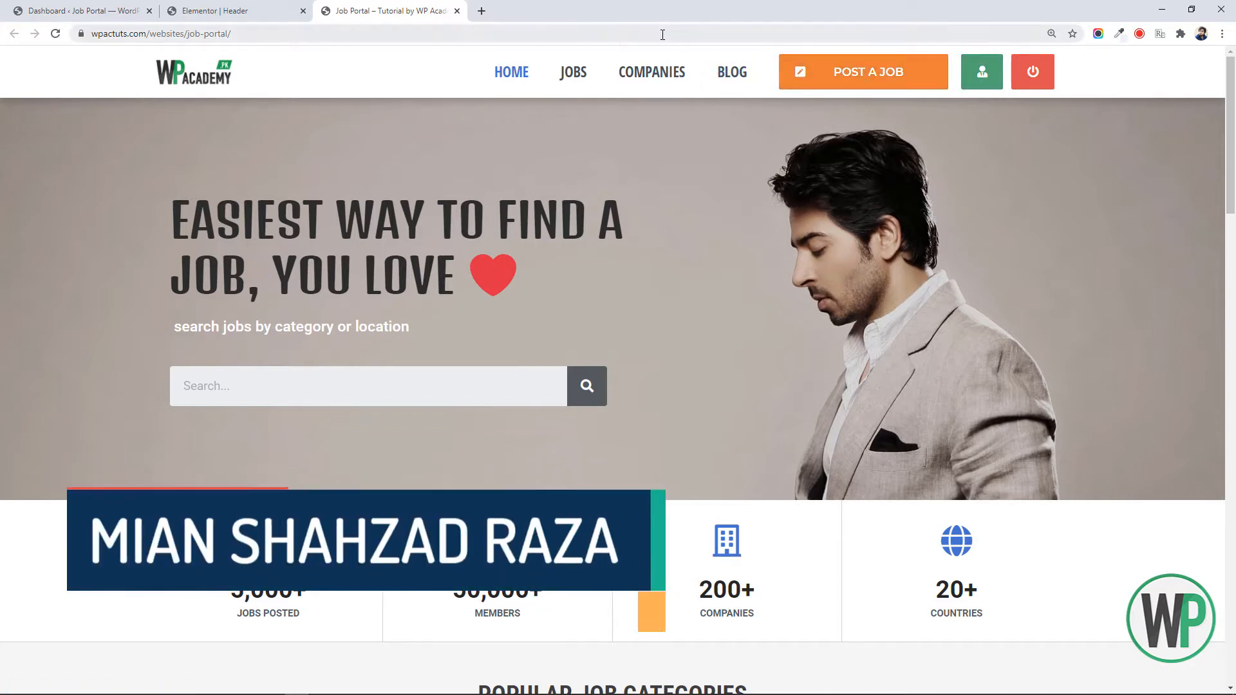
Check which user roles the Post a Job button in the header template is visible to
left_click(296, 6)
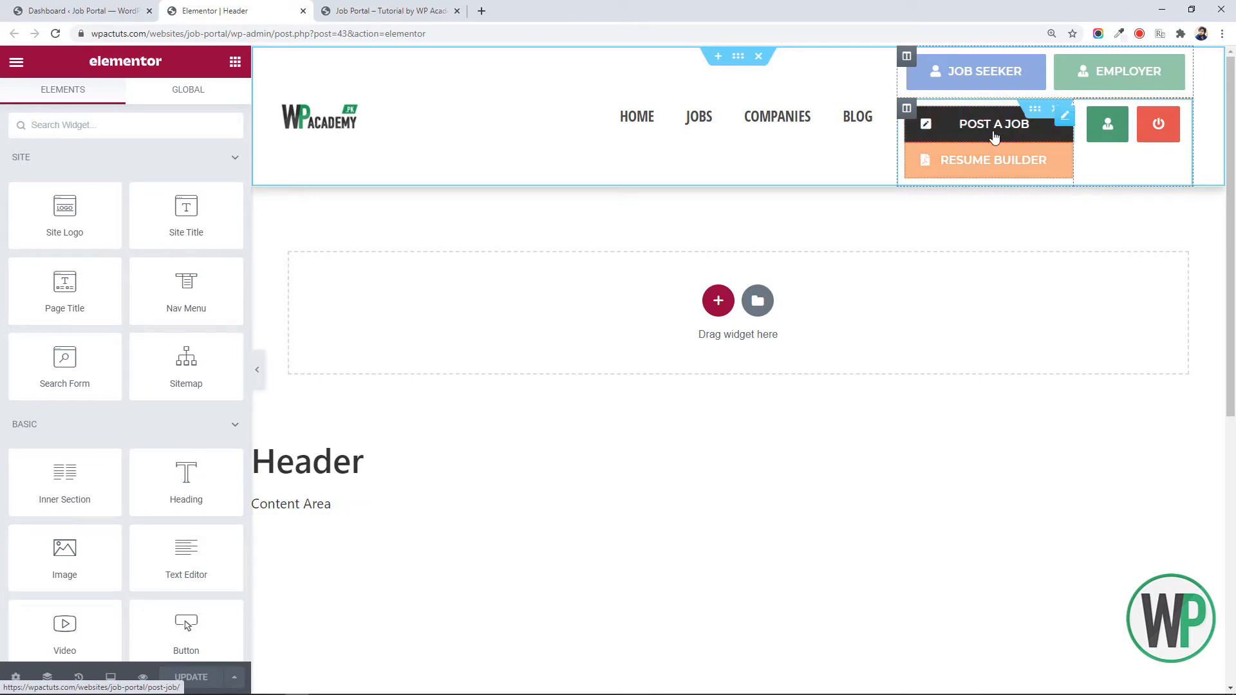
right_click(994, 134)
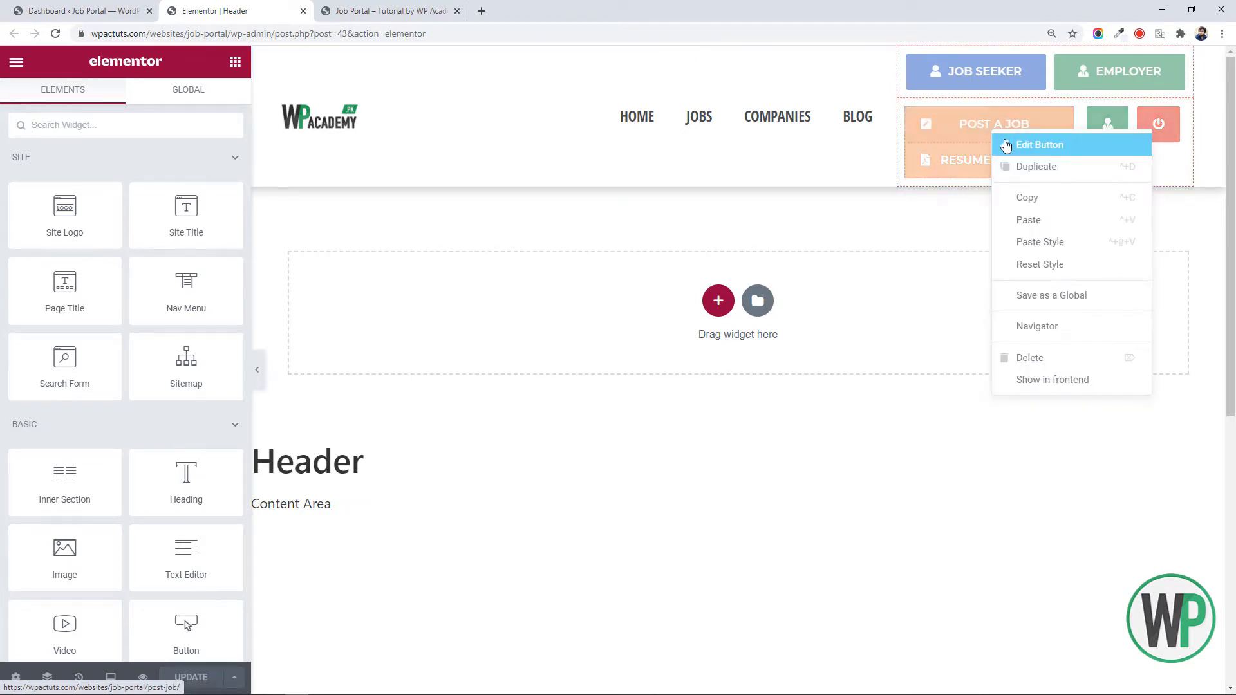
left_click(1006, 145)
left_click(207, 98)
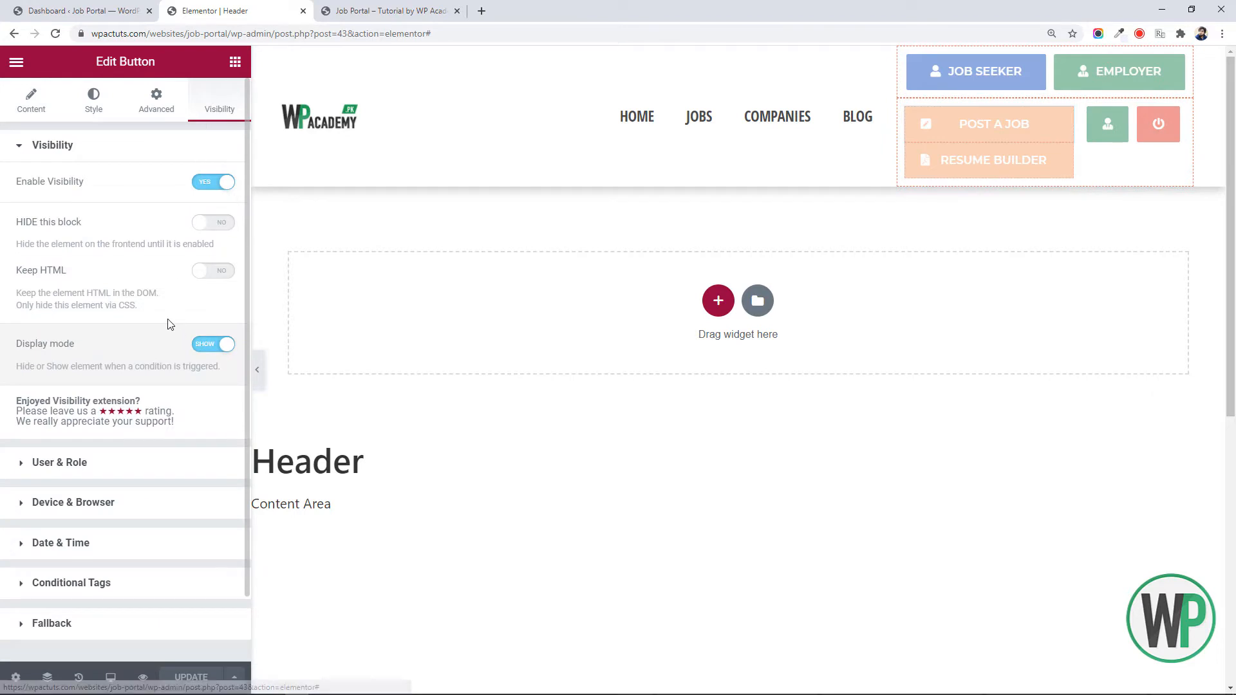
left_click(127, 474)
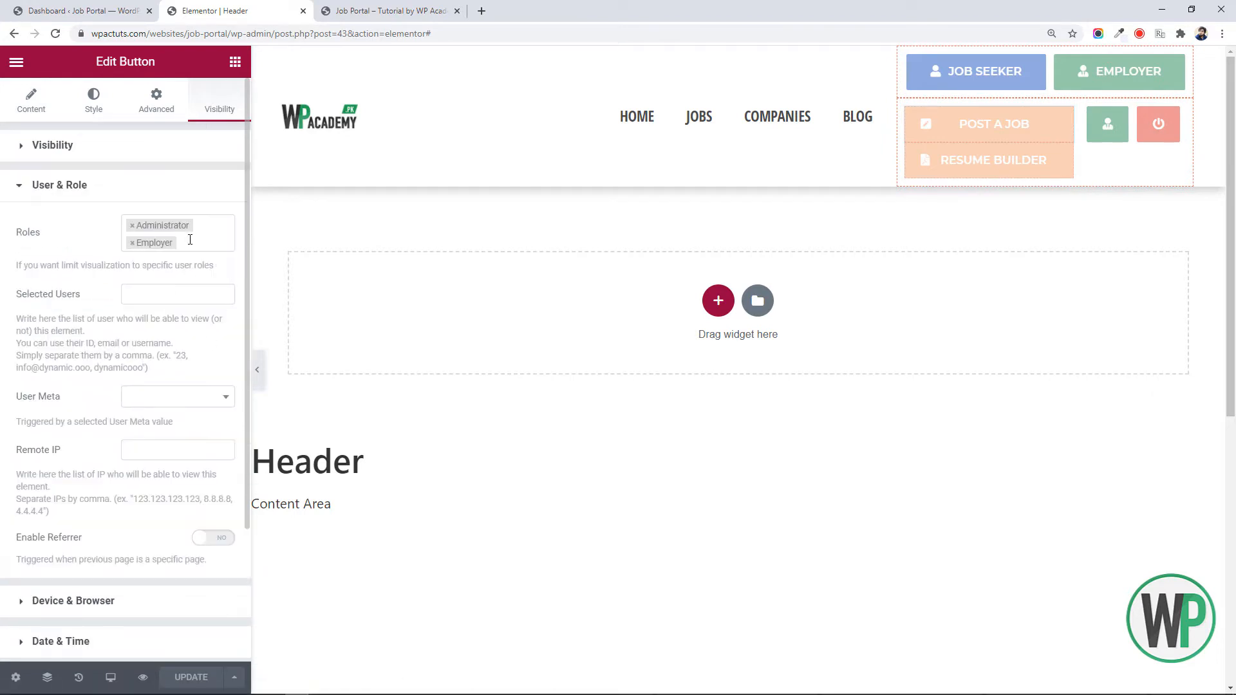
Look at the Resume Builder button's settings in the header template and view the live job portal homepage
right_click(919, 170)
left_click(930, 182)
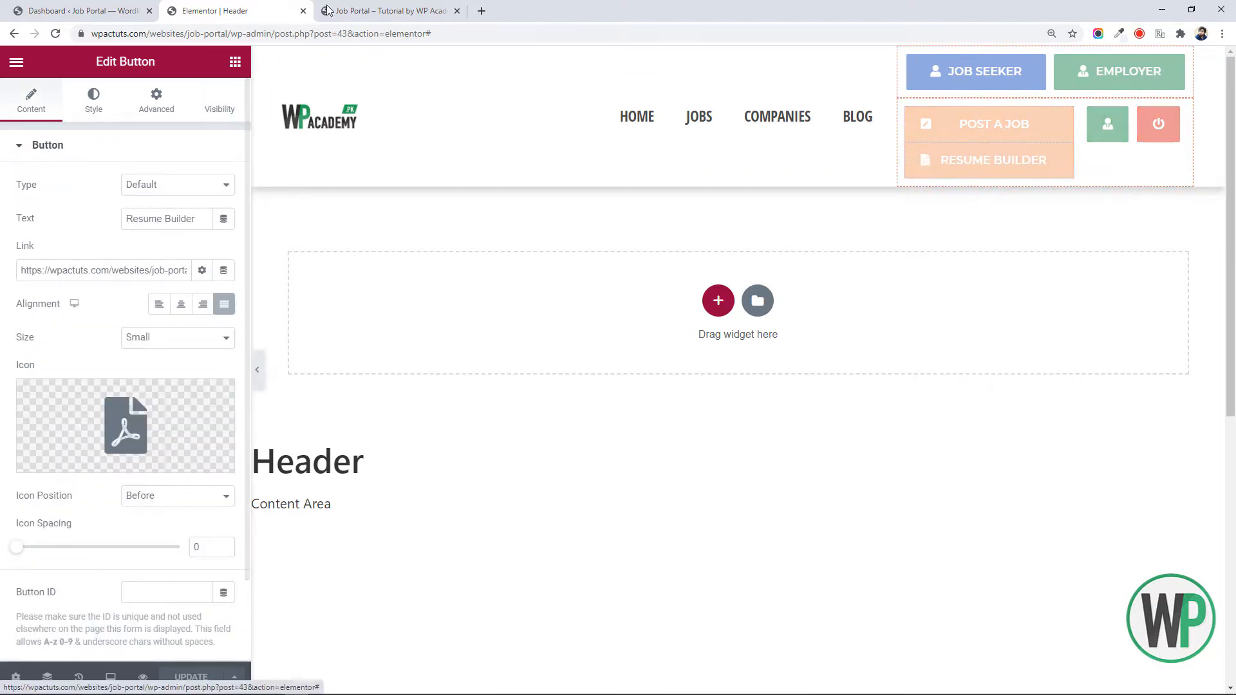
left_click(388, 11)
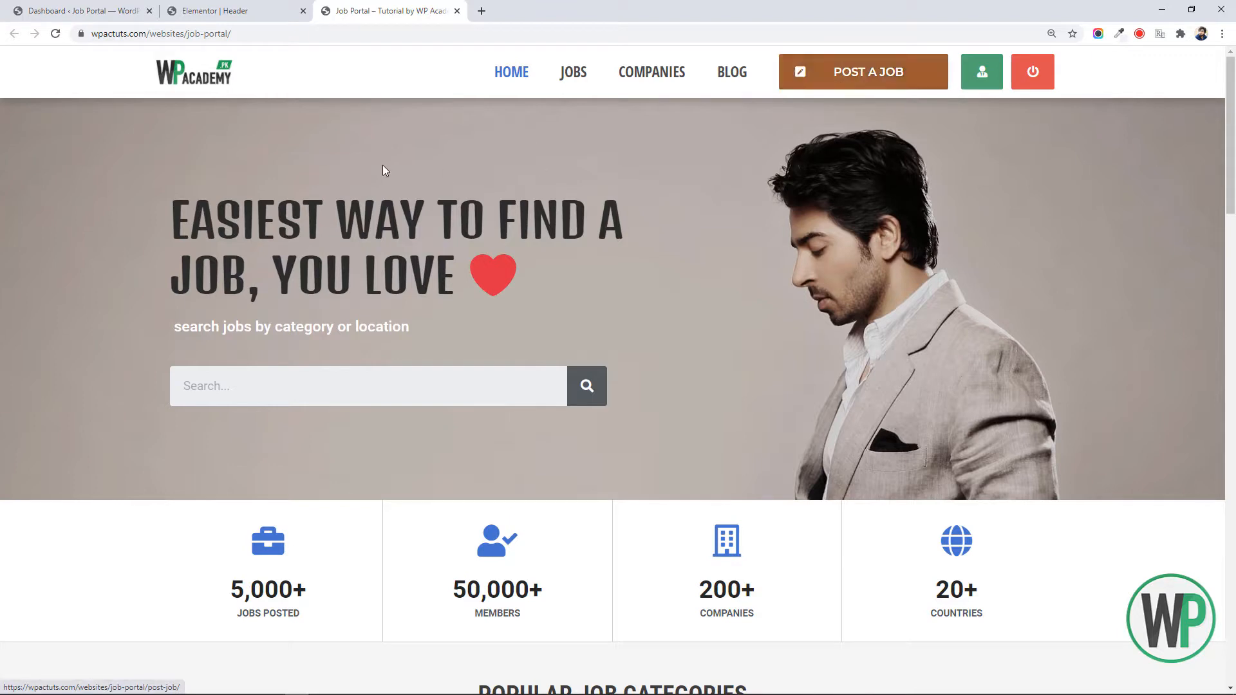
Search the WordPress plugin directory for "acf frontend" and install ACF Frontend Form for Elementor
left_click(120, 15)
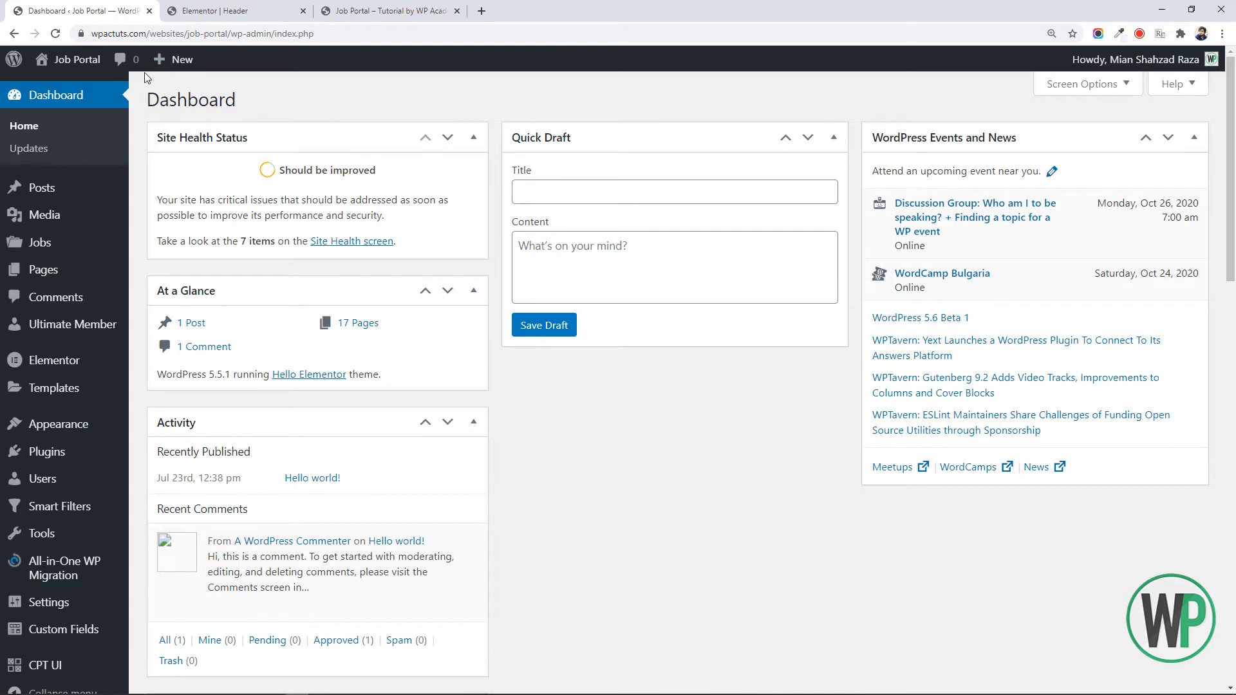
mouse_move(162, 64)
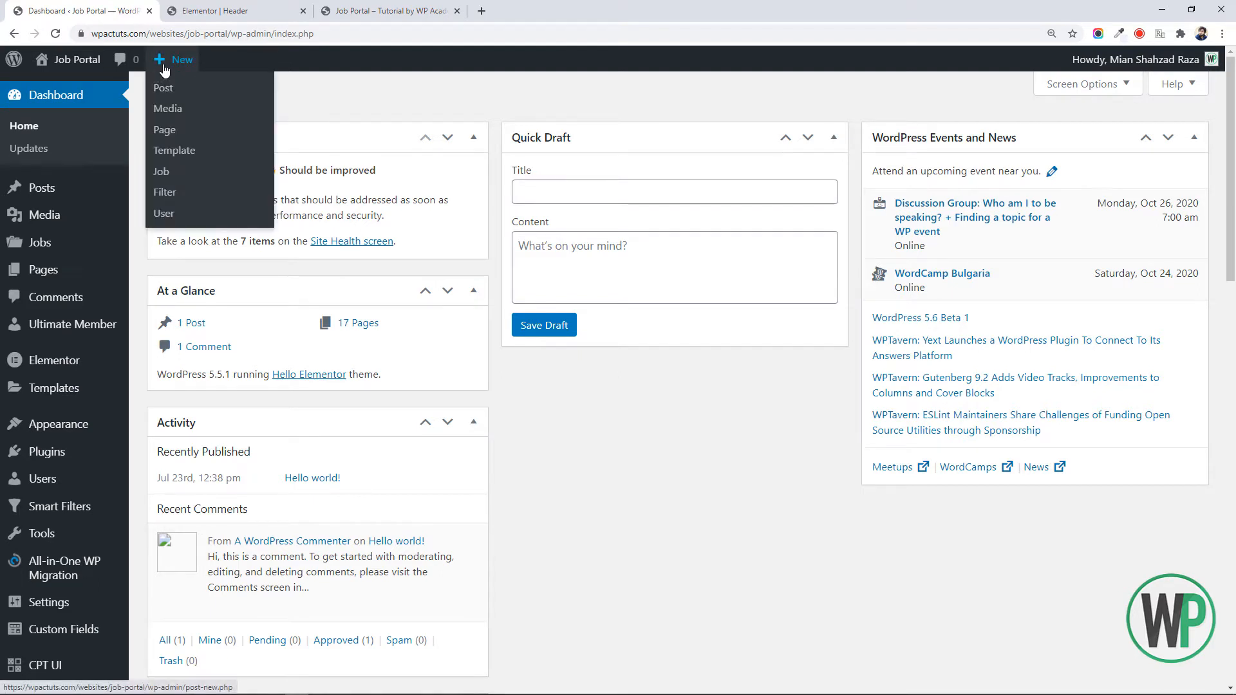
mouse_move(83, 246)
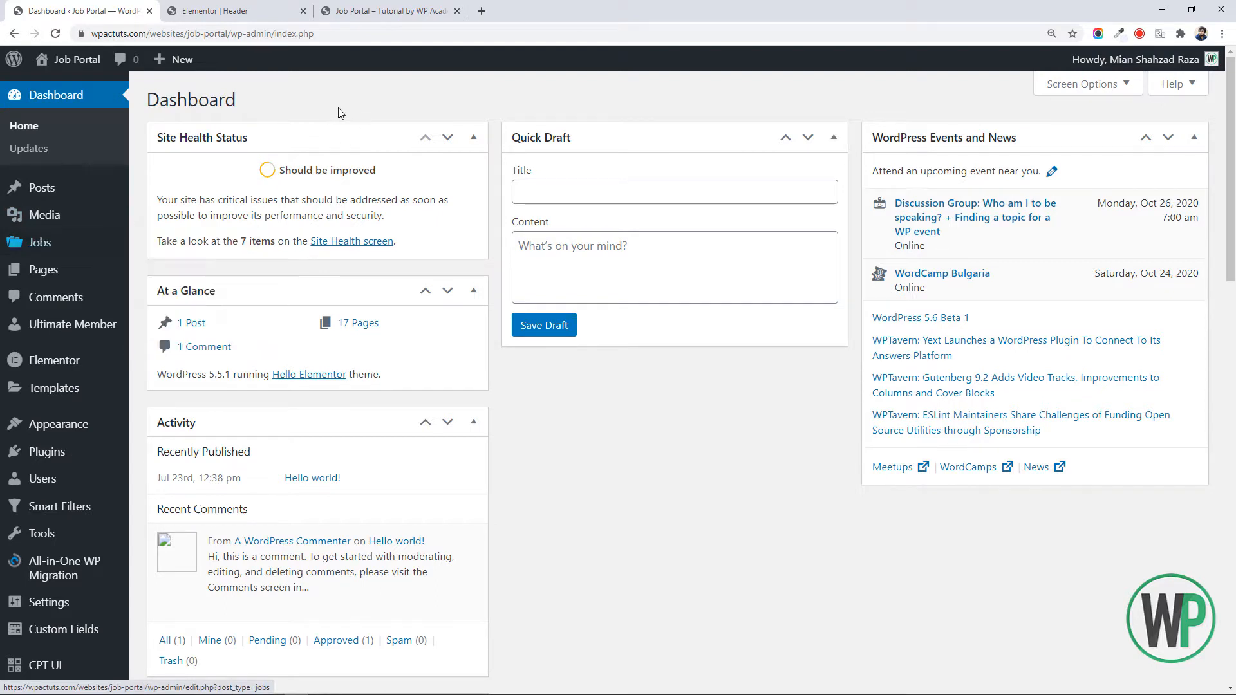
mouse_move(84, 462)
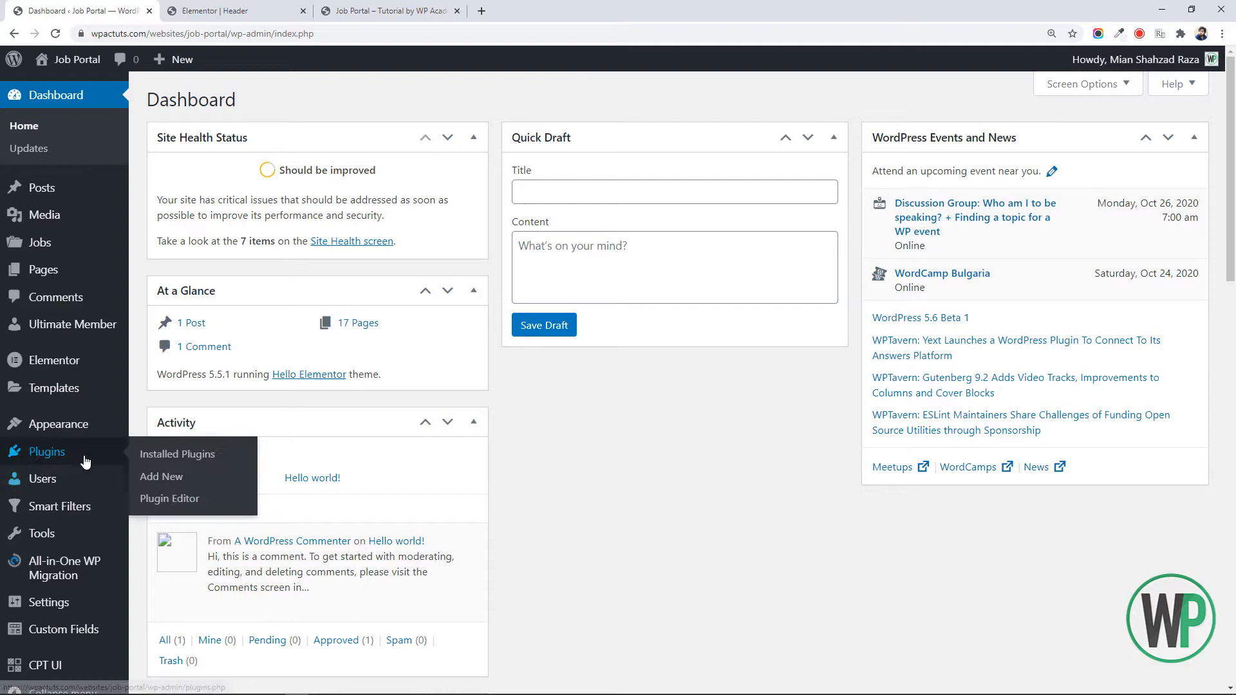
left_click(157, 476)
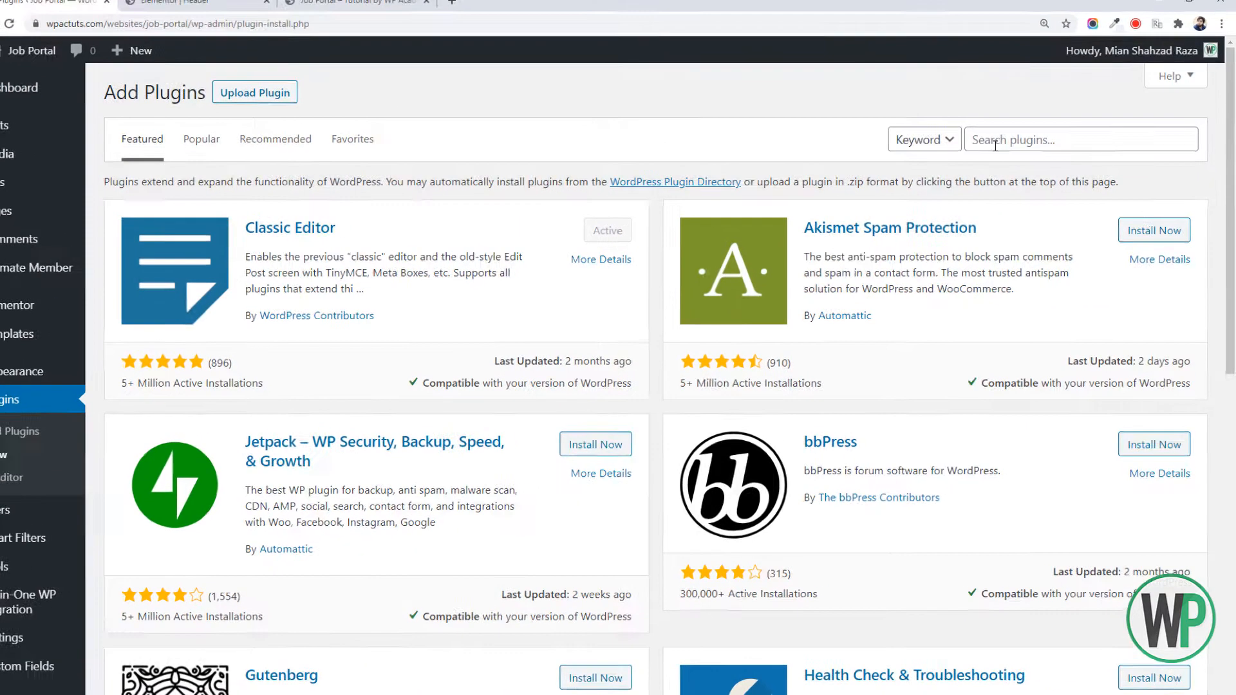
left_click(994, 146)
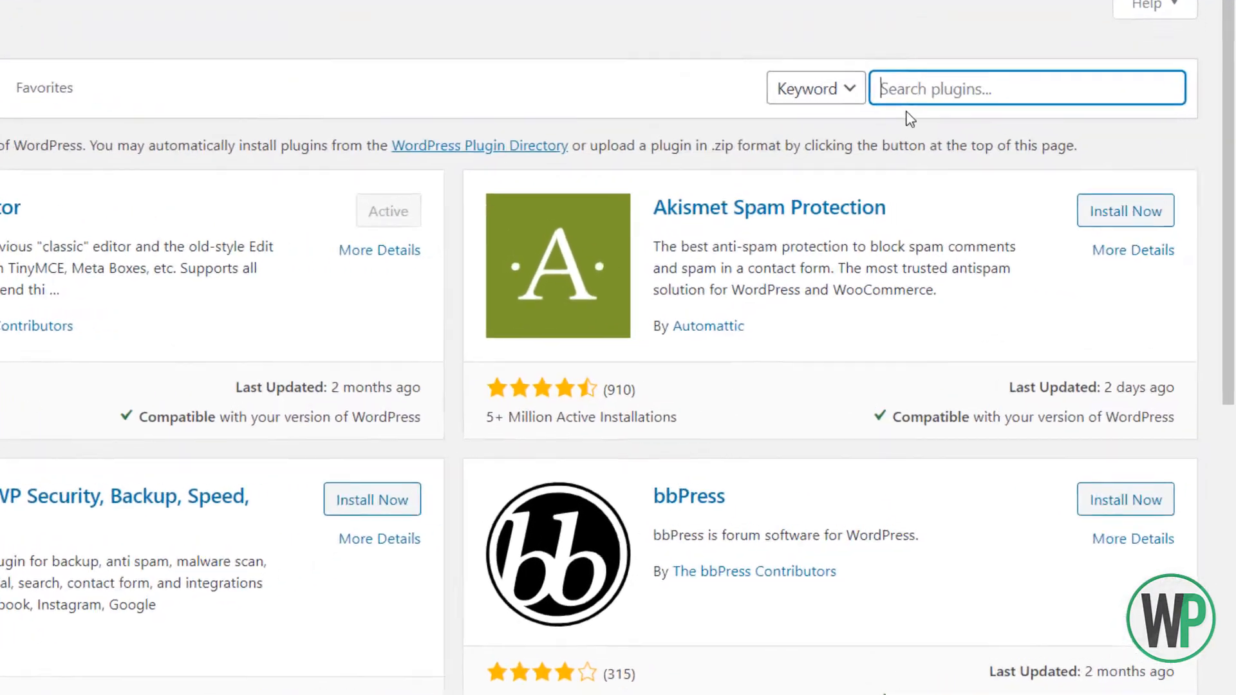
type("acf fro")
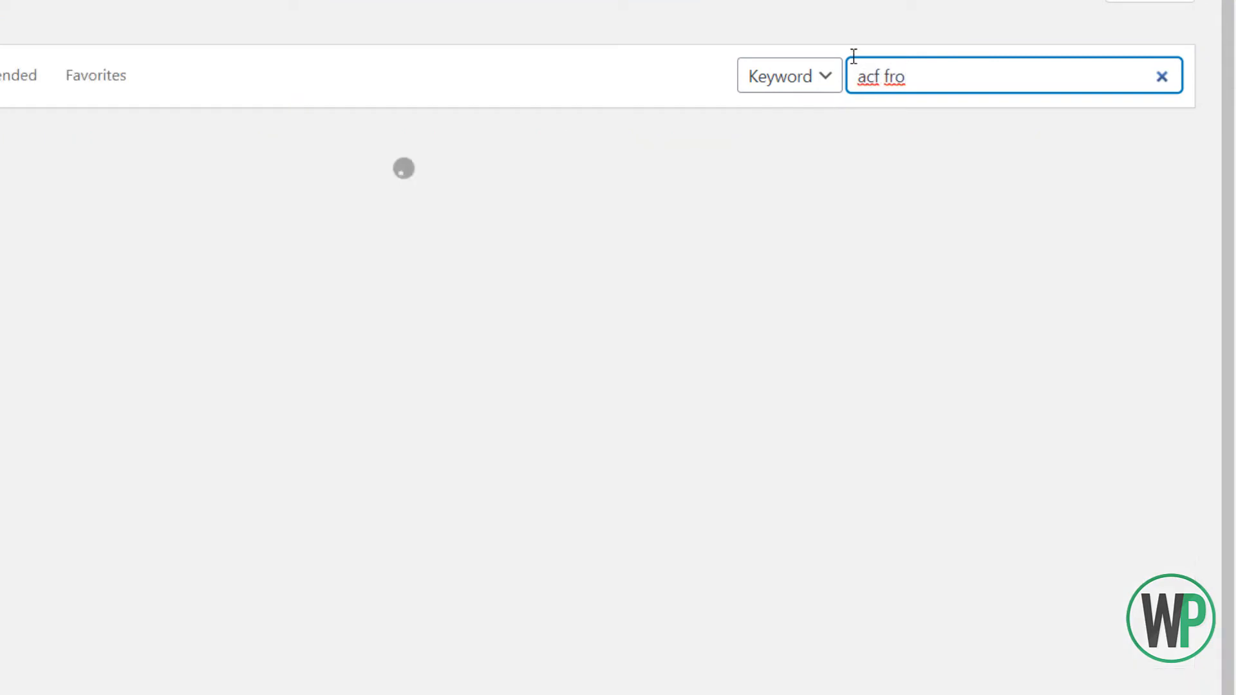
type("ntend")
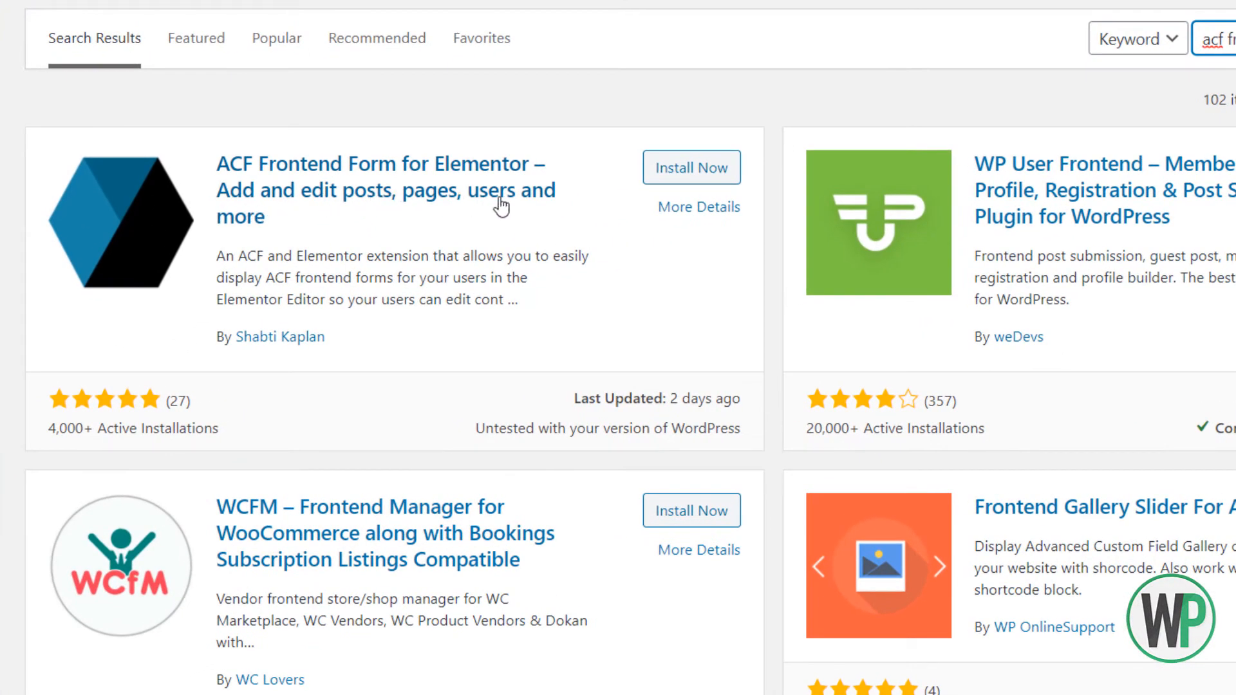
left_click(690, 171)
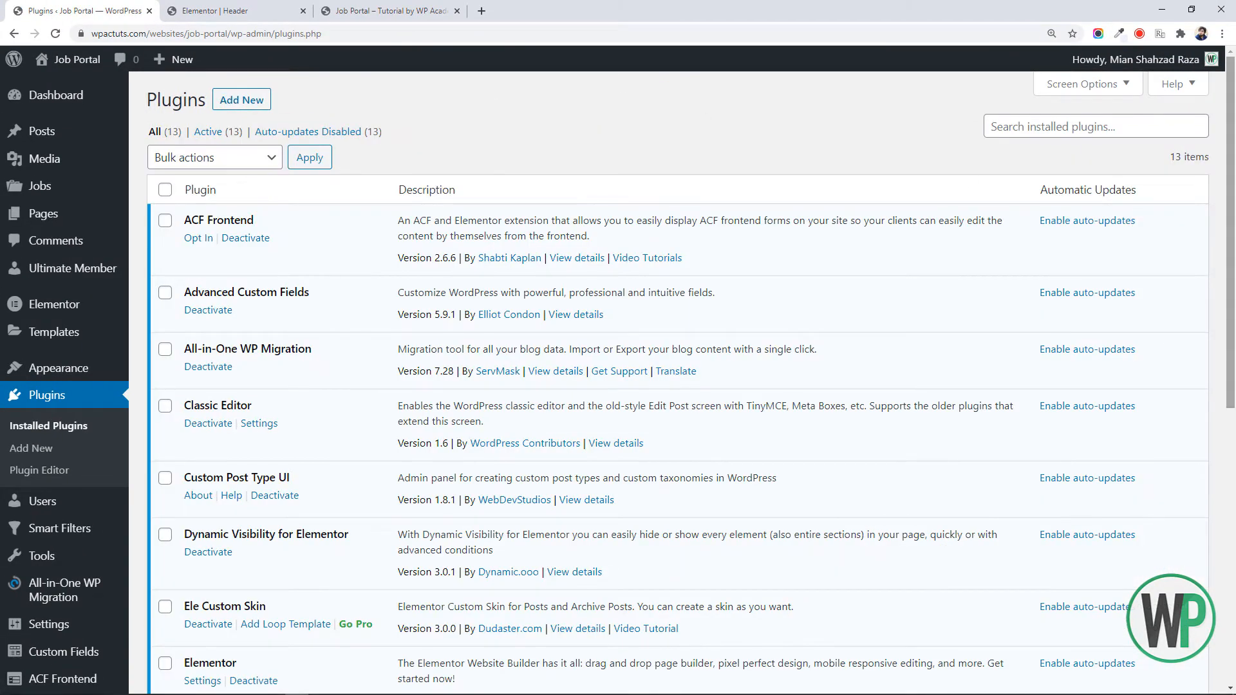
Open the ACF Frontend plugin settings and look through the welcome page
left_click_drag(1231, 246, 1232, 422)
left_click(14, 607)
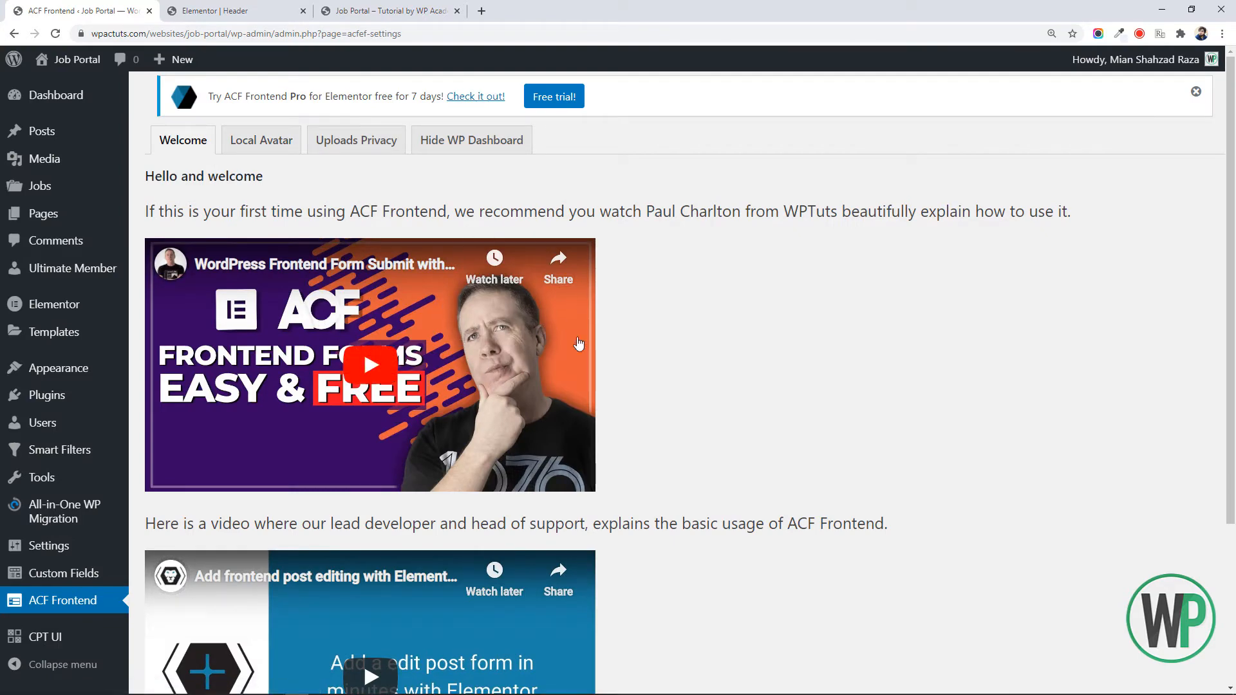
scroll(1233, 334, "down", 3)
scroll(1234, 334, "up", 1)
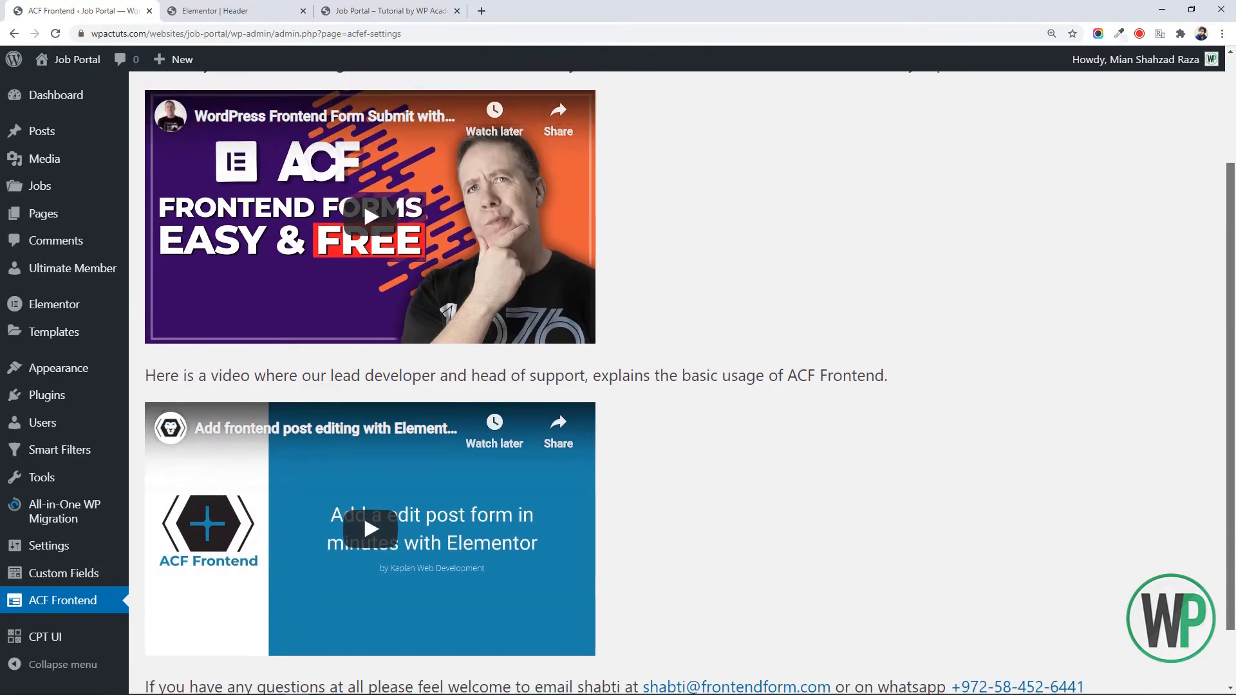
scroll(1233, 334, "down", 1)
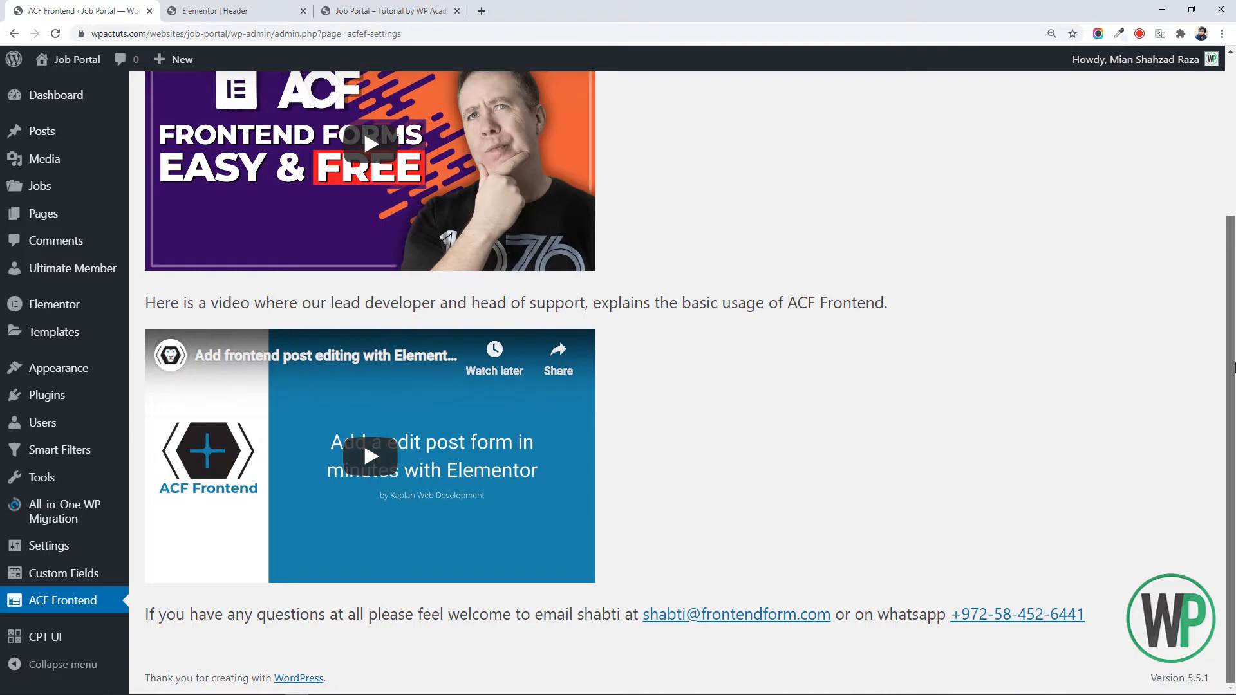
scroll(1233, 386, "up", 3)
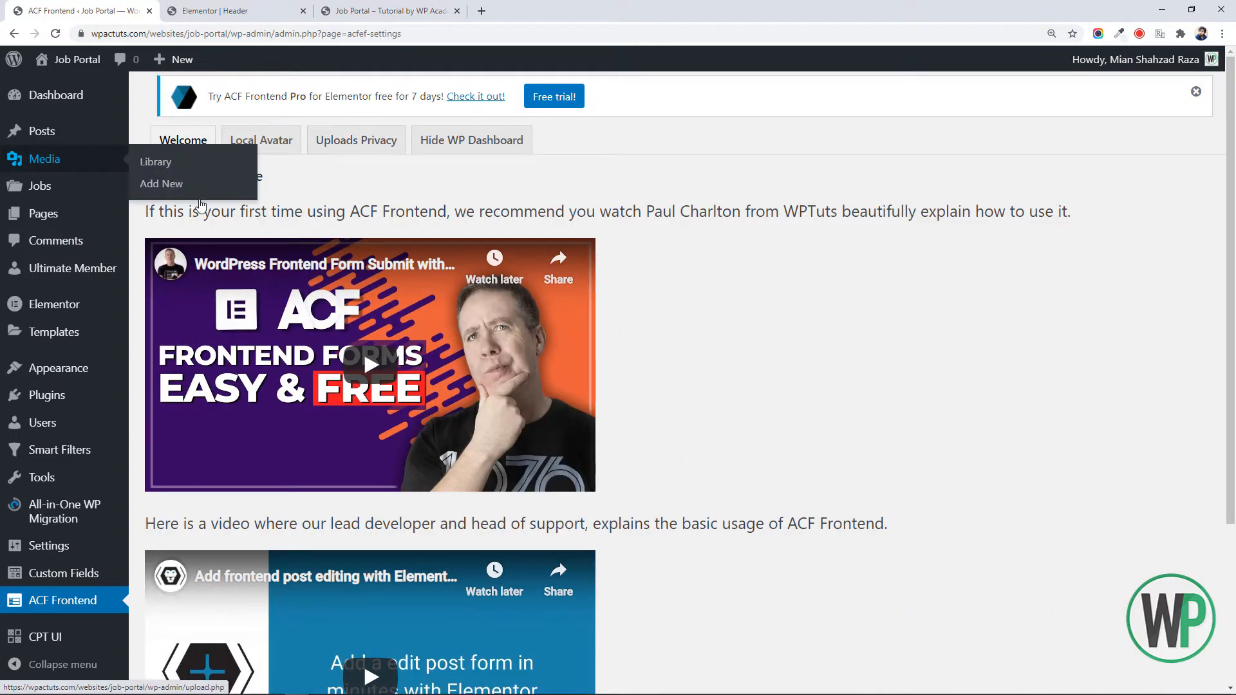
Check the available options for replacing Gravatar with a local avatar in the ACF Frontend settings
left_click(240, 142)
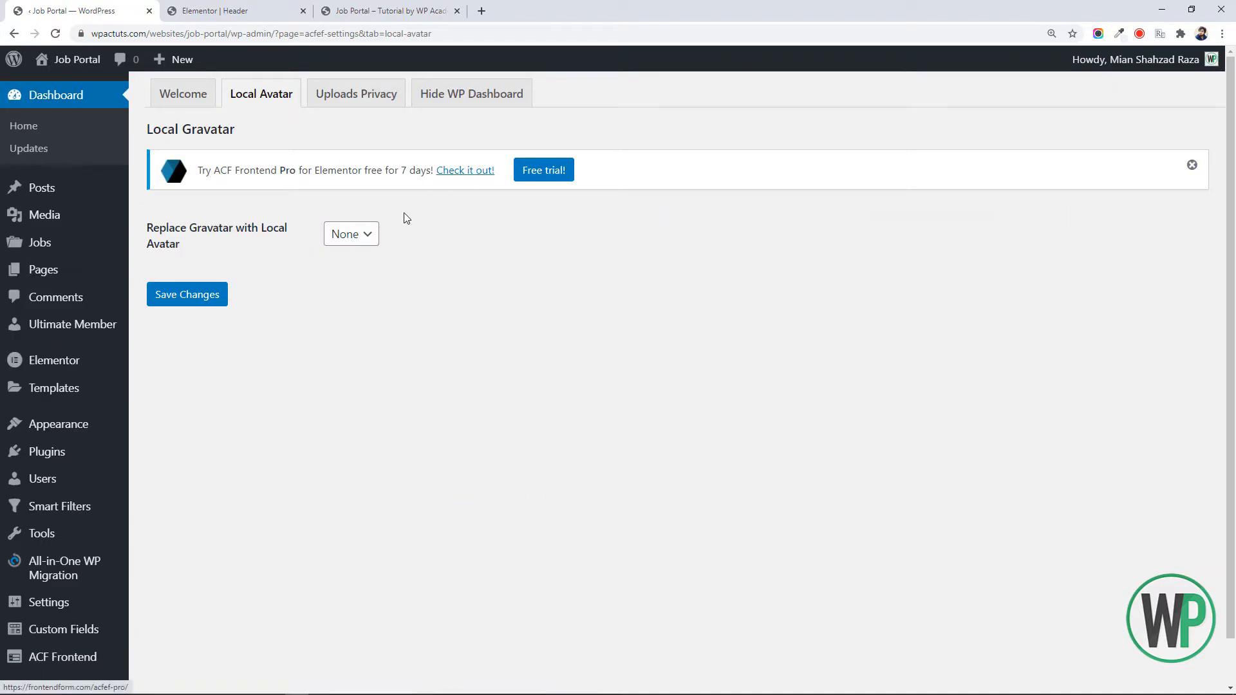
left_click(353, 235)
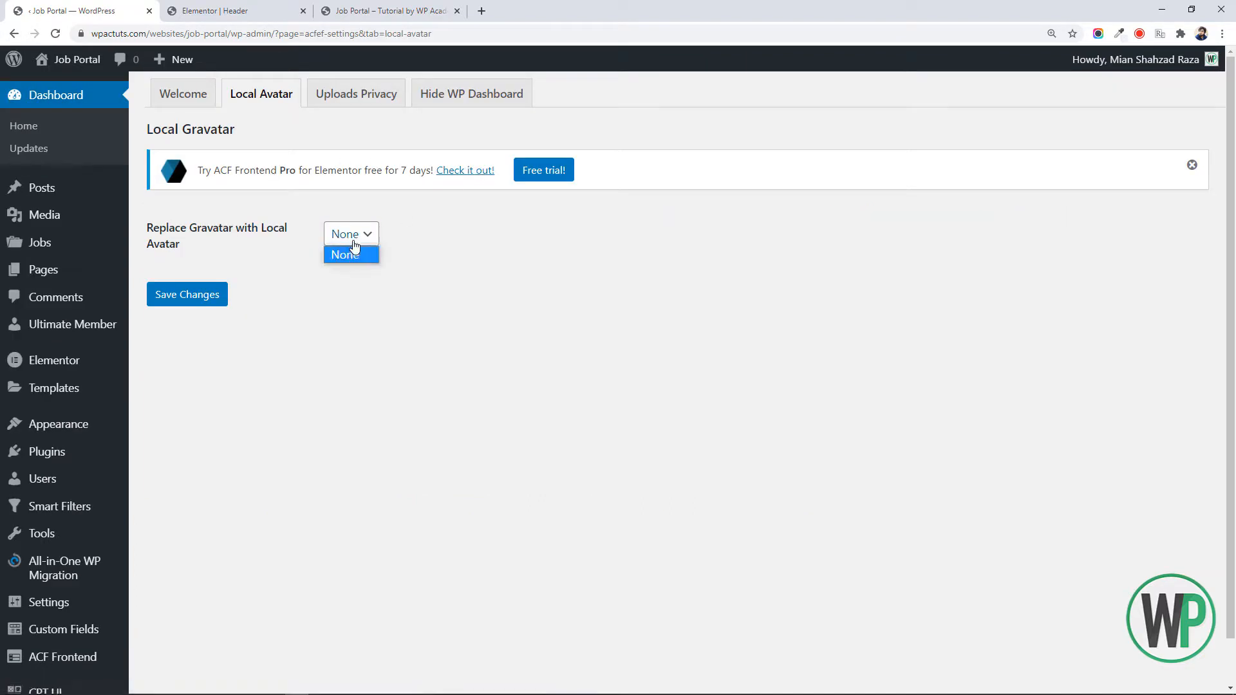
left_click(351, 253)
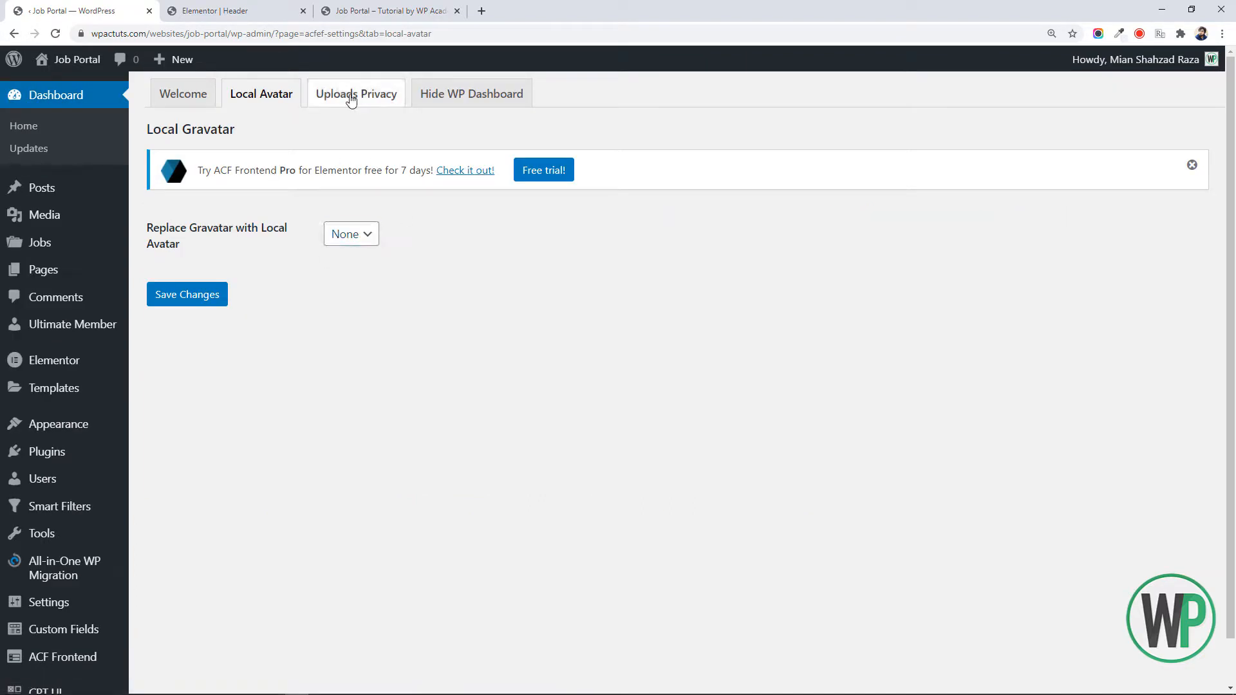
Hide the WP dashboard by role instead of by user for the Employer and Subscriber roles, and save the settings
left_click(464, 108)
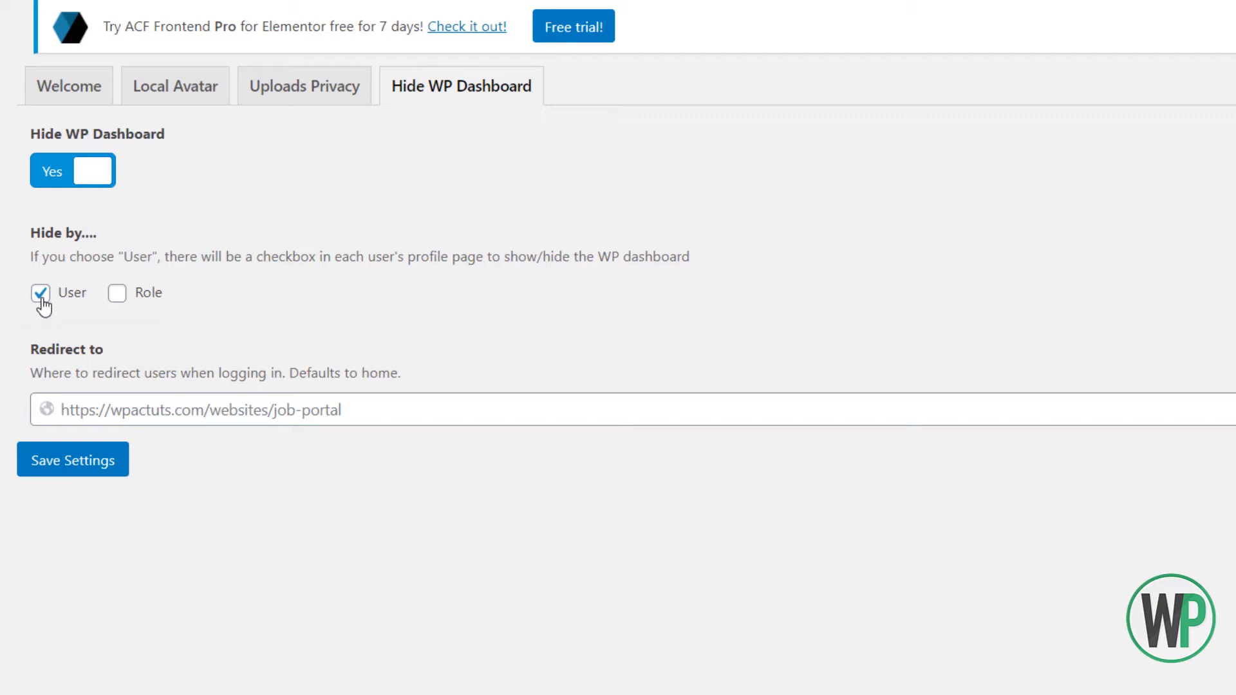
left_click(41, 296)
left_click(117, 293)
left_click(208, 376)
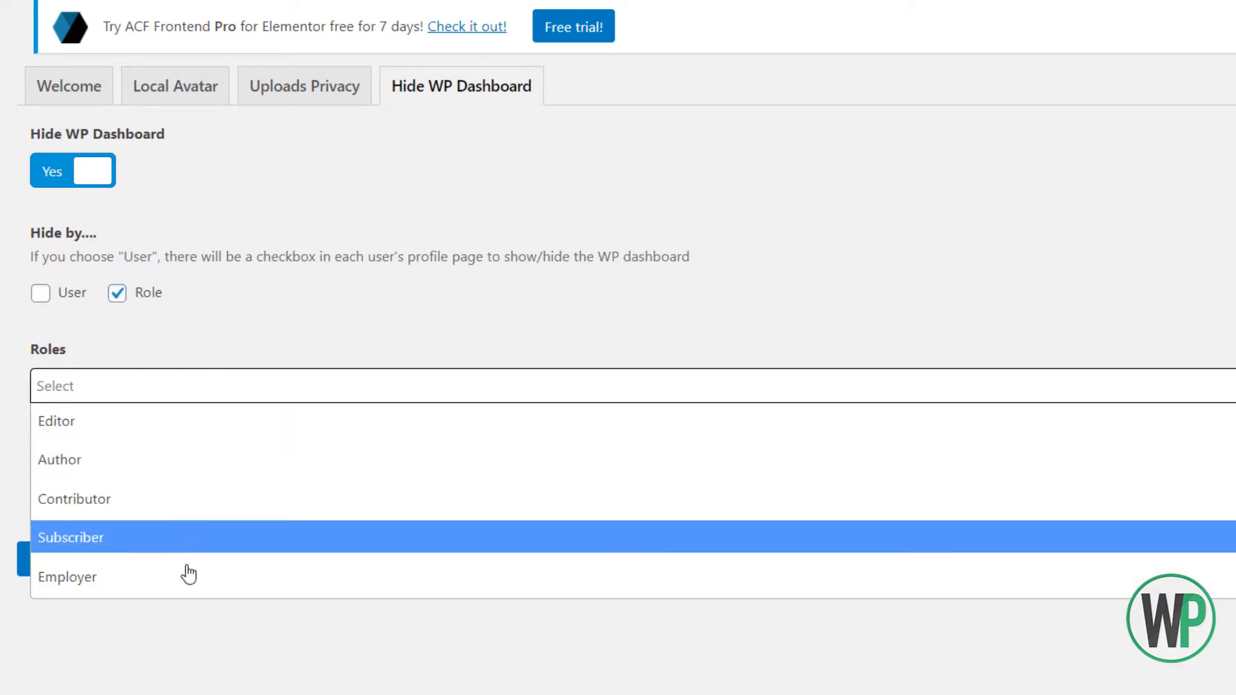
left_click(187, 574)
left_click(200, 382)
left_click(201, 541)
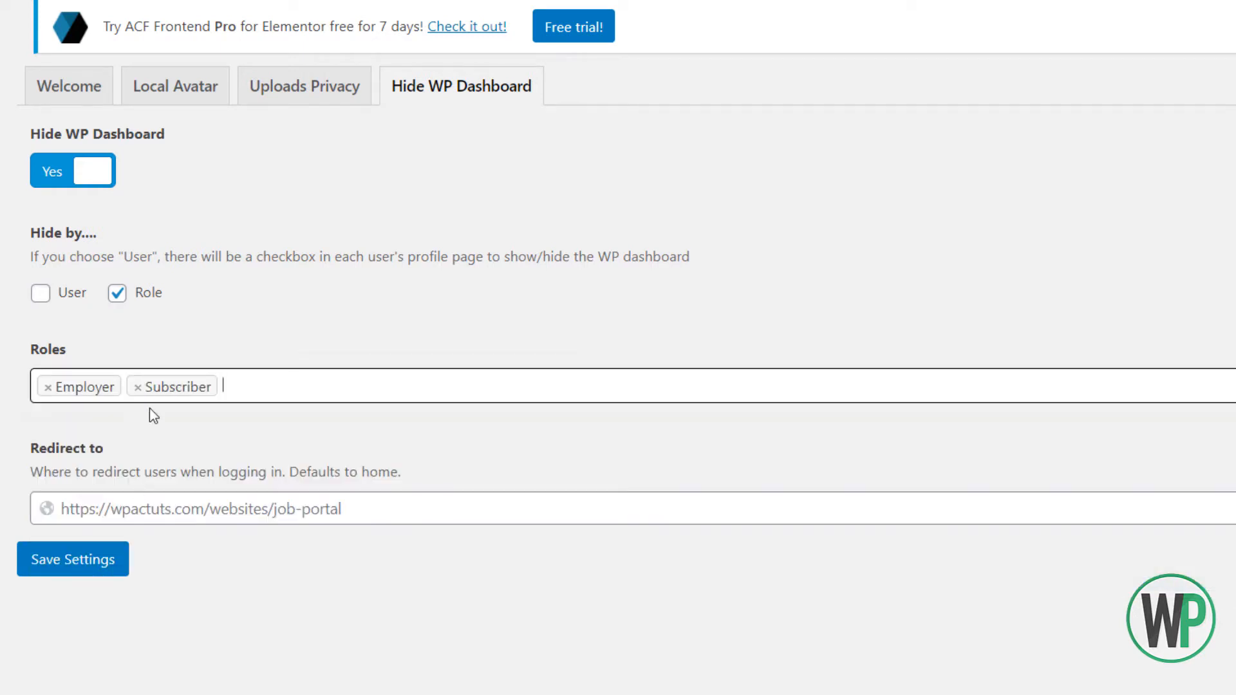
left_click(73, 559)
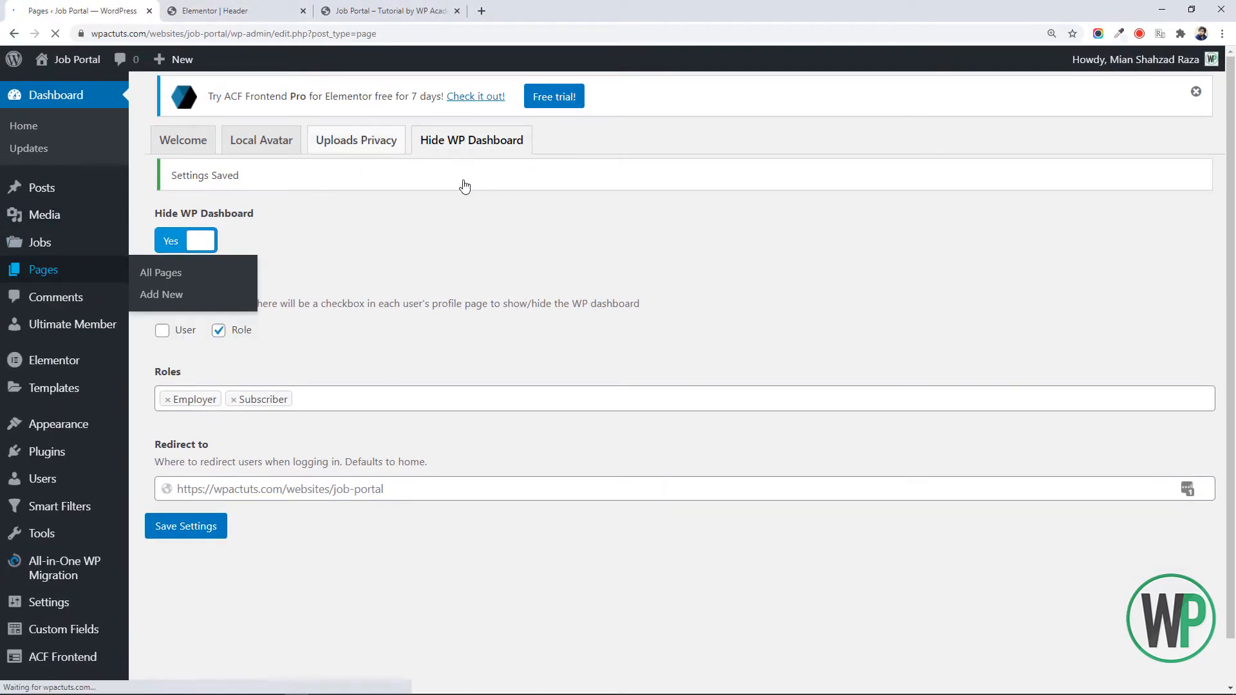
Open the Post Job page from the pages list in a separate browser tab and edit it with Elementor
scroll(339, 287, "down", 2)
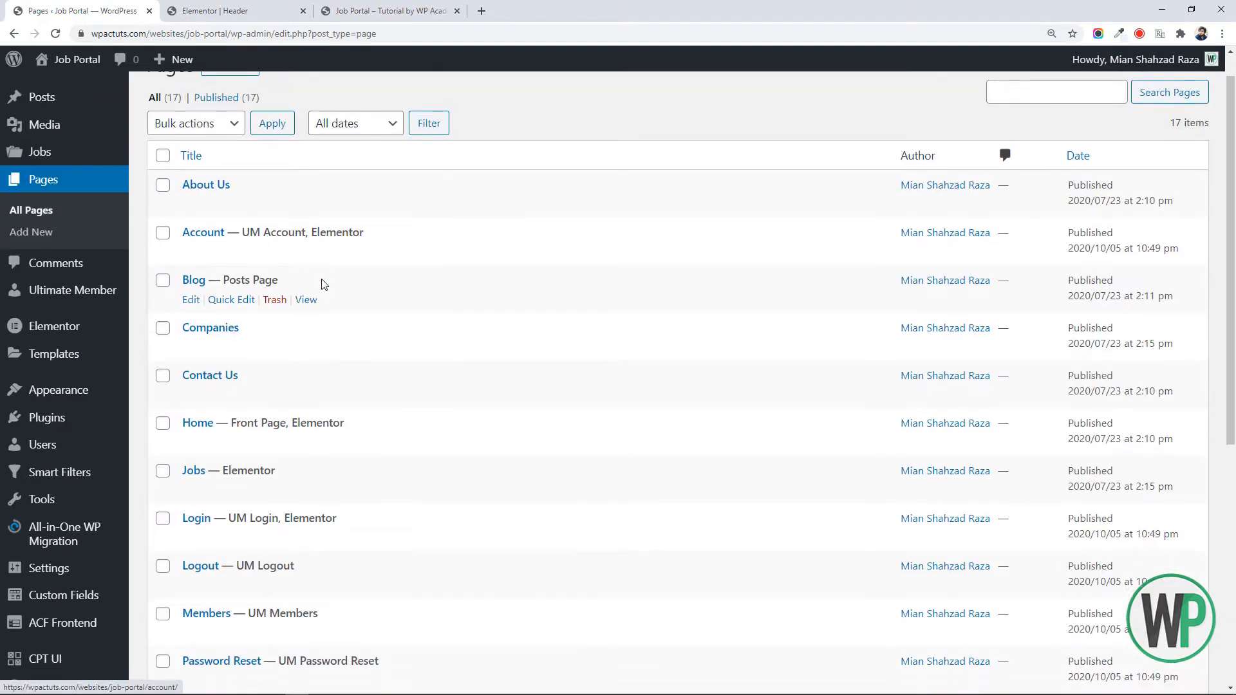
scroll(346, 296, "down", 4)
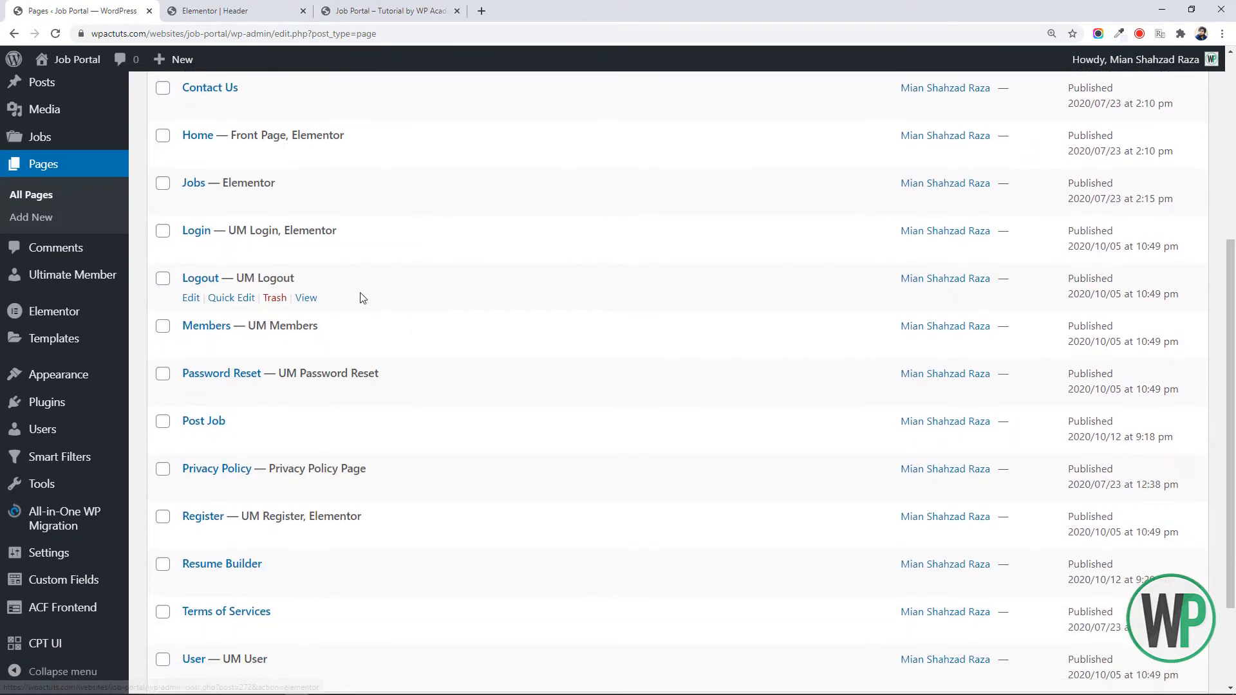
right_click(190, 375)
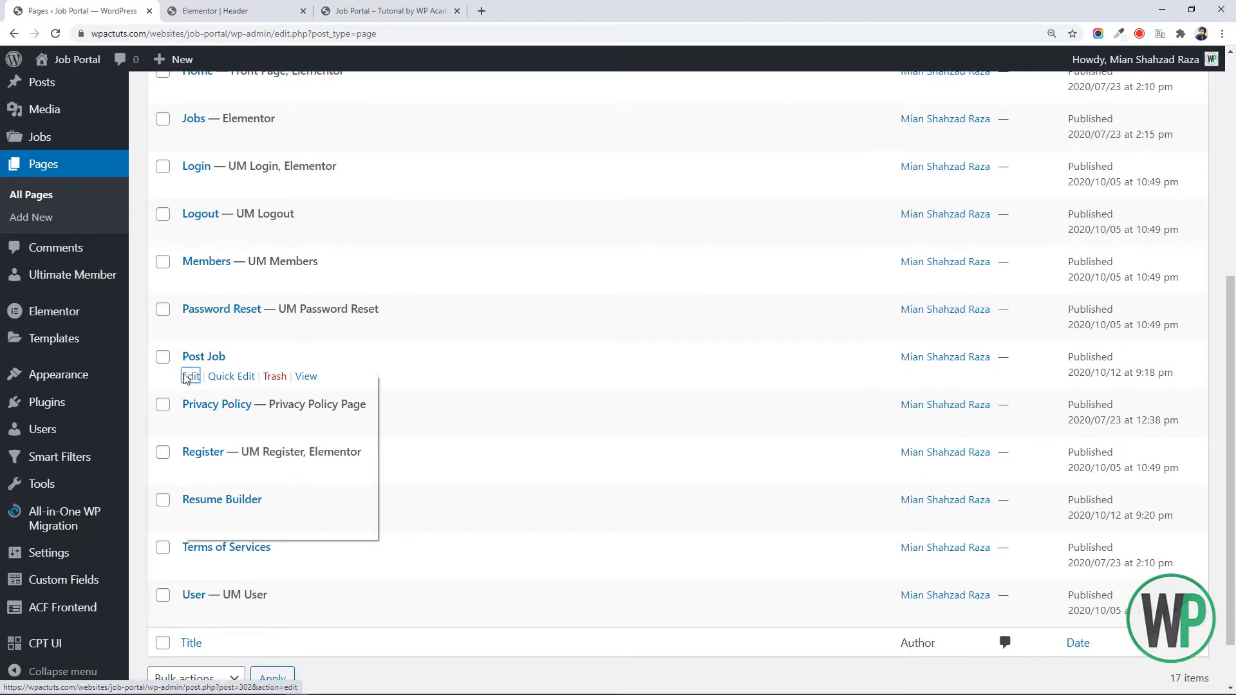
left_click(248, 384)
left_click(306, 5)
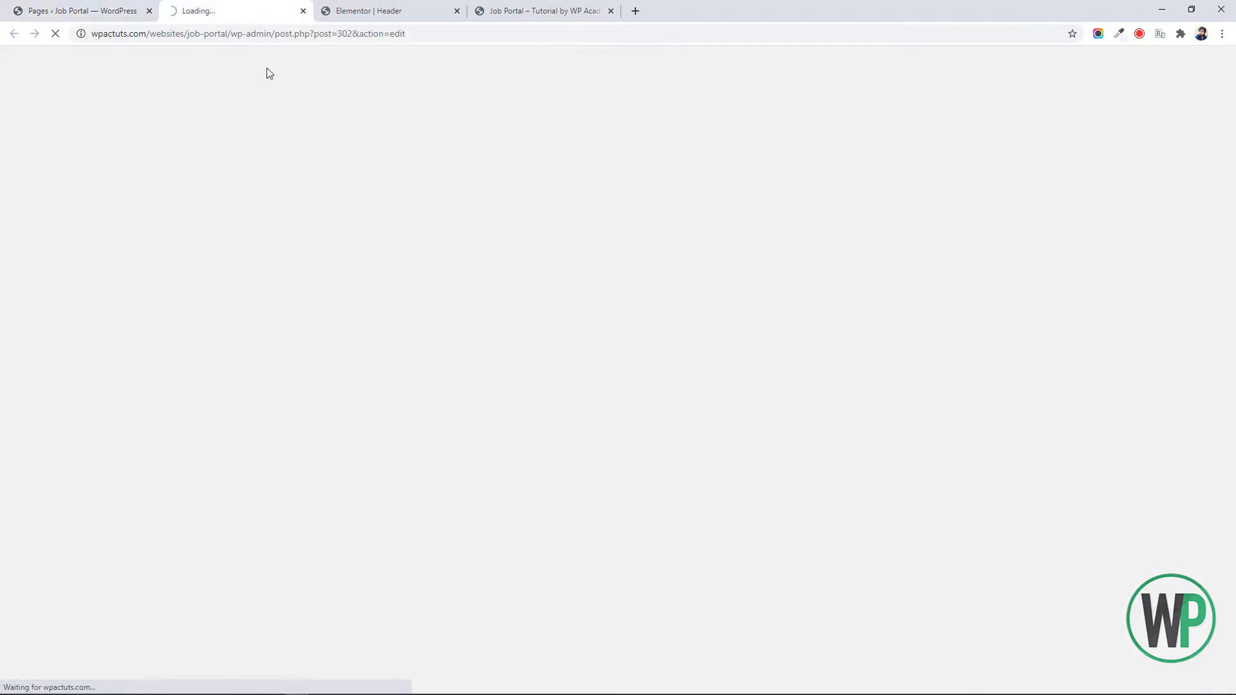
left_click_drag(226, 9, 389, 9)
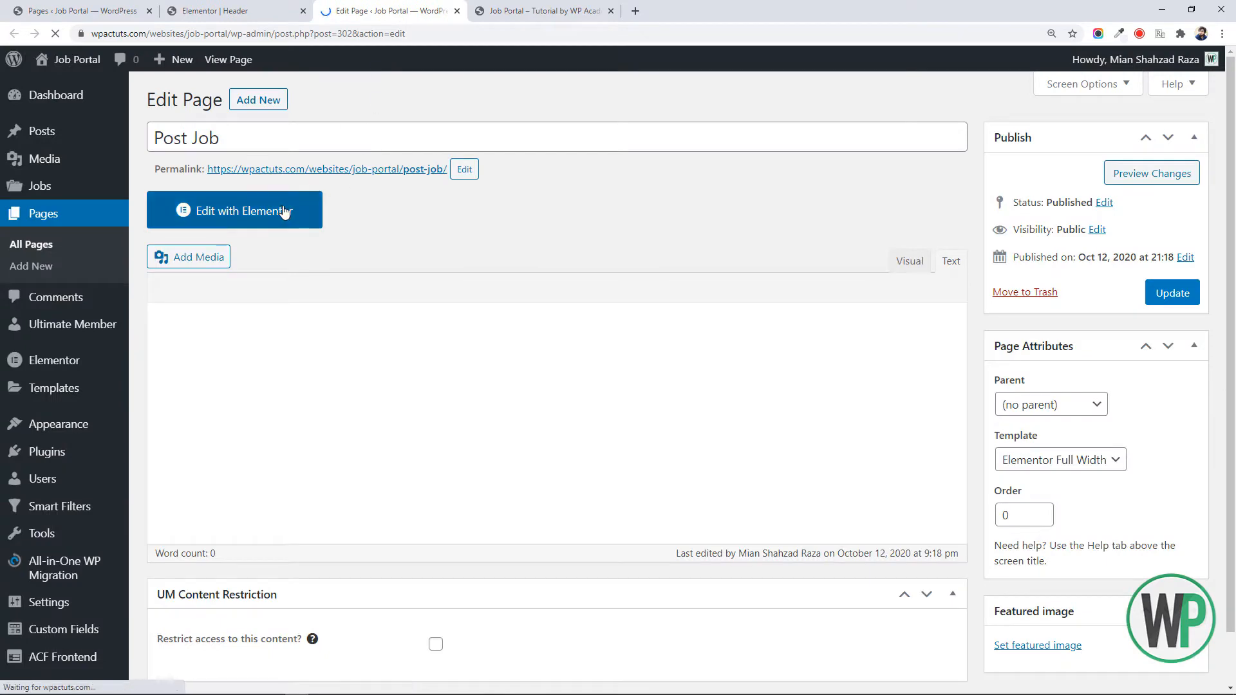
left_click(273, 209)
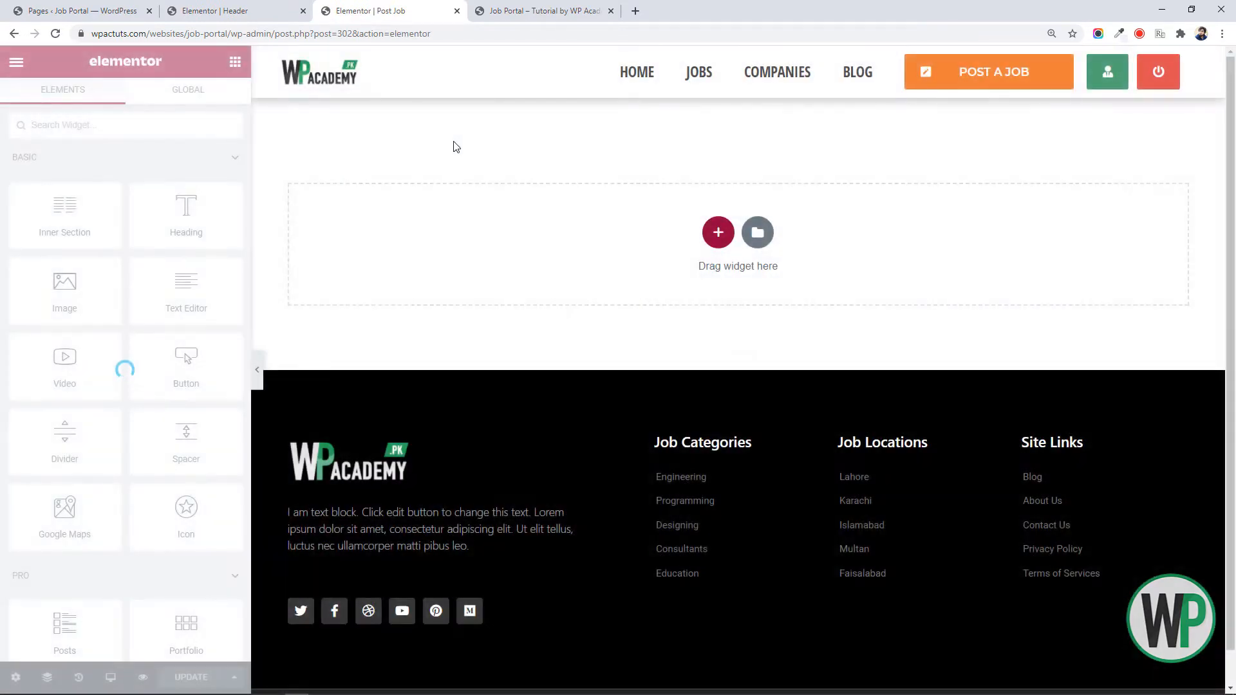
left_click(718, 232)
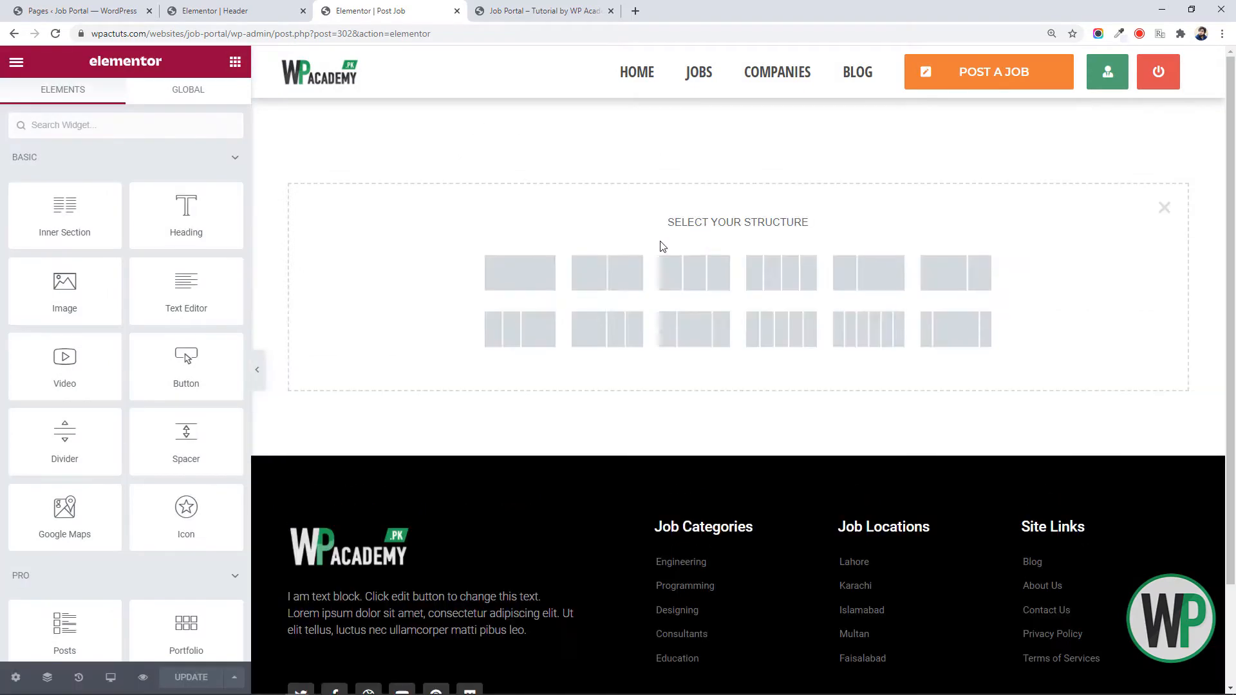
left_click(524, 273)
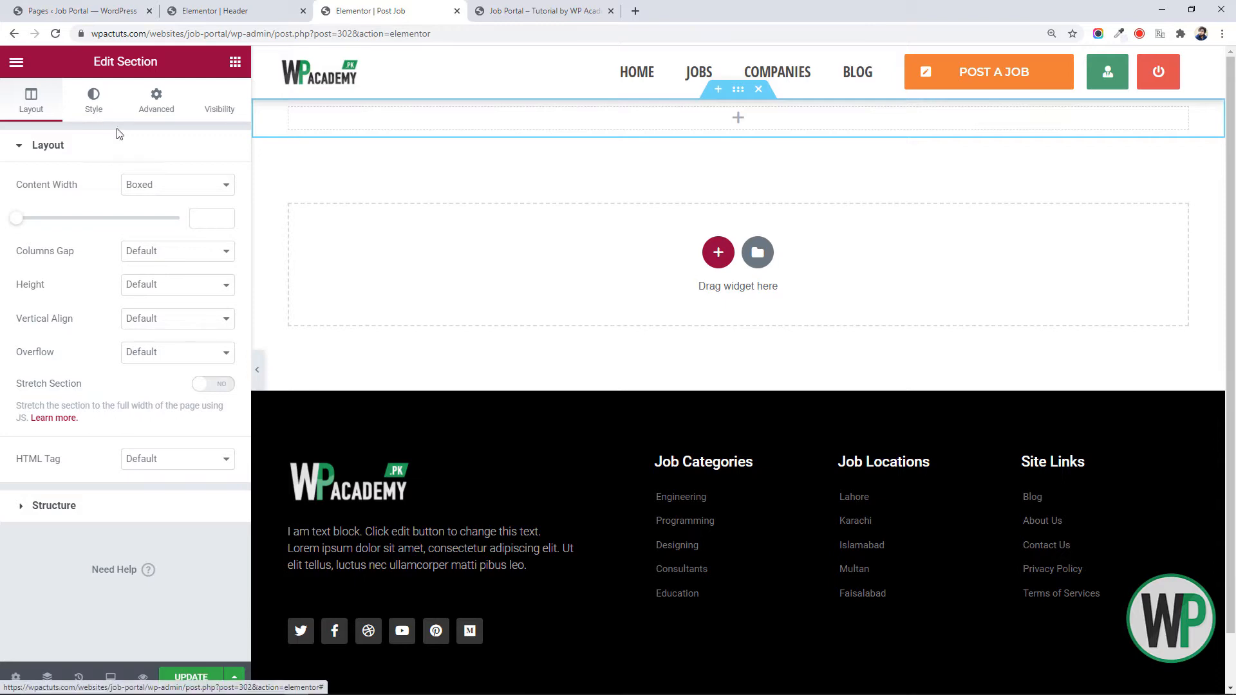
left_click(189, 294)
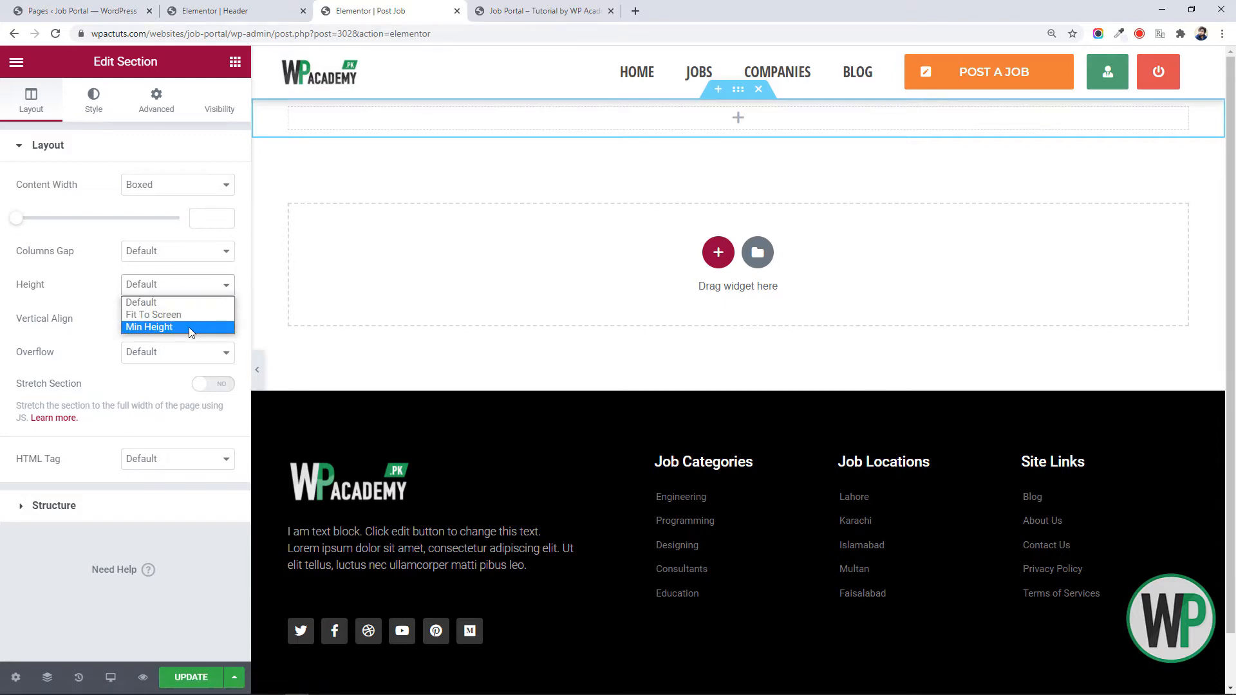
Open the Login page from the pages list with Elementor in a separate browser tab placed beside the Post Job editor
left_click(82, 11)
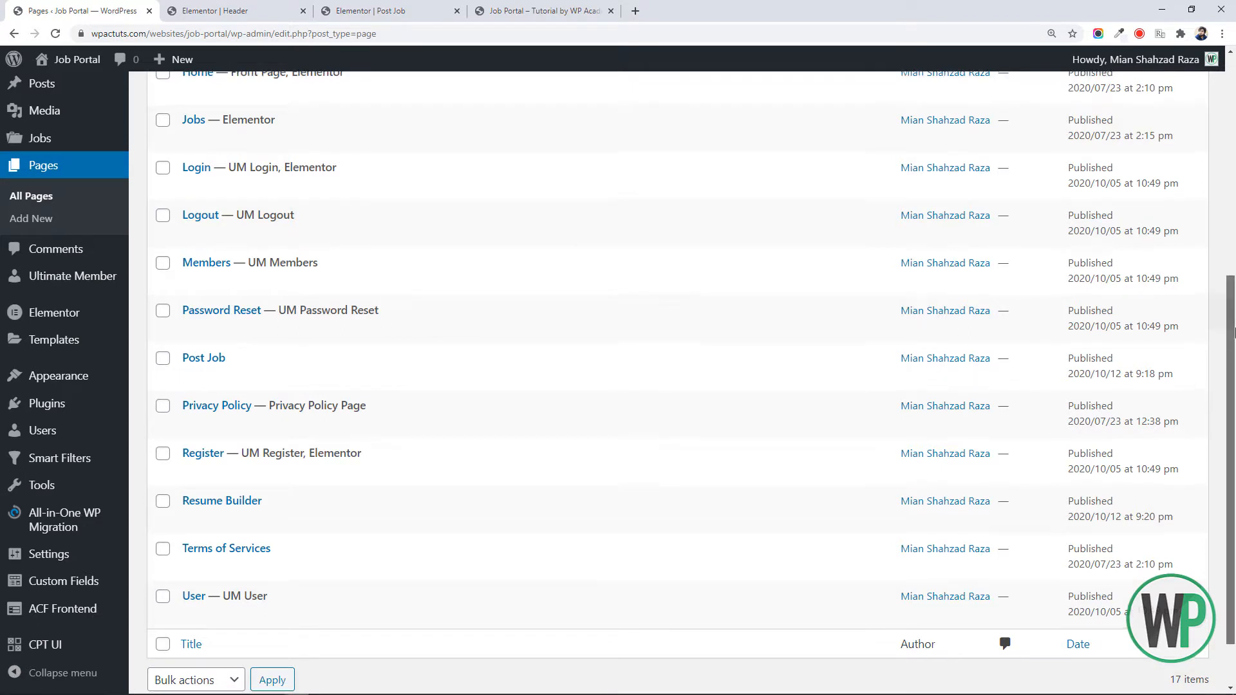
scroll(1057, 303, "up", 2)
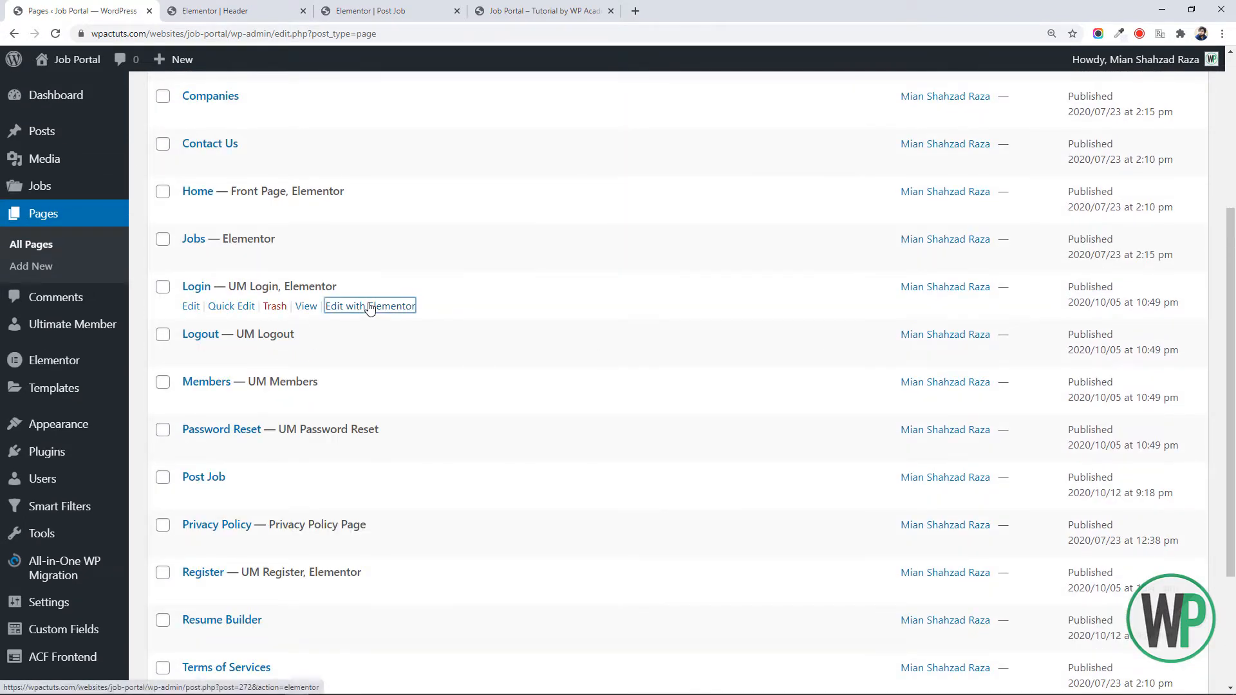
right_click(413, 308)
left_click(472, 320)
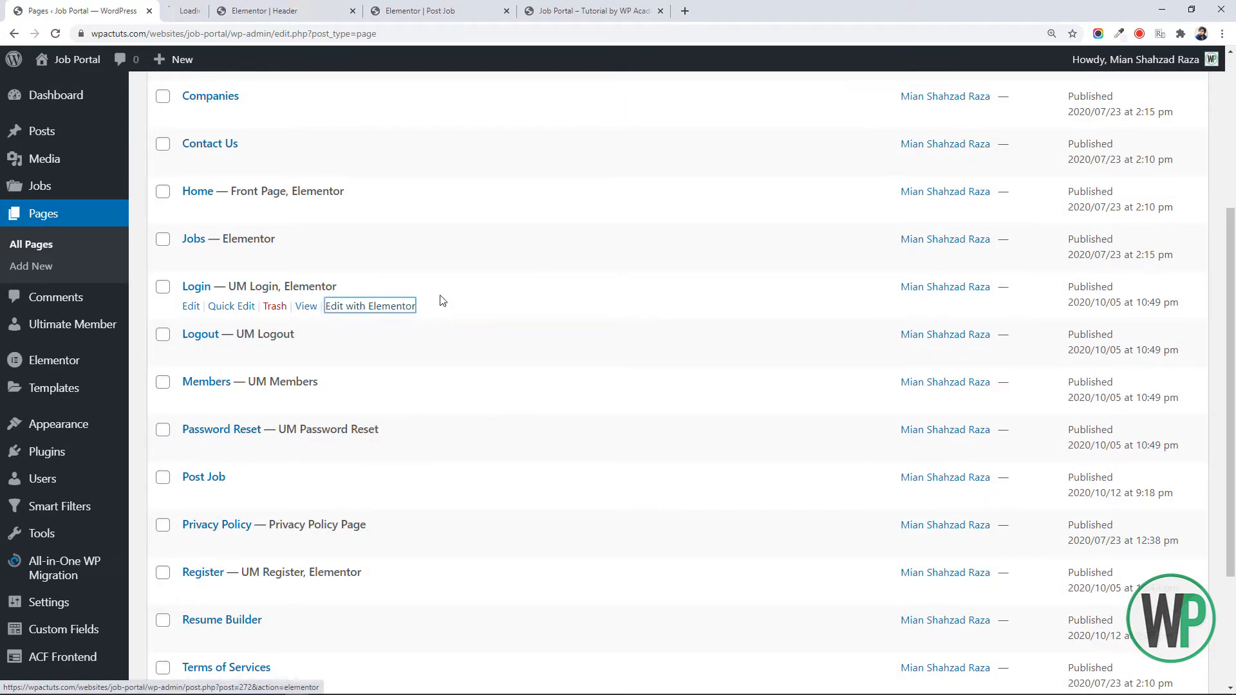
left_click_drag(264, 7, 400, 4)
left_click(583, 2)
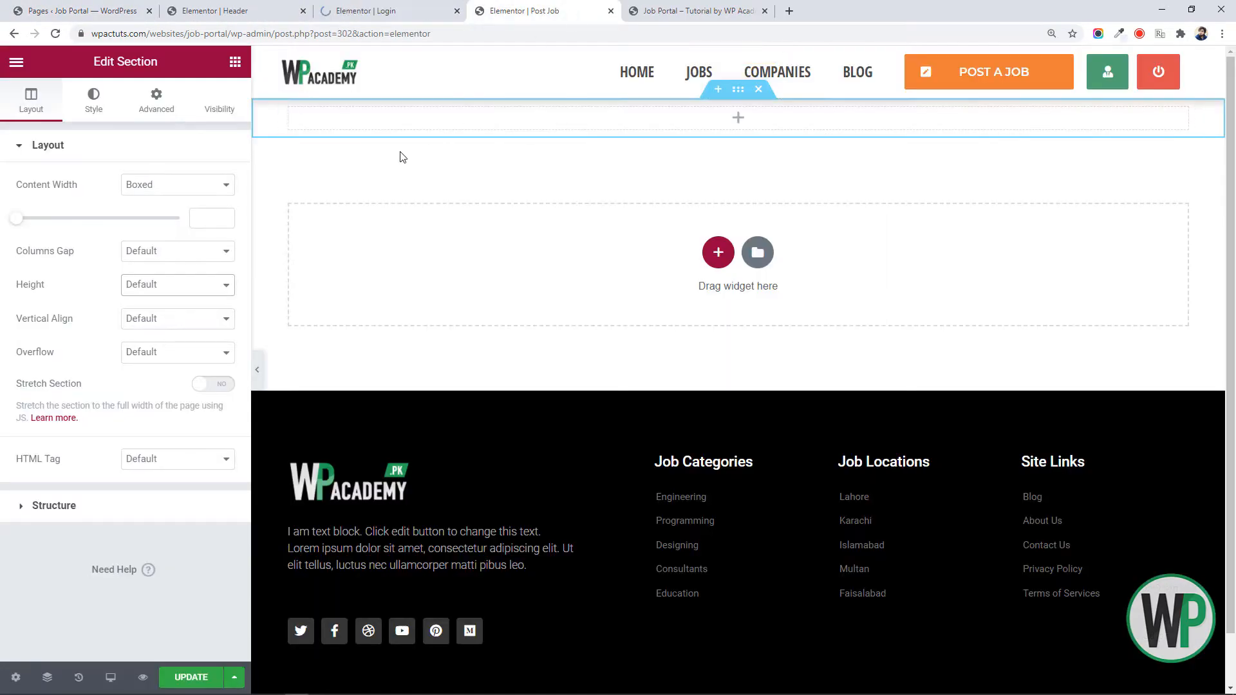
left_click(409, 3)
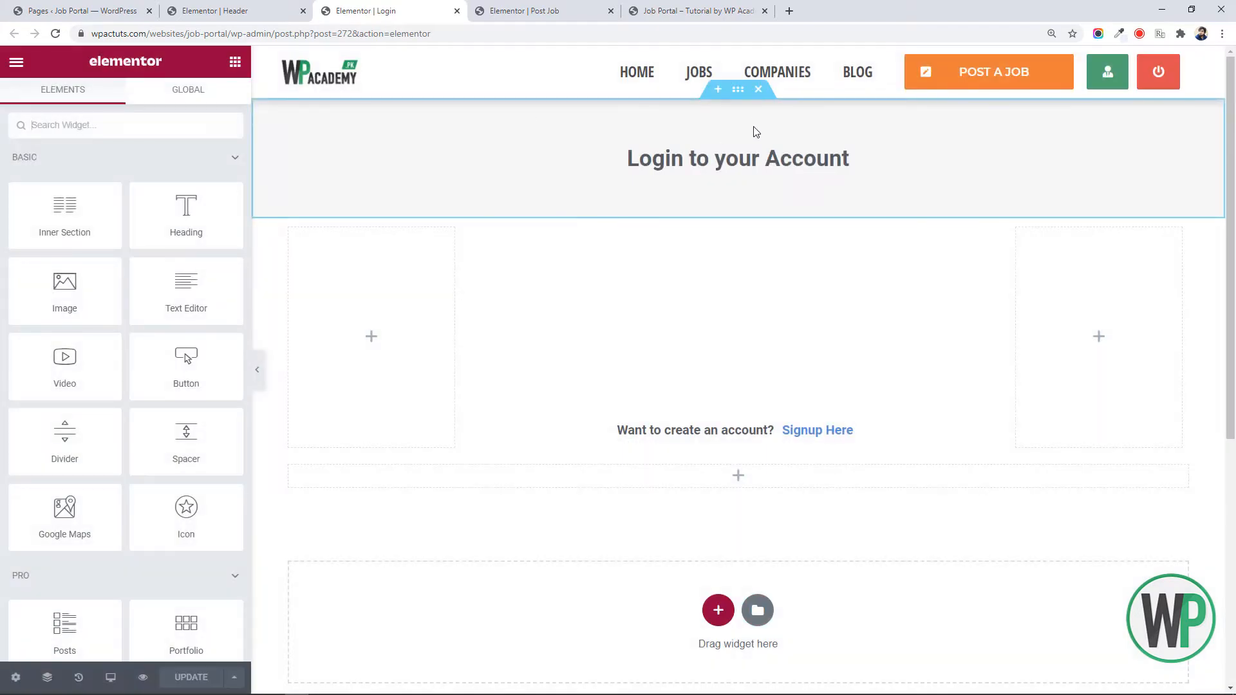
Copy the Login page's "Login to your Account" section and paste it into the Post Job page in place of the empty section
right_click(738, 97)
left_click(772, 163)
key("ctrl+Tab")
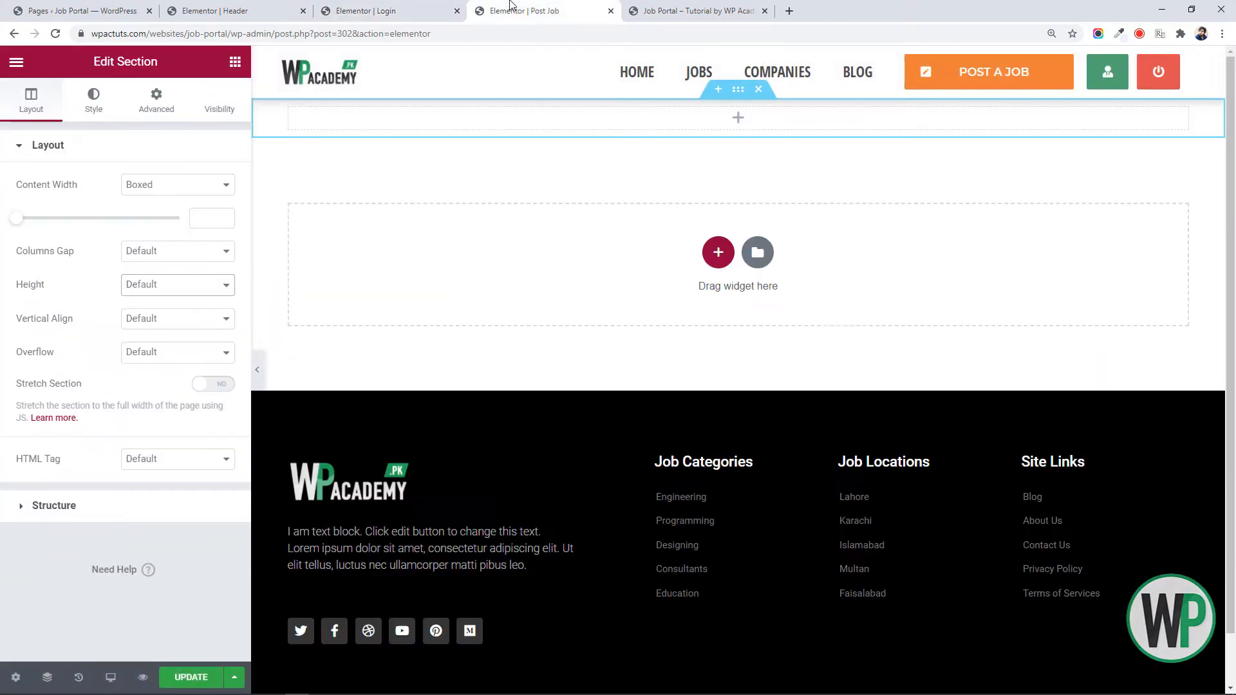
left_click(757, 96)
right_click(617, 214)
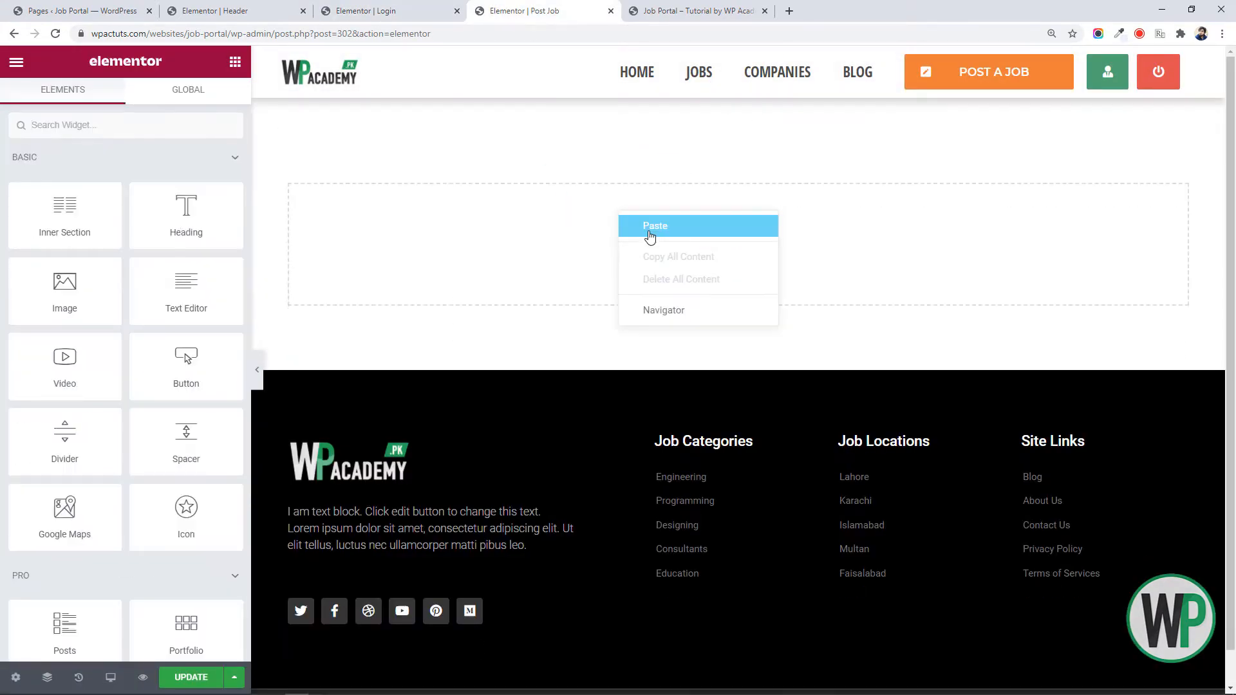
left_click(644, 226)
Change the pasted section's heading title to "Post a Job"
left_click(598, 173)
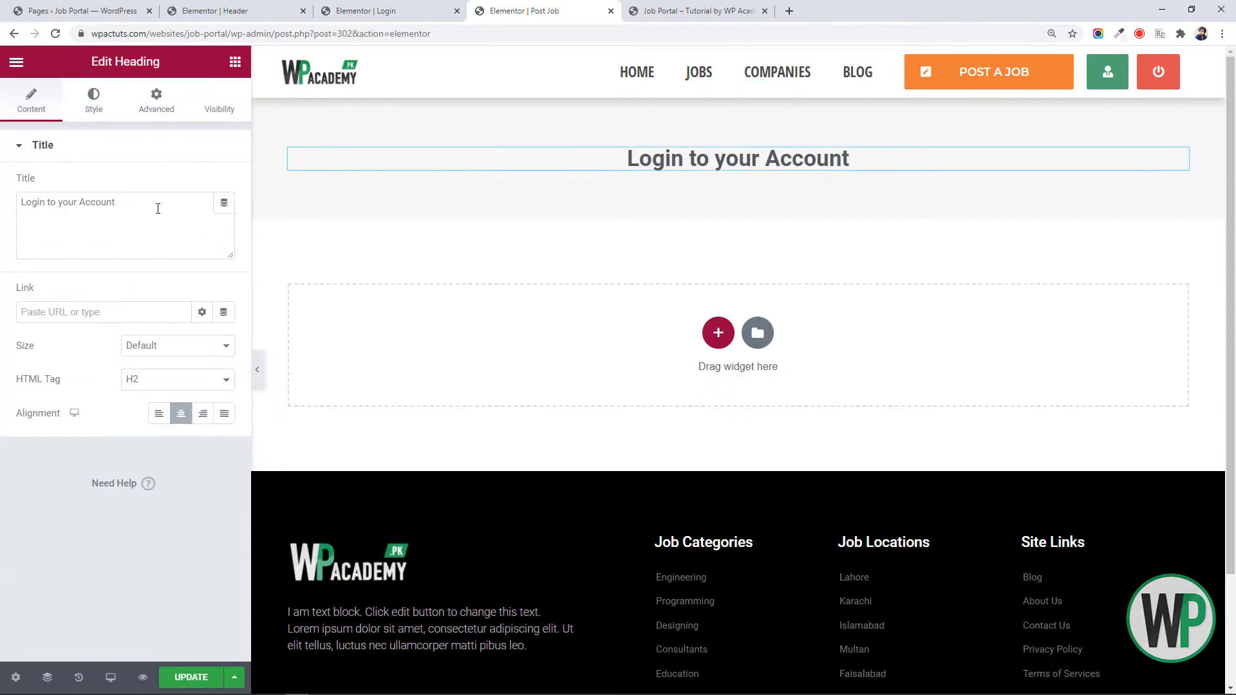
left_click_drag(157, 204, 2, 190)
type("Posta")
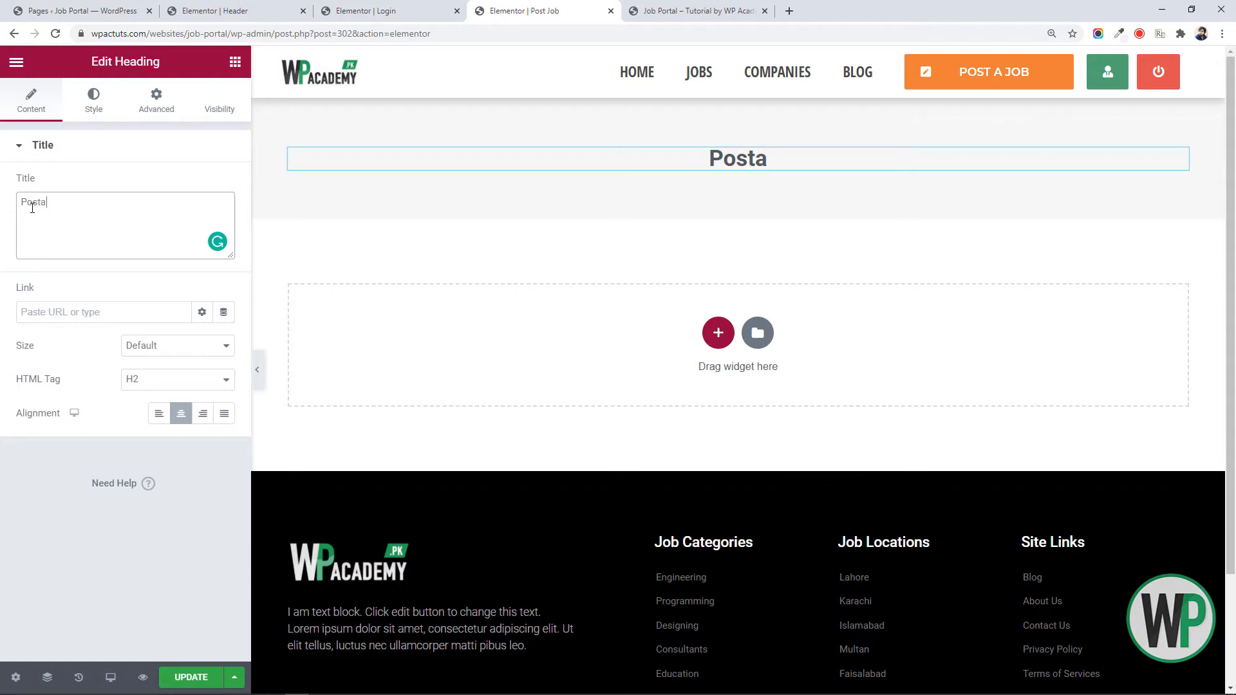
key("BackSpace")
type("a Job")
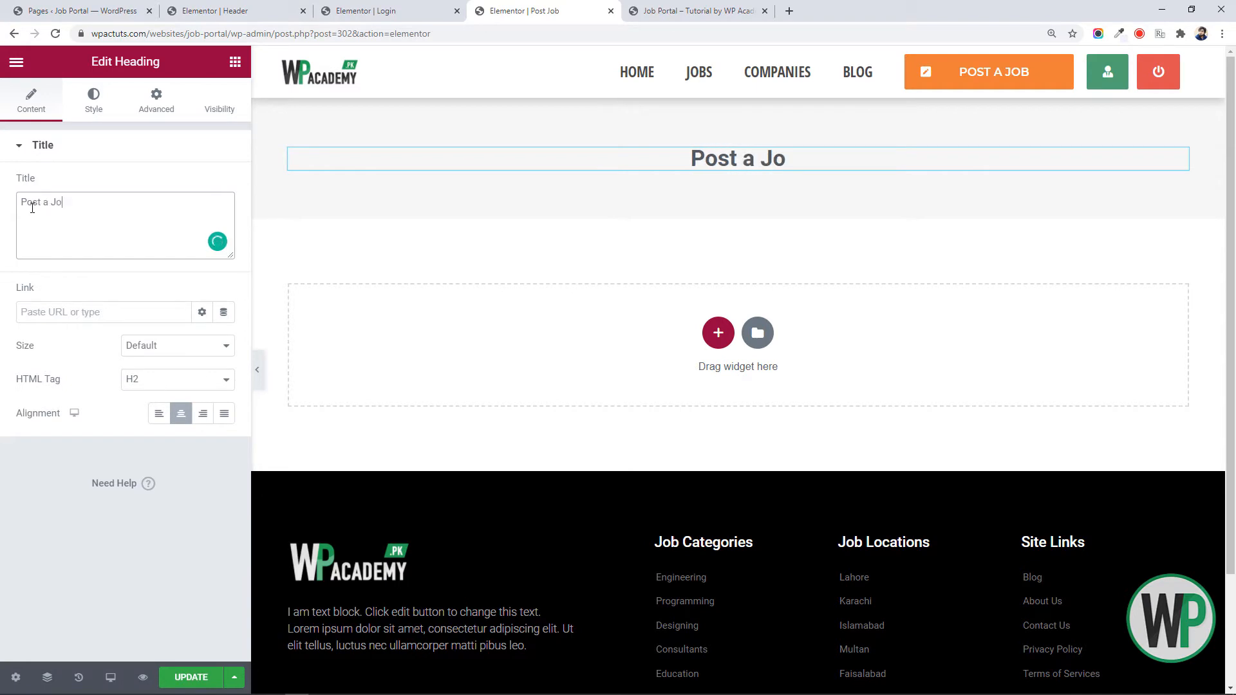
Add a single-column section below the heading section and set its top and bottom margins to 30 px
left_click(709, 335)
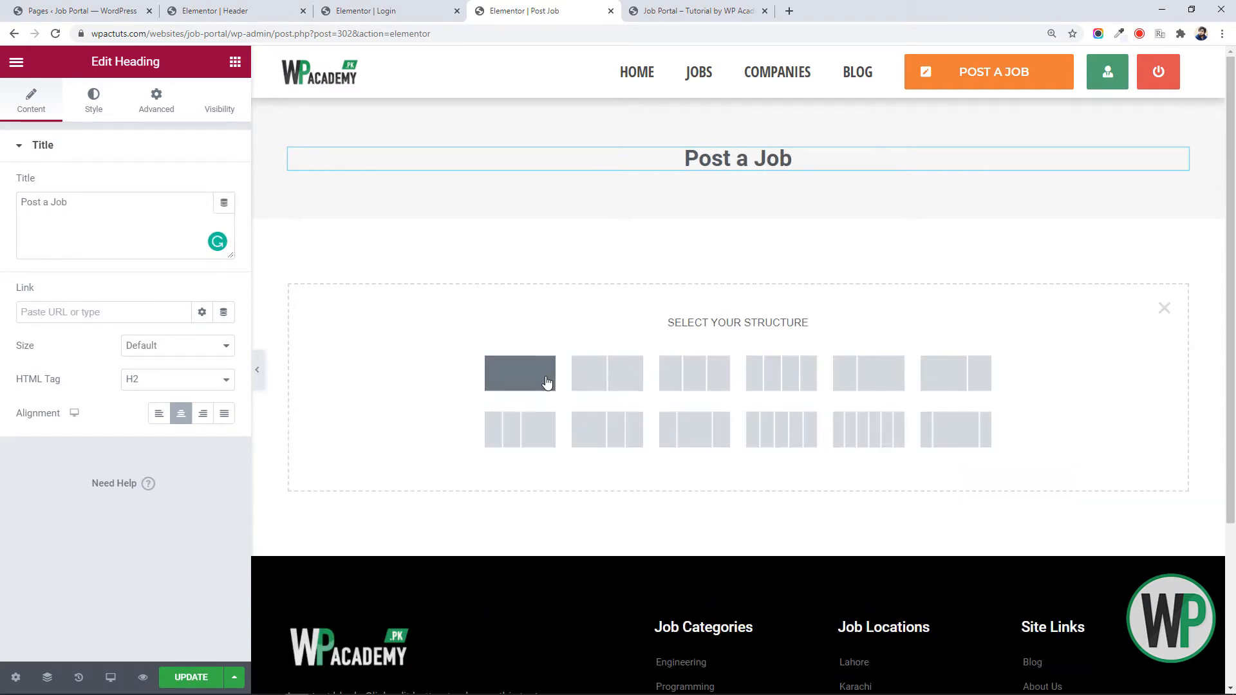
left_click(548, 382)
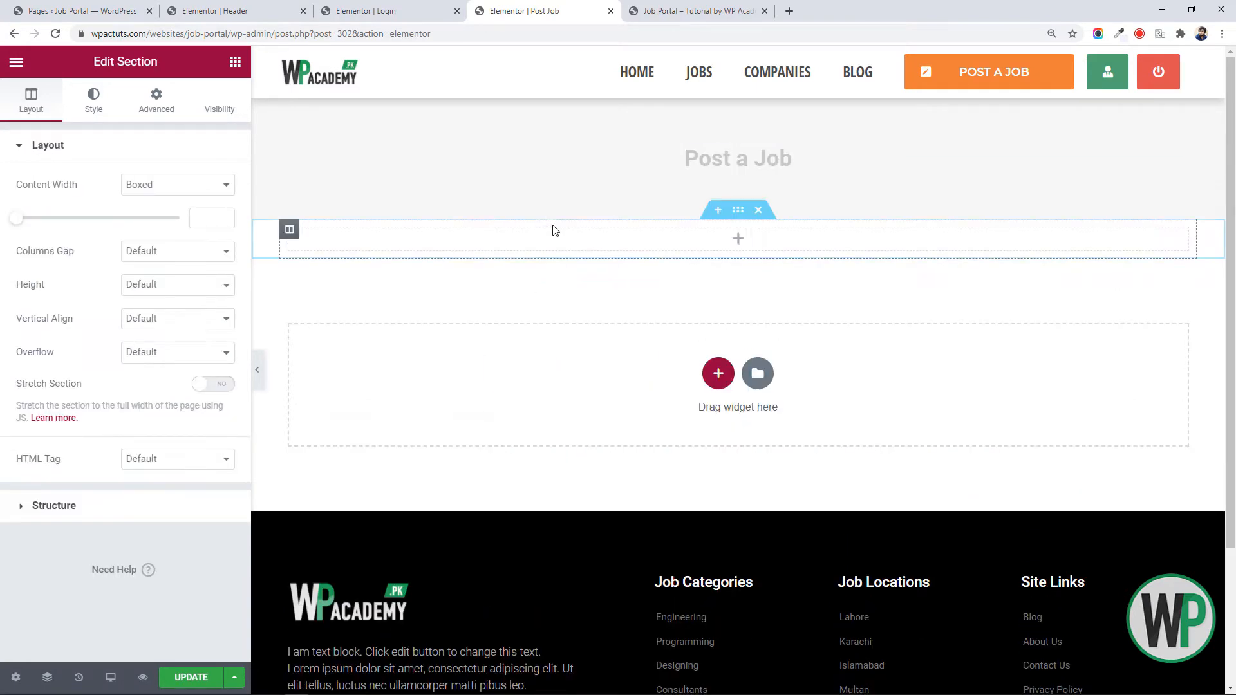
left_click(172, 107)
left_click(44, 216)
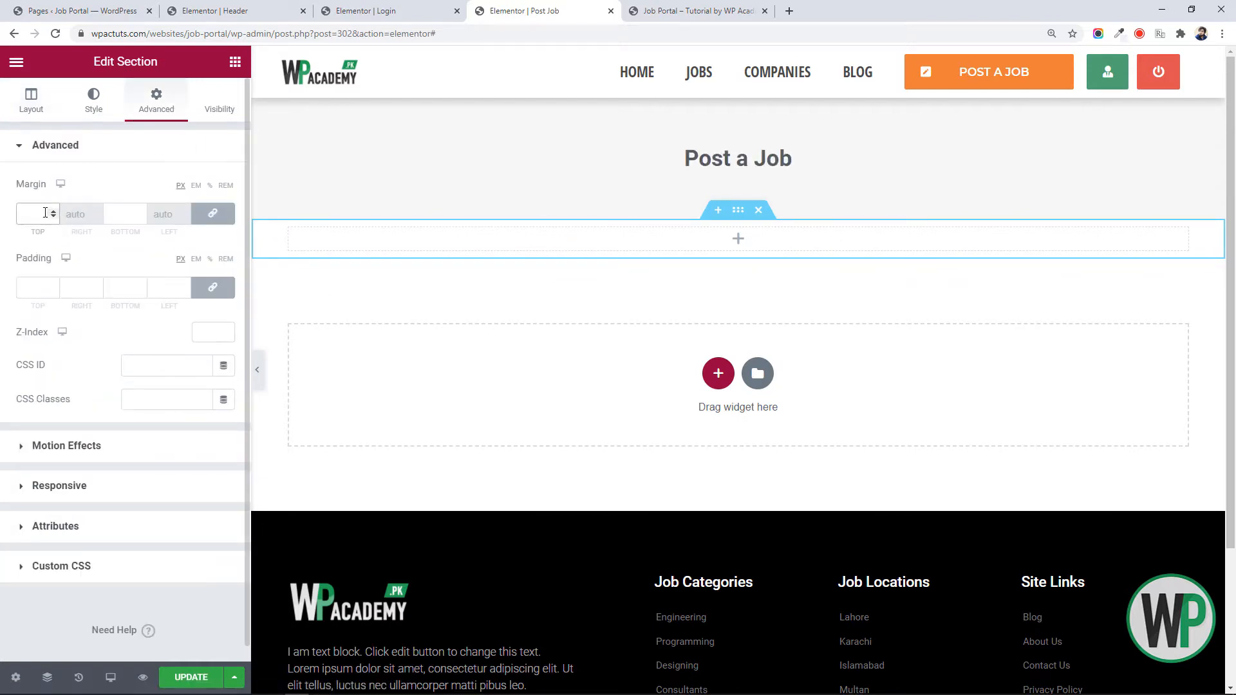
type("30")
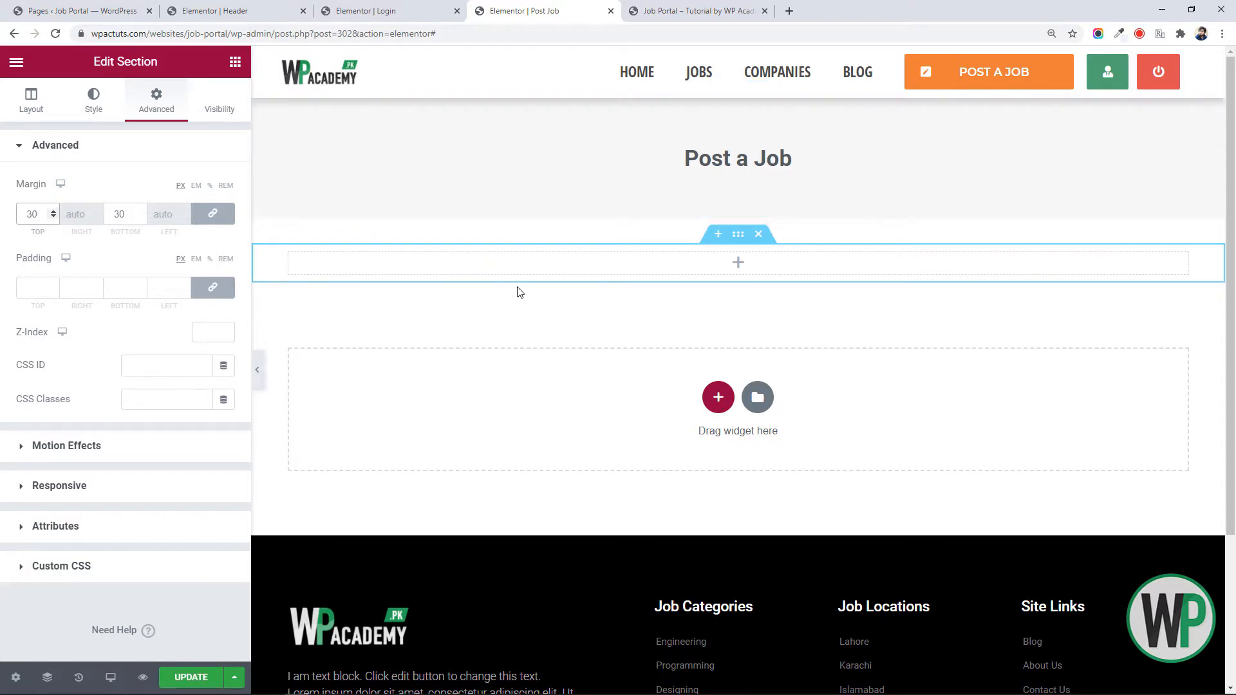
Set the typography transform of the "Post a Job" heading to uppercase
right_click(723, 170)
left_click(750, 180)
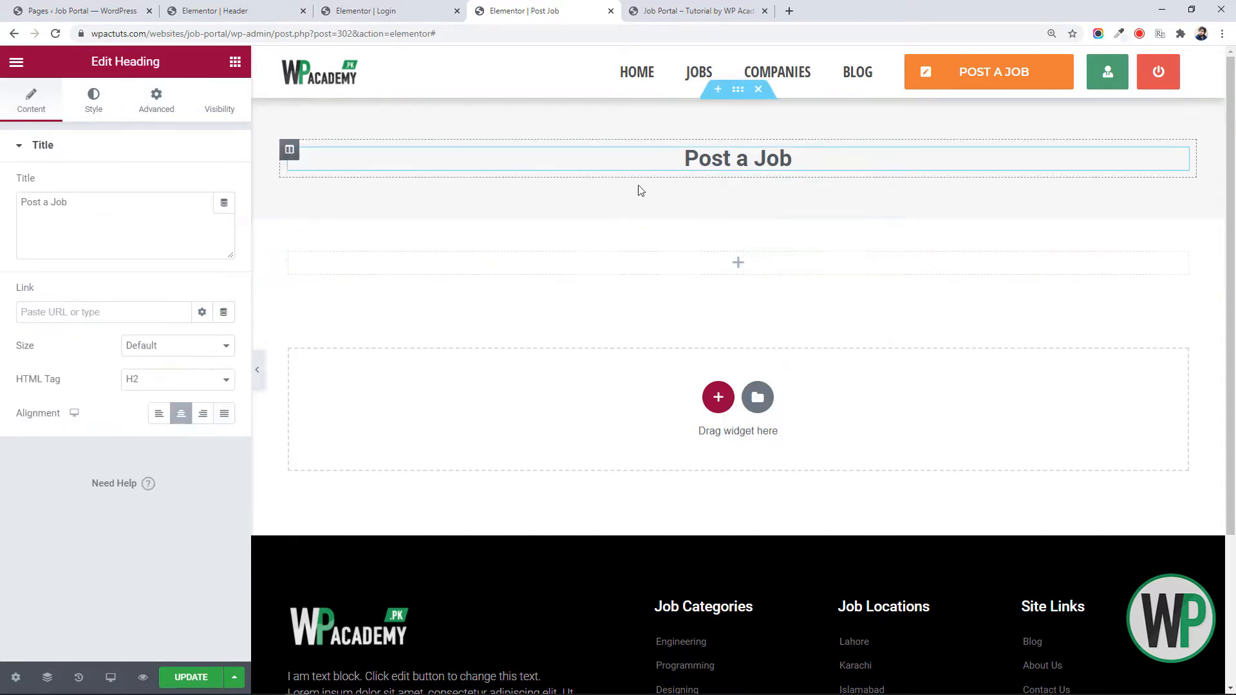
left_click(94, 103)
left_click(223, 219)
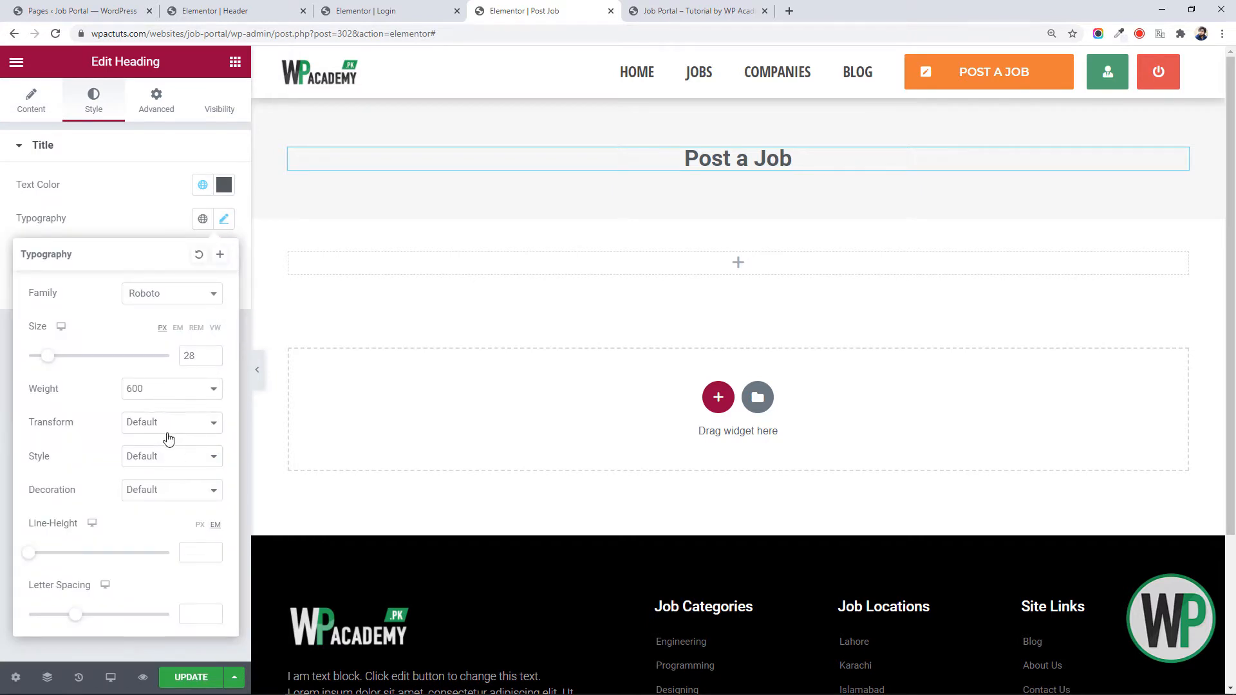
left_click(167, 432)
left_click(154, 450)
left_click(58, 103)
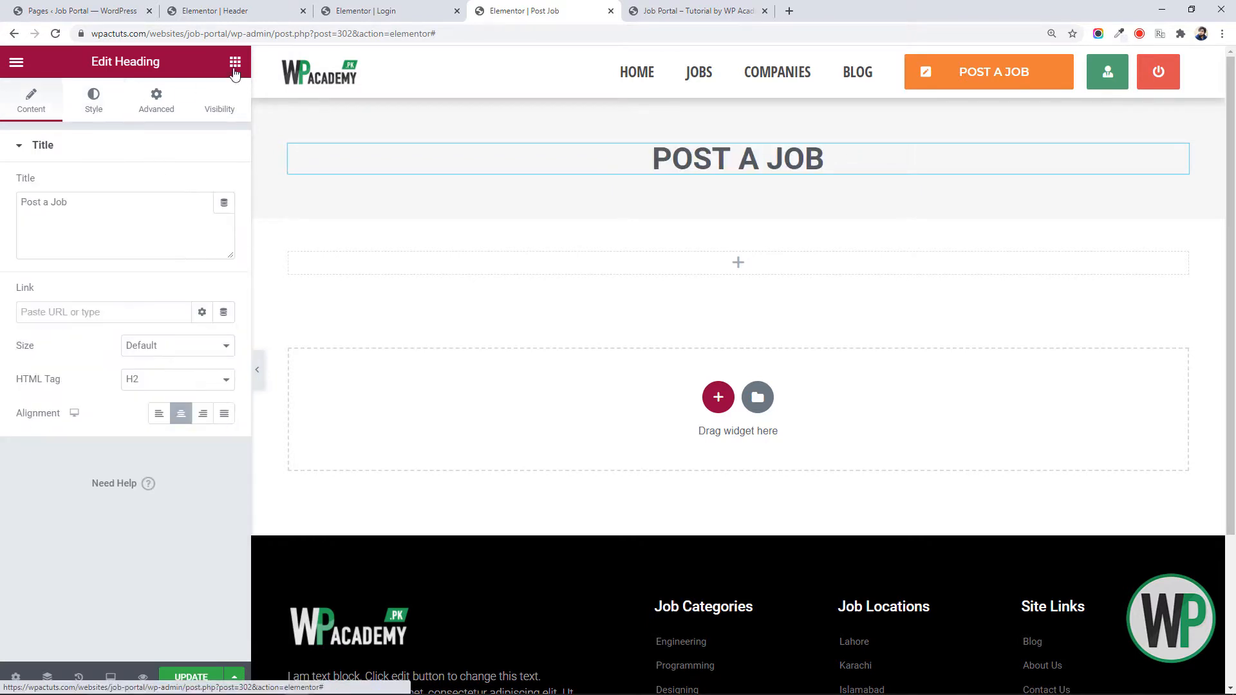
left_click(235, 63)
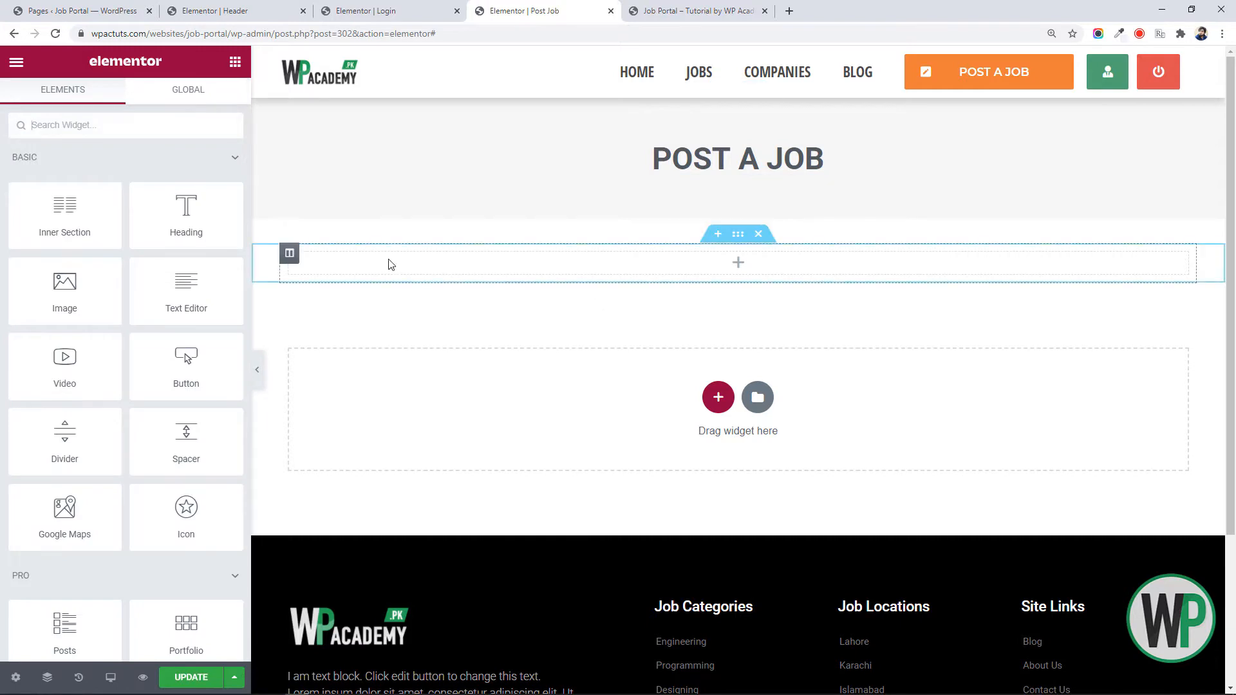
right_click(289, 257)
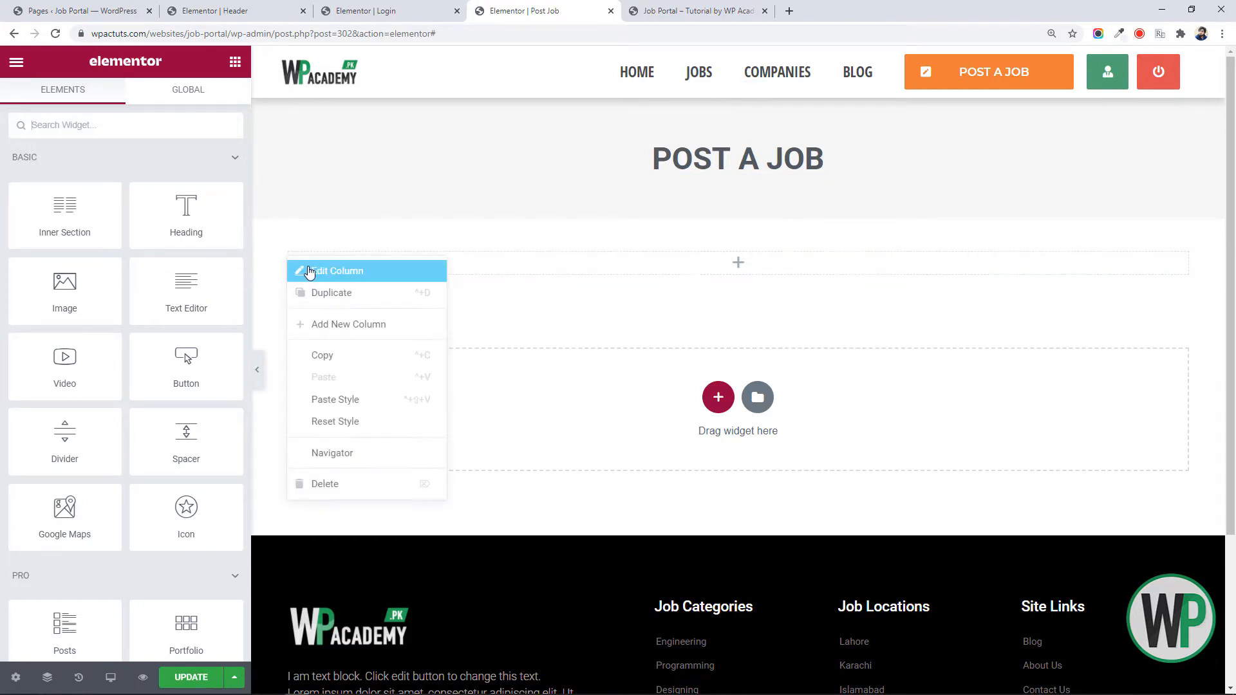
left_click(331, 323)
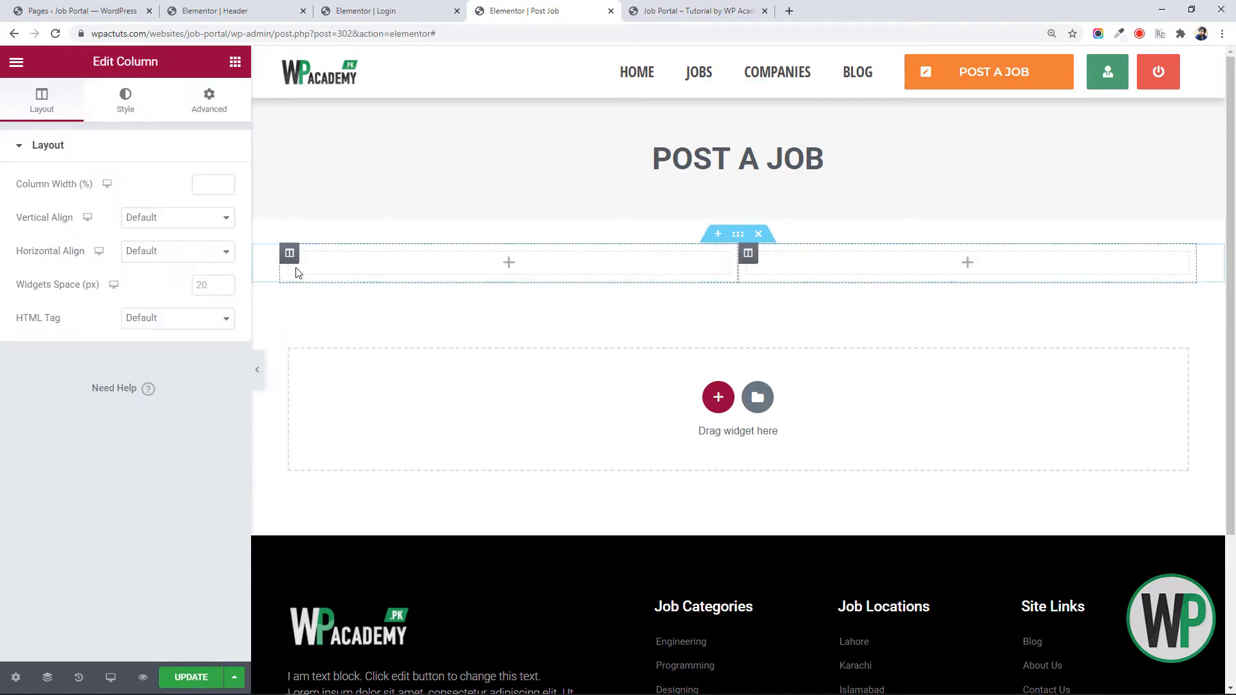
right_click(290, 261)
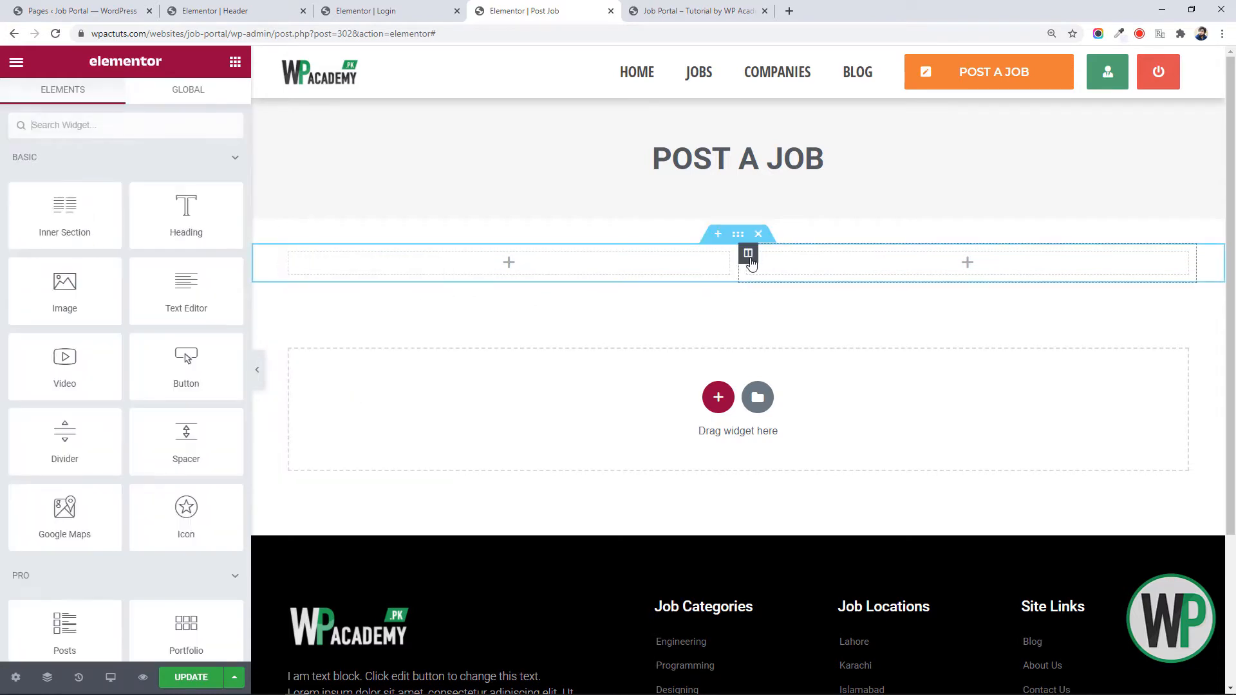
right_click(748, 256)
left_click(808, 486)
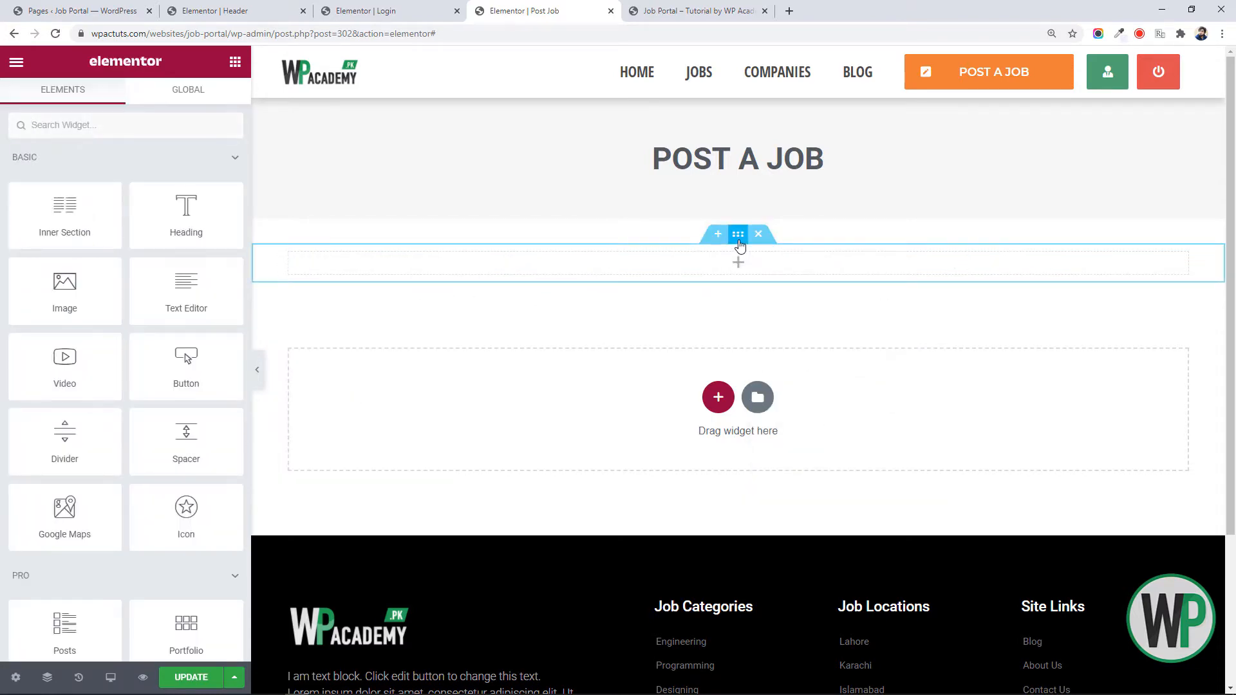
Set the boxed content width of the empty section below the heading to 800
right_click(738, 255)
left_click(771, 257)
left_click(52, 108)
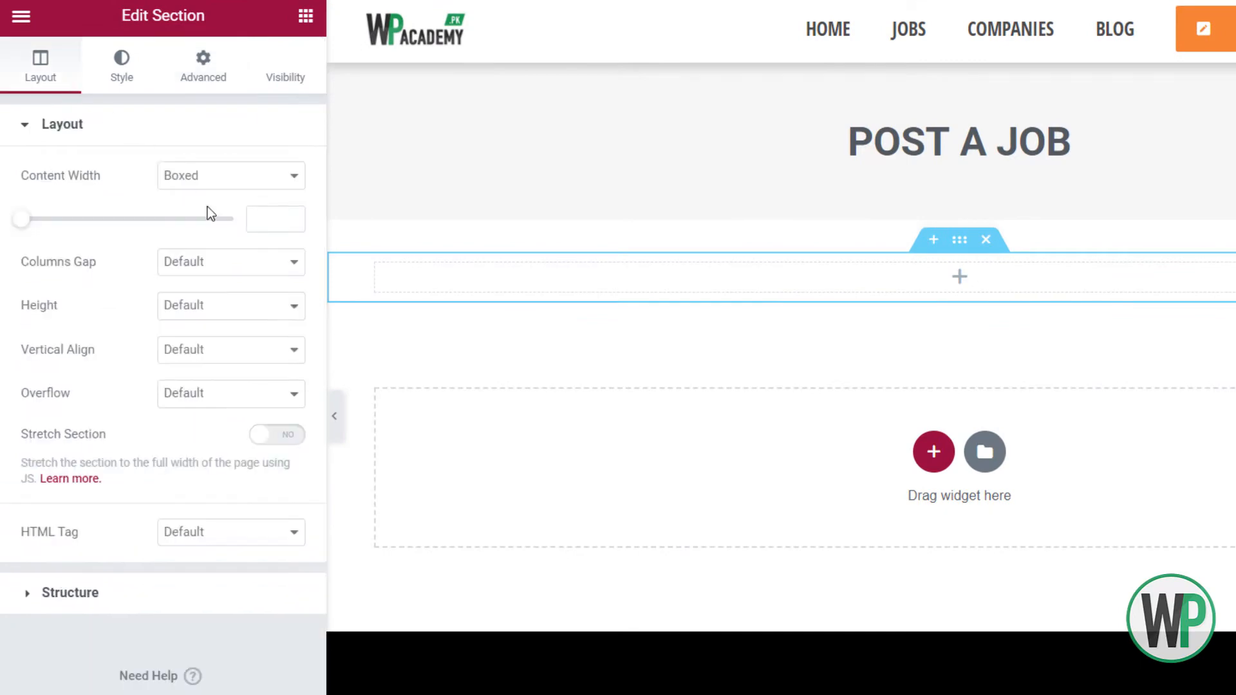
left_click(266, 206)
type("800")
left_click_drag(257, 209, 260, 207)
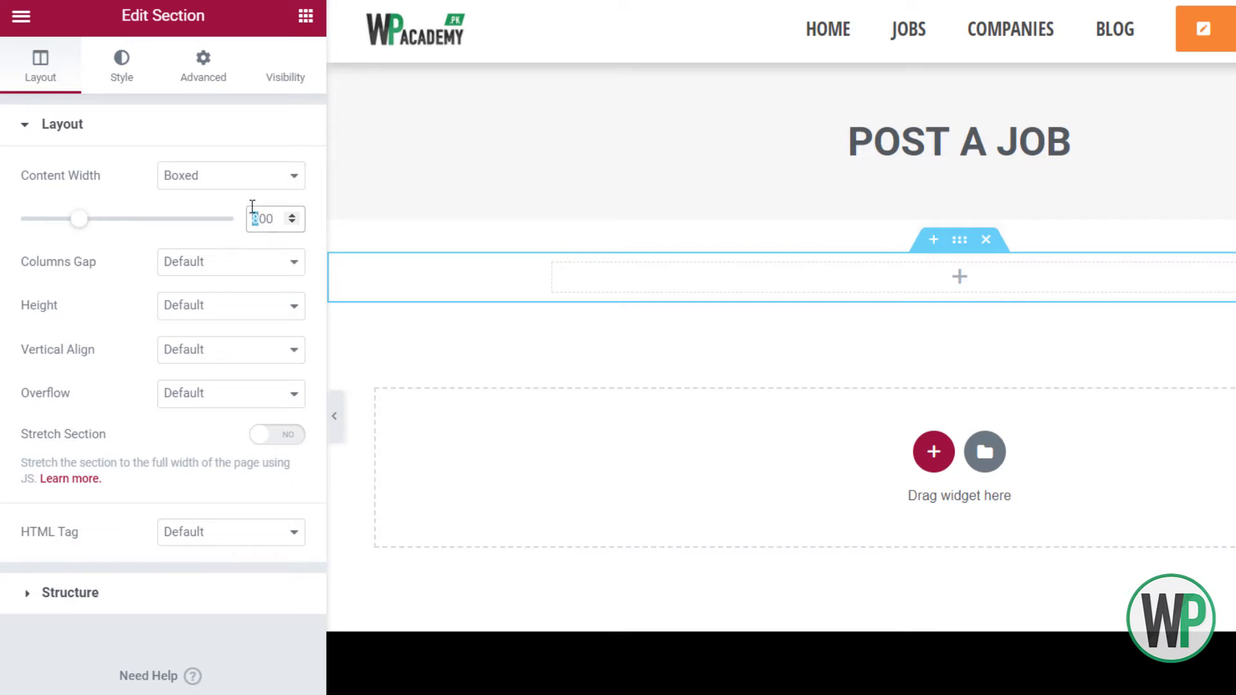
Search the widgets for "acf" and place the ACF Frontend Form widget in the empty section below the heading
left_click(305, 15)
scroll(222, 251, "down", 4)
scroll(228, 258, "up", 4)
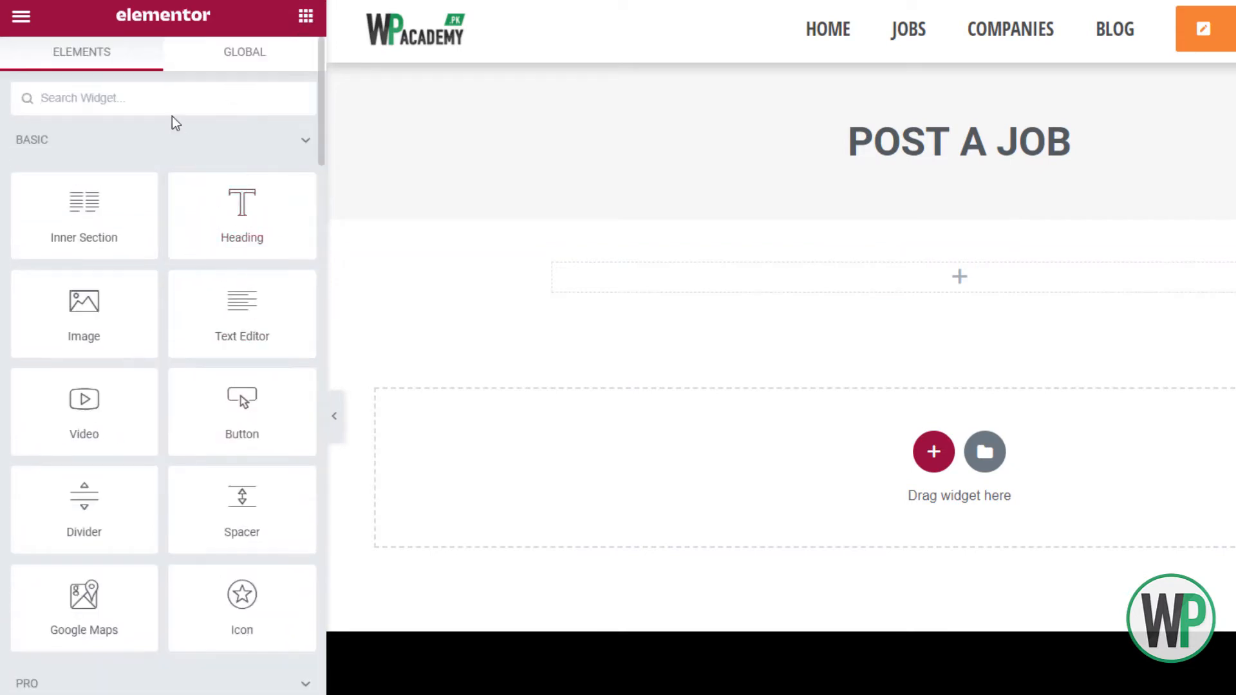
left_click(233, 106)
type("acf")
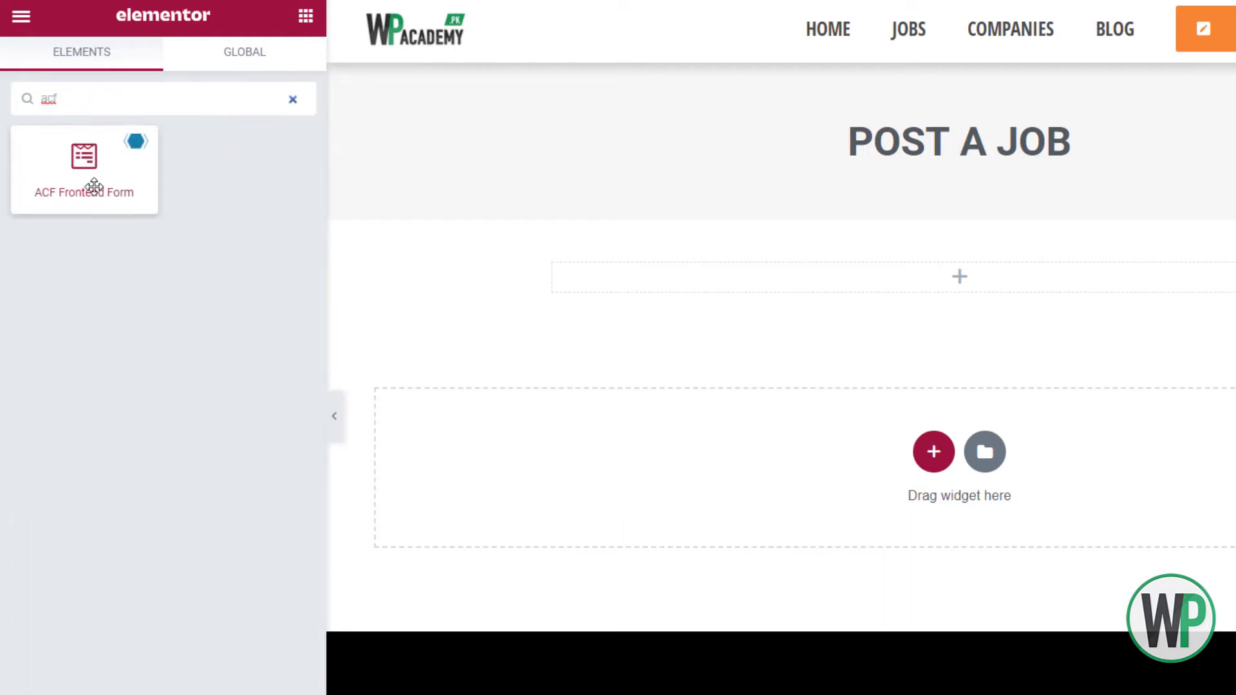
left_click_drag(94, 196, 717, 271)
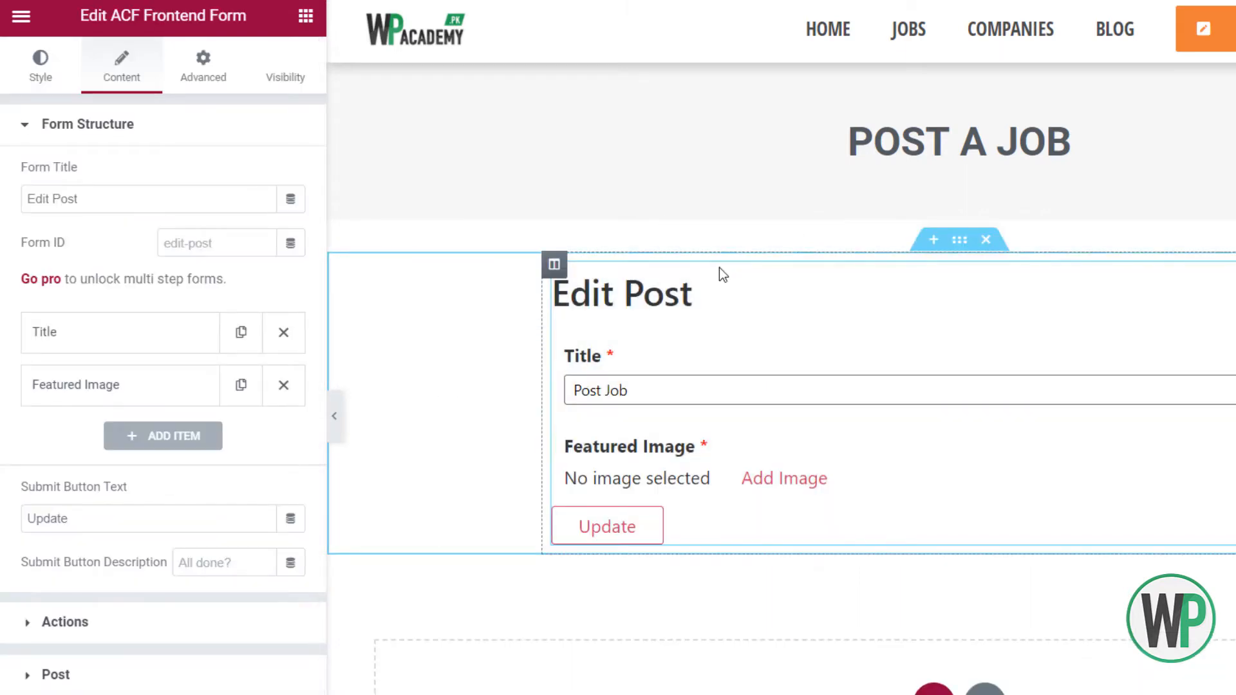
Clear the ACF form's title and set its main action to New Post
left_click_drag(80, 199, 12, 201)
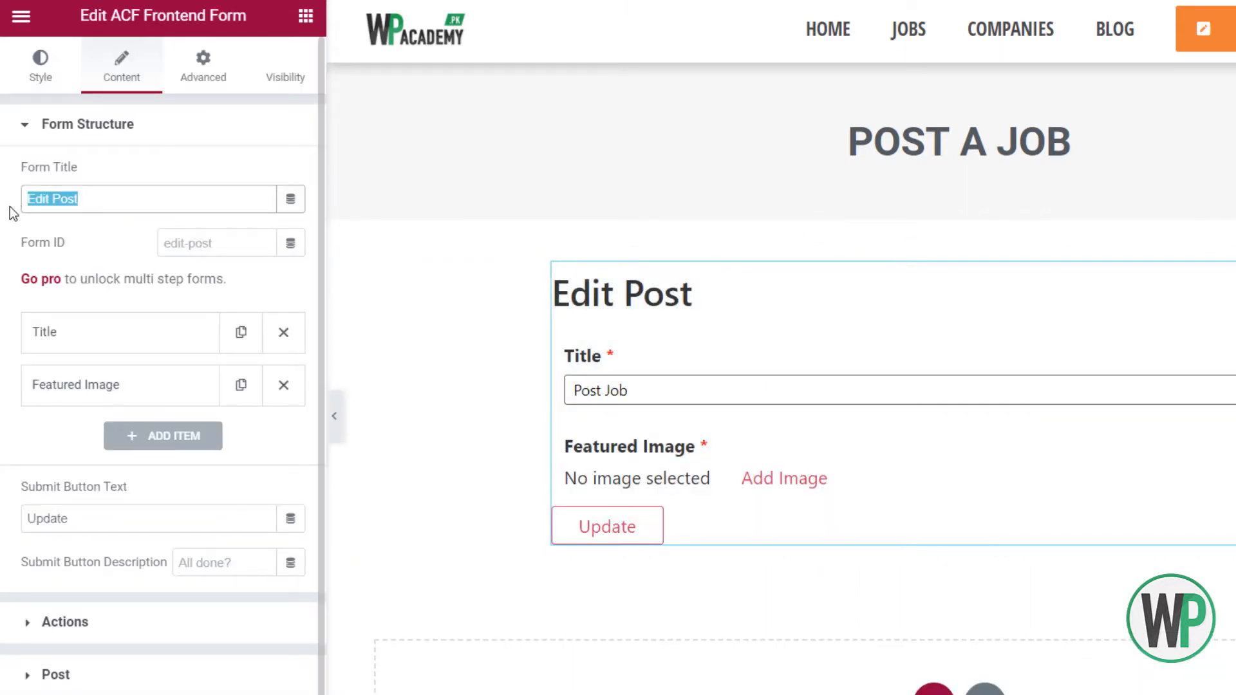
key("BackSpace")
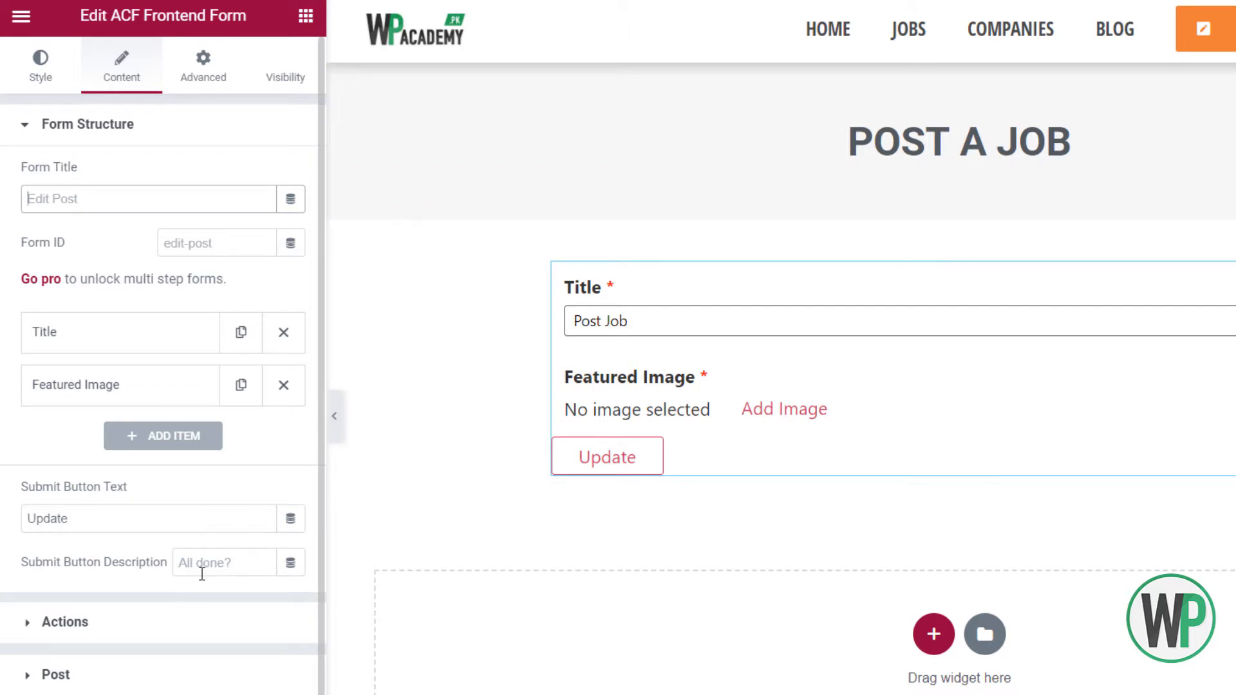
left_click(204, 635)
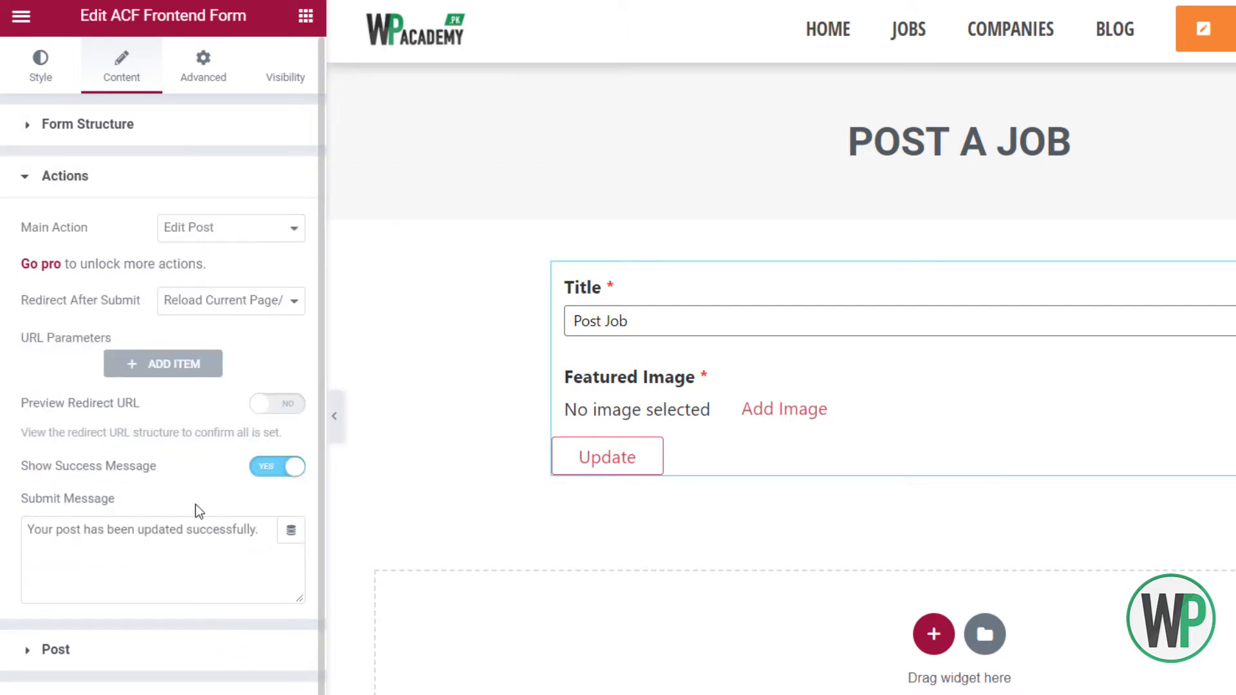
left_click(213, 233)
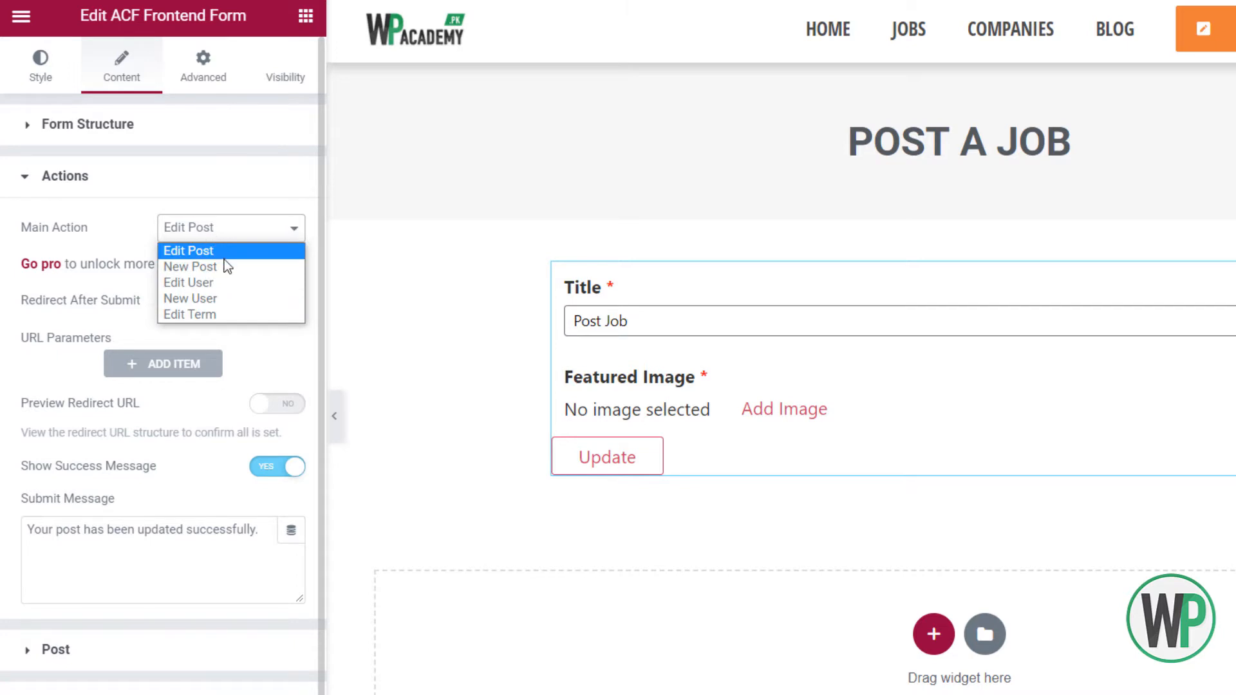
left_click(225, 262)
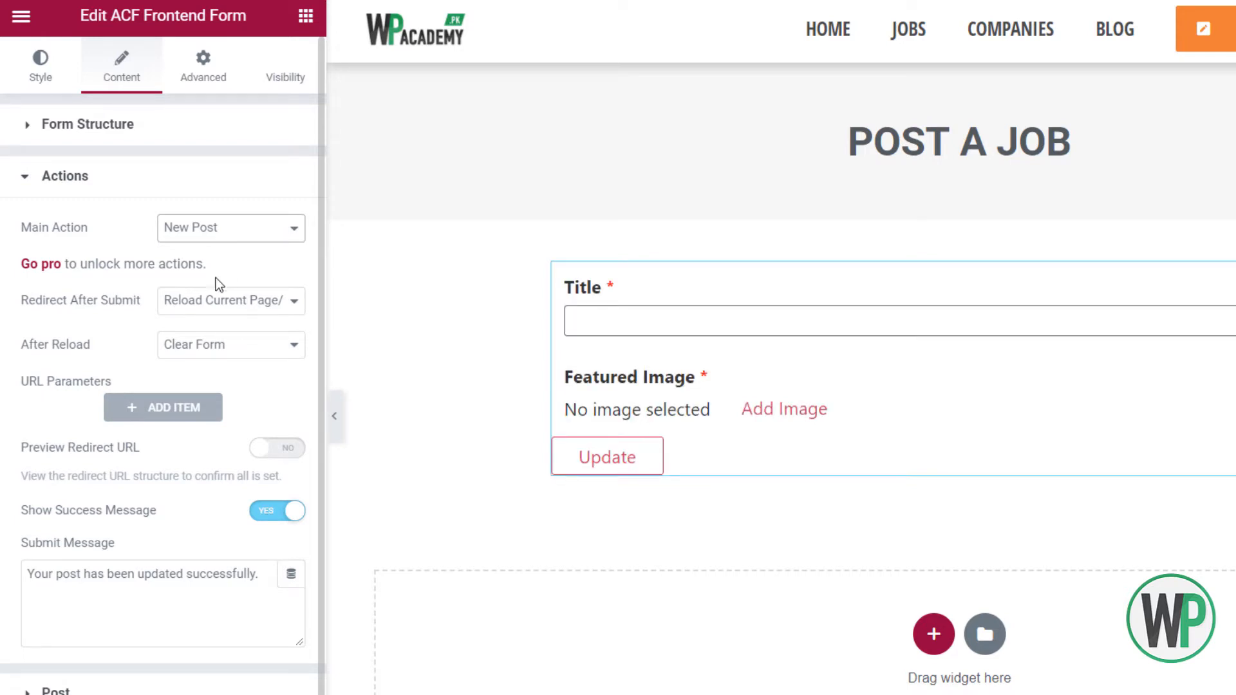
Keep the form's redirect on reloading the current page and set After Reload to Edit Form
left_click(218, 298)
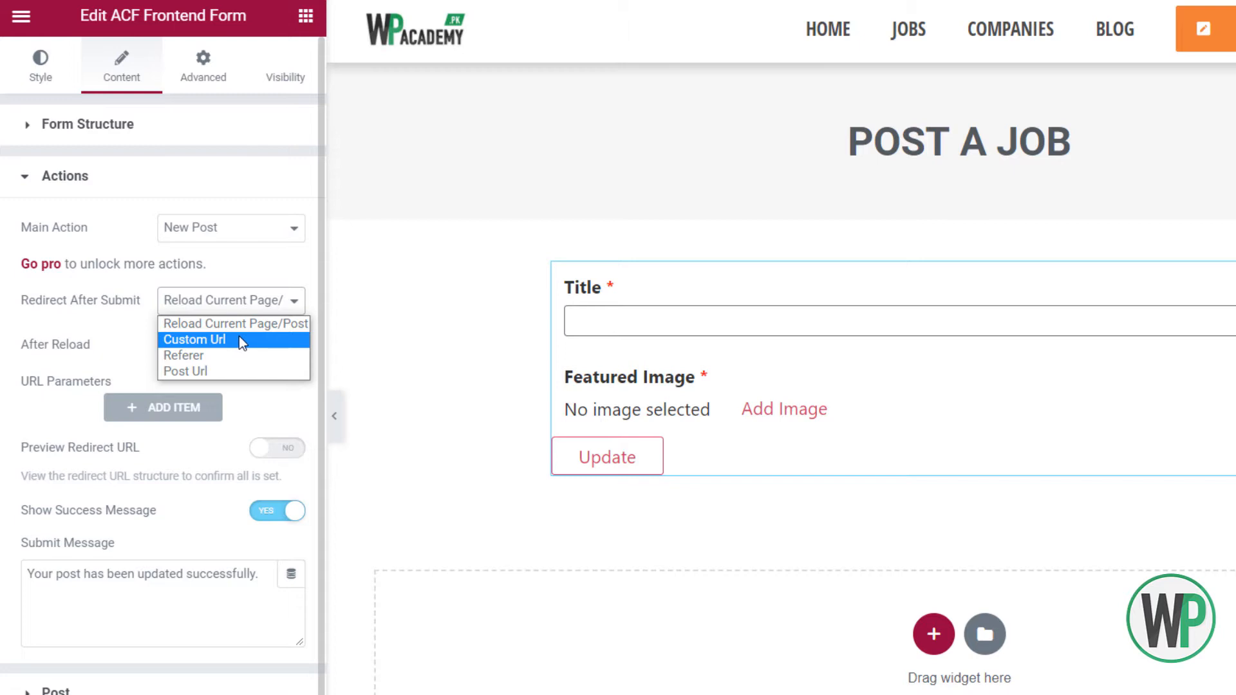
left_click(112, 338)
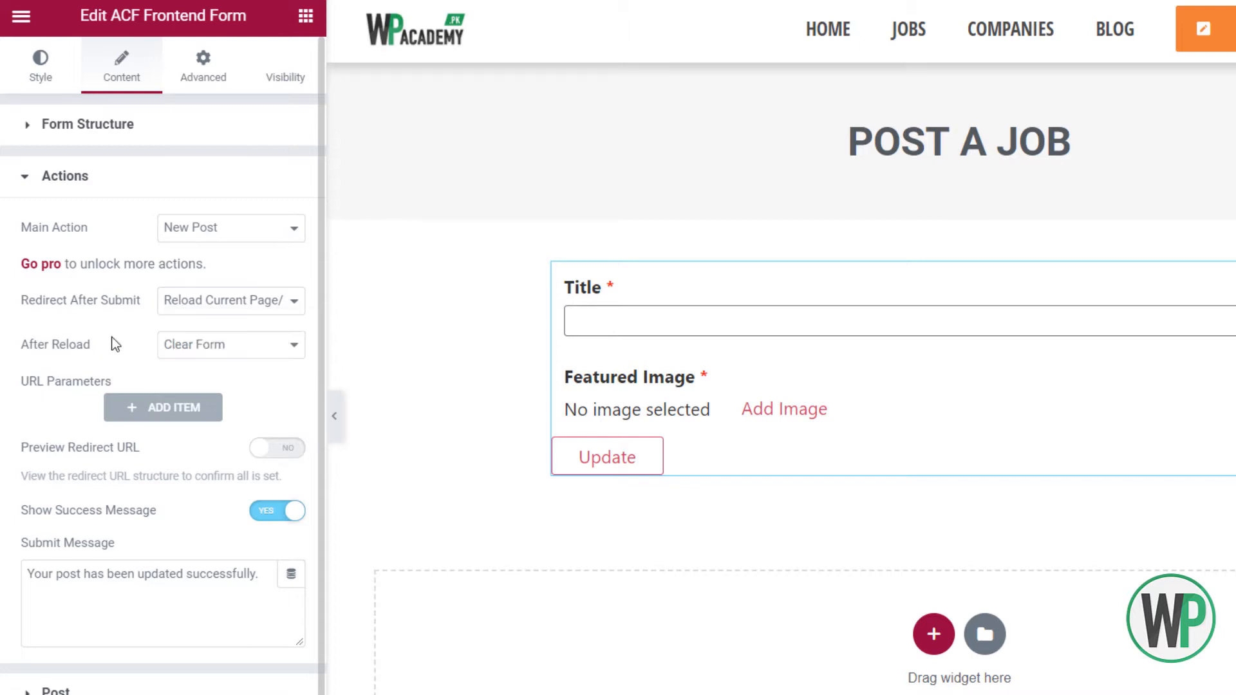
left_click(166, 351)
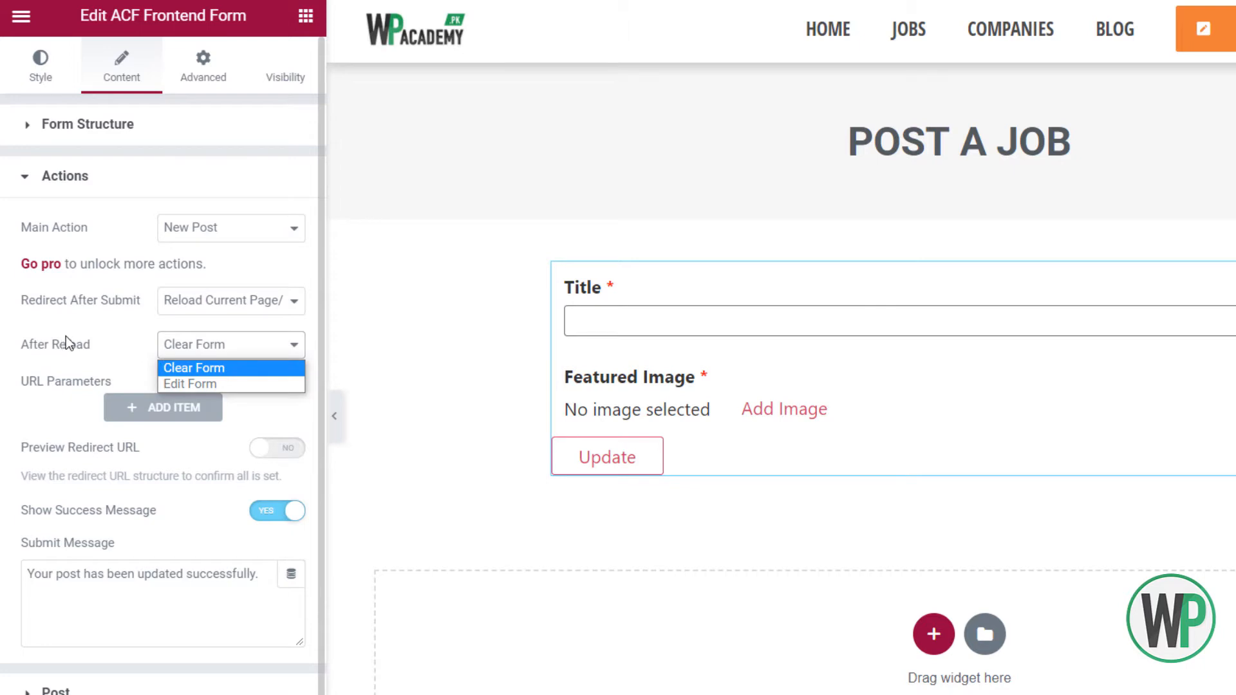
left_click(208, 382)
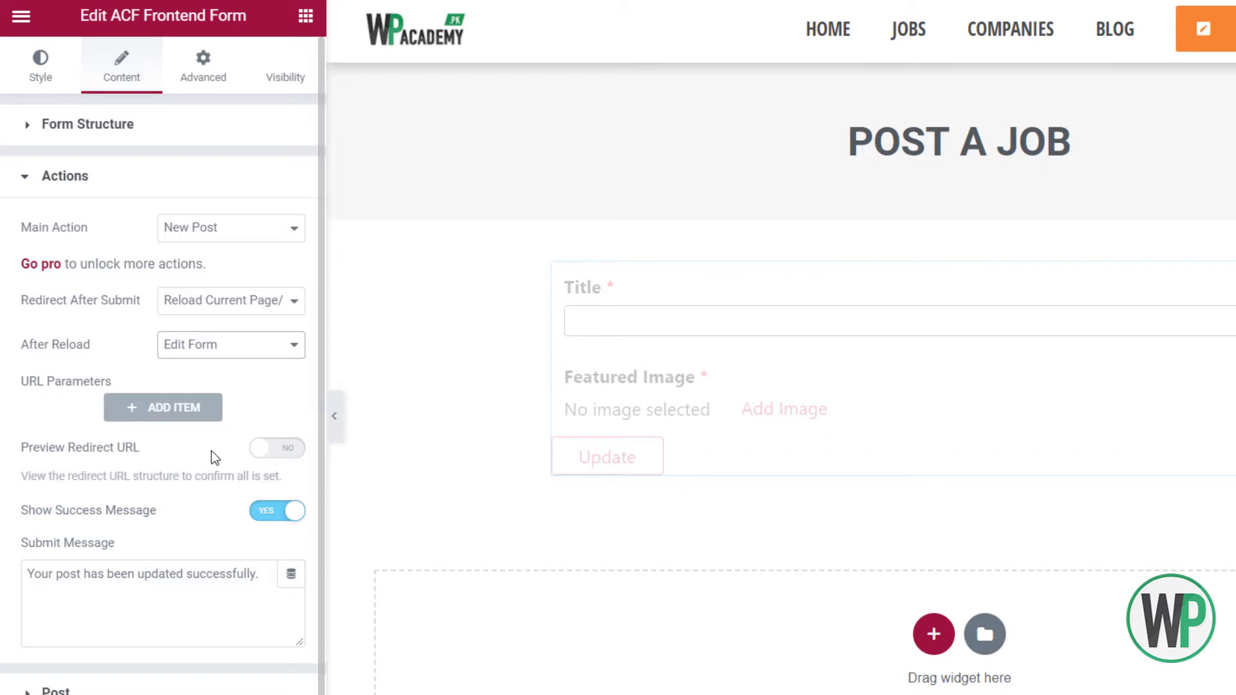
left_click(238, 621)
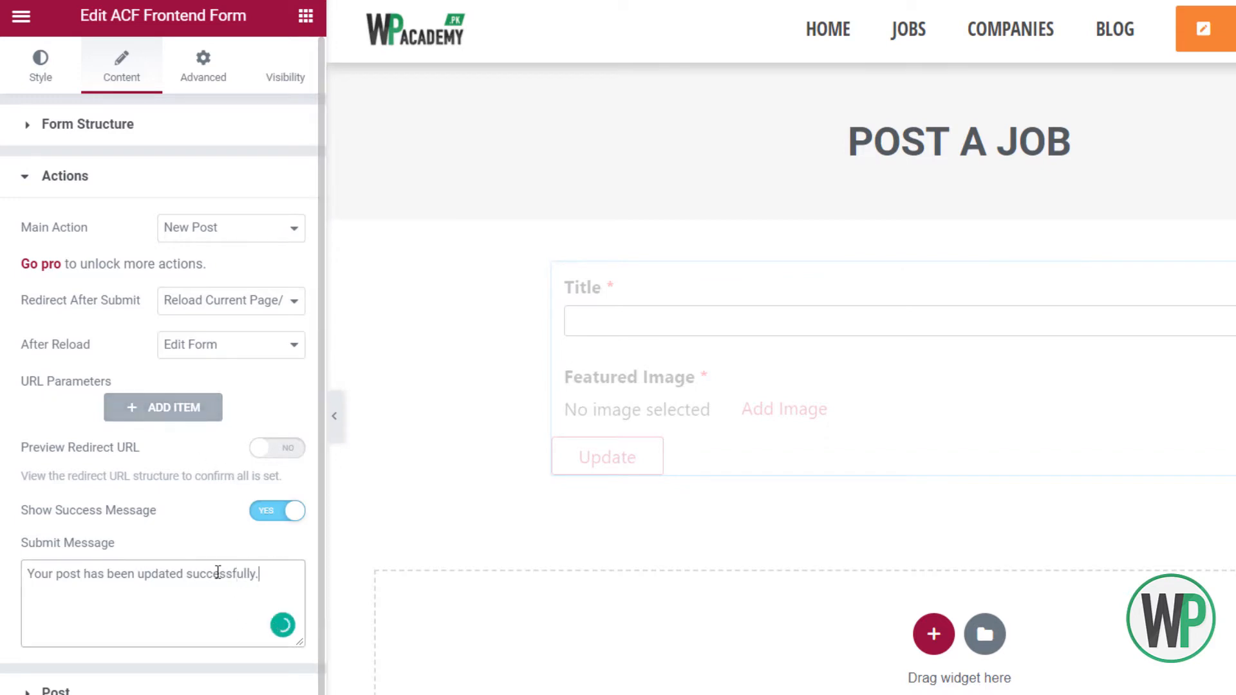
left_click_drag(259, 573, 11, 571)
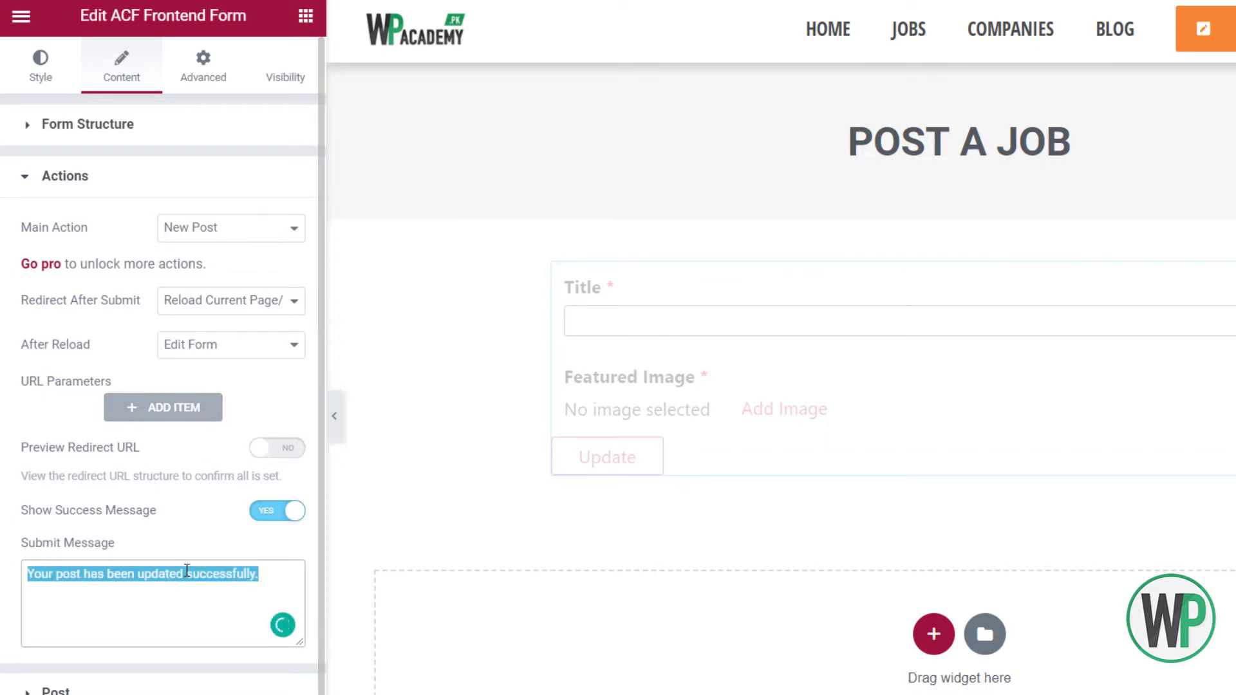
left_click(267, 577)
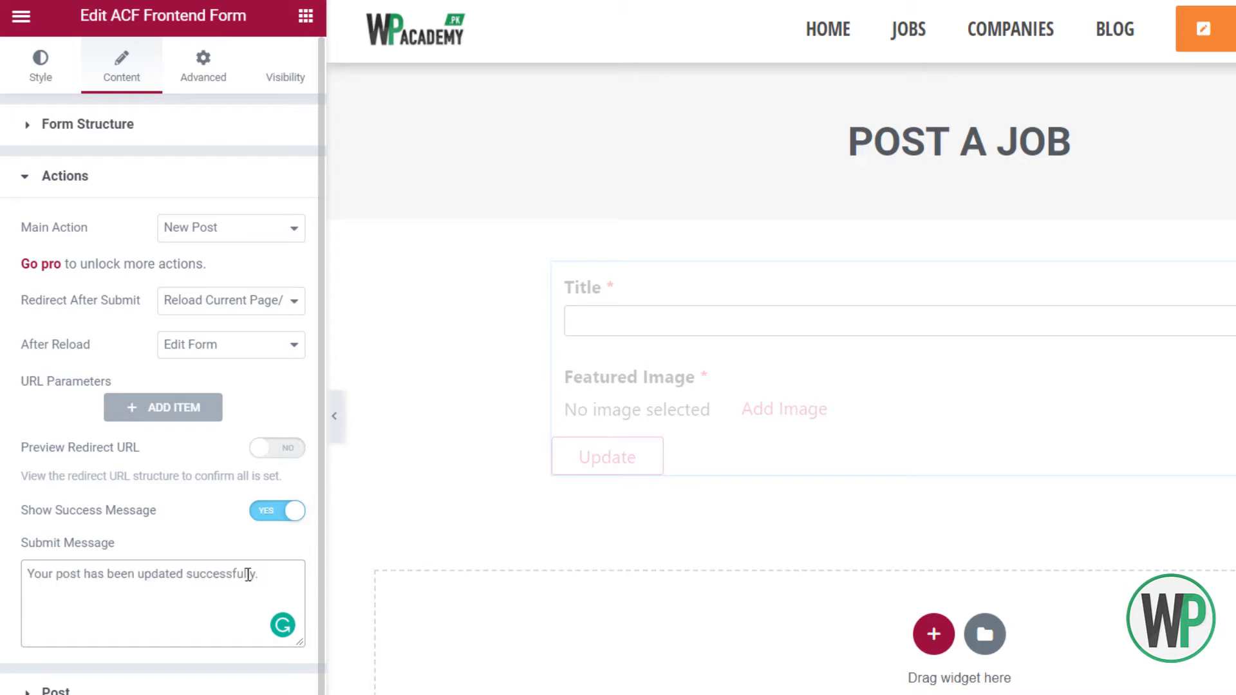
left_click_drag(262, 573, 3, 583)
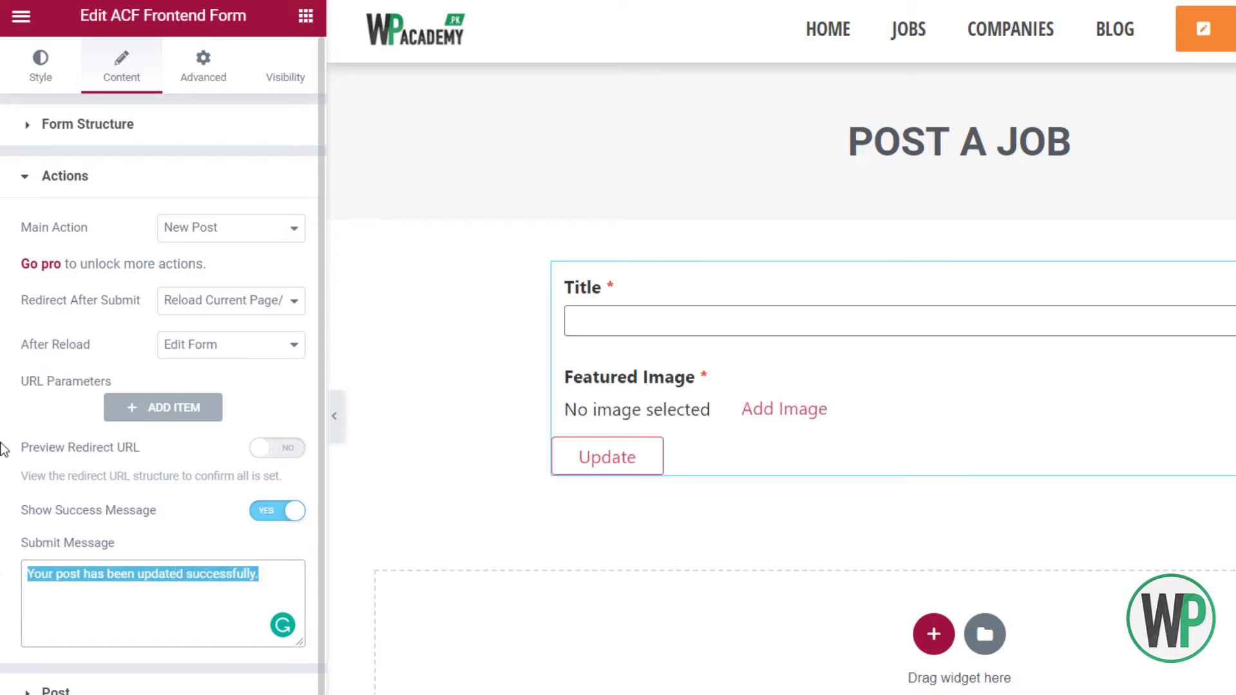
Set the submit button text in the form structure to "Post Job"
left_click(120, 122)
left_click(122, 122)
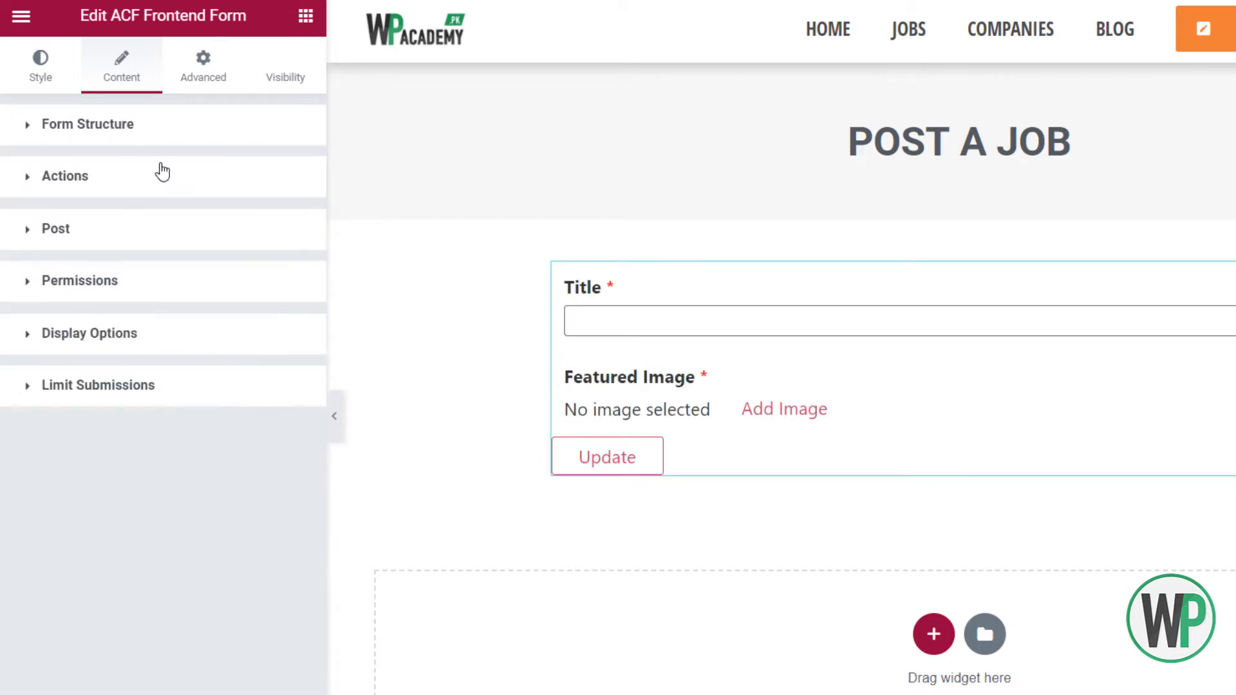
left_click(156, 134)
left_click(155, 133)
left_click(156, 137)
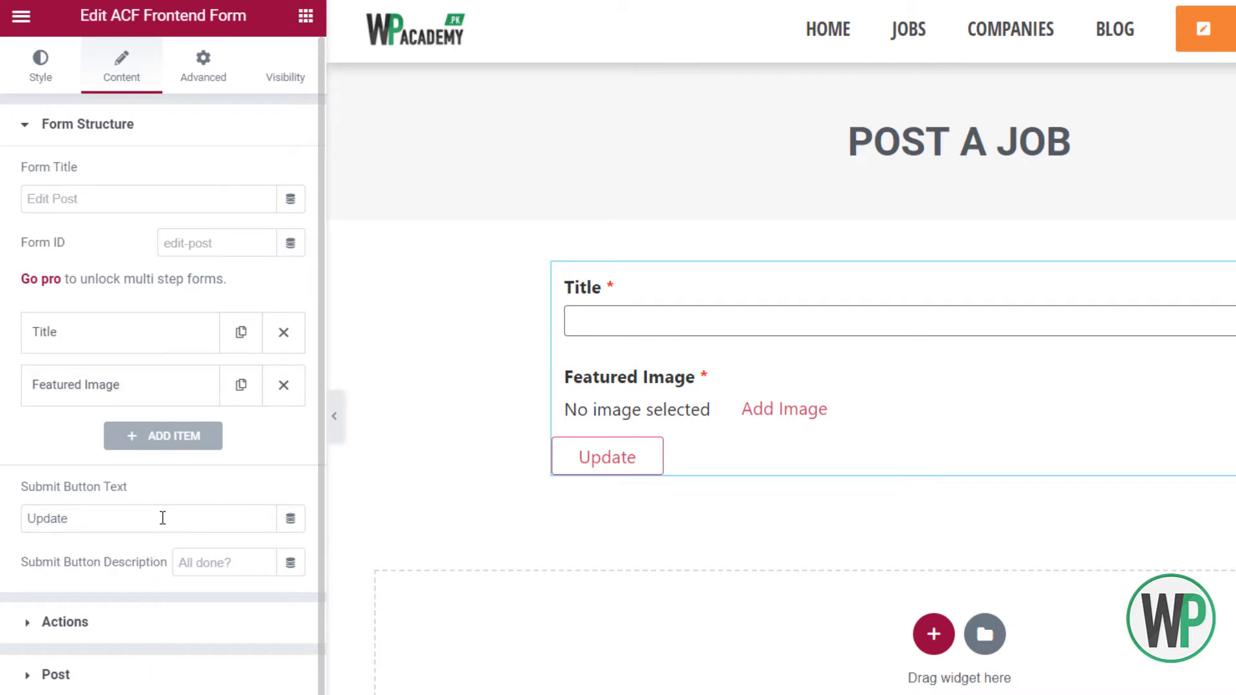
scroll(163, 516, "down", 1)
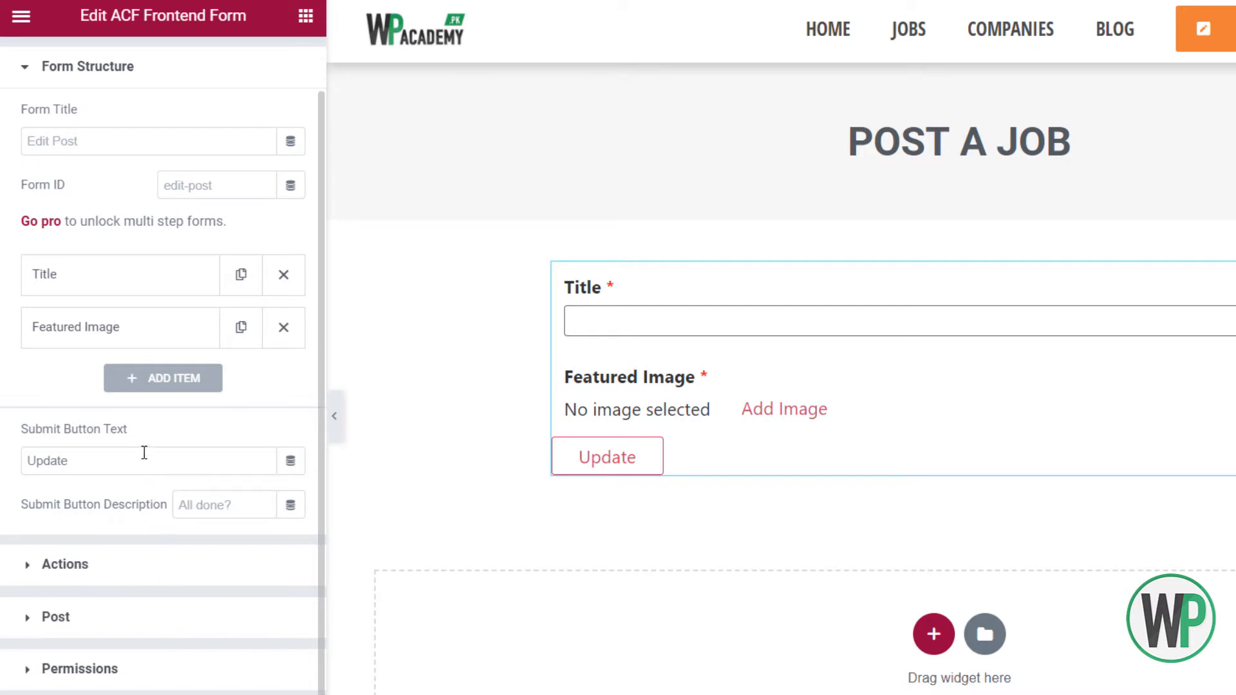
left_click_drag(145, 453, 43, 447)
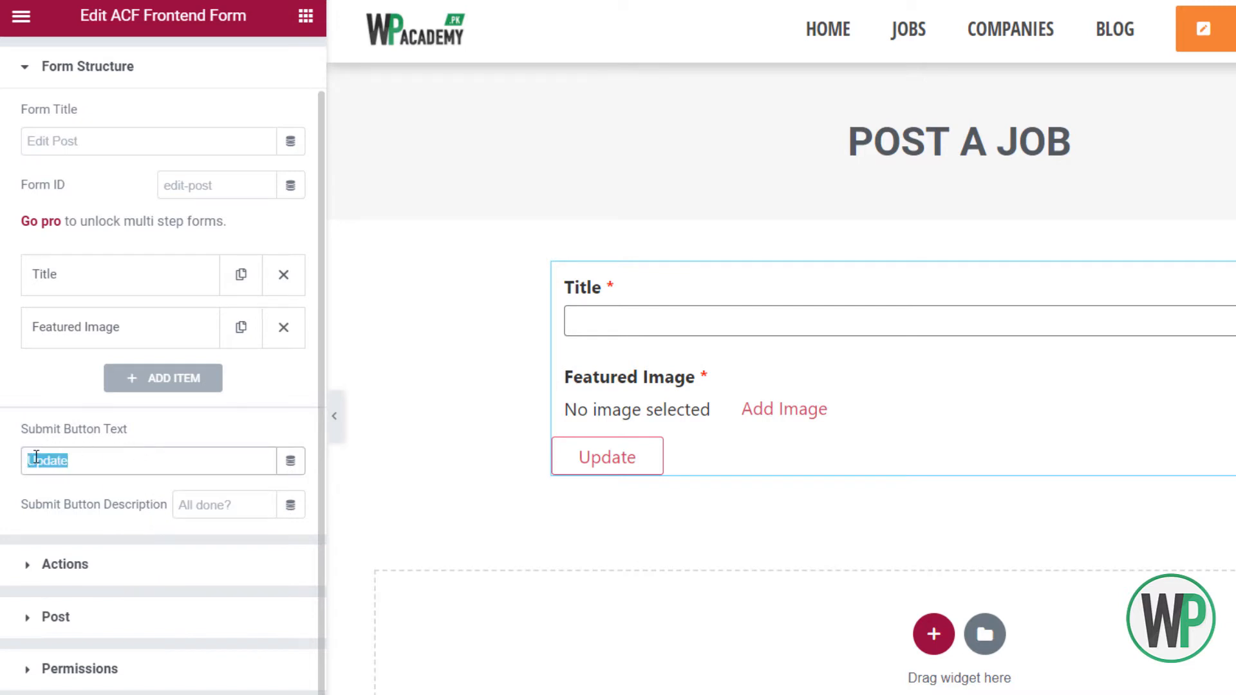
type("Post")
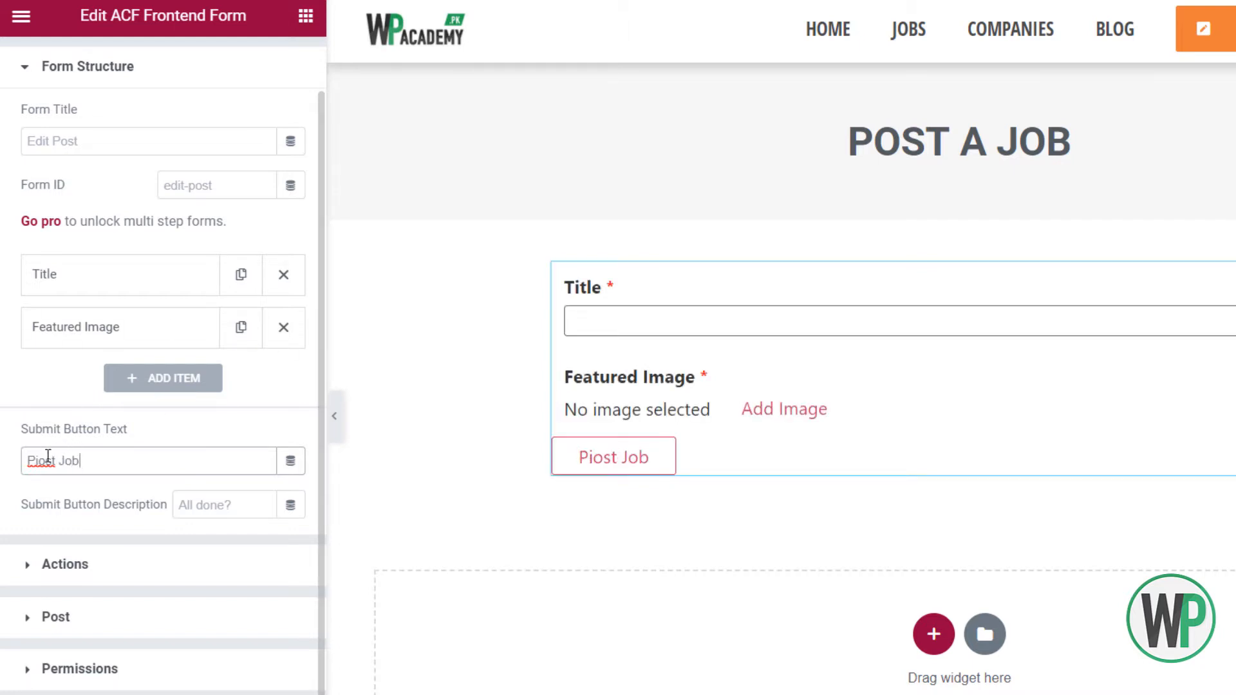
key("BackSpace")
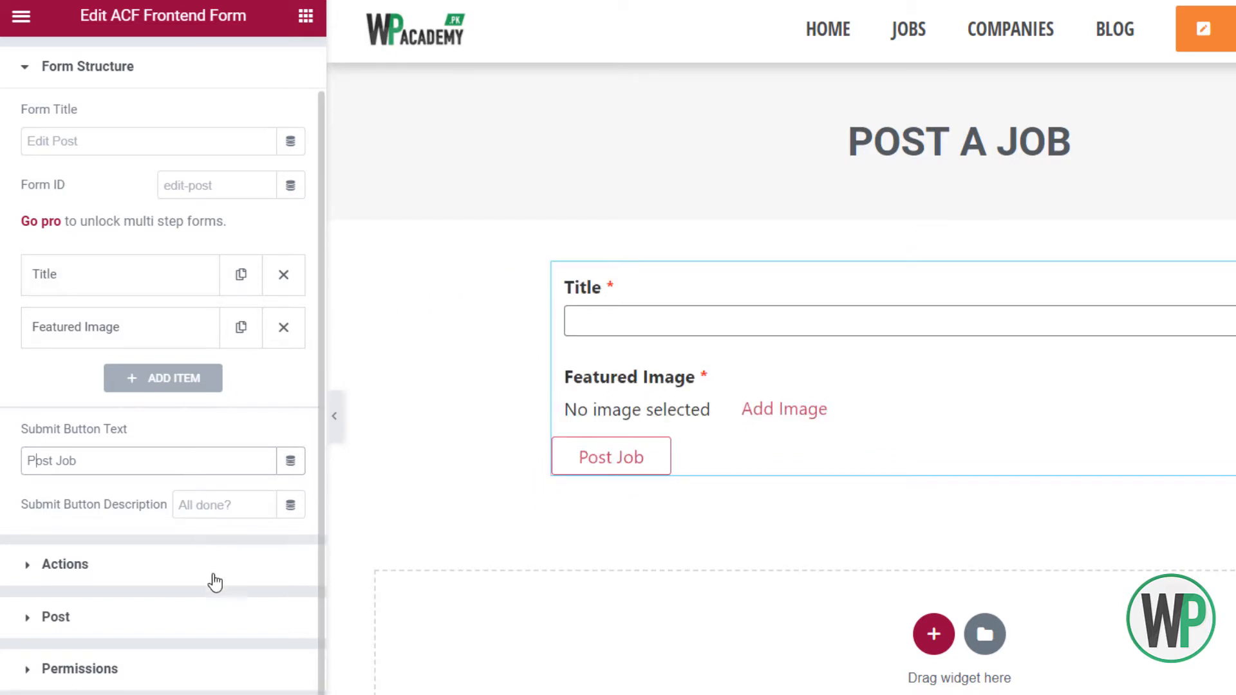
Set the status of posts submitted through the form to Pending Review
left_click(214, 616)
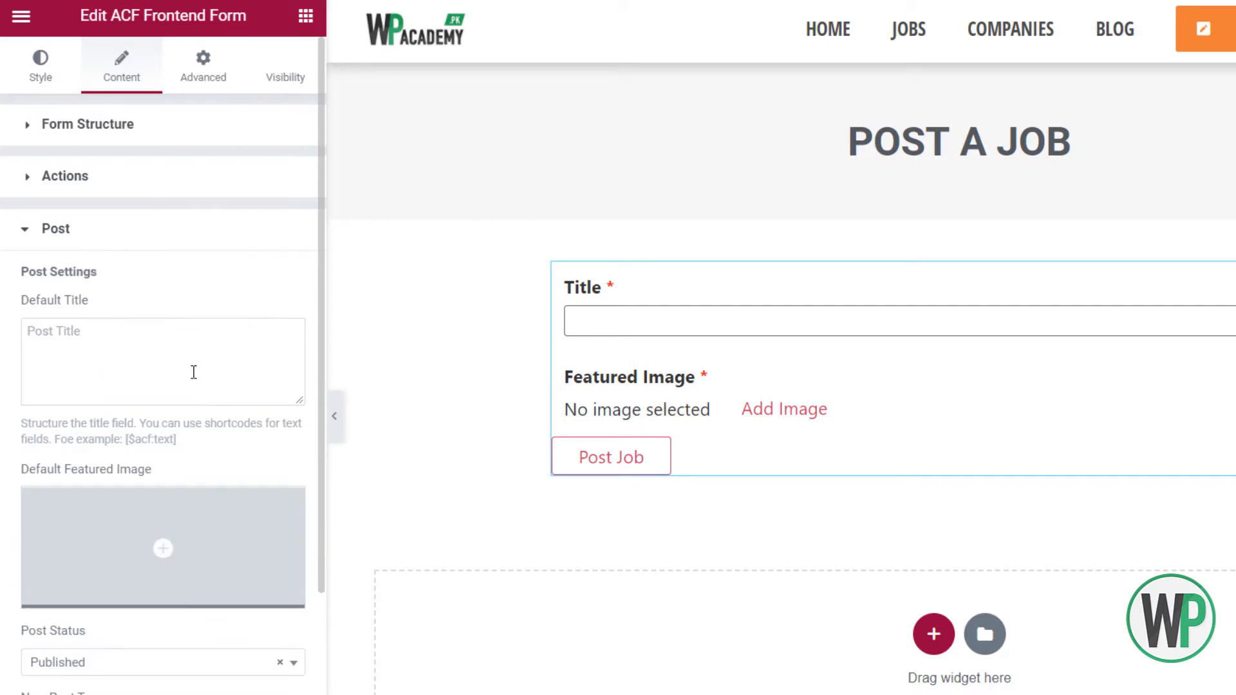
scroll(206, 353, "down", 2)
left_click(176, 257)
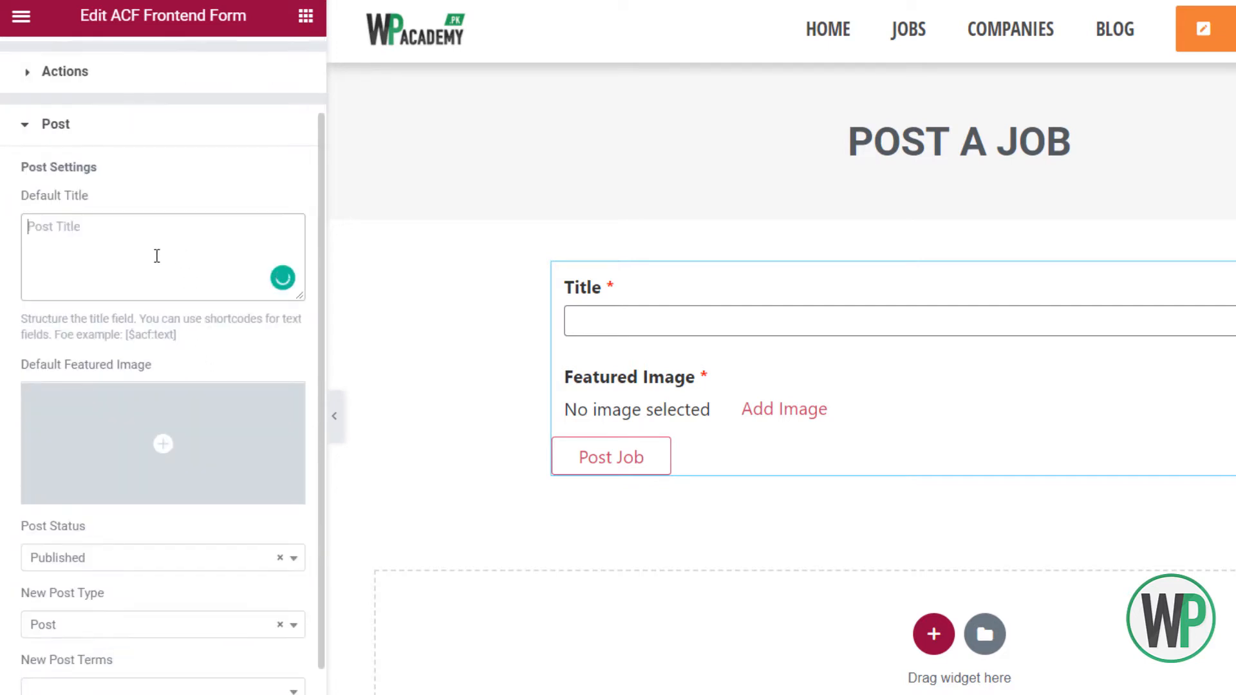
scroll(161, 254, "down", 2)
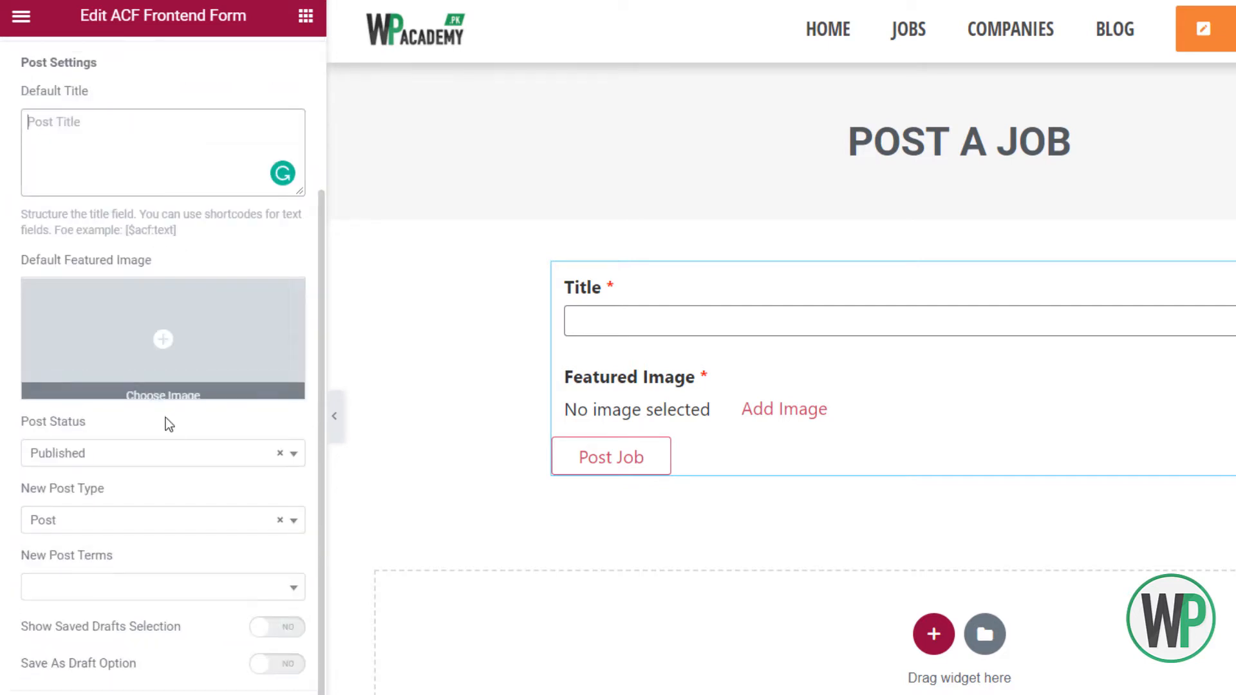
left_click(166, 451)
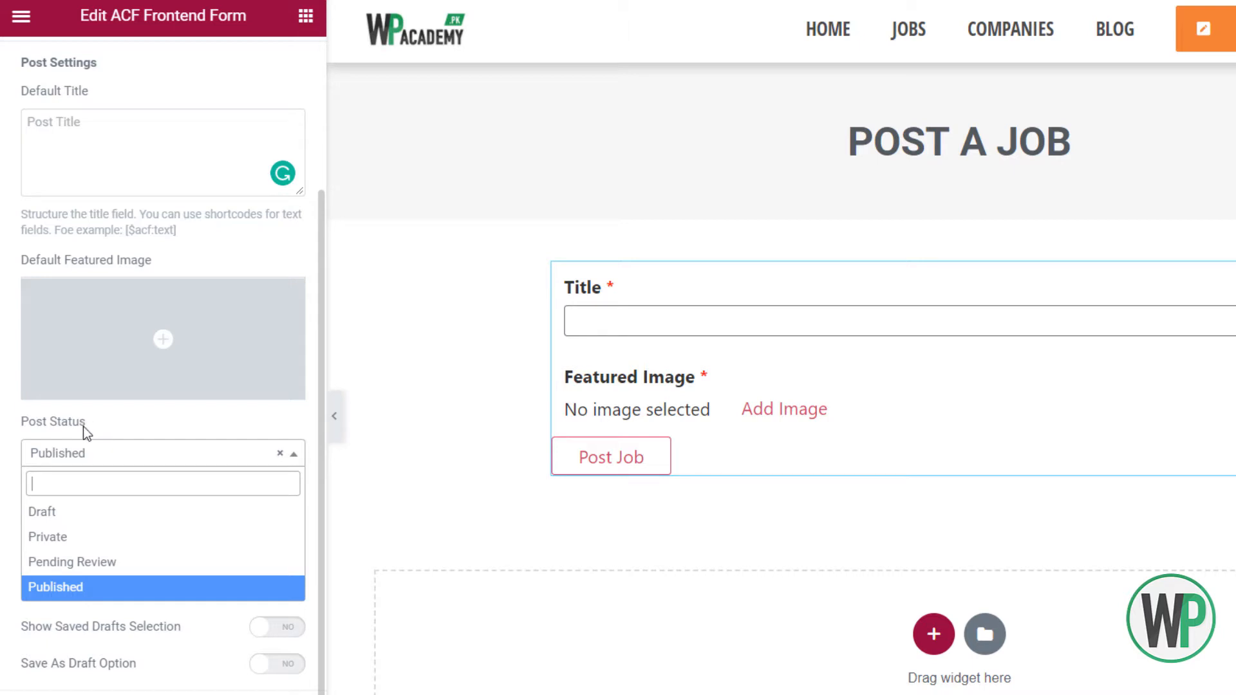
left_click(122, 563)
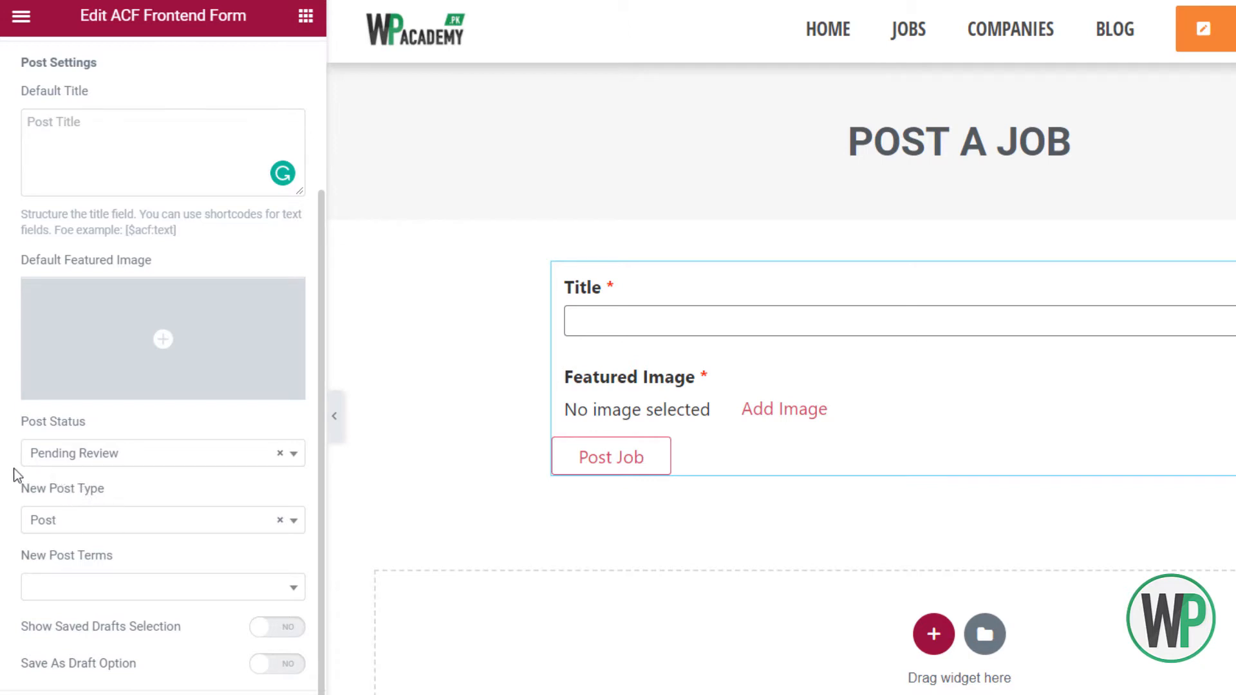
Set the form's new post type to Jobs
left_click(68, 522)
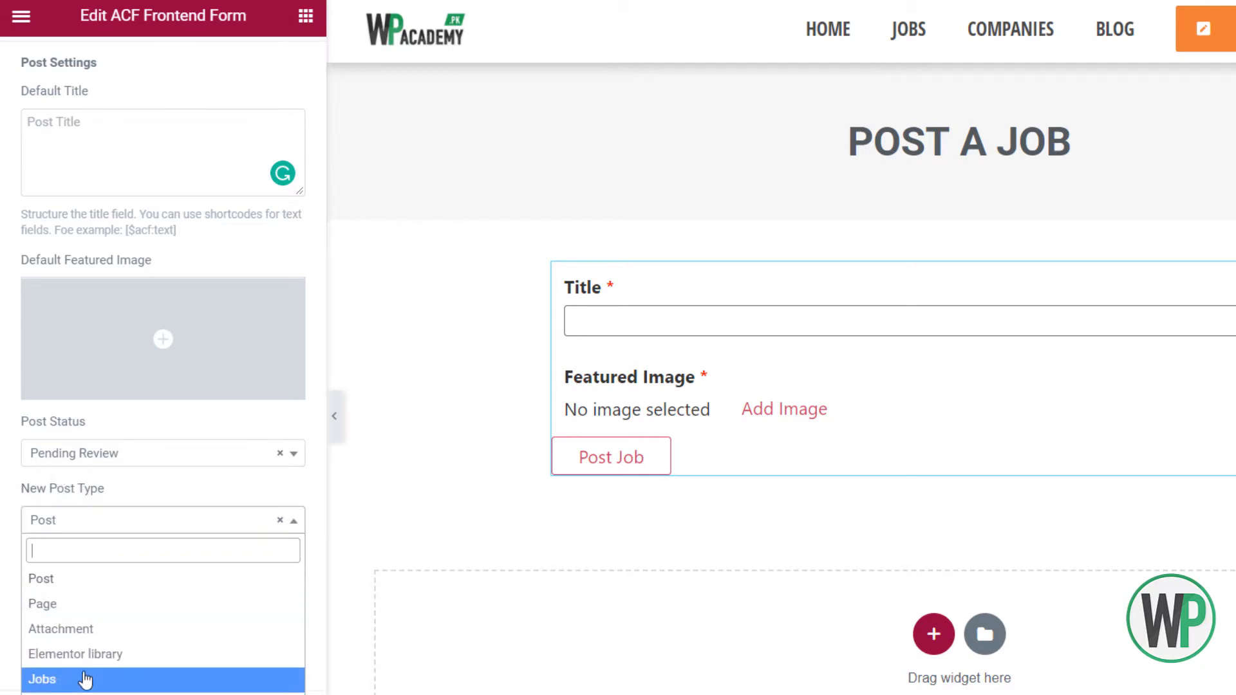
left_click(84, 679)
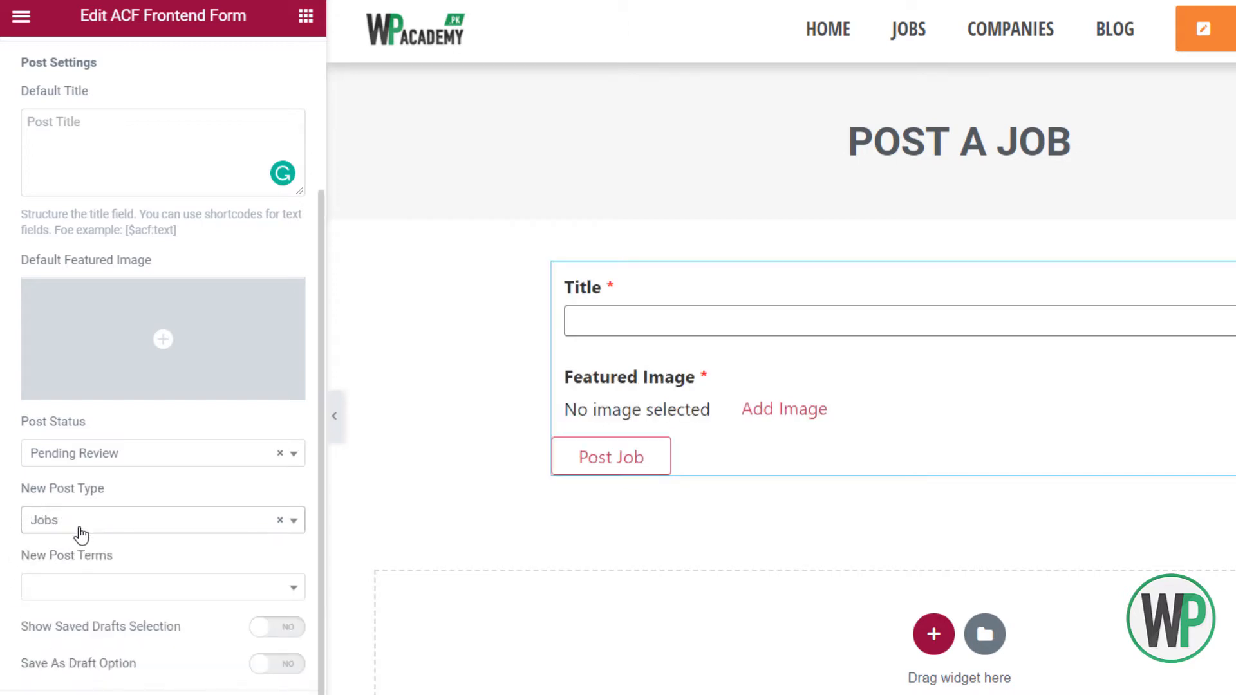
scroll(15, 519, "down", 1)
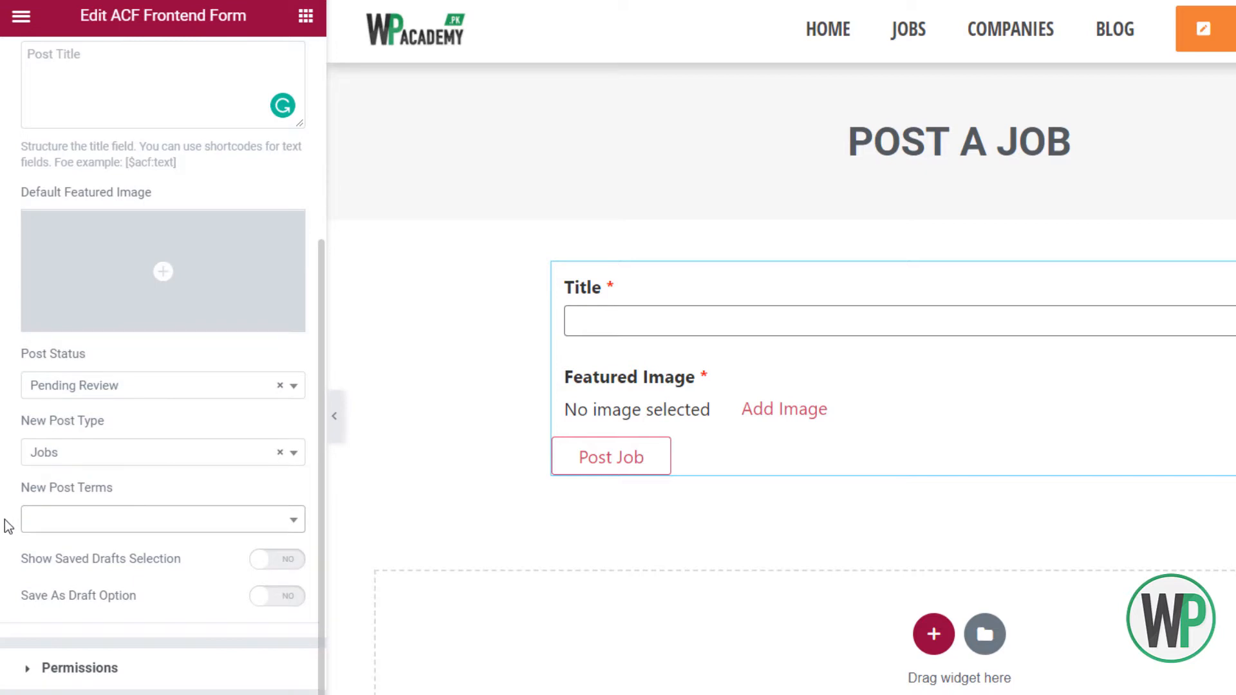
scroll(8, 521, "up", 2)
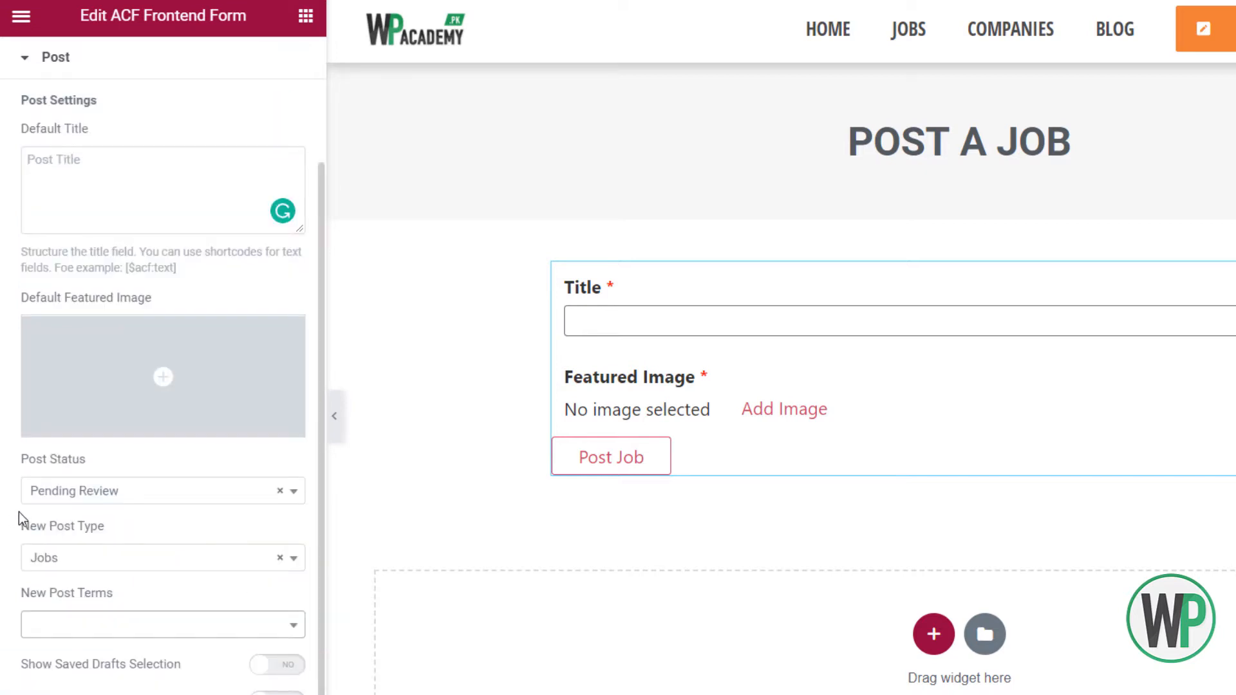
scroll(20, 515, "down", 2)
Add the Employer role to the form's permitted roles, keeping visibility at Only Logged In Users
left_click(122, 668)
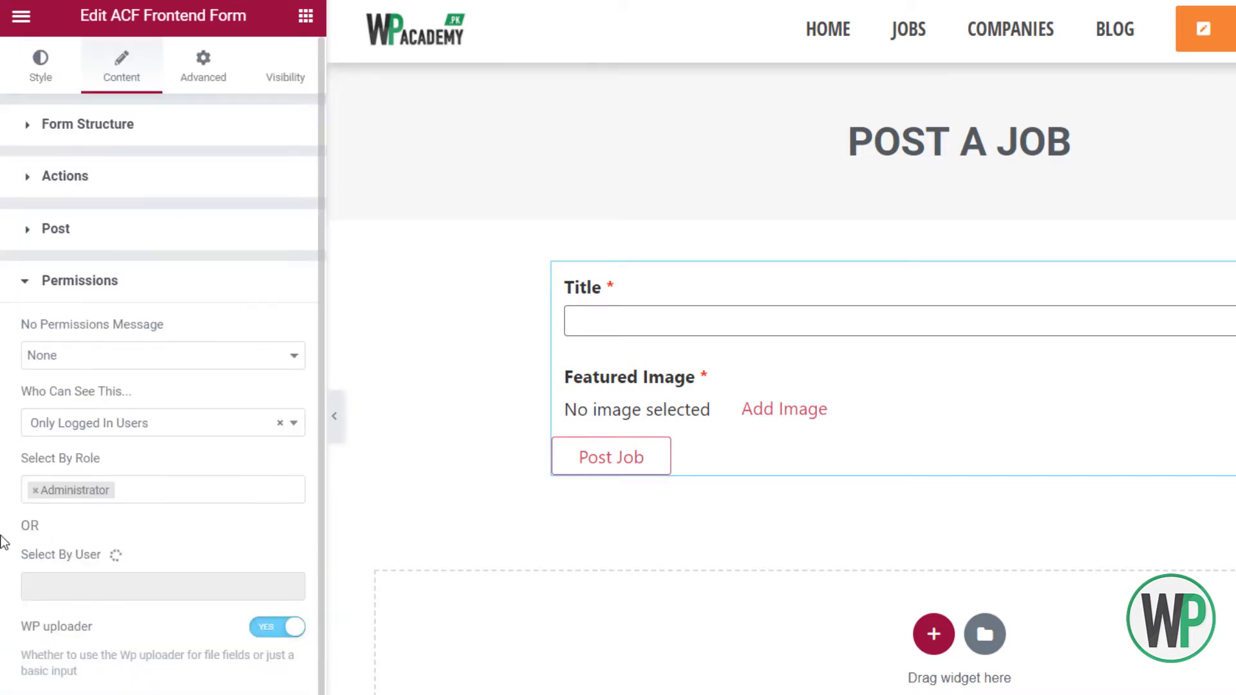
left_click(47, 364)
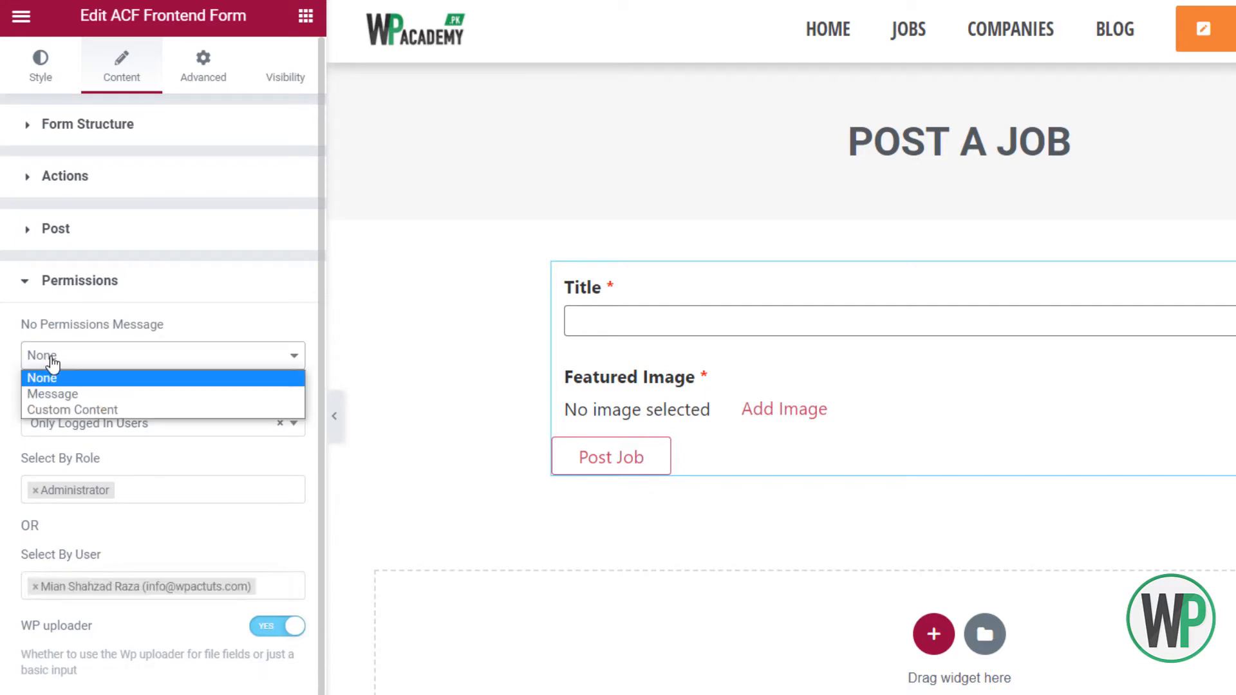
left_click(43, 379)
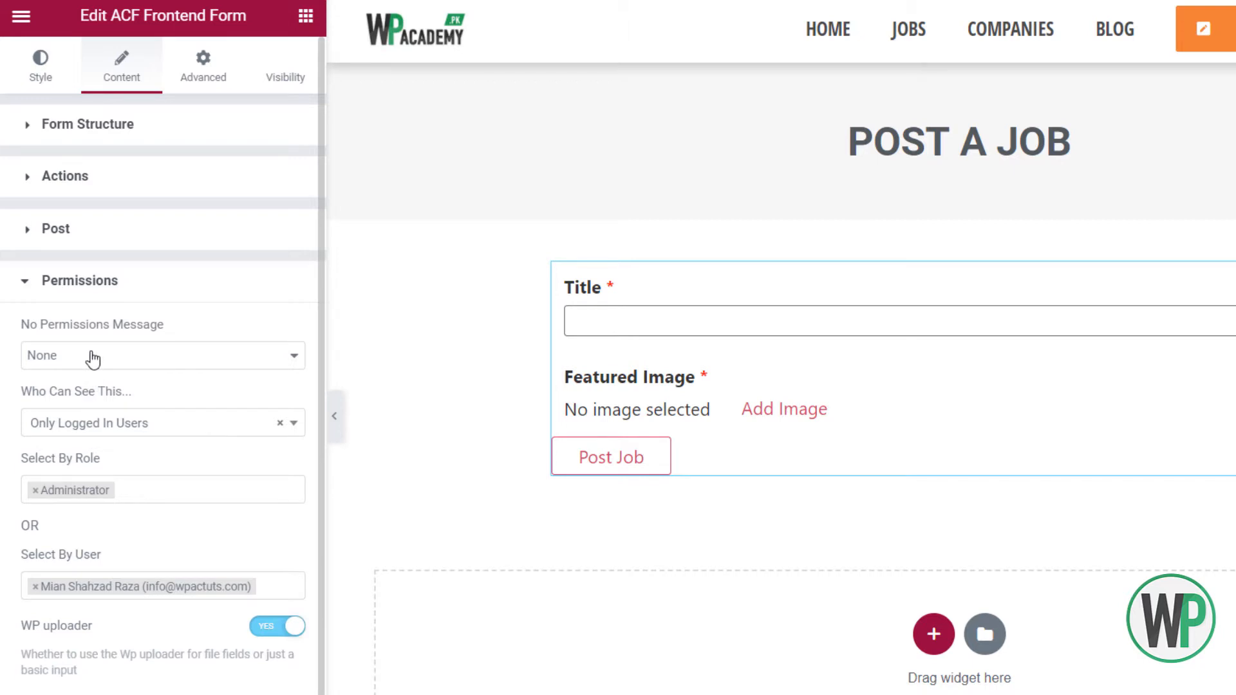
left_click(161, 489)
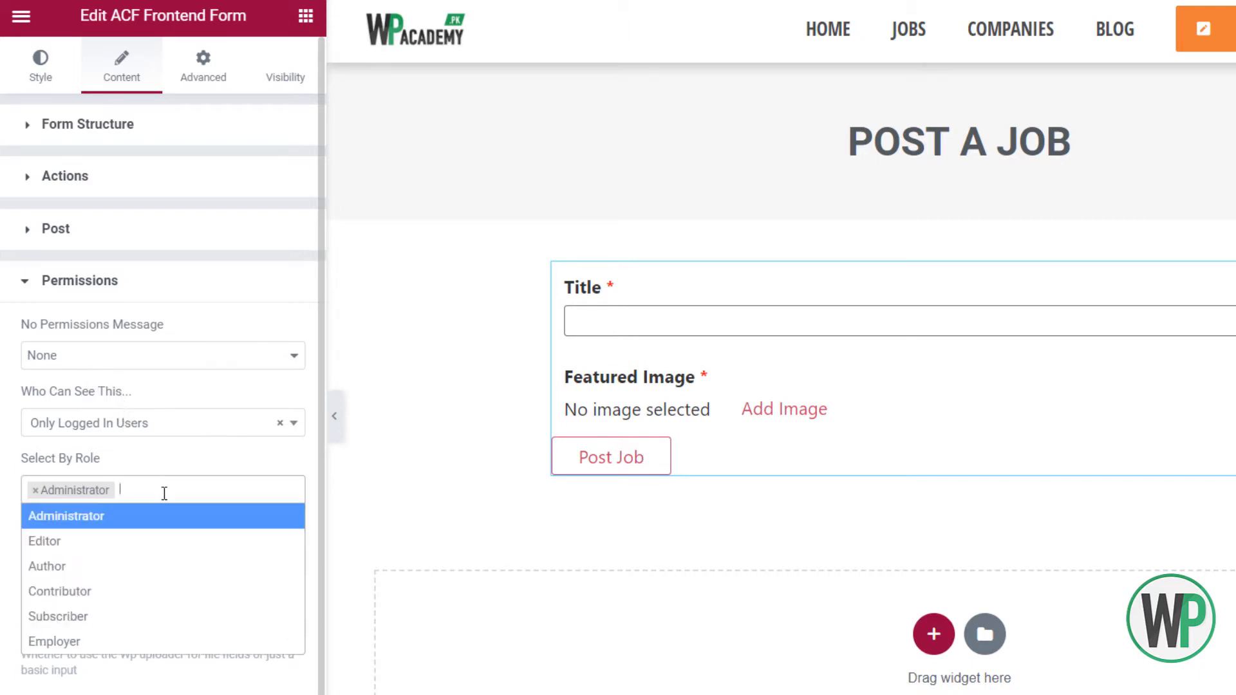
left_click(150, 650)
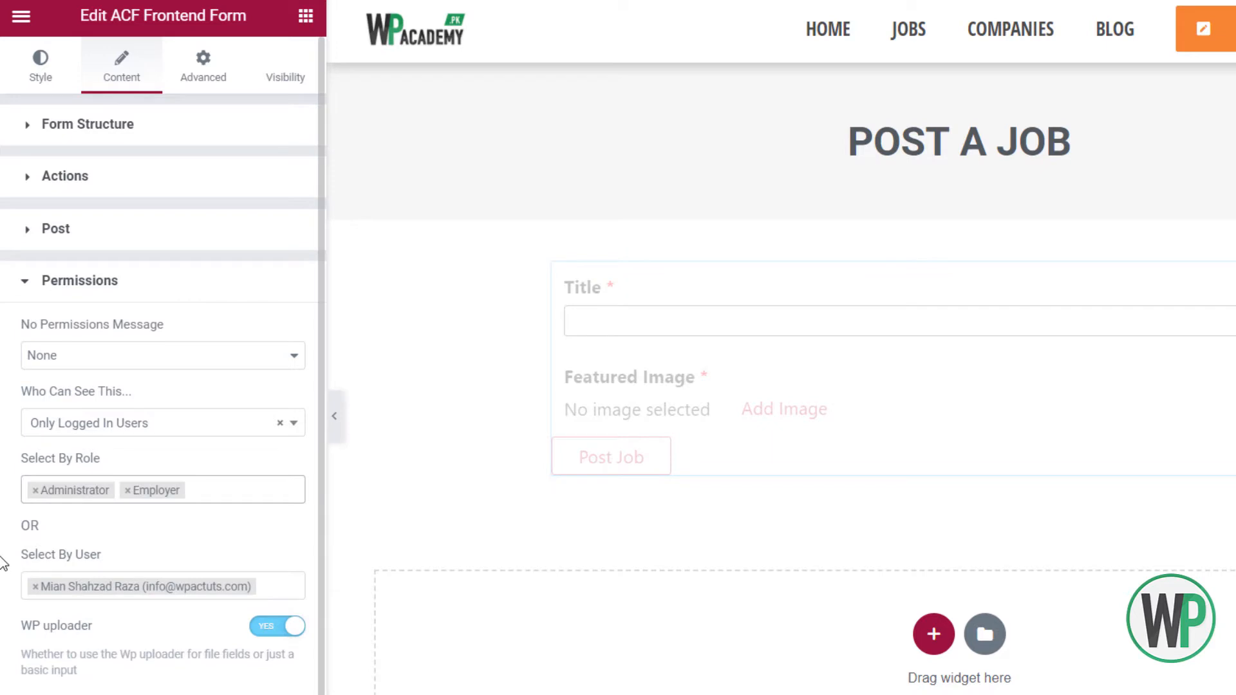
left_click(103, 428)
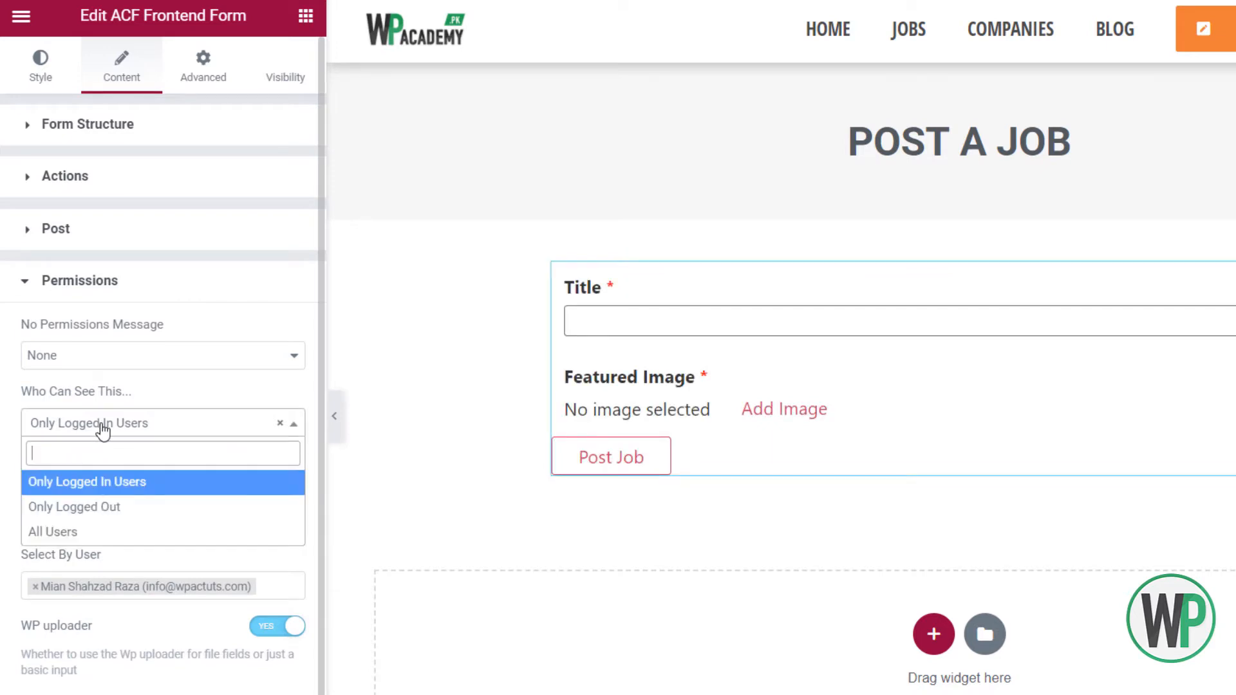
left_click(117, 493)
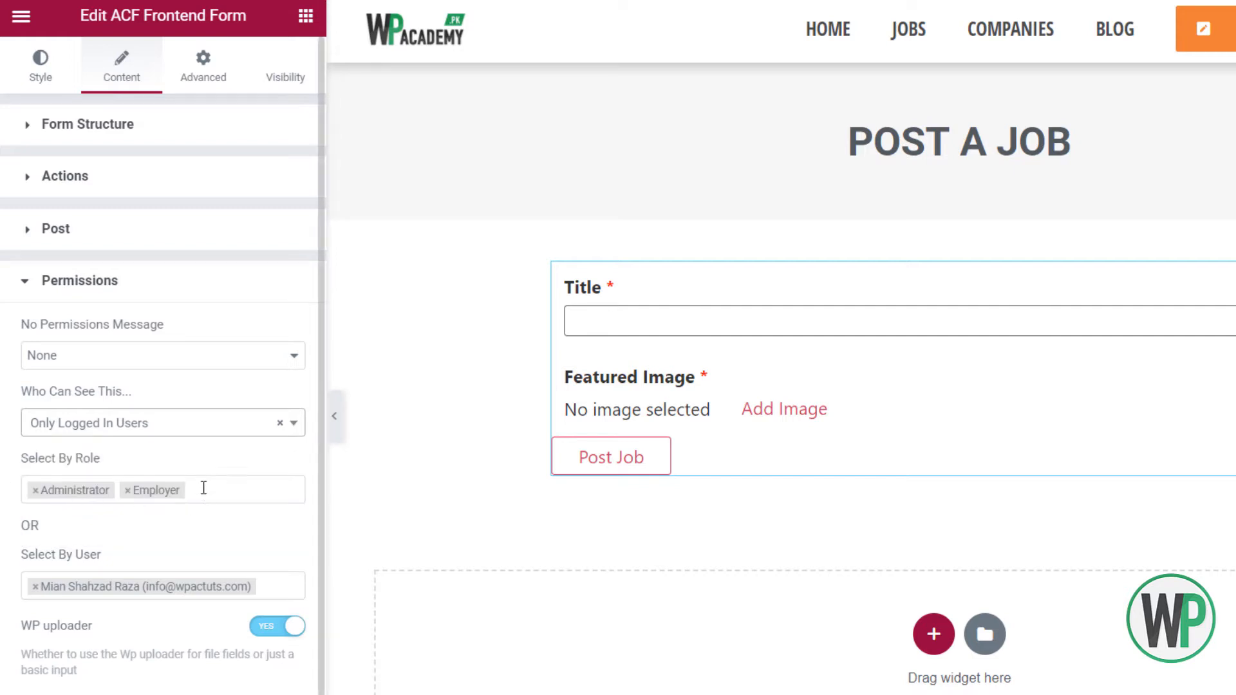
Set the form's No Permissions Message option to Message and keep the default message text
left_click(193, 359)
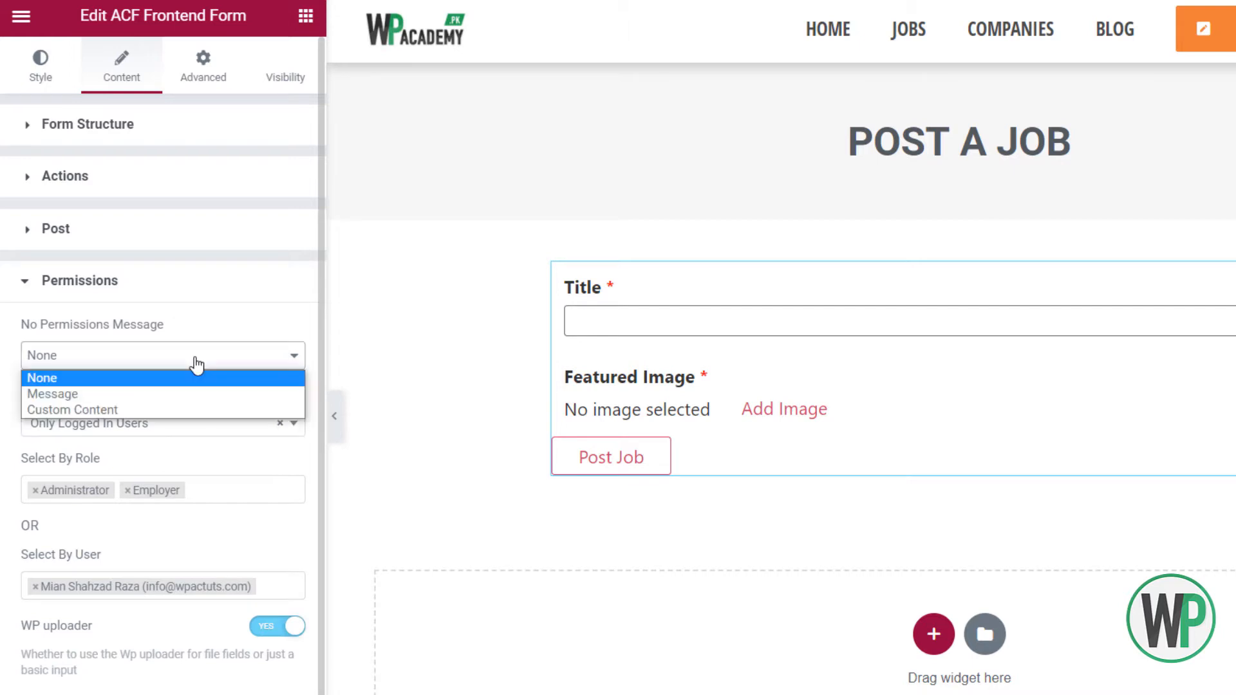
left_click(201, 399)
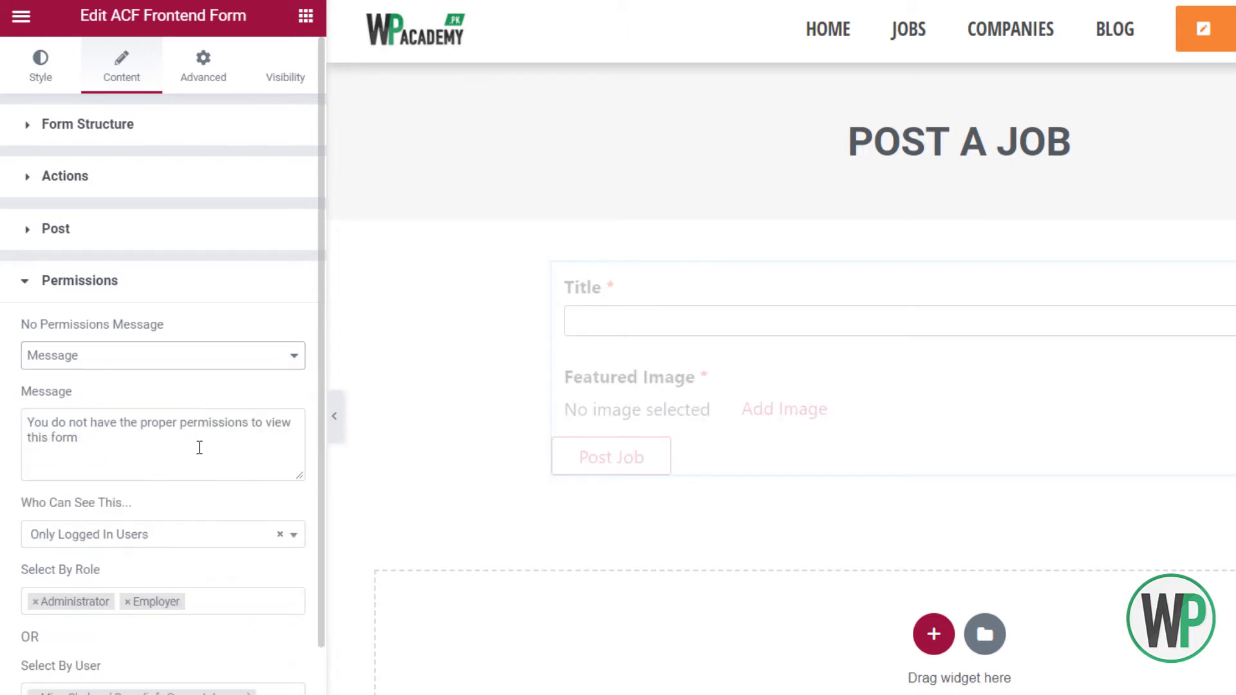
left_click_drag(117, 449, 5, 421)
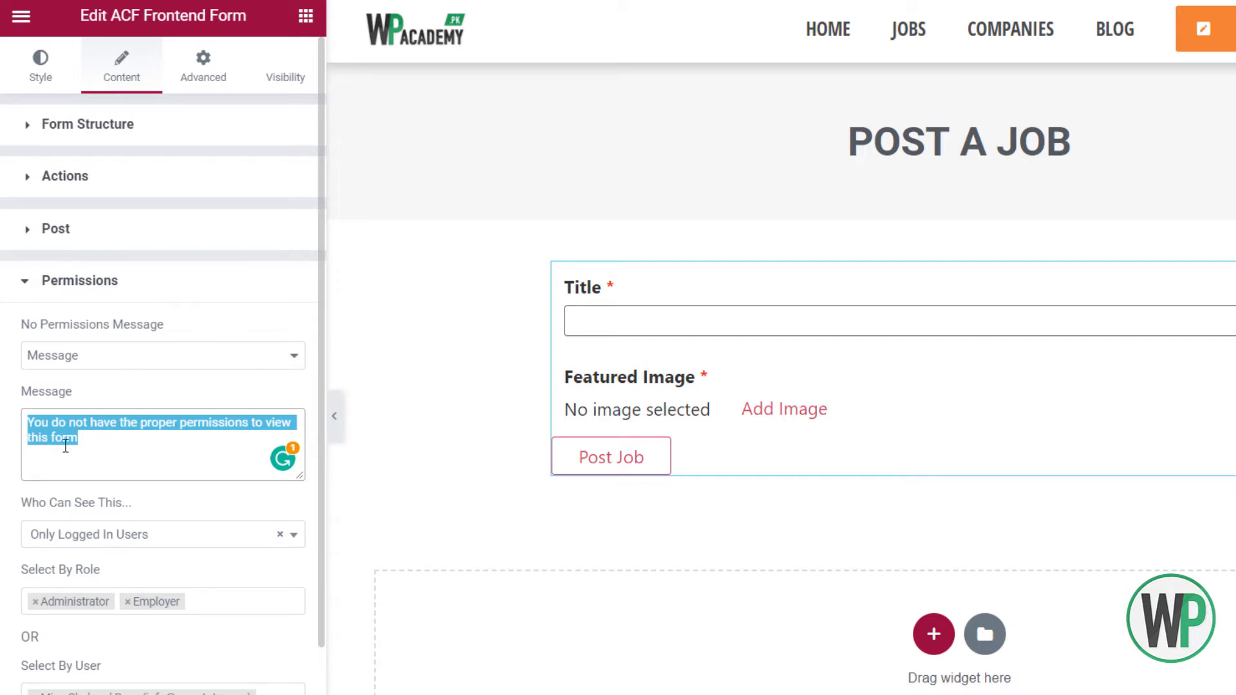
Remove the individual user from the form's Select By User permission
scroll(56, 472, "down", 2)
scroll(55, 472, "down", 2)
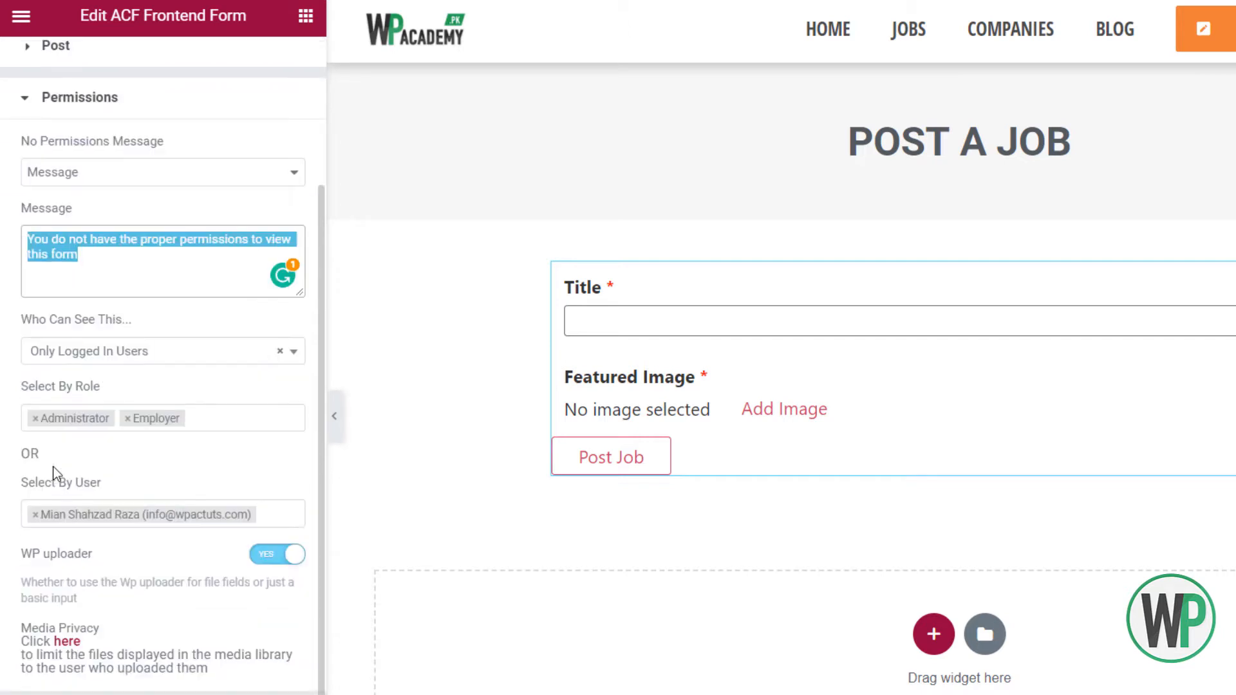
left_click(36, 515)
left_click(37, 494)
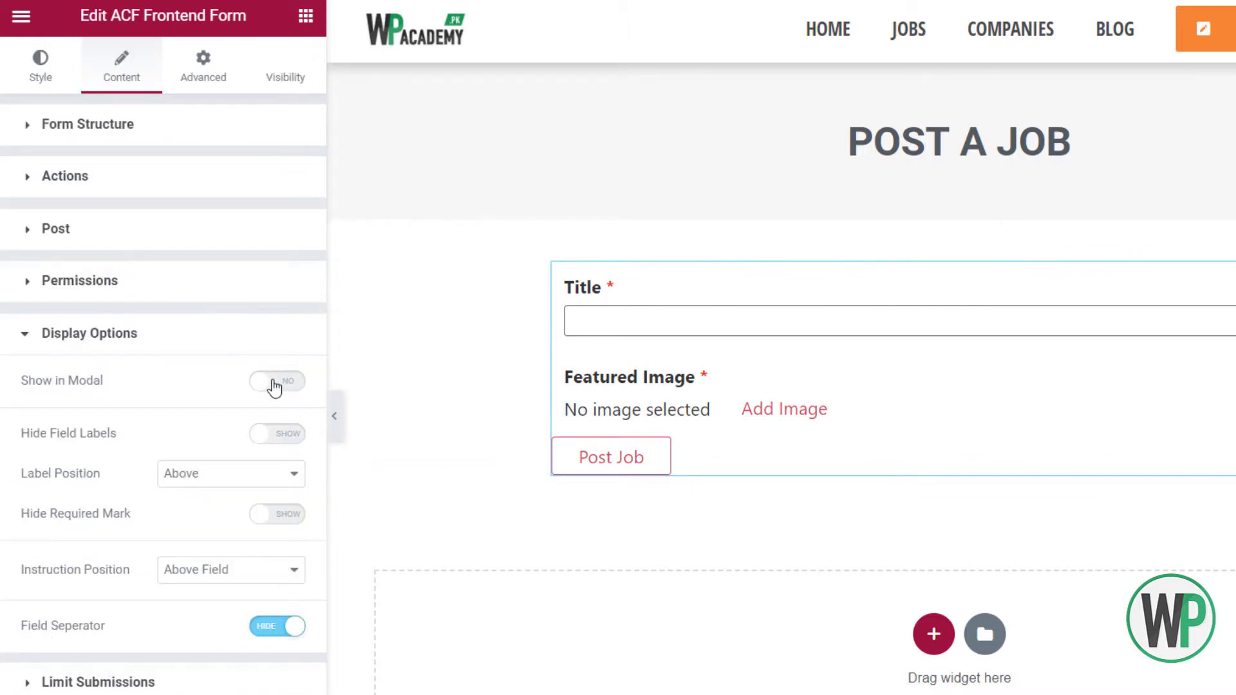
Try hiding the field labels, placing them Inline and hiding the required mark, restoring each display option
left_click(293, 439)
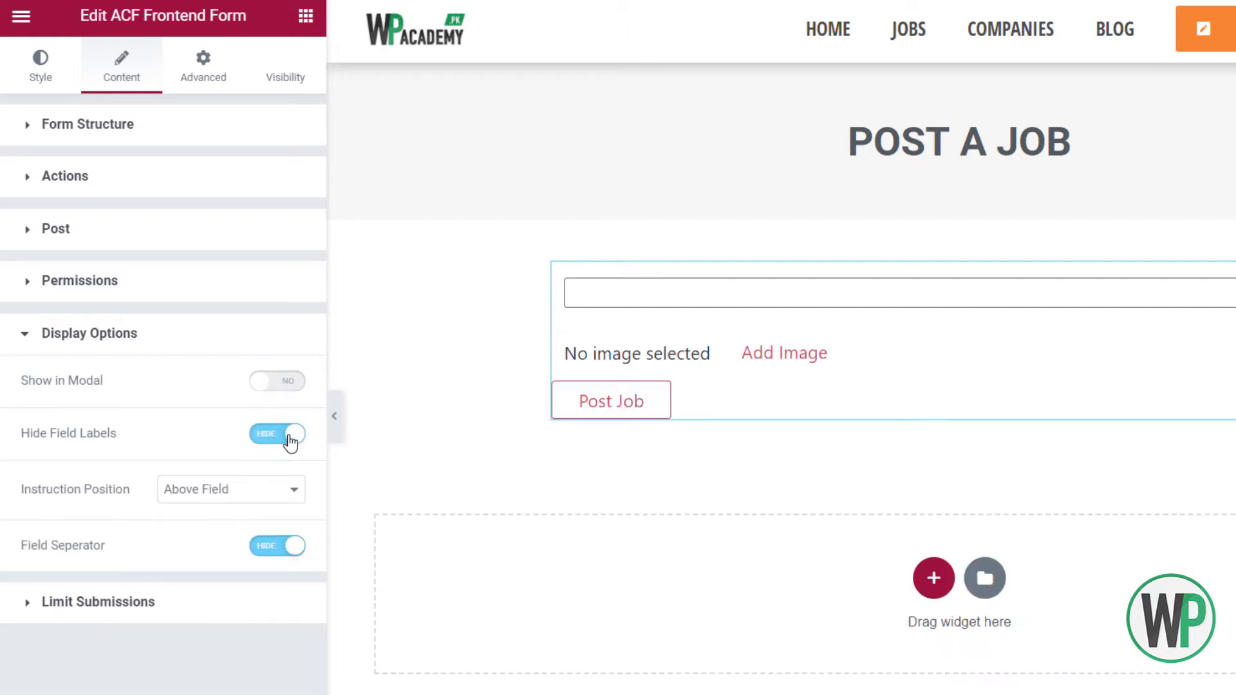
left_click(269, 438)
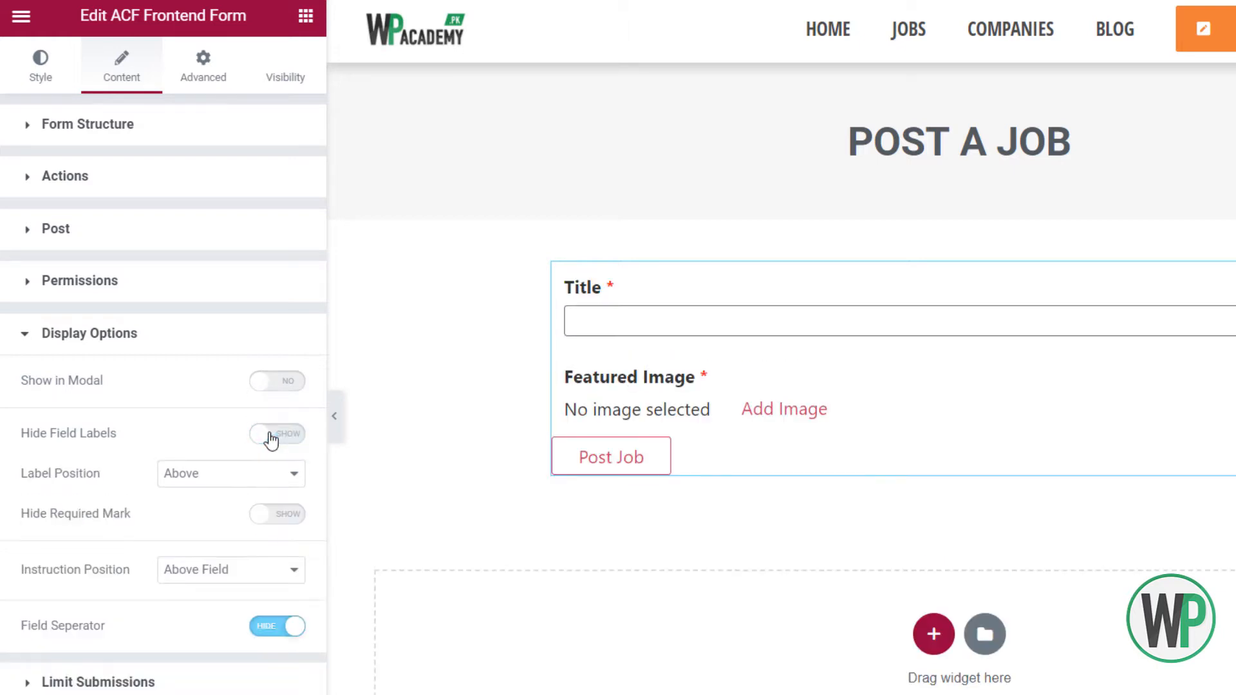
left_click(230, 483)
left_click(236, 512)
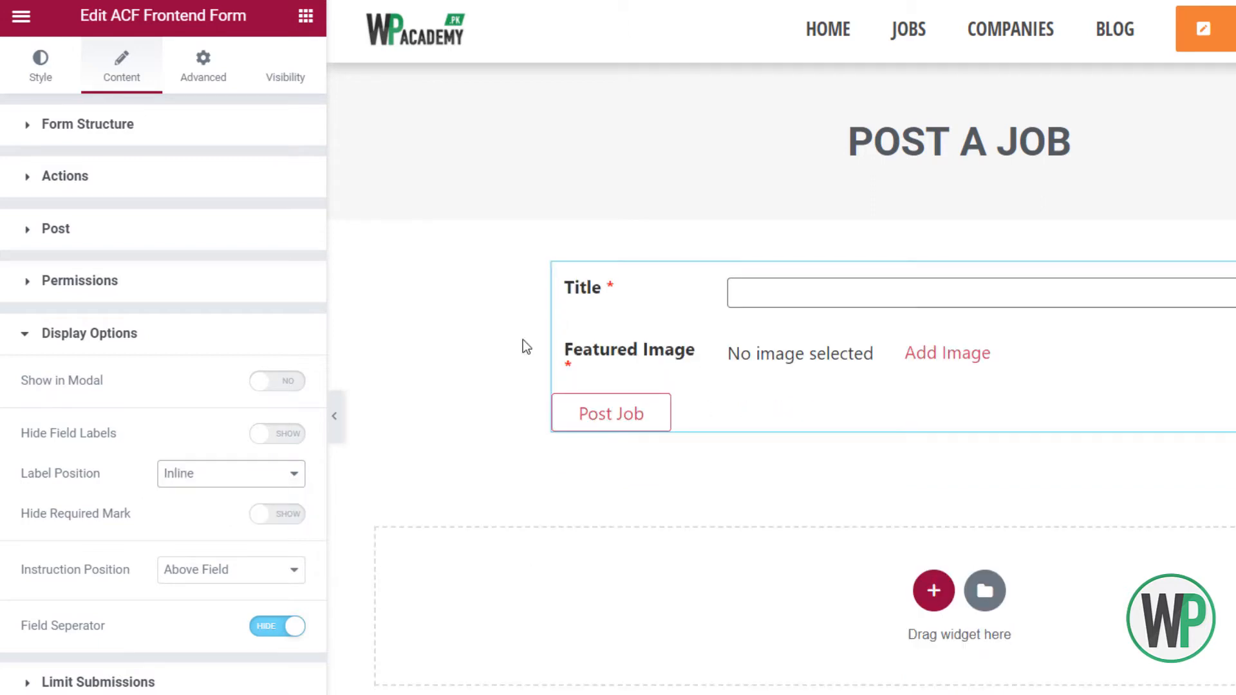
left_click(288, 475)
left_click(253, 497)
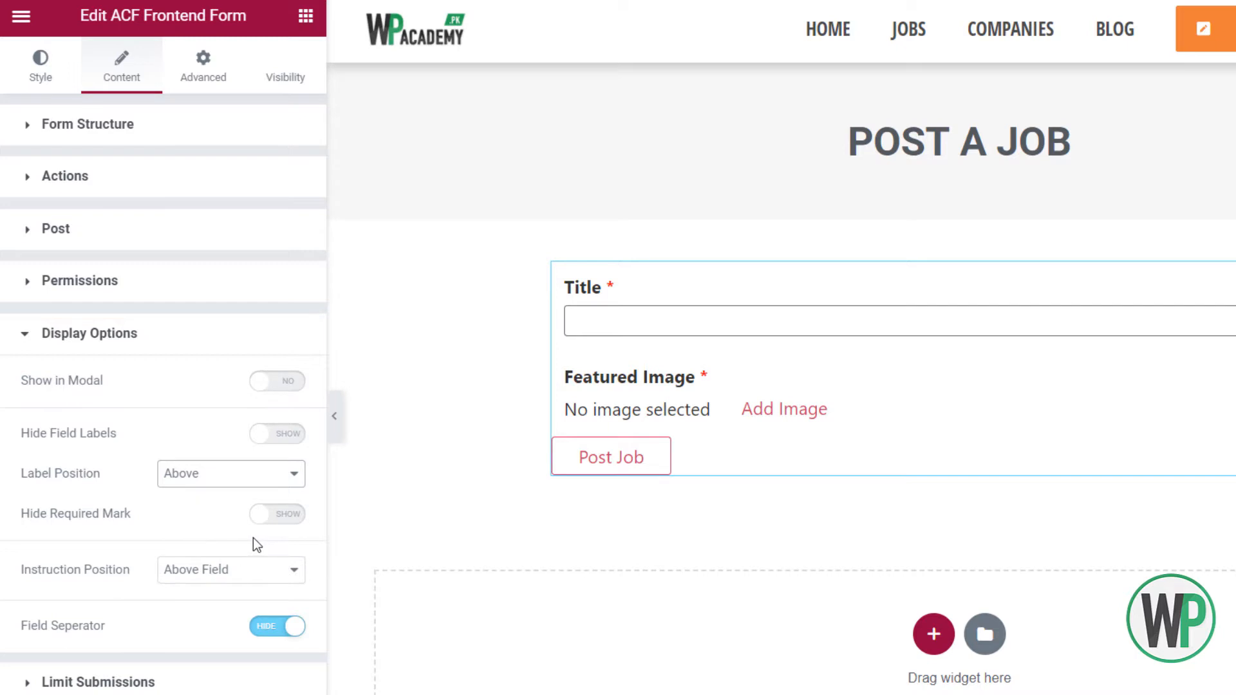
left_click(283, 527)
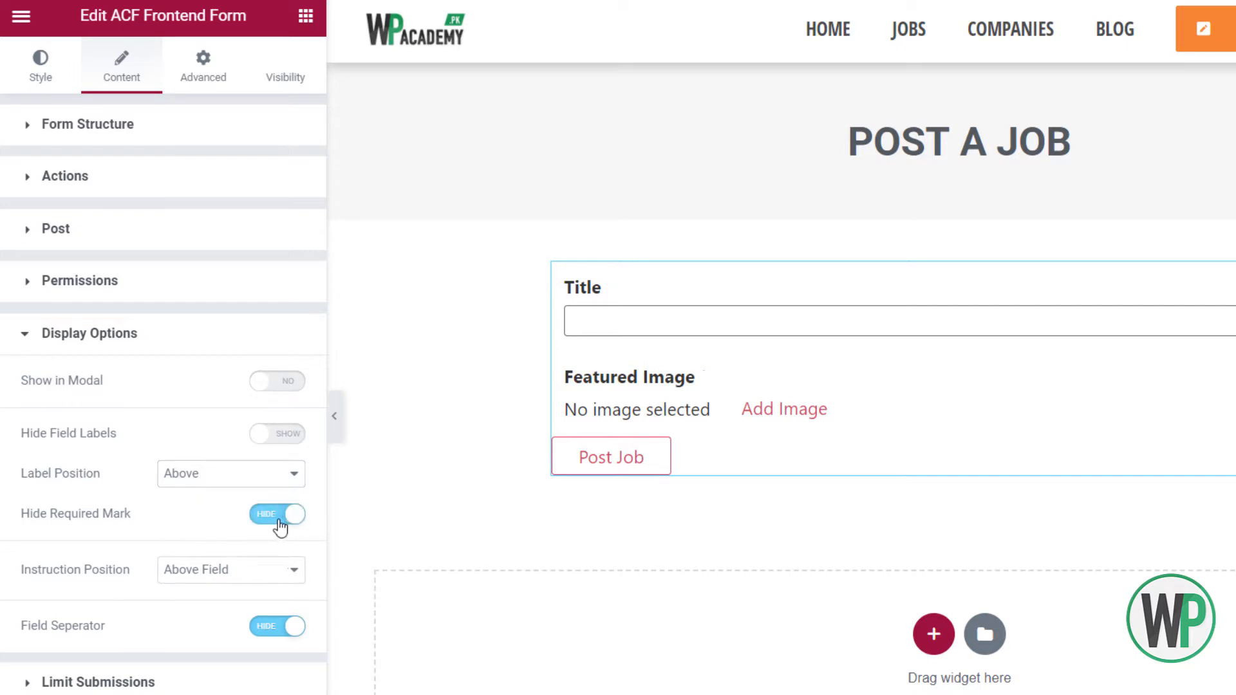
left_click(283, 525)
Review the form's Limit Submissions settings and the After Reload choices among its actions
left_click(208, 681)
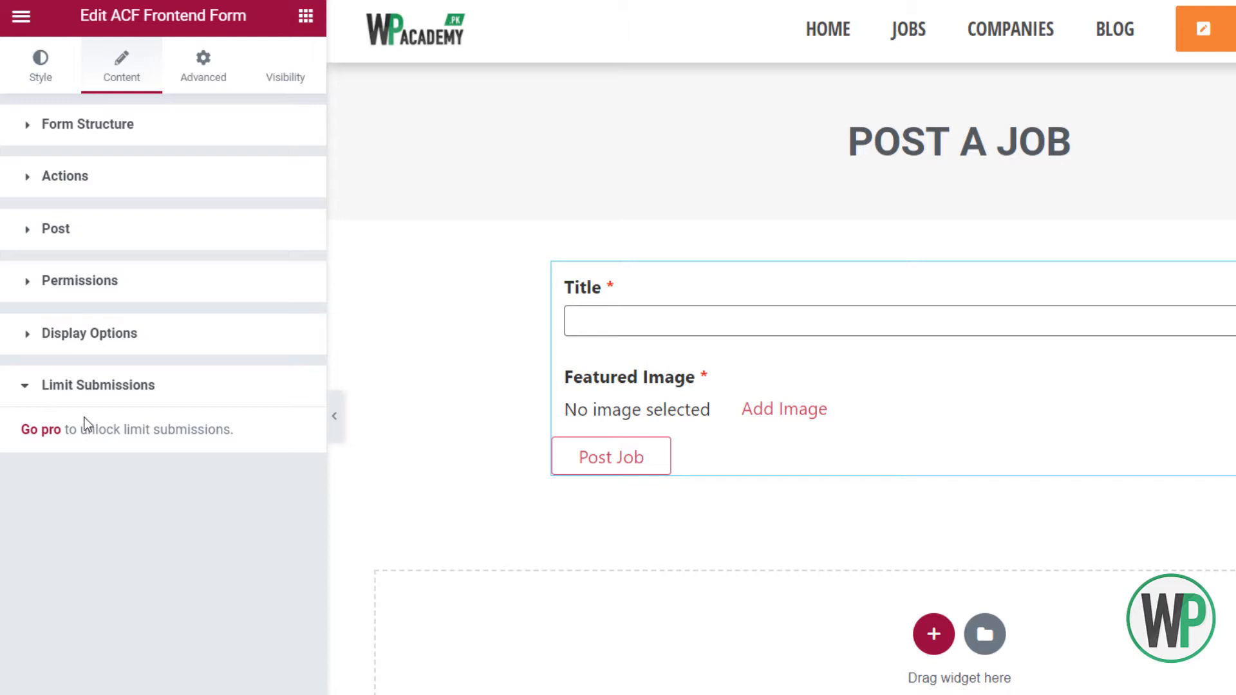
left_click(84, 178)
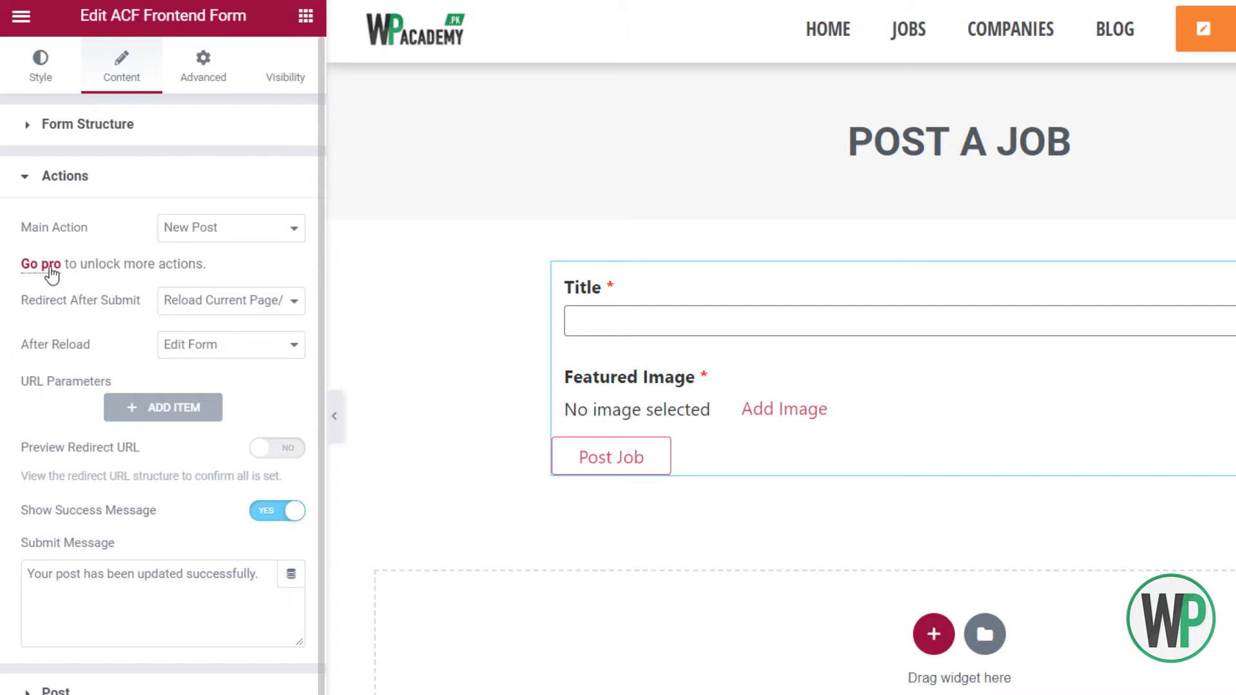
left_click(227, 347)
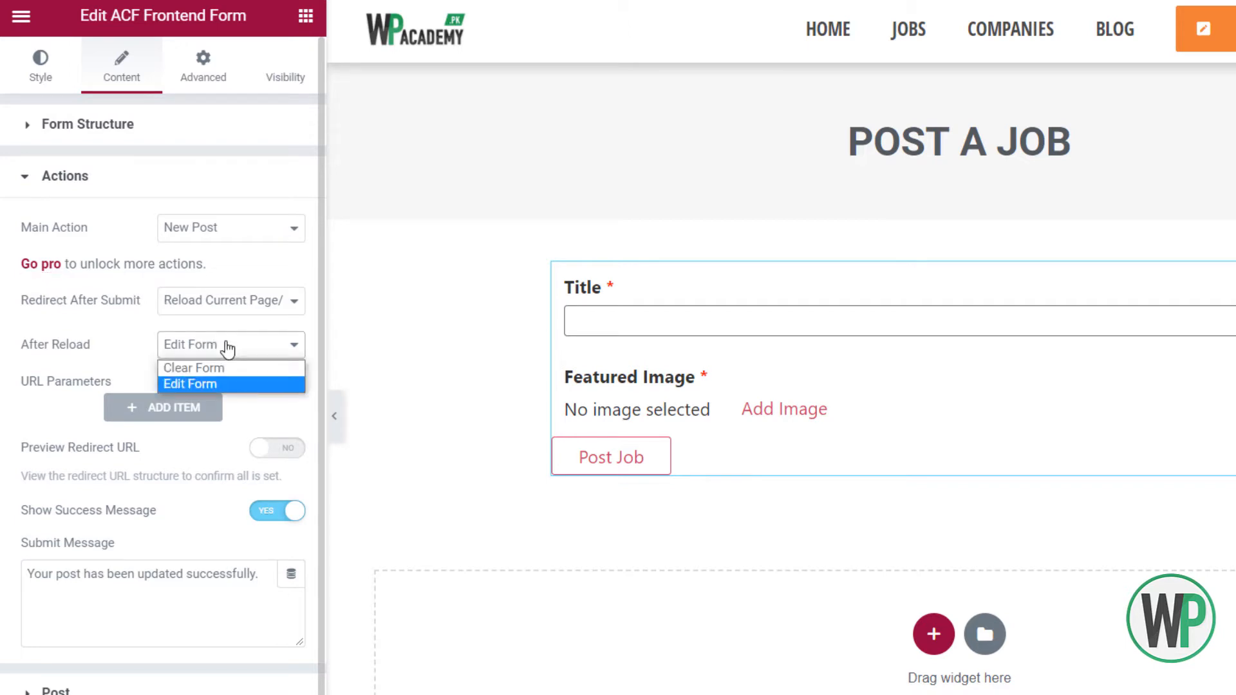
left_click(227, 346)
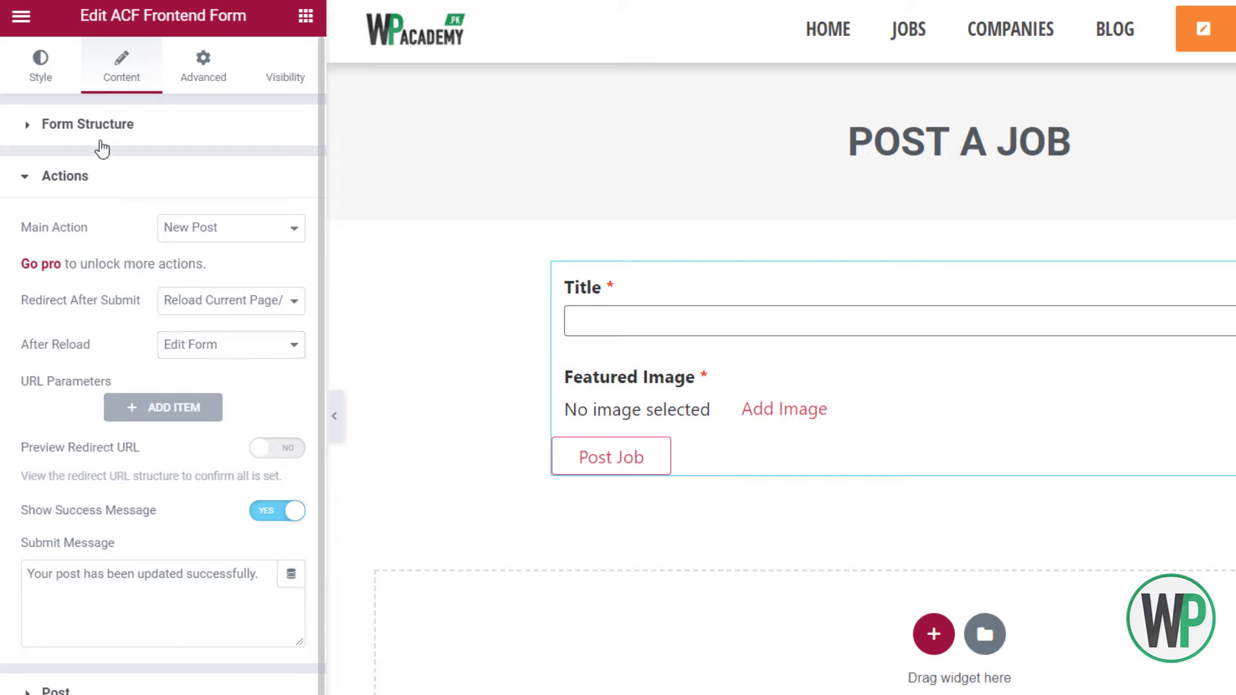
Examine the Title field's available field types and its content settings in the form structure
left_click(99, 143)
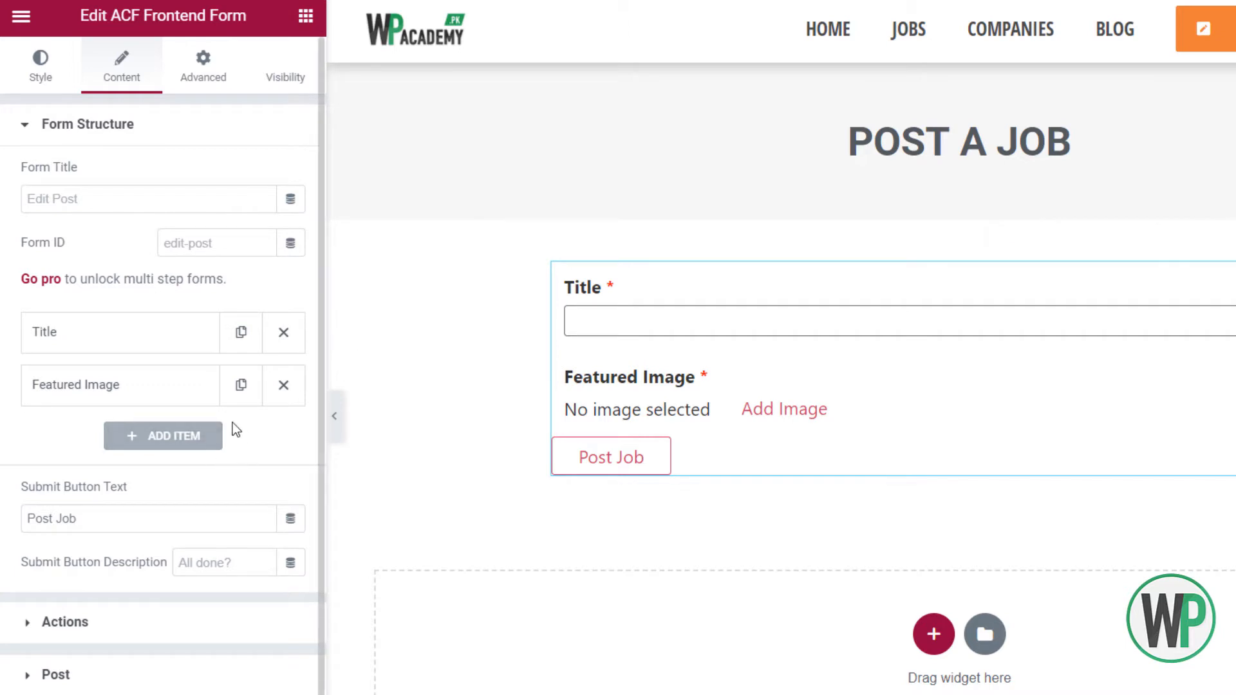
left_click(164, 338)
left_click(140, 408)
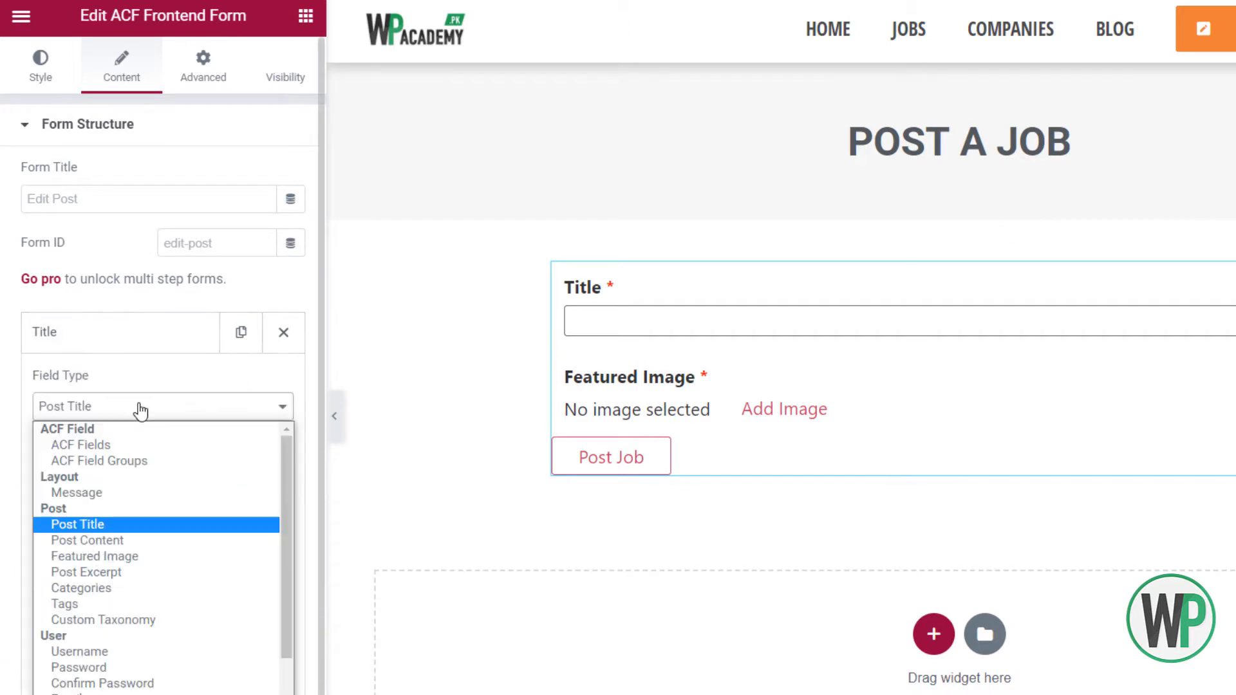
left_click(140, 408)
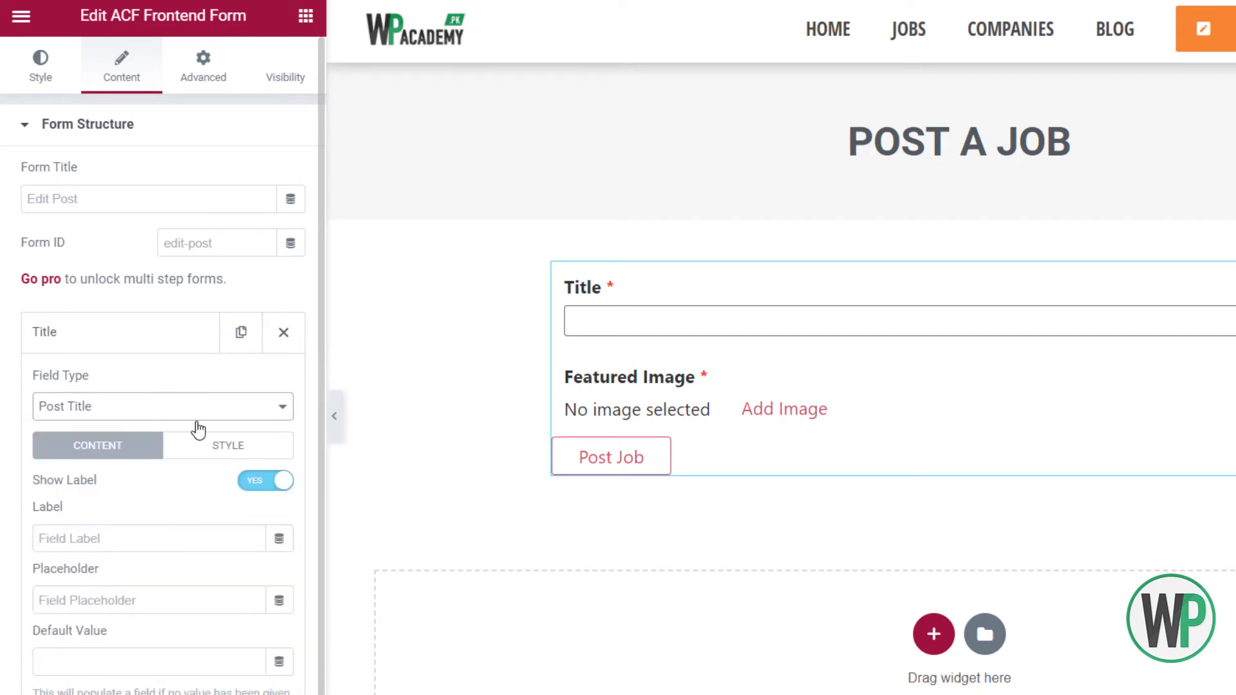
scroll(164, 321, "down", 3)
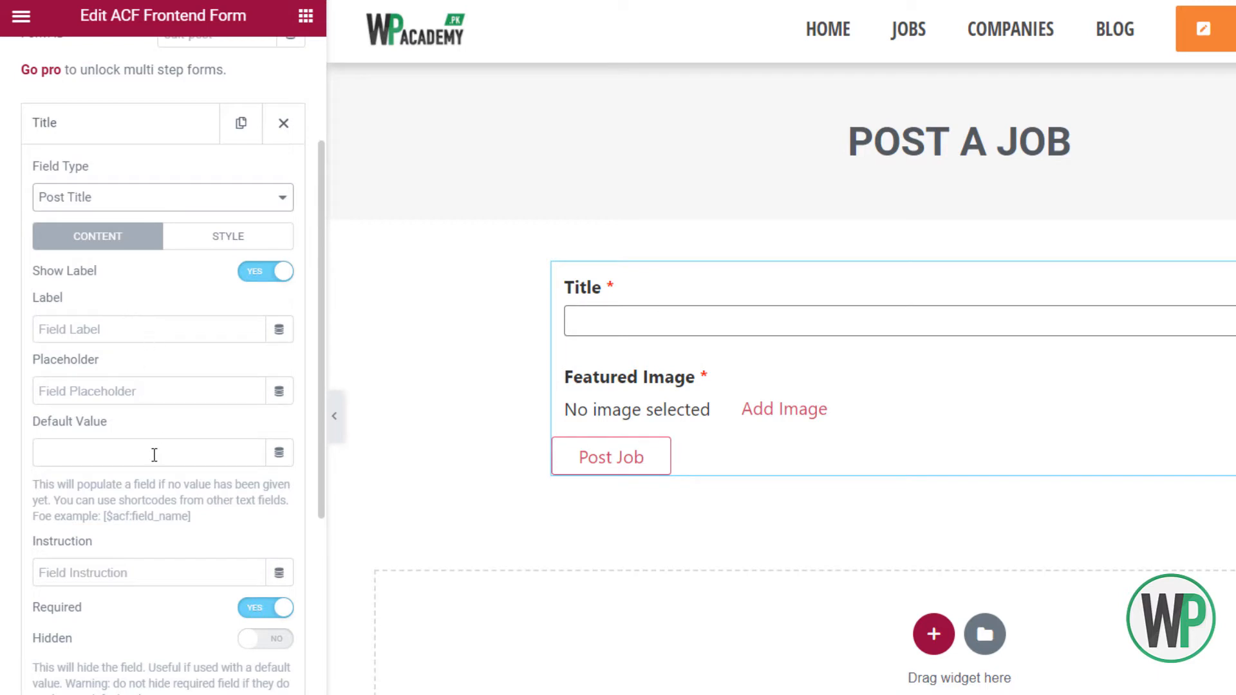
scroll(162, 458, "down", 3)
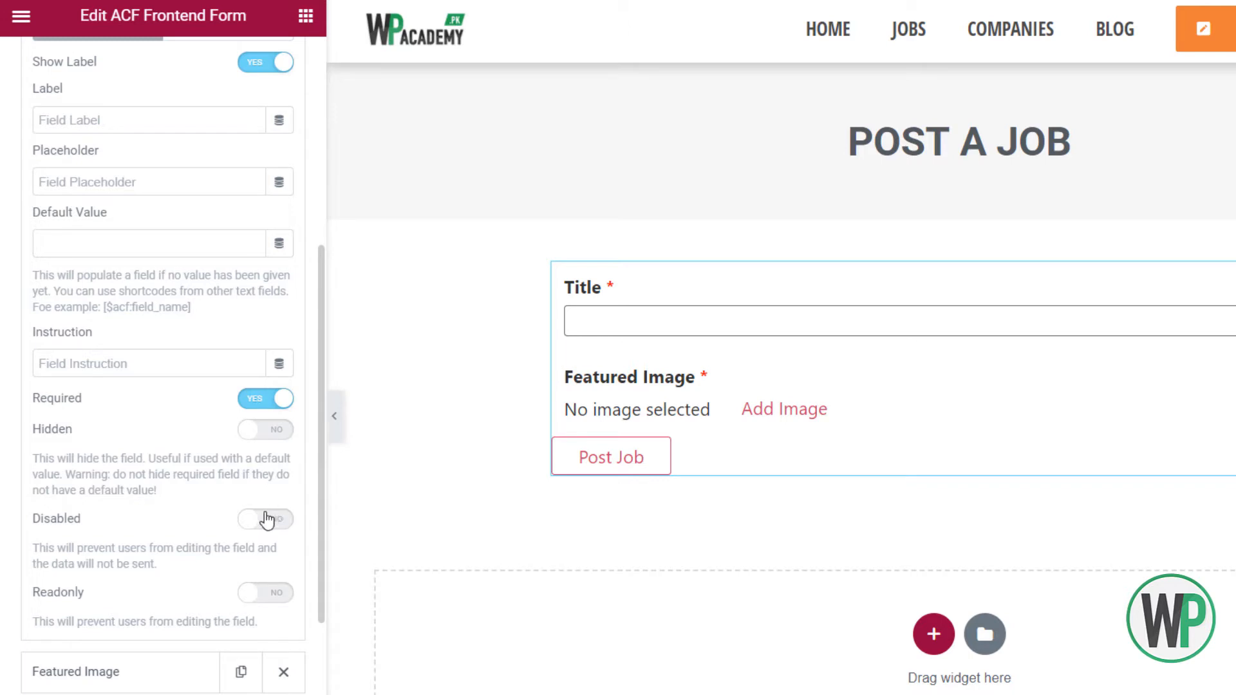
scroll(120, 456, "up", 5)
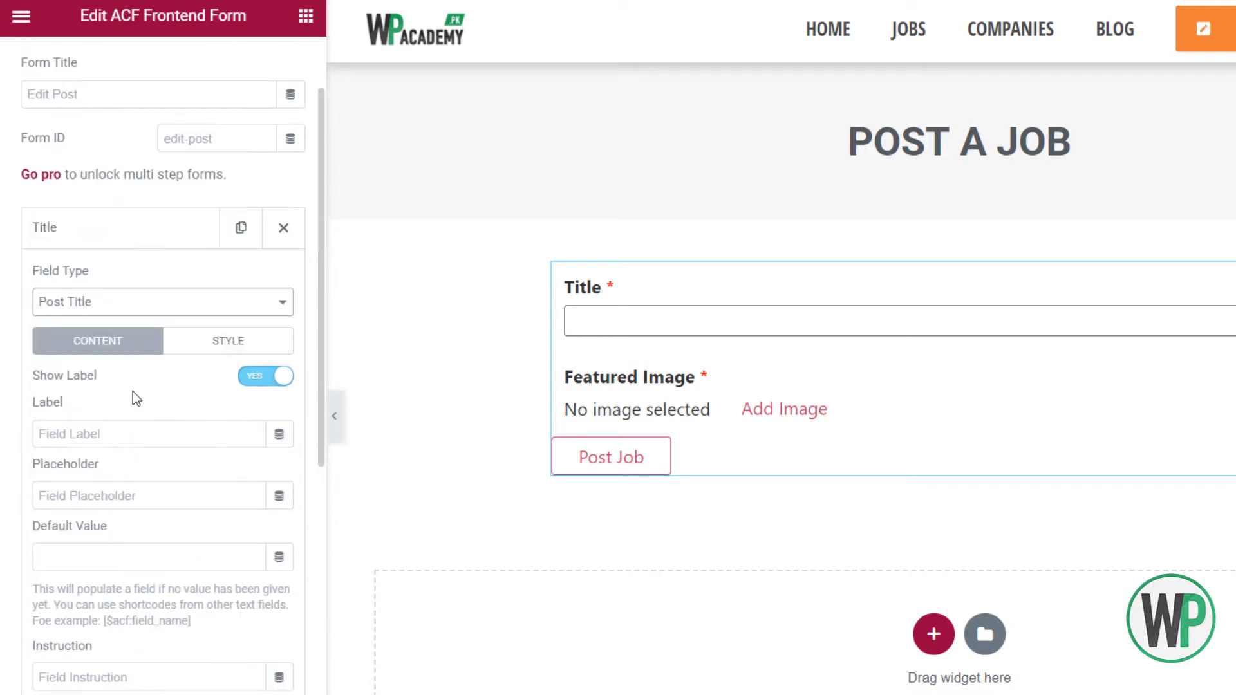
Set the Title field's border color to #B5B5B5 and its border width to 2 on all sides
left_click(181, 348)
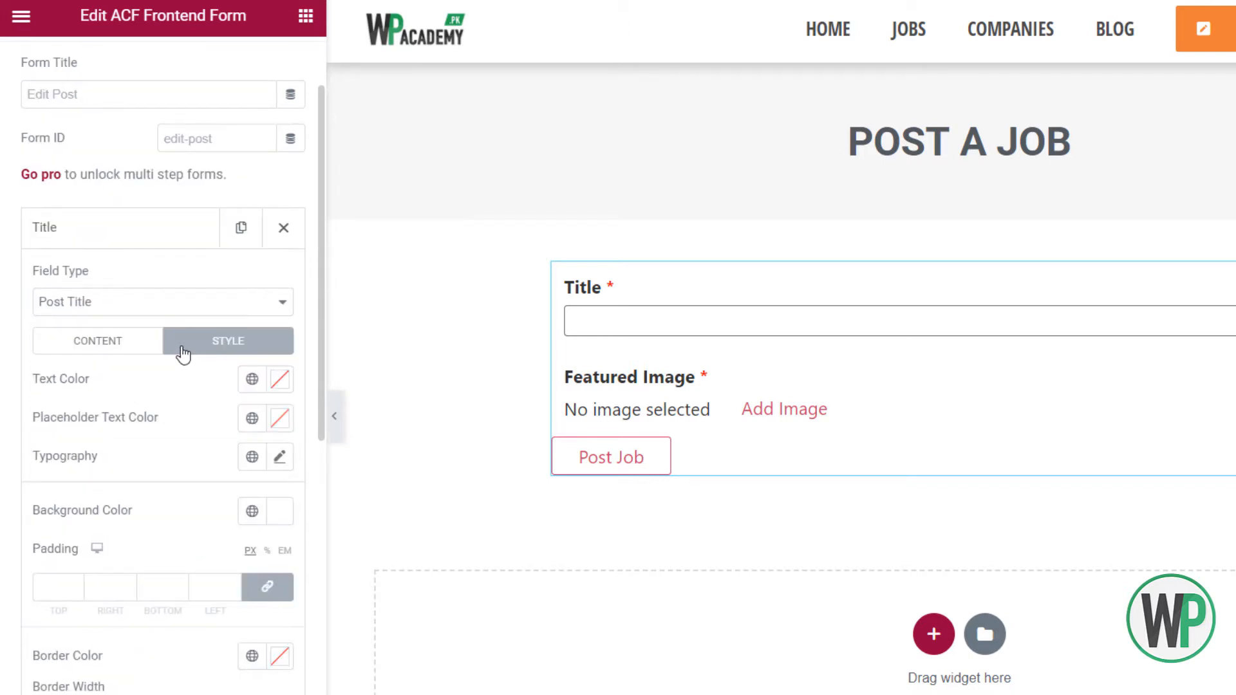
left_click(120, 348)
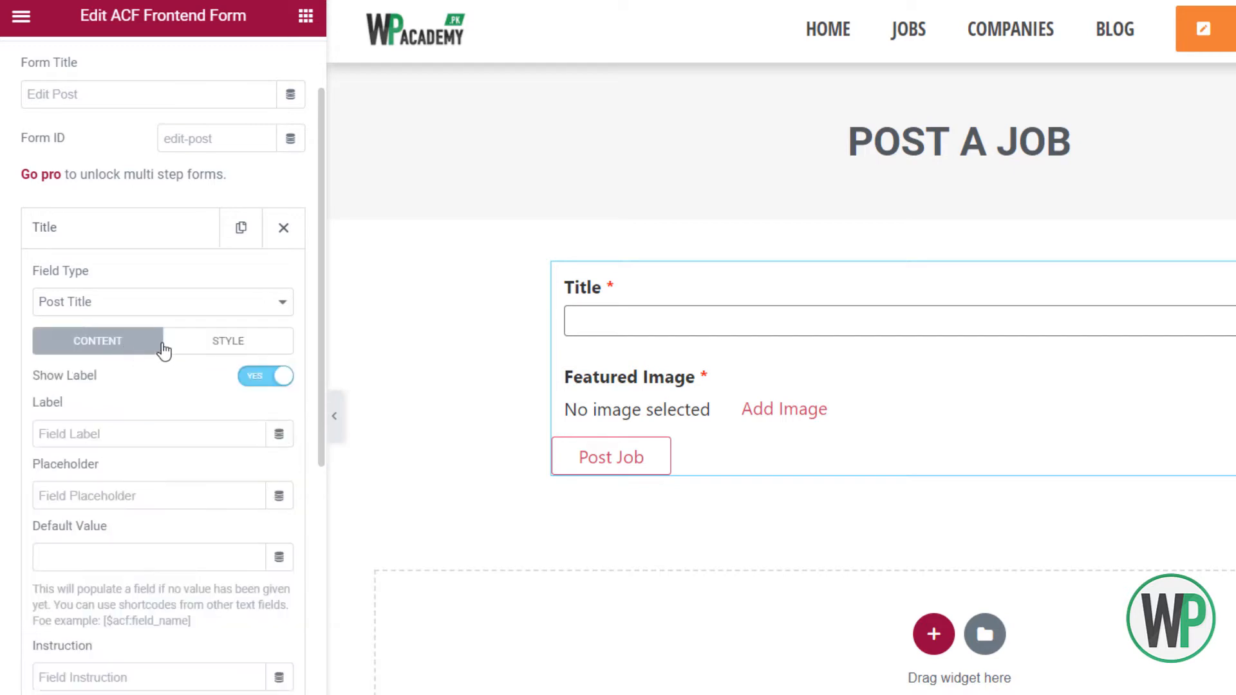
left_click(175, 344)
scroll(165, 367, "down", 2)
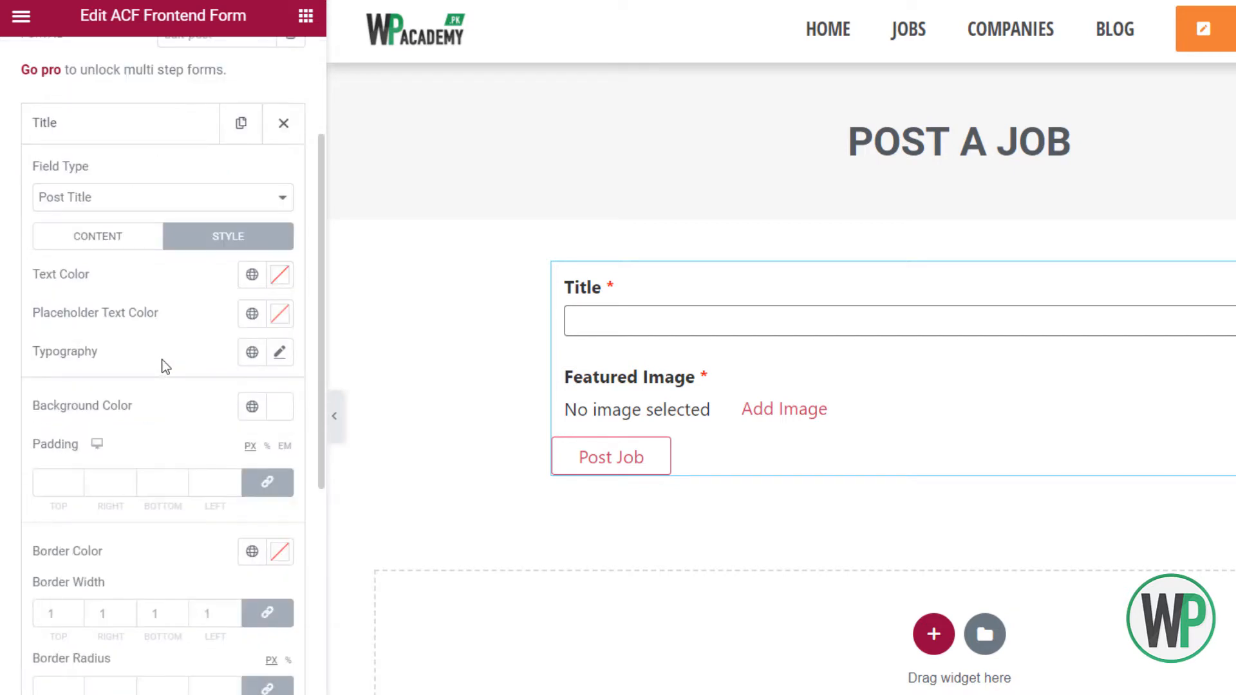
scroll(135, 387, "down", 4)
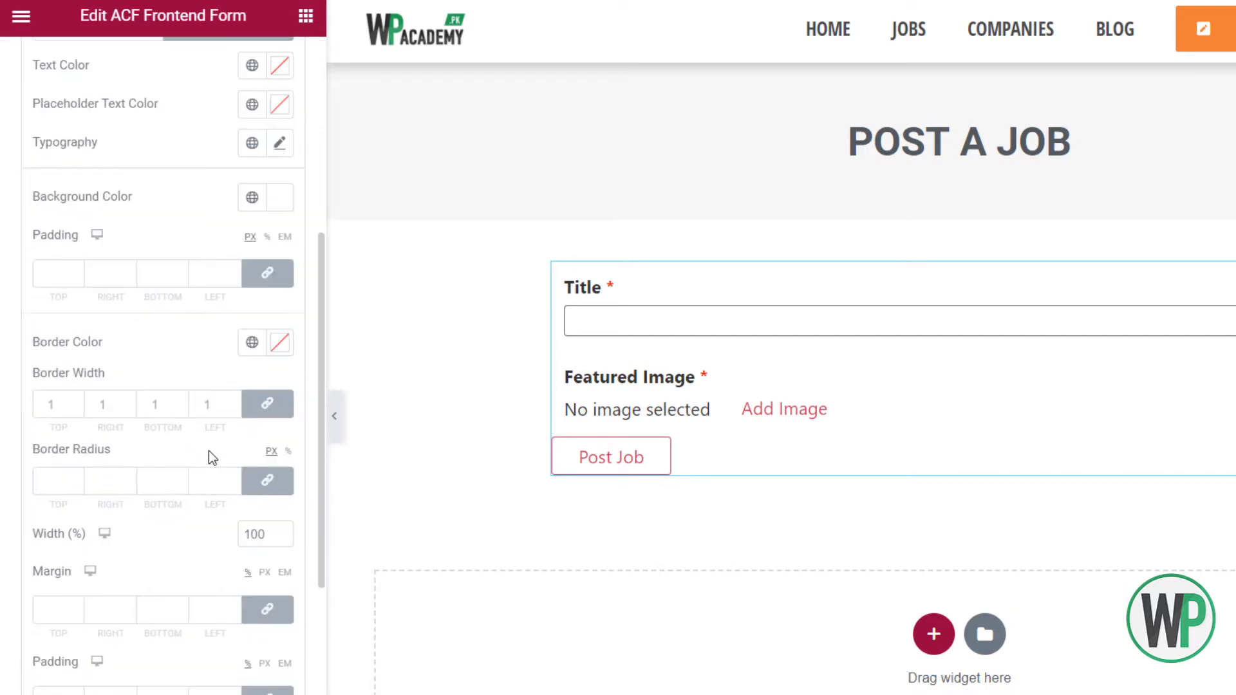
left_click(279, 342)
left_click_drag(110, 469, 28, 477)
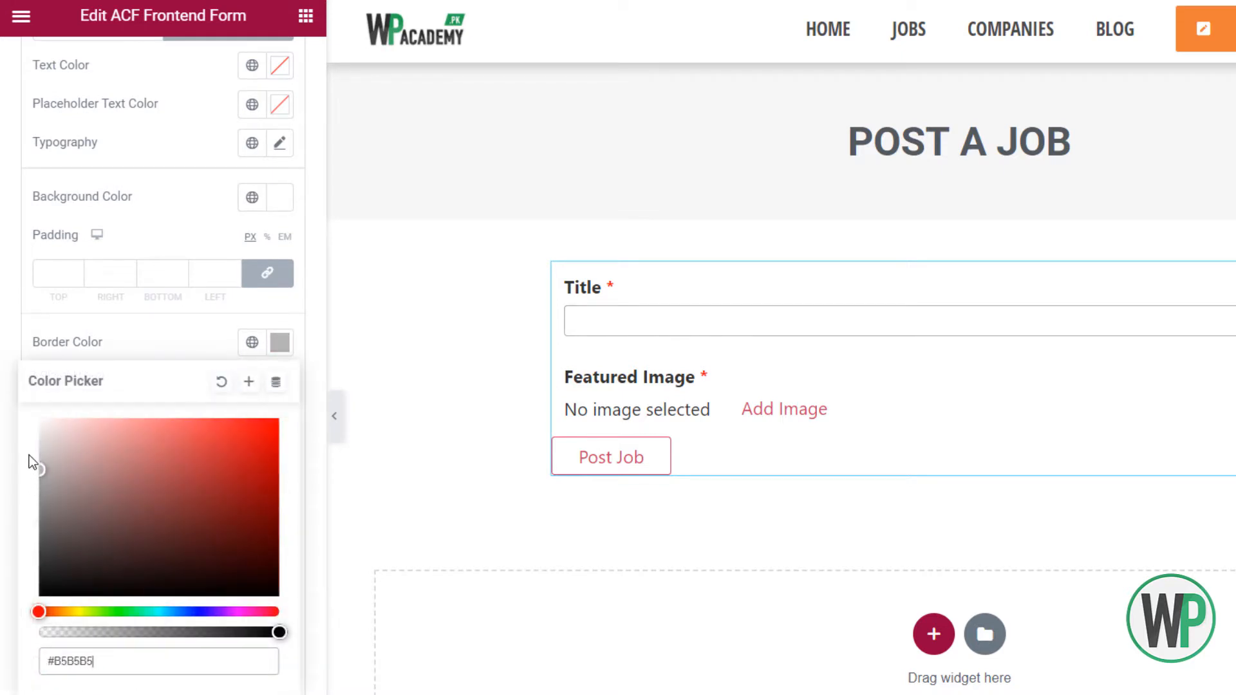
left_click(88, 353)
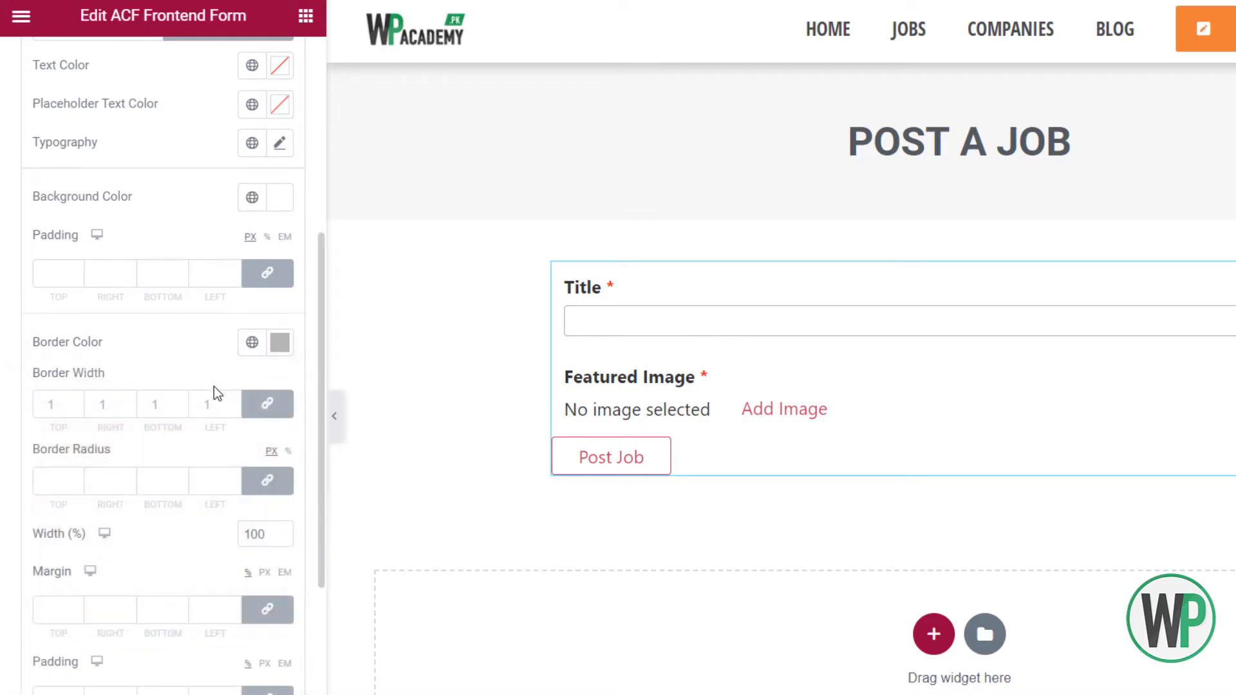
double_click(50, 404)
type("2")
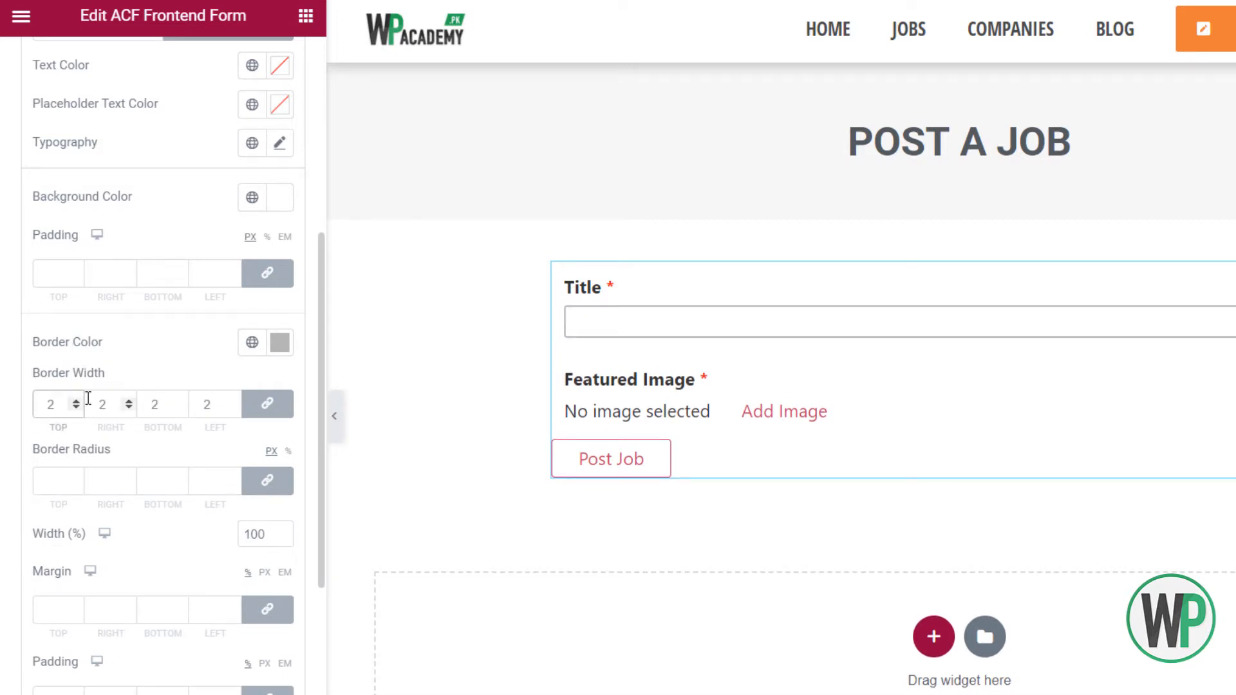
Check the form widget's overall style options and the Featured Image field's content settings
scroll(96, 380, "up", 2)
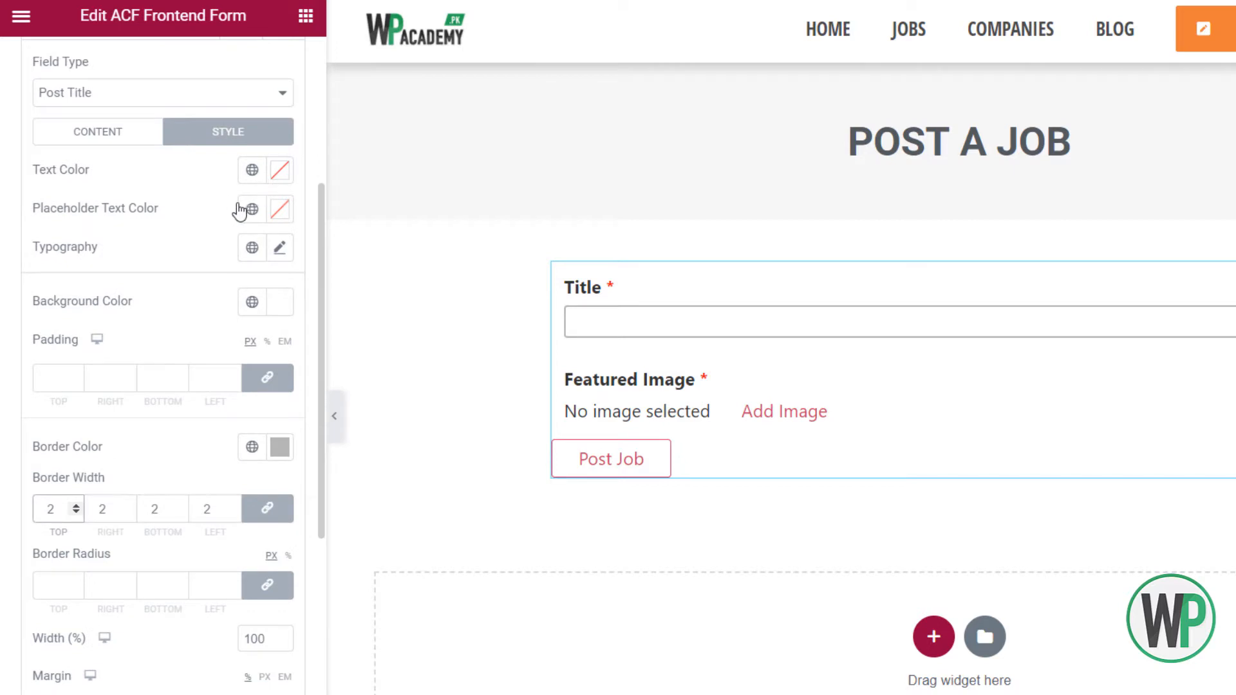
scroll(238, 210, "up", 2)
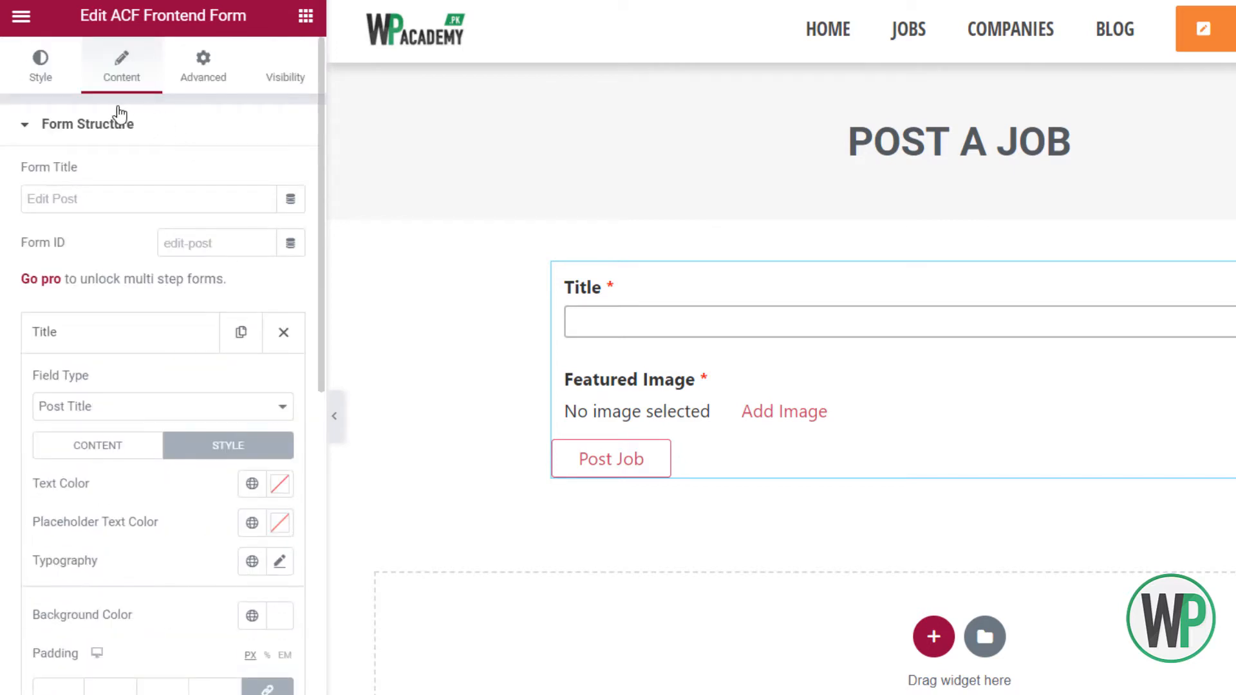
left_click(45, 87)
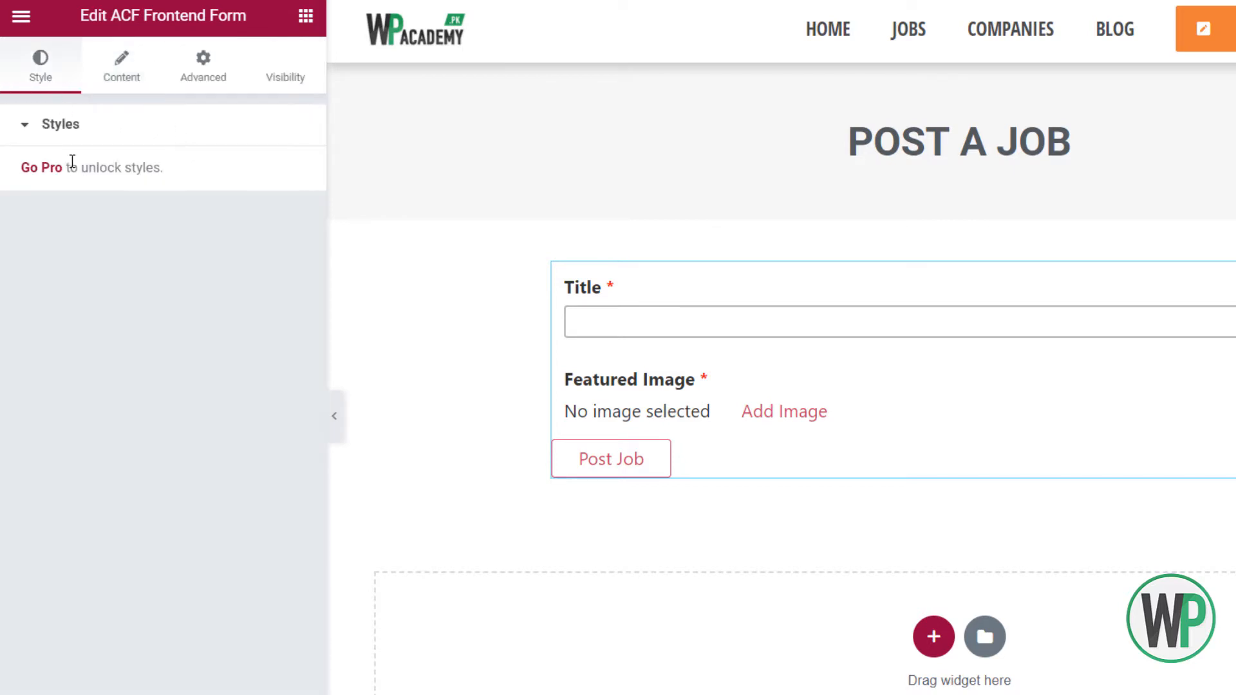
left_click(110, 79)
scroll(139, 400, "down", 1)
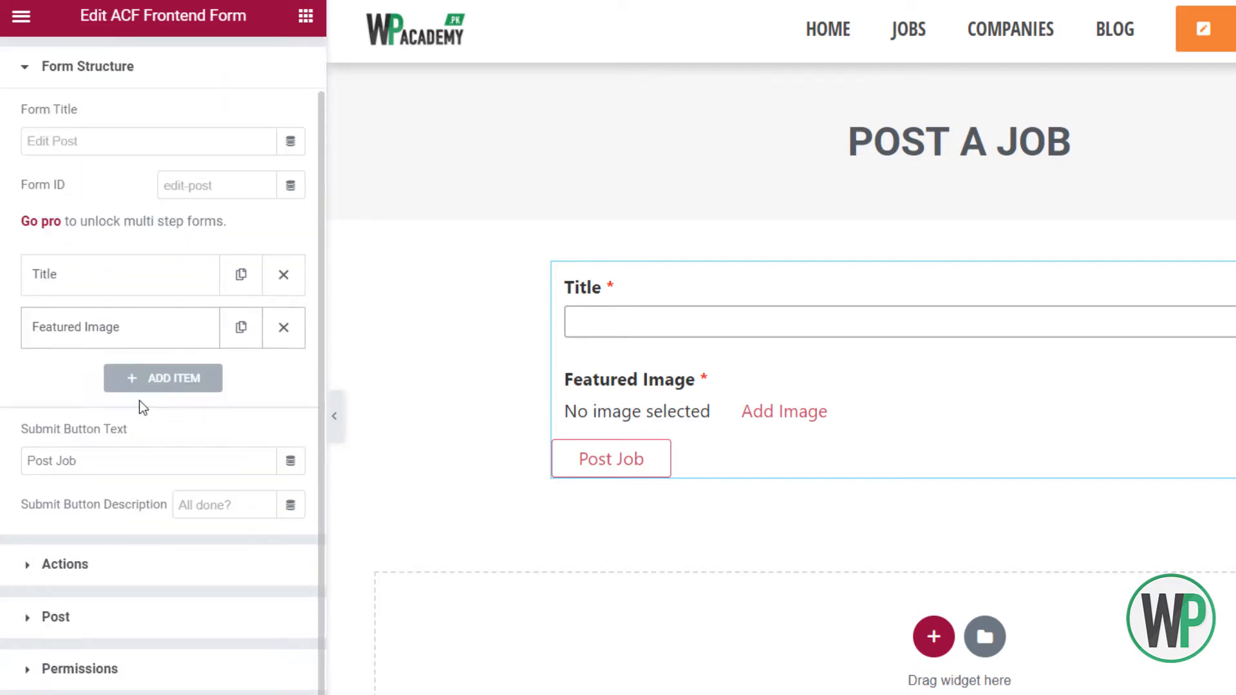
scroll(133, 422, "up", 1)
left_click(133, 386)
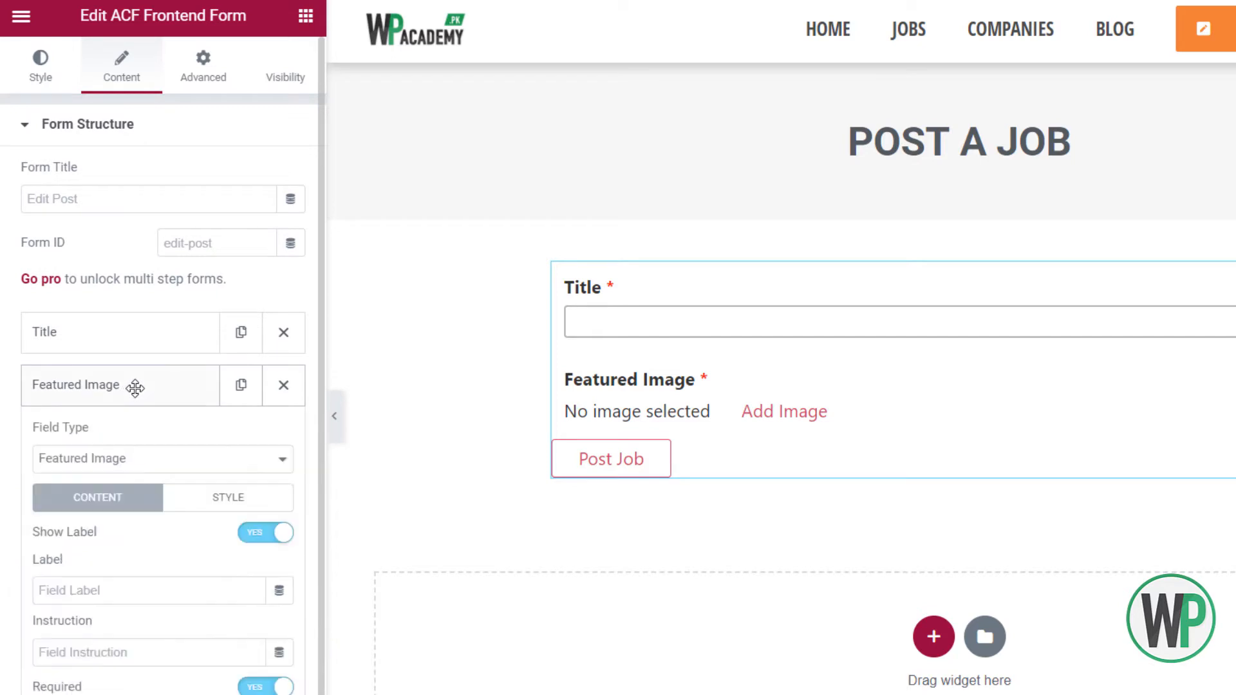
left_click(133, 388)
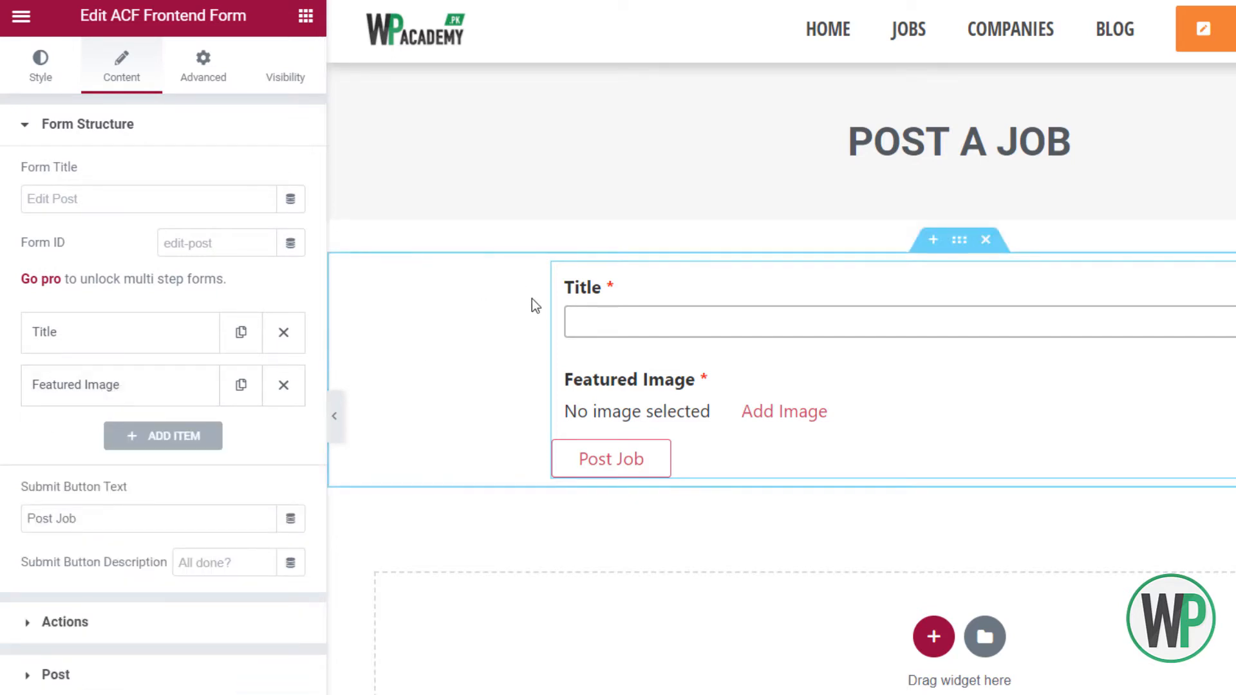
Move the Featured Image field above the Title field in the form structure
left_click_drag(105, 384, 114, 325)
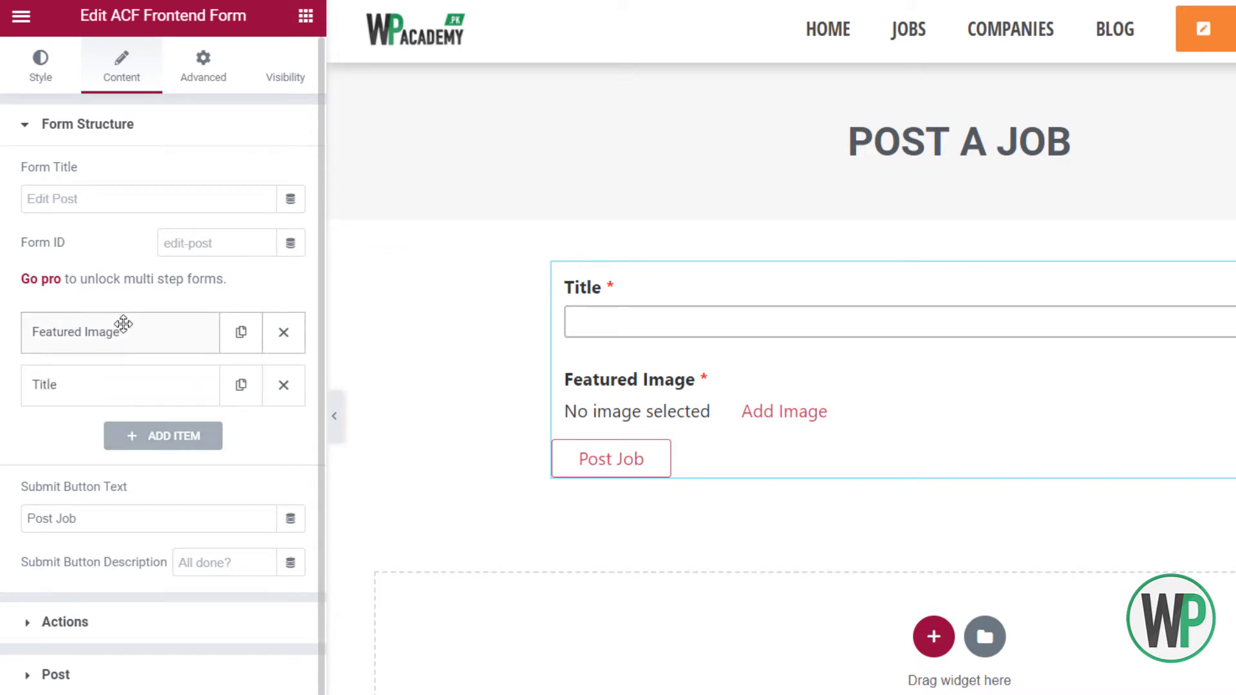
left_click(156, 387)
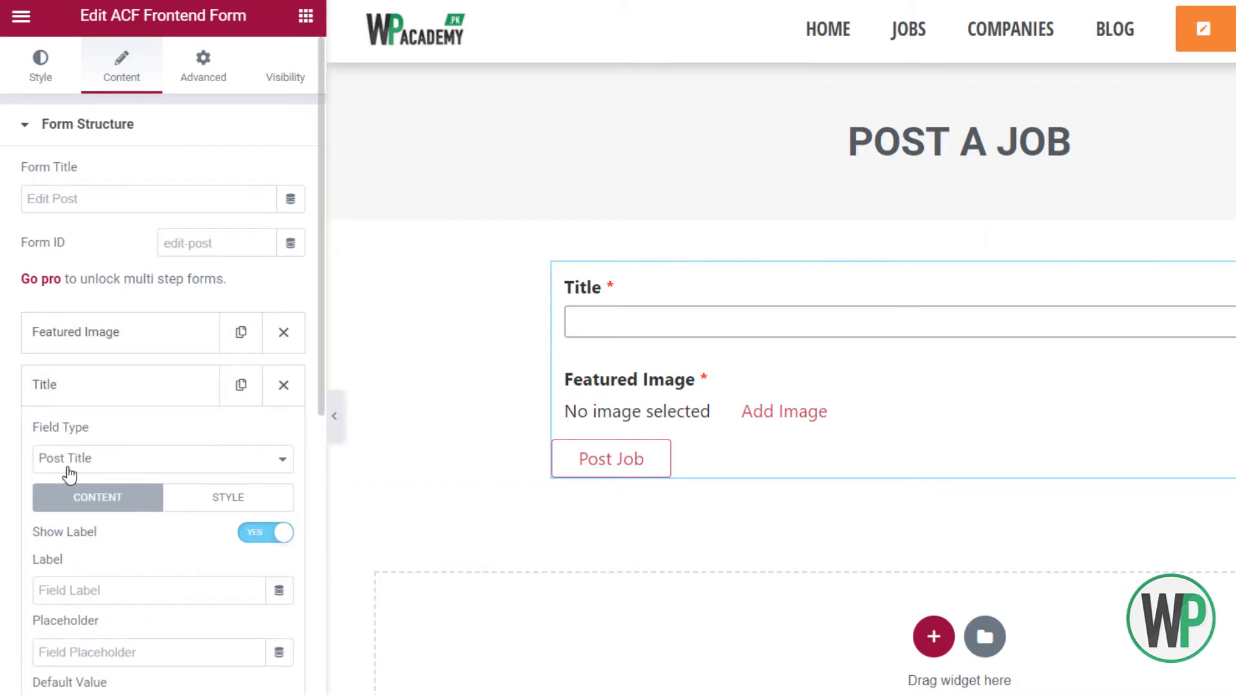
left_click(175, 392)
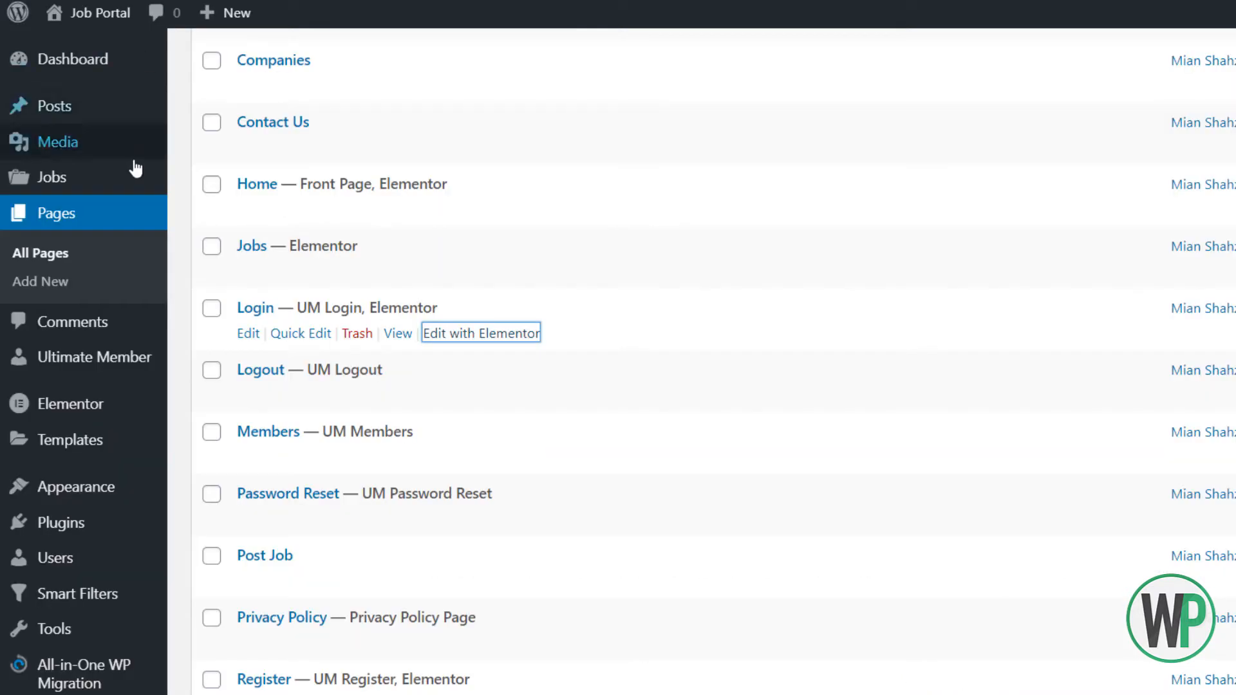
Switch to the WordPress dashboard to examine the QA Engineer/ Project Coordinator job's edit page, and return to the Post Job editor
mouse_move(126, 179)
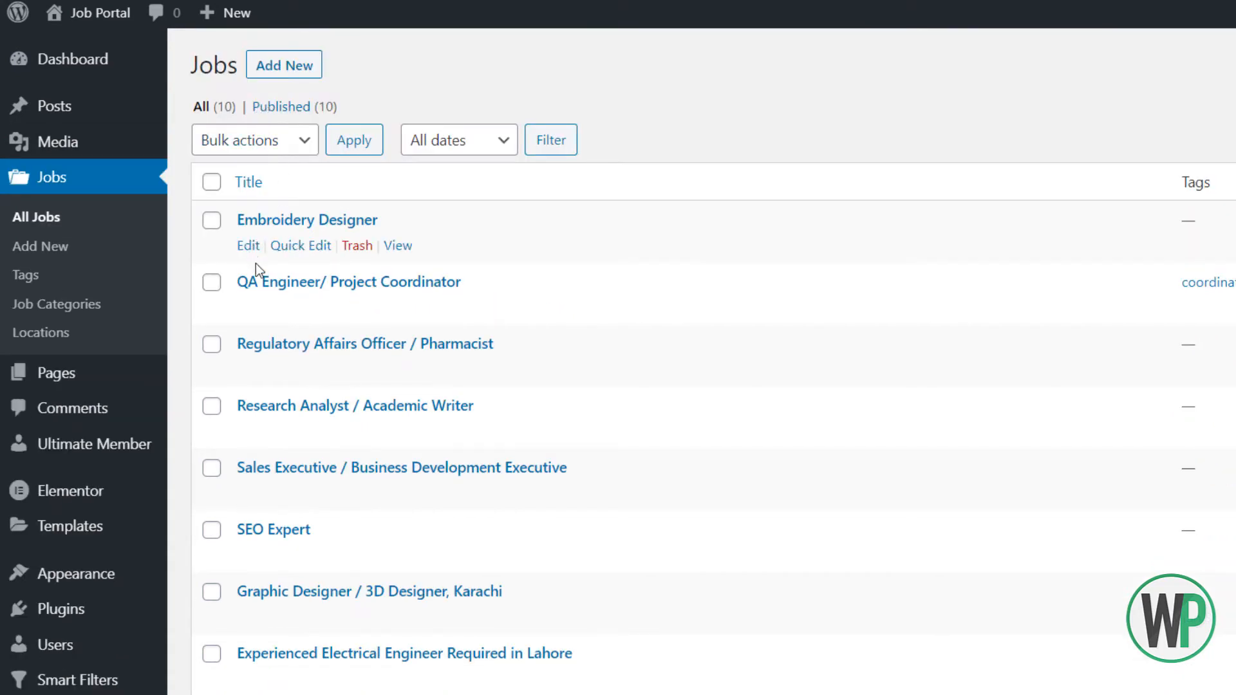
left_click(249, 308)
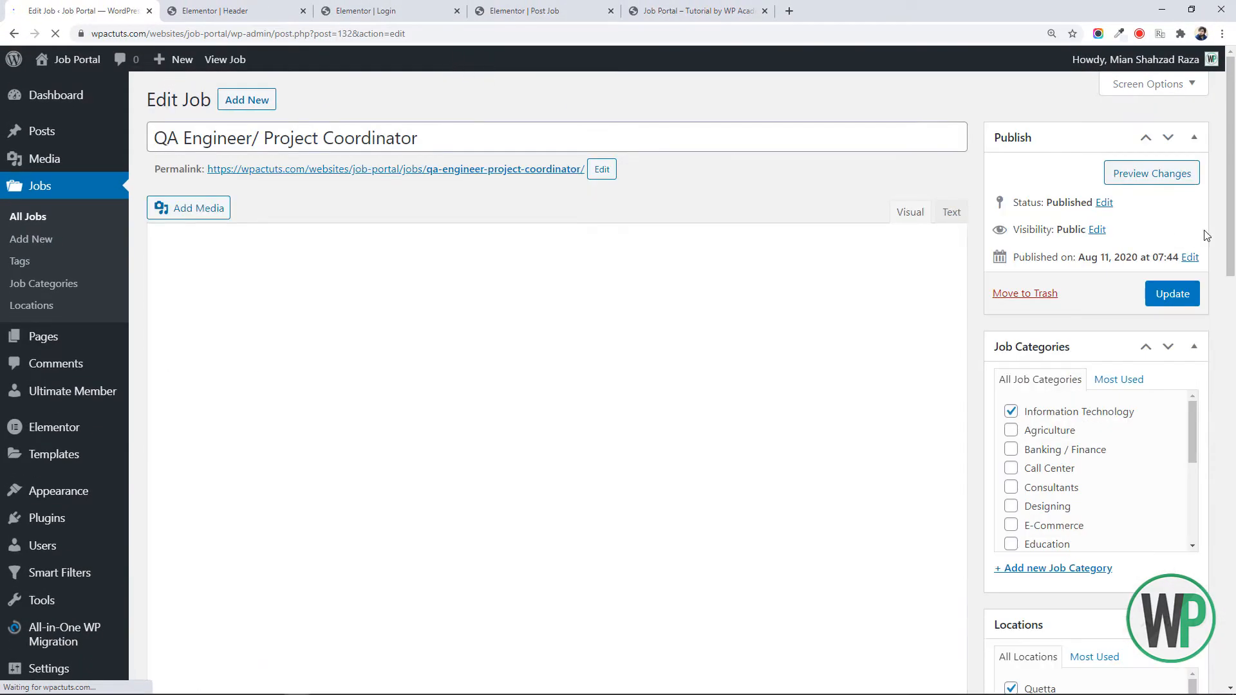
scroll(1036, 314, "down", 2)
mouse_move(1231, 244)
left_mouse_down()
mouse_move(1233, 435)
mouse_move(1234, 250)
left_mouse_up()
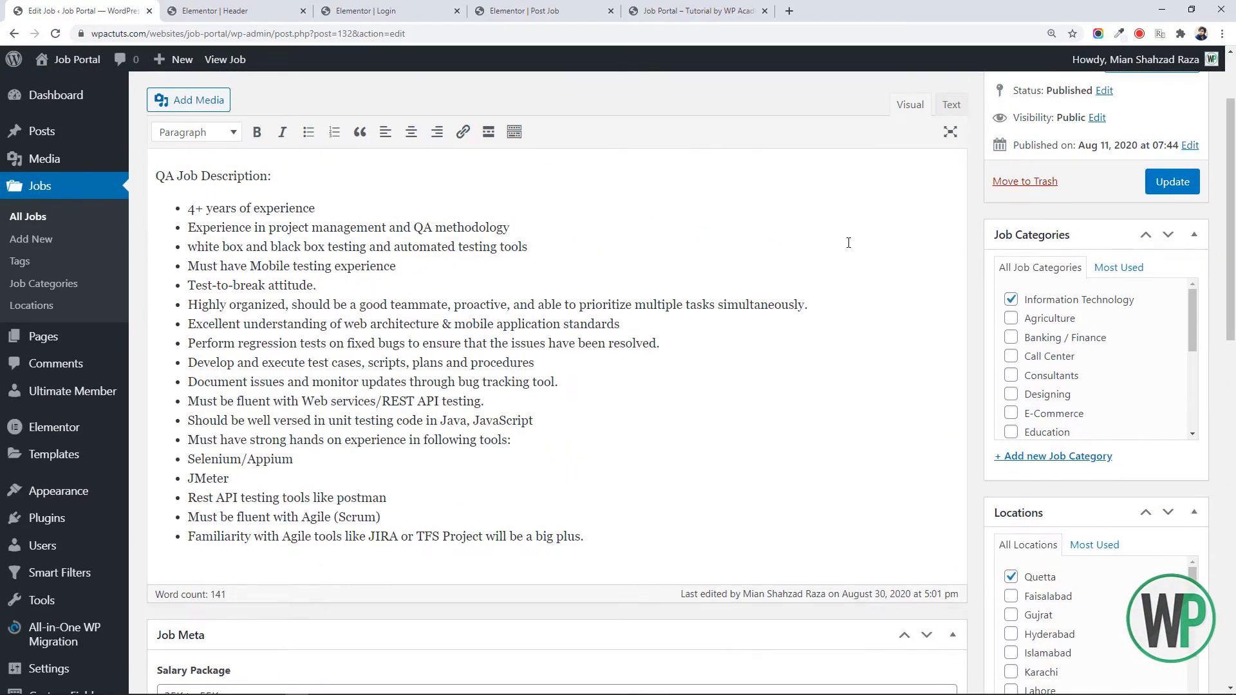
left_click(432, 7)
left_click(528, 7)
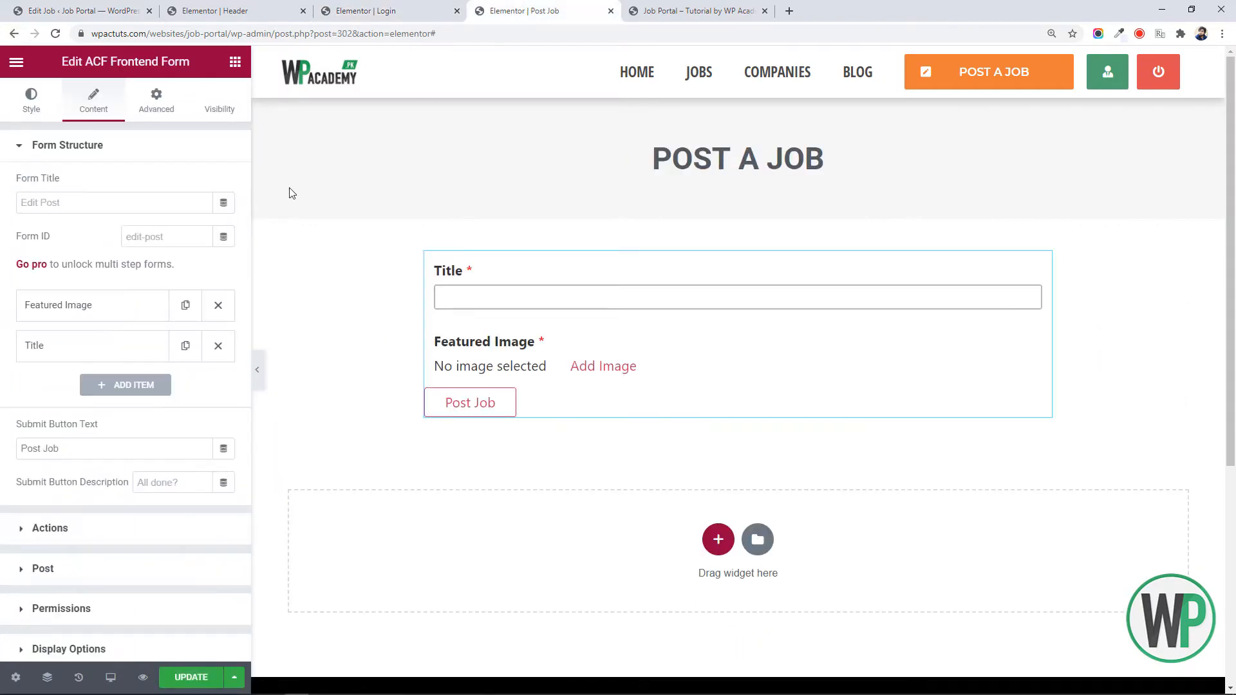
Check which field types are available for the Featured Image field, and collapse the field without changing its type
left_click(115, 335)
left_click(120, 332)
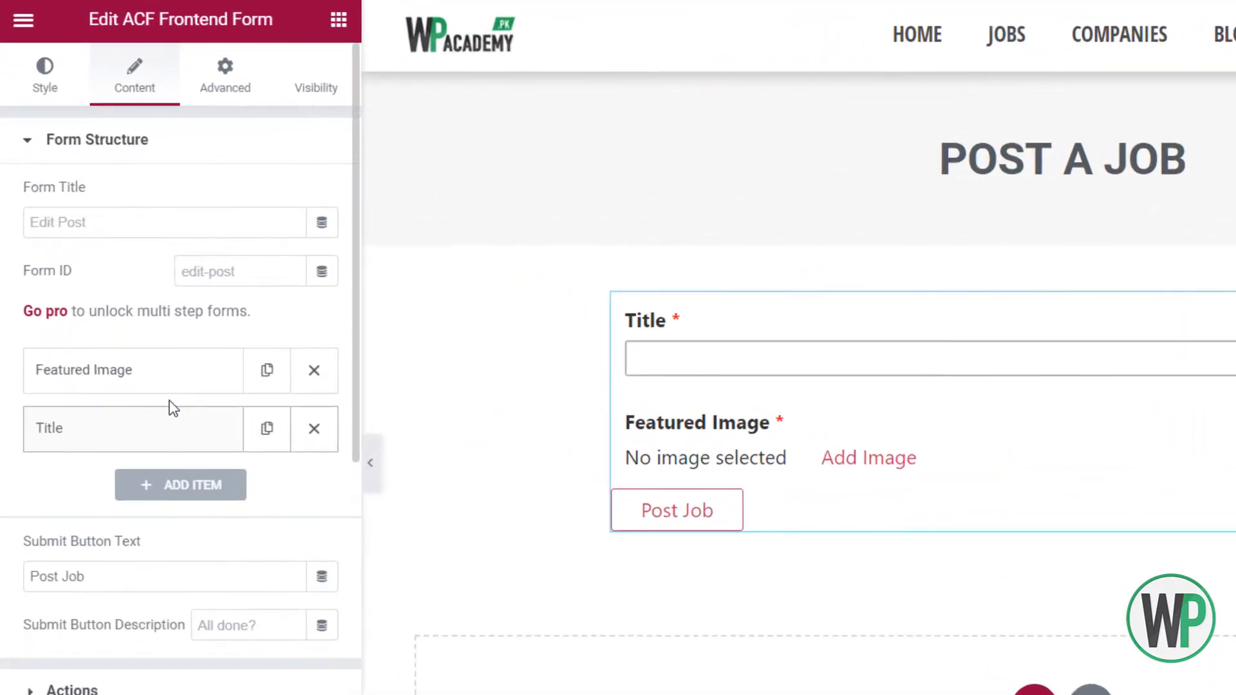
left_click(171, 385)
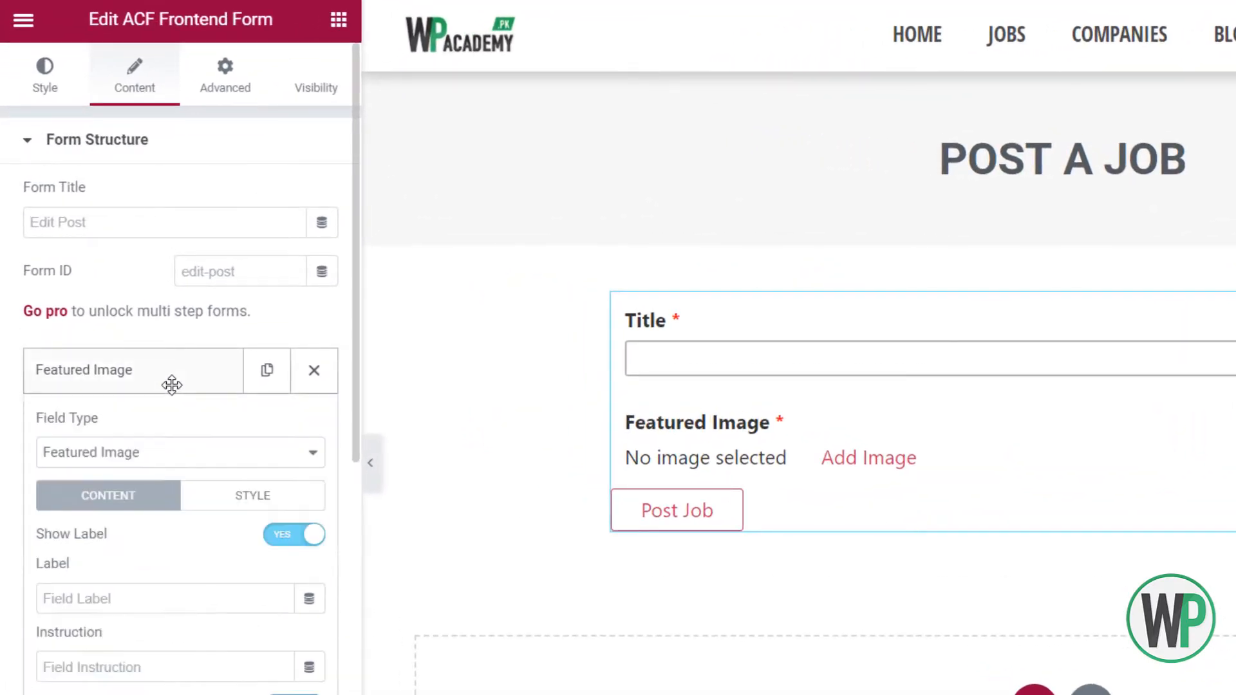
left_click(179, 453)
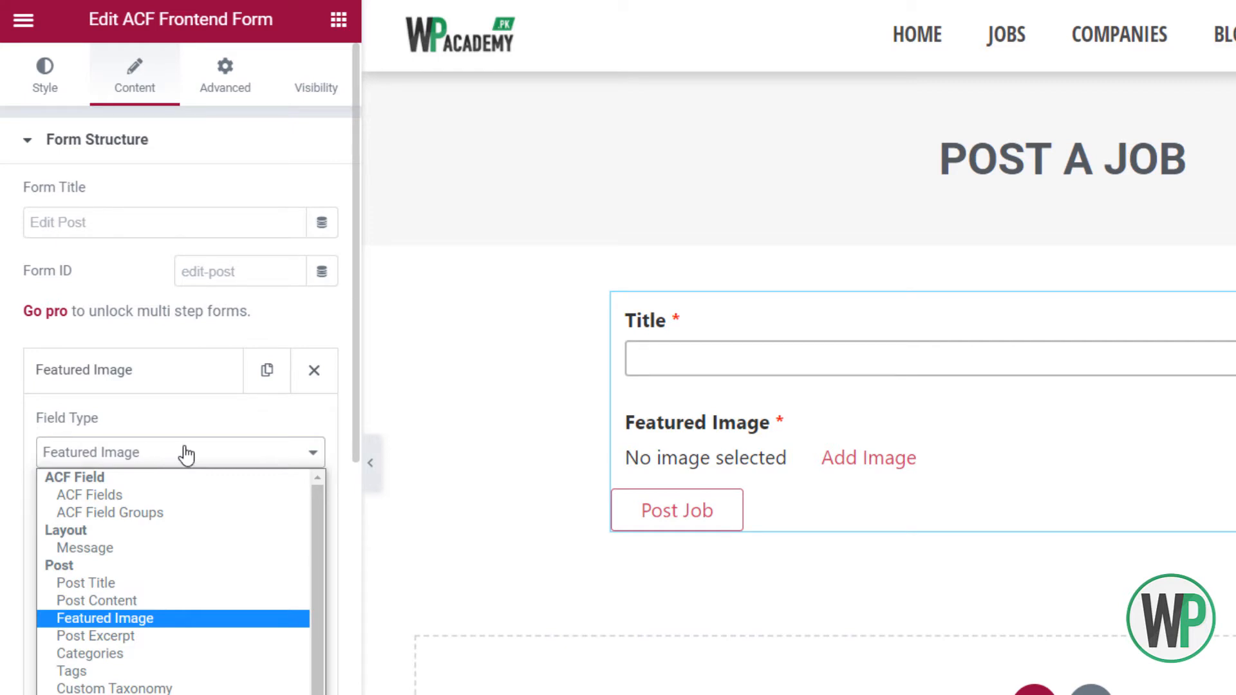
left_click(3, 477)
left_click(106, 358)
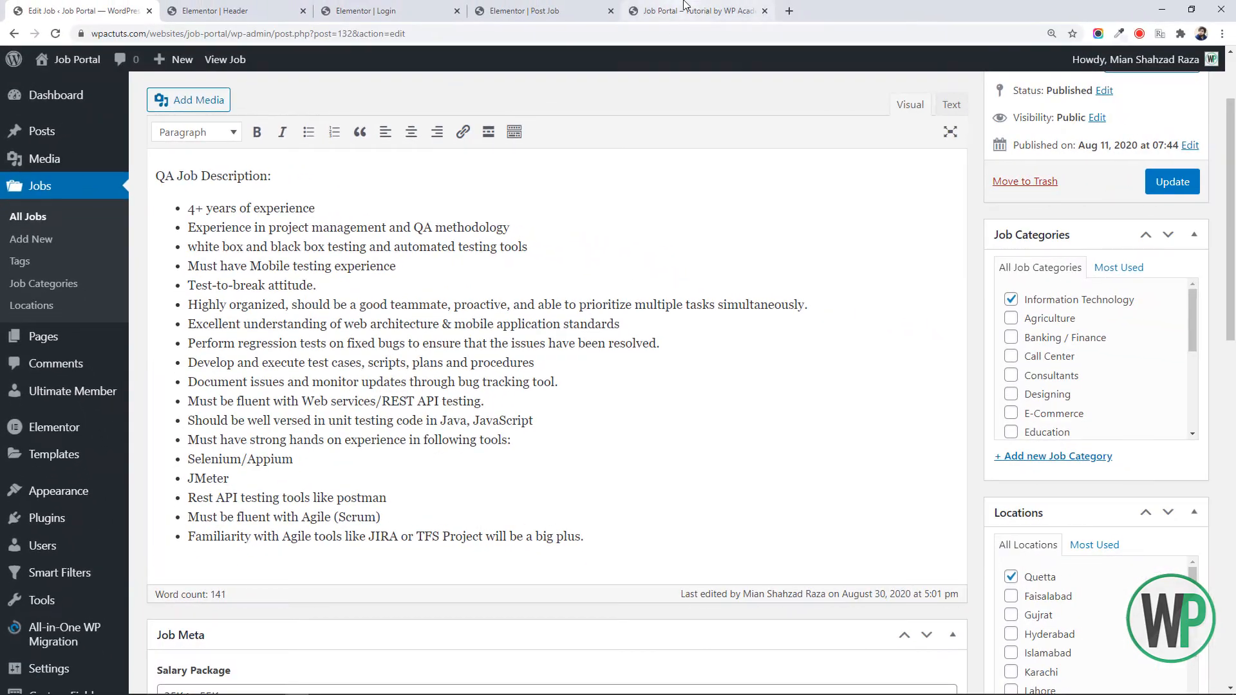
Consult the QA job's edit page for its categories and locations, and return to the Post Job editor
left_click(672, 5)
left_click(370, 10)
left_click(524, 10)
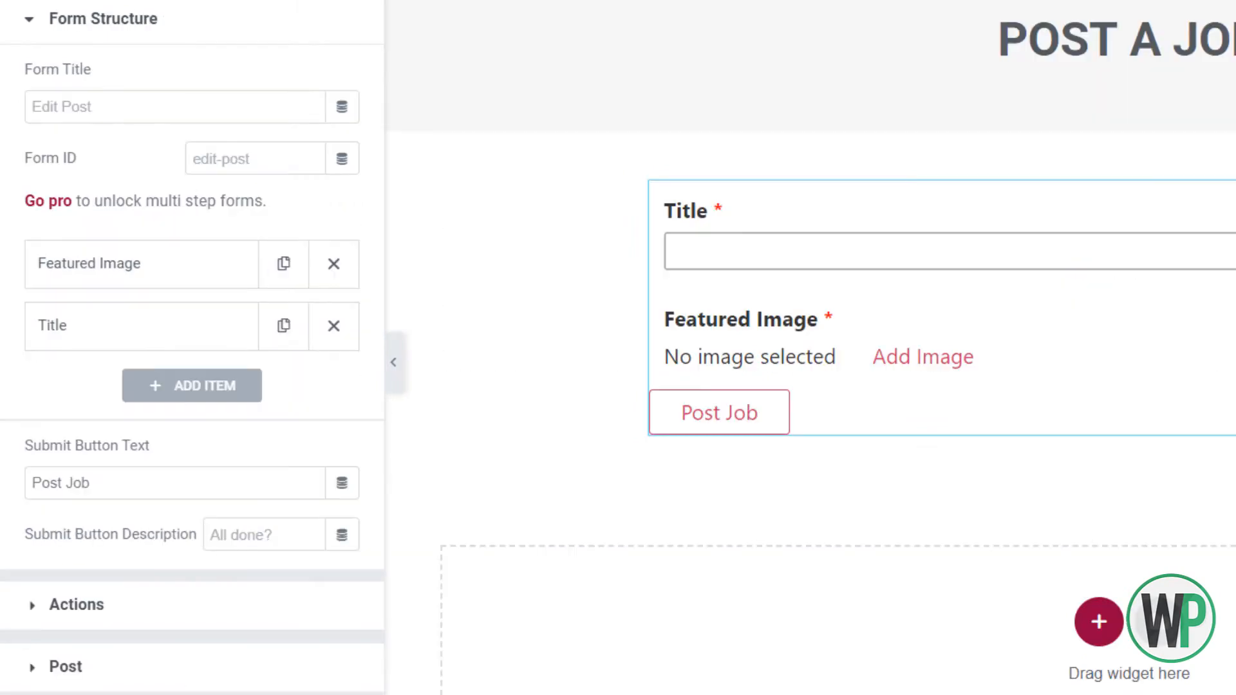
Add a new item to the form structure with the field type Custom Taxonomy
left_click(221, 390)
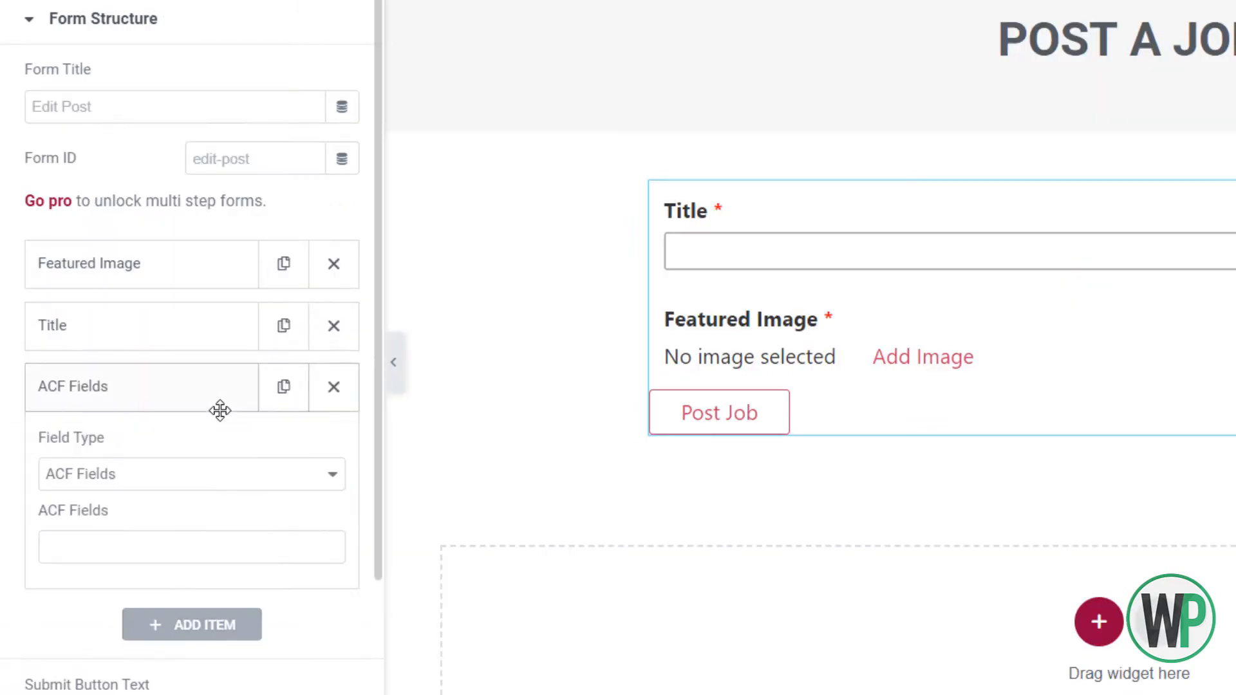
left_click(207, 474)
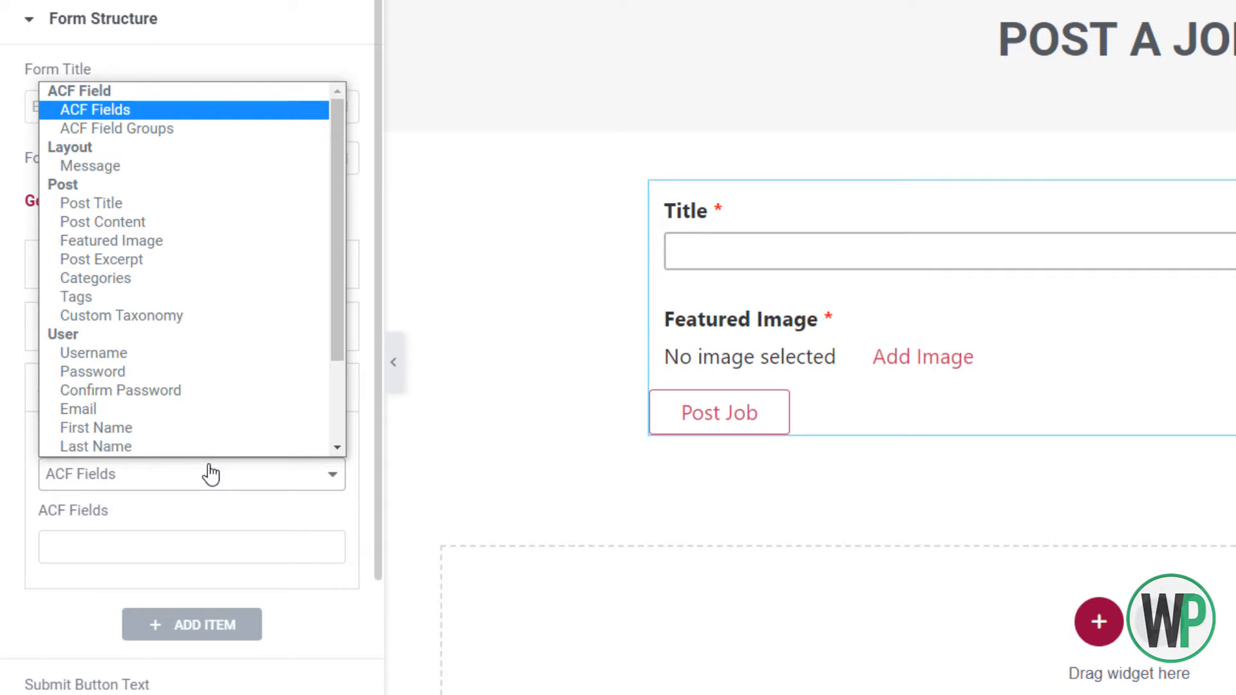
scroll(207, 449, "down", 1)
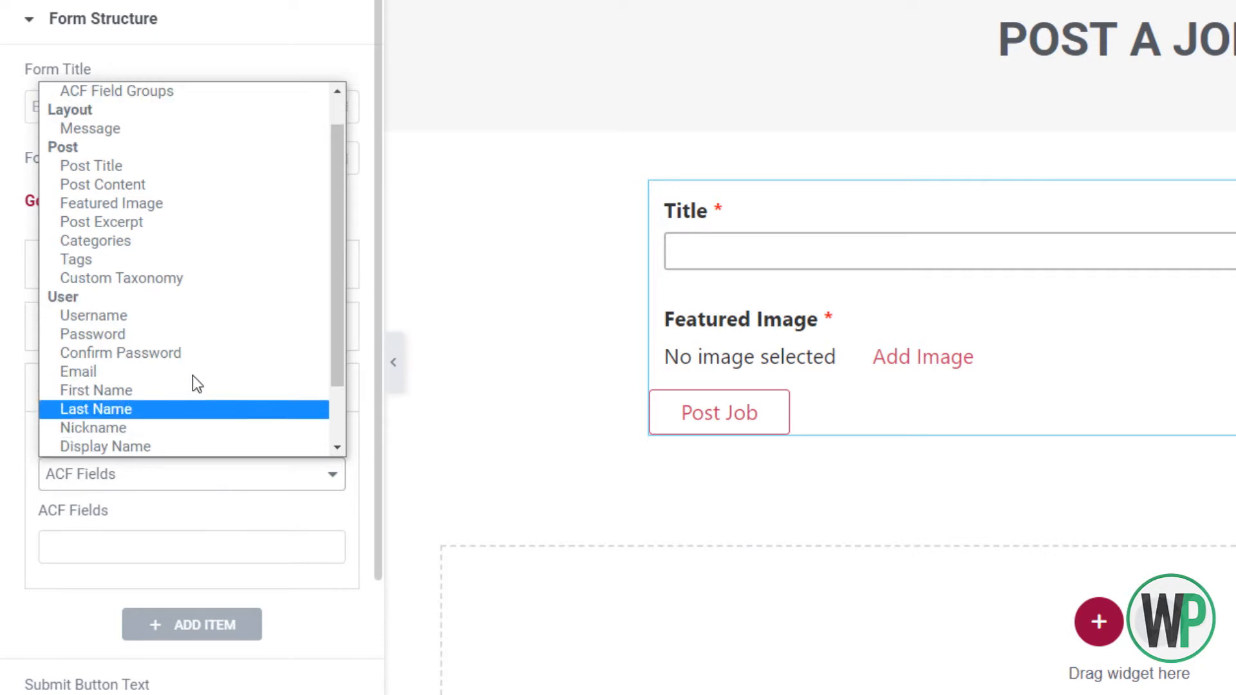
left_click(222, 278)
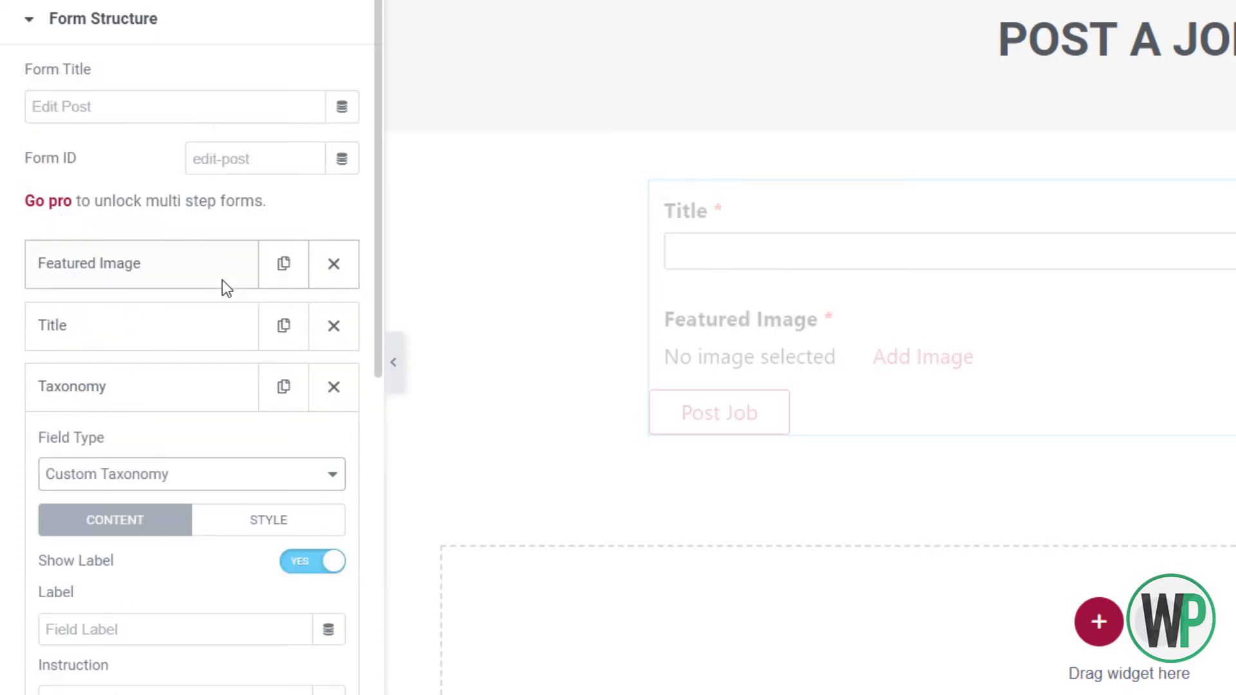
Set the new field's taxonomy to Location and look through its term list in the form preview
scroll(223, 281, "down", 4)
scroll(252, 278, "down", 2)
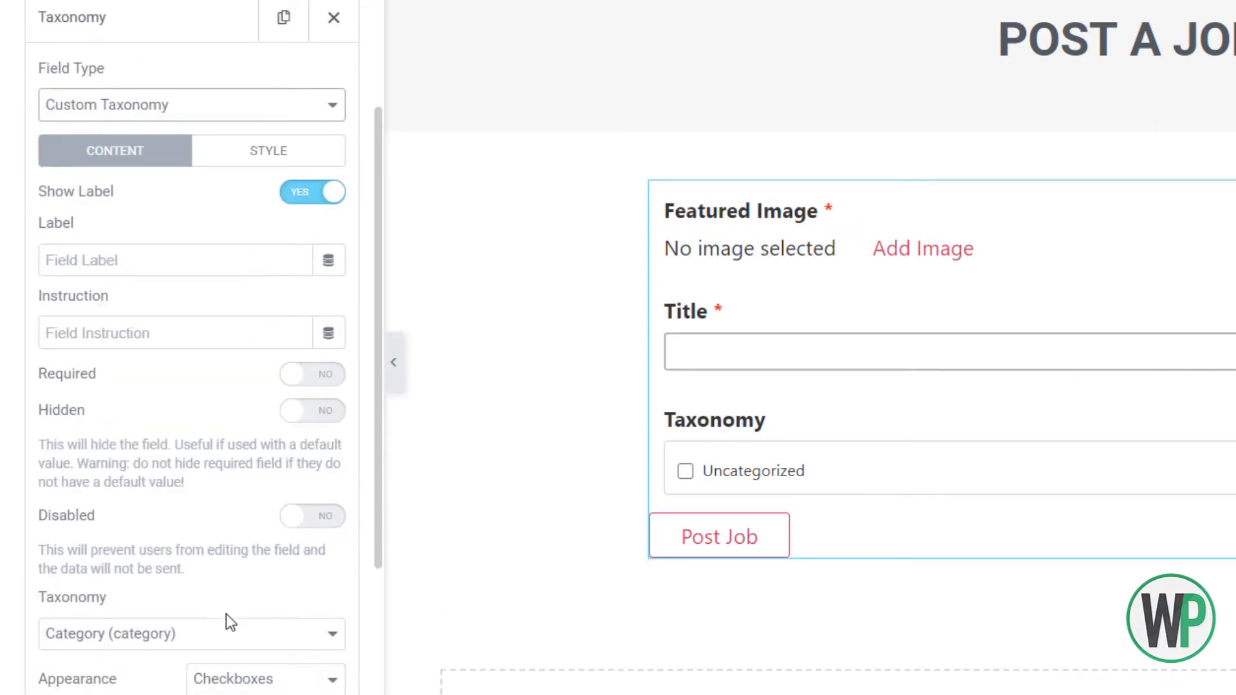
left_click(224, 632)
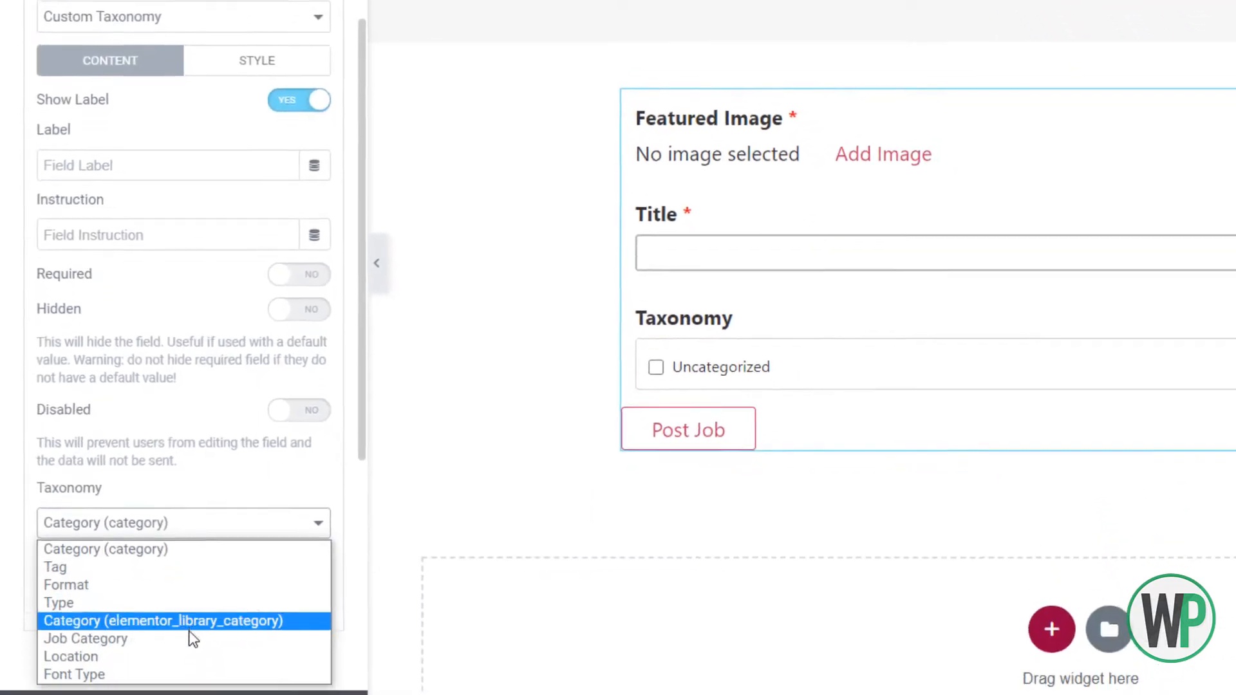
left_click(193, 612)
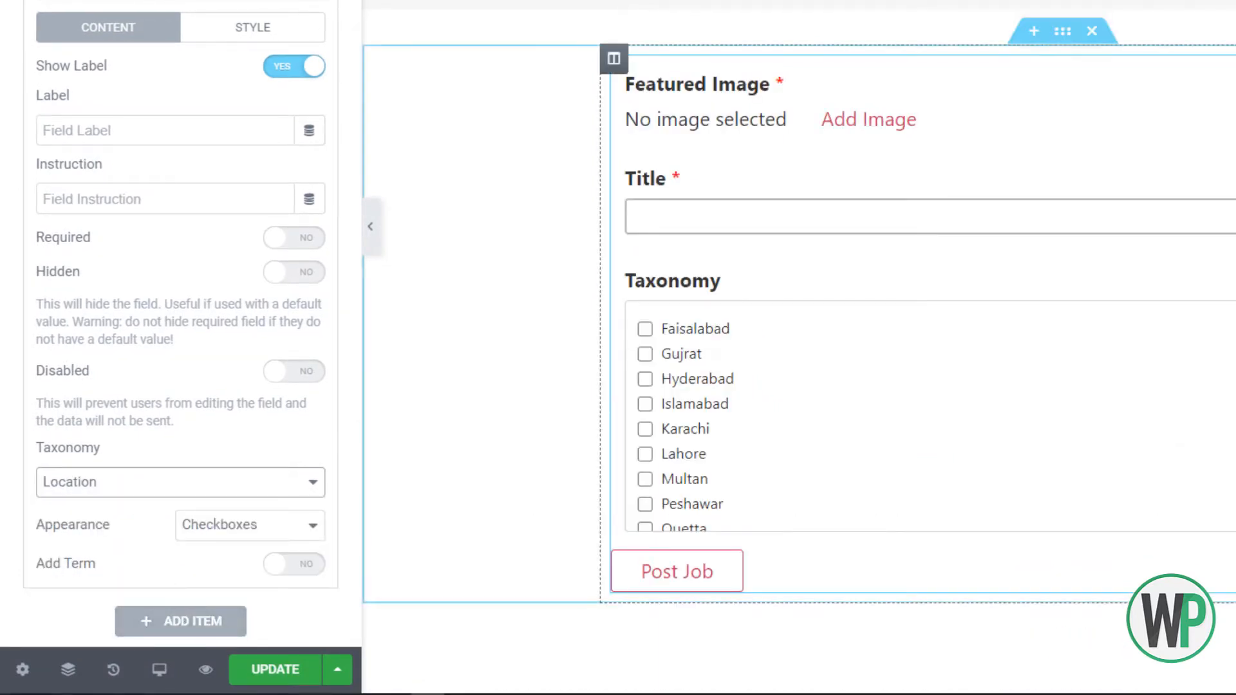
scroll(772, 418, "down", 1)
scroll(772, 415, "down", 2)
scroll(772, 415, "up", 3)
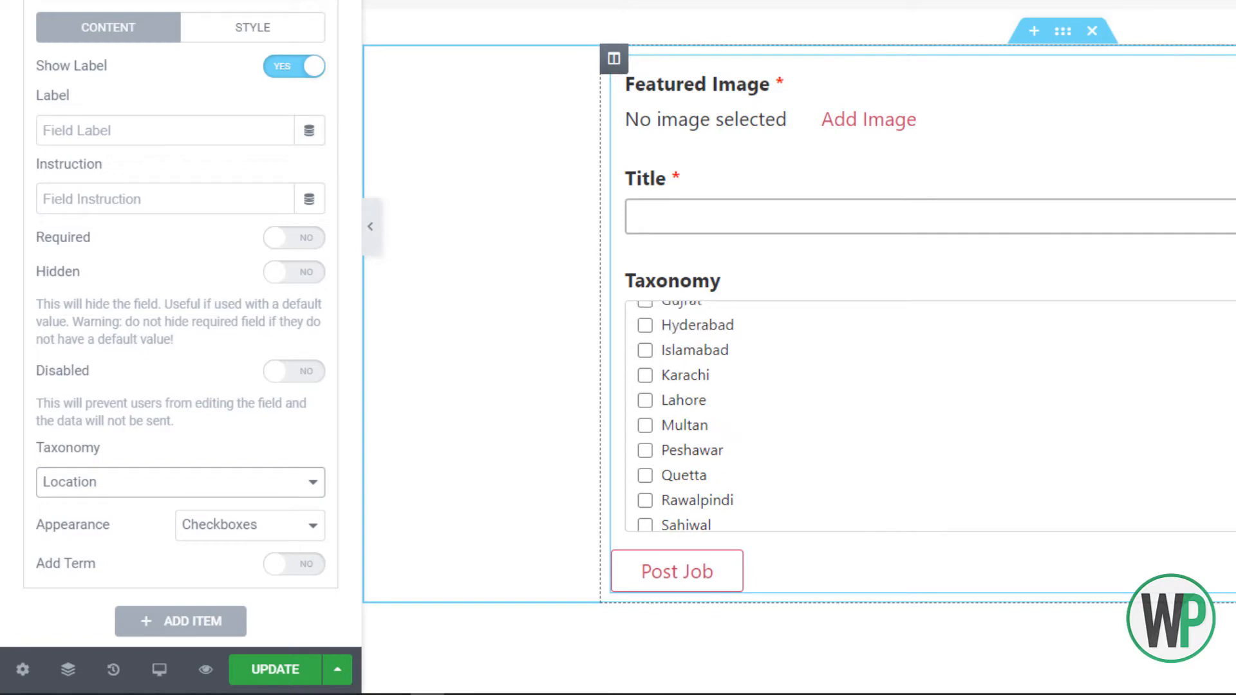
Try the Multi Select appearance for the taxonomy field, and set it to the single-value Select option instead
left_click(230, 533)
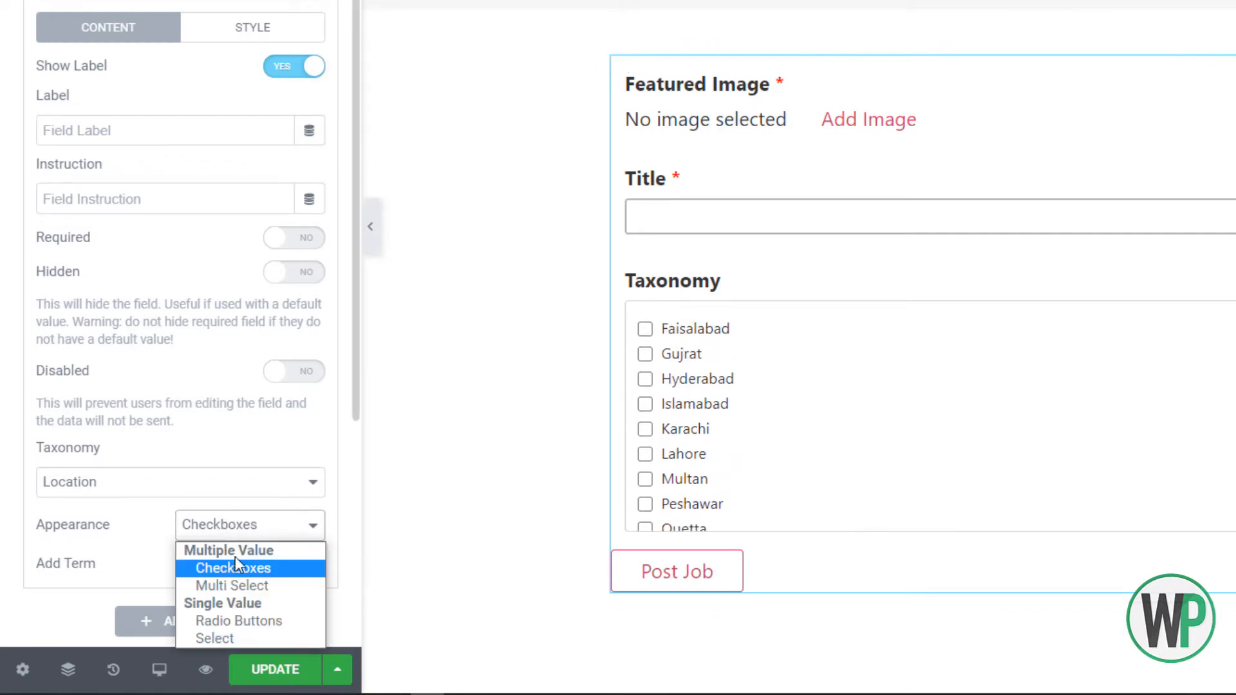
left_click(248, 583)
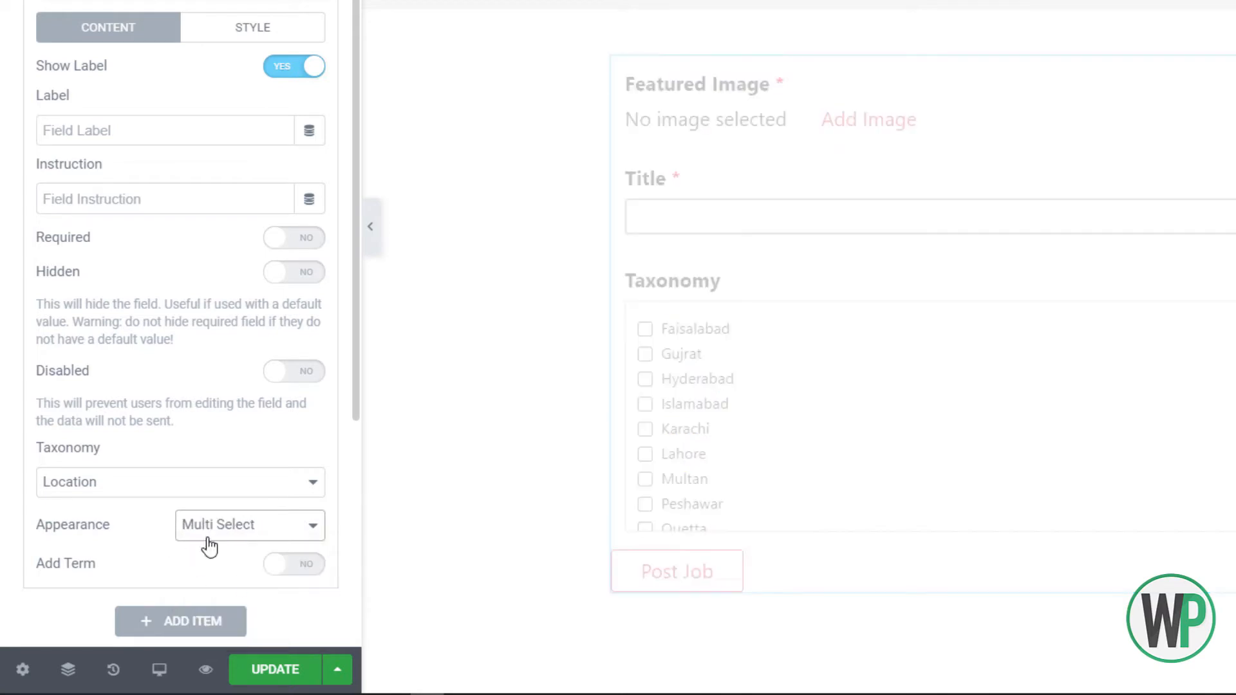
left_click(234, 528)
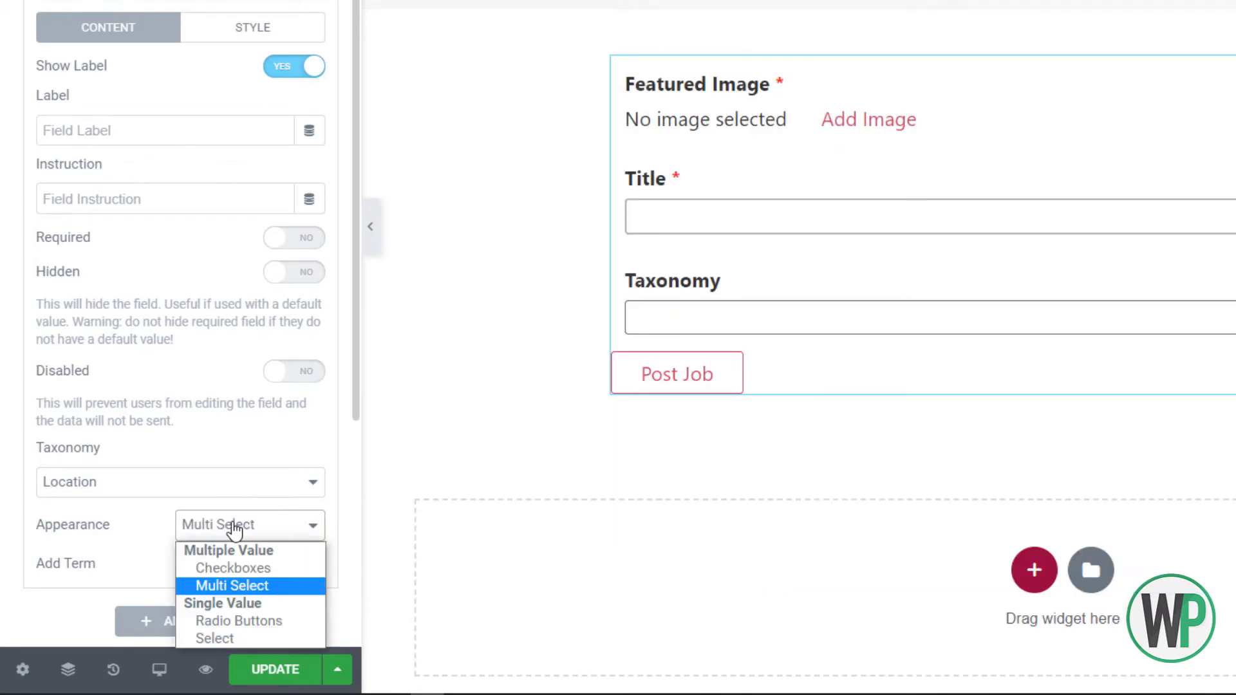
left_click(249, 638)
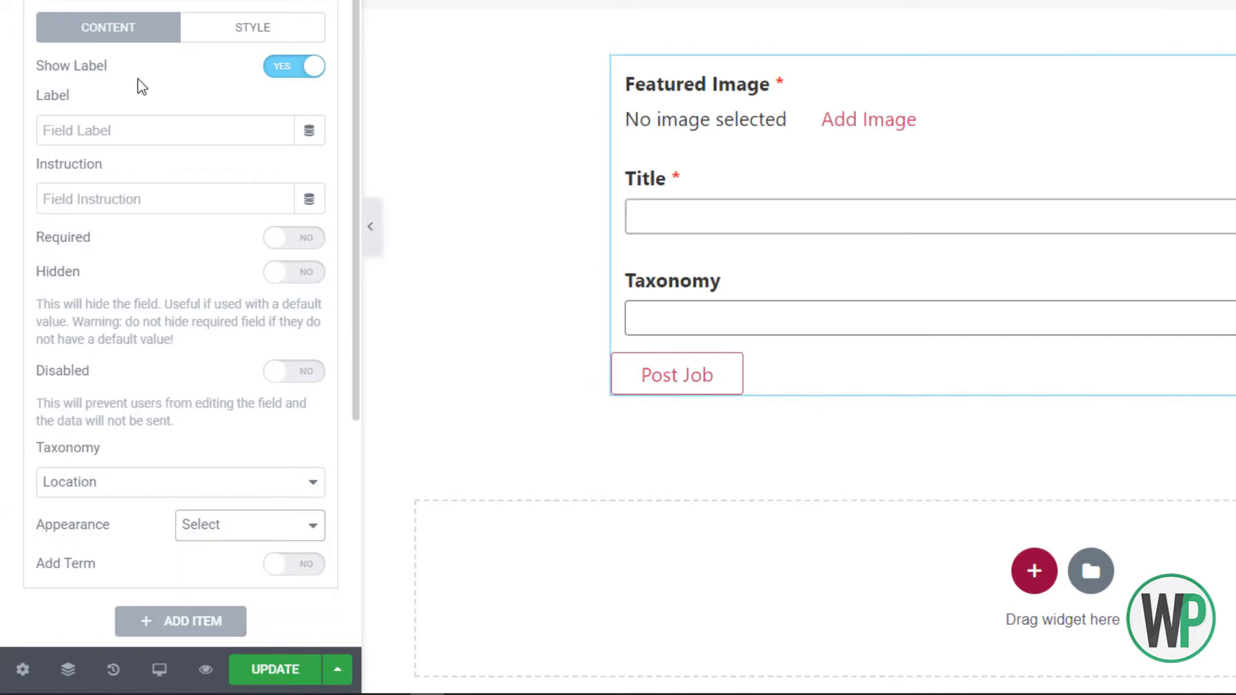
Label the Taxonomy field Job Category and the Title field Job Title
left_click(132, 130)
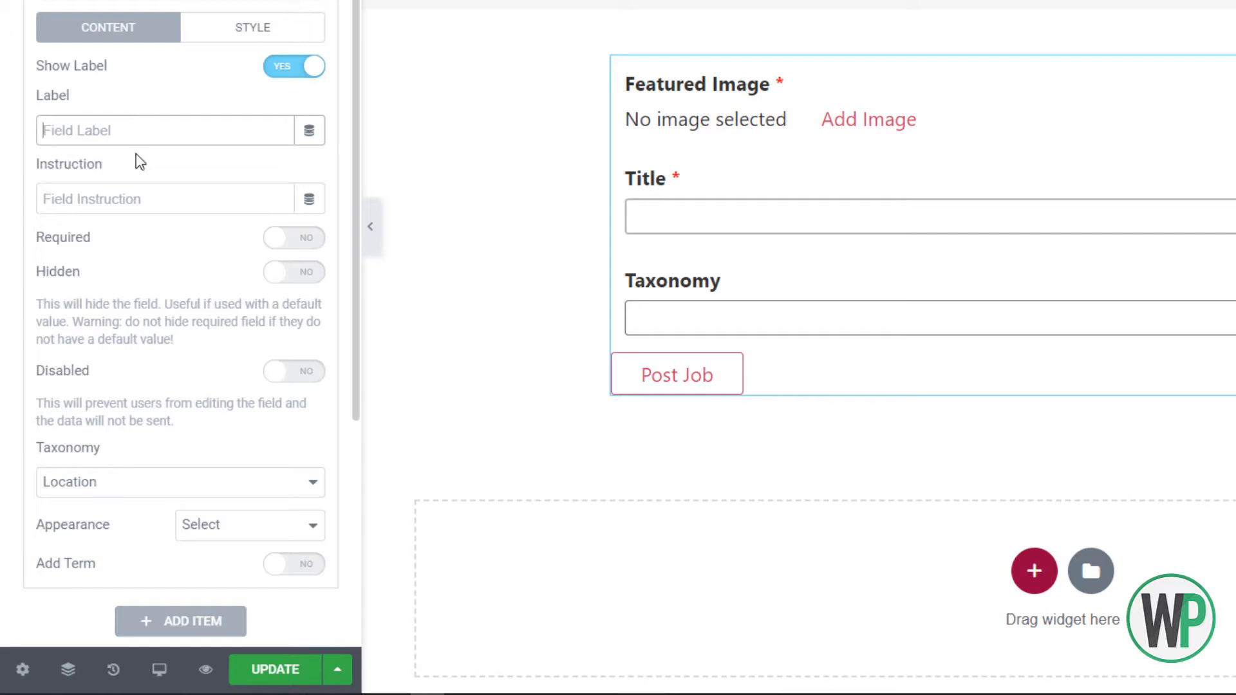
type("Job Category")
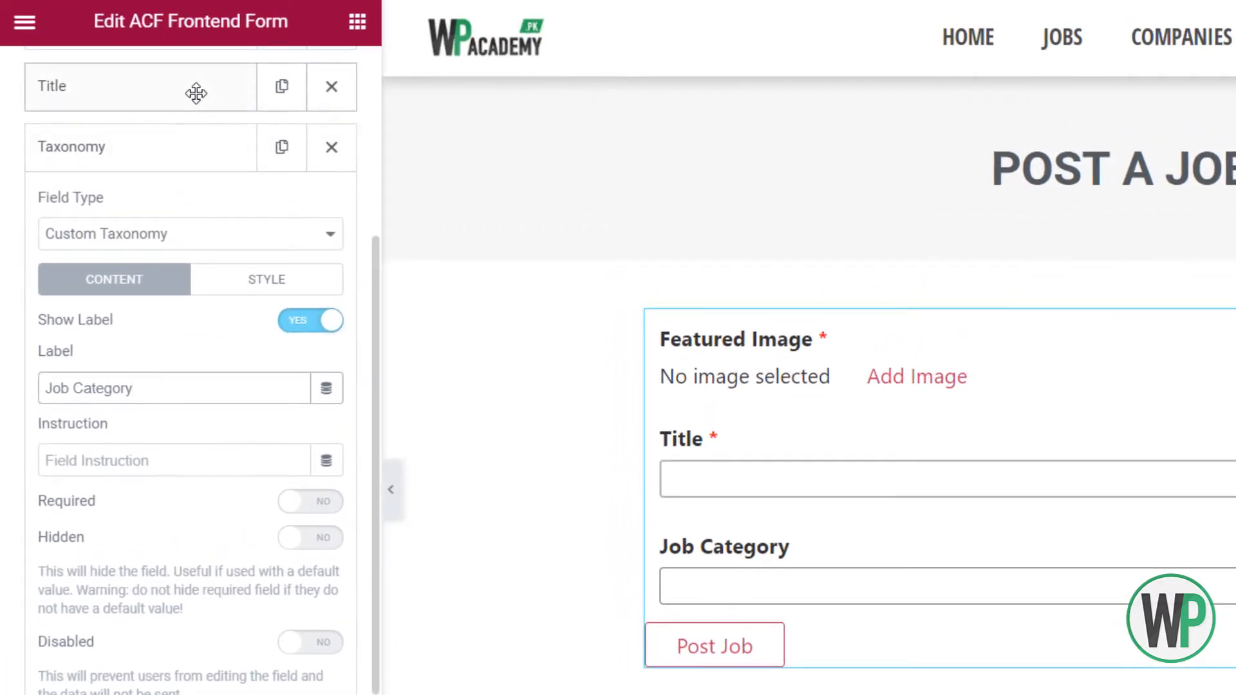
left_click(195, 94)
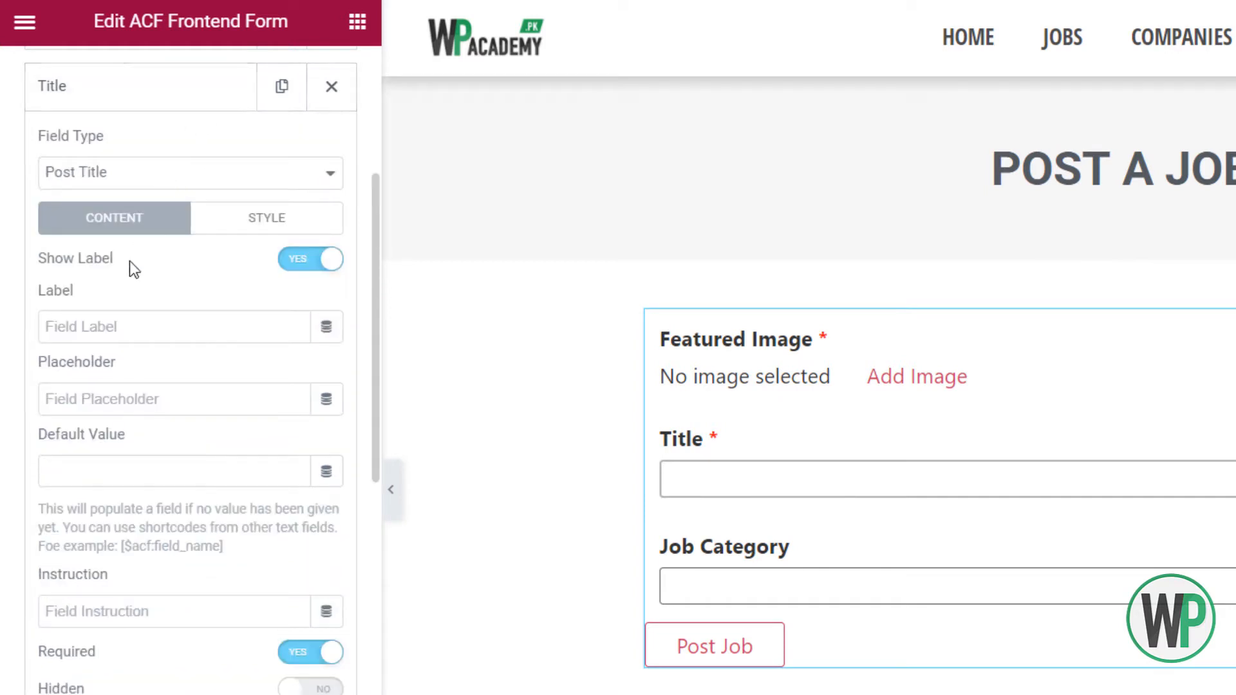
left_click(110, 328)
type("Job Title")
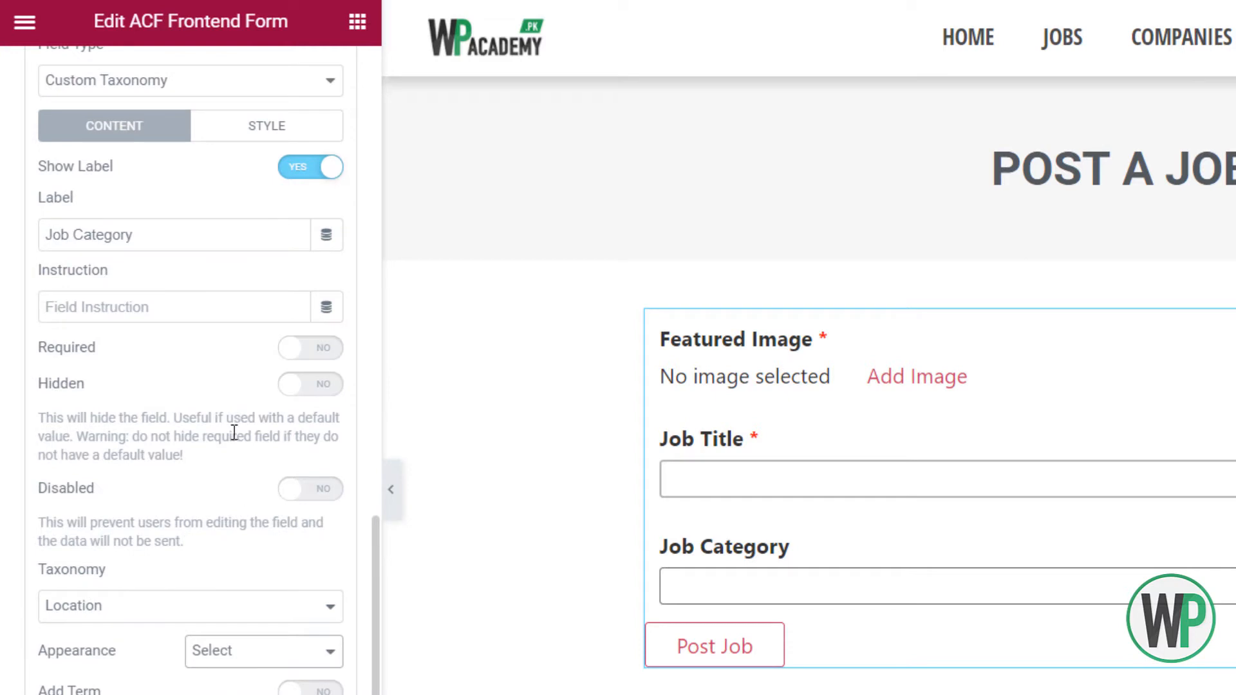
Make the Job Category field required, and test hiding its label before showing it again
left_click(301, 349)
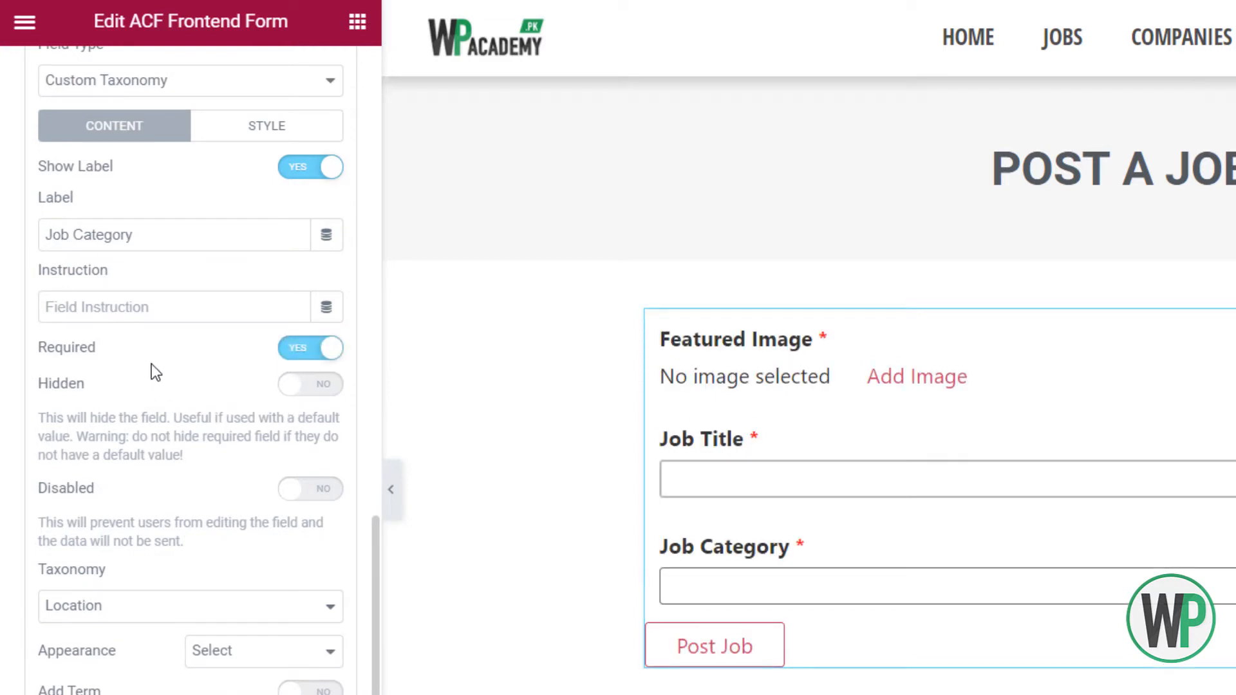
scroll(143, 358, "up", 2)
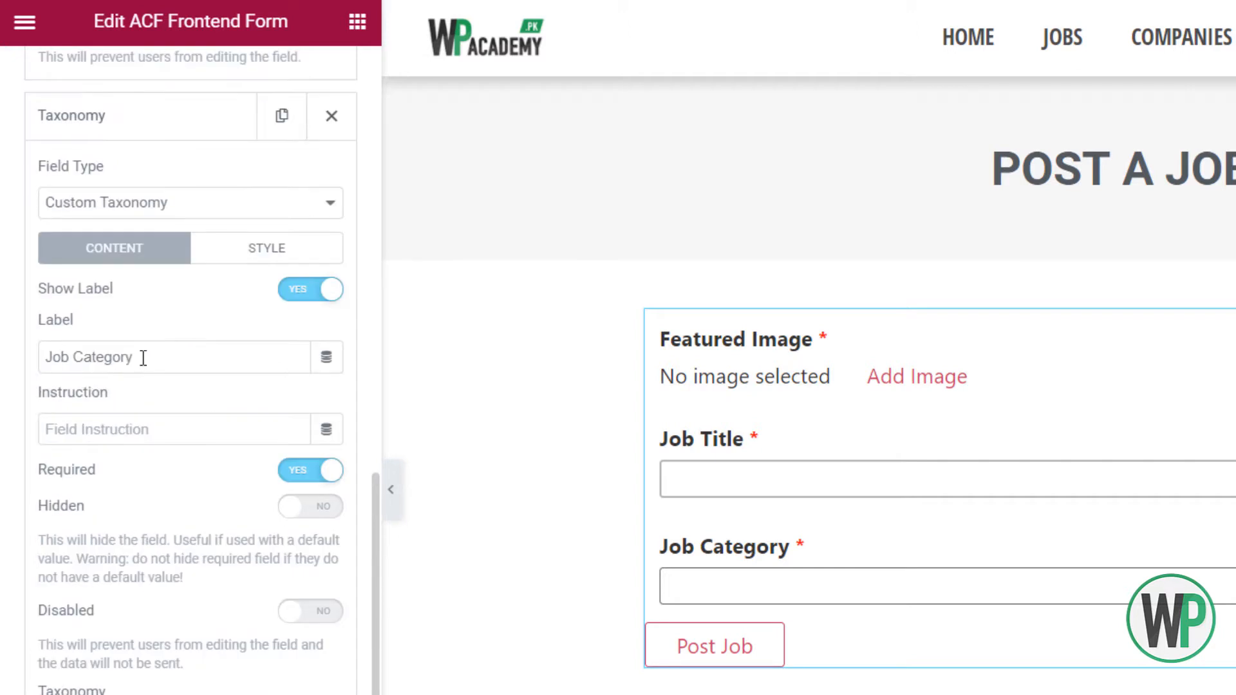
left_click(299, 297)
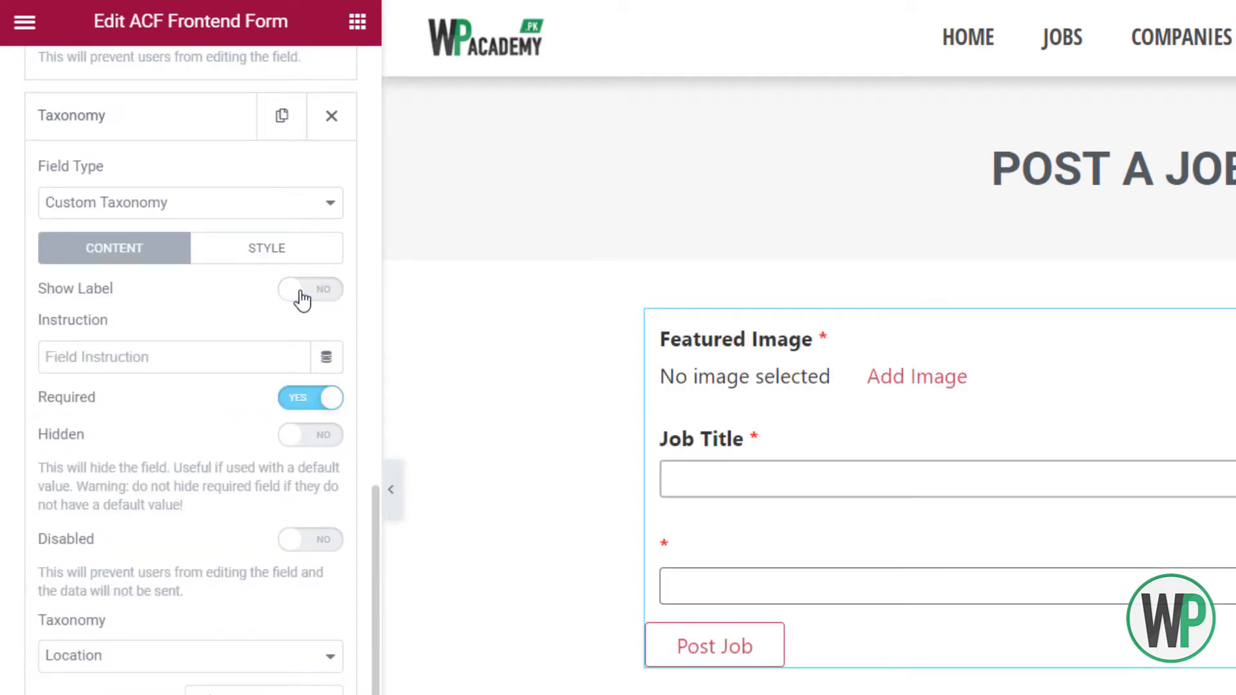
left_click(323, 302)
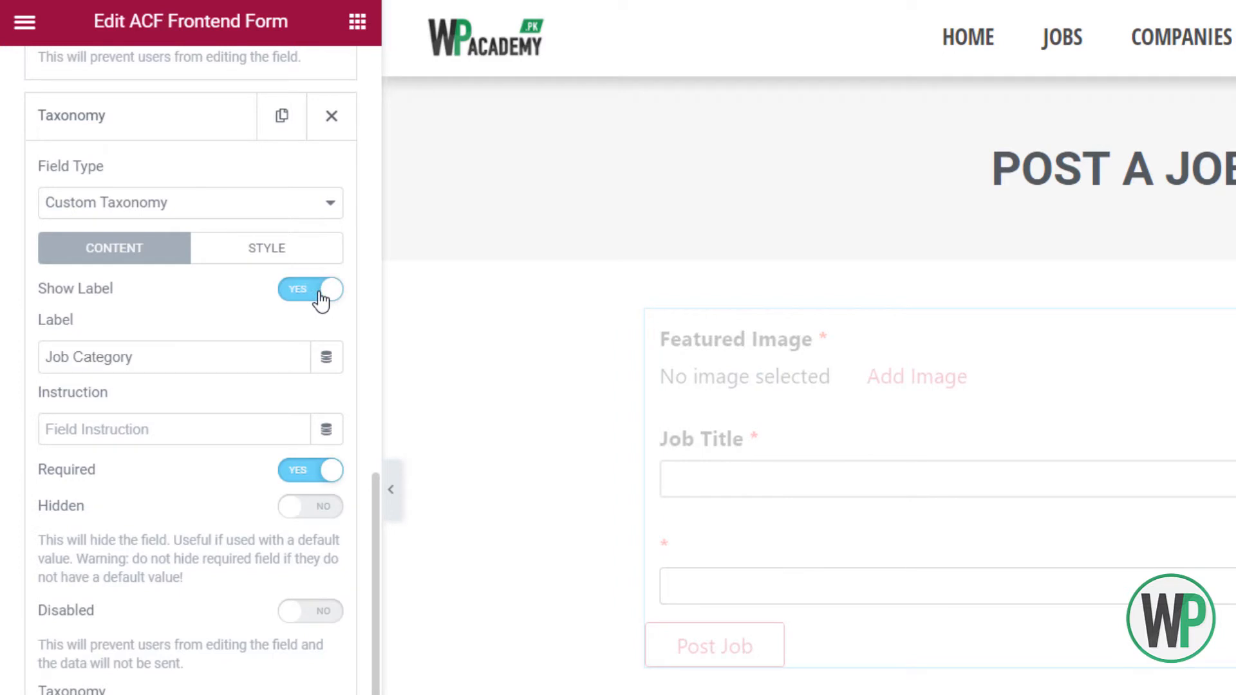
Give the Job Category field the instruction "Please select appropriate job category/industry"
left_click(177, 420)
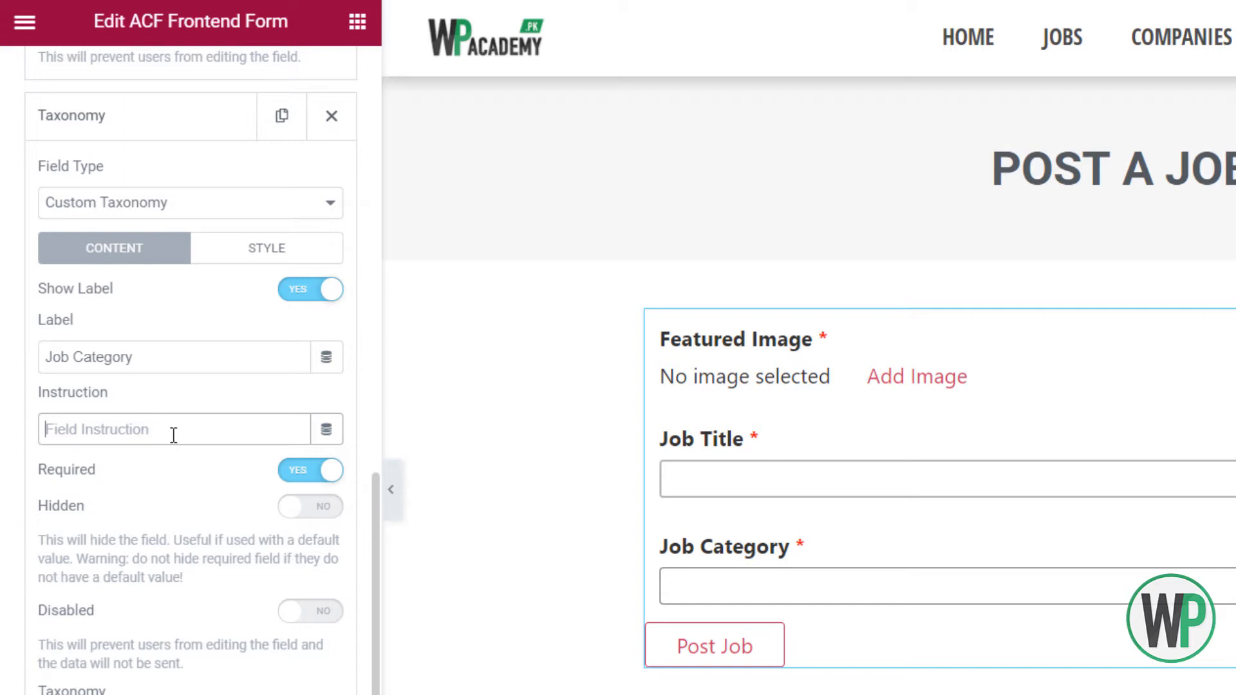
type("Plea")
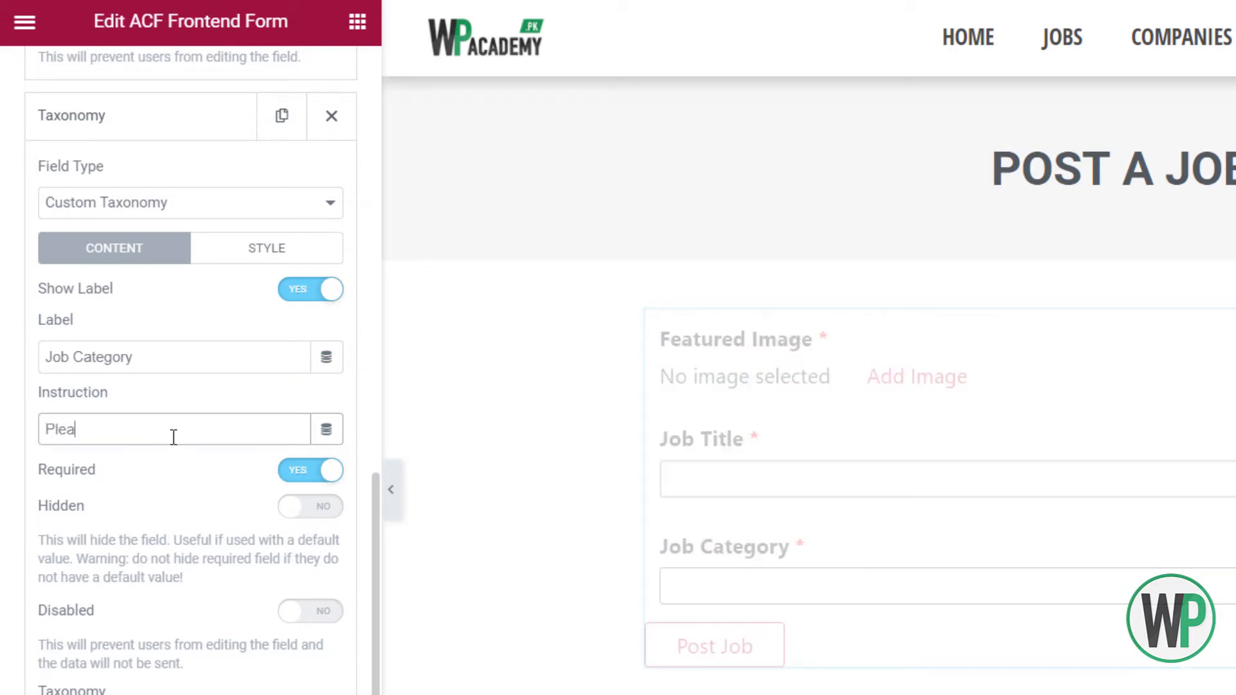
type("se select appropriate job category/industry")
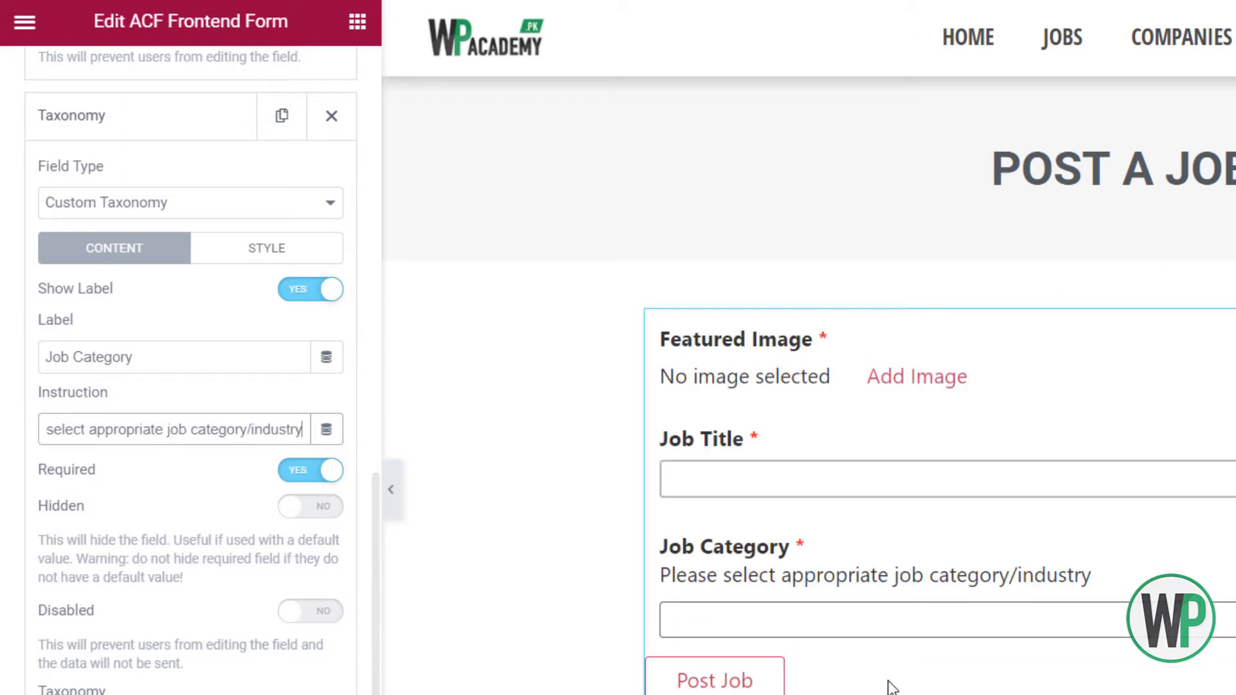
scroll(877, 569, "down", 1)
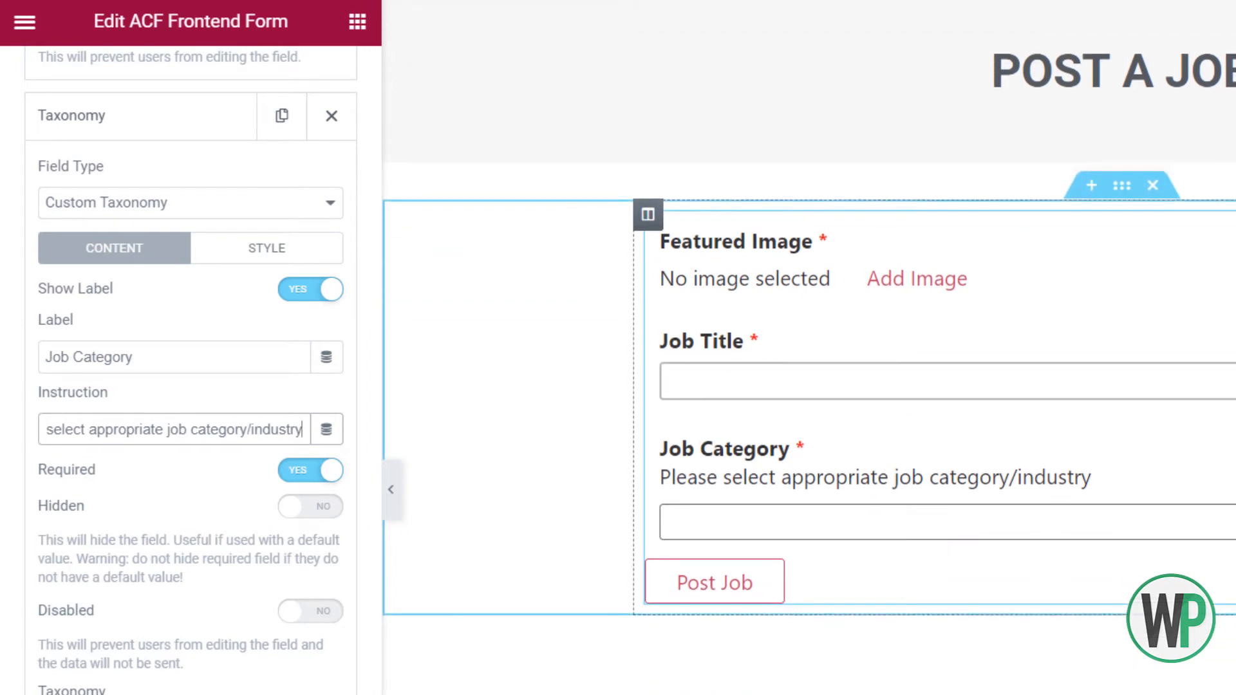
Check the form widget's style options and return to its content settings
scroll(146, 113, "up", 12)
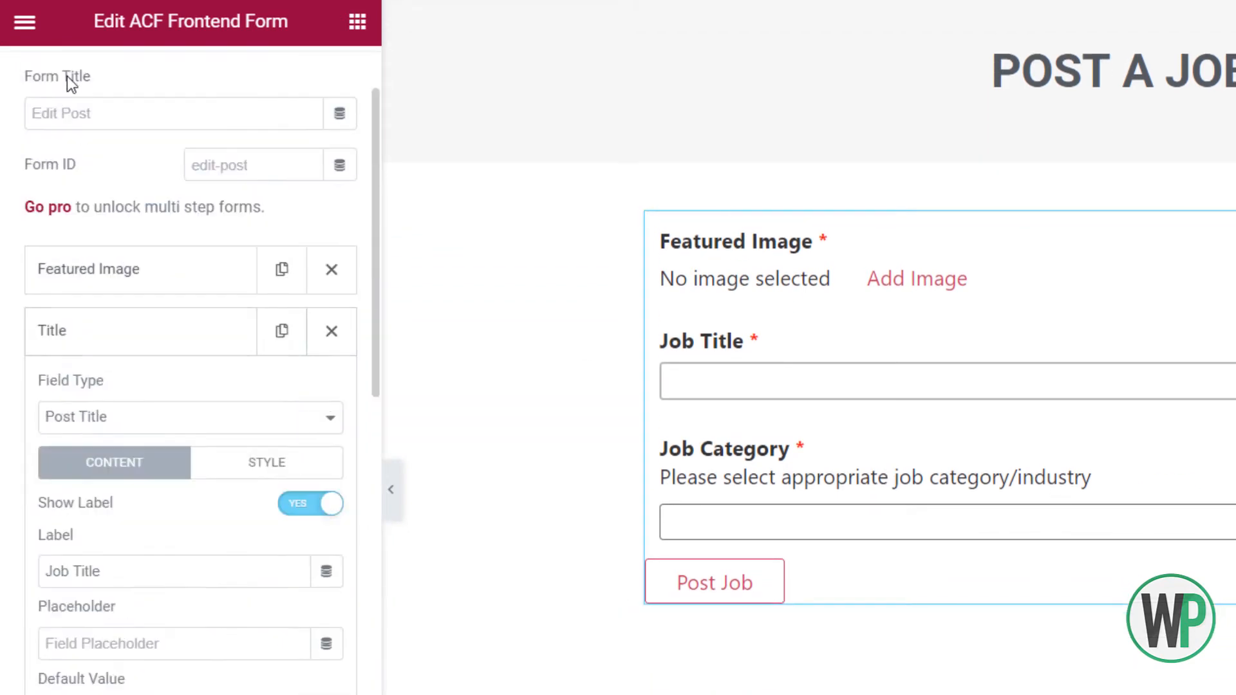
scroll(67, 76, "up", 2)
left_click(64, 87)
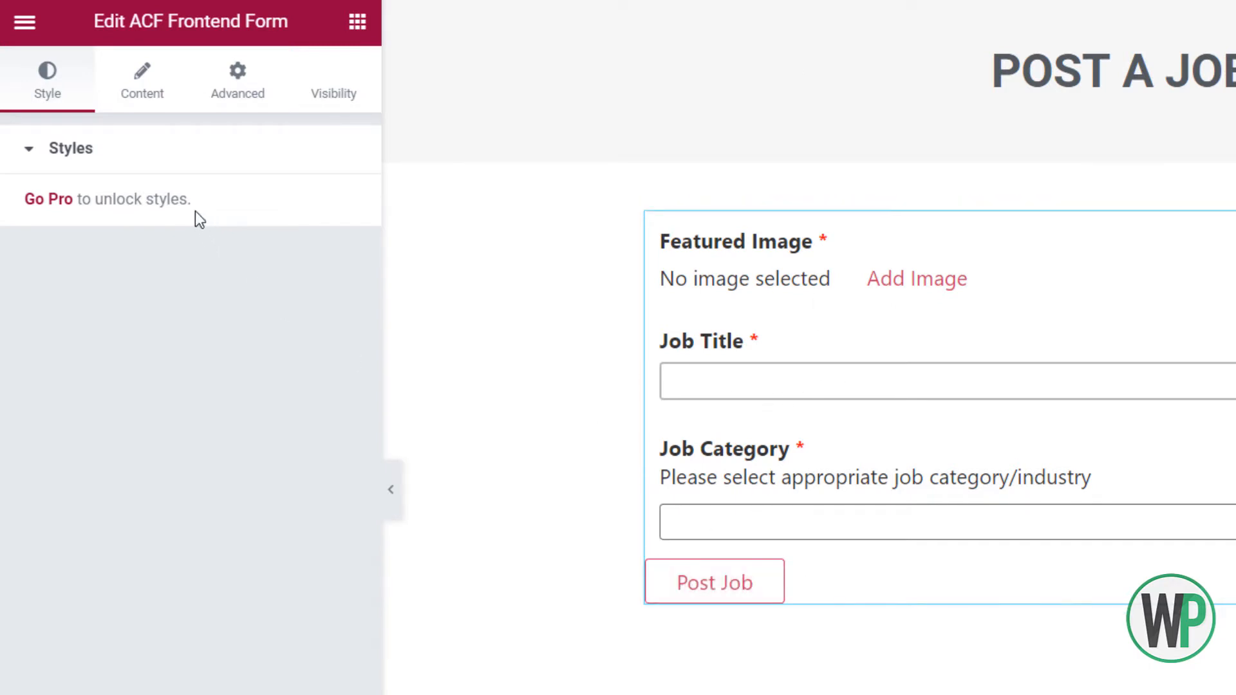
left_click(143, 83)
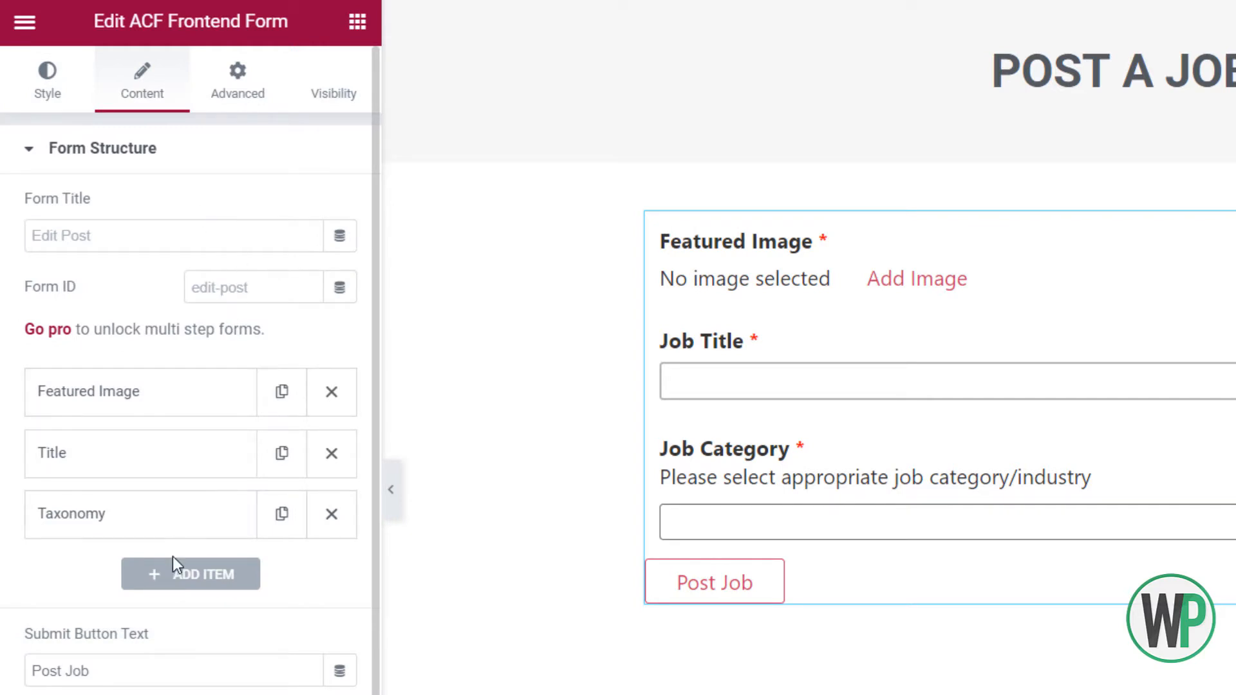
Review the Job Category field's settings and the content of an existing job, then collapse the form fields
left_click(180, 532)
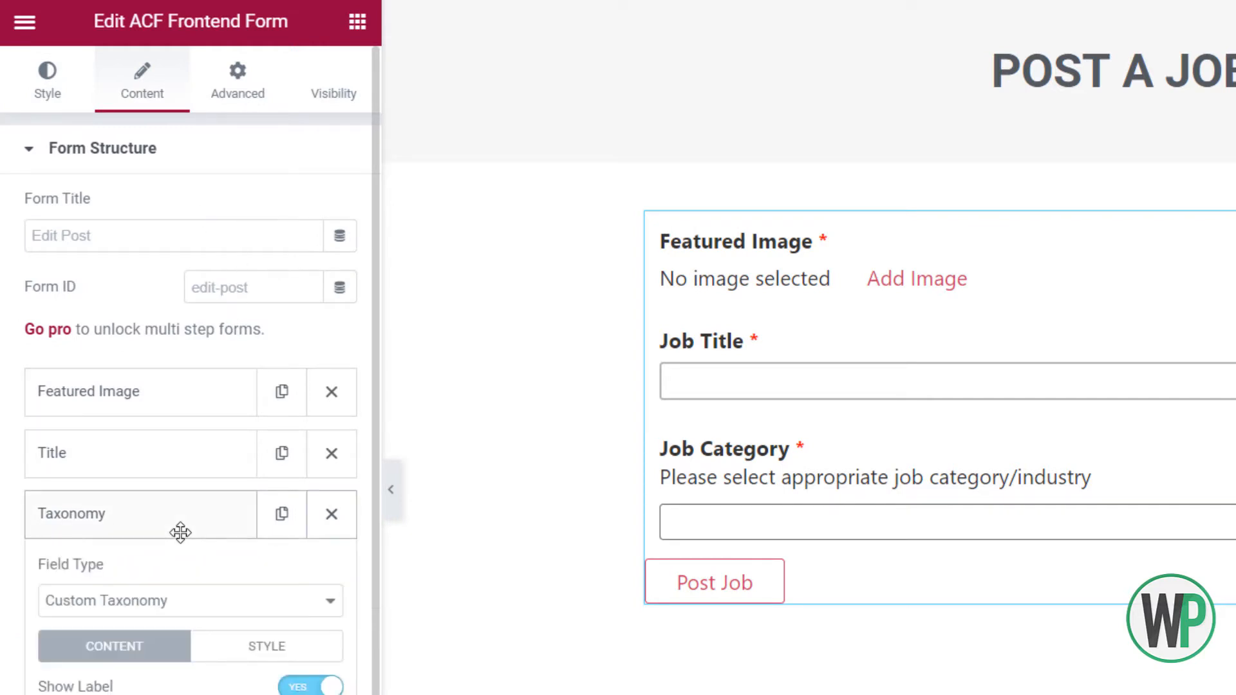
scroll(180, 531, "down", 5)
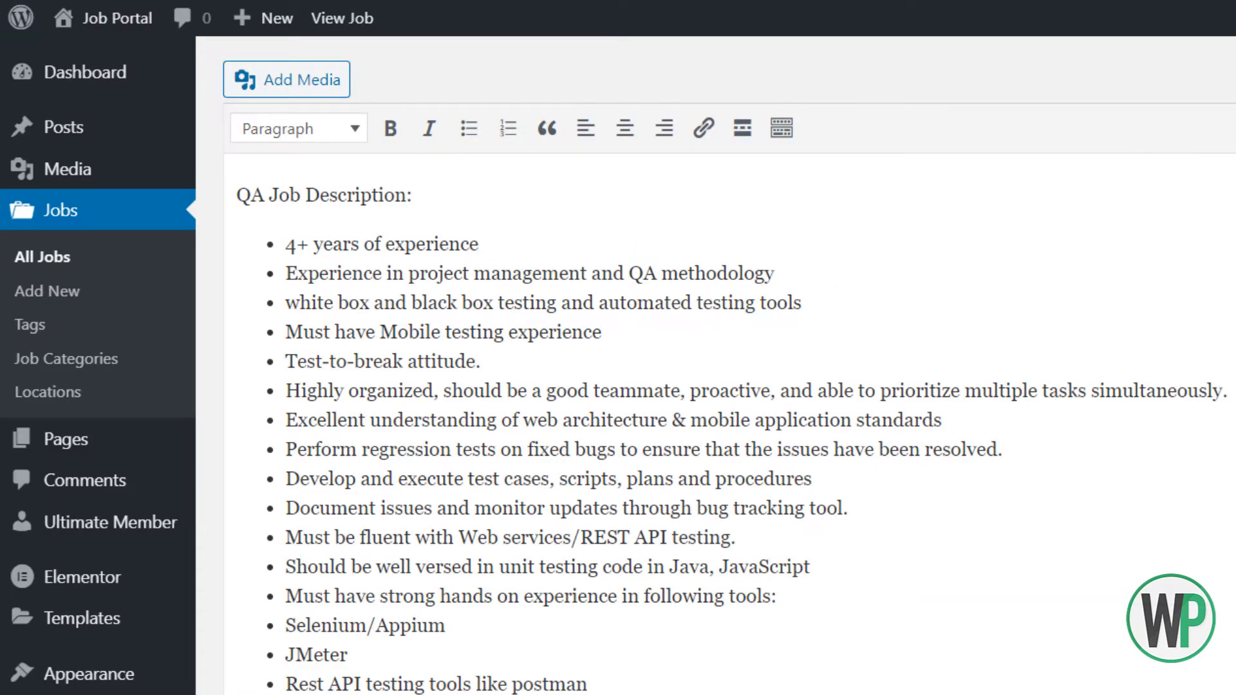
scroll(727, 361, "down", 8)
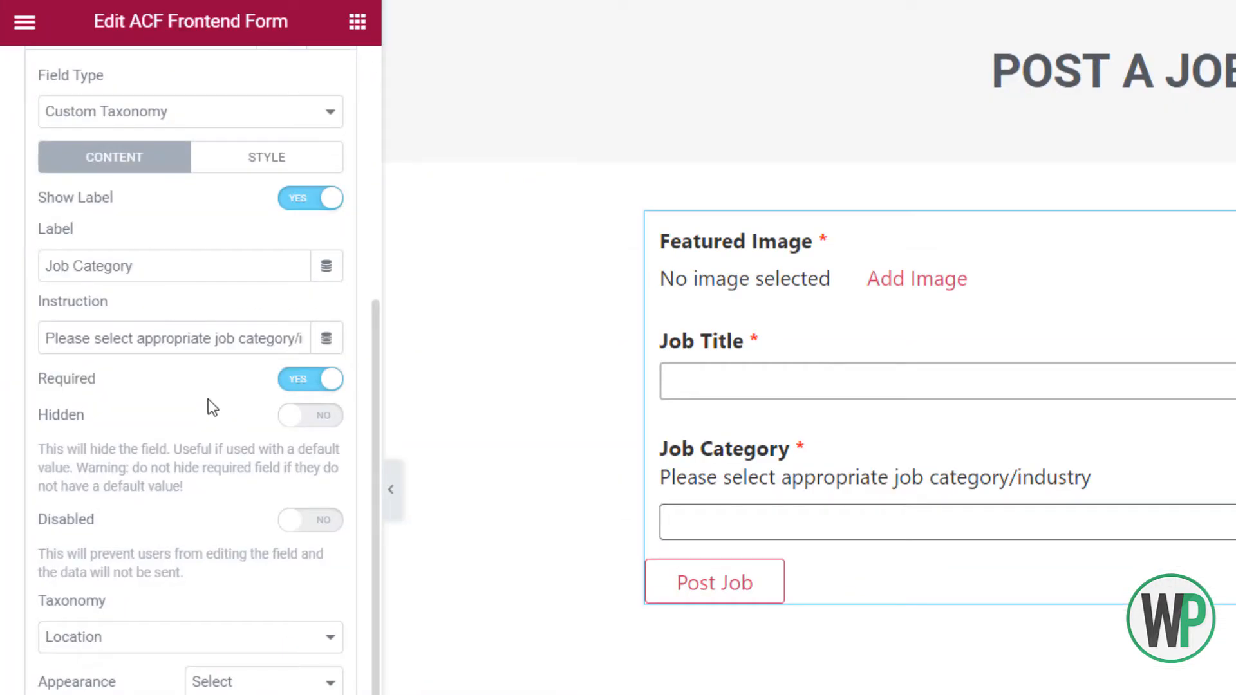
scroll(193, 361, "up", 4)
double_click(172, 268)
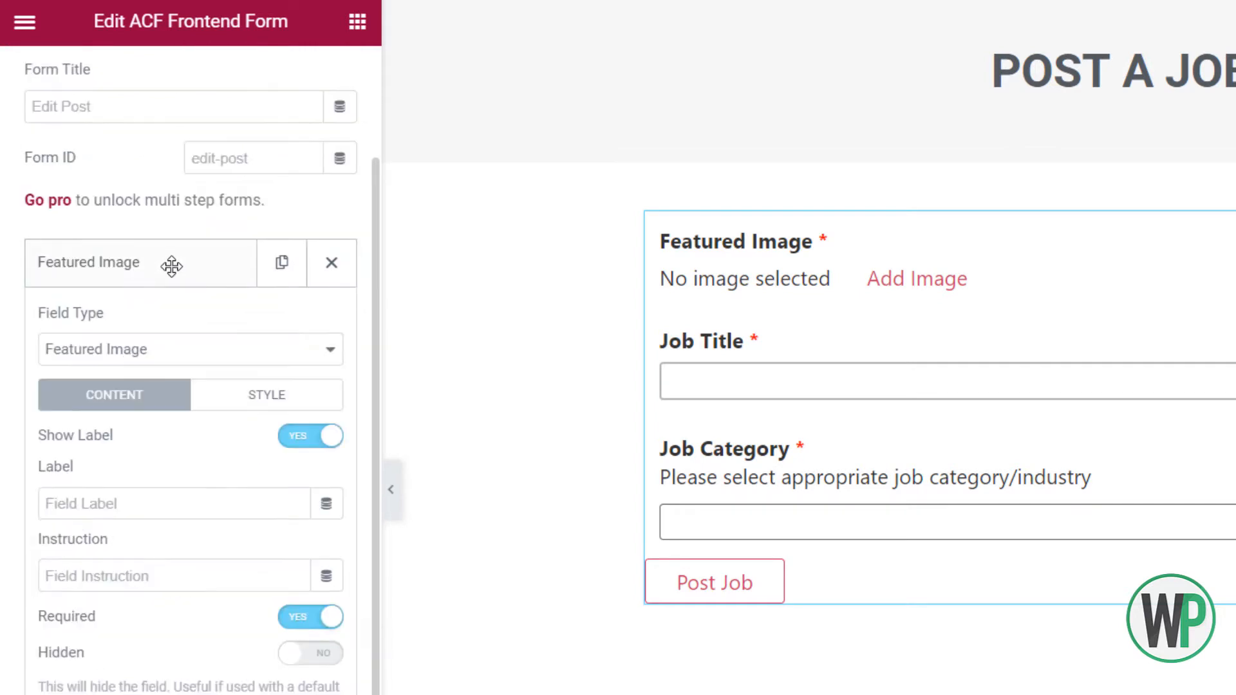
left_click(181, 279)
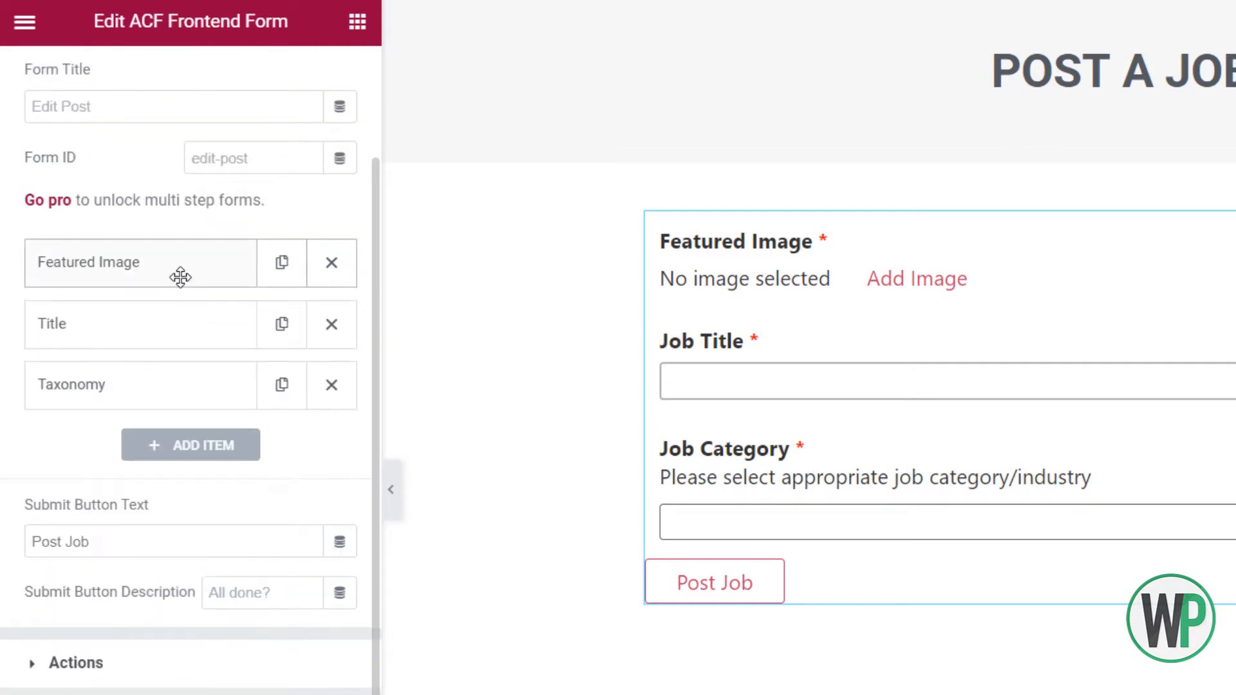
Duplicate the Taxonomy field and keep Location as the copy's taxonomy
left_click(277, 386)
left_click(236, 444)
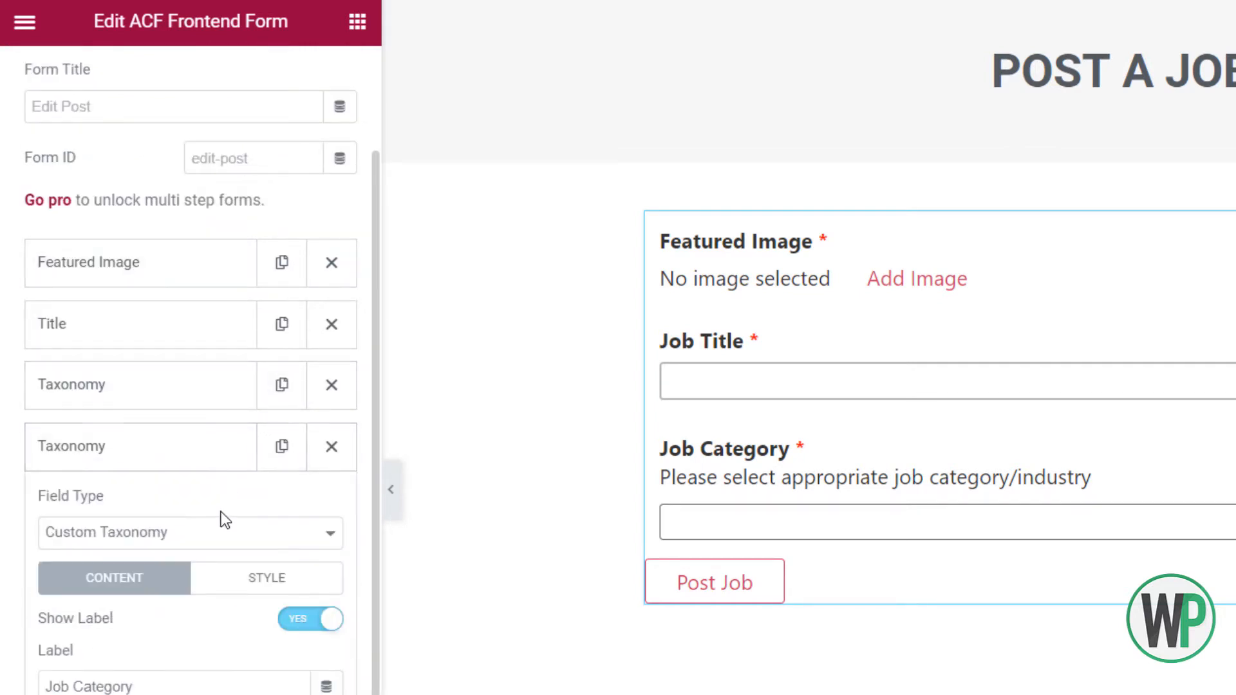
scroll(263, 587, "down", 8)
left_click(259, 583)
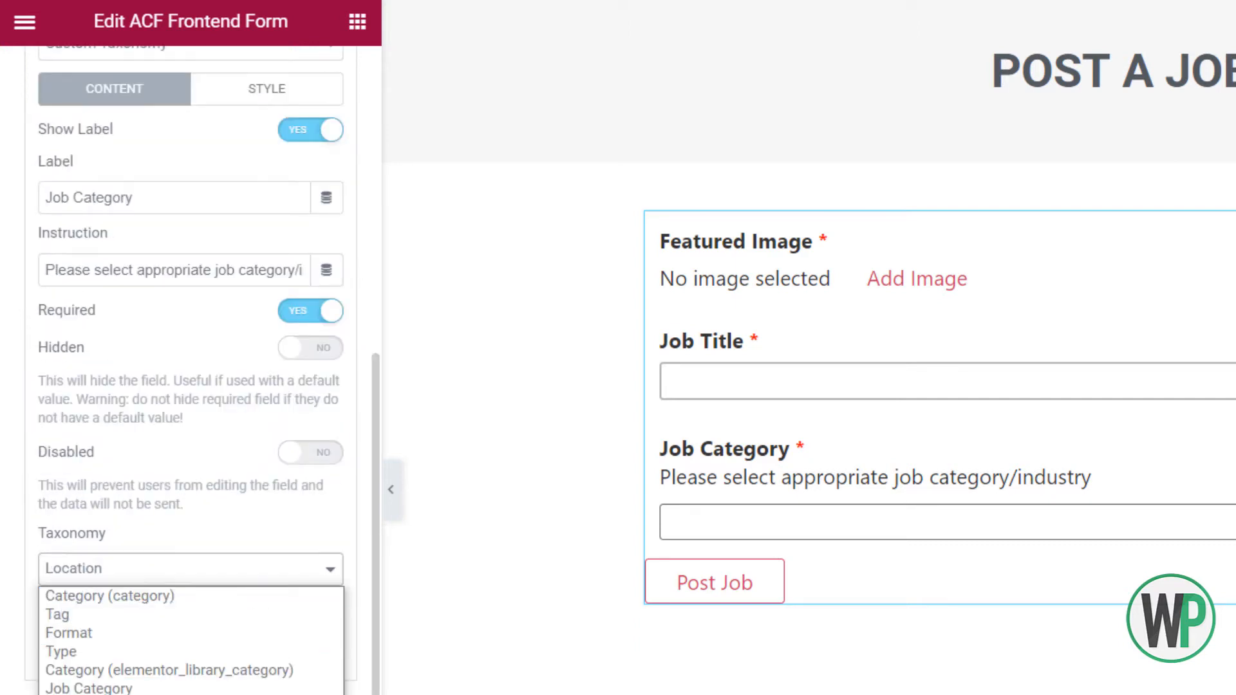
left_click(69, 693)
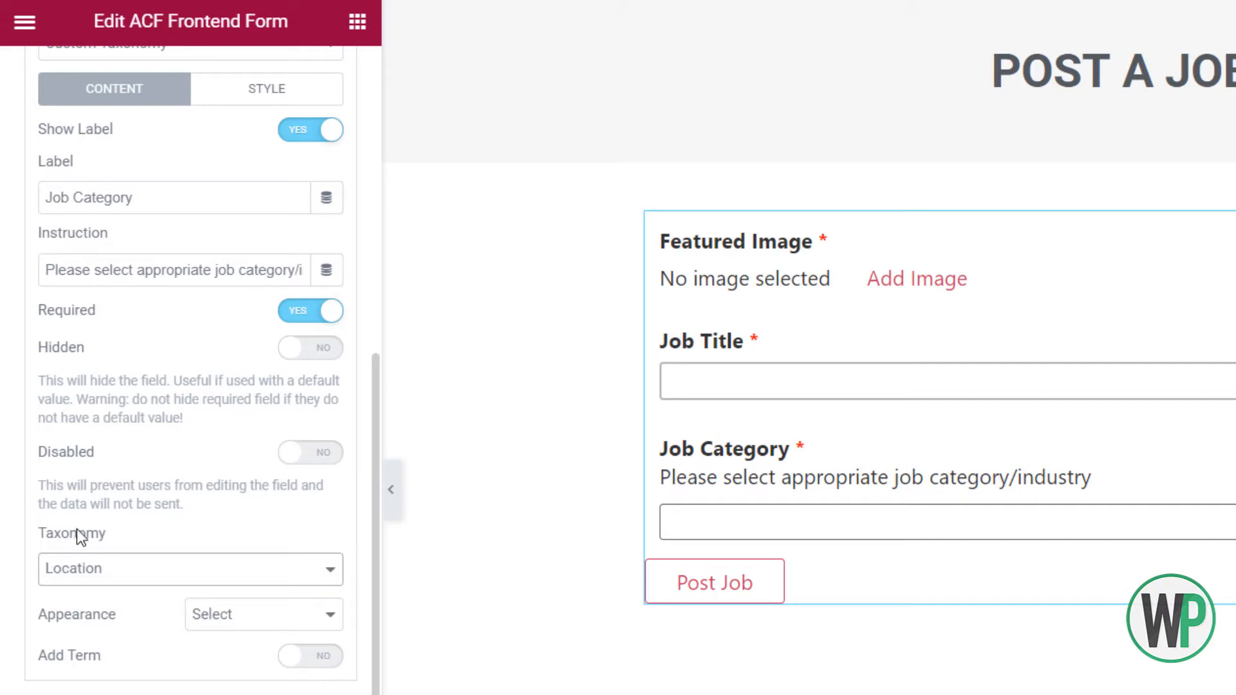
Set the original Taxonomy field's taxonomy to Job Category
scroll(58, 360, "up", 3)
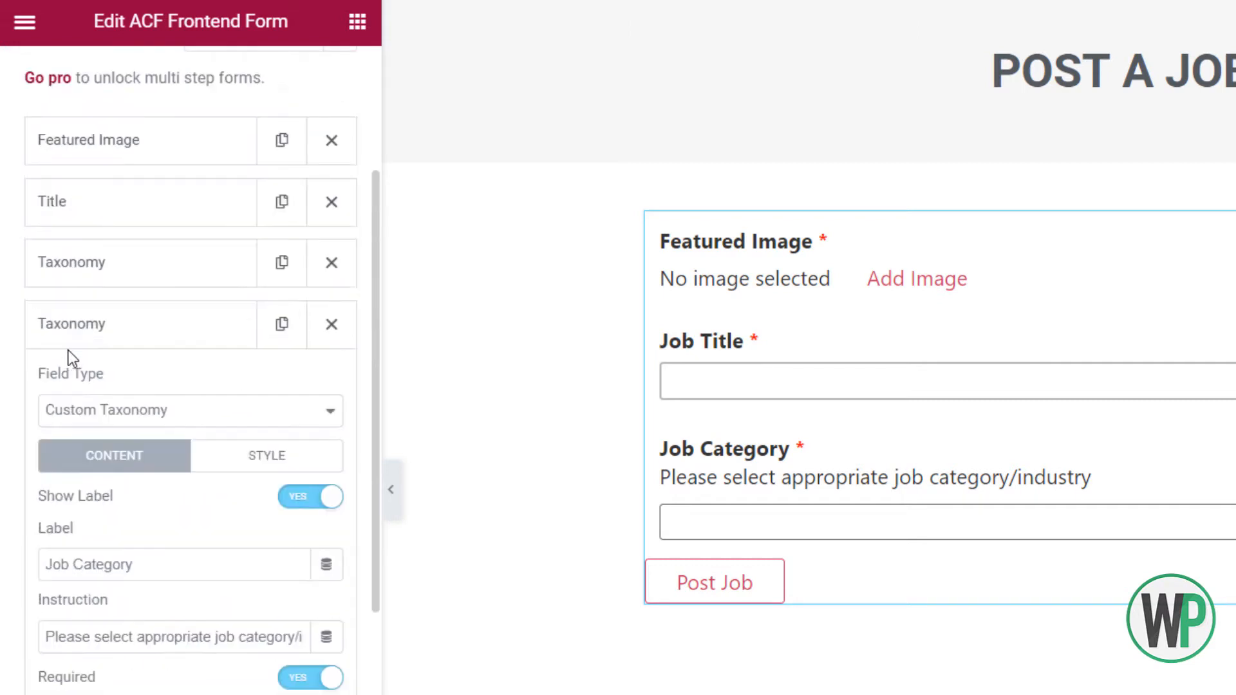
left_click(116, 262)
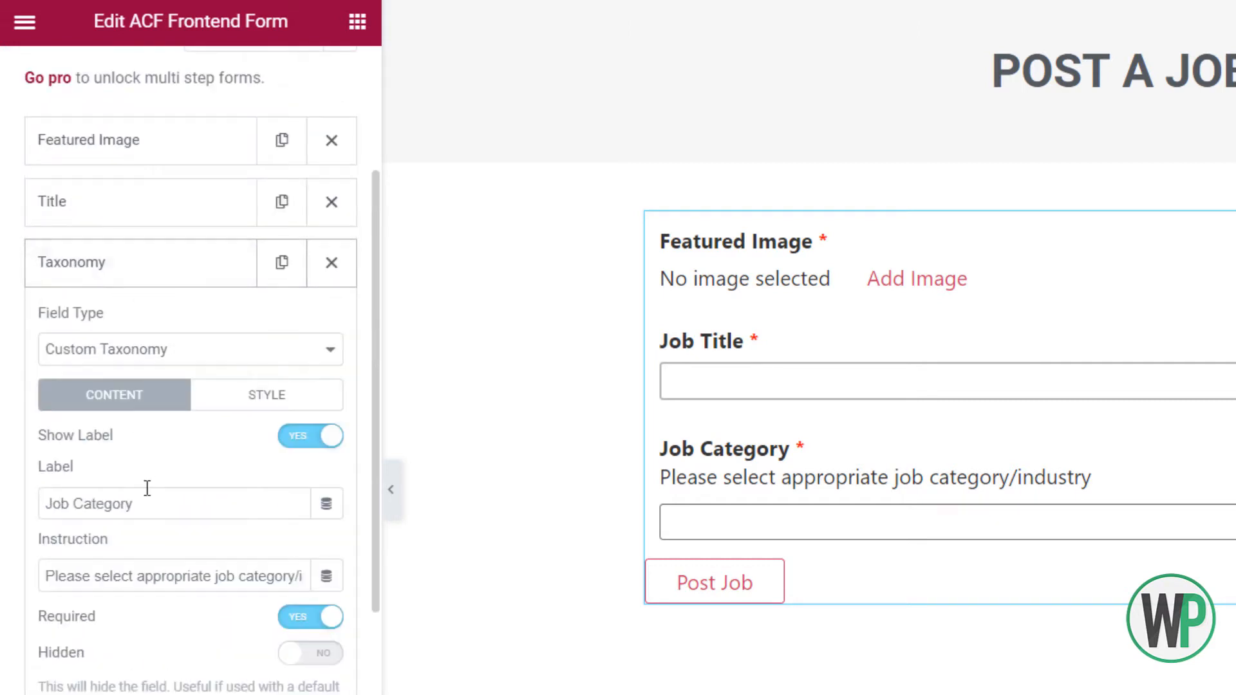
scroll(146, 488, "down", 8)
left_click(222, 399)
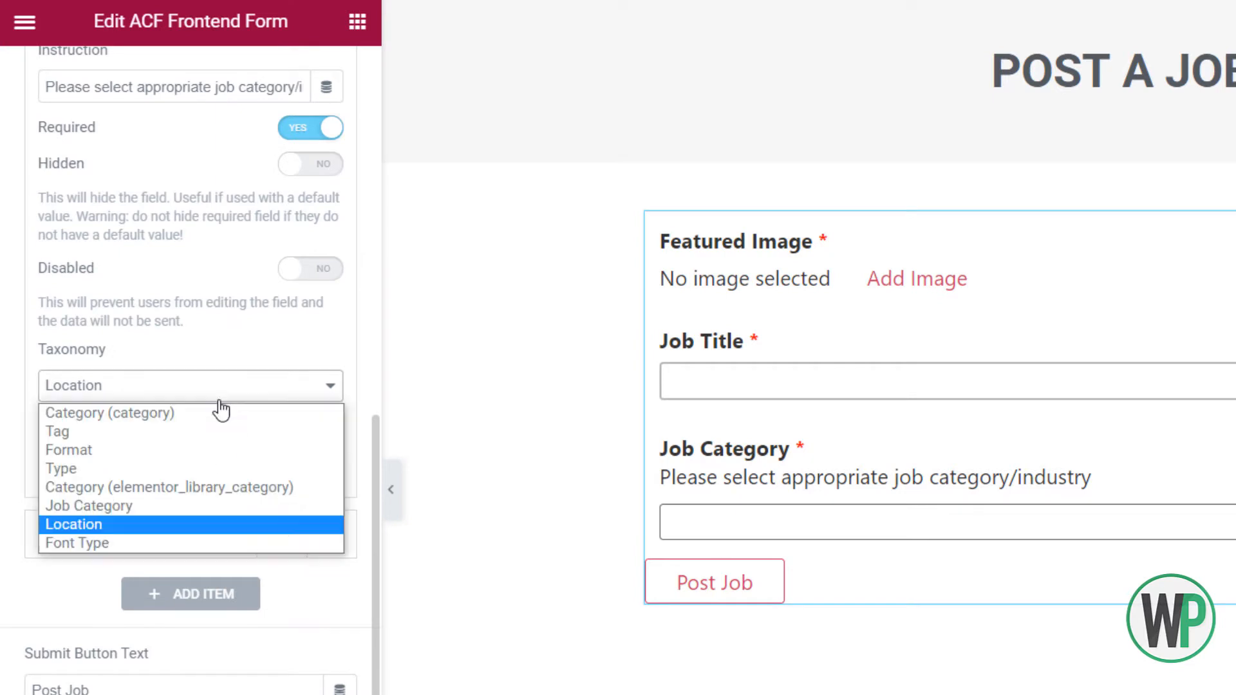
left_click(236, 504)
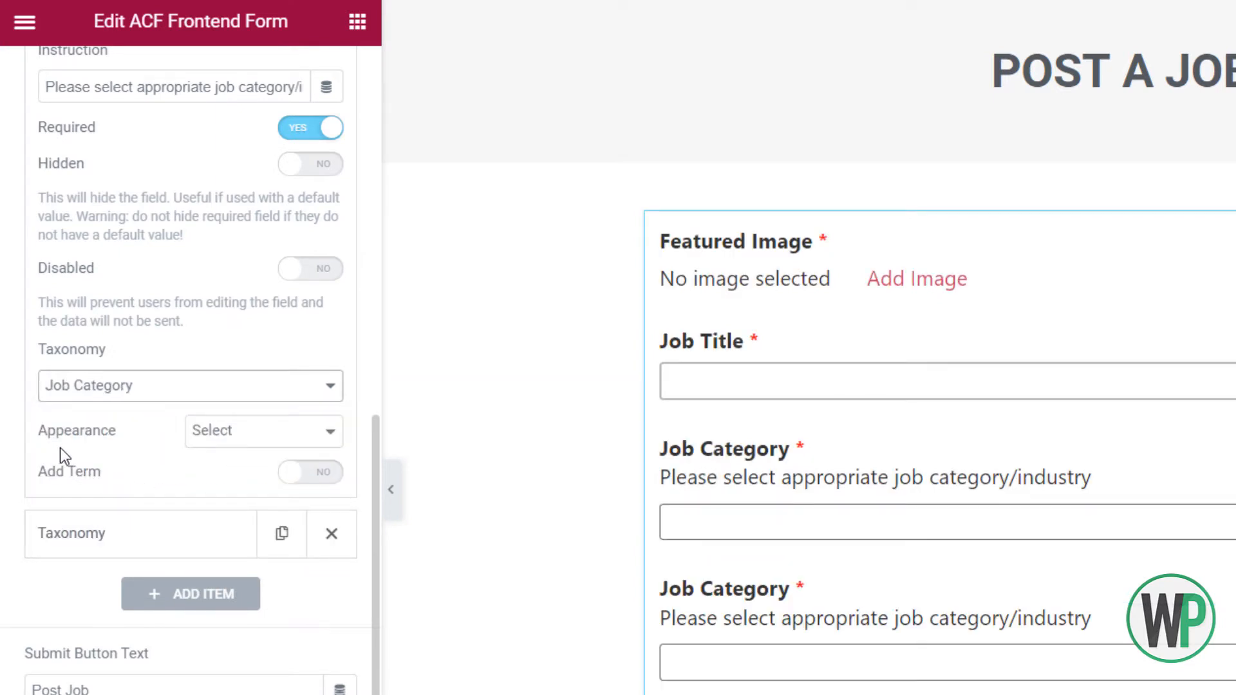
Label the duplicated Taxonomy field Location
left_click(127, 536)
scroll(129, 349, "up", 8)
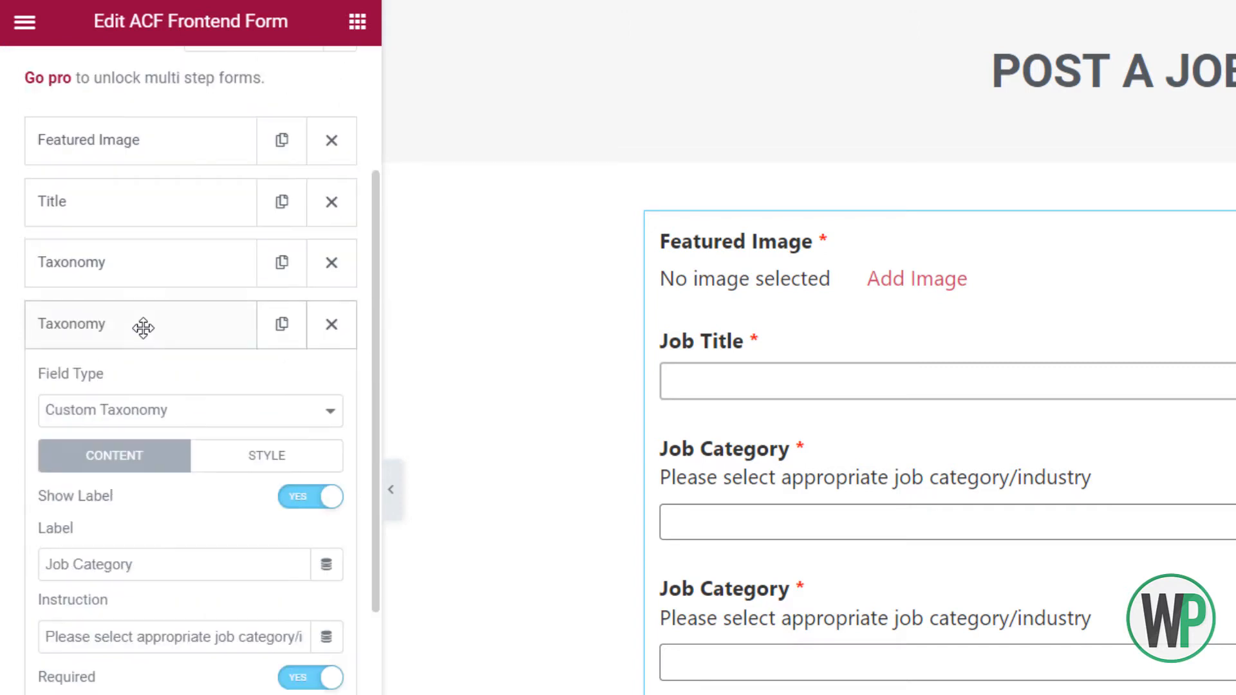
left_click_drag(155, 563, 24, 561)
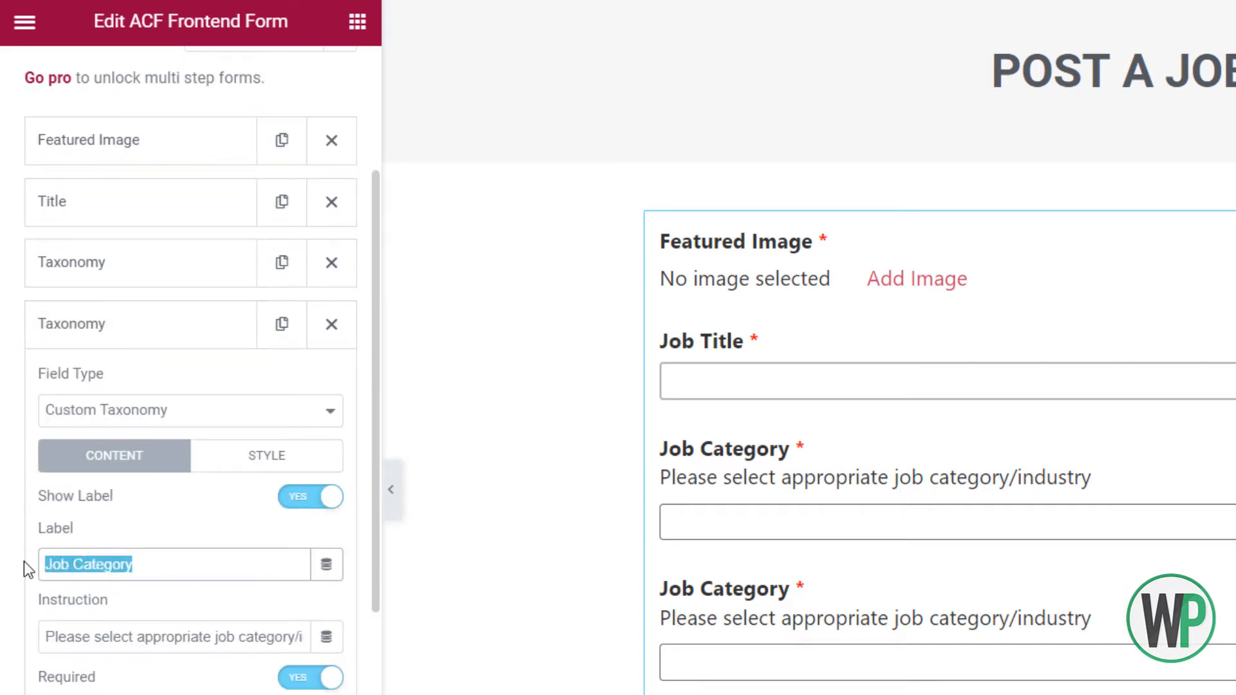
type("o")
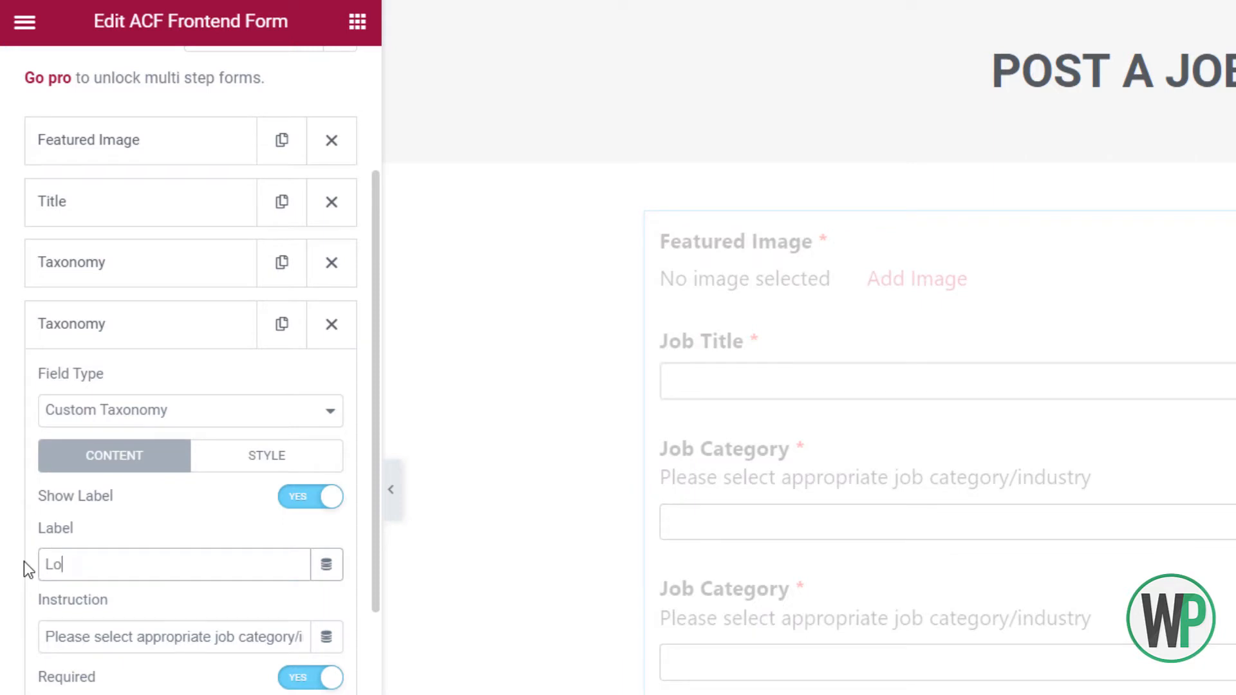
type("cation")
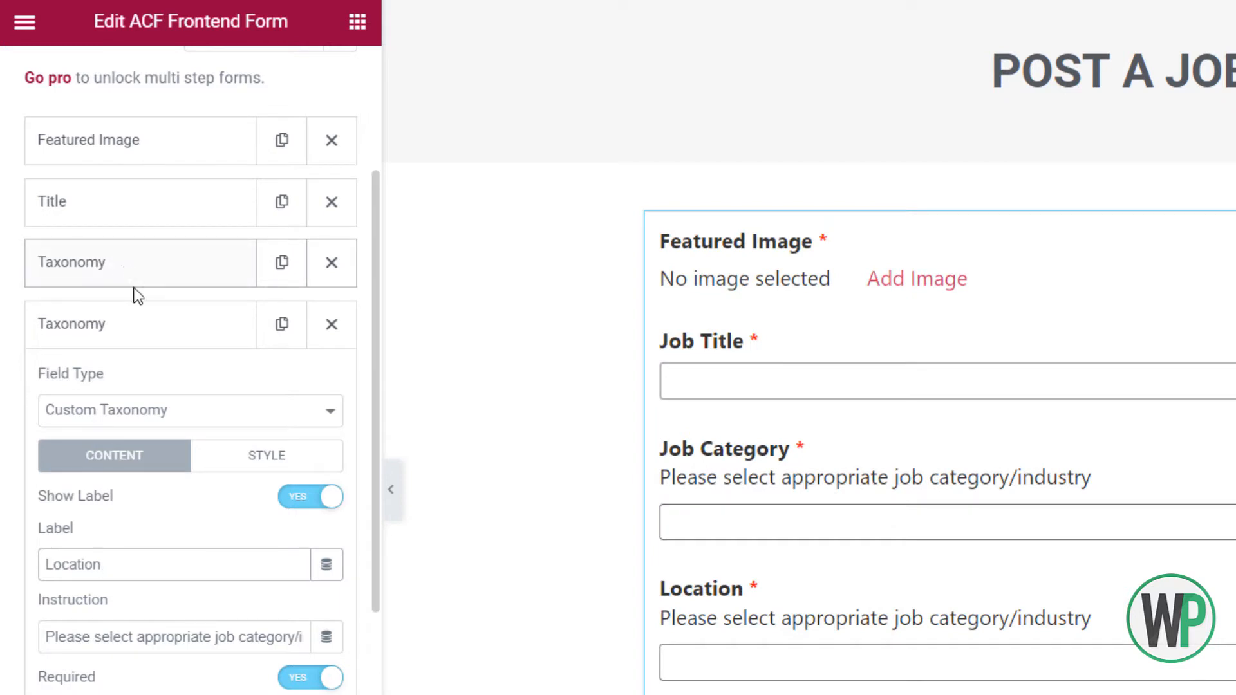
Shorten the first Taxonomy field's label to Category
left_click(152, 262)
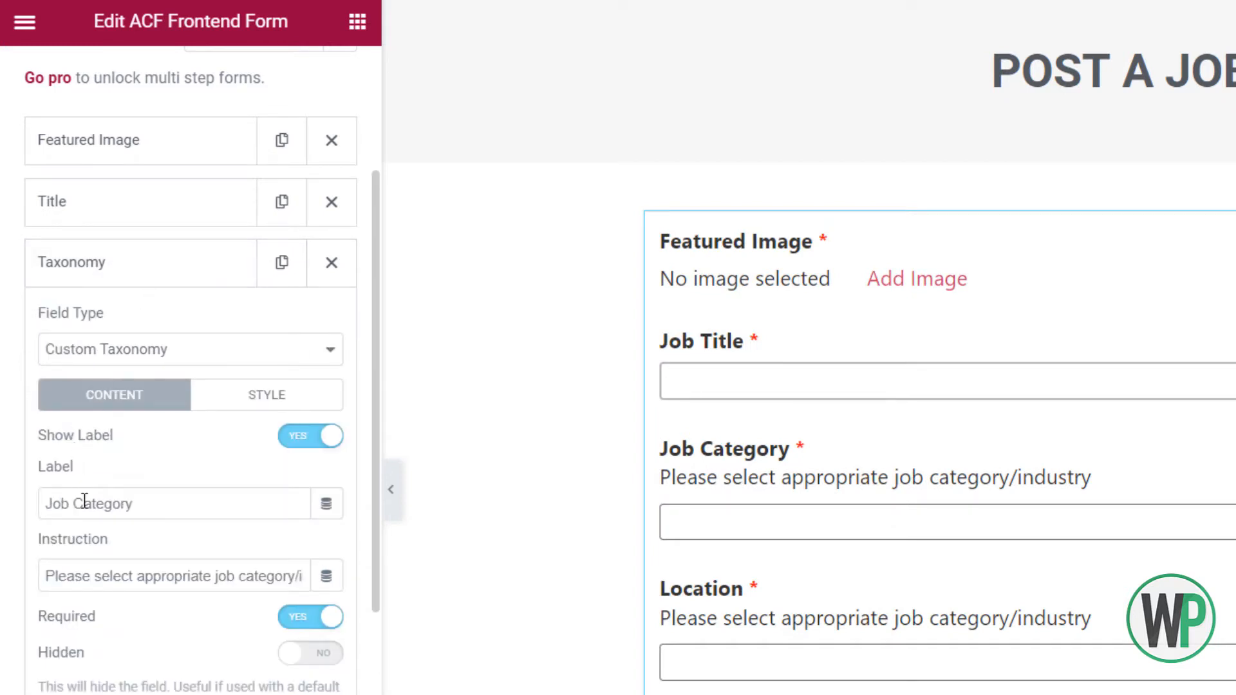
left_click_drag(42, 503, 73, 503)
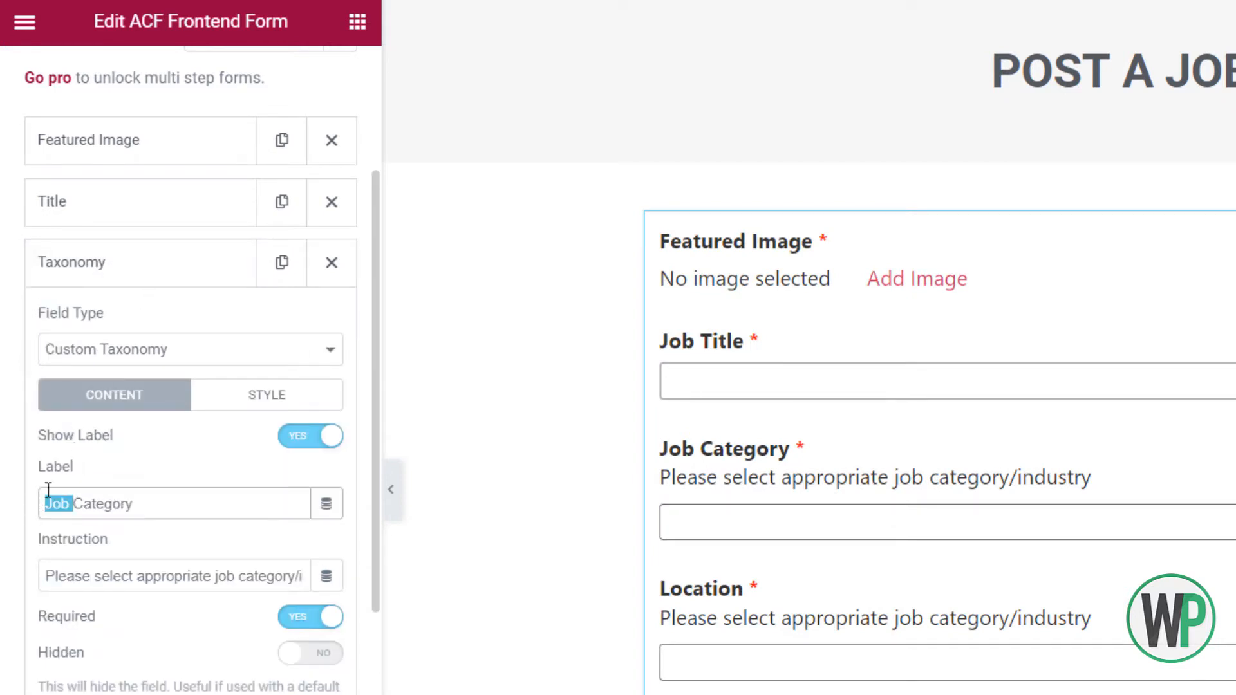
key("BackSpace")
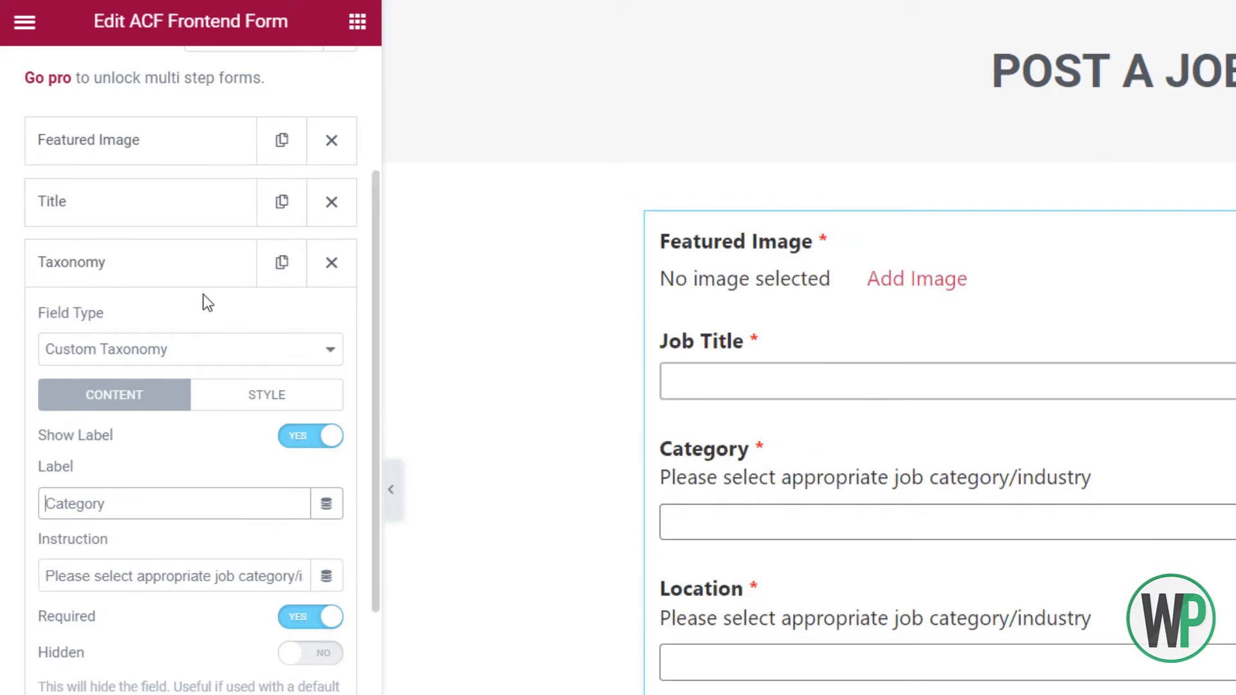
Check the Category field's selected taxonomy and the Location field's label and settings
scroll(202, 303, "down", 10)
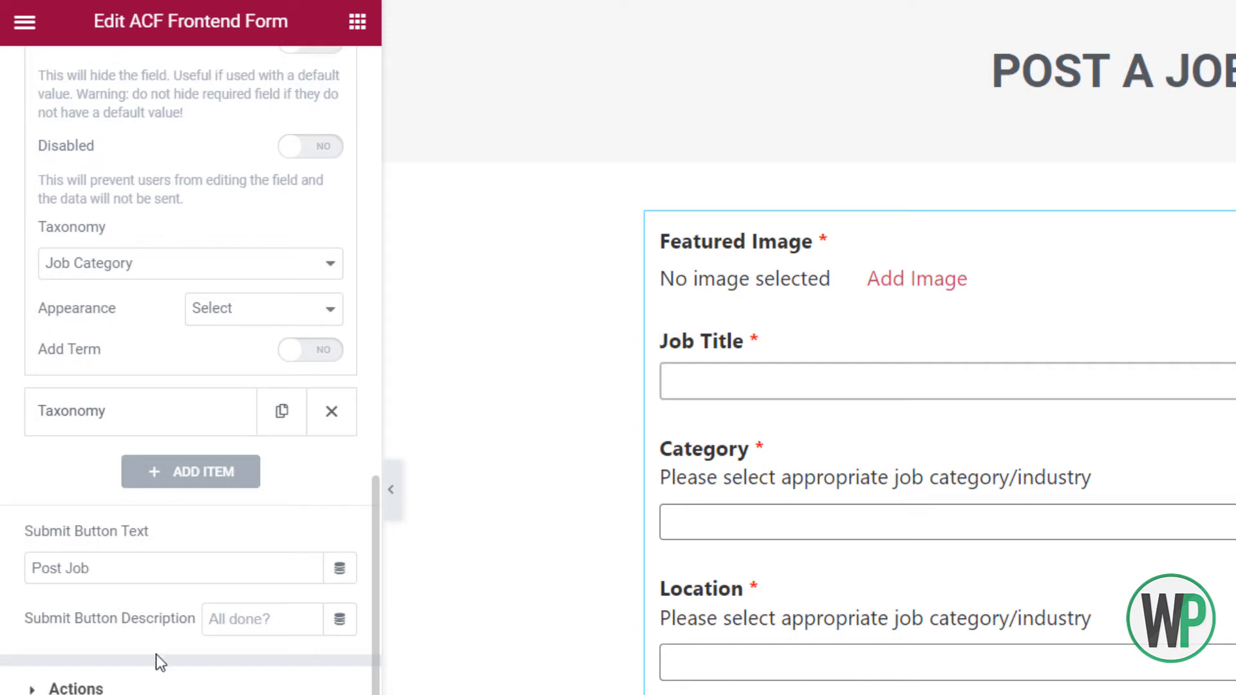
left_click(162, 421)
scroll(213, 544, "down", 2)
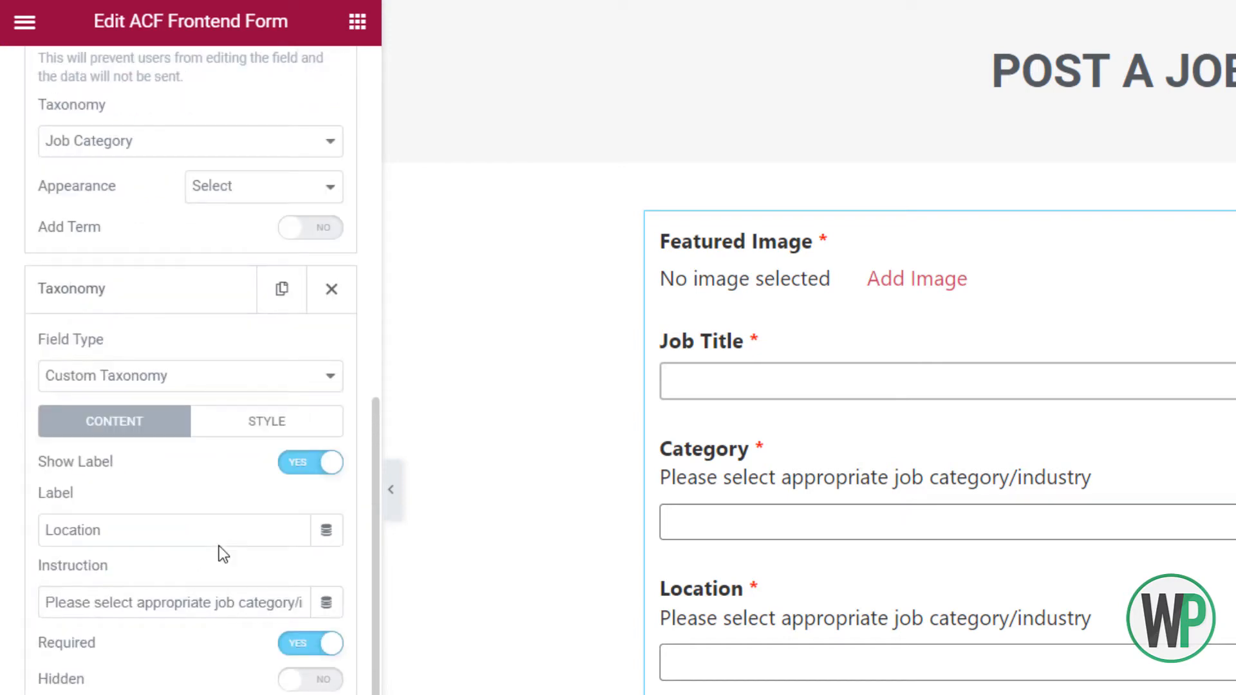
scroll(223, 553, "down", 2)
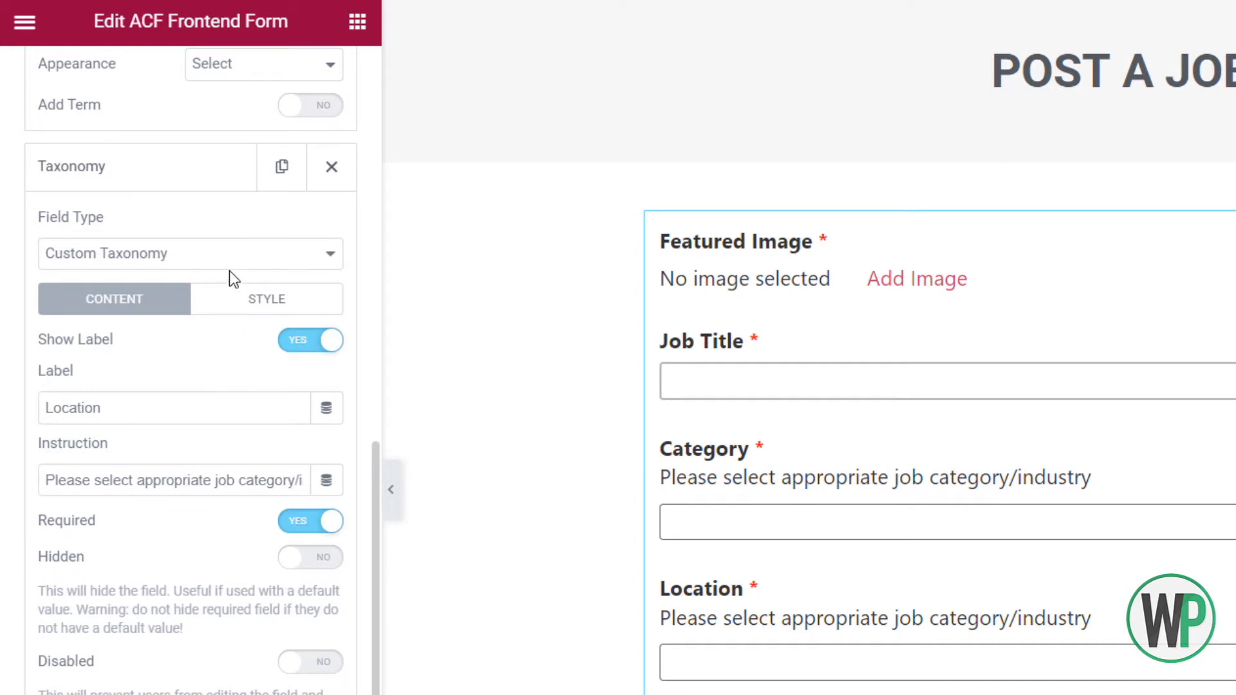
scroll(226, 405, "down", 4)
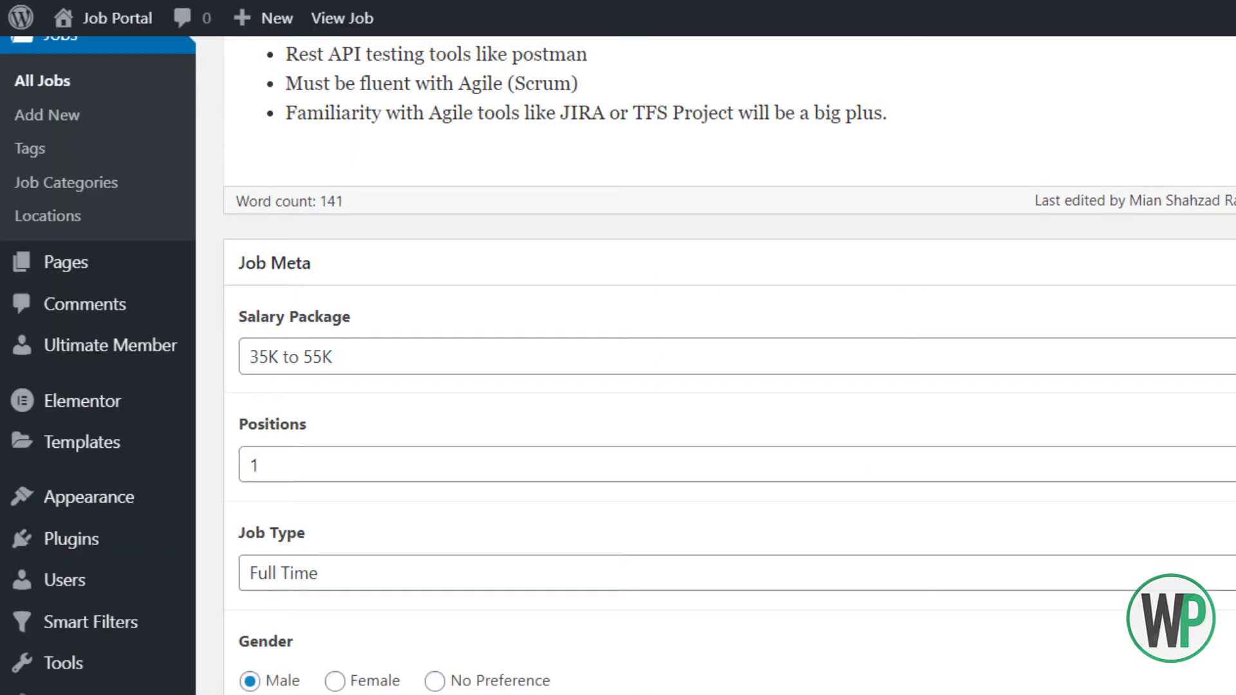
Examine the Job Meta fields of the existing job to see which custom fields the form needs
scroll(728, 366, "up", 7)
scroll(729, 365, "down", 9)
scroll(728, 365, "up", 1)
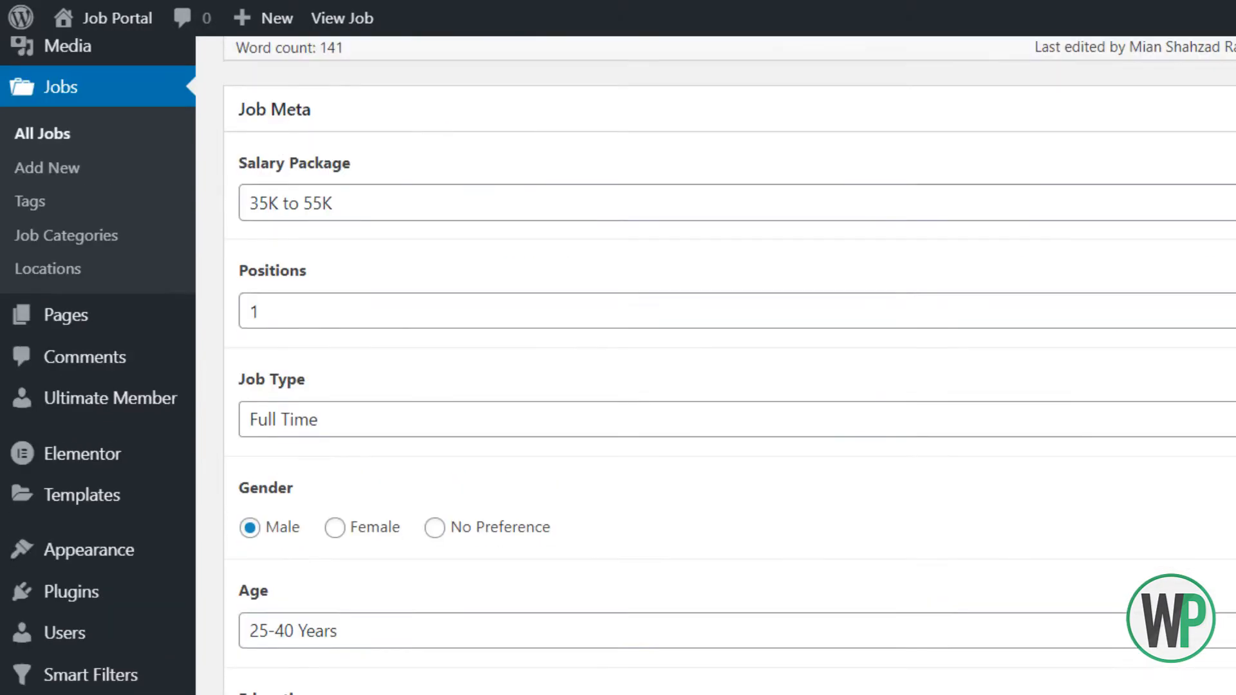
scroll(1112, 607, "up", 4)
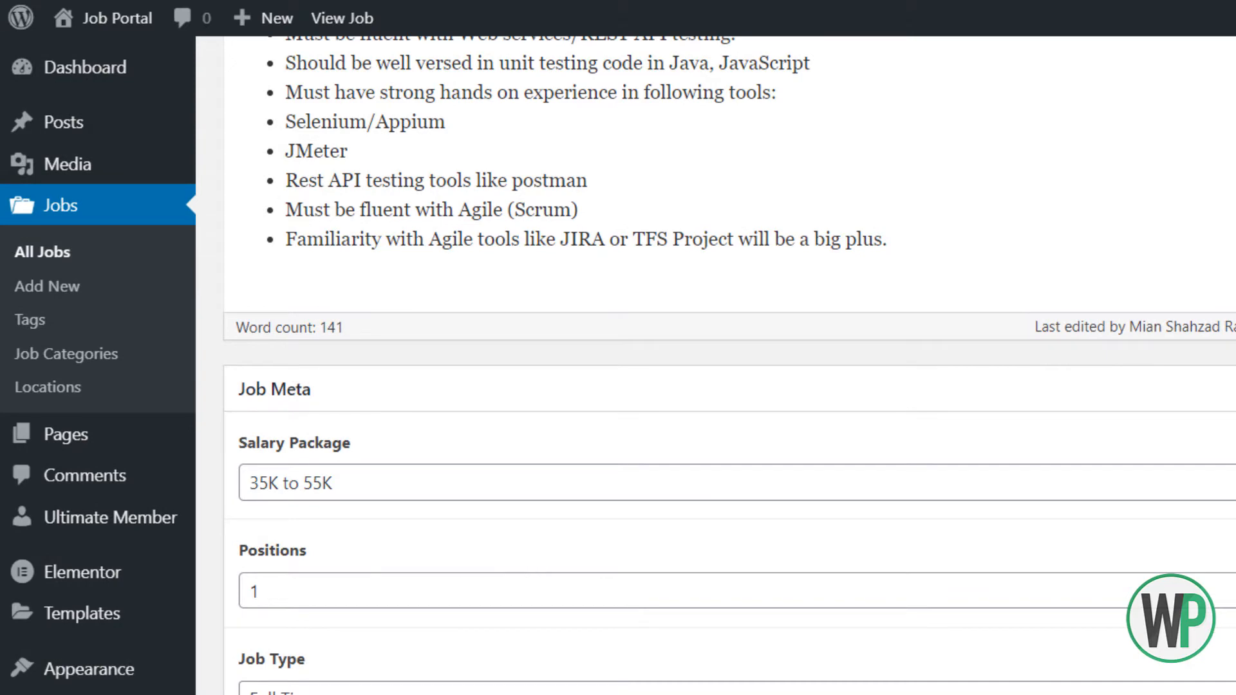
scroll(728, 365, "down", 6)
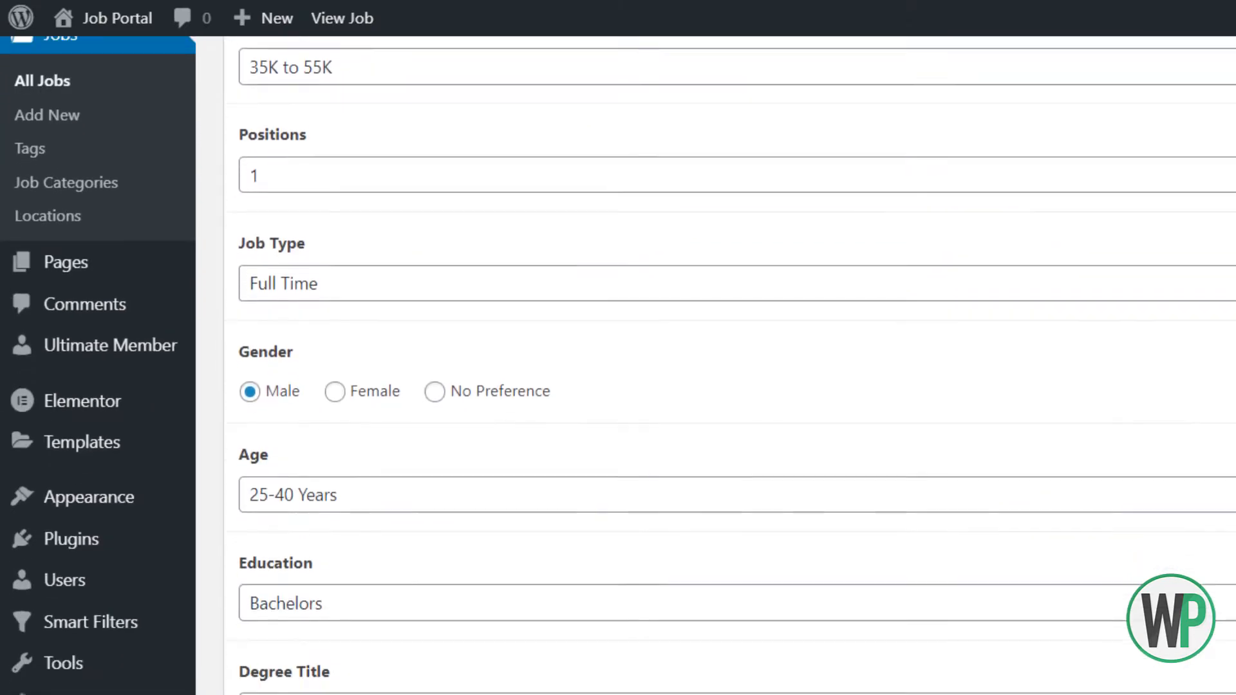
scroll(728, 365, "down", 7)
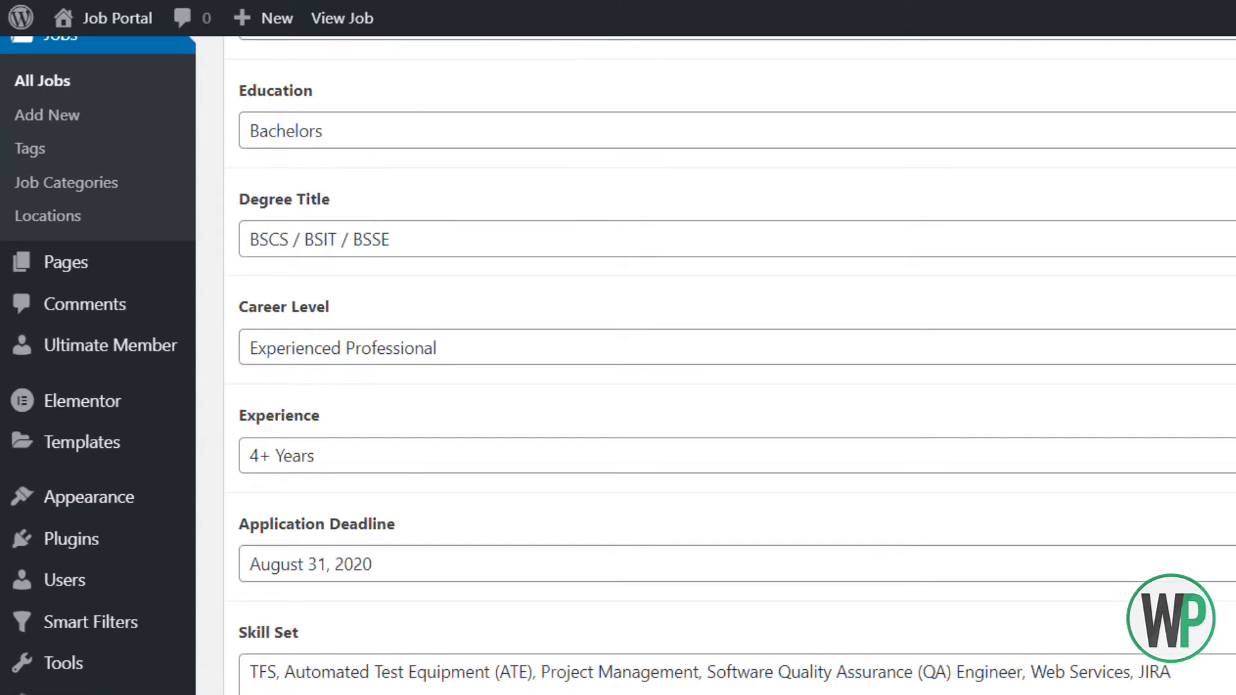
scroll(728, 366, "up", 14)
scroll(728, 365, "down", 4)
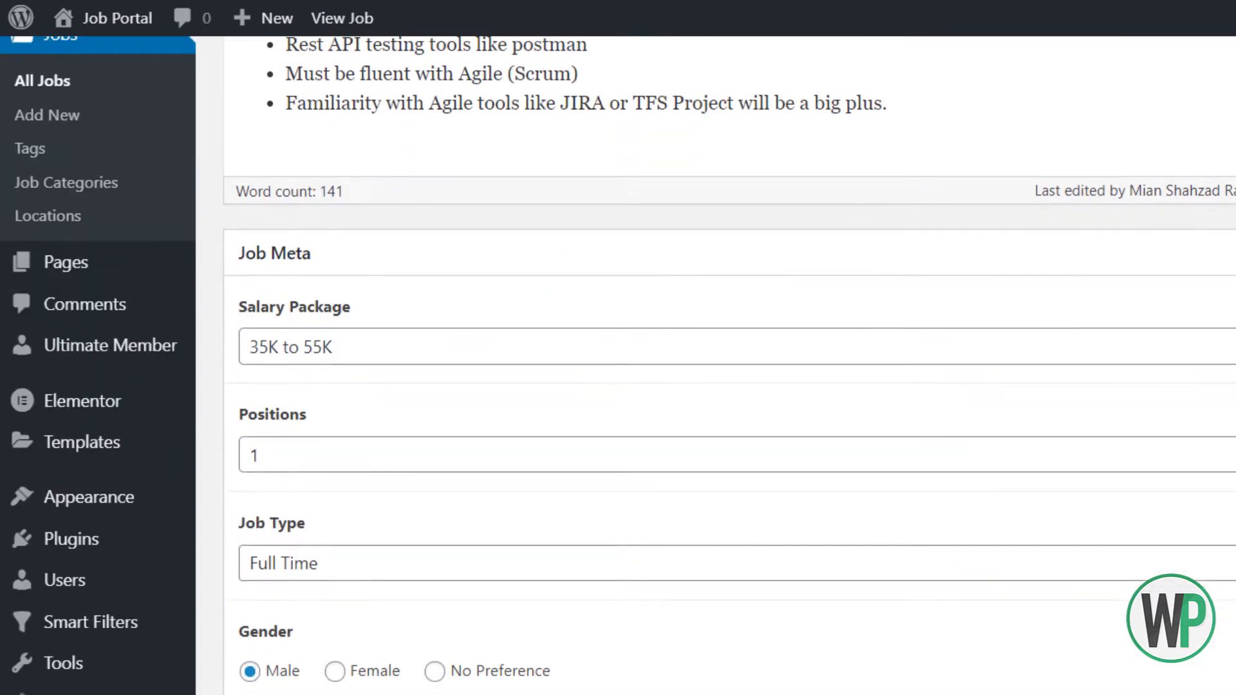
scroll(728, 366, "down", 1)
scroll(728, 365, "up", 3)
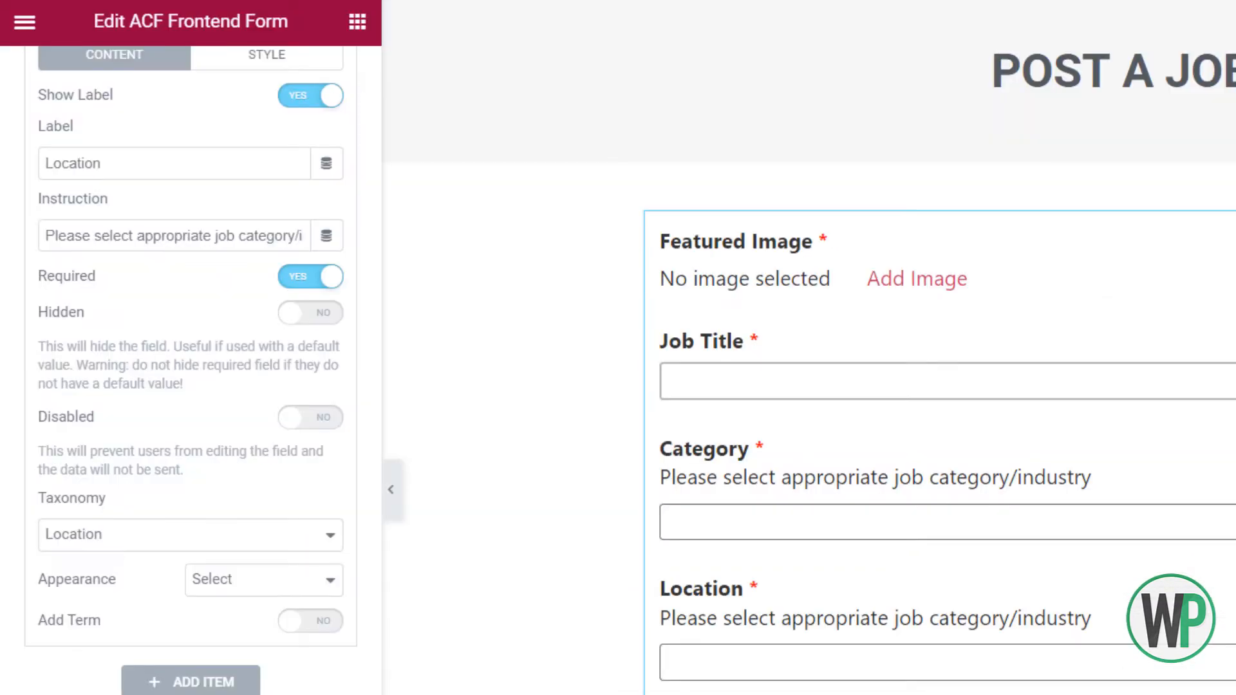
Add a form item of type ACF Fields after the Location field and assign it the Salary Package field
scroll(113, 265, "up", 5)
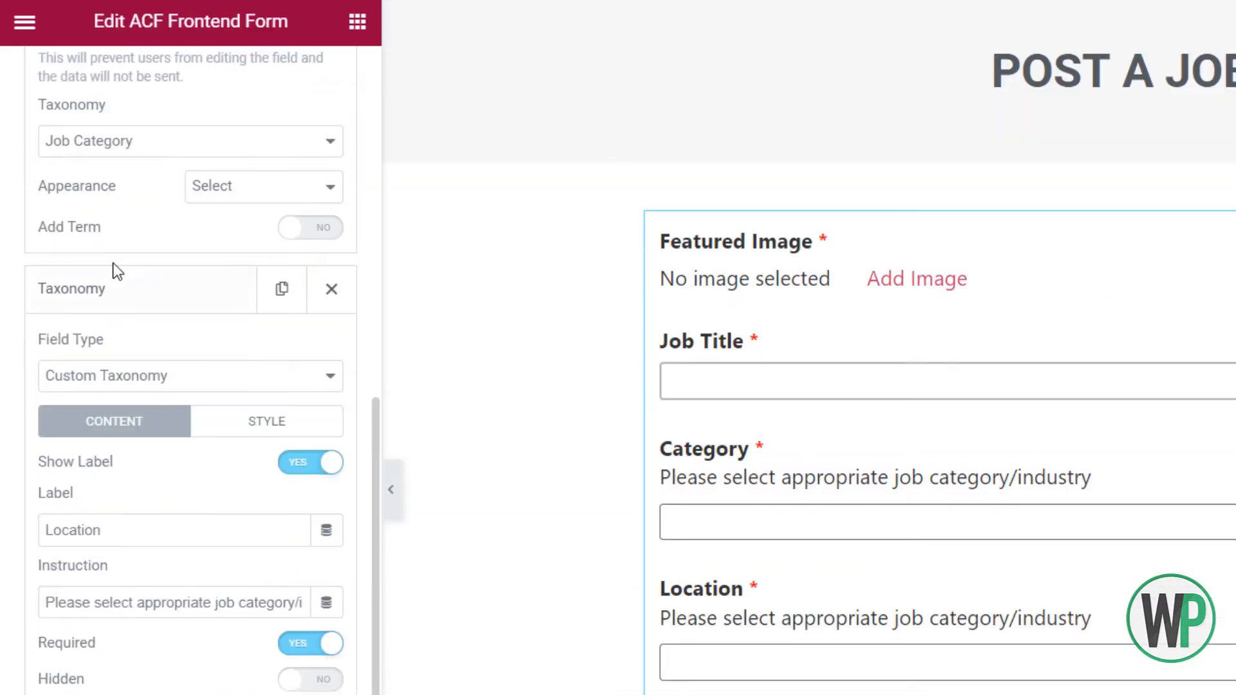
left_click(139, 301)
left_click(176, 350)
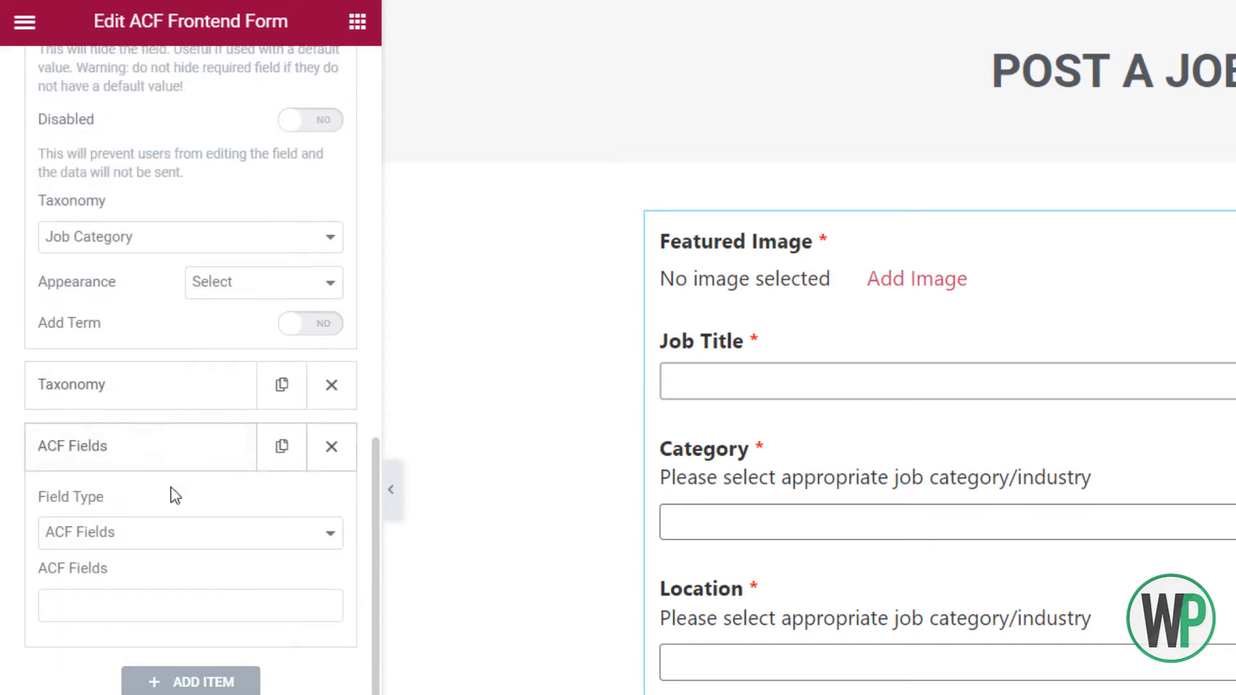
left_click(192, 543)
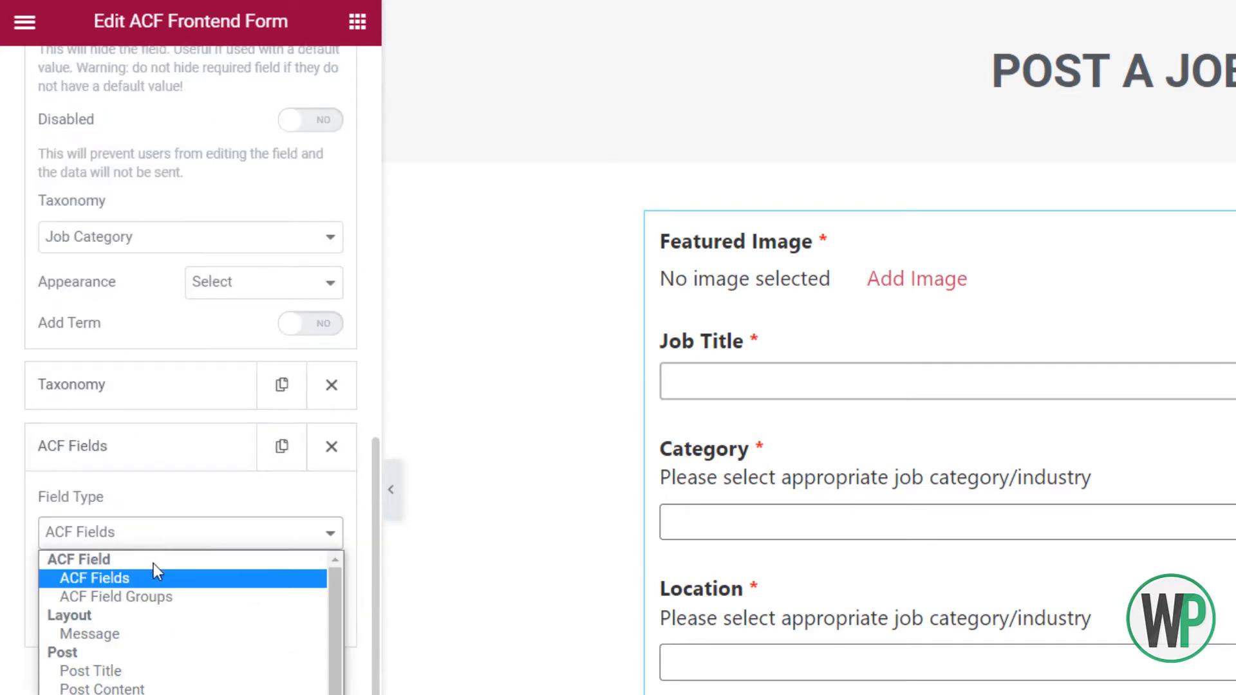
left_click(152, 582)
left_click(163, 599)
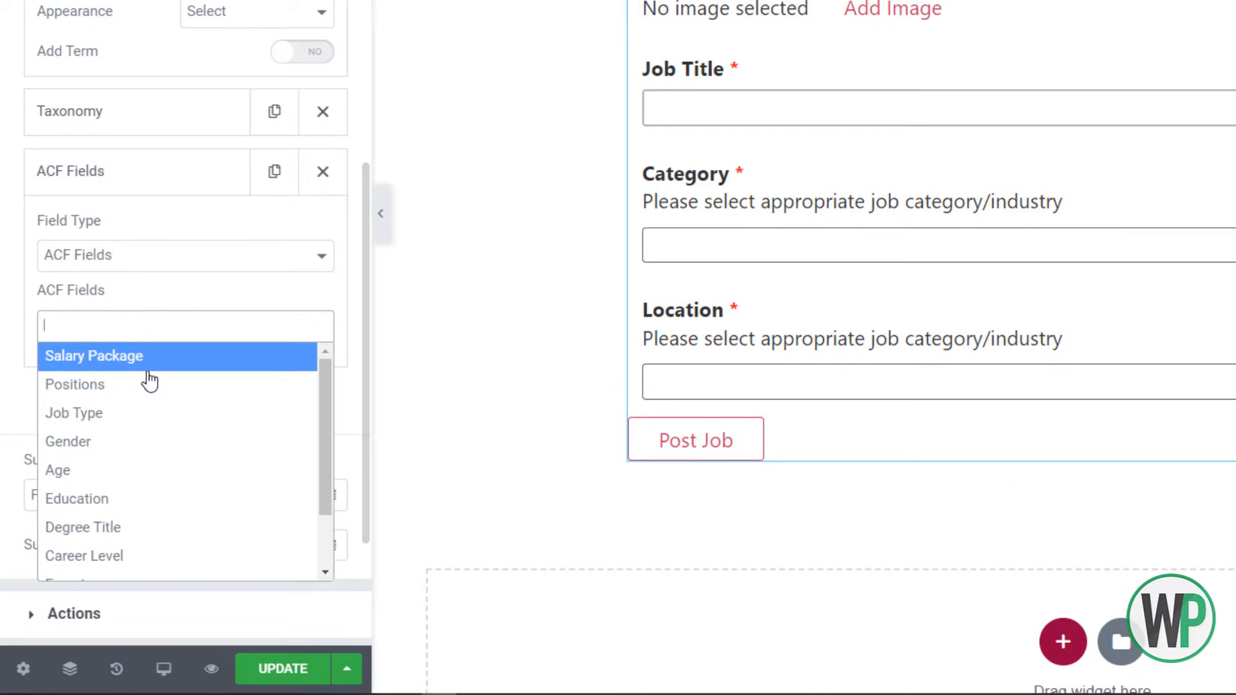
left_click(155, 360)
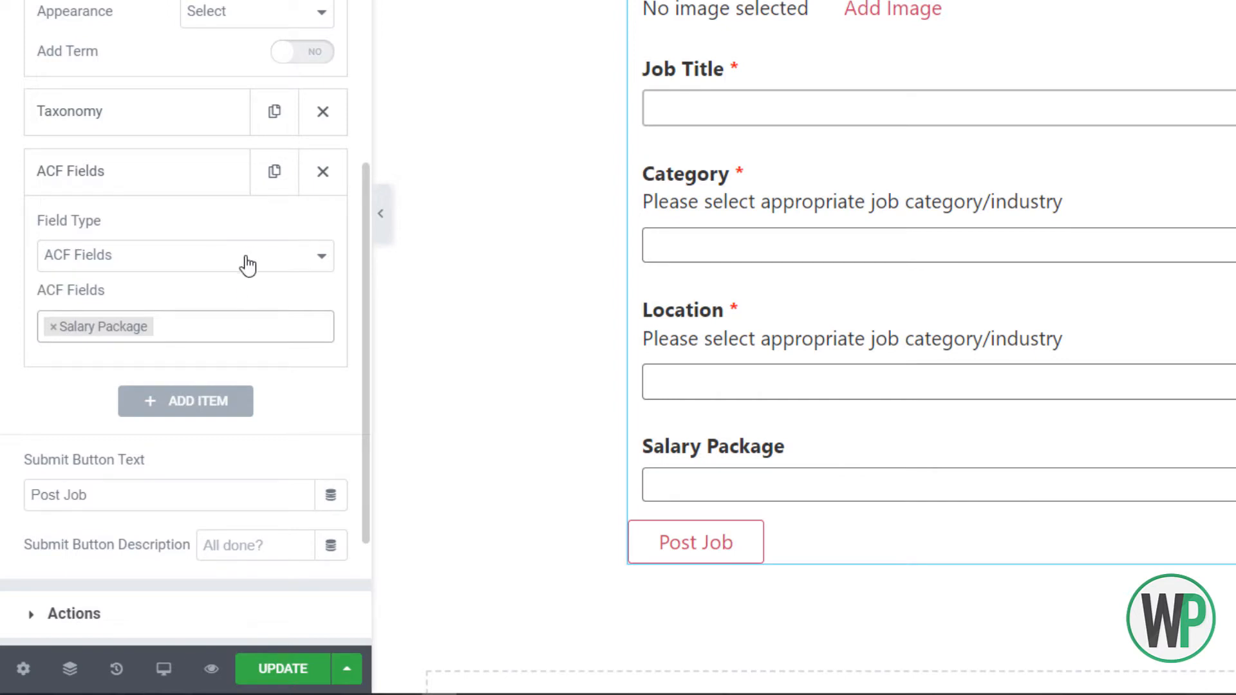
left_click(218, 176)
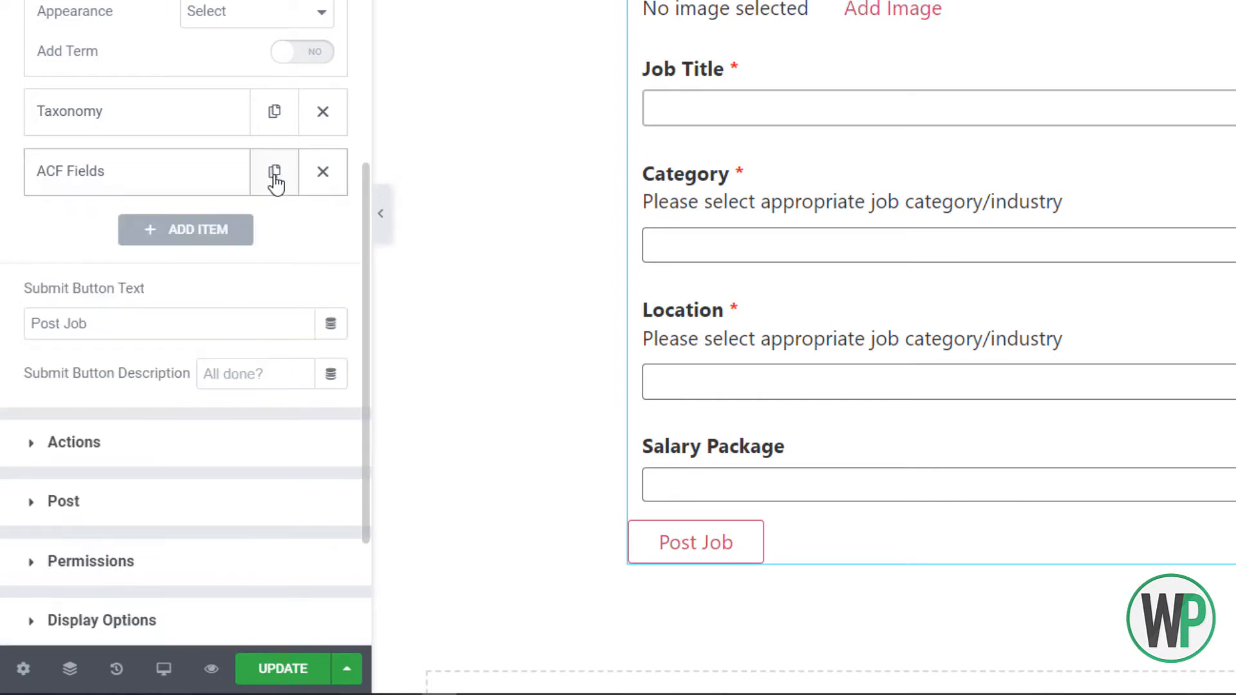
Duplicate the ACF Fields item and replace Salary Package with the Positions field in the copy
left_click(273, 174)
left_click(180, 248)
left_click(193, 373)
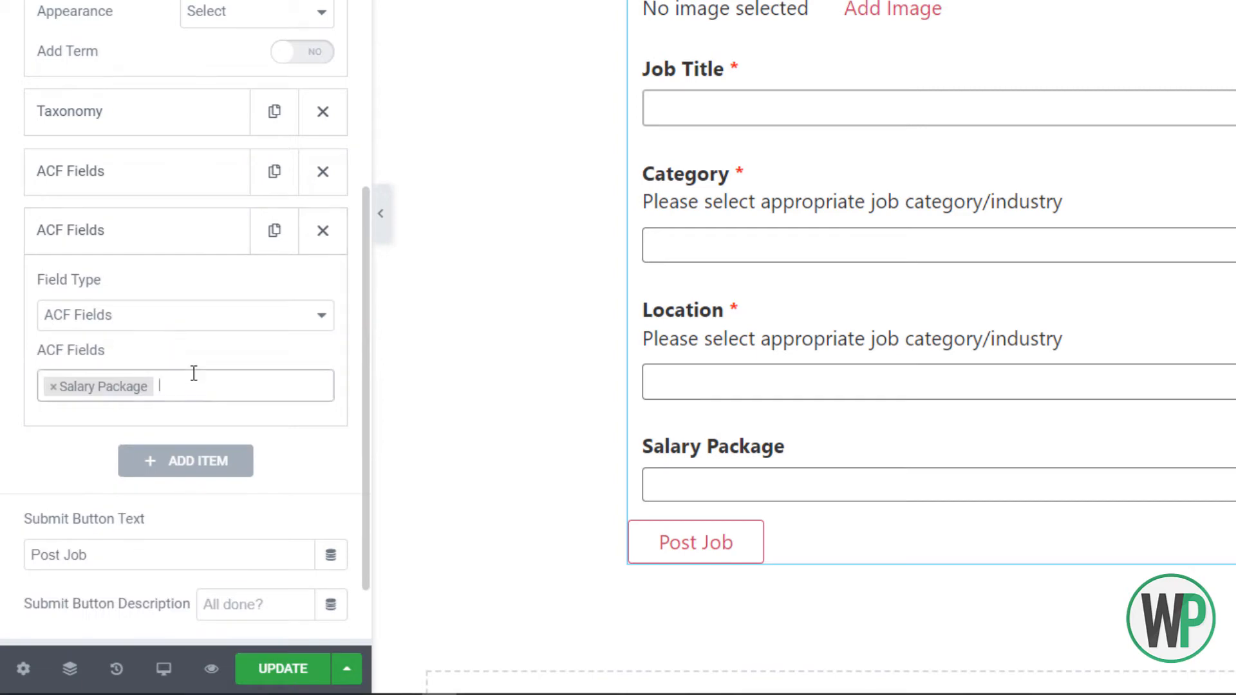
left_click(52, 386)
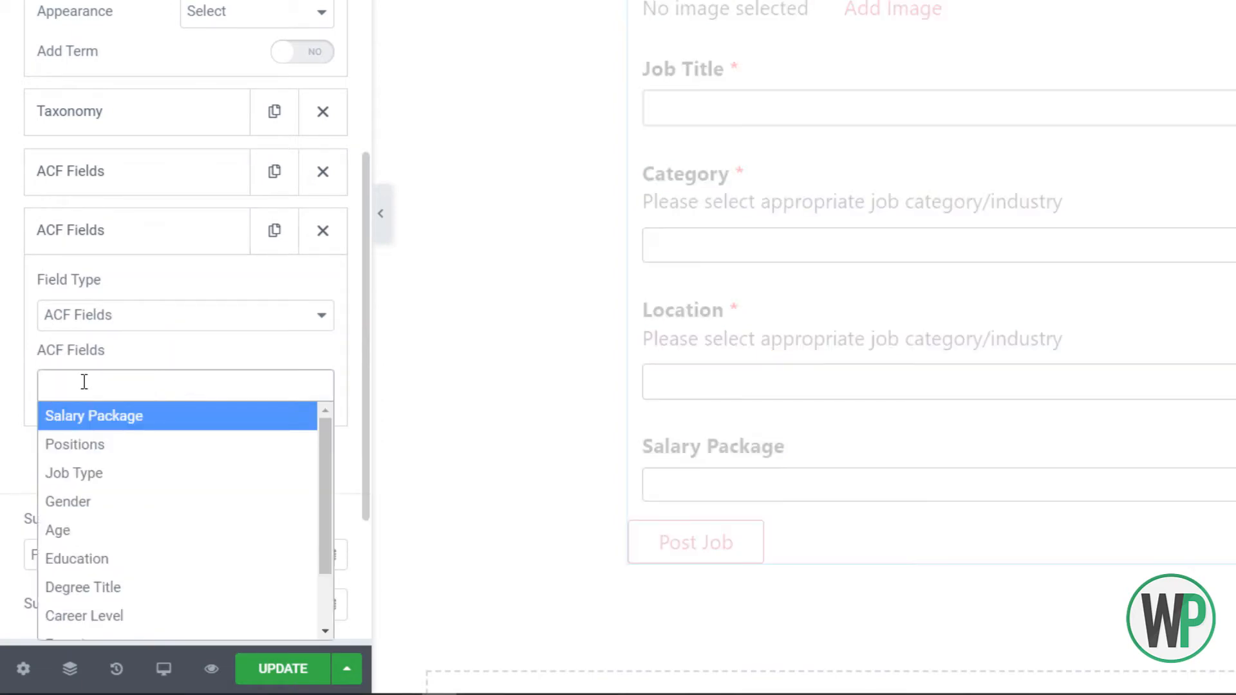
left_click(113, 445)
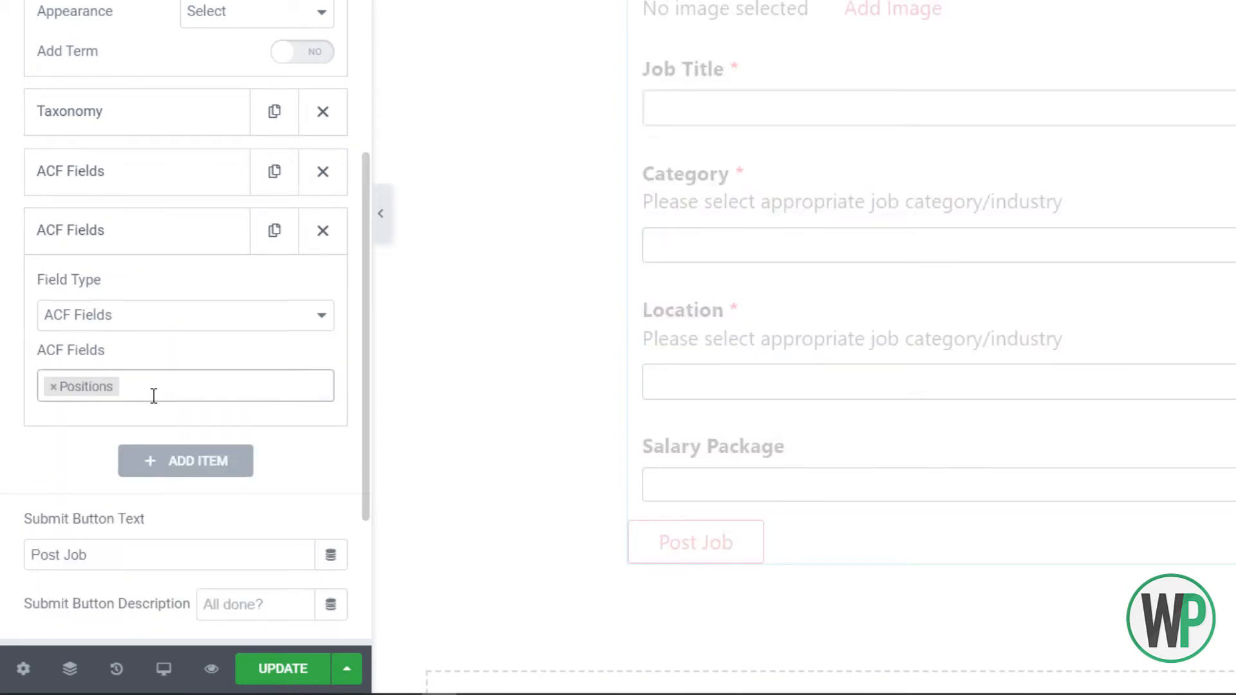
Add Job Type to the ACF Fields item holding Positions, and delete the separate Salary Package item
left_click(161, 394)
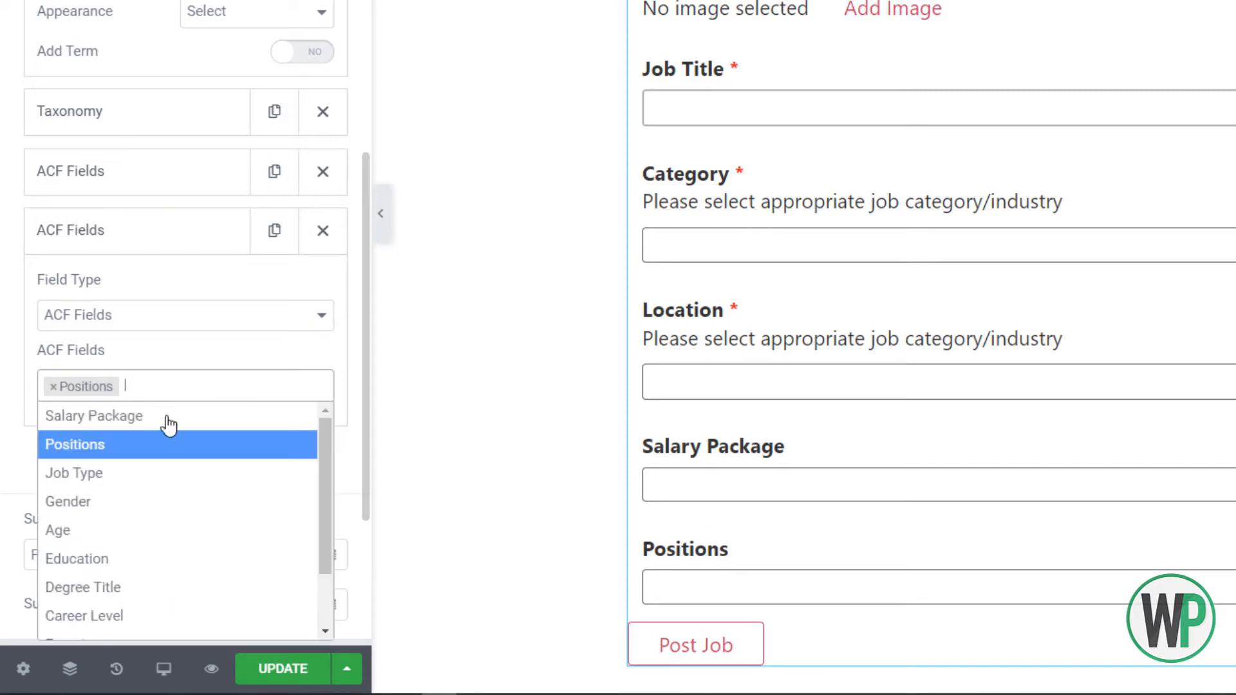
left_click(170, 473)
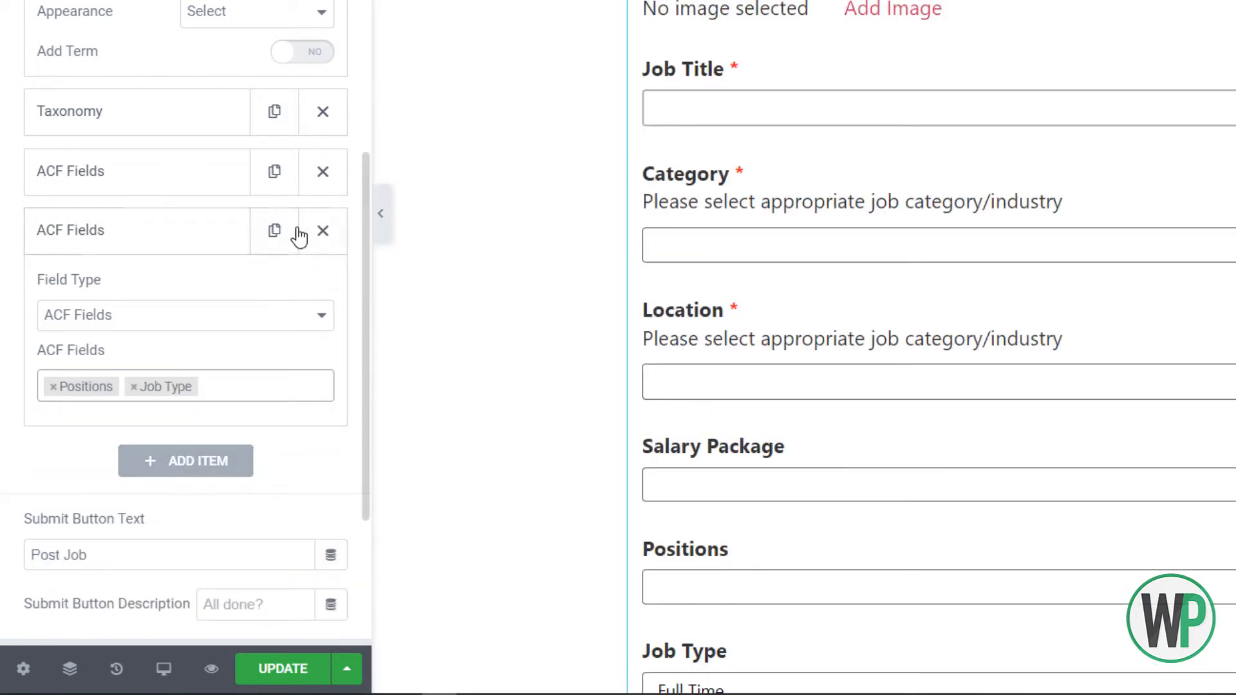
scroll(932, 348, "down", 2)
scroll(932, 348, "down", 1)
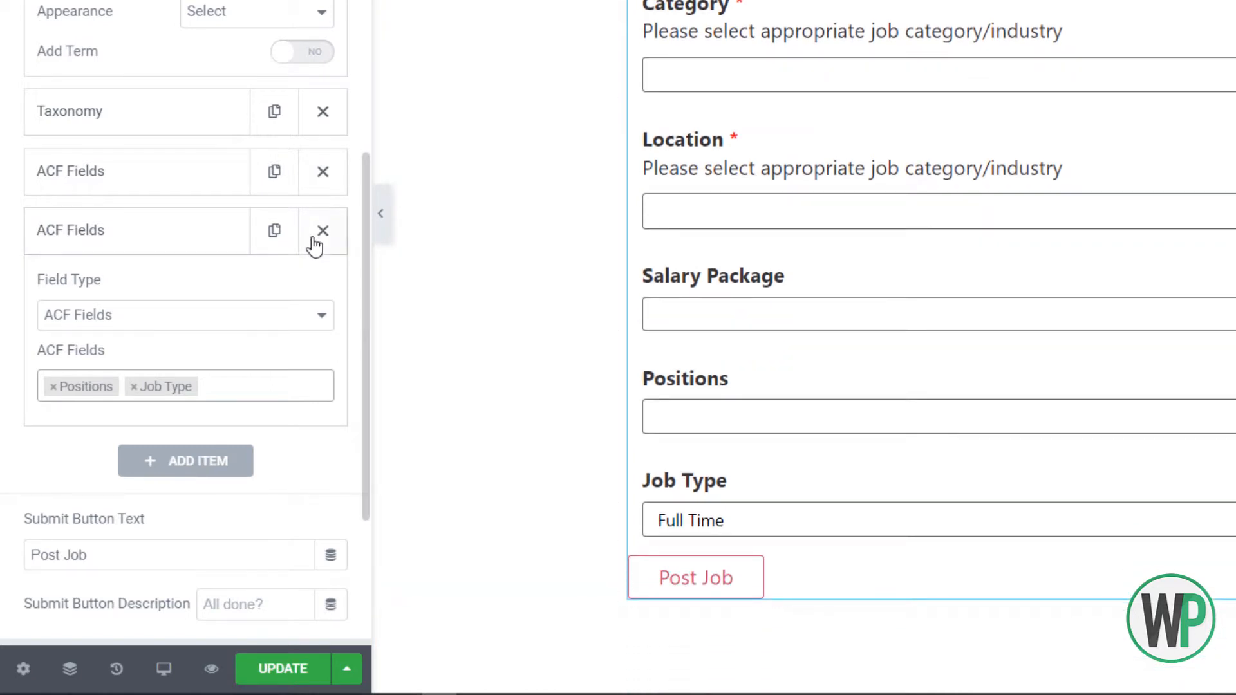
left_click(315, 189)
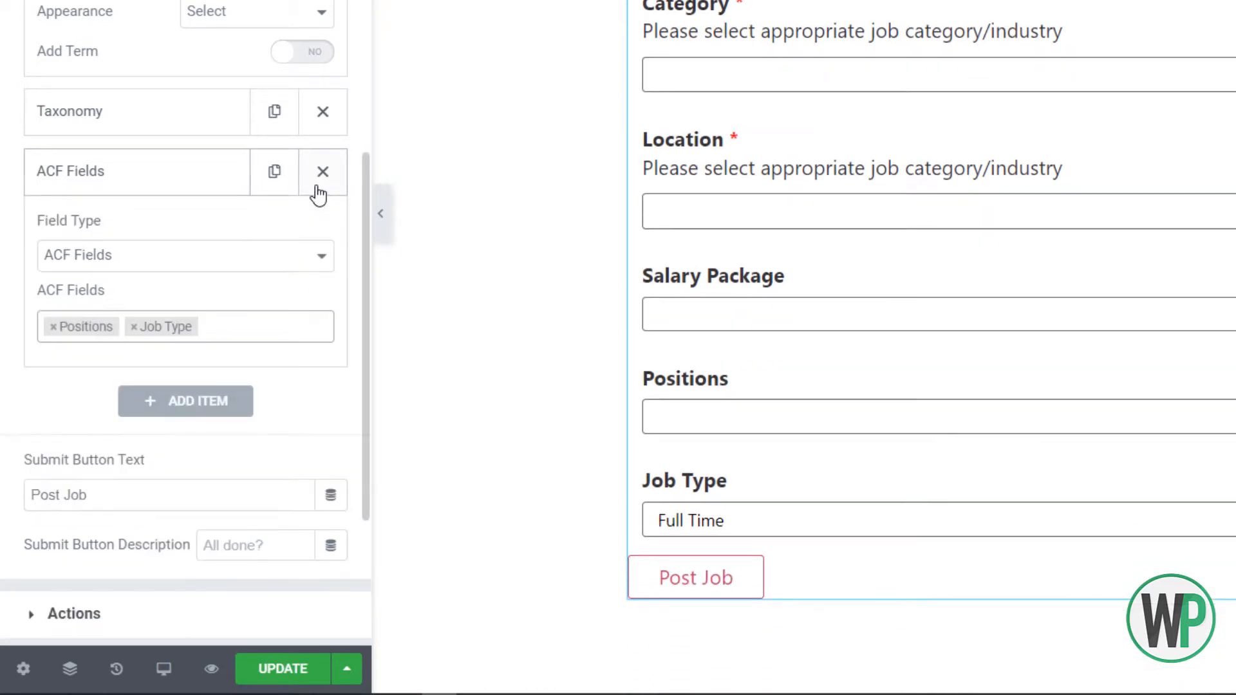
Add Gender, Age, Education, Degree Title, Career Level, Experience, Application Deadline and Skill Set to the remaining ACF Fields item
left_click(215, 324)
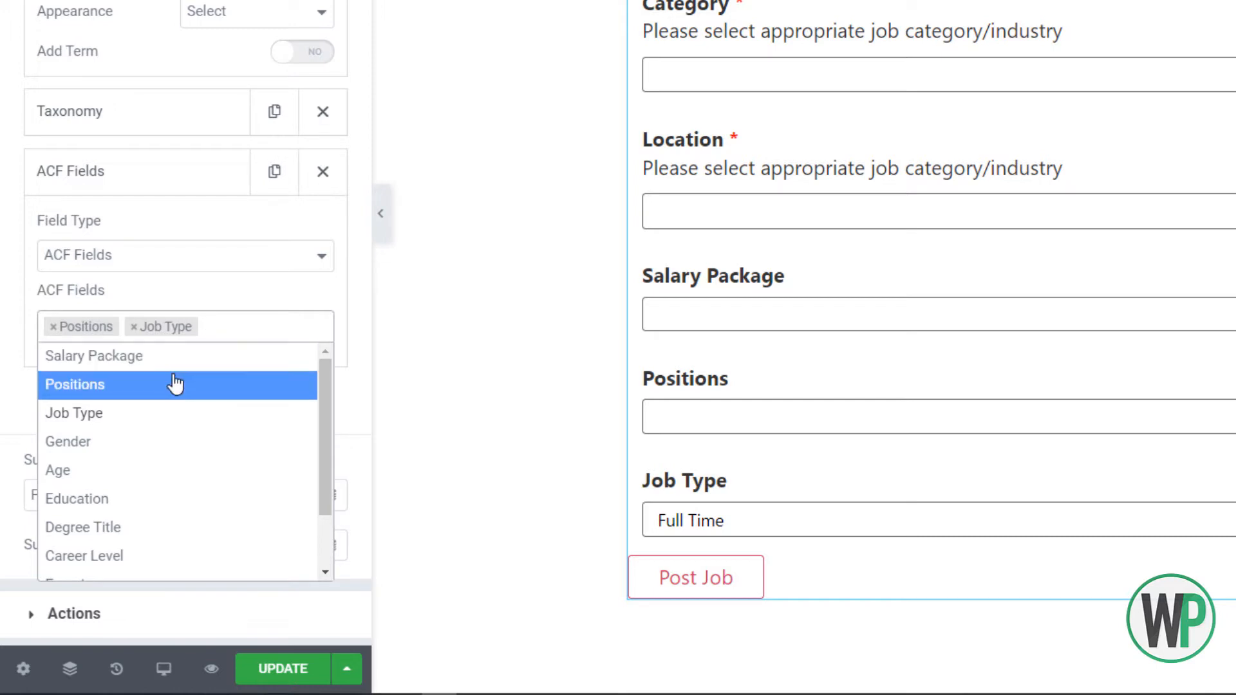
left_click(160, 440)
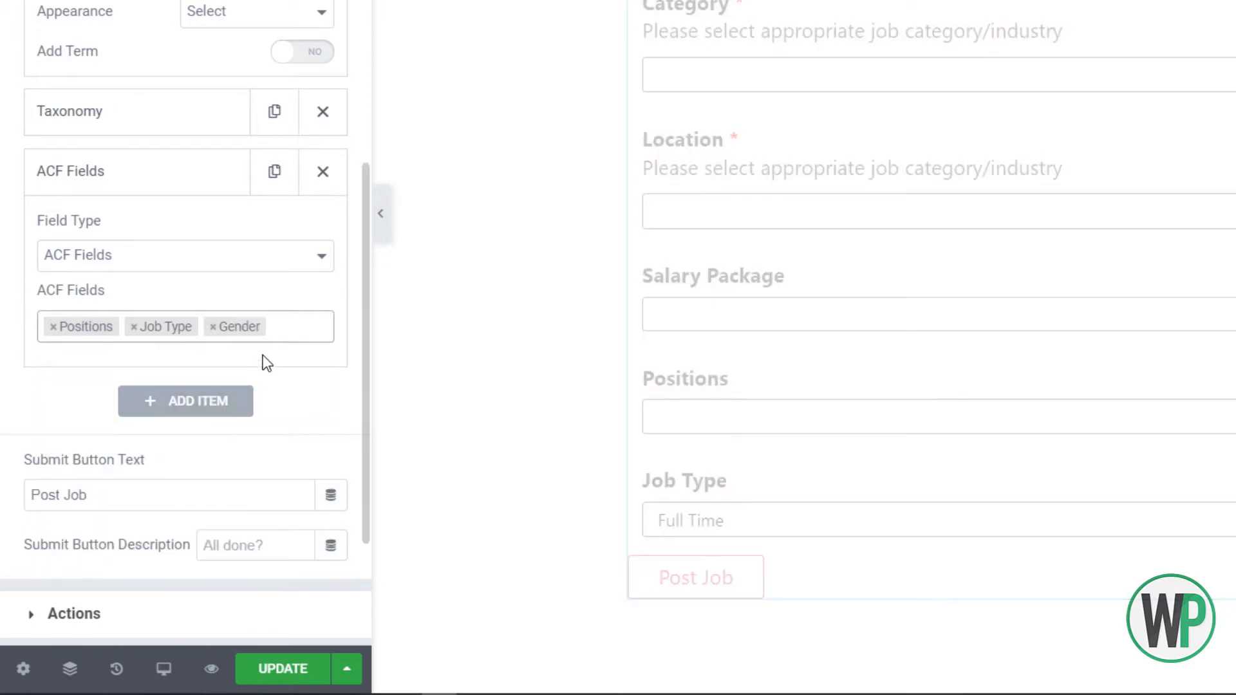
left_click(285, 333)
left_click(225, 473)
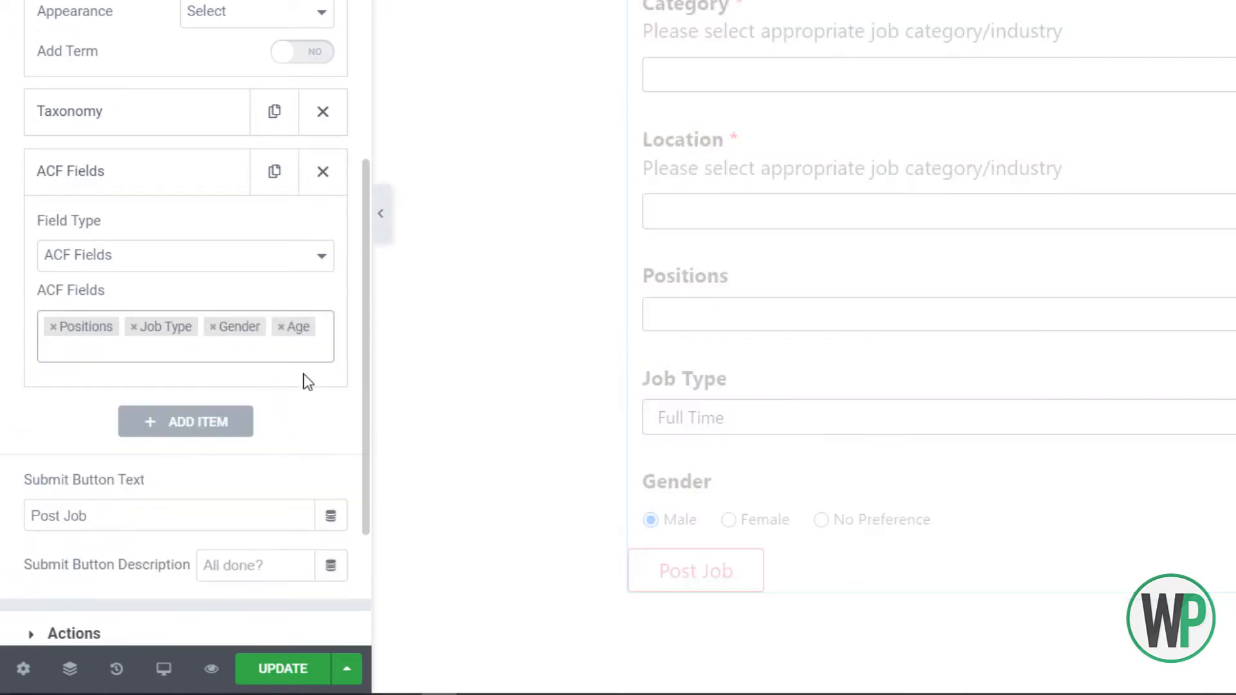
left_click(301, 356)
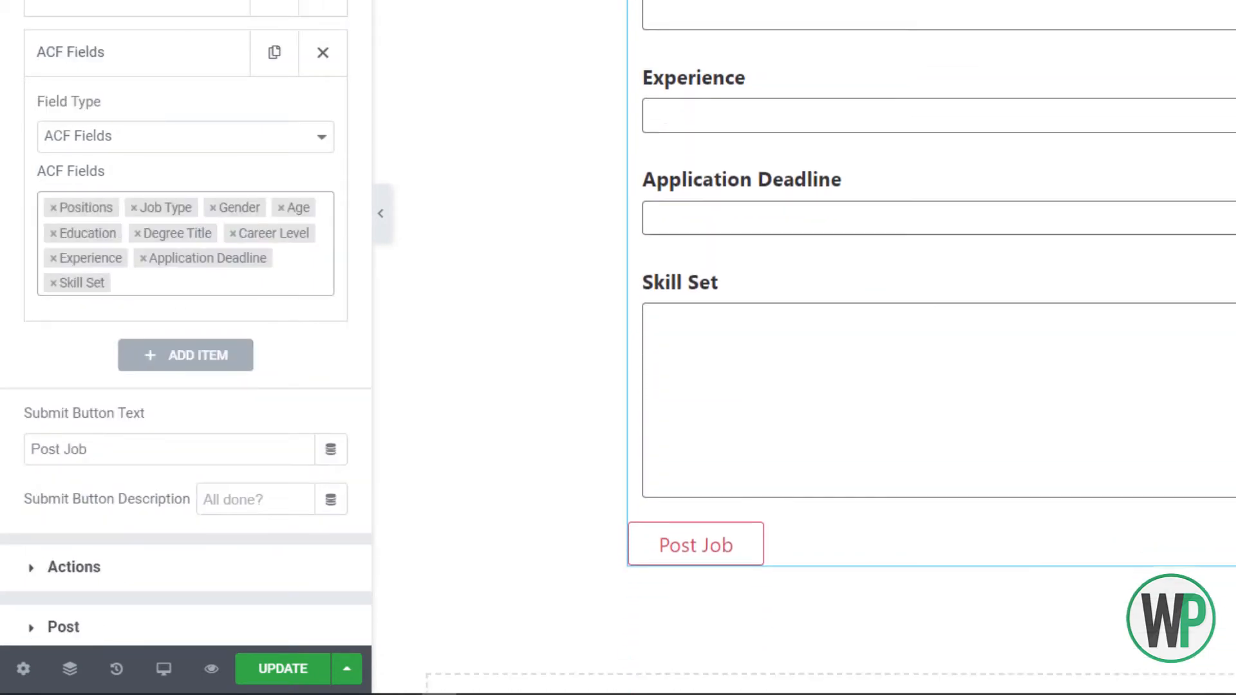
Review all fields in the form preview, along with its submit button and Actions settings
scroll(932, 347, "up", 10)
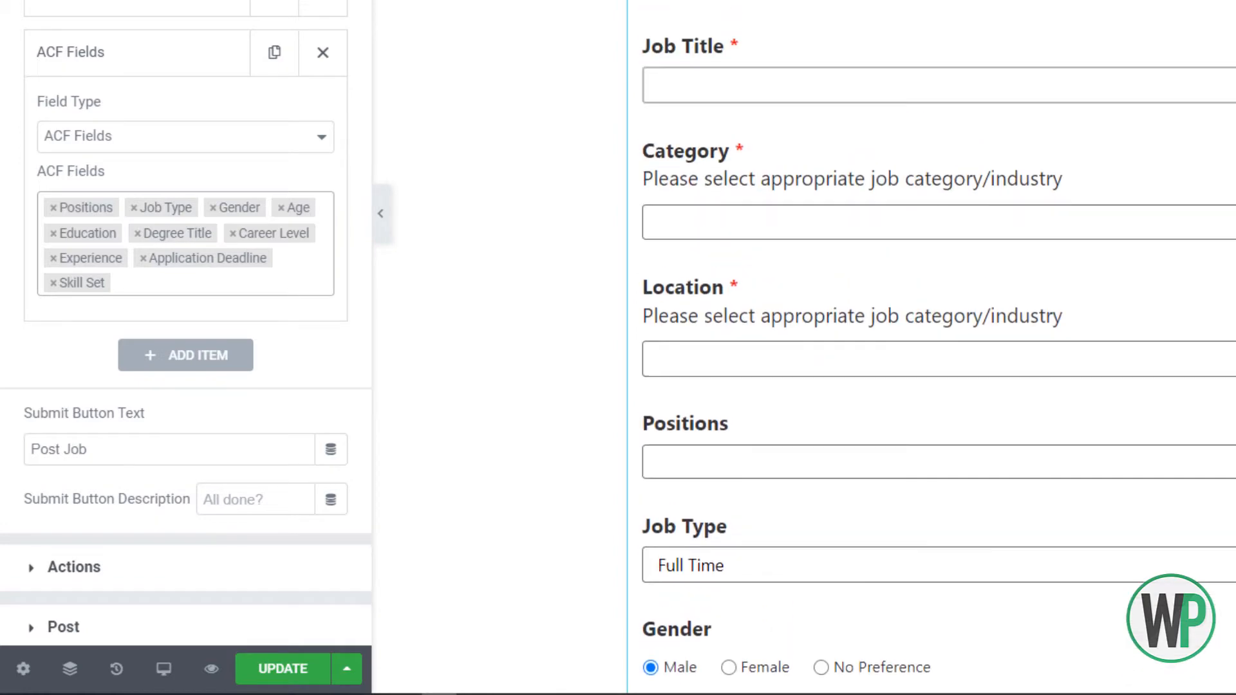
scroll(737, 373, "down", 3)
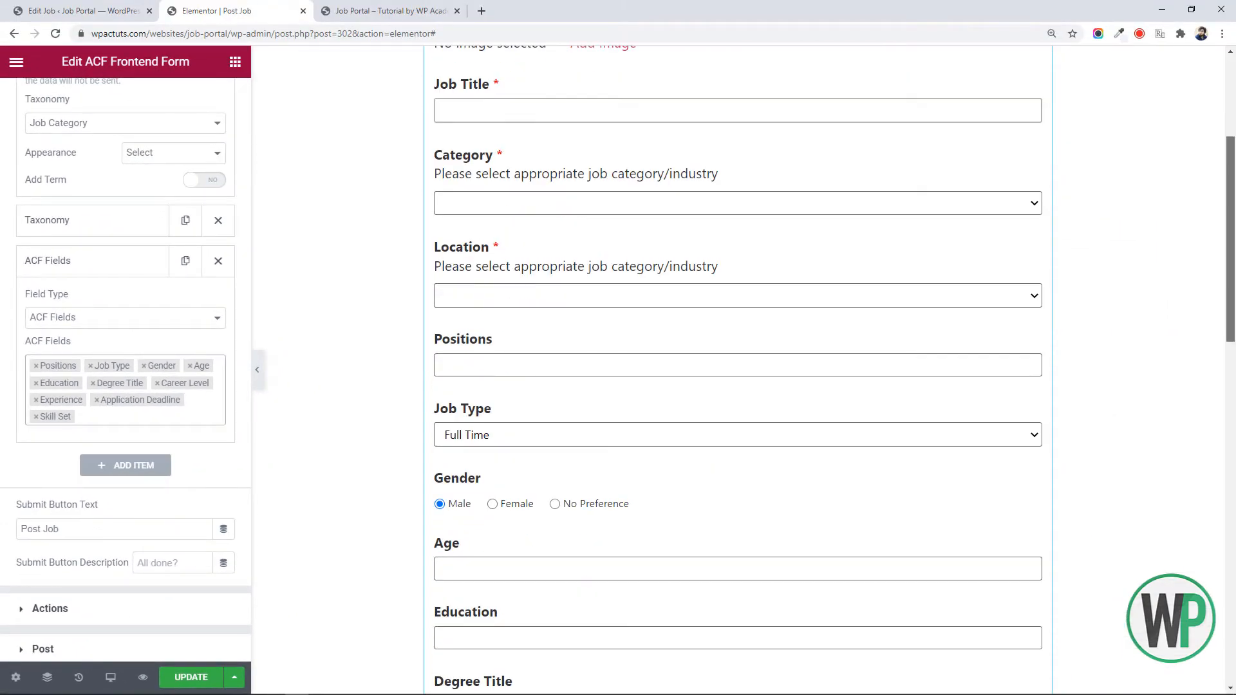
scroll(956, 329, "up", 4)
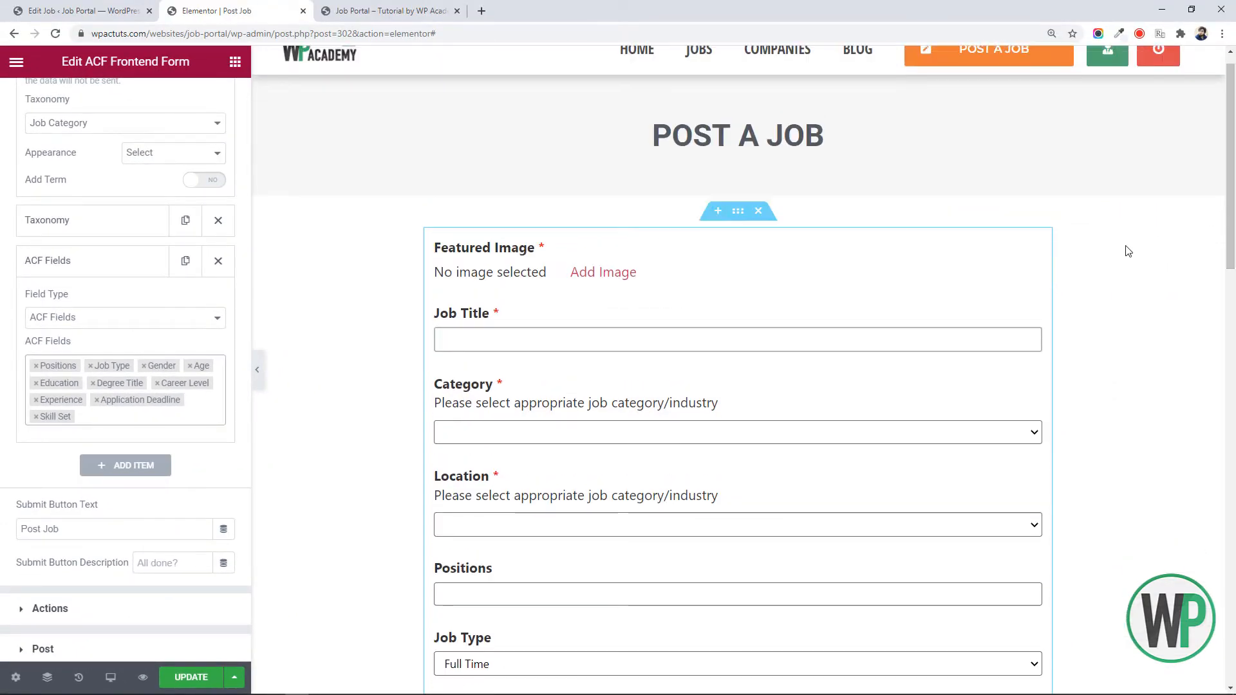
left_click_drag(1230, 202, 1184, 549)
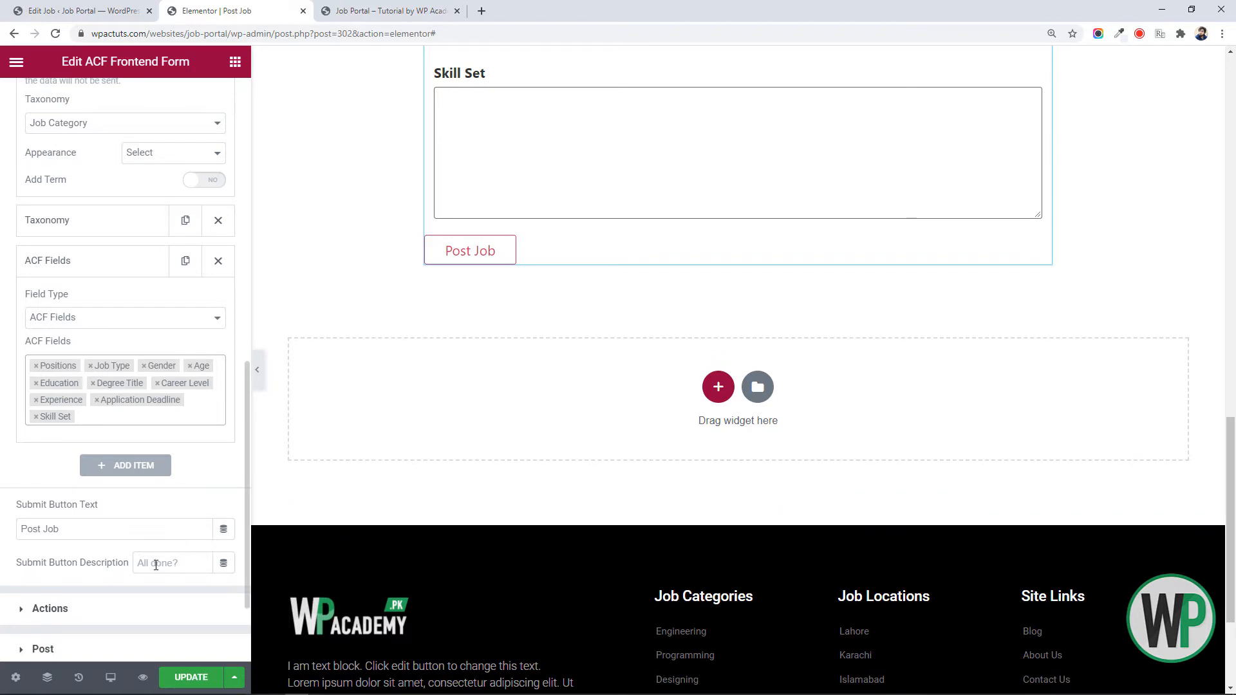
left_click(154, 566)
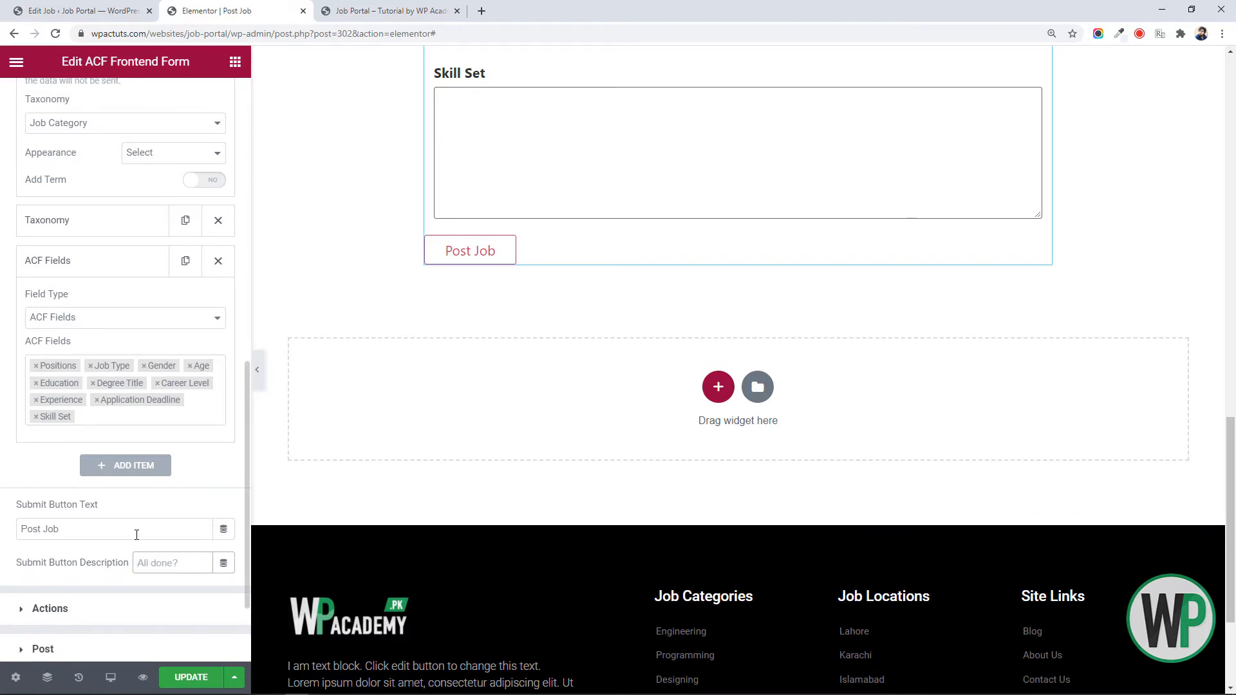
left_click(130, 608)
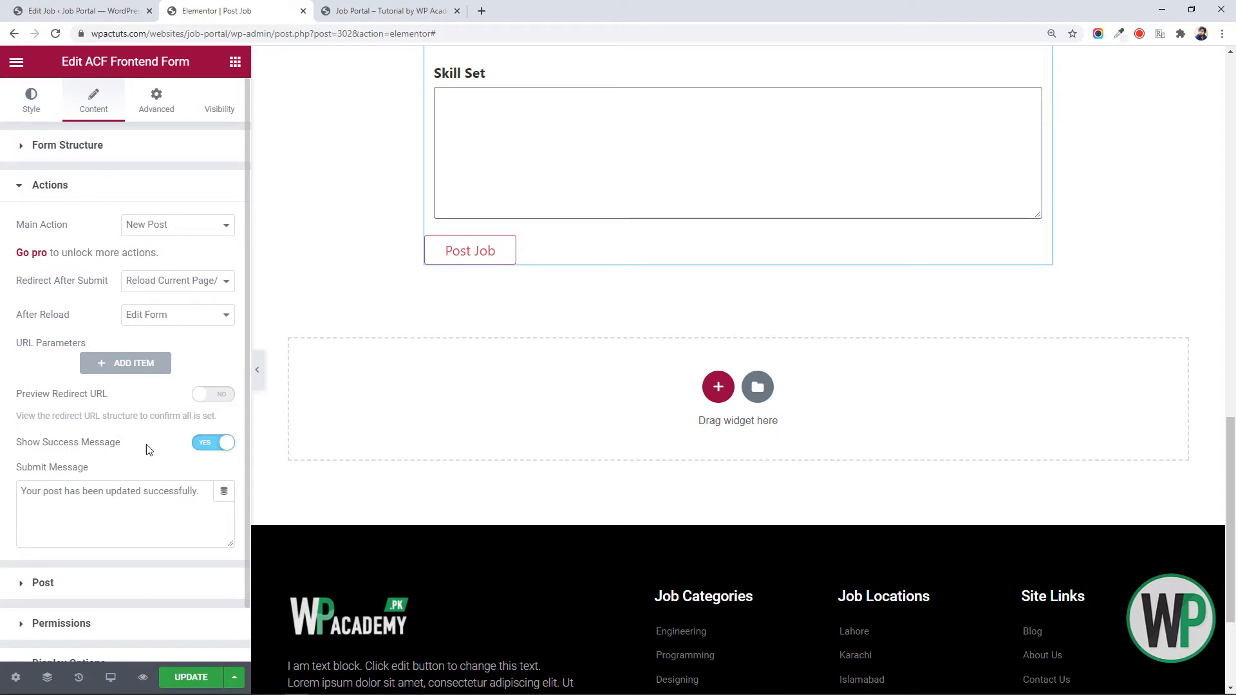
Set placeholder.png from the media library as the default featured image in the form's Post settings
left_click(115, 586)
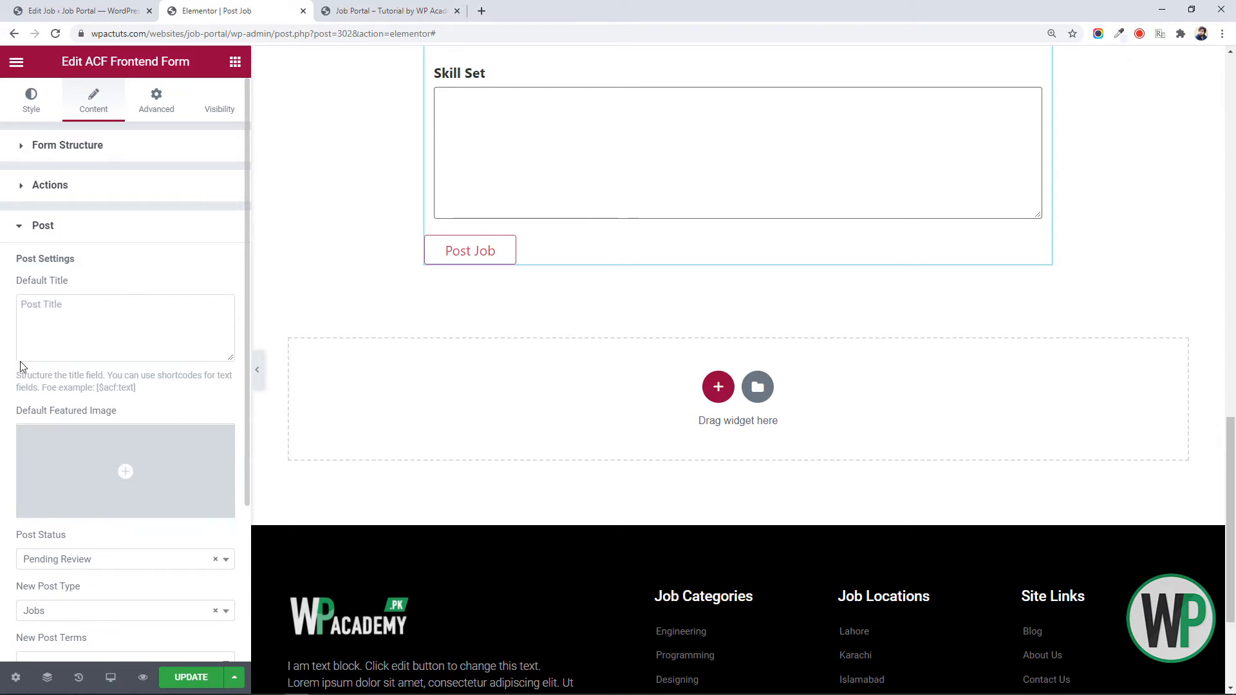
scroll(99, 380, "down", 3)
left_click(90, 331)
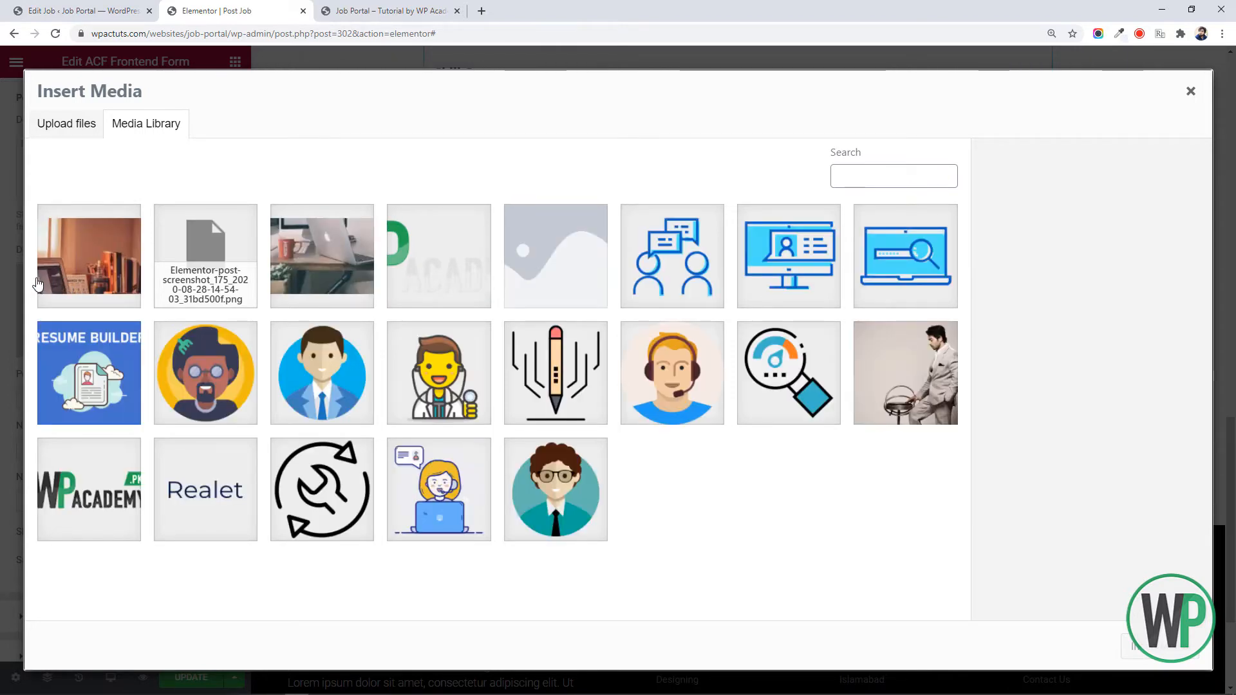
left_click(507, 233)
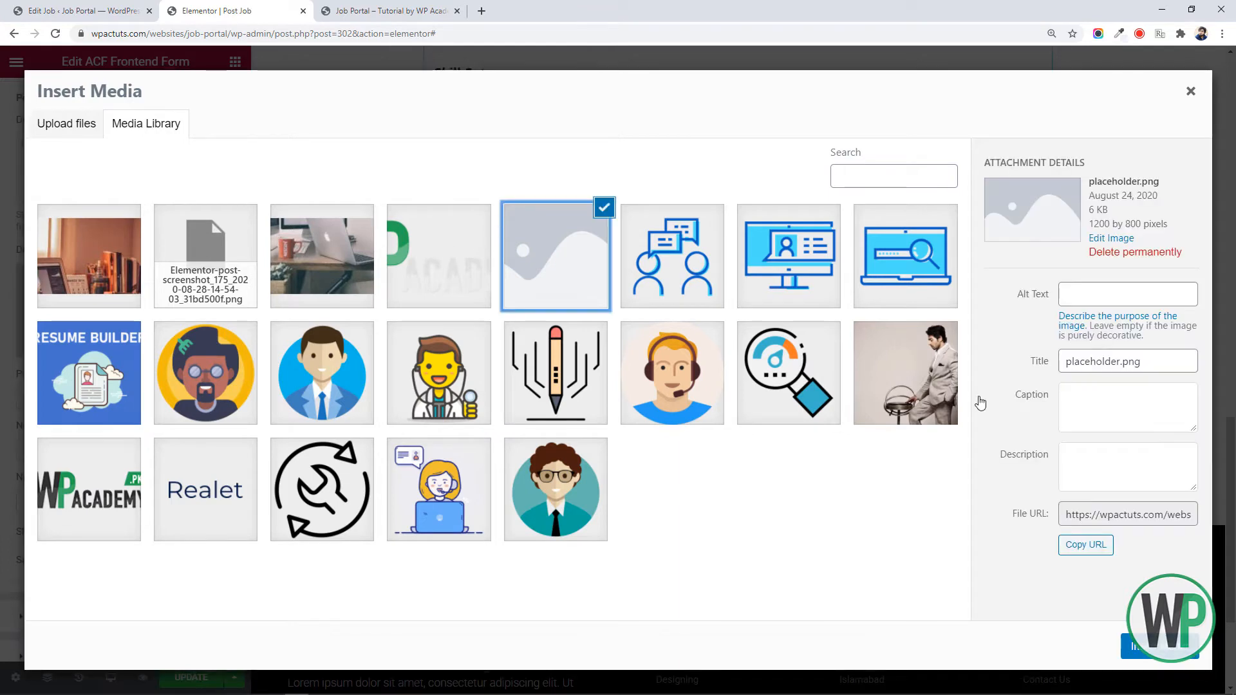
left_click(1158, 646)
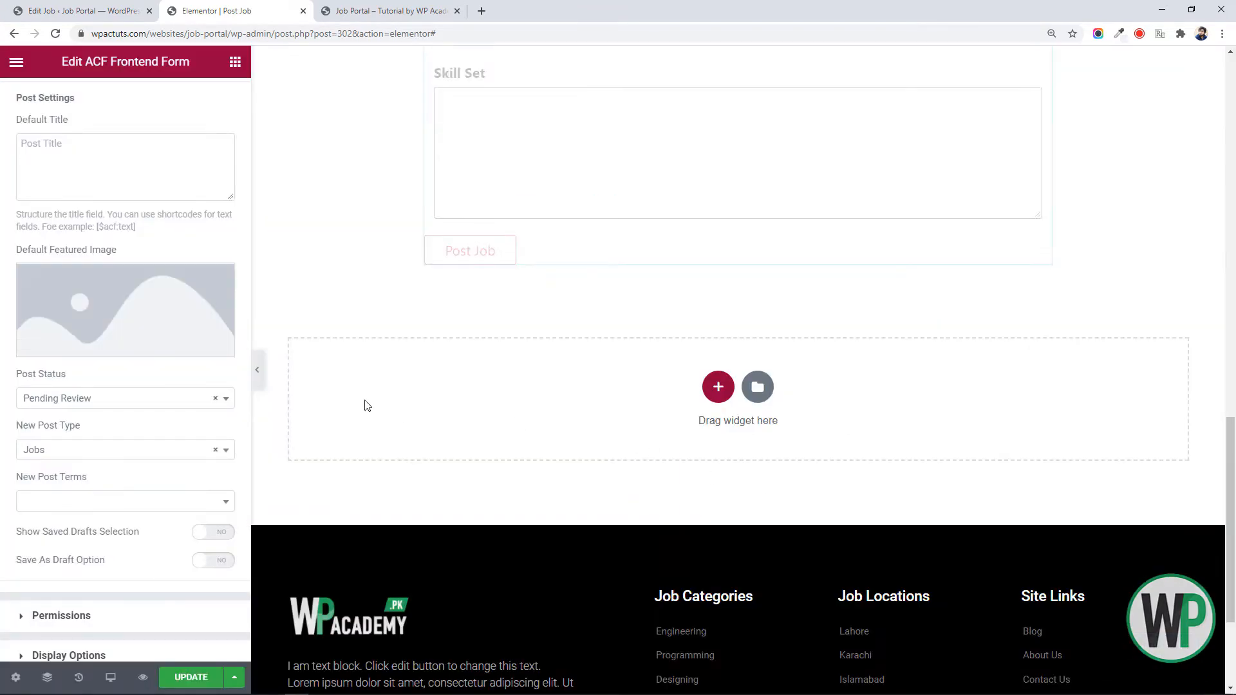
Replace the default featured image with the magnifying-glass icon from the media library
left_click(152, 321)
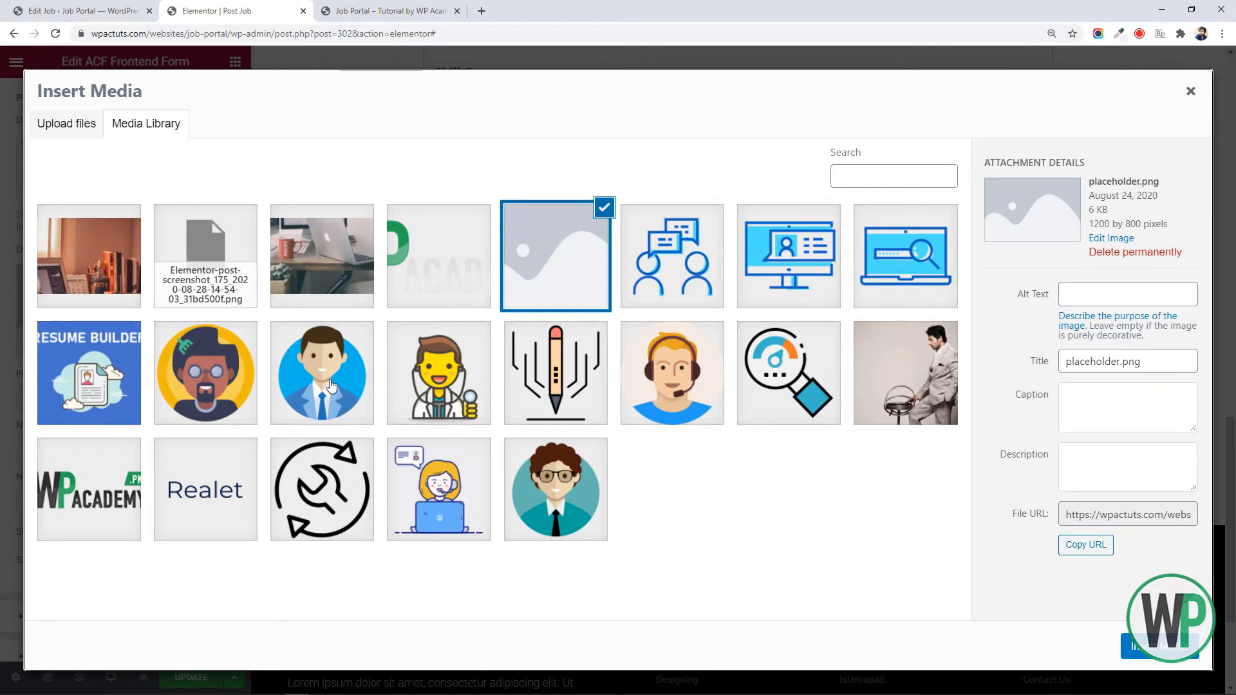
left_click(287, 404)
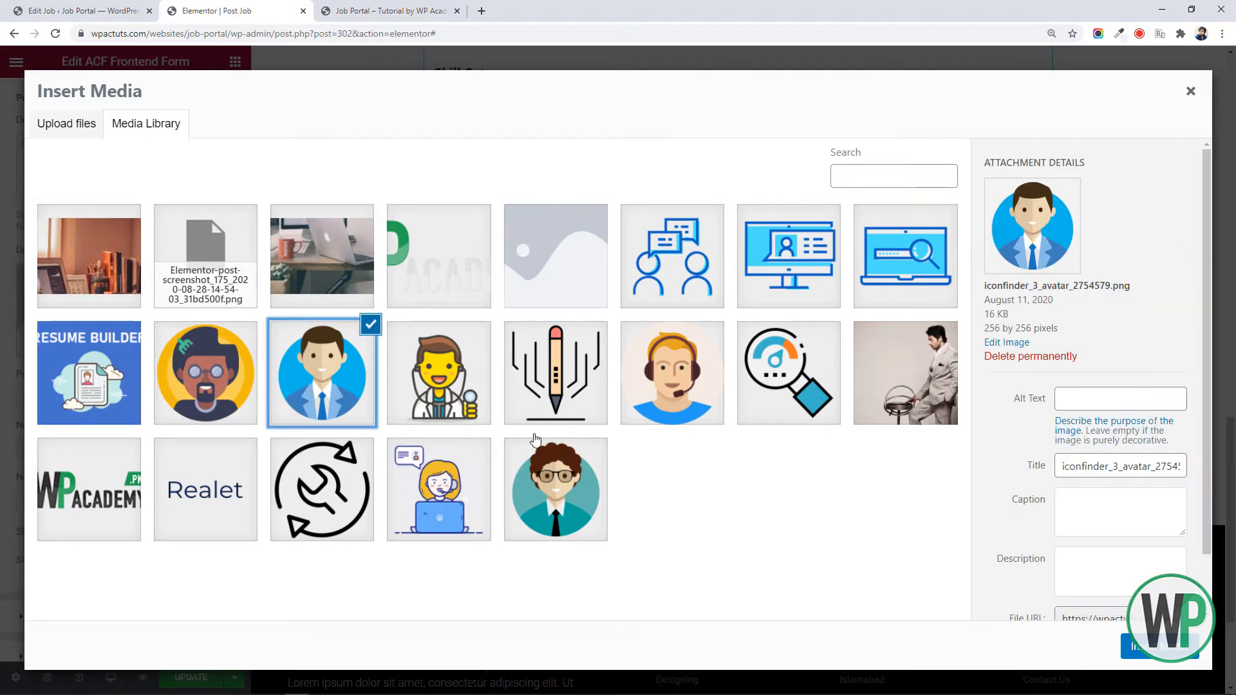
left_click(814, 415)
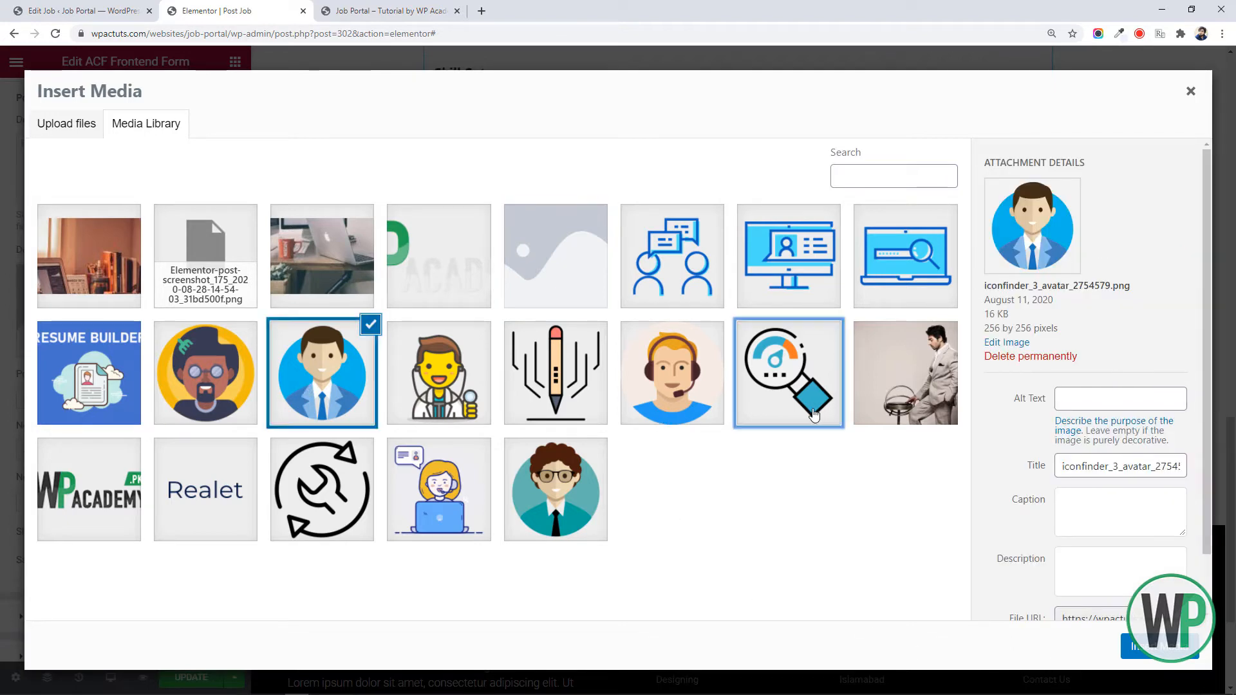
left_click(1139, 646)
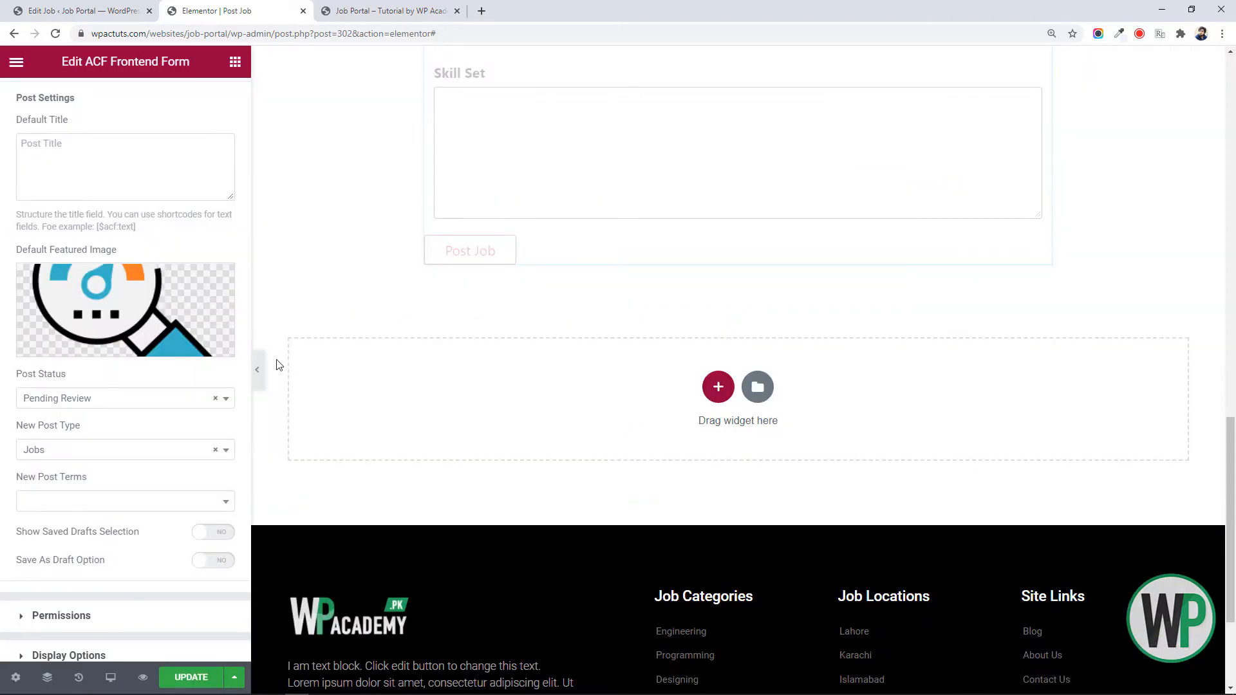
Review the form's New Post Terms choices, role permissions and Display Options
left_click(114, 509)
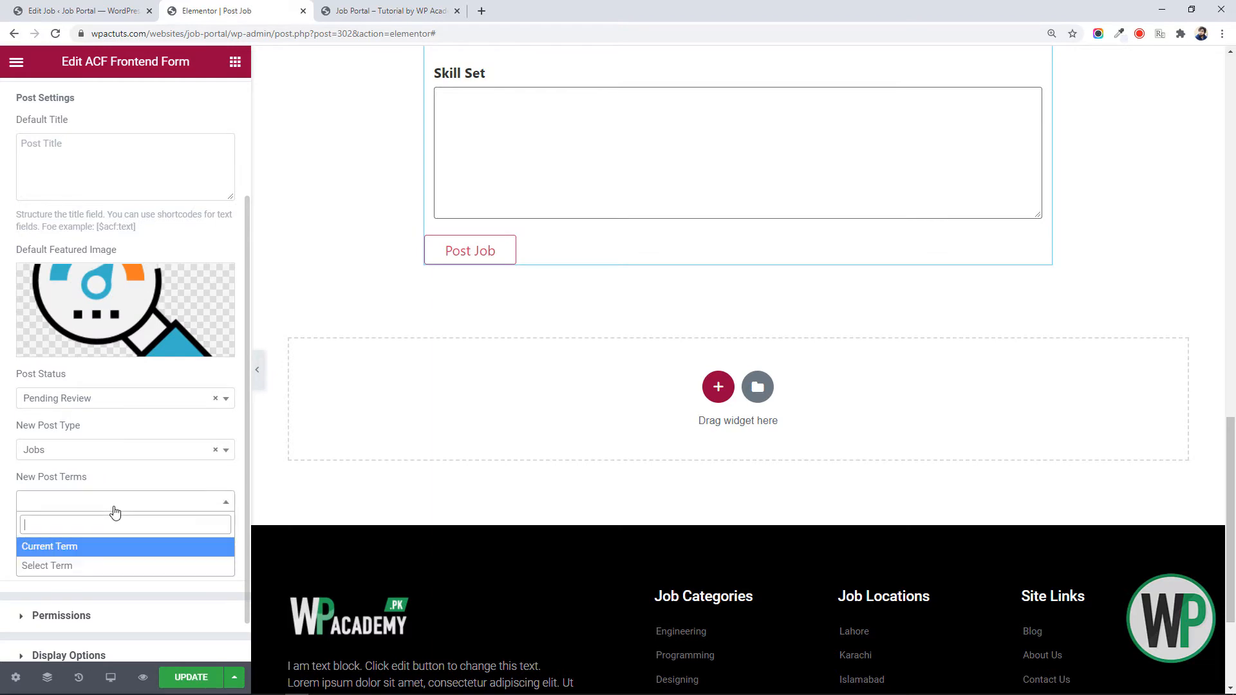
left_click(117, 615)
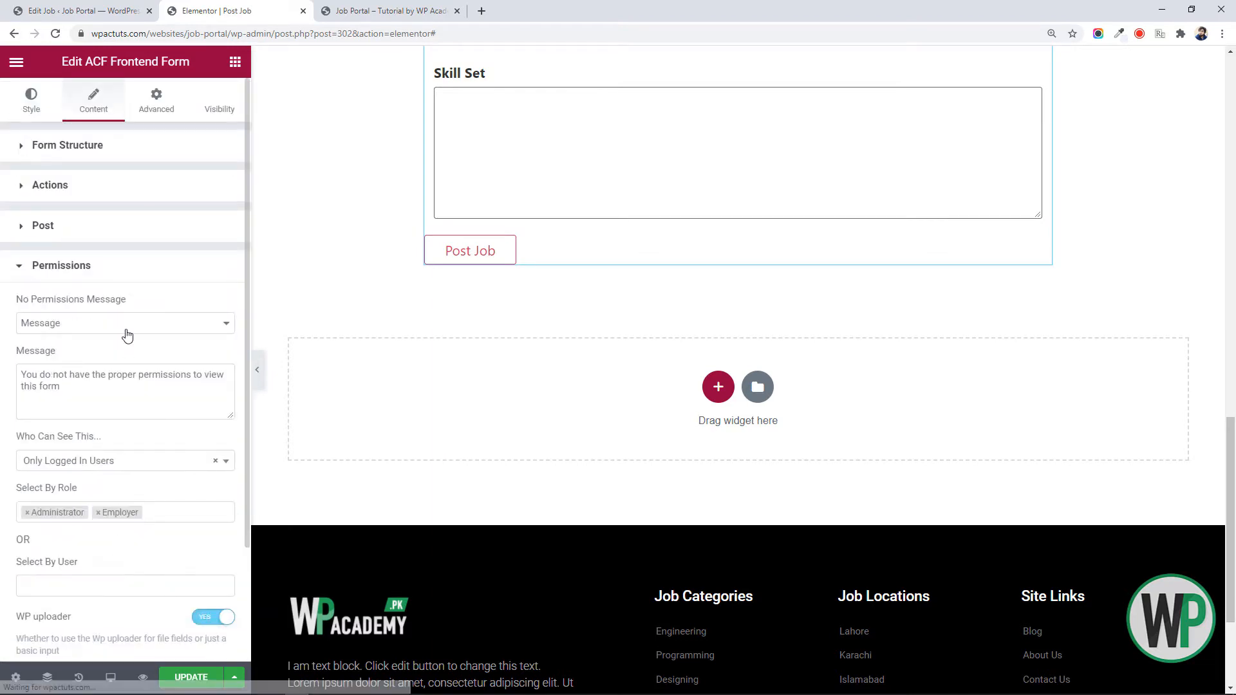
scroll(159, 367, "down", 2)
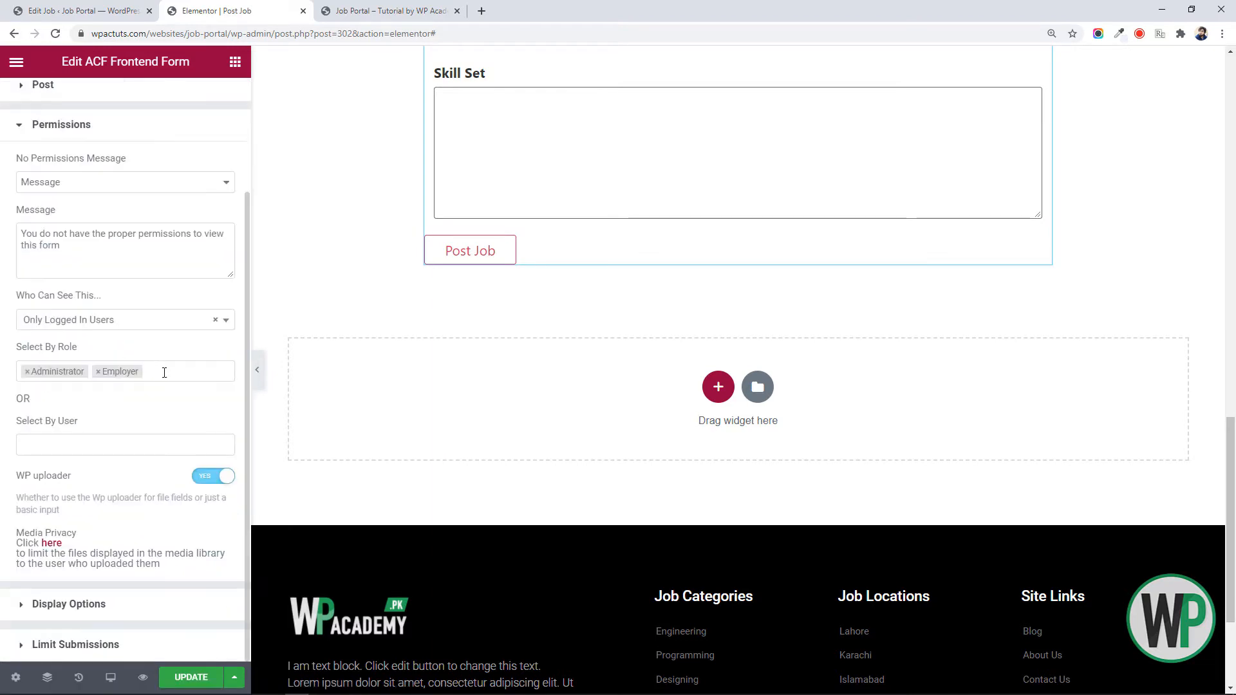
left_click(136, 605)
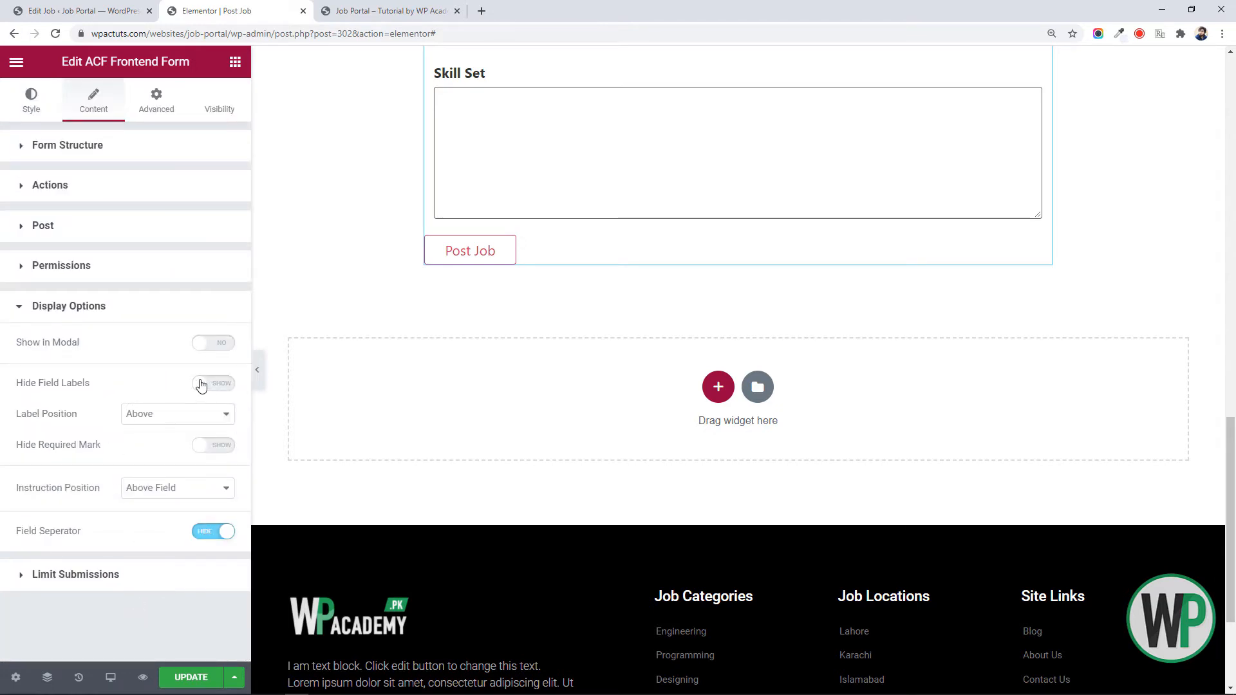
Try hiding the form's field labels, inspect the preview and look at the Instruction Position choices
scroll(1181, 528, "up", 10)
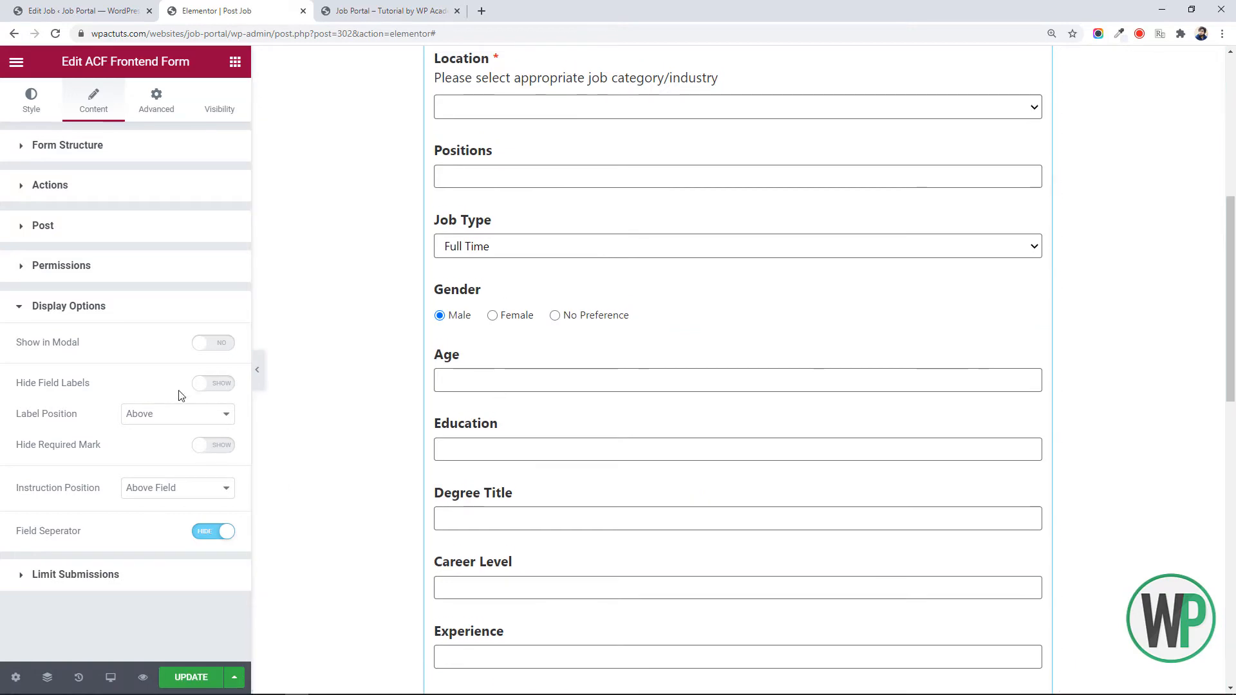
left_click(207, 386)
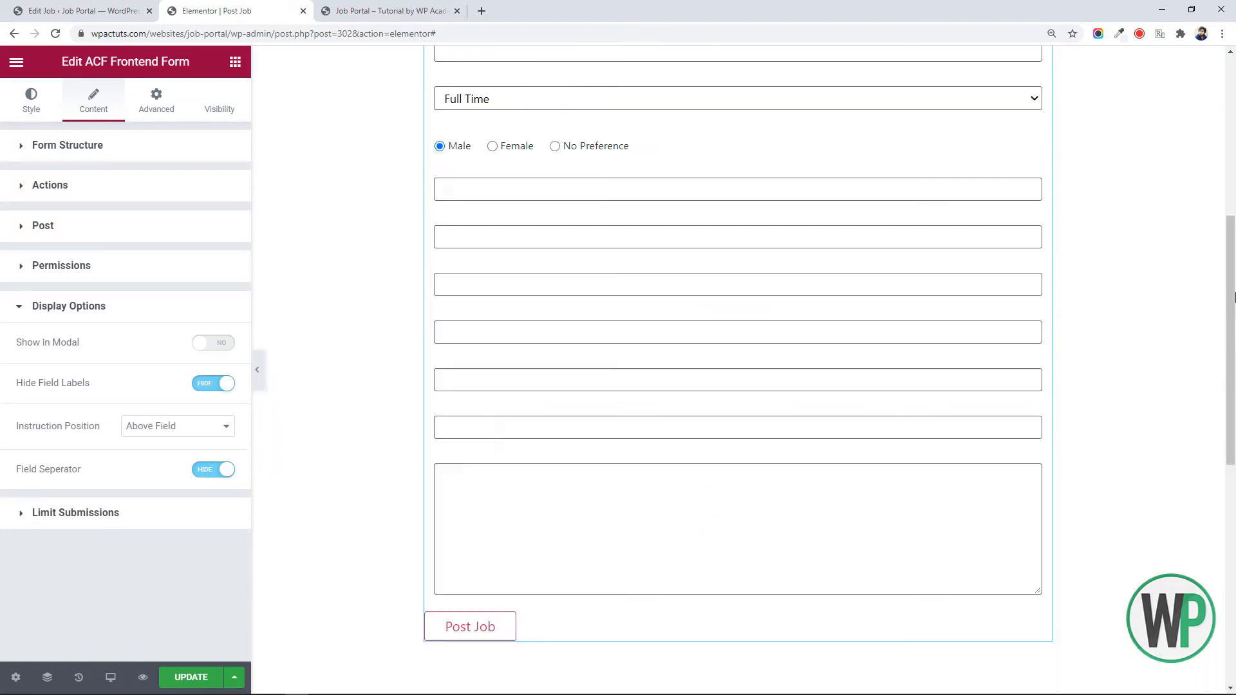
left_click_drag(1233, 296, 1231, 159)
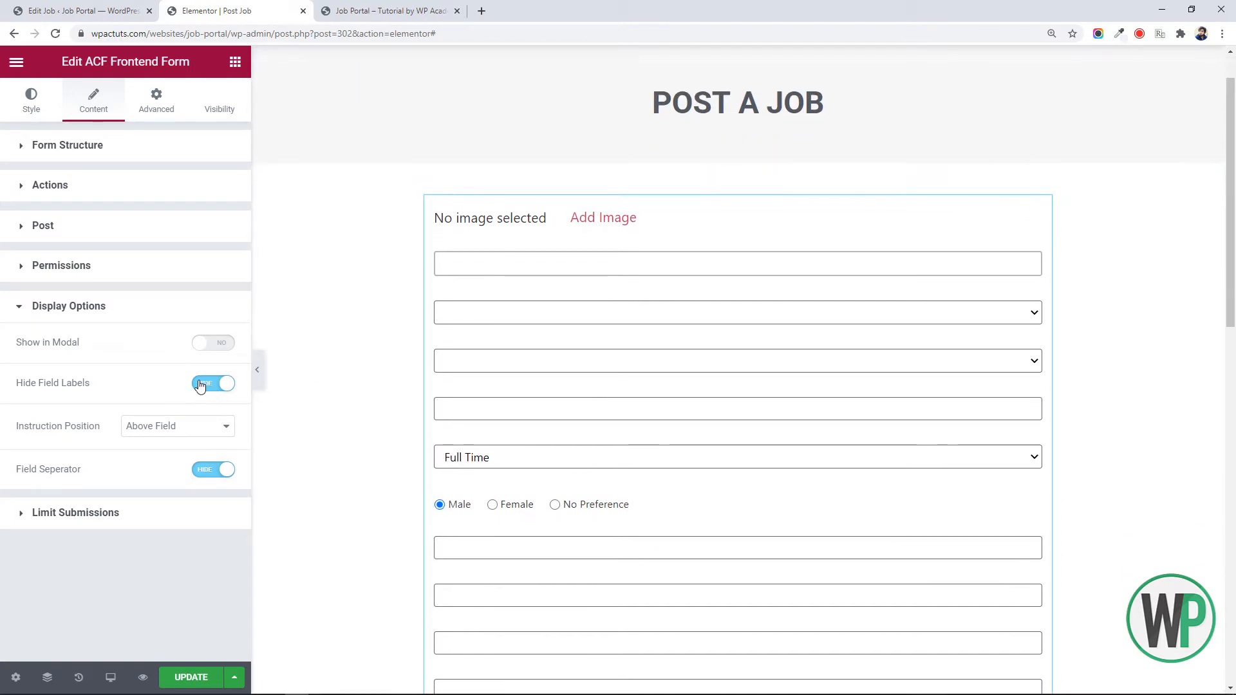
left_click(193, 427)
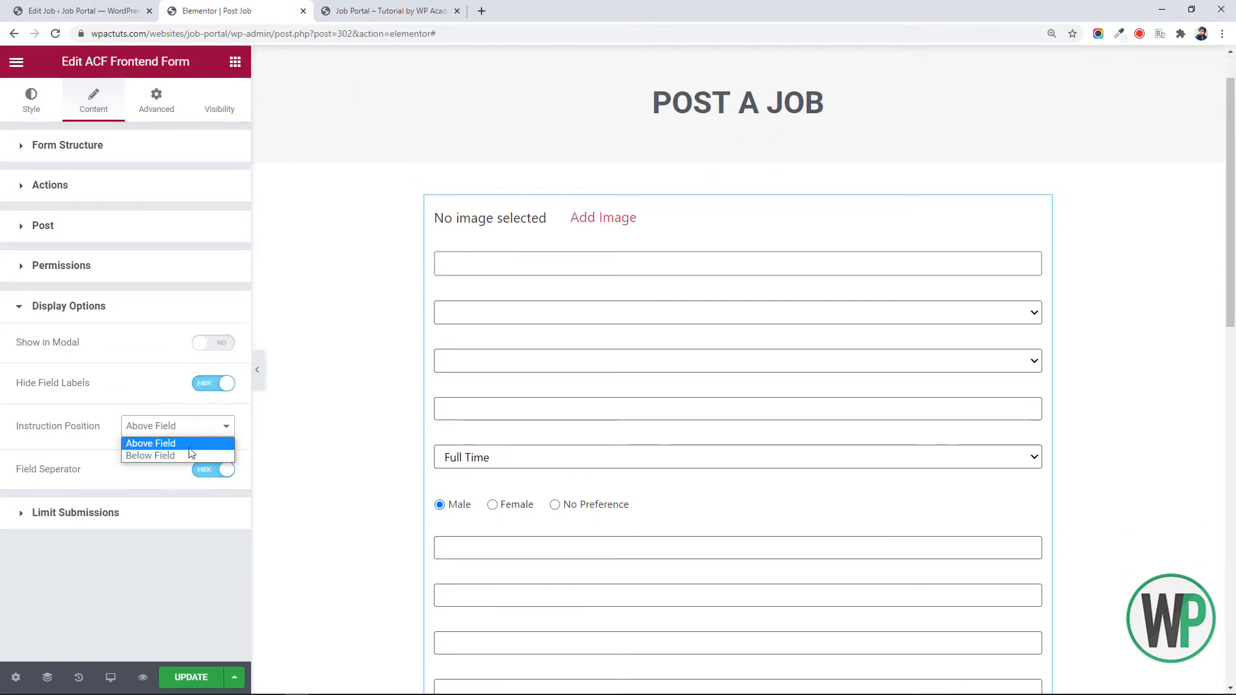
left_click(206, 404)
Try the Show in Modal option, switch it back off and show the field labels again
left_click(219, 344)
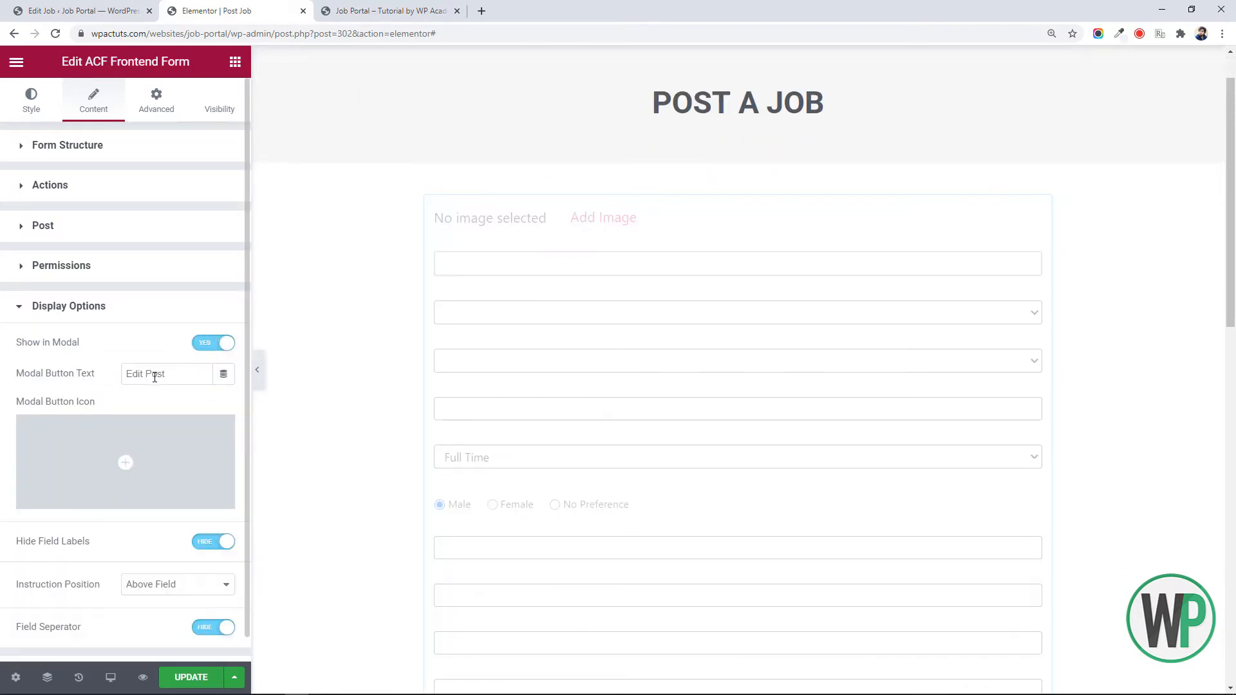
left_click(201, 344)
left_click(202, 388)
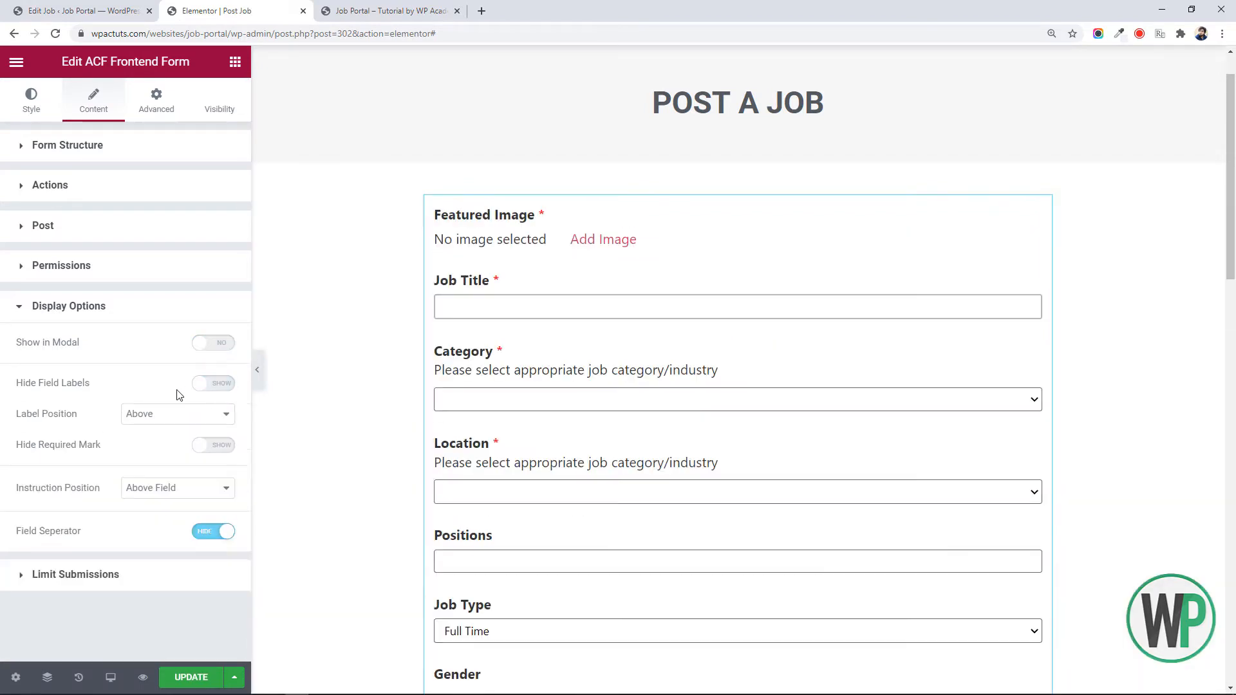
Try the Inline label position on the form, inspect the preview and set the label position back to Above
left_click(179, 417)
left_click(180, 441)
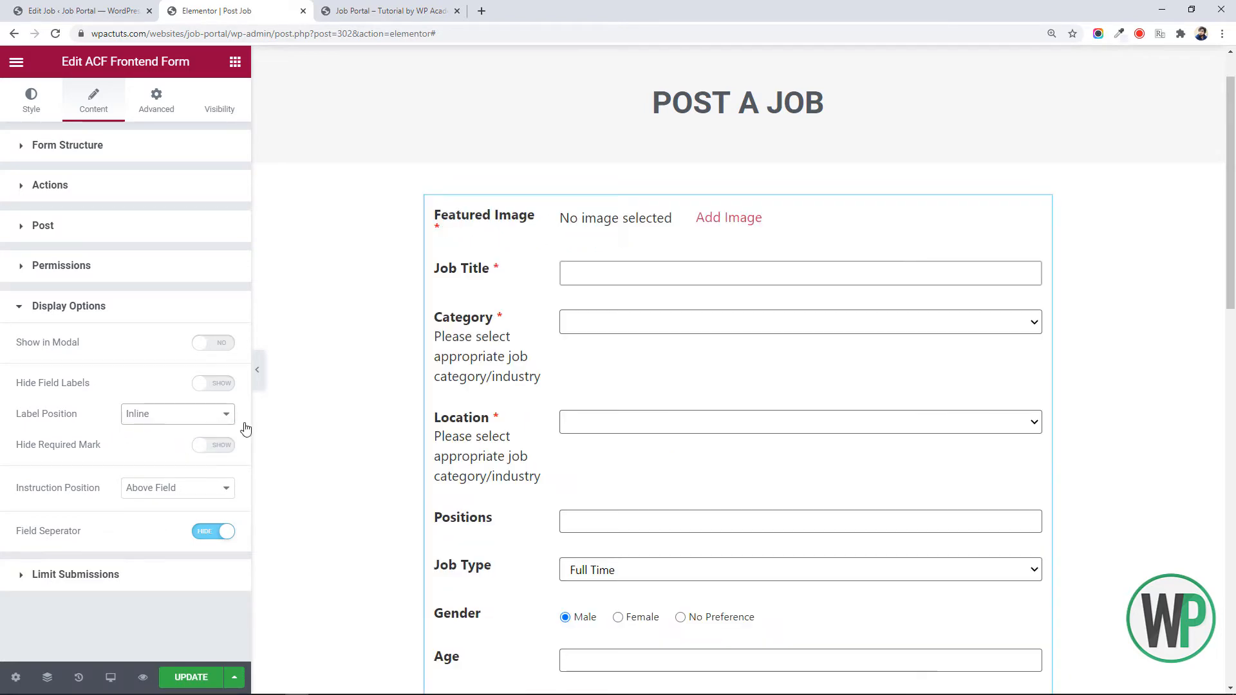
left_click_drag(1229, 269, 1206, 325)
scroll(1027, 327, "up", 3)
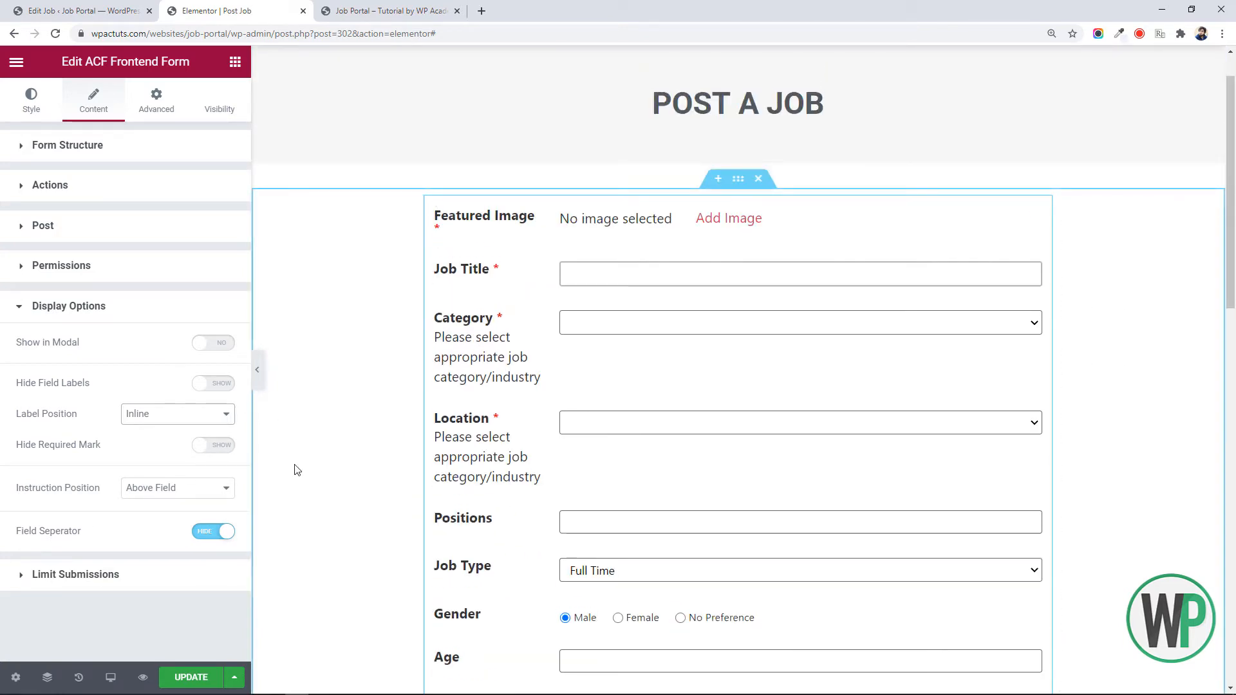
scroll(501, 352, "down", 1)
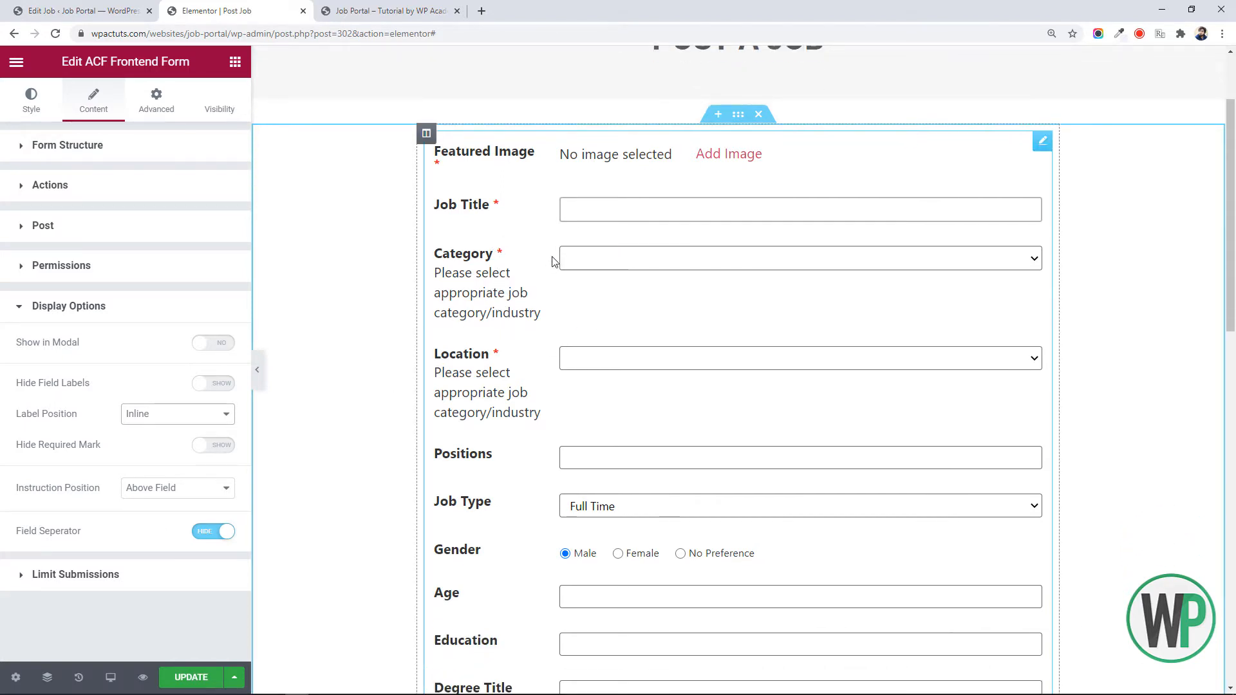
left_click(181, 413)
left_click(185, 430)
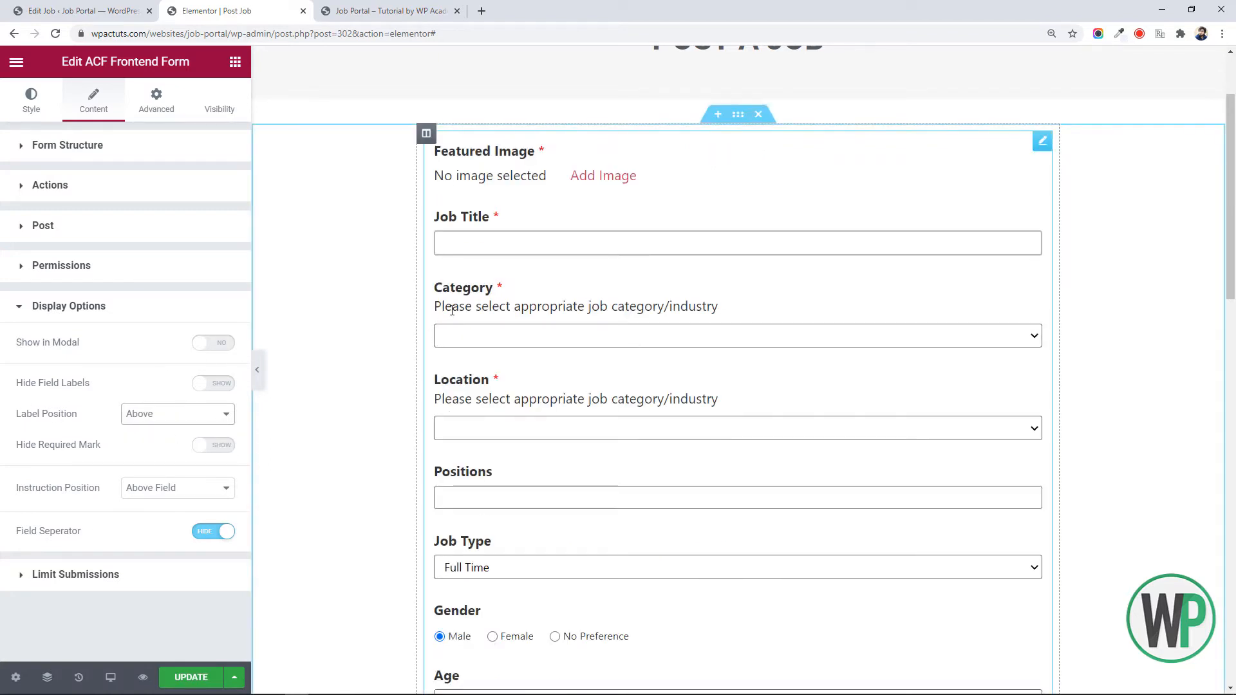
Change the Location taxonomy field's instruction to "Please select location for the job."
right_click(476, 396)
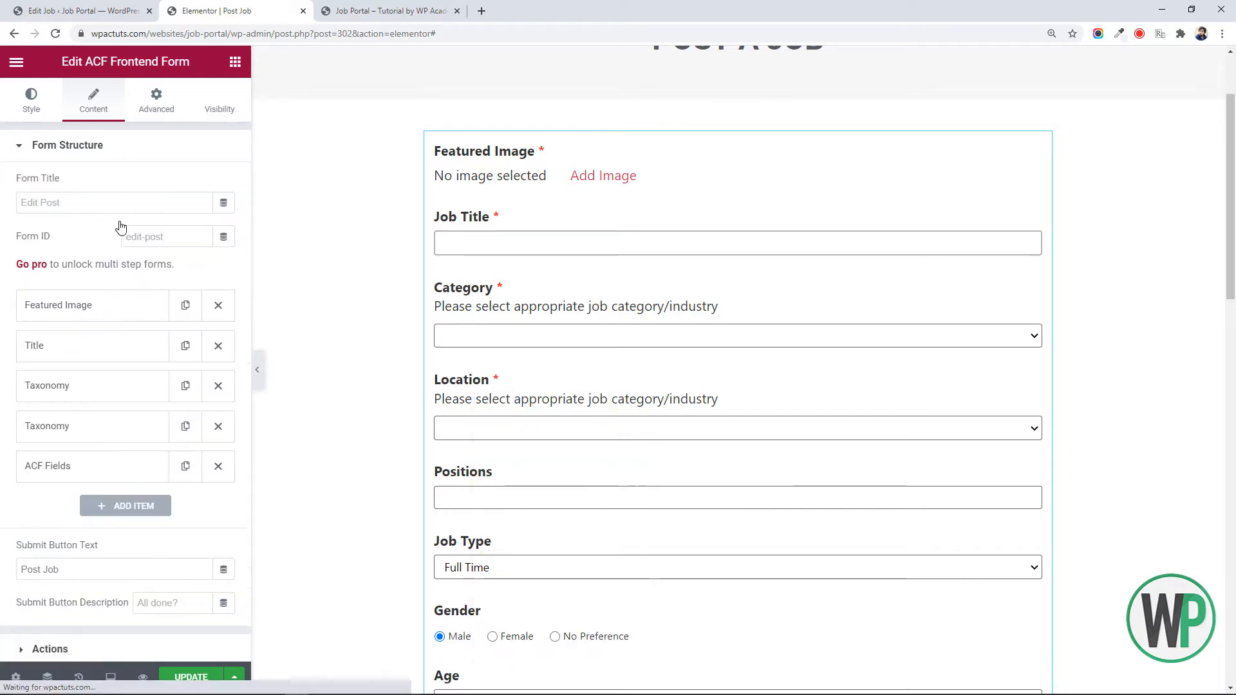
left_click(94, 387)
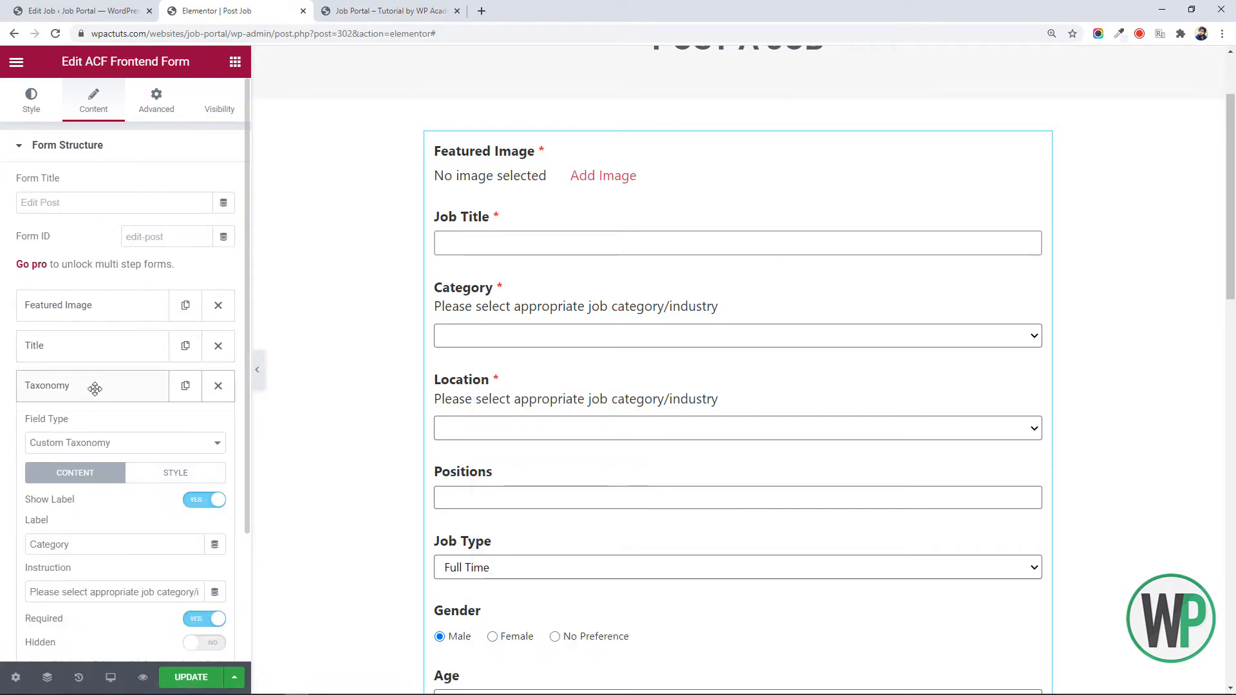
left_click(95, 387)
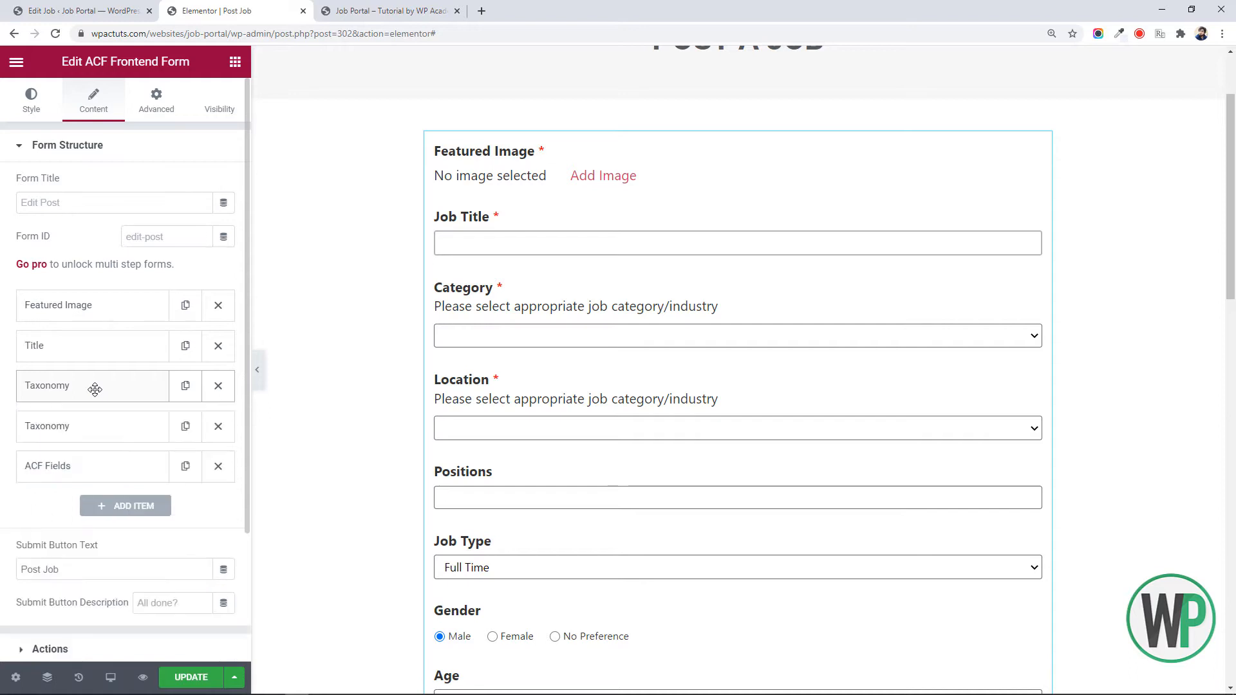
left_click(95, 427)
scroll(104, 441, "down", 3)
scroll(111, 442, "down", 3)
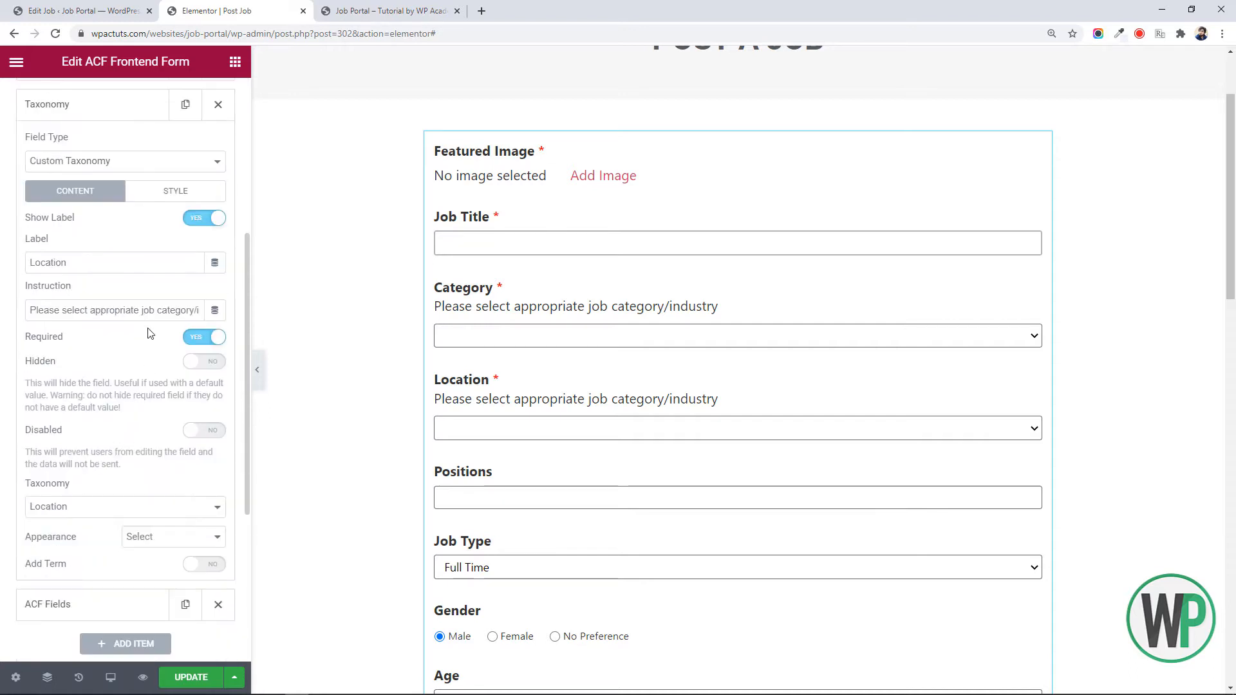
left_click_drag(159, 312, 201, 304)
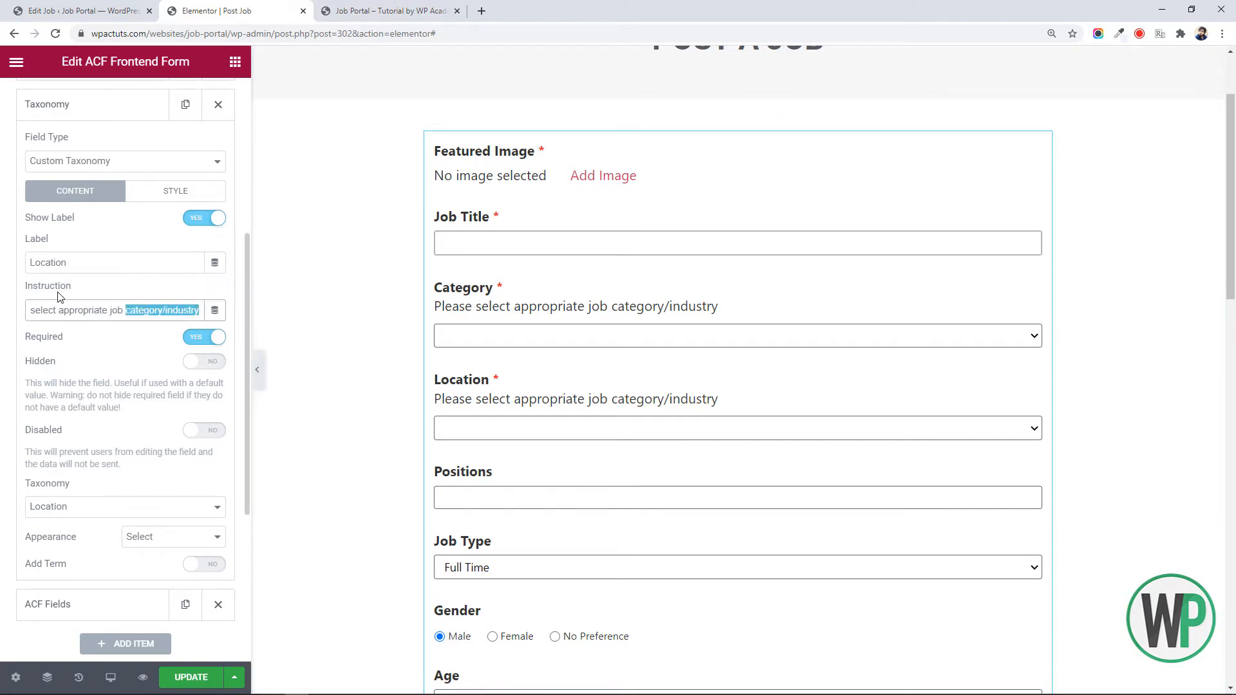
left_click(59, 312)
left_click_drag(58, 312, 361, 325)
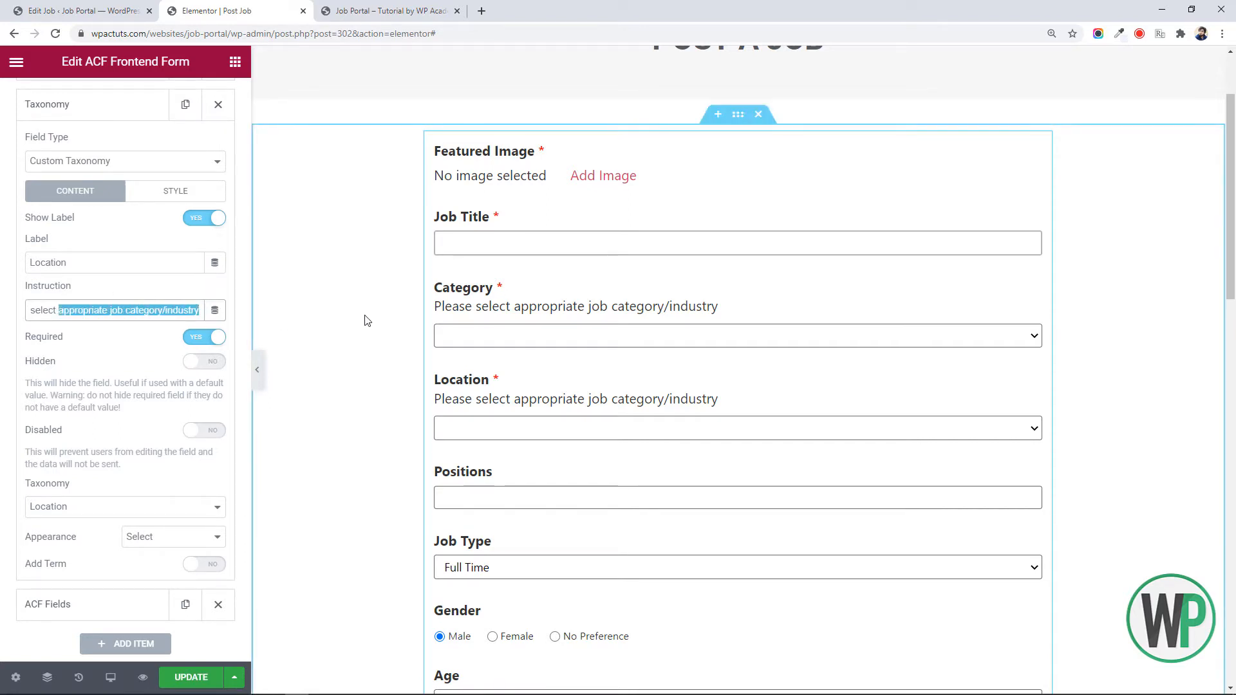
type("location for the job.")
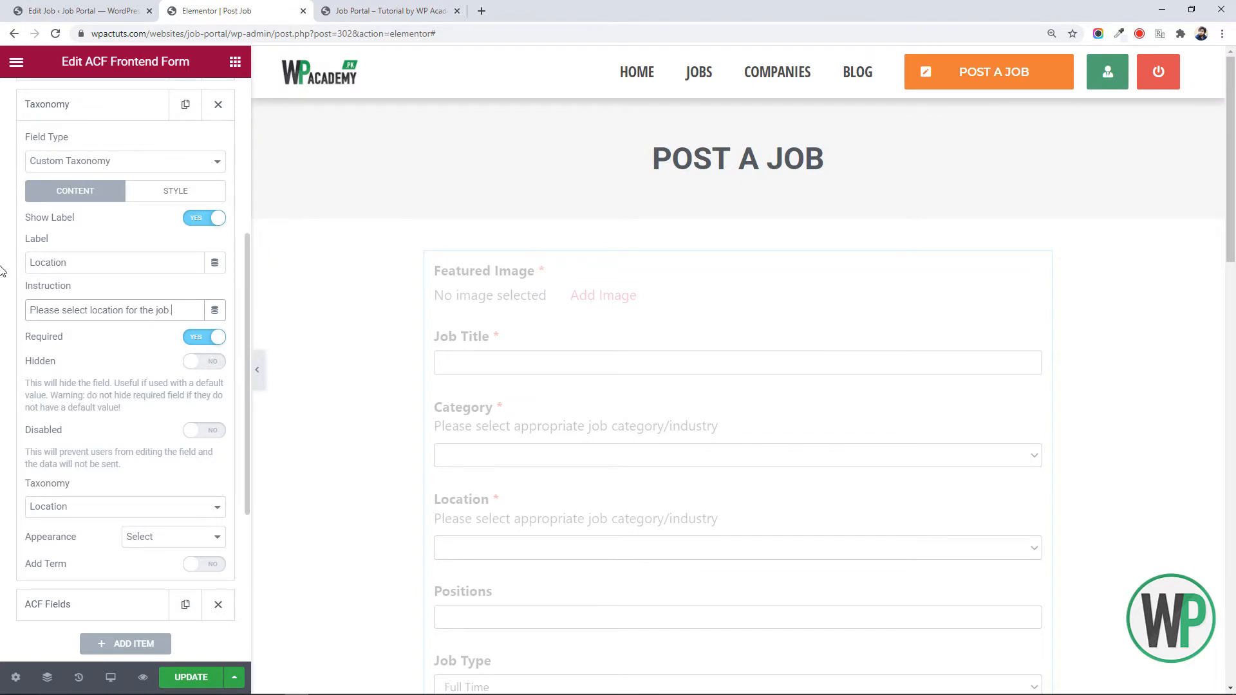
Check the ACF Fields item and the lower part of the form preview, and save the Post Job page
left_click(122, 603)
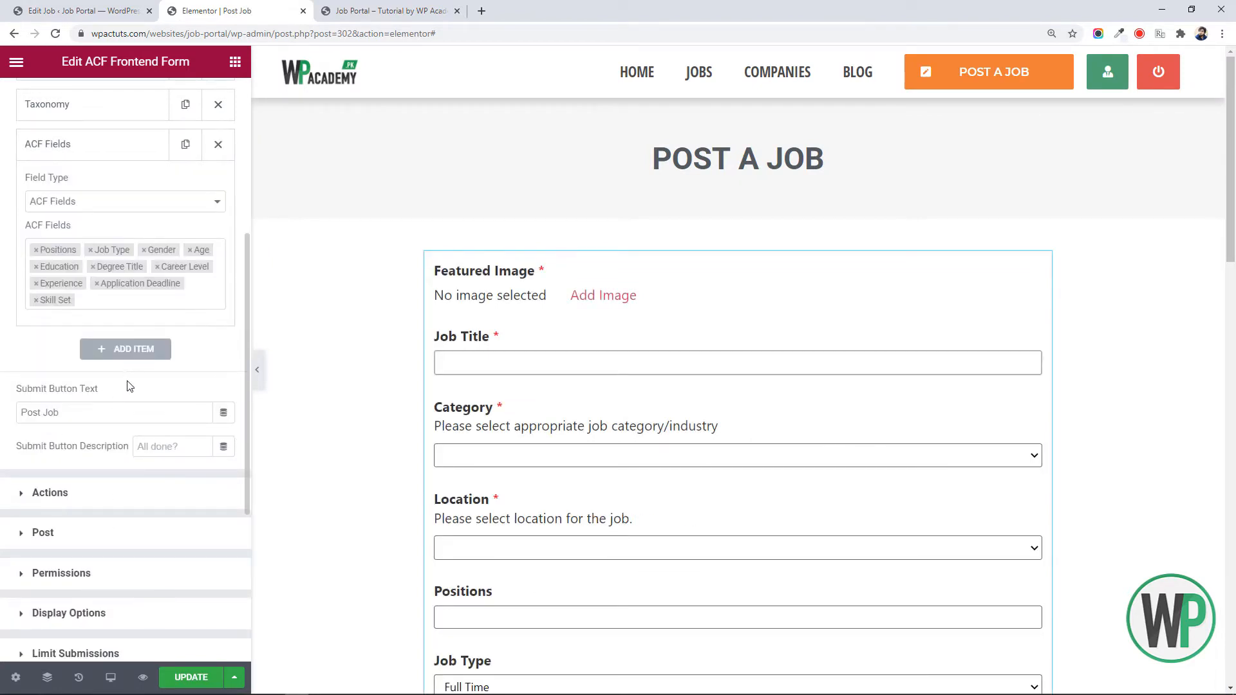
left_click_drag(1230, 233, 1232, 560)
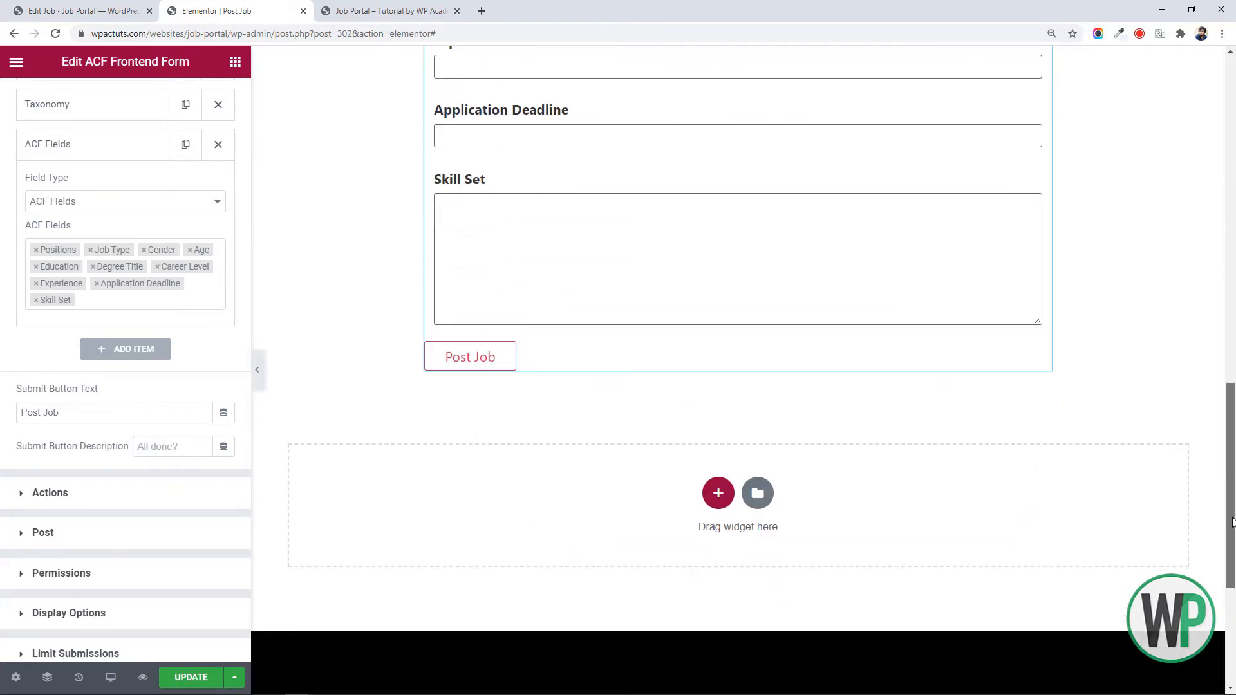
left_click(216, 678)
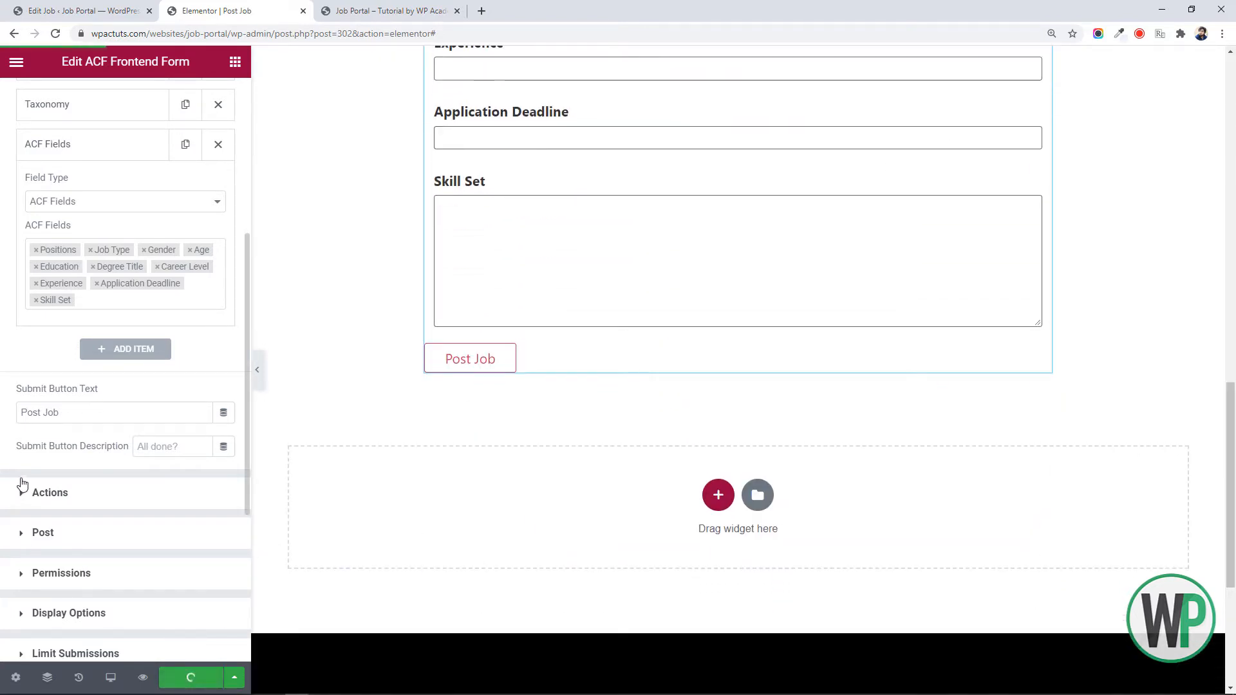
left_click_drag(230, 30, 21, 5)
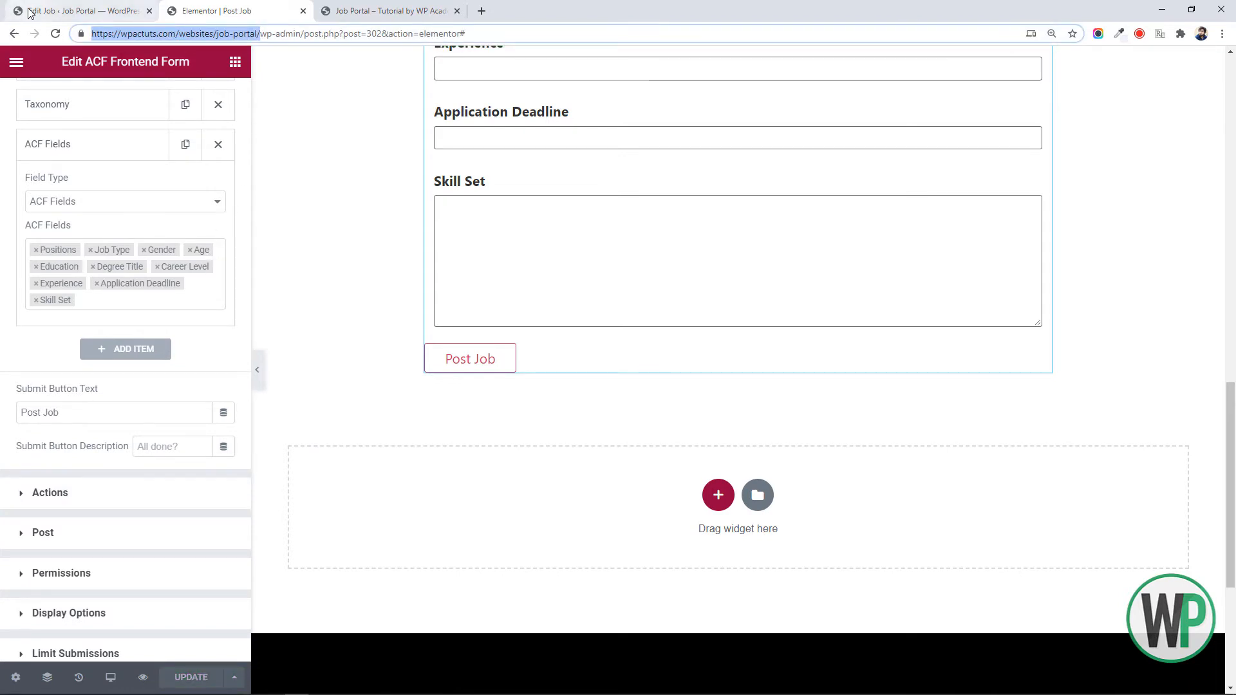
key("ctrl+c")
key("ctrl+shift+n")
key("ctrl+v")
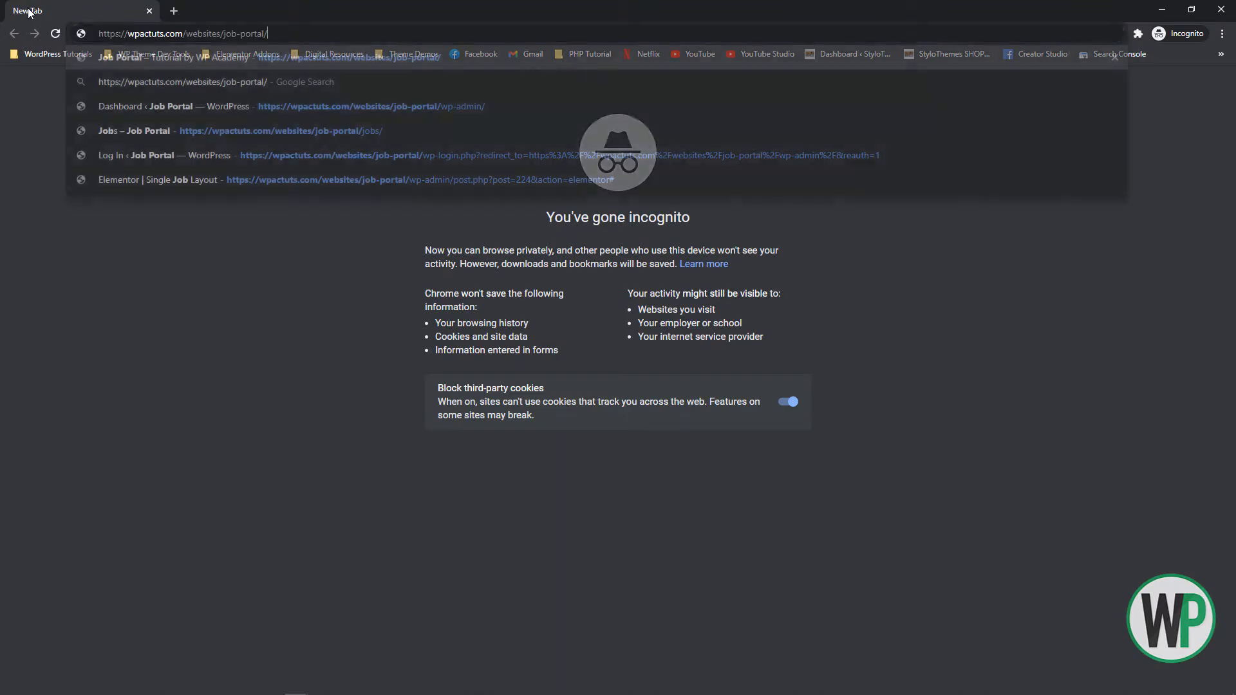
key("Return")
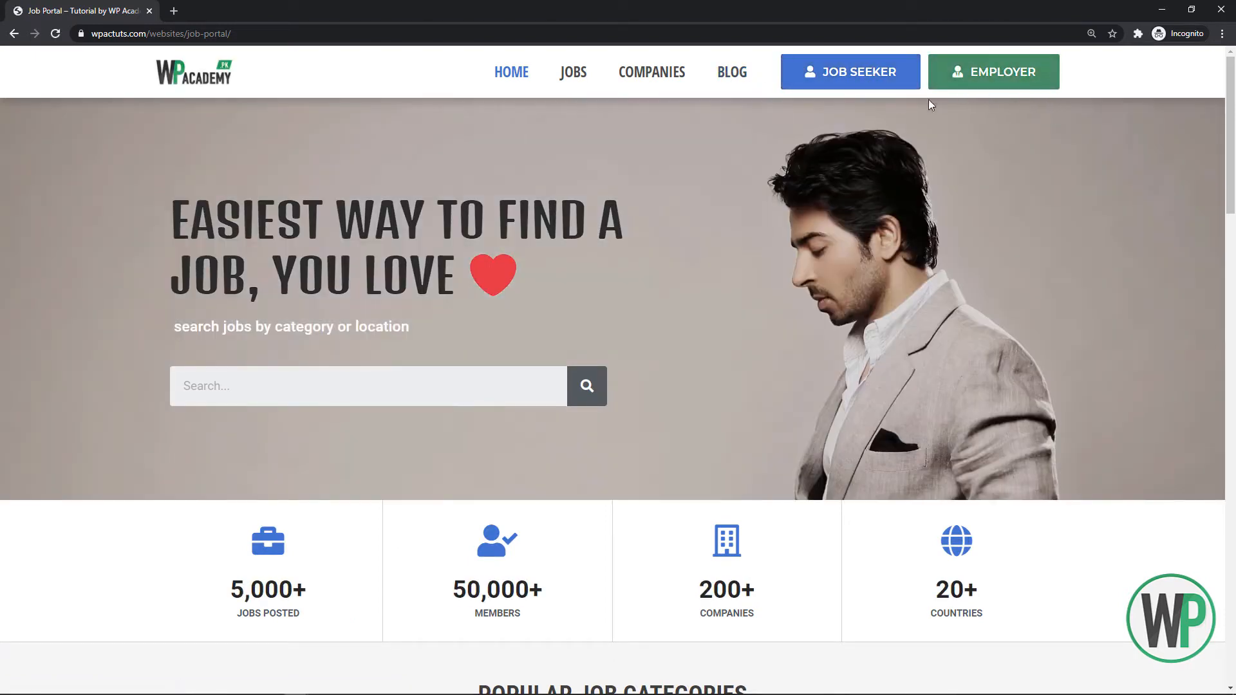
Open the registration page from the Job Seeker link and examine the Job Seeker and Employer registration forms
left_click(887, 78)
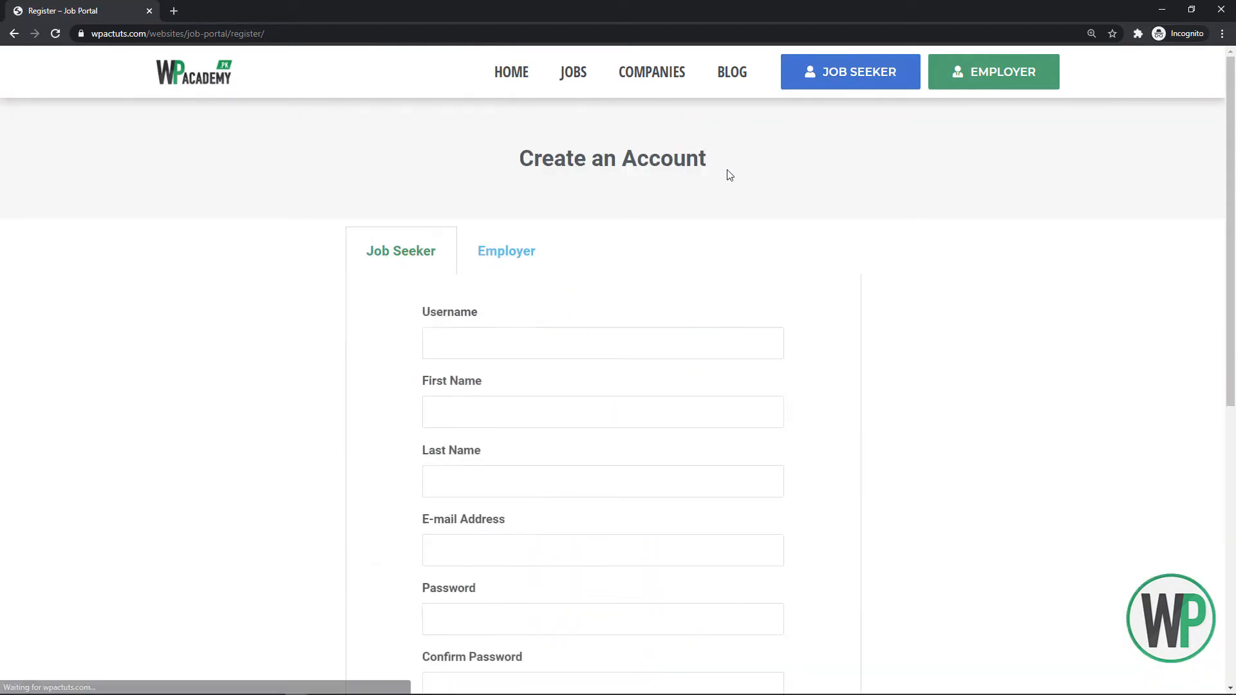
left_click_drag(1231, 221, 1186, 219)
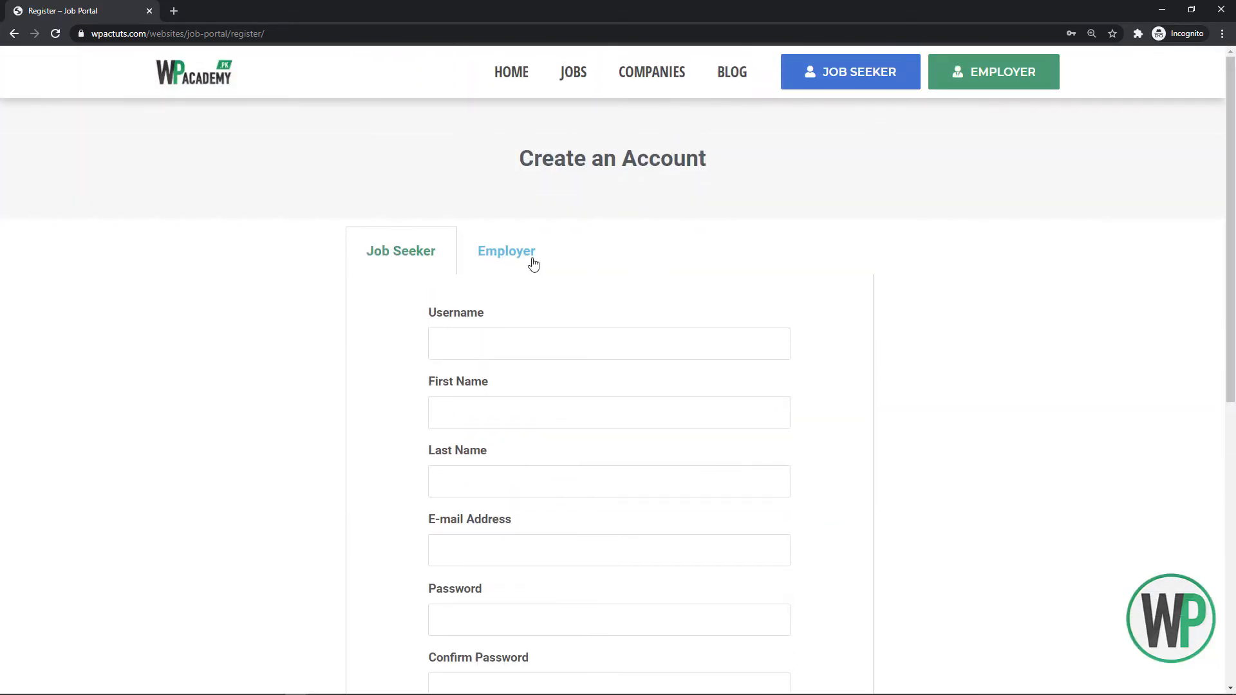
left_click(492, 257)
left_click(425, 255)
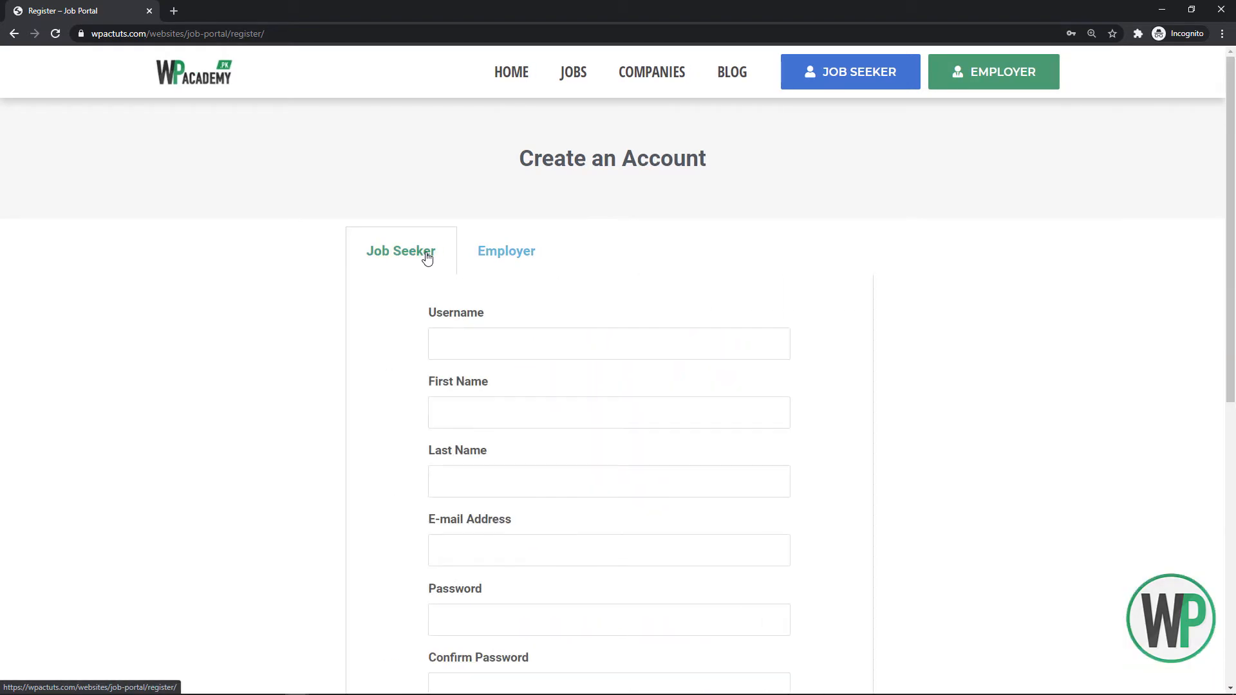
left_click(503, 257)
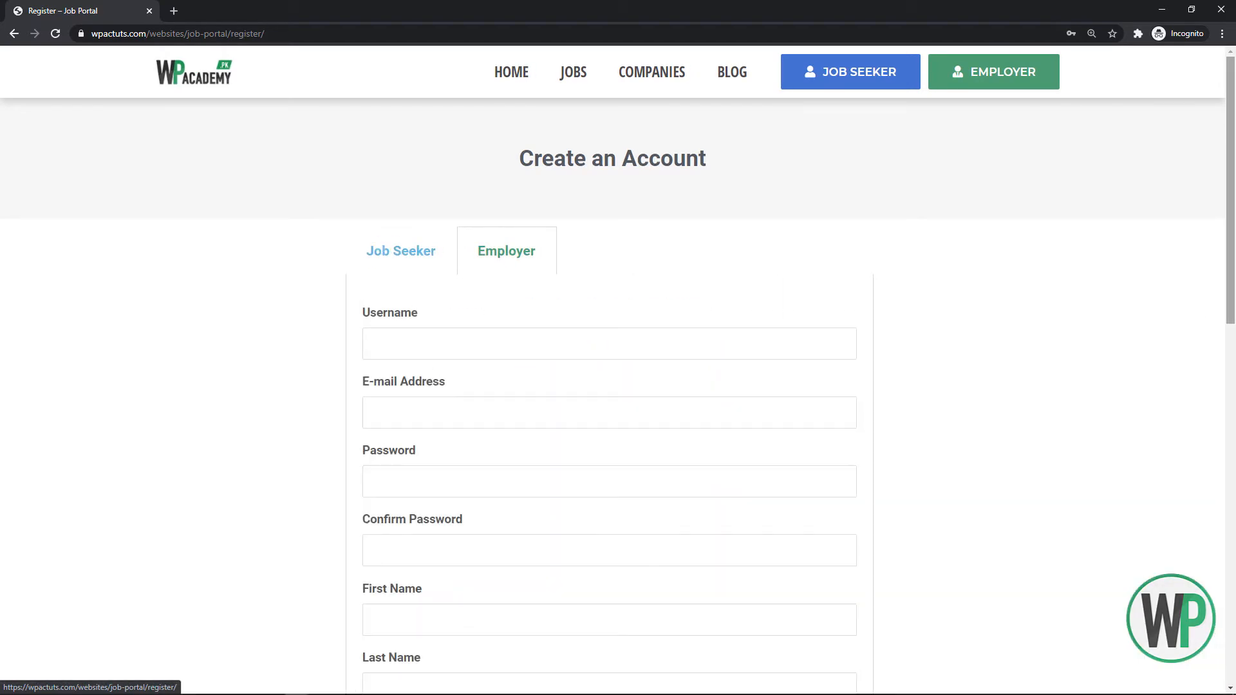
scroll(1205, 466, "down", 10)
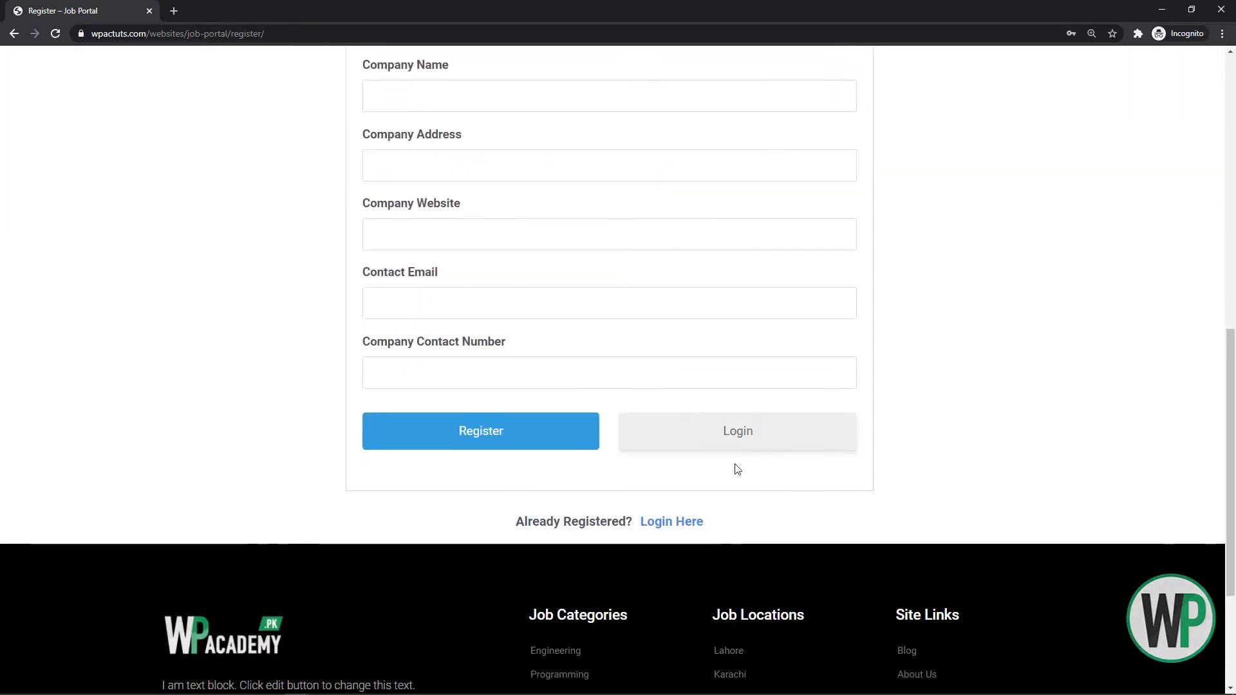
scroll(842, 435, "up", 10)
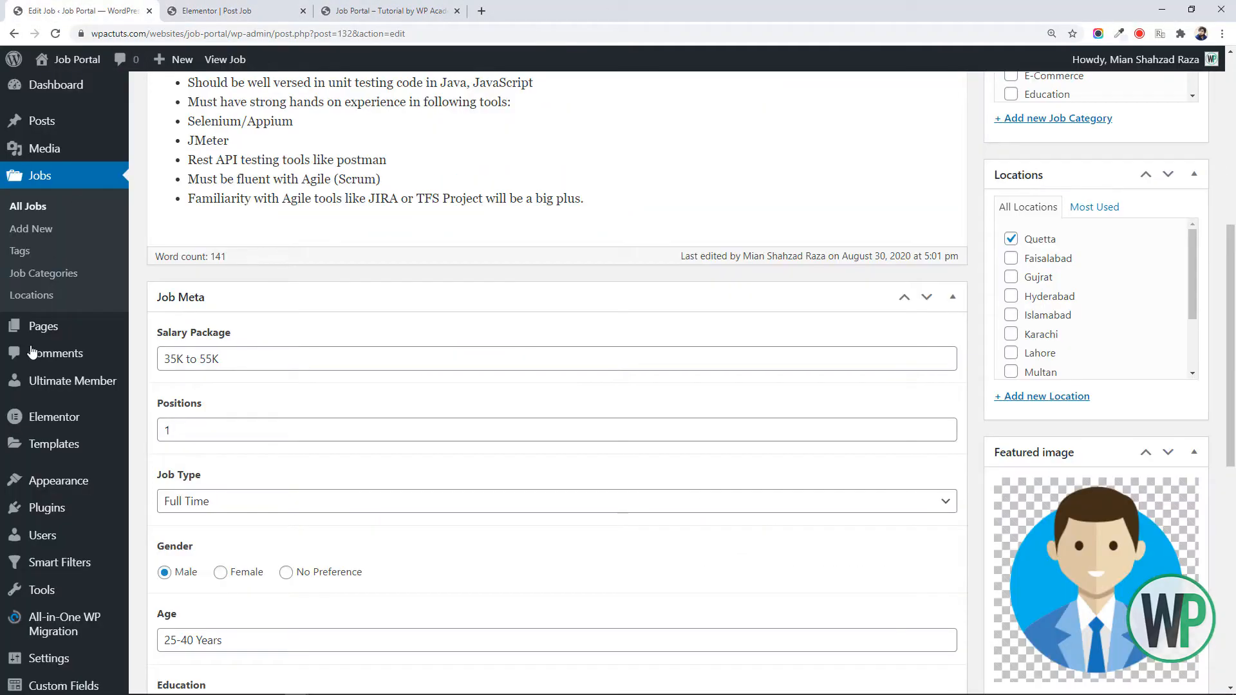
Switch to the WordPress dashboard, open the Theme Builder in a new tab and open the Header template in Elementor
mouse_move(102, 450)
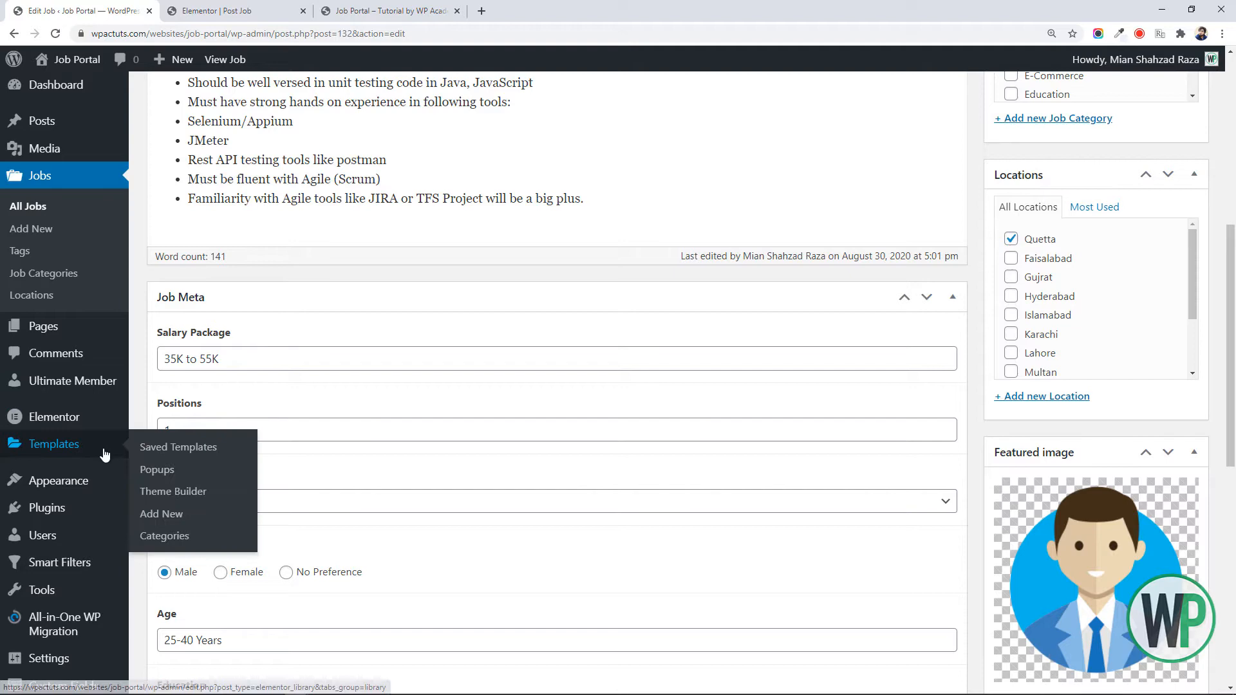
middle_click(160, 492)
left_click(252, 19)
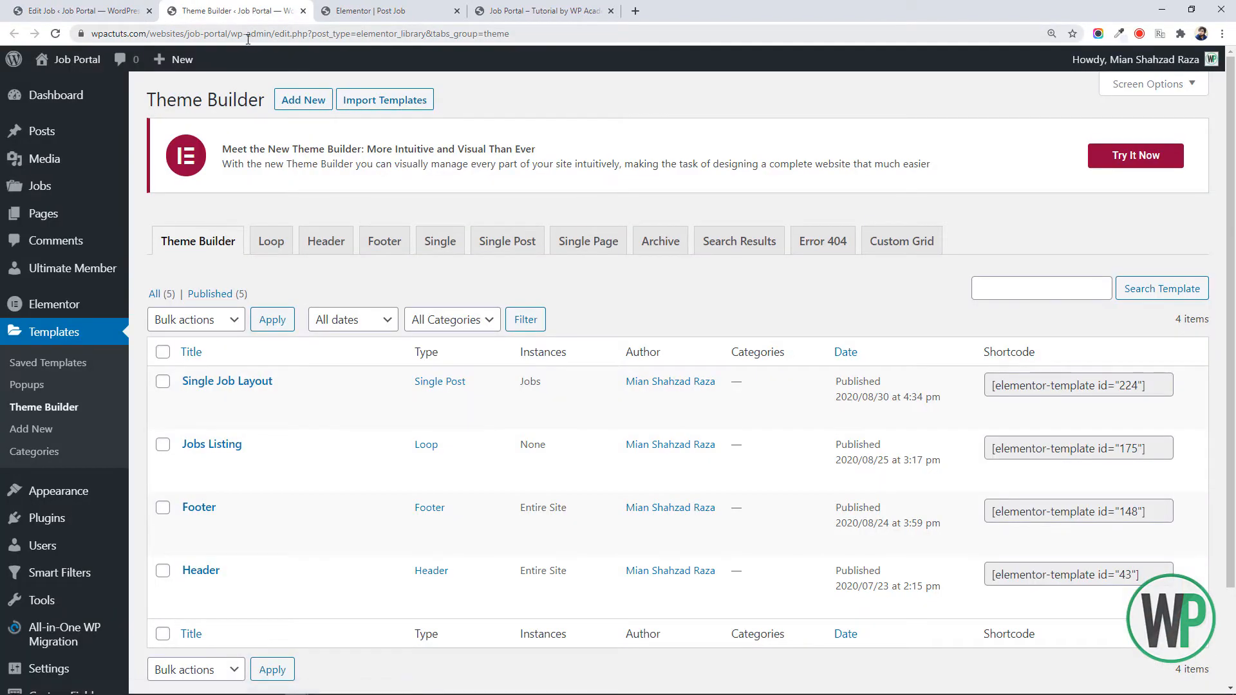
scroll(387, 361, "down", 2)
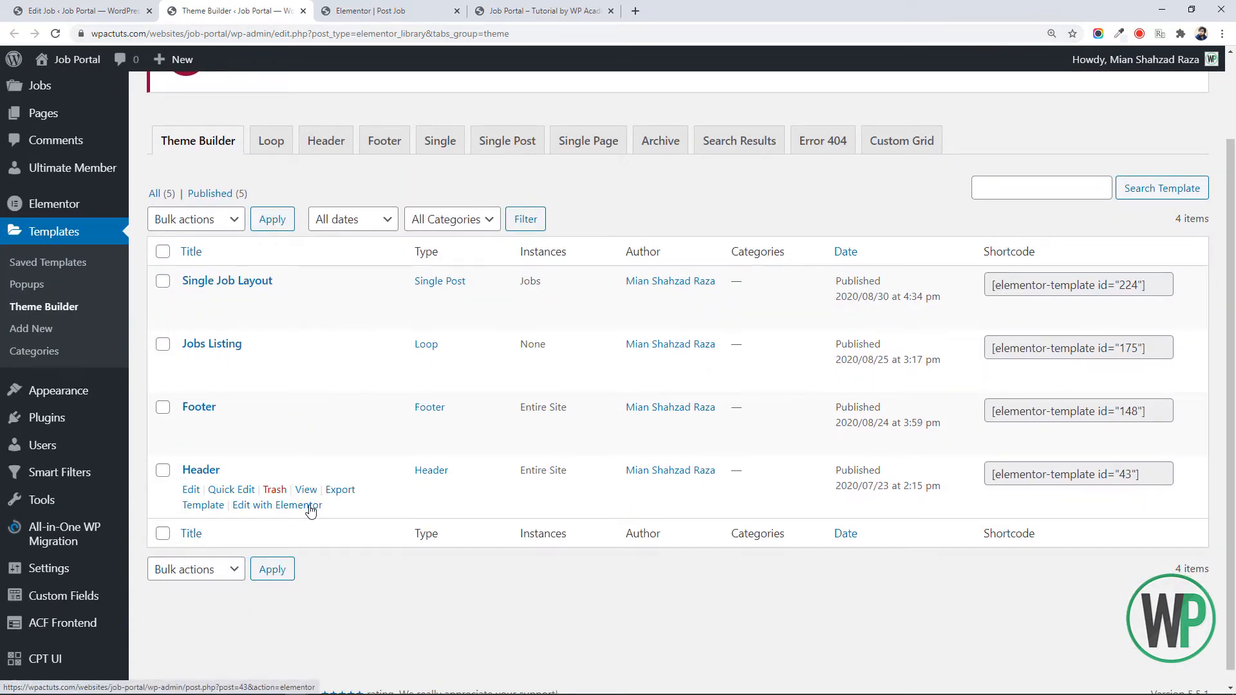
left_click(310, 506, "ctrl")
left_click(424, 8)
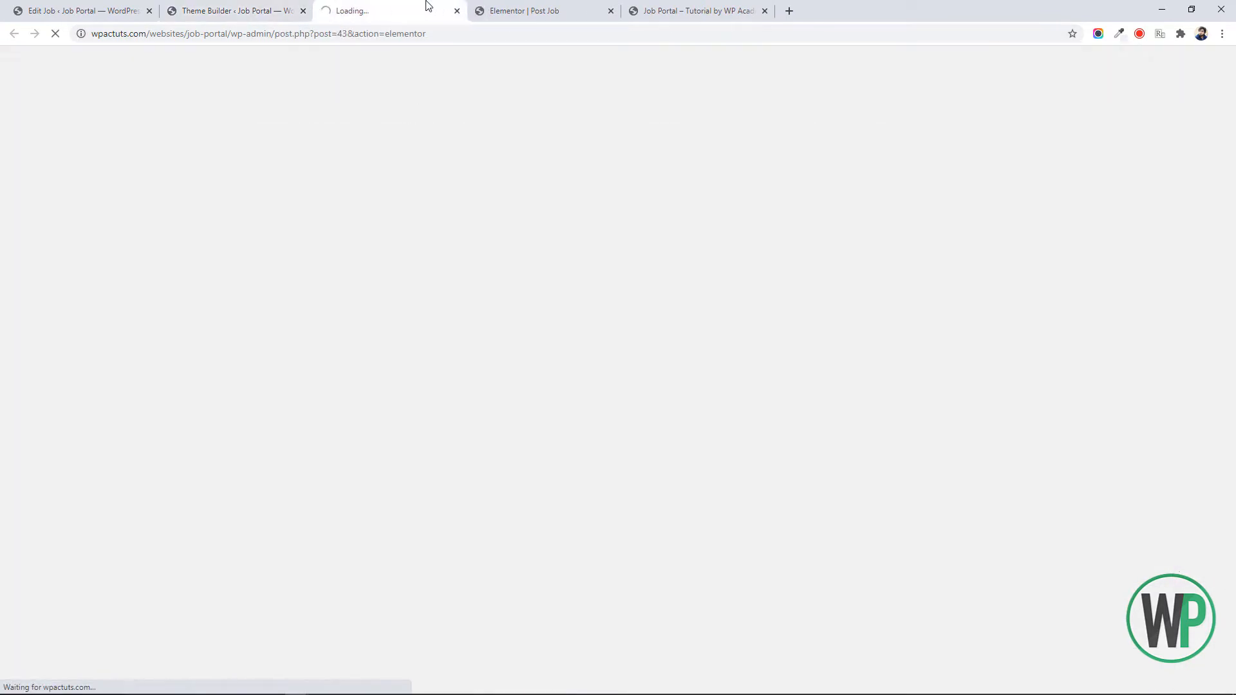
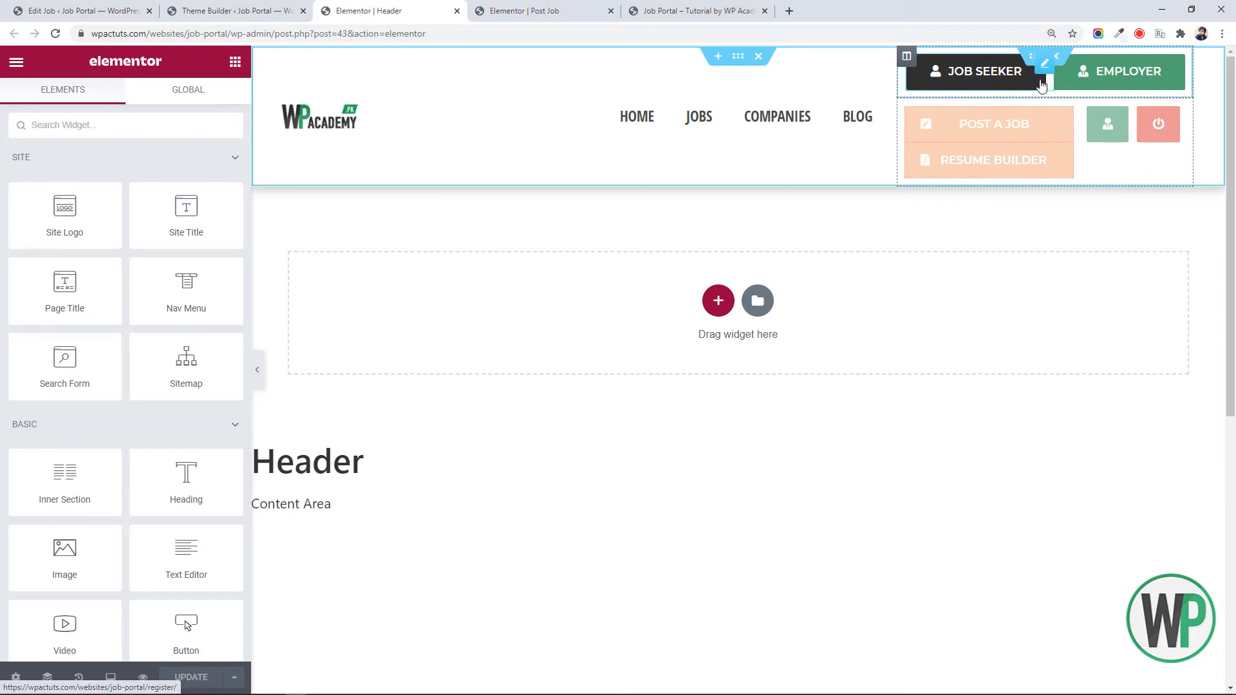
Set the header's Employer button padding to 10 px on both its right and left sides
right_click(1098, 78)
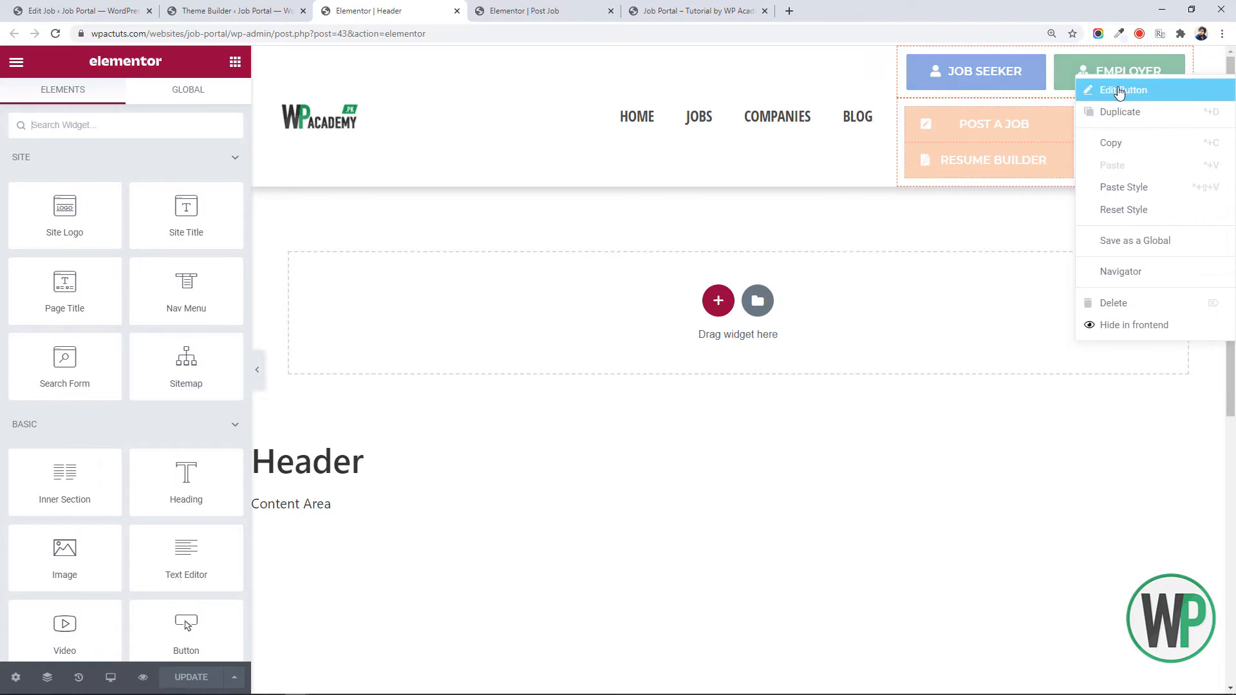
left_click(1119, 92)
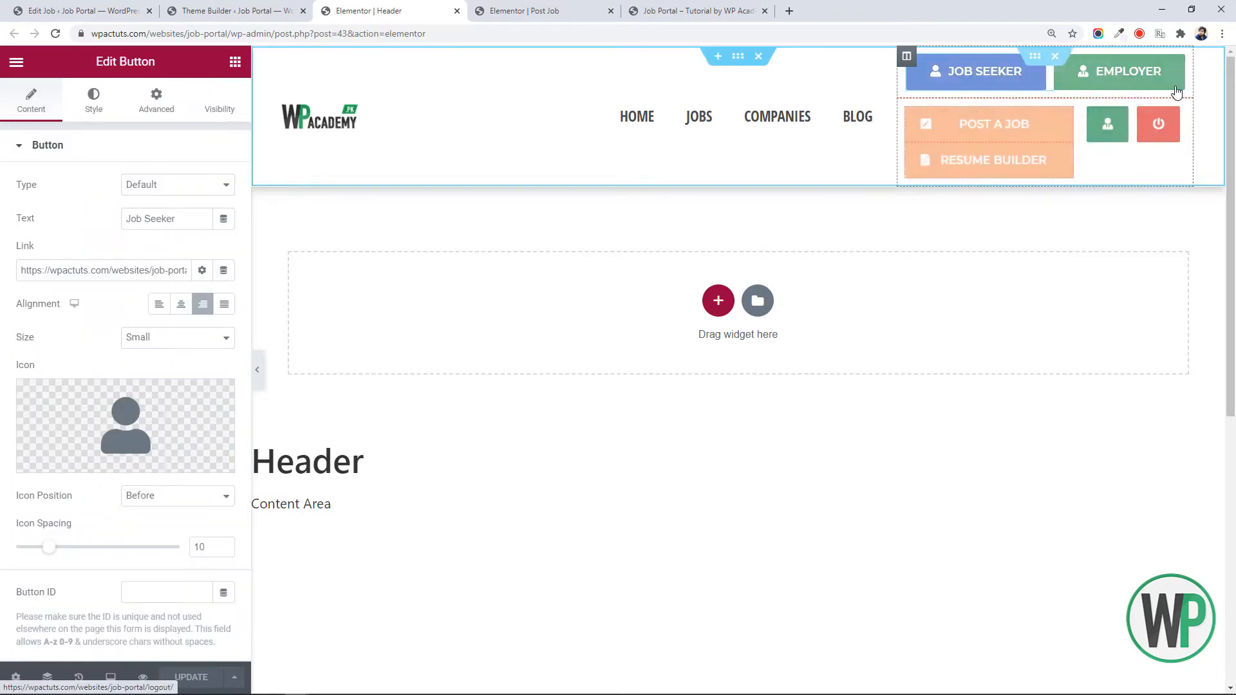
right_click(1136, 74)
left_click(1133, 79)
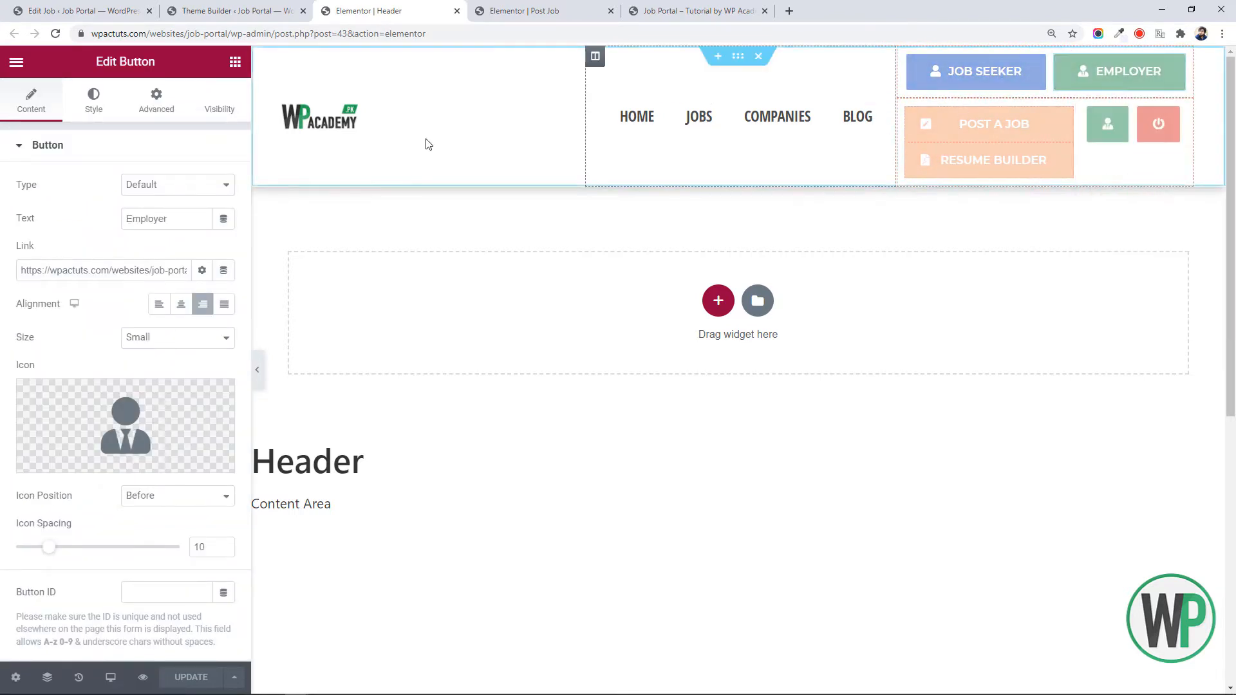
left_click(99, 100)
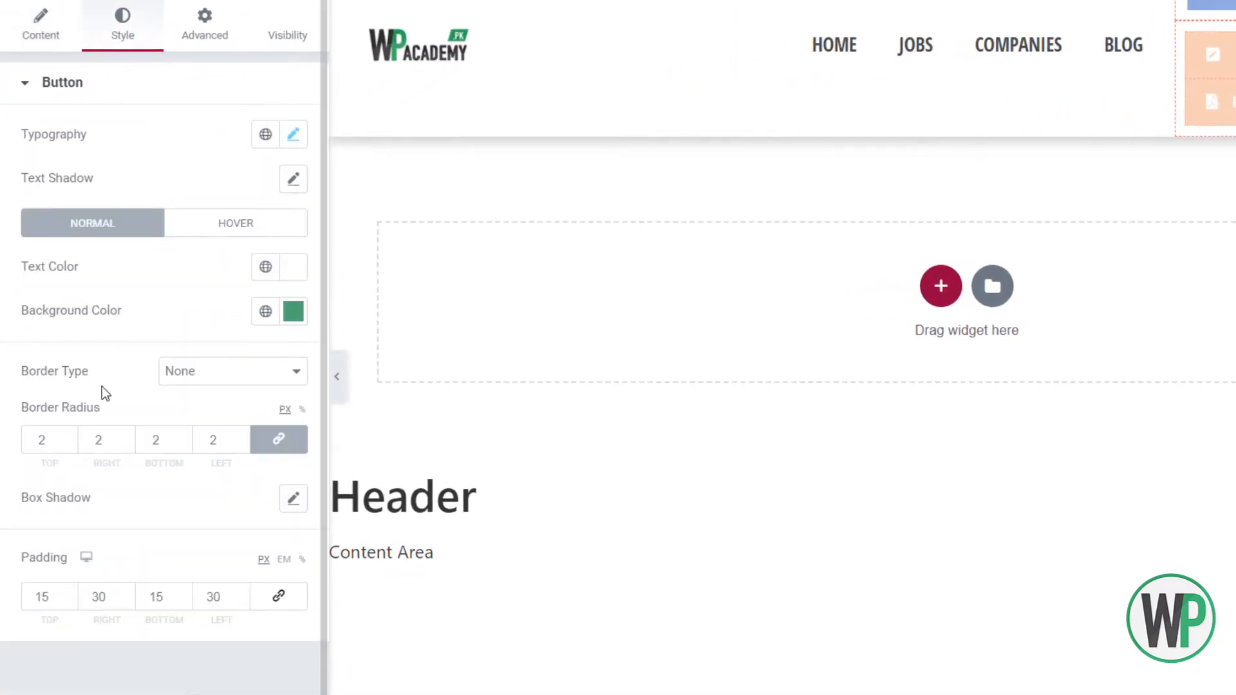
left_click(96, 597)
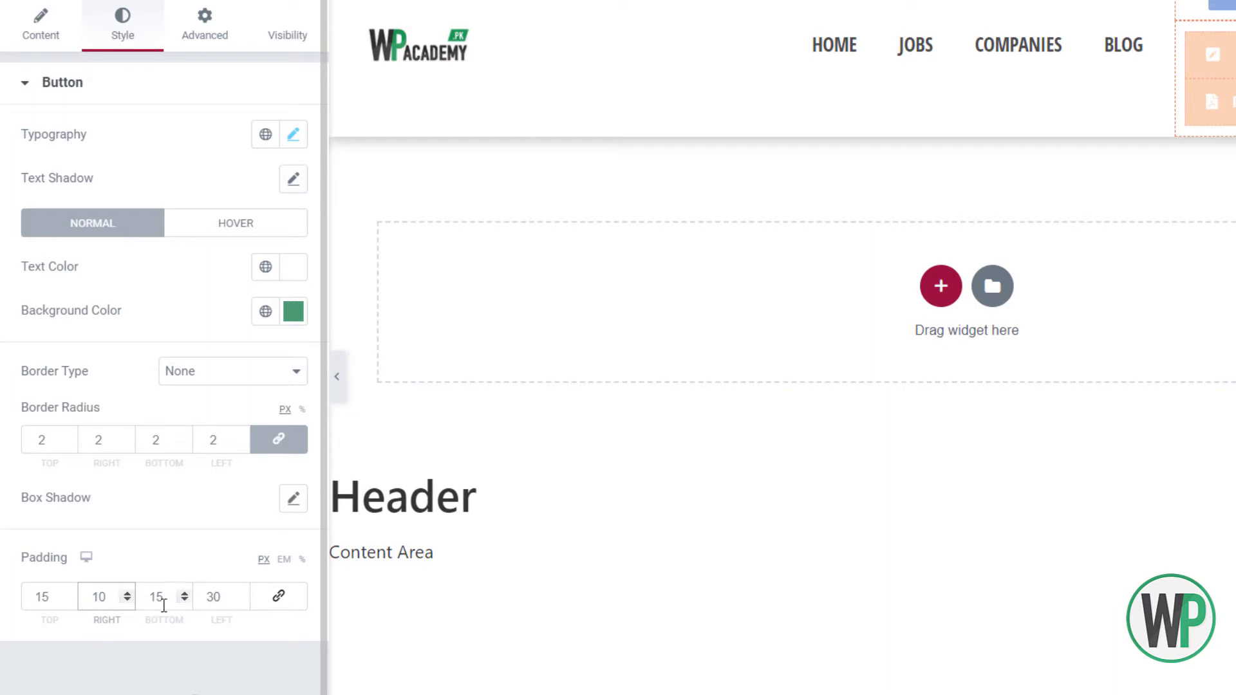
left_click_drag(207, 597, 211, 596)
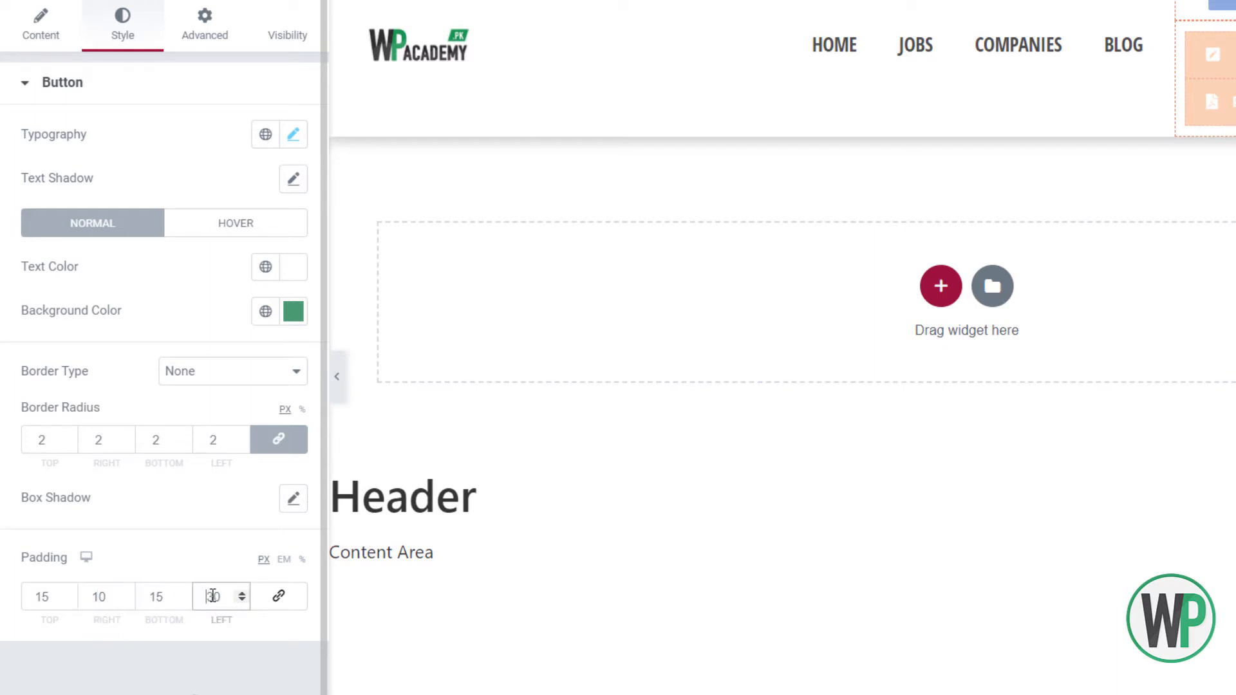
type("1")
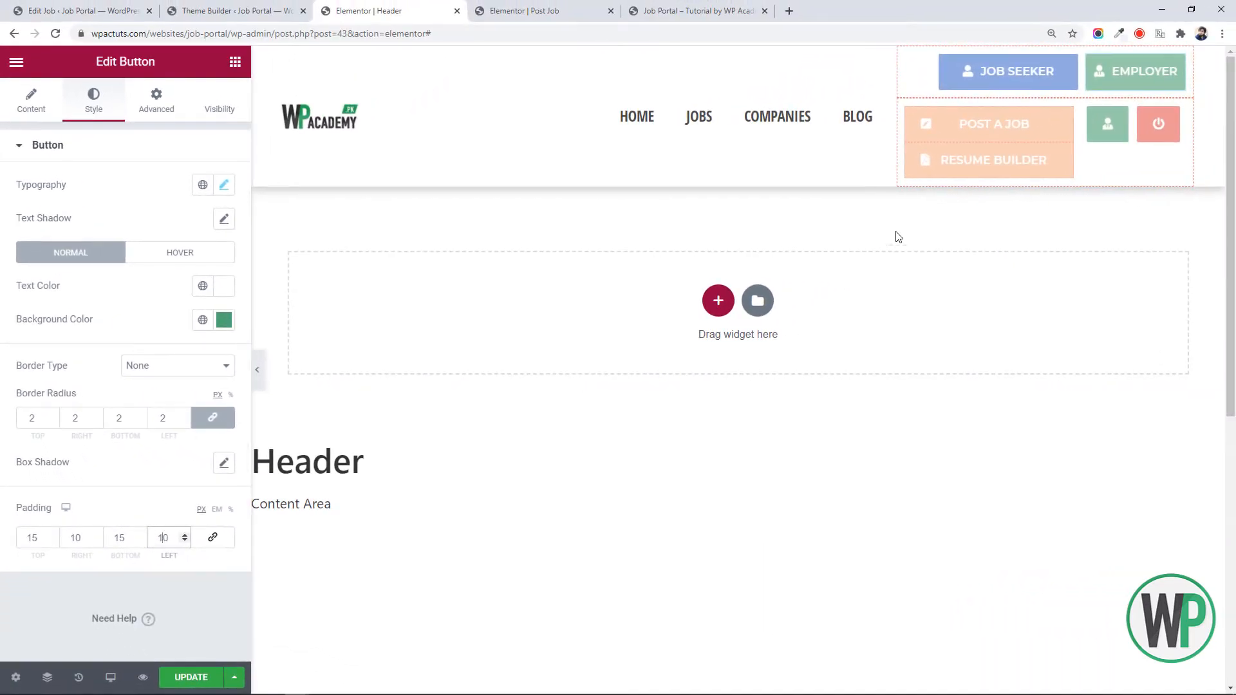
Set the header's Job Seeker button padding to 10 px on both its left and right sides
right_click(1068, 75)
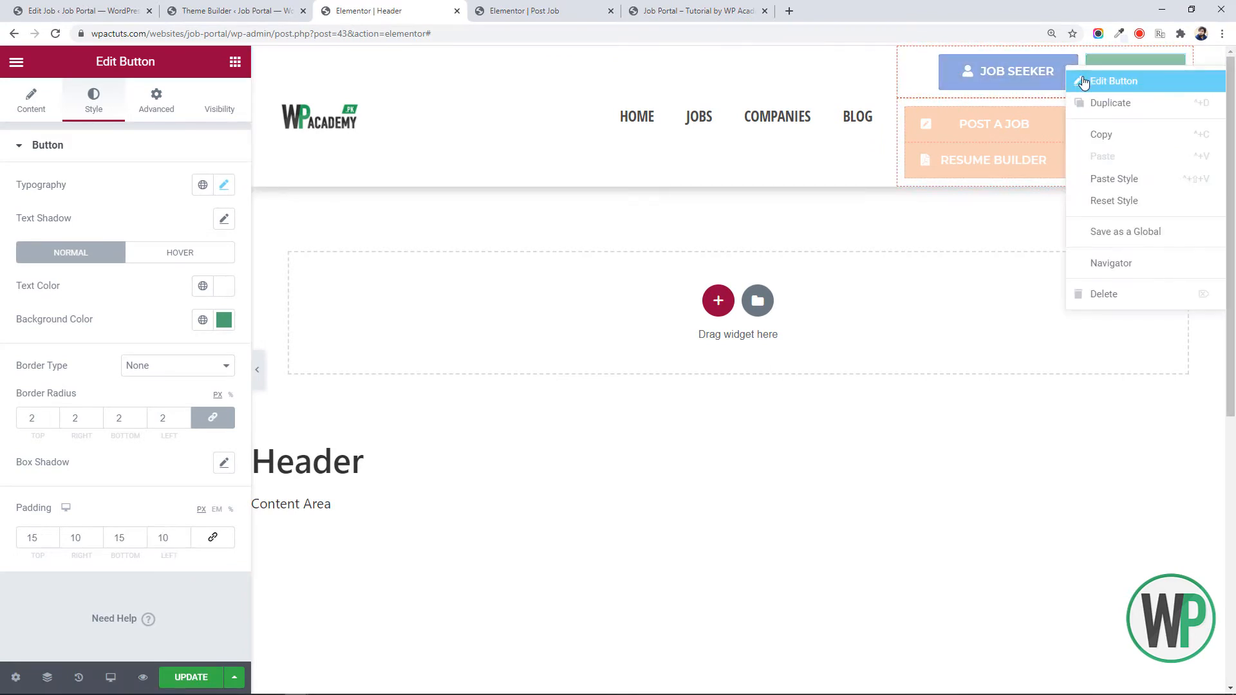
left_click(1094, 78)
left_click(118, 114)
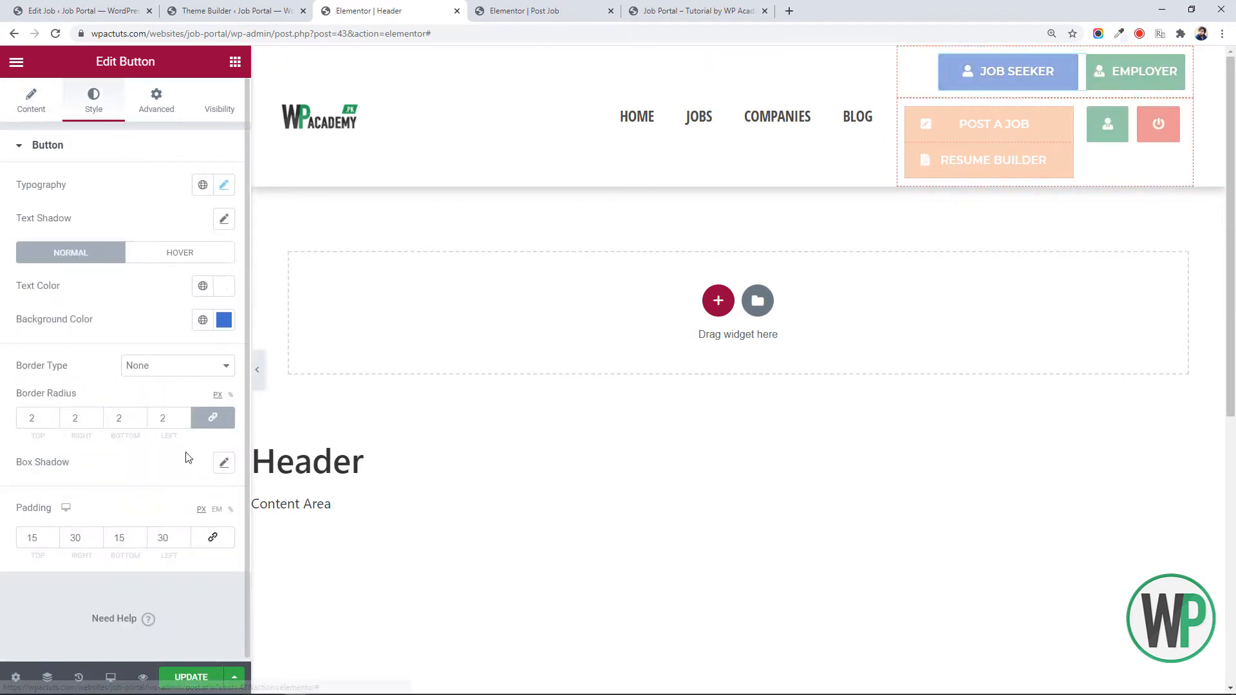
left_click_drag(163, 538, 155, 537)
type("1")
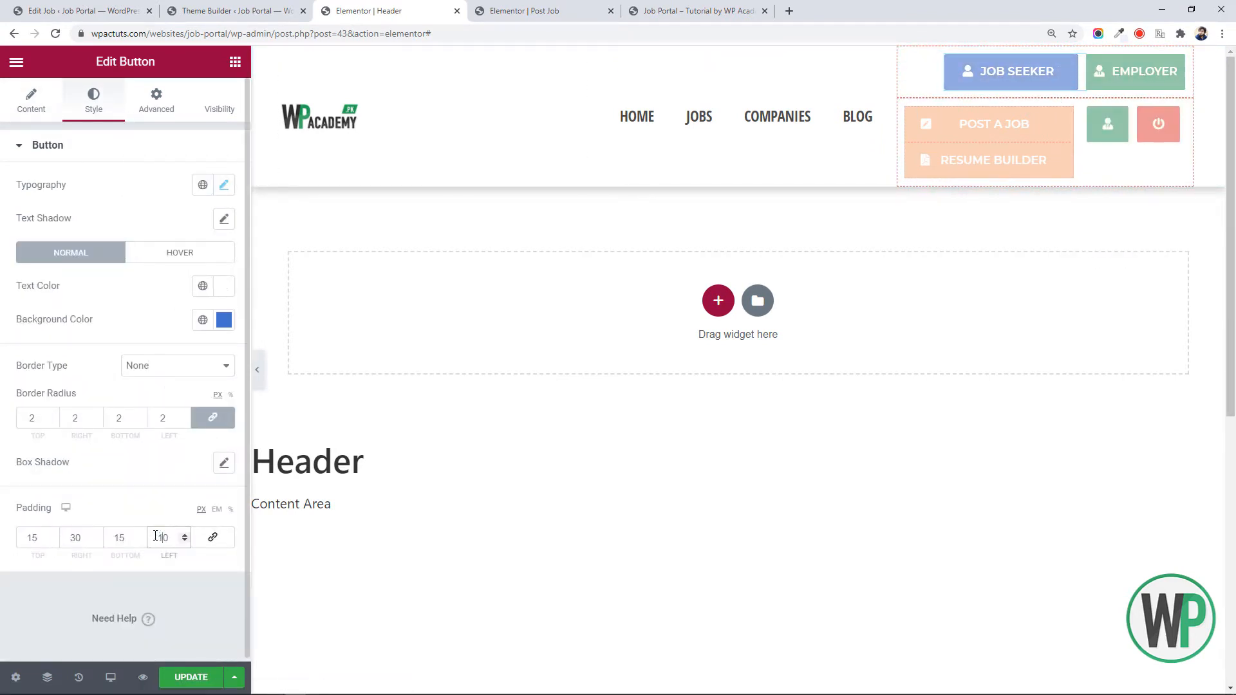
left_click(74, 536)
type("1")
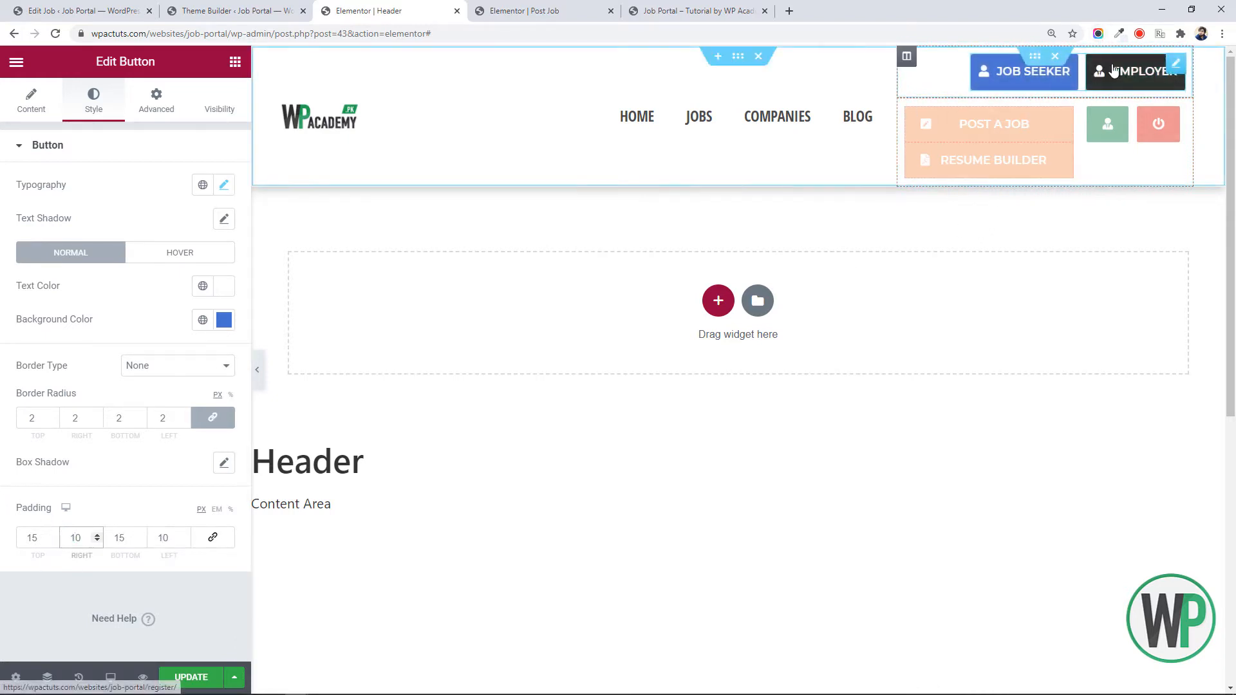
Duplicate the header's Employer button and change the copy's text to Login
right_click(1175, 64)
left_click(1152, 97)
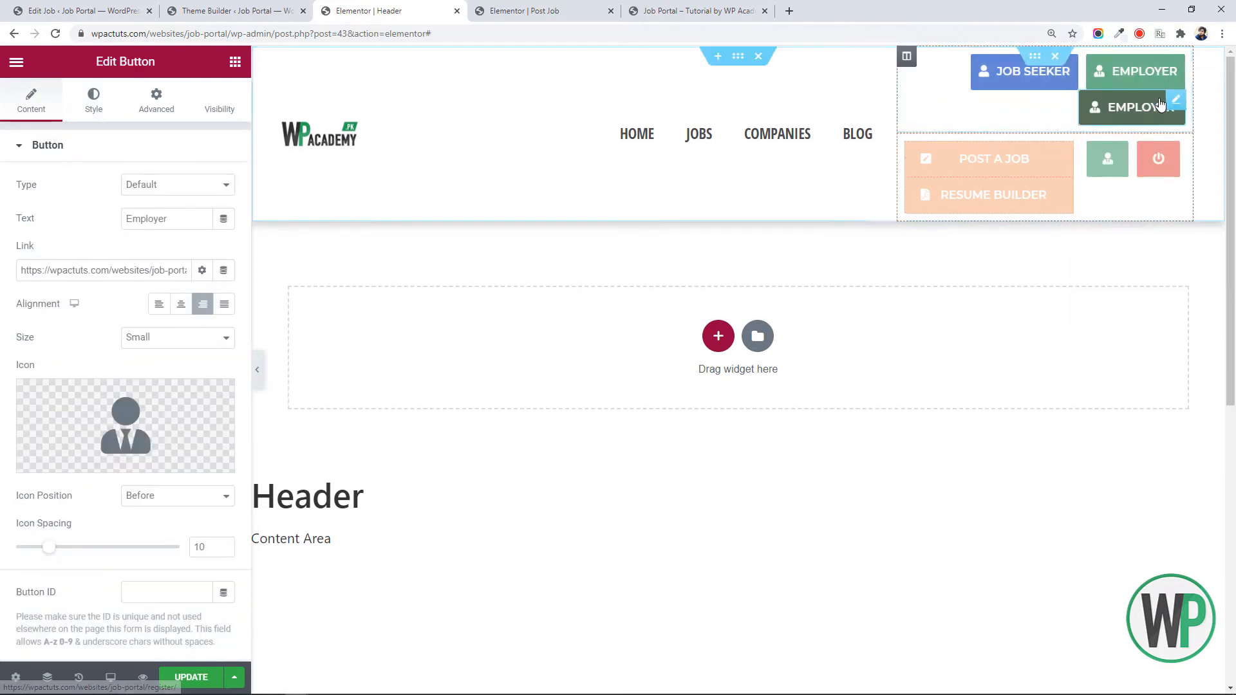
double_click(170, 221)
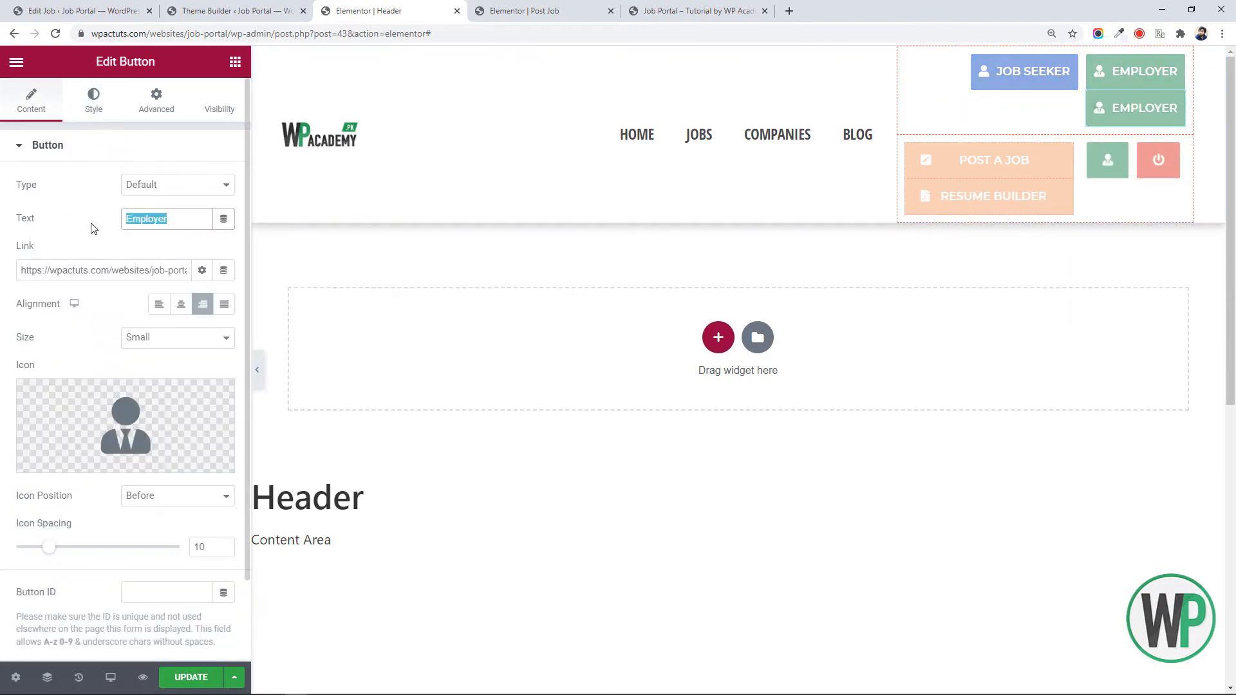
type("Login")
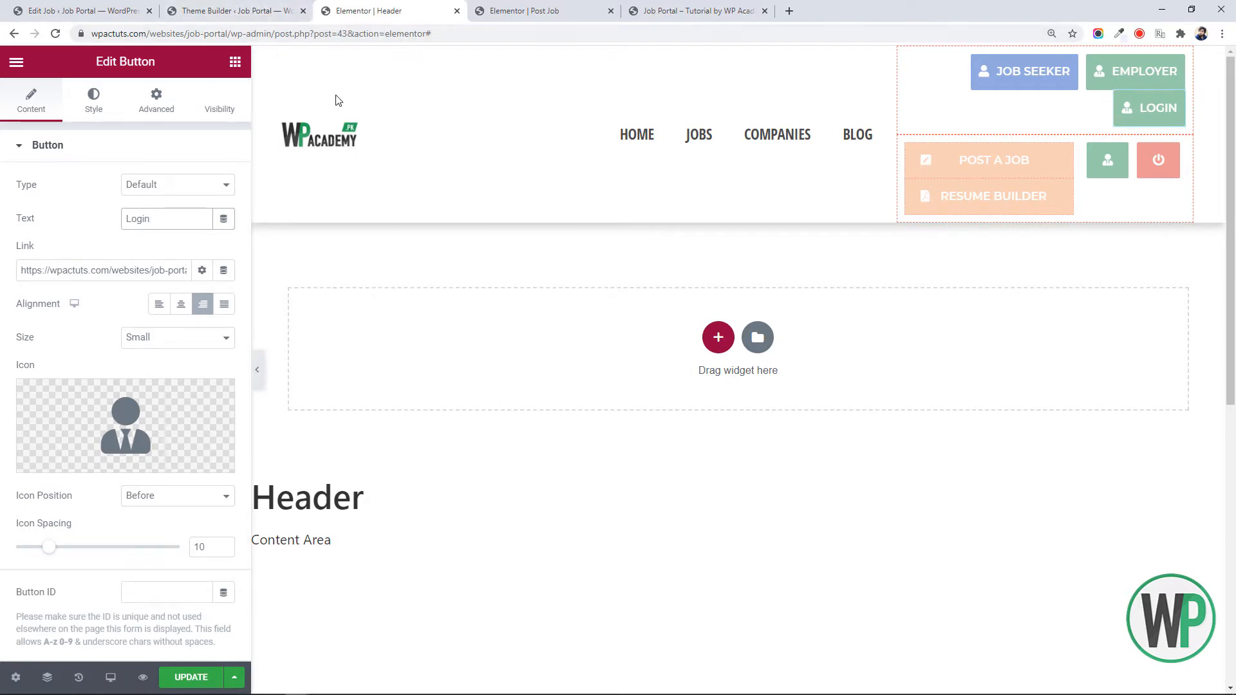
Set the Login button's icon to User plus from the icon library
left_click(126, 425)
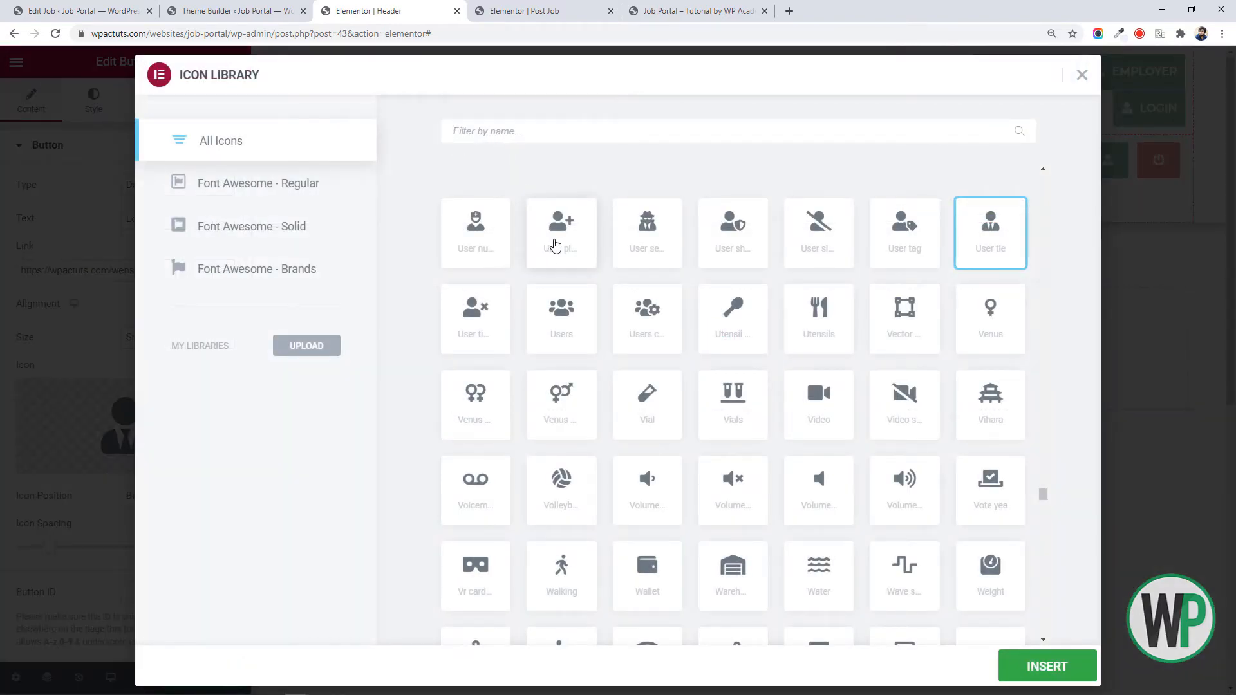
left_click(558, 246)
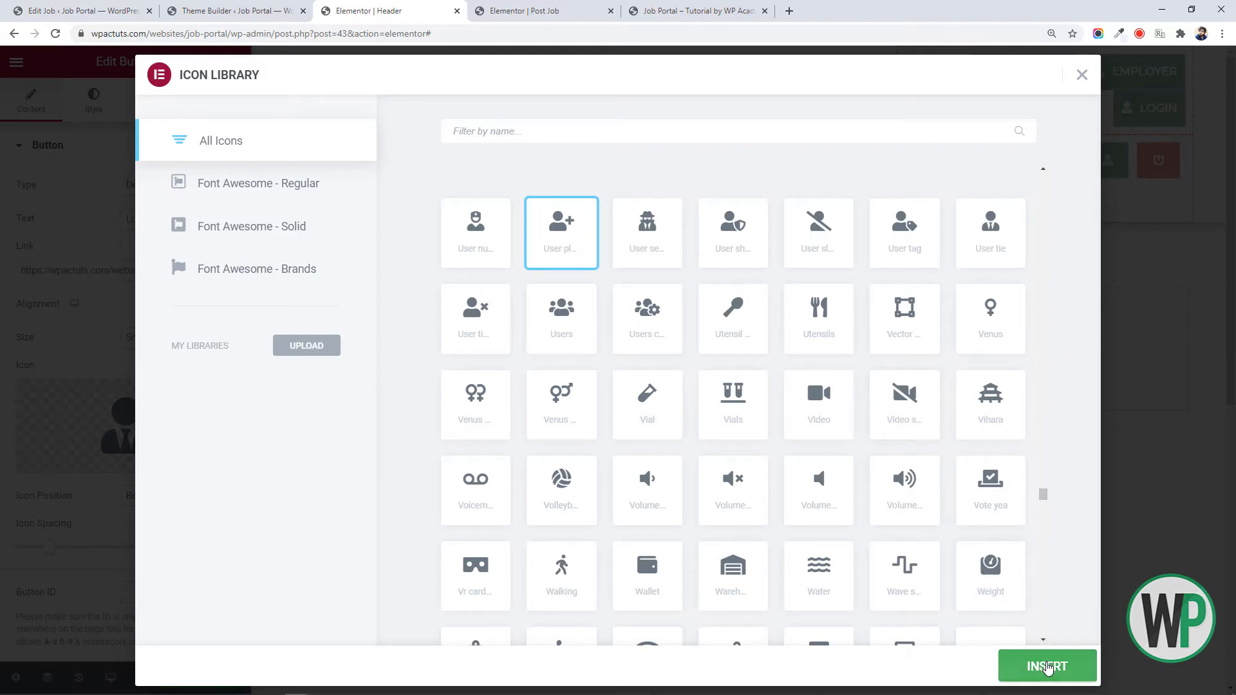
left_click(1047, 667)
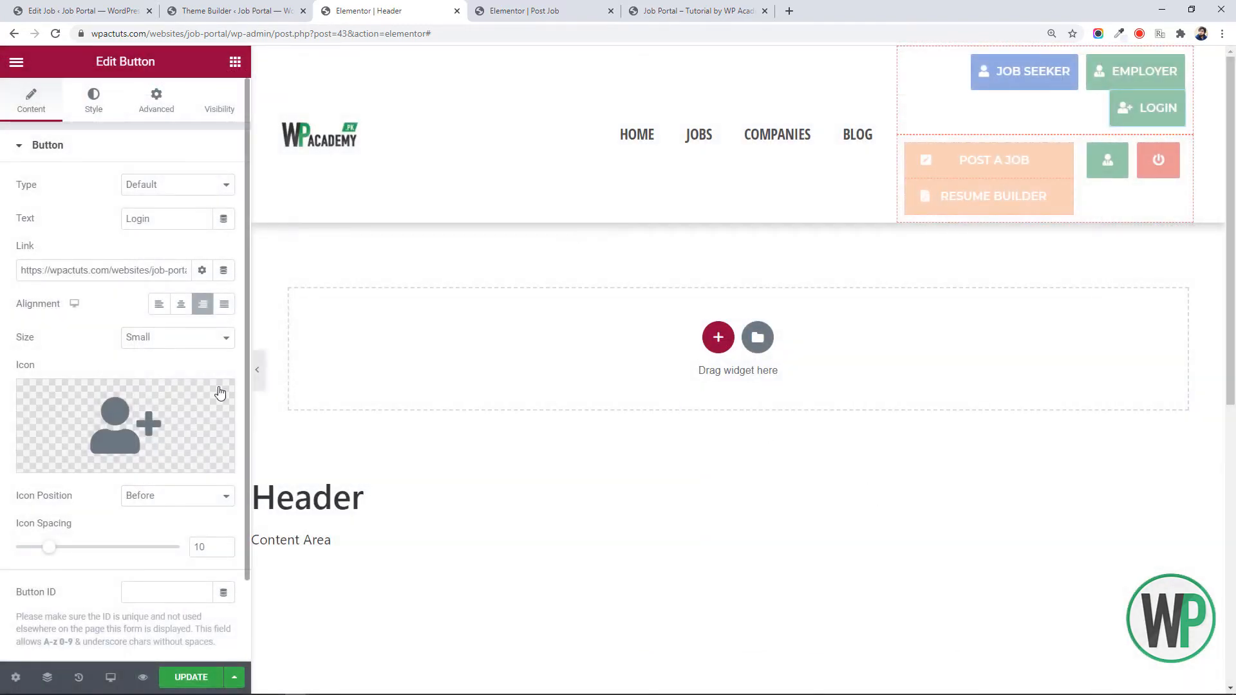
left_click(129, 424)
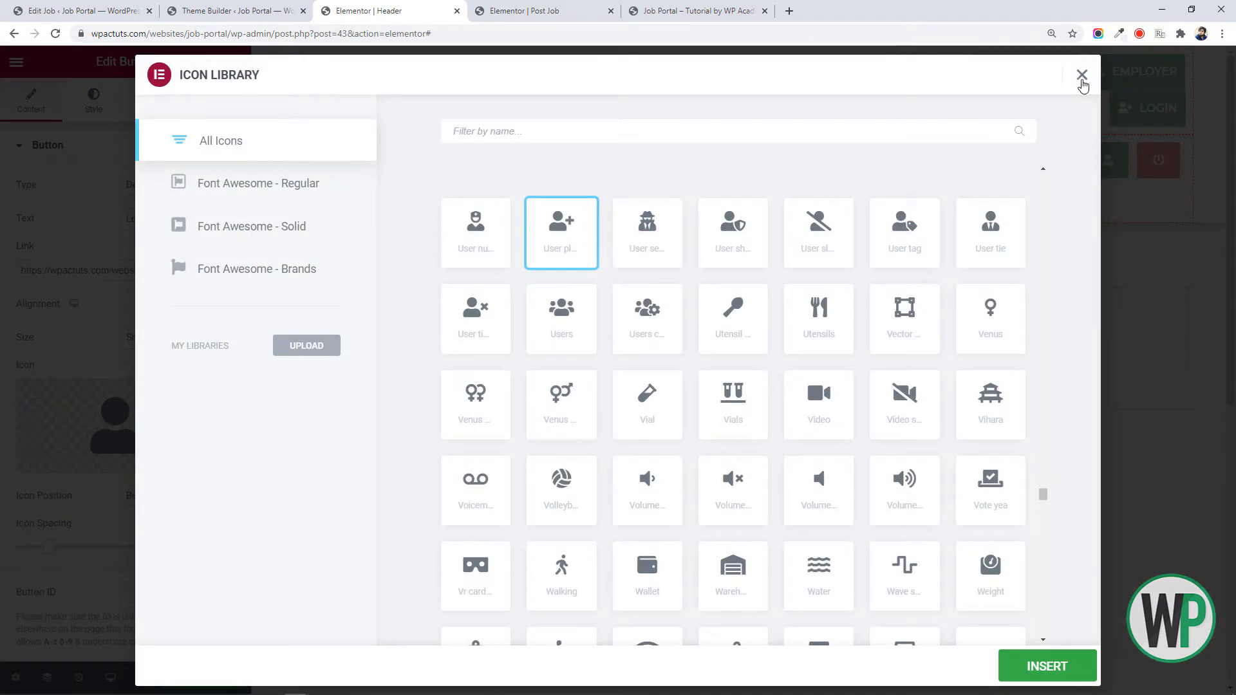
left_click(1082, 76)
Search the icon library for "user" and set the Login button's icon to User lock
left_click(132, 399)
type("user")
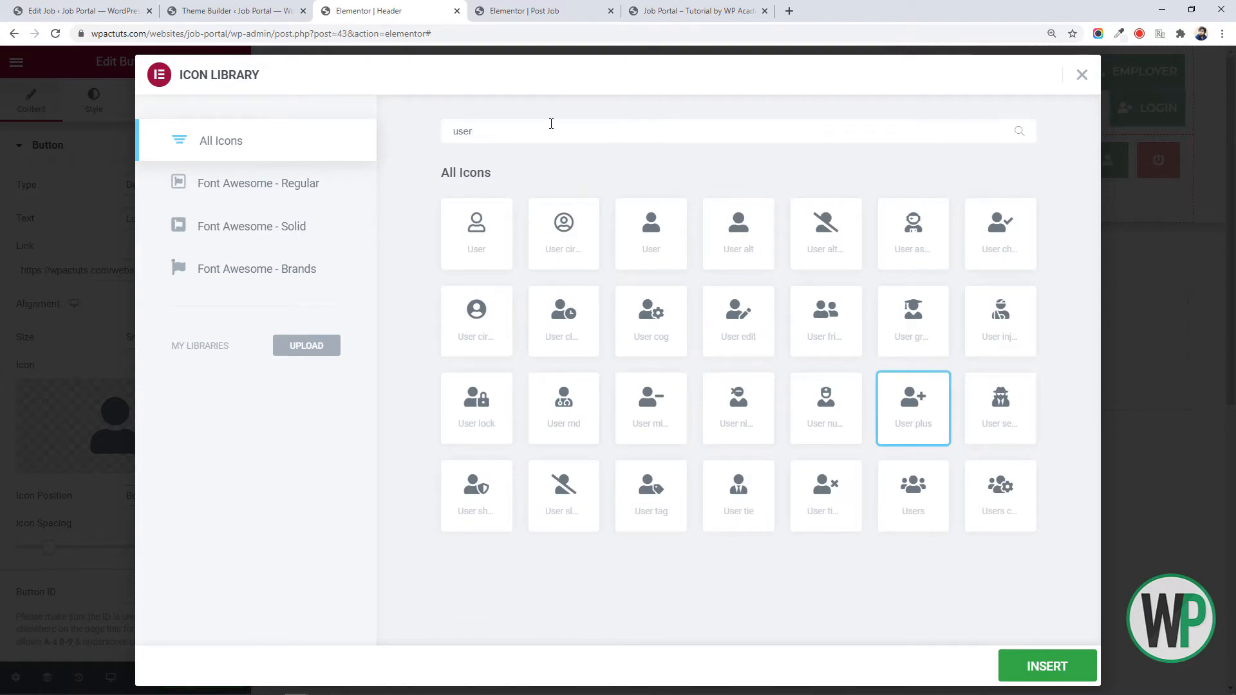
left_click(481, 415)
left_click(1034, 669)
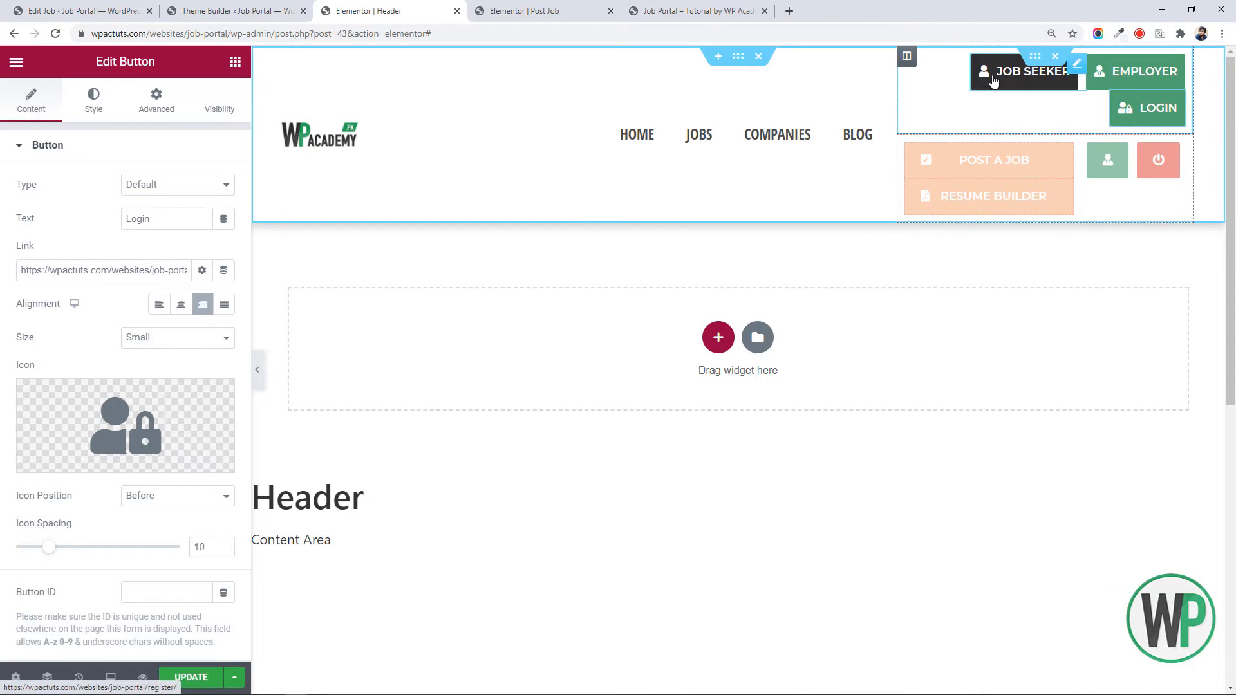
Widen the header's button column slightly so all three visitor buttons fit on one row, and narrow the logo column in favour of the menu column
right_click(905, 61)
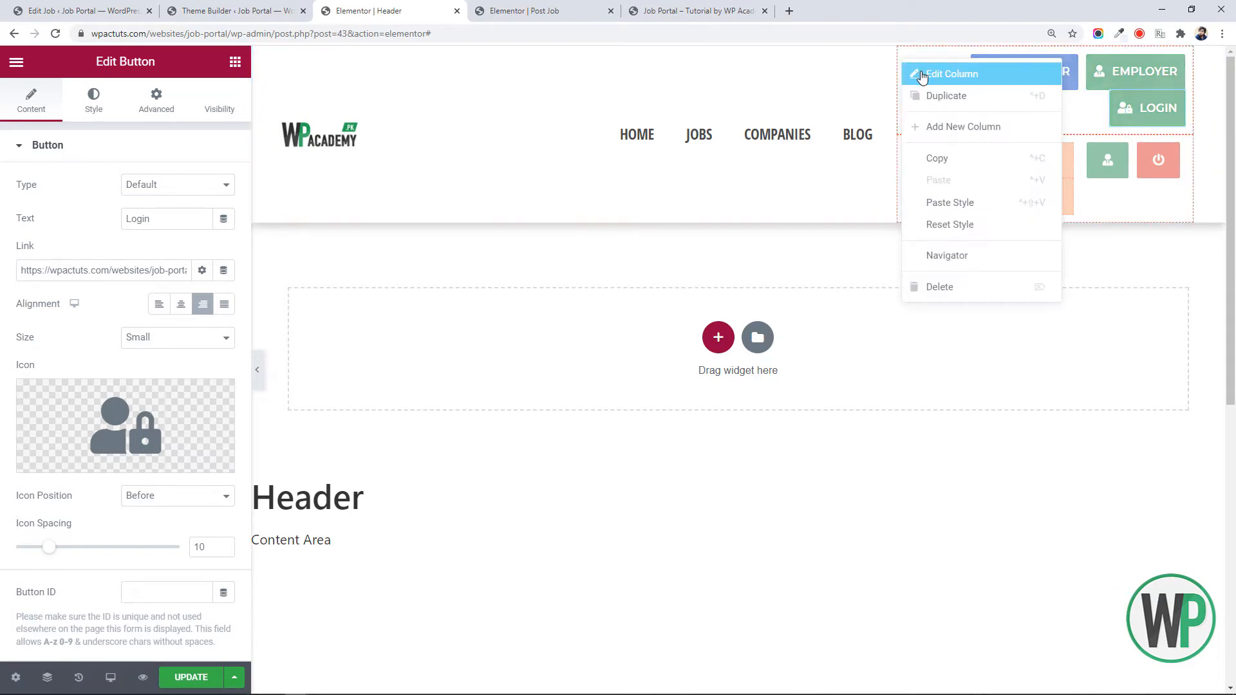
left_click(920, 75)
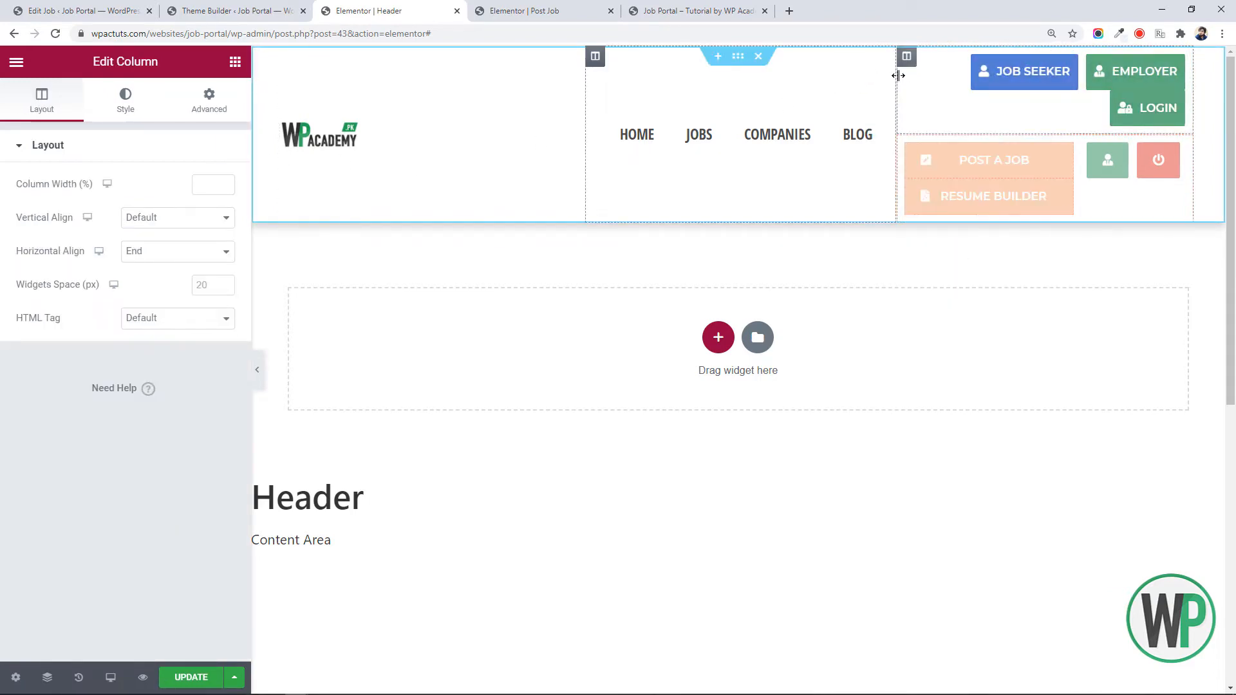
left_click_drag(898, 75, 887, 72)
left_click_drag(584, 79, 504, 86)
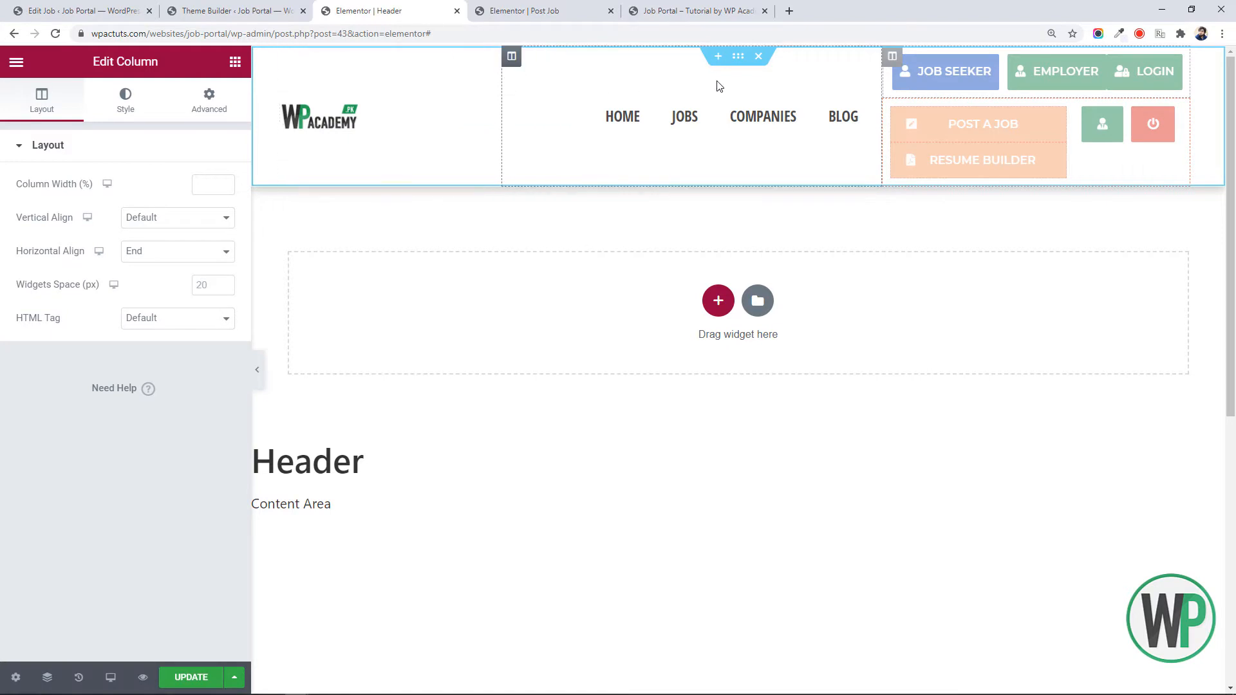
Unlink the Login button's margins, set its left margin to 10 px, and widen the header's button column to about 35%
right_click(1146, 83)
left_click(1123, 96)
left_click(173, 105)
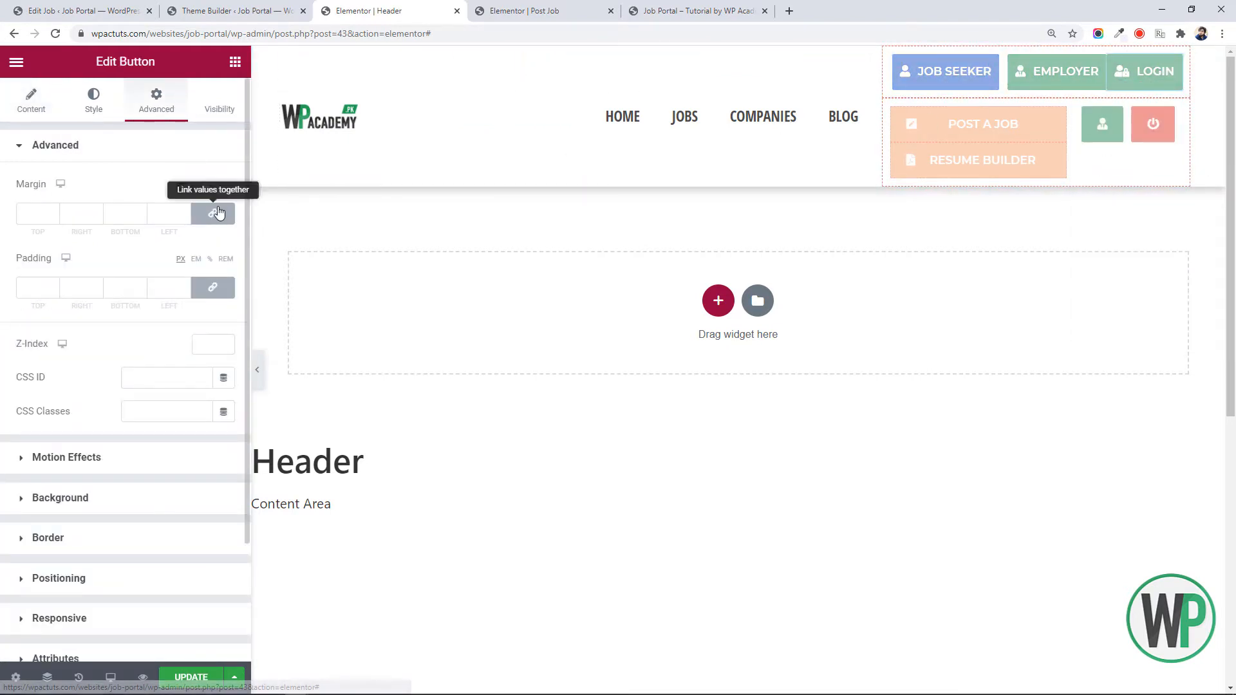
left_click(158, 213)
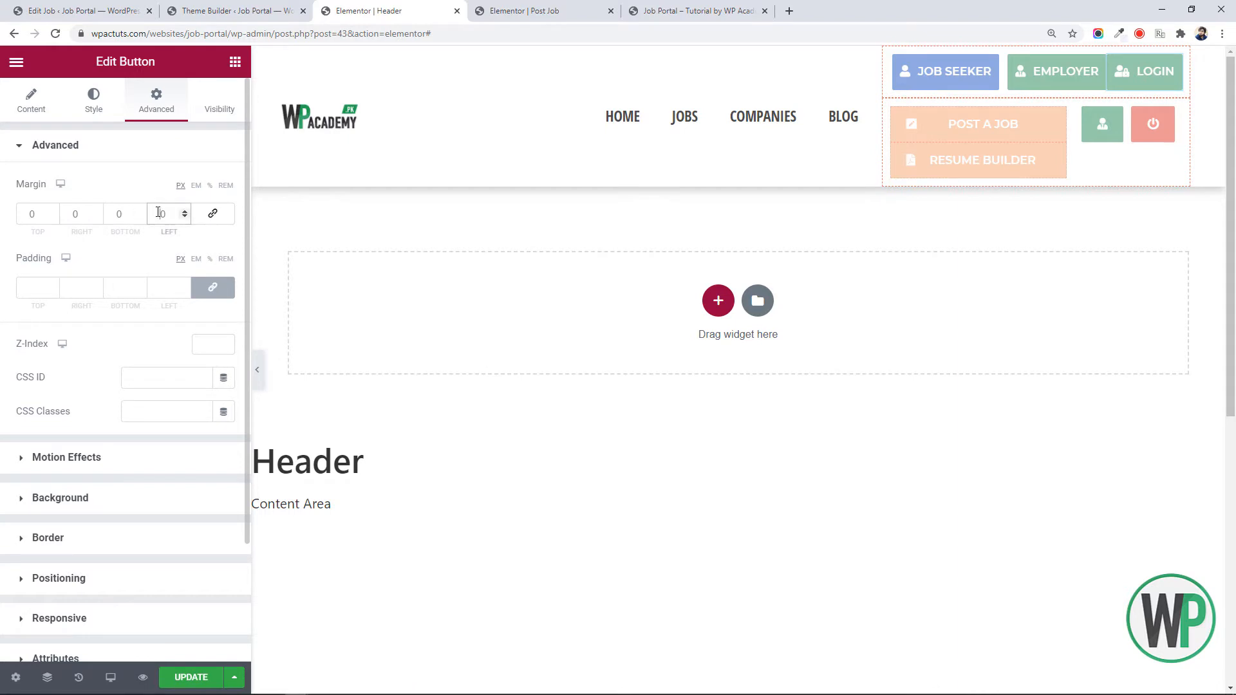
type("10")
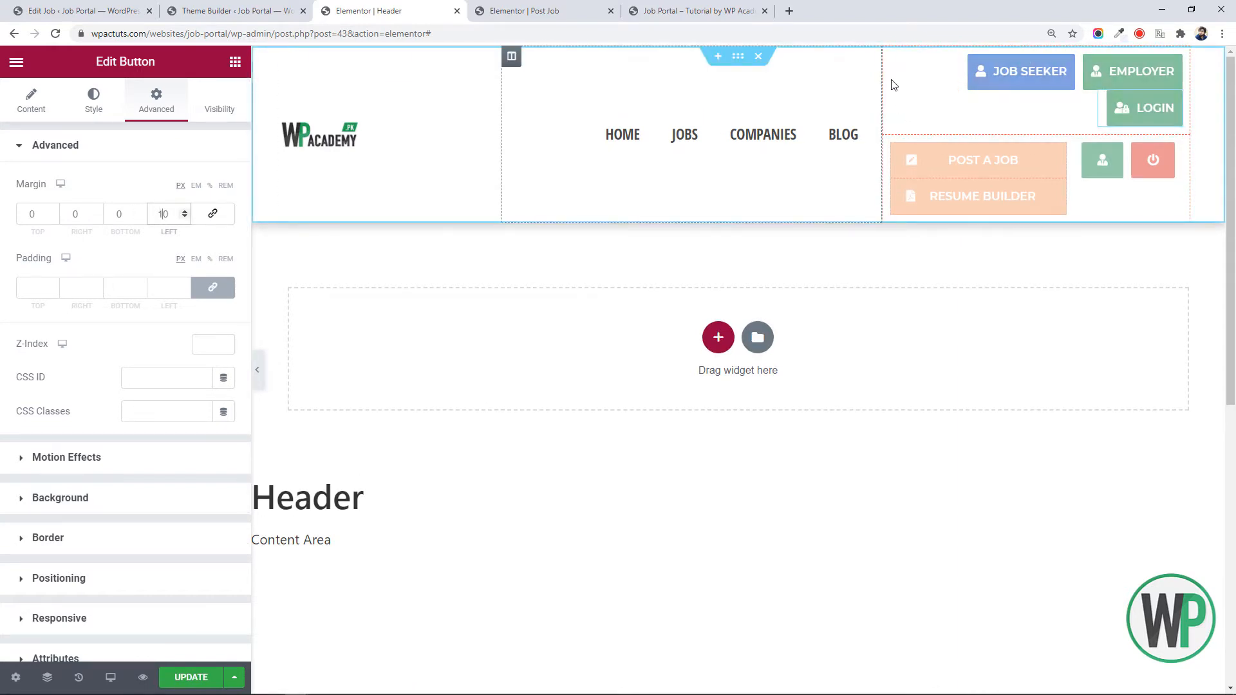
left_click_drag(884, 78, 871, 76)
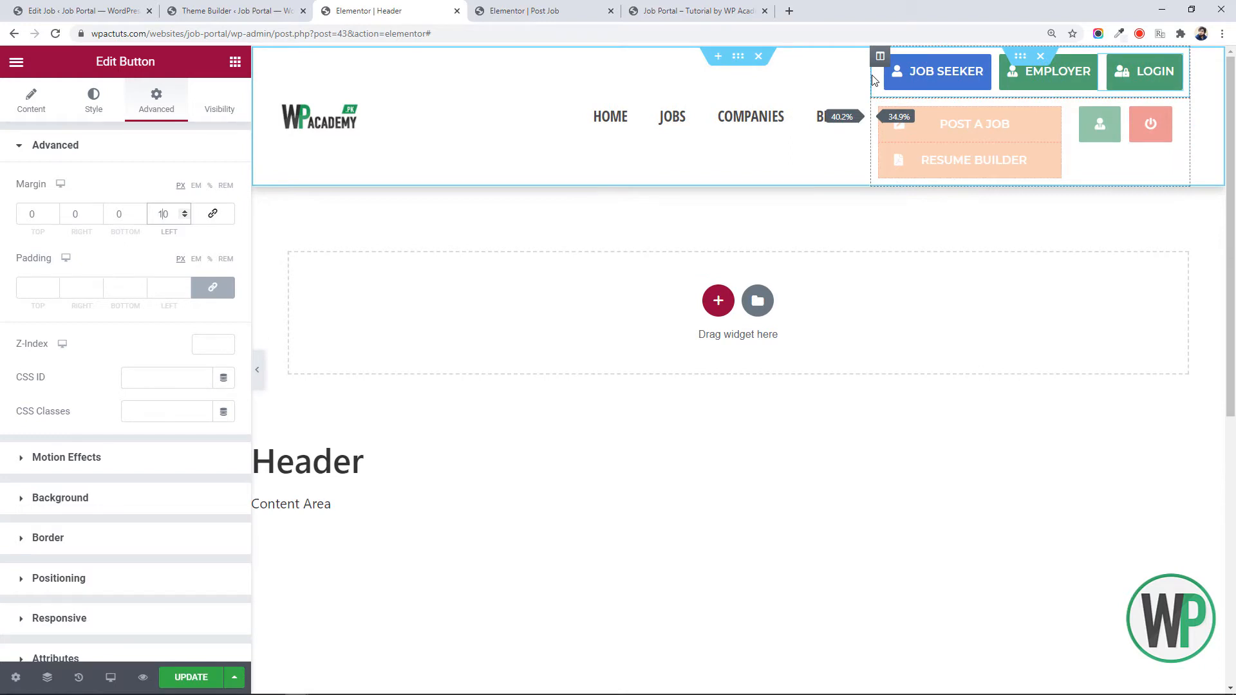
left_click_drag(872, 76, 871, 76)
right_click(1162, 87)
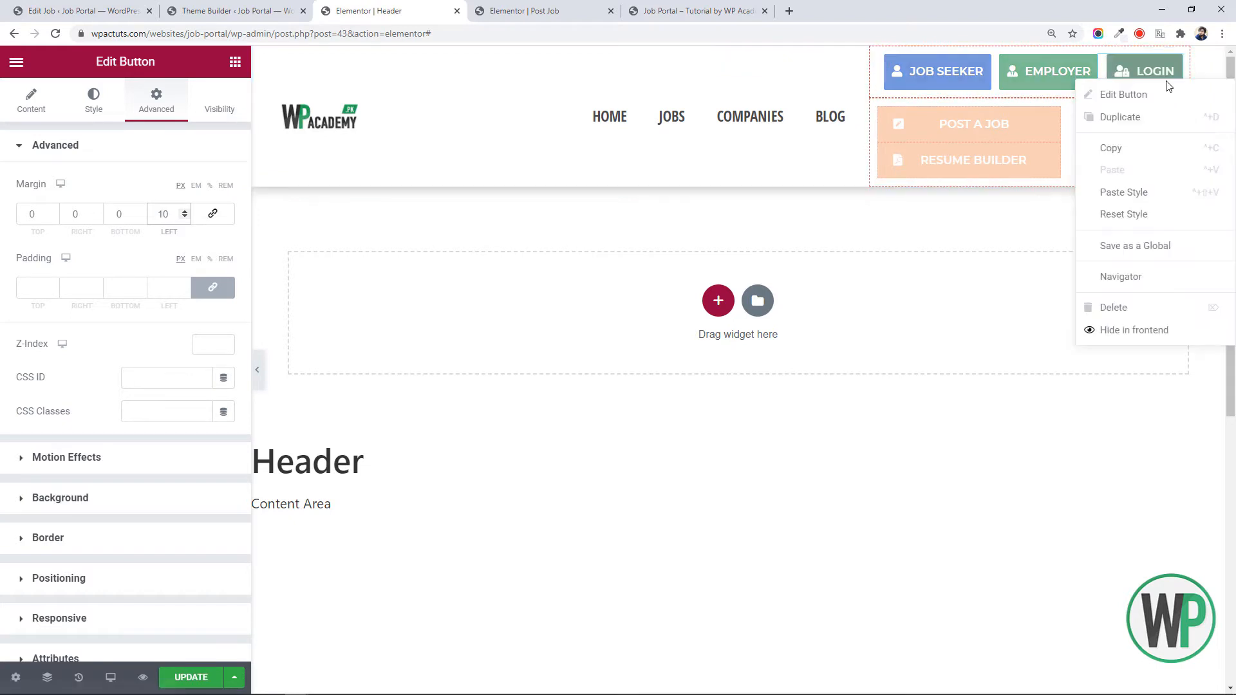
left_click(1172, 90)
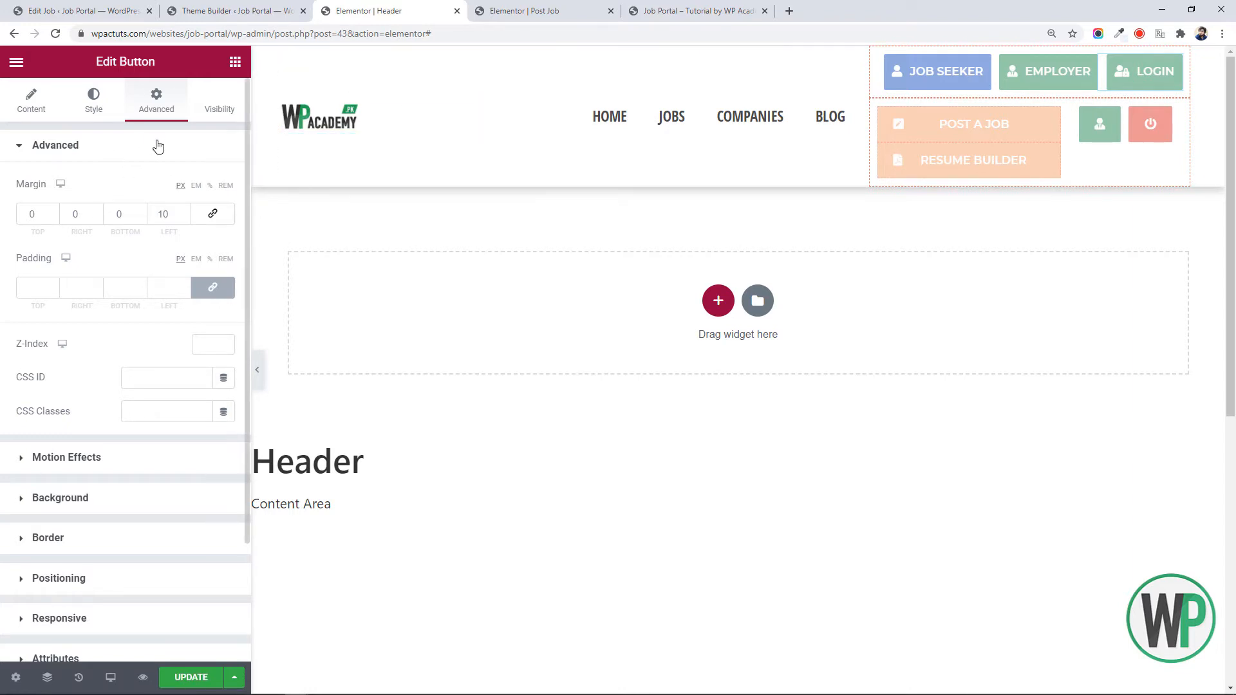
left_click(111, 118)
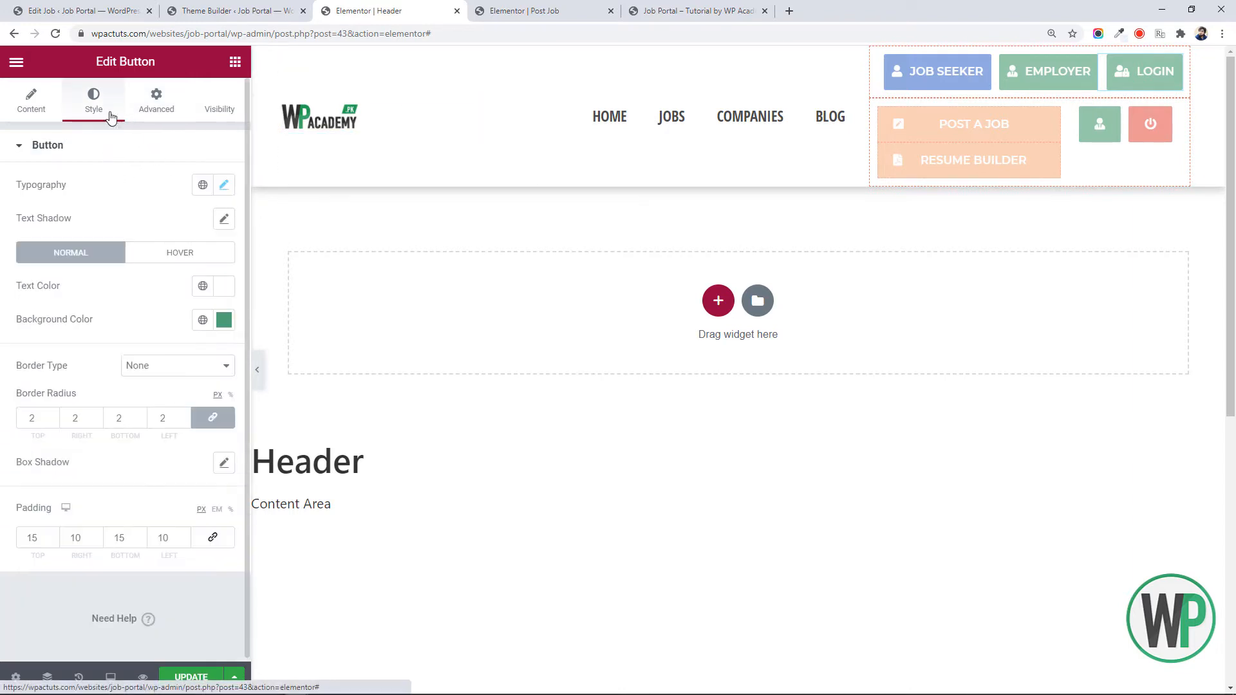
left_click(219, 323)
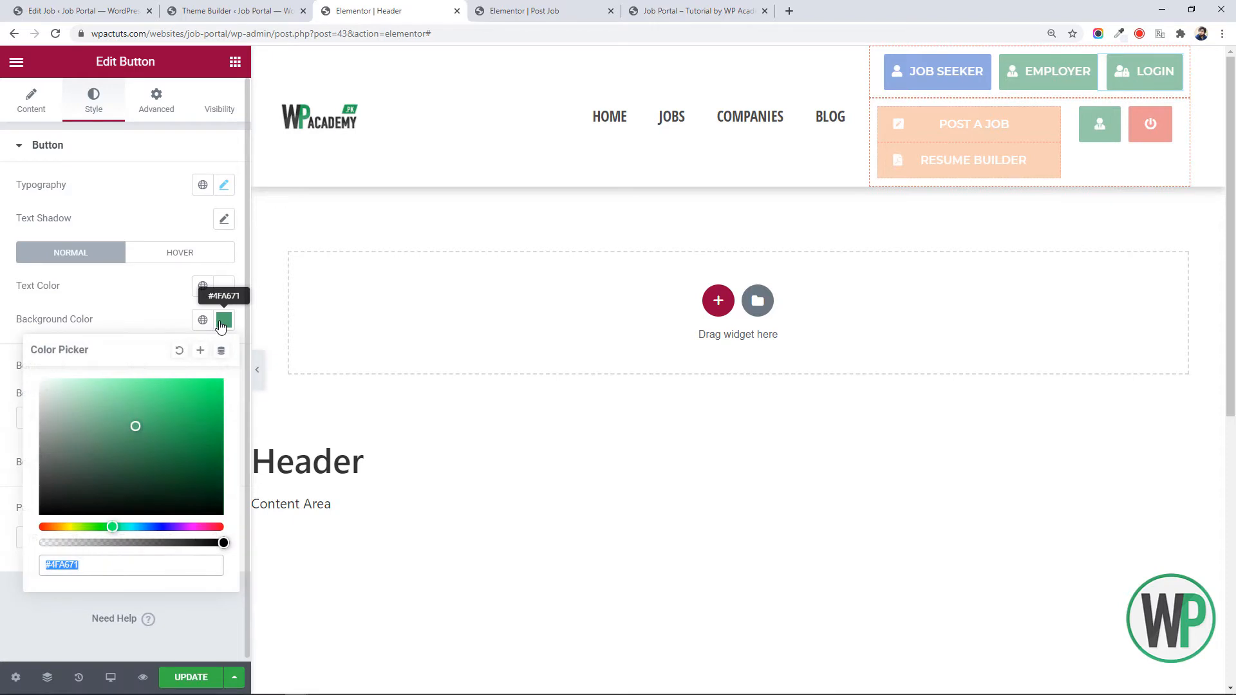
left_click(219, 323)
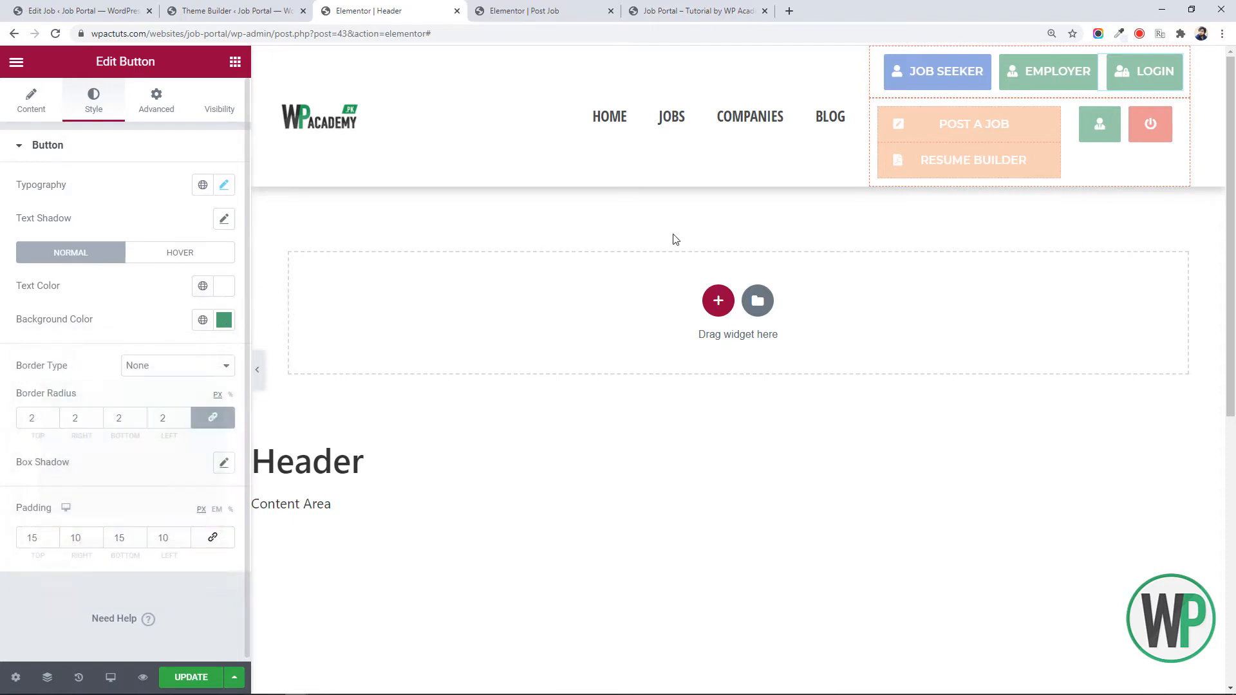
Copy the Post a Job button's background color #ED7F38 and apply it as the Login button's background color
right_click(933, 128)
left_click(945, 147)
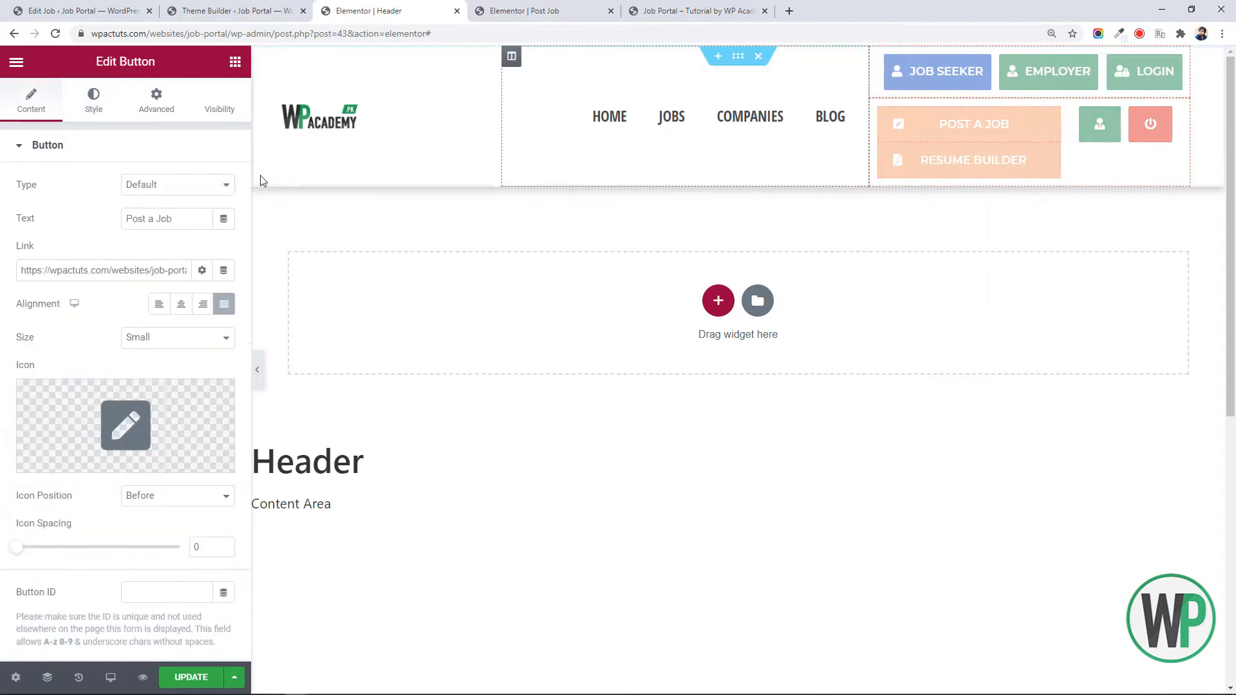
left_click(94, 102)
left_click(224, 321)
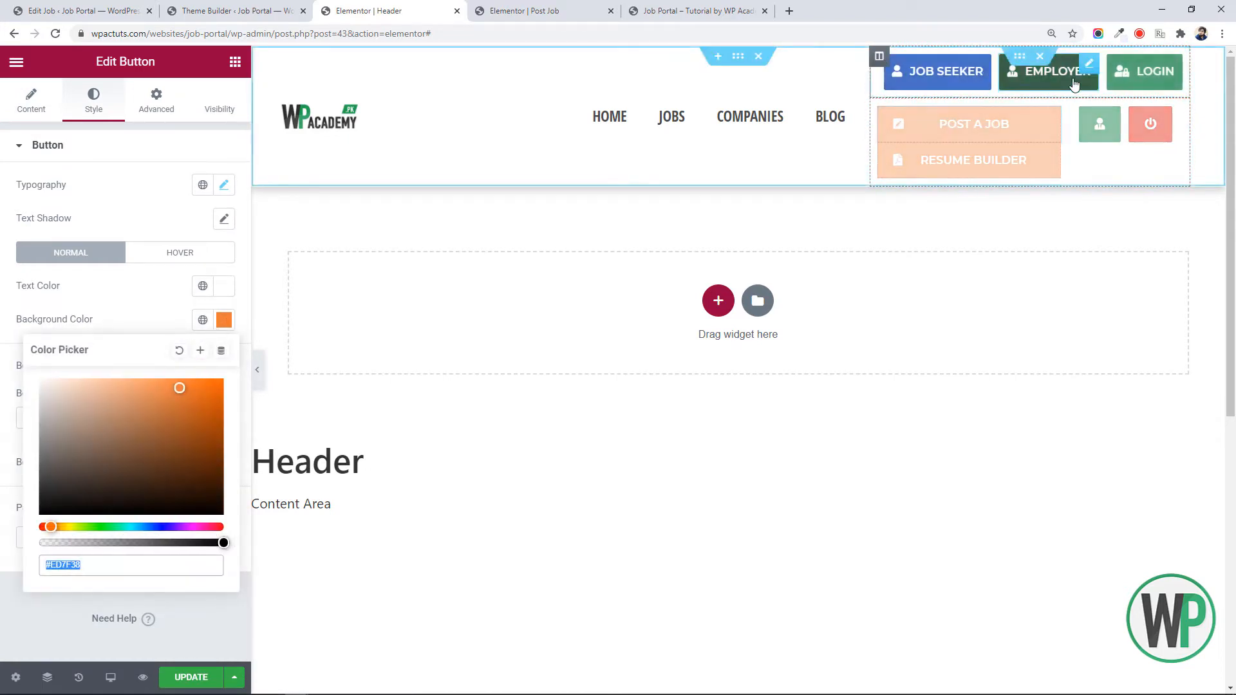
right_click(1142, 76)
left_click(1136, 86)
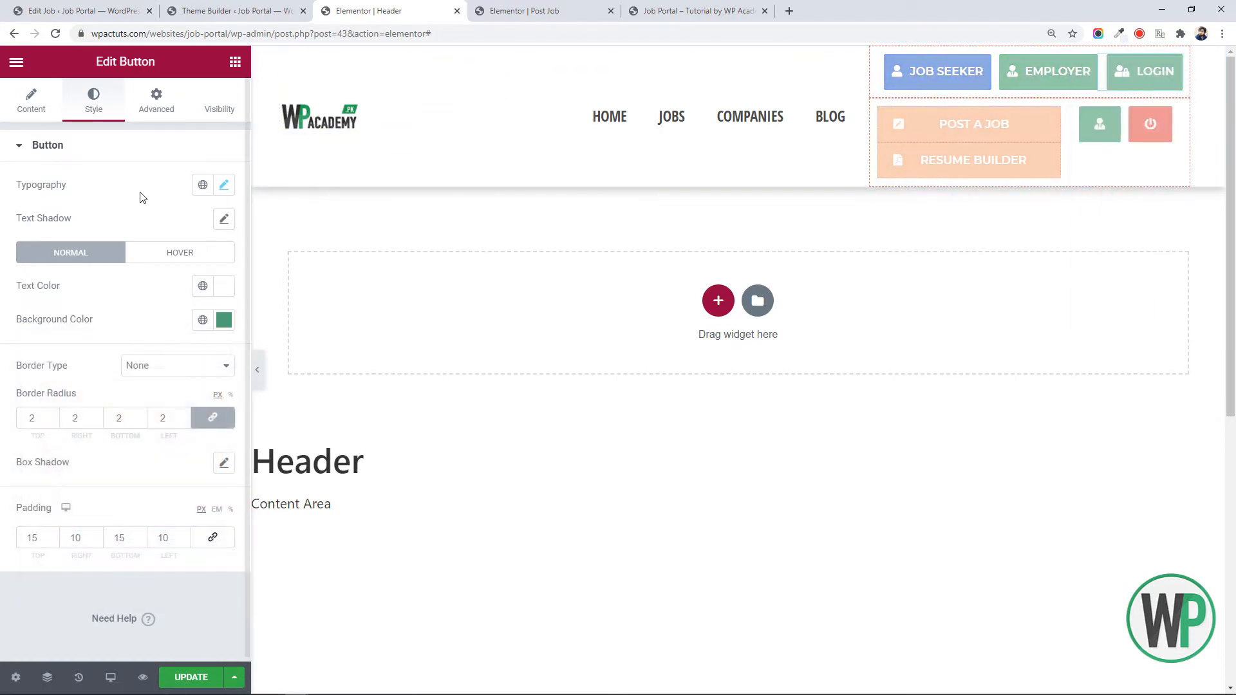
left_click(226, 322)
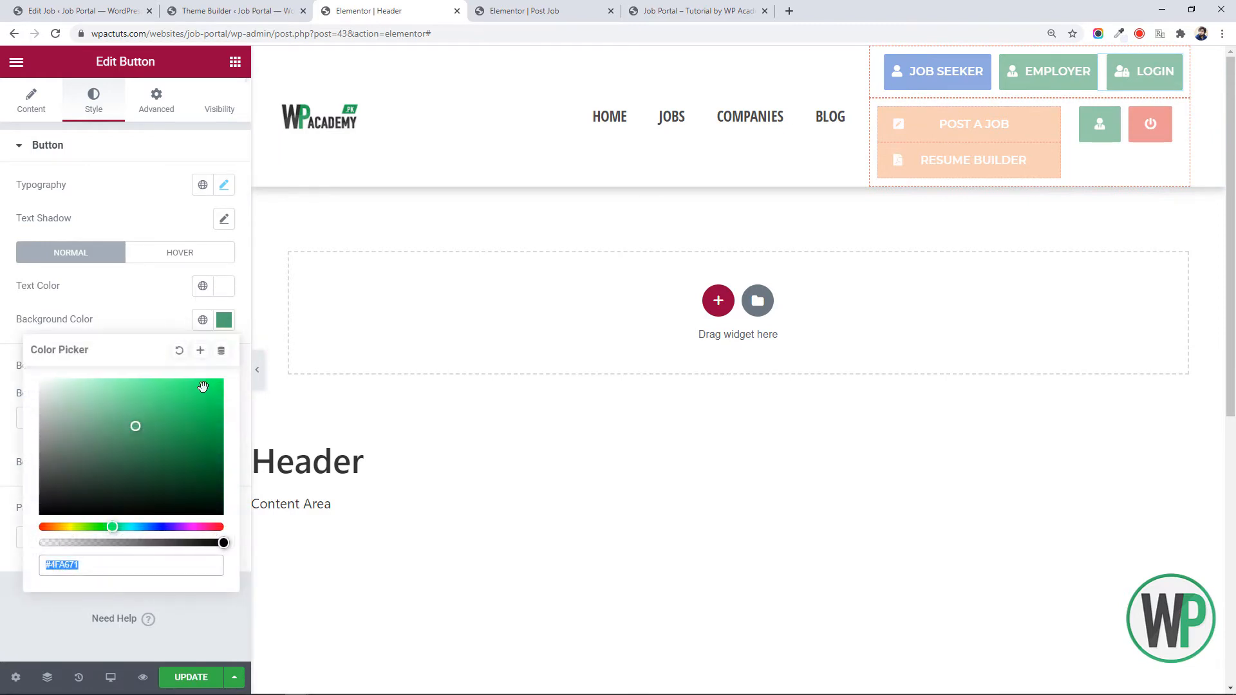
key("ctrl+v")
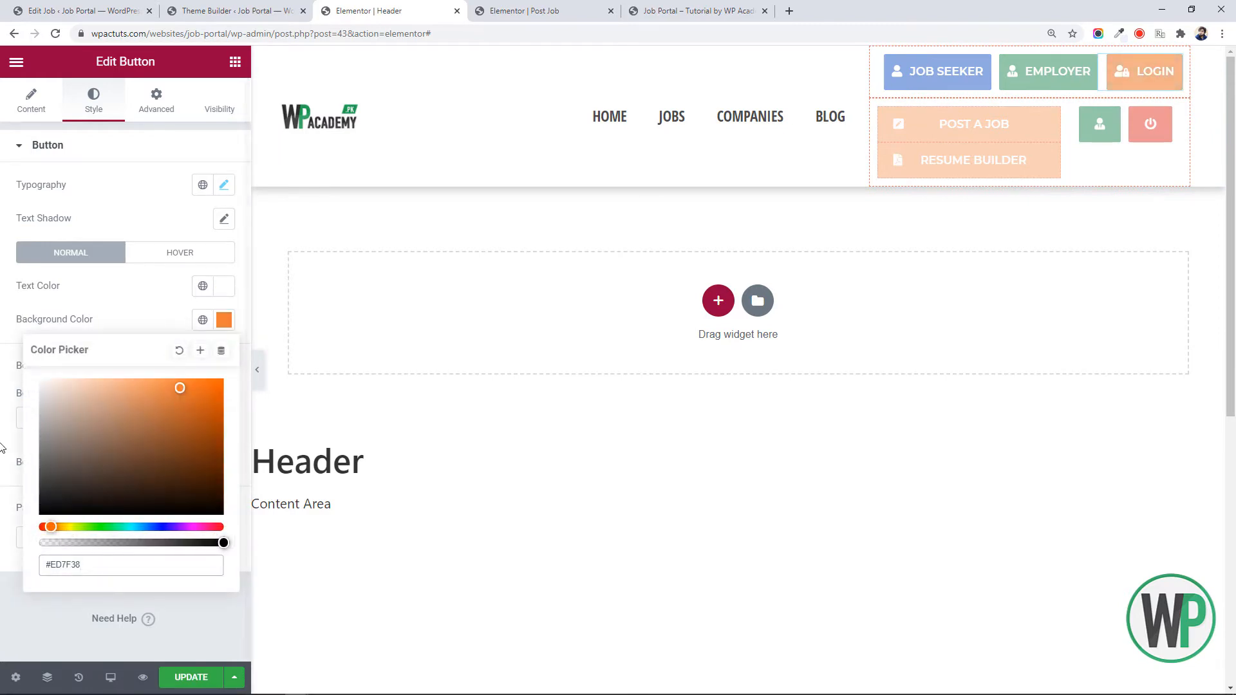
left_click(3, 443)
Replace the Login button's link with the Login page and update the header template
left_click(30, 106)
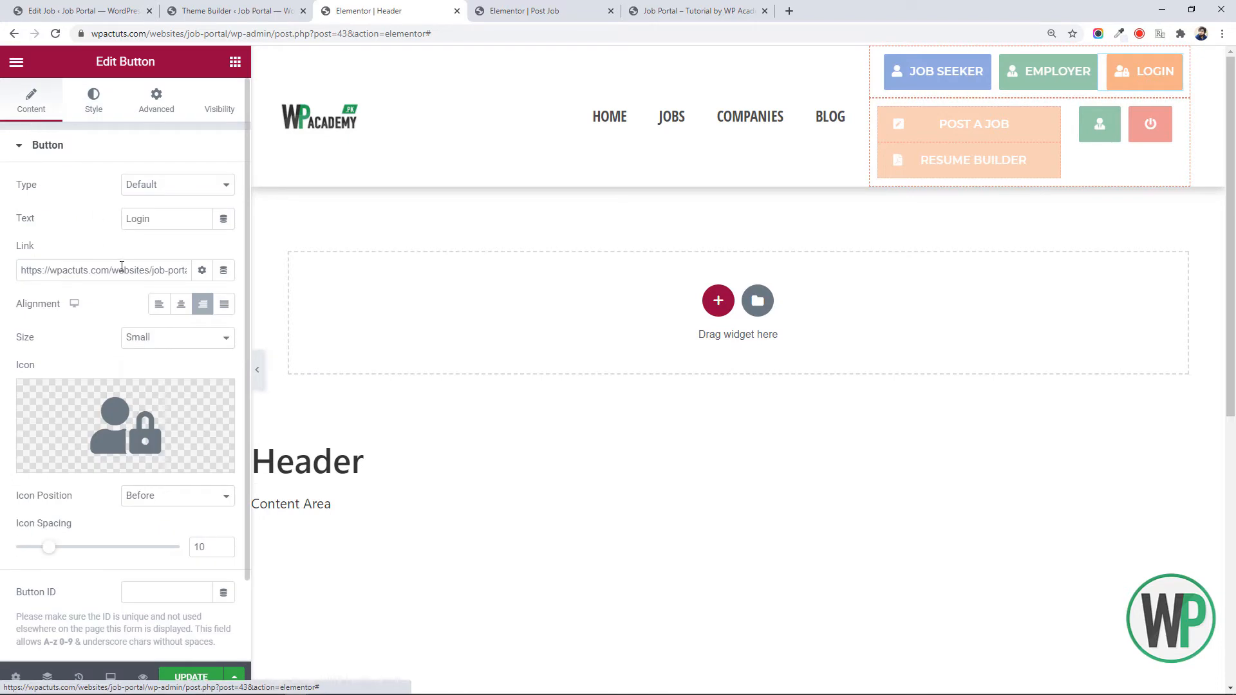
triple_click(122, 270)
key("BackSpace")
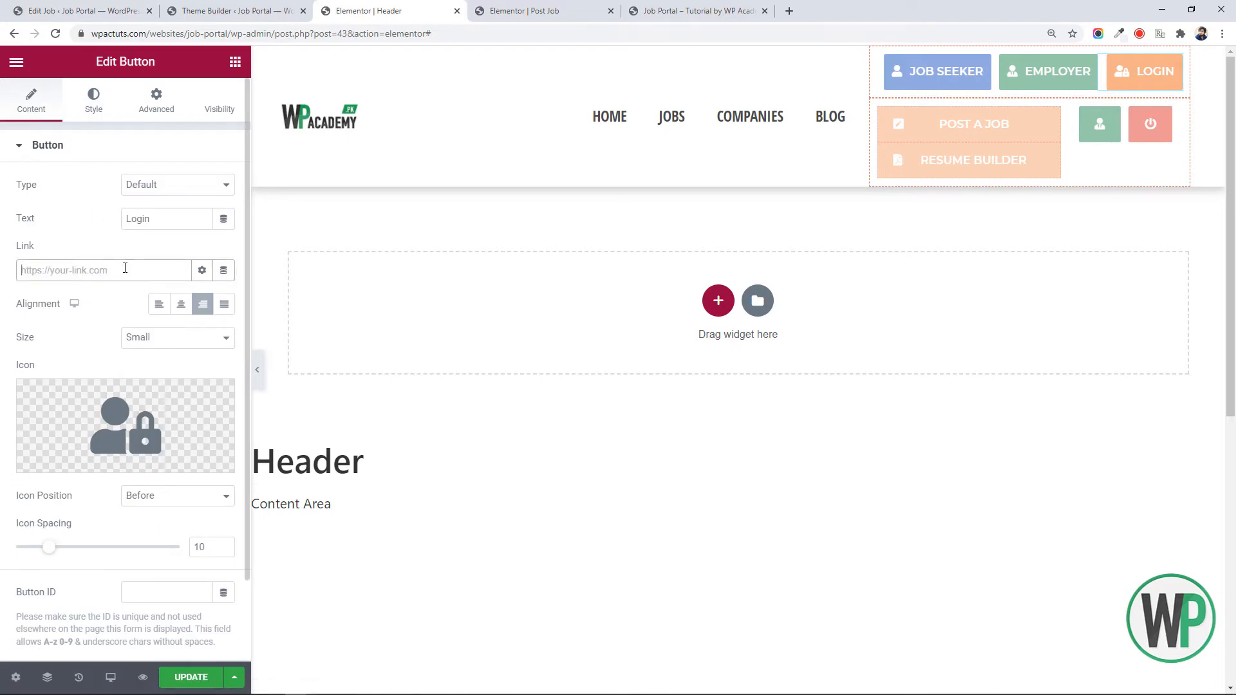
type("log")
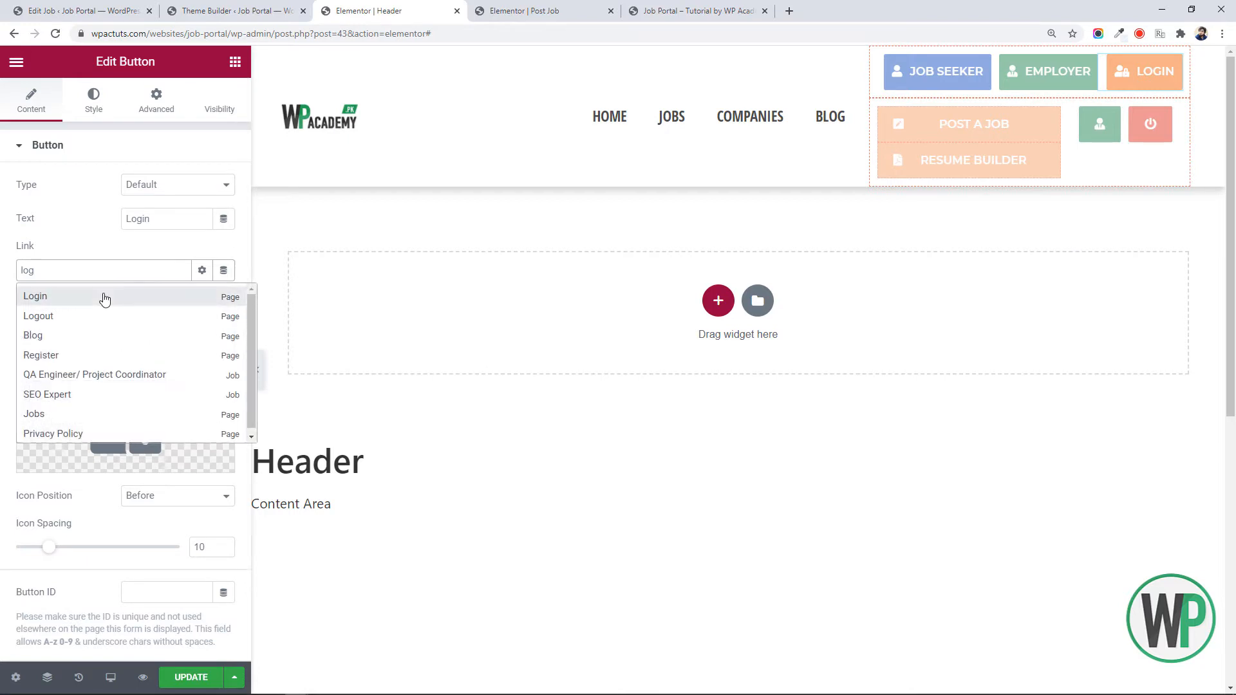
left_click(102, 295)
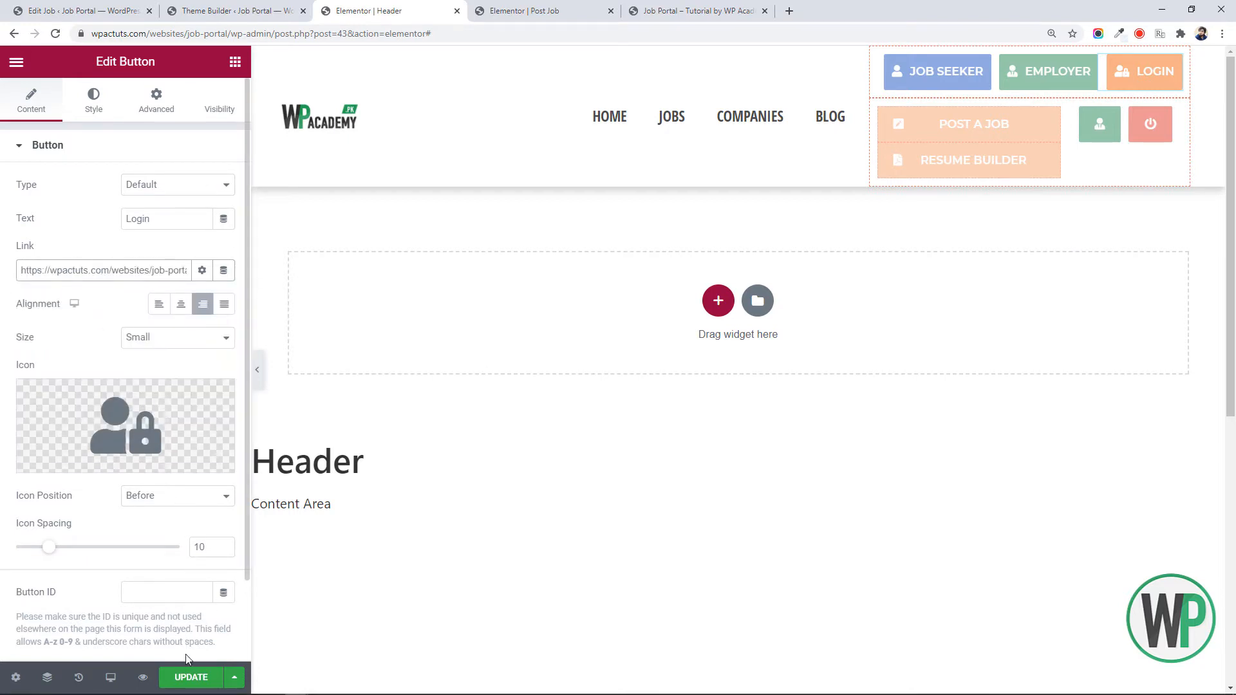
left_click(190, 676)
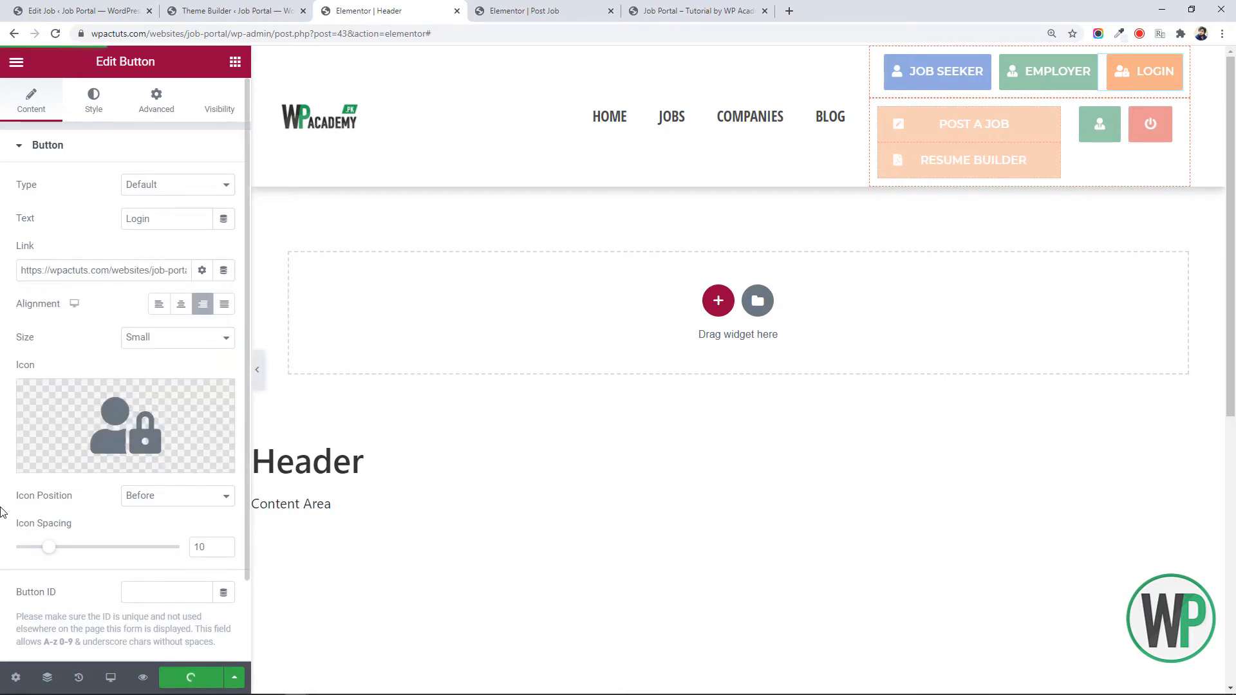
Switch to the incognito browser window, reload the portal, and log in through the header's Login page with the employer's username and password
key("alt+Tab")
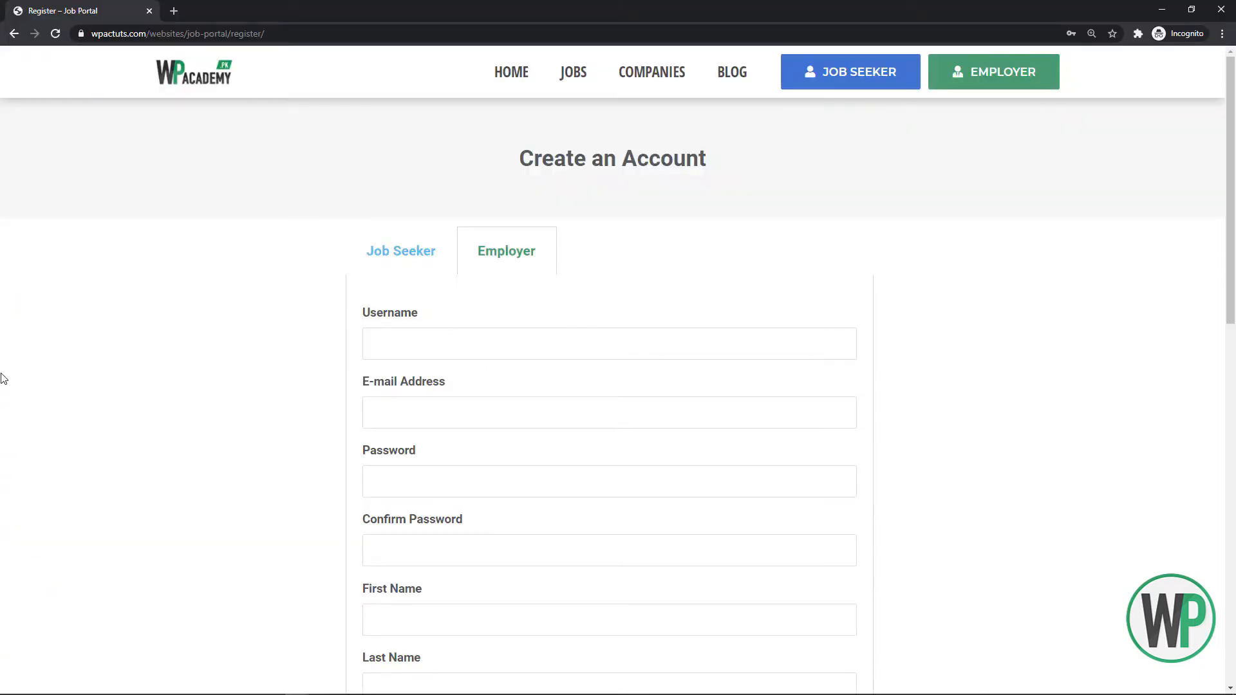
key("F5")
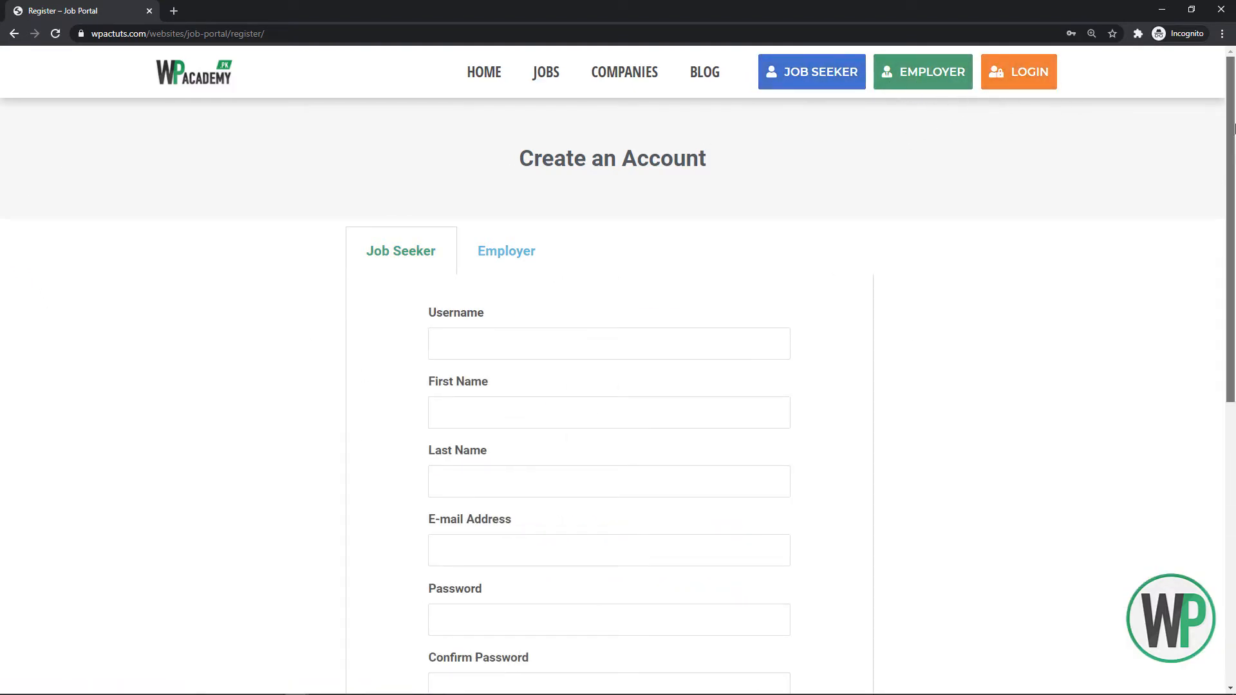
left_click(1016, 89)
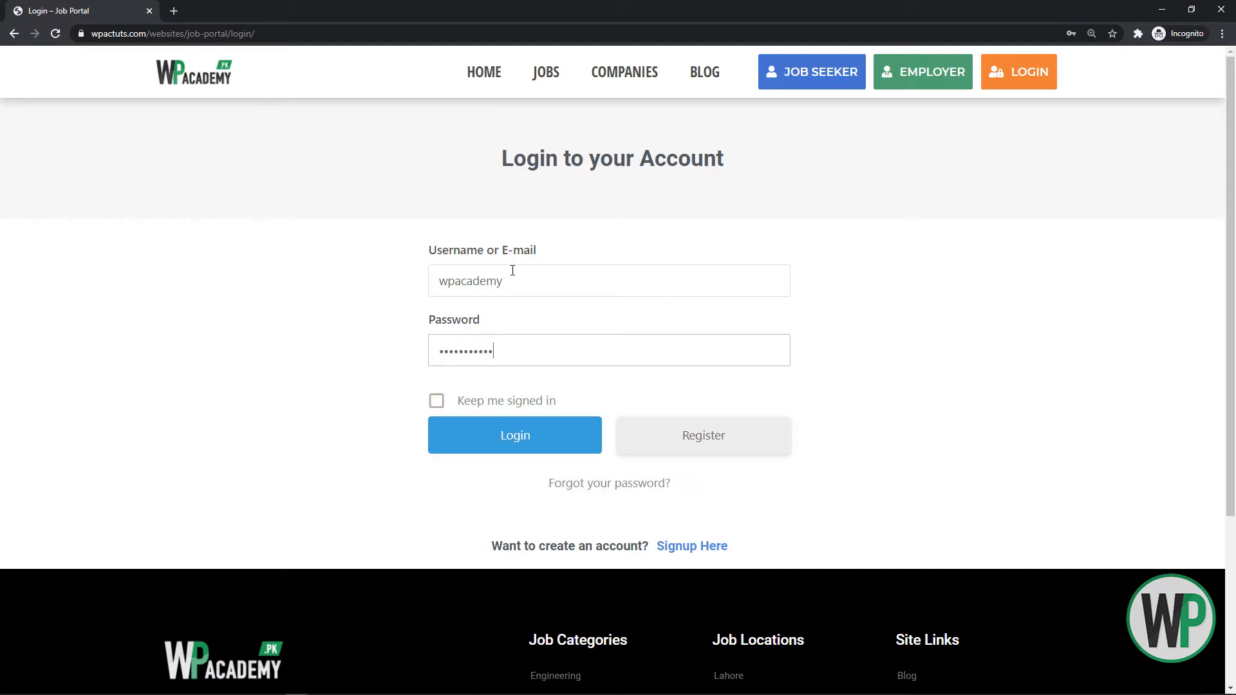
key("Return")
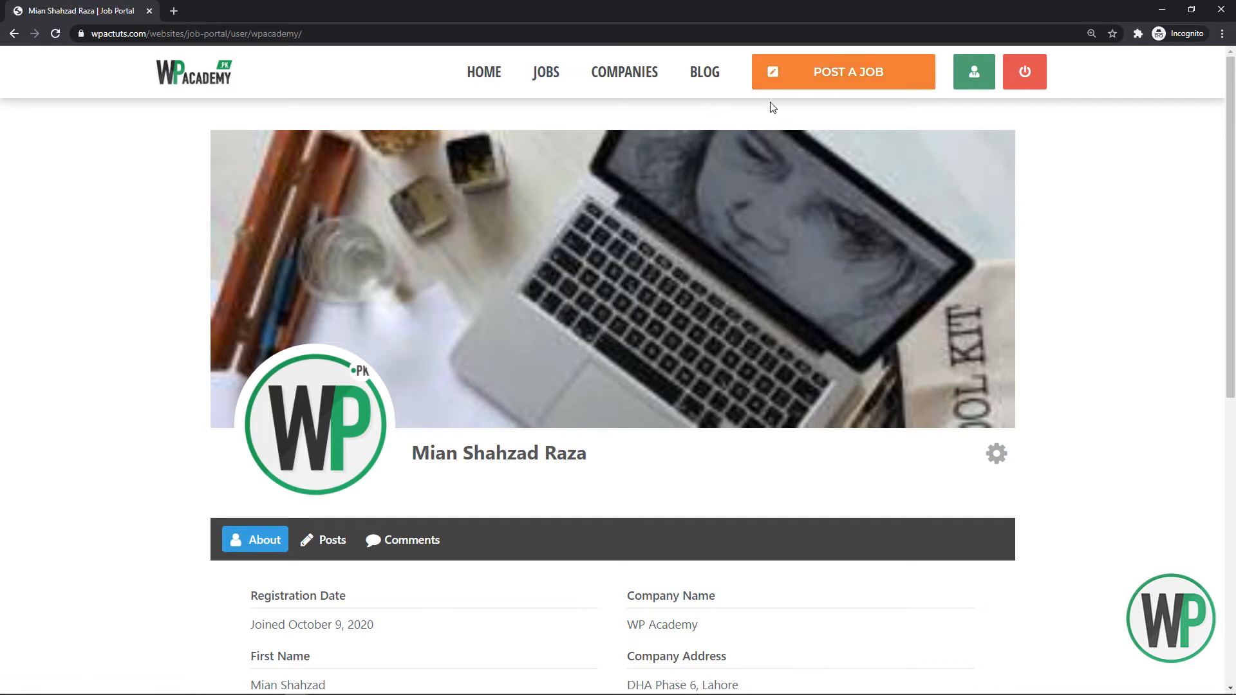
Go to the Post a Job page and choose iconfinder_4_4698570.png from the Downloads folder as the featured image
left_click(809, 83)
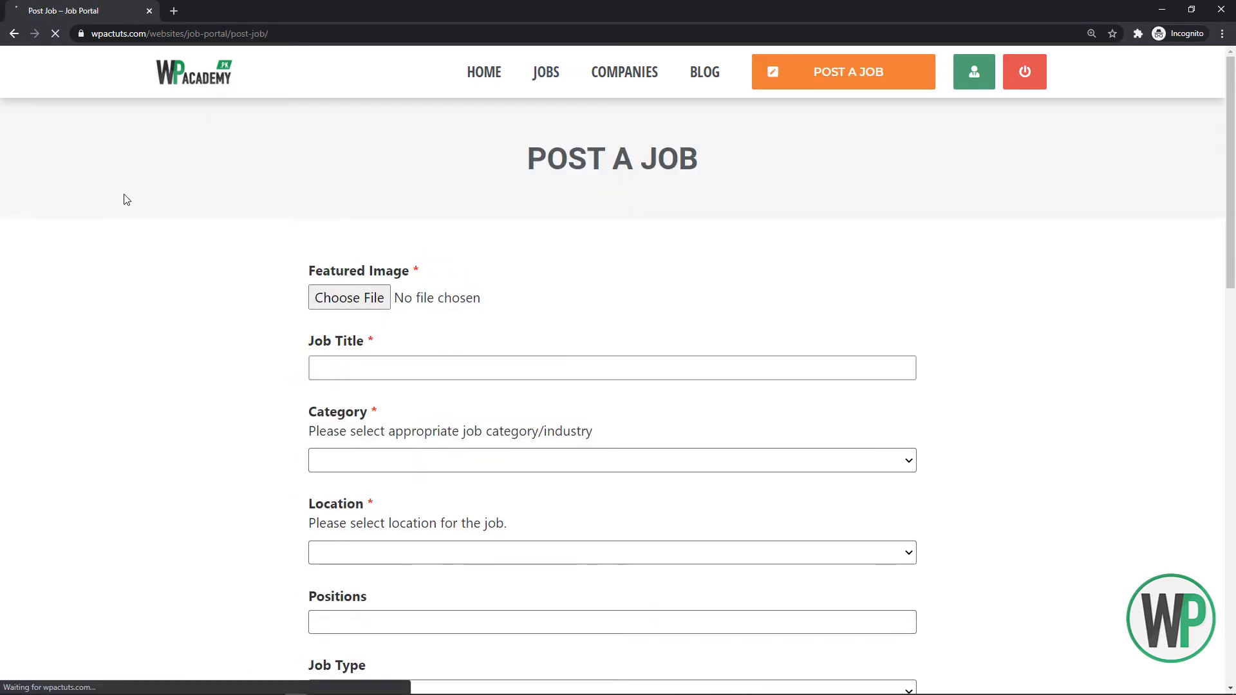
left_click_drag(1231, 212, 1233, 238)
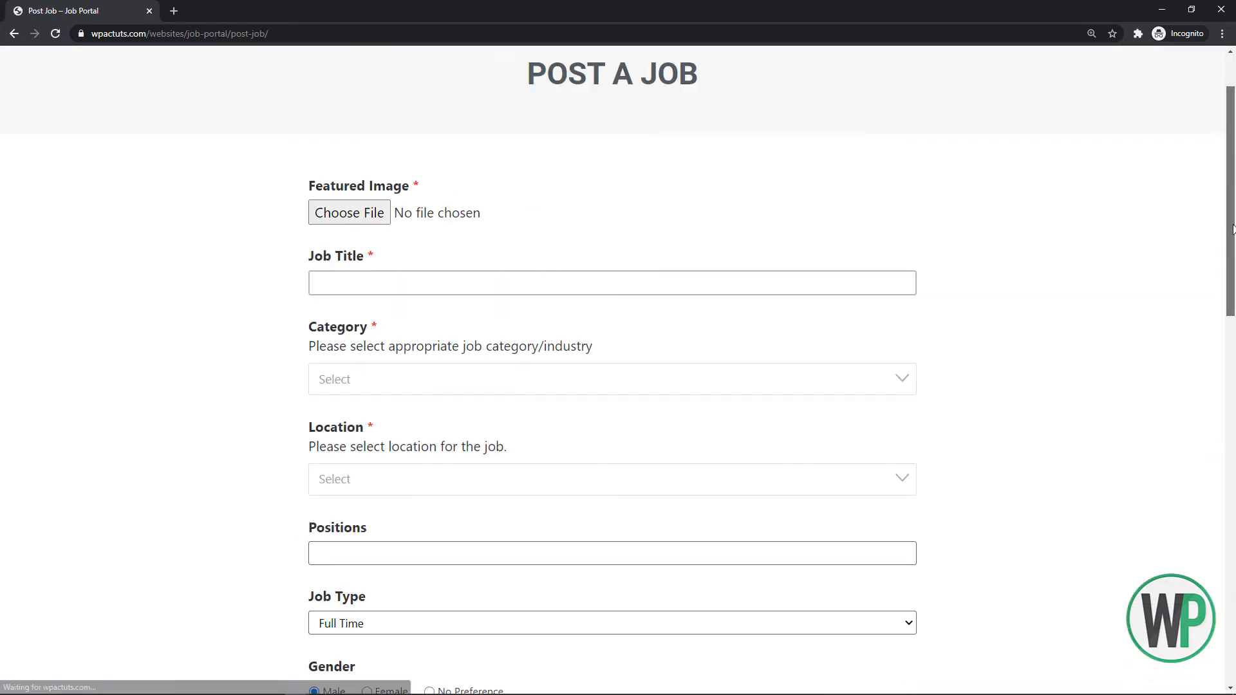
left_click(339, 215)
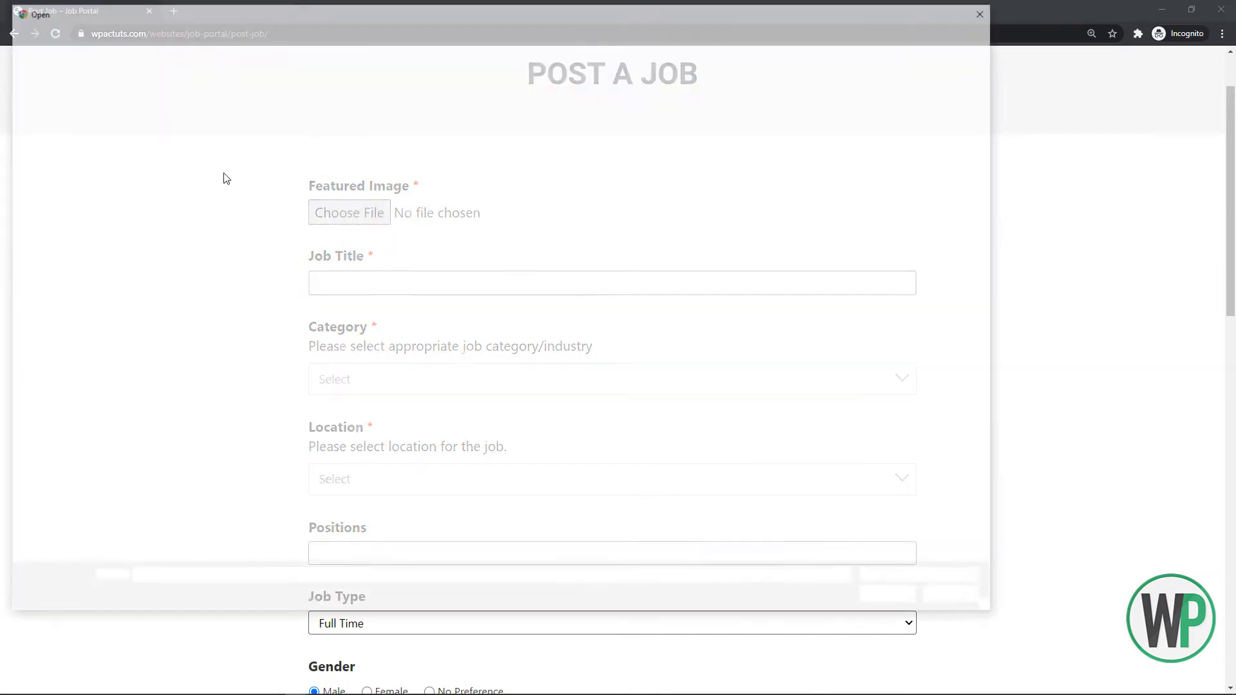
left_click(57, 146)
double_click(370, 275)
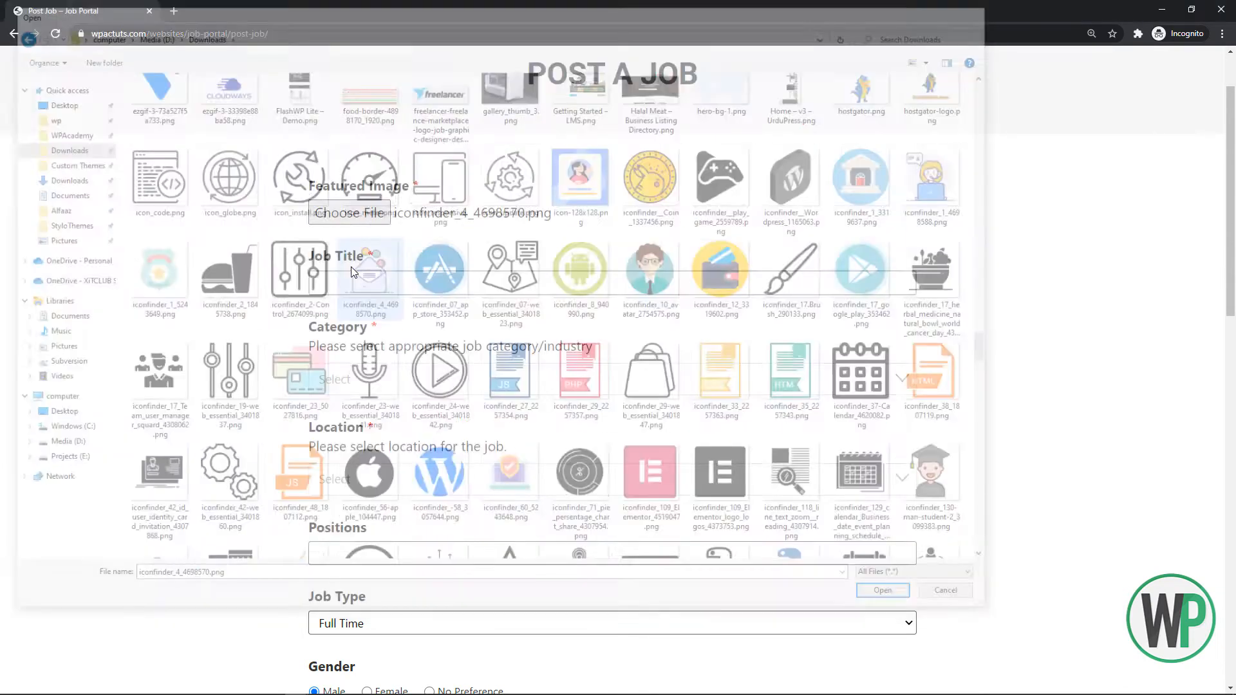
Enter "Support Staff Required for Call Center" as the job title
left_click(393, 282)
type("Support Staff Required for")
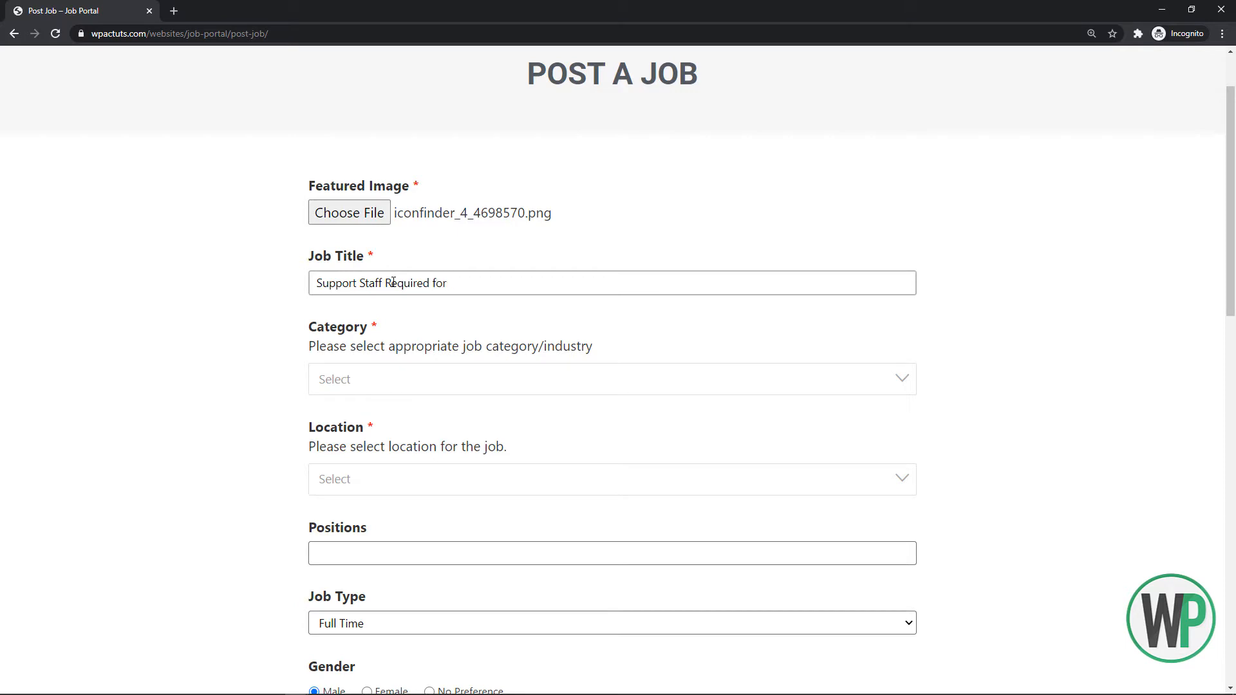
type(" Call Center")
Set the job's category to Call Center and its location to Lahore
left_click(461, 385)
scroll(508, 378, "down", 2)
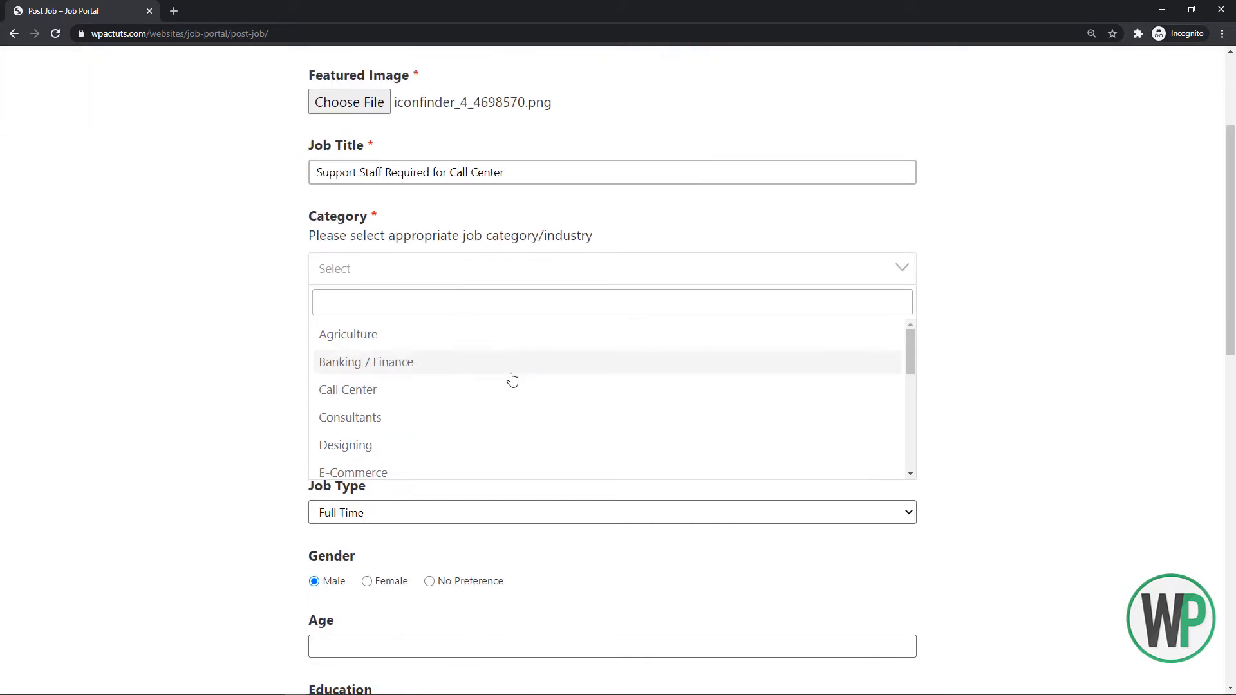
left_click(451, 372)
left_click(372, 368)
type("la")
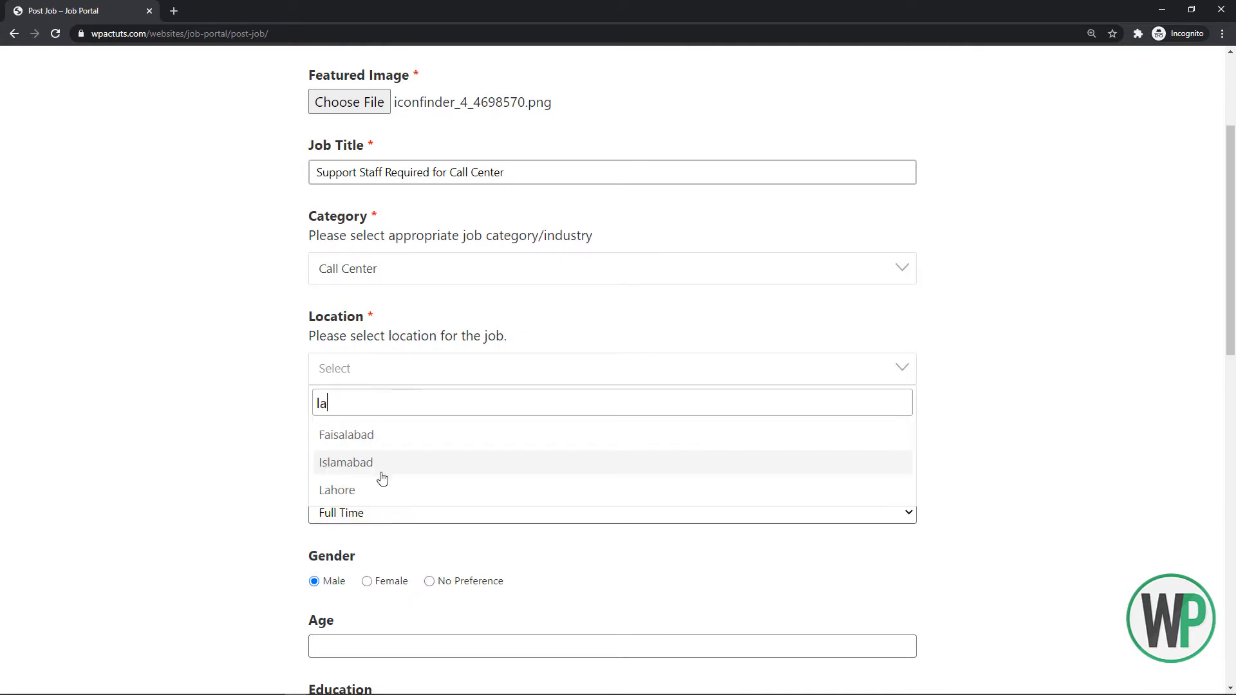
left_click(380, 489)
Set the number of positions to 3 and the job type to Full Time
scroll(372, 251, "down", 3)
left_click(371, 250)
type("3")
left_click(359, 316)
left_click(347, 334)
Set the gender requirement to No Preference and the age to "25 - 35 Years"
scroll(378, 328, "down", 1)
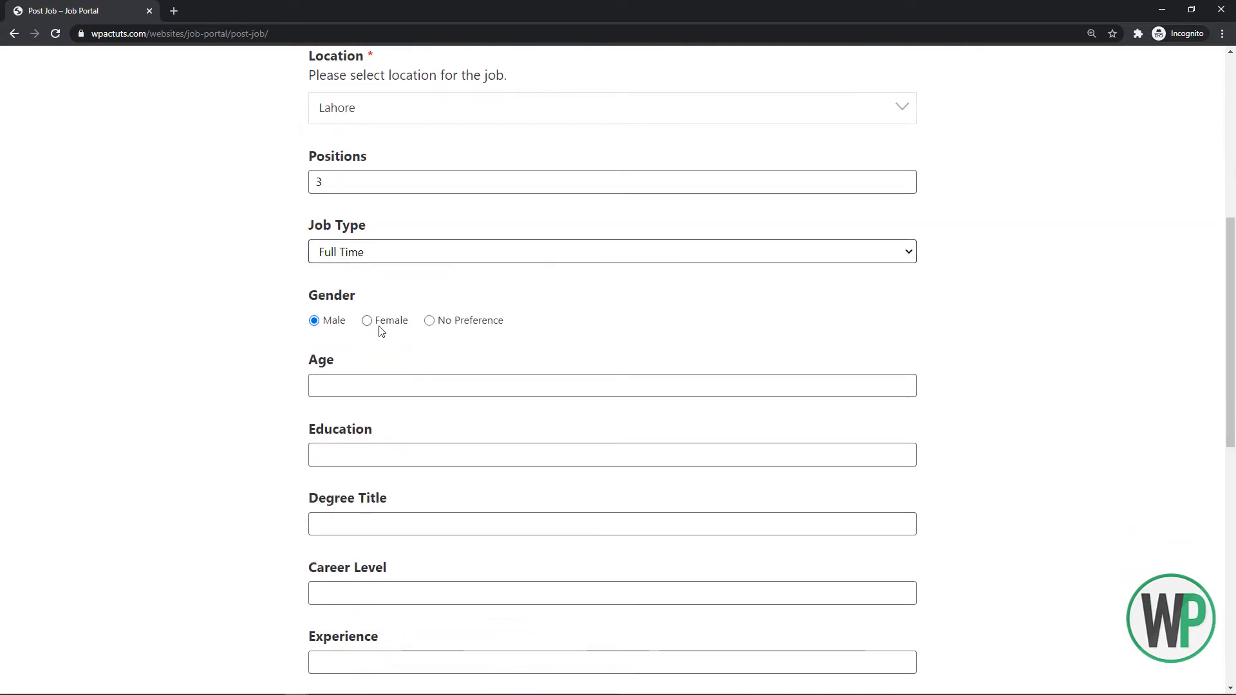
left_click(428, 320)
scroll(321, 335, "down", 1)
scroll(286, 347, "down", 1)
left_click(392, 252)
type("25")
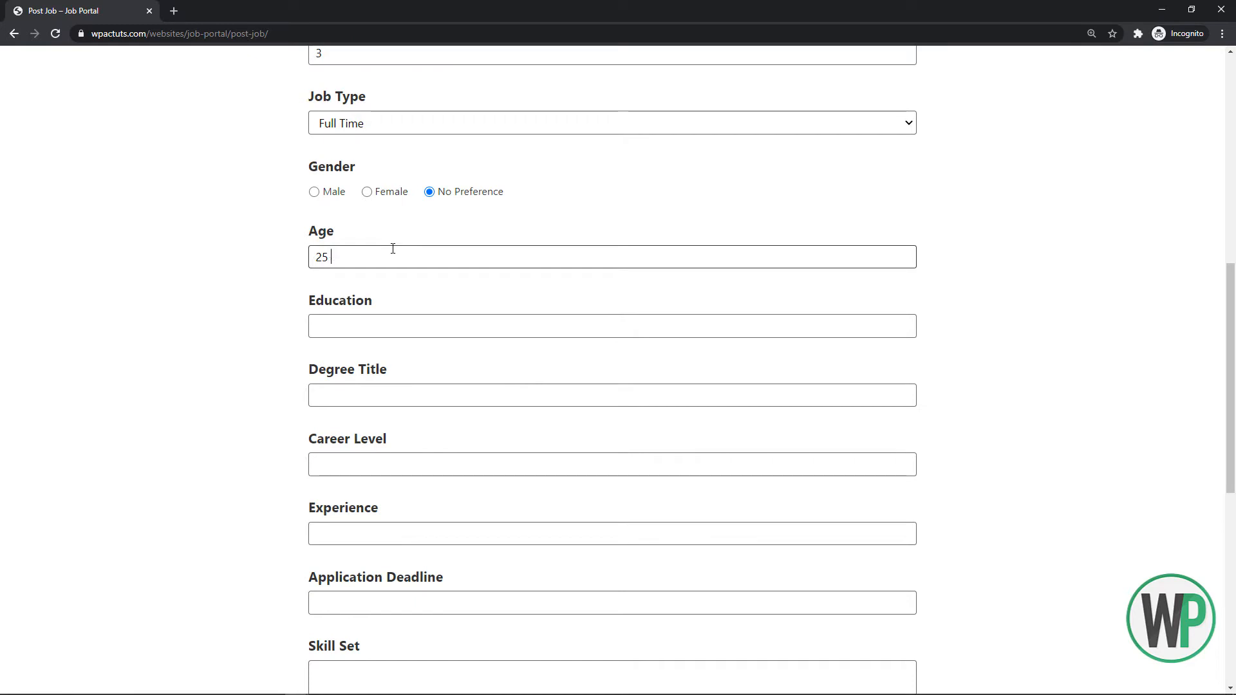
type(" - 30Years")
key("Tab")
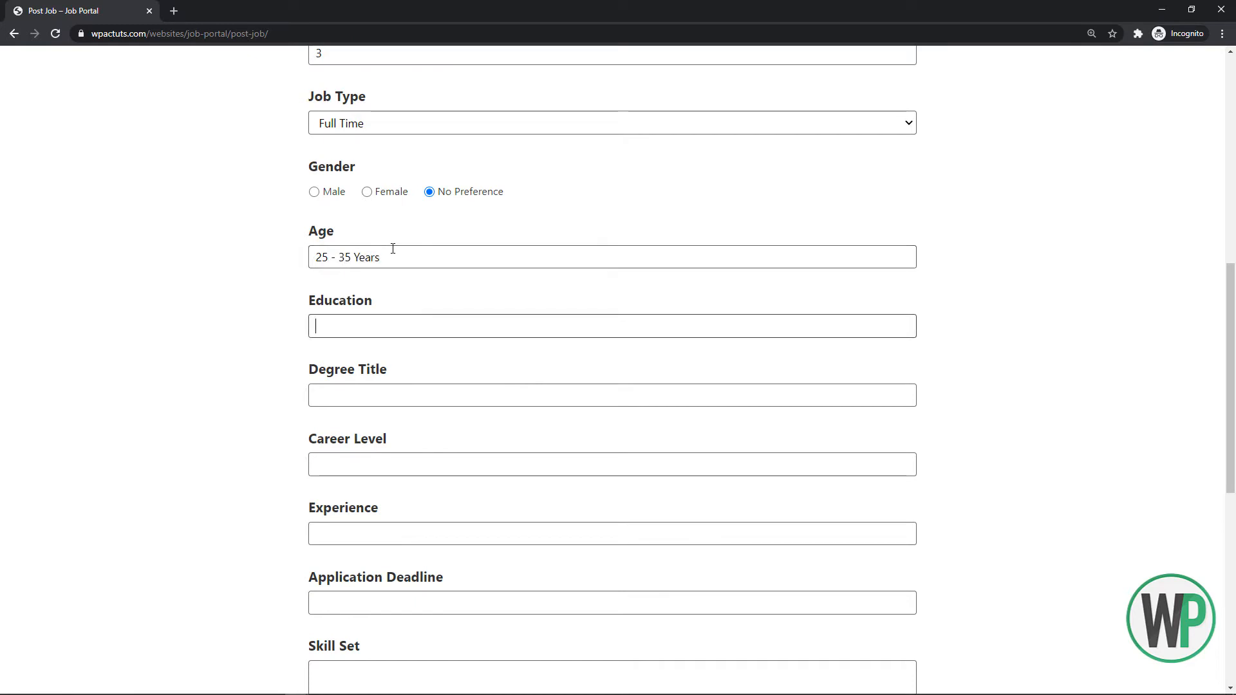
Enter "Bachelors" as the education and fill in the degree title with "B.A, B.COM, B"
type("Bachelors")
key("Tab")
type("B")
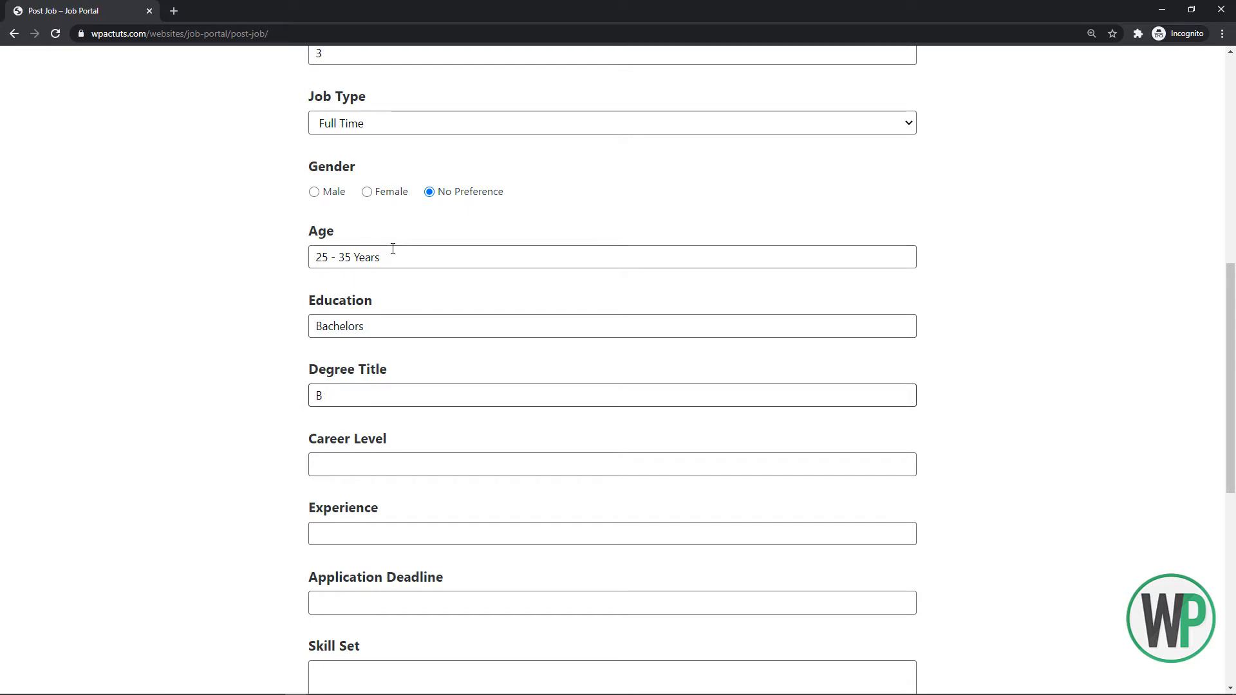
type(">A, B.")
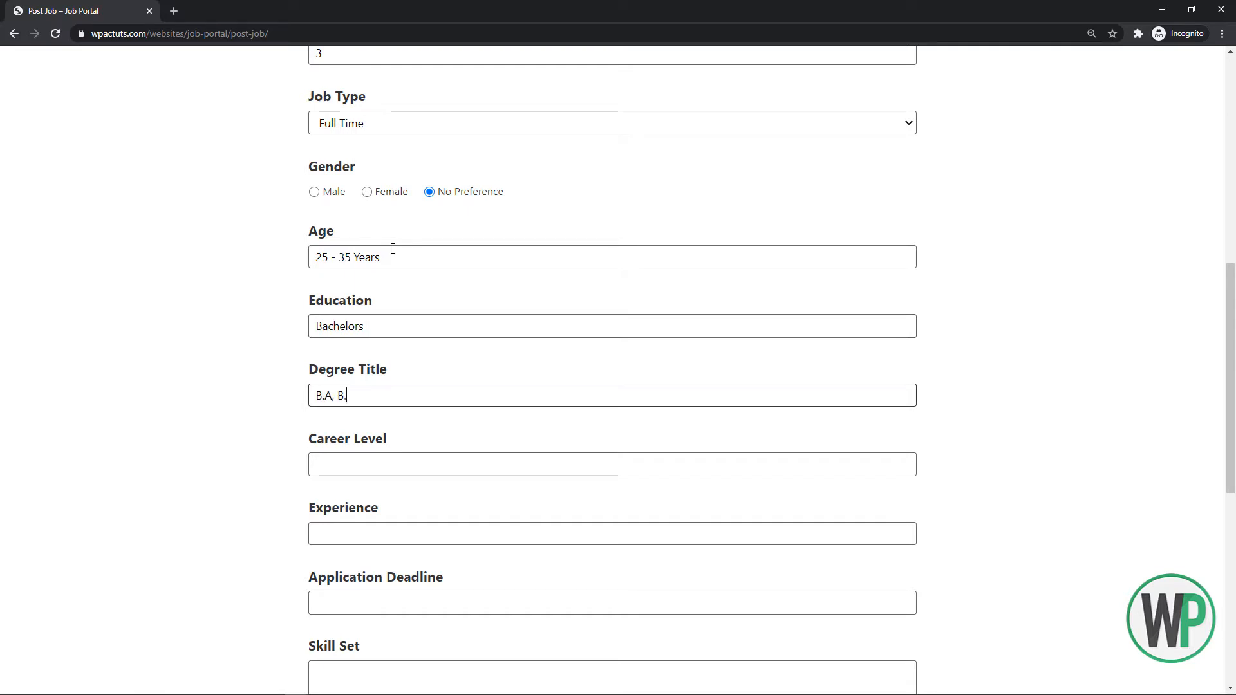
type("COM, B")
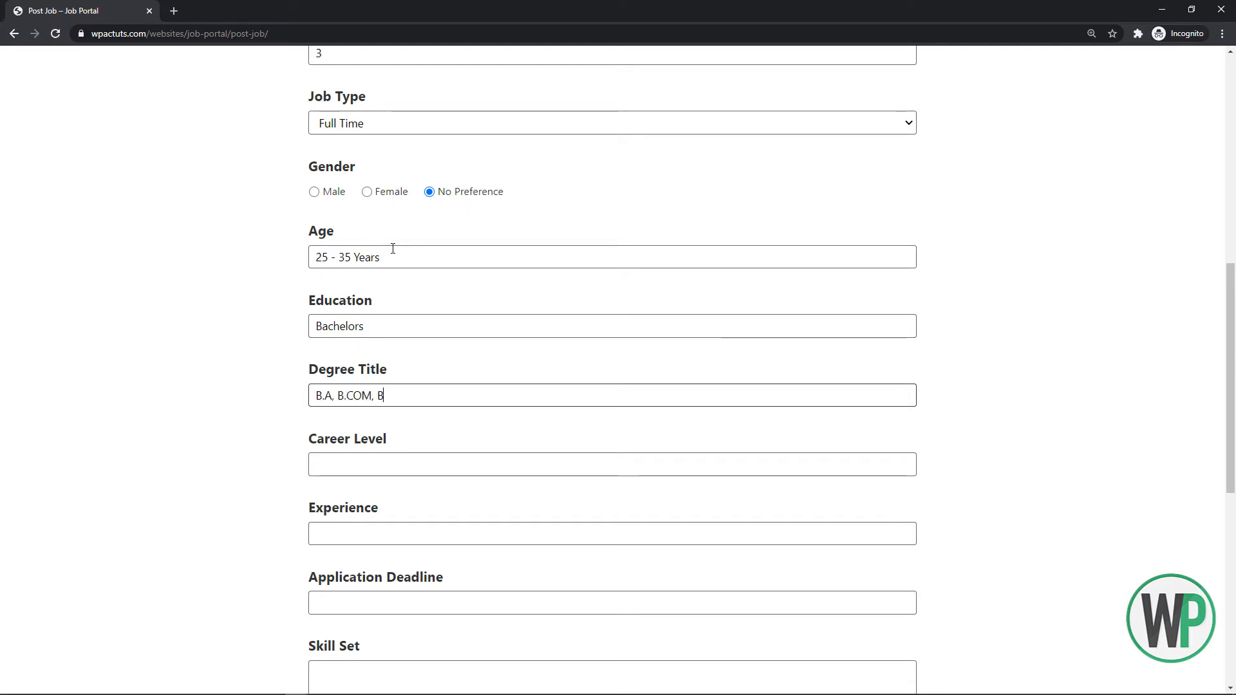
Finish the degree title as B.A, B.COM, and fill in Experienced as the career level and 2+ Years as the experience
key("Tab")
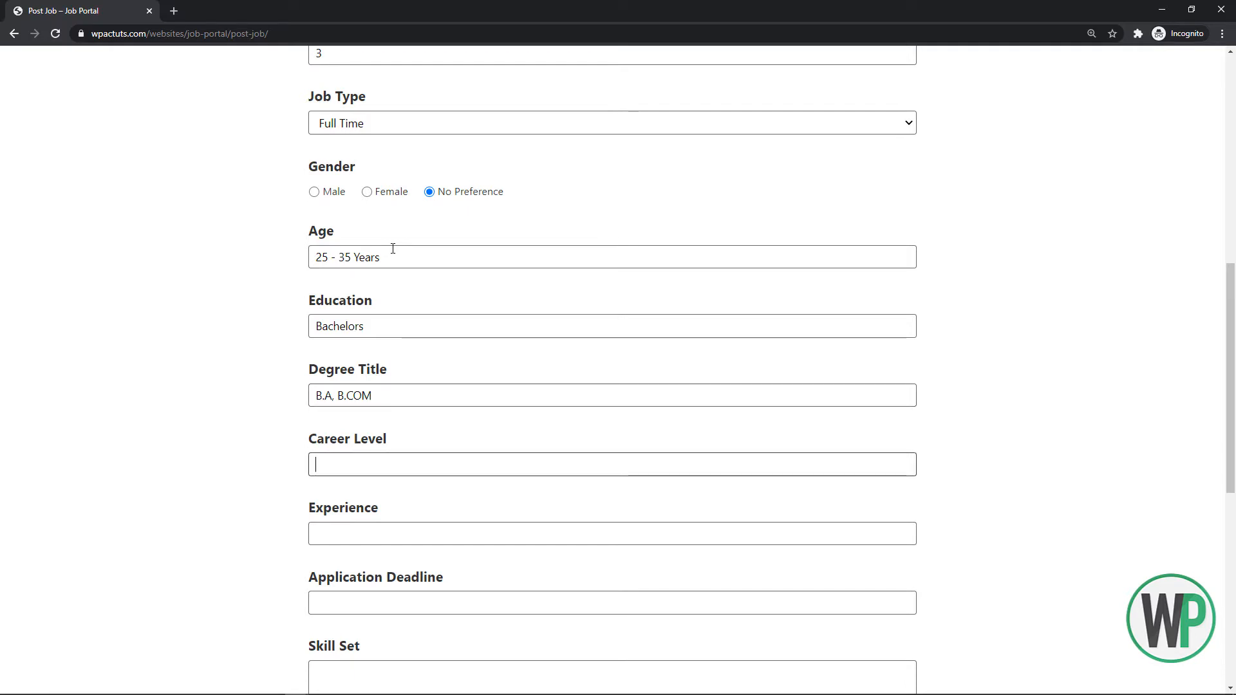
type("Experienced")
key("Tab")
type("3+ Years")
key("Tab")
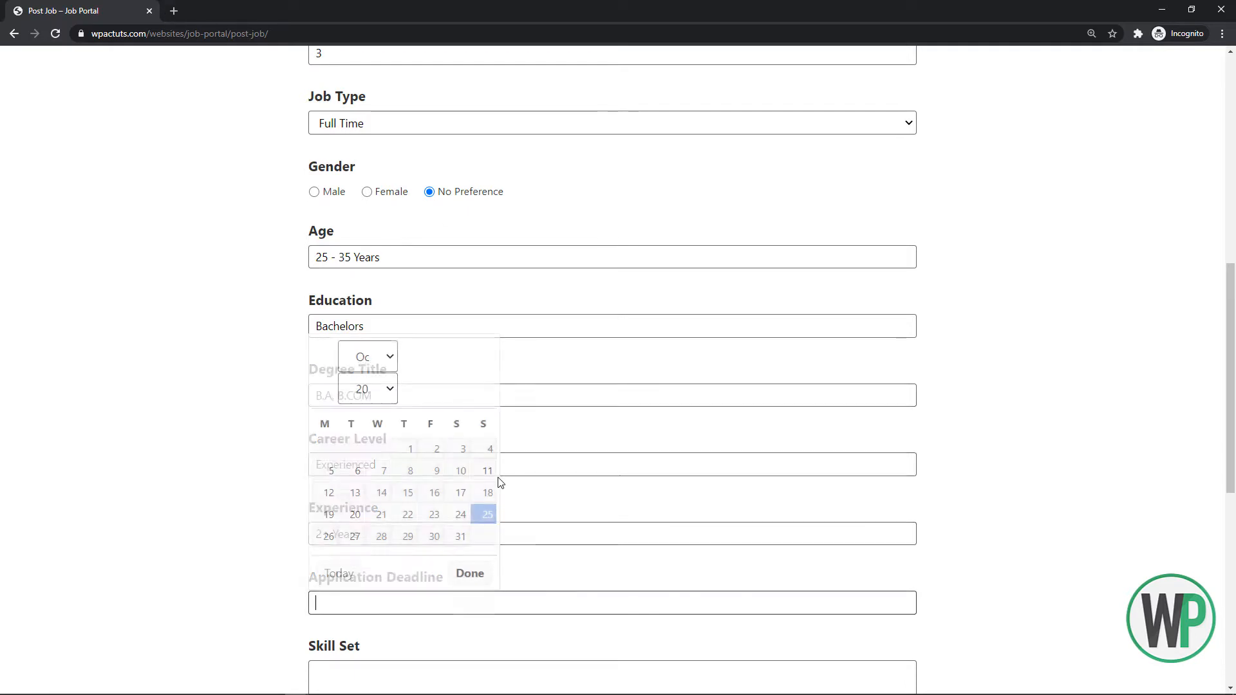
Set the application deadline to October 31, 2020
scroll(559, 386, "down", 4)
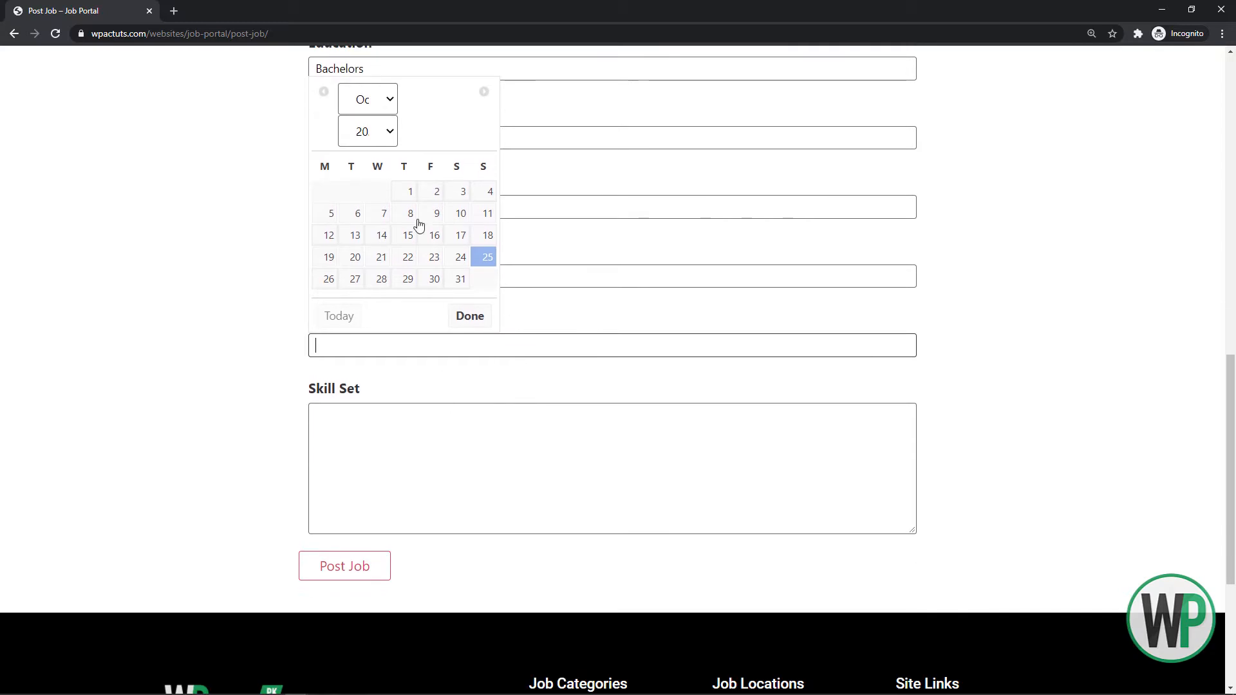
left_click(458, 280)
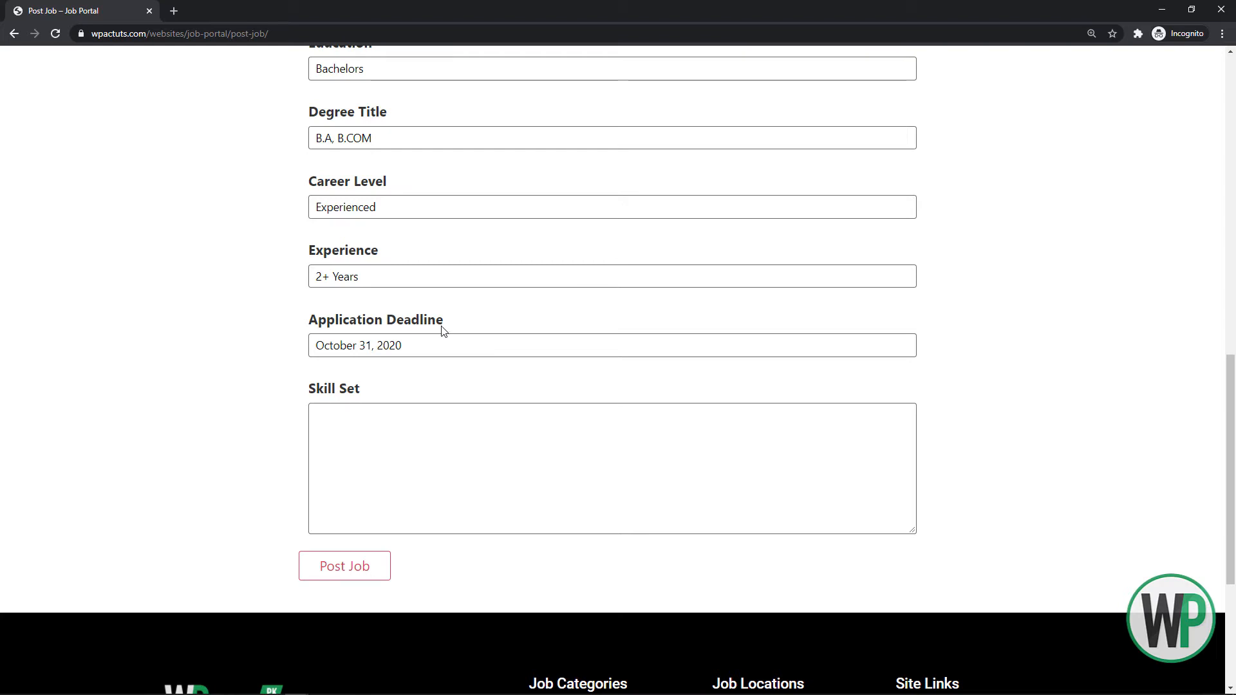
left_click(412, 352)
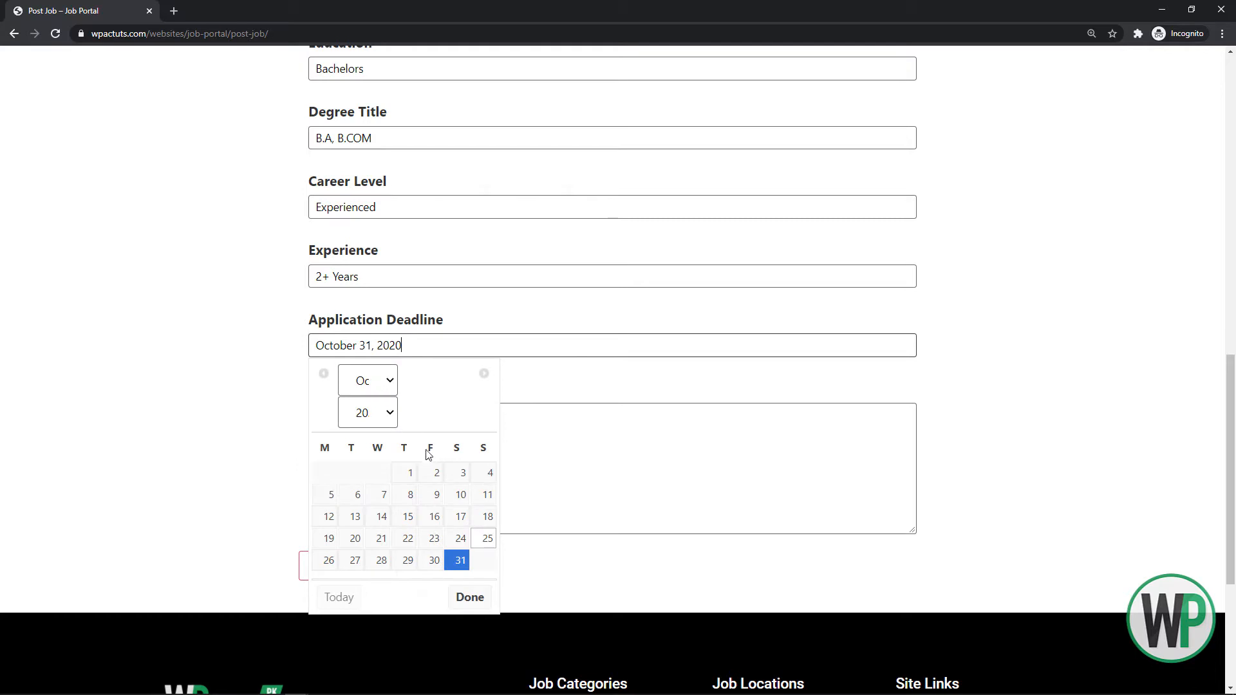
left_click(289, 442)
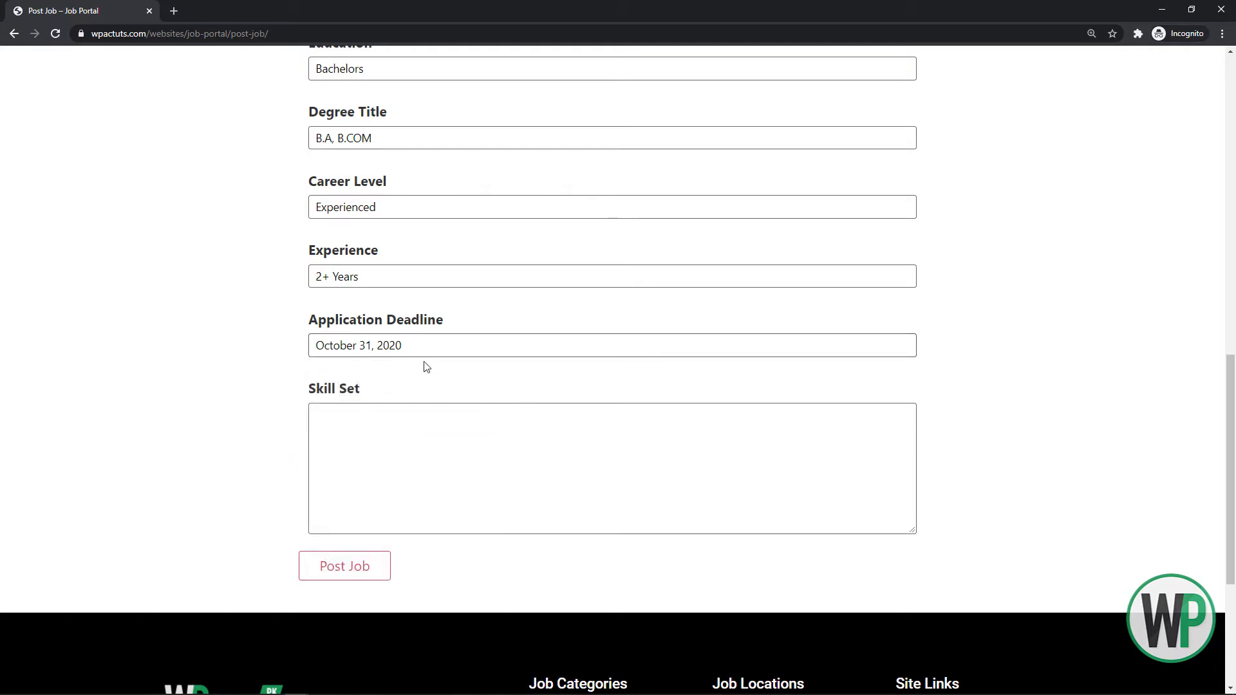
Enter "team work, better communication, stress handling" as the skill set and submit the job
left_click(432, 419)
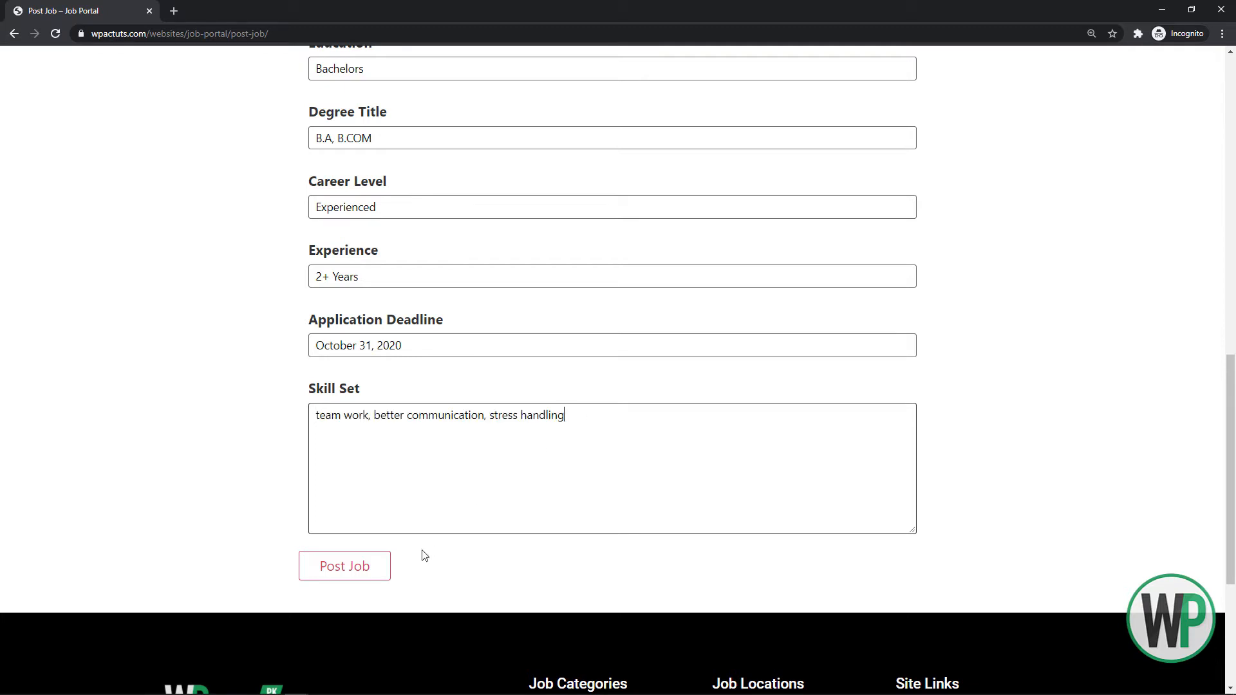
left_click(384, 570)
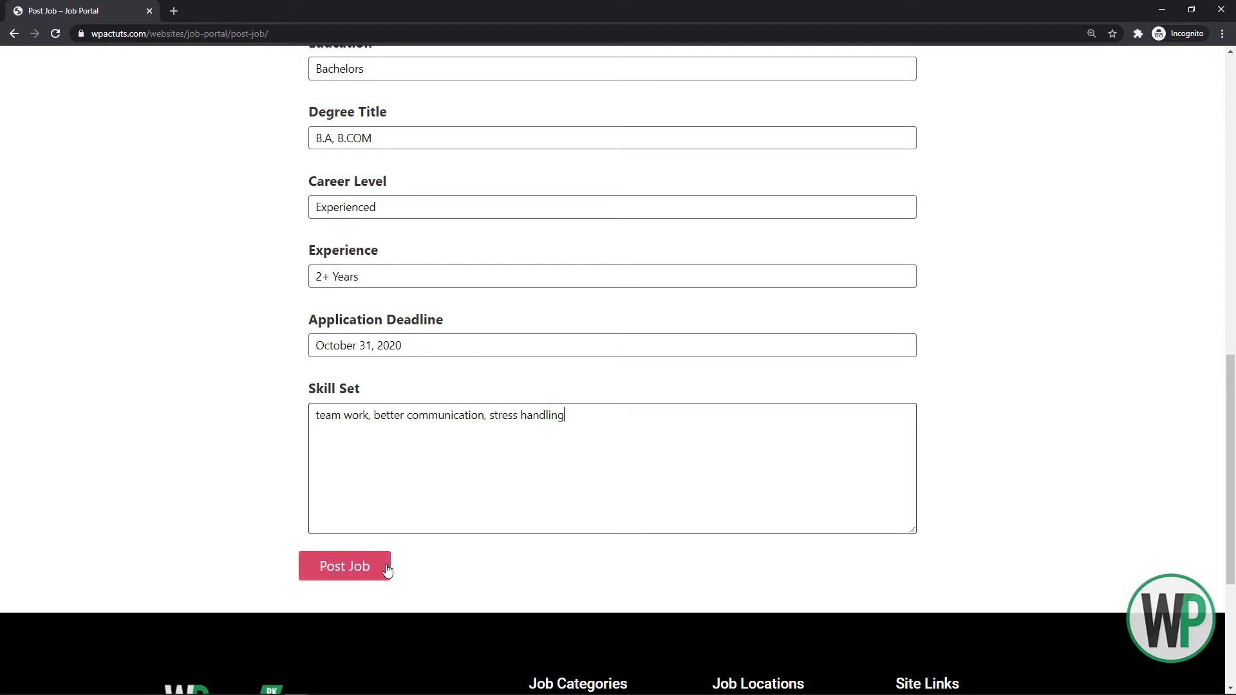
left_click_drag(1231, 424, 1231, 480)
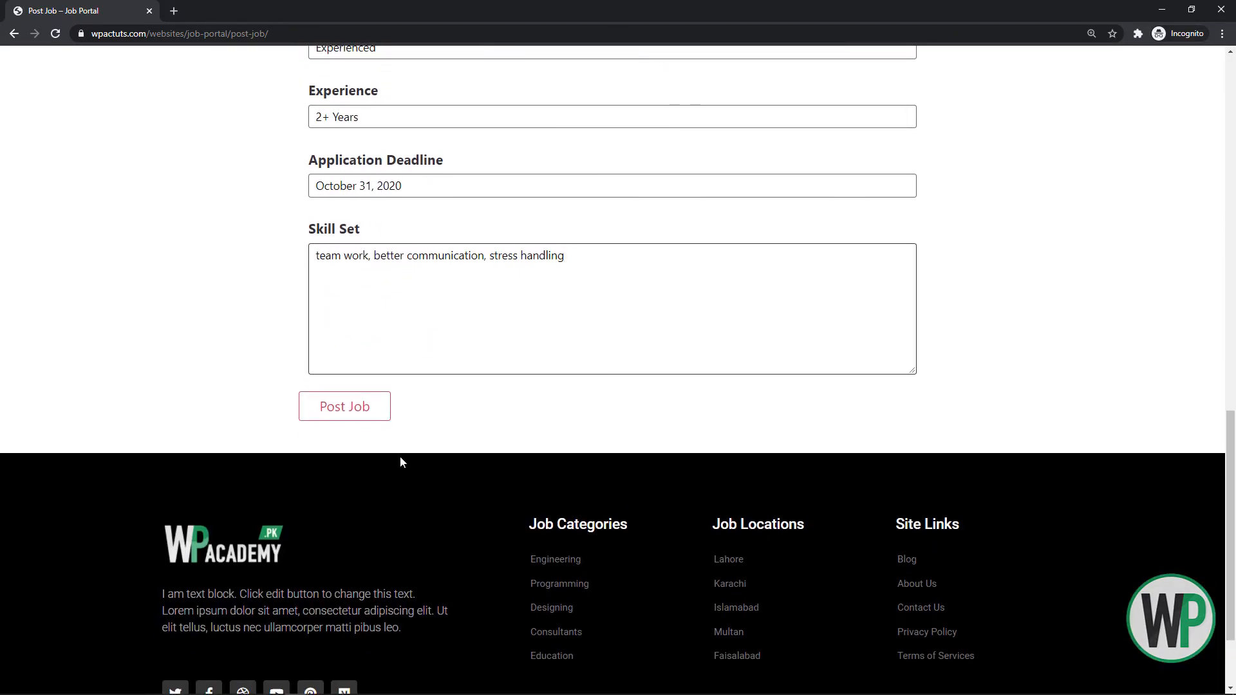
left_click(301, 405)
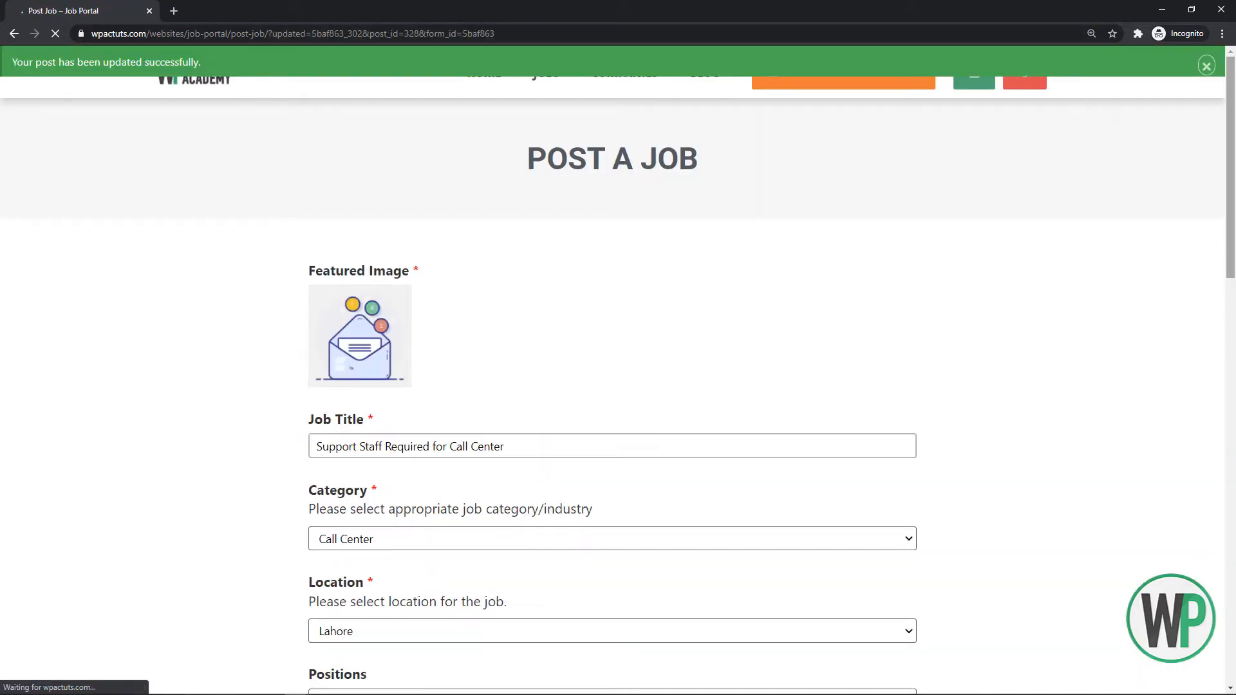
Look over the top of the submitted job form and open the account page in a new browser tab
scroll(568, 315, "down", 2)
mouse_move(367, 243)
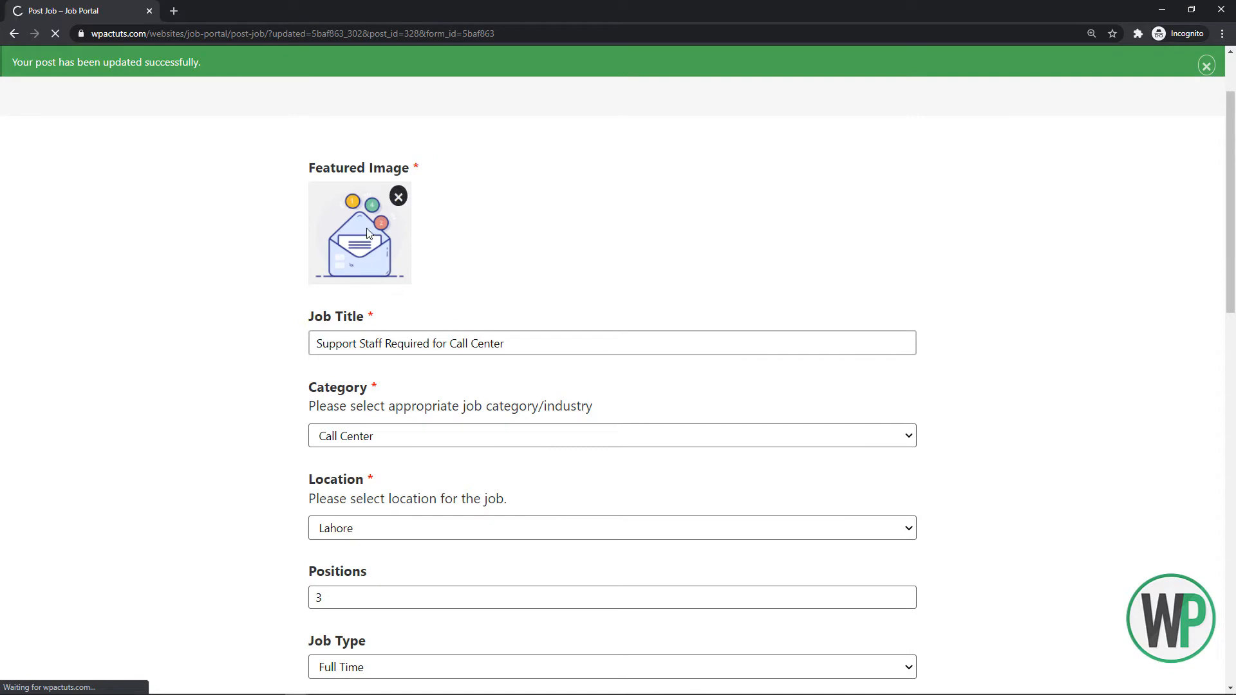
left_click_drag(1230, 210, 1233, 145)
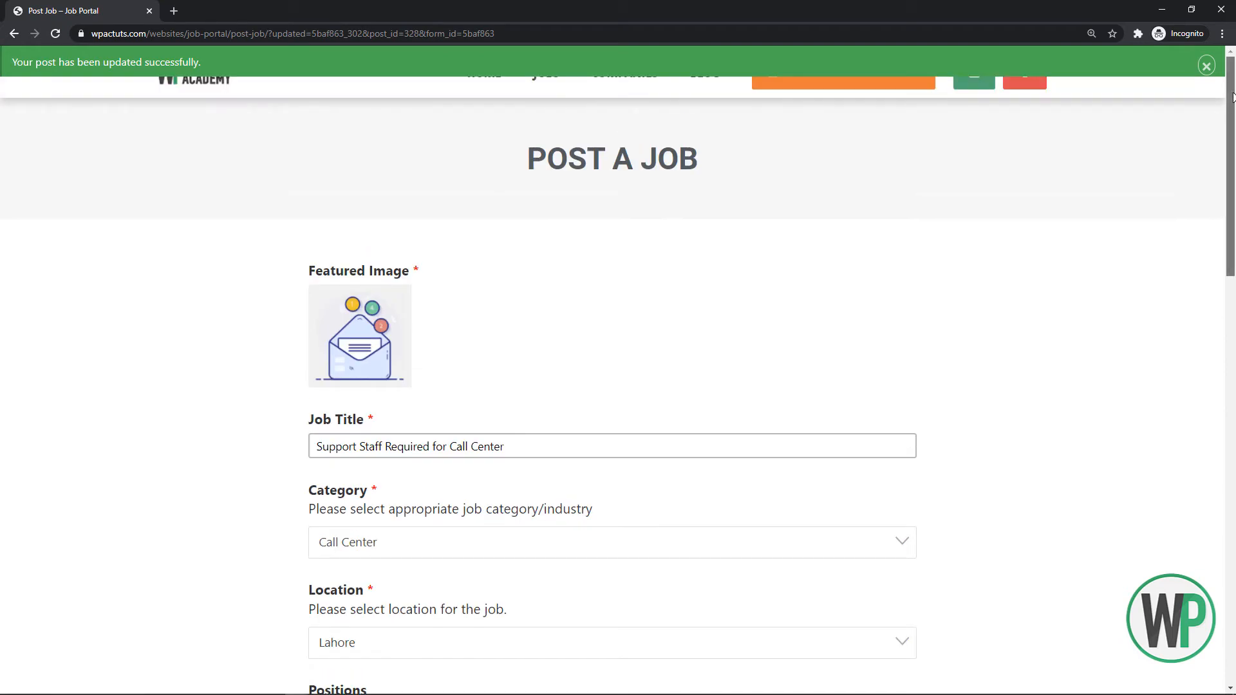
left_click_drag(1234, 87, 1234, 86)
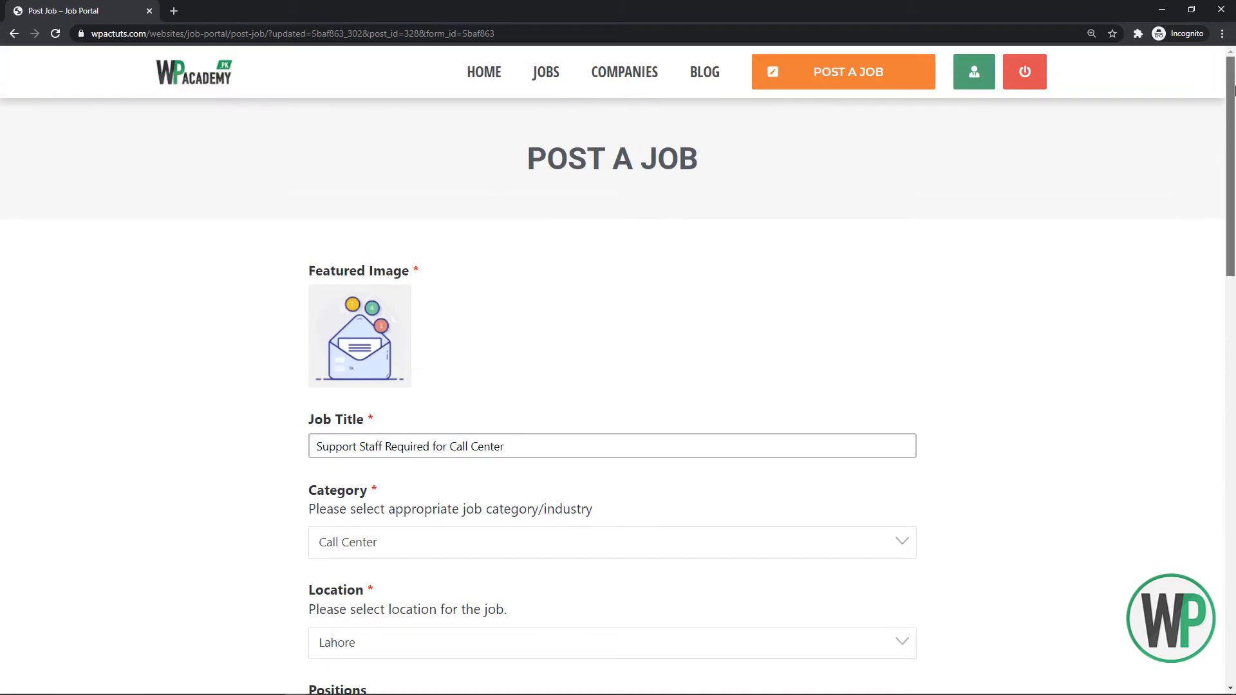
right_click(979, 91)
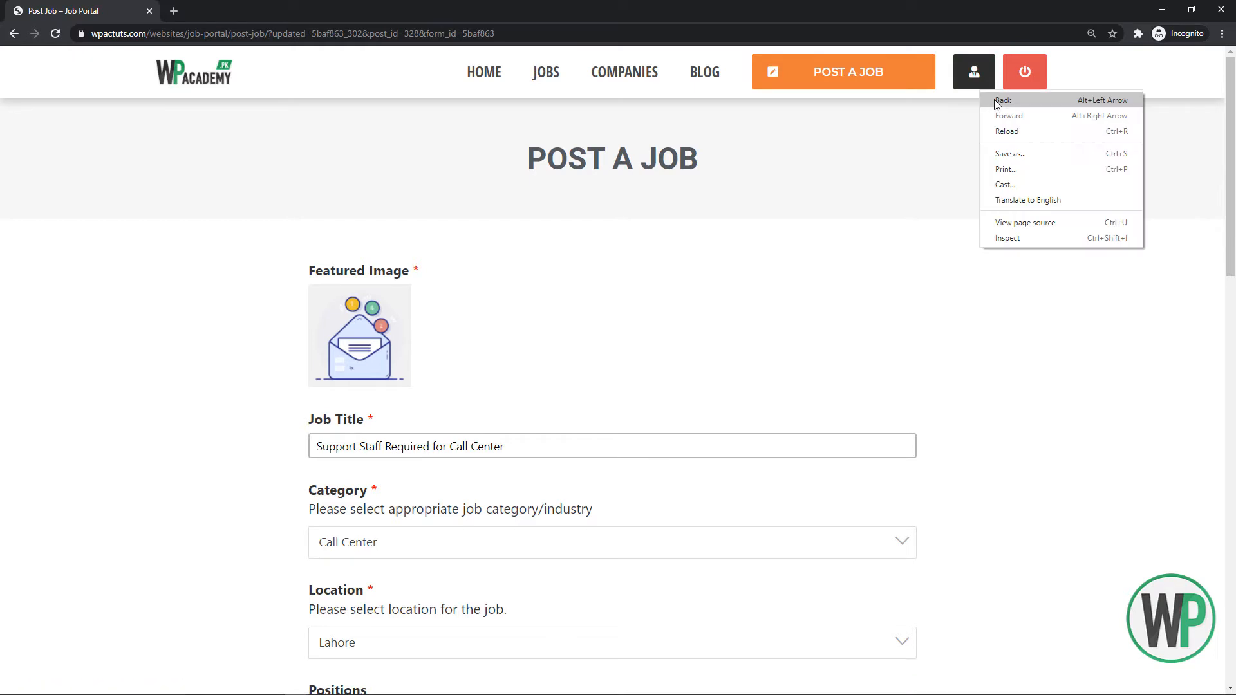
left_click(965, 104)
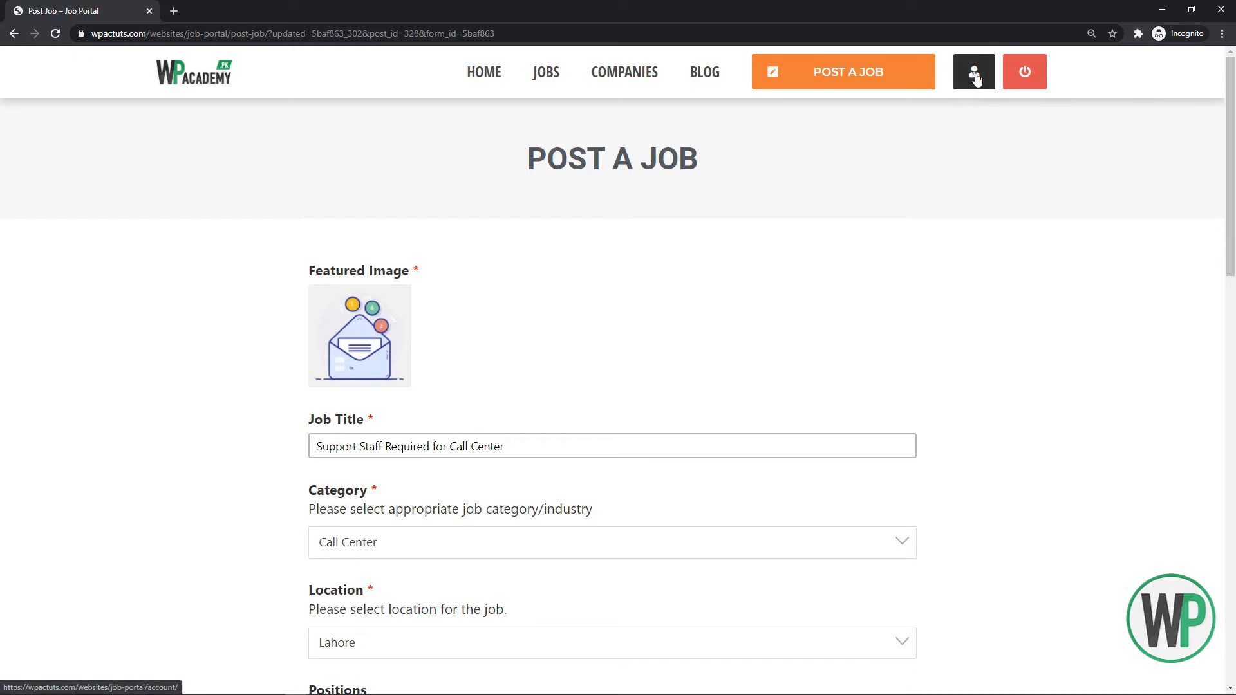
middle_click(976, 76)
left_click(193, 10)
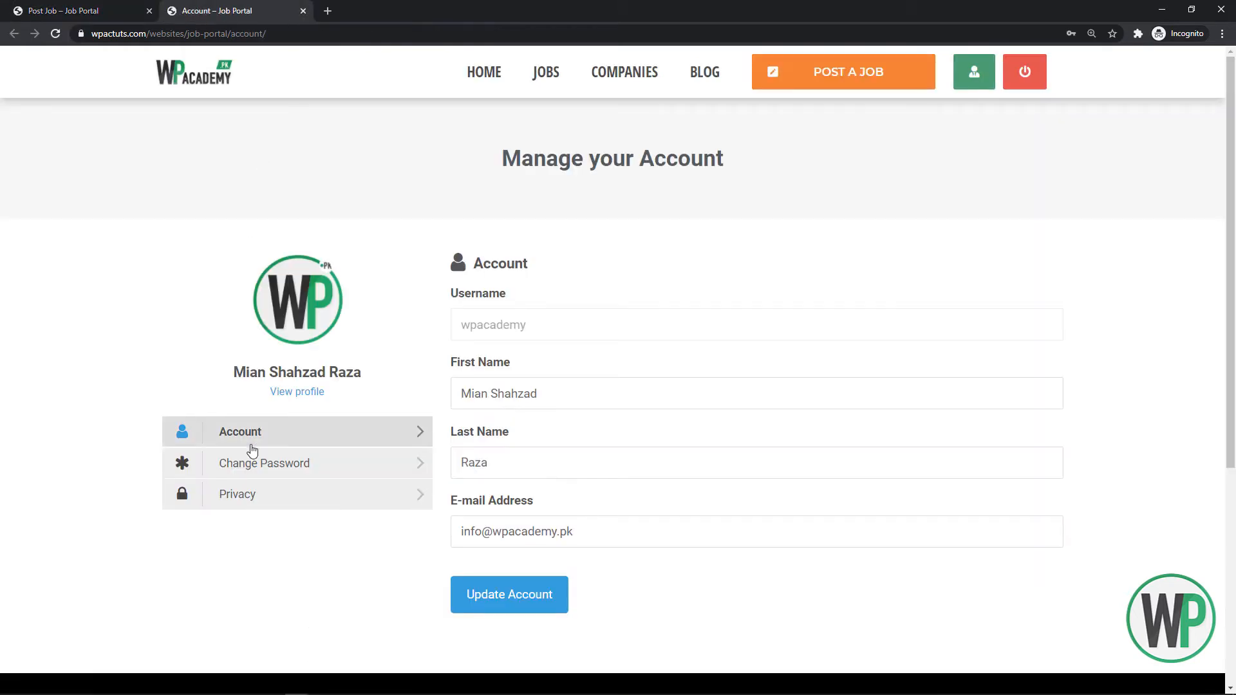
View the account's public profile and check its posts section for the submitted job
left_click(284, 393)
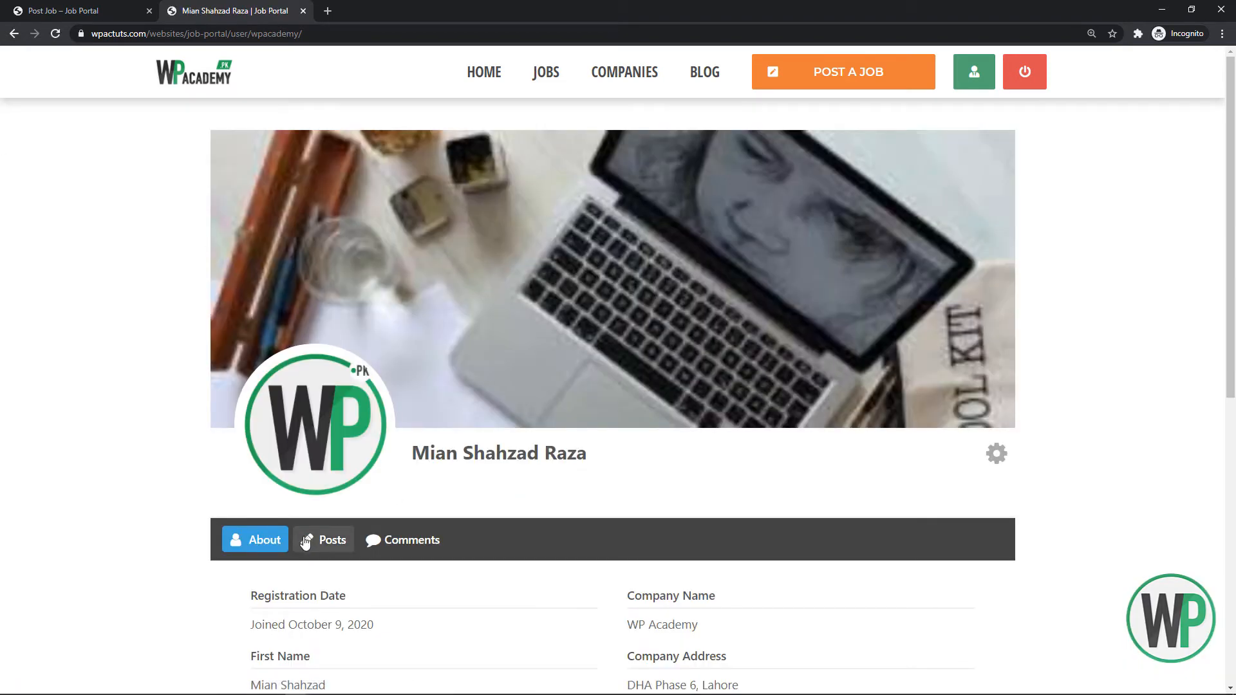
left_click(306, 542)
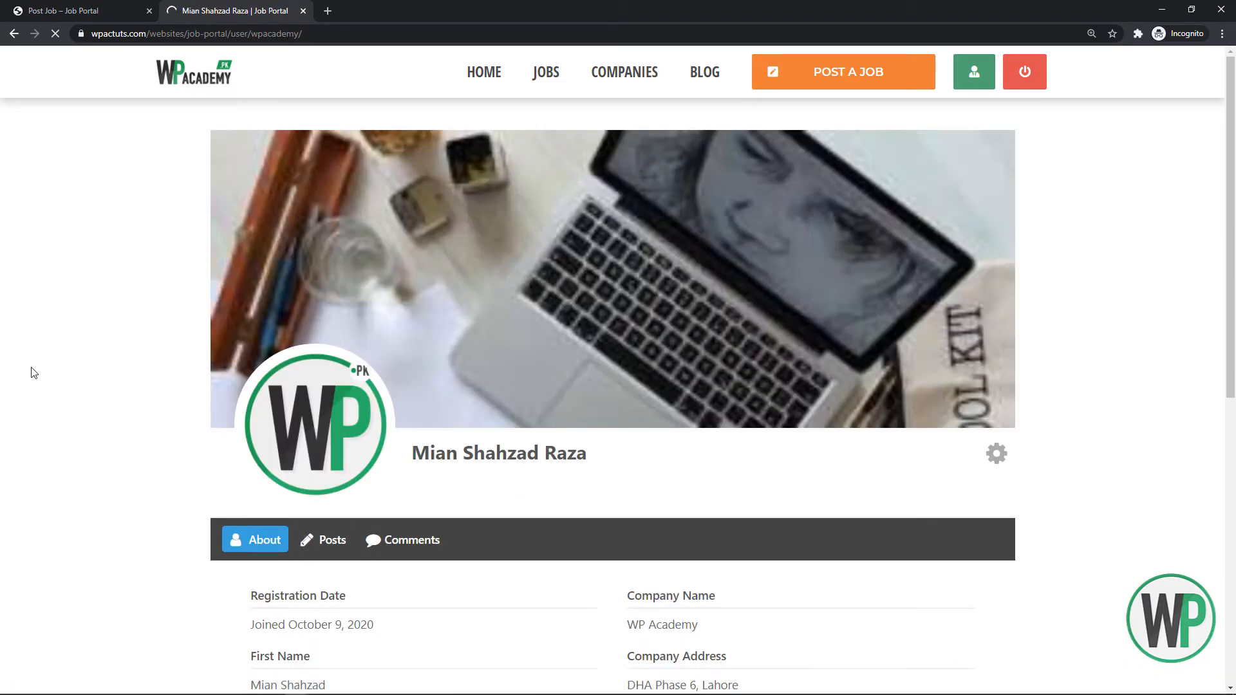
scroll(669, 479, "down", 3)
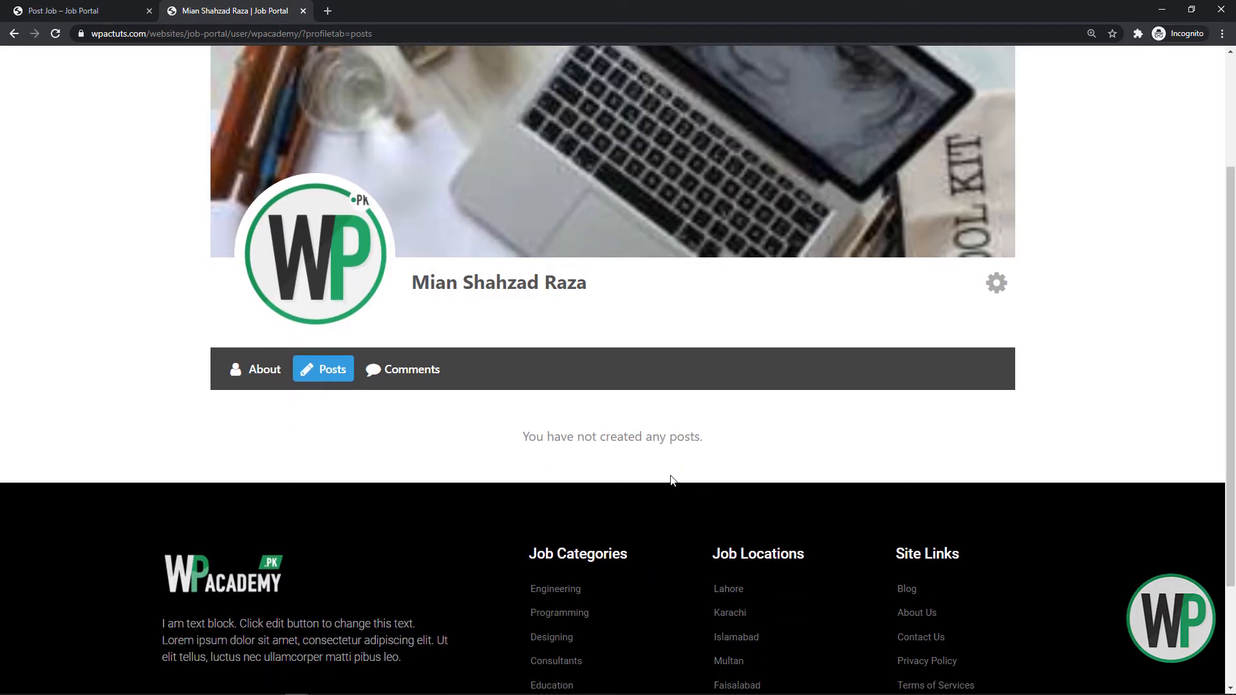
left_click_drag(727, 443, 536, 452)
Switch to the WordPress admin window and check the status of the Support Staff Required for Call Center job in the full job list
left_click(63, 11)
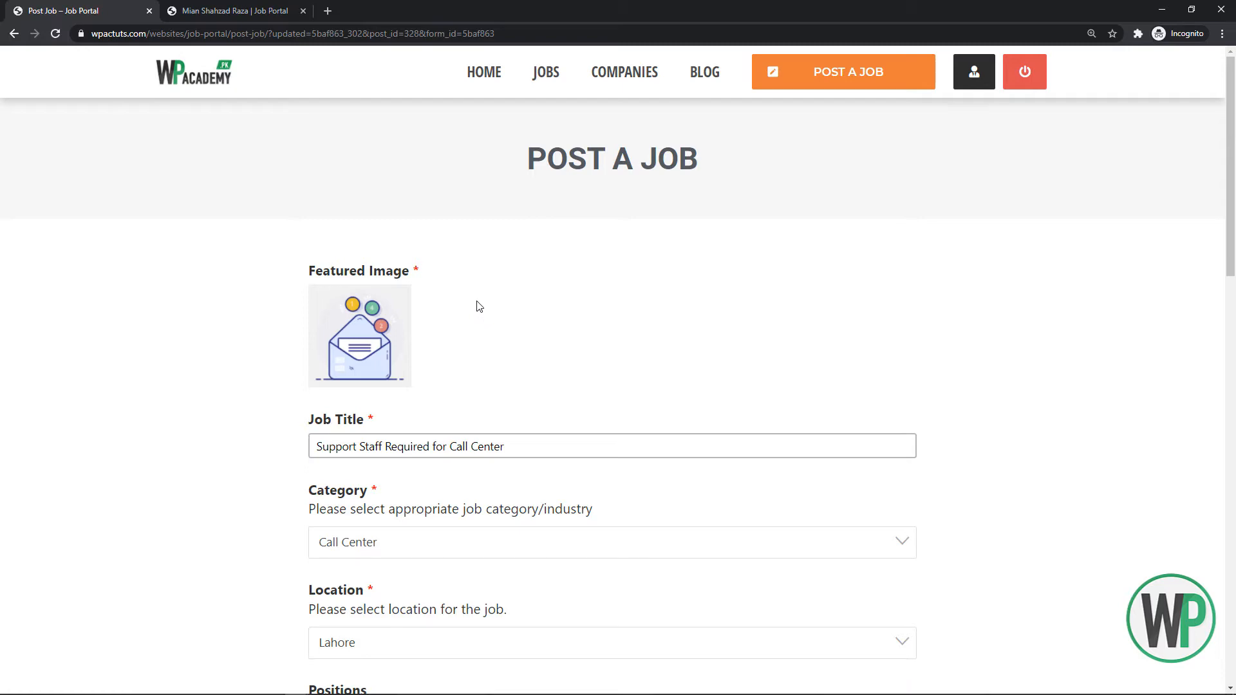
key("alt+Tab")
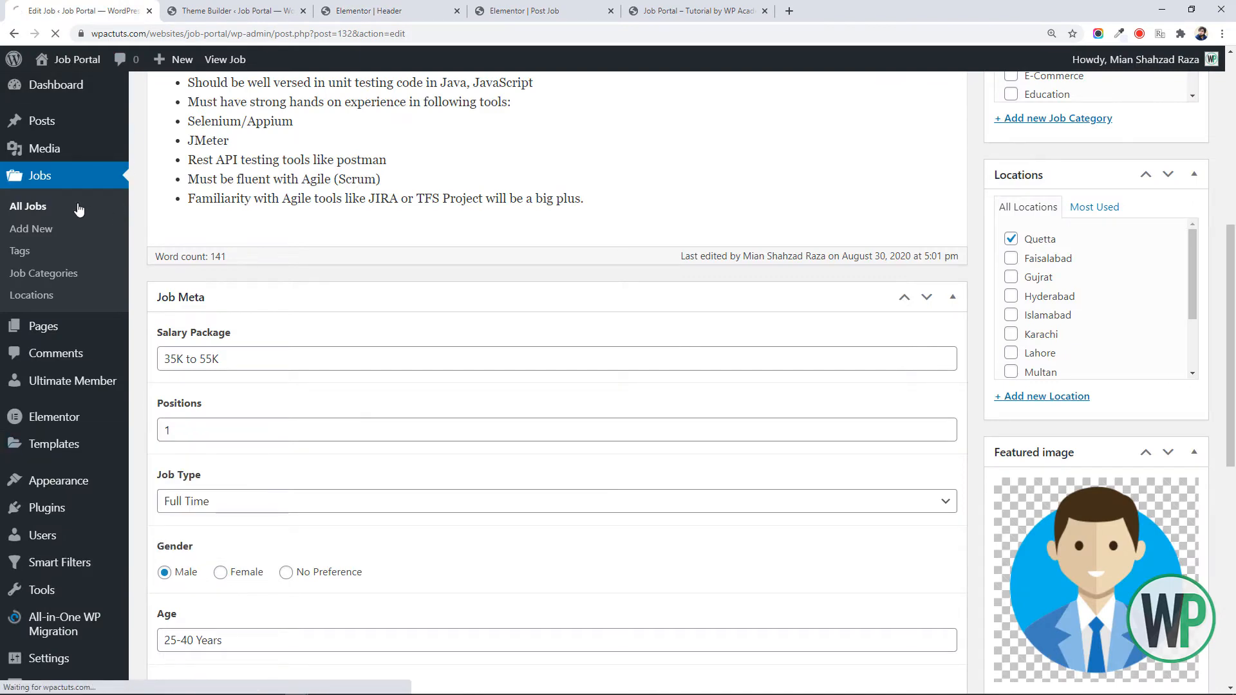
left_click(56, 84)
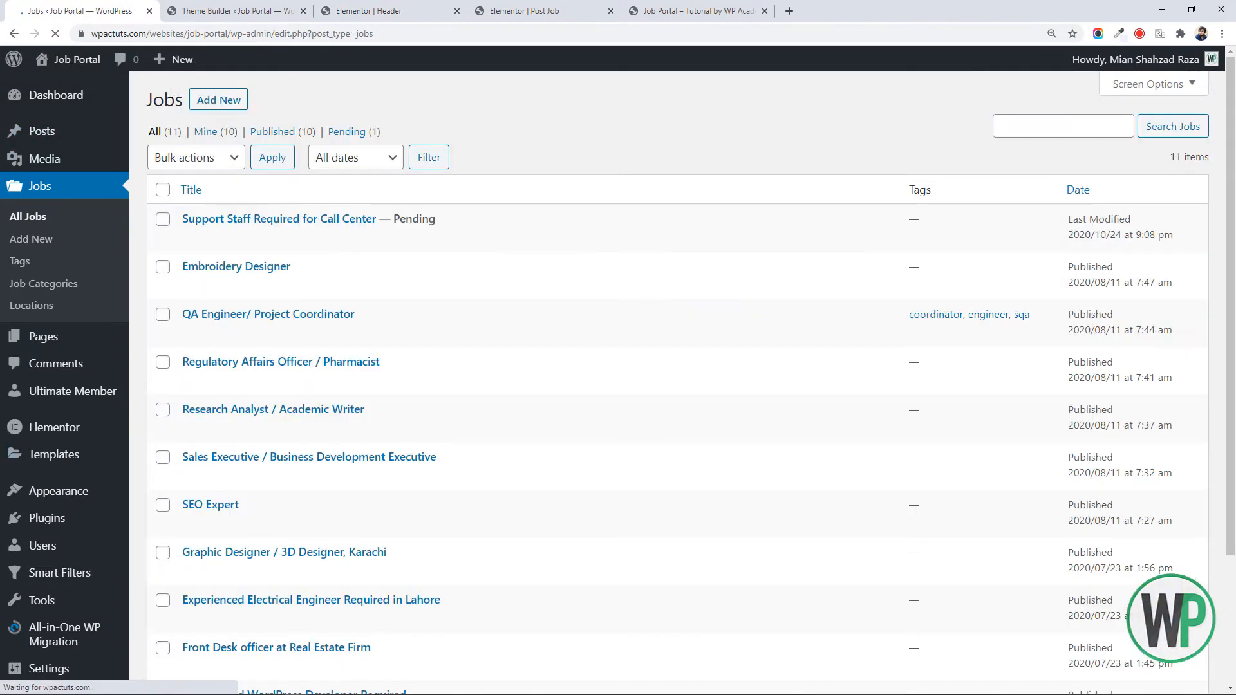
scroll(515, 219, "down", 1)
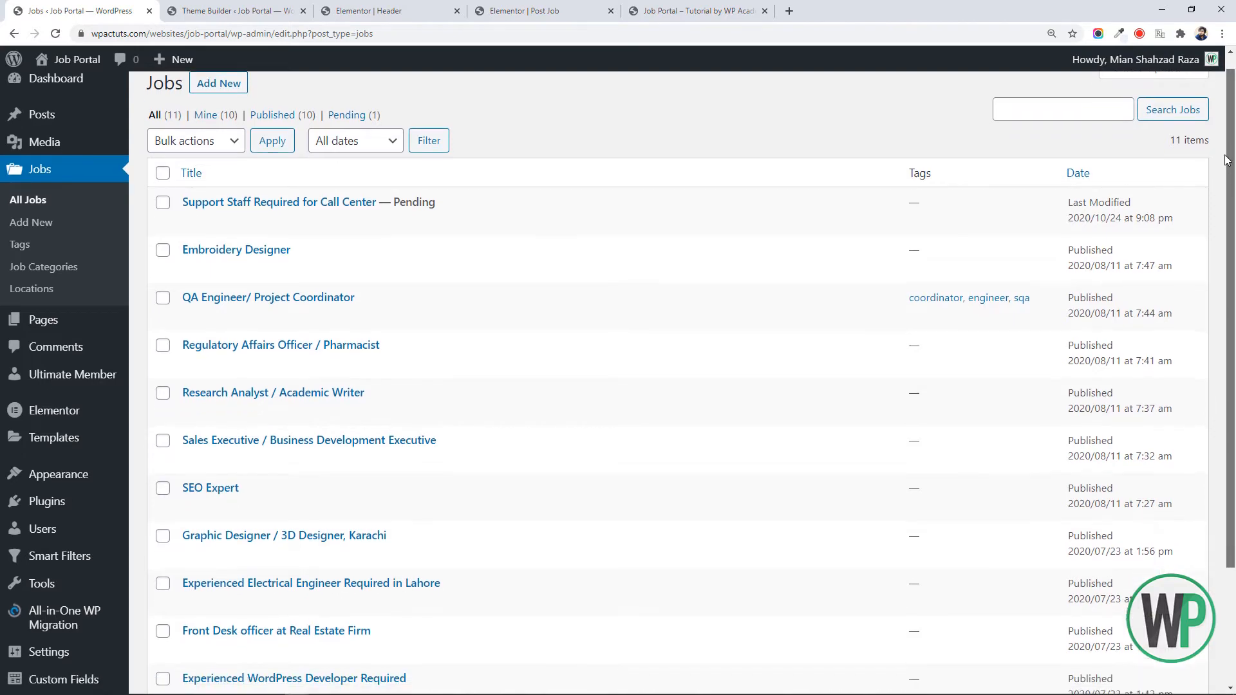
double_click(395, 201)
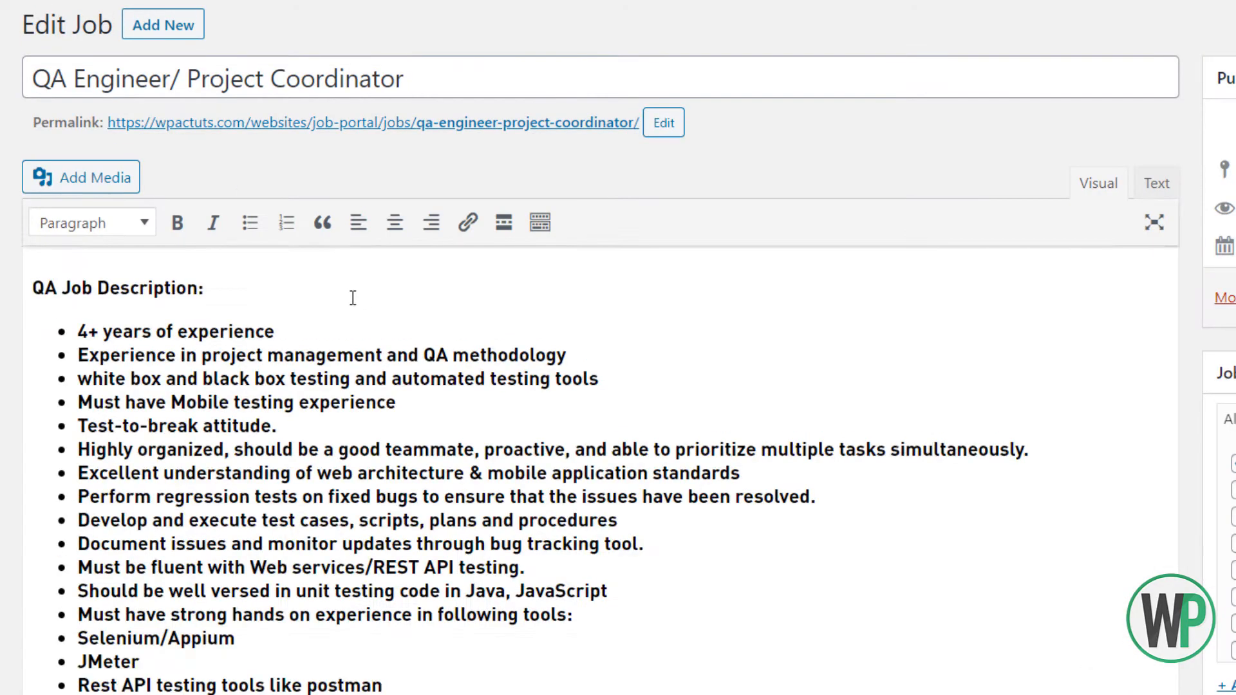
Examine the description content and Job Meta fields of the QA Engineer/ Project Coordinator job in its editor
scroll(352, 297, "down", 8)
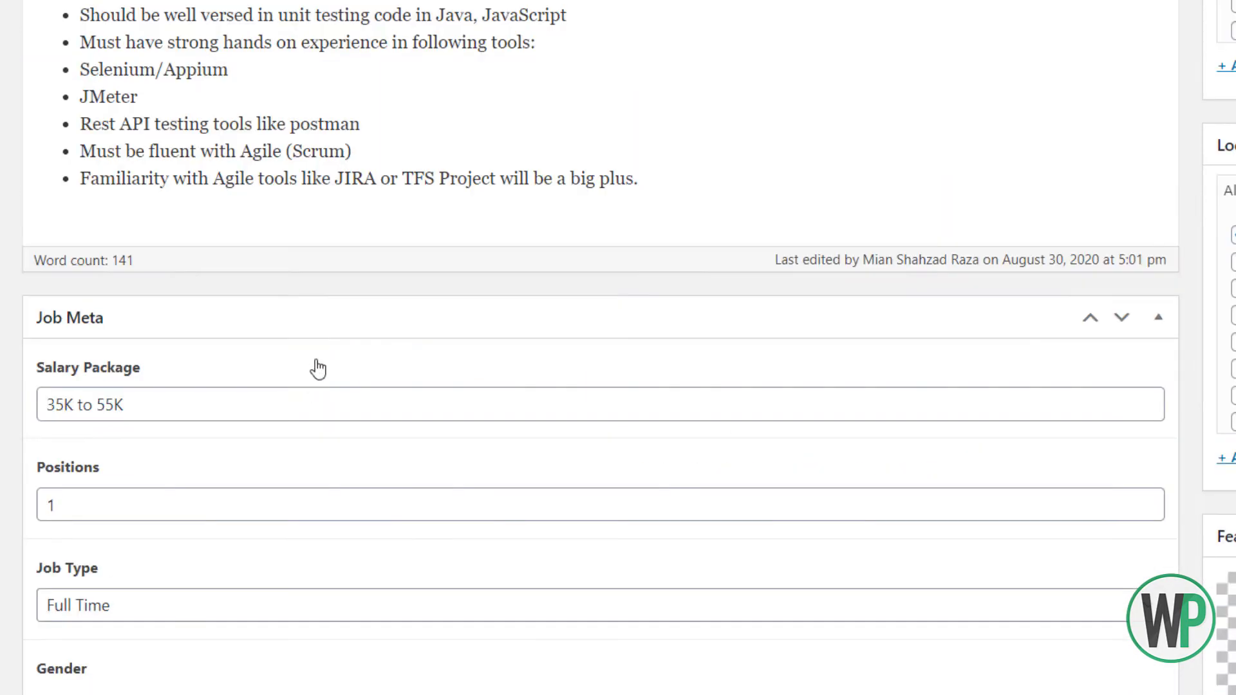
scroll(450, 406, "up", 6)
left_click(454, 277)
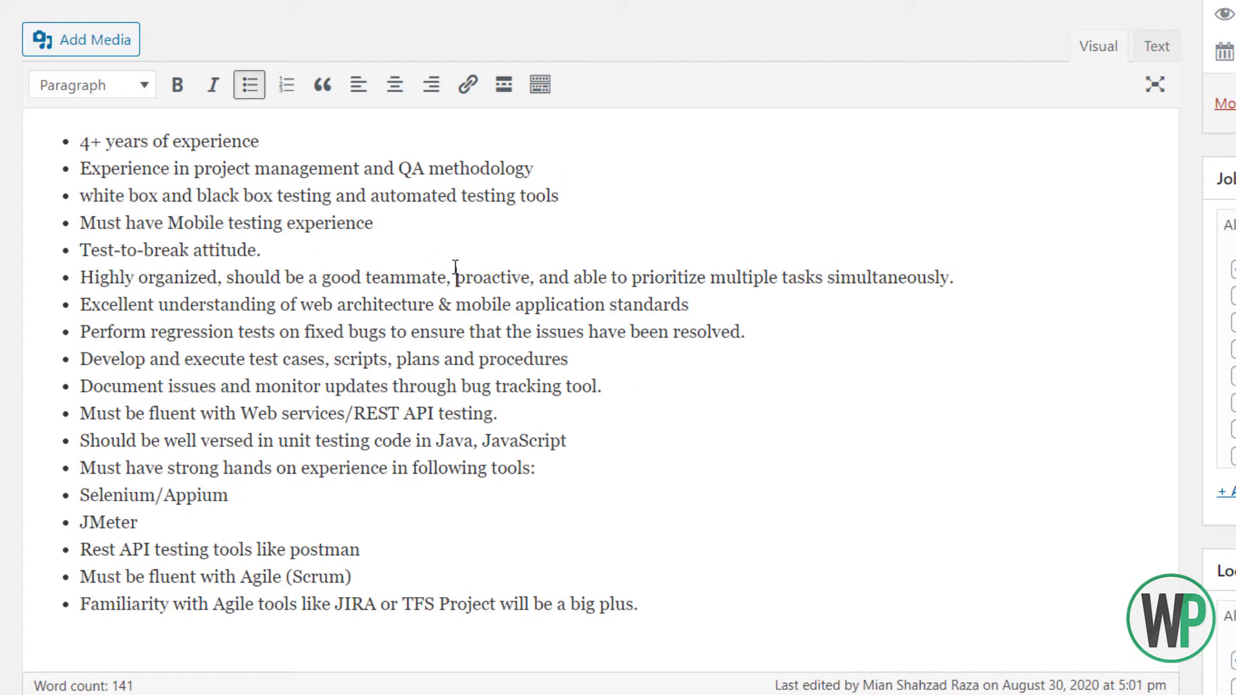
key("ctrl+a")
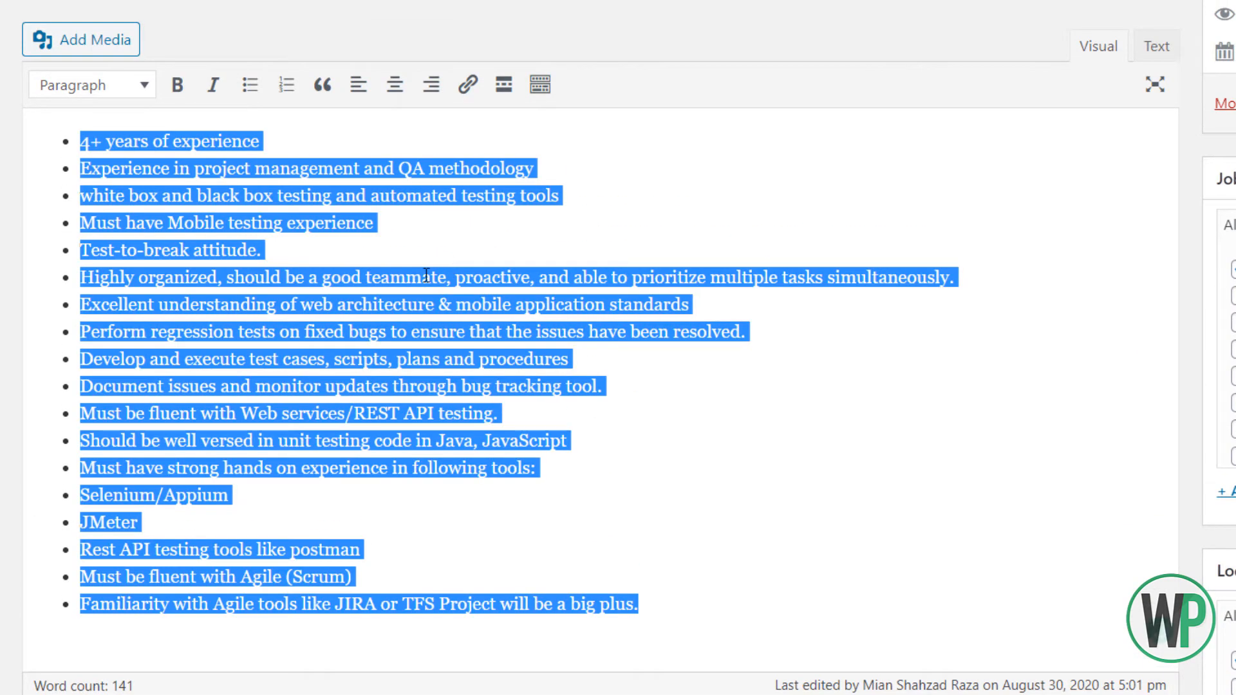
scroll(426, 275, "up", 3)
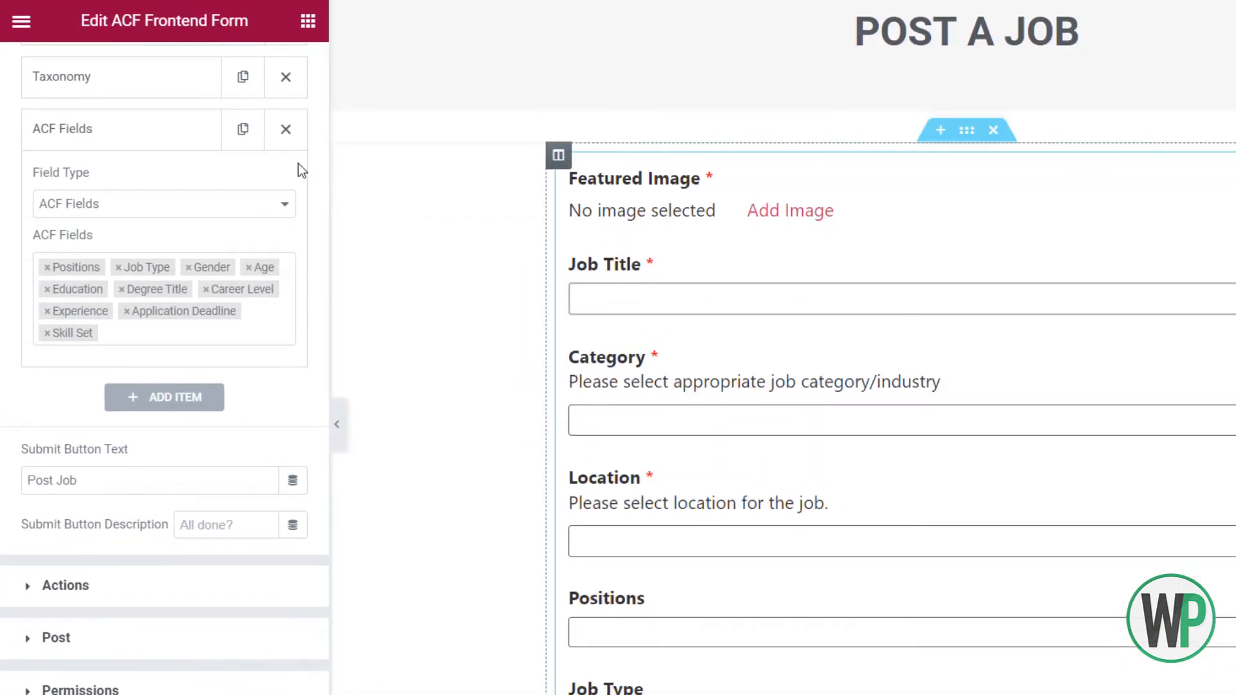
Add a Post Content field to the ACF frontend form in Elementor and place it directly below the Title field
left_click(142, 128)
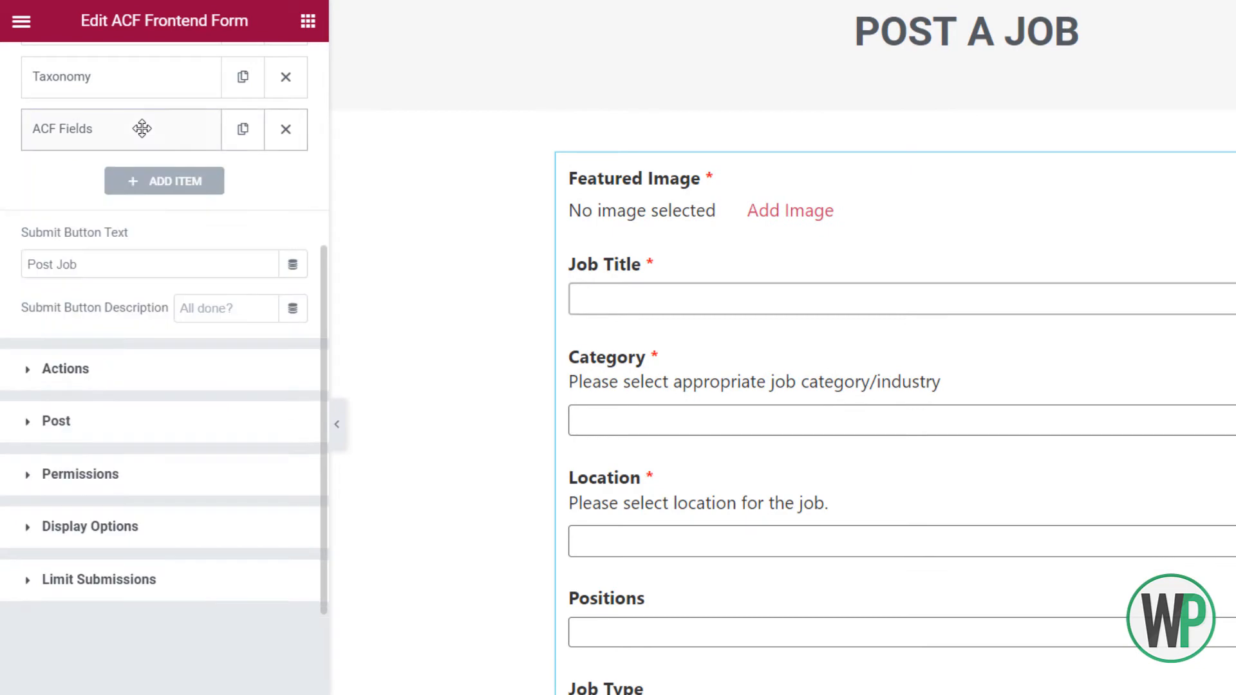
left_click(161, 186)
left_click(134, 467)
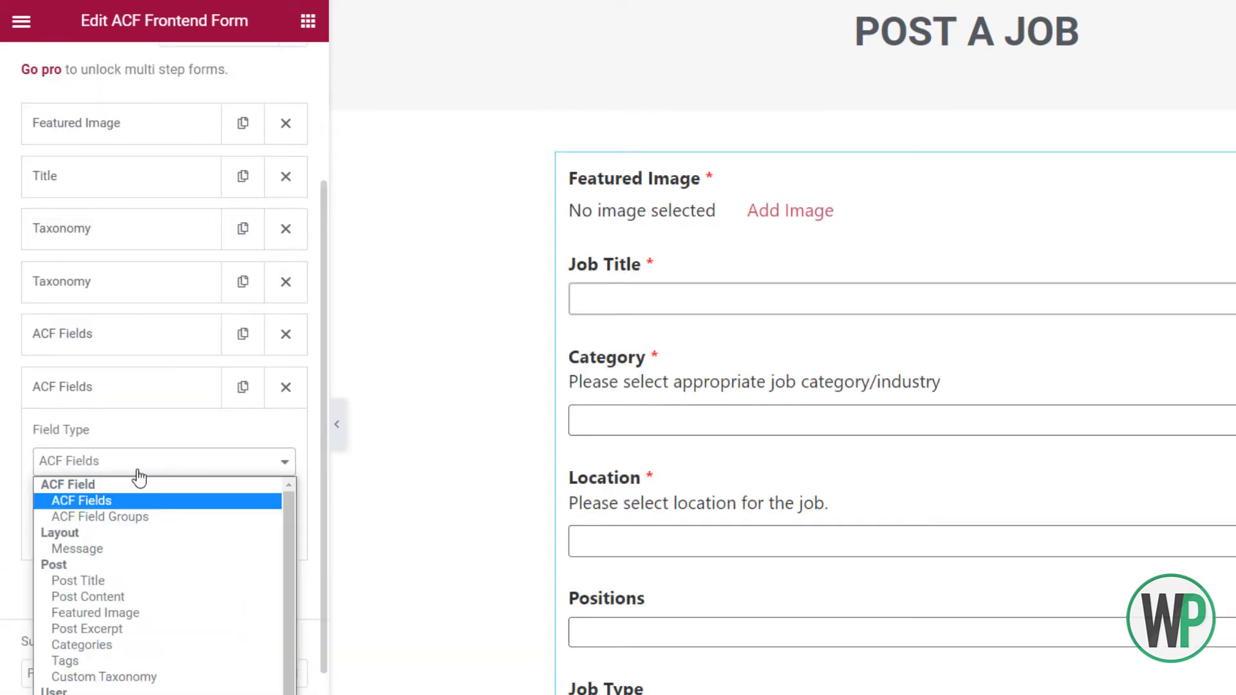
left_click(168, 597)
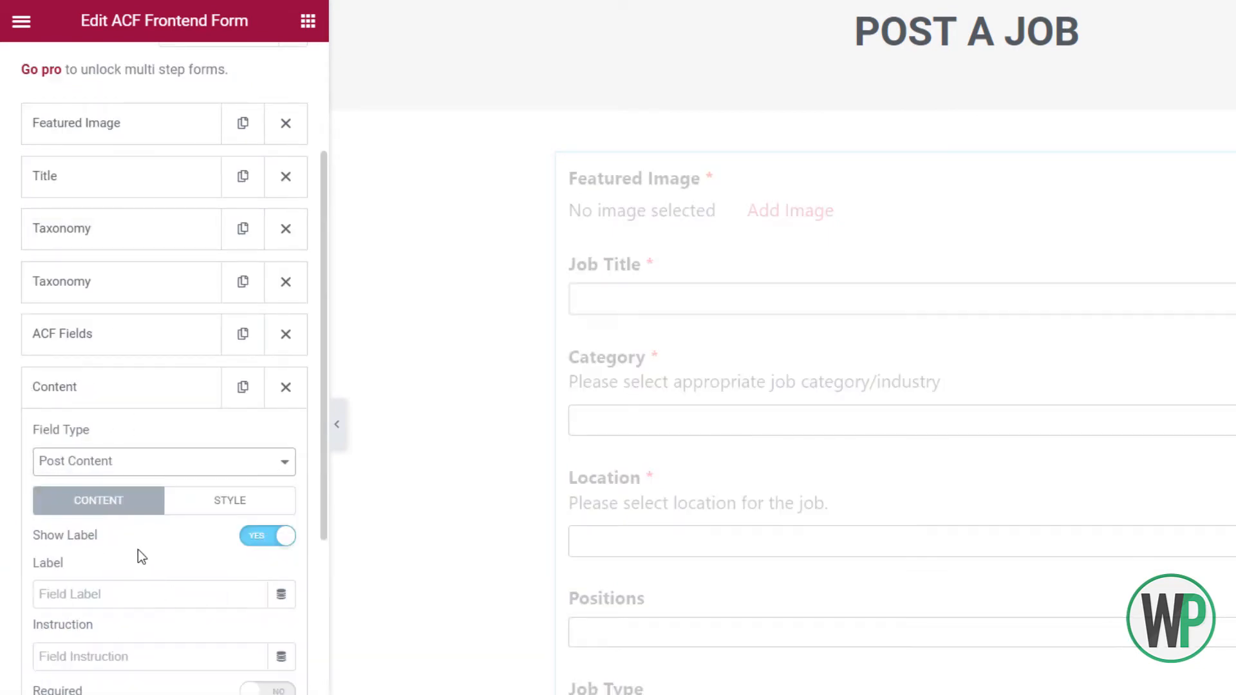
scroll(124, 394, "up", 3)
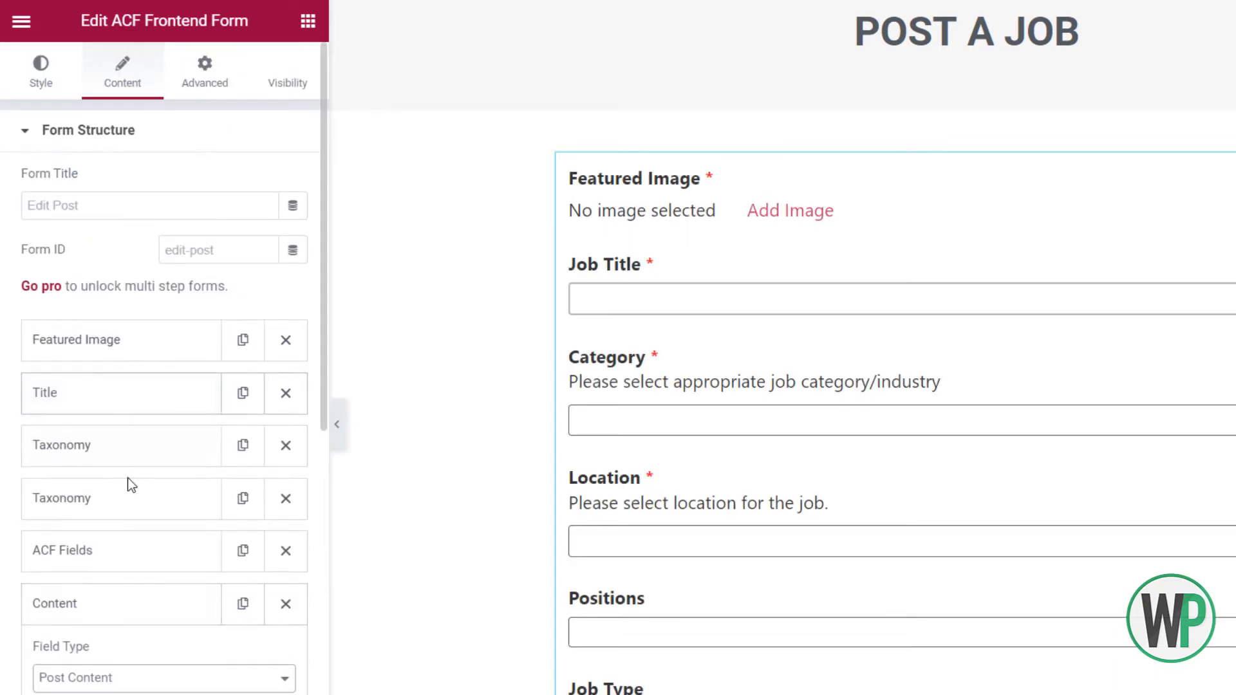
left_click_drag(118, 604, 102, 443)
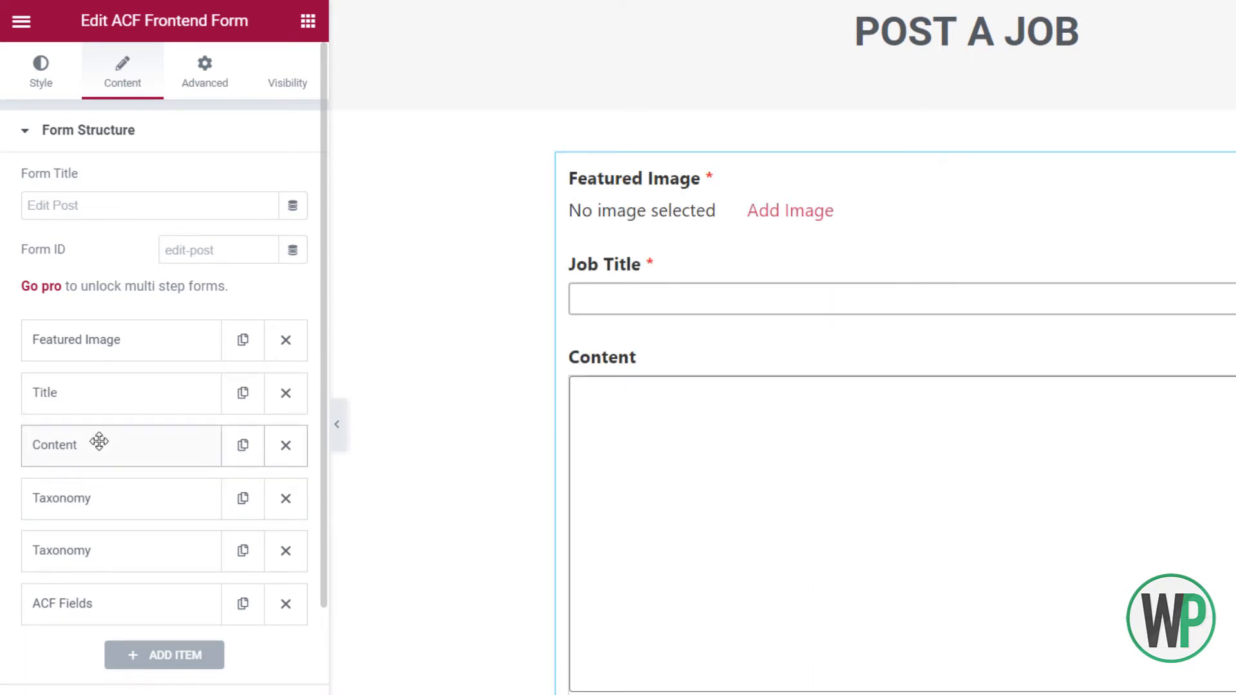
Make the Content field of the ACF frontend form required
left_click(91, 446)
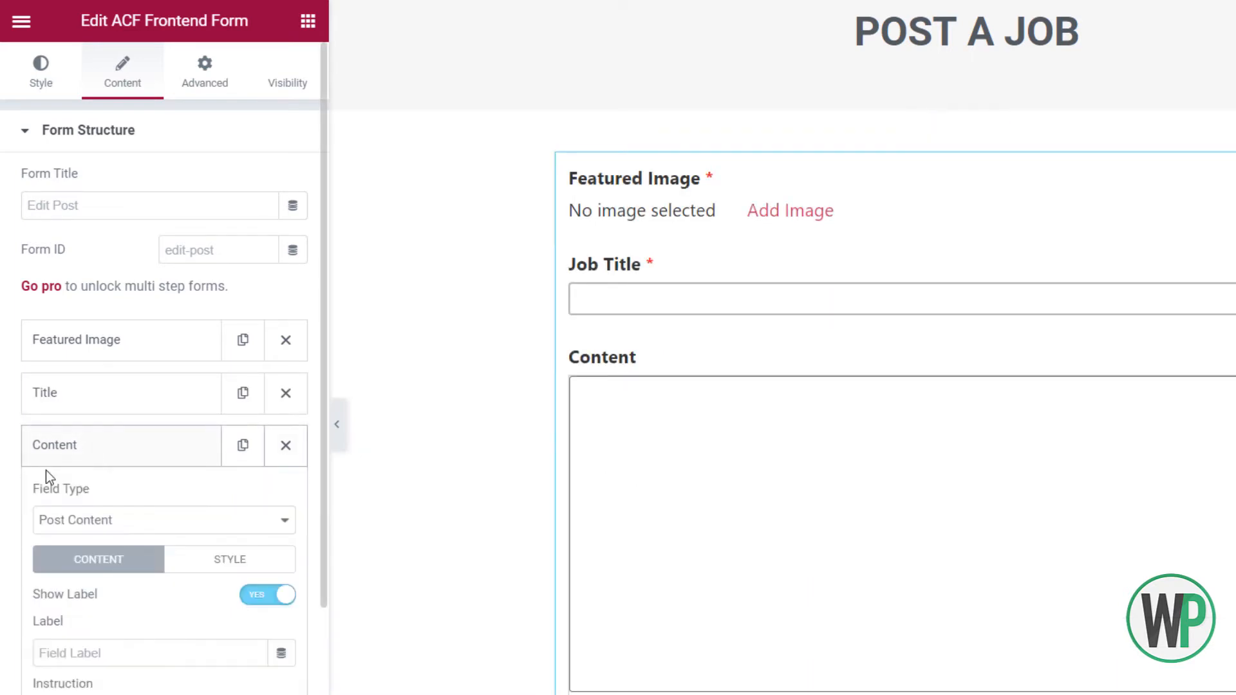
scroll(39, 479, "down", 2)
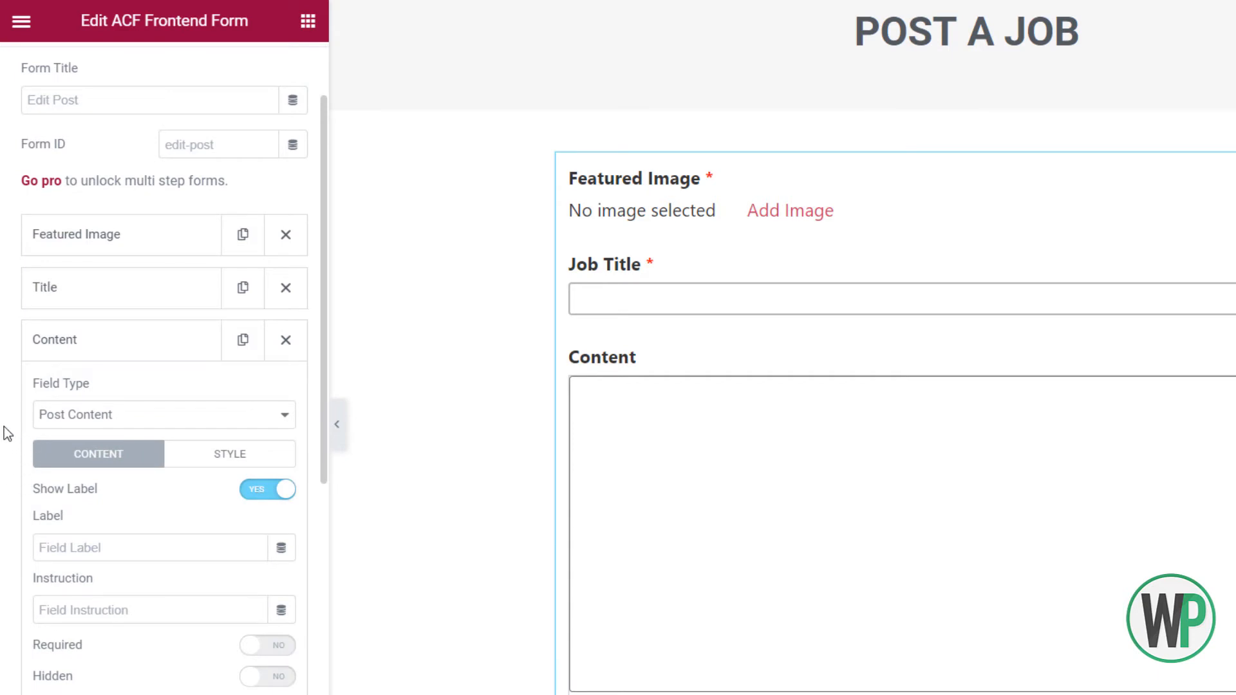
scroll(4, 426, "down", 2)
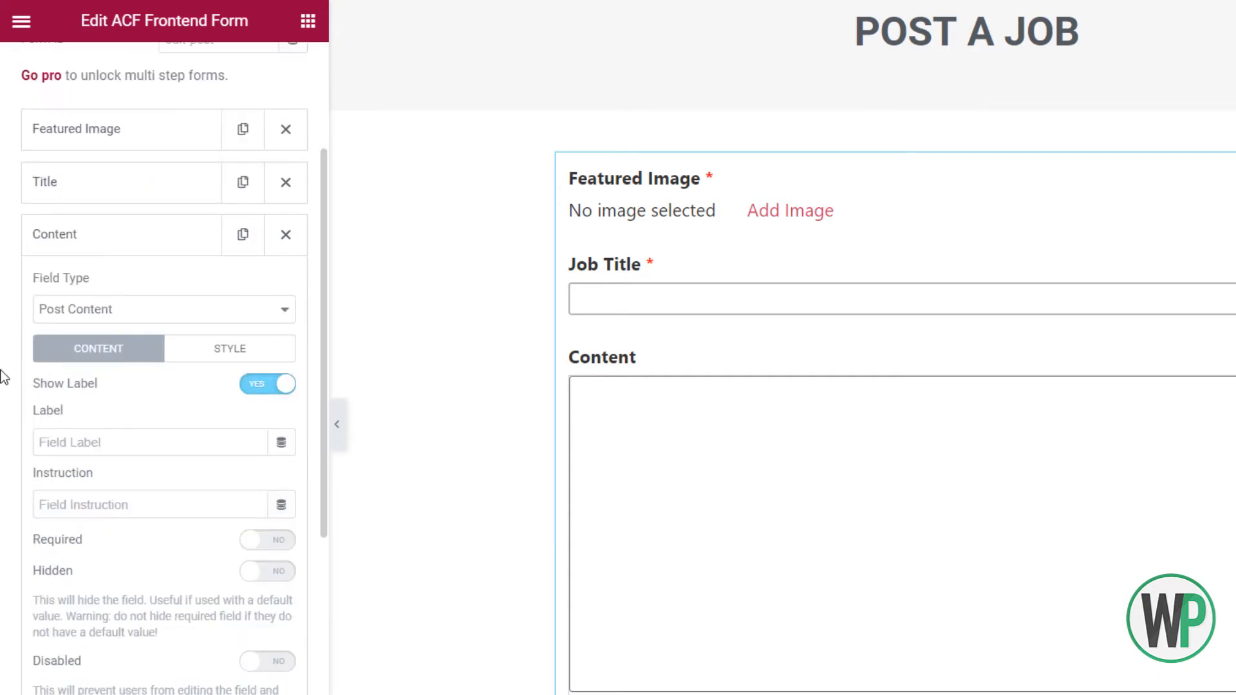
left_click(280, 540)
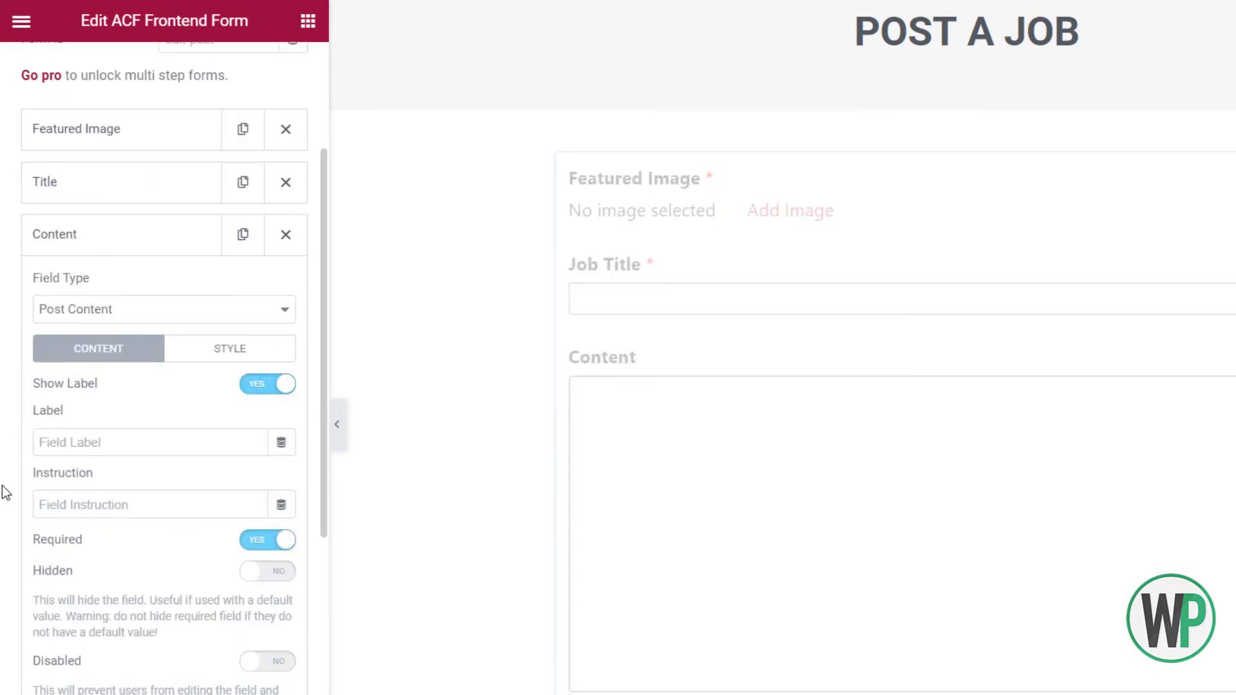
Label the Content field Job Description and save the form page
scroll(9, 474, "down", 2)
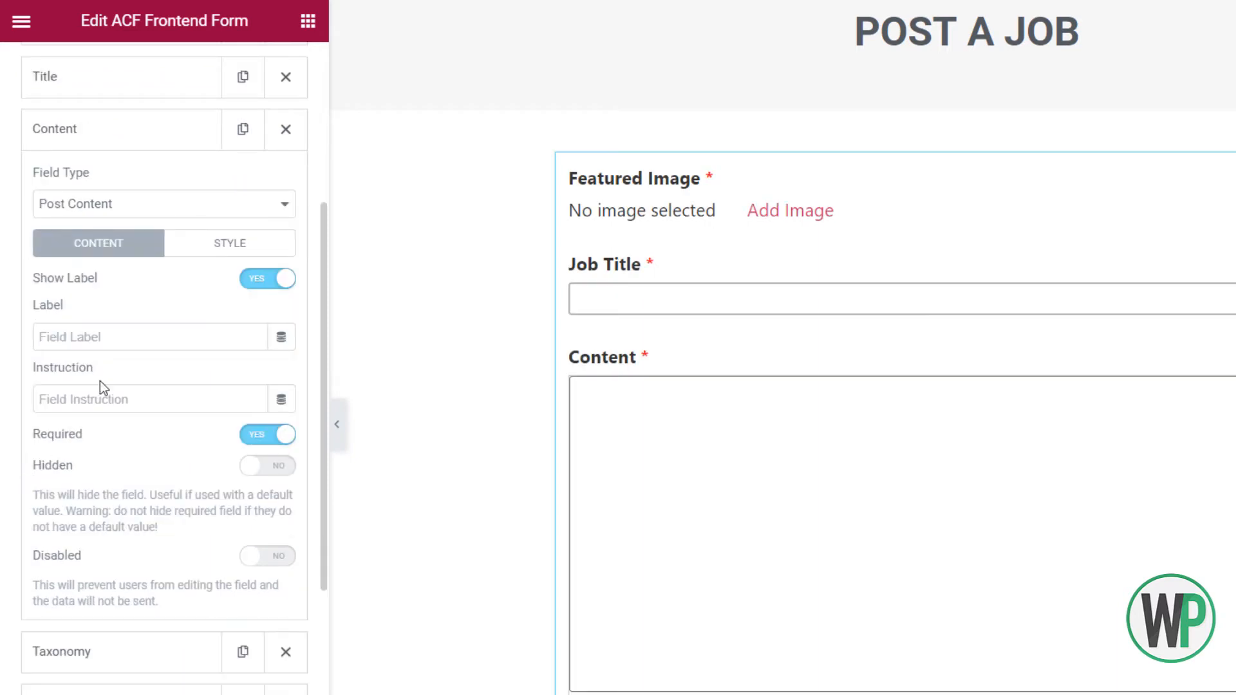
left_click(119, 347)
type("Job Description")
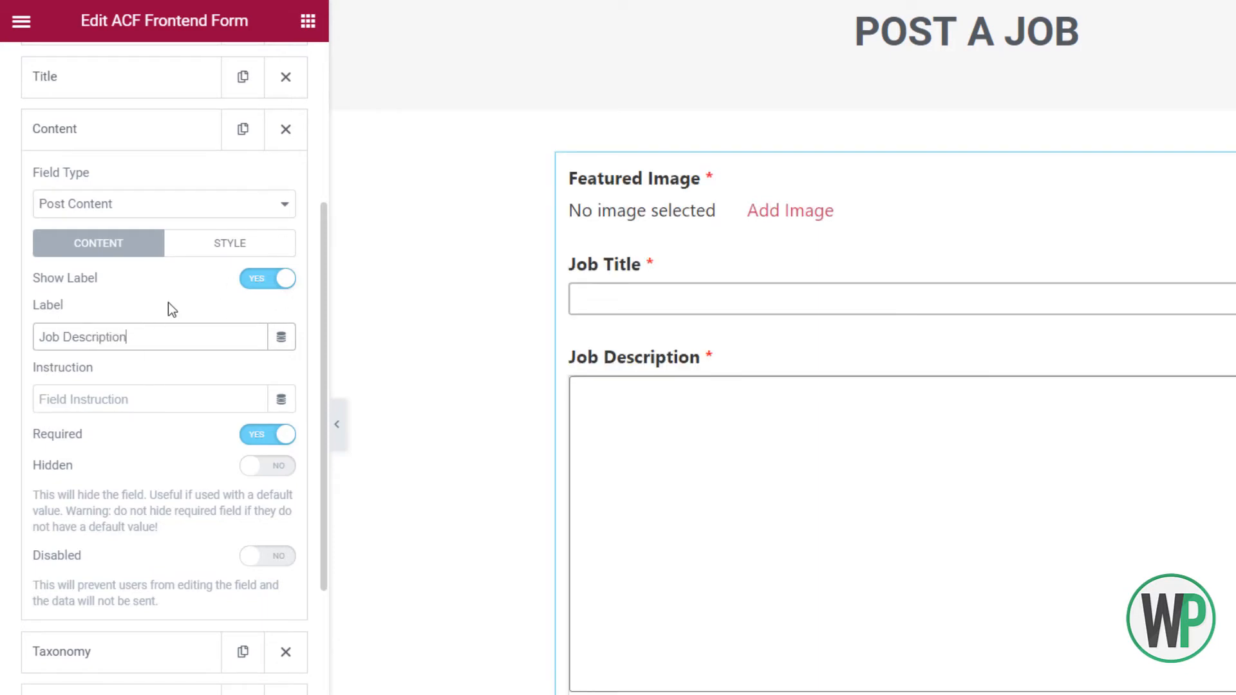
left_click(229, 251)
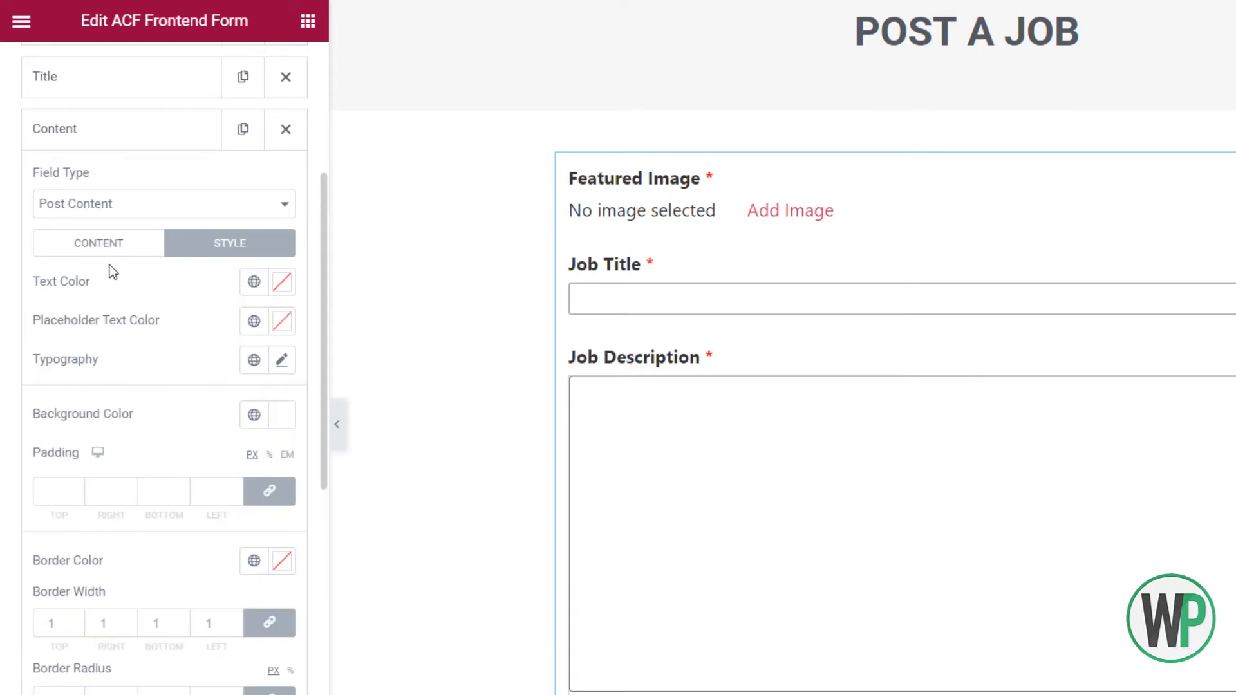
left_click(72, 253)
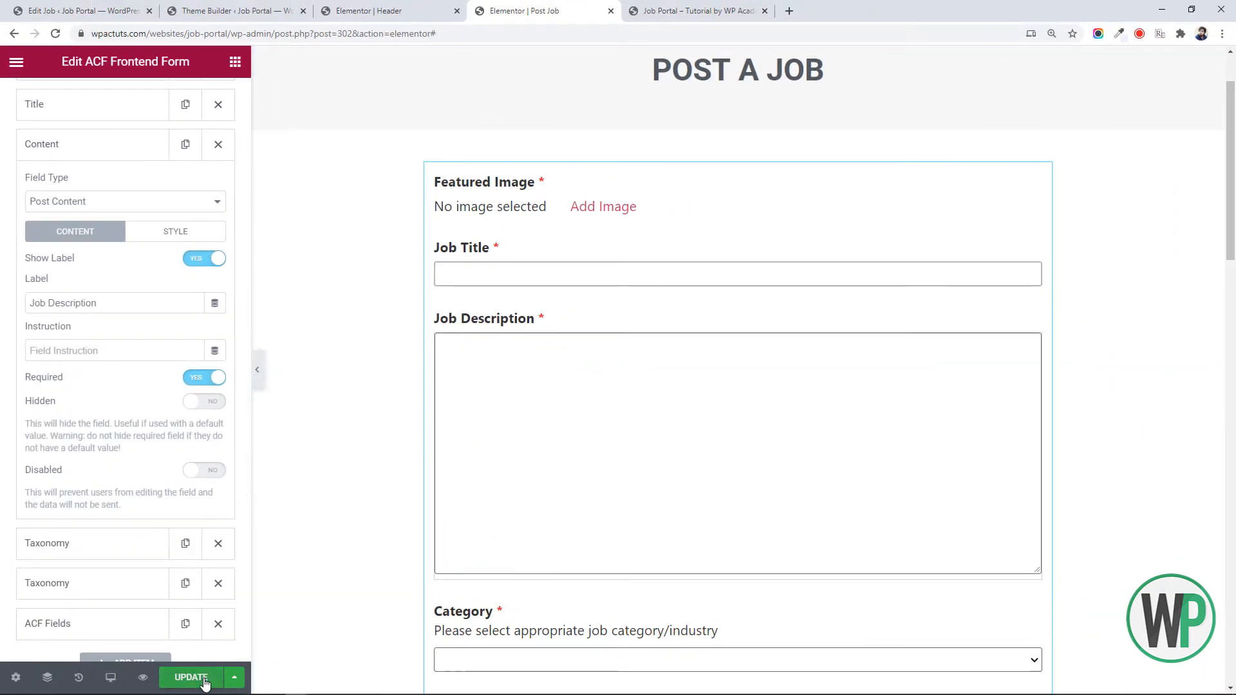
key("ctrl+s")
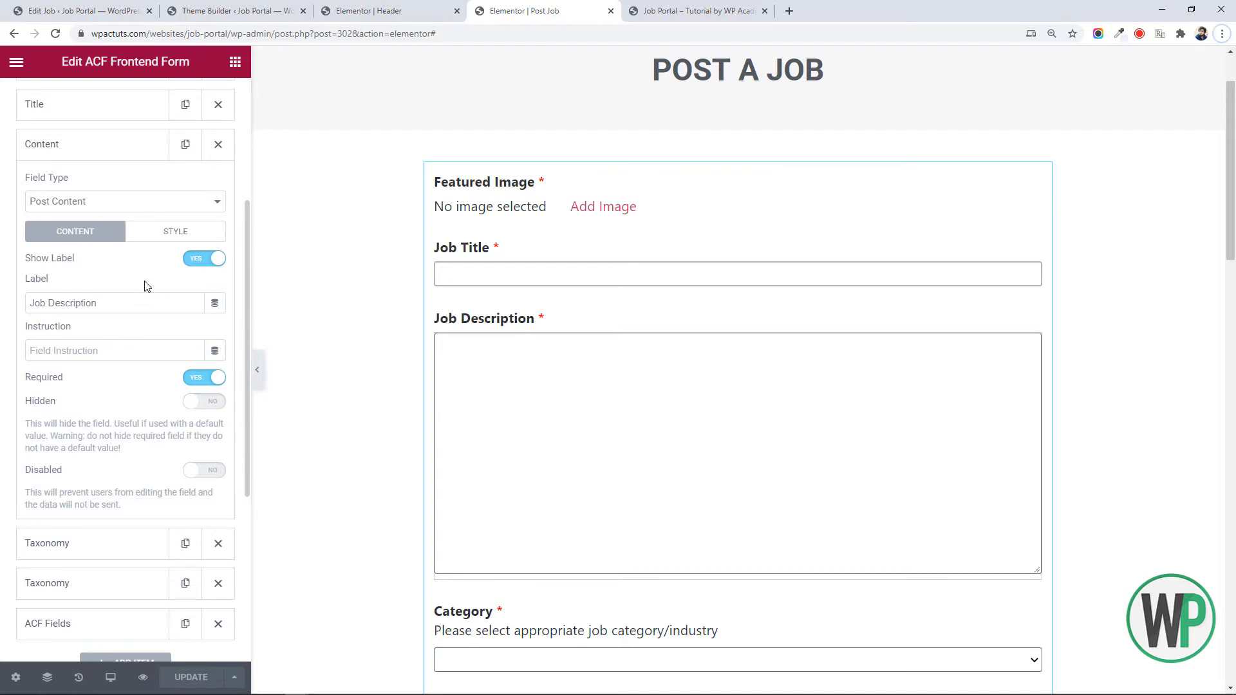
Switch to the incognito job portal window, reload the Post a Job form and paste the QA job description into Job Description
key("alt+Tab")
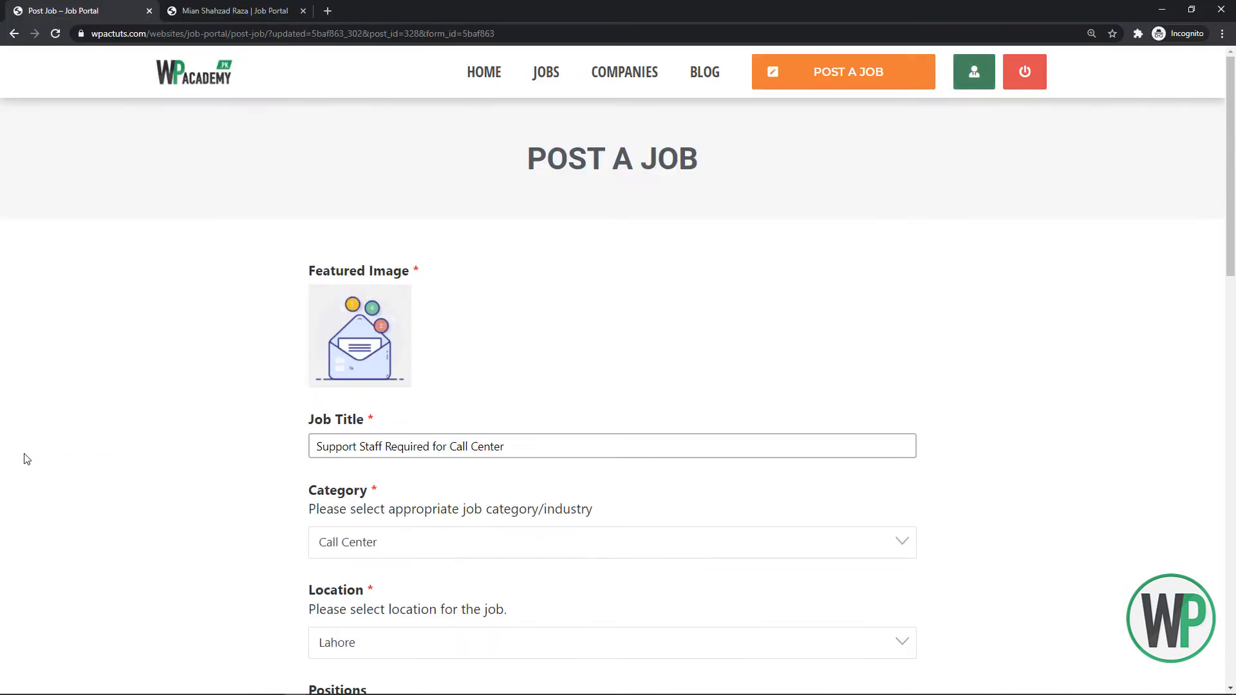
key("F5")
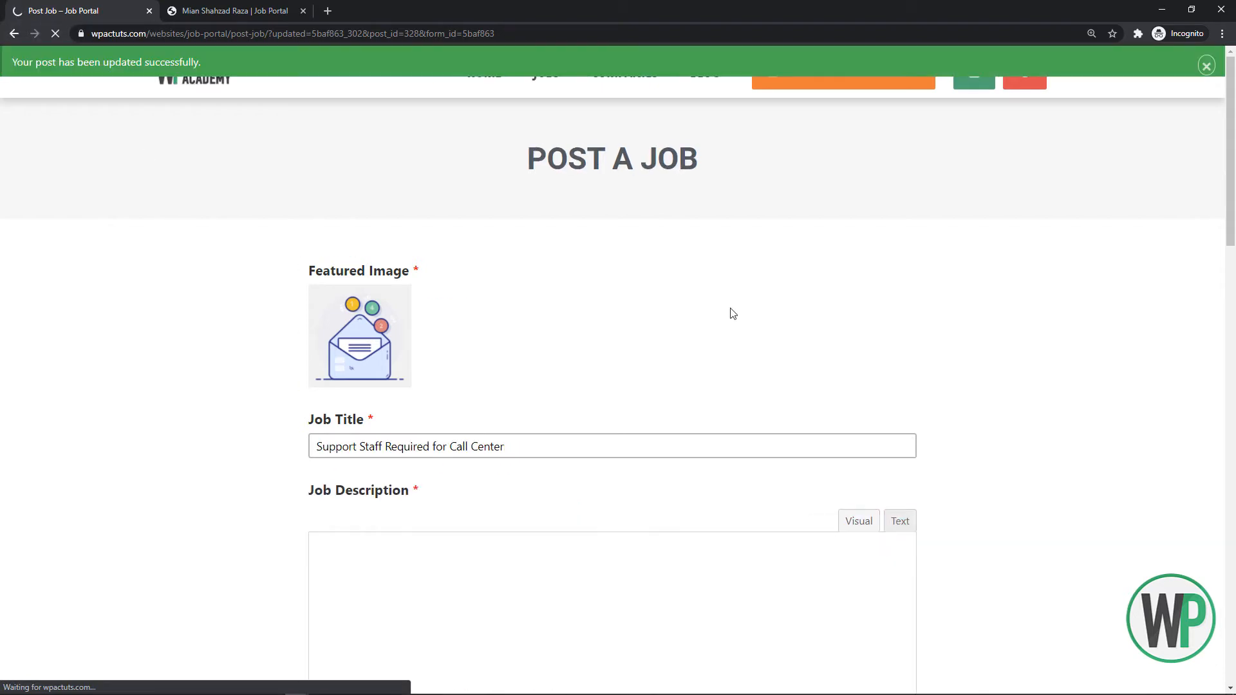
scroll(579, 391, "down", 4)
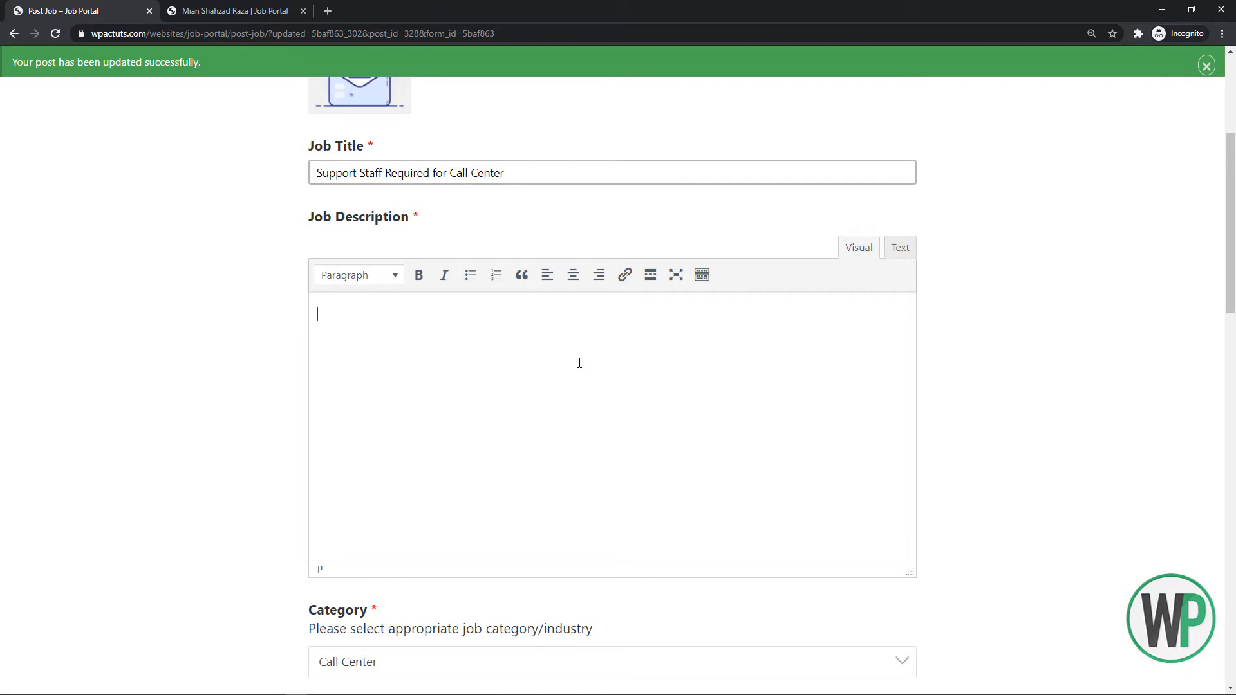
key("ctrl+v")
left_click_drag(905, 407, 902, 284)
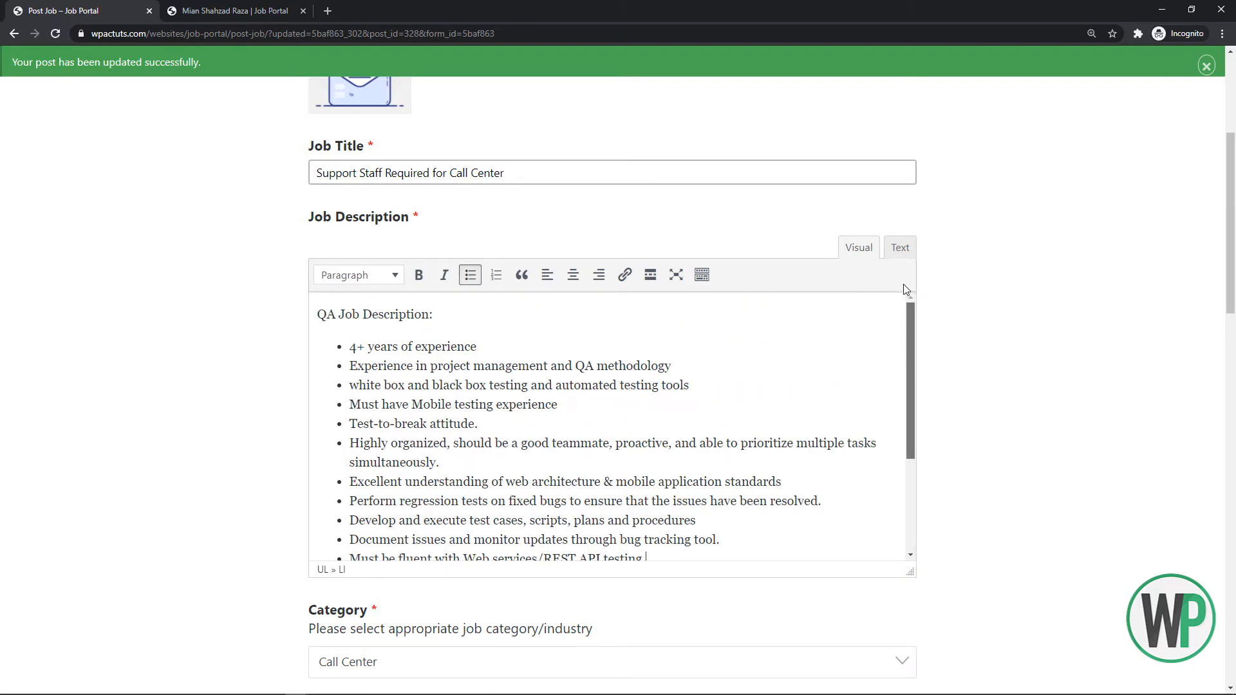
left_click(372, 275)
left_click(440, 314)
left_click_drag(439, 313, 382, 315)
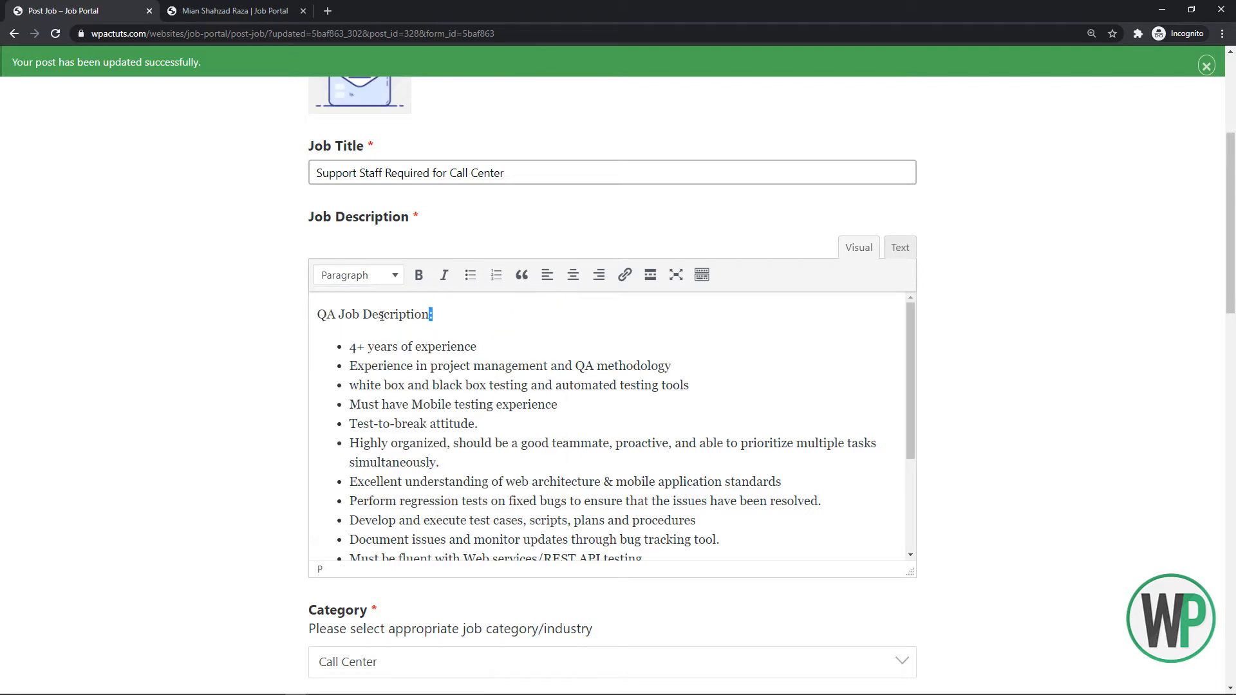
left_click_drag(239, 321, 239, 319)
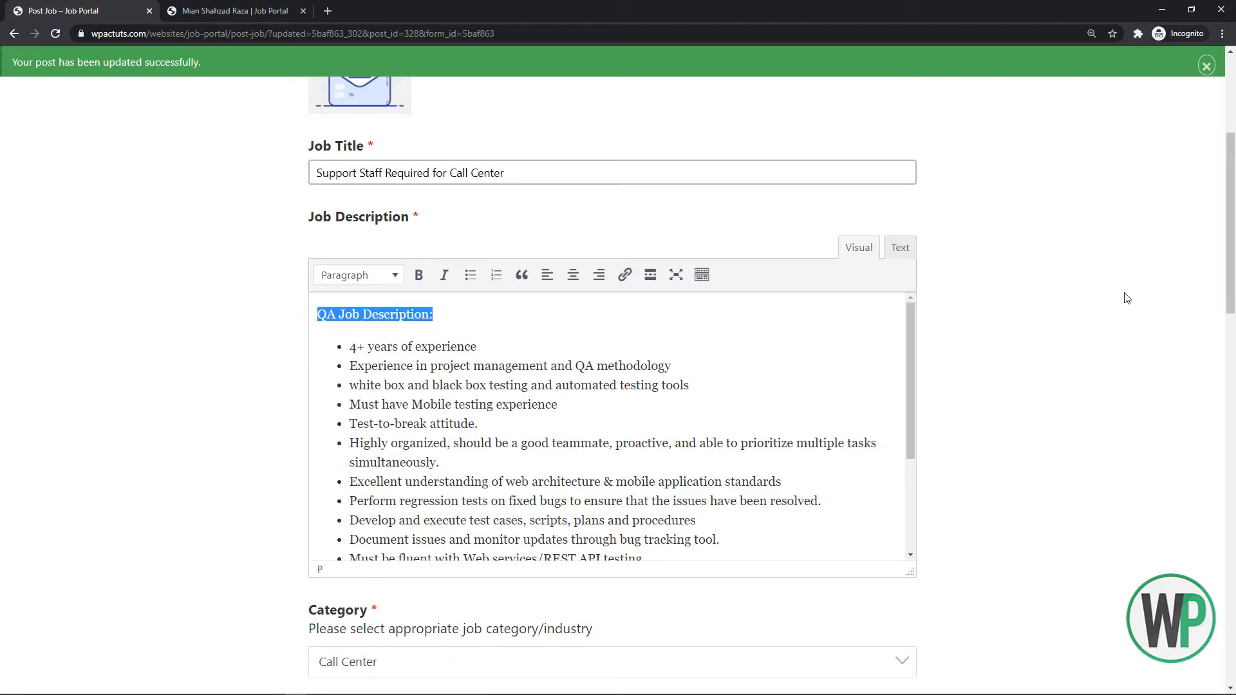
Submit the Support Staff Required for Call Center job with its new description and review the reloaded form down to its end
scroll(810, 572, "down", 15)
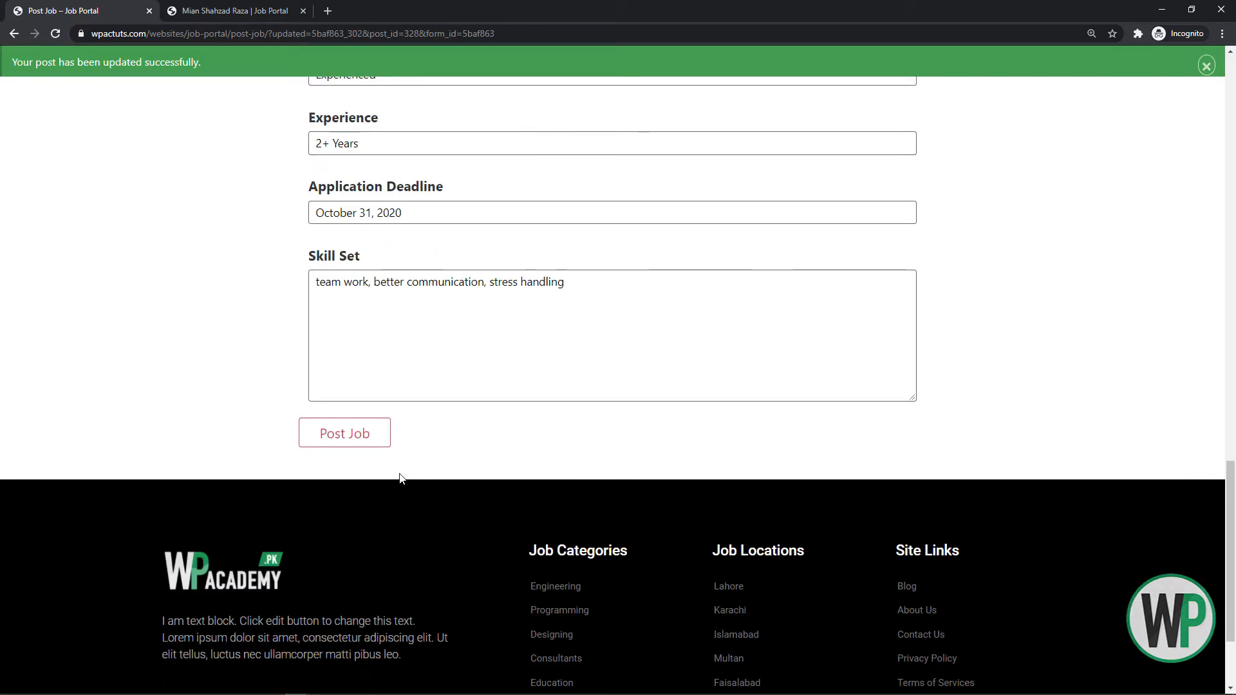
left_click(373, 435)
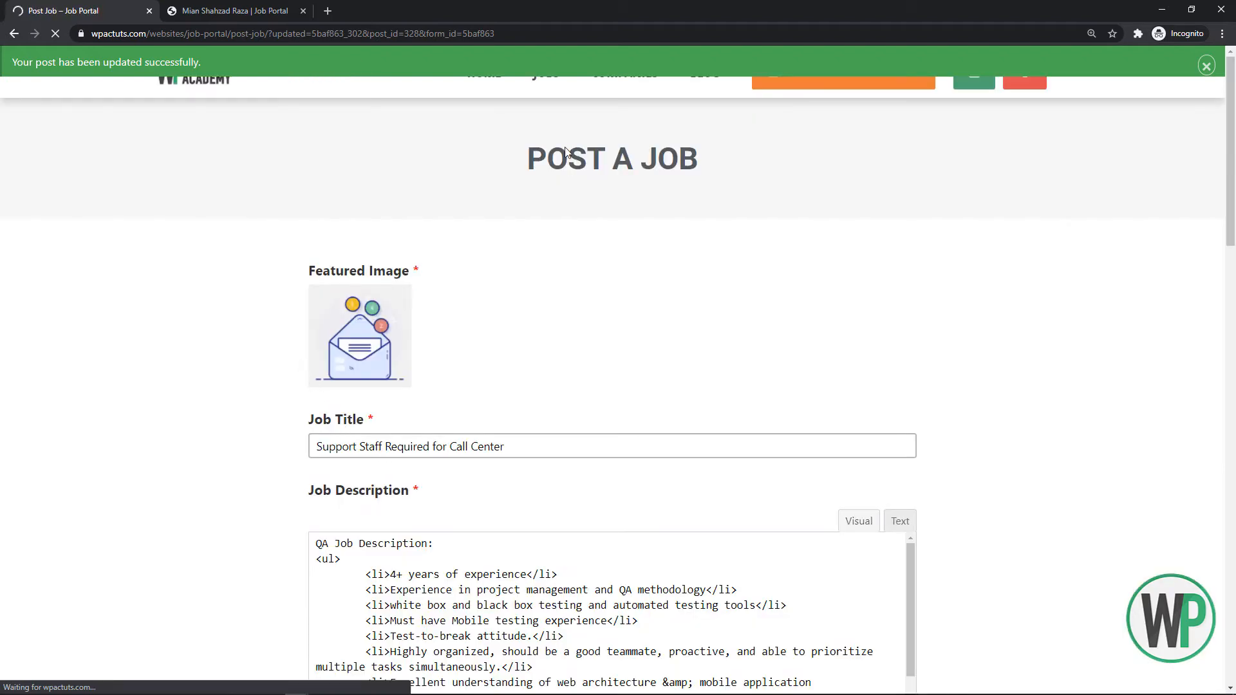
left_click_drag(1230, 186, 1221, 441)
scroll(927, 537, "down", 8)
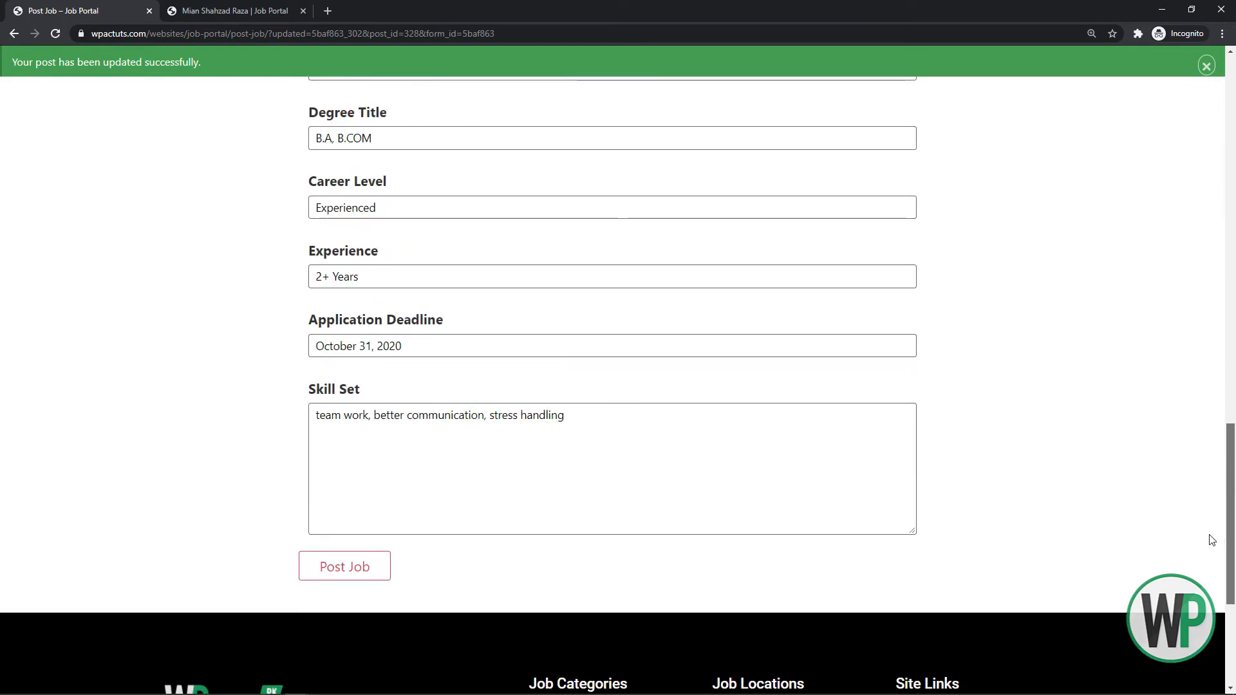
Switch to the Elementor window, change the form's submit button text to Submit Form and update the page
key("alt+Tab")
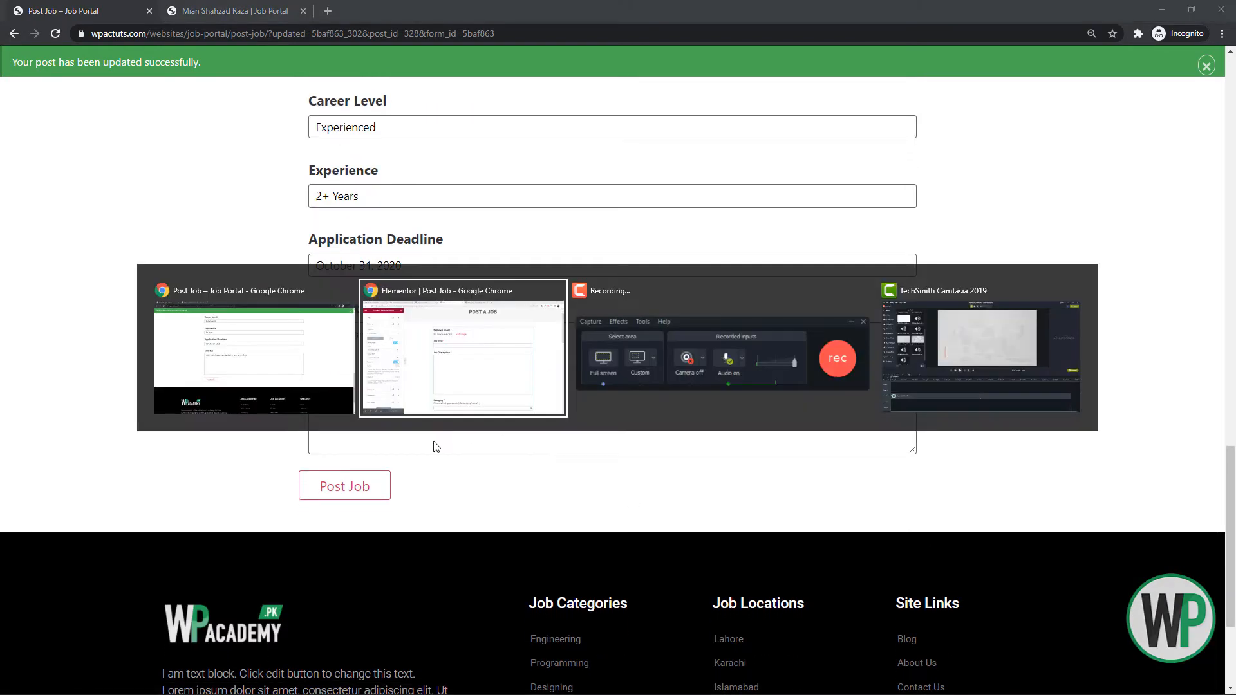
scroll(154, 457, "down", 4)
scroll(155, 457, "down", 1)
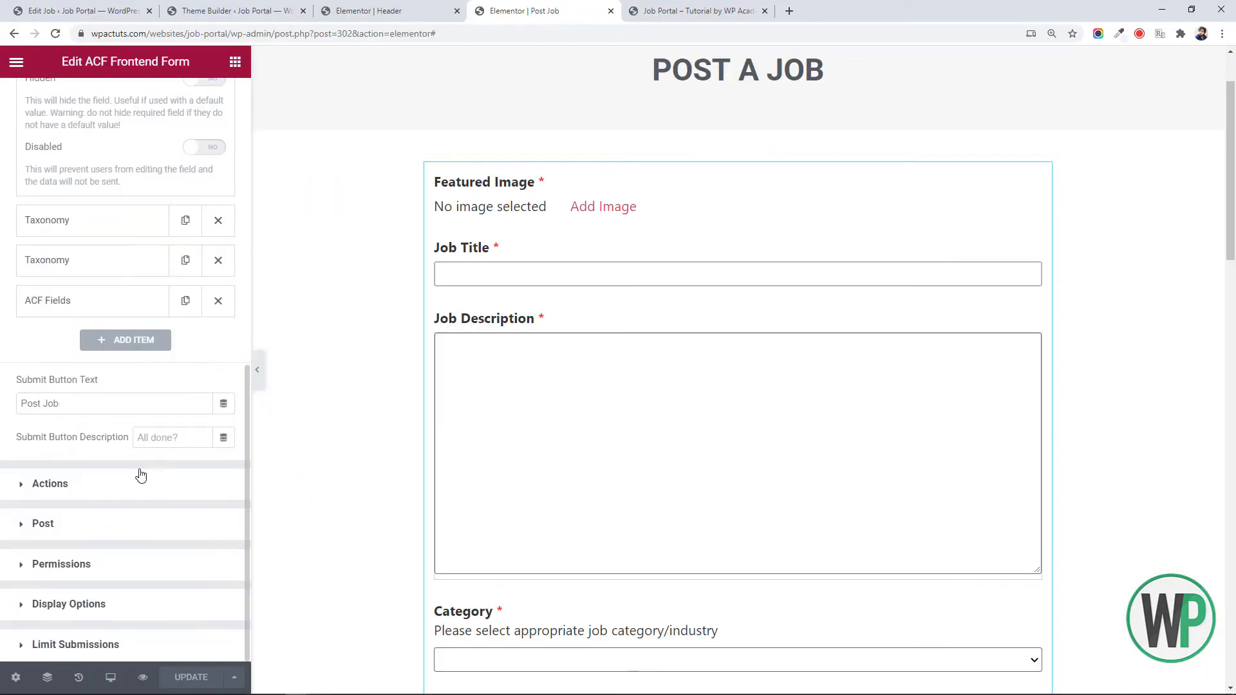
left_click_drag(106, 406, 10, 403)
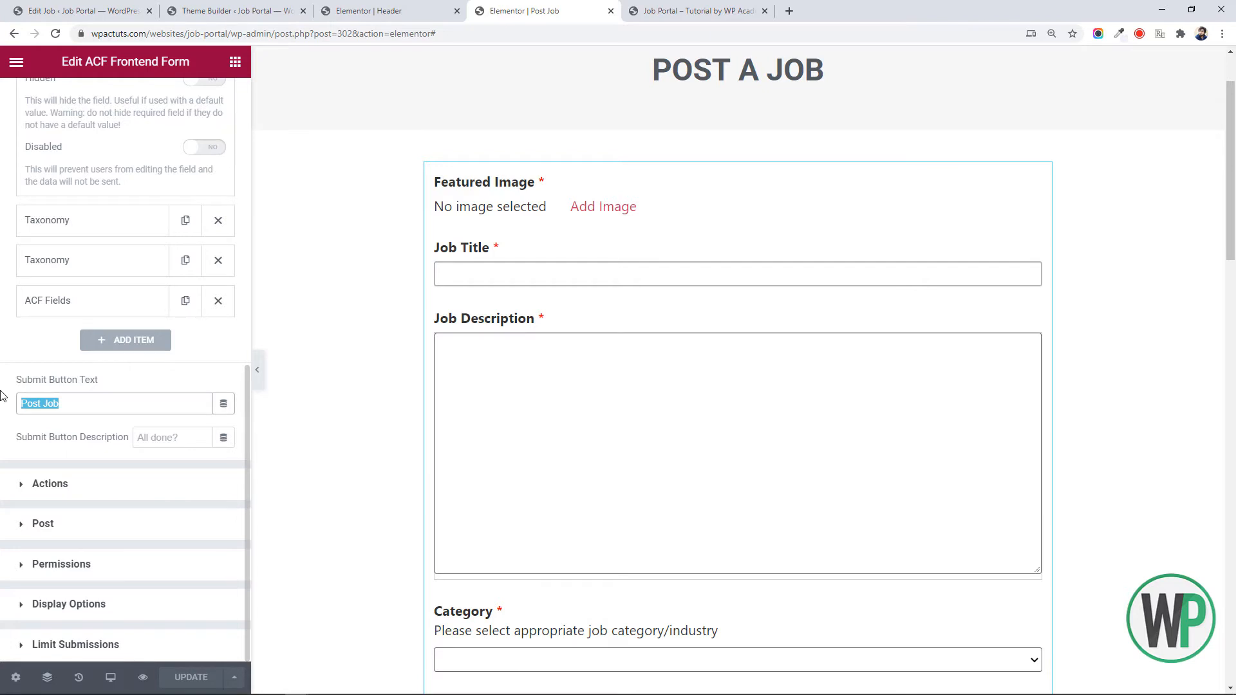
scroll(4, 395, "up", 7)
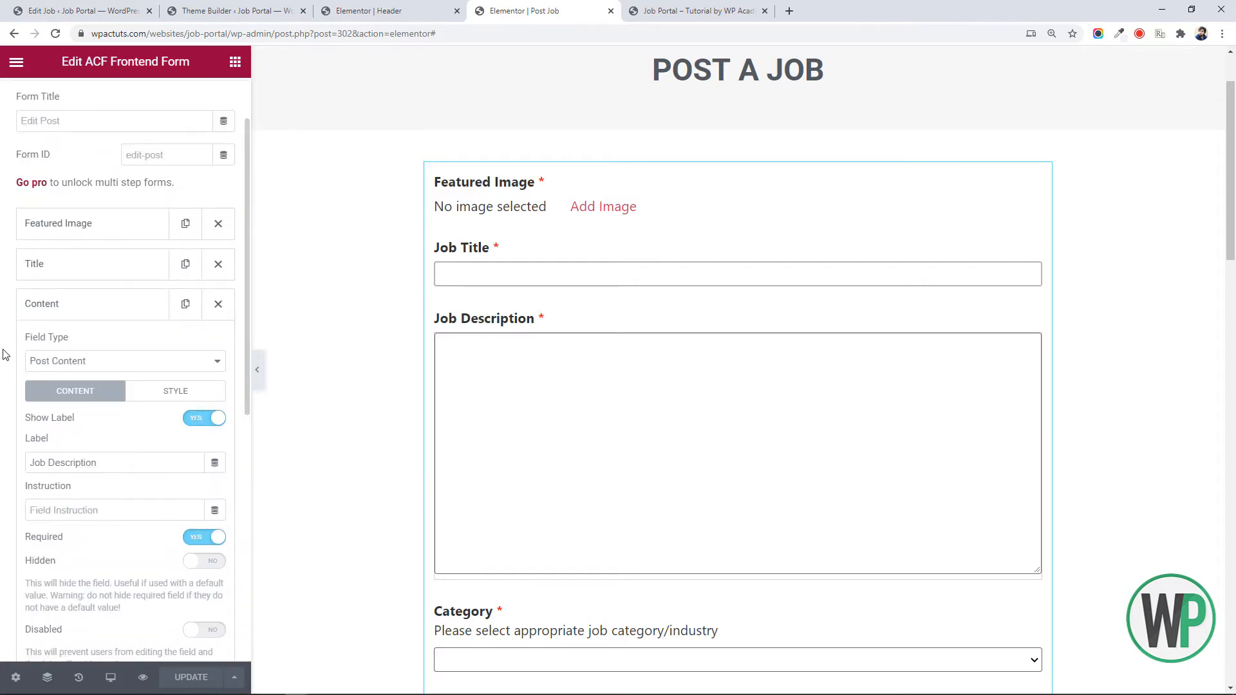
scroll(3, 353, "down", 6)
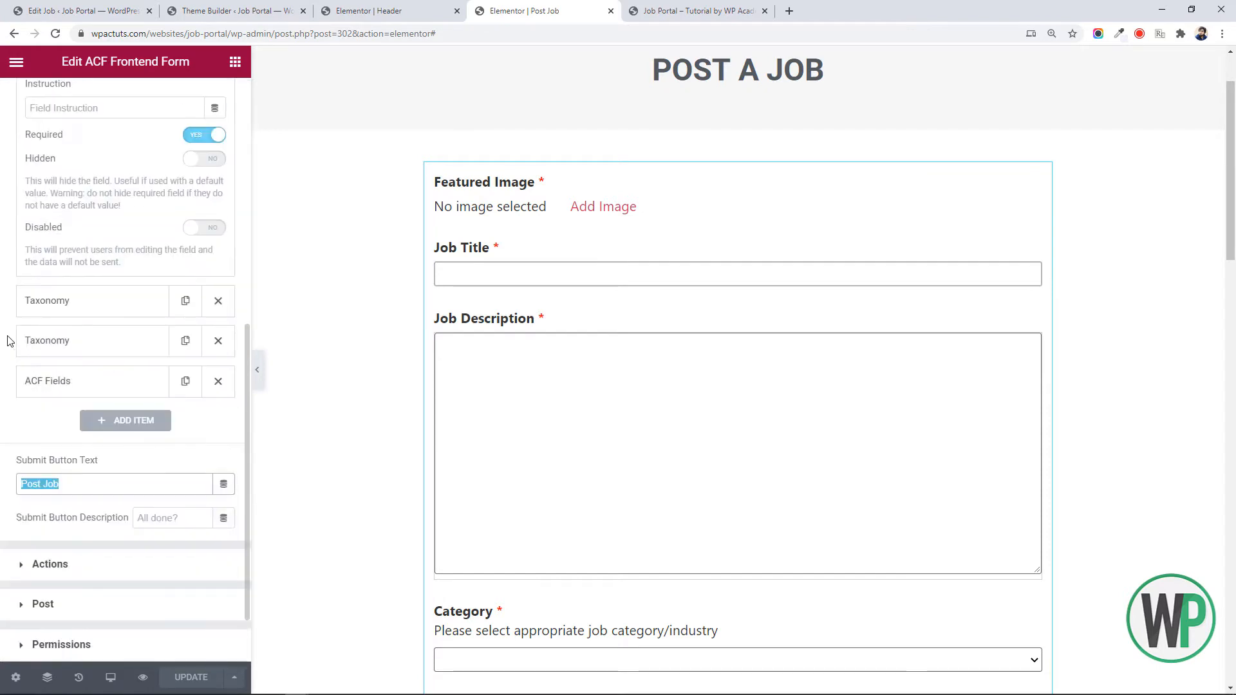
left_click(96, 489)
left_click_drag(70, 487, 2, 494)
type("Subm")
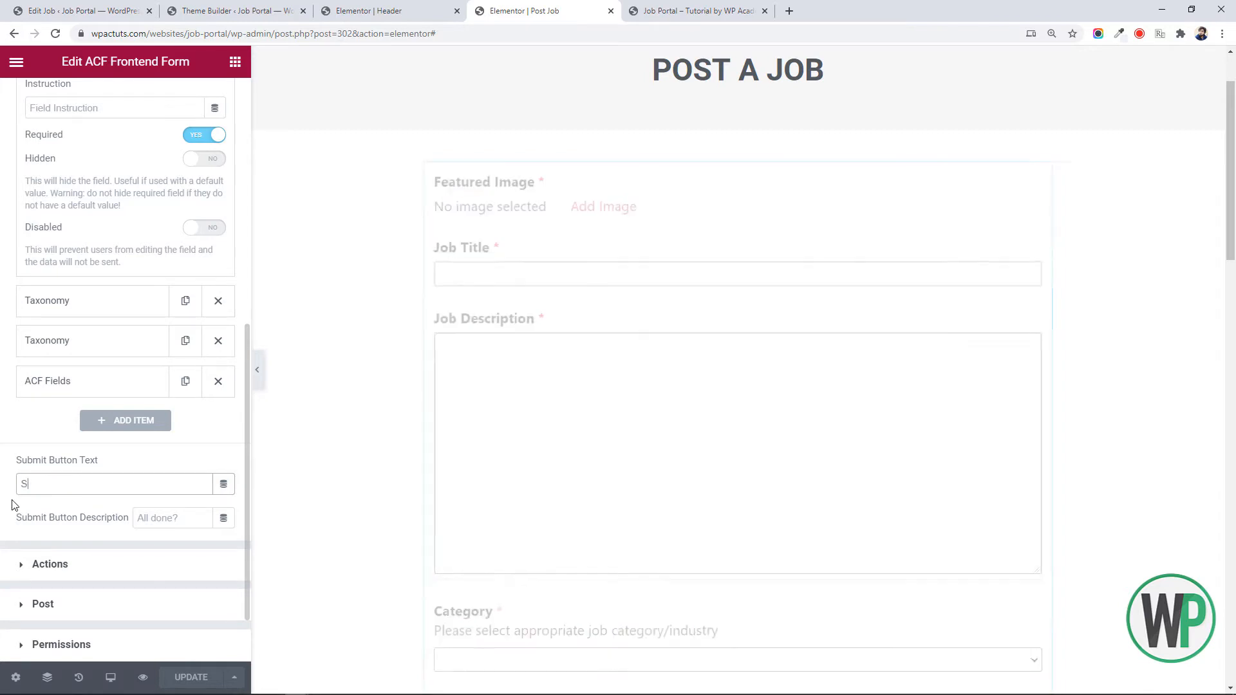
type("it Form")
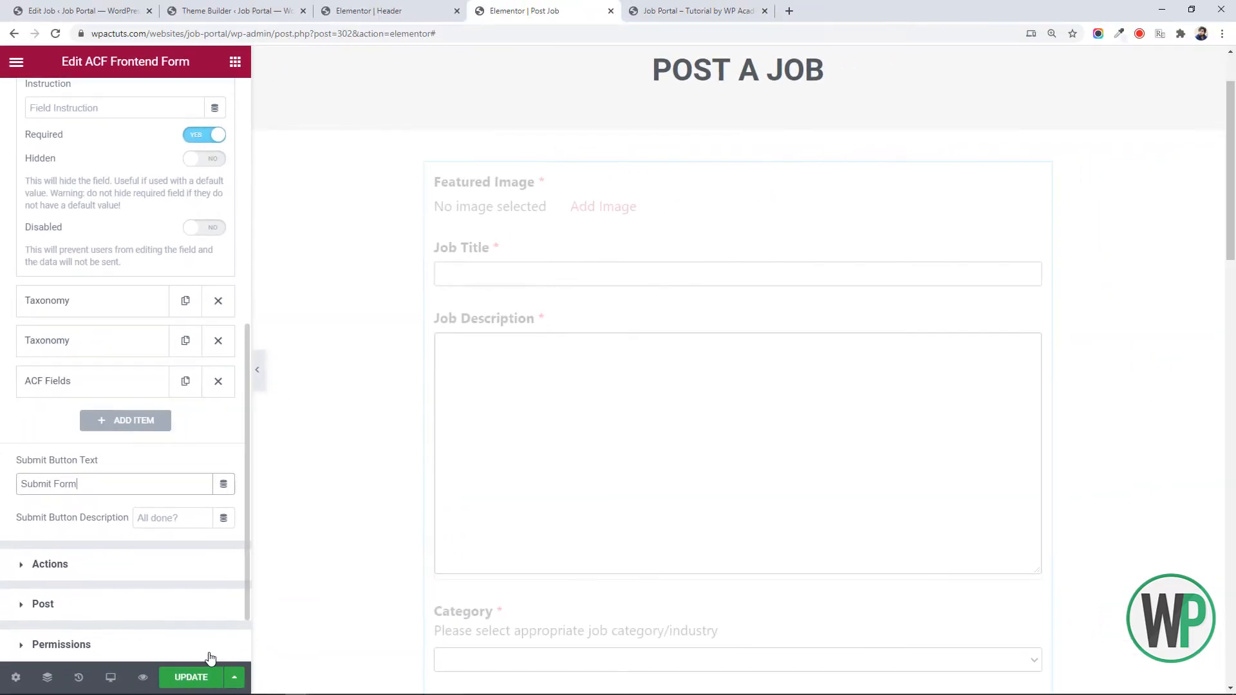
left_click(206, 673)
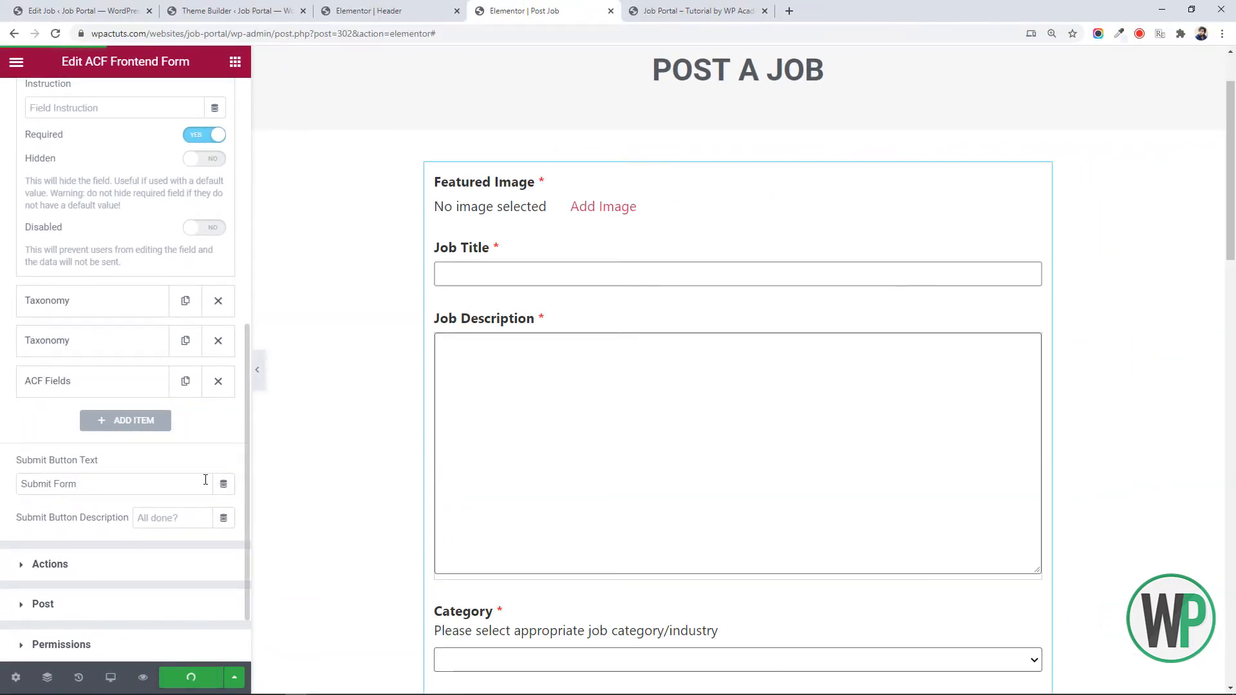
scroll(170, 477, "down", 2)
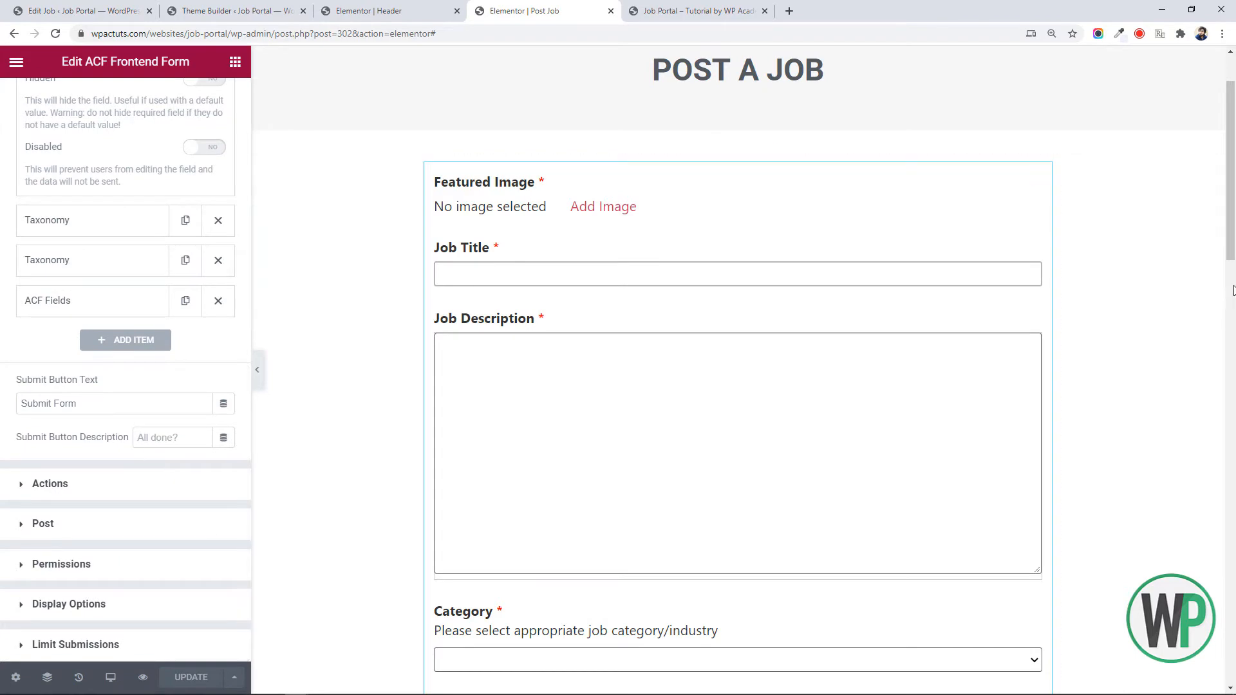
scroll(761, 348, "down", 5)
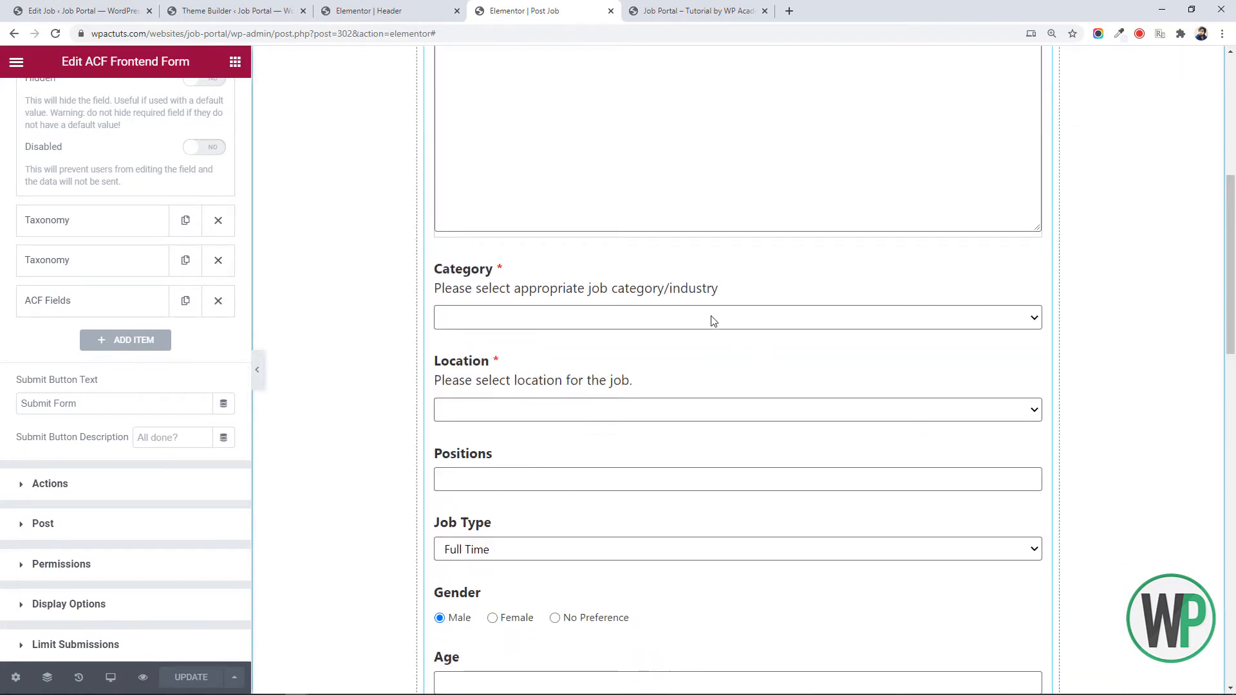
key("alt+Tab")
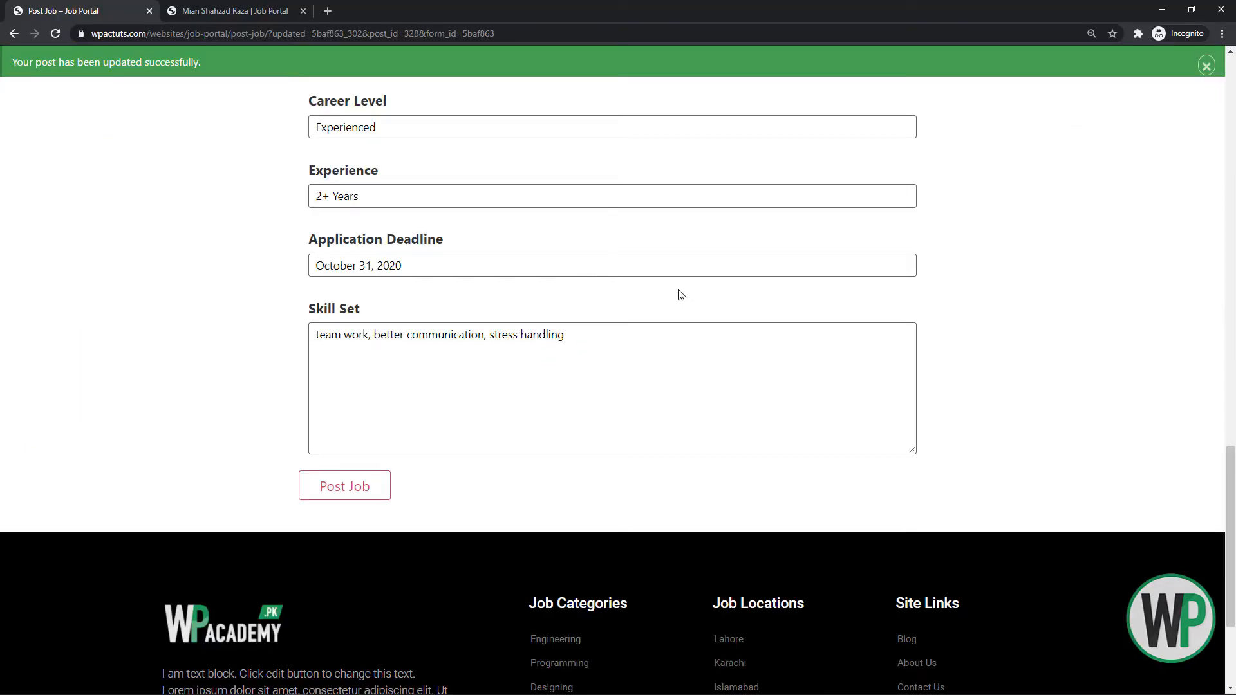
key("alt+Tab")
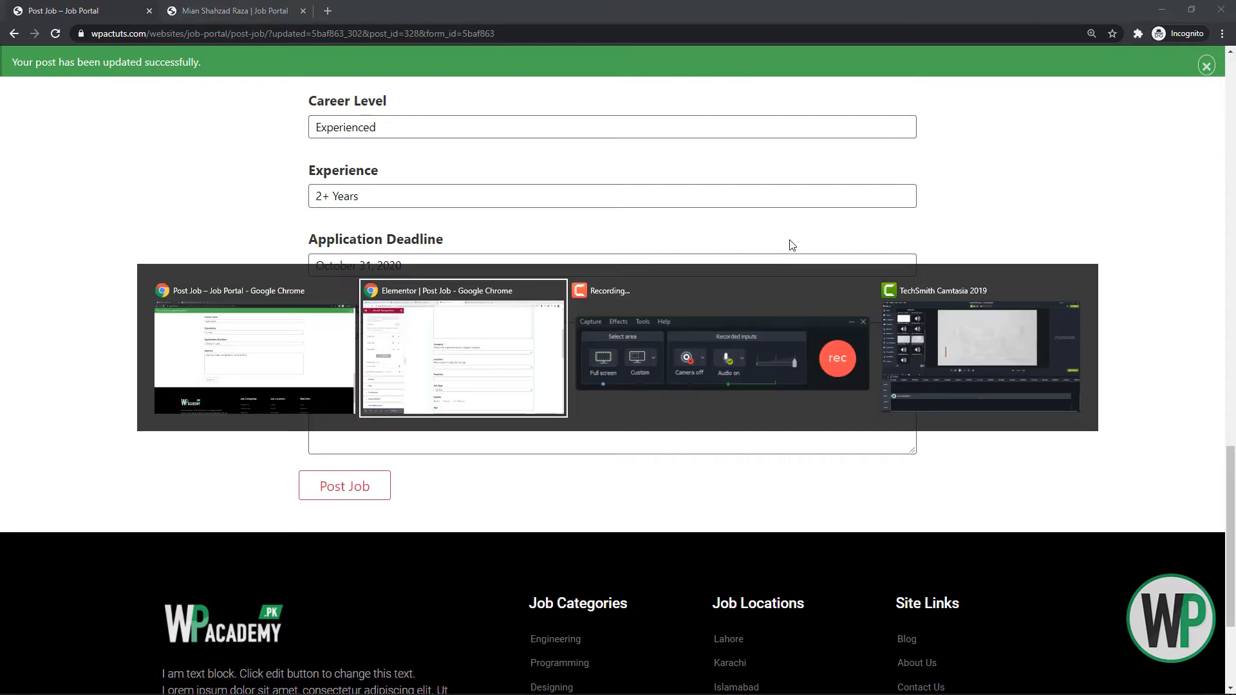
Switch to the WordPress jobs list and quick-edit Support Staff Required for Call Center to set its status to Published
left_click(154, 6)
left_click(65, 220)
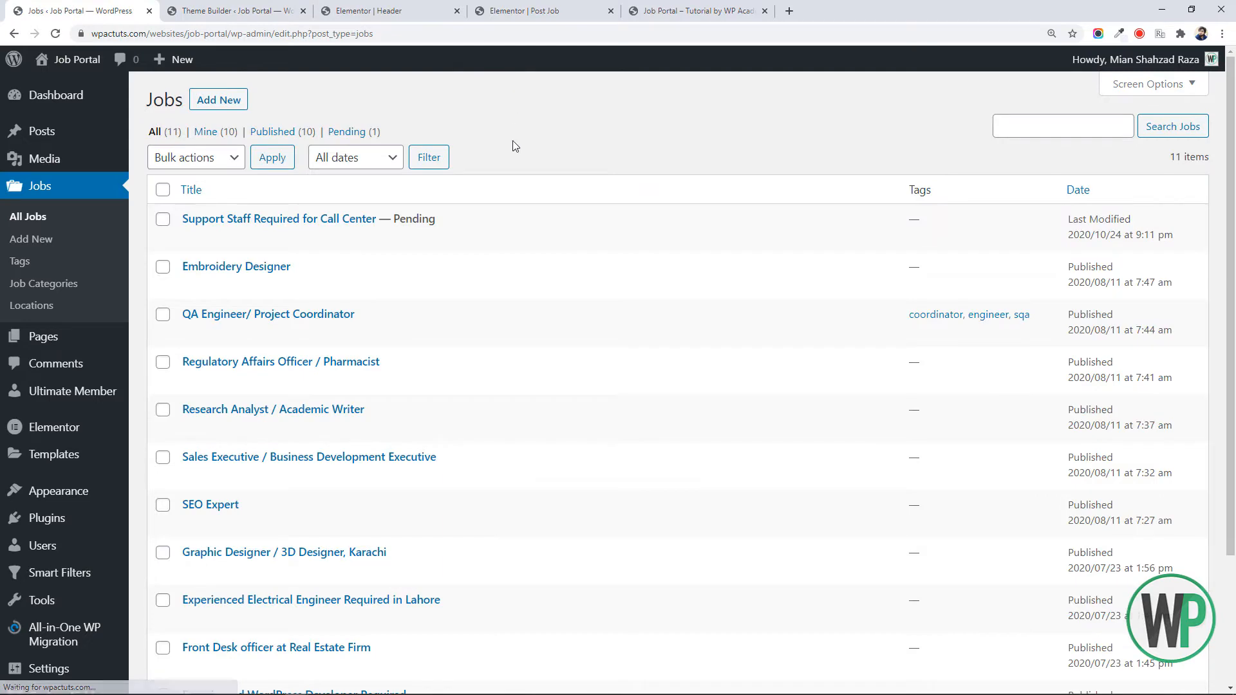
mouse_move(382, 218)
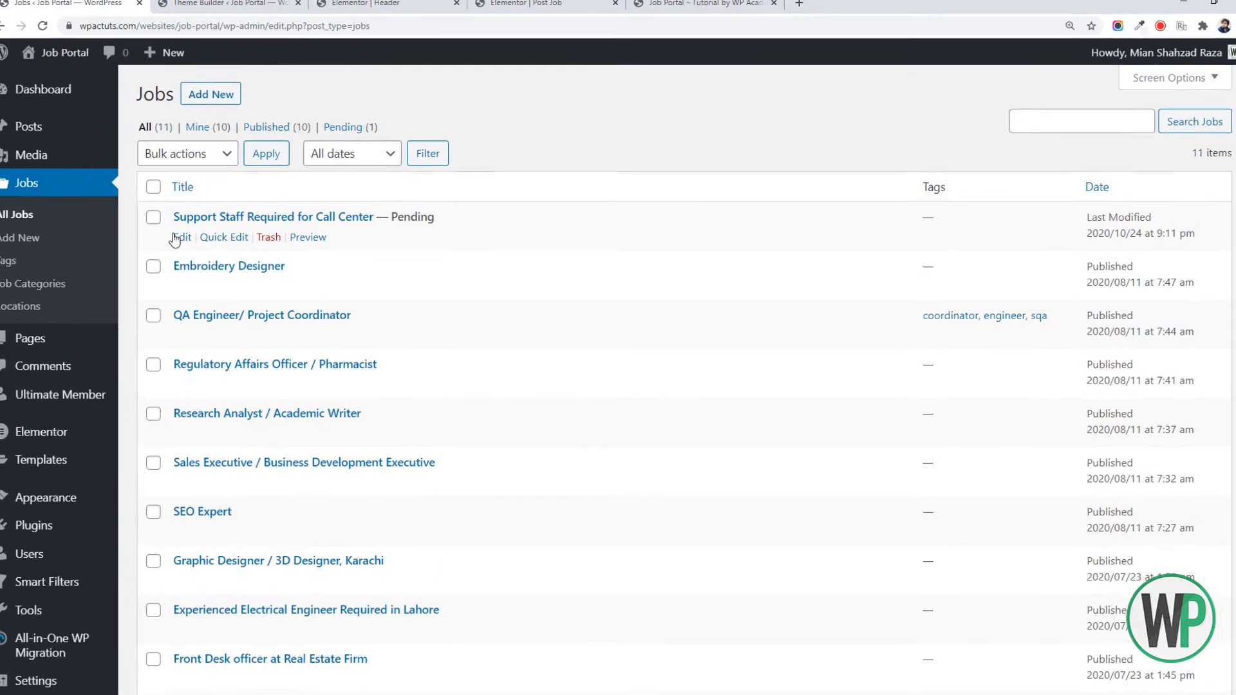
double_click(162, 222)
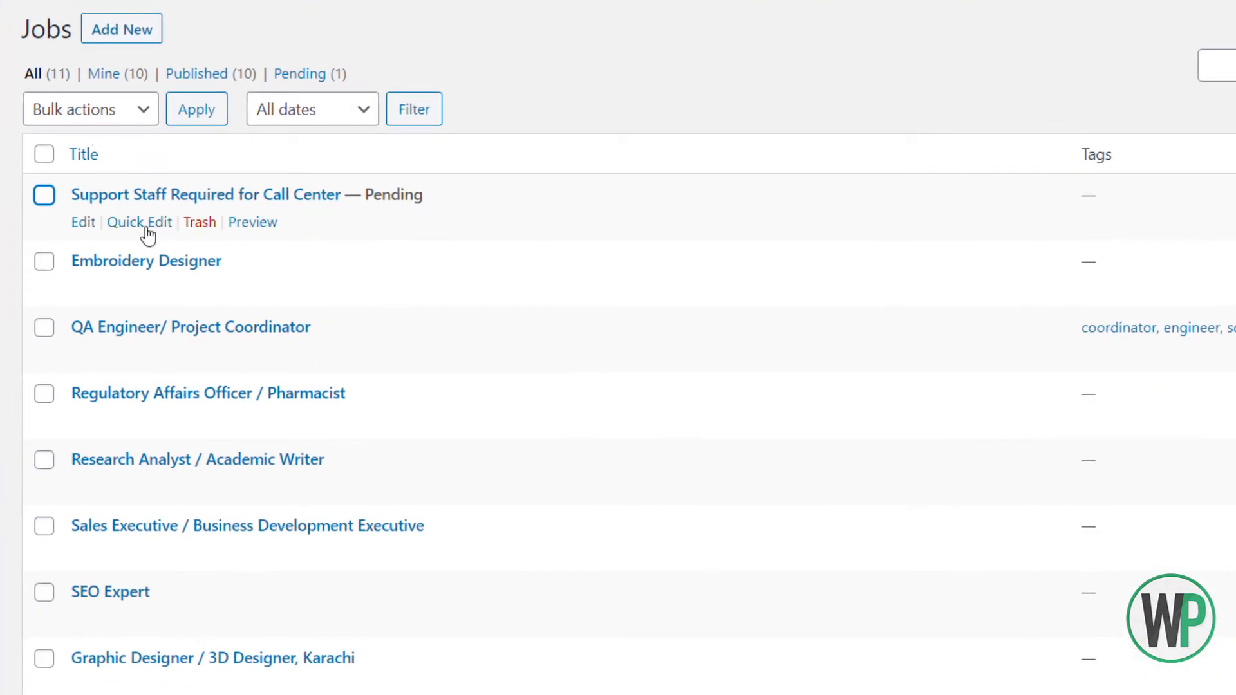
left_click(161, 235)
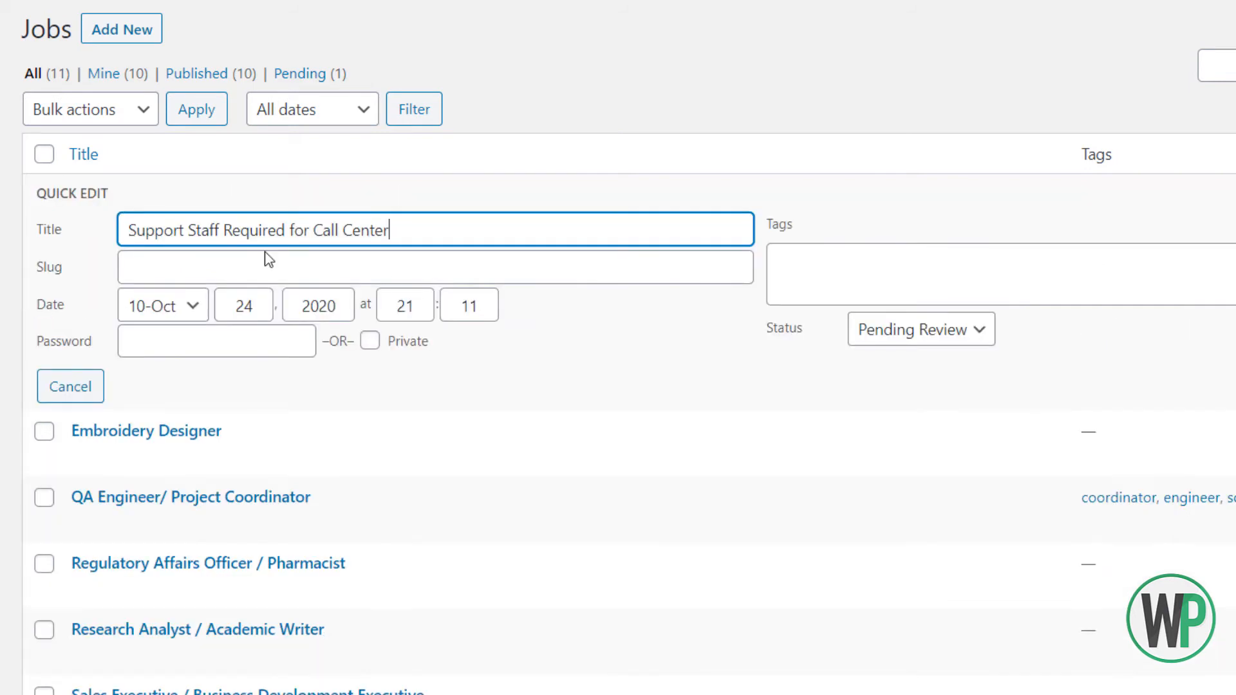
left_click(925, 338)
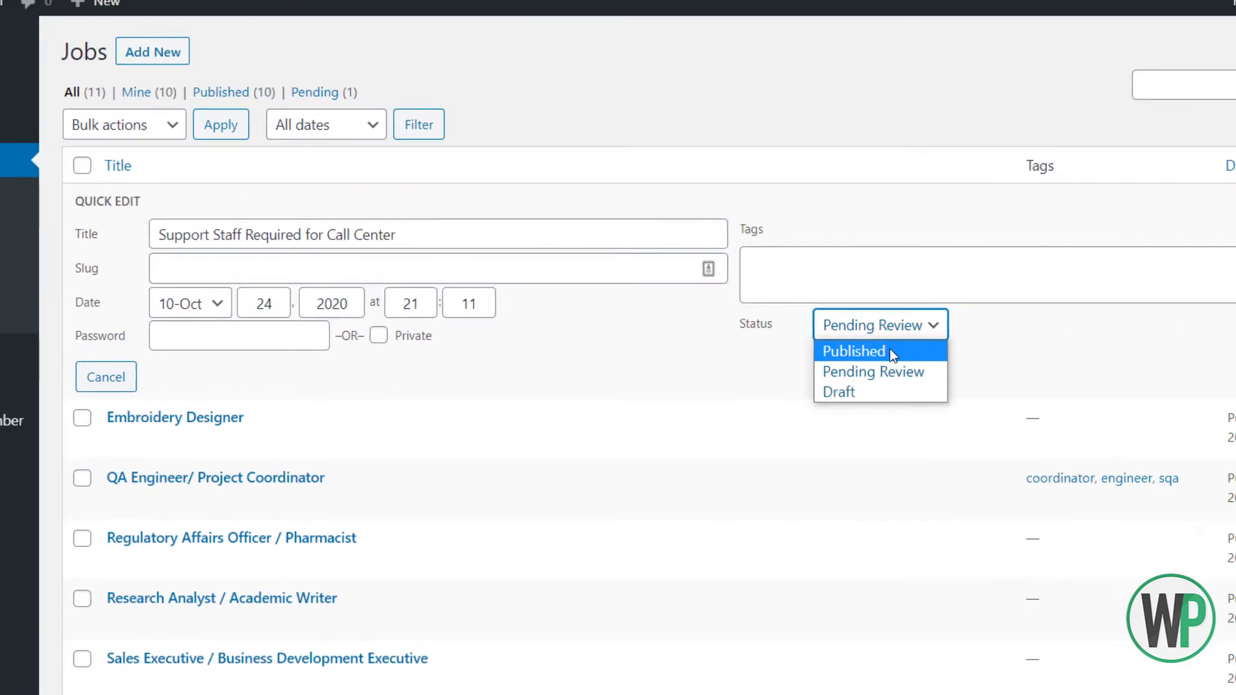
left_click(889, 351)
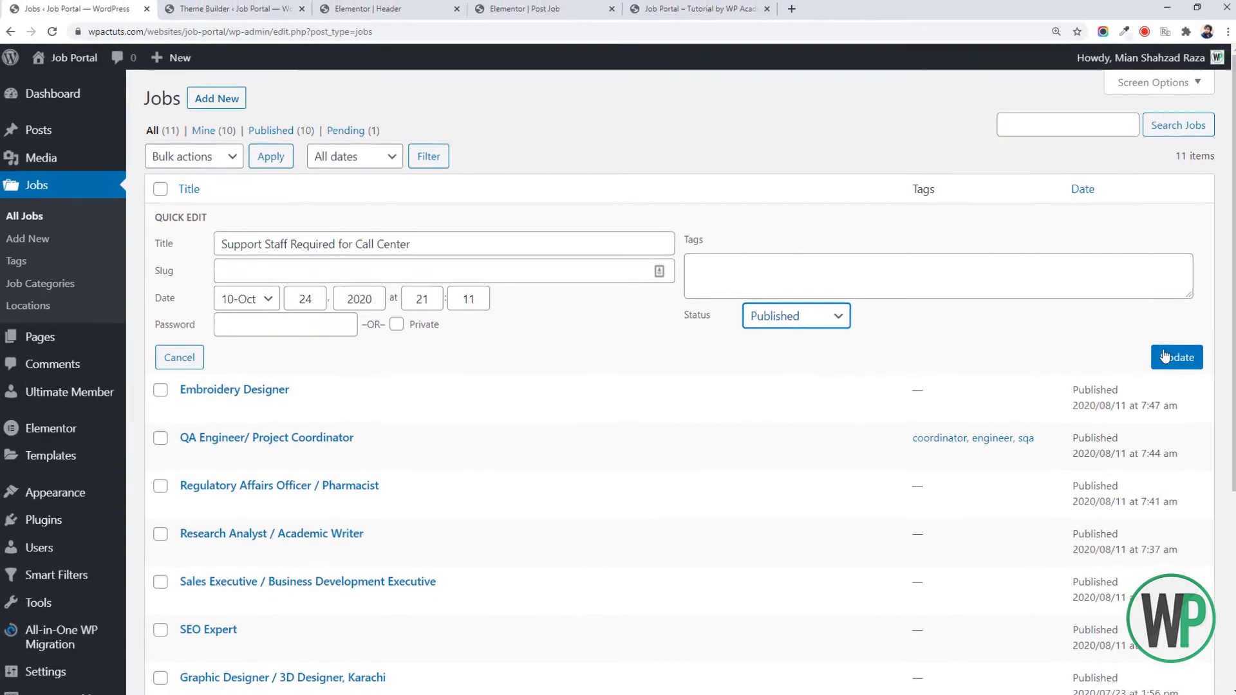
left_click(1171, 350)
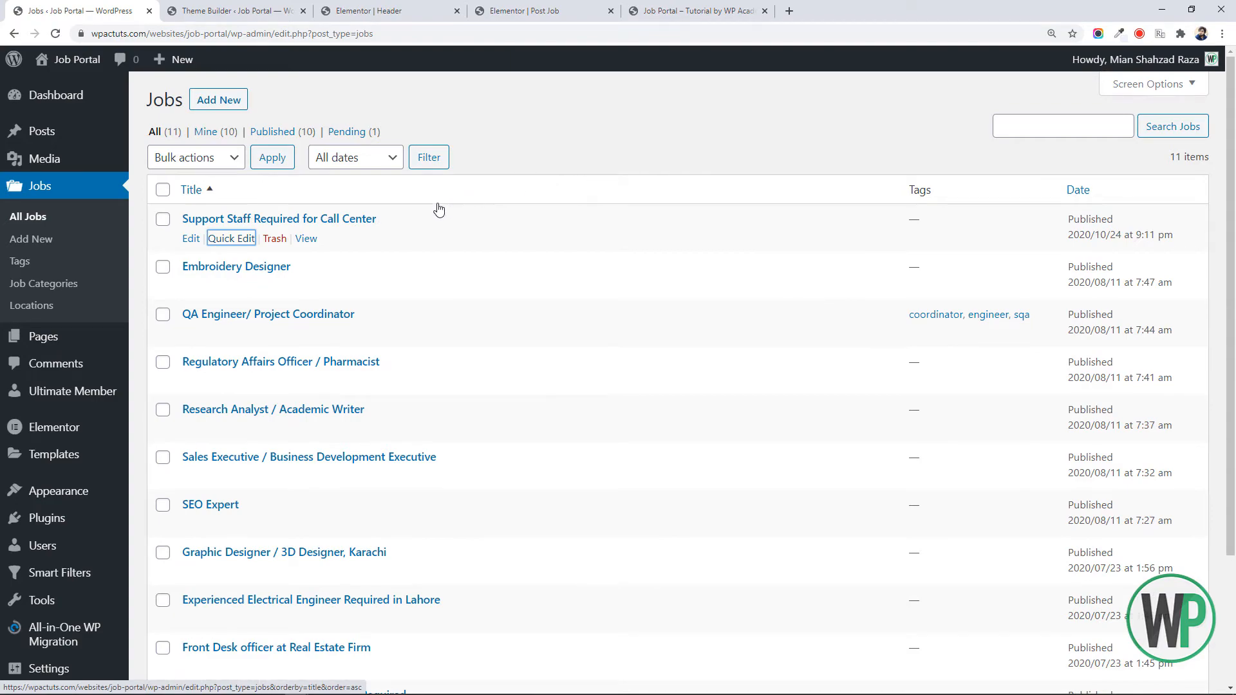
Switch to the incognito window and check the Posts section of the user profile for the submitted job
key("alt+Tab")
left_click(296, 6)
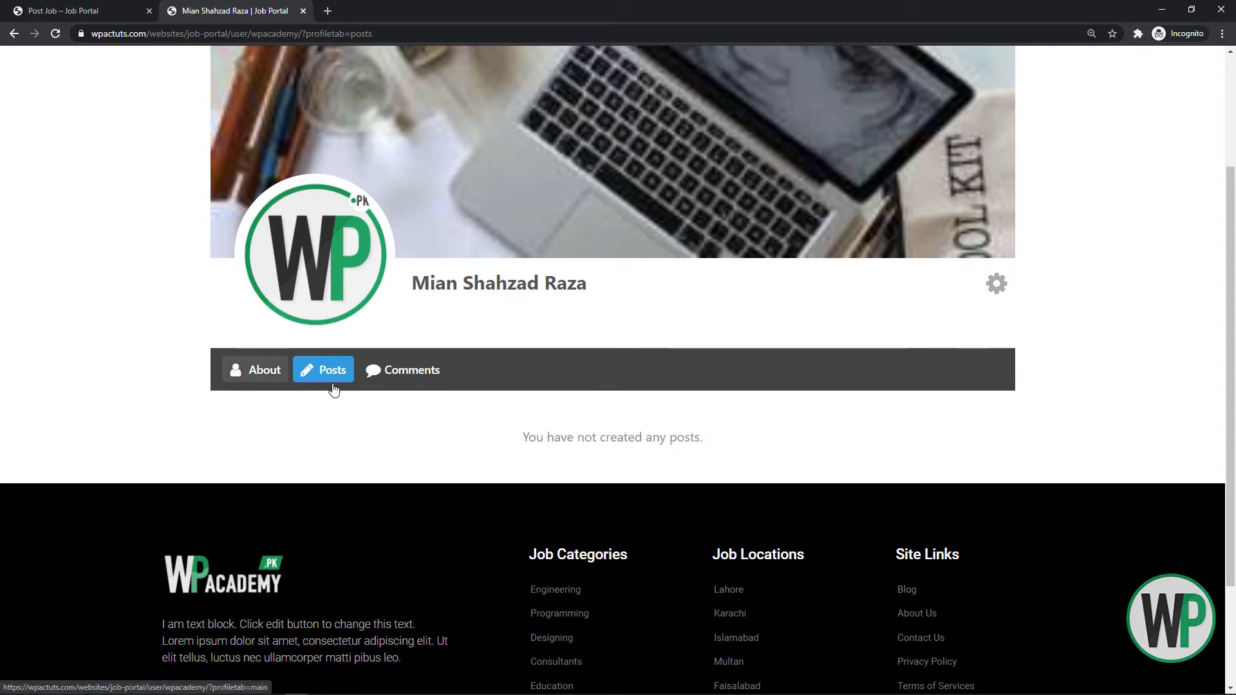
left_click_drag(480, 436, 711, 457)
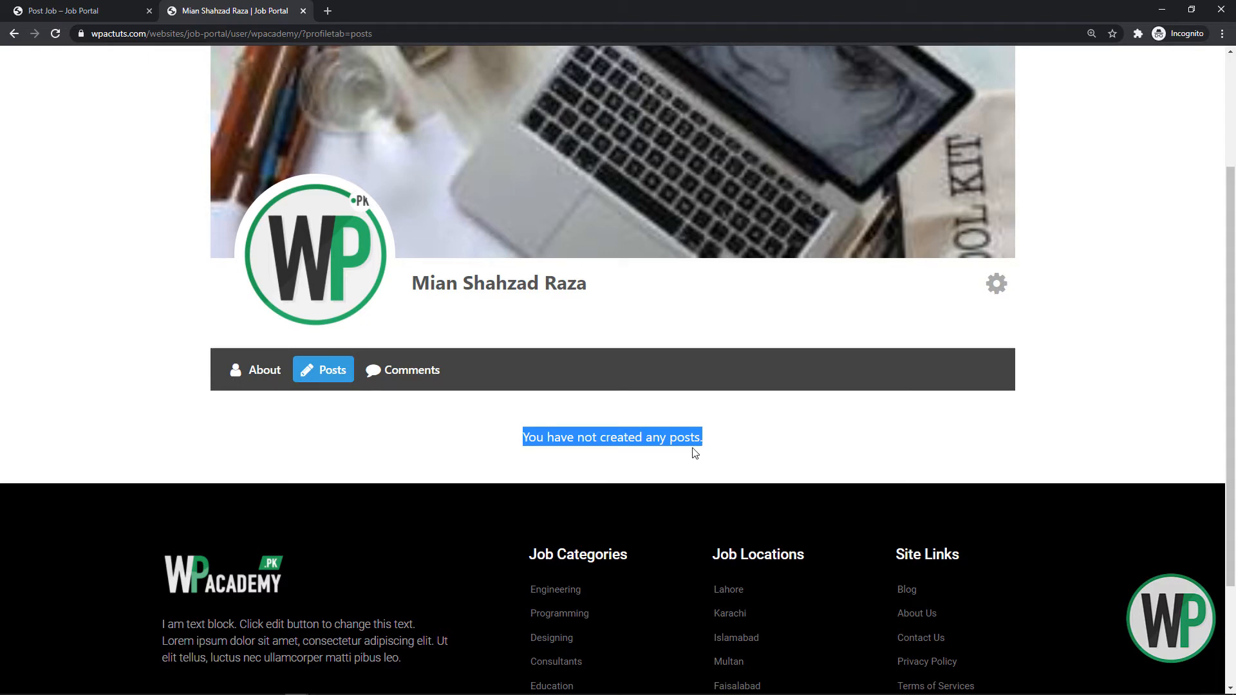
mouse_move(272, 381)
left_mouse_down()
mouse_move(311, 390)
mouse_move(283, 399)
left_mouse_up()
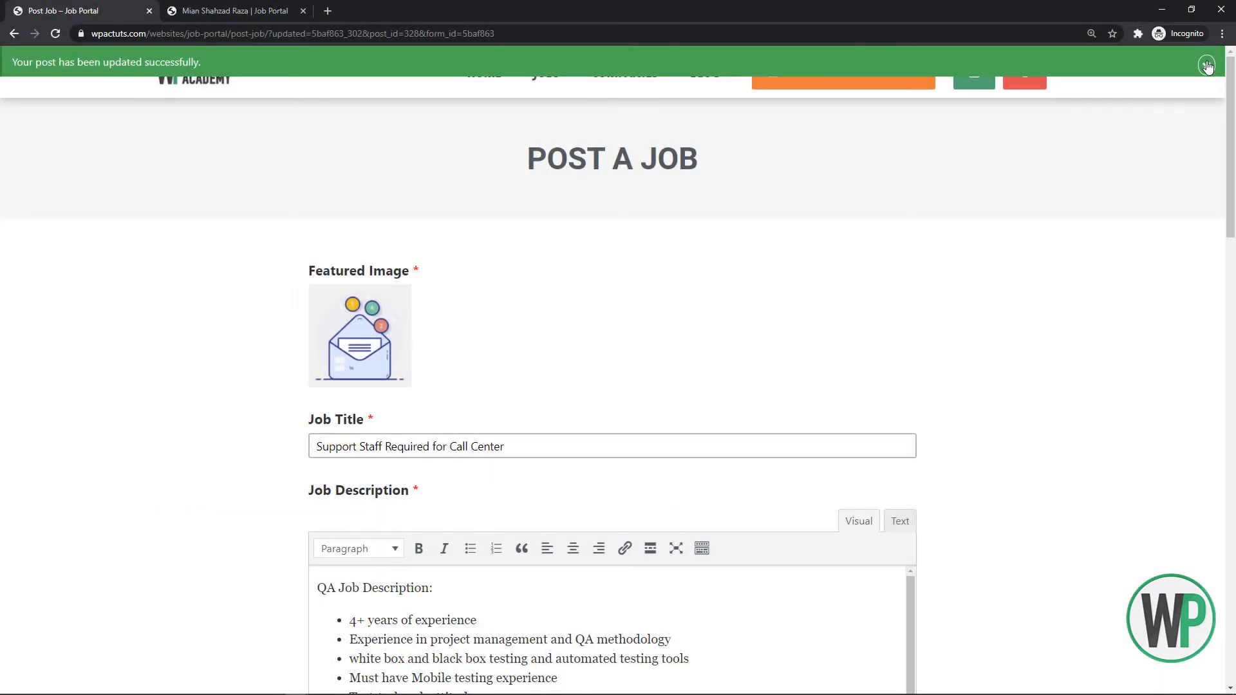
Dismiss the notice on the Post a Job page and view Support Staff Required for Call Center from the jobs listing
left_click(1206, 66)
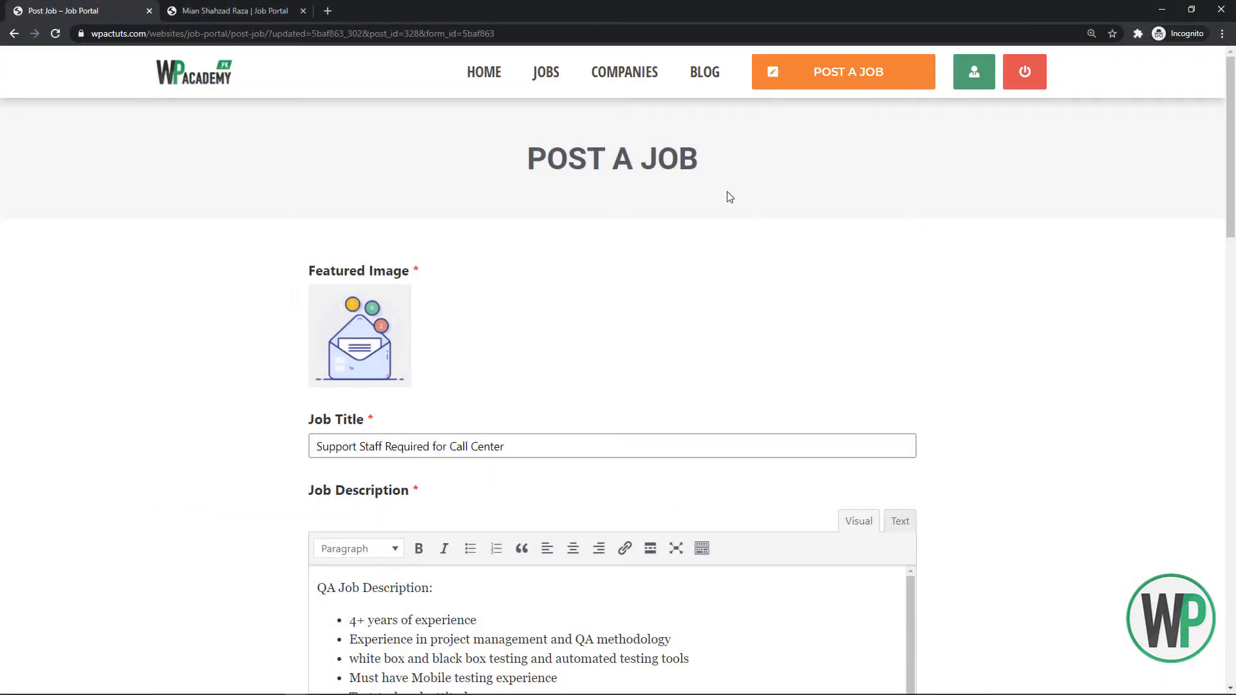
left_click(545, 80)
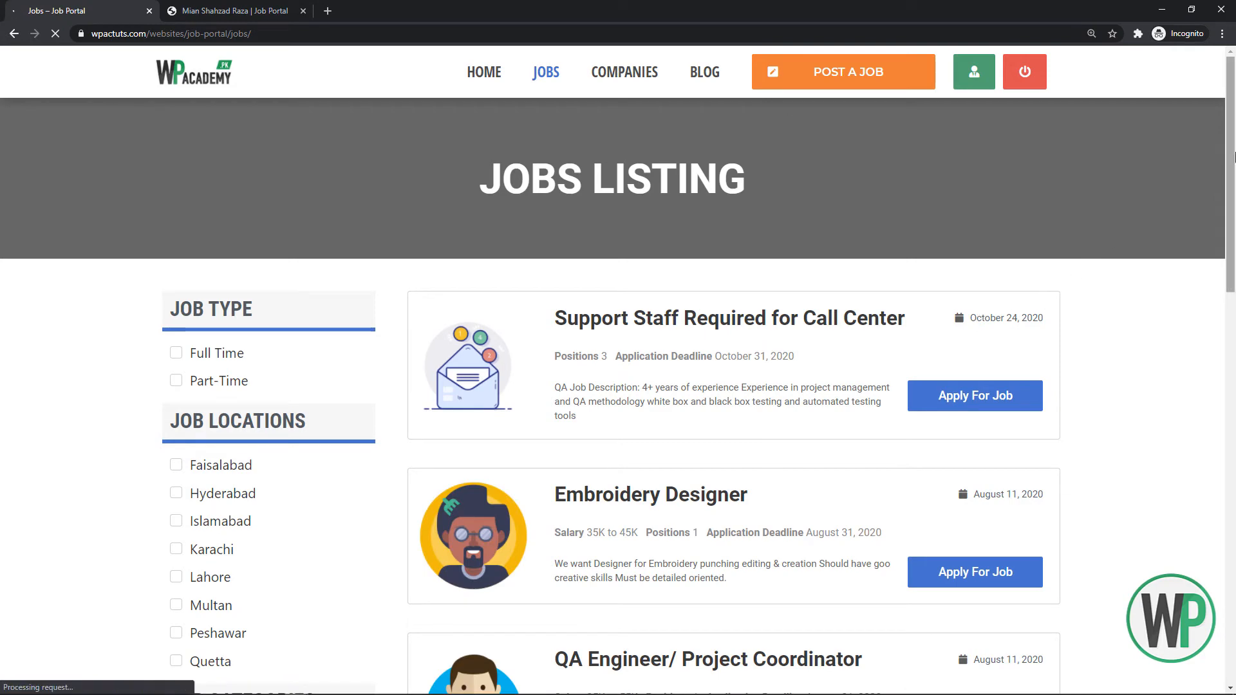
left_click_drag(1233, 159, 1233, 187)
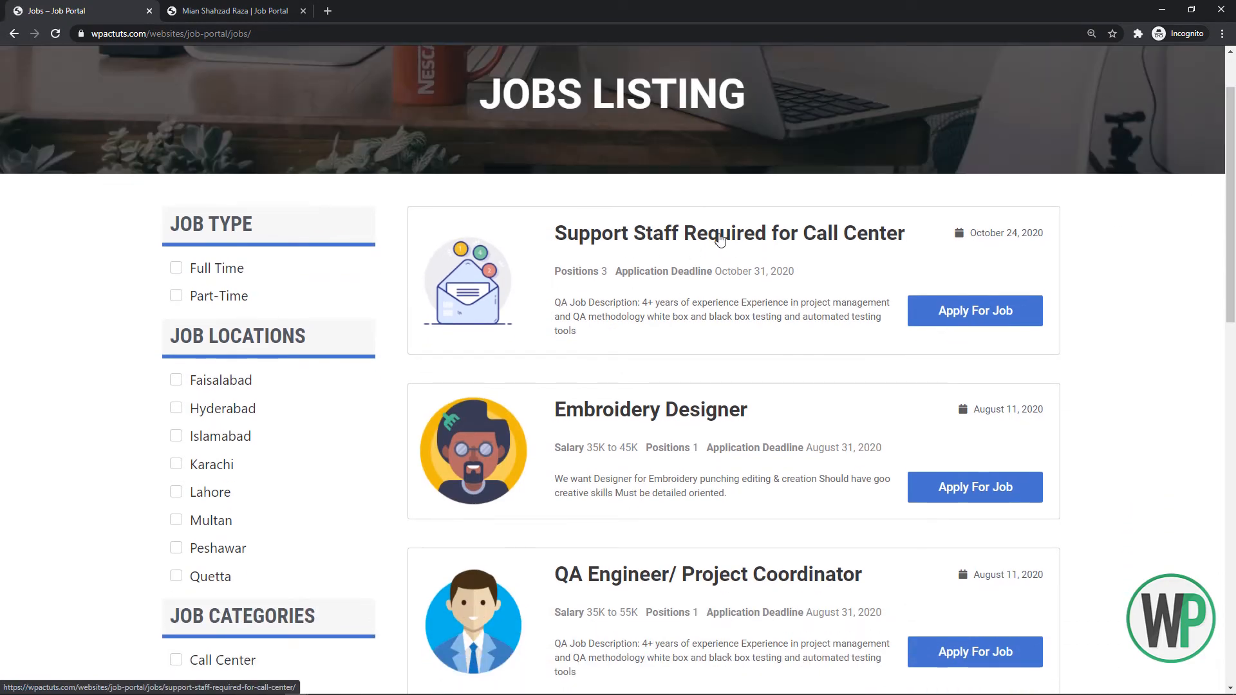
left_click(696, 239)
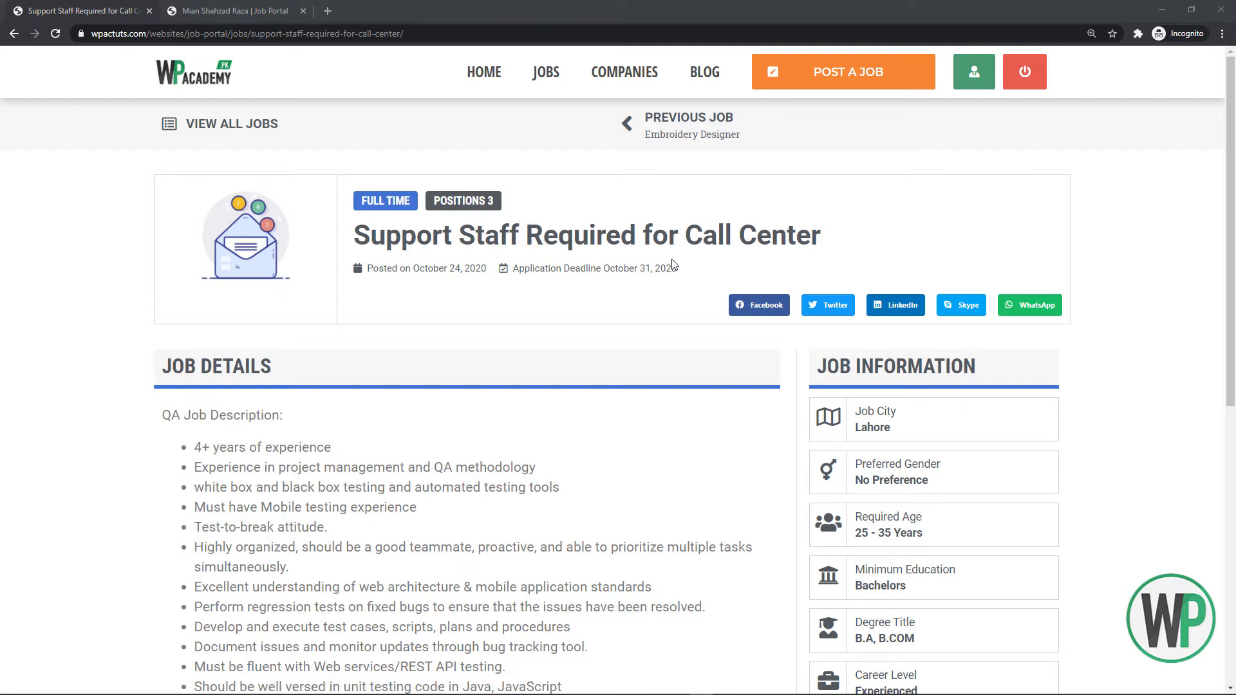
Switch to the regular browser window and open the Theme Builder templates list in the WordPress admin page
key("alt+Tab")
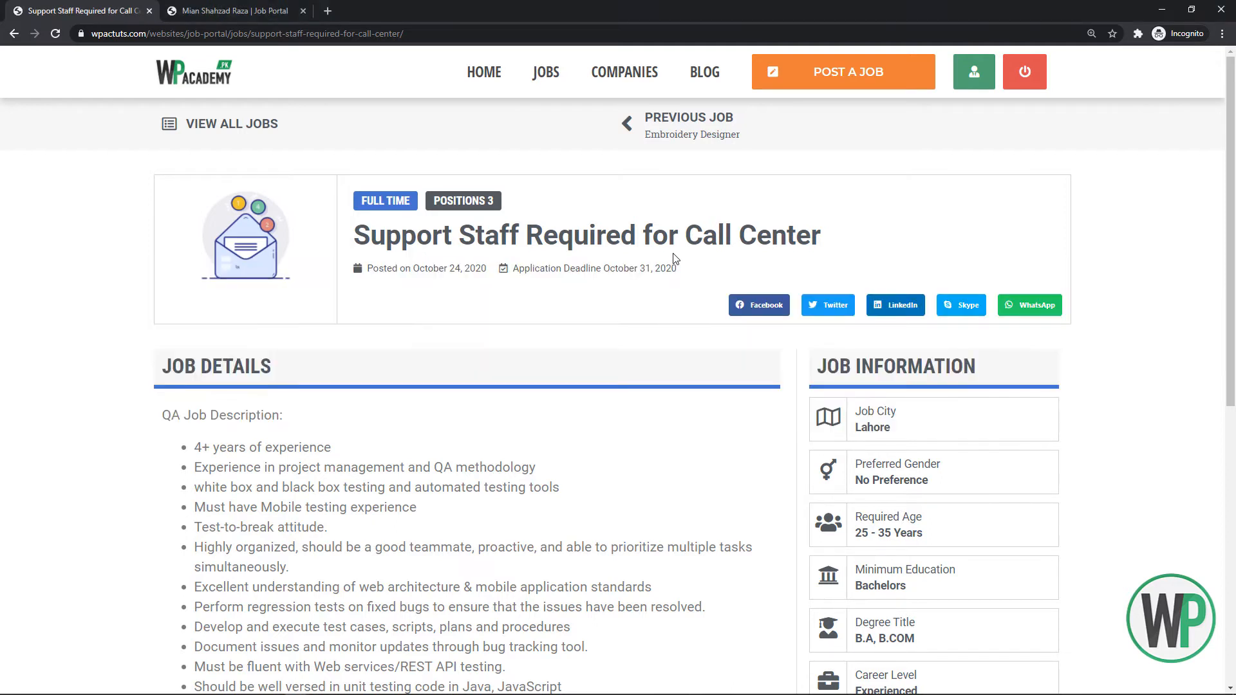
key("alt+Tab")
key("alt+shift+Tab")
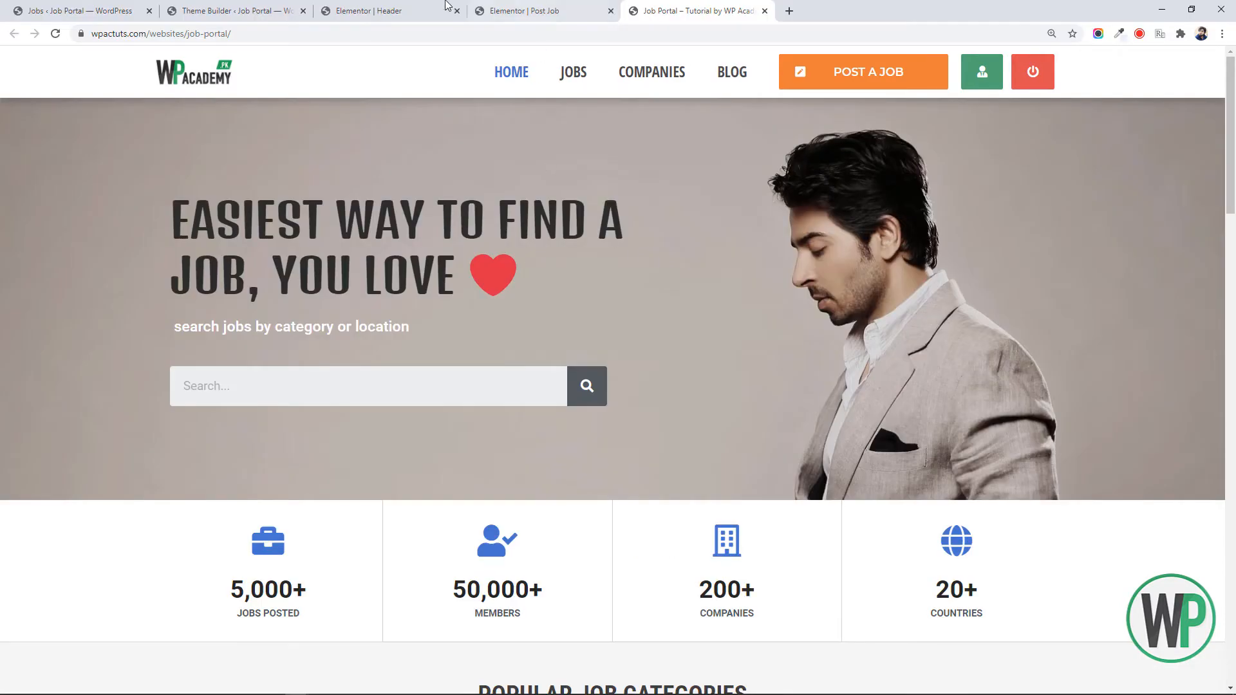
left_click(370, 10)
left_click(540, 10)
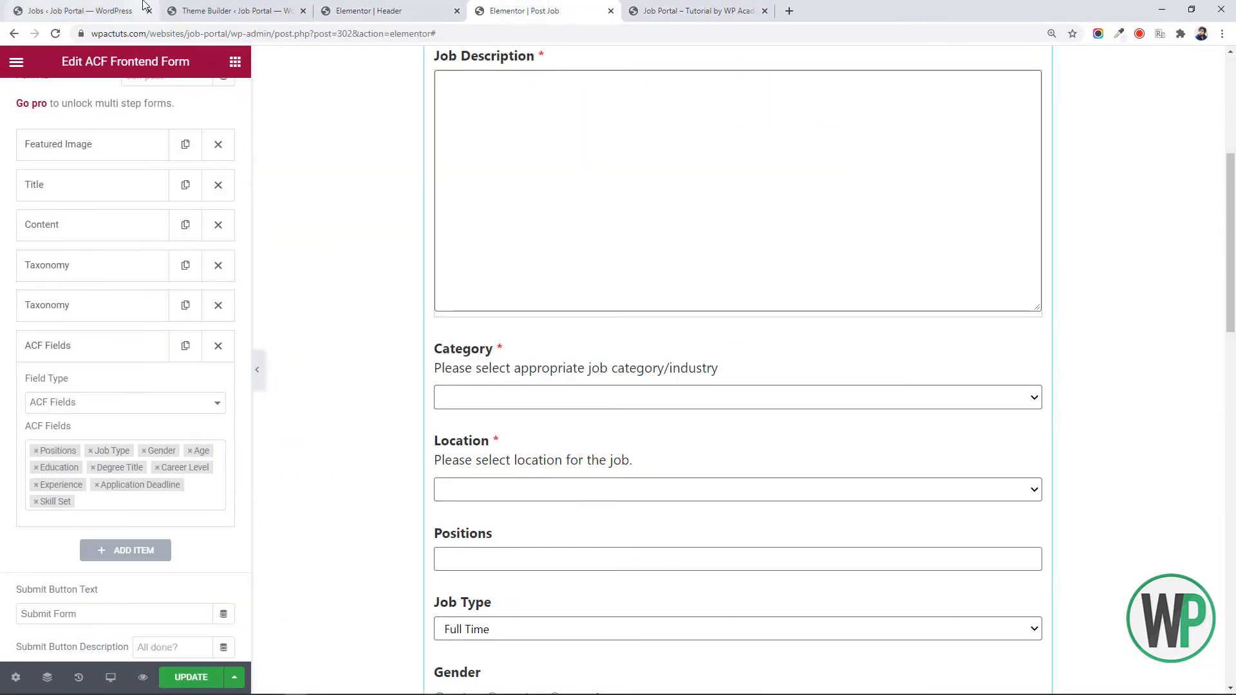
left_click(138, 11)
mouse_move(103, 459)
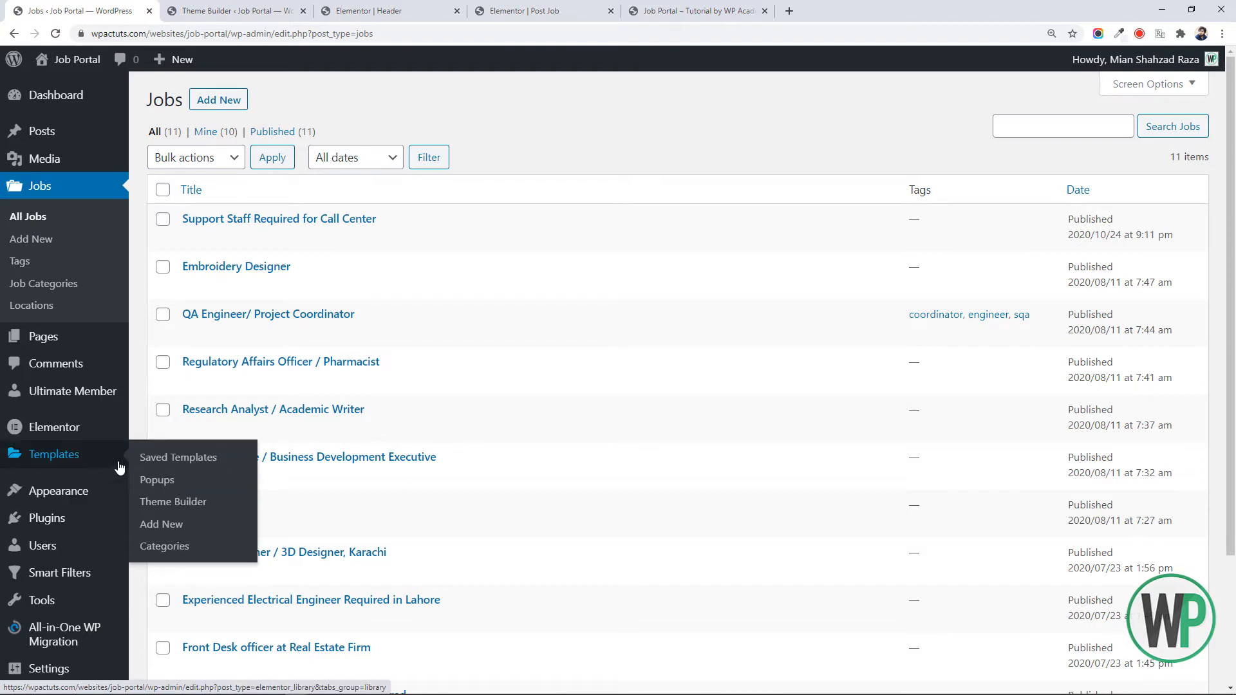
left_click(161, 525)
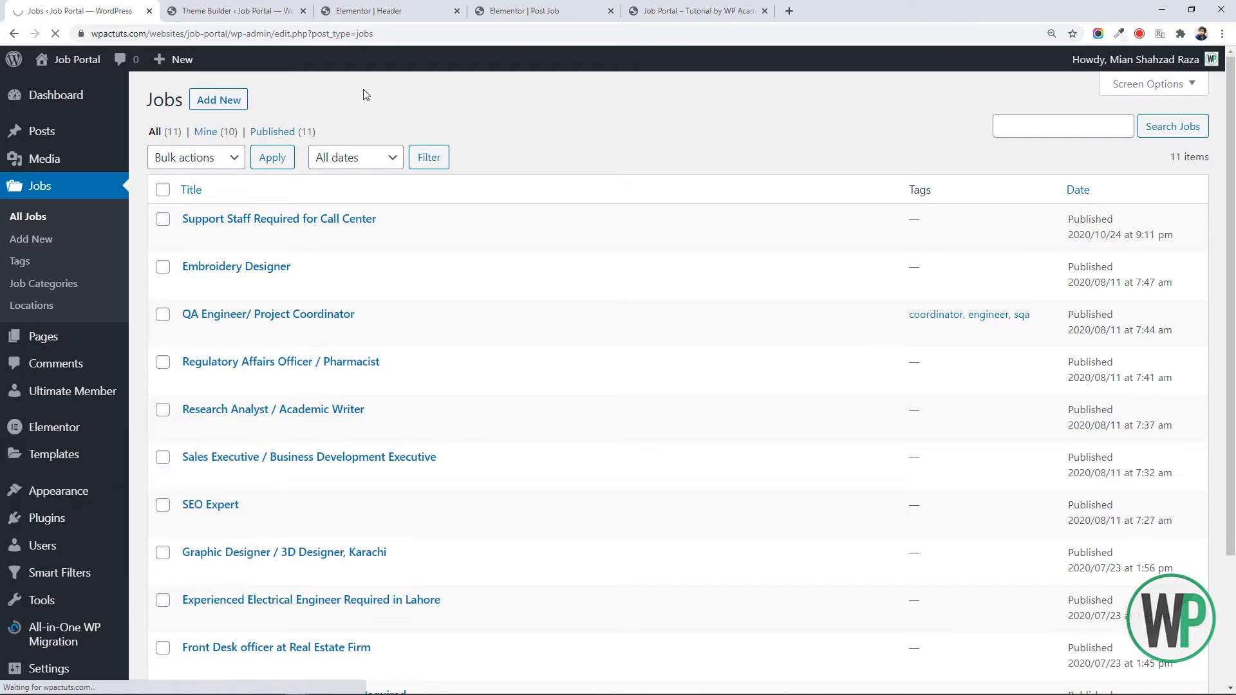
Close the Elementor Header editor and try to close the Post Job editor as well
left_click(380, 8)
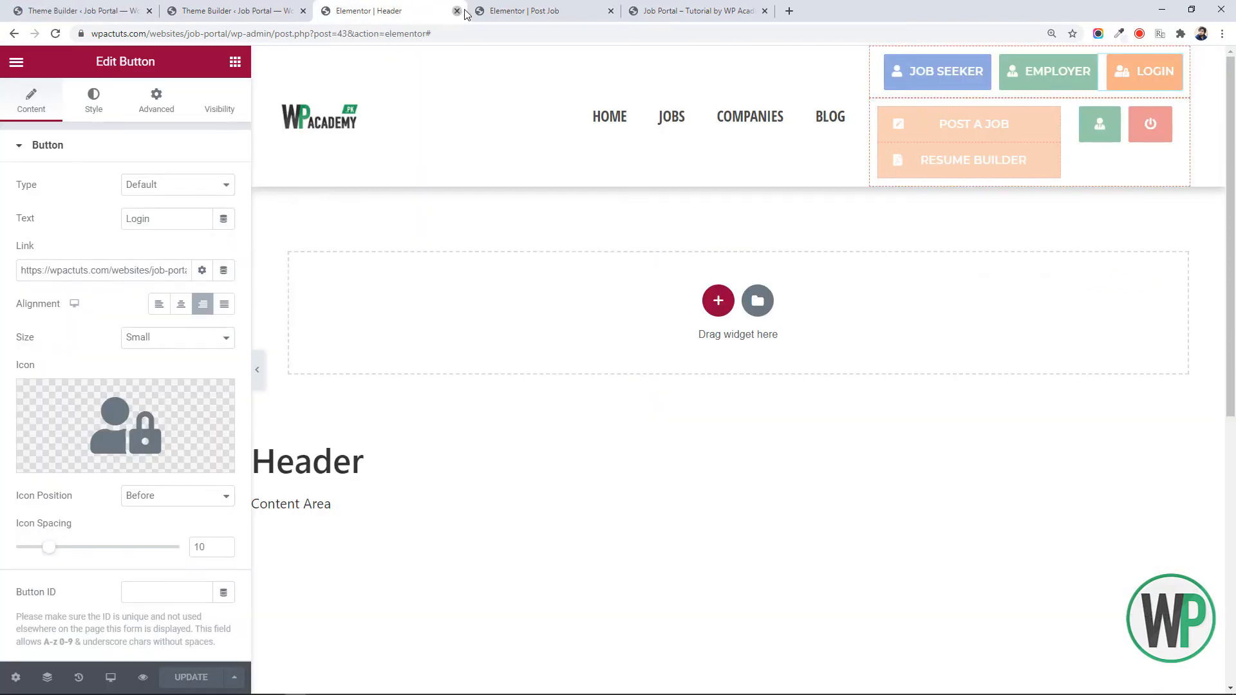
left_click(457, 10)
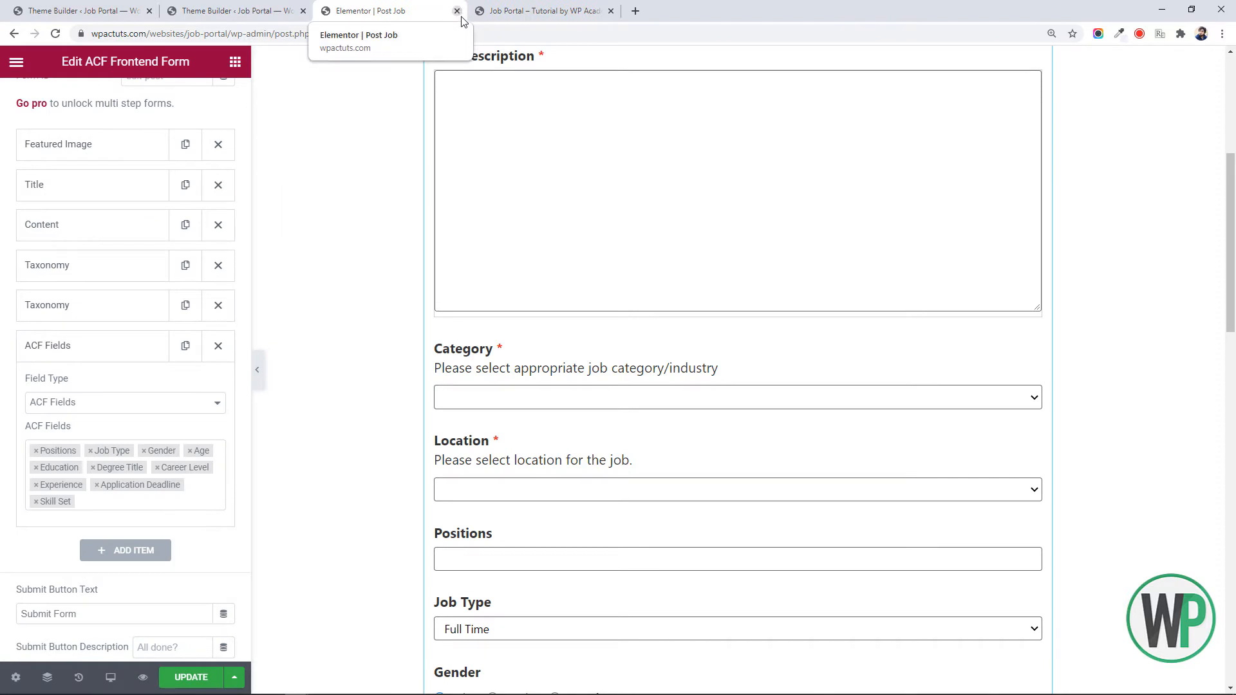
left_click(457, 11)
left_click(713, 108)
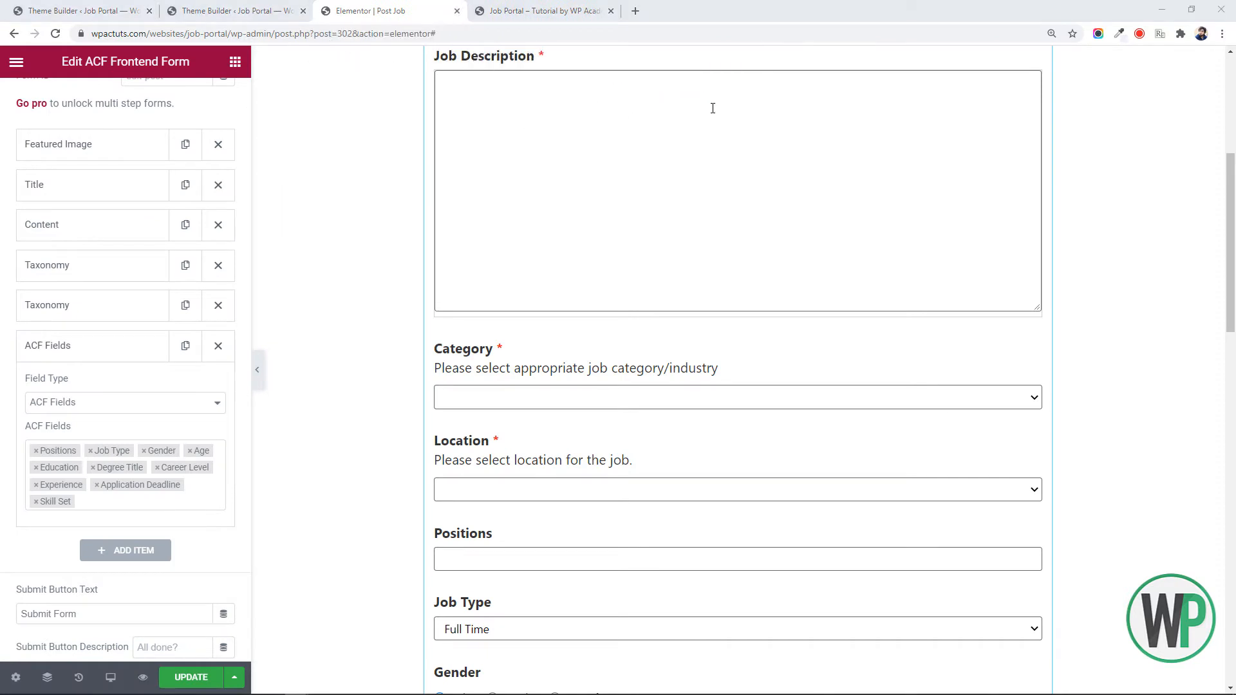
Change the form's ACF Fields item to the ACF Field Groups type and select the Job Meta group
mouse_move(1229, 307)
left_mouse_down()
mouse_move(1226, 209)
mouse_move(1211, 294)
left_mouse_up()
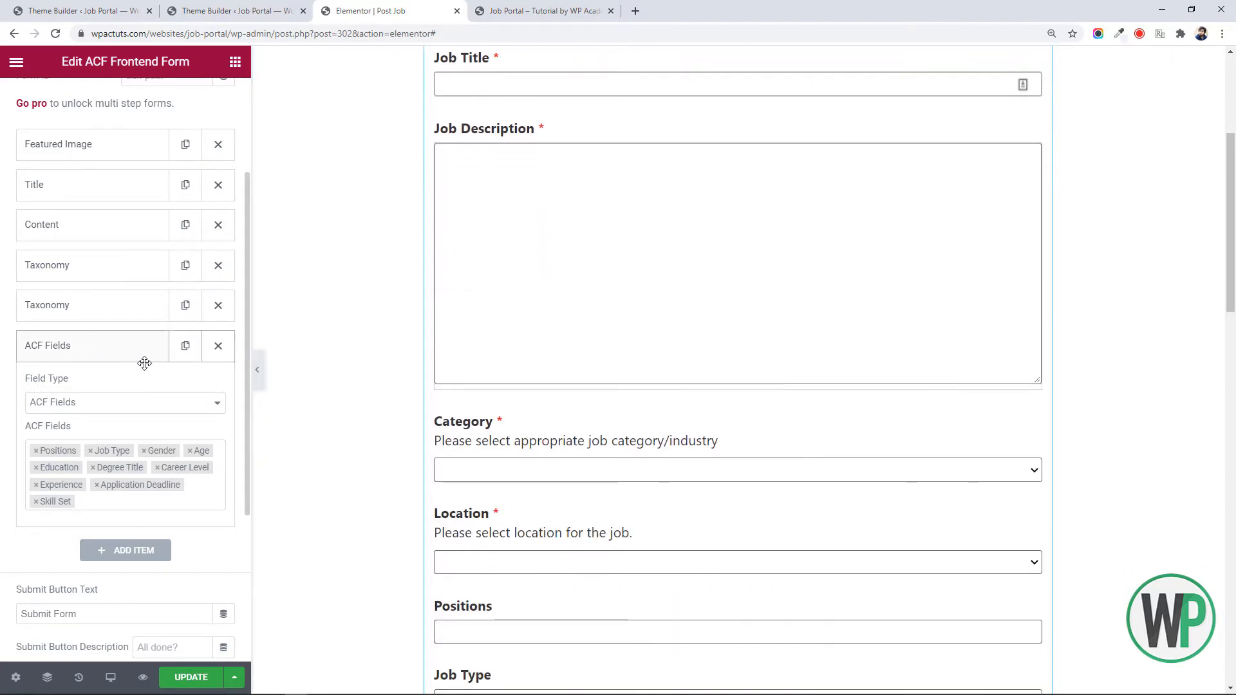
left_click(121, 402)
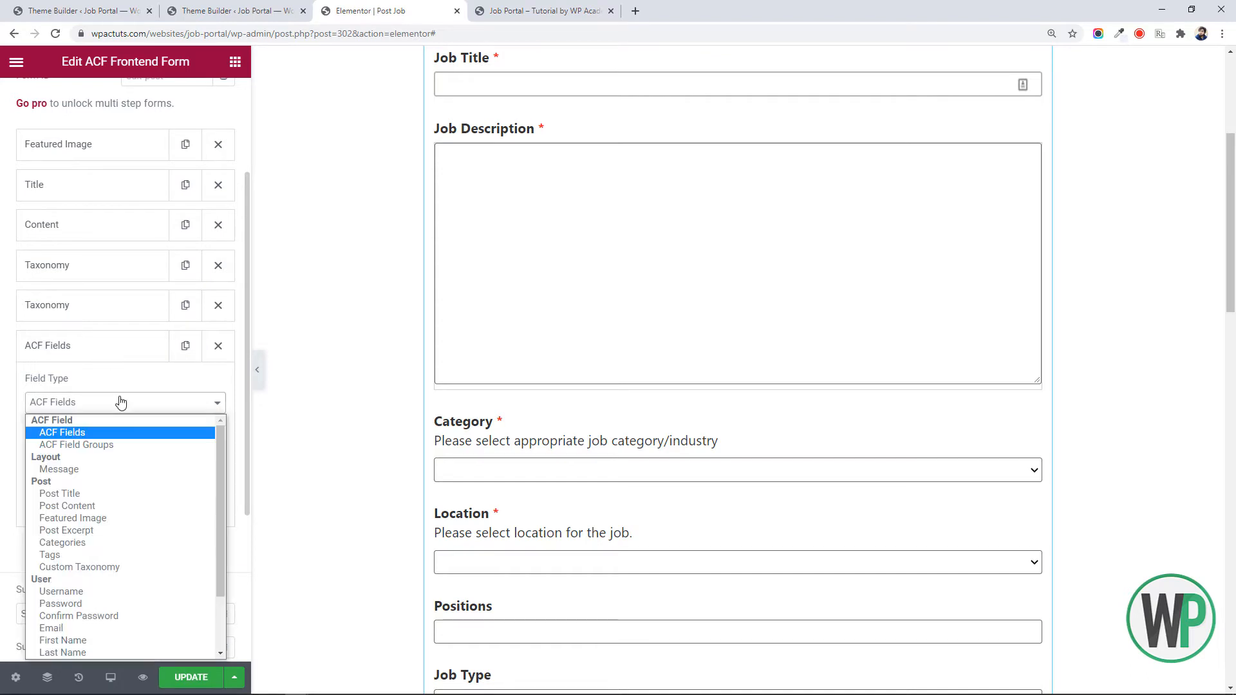
left_click(121, 402)
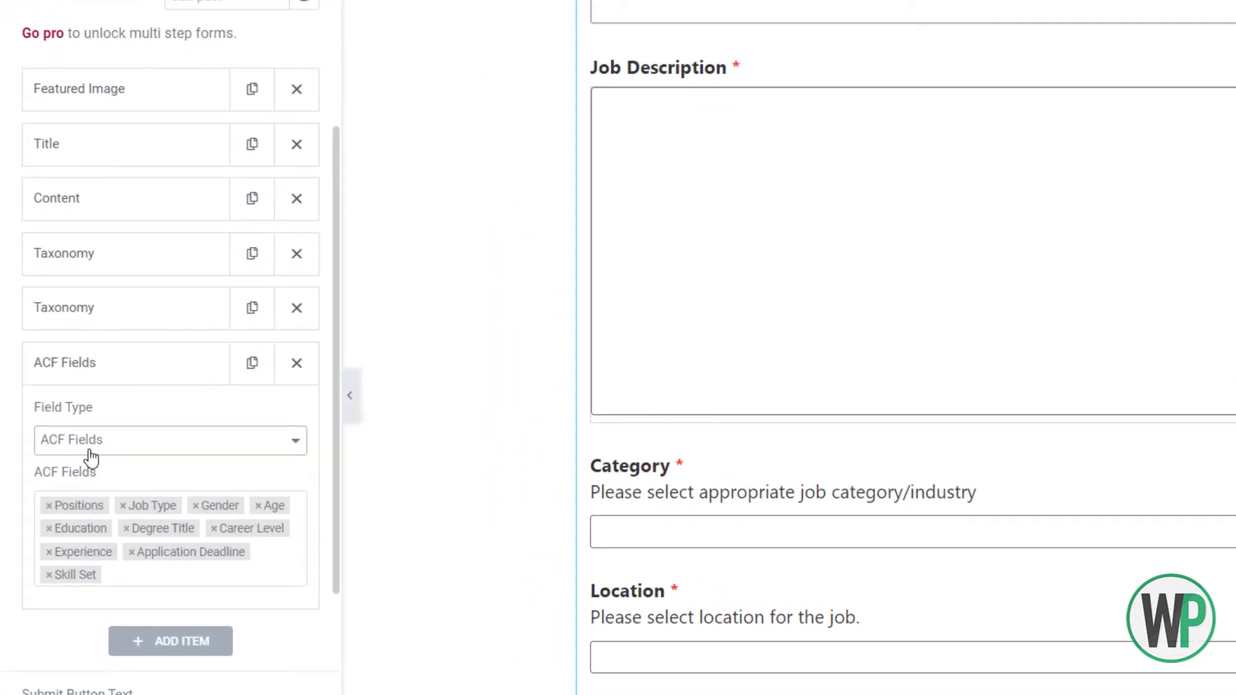
left_click(94, 443)
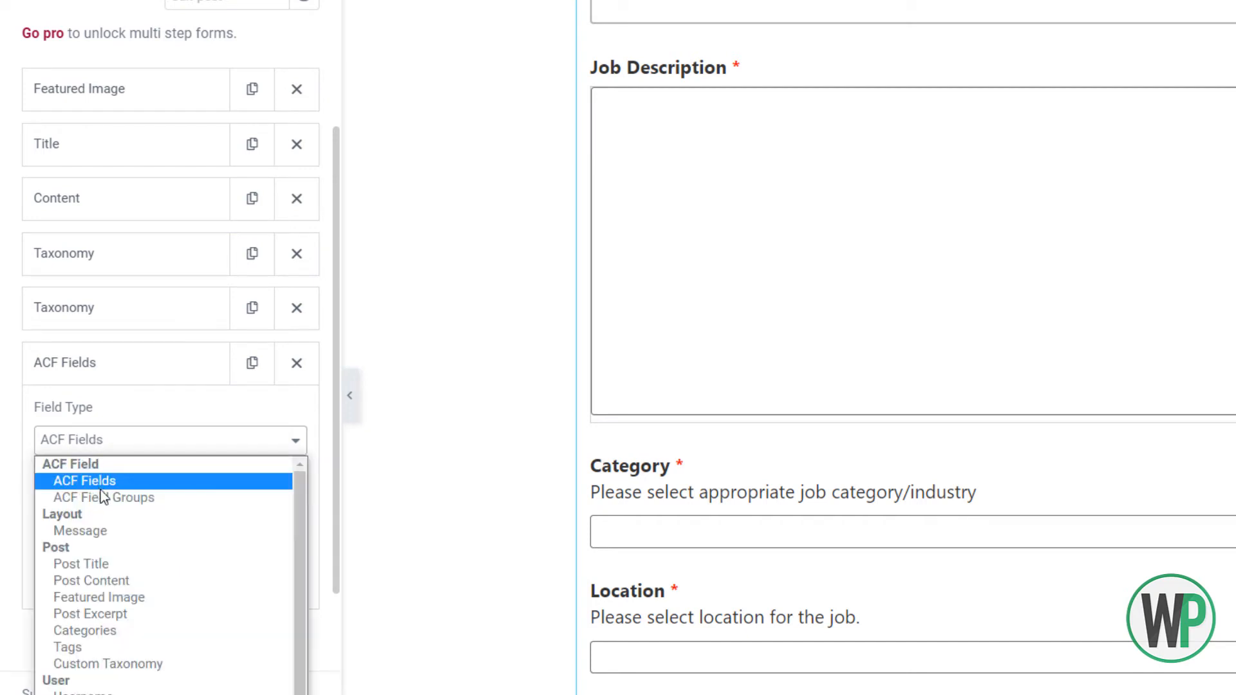
left_click(106, 496)
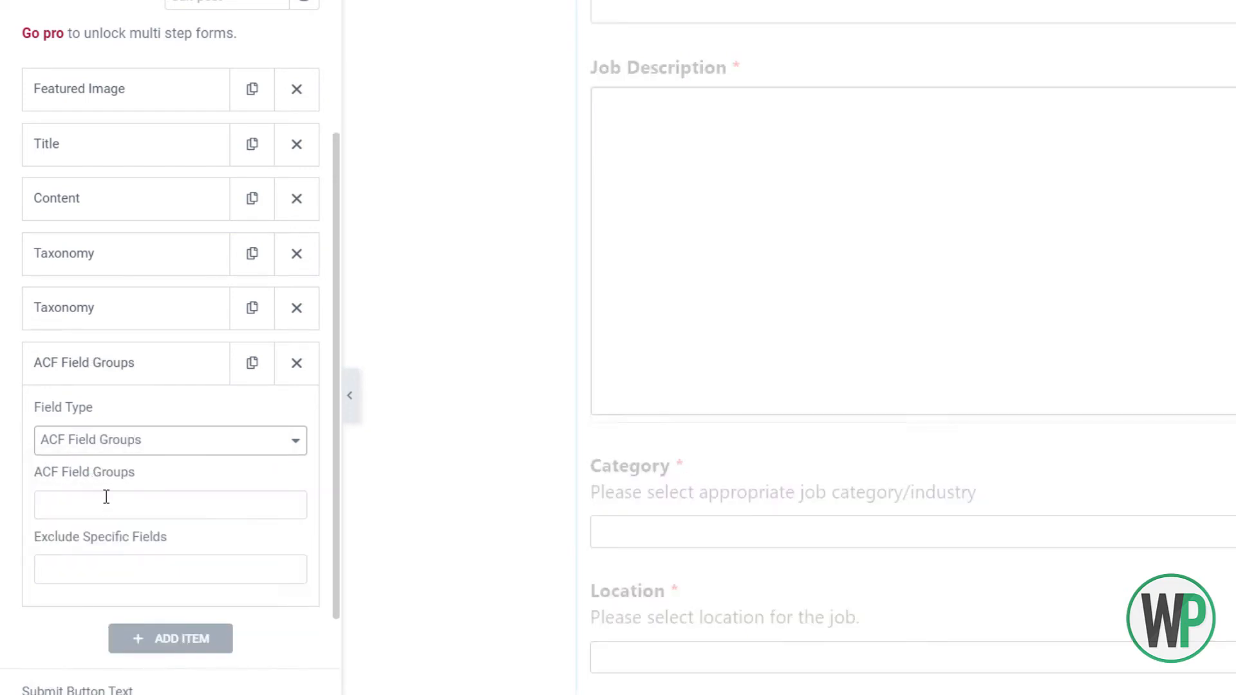
left_click(105, 503)
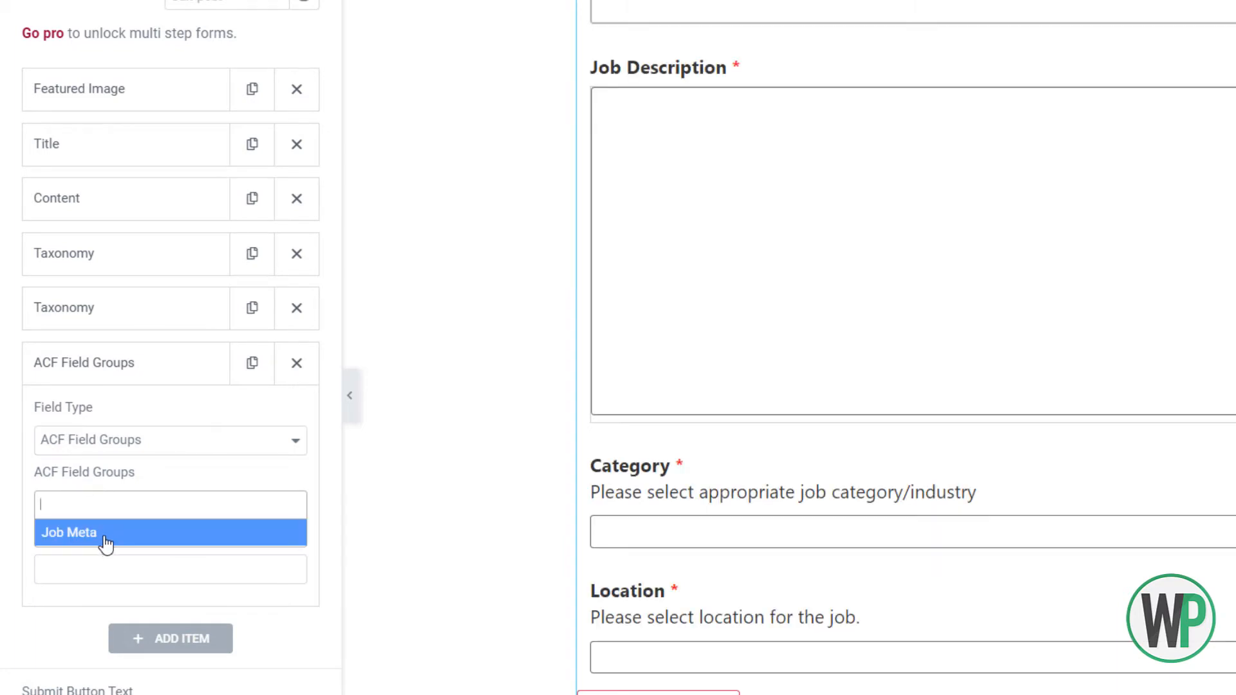
left_click(105, 535)
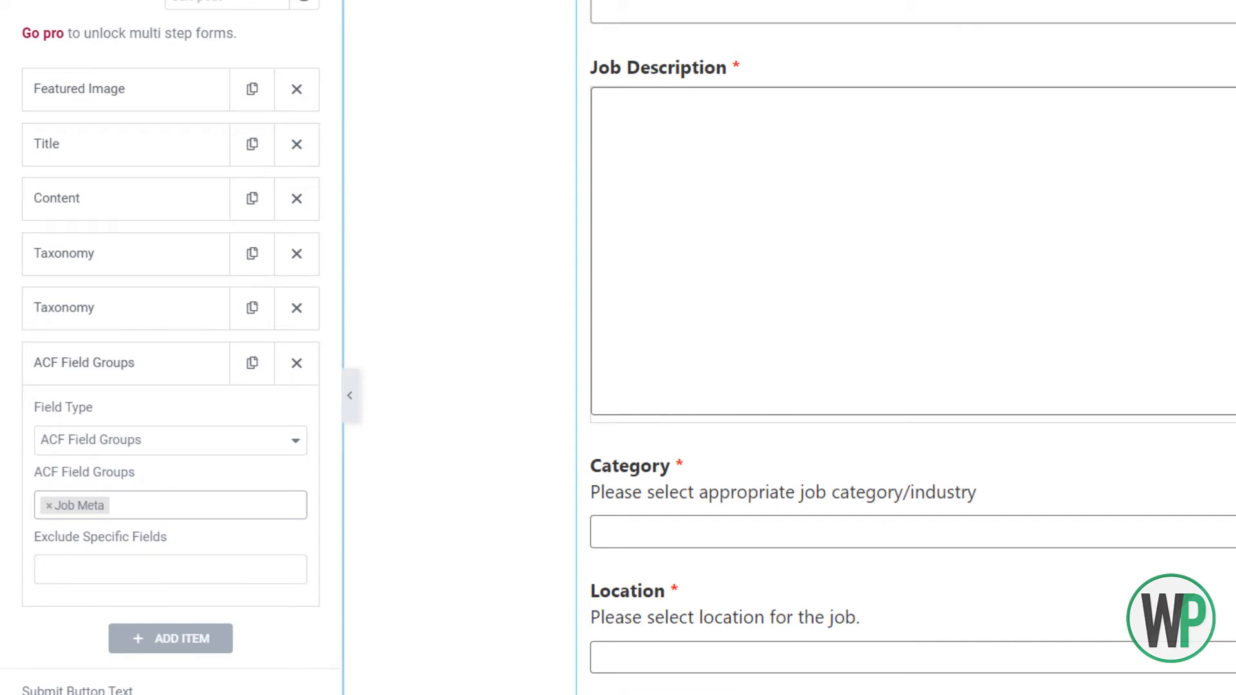
Examine the form's fields down to the submit button and the fields offered for exclusion from the Job Meta group
scroll(892, 566, "down", 3)
scroll(891, 566, "down", 15)
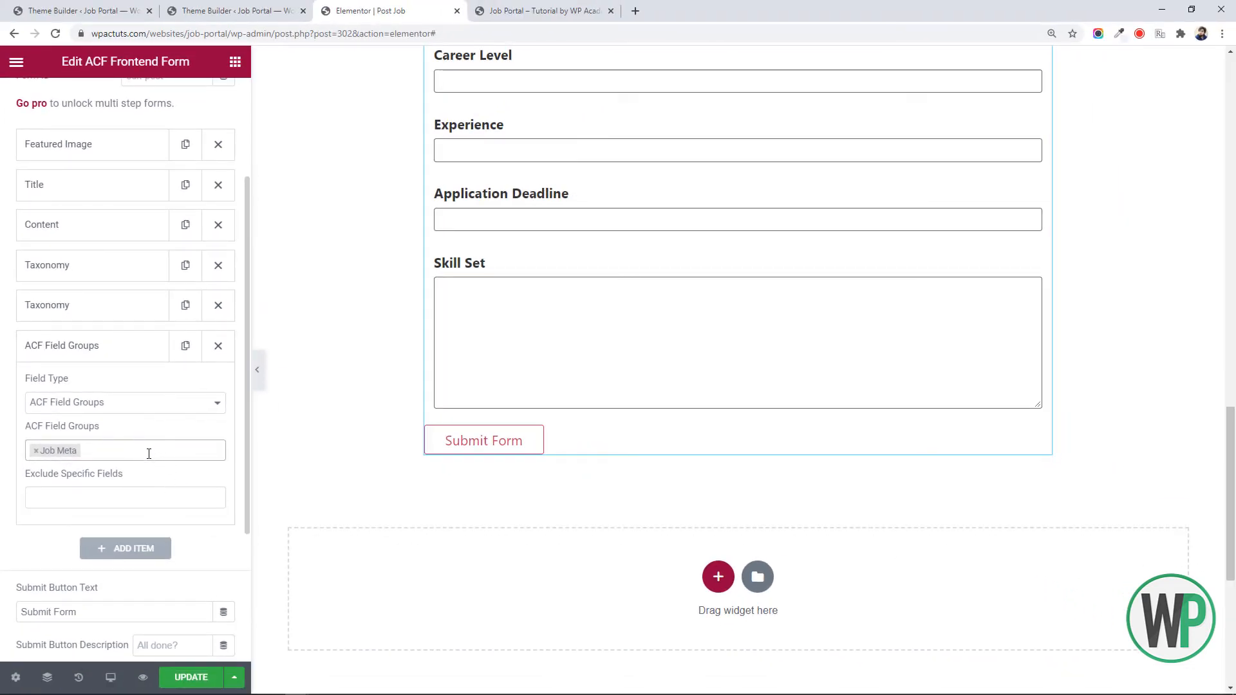
left_click(149, 496)
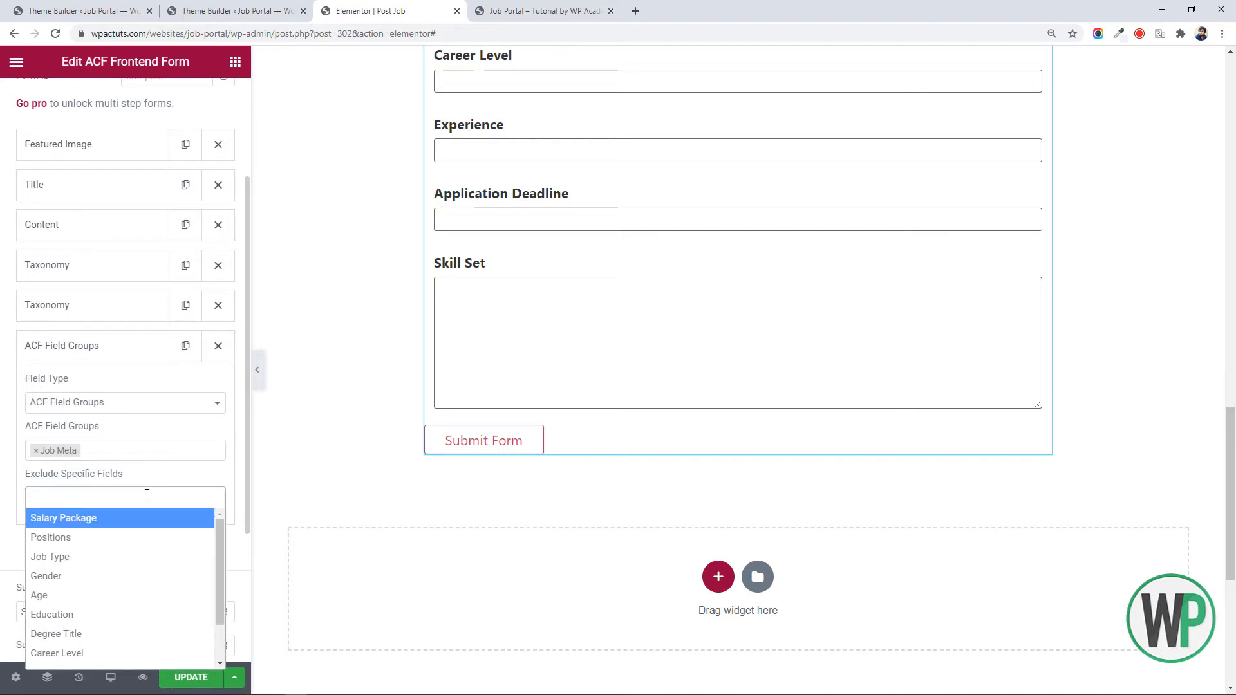
left_click(2, 478)
scroll(803, 255, "up", 20)
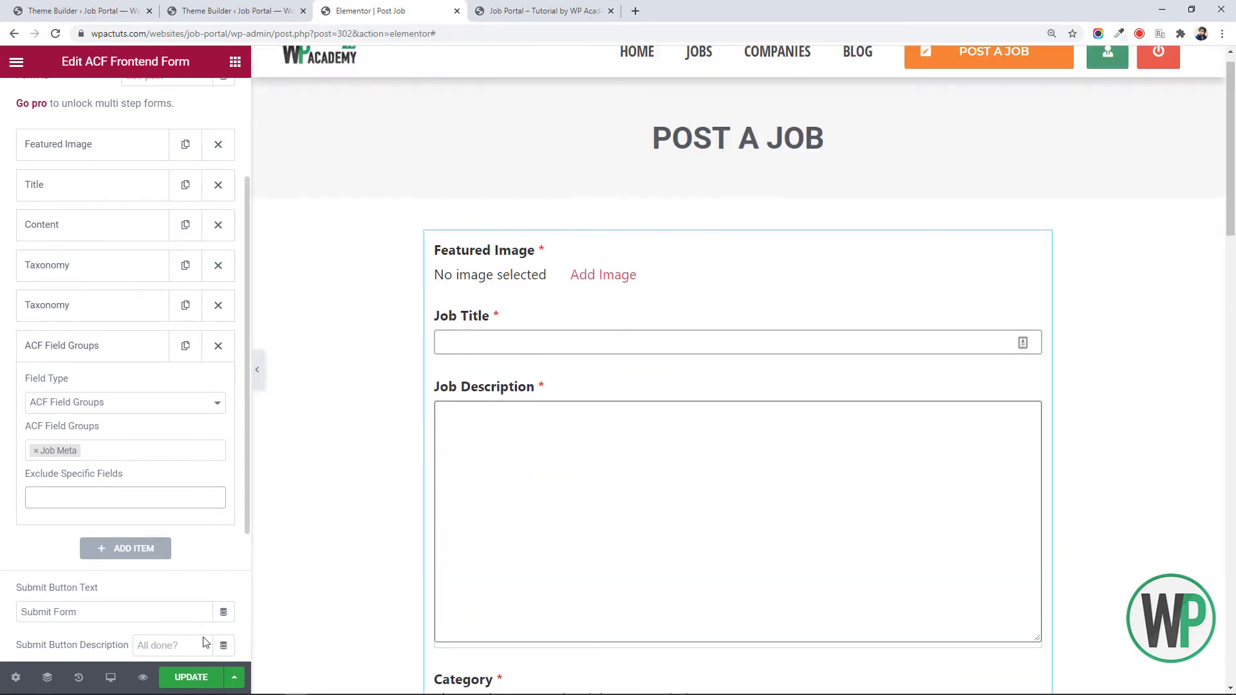
Update and close the Post Job page editor and return to the Theme Builder templates list
left_click(203, 679)
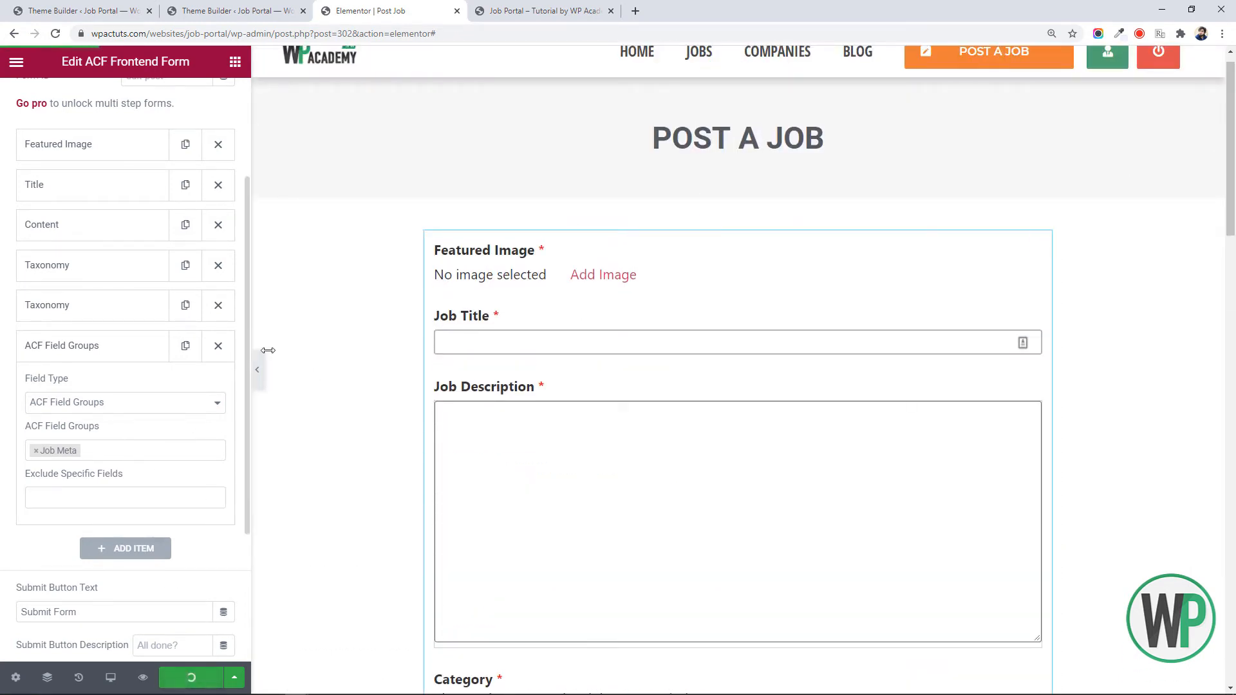
left_click(457, 11)
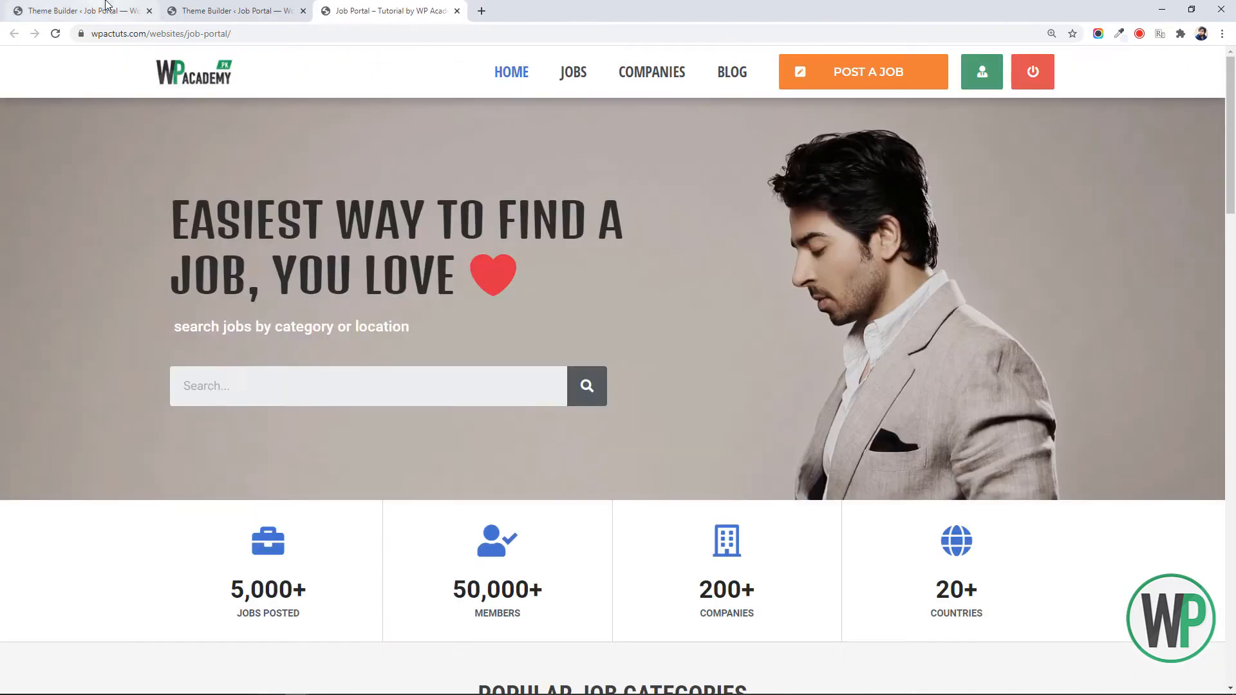
left_click(232, 11)
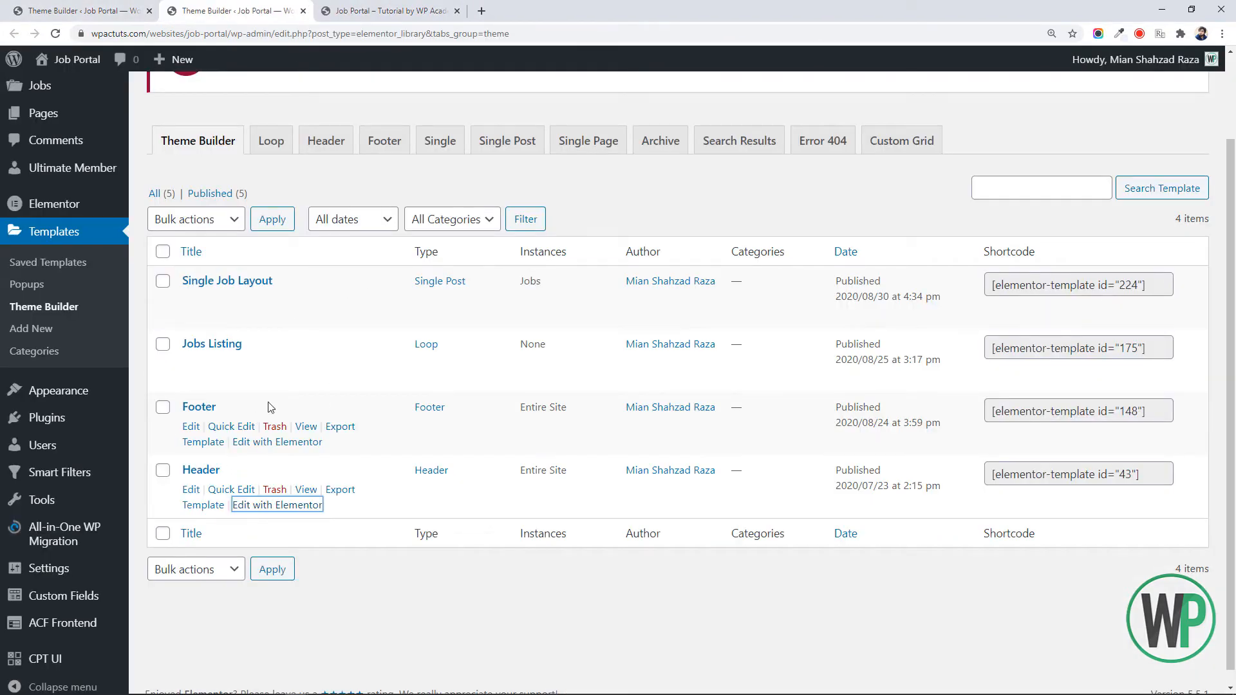
Close the duplicate Theme Builder page, then open the Jobs Listing template in Elementor and look through its layout and preview
left_click(129, 12)
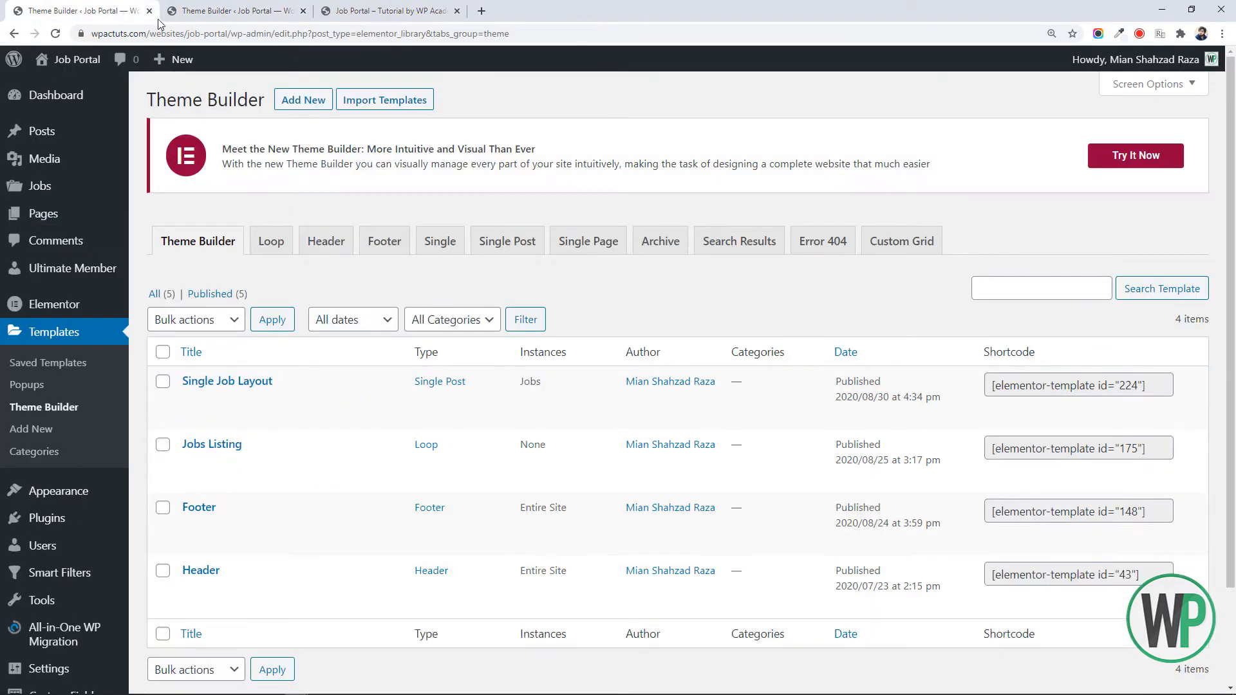
left_click(304, 9)
left_click(304, 11)
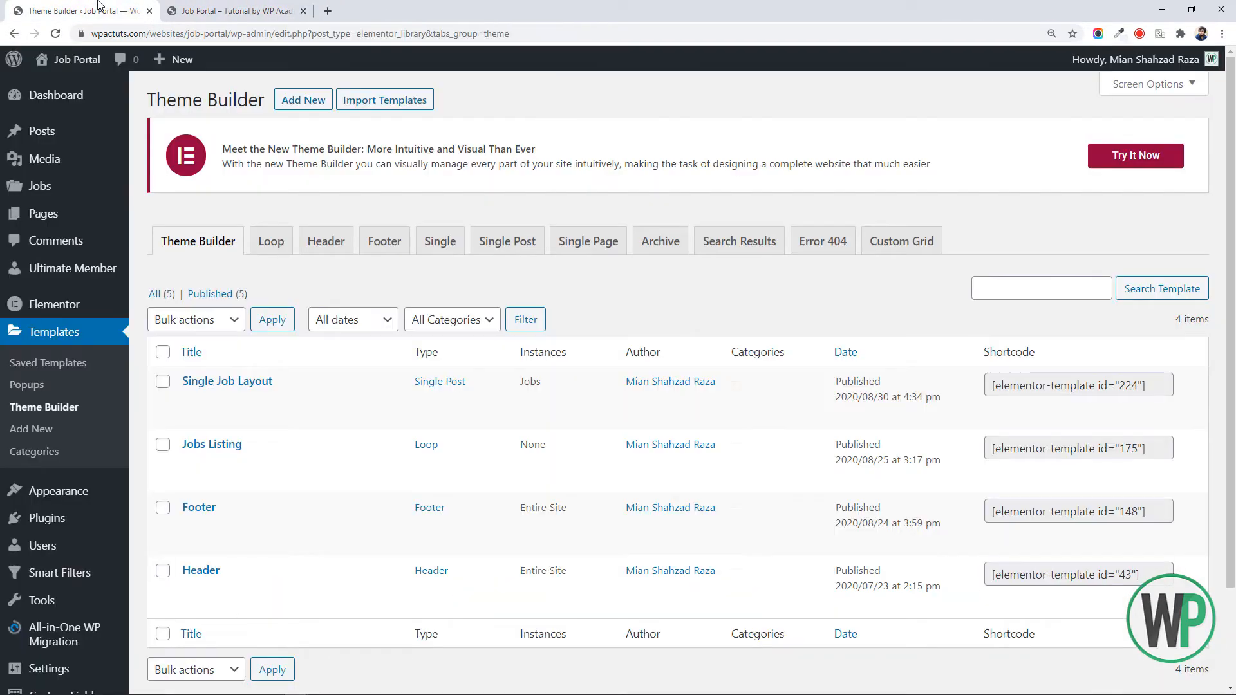
scroll(271, 378, "down", 1)
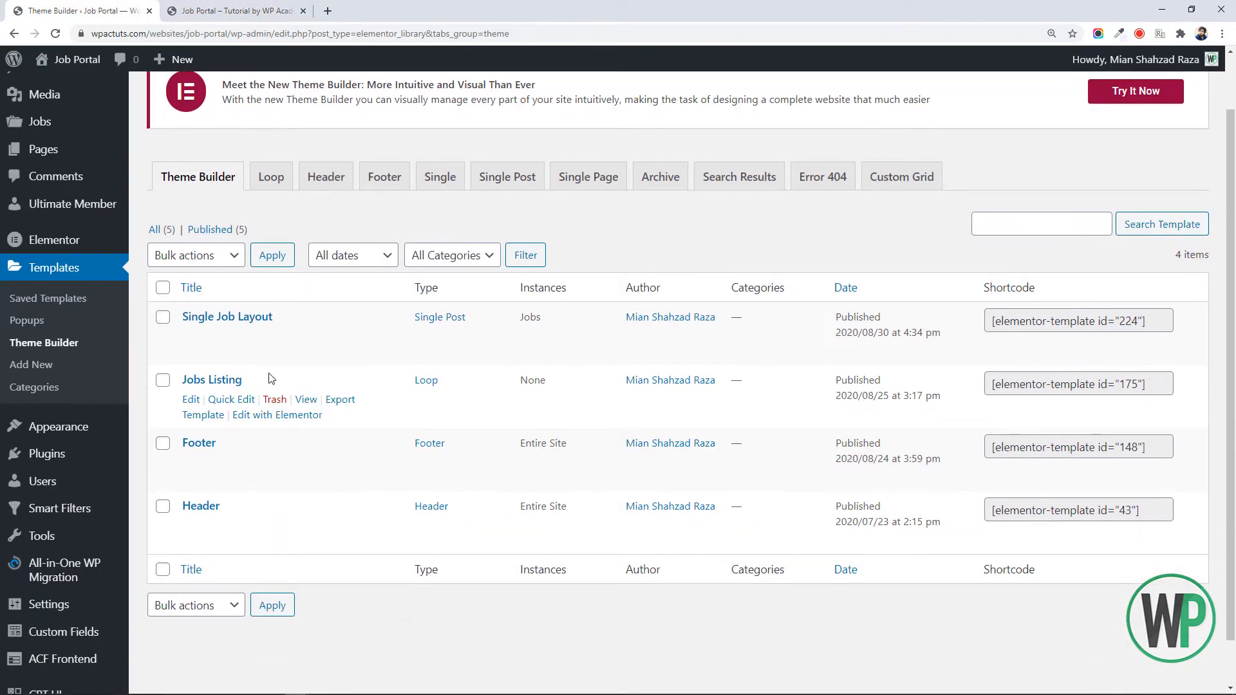
right_click(301, 417)
left_click(335, 425)
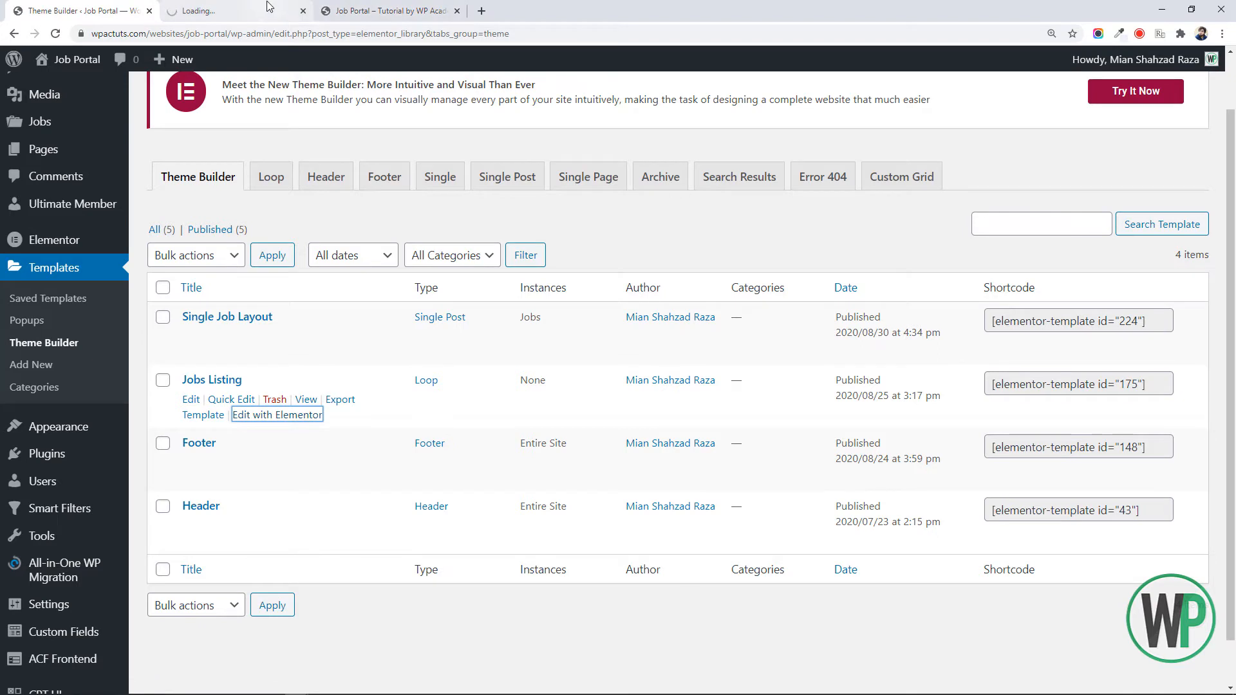
left_click(270, 7)
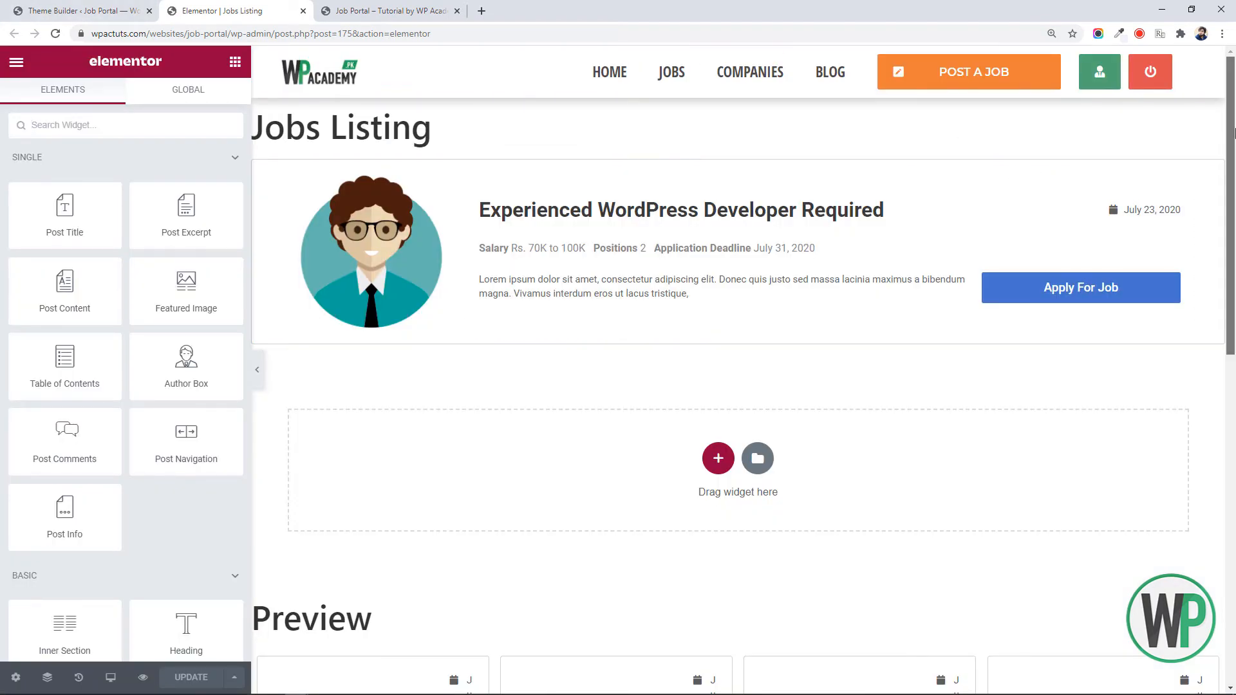
left_click_drag(1234, 132, 1234, 221)
scroll(1234, 221, "up", 3)
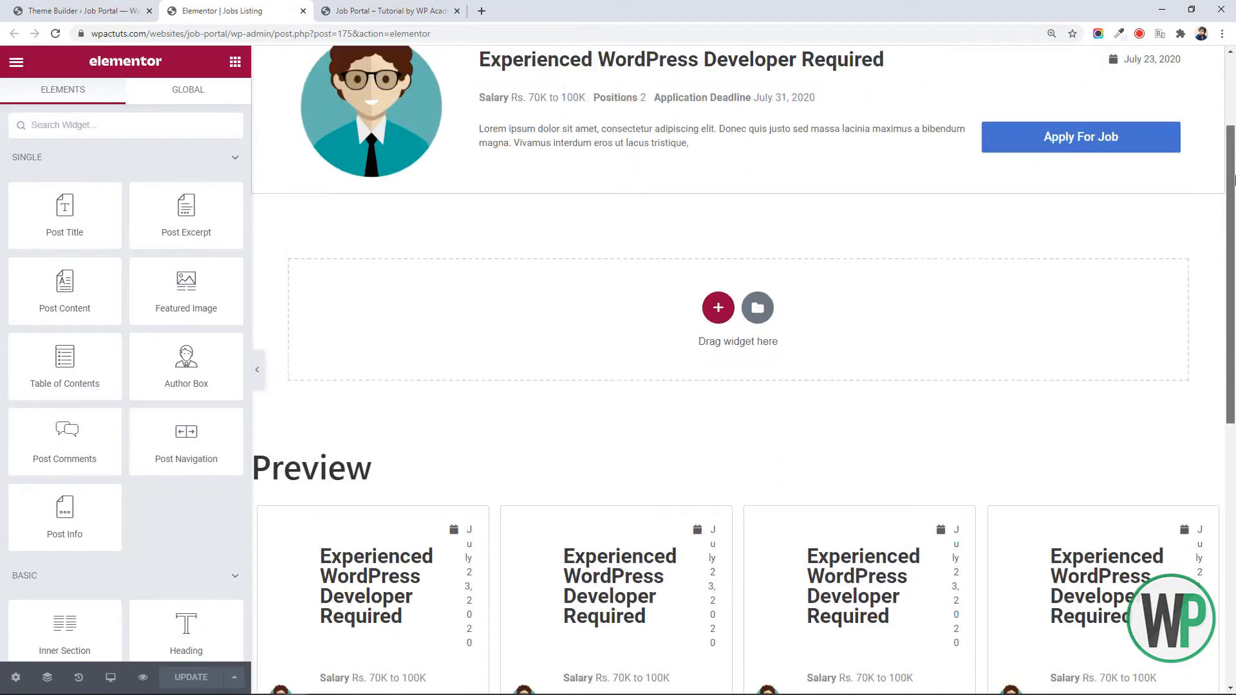
Open the Single Job Layout template in Elementor from the Theme Builder list and close the Jobs Listing editor
left_click(96, 10)
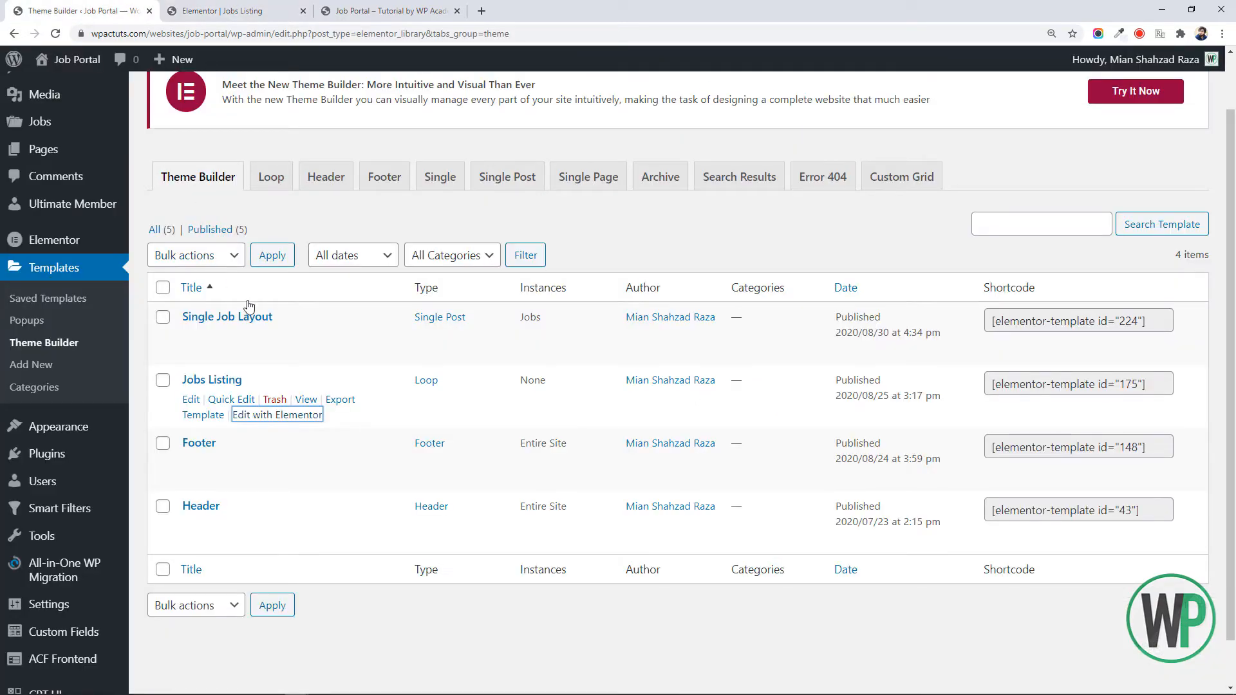
right_click(321, 354)
left_click(322, 356)
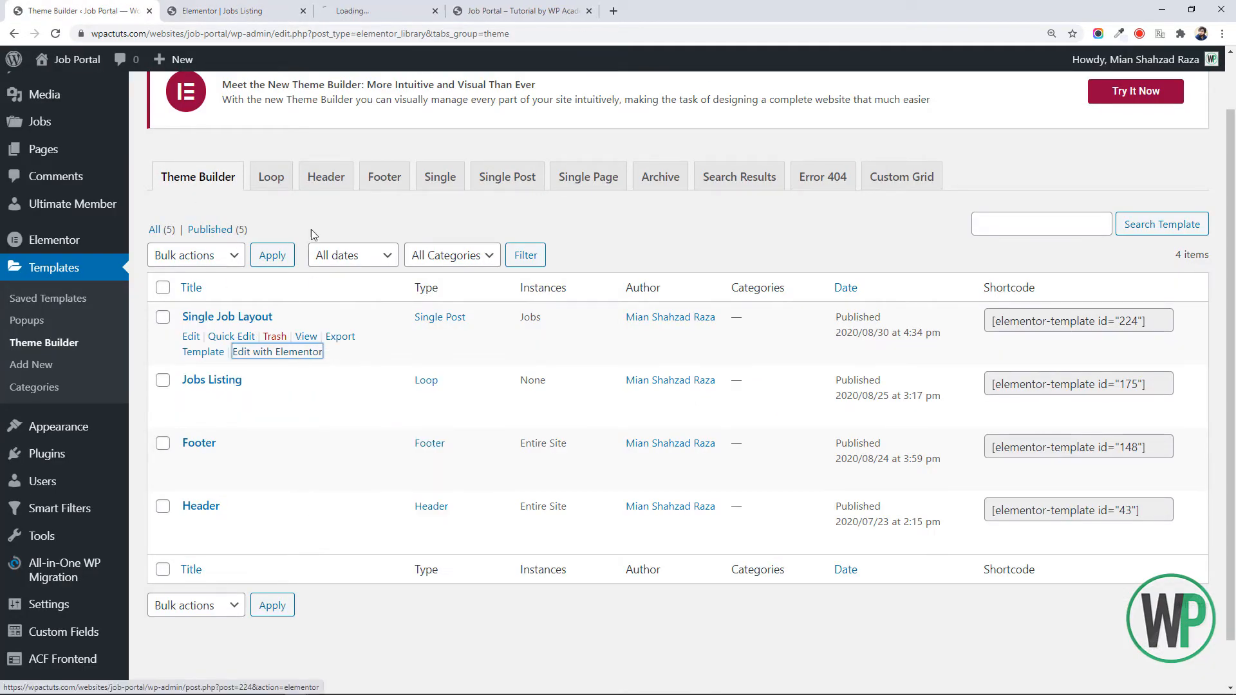
left_click(296, 7)
left_click(303, 10)
left_click(132, 5)
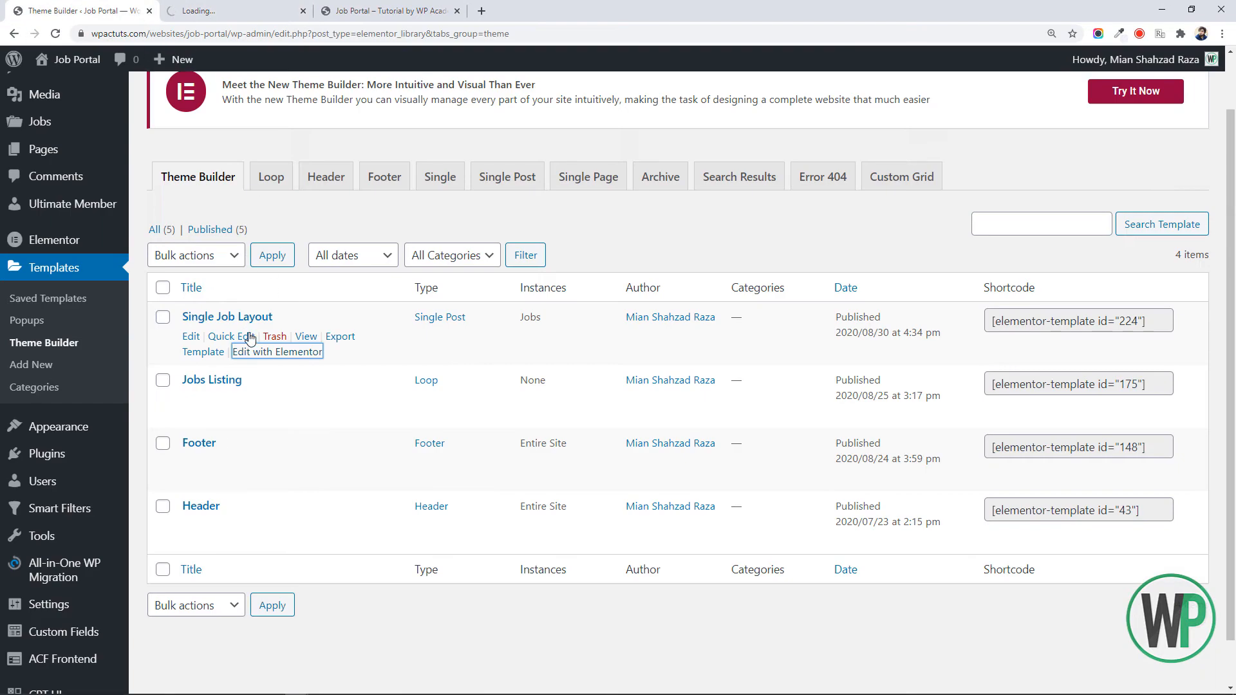
left_click(279, 9)
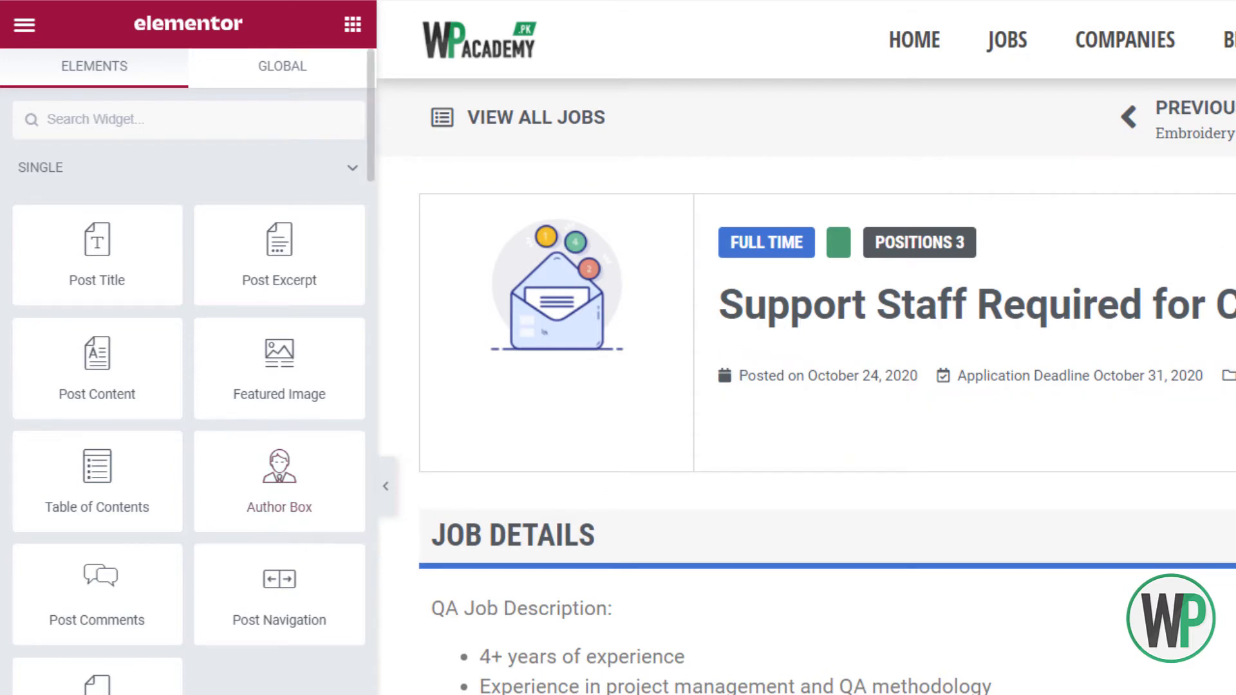
Add an Image widget above the job's featured image and set its source to the Author Profile Picture dynamic tag
scroll(258, 508, "down", 4)
left_click_drag(145, 694, 641, 211)
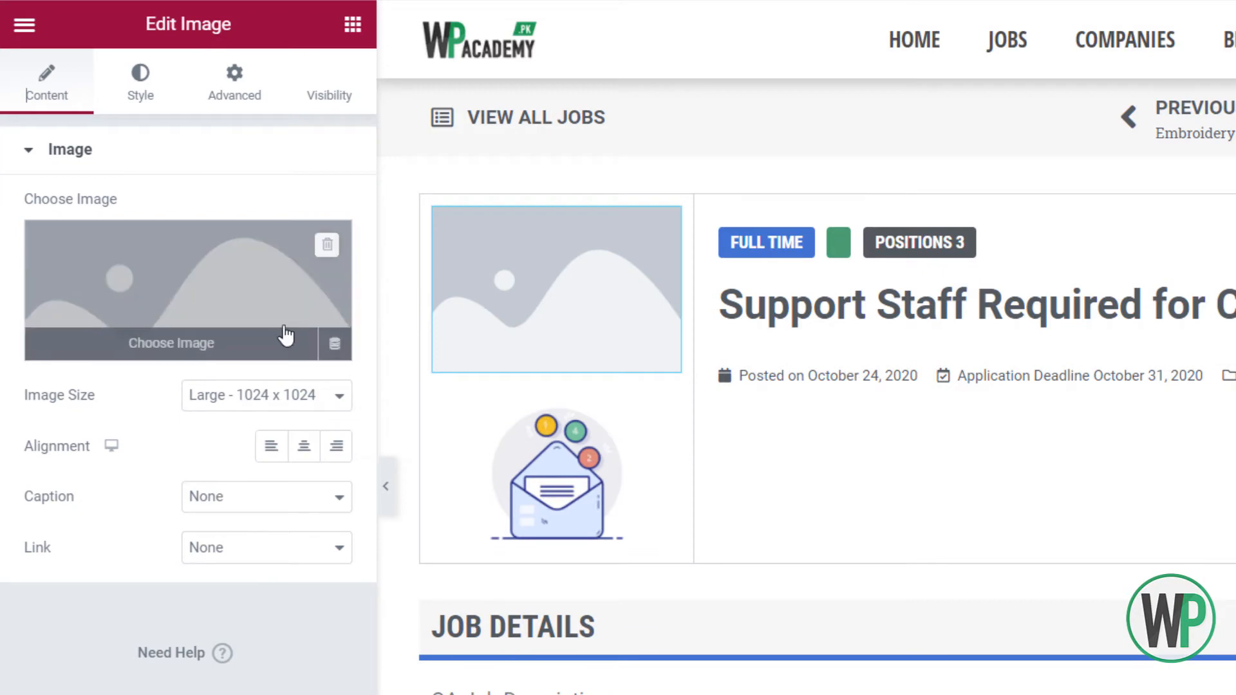
left_click(334, 348)
scroll(277, 470, "down", 1)
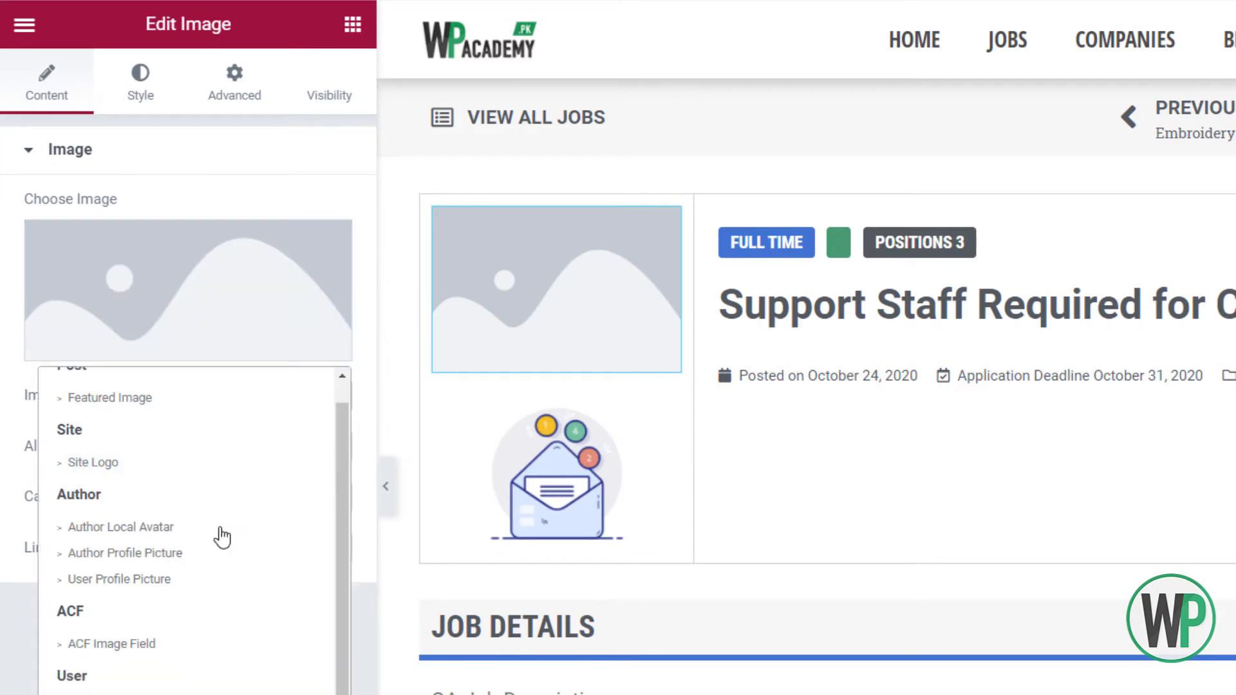
left_click(194, 561)
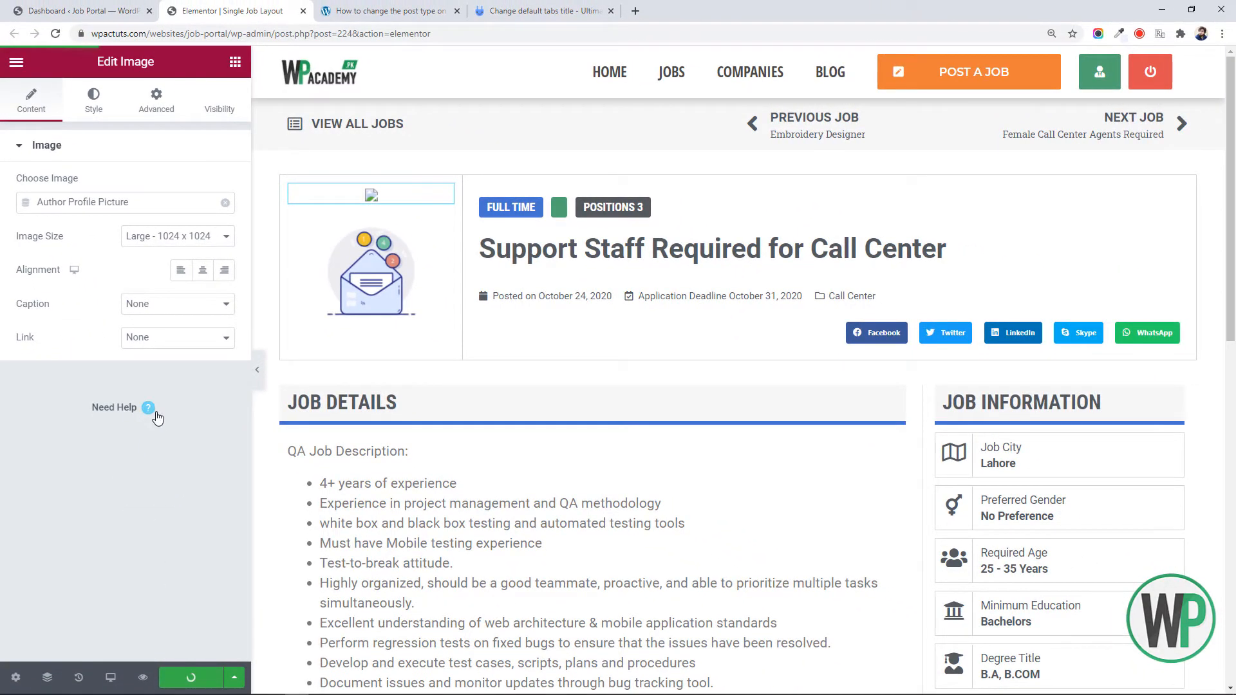
Turn off Use Gravatars in Ultimate Member's general user settings and save the changes
left_click(77, 10)
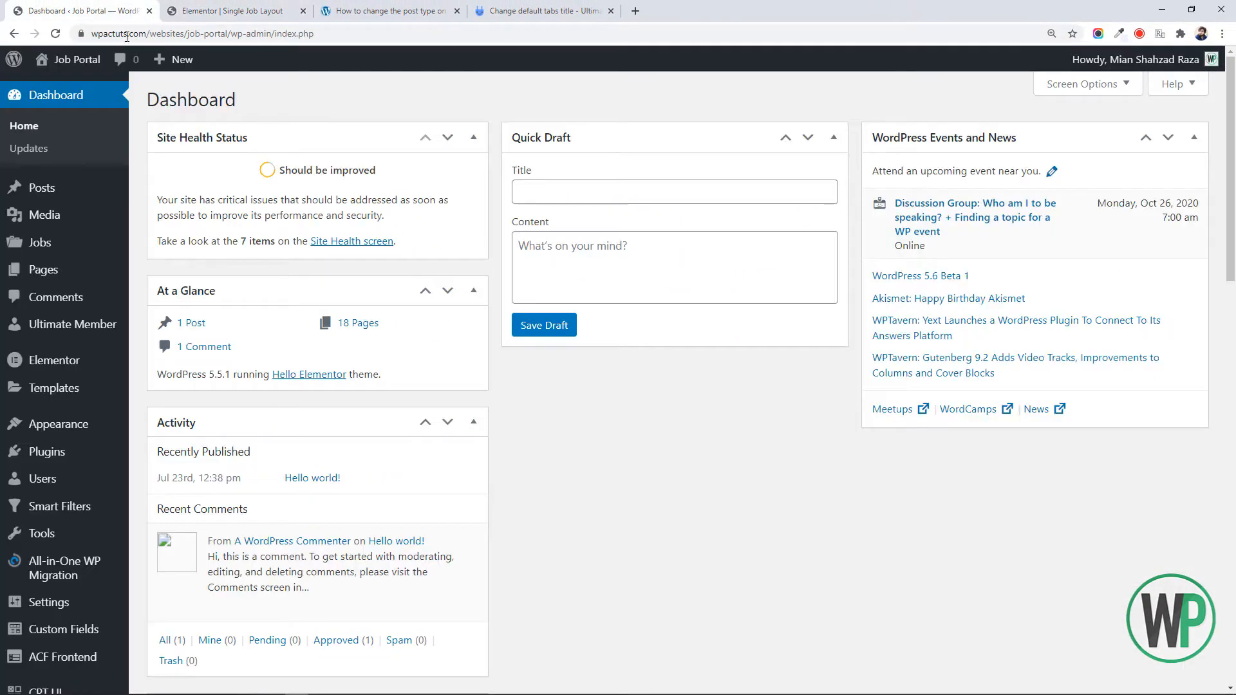
mouse_move(93, 390)
mouse_move(103, 325)
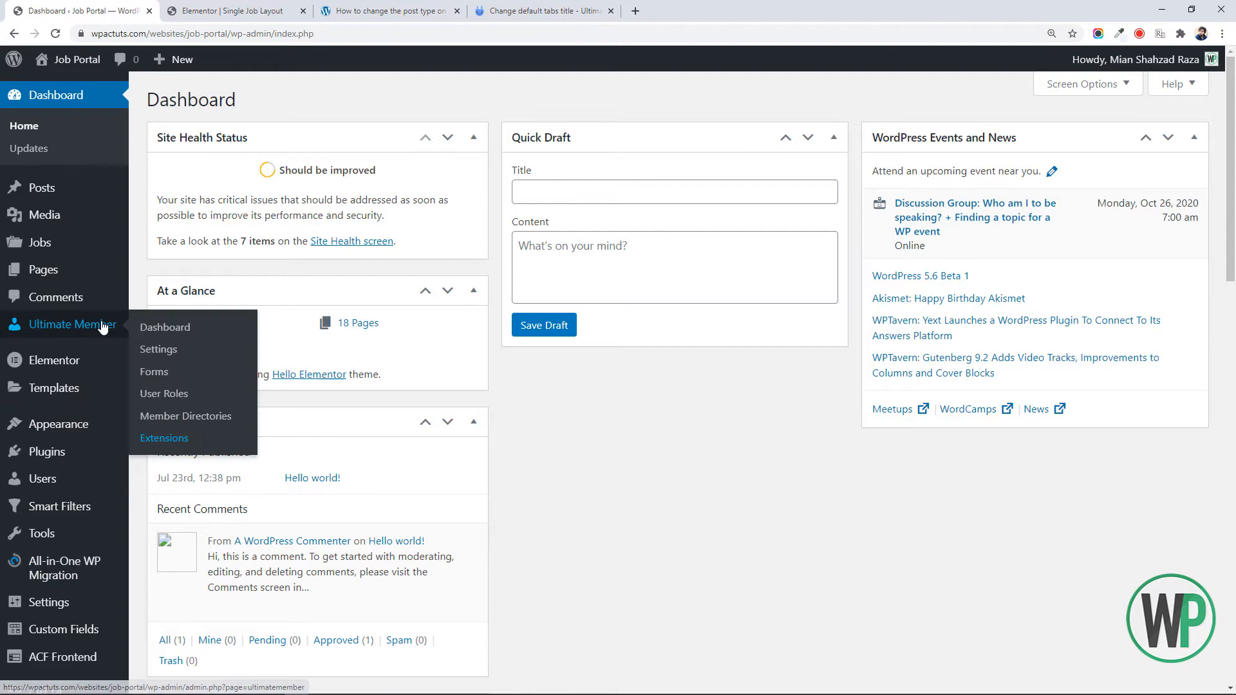
left_click(180, 357)
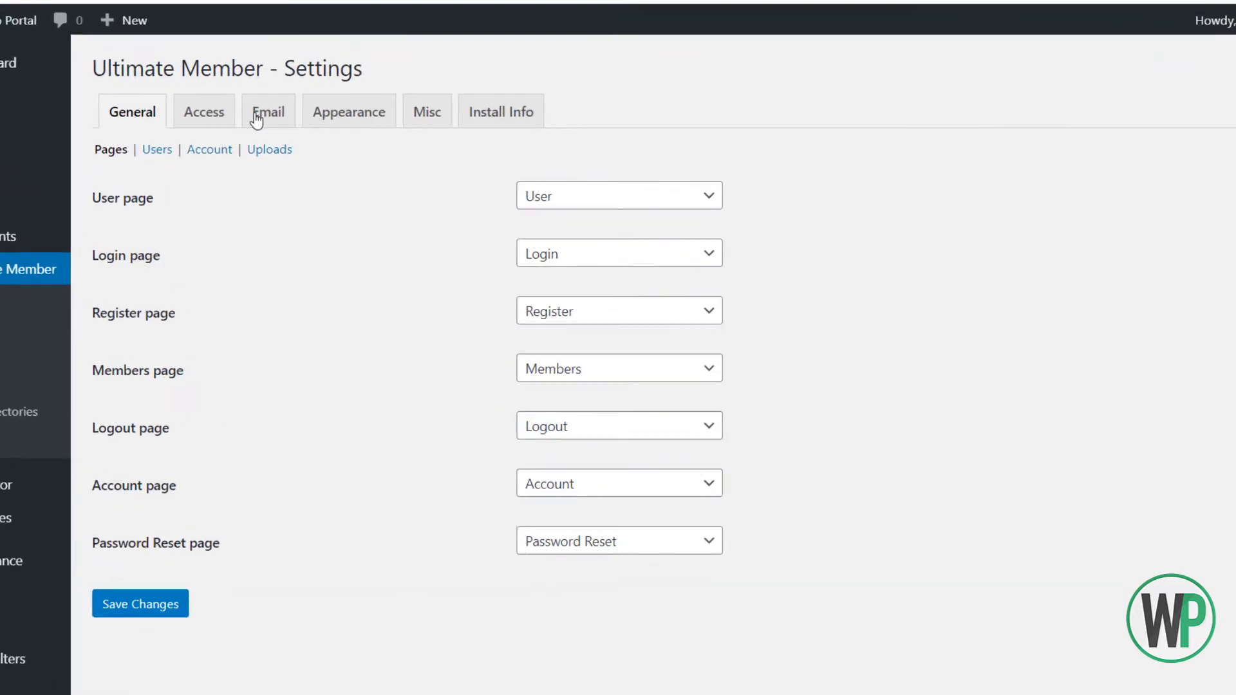
left_click(157, 150)
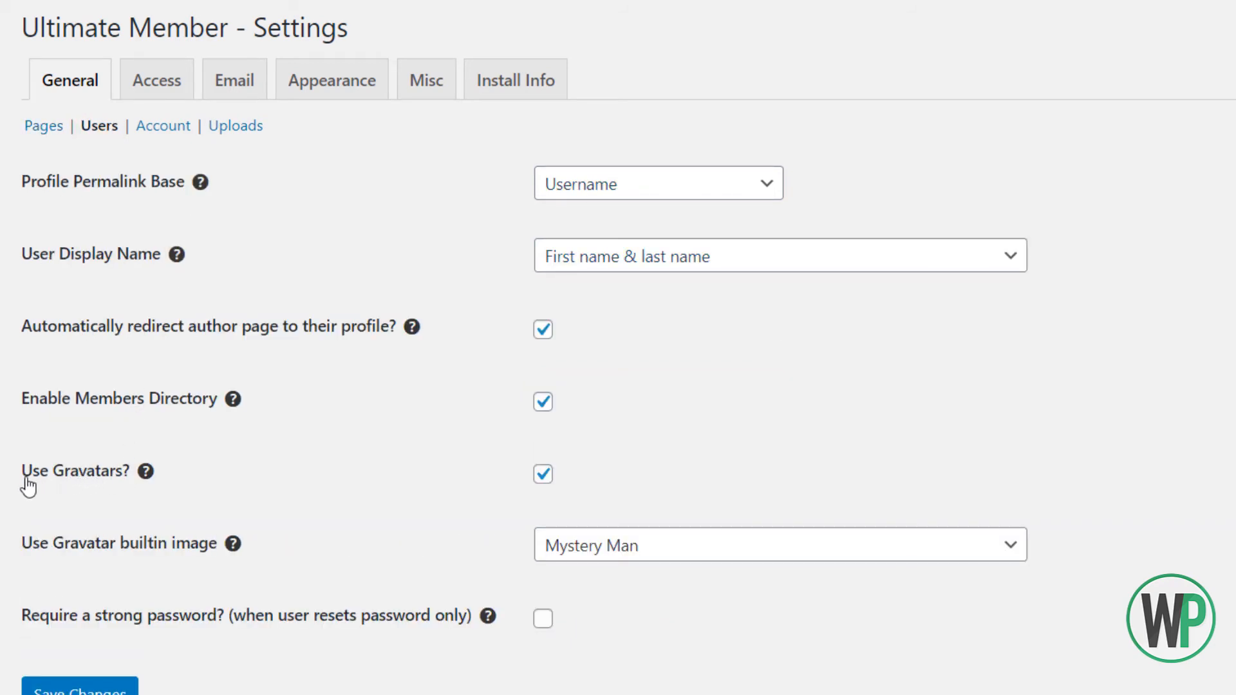
left_click_drag(18, 481, 157, 474)
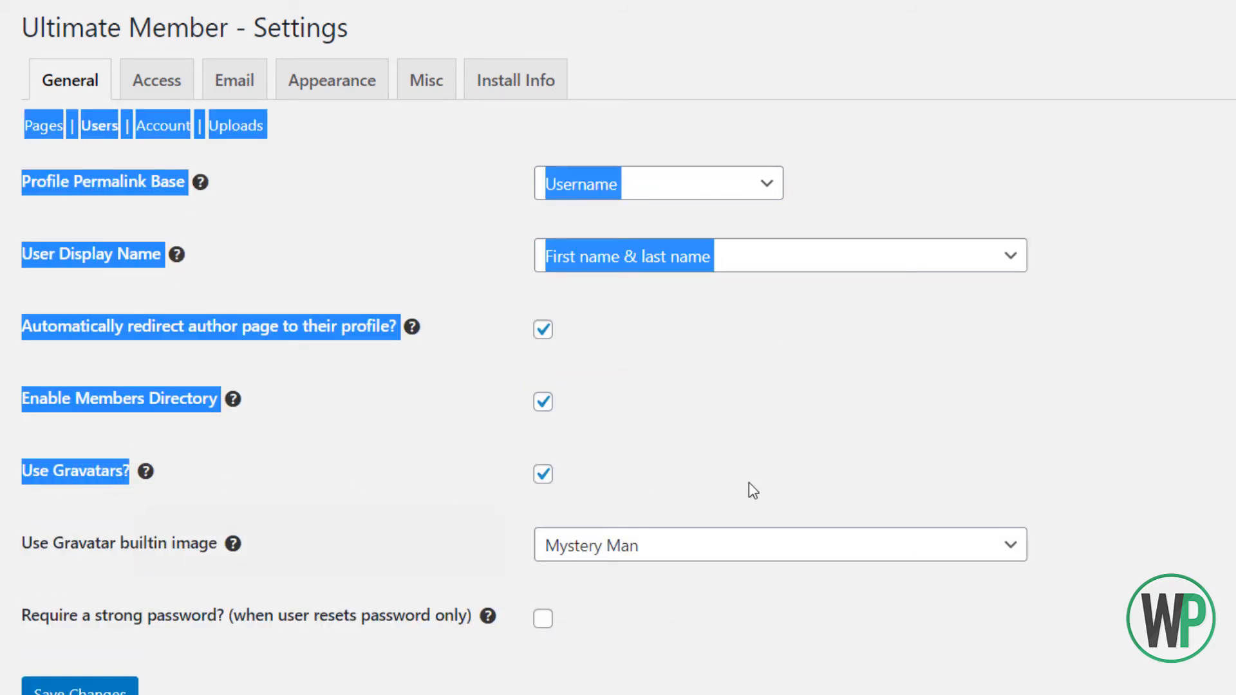
left_click(748, 482)
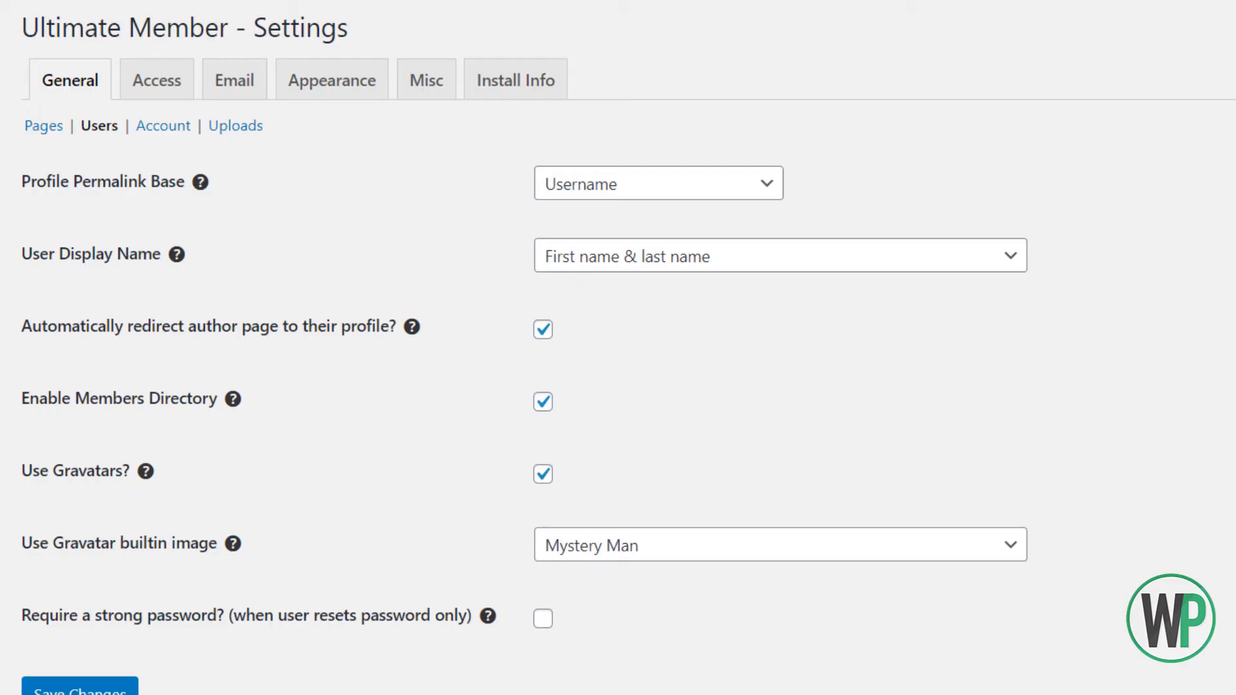
left_click(541, 471)
left_click(119, 606)
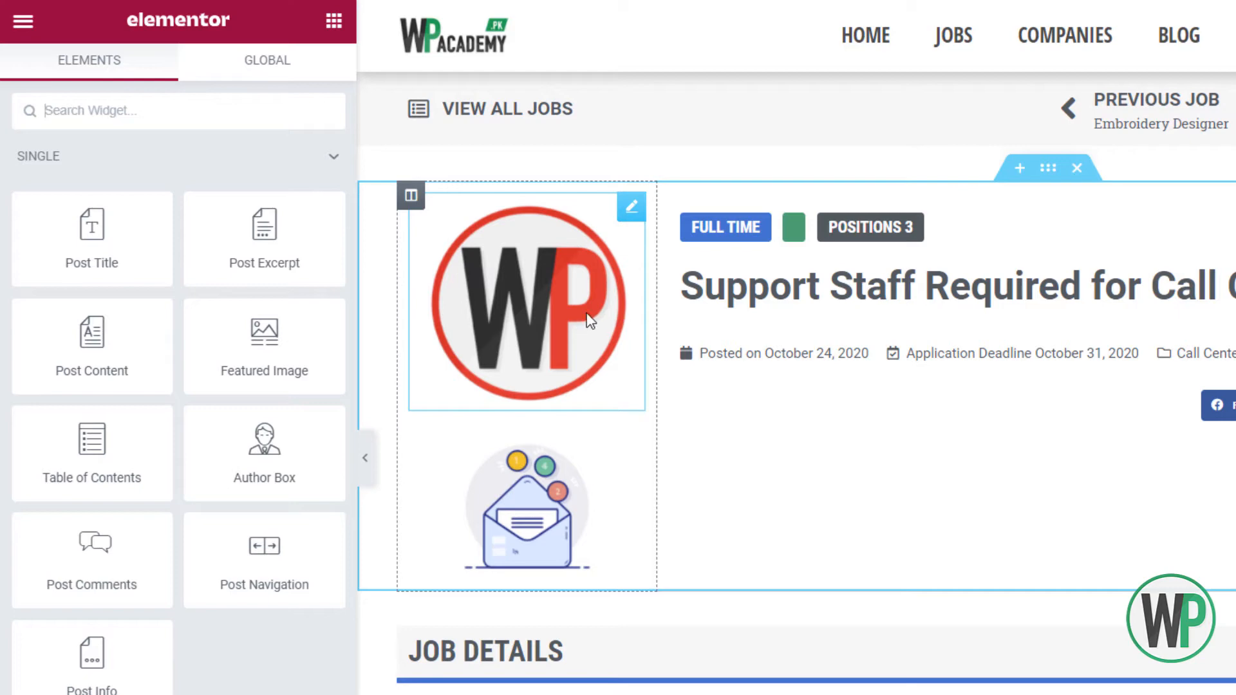
Replace the featured image below the author's profile picture in the Single Job Layout with a Heading widget
right_click(582, 470)
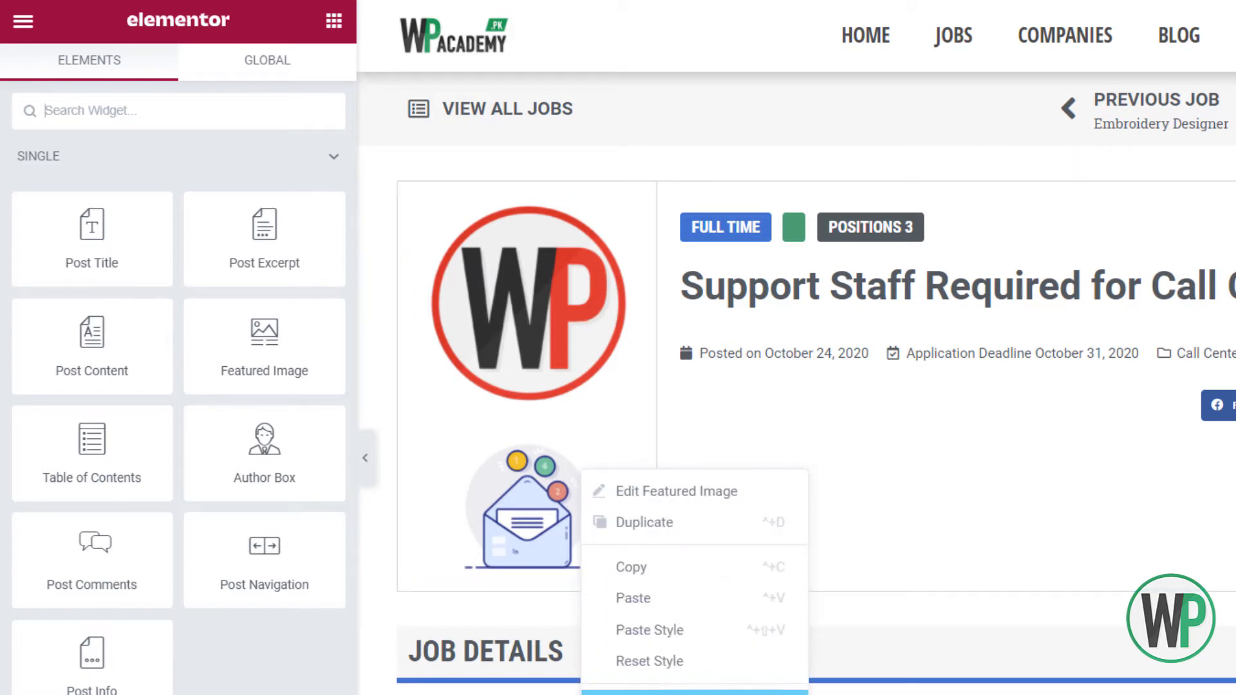
left_click(655, 694)
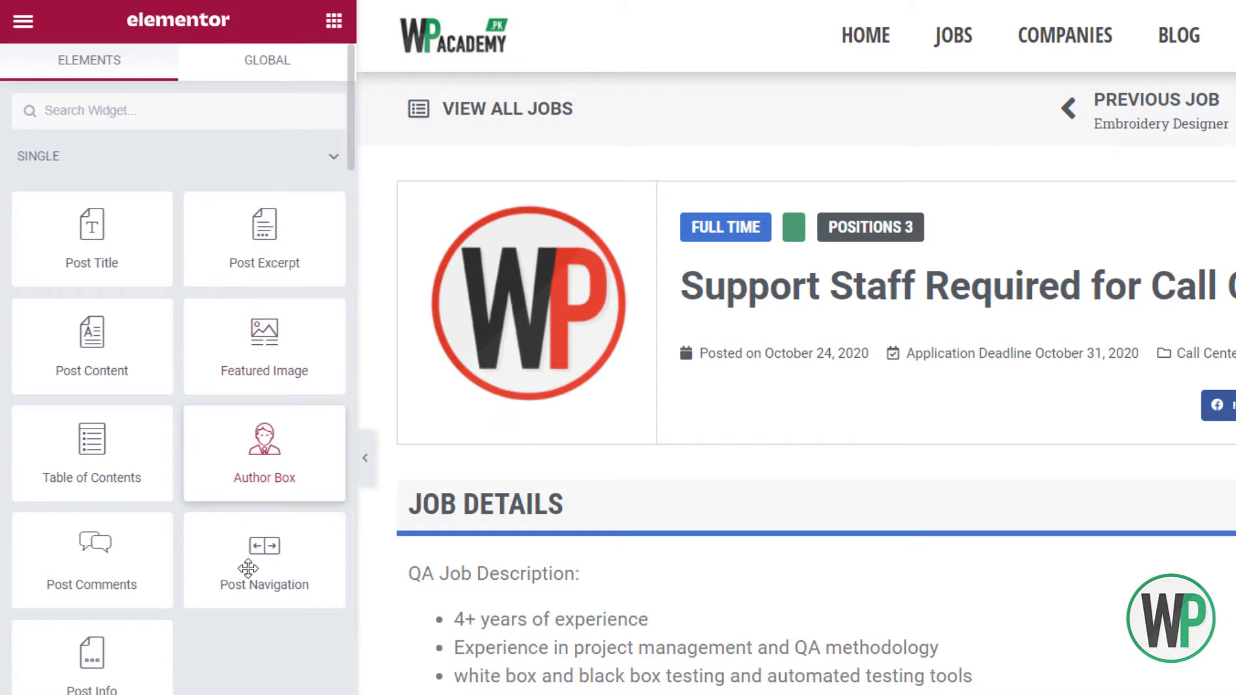
left_click_drag(264, 694, 557, 407)
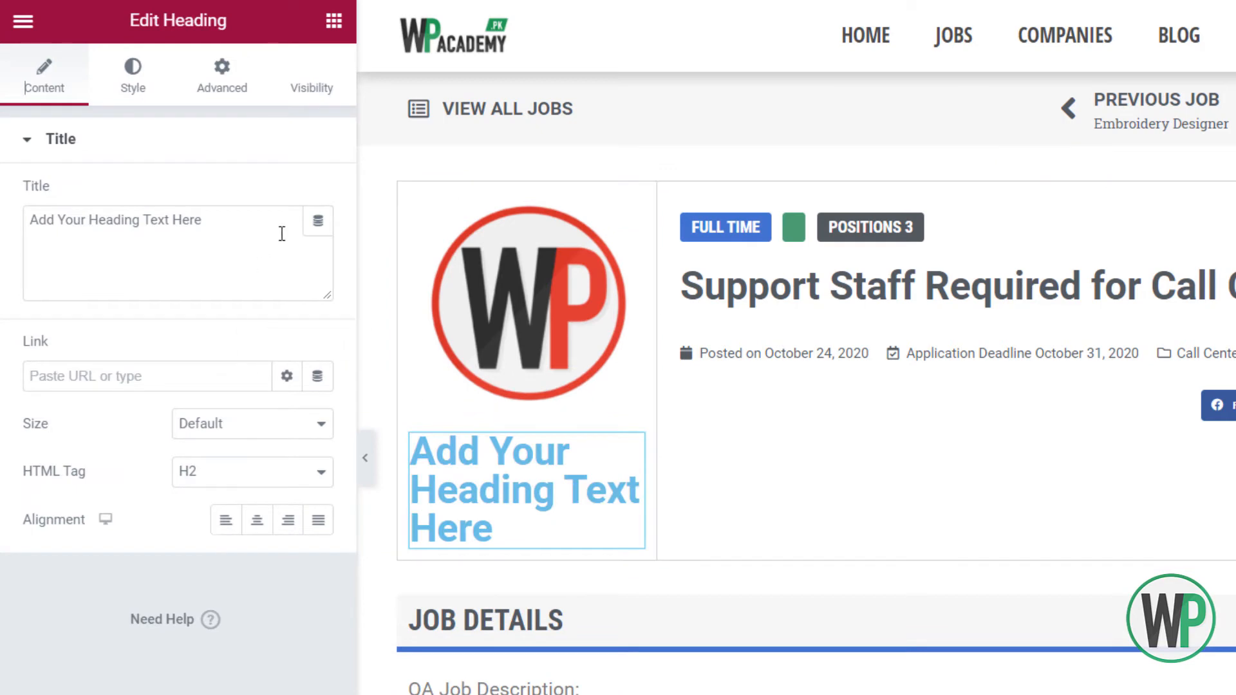
Set the new heading's title to the Author Meta dynamic tag and open its Meta Key setting for entry
left_click(315, 224)
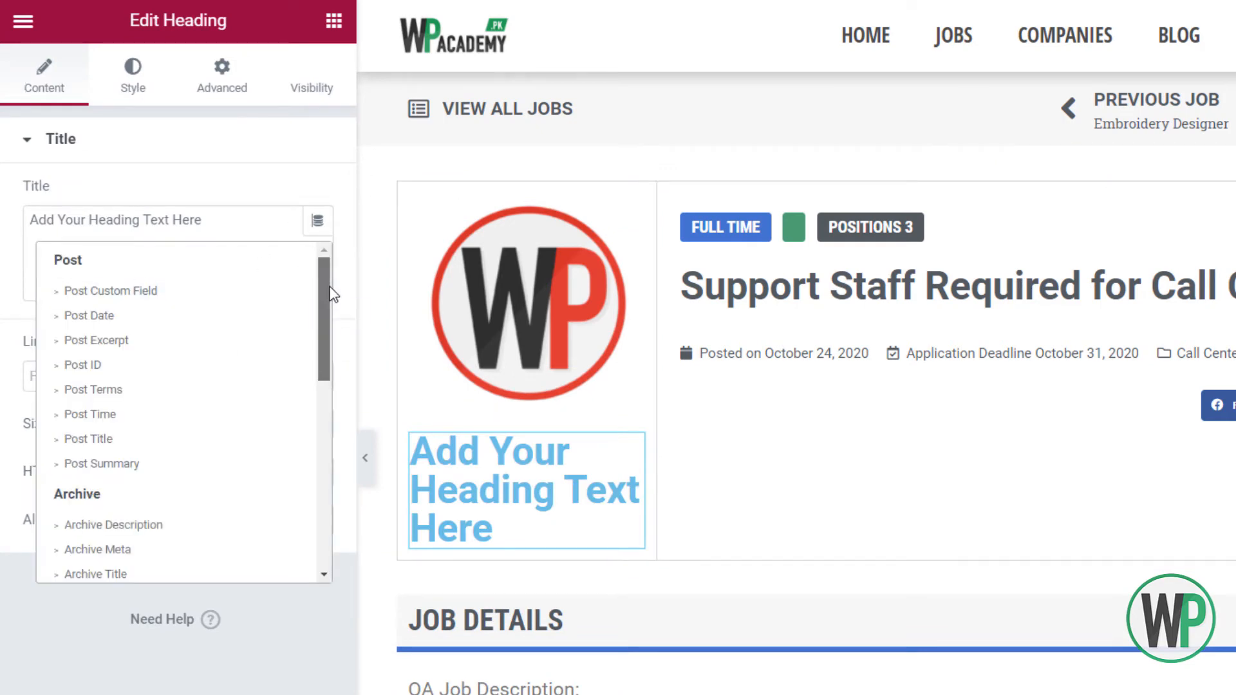
left_click_drag(325, 293, 322, 469)
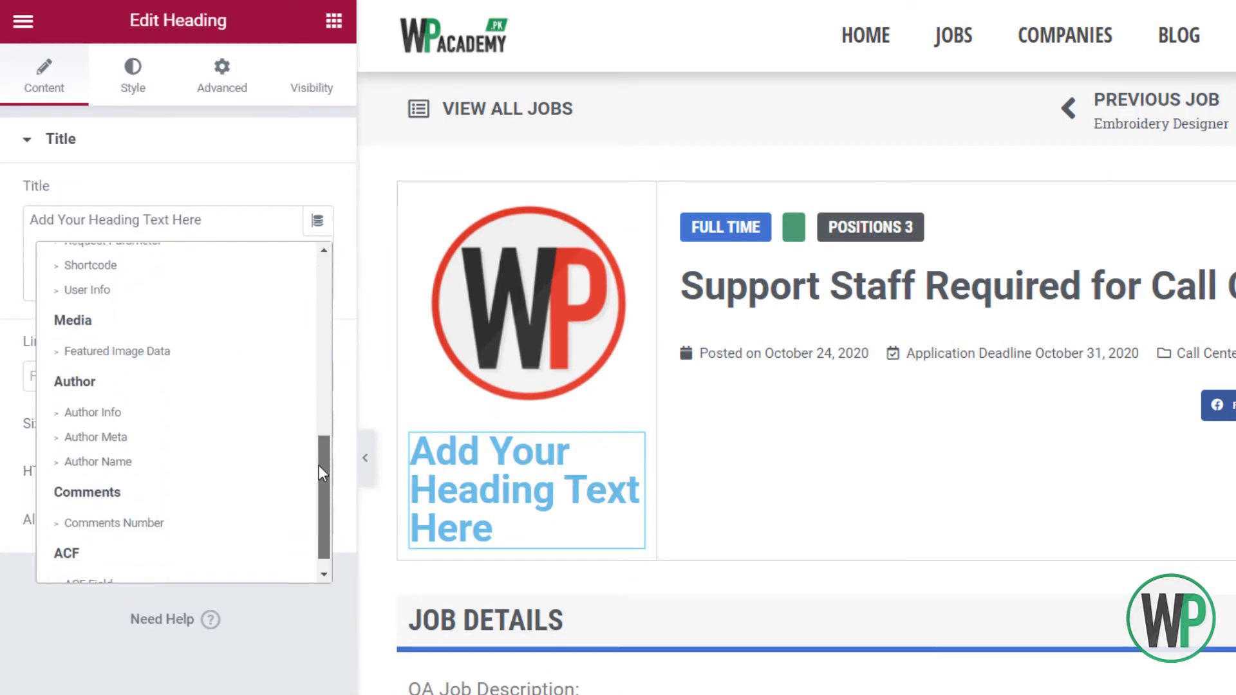
left_click(96, 434)
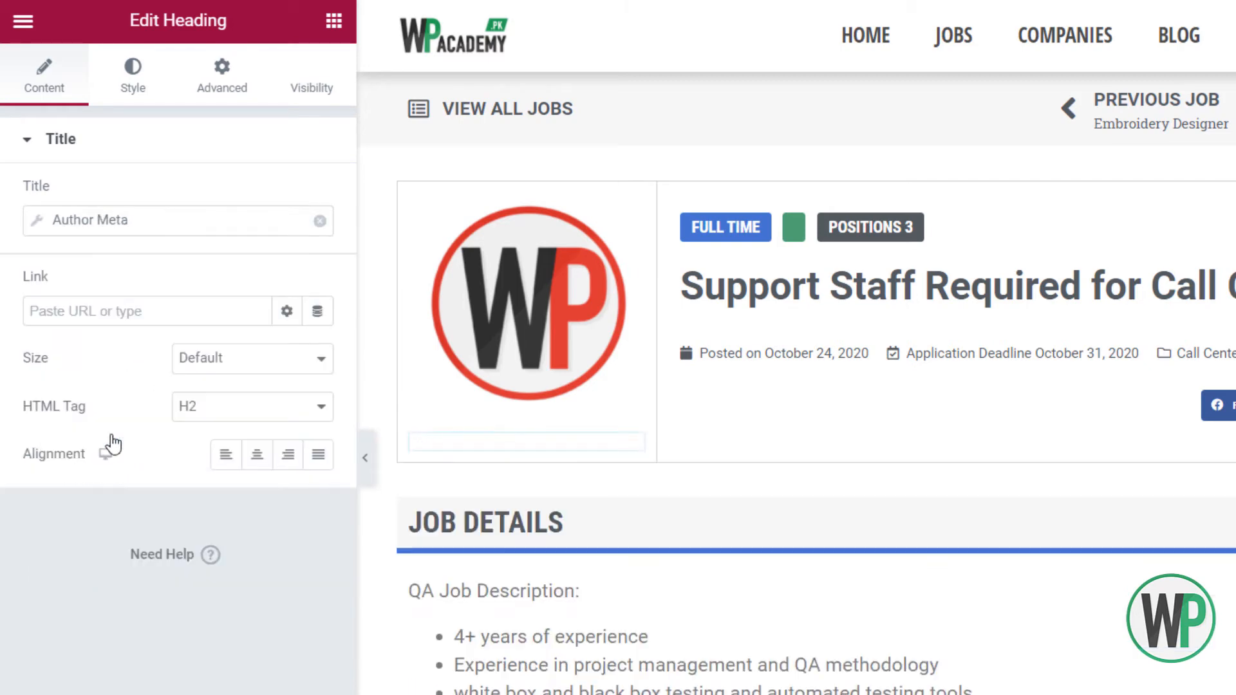
left_click(179, 226)
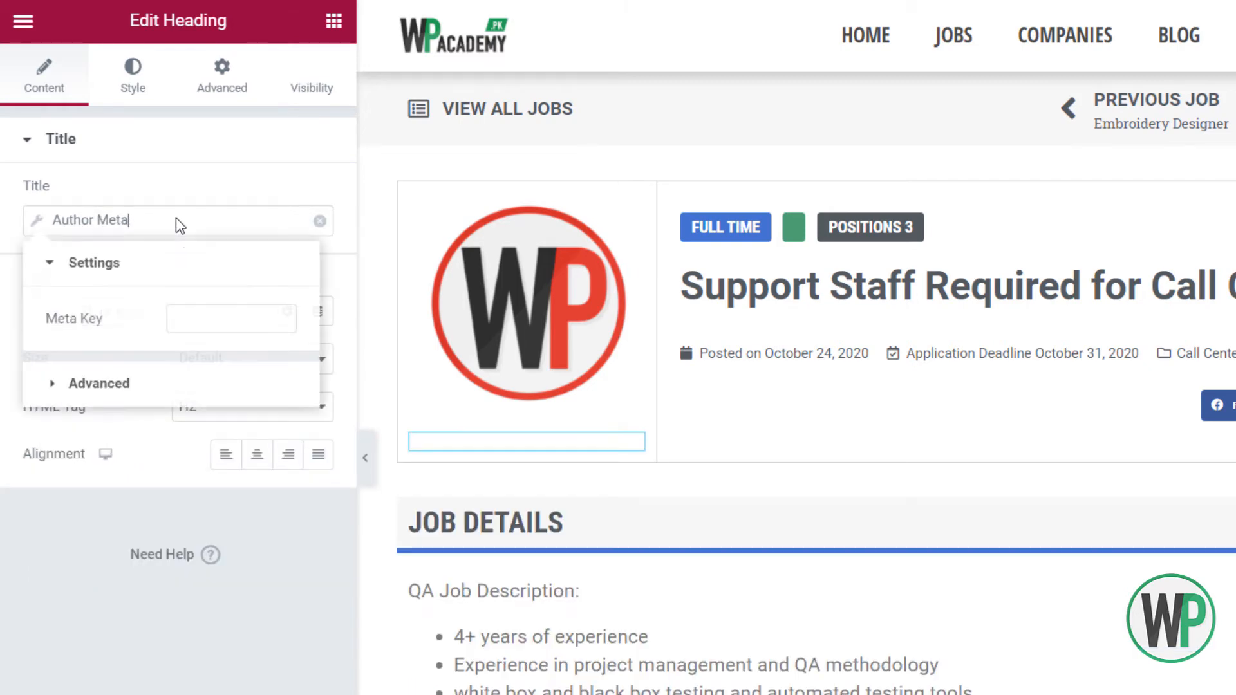
left_click(213, 316)
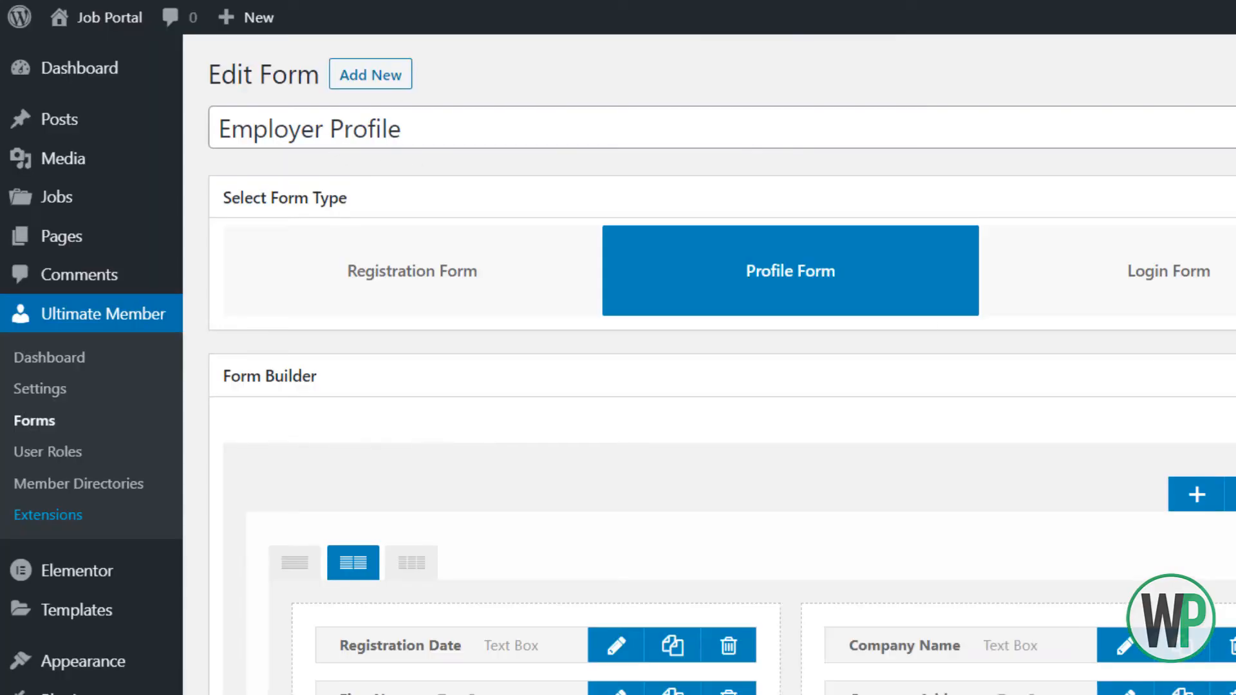
Copy the Company Name field's meta key from the Employer Profile form and paste it as the heading's meta key, lp_employer_company
scroll(1046, 384, "down", 5)
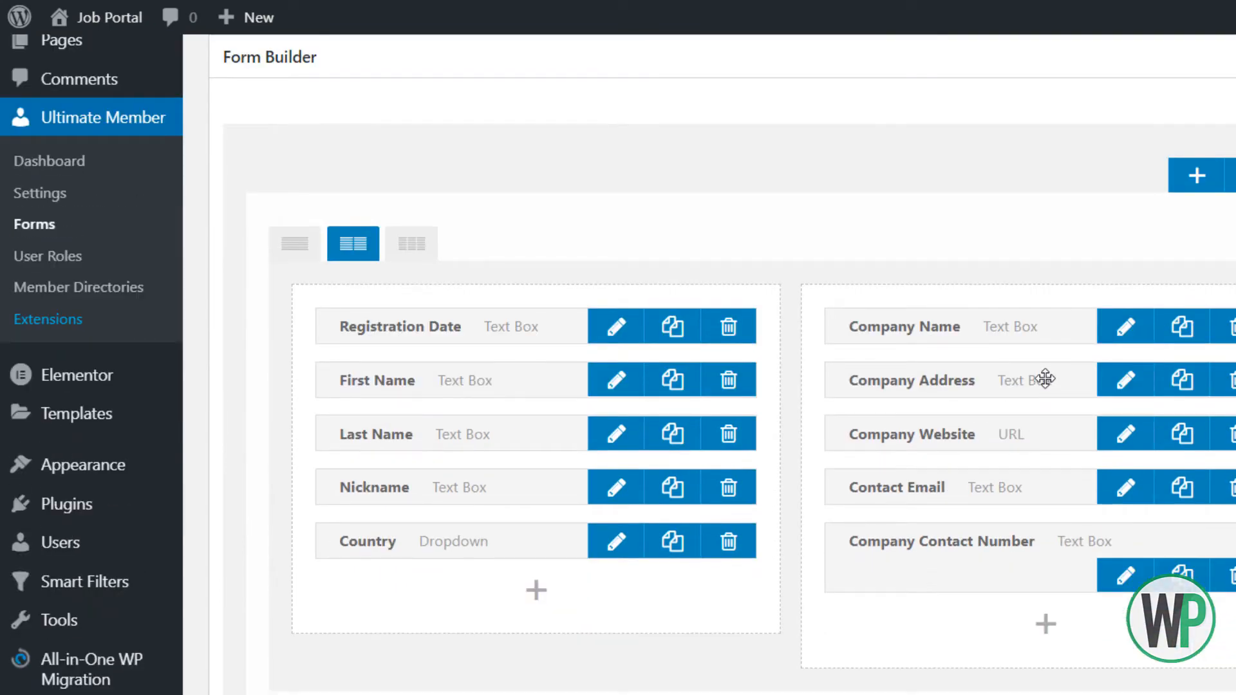
left_click(1121, 337)
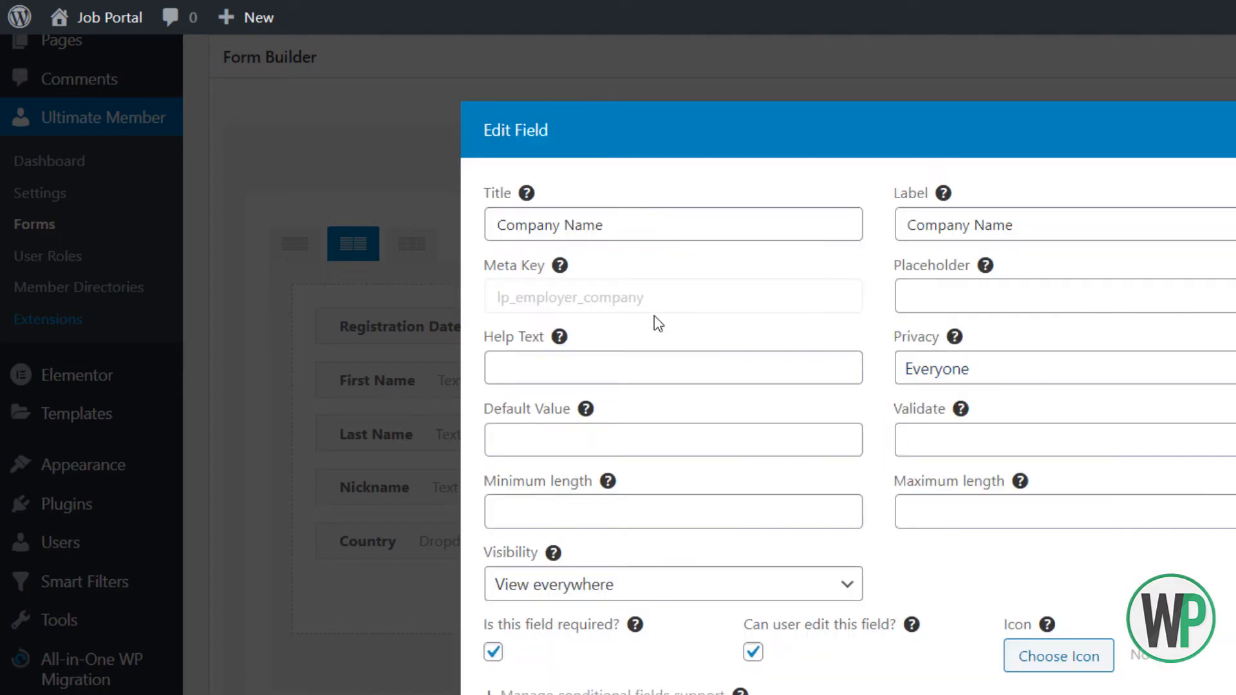
left_click_drag(645, 298, 496, 298)
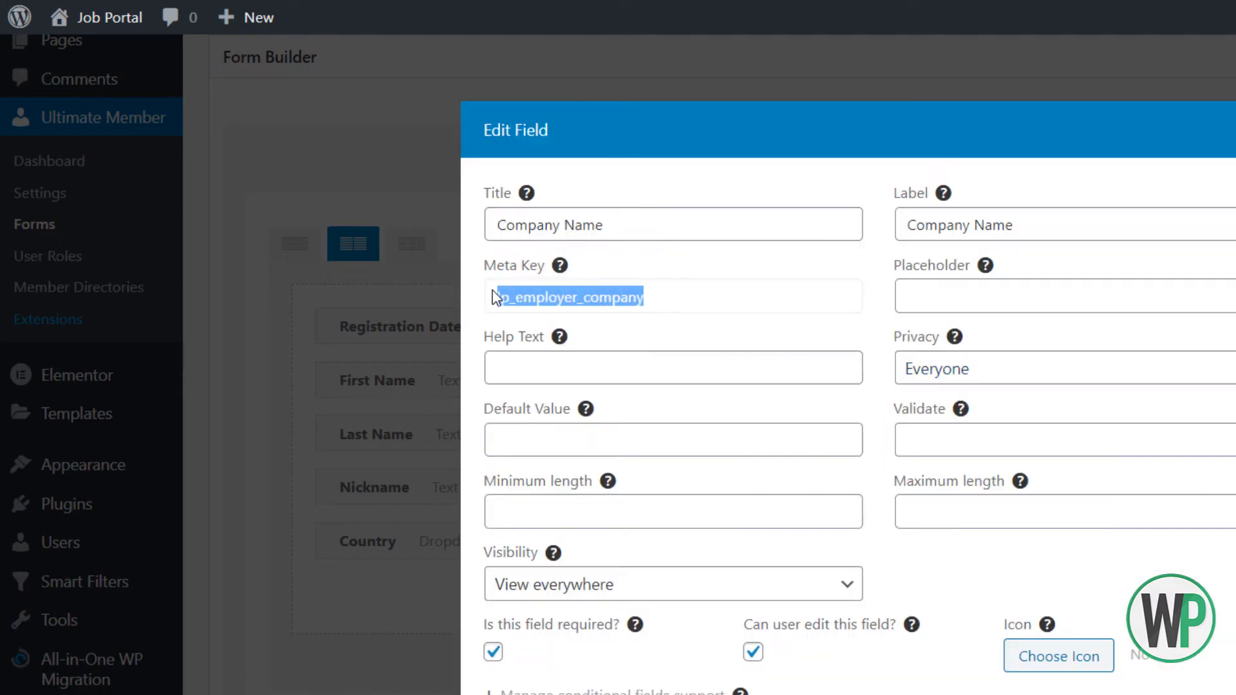
right_click(513, 301)
left_click(541, 306)
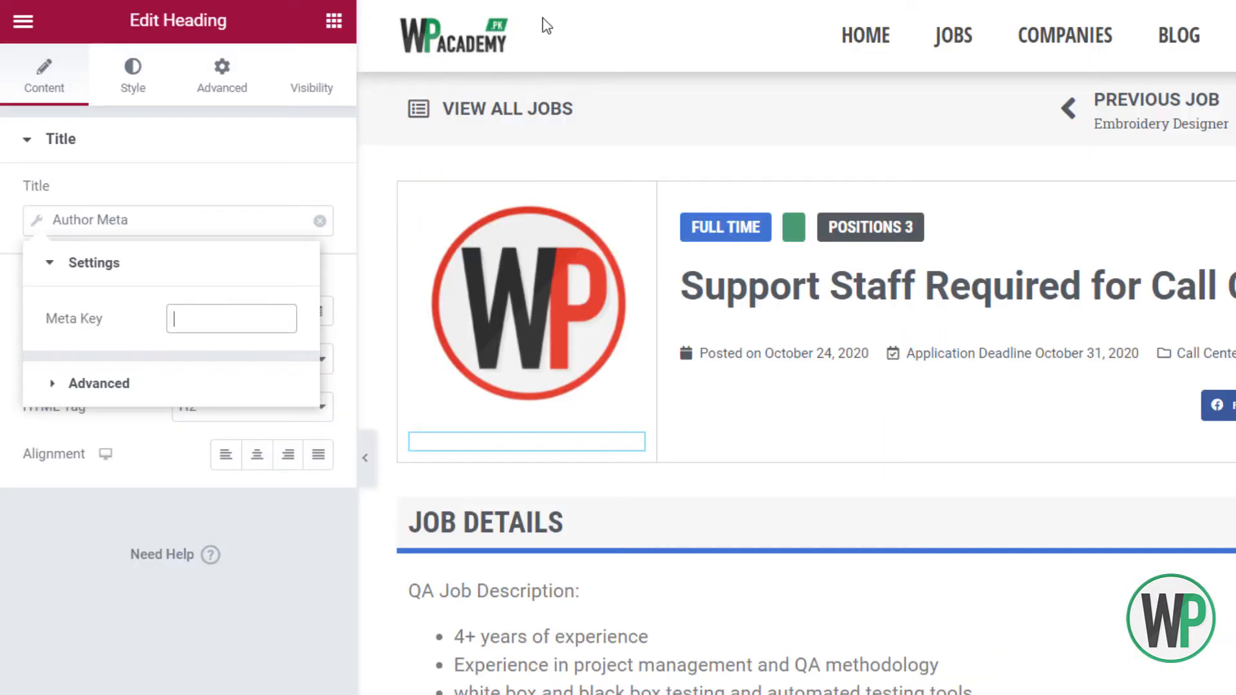
key("ctrl+v")
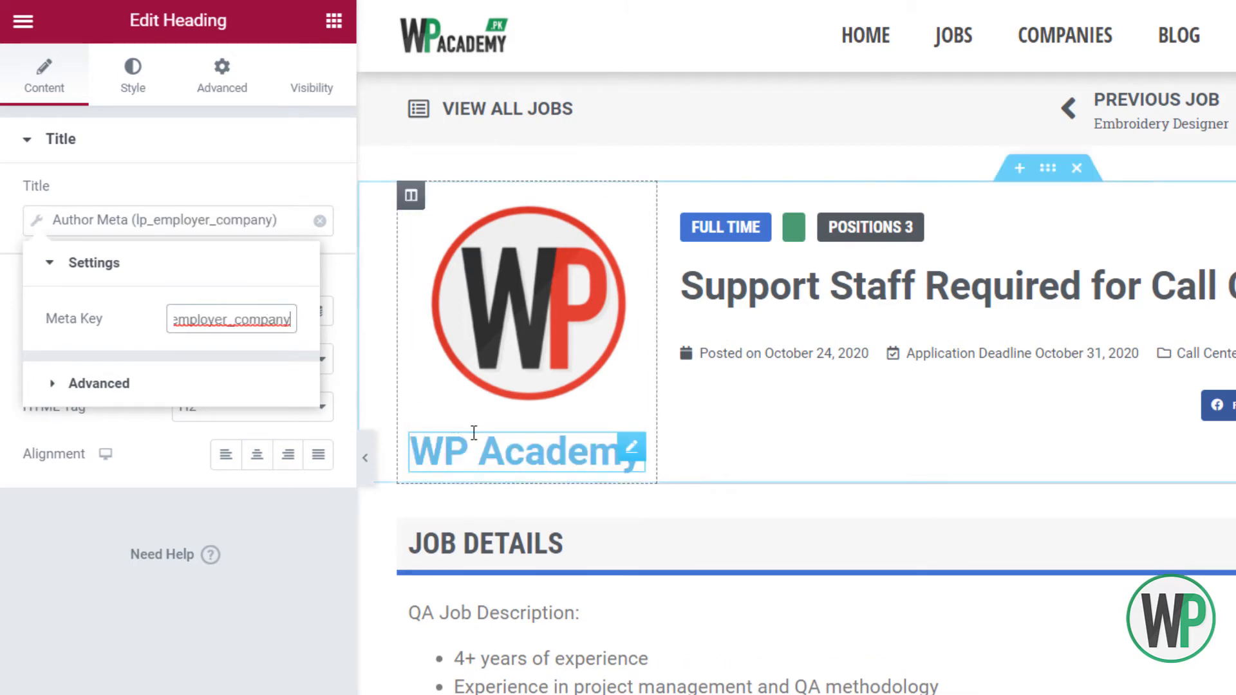
Set the company name heading's HTML tag to H5 with center alignment and open its style settings
left_click(252, 406)
left_click(254, 500)
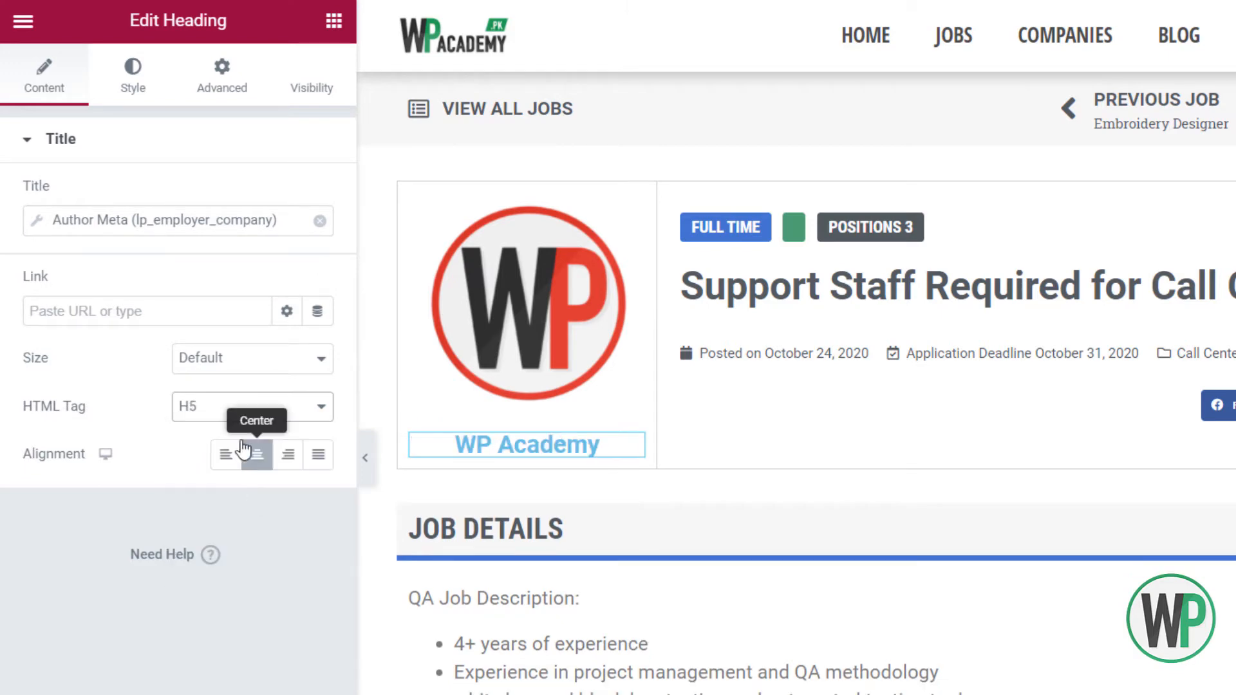
left_click(130, 90)
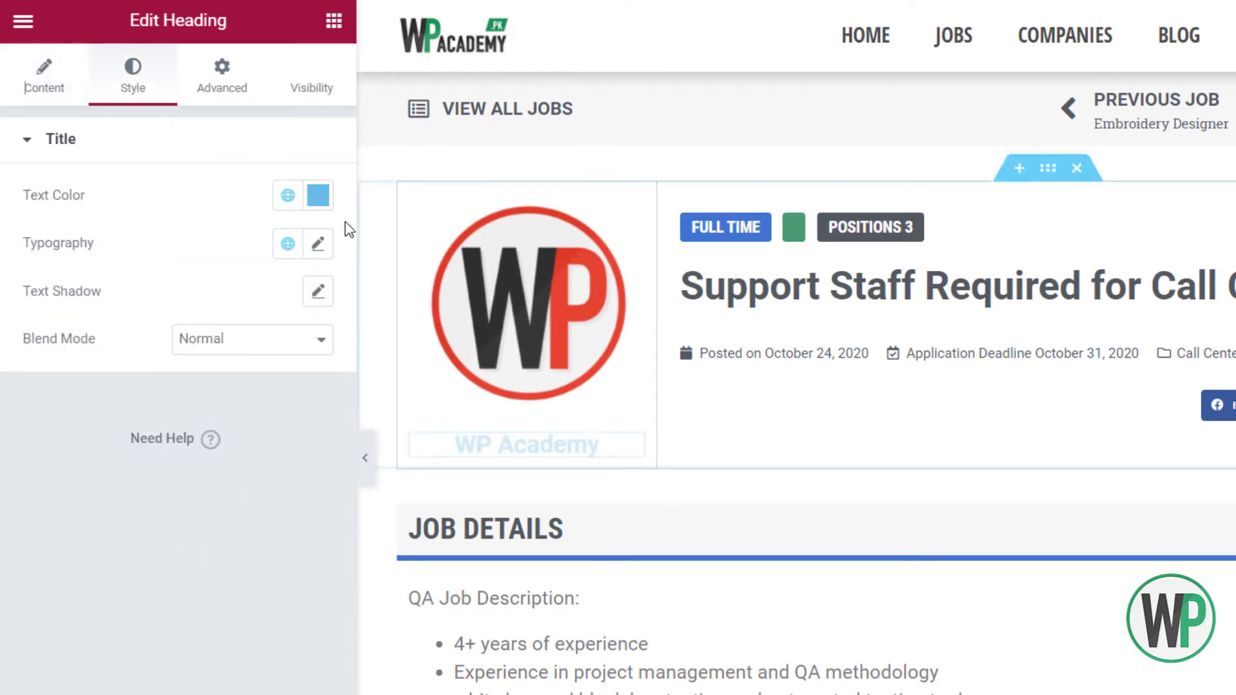
Set the company name heading's text color to the Secondary global color
left_click(288, 195)
left_click(228, 381)
left_click(572, 444)
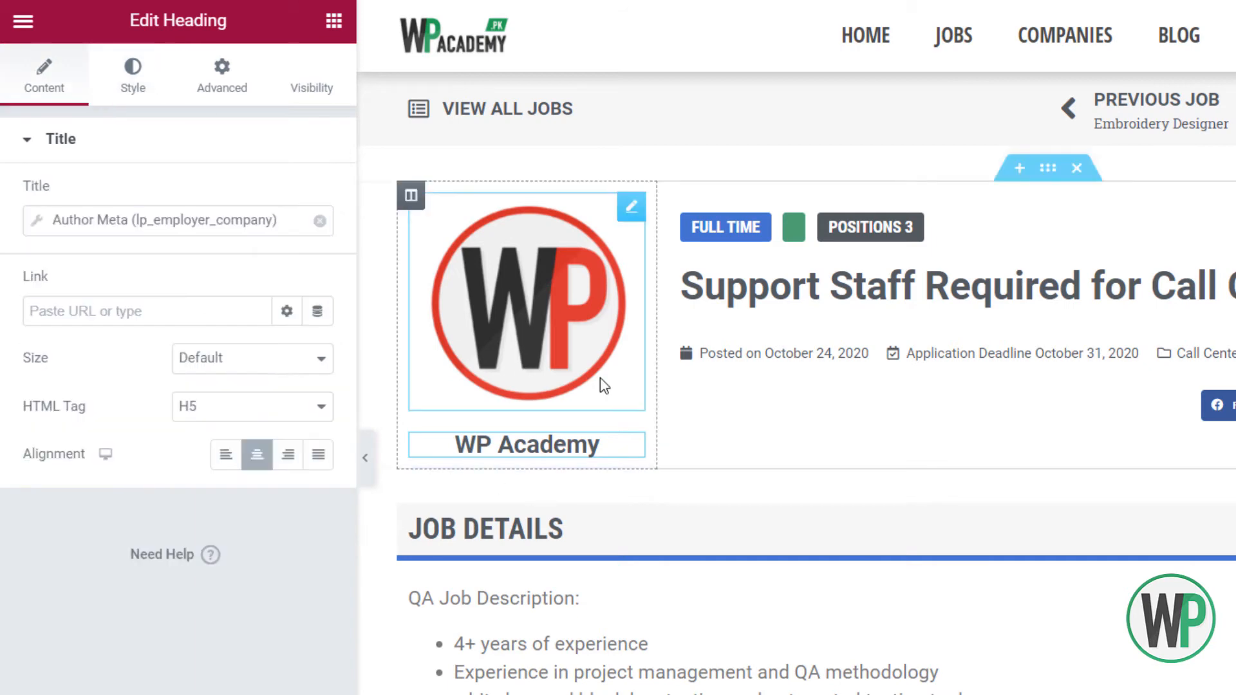
Unlink the author profile picture's margin values and set its bottom margin to -15 px
right_click(589, 335)
left_click(618, 354)
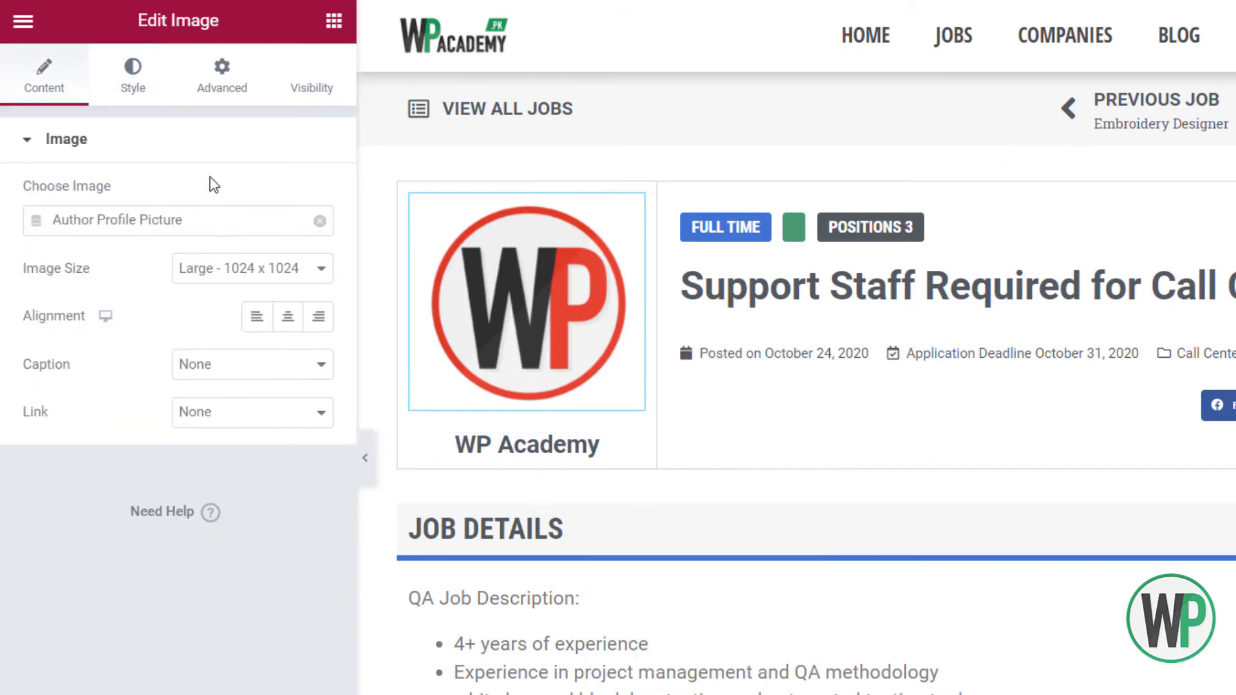
left_click(203, 77)
left_click(302, 243)
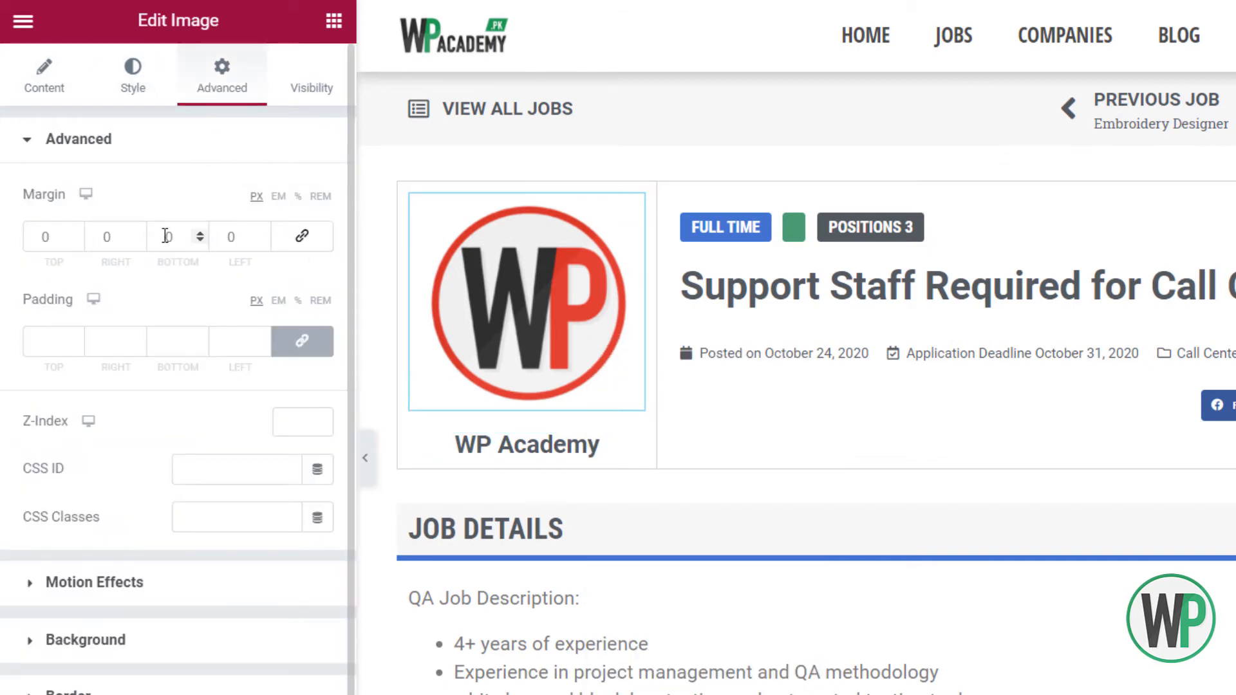
left_click_drag(201, 241, 199, 230)
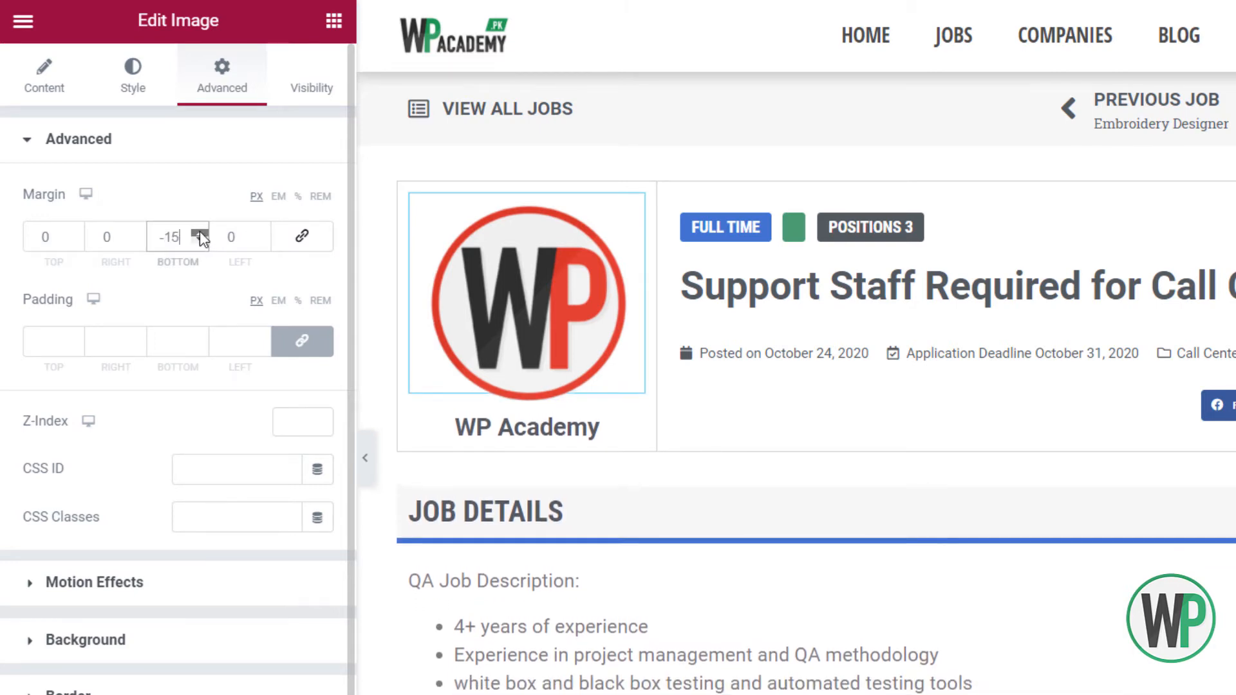
Set the company name heading's padding to 10 px on all four sides
right_click(560, 422)
left_click(582, 435)
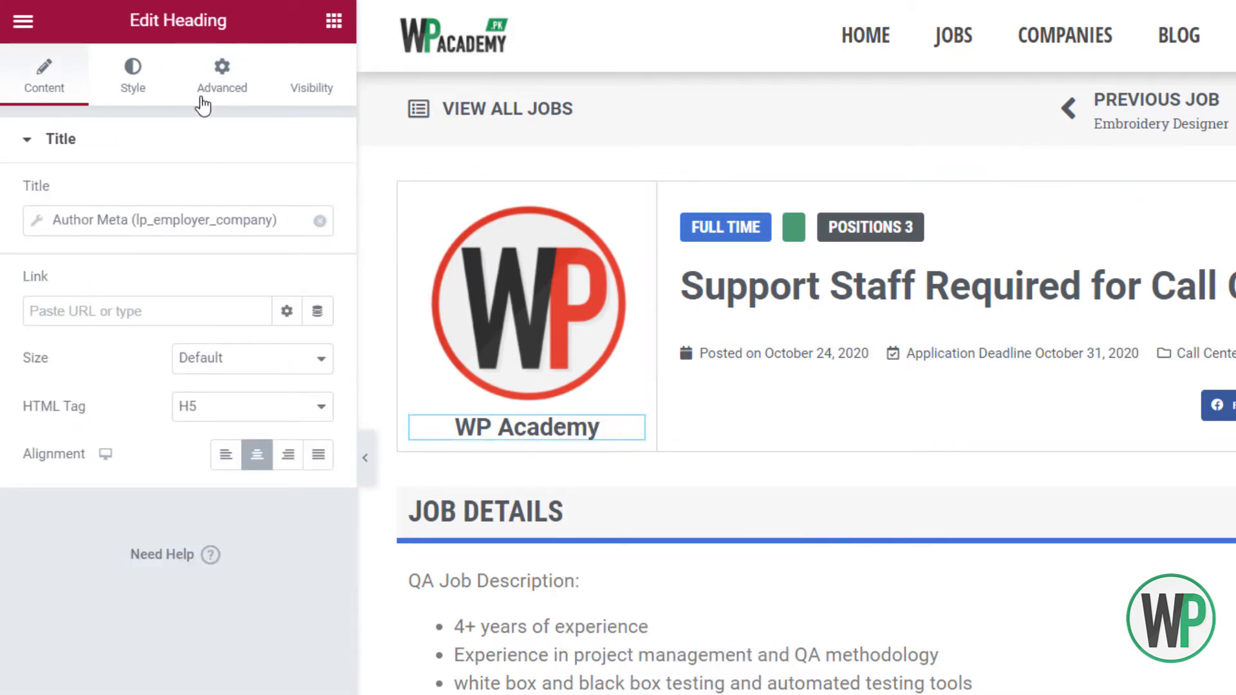
left_click(206, 74)
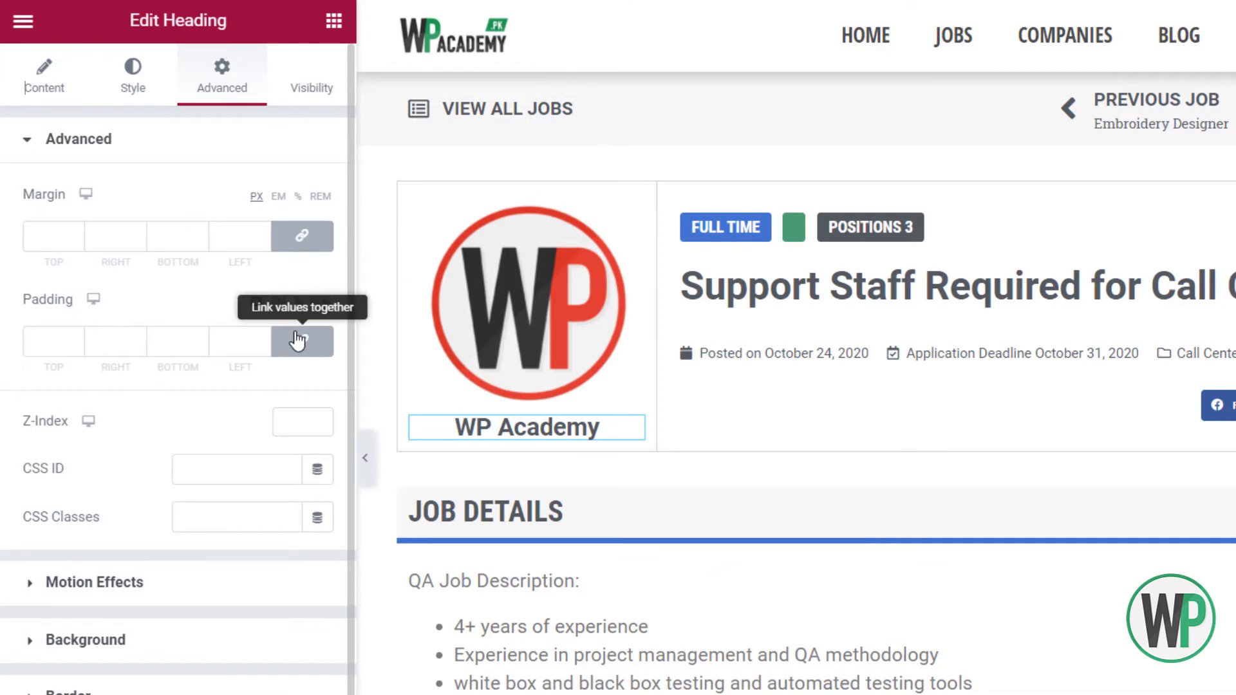
left_click(297, 341)
left_click(296, 338)
left_click(37, 339)
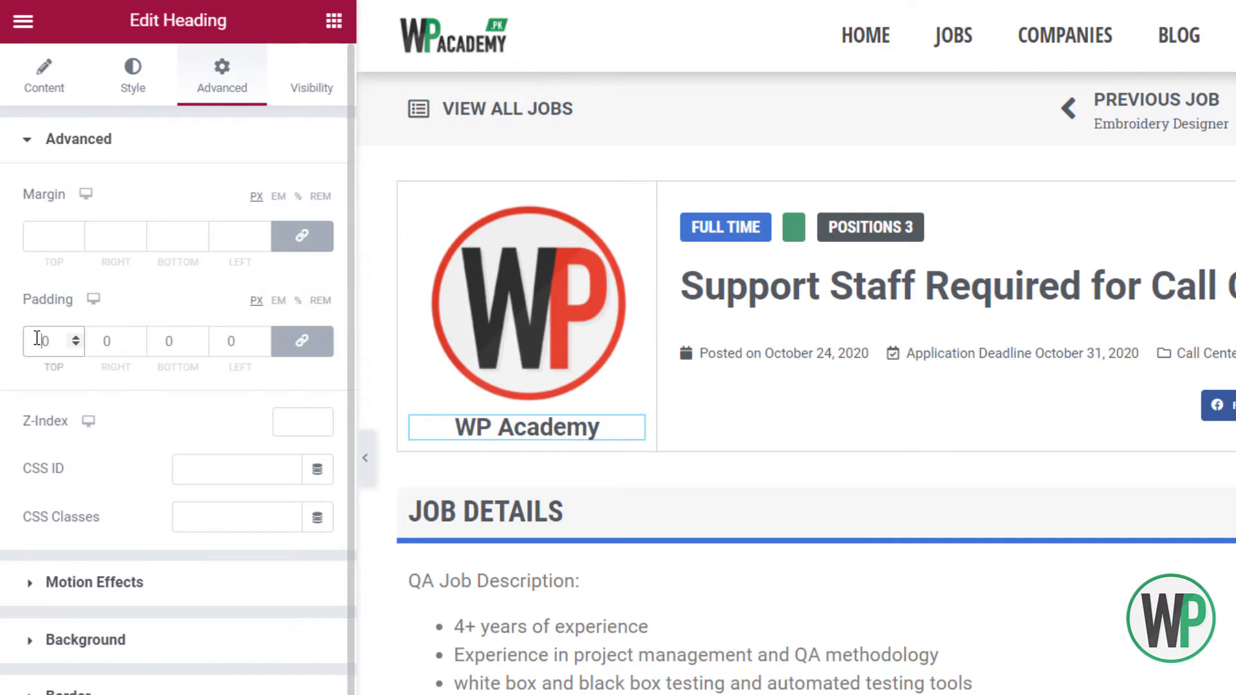
type("1")
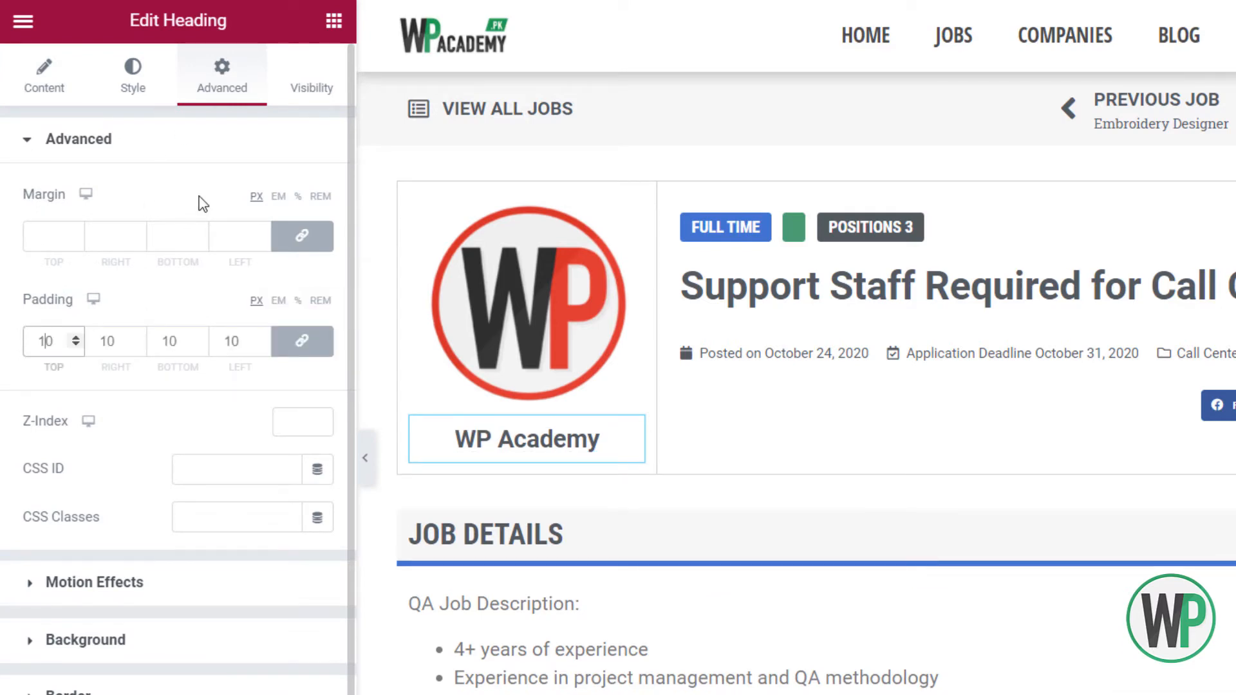
Give the company name heading a classic background in a very light gray global color
left_click(190, 642)
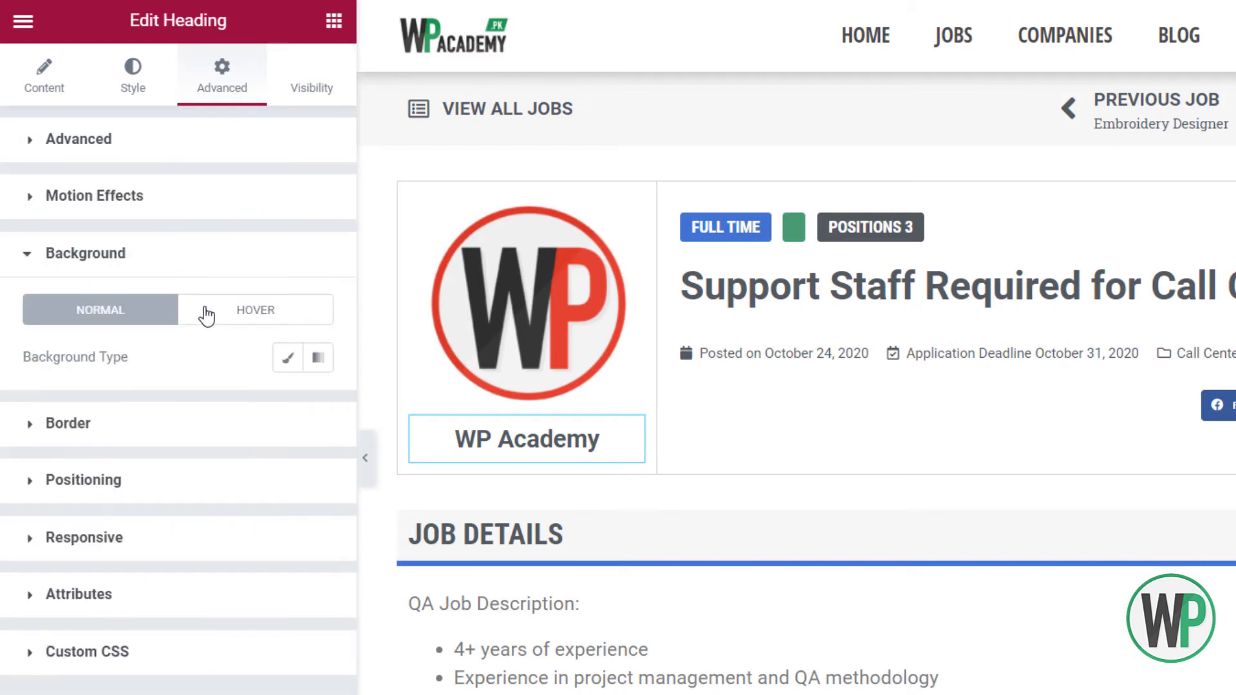
left_click(287, 357)
left_click(287, 405)
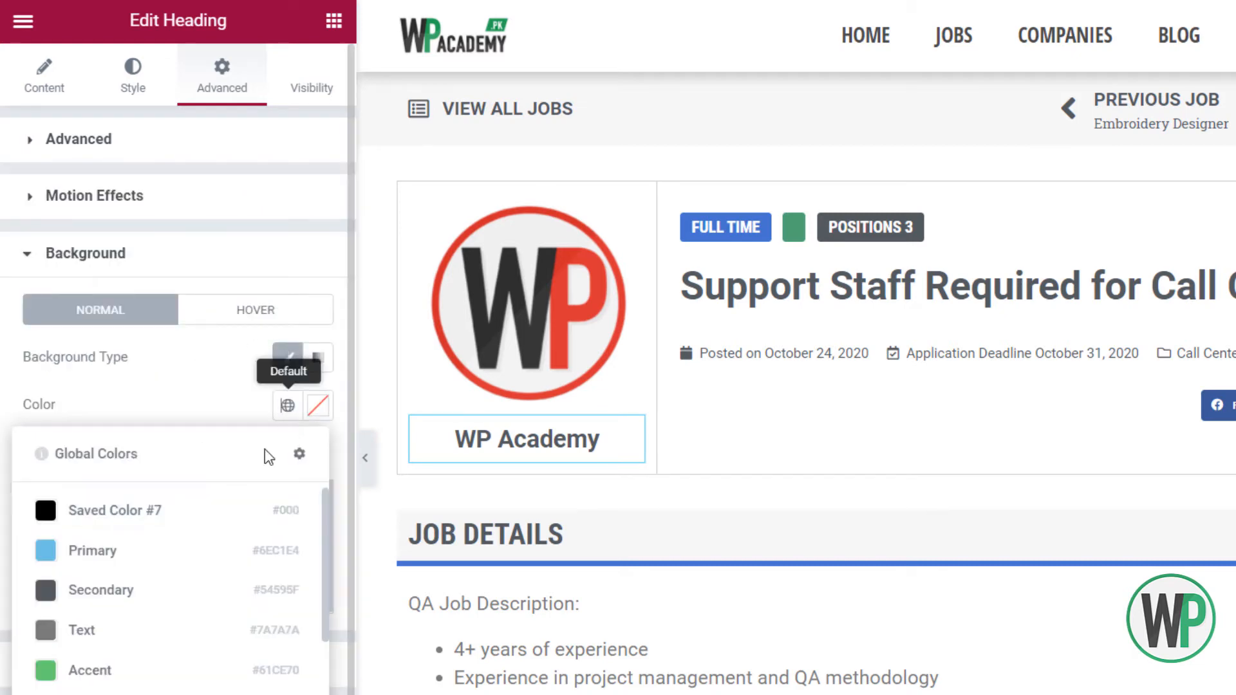
scroll(271, 537, "down", 5)
scroll(234, 654, "down", 2)
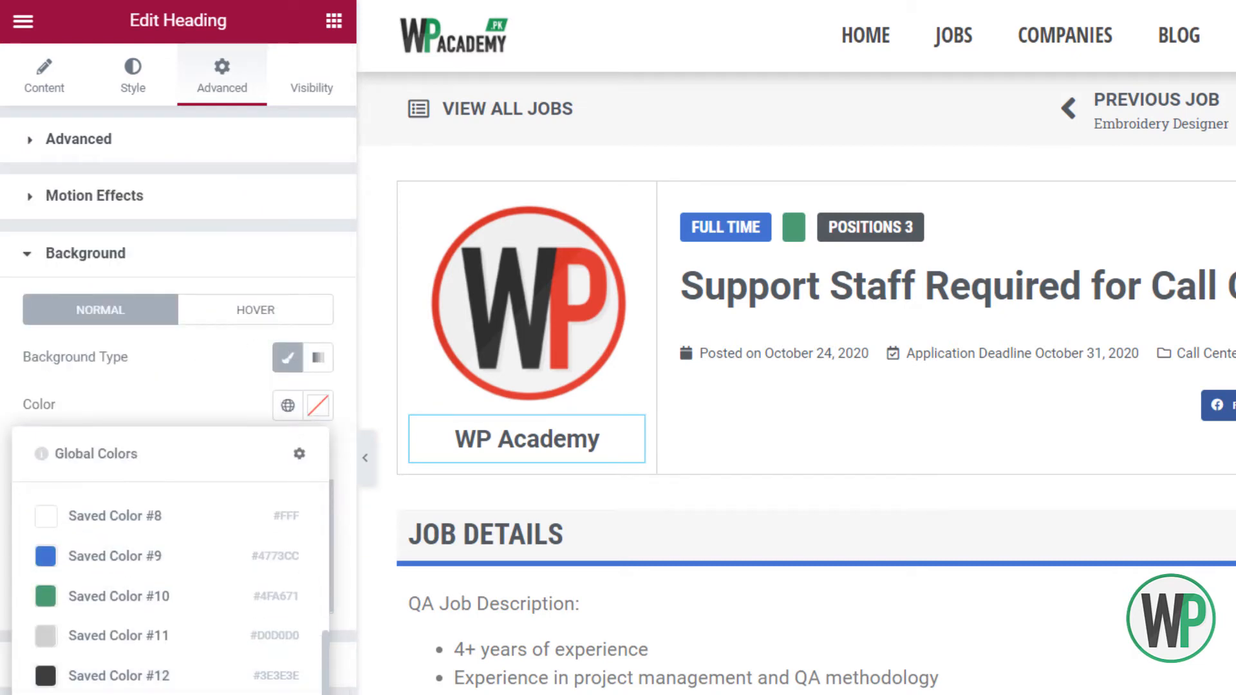
left_click(119, 635)
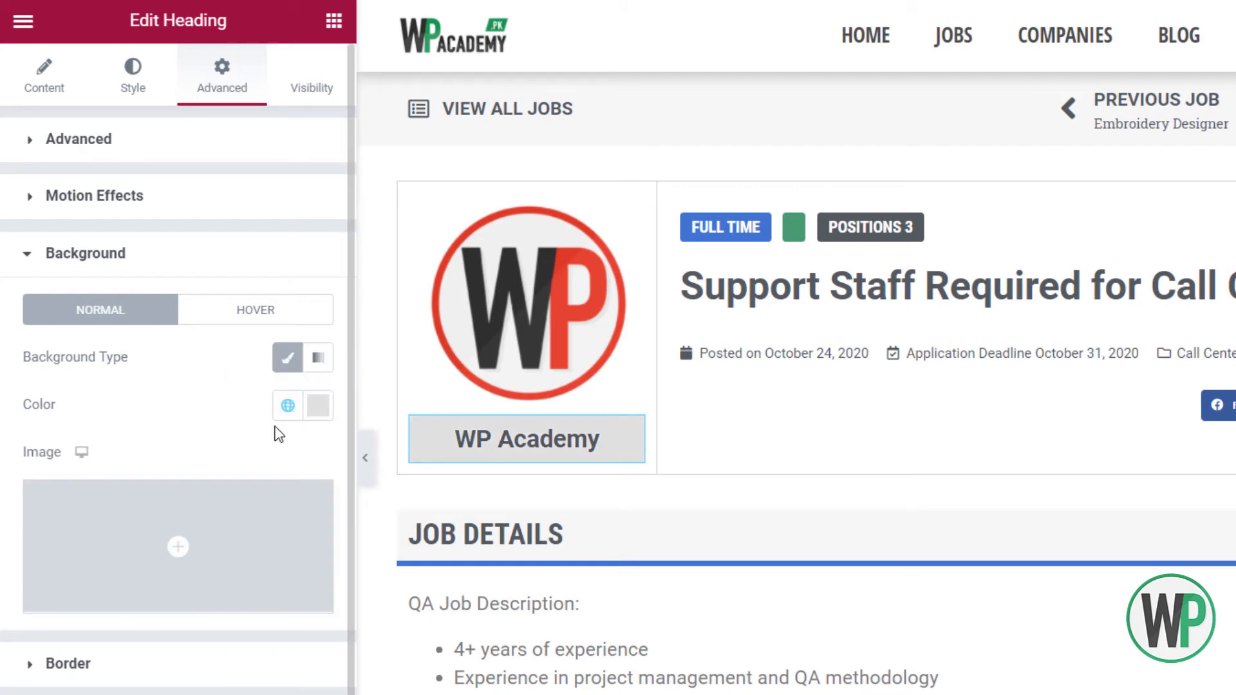
left_click(287, 405)
scroll(284, 516, "down", 5)
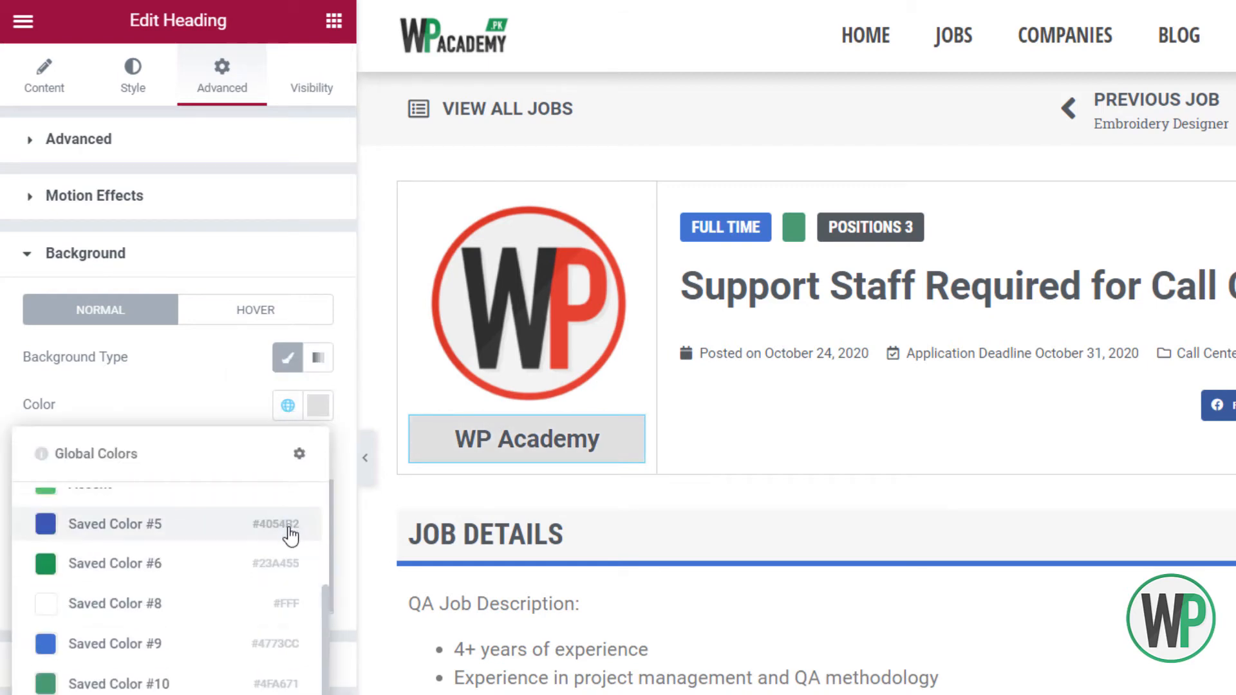
left_click(237, 694)
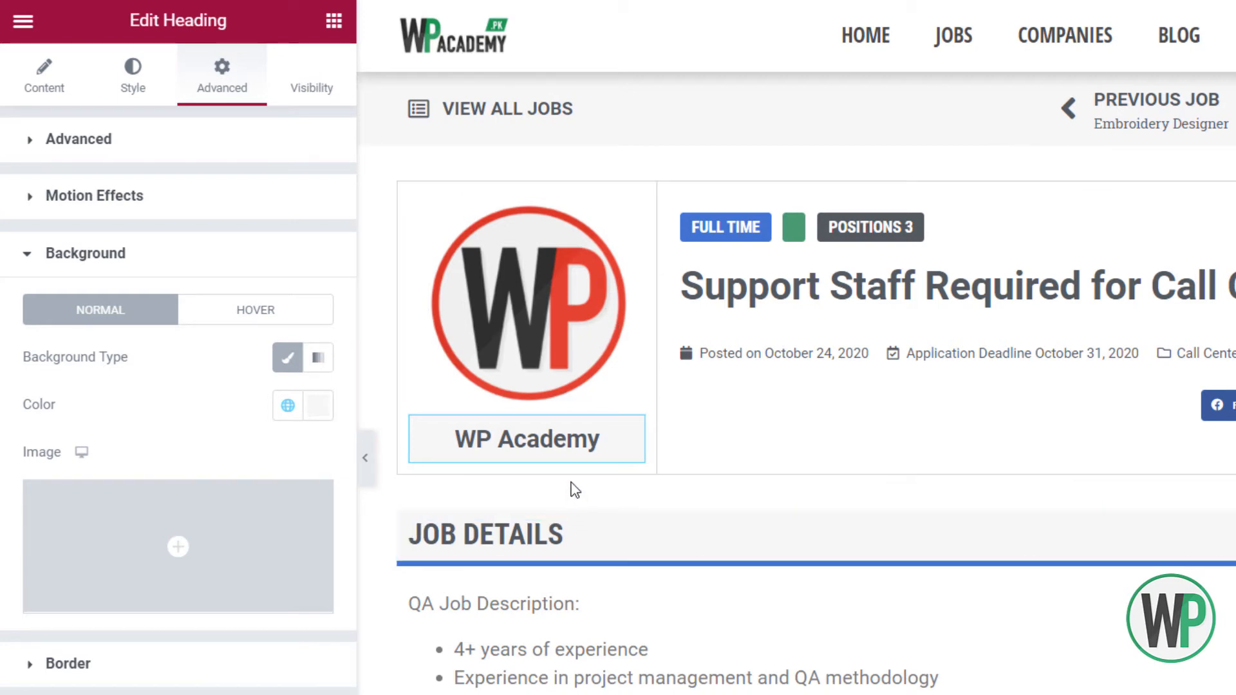
Duplicate the inner section holding the job's post info and remove the date and terms items from the copy's Post Info widget
right_click(1166, 318)
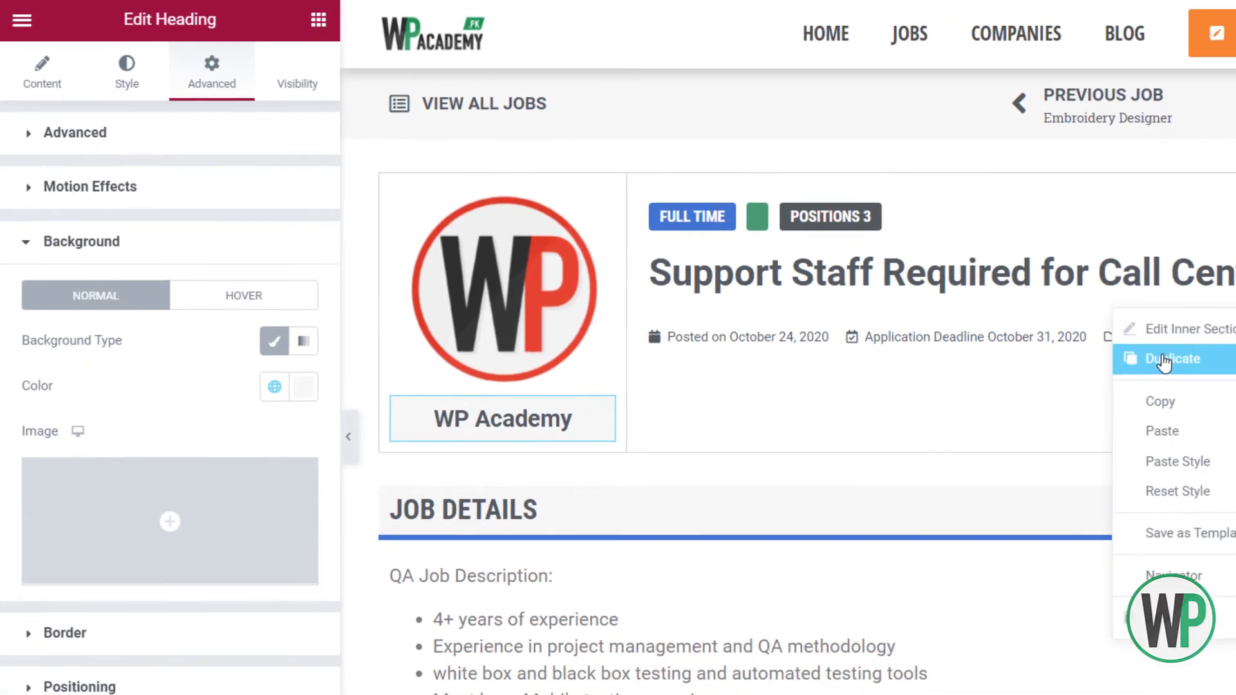
left_click(1165, 360)
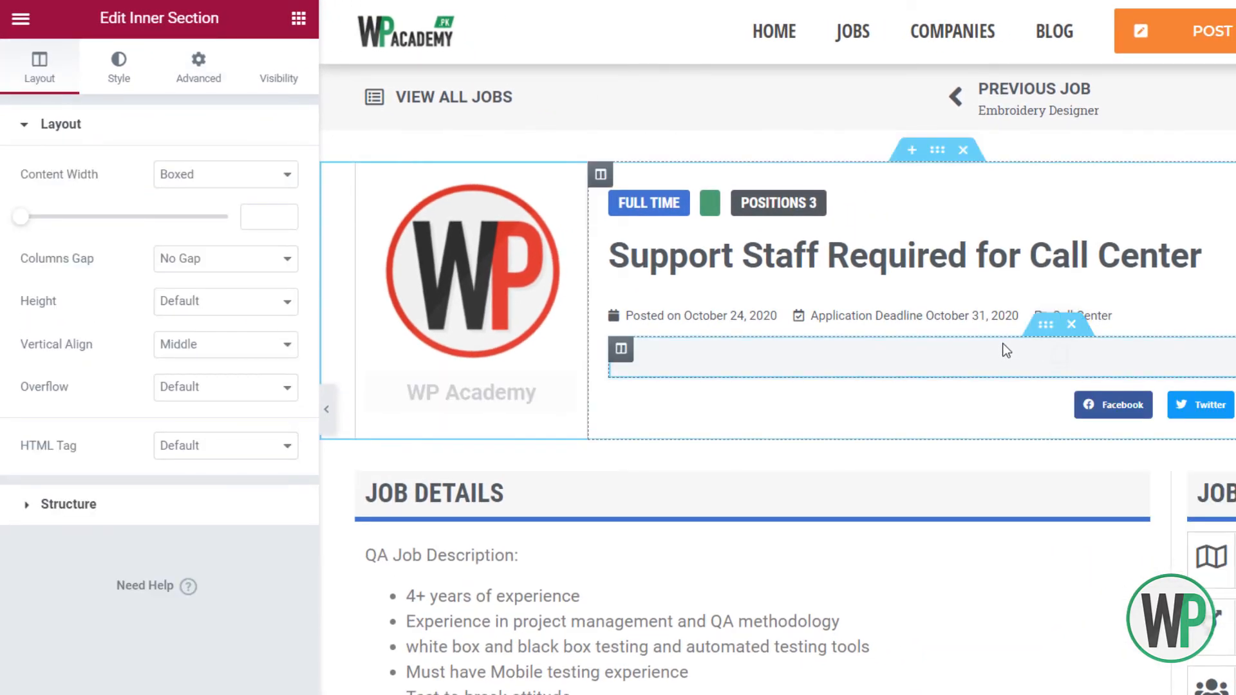
right_click(714, 363)
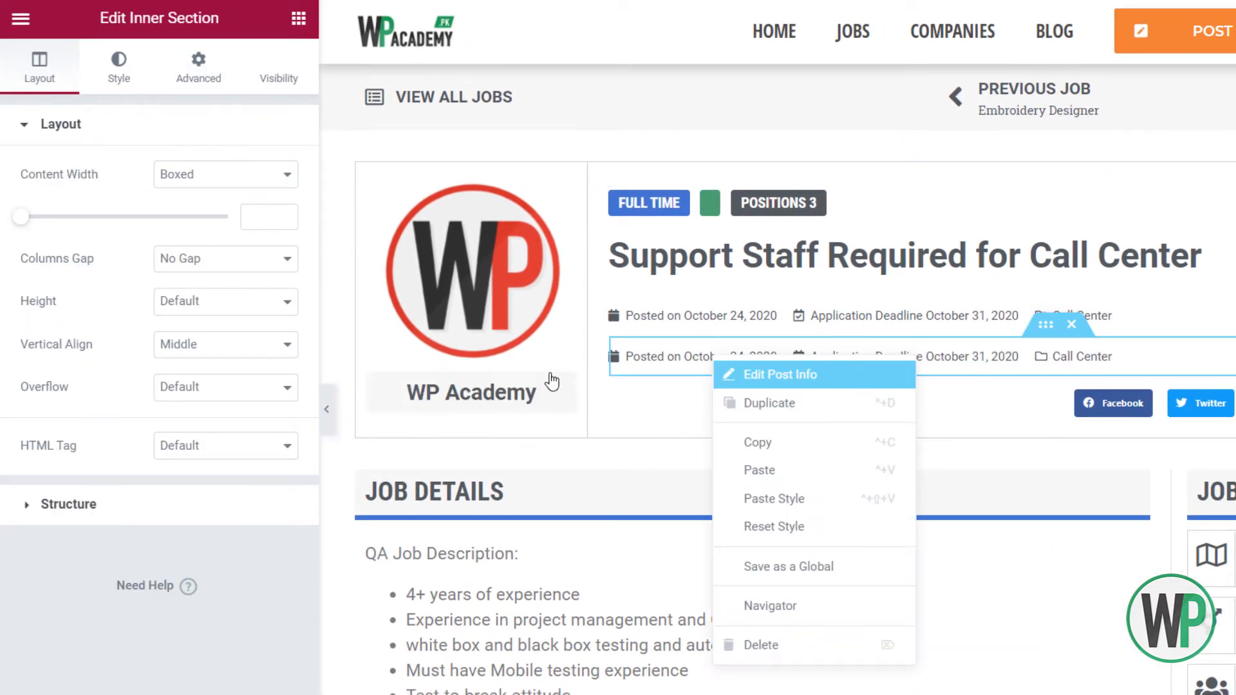
left_click(746, 374)
left_click(272, 250)
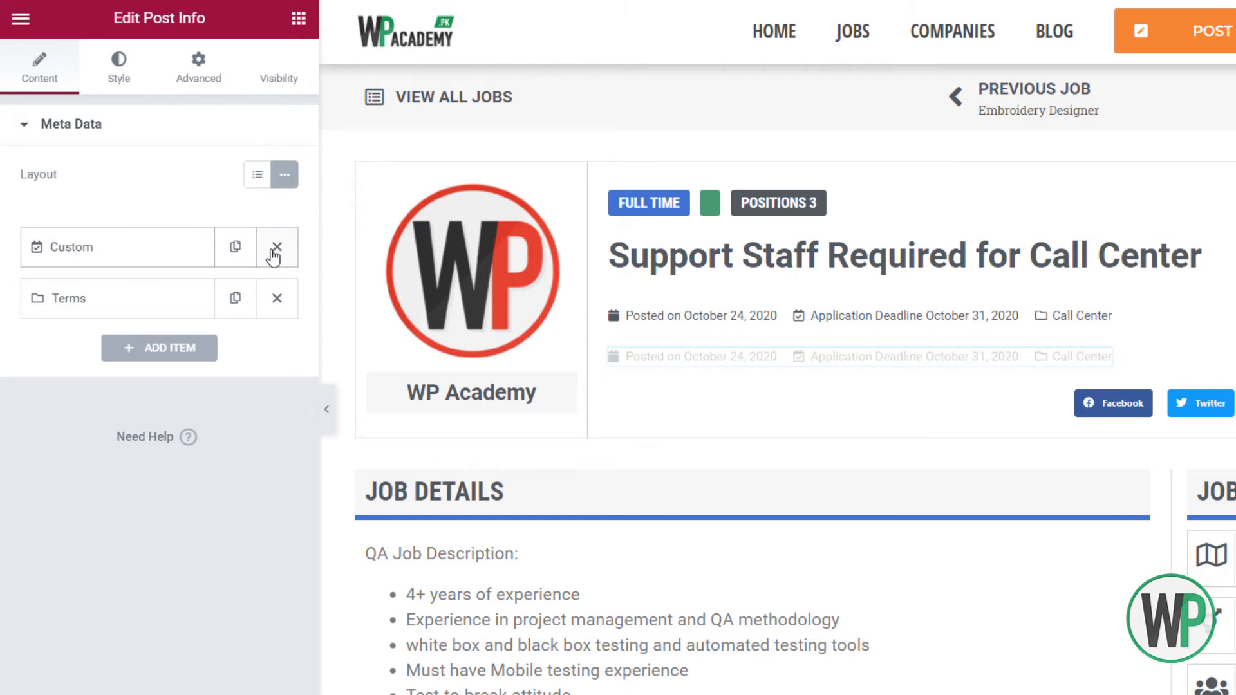
left_click(277, 299)
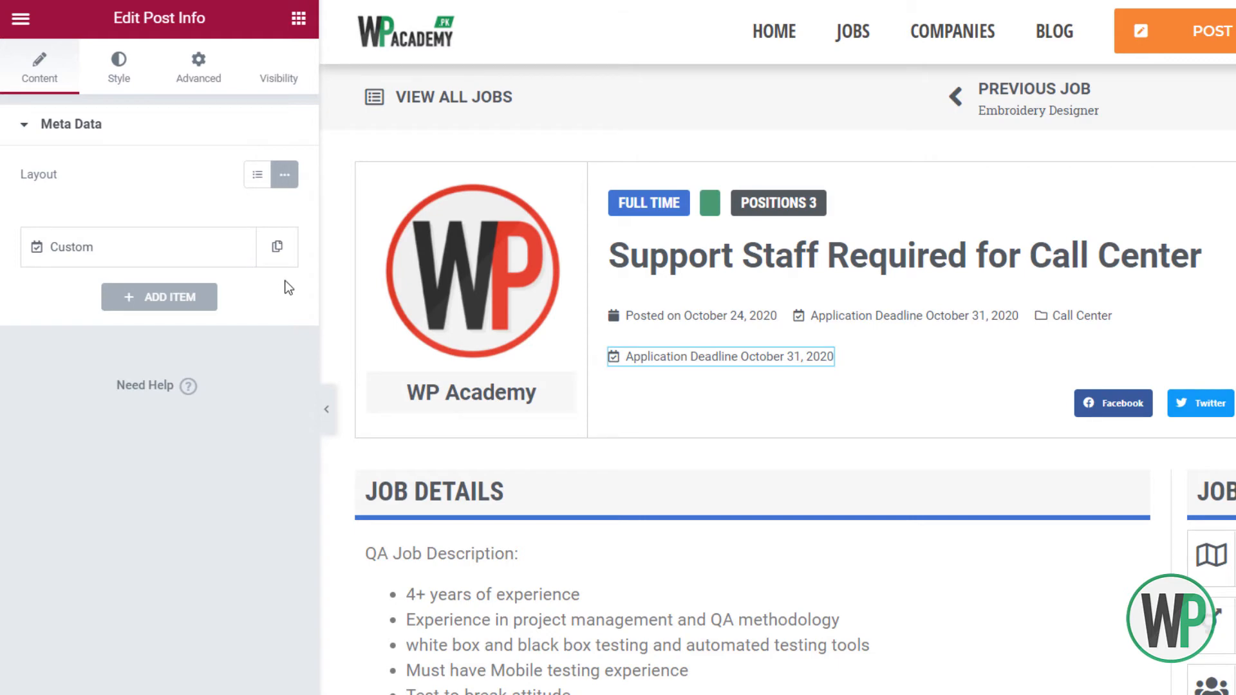
Replace the remaining custom item's Application Deadline ACF field with the Author Meta dynamic tag
left_click(173, 264)
left_click(209, 295)
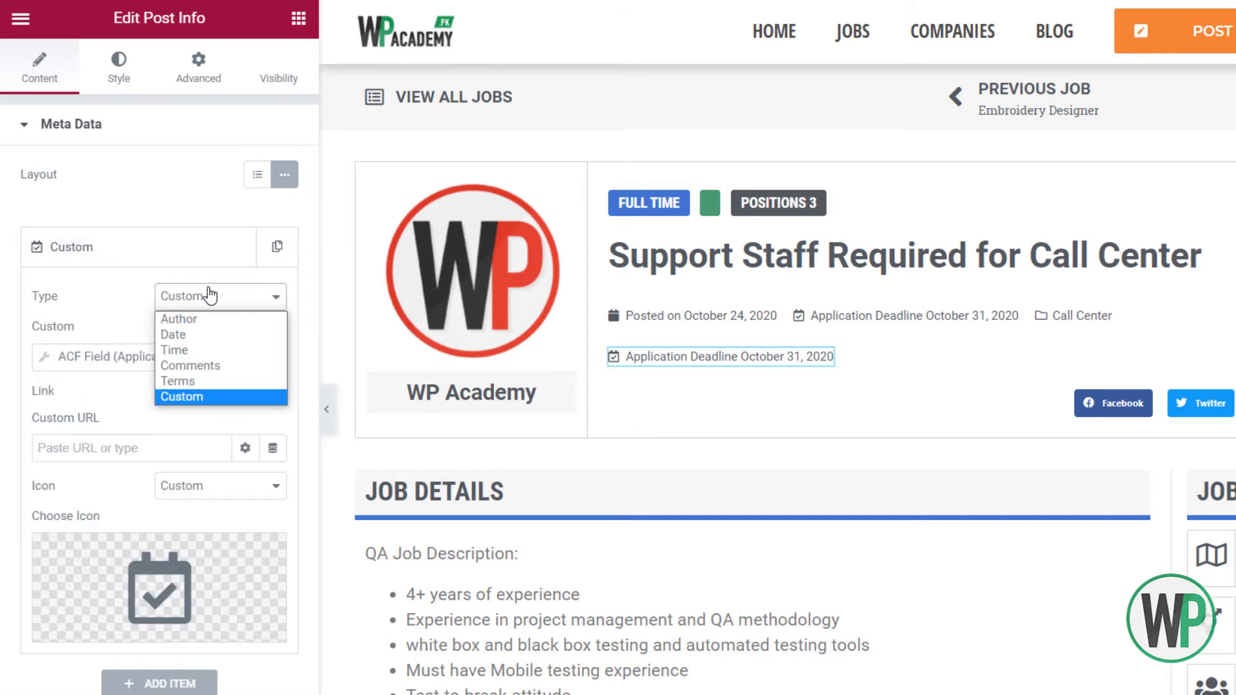
left_click(209, 295)
left_click(238, 356)
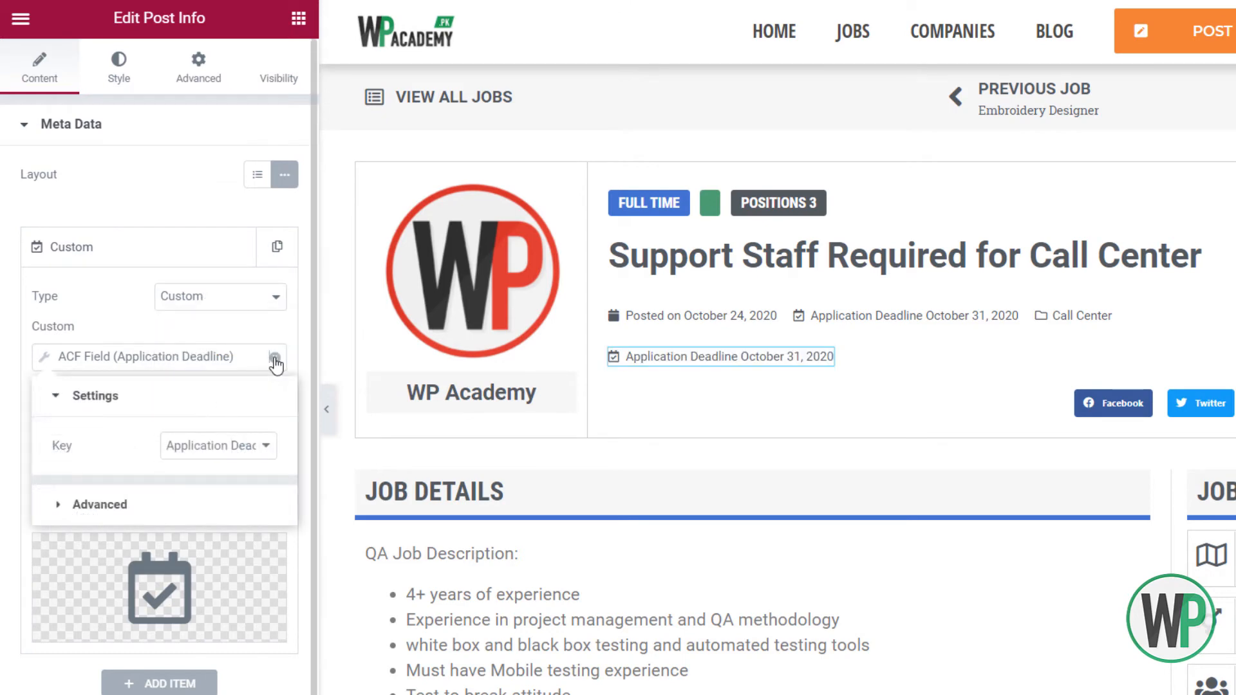
left_click(273, 356)
left_click(272, 357)
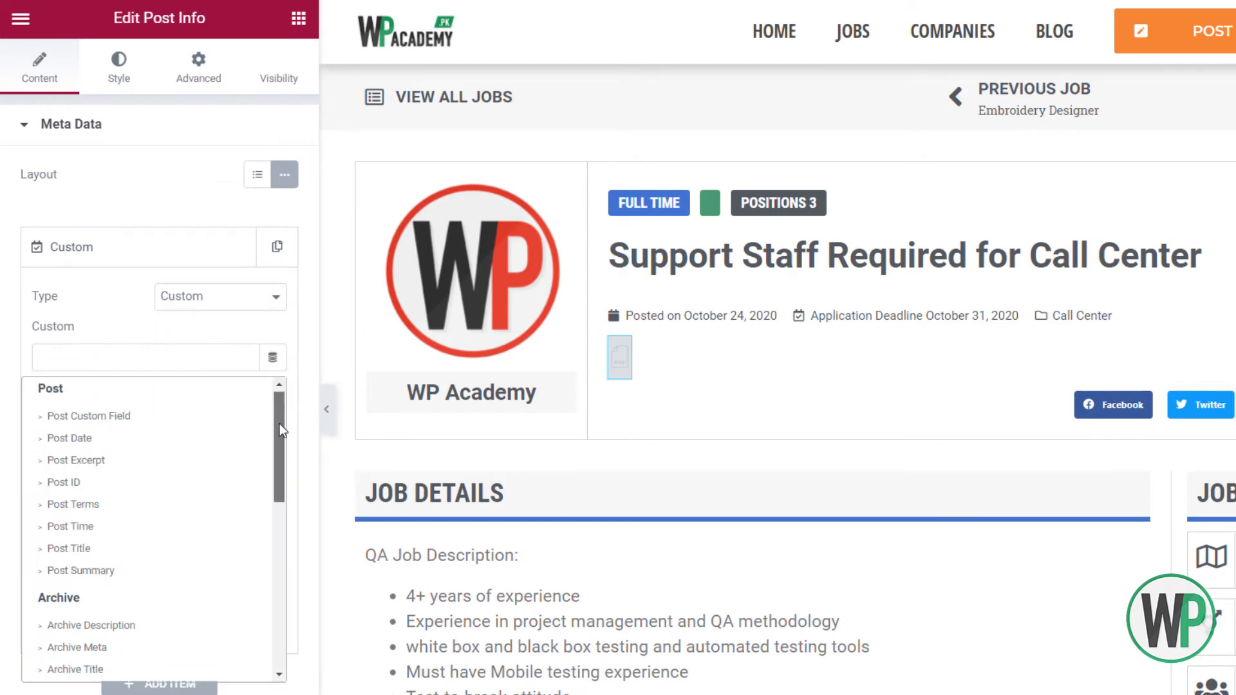
scroll(268, 493, "down", 3)
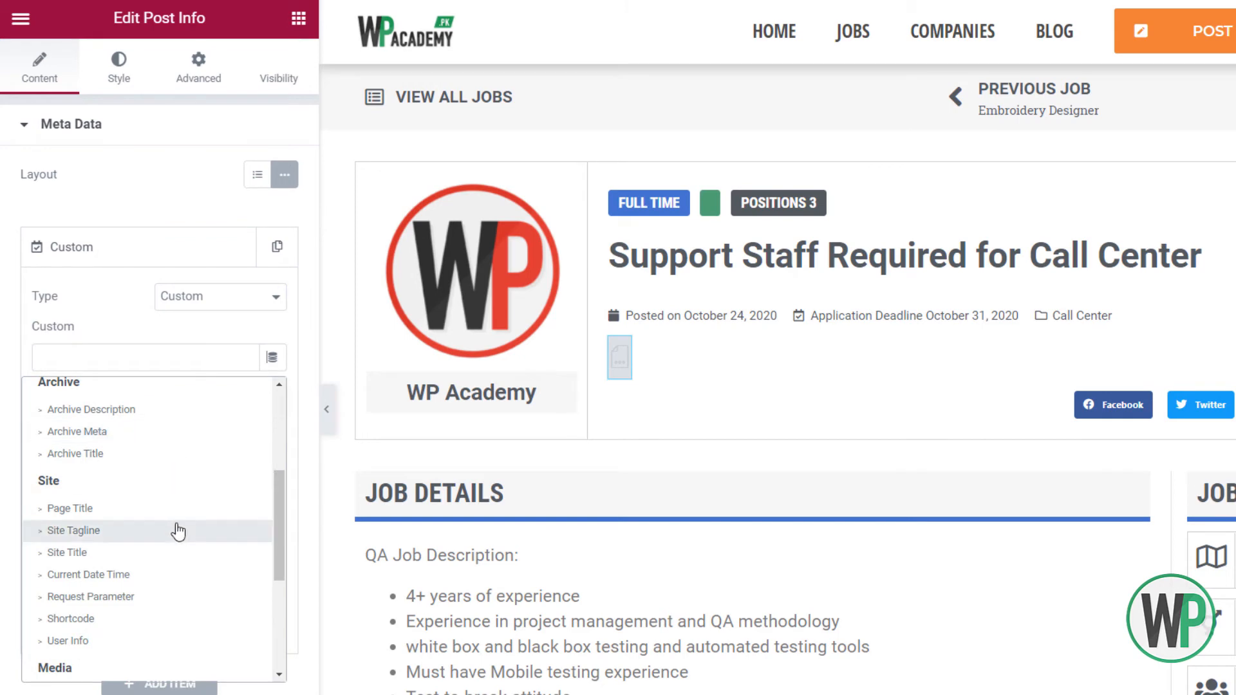
scroll(180, 534, "down", 3)
left_click(178, 608)
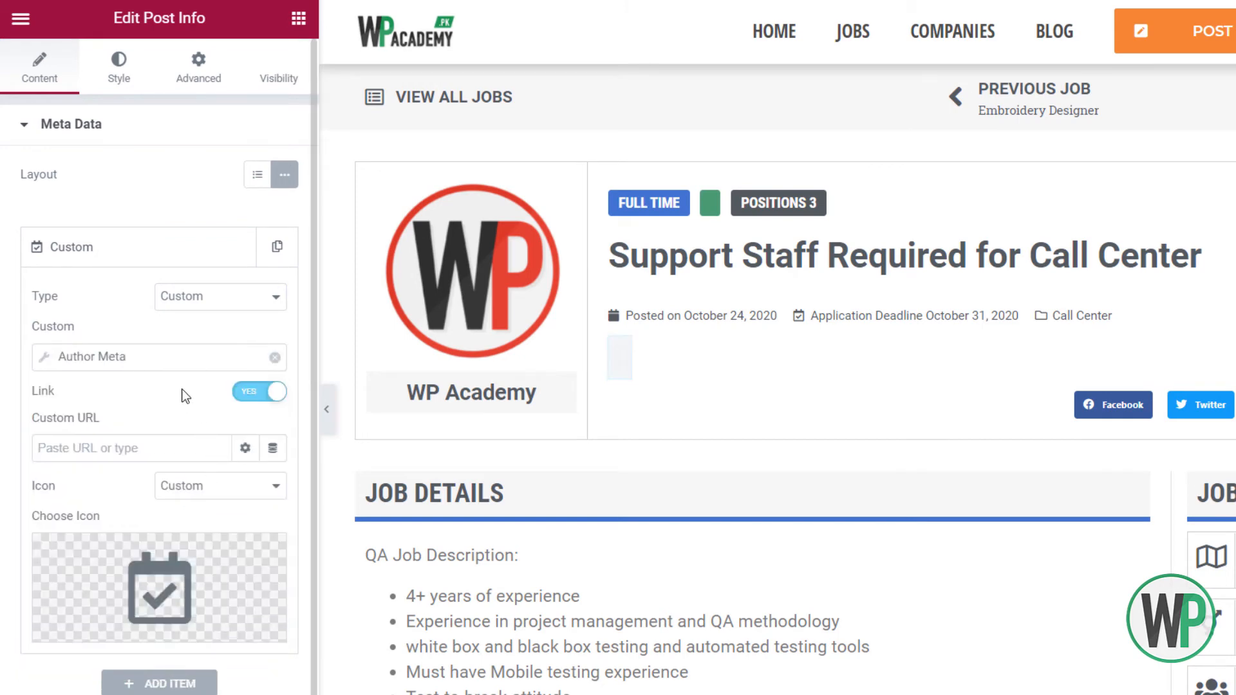
Copy the company address field's meta key from the Employer Profile form and paste it as the item's meta key, lp_company_address
left_click(164, 359)
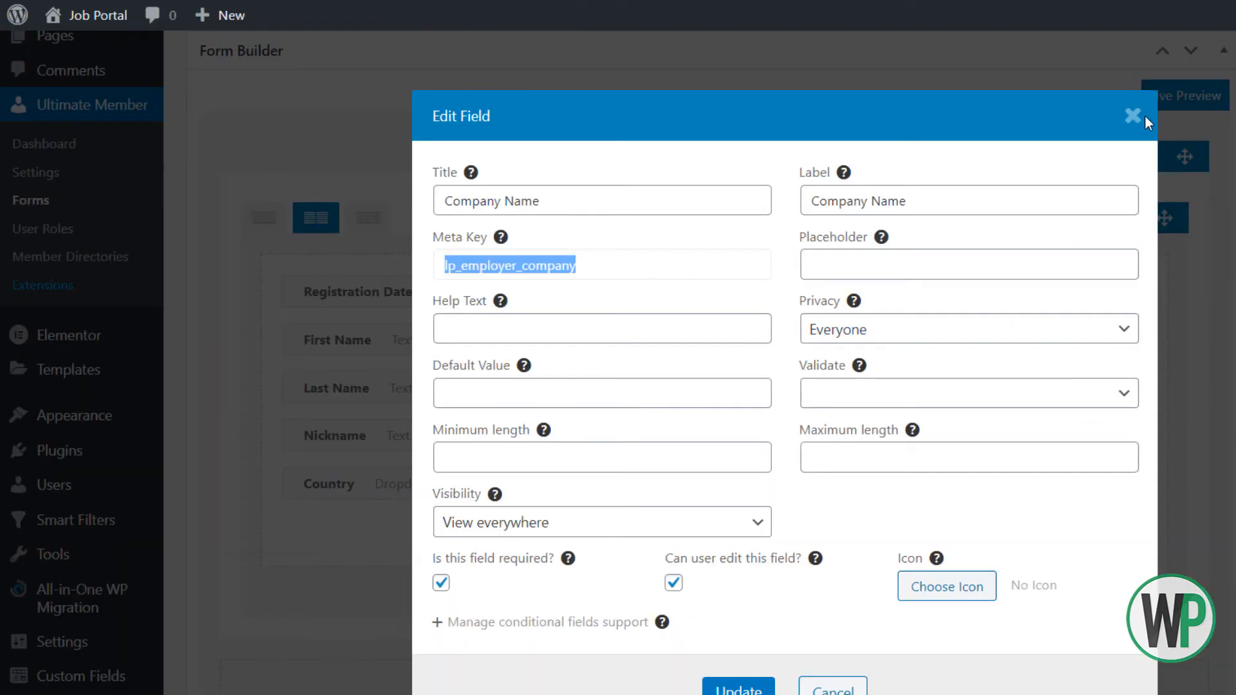
left_click(1134, 116)
left_click(1005, 341)
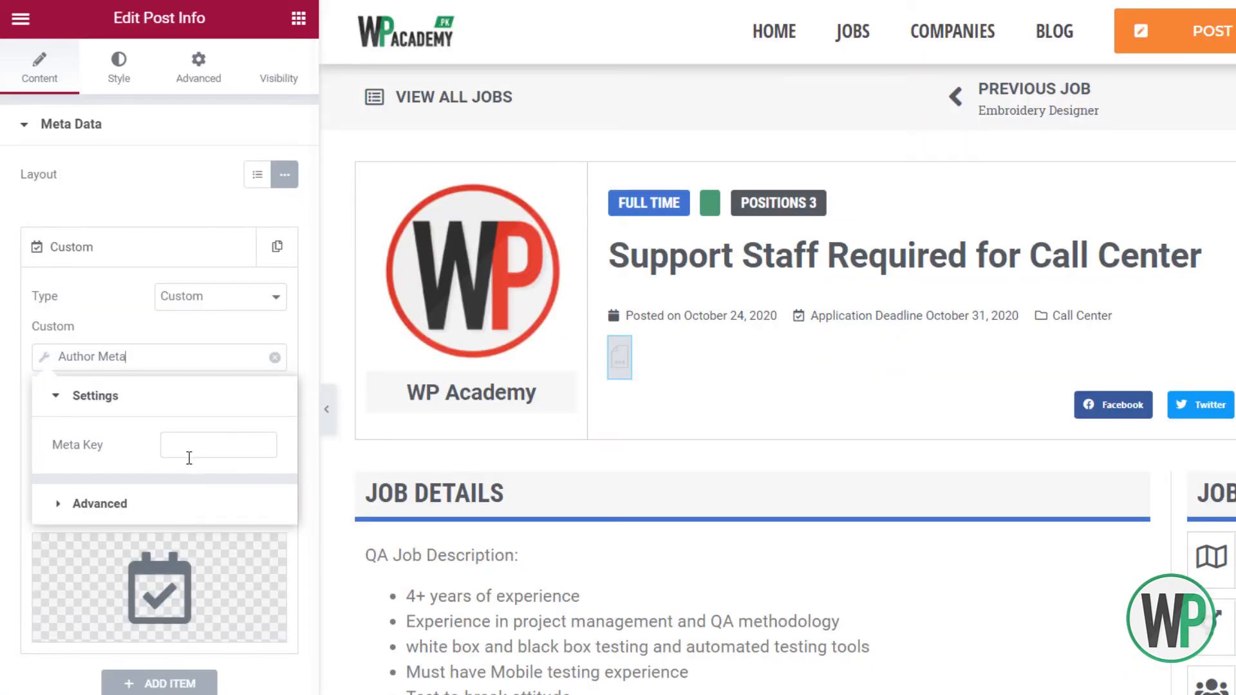
left_click(190, 446)
type("lp_company_address")
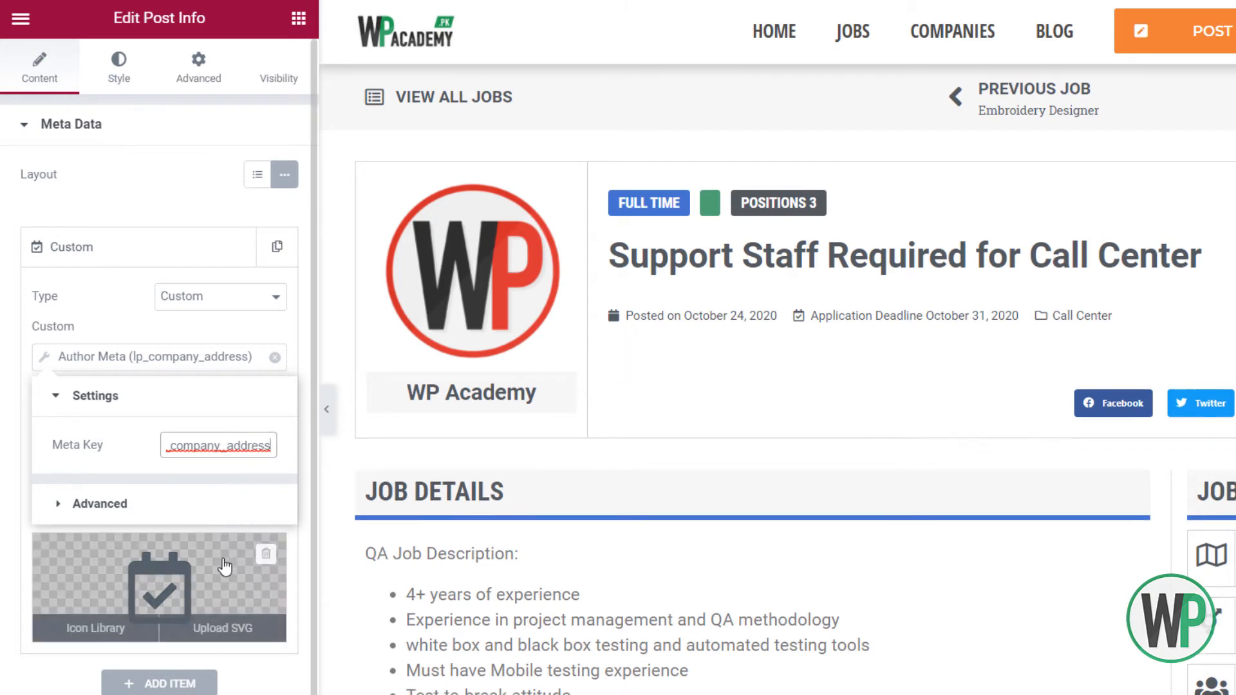
Search the icon library for "map" and use the folded map with marker as the address item's icon
left_click(209, 543)
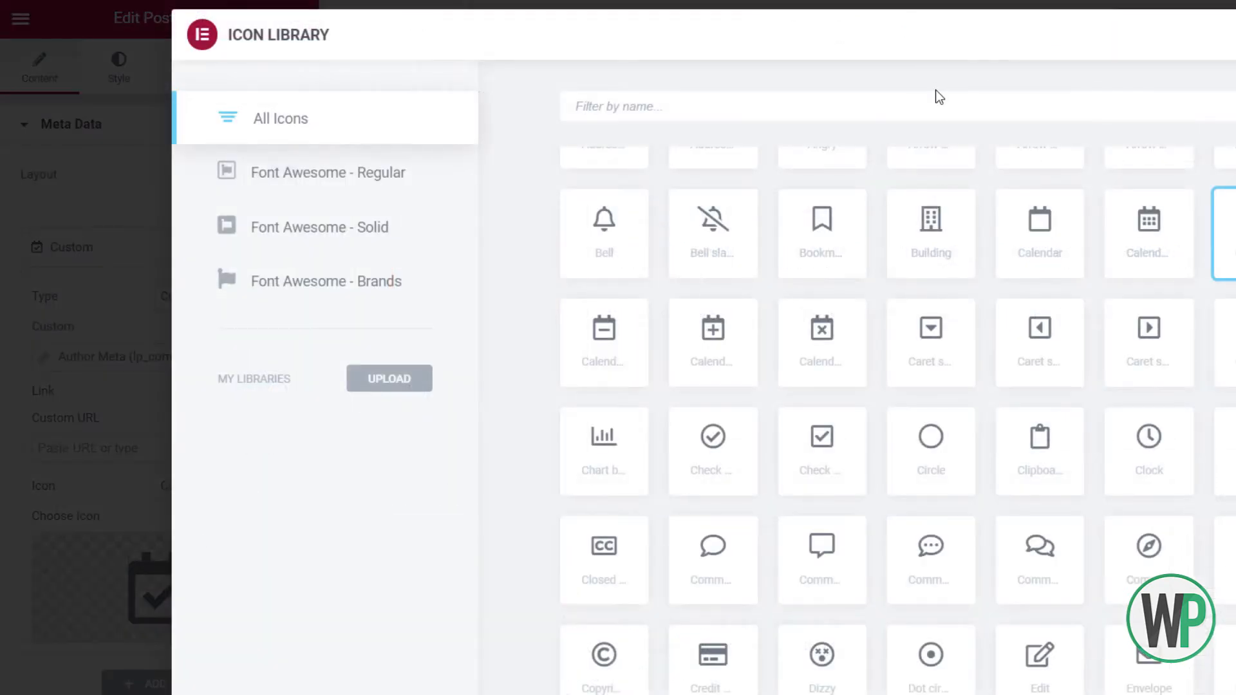
type("map")
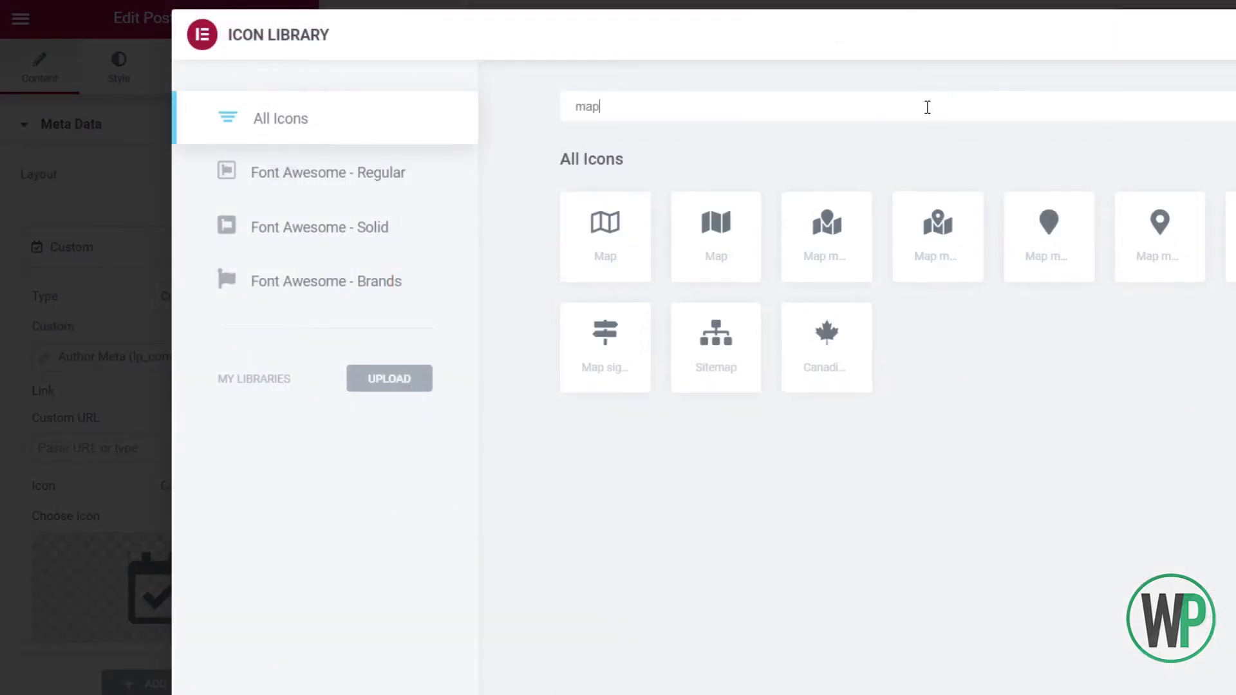
left_click(834, 263)
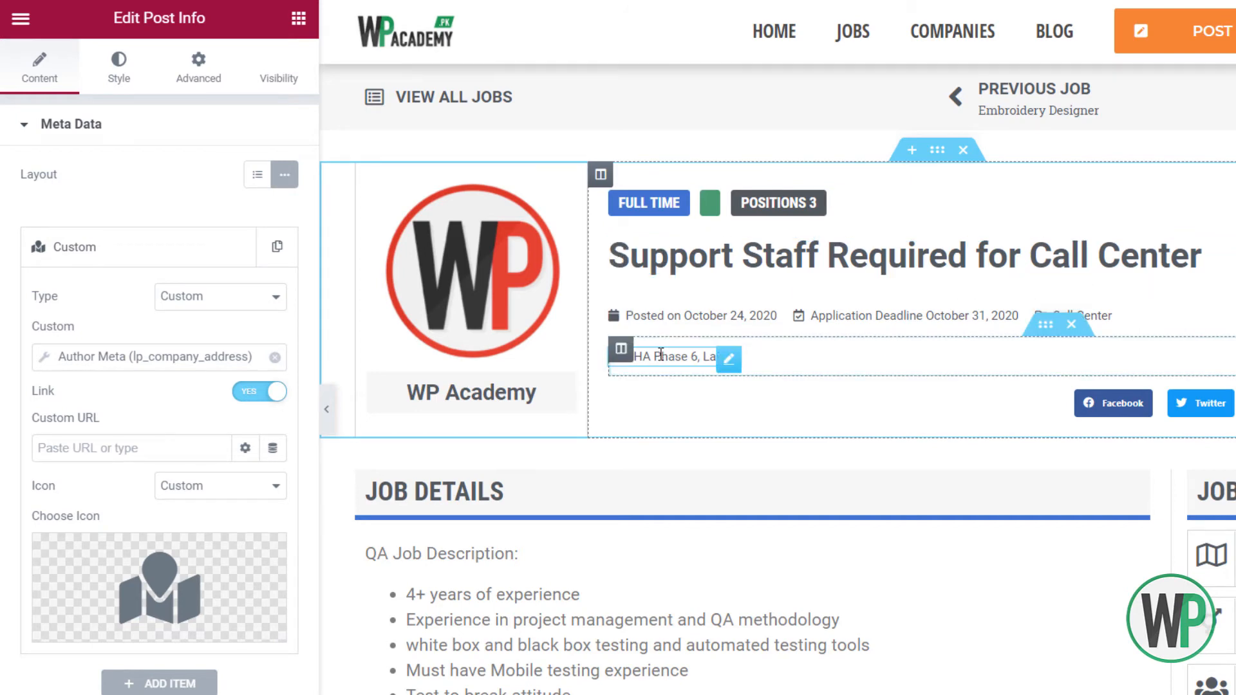
left_click(184, 479)
left_click(187, 485)
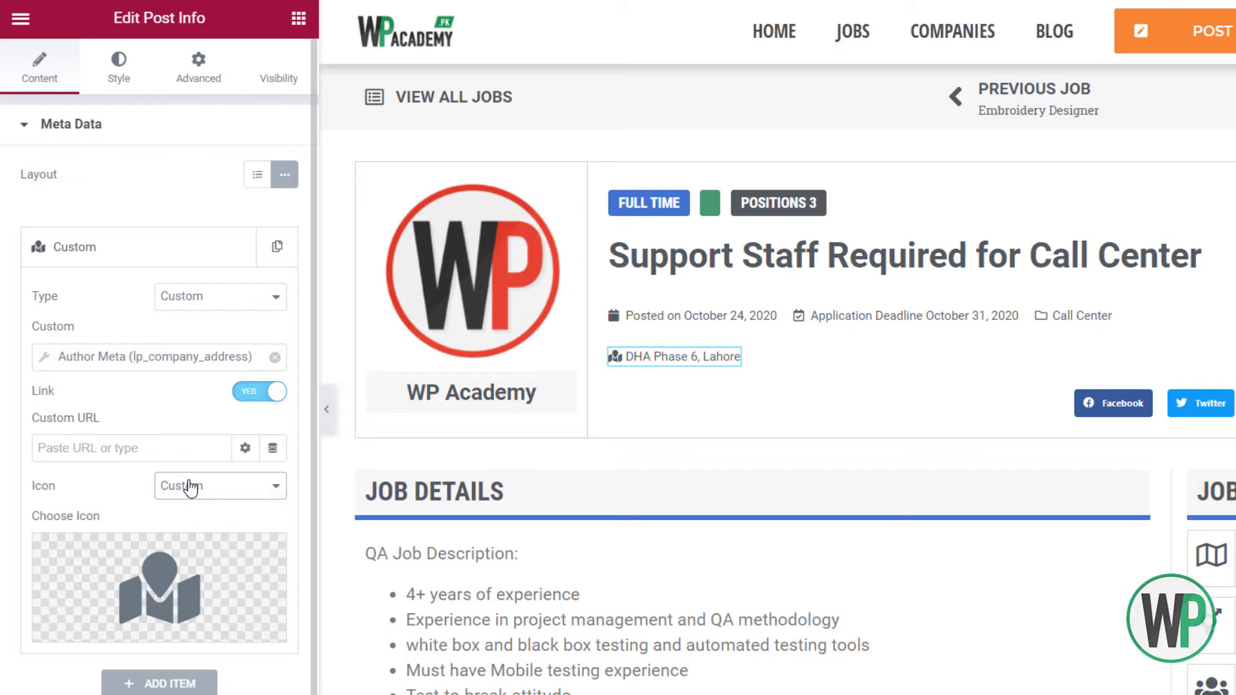
Set the address item's Before text to "Company Address" in the Author Meta tag's advanced settings
left_click(186, 358)
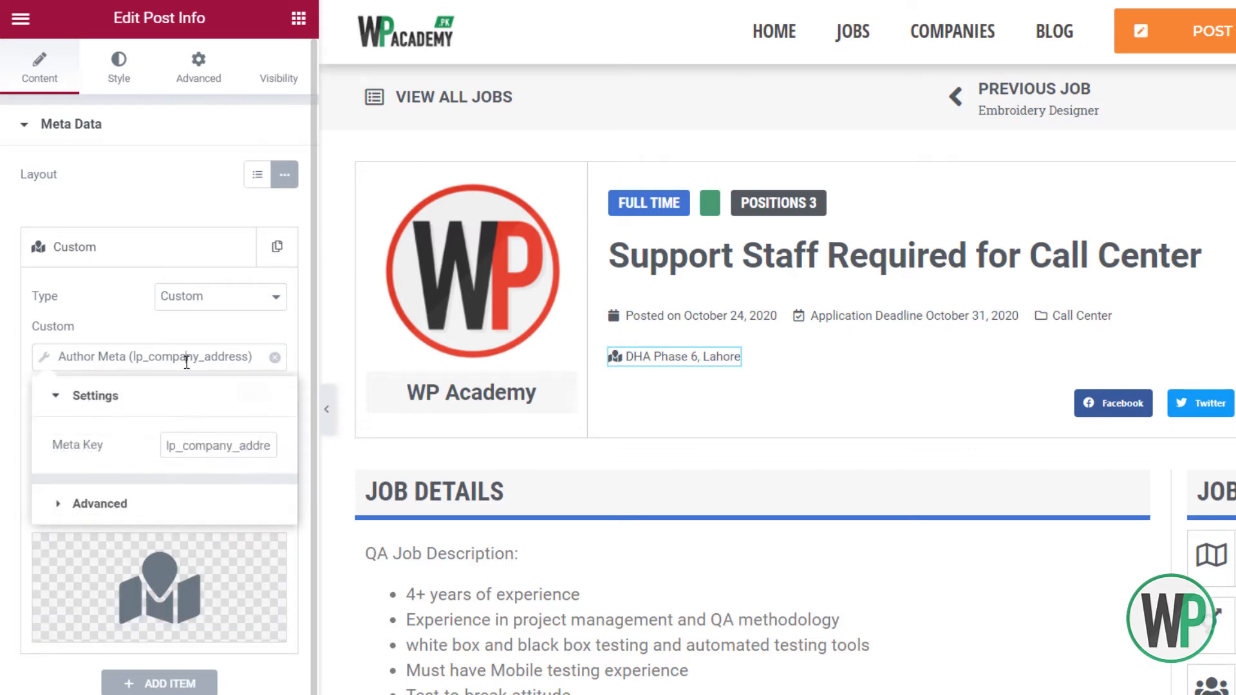
left_click(165, 500)
type("C")
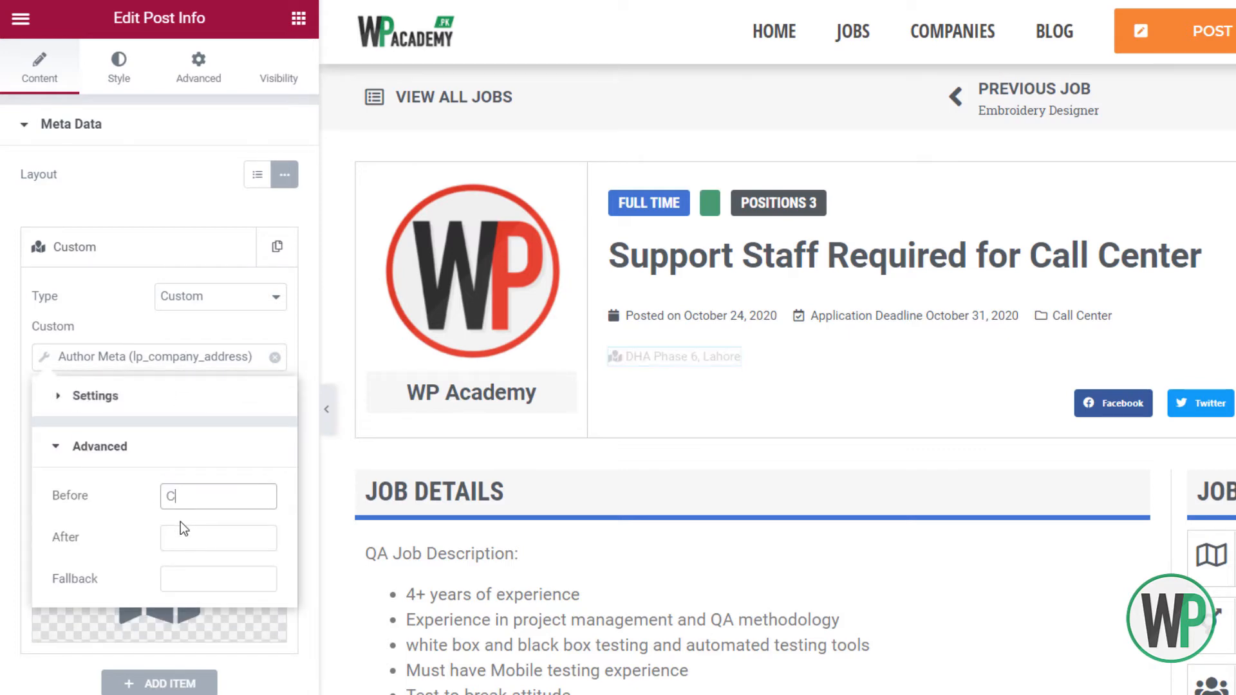
type("ompany Addres")
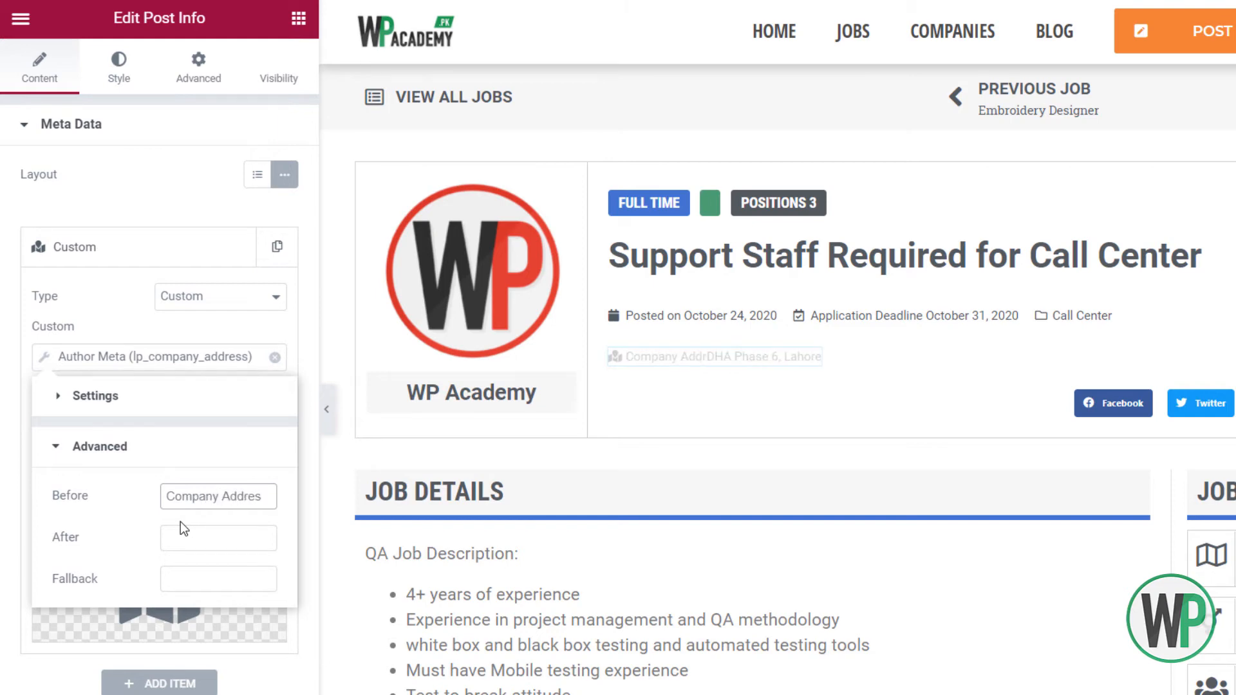
type("s")
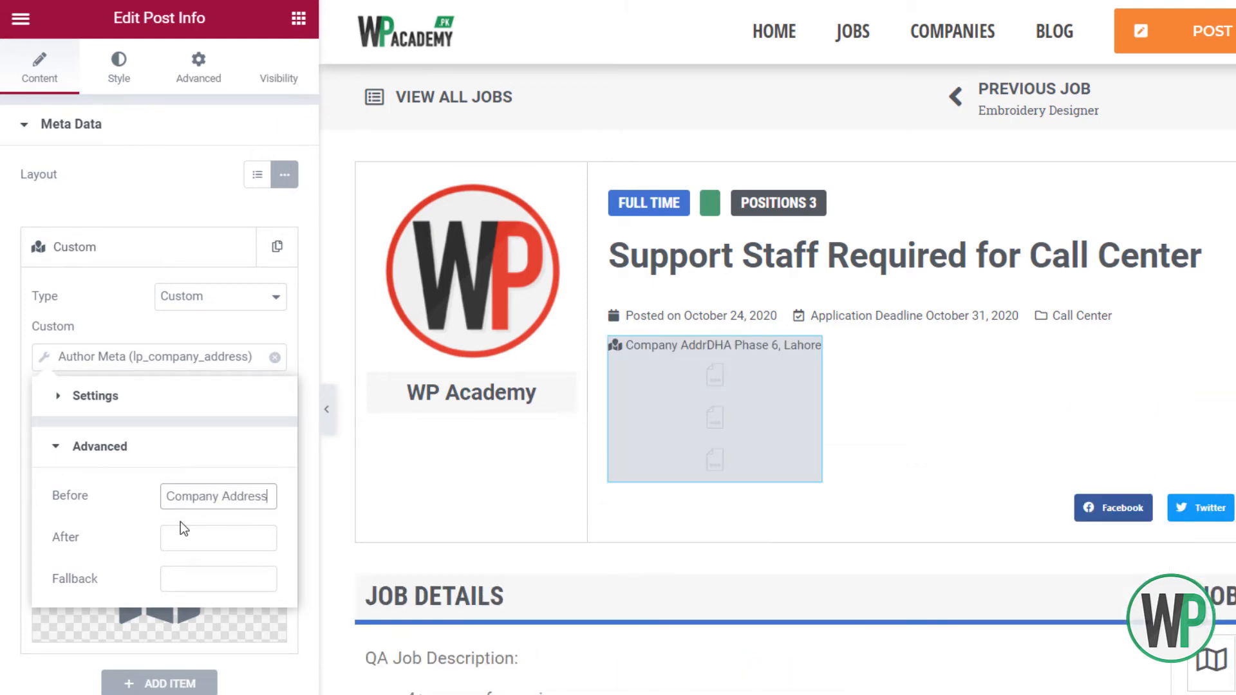
End the address item's Before text with a colon, "Company Address:", and duplicate the item
type(":")
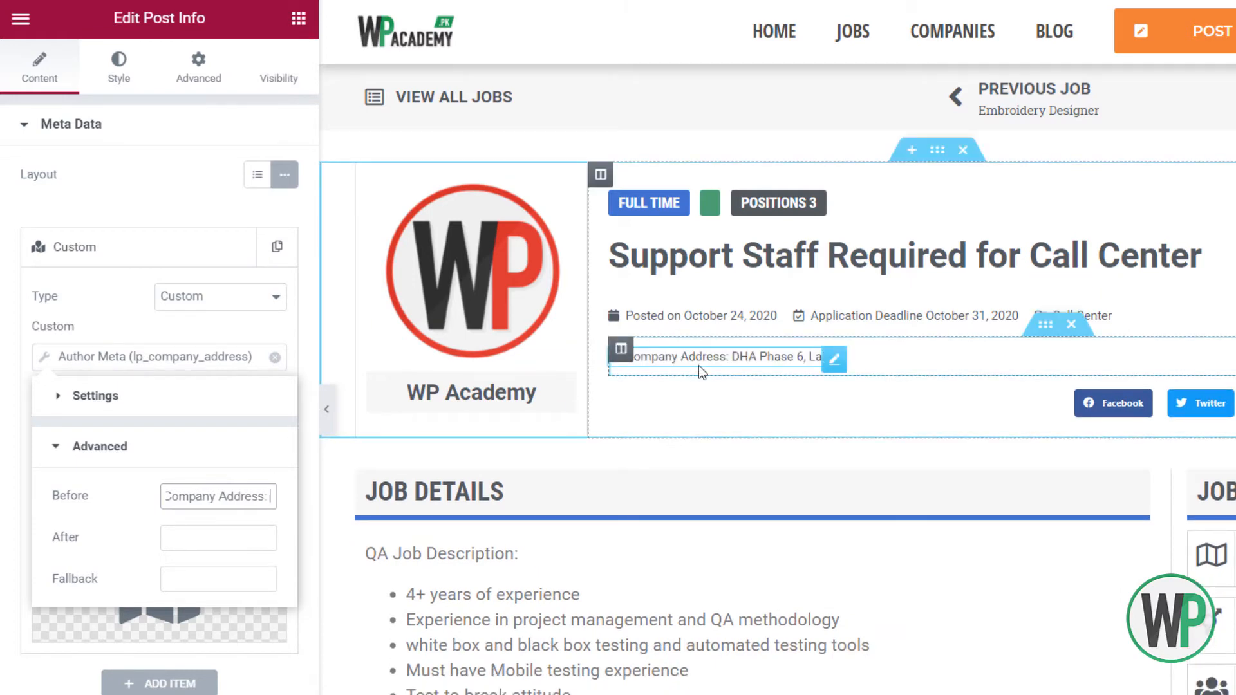
left_click(137, 256)
left_click(235, 247)
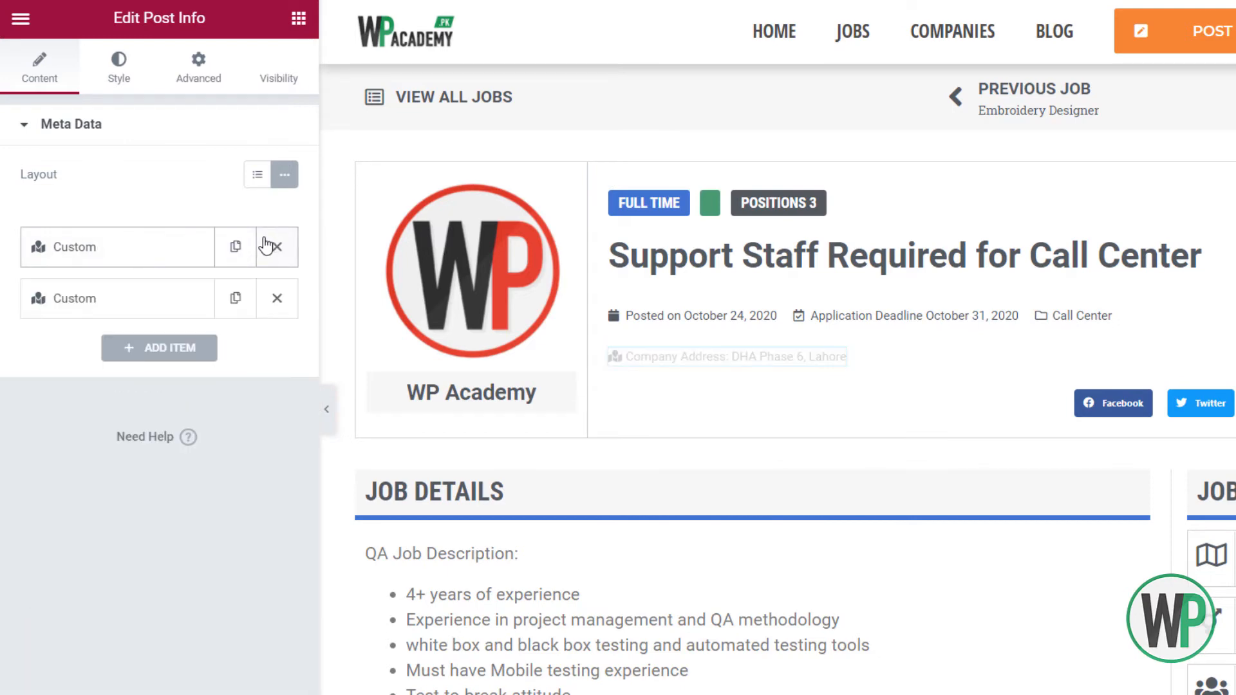
left_click(176, 308)
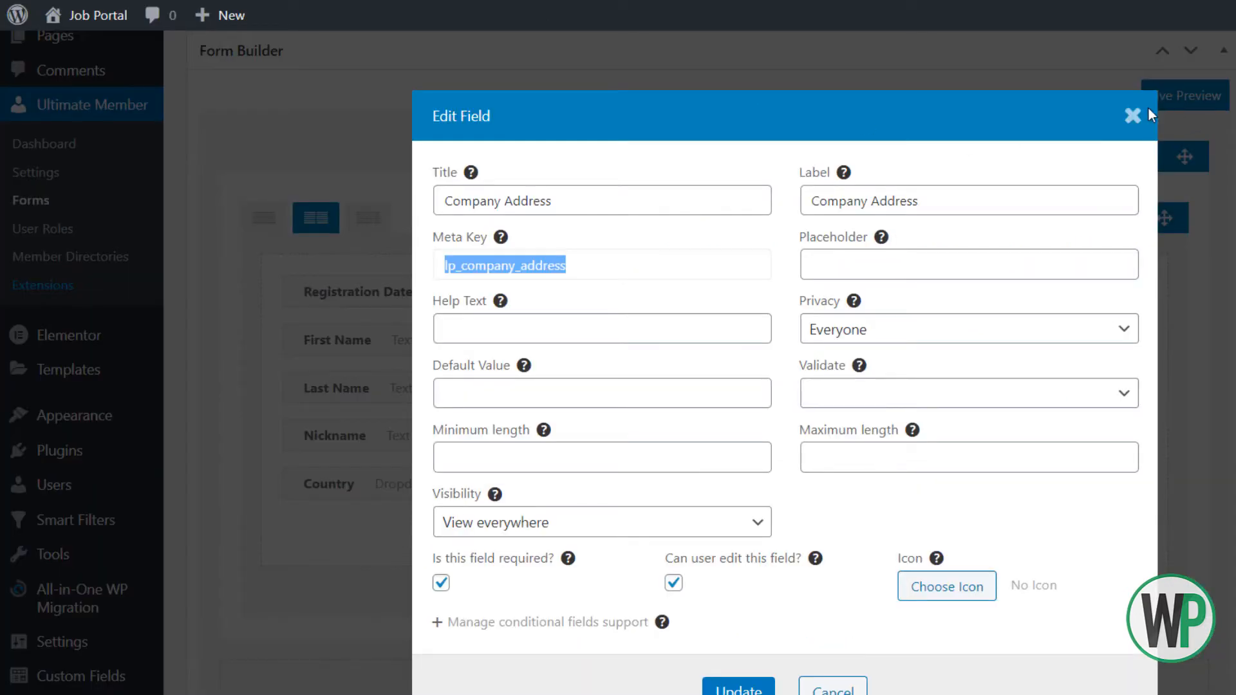
Copy the Company Website field's meta key from the Employer Profile form and set it, lp_company_website, as the duplicated item's meta key
left_click(1132, 114)
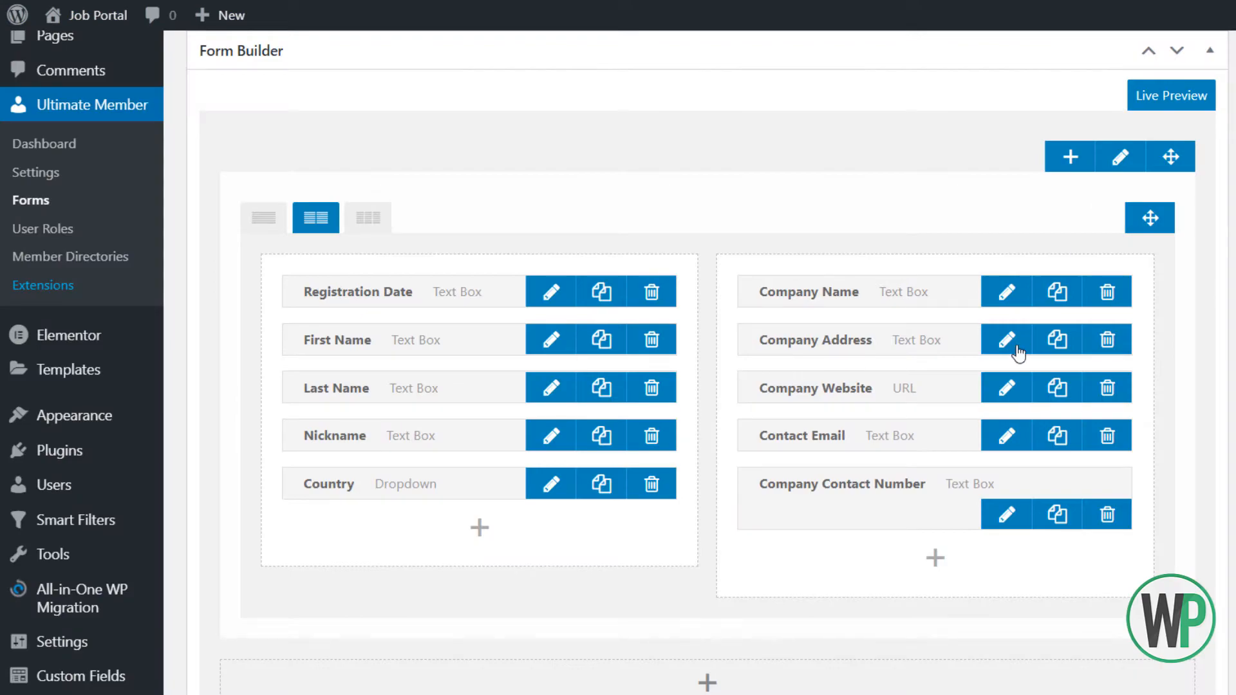
left_click(1004, 387)
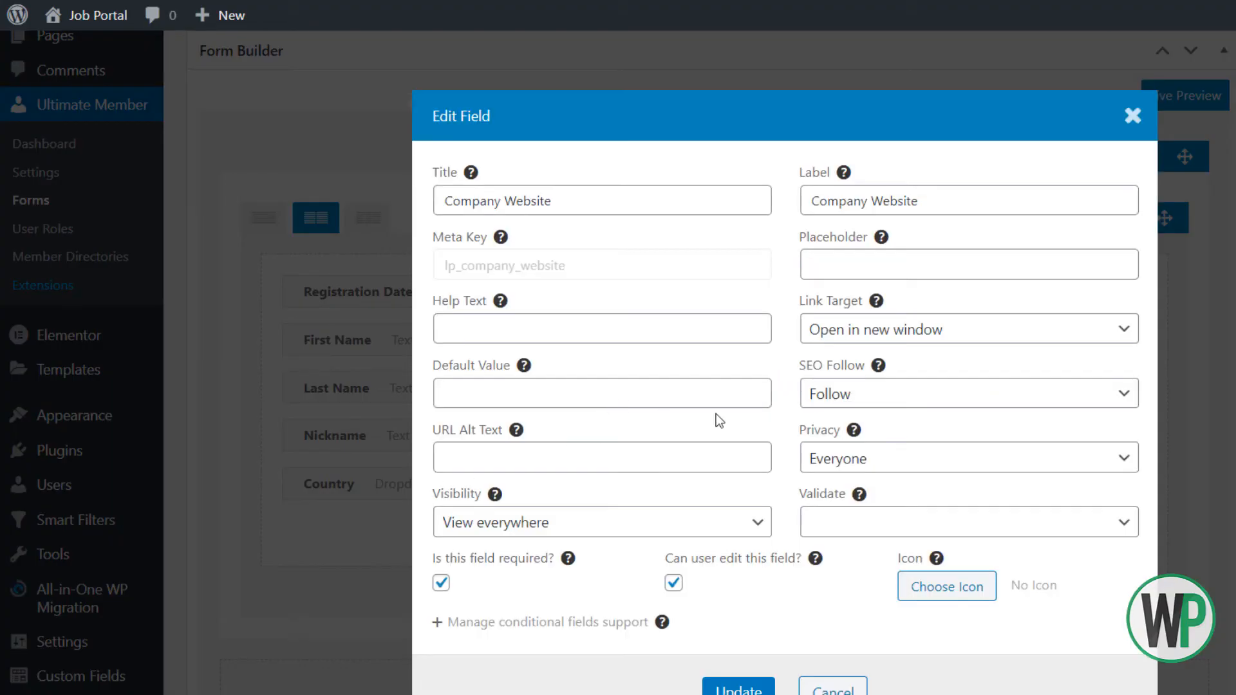
left_click_drag(581, 264, 447, 269)
key("ctrl+c")
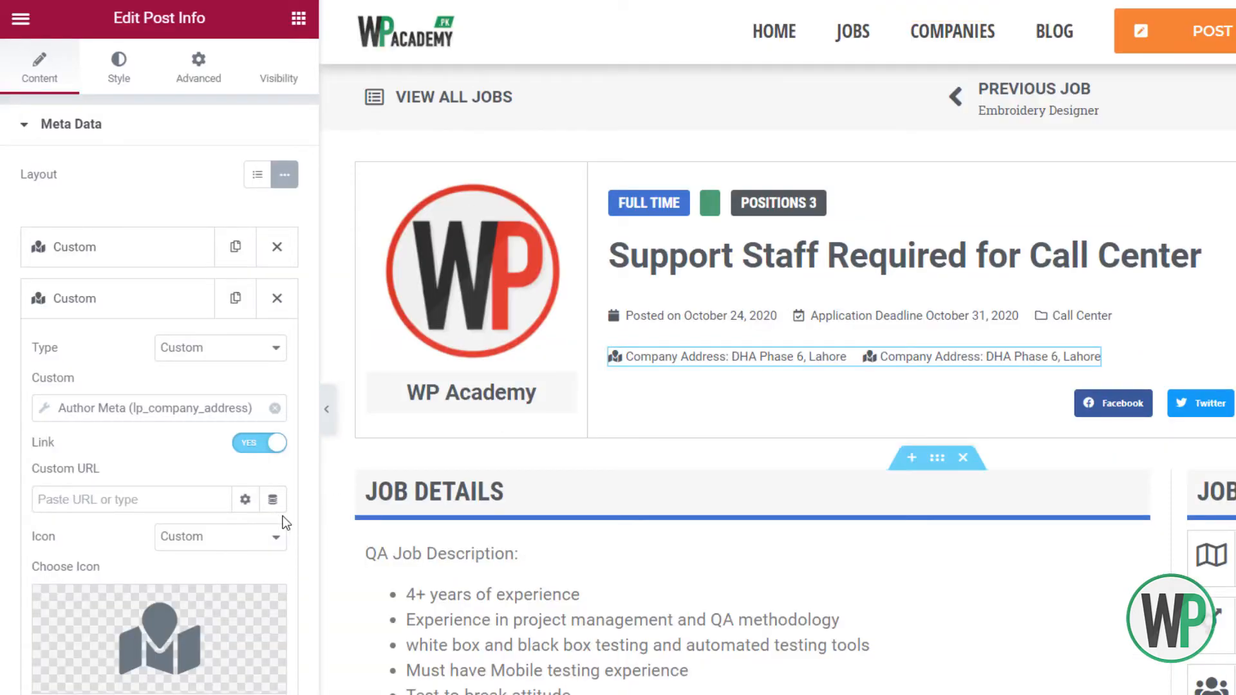
left_click(189, 405)
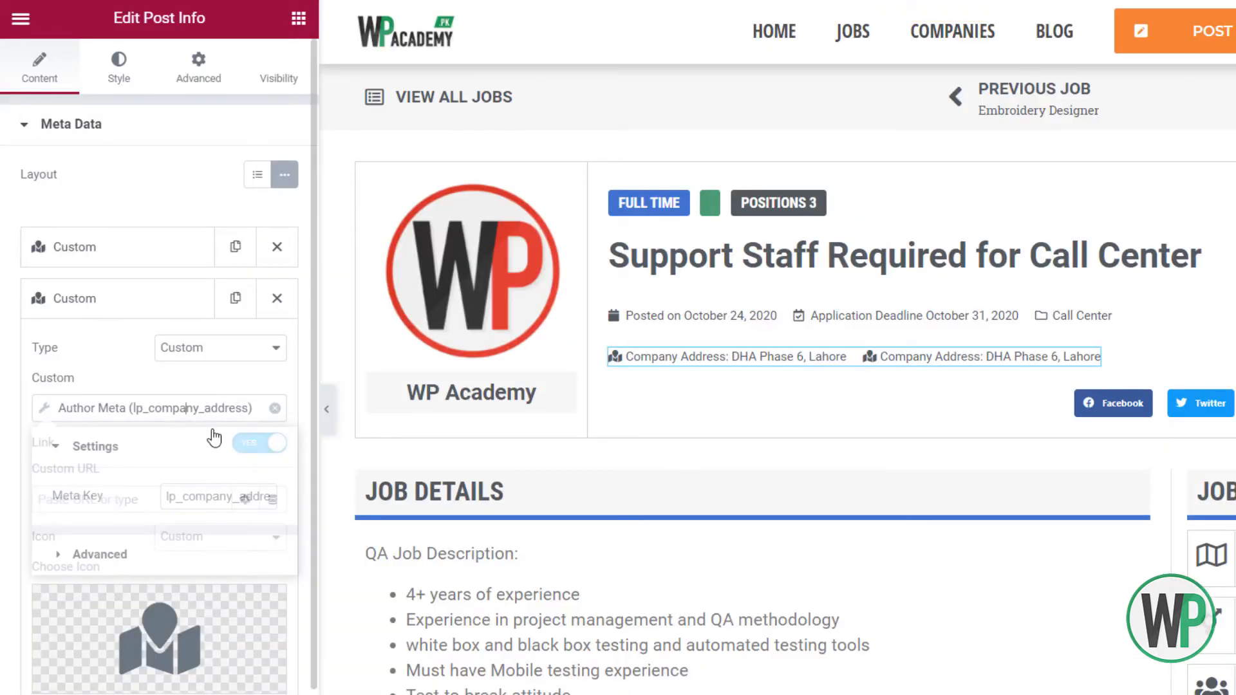
left_click(183, 494)
double_click(187, 495)
key("ctrl+v")
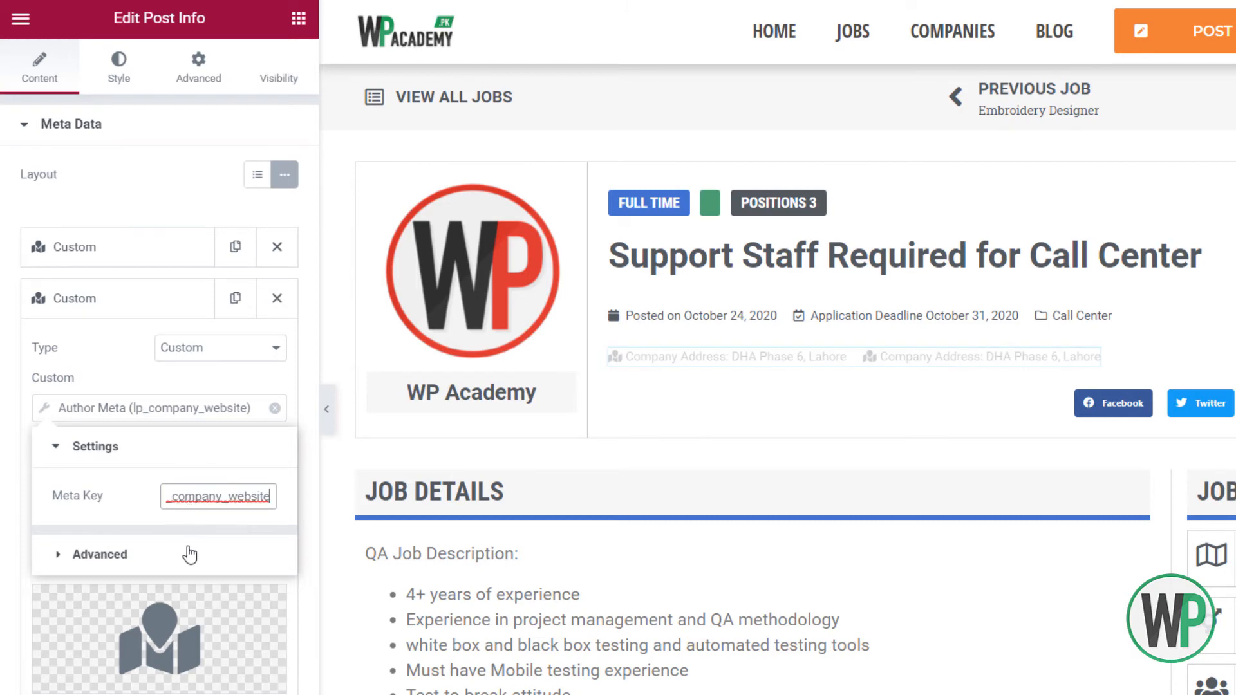
Change the website item's Before text to "Website:" in the Author Meta tag's advanced settings
left_click(189, 554)
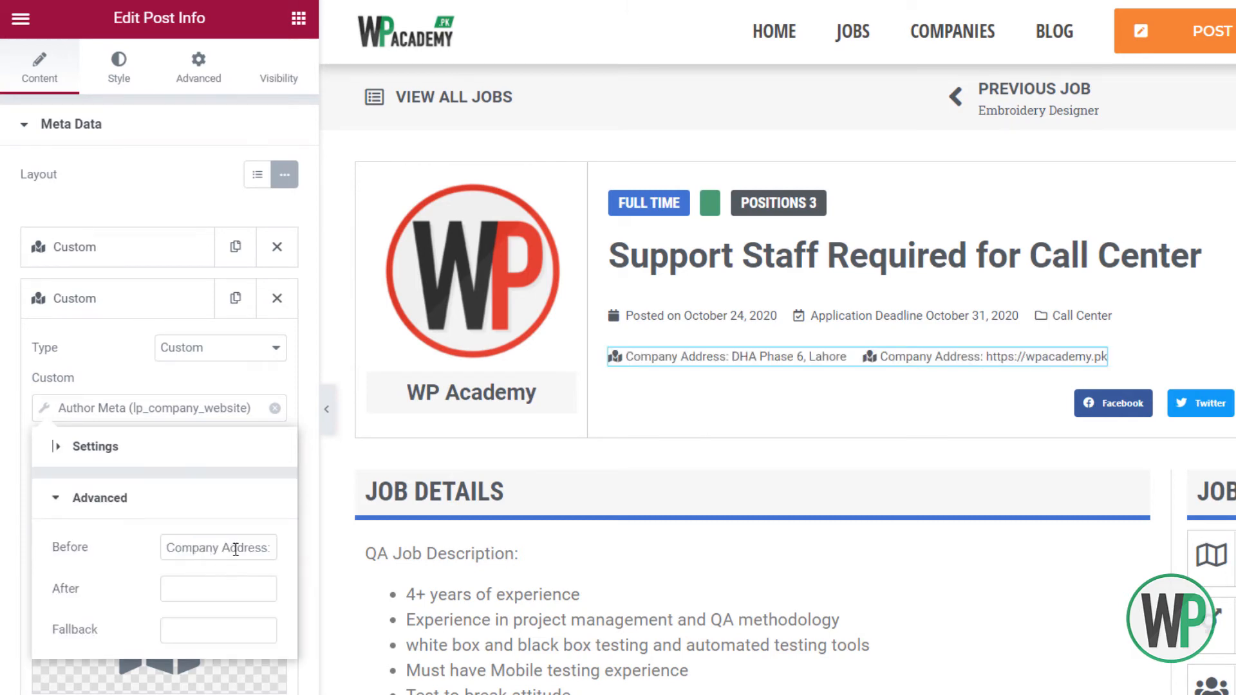
left_click_drag(263, 548, 223, 554)
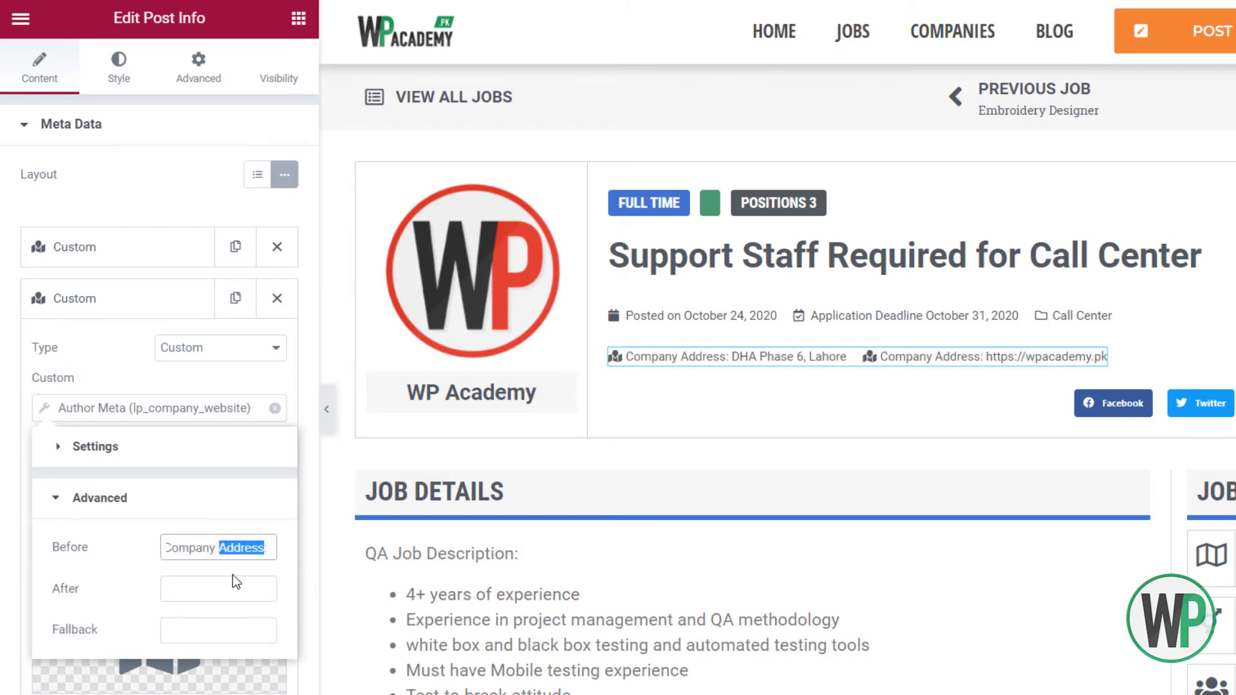
type("Website")
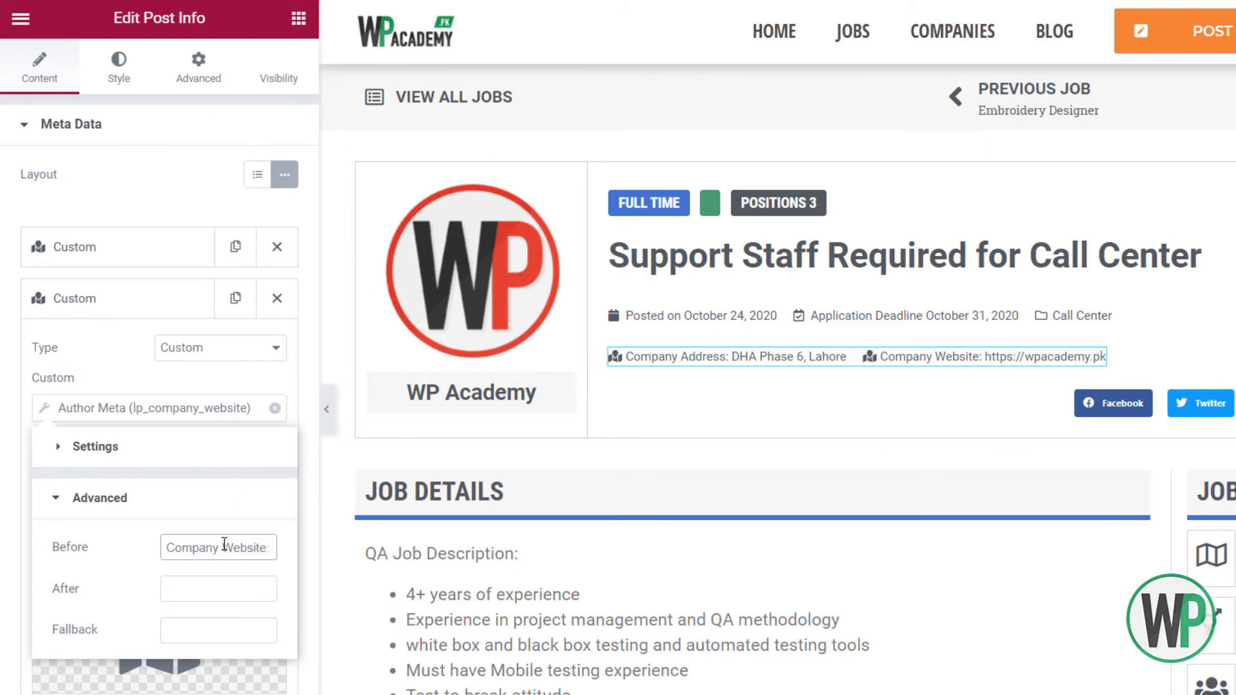
left_click_drag(224, 544, 184, 537)
key("BackSpace")
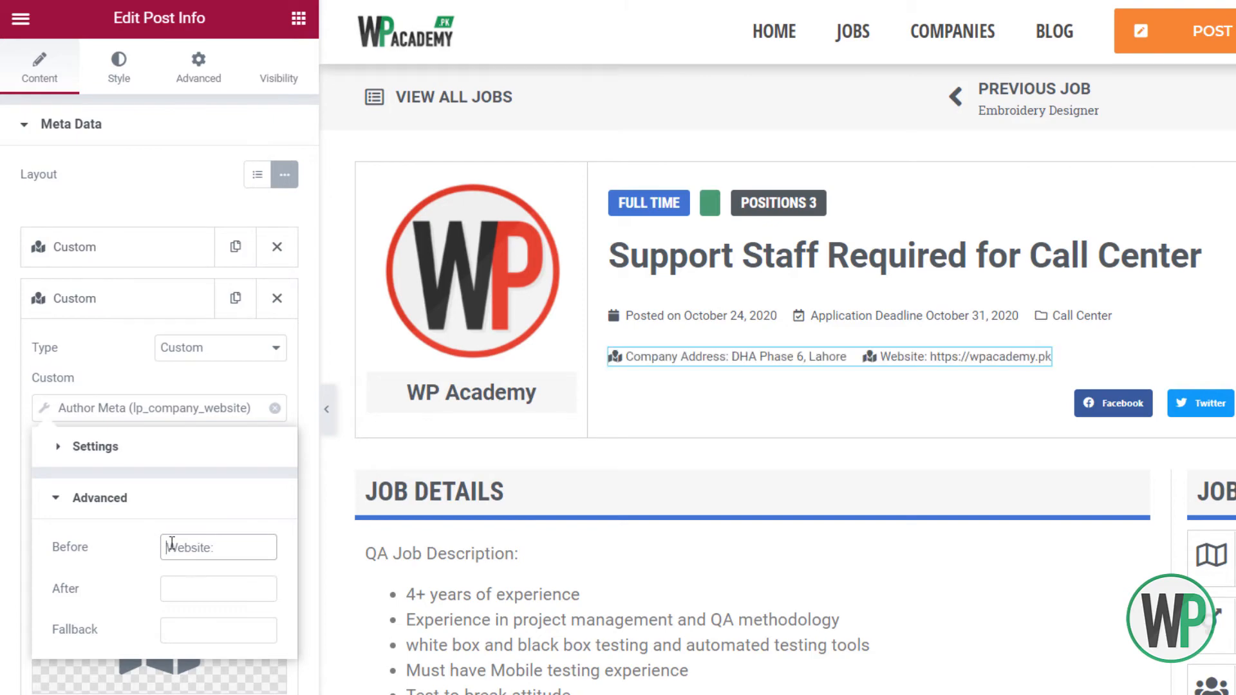
Search the icon library for "glob" and use the solid globe showing the Americas as the website item's icon
left_click(222, 675)
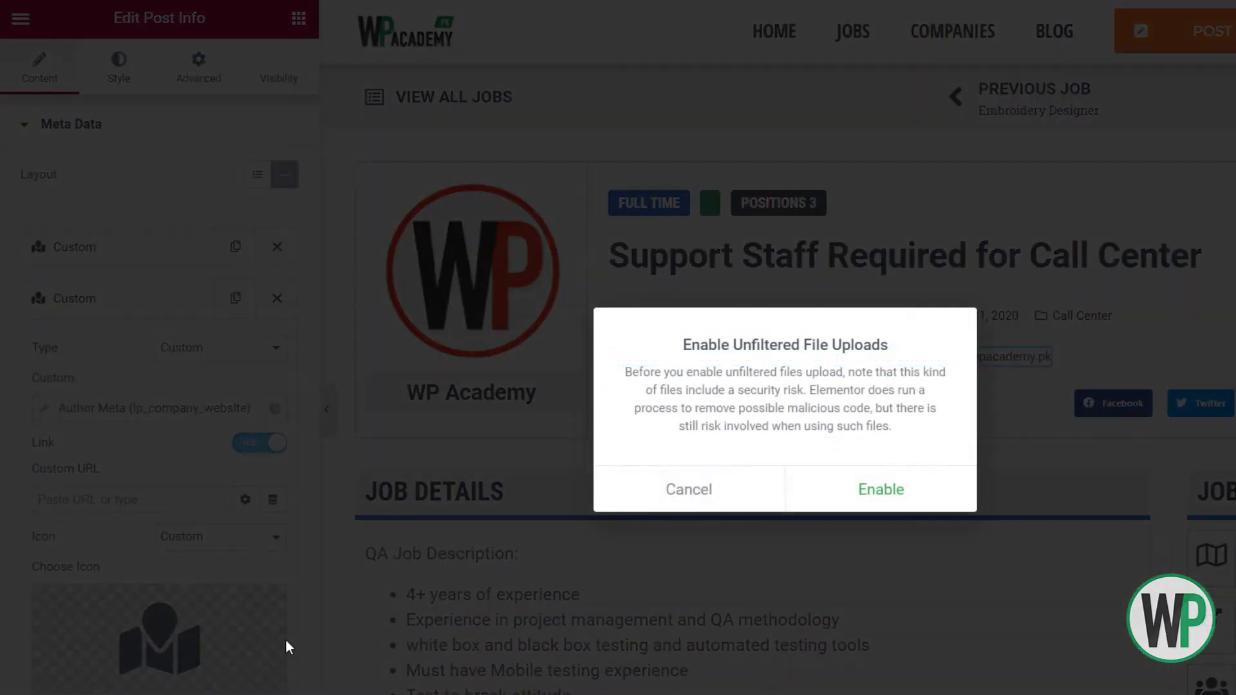
left_click(730, 506)
left_click(180, 632)
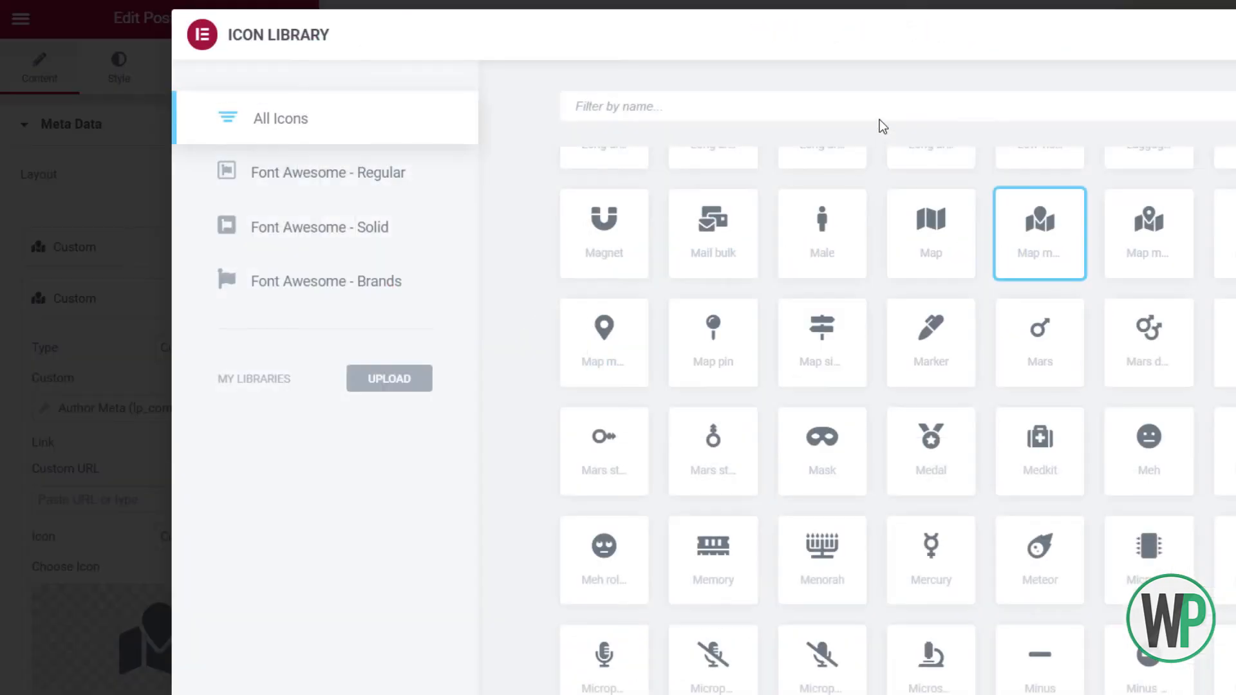
type("glob")
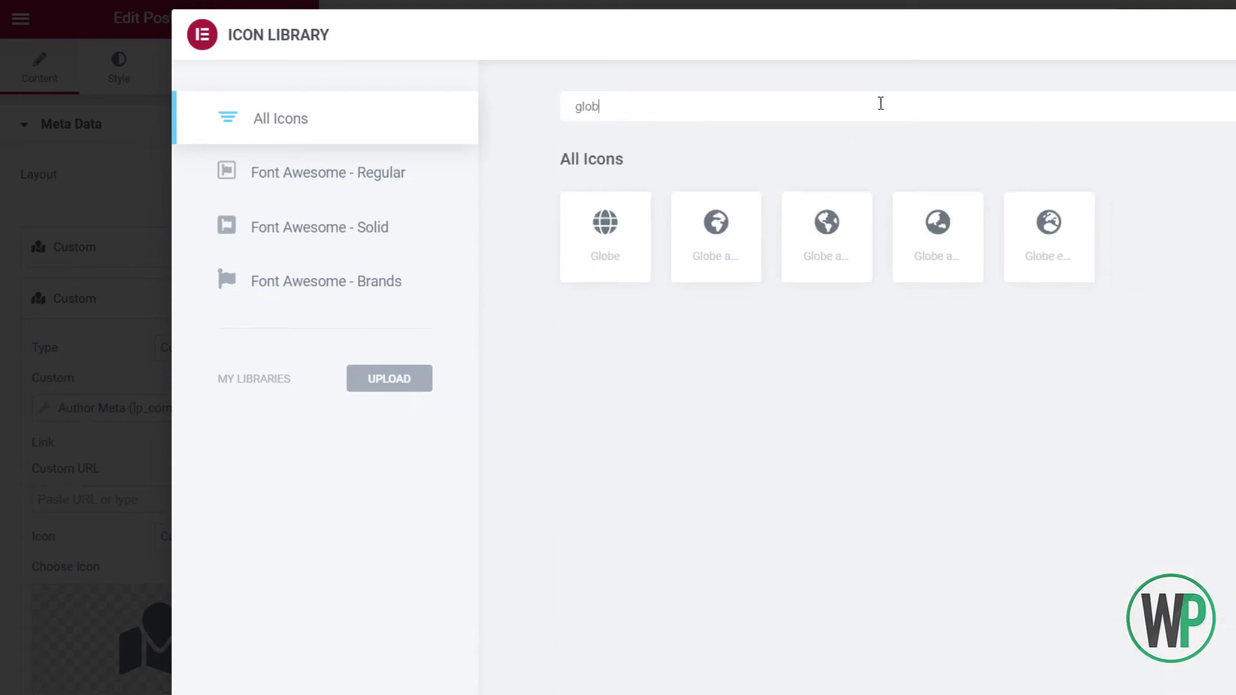
left_click(798, 225)
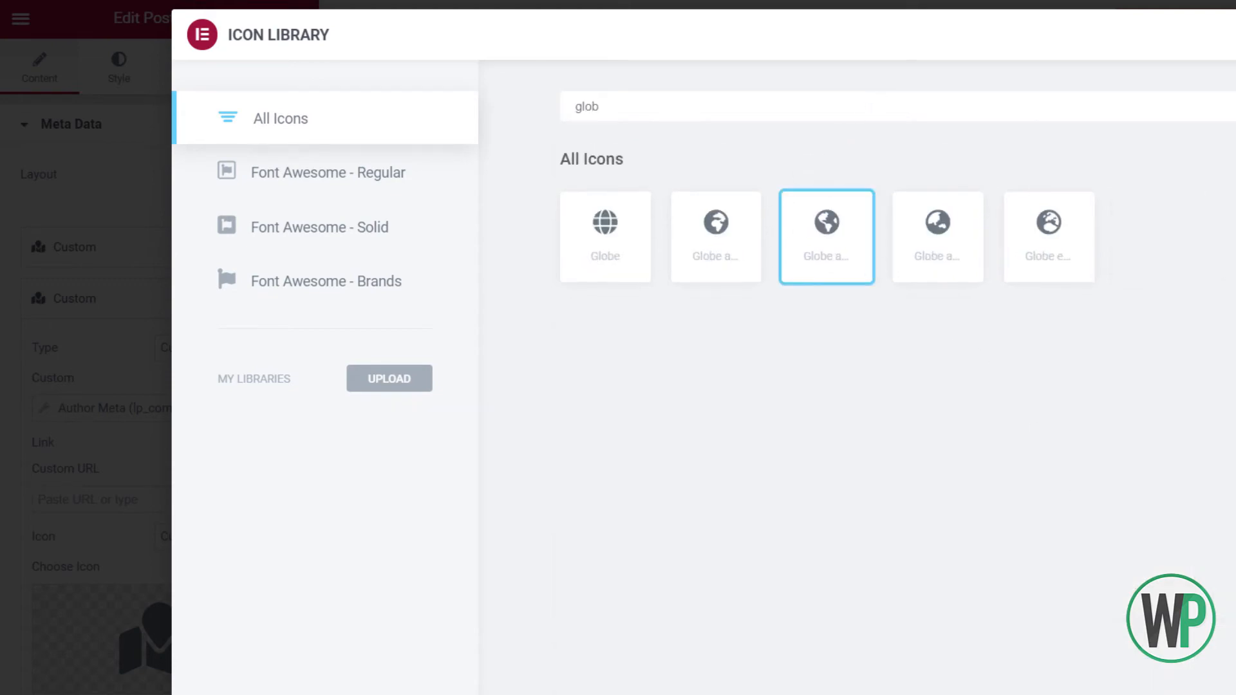
left_click(1233, 692)
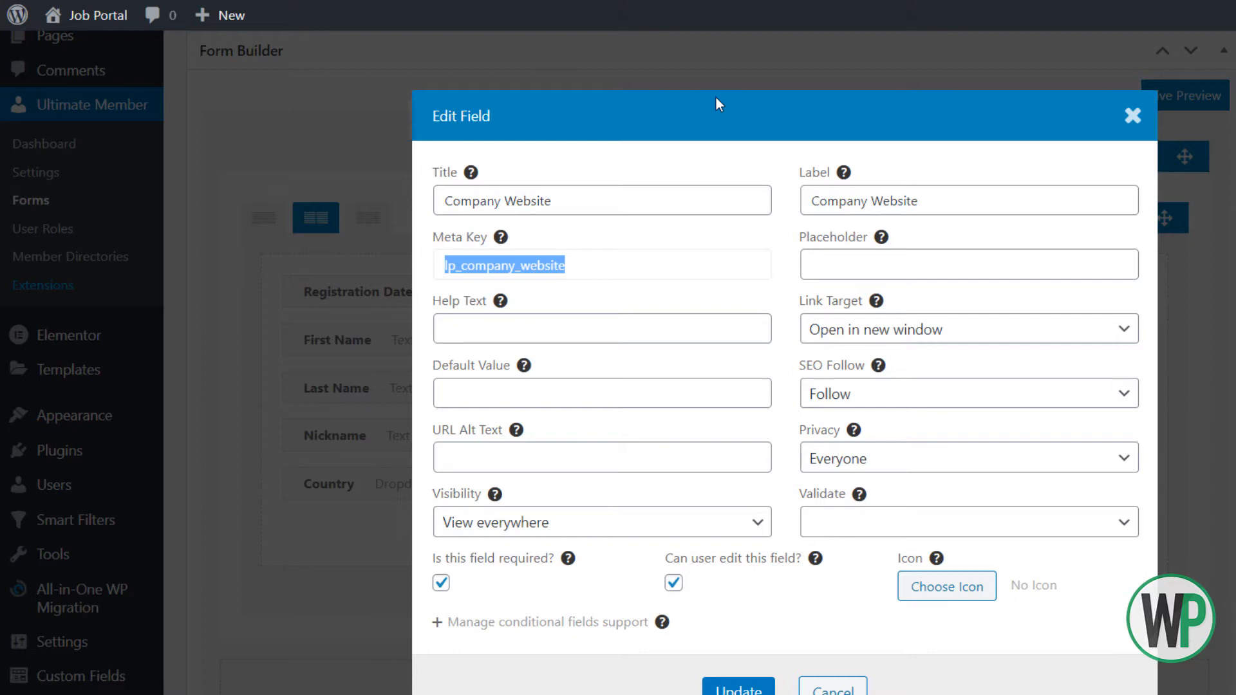
Close the Company Website field's settings in the form and duplicate the website item in the Post Info widget
left_click(1131, 116)
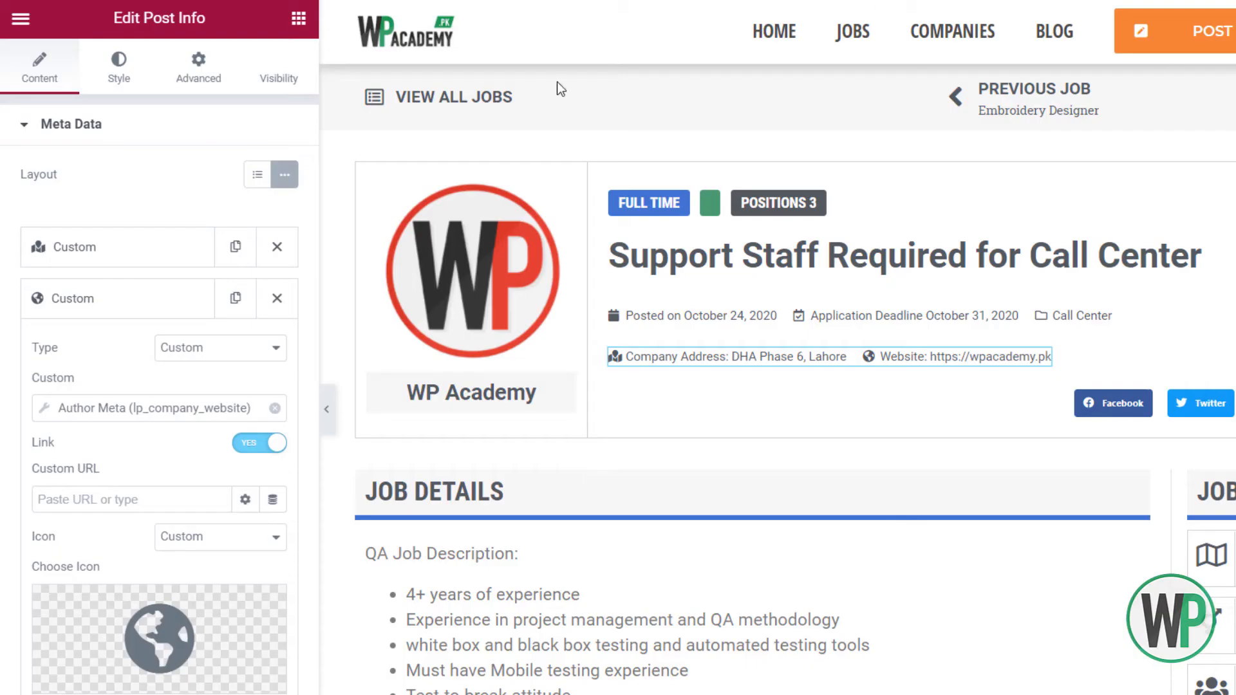
left_click(196, 307)
left_click(235, 300)
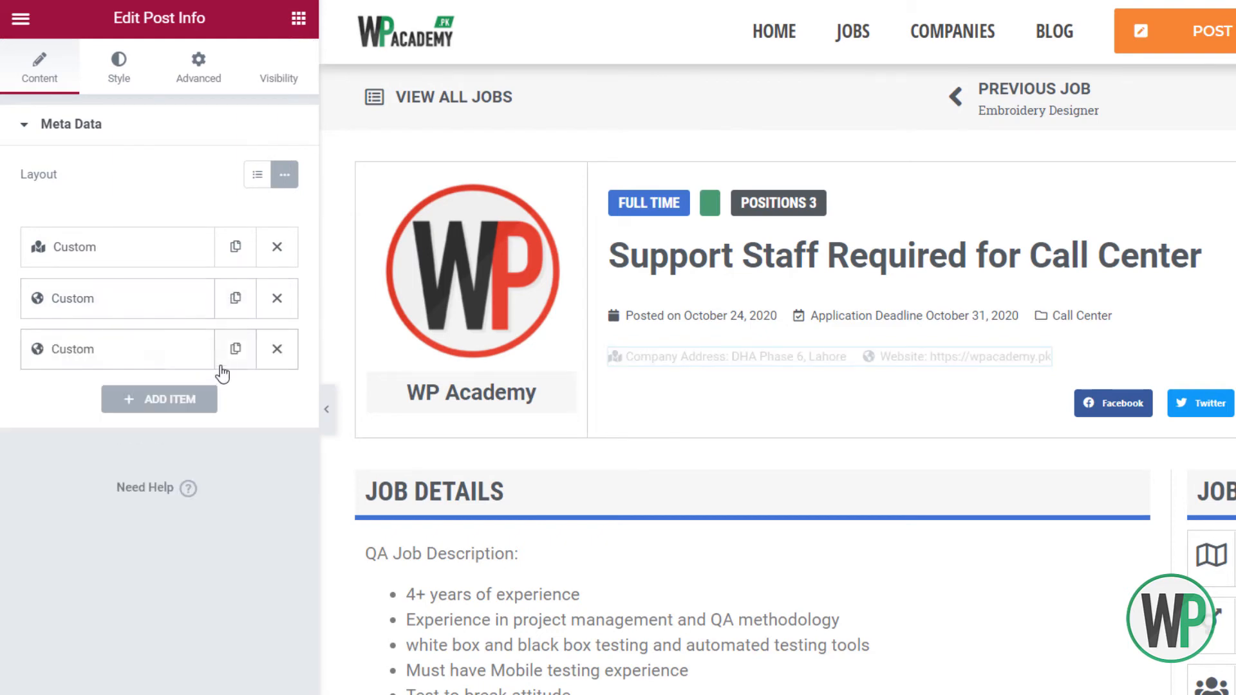
left_click(199, 357)
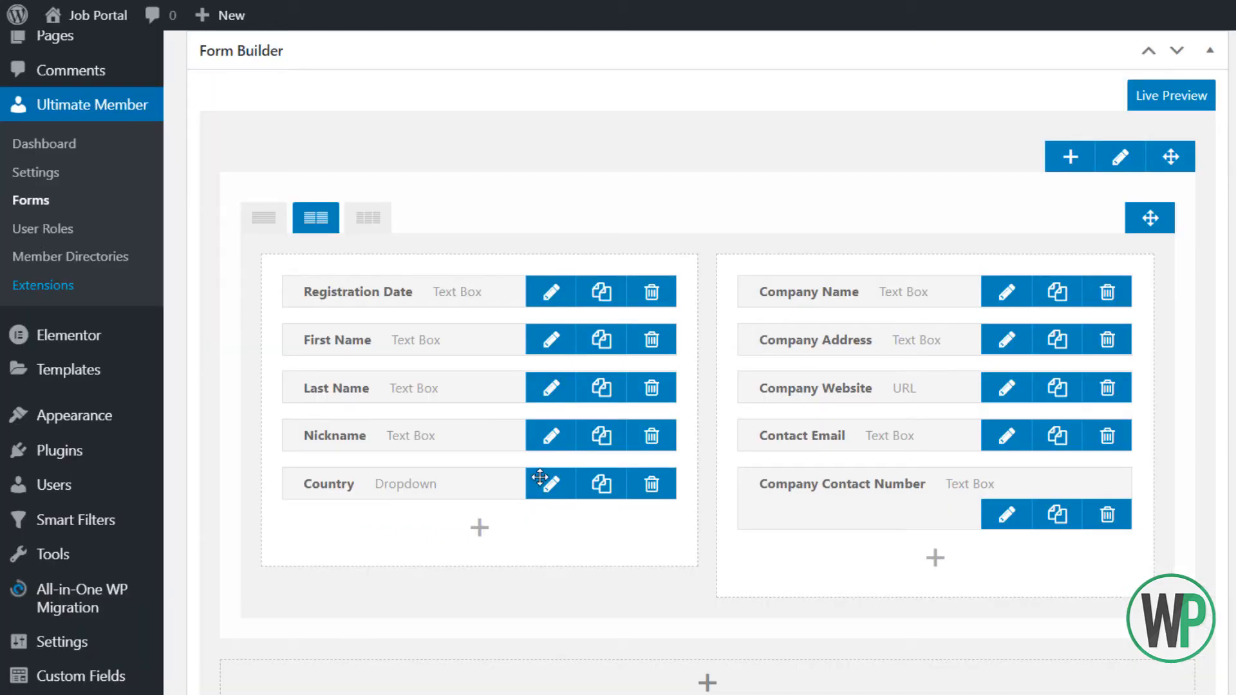
Check the Country field in the employer form and set the new item's Author Meta key to country
left_click(534, 494)
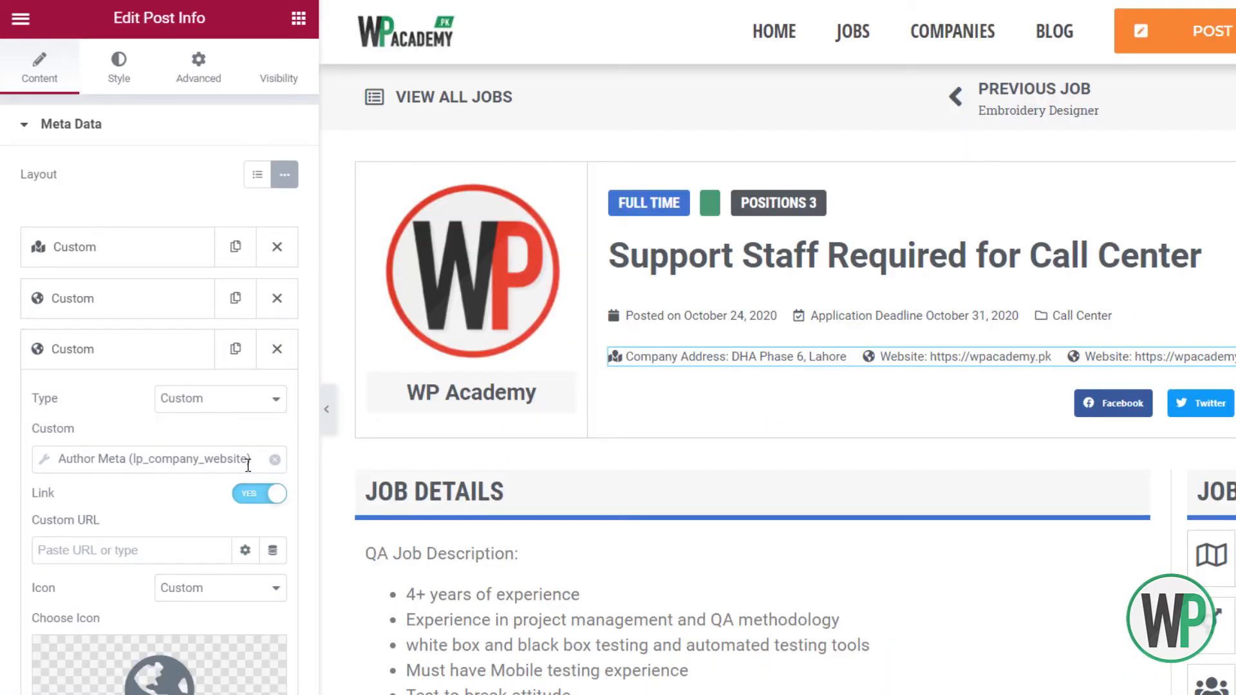
left_click(249, 460)
left_click(233, 546)
key("ctrl+a")
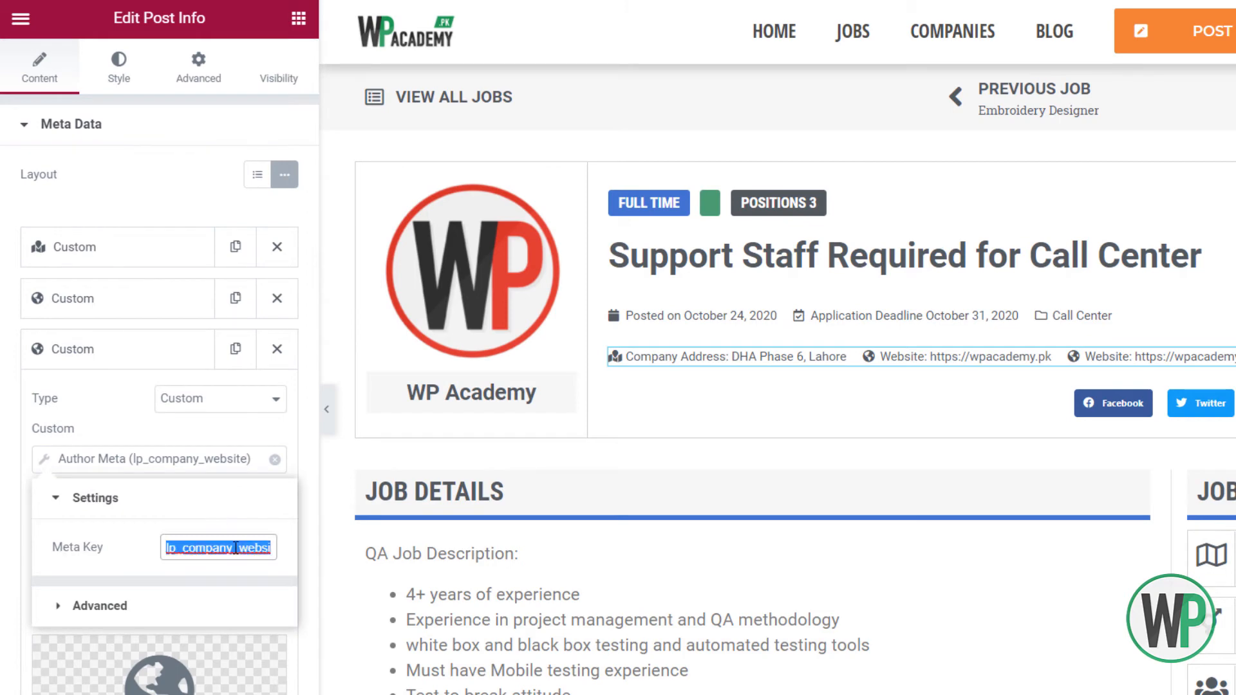
type("country")
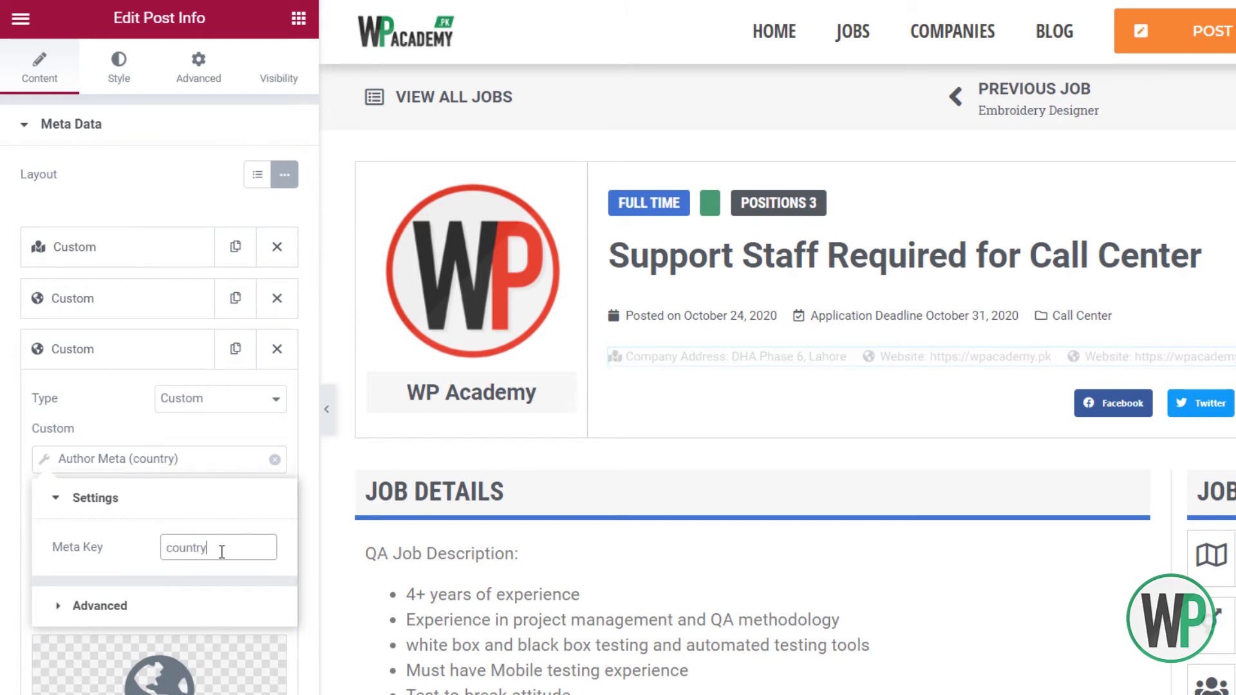
Search the icon library for "fla", use the solid flag as the country item's icon, and update the template
left_click(204, 652)
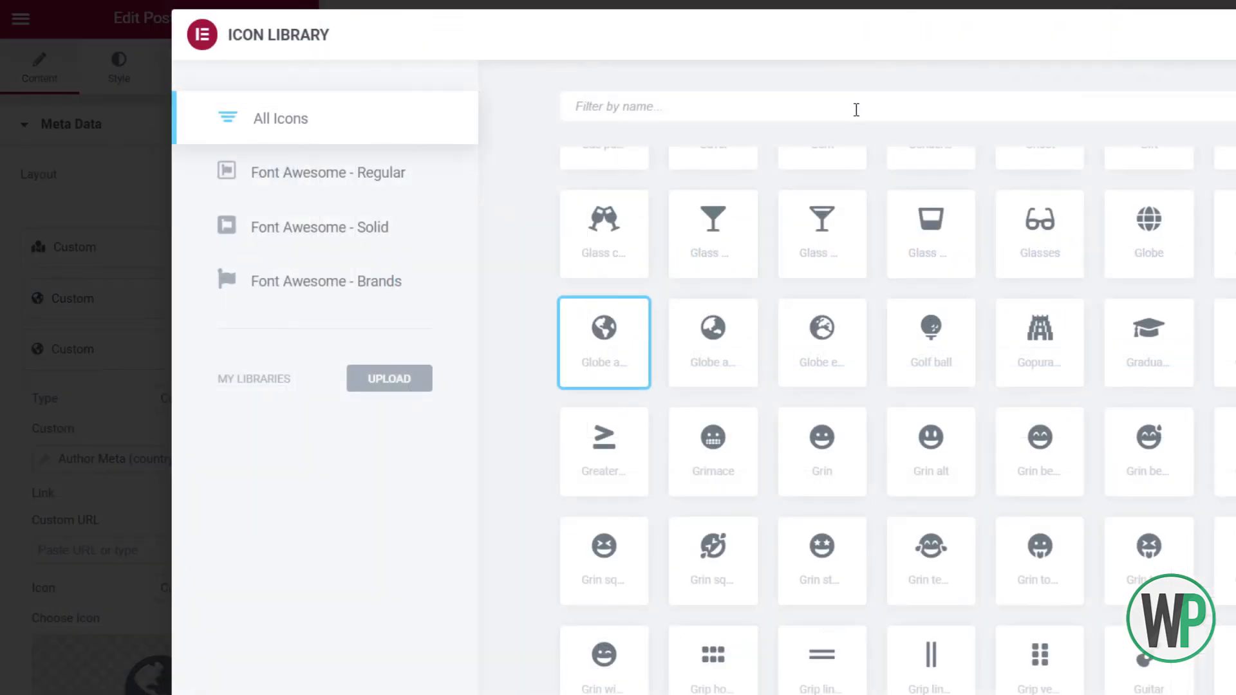
left_click(856, 109)
type("fla")
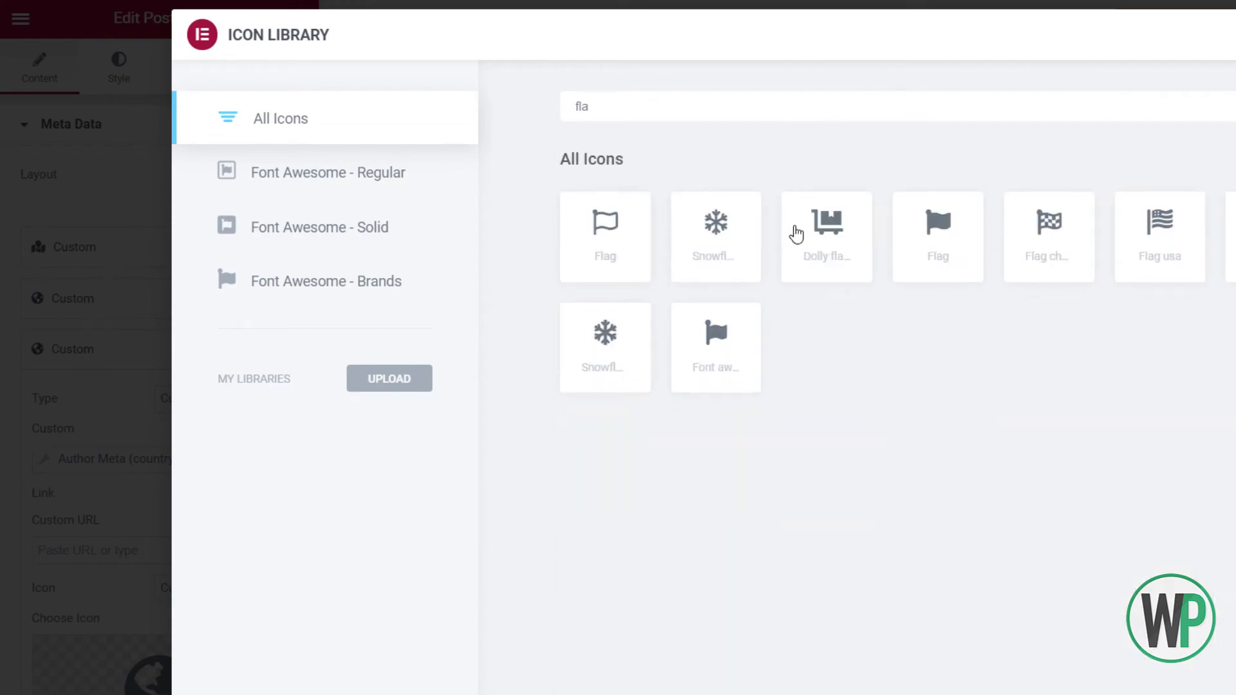
left_click(939, 248)
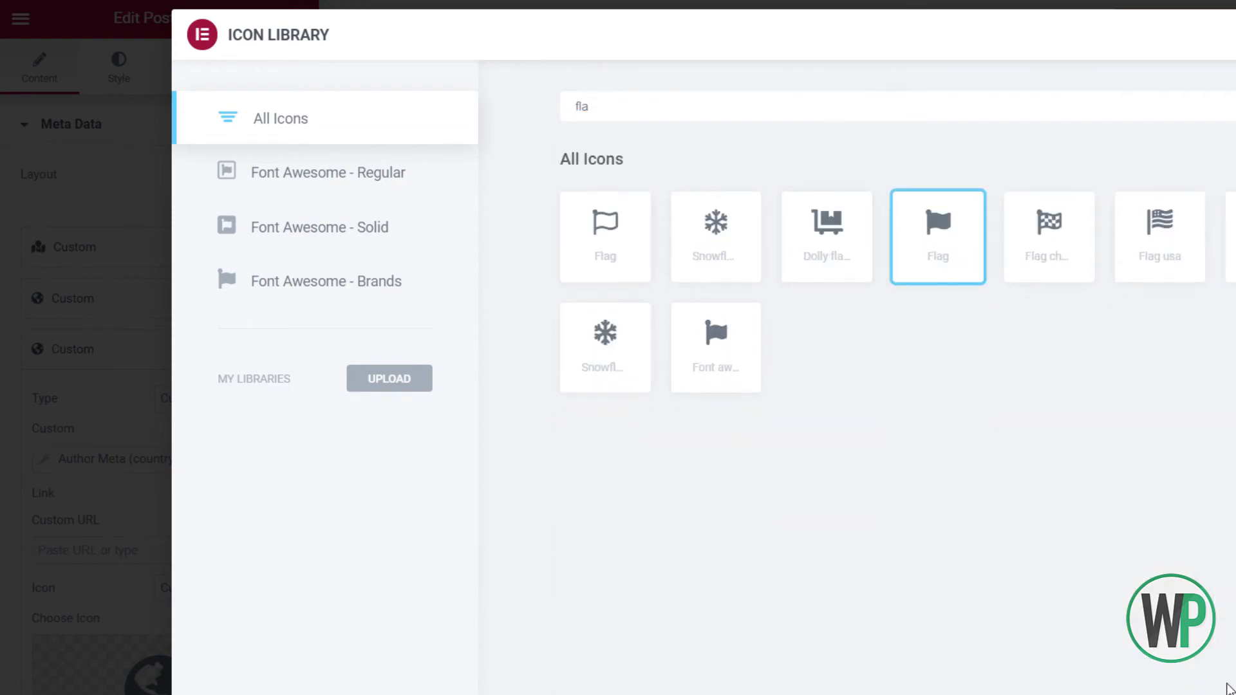
left_click(1232, 692)
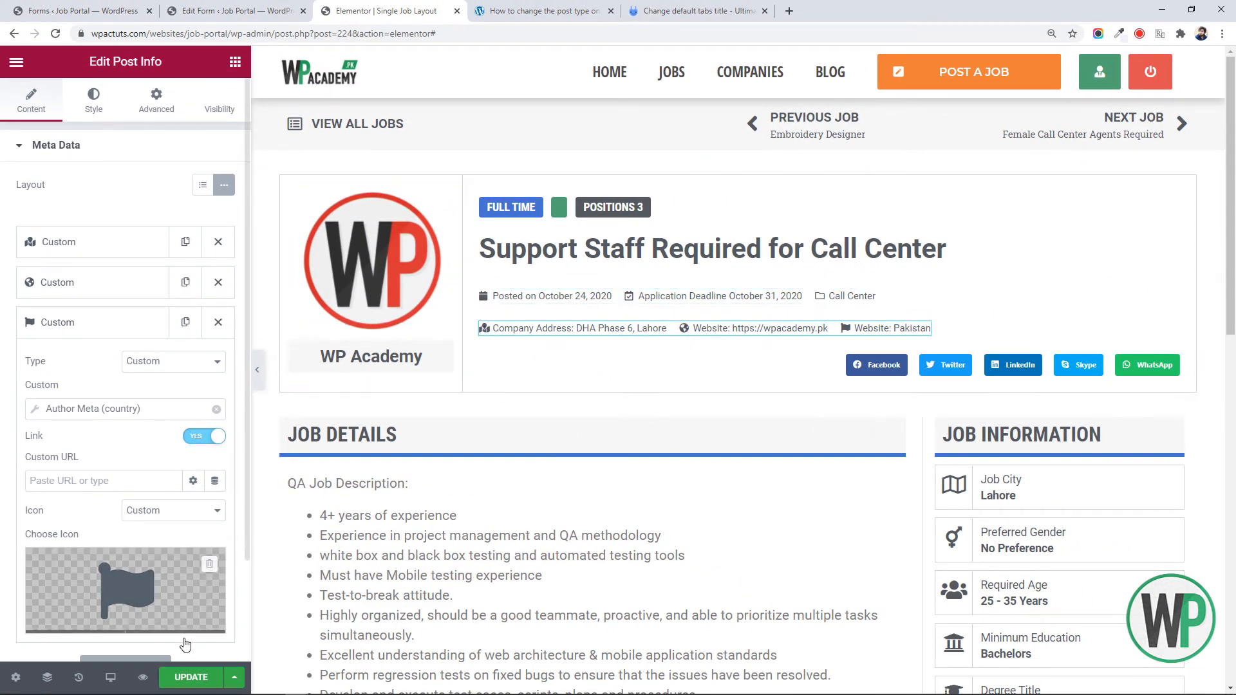
left_click(188, 677)
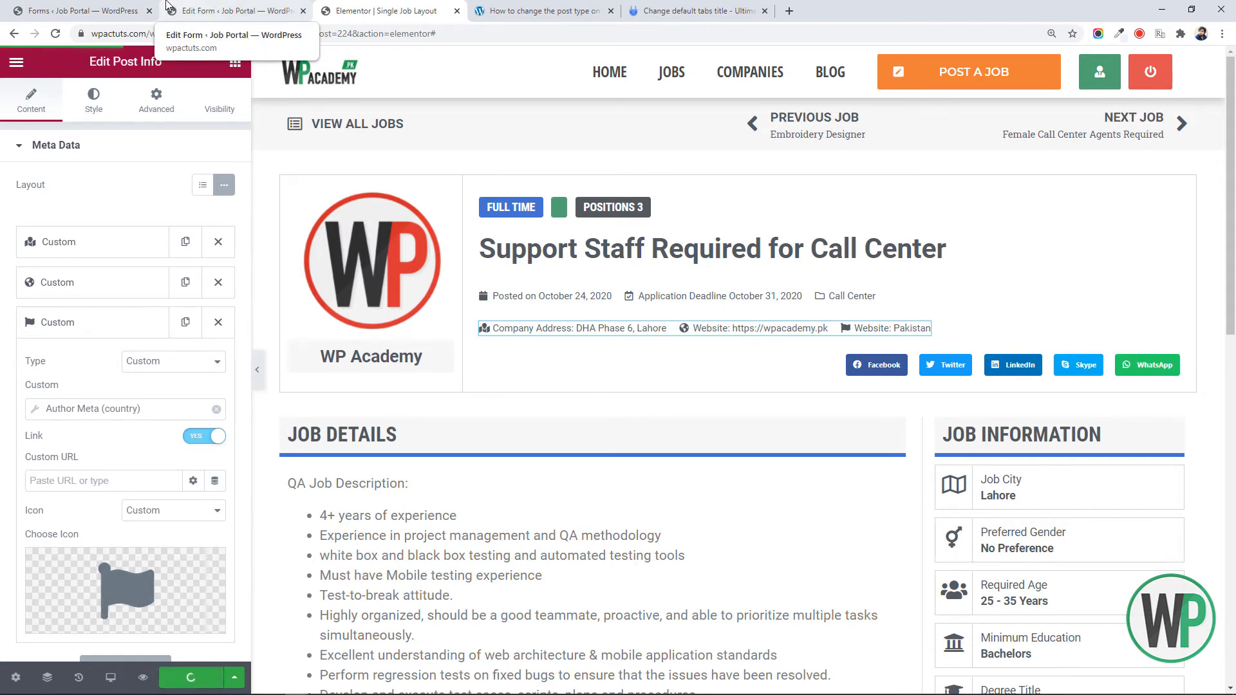
Open the live page of the "Female Call Center Agents Required" job from the Jobs list and close it
left_click(109, 10)
mouse_move(105, 191)
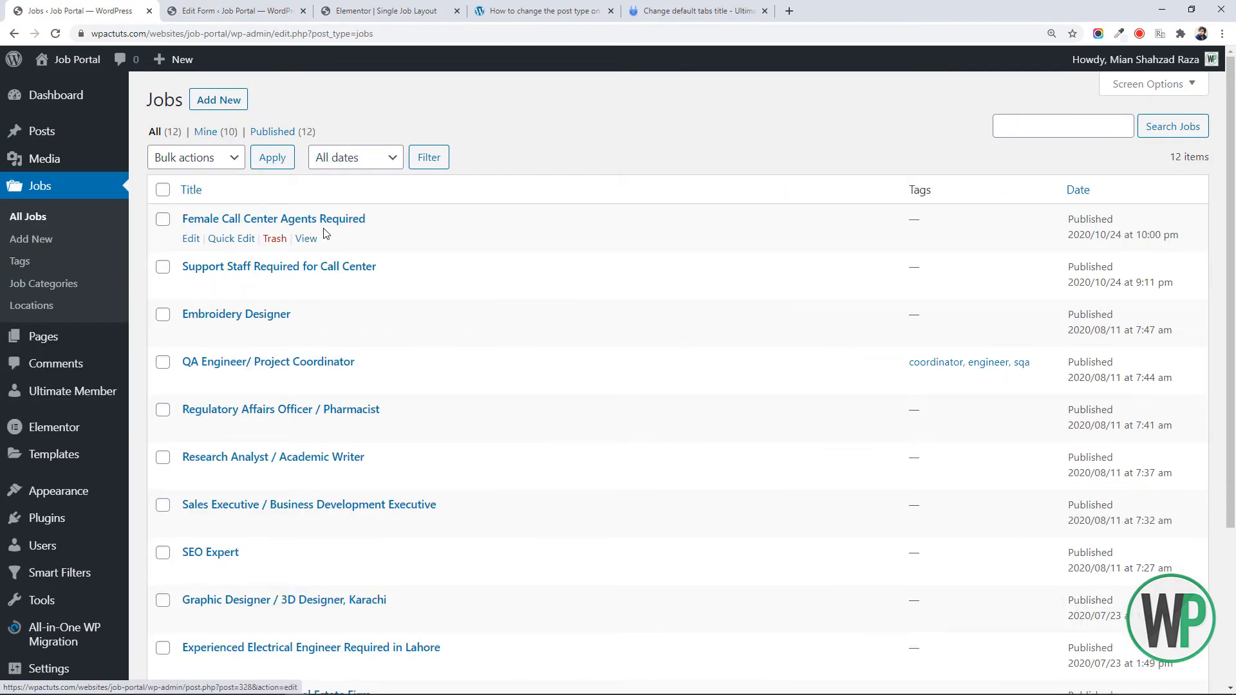
middle_click(312, 241)
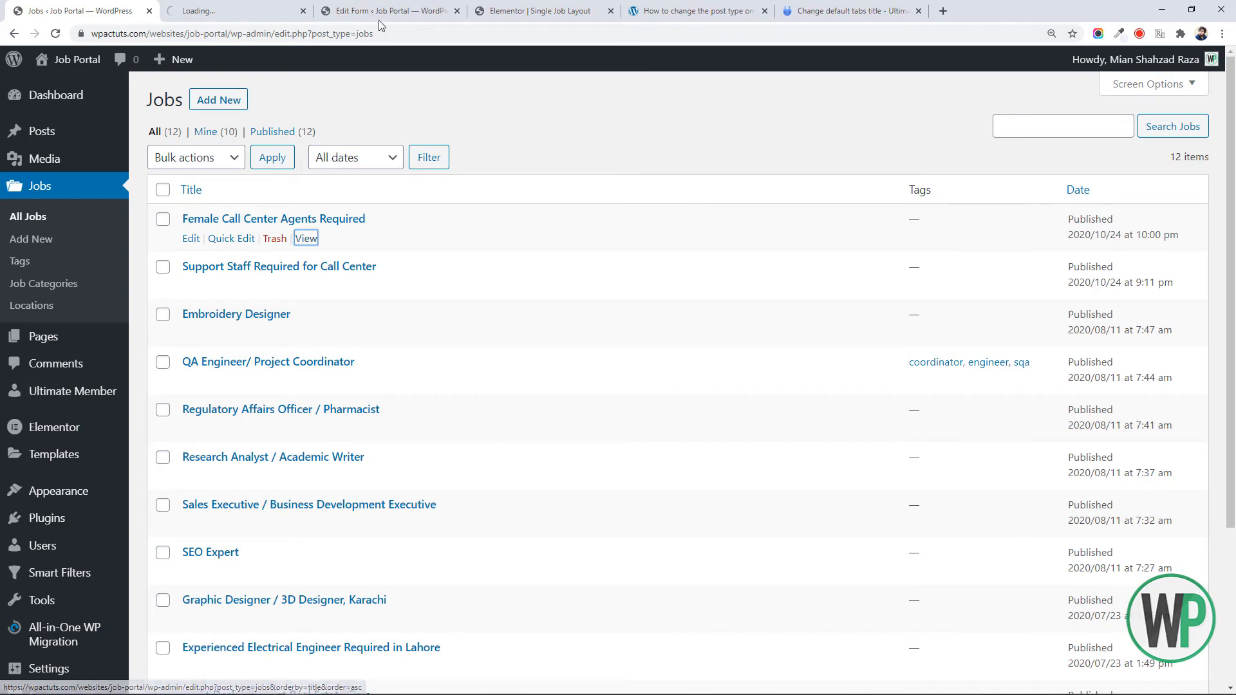
left_click_drag(246, 8, 511, 6)
left_click(404, 5)
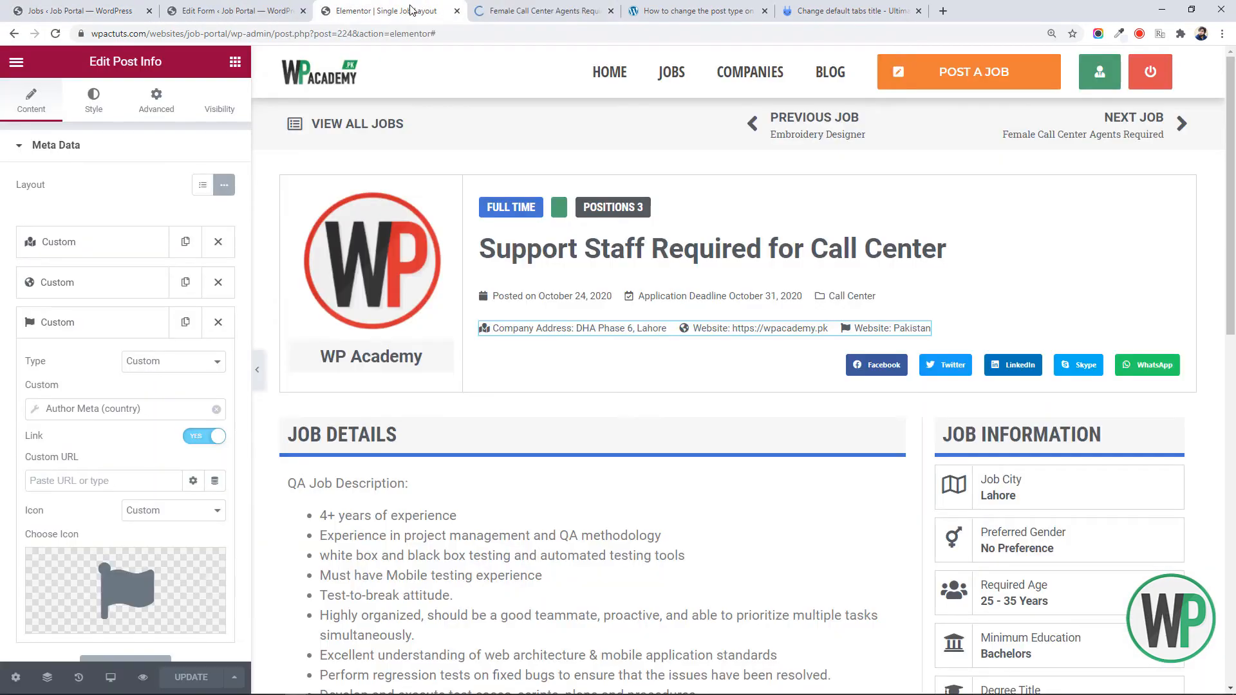
left_click(610, 11)
View the live "Support Staff Required for Call Center" job page from the Jobs list and return to the Single Job Layout editor
left_click(78, 10)
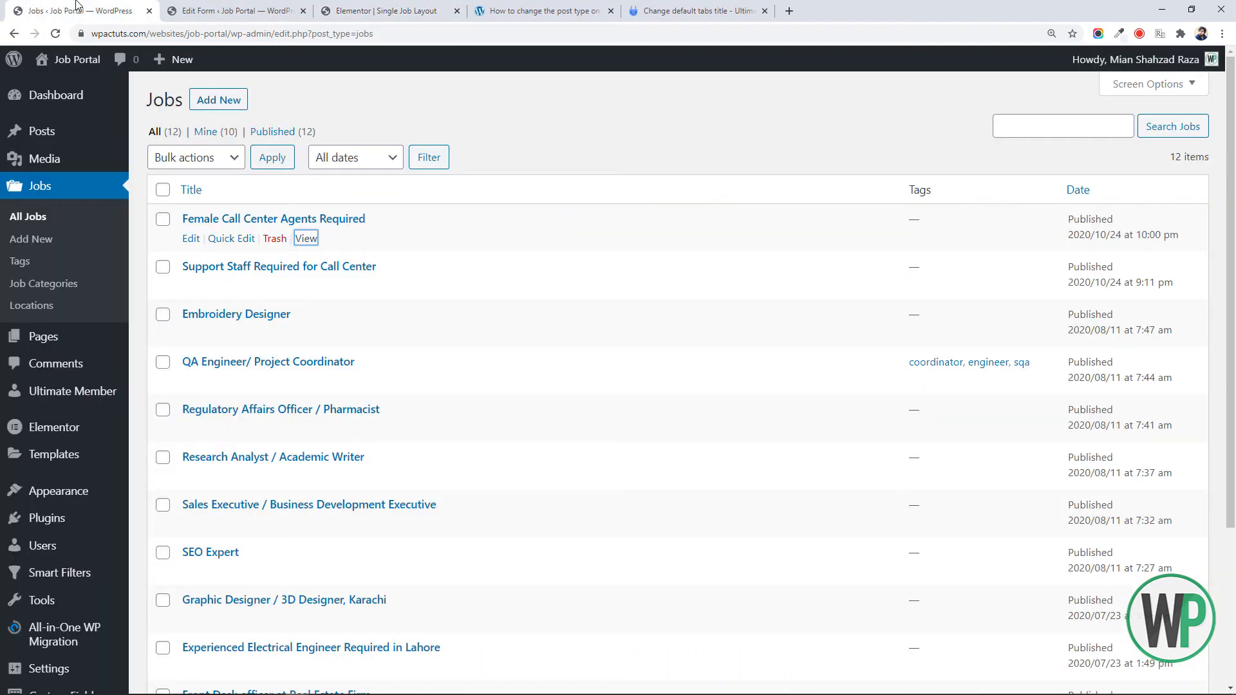
middle_click(307, 290)
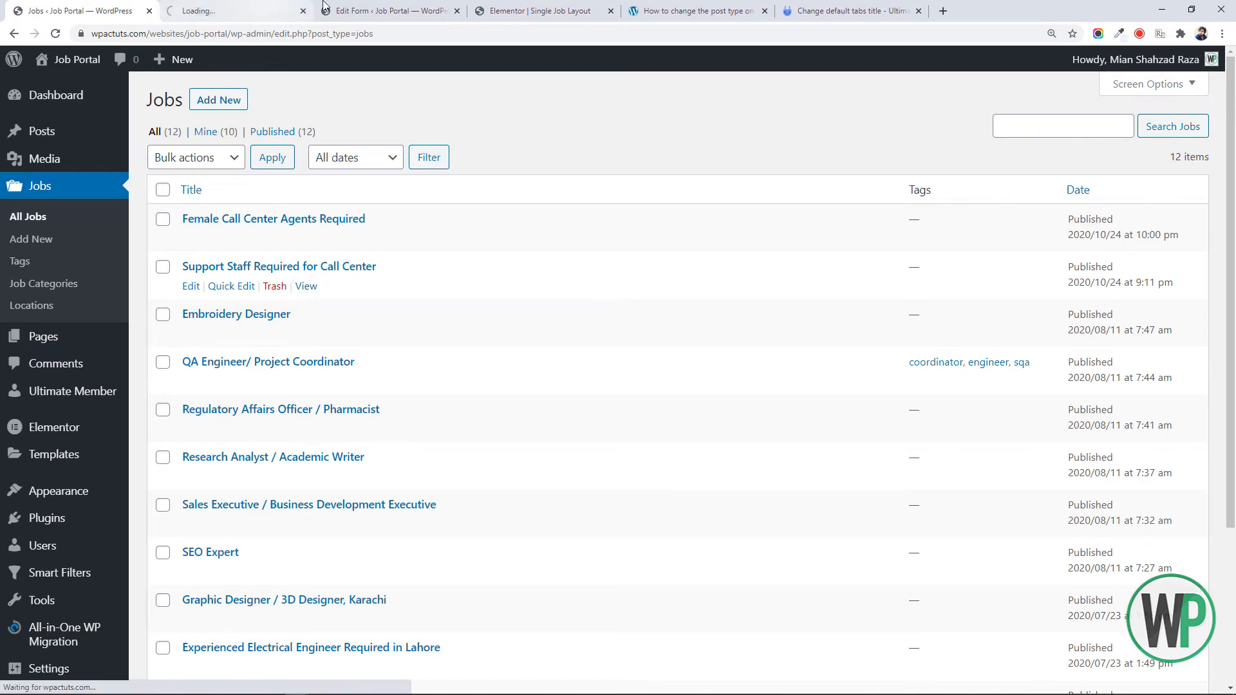
left_click_drag(247, 7, 561, 5)
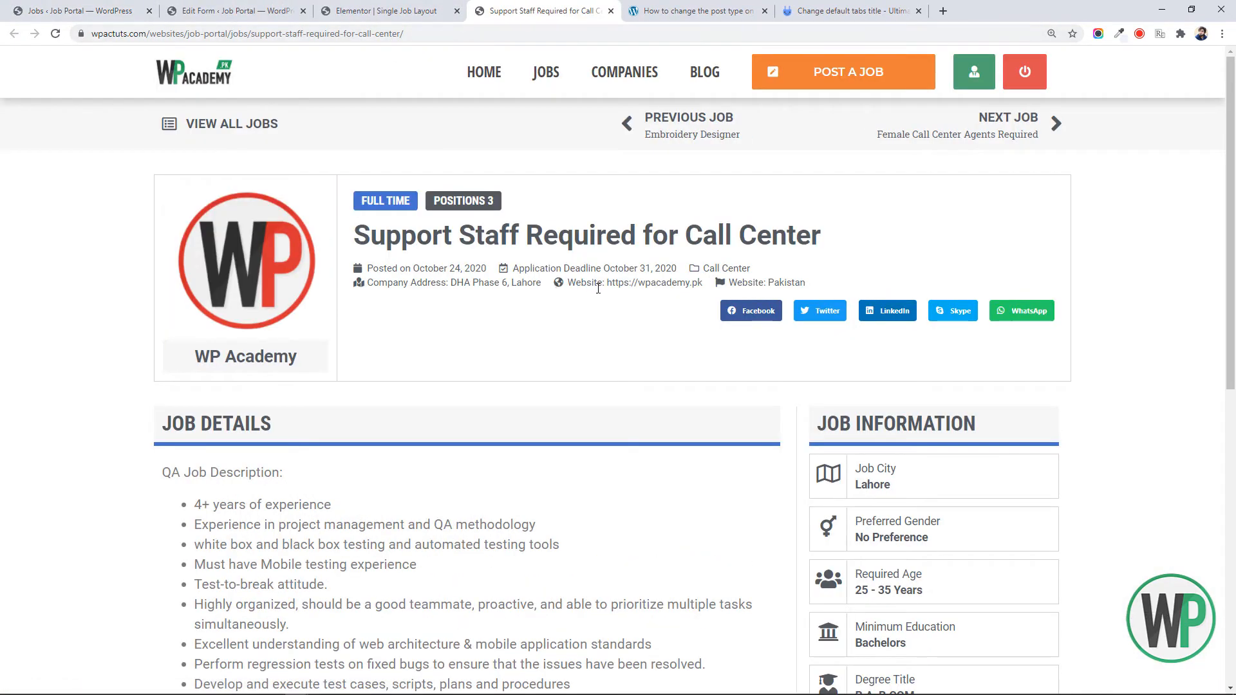
left_click(410, 8)
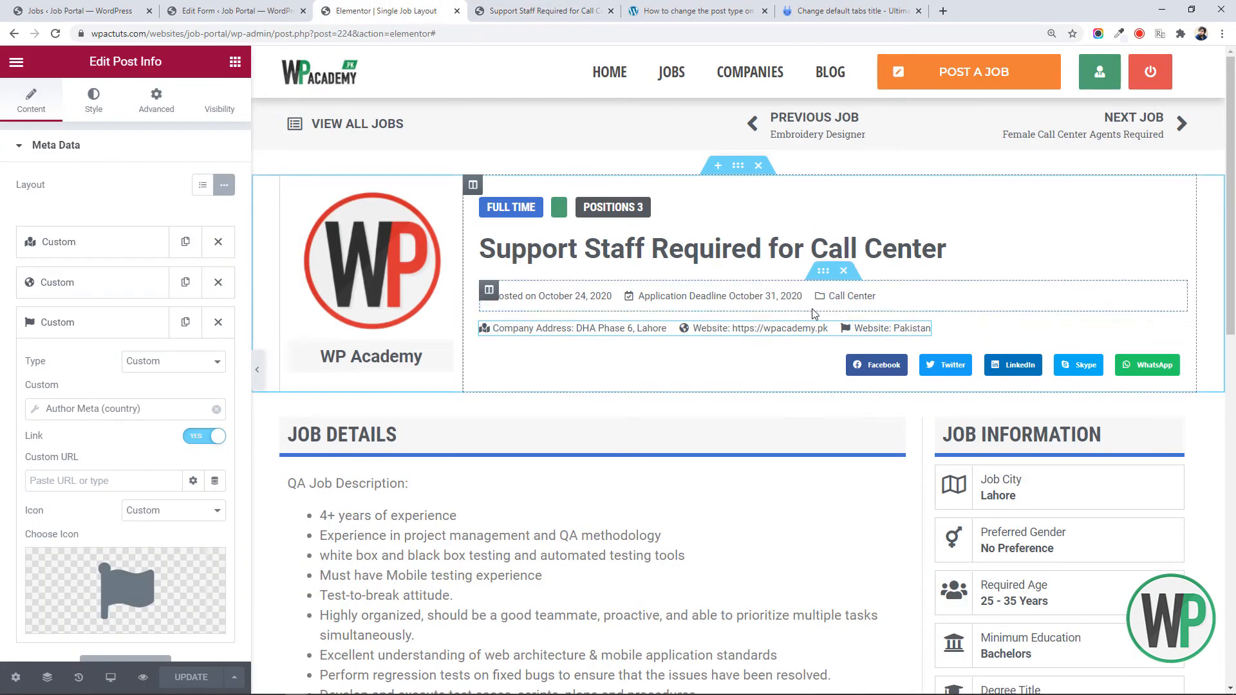
Set the company address row's inner section to 10 px top and bottom margins, update the template, and check the live job page
right_click(833, 308)
left_click(872, 320)
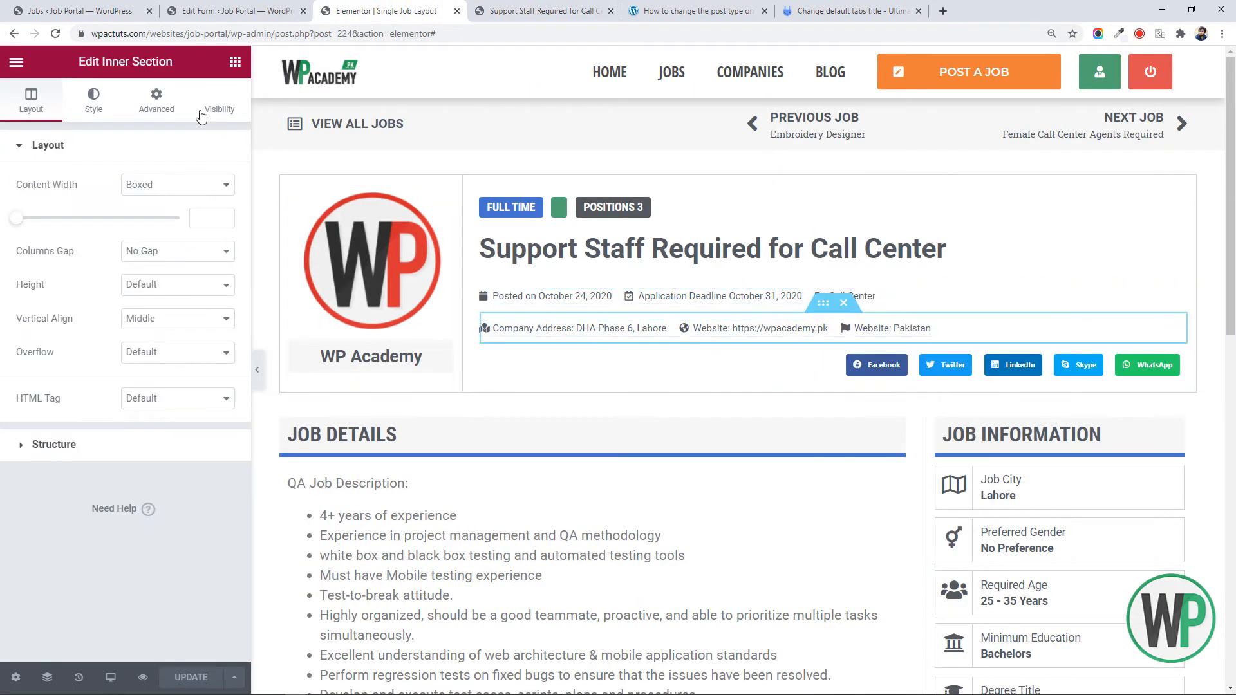
left_click(156, 100)
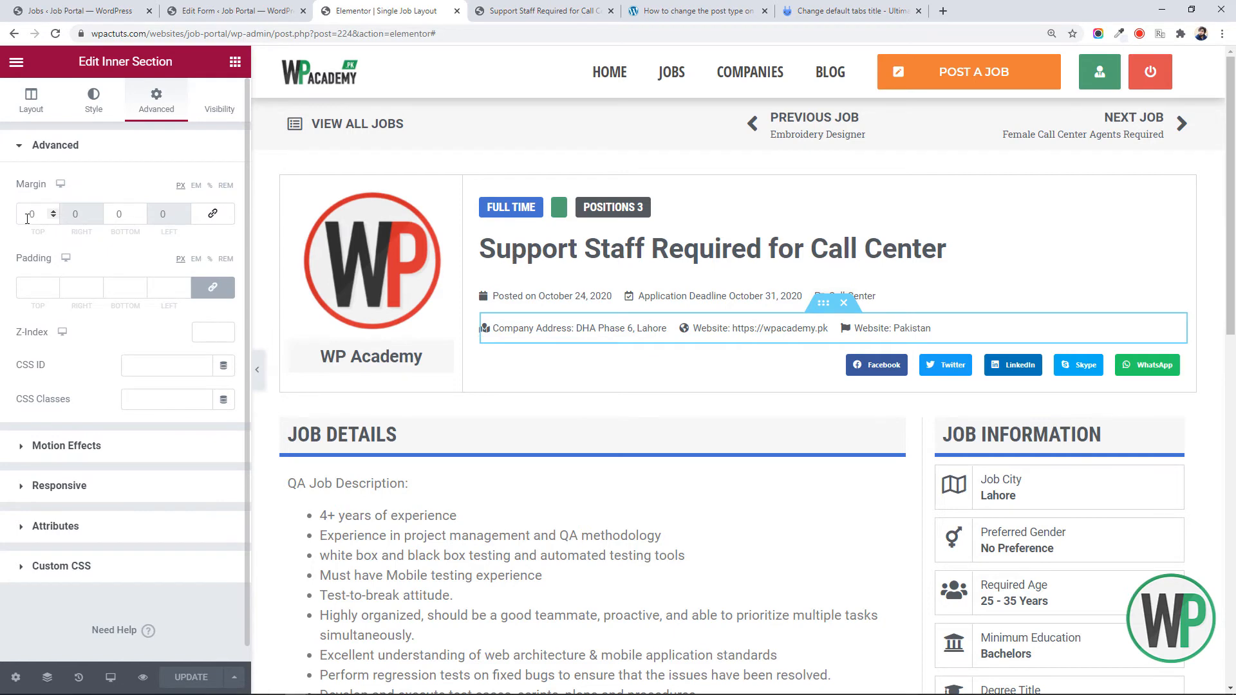
left_click(213, 214)
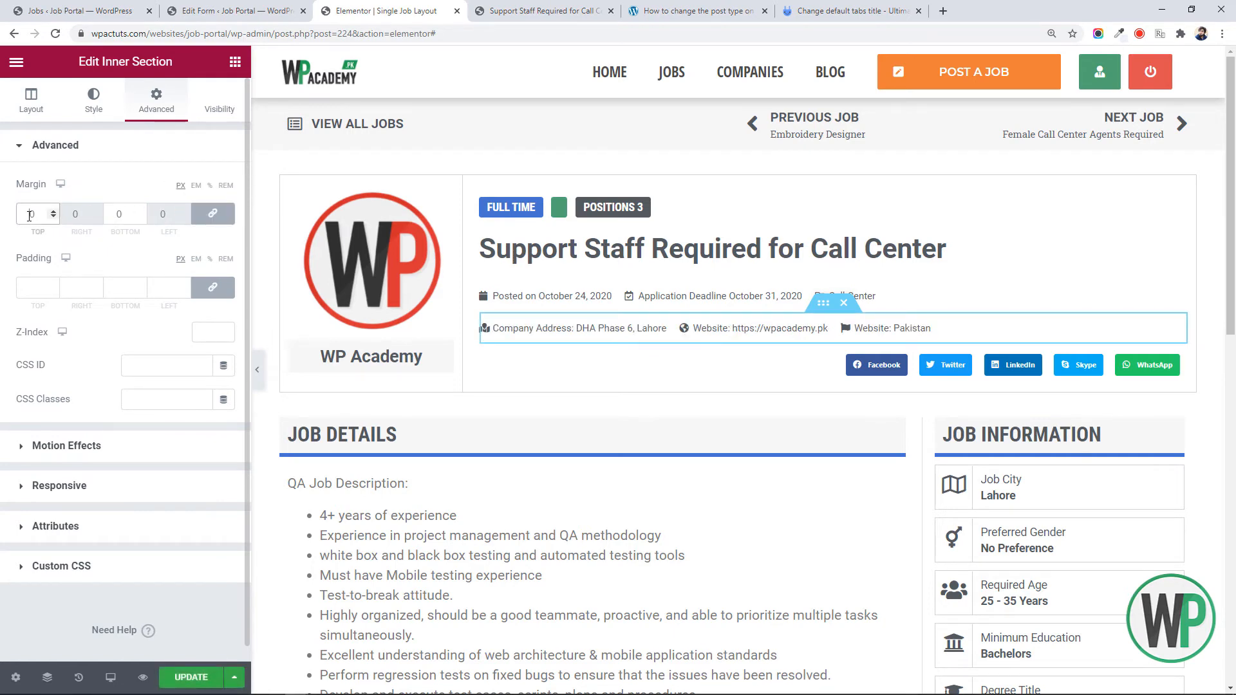
type("10")
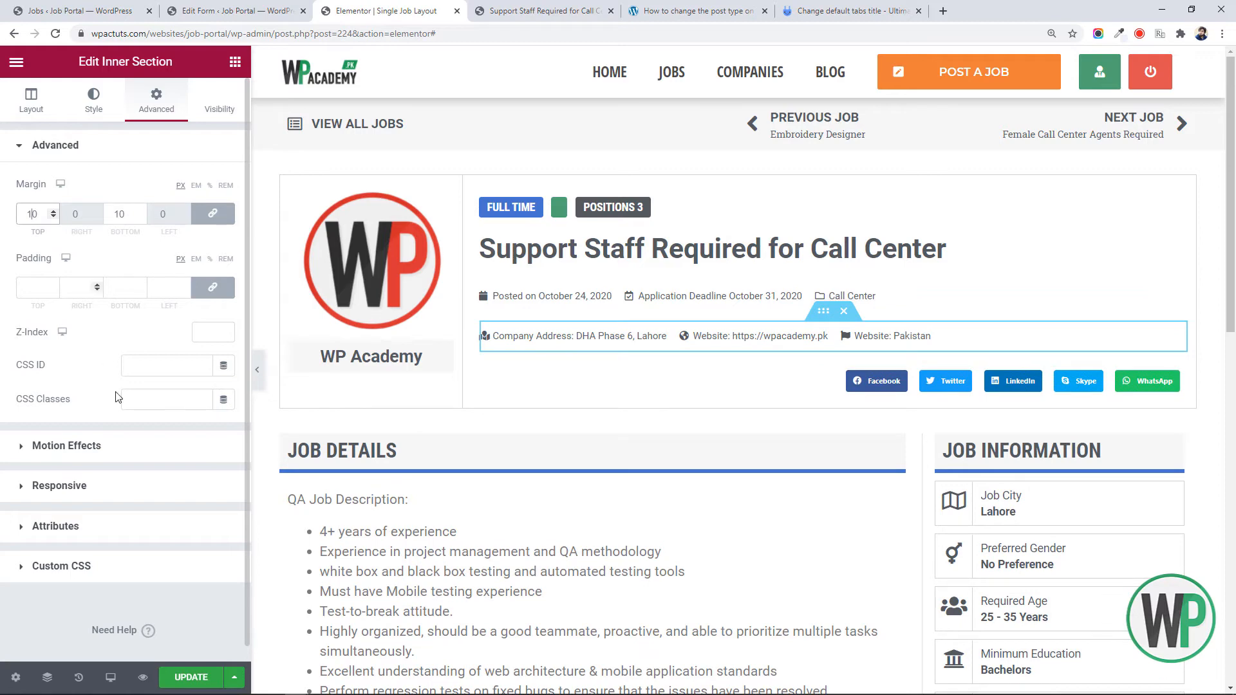
left_click(191, 677)
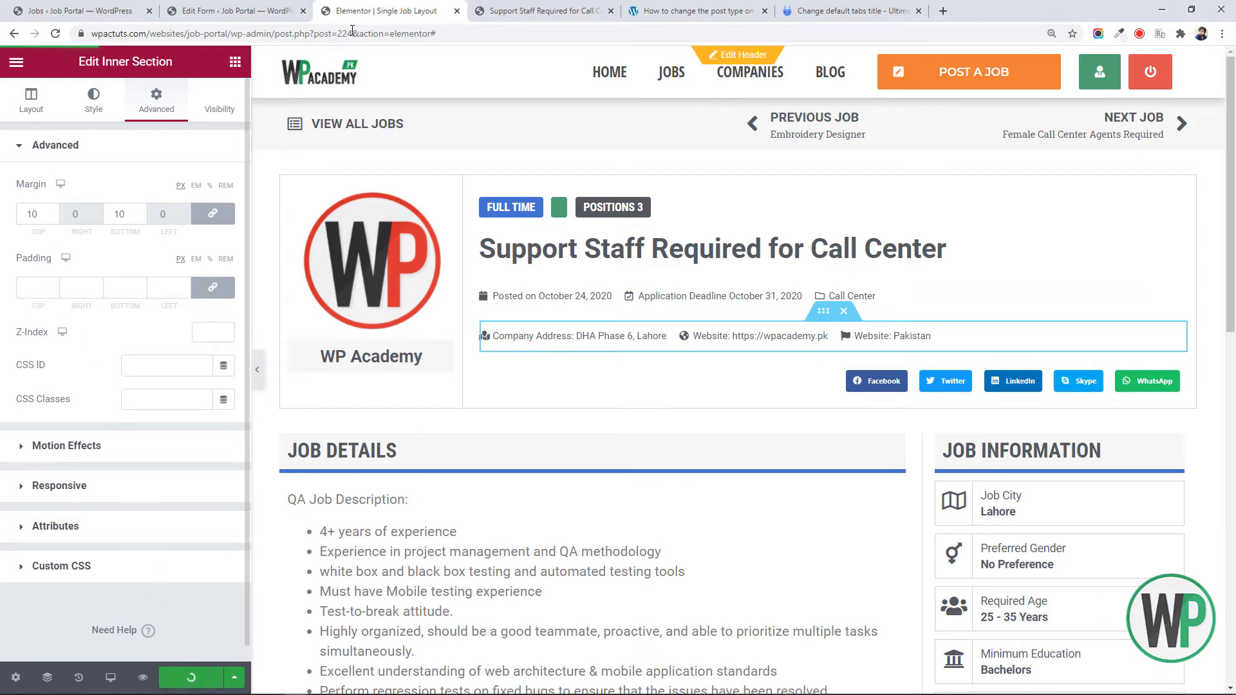
left_click(519, 5)
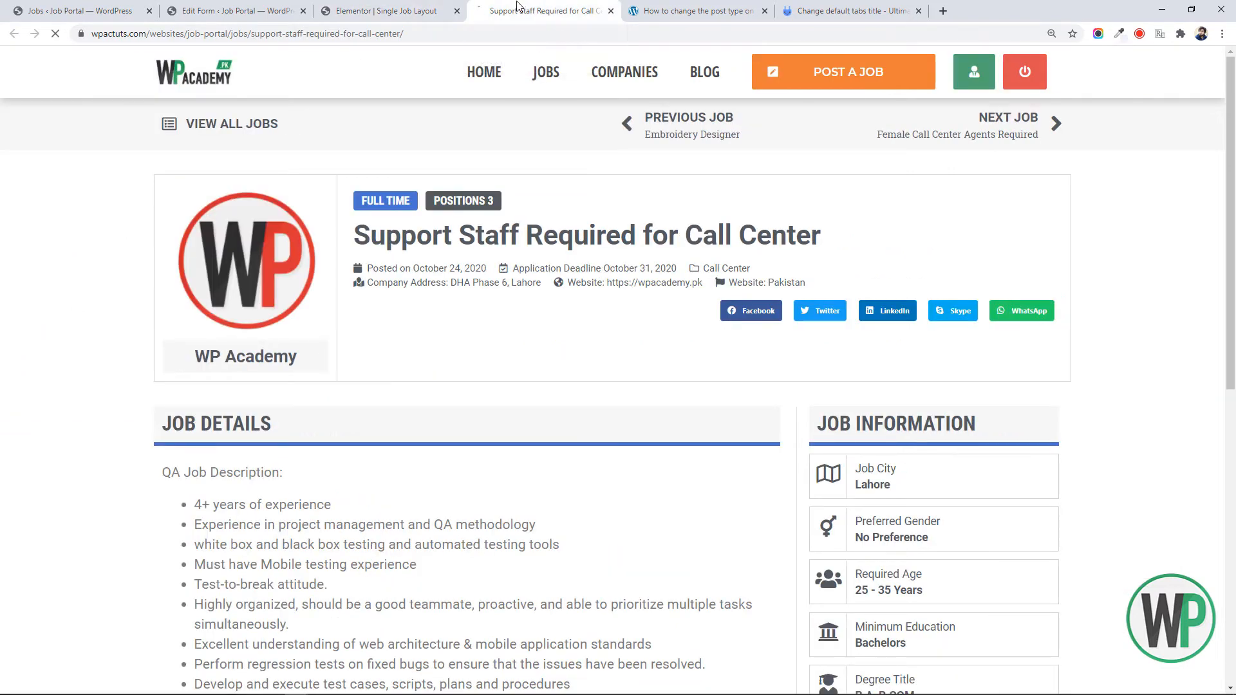
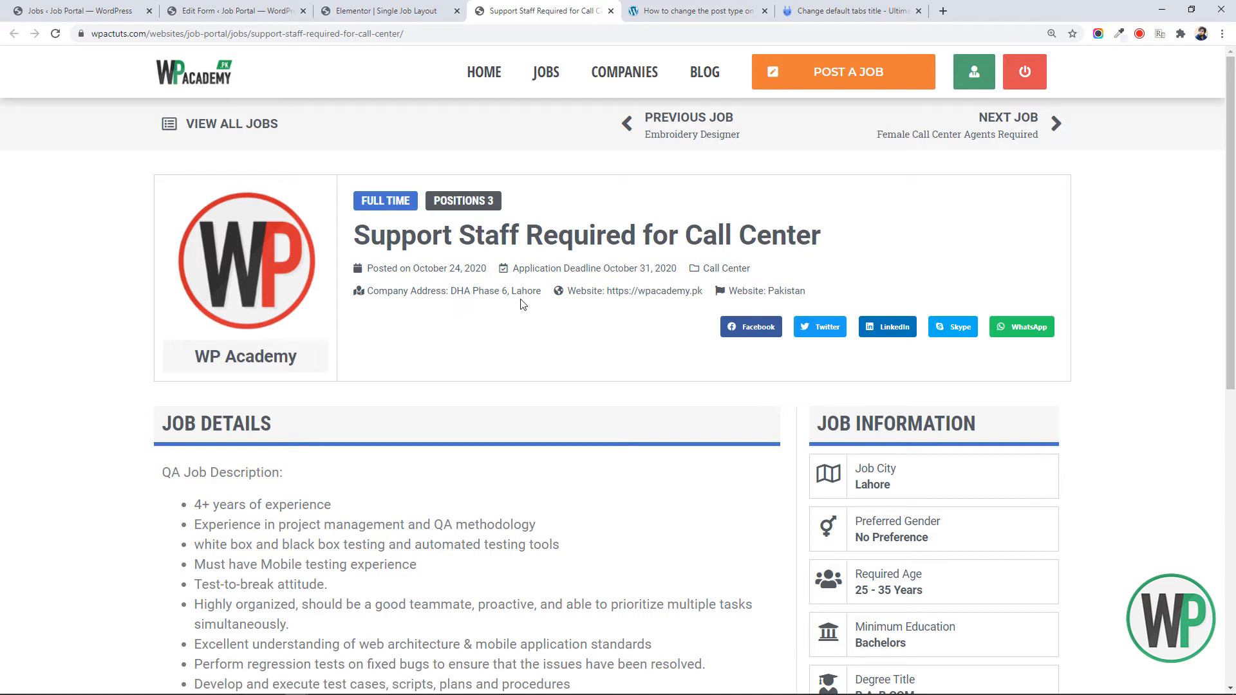
left_click(378, 9)
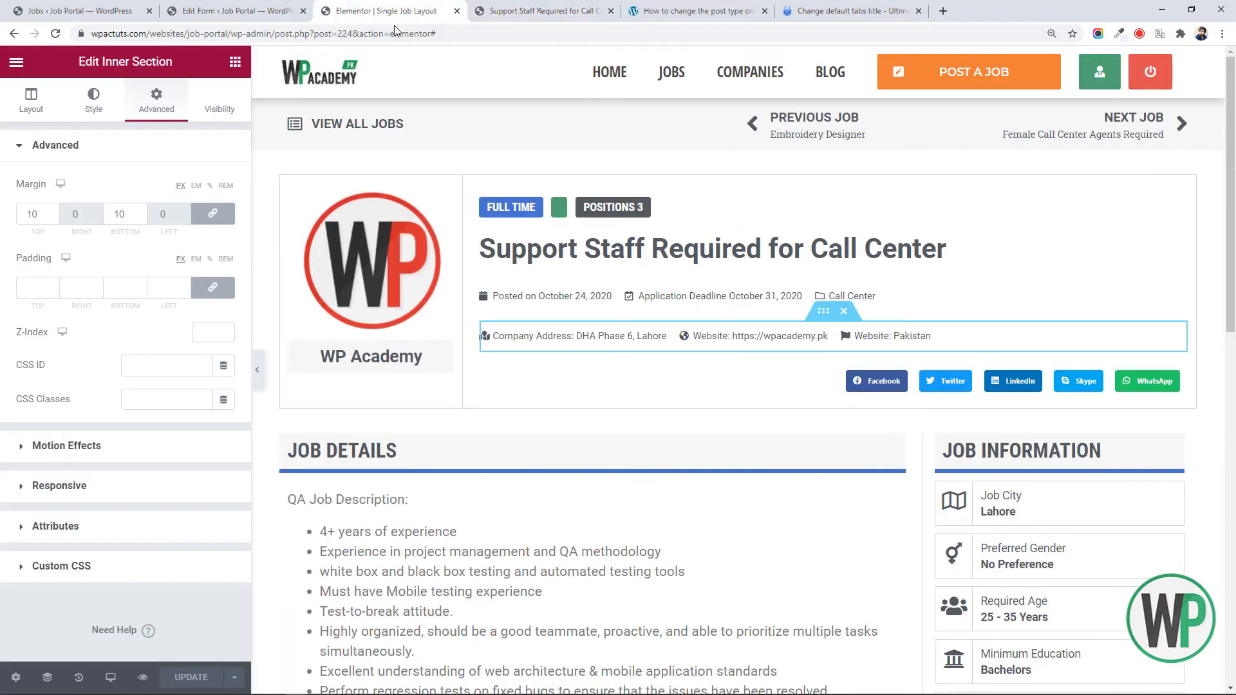
Change the country item's Before text to "Country:" in the Post Info widget, update the template, and view the live job page
left_click(60, 114)
right_click(684, 339)
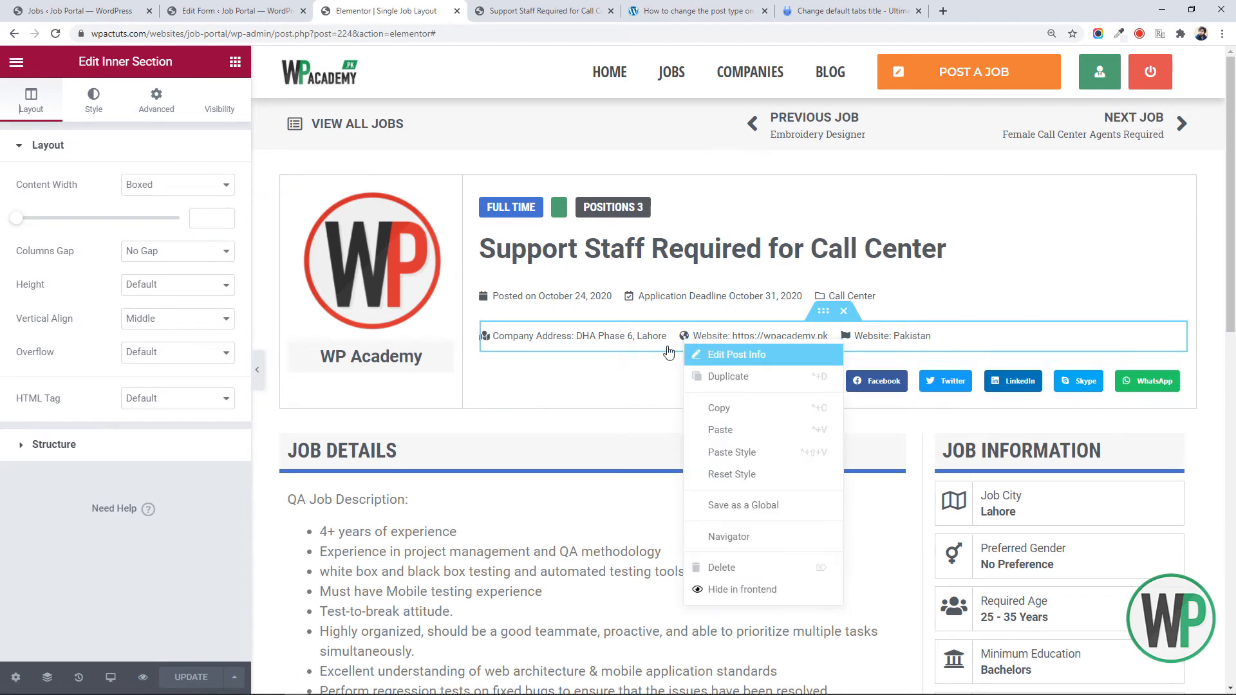
left_click(736, 354)
left_click(126, 320)
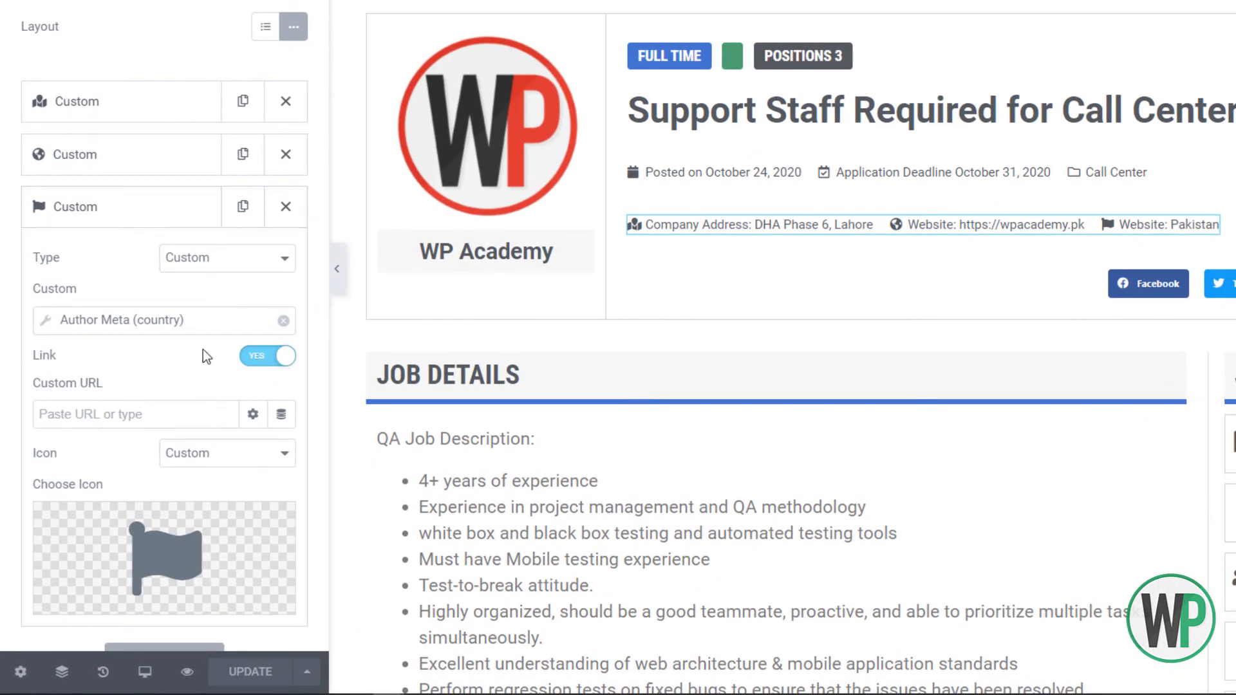
left_click(202, 327)
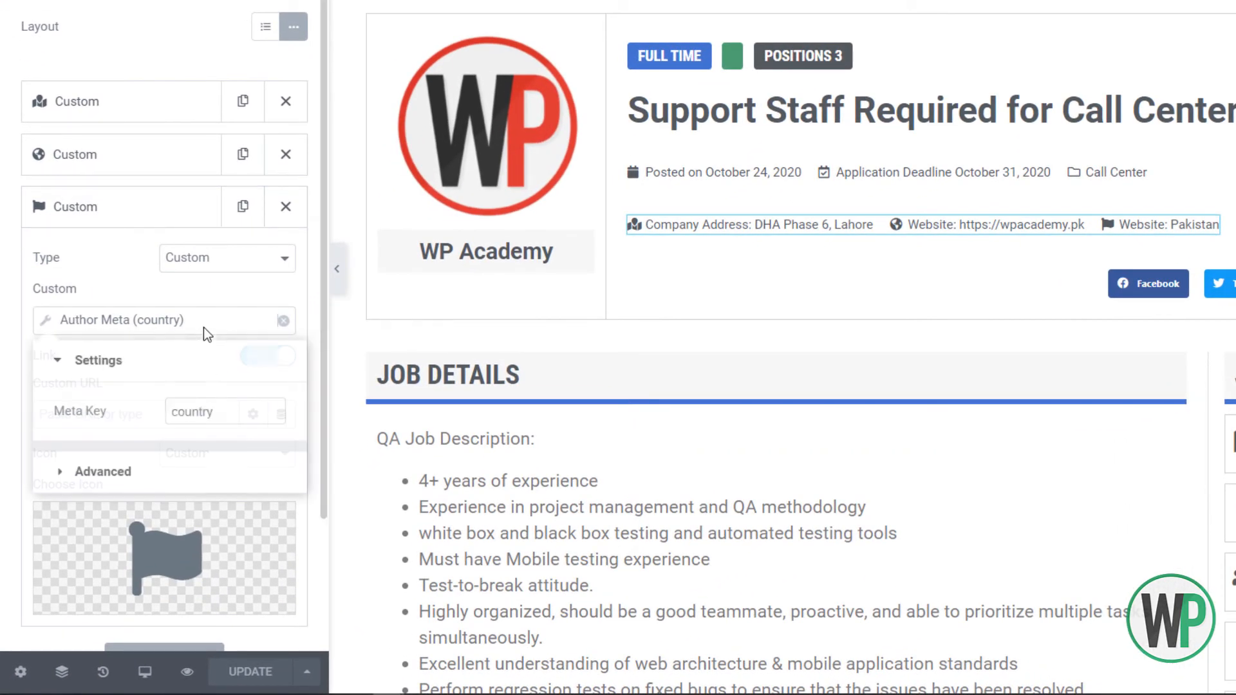
left_click(189, 465)
left_click_drag(217, 456, 129, 454)
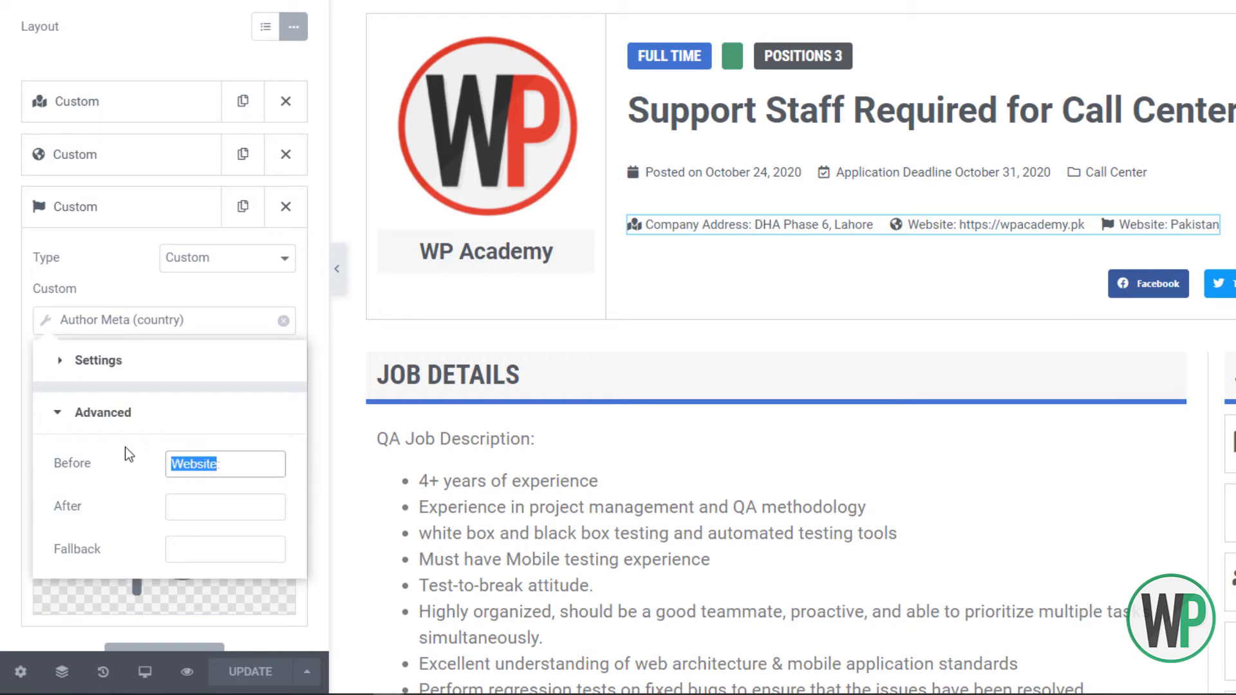
type("Countr")
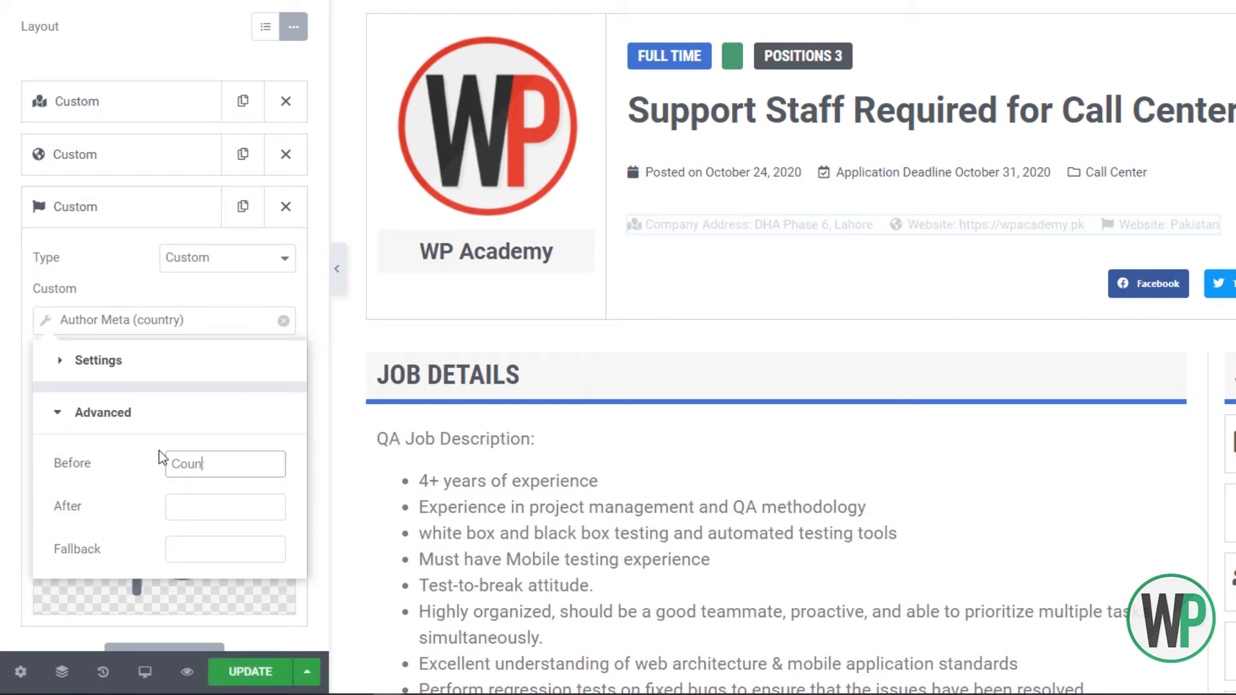
type("y:")
left_click(249, 669)
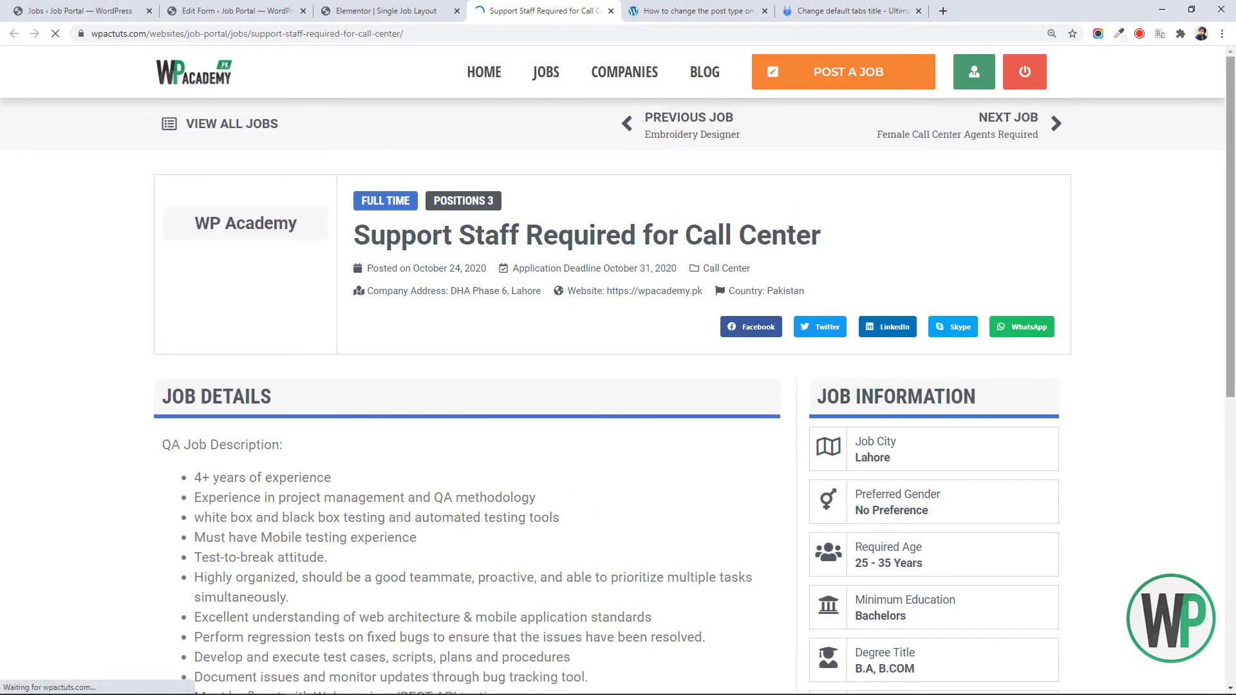
mouse_move(1231, 285)
left_mouse_down()
mouse_move(1233, 442)
mouse_move(1233, 285)
left_mouse_up()
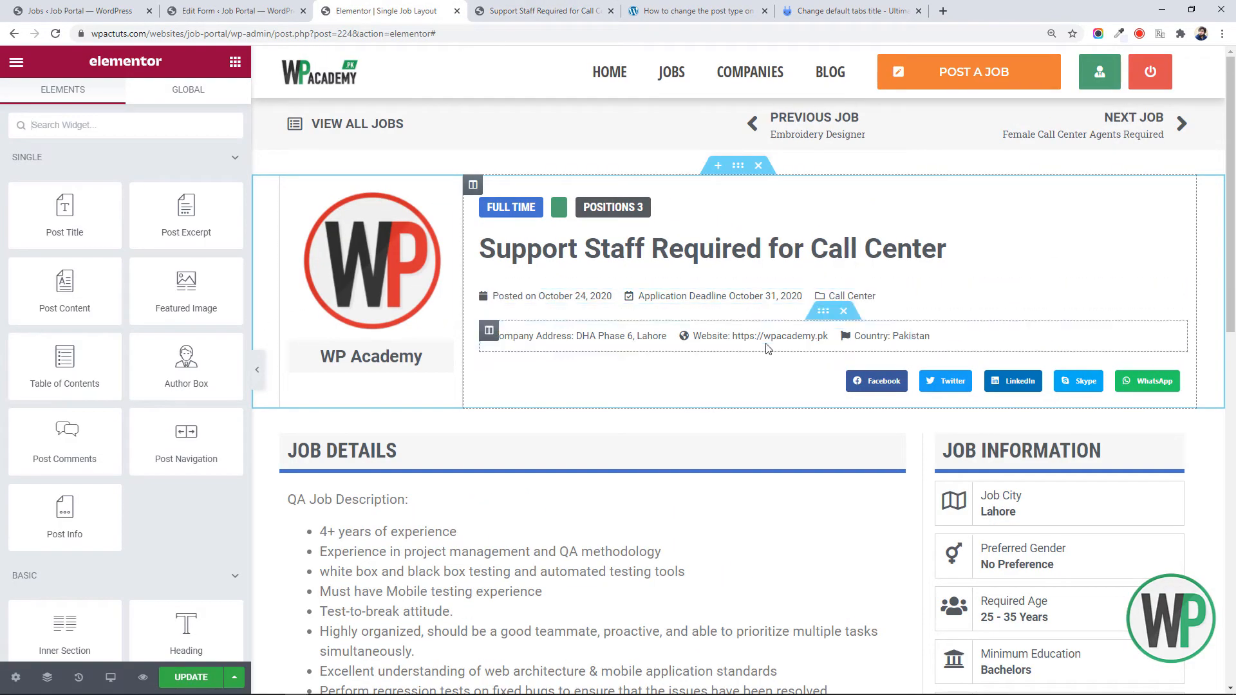
Add a second column to the share buttons' inner section and move the Share Buttons widget into it
mouse_move(1230, 263)
left_mouse_down()
mouse_move(1229, 412)
mouse_move(1229, 241)
mouse_move(1232, 312)
mouse_move(1187, 467)
mouse_move(1231, 323)
mouse_move(1232, 273)
left_mouse_up()
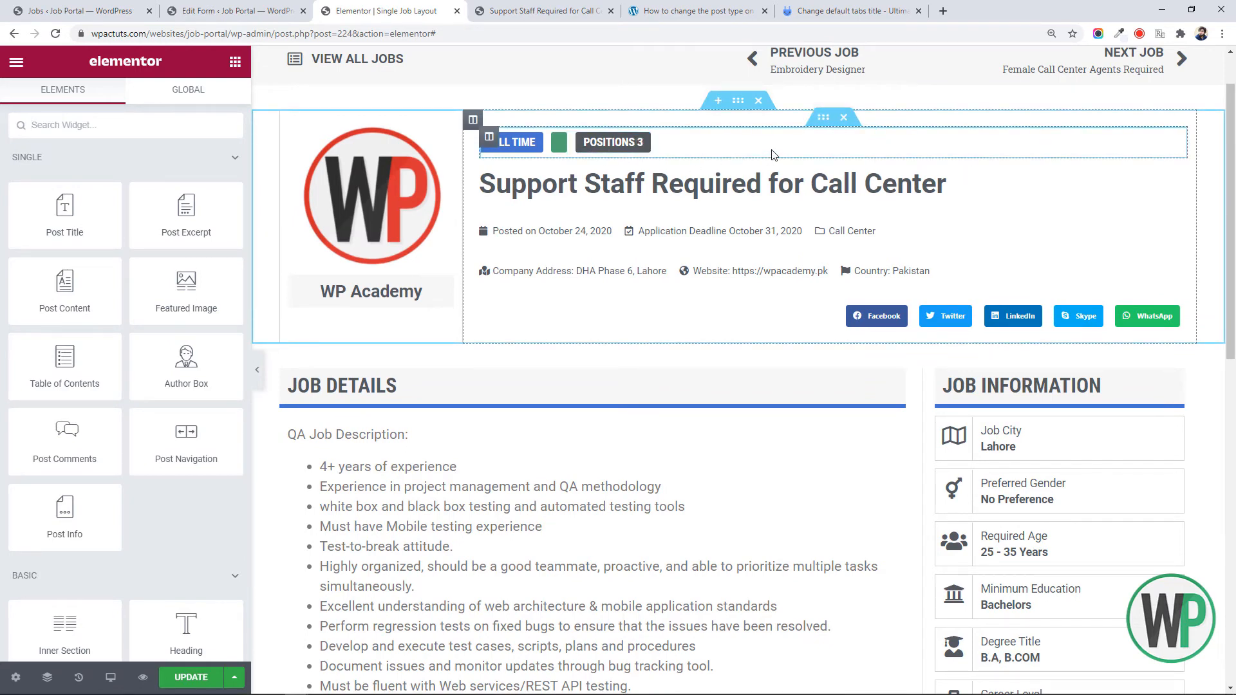
scroll(595, 315, "up", 1)
right_click(596, 315)
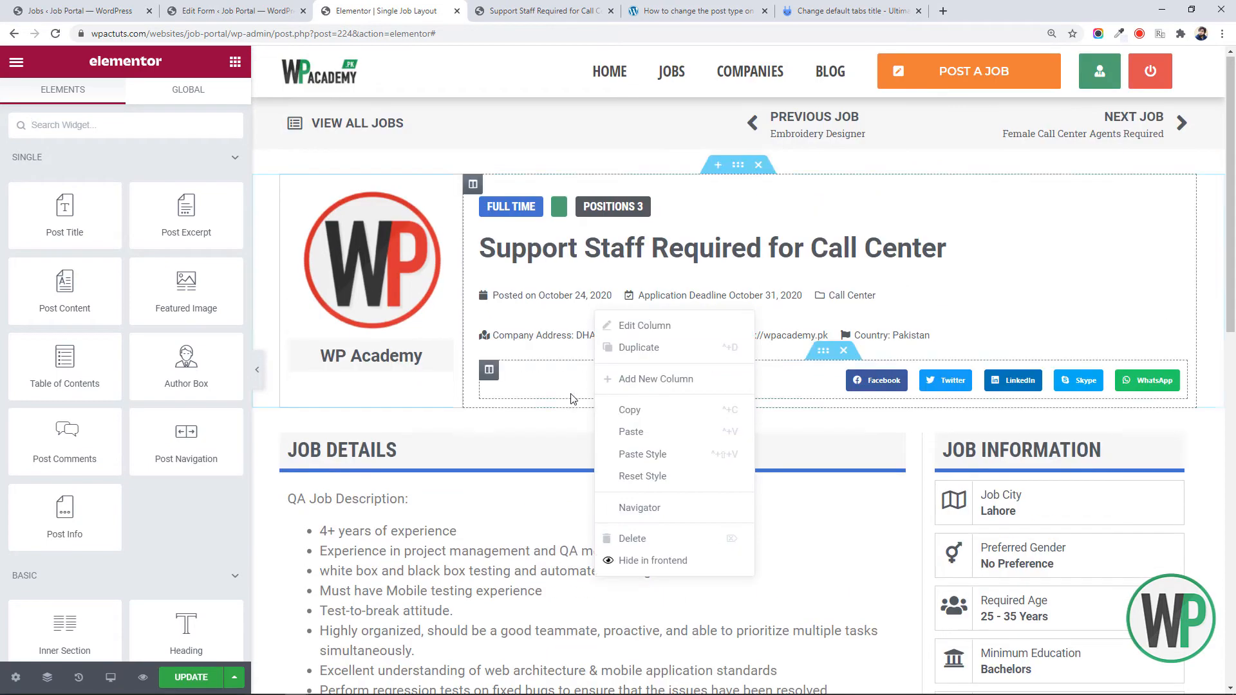
left_click(560, 386)
right_click(490, 371)
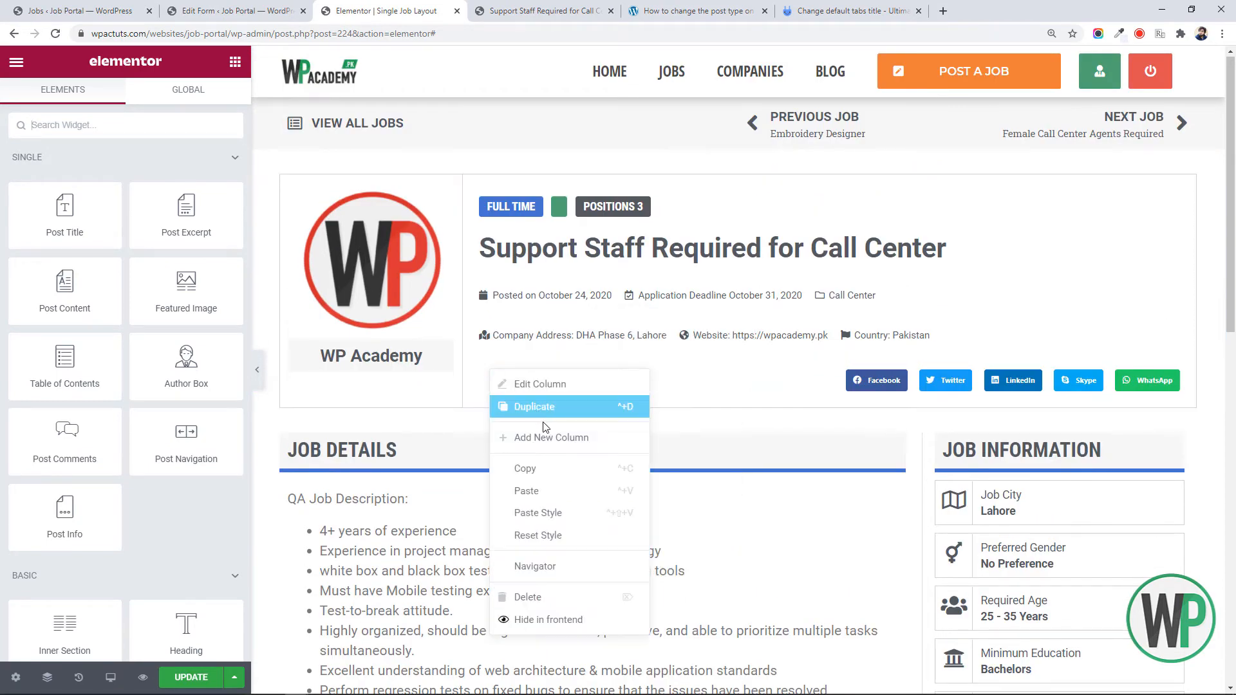
left_click(551, 438)
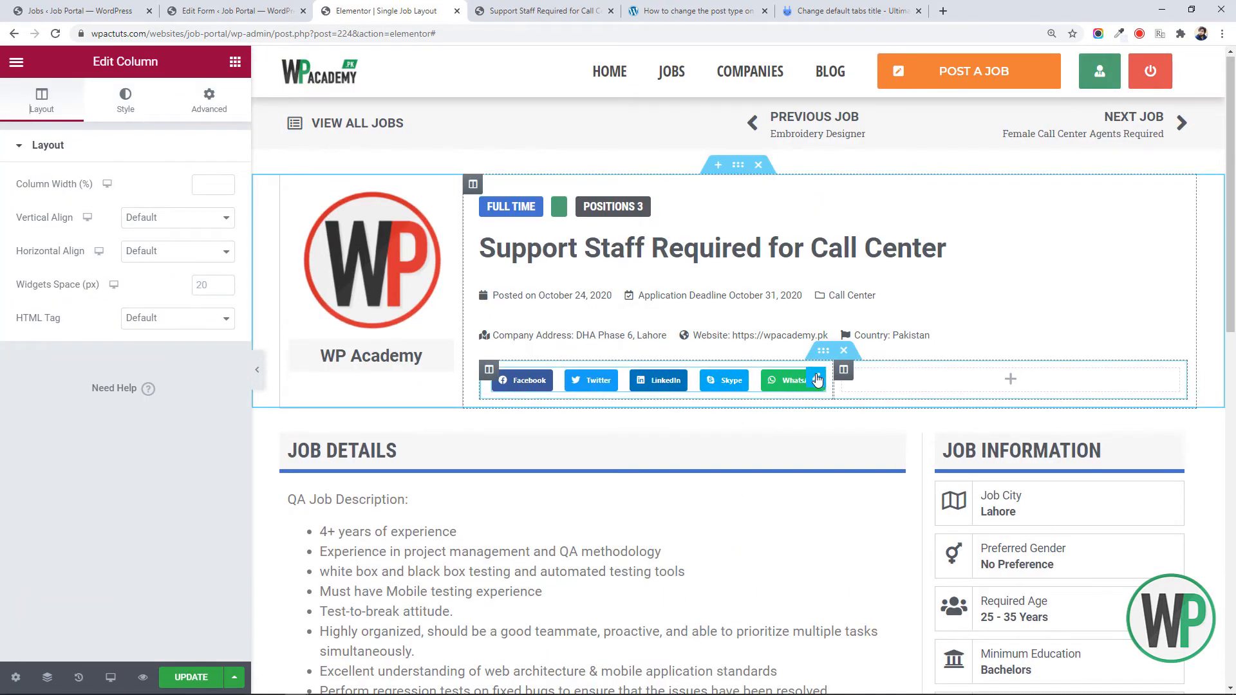
mouse_move(830, 380)
left_mouse_down()
mouse_move(882, 389)
mouse_move(831, 369)
mouse_move(872, 383)
mouse_move(848, 377)
left_mouse_up()
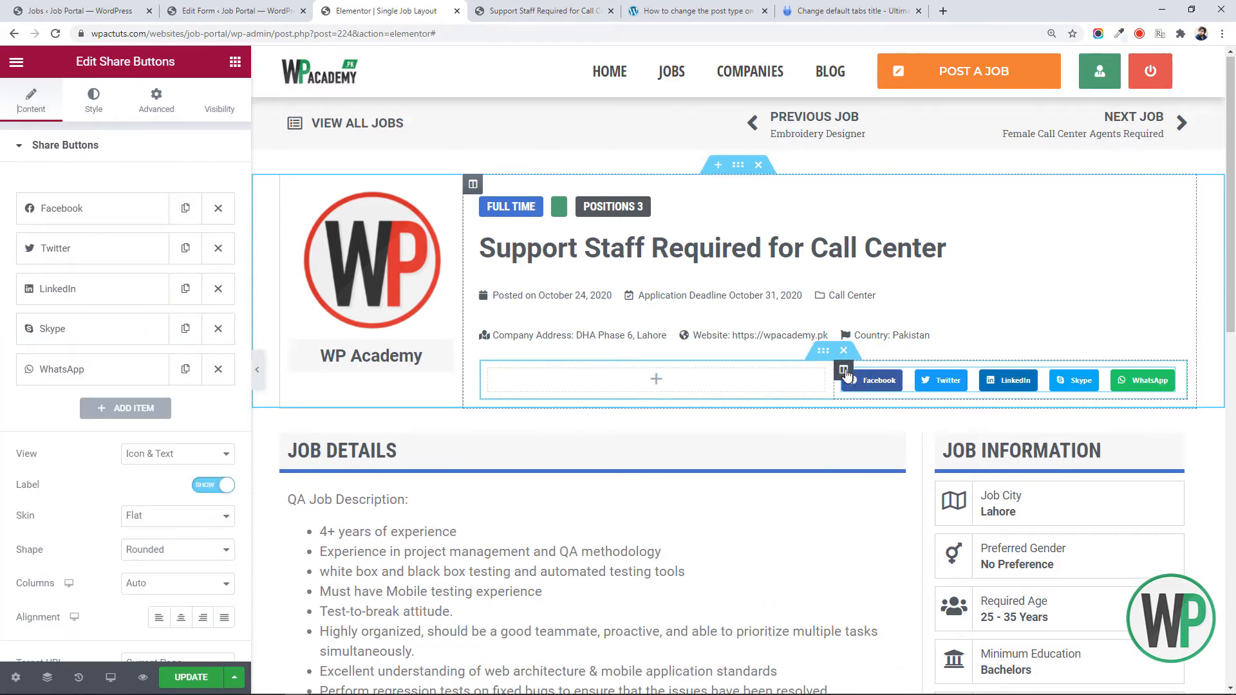
Set the share buttons' column width to 60% and its horizontal alignment to End
right_click(844, 371)
left_click(865, 383)
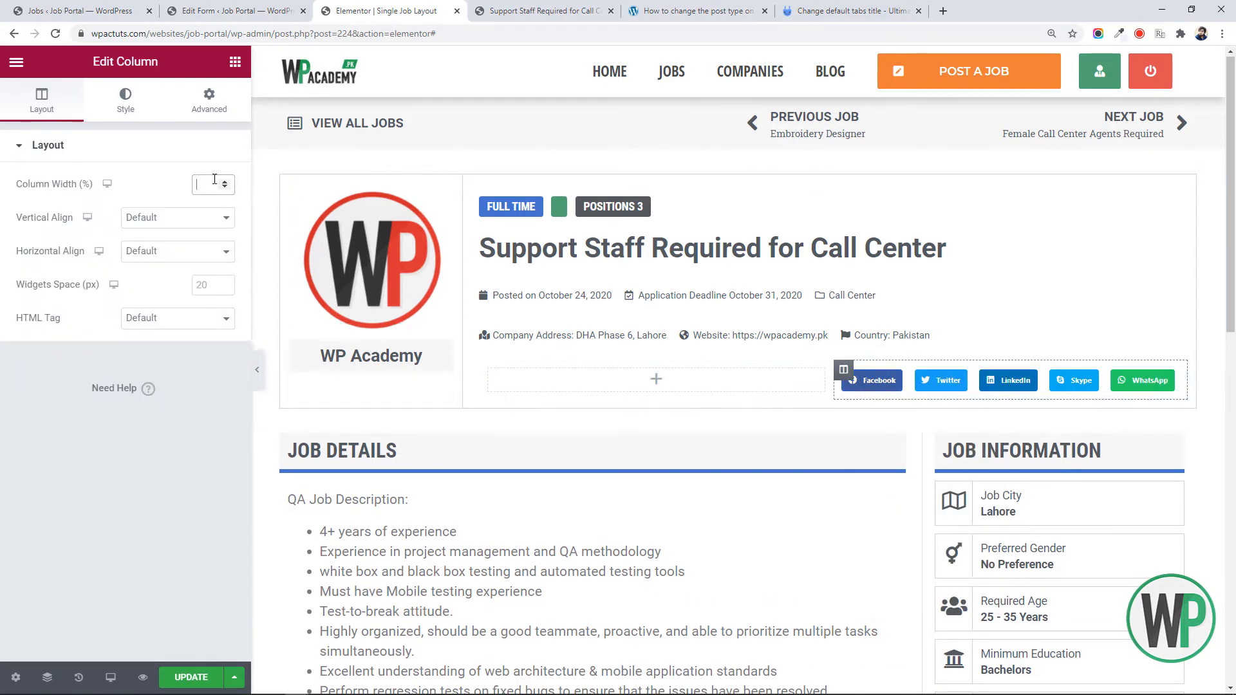
type("60")
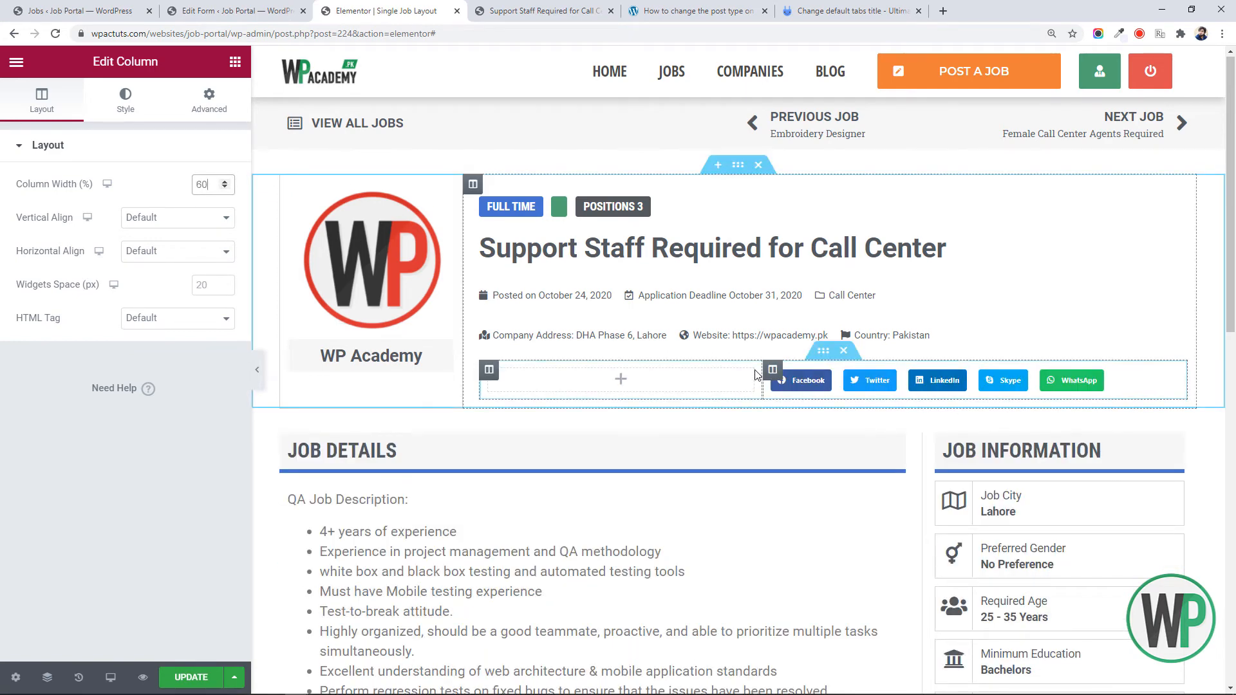
right_click(772, 369)
left_click(797, 382)
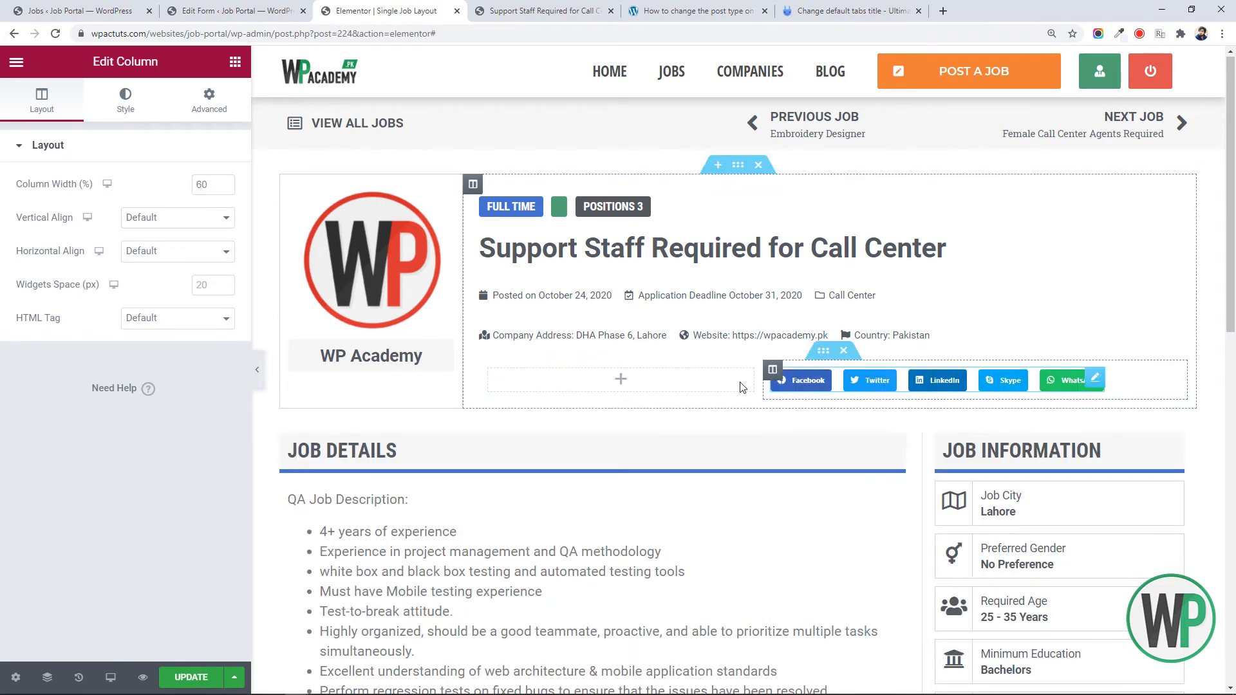
left_click(150, 251)
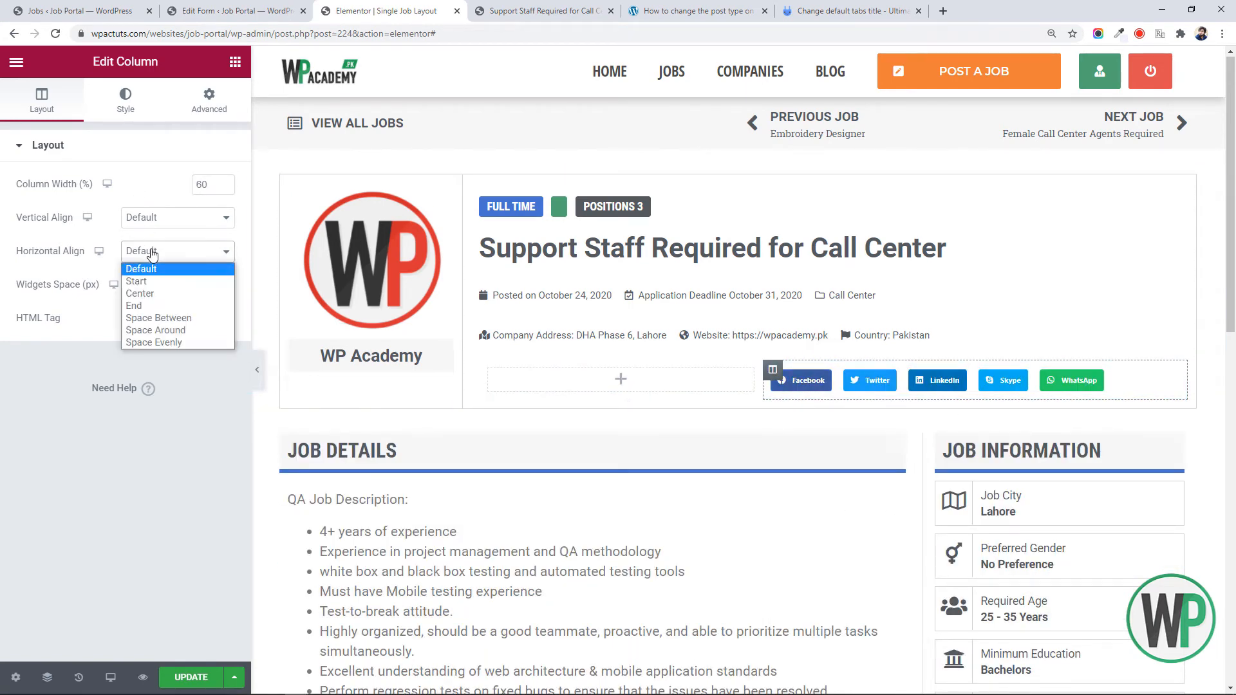
left_click(175, 311)
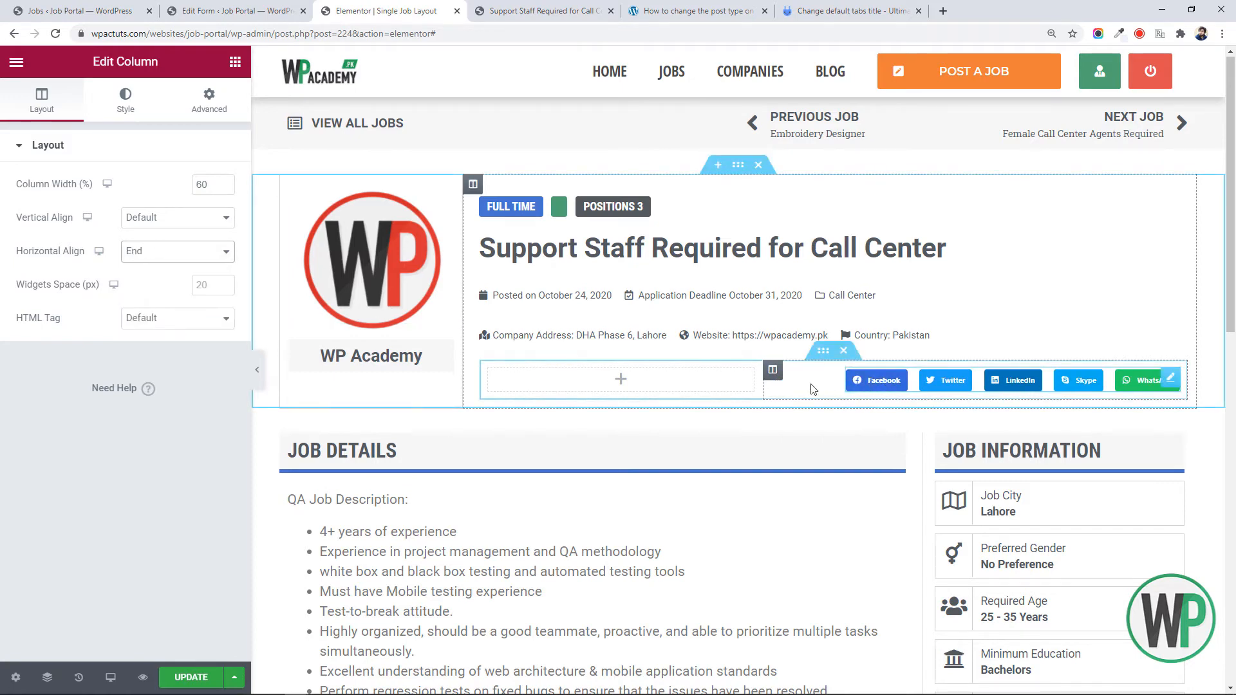
Place a Button widget in the empty column beside the share buttons and set its text to "Apply For Job"
left_click(644, 382)
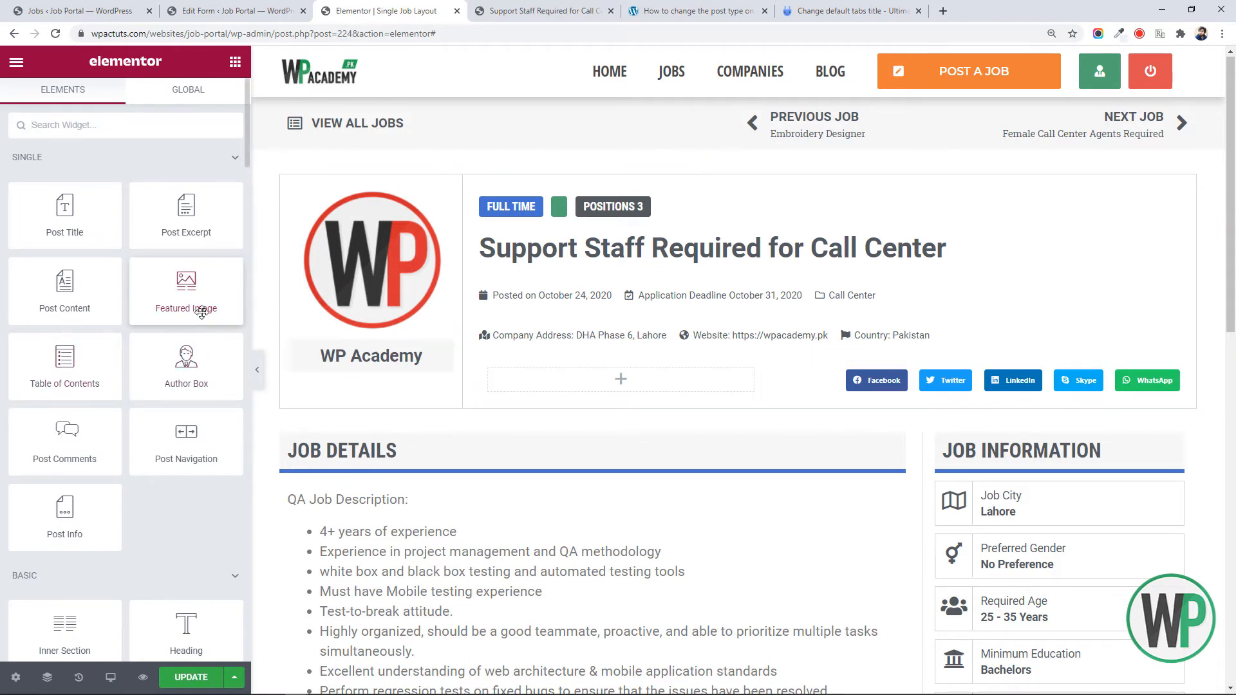
scroll(197, 386, "down", 3)
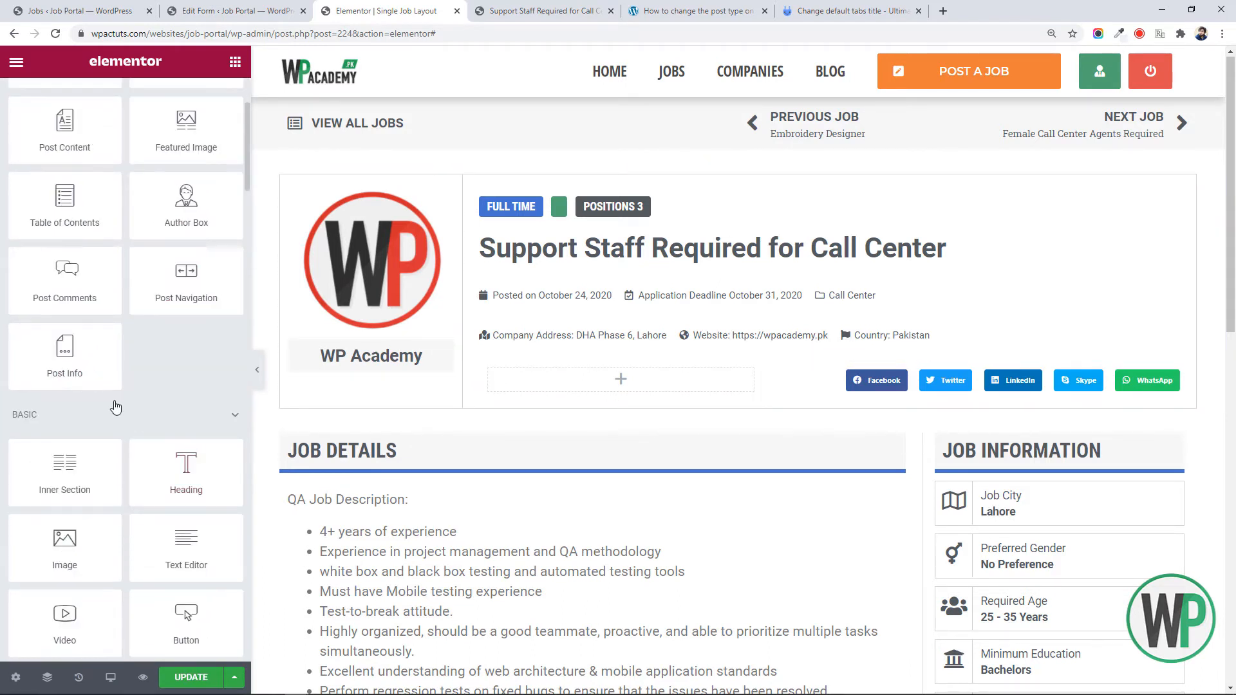
scroll(115, 406, "down", 4)
left_click_drag(186, 385, 524, 386)
left_click(177, 219)
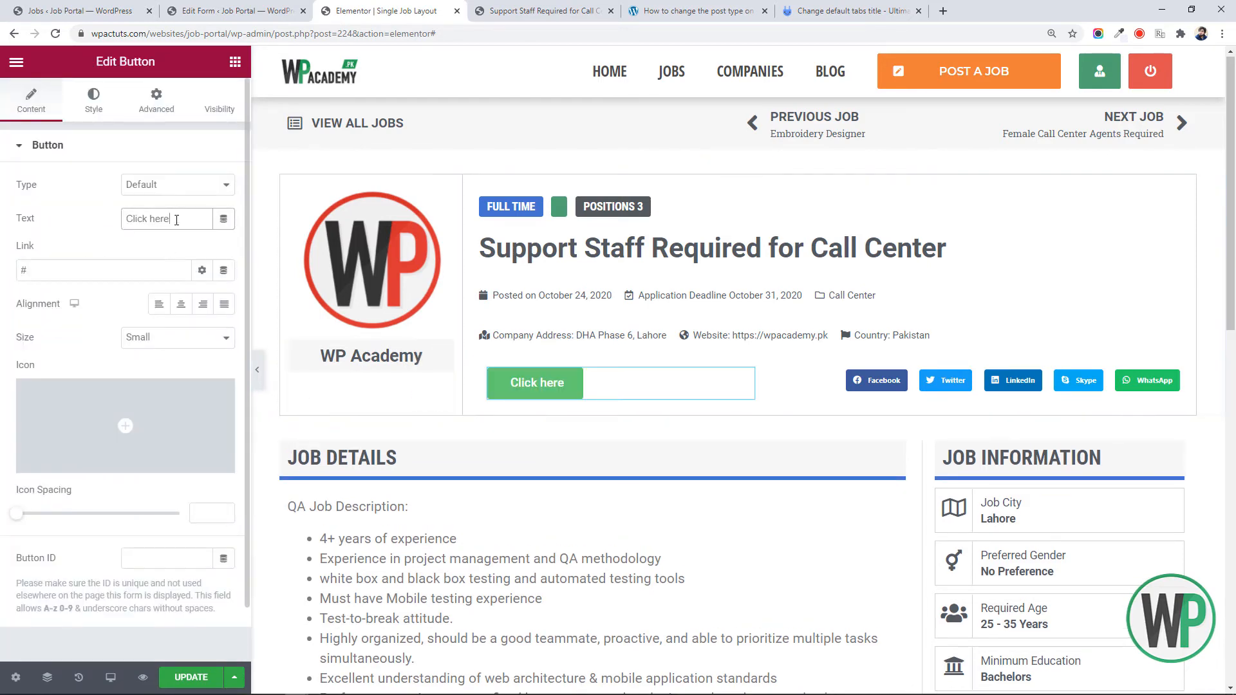
key("ctrl+a")
type("Apply For Job")
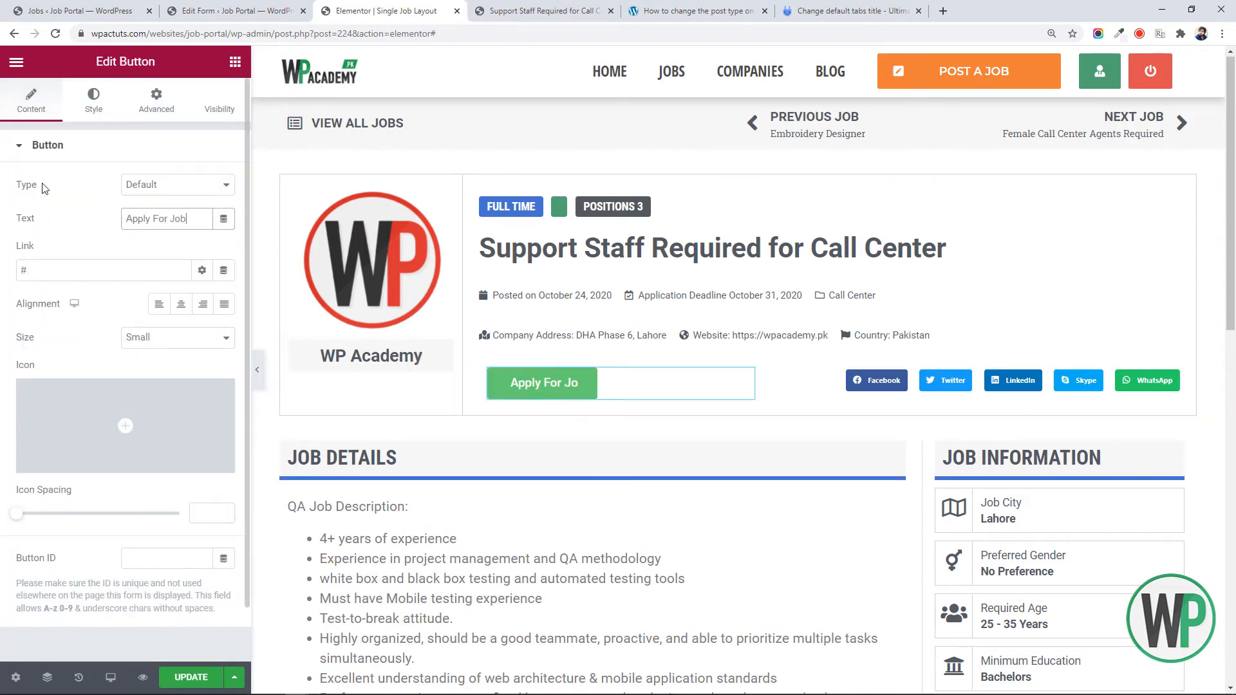
Change the "Apply For Job" button's background to the blue global color
left_click(93, 102)
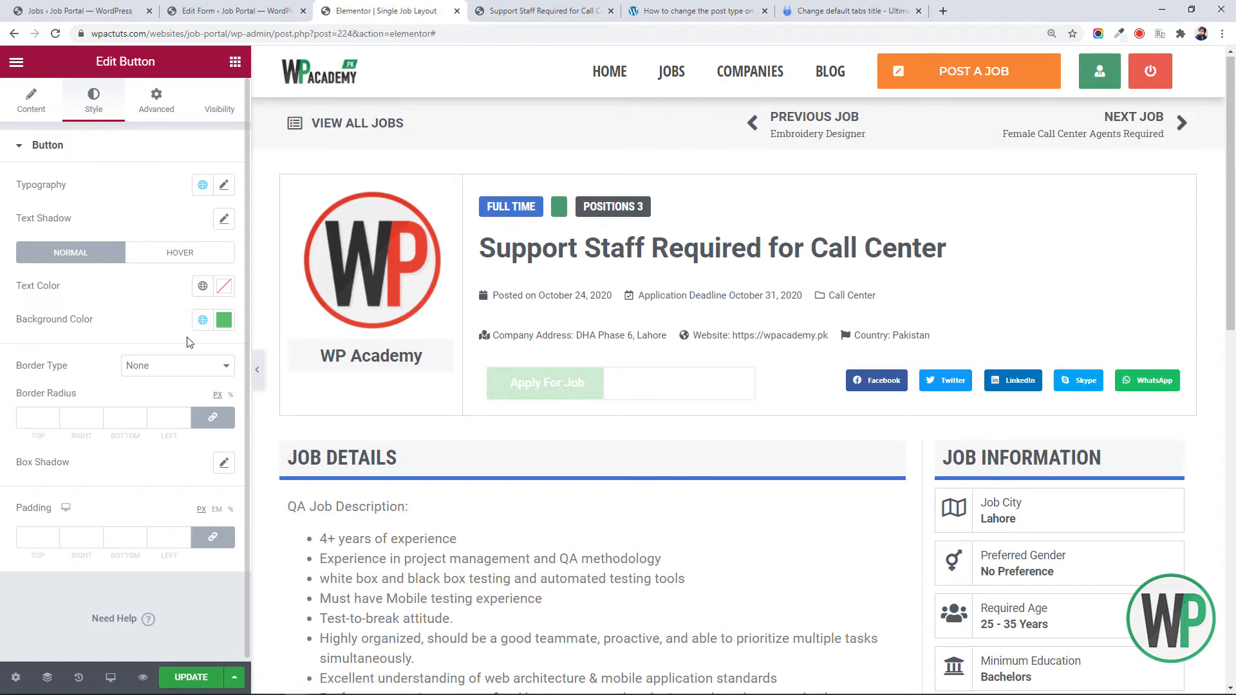
left_click(203, 320)
scroll(221, 474, "down", 4)
left_click(178, 482)
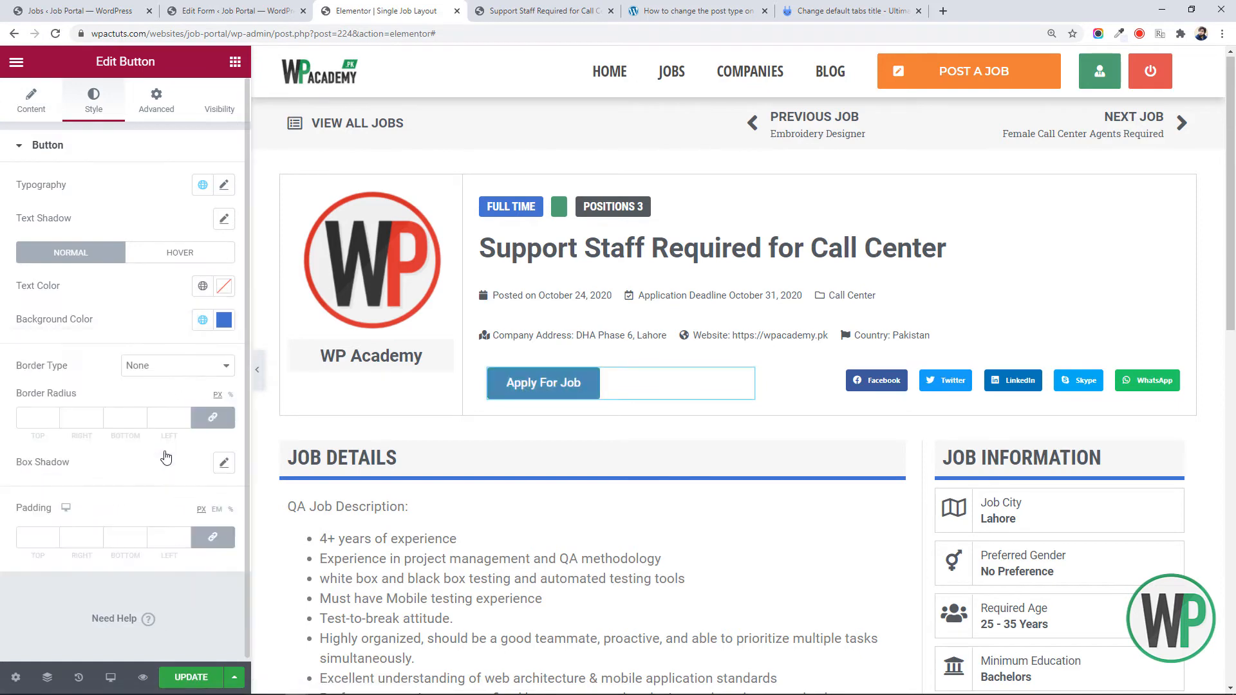
Set the "Apply For Job" button's typography to Uppercase transform and Bold weight
left_click(224, 185)
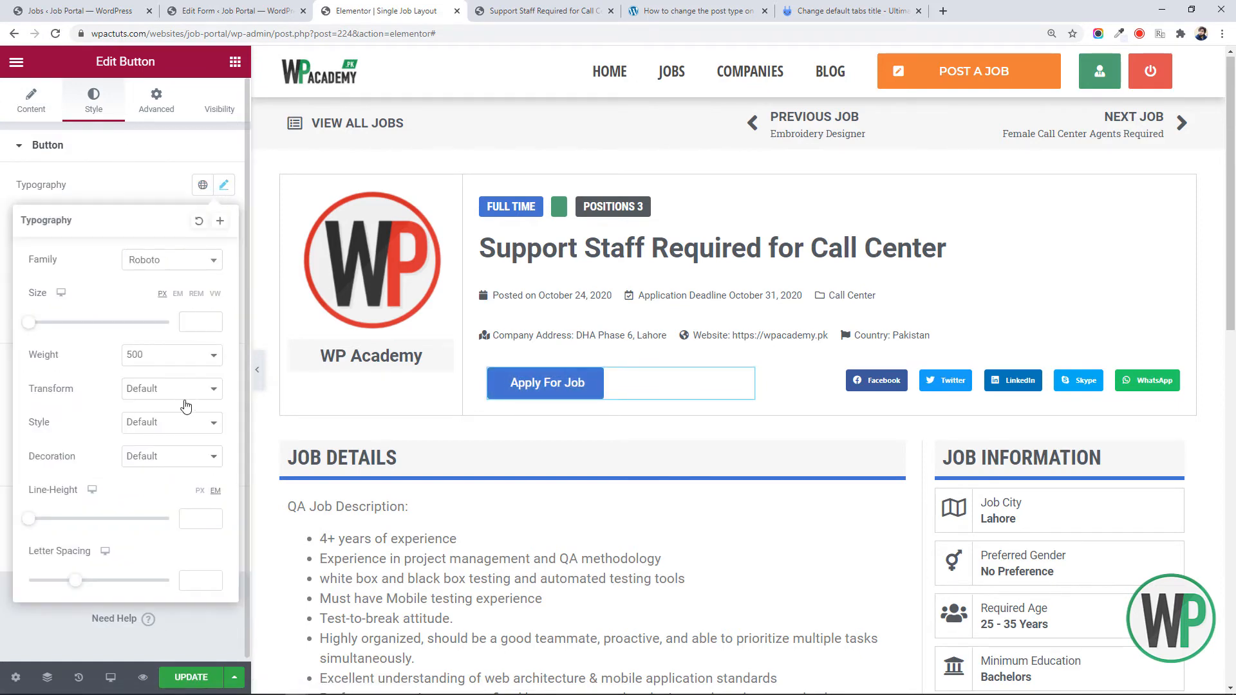
left_click(183, 388)
left_click(184, 422)
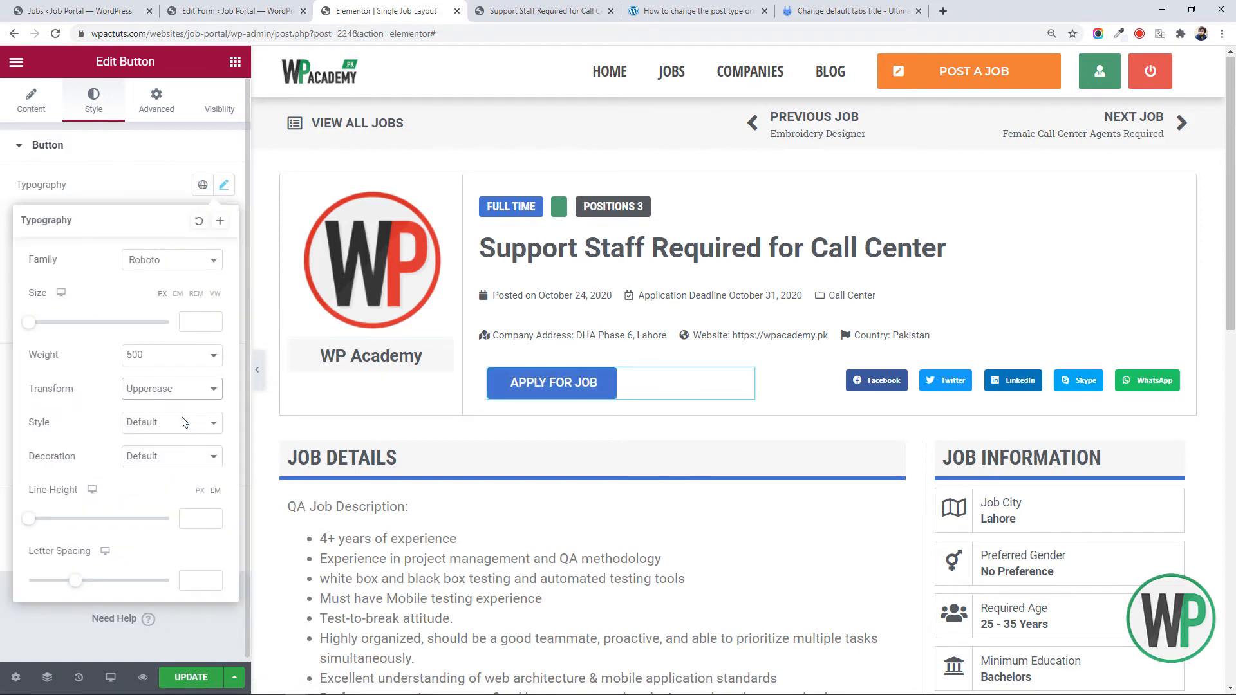
left_click(182, 355)
left_click(189, 504)
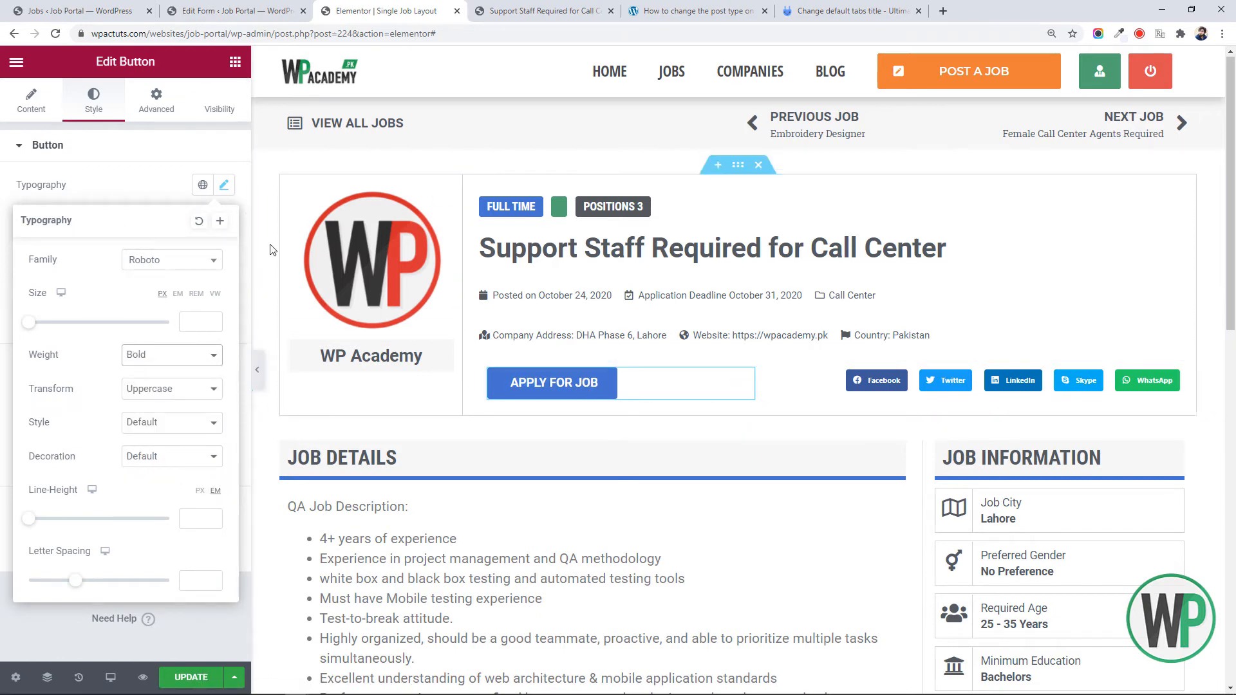
left_click(173, 185)
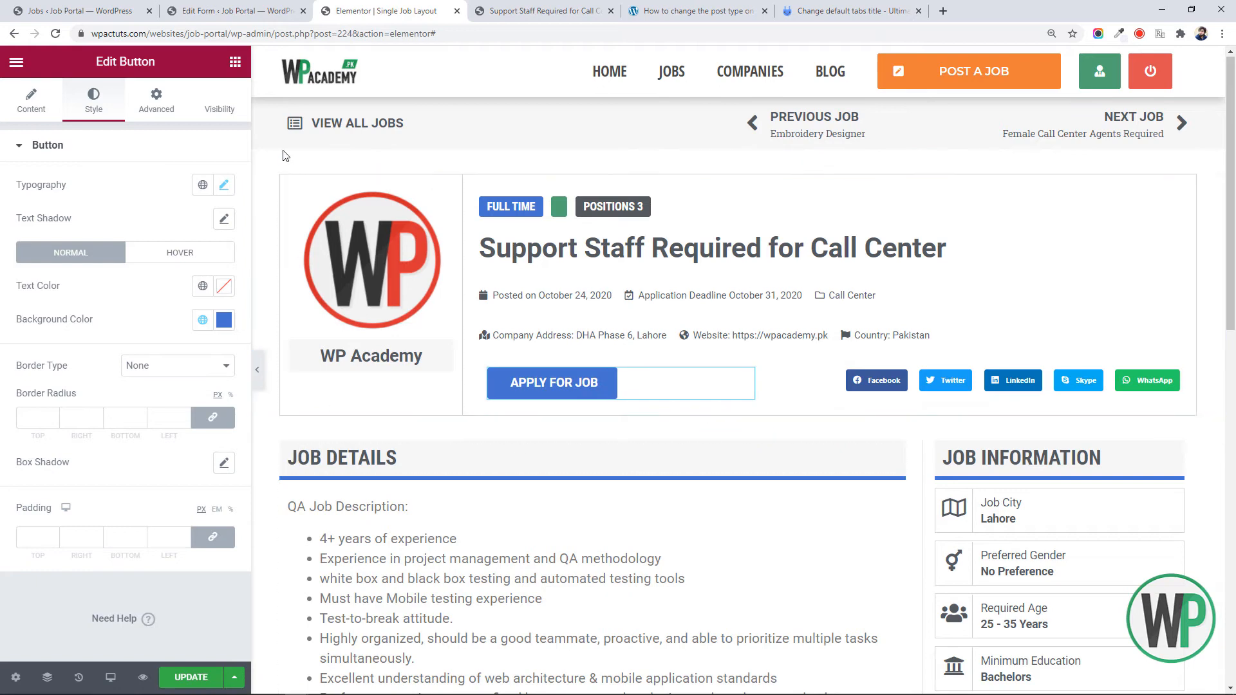
left_click(235, 62)
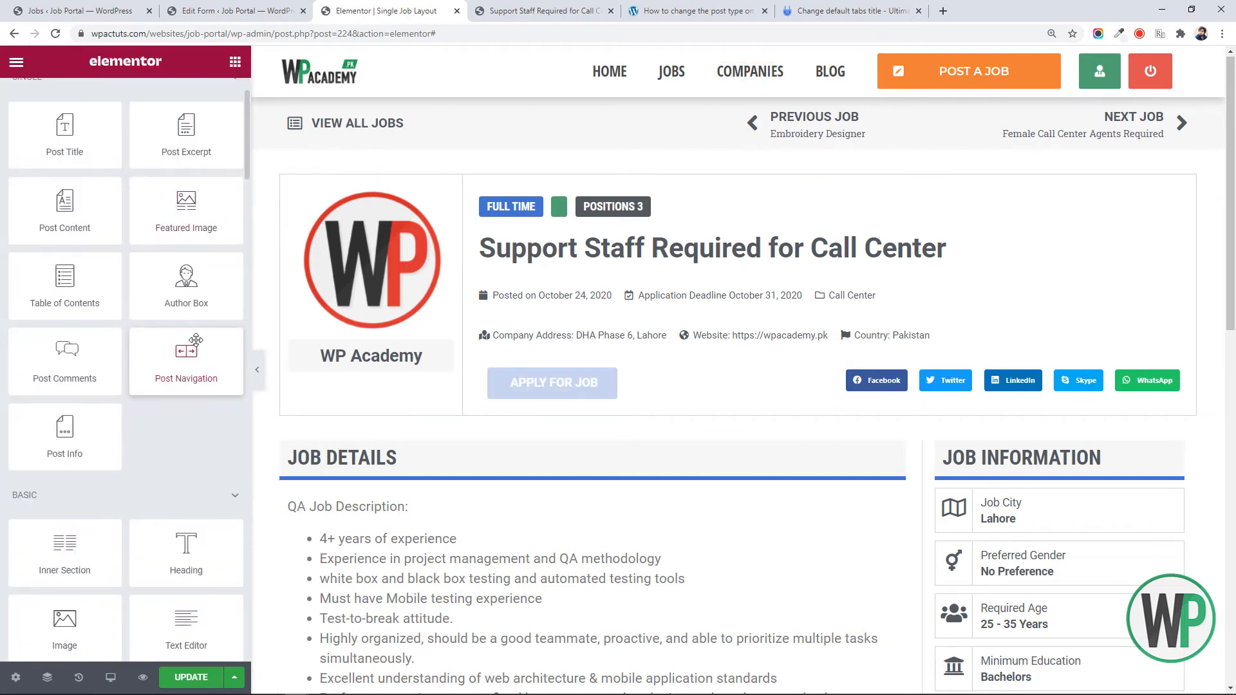
scroll(203, 390, "down", 2)
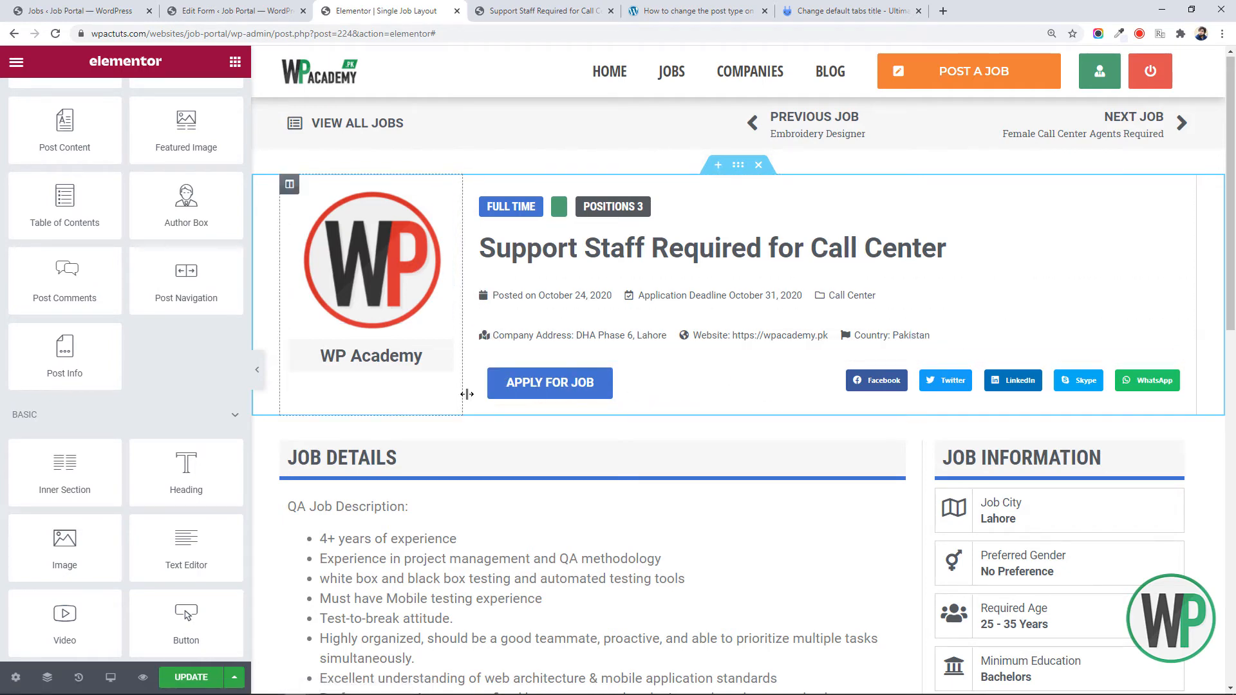
Set the padding of the "Apply For Job" button's column to 5 px on the top, right and bottom sides and 0 on the left
right_click(482, 377)
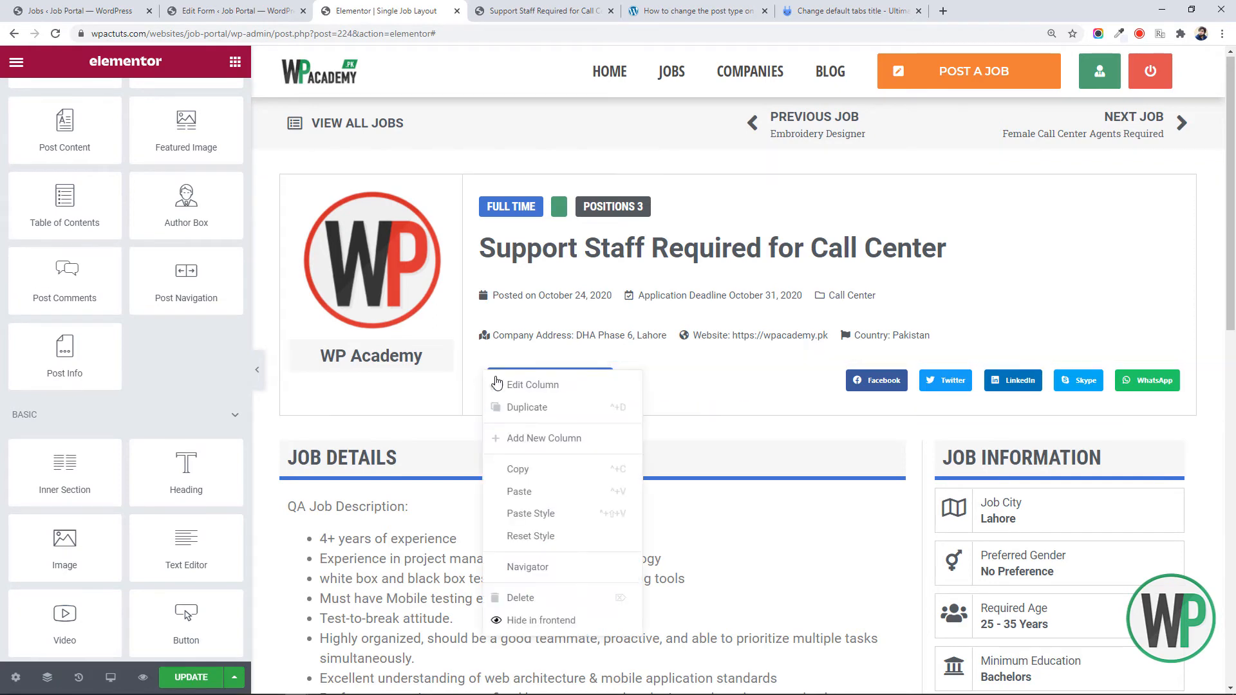
left_click(493, 387)
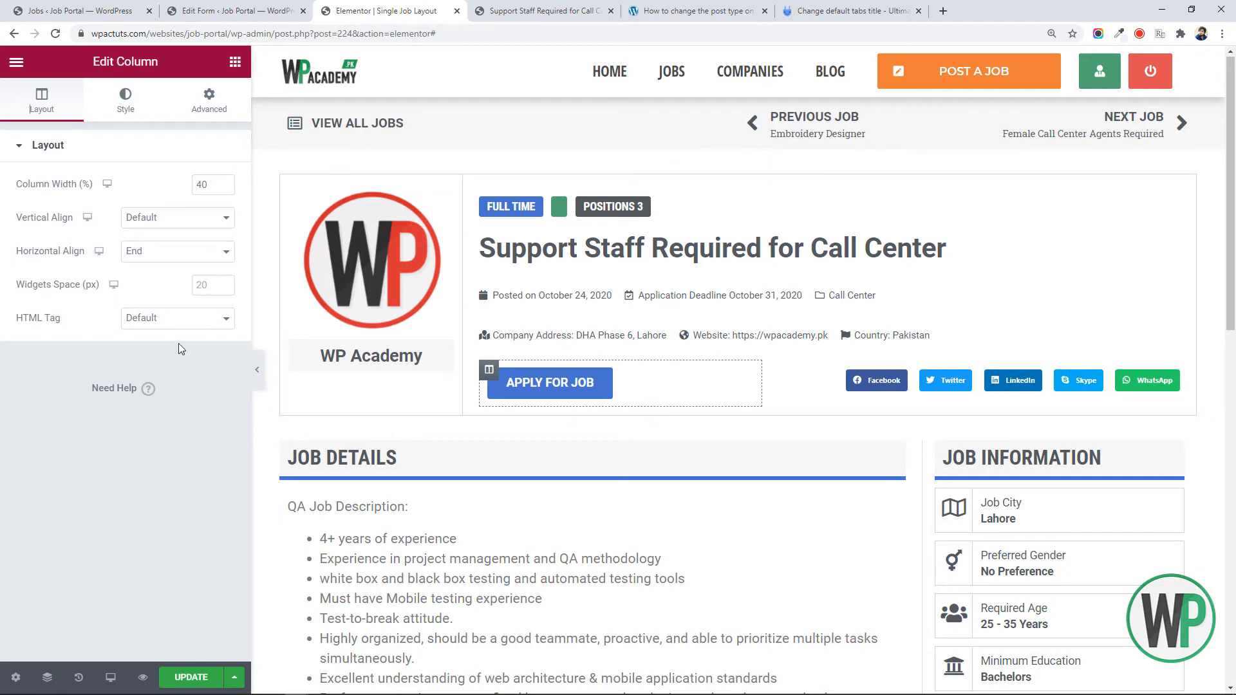
left_click(193, 105)
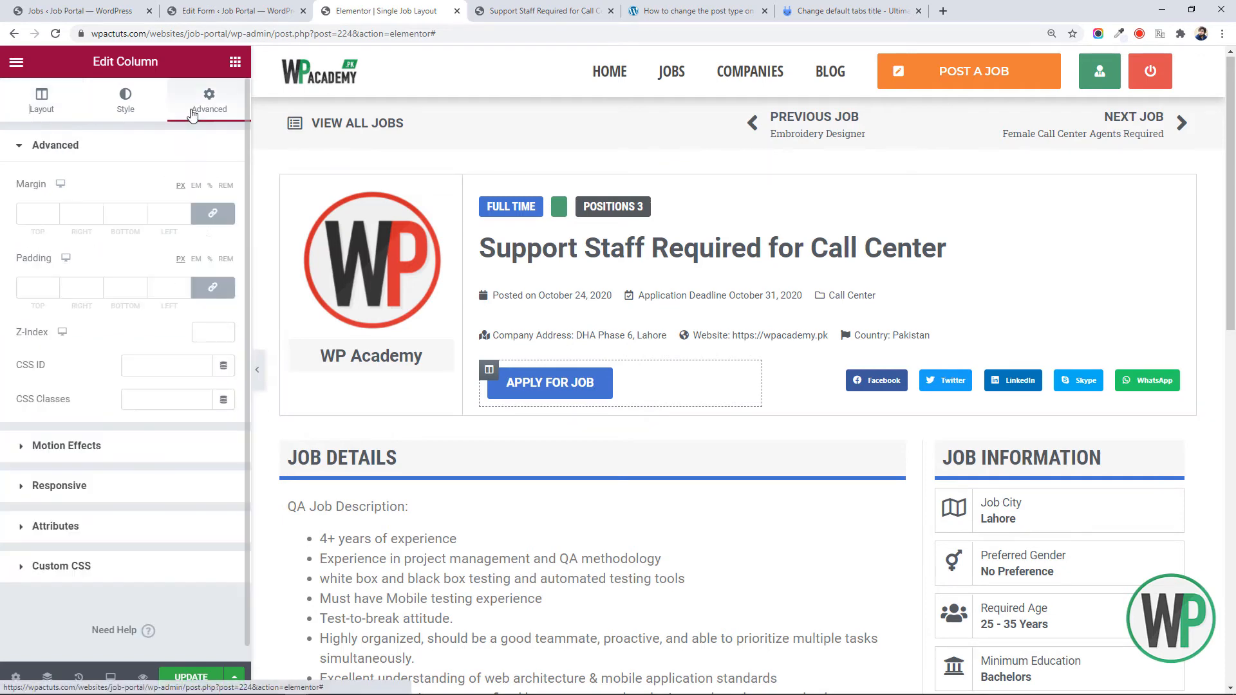
left_click(213, 289)
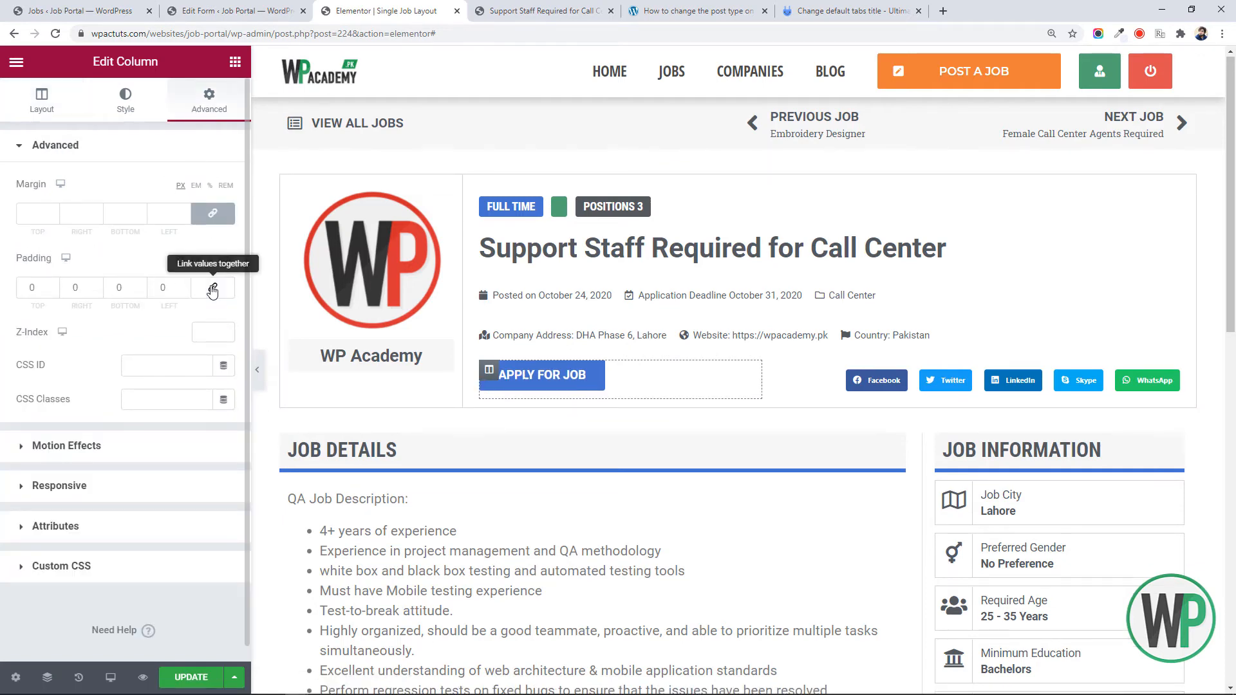
left_click(212, 289)
left_click(30, 290)
type("10")
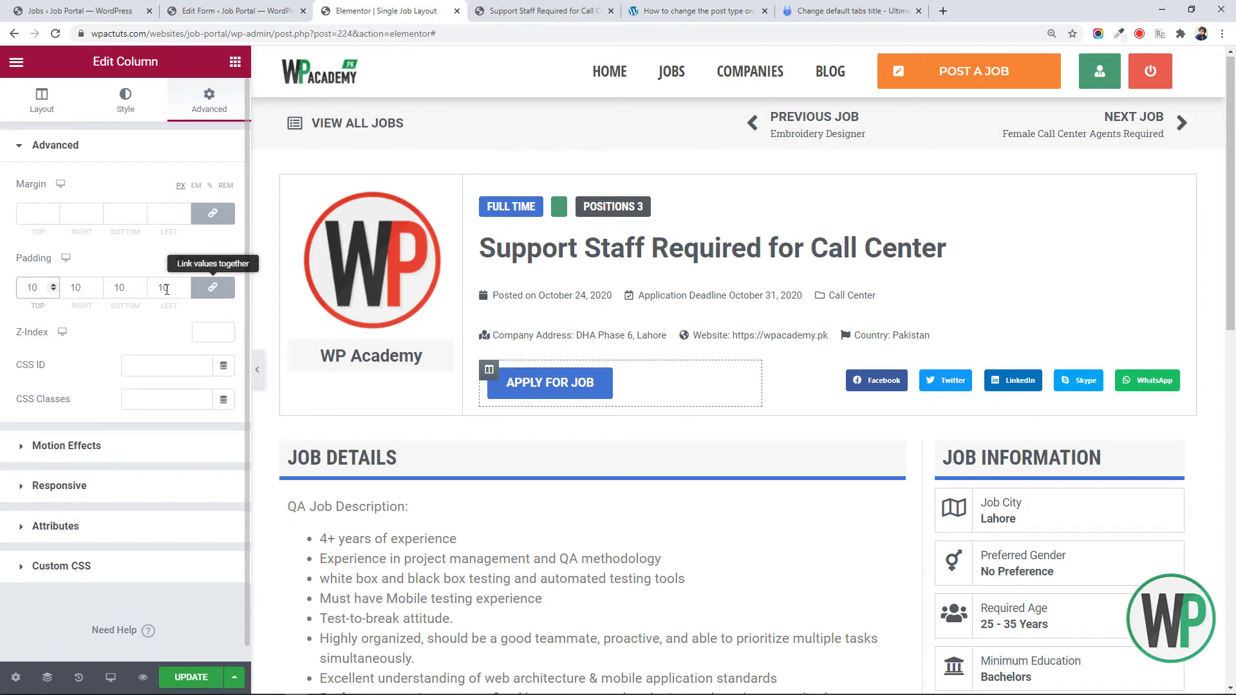
double_click(20, 289)
type("5")
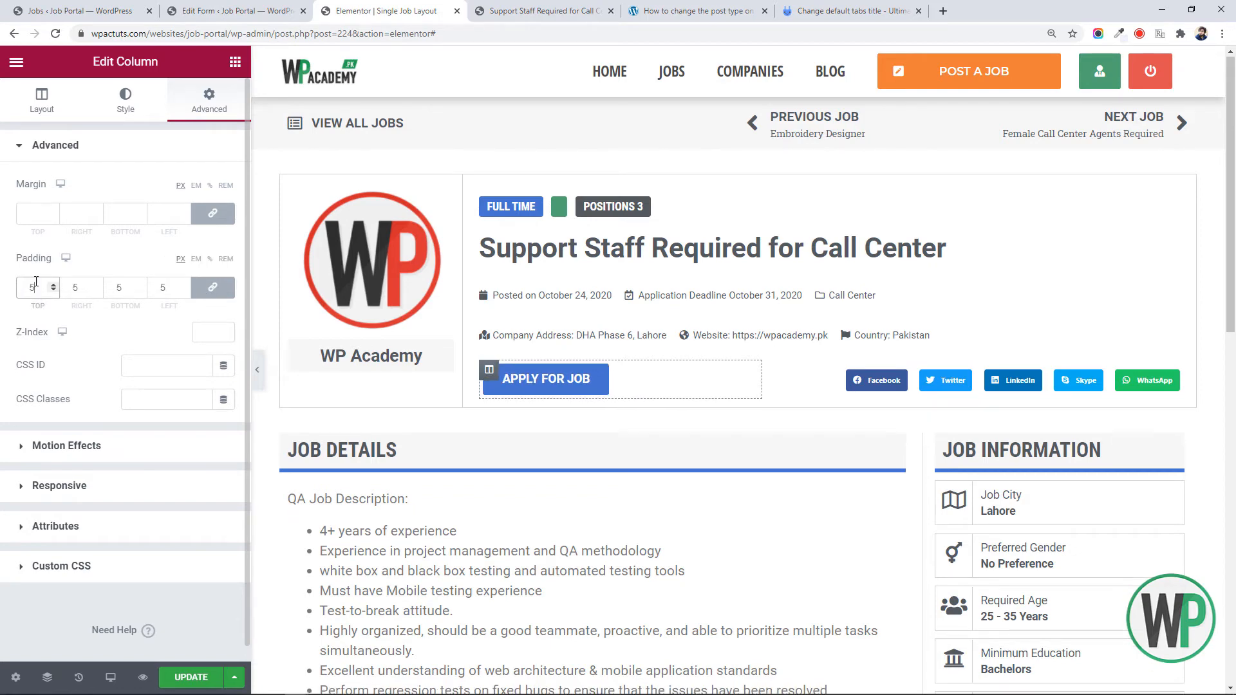
left_click(201, 293)
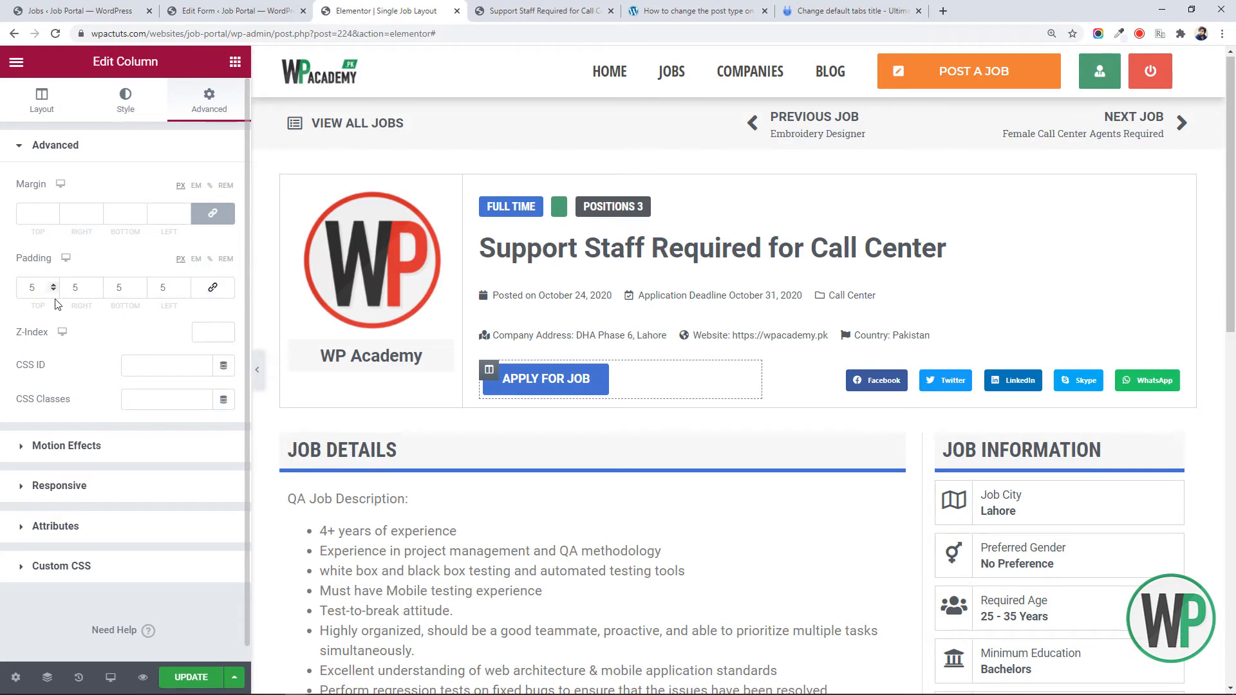
left_click_drag(169, 291, 148, 292)
type("0")
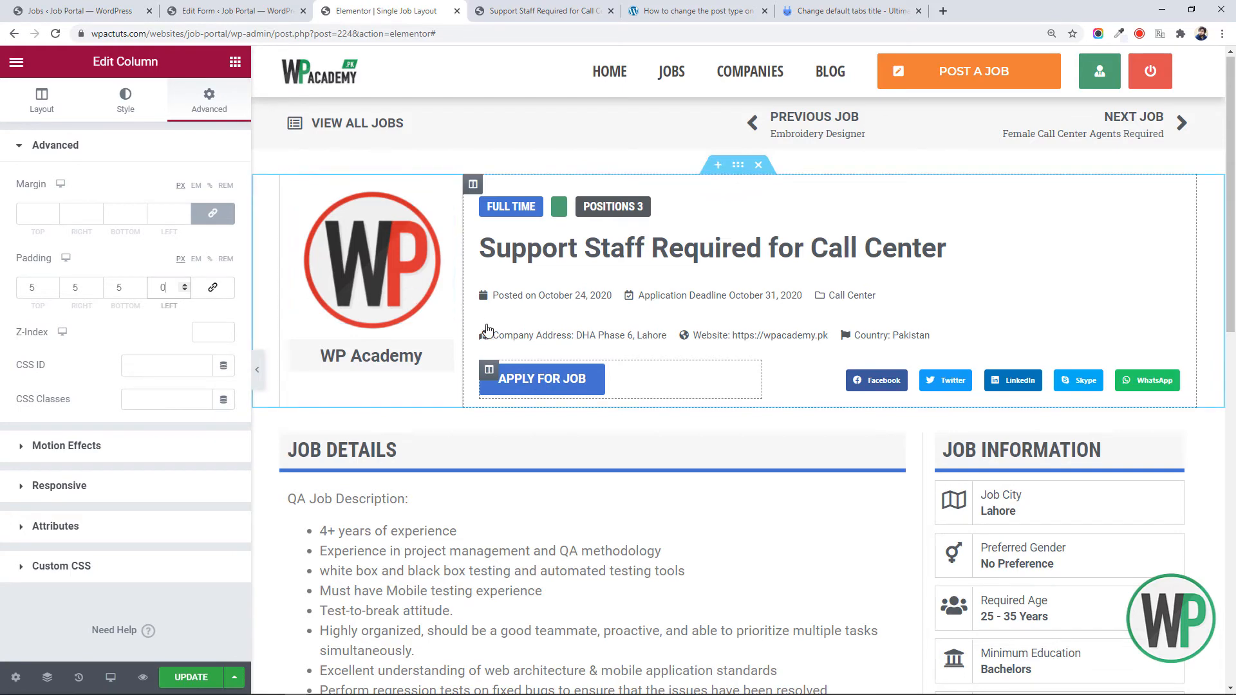
Set the vertical alignment of the inner section holding the button and share buttons to Middle, and save the template
right_click(819, 360)
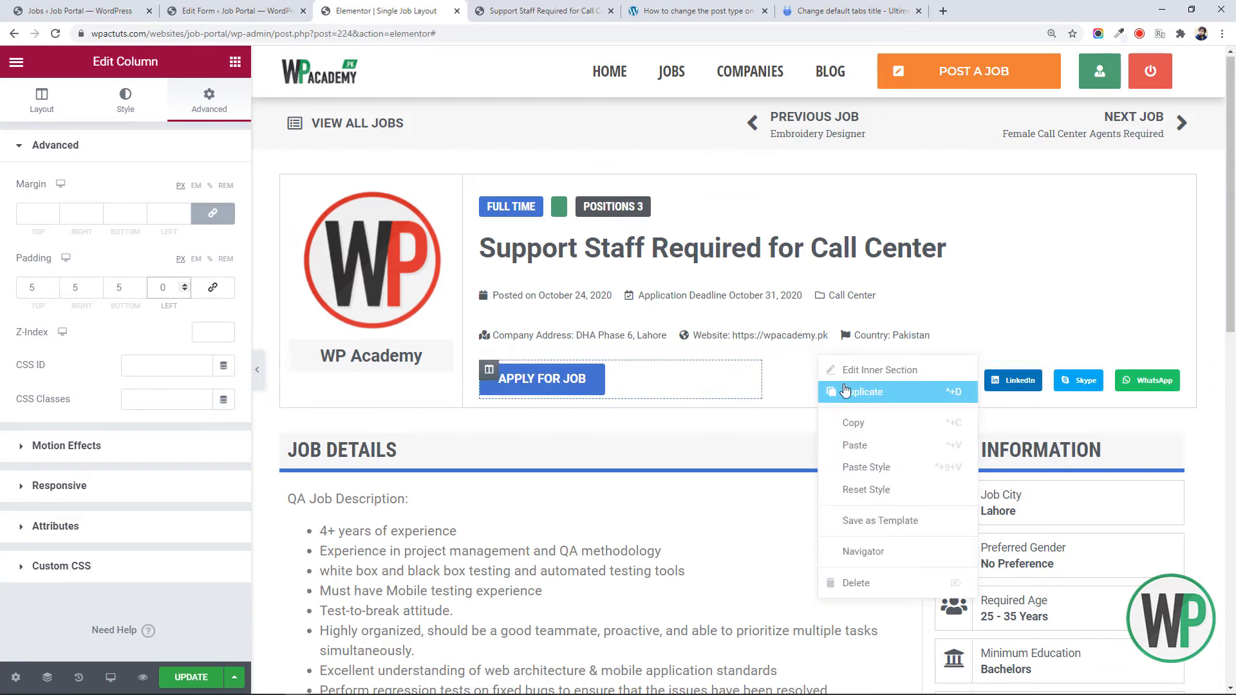
left_click(851, 379)
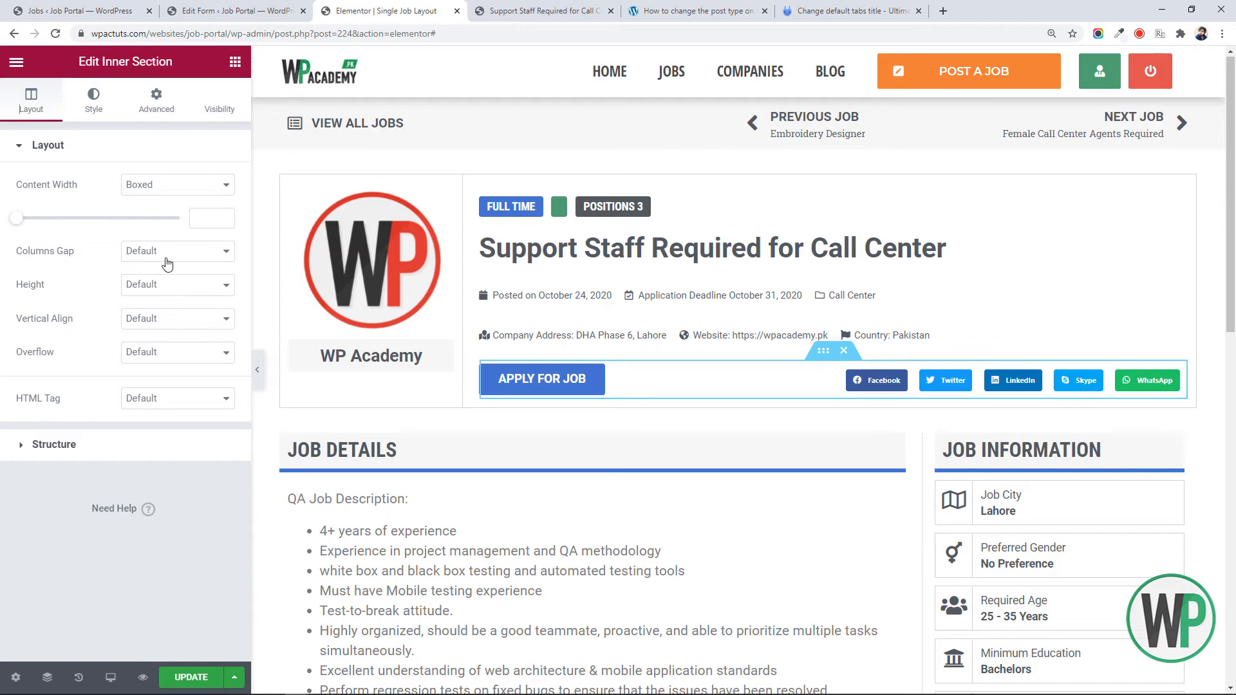
left_click(173, 318)
left_click(196, 359)
key("ctrl+s")
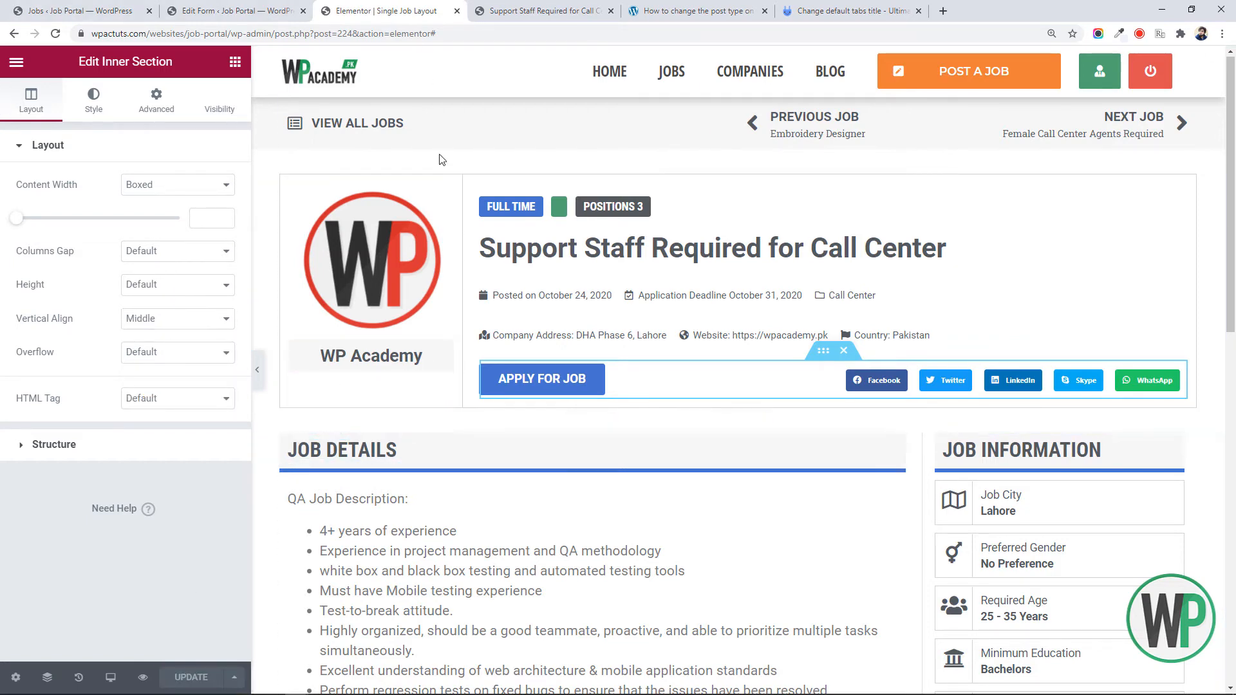
Create a new popup template named "Job Application Form" from the WordPress dashboard
left_click(96, 11)
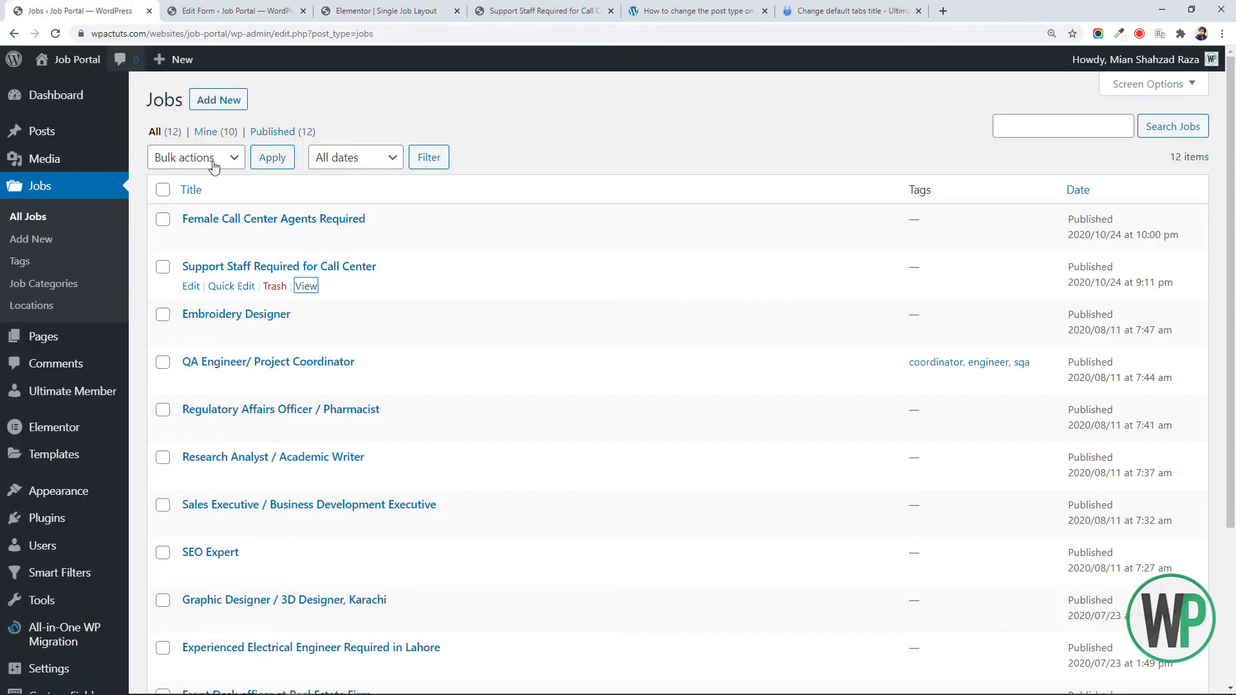
scroll(97, 408, "down", 1)
mouse_move(93, 397)
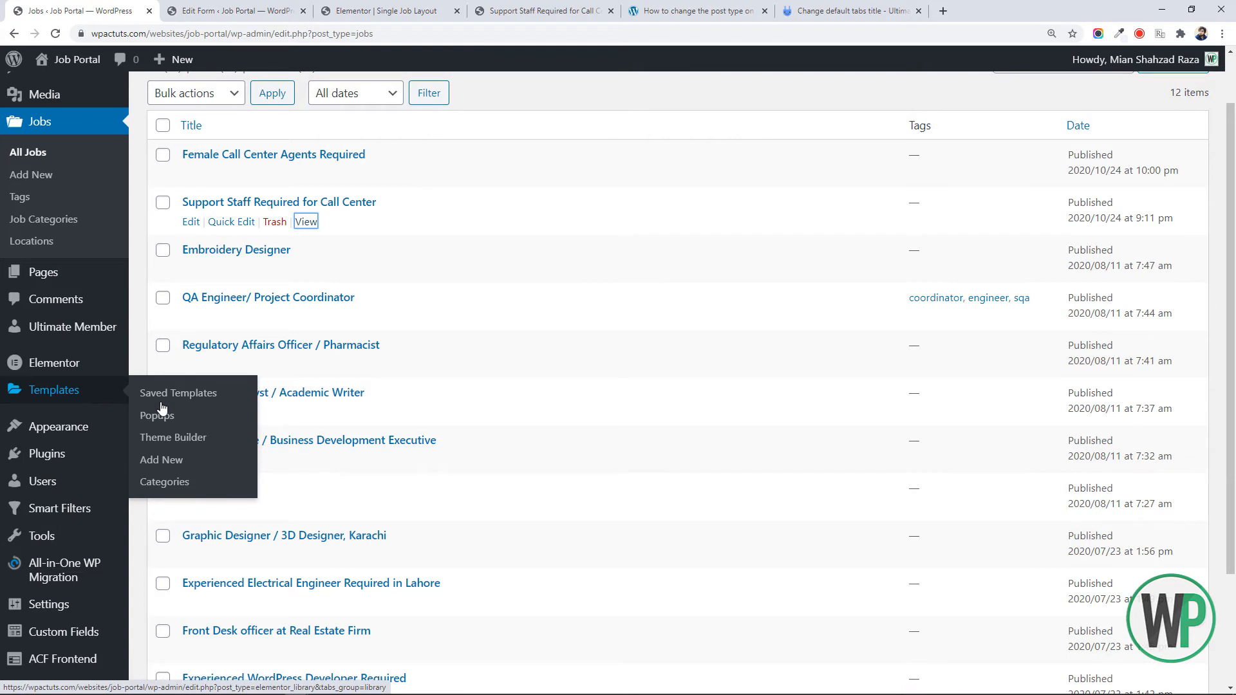
left_click(188, 424)
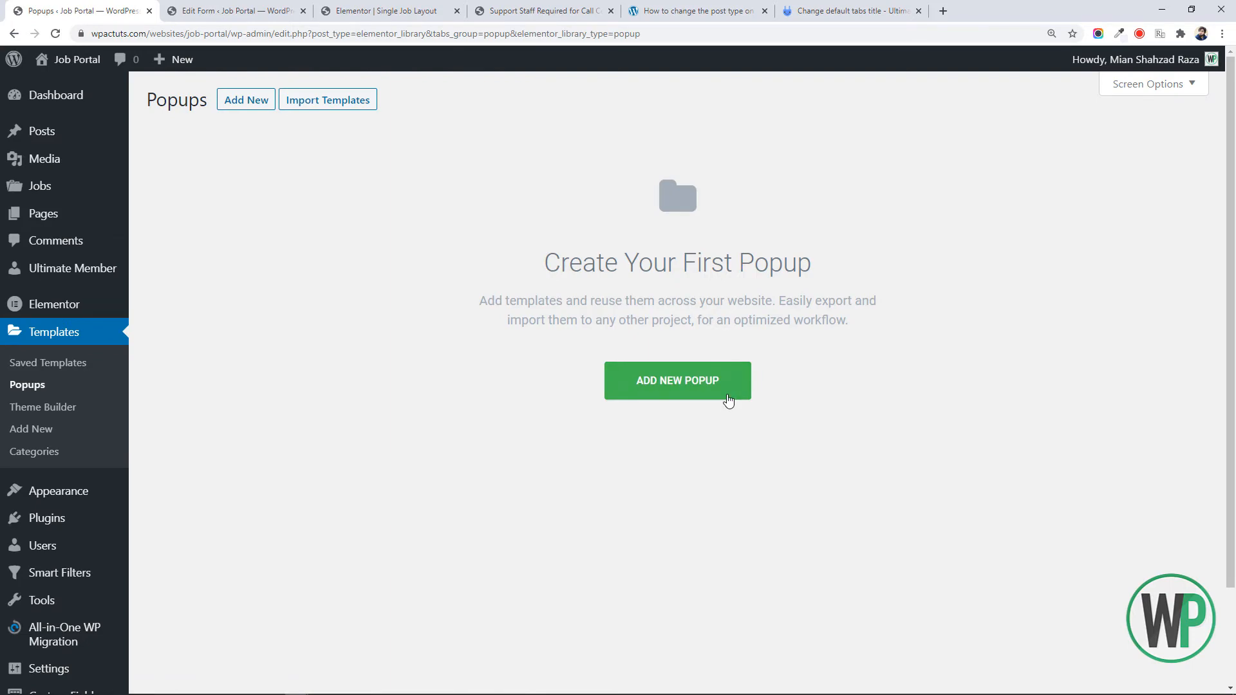
left_click(728, 400)
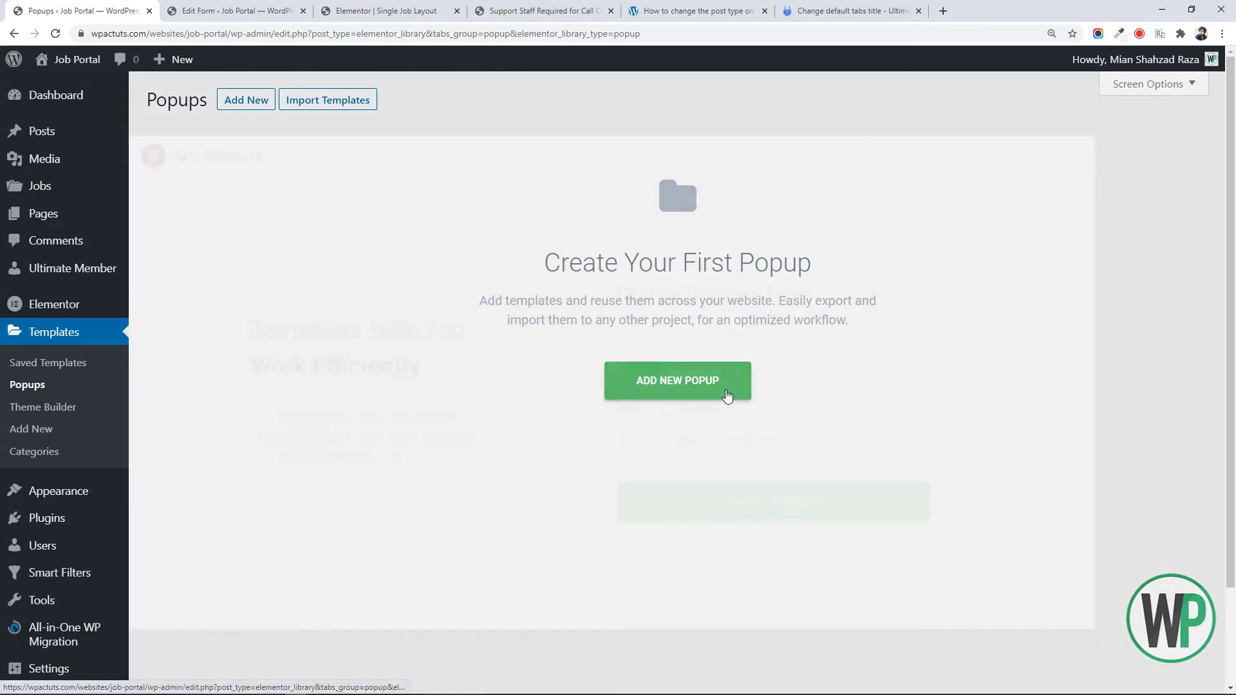
left_click(698, 435)
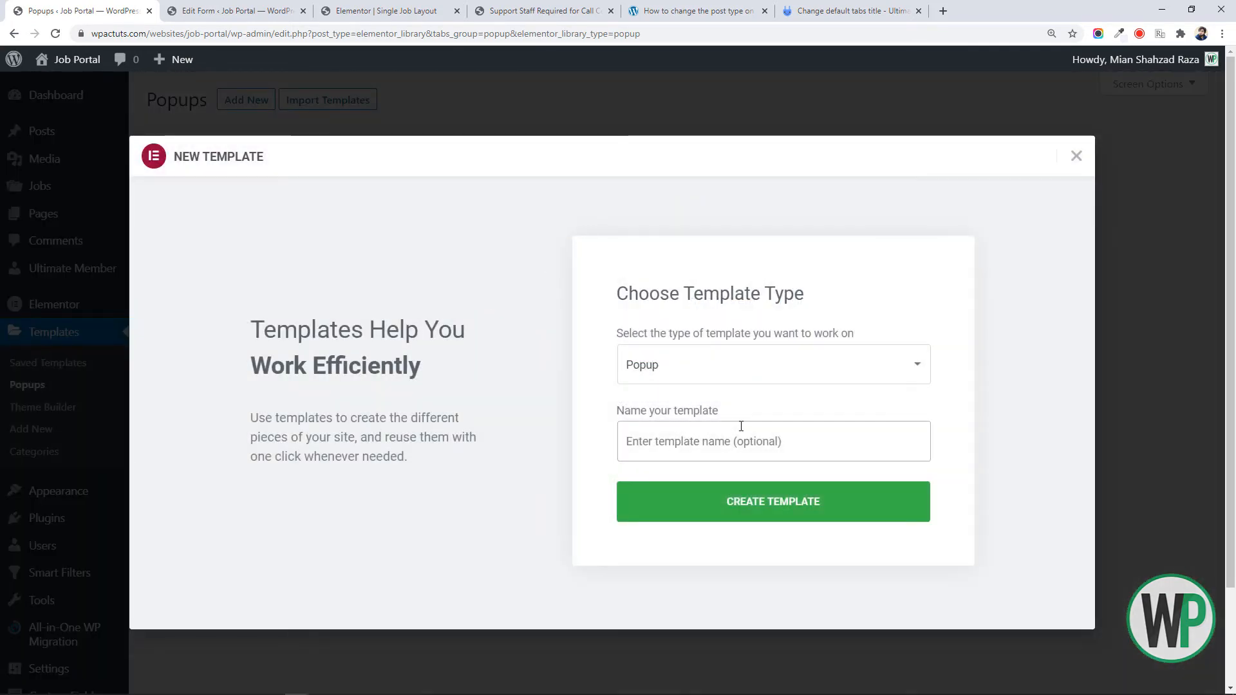
type("Job")
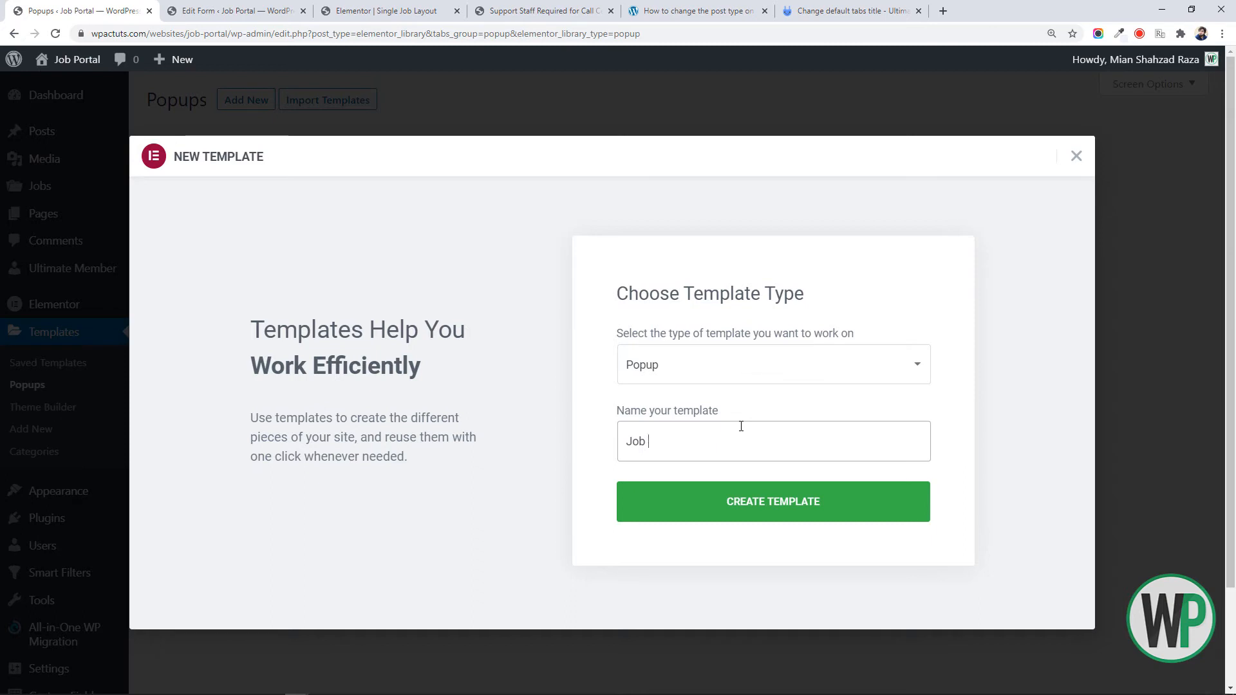
type(" Application Form")
left_click(767, 511)
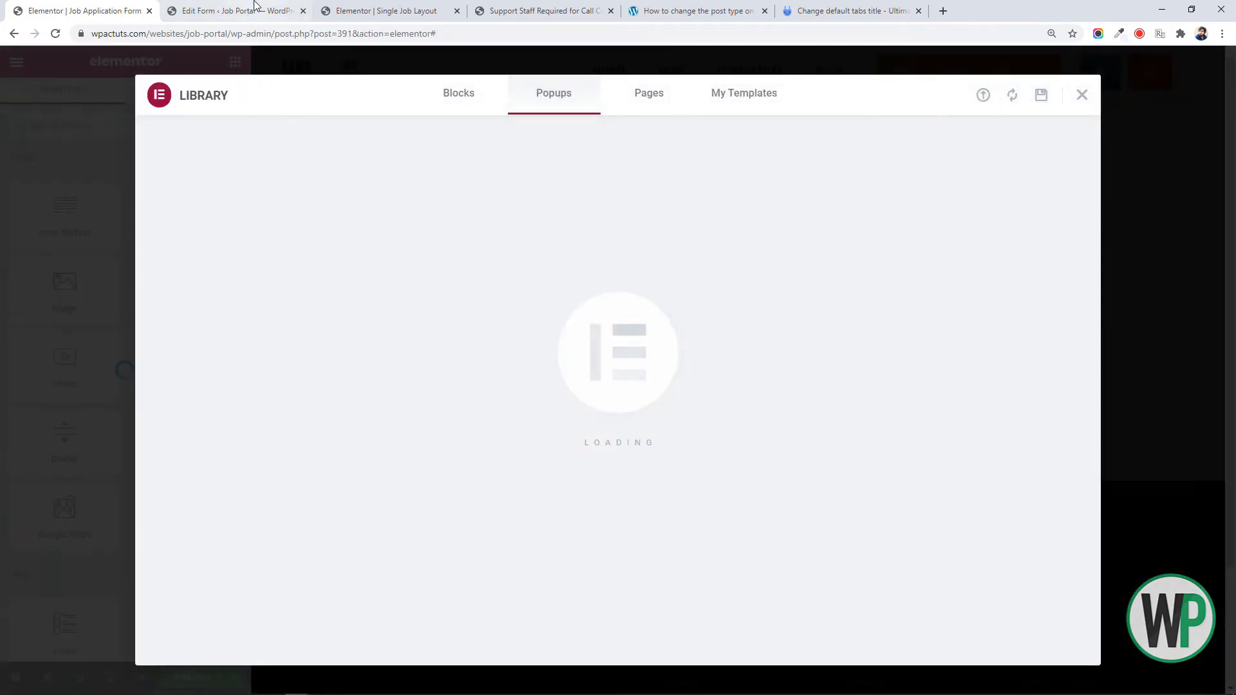
Search the library's popup templates for "form" and close the library without inserting a template
left_click_drag(251, 5, 68, 3)
left_click(173, 5)
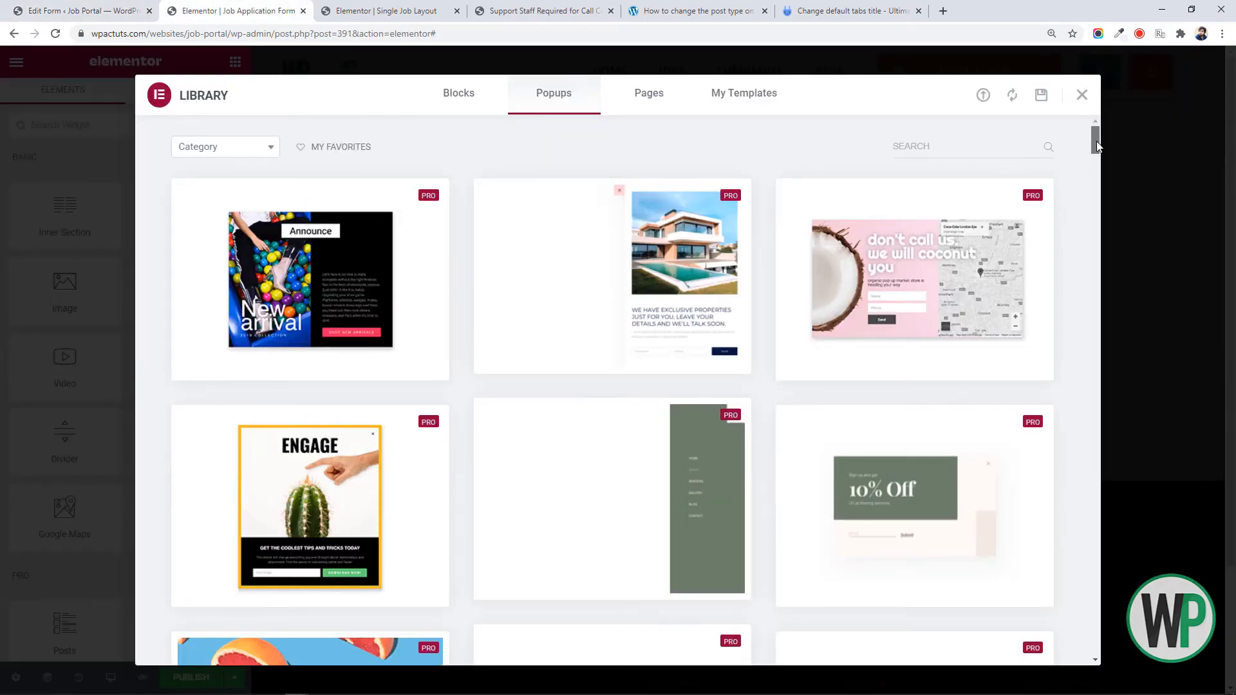
scroll(1094, 142, "down", 1)
left_click(999, 137)
type("f")
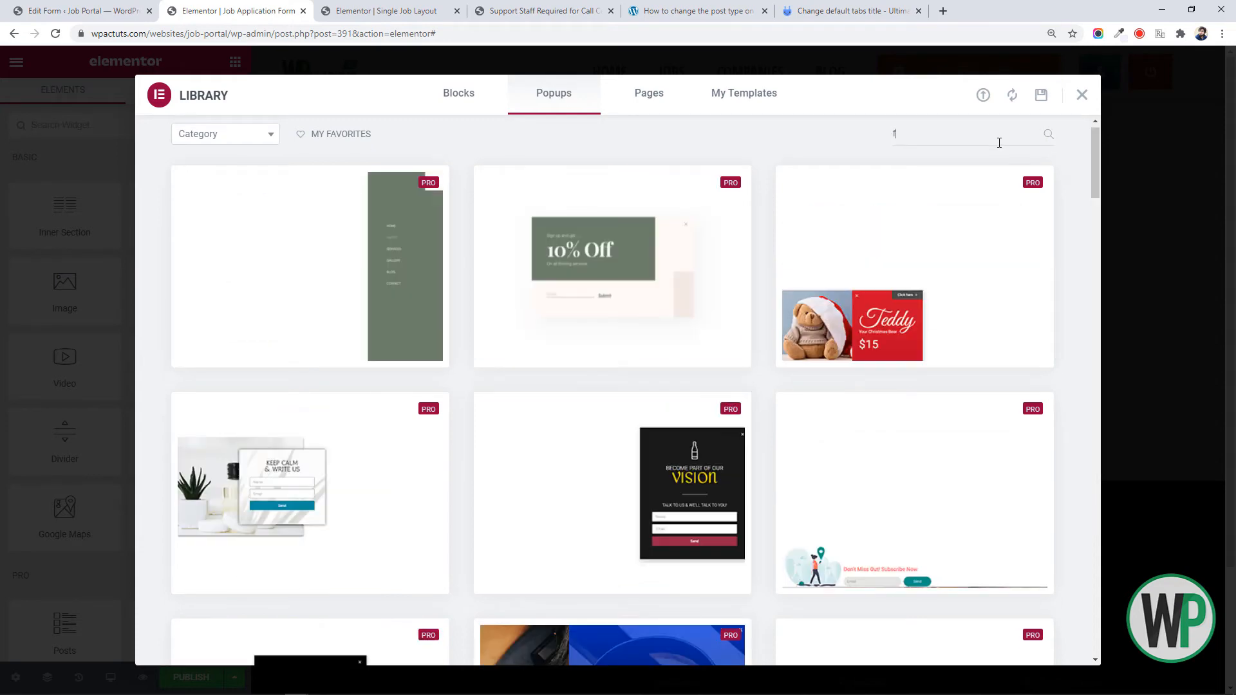
type("orm")
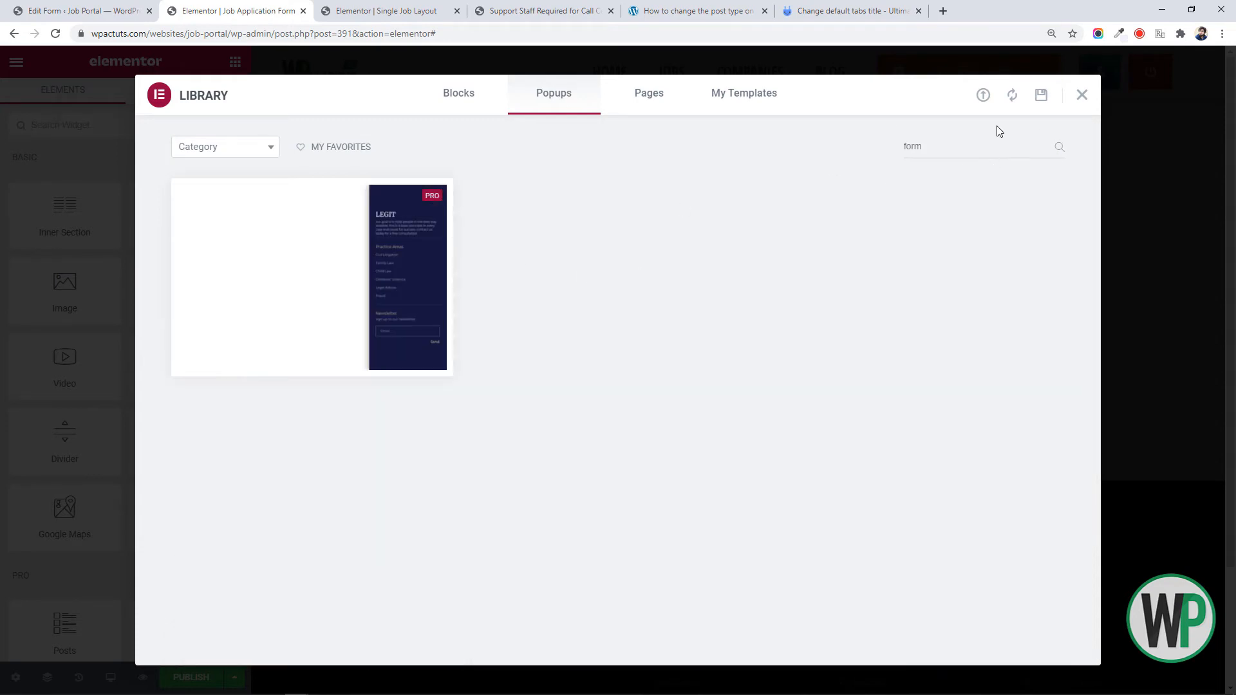
left_click(1085, 96)
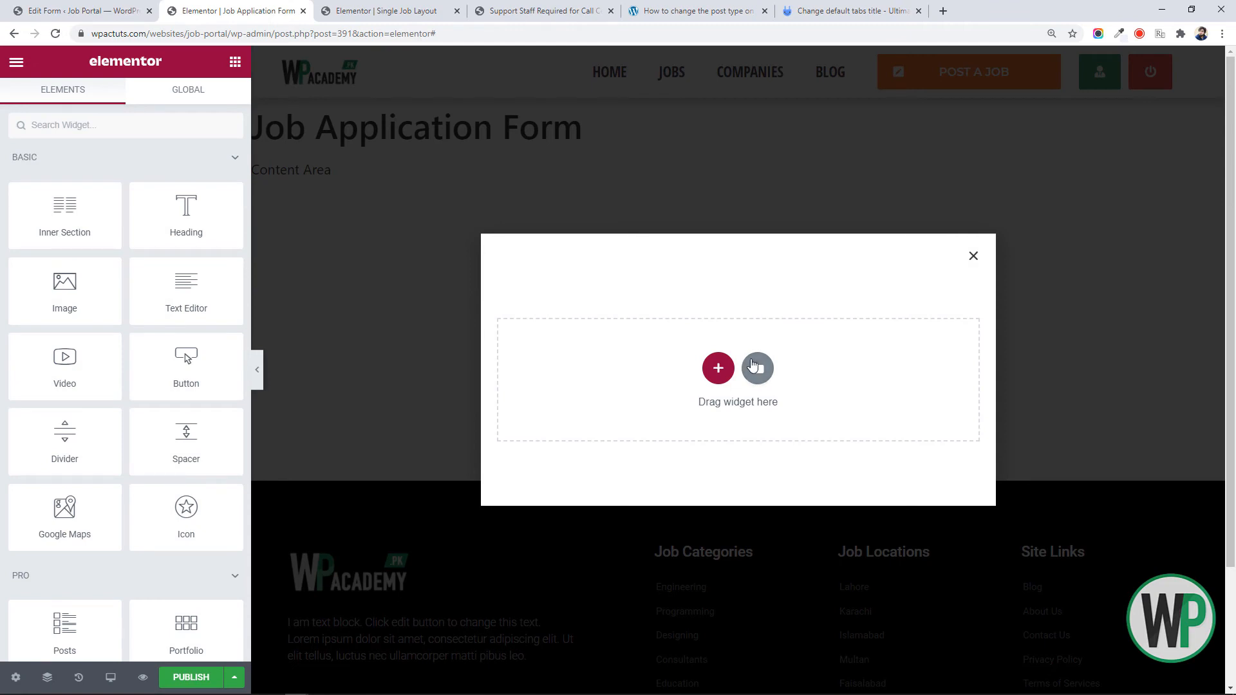
Add a single-column section to the blank popup and place a Form widget in it
left_click(717, 367)
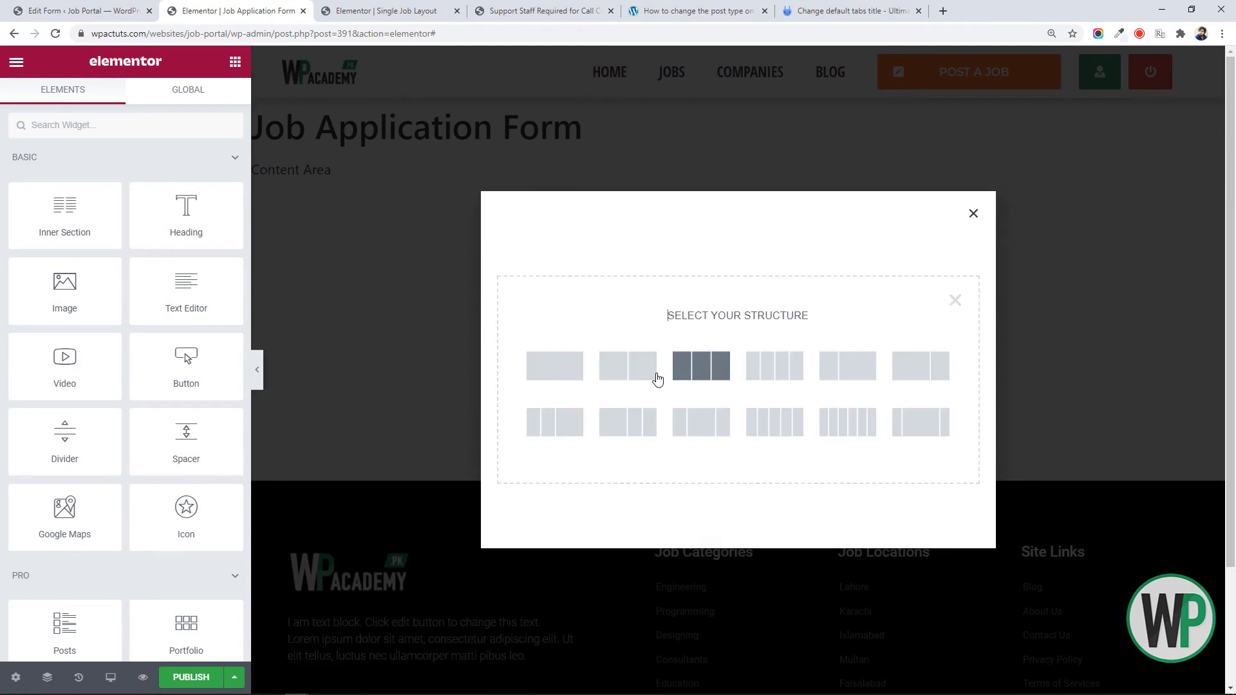
left_click(555, 363)
left_click(234, 62)
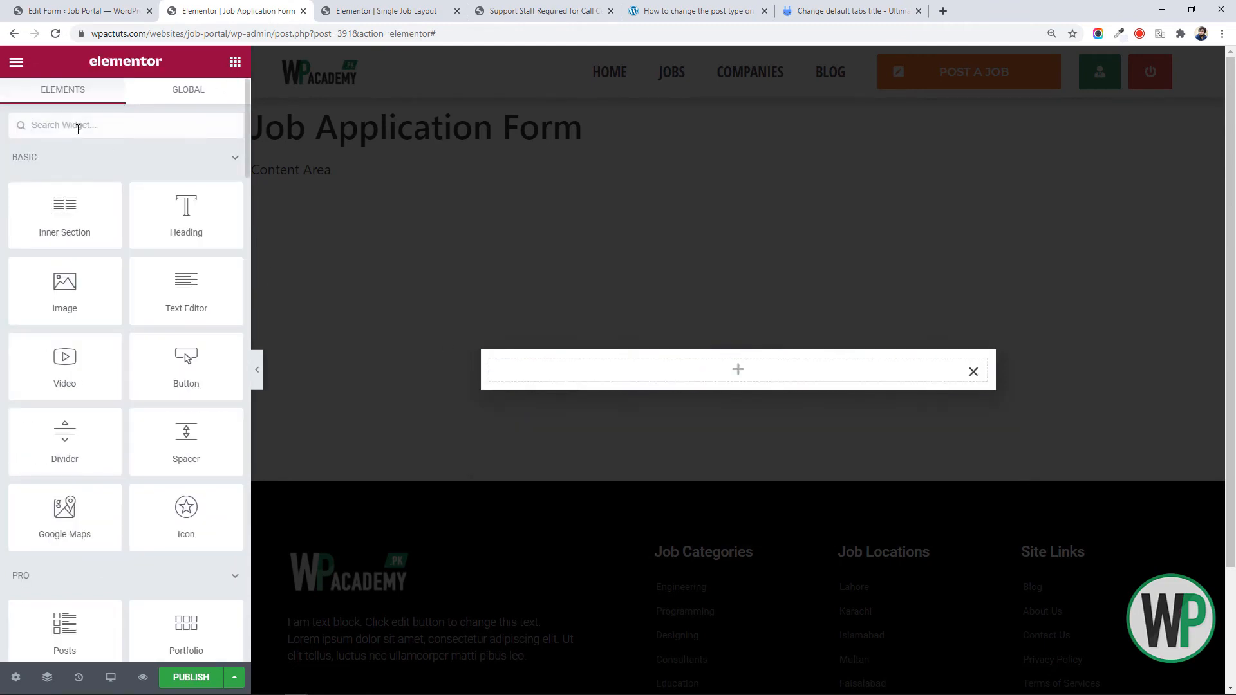
left_click(77, 128)
type("for")
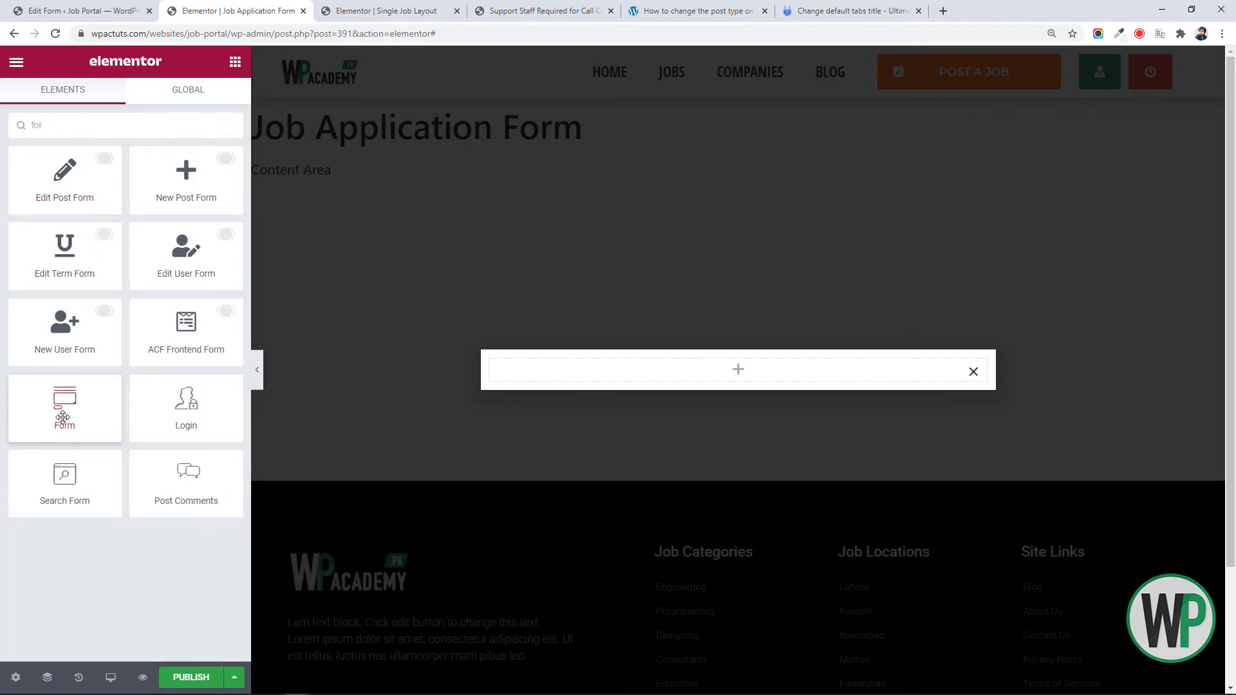
left_click_drag(63, 417, 593, 381)
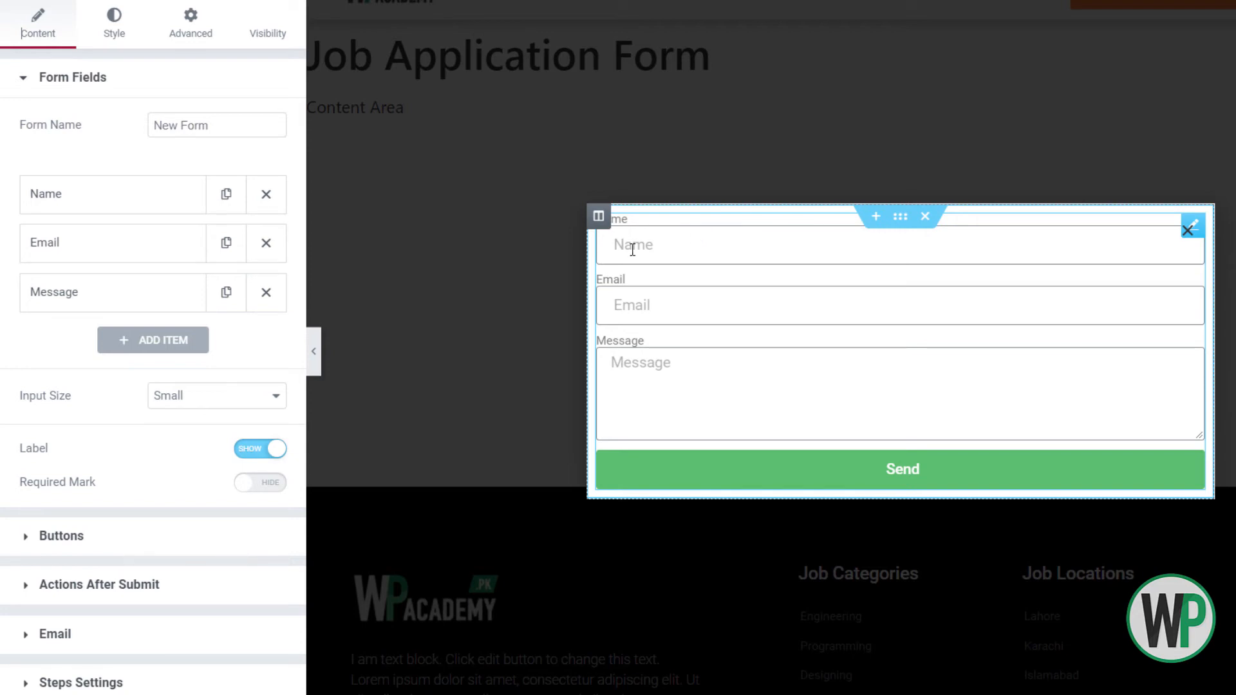
Set the Name field's default value to the User Info dynamic tag, using First Name as its source
left_click(57, 199)
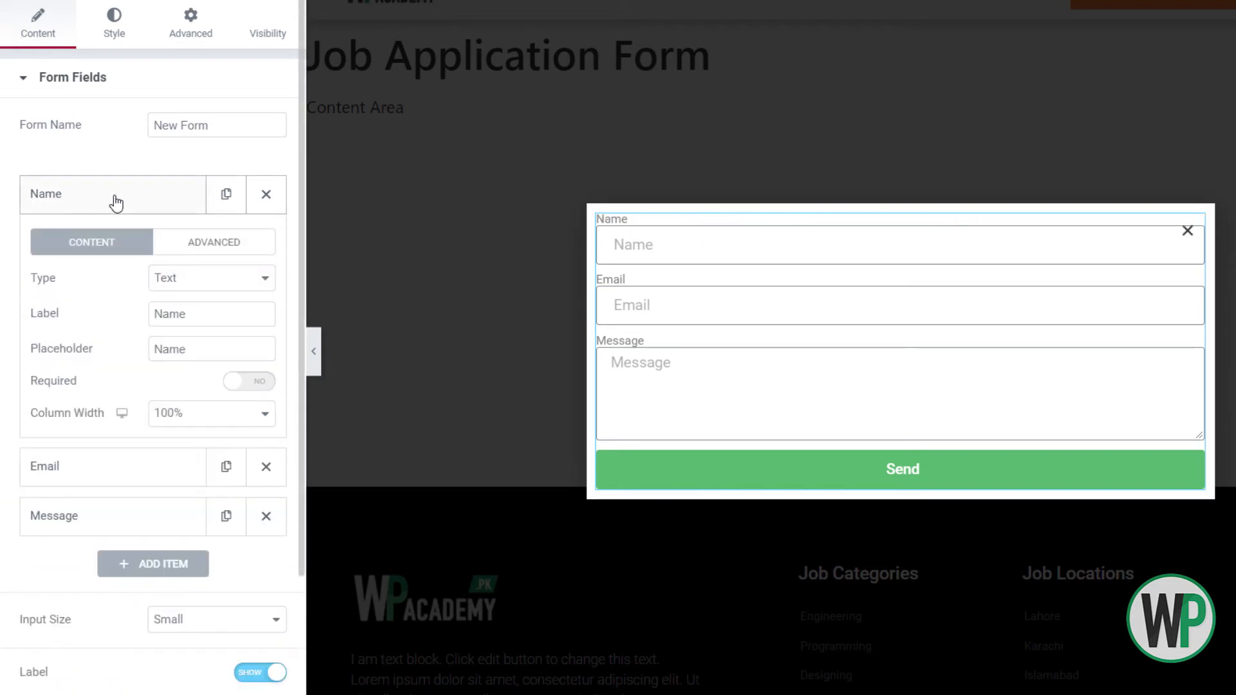
left_click(170, 249)
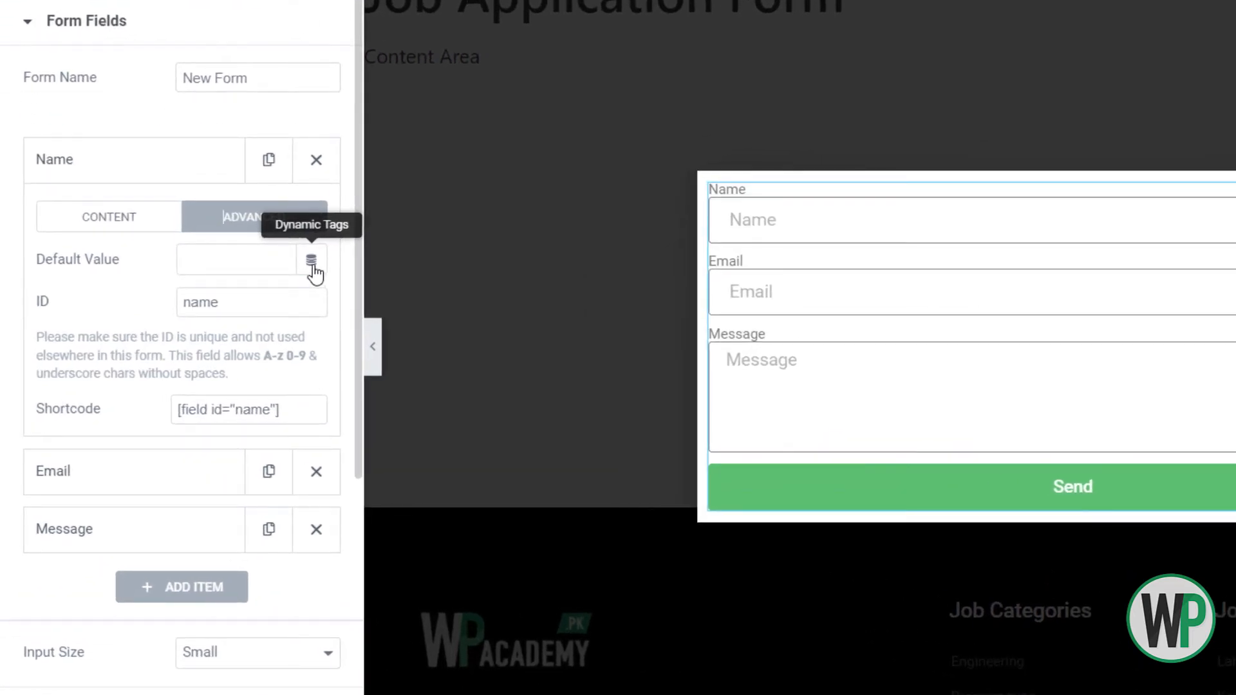
left_click(310, 260)
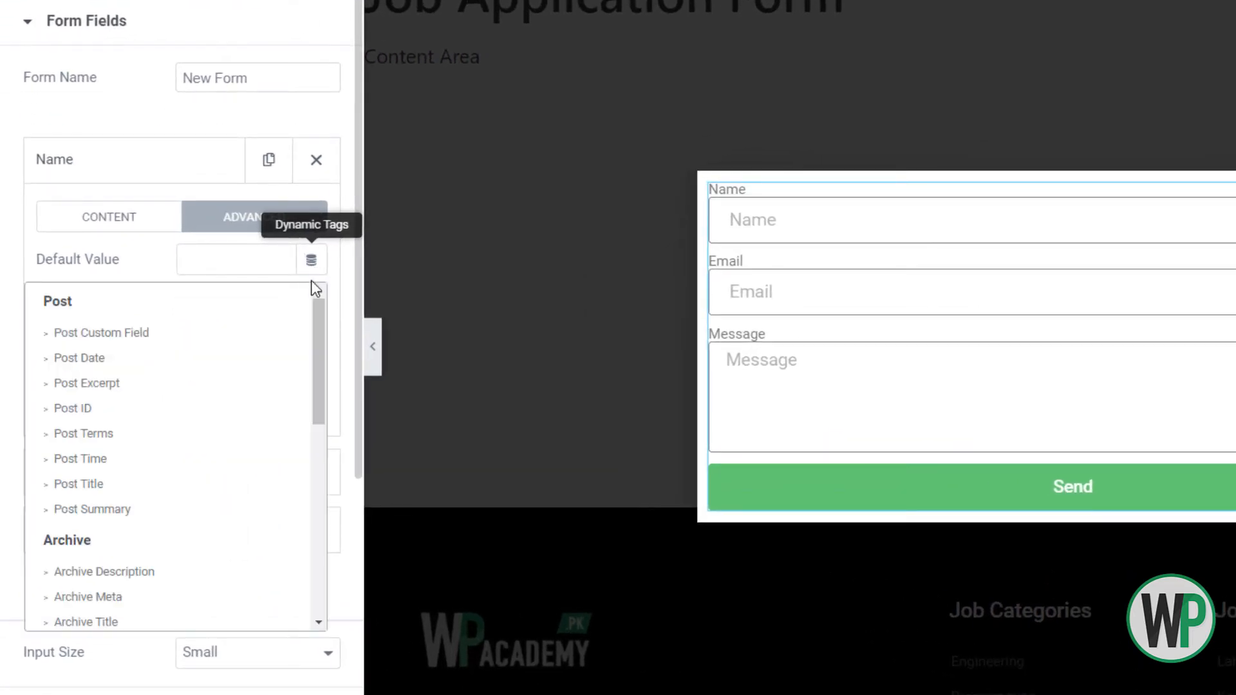
scroll(315, 329, "down", 2)
scroll(322, 316, "up", 2)
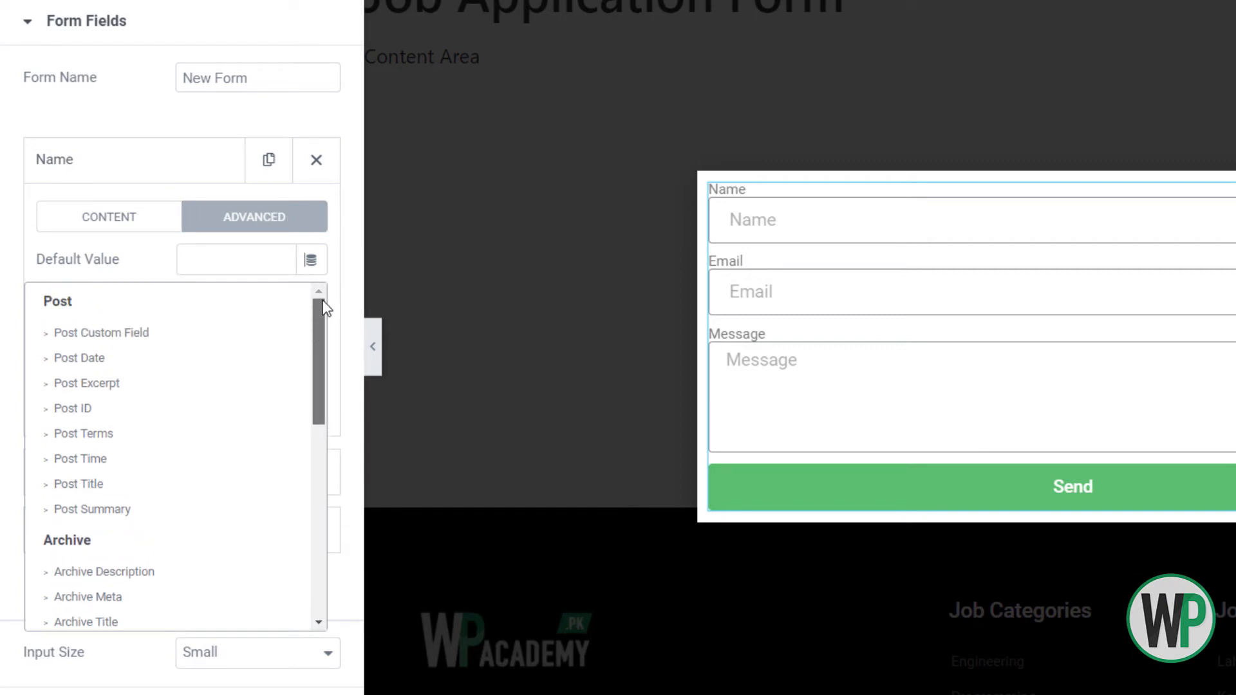
left_click_drag(325, 307, 314, 463)
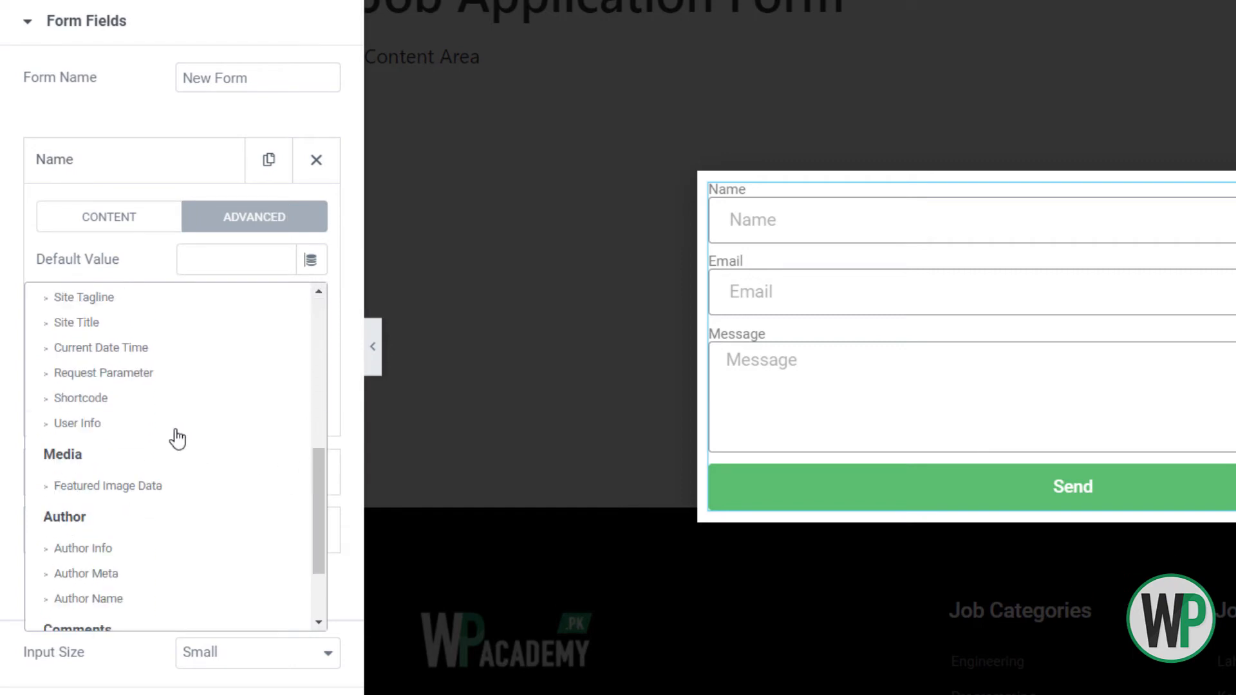
left_click(171, 425)
left_click(219, 266)
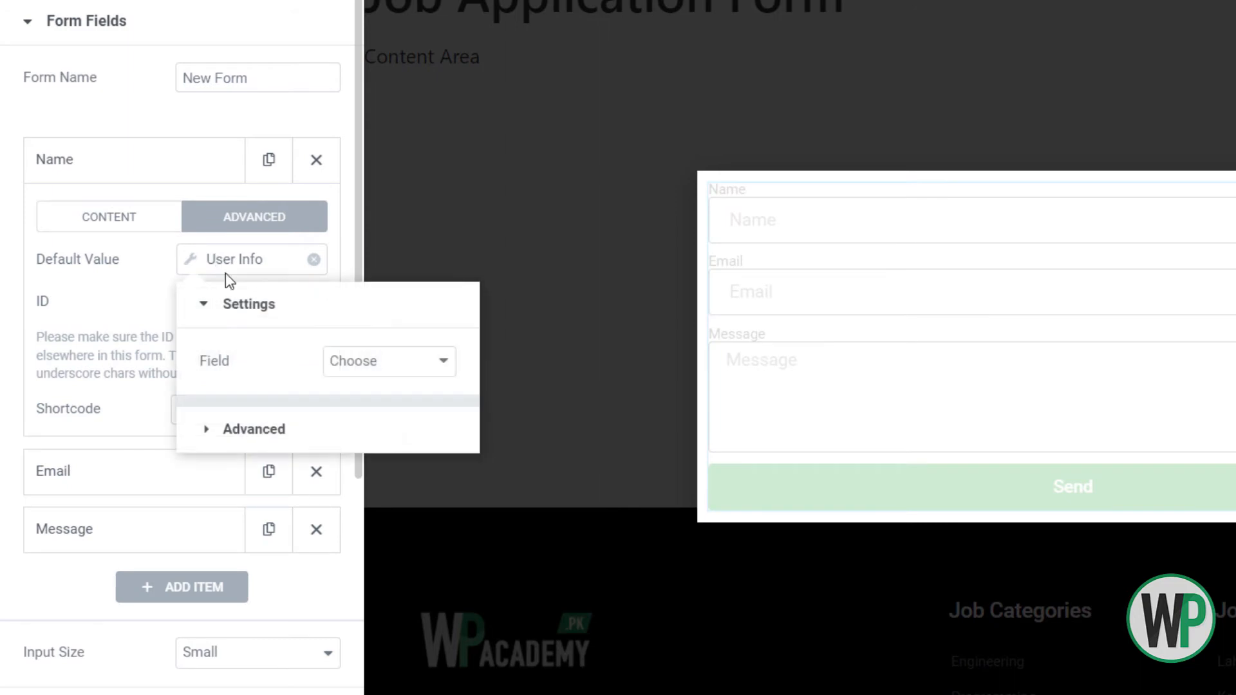
left_click(331, 361)
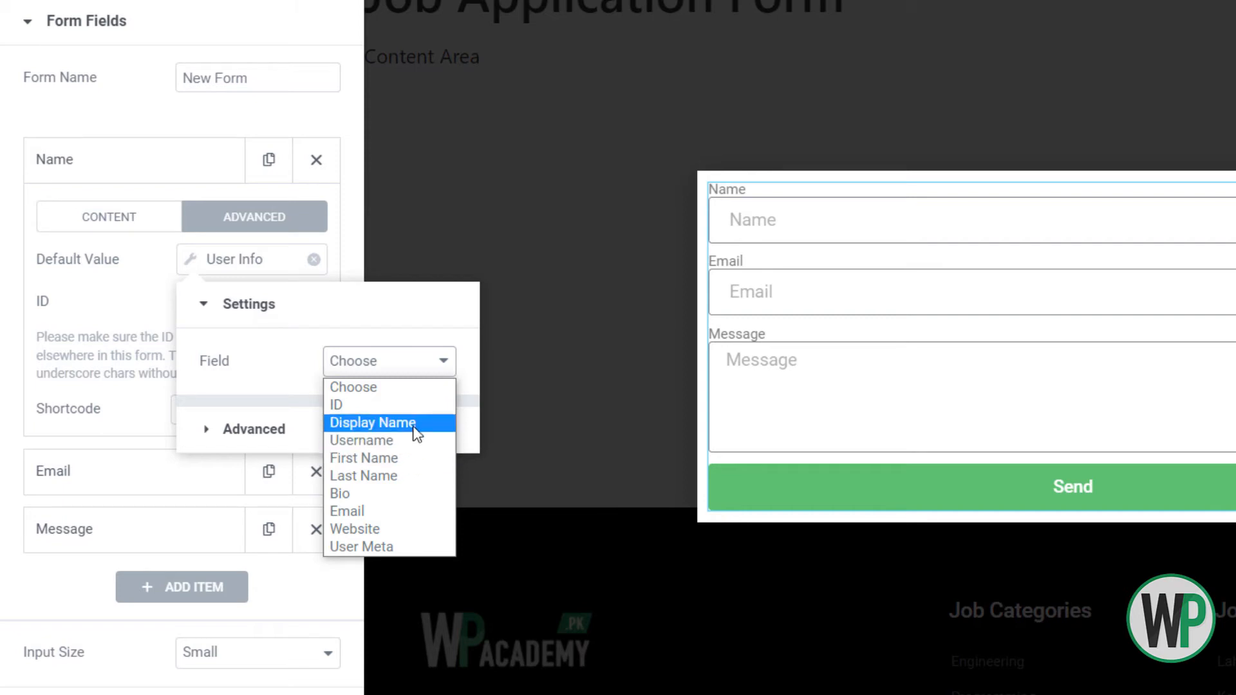
left_click(414, 462)
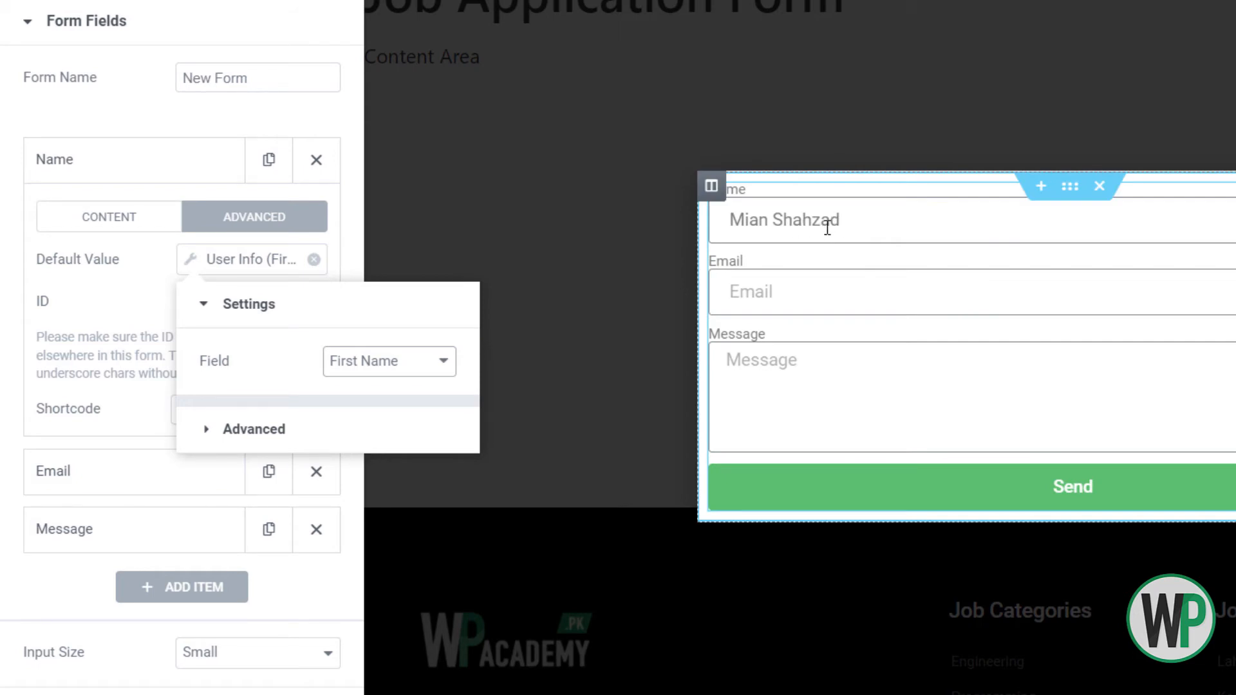
left_click(141, 166)
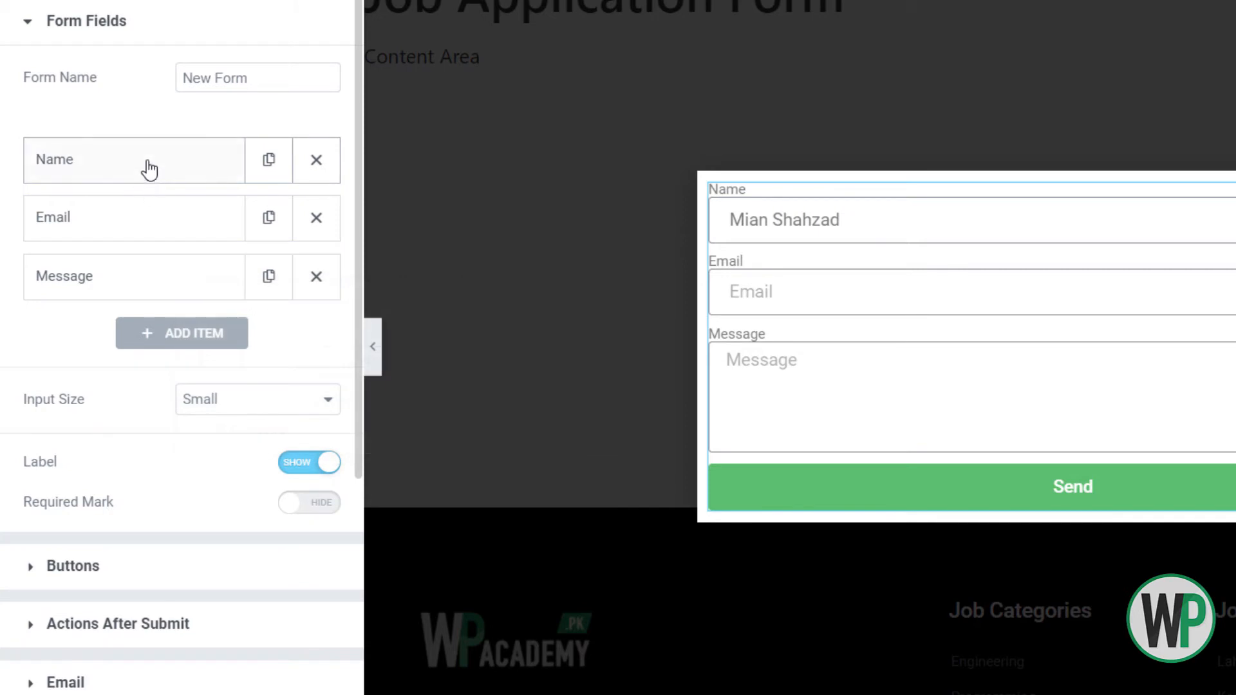
Change the Name field's label to "First Name"
left_click(150, 169)
left_click(154, 222)
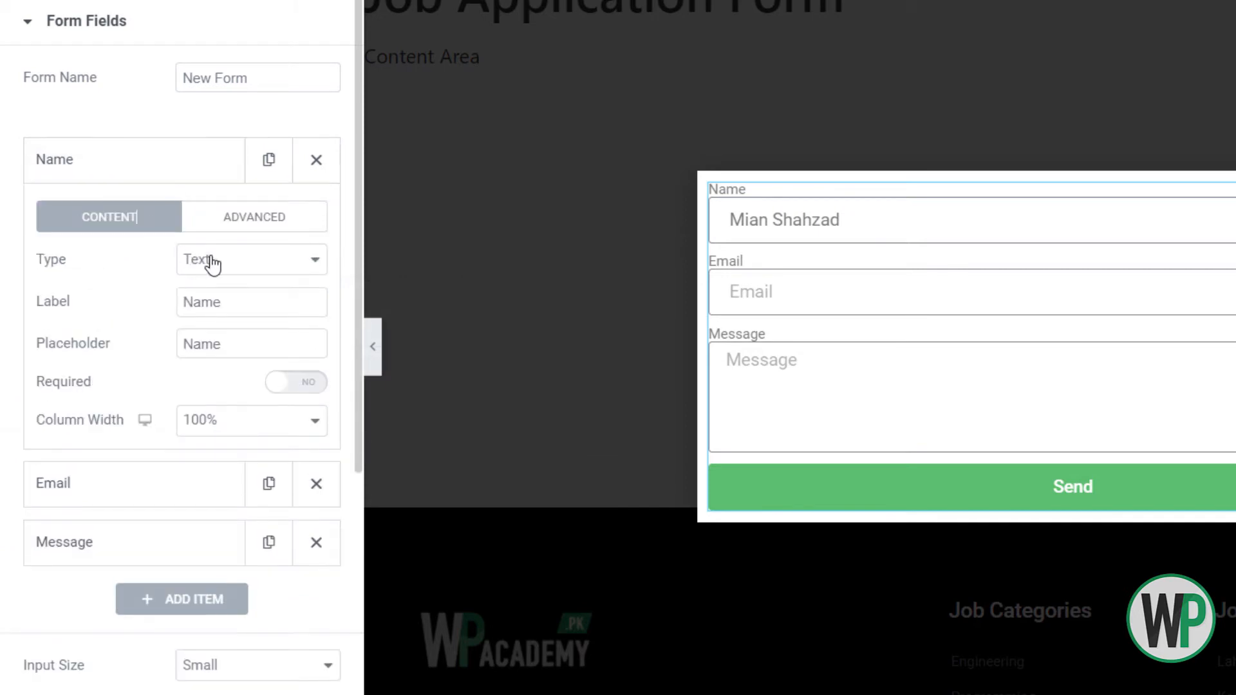
left_click(192, 302)
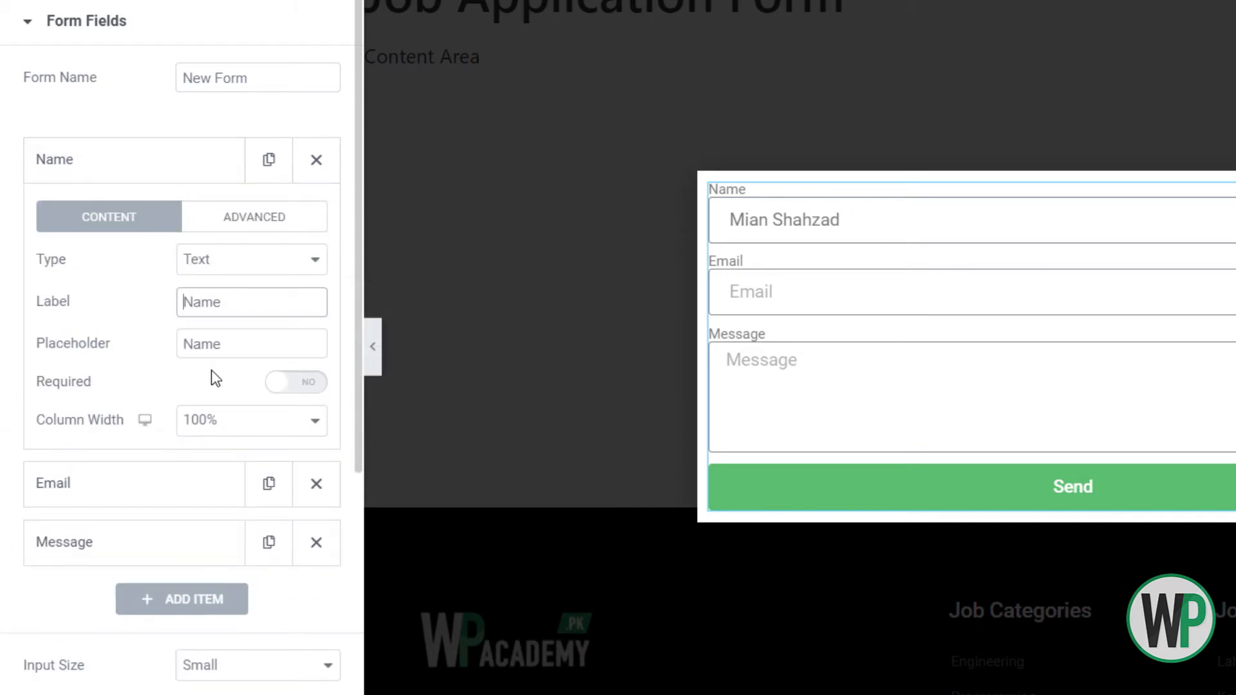
type("Fisrt")
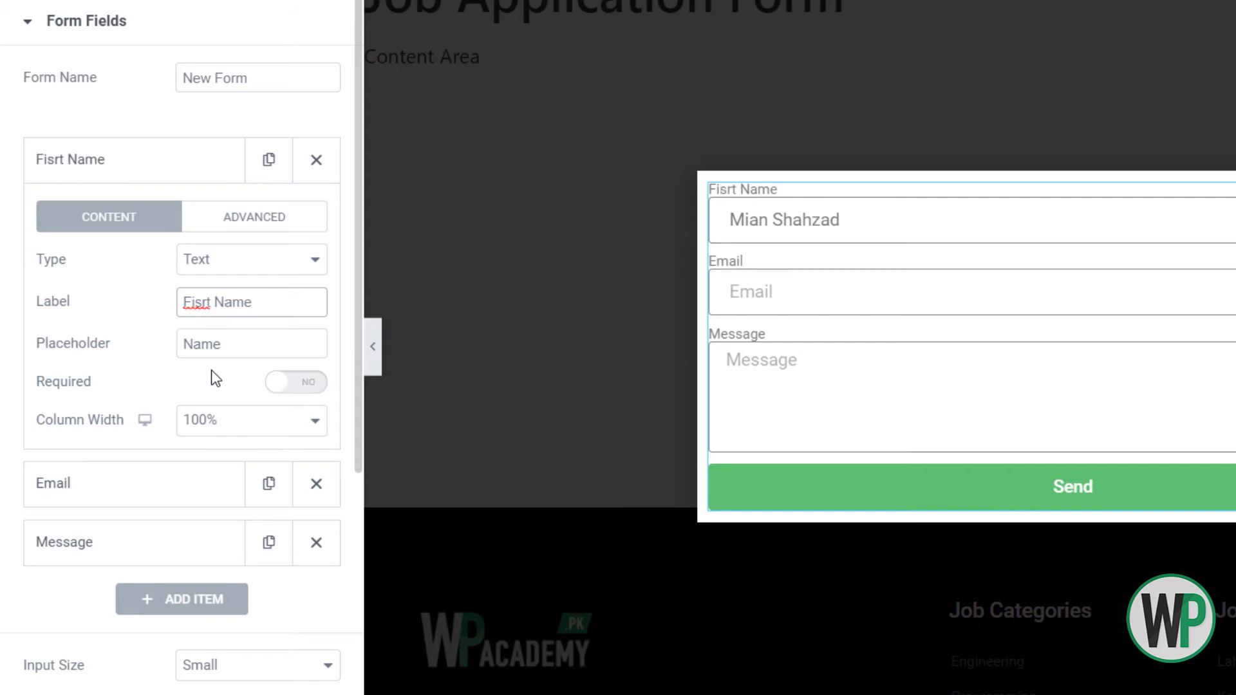
key("BackSpace")
key("BackSpace")
key("BackSpace")
key("BackSpace")
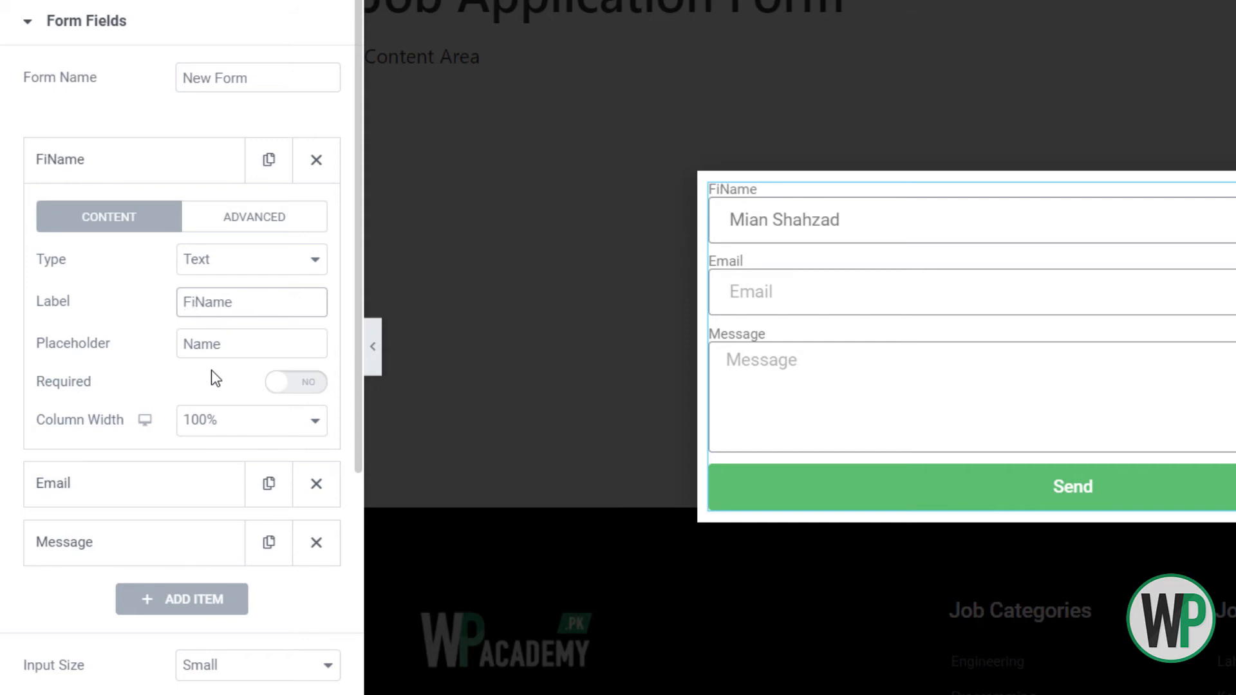
type("rst")
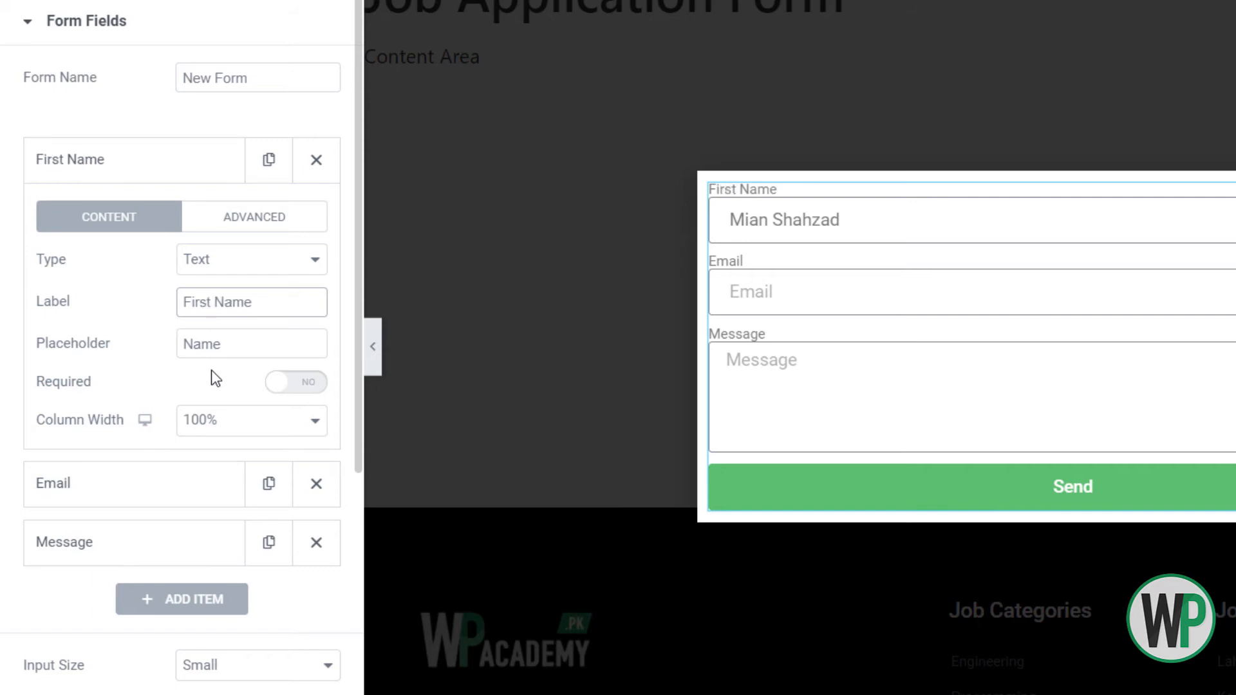
Set the same field's placeholder to "First Name" and its column width to 50%
key("Tab")
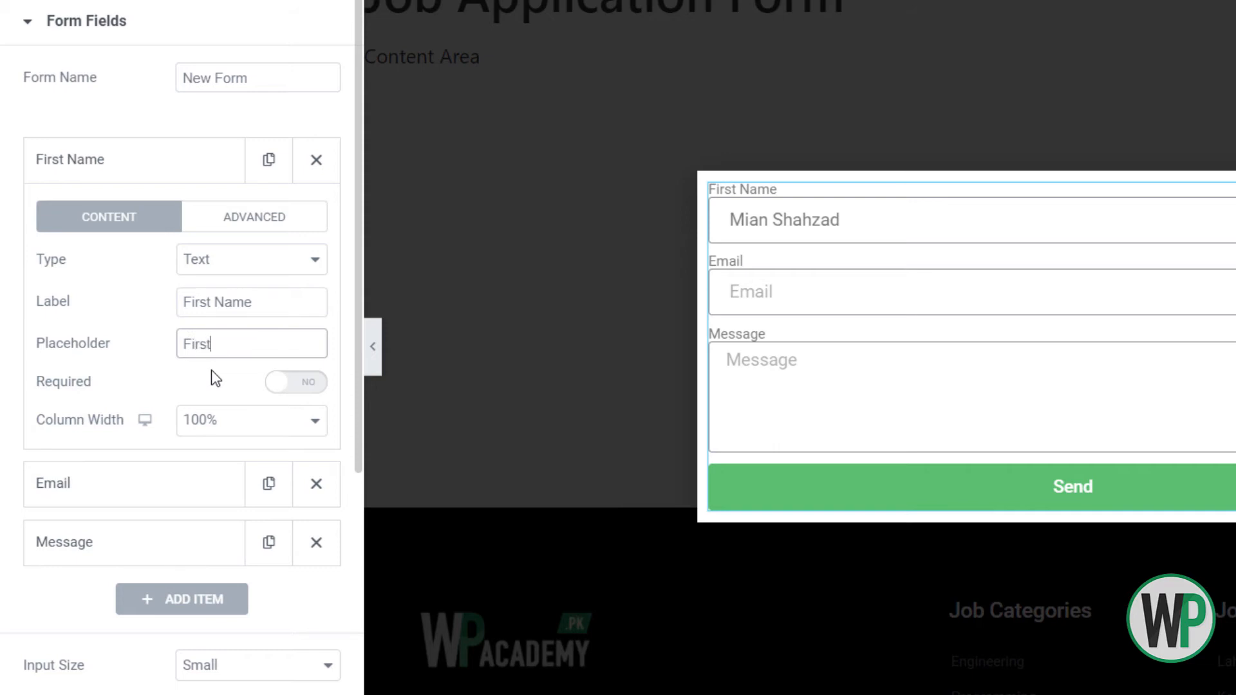
type("First Name")
left_click(214, 420)
left_click(237, 520)
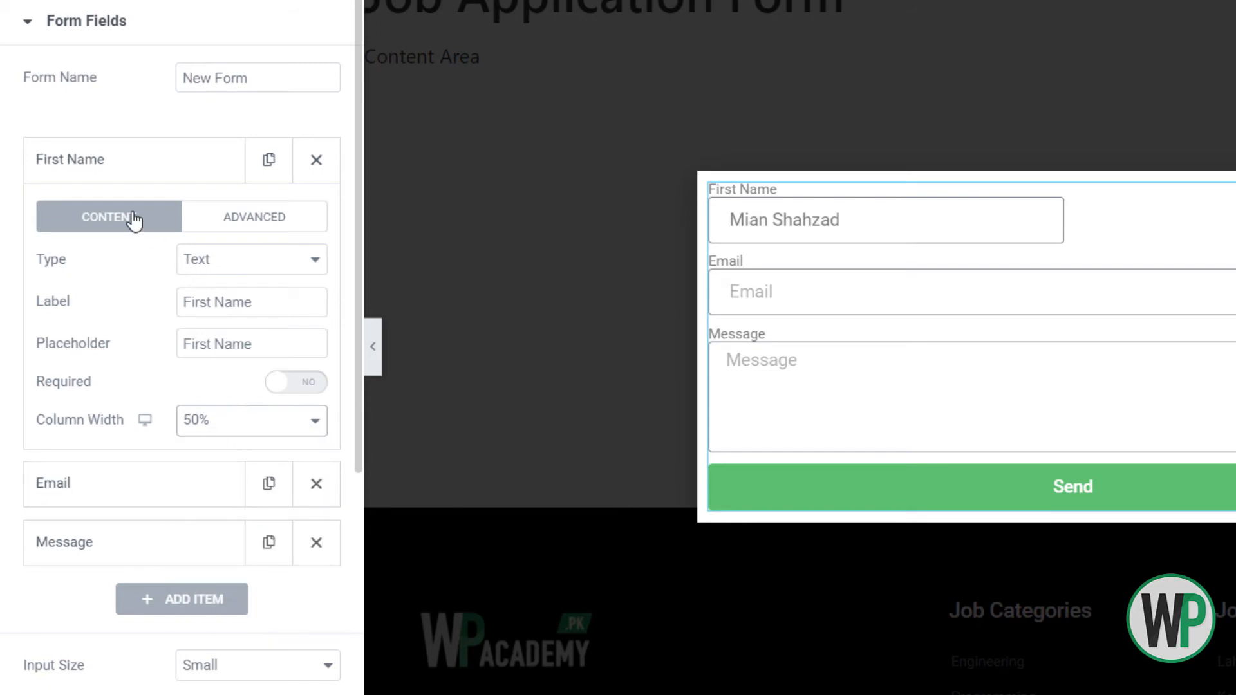
Clear the first field's label and make the field required
left_click_drag(257, 302, 164, 290)
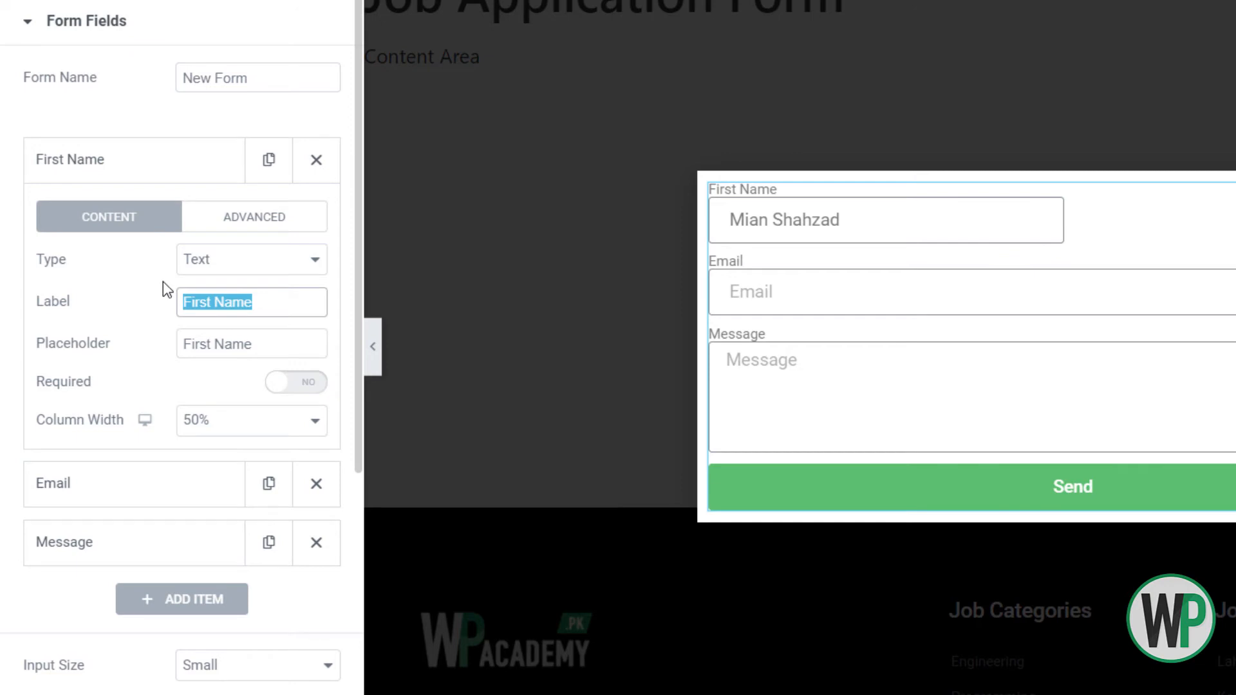
key("BackSpace")
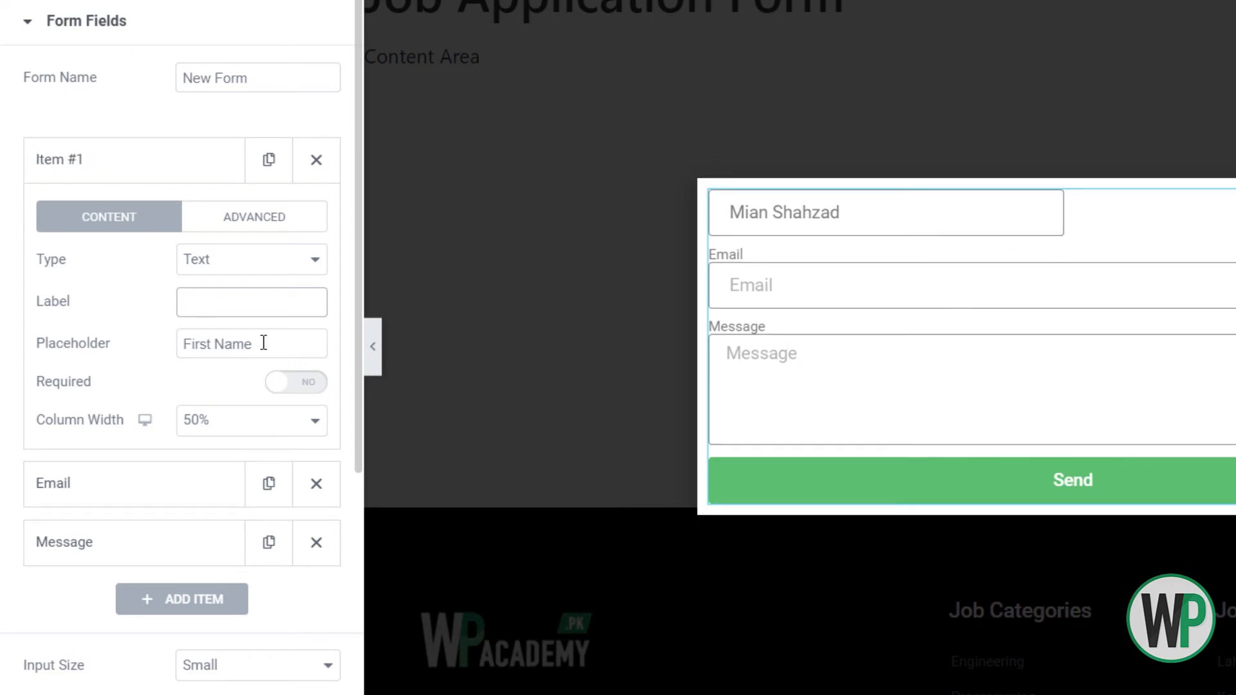
left_click(310, 386)
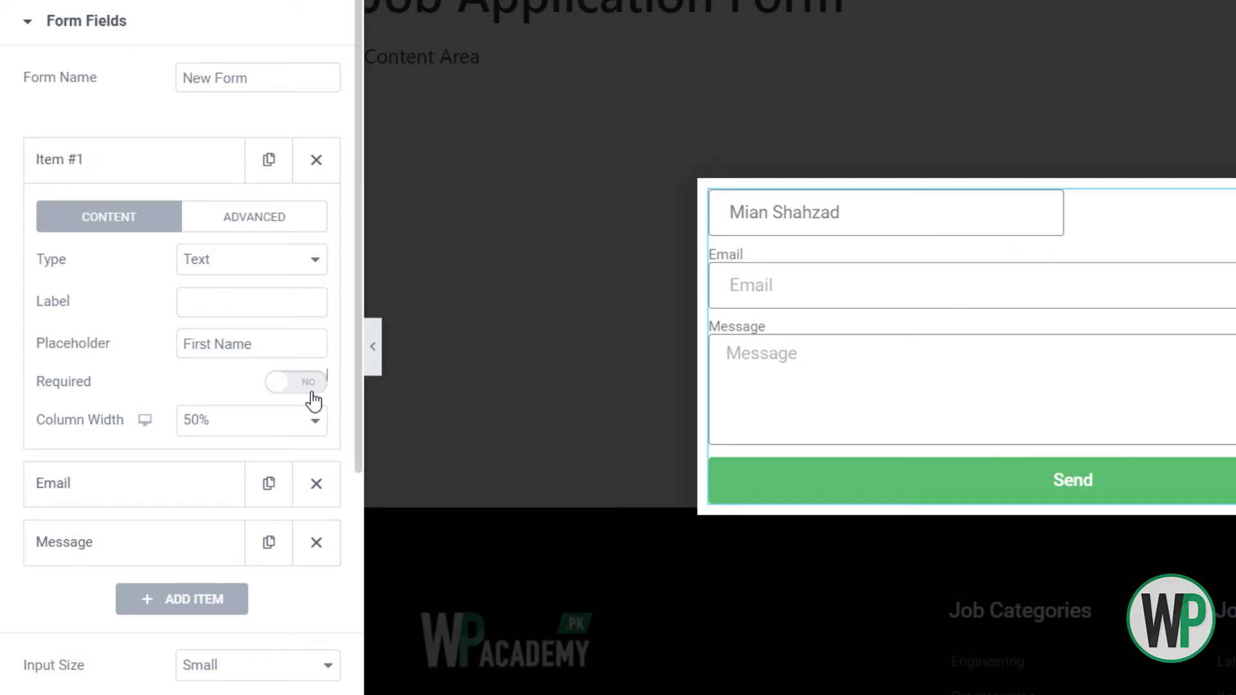
Set the first field's ID to "first_name" and select its shortcode
left_click(288, 219)
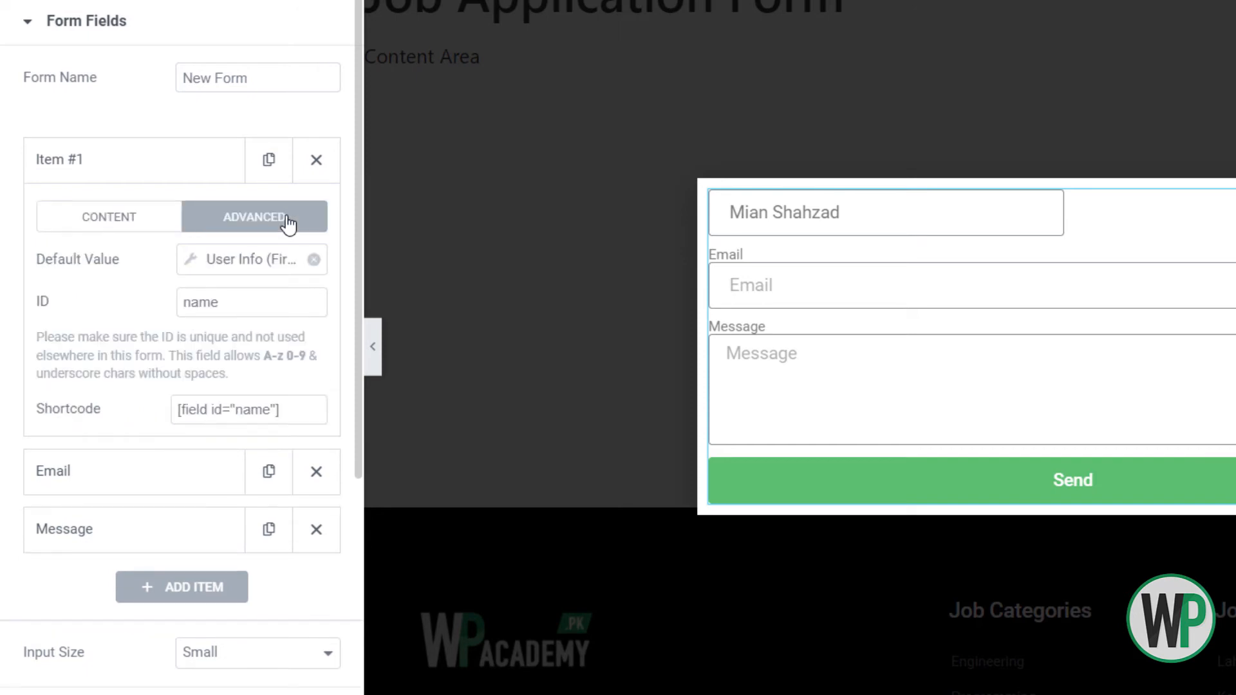
double_click(268, 297)
left_click(187, 314)
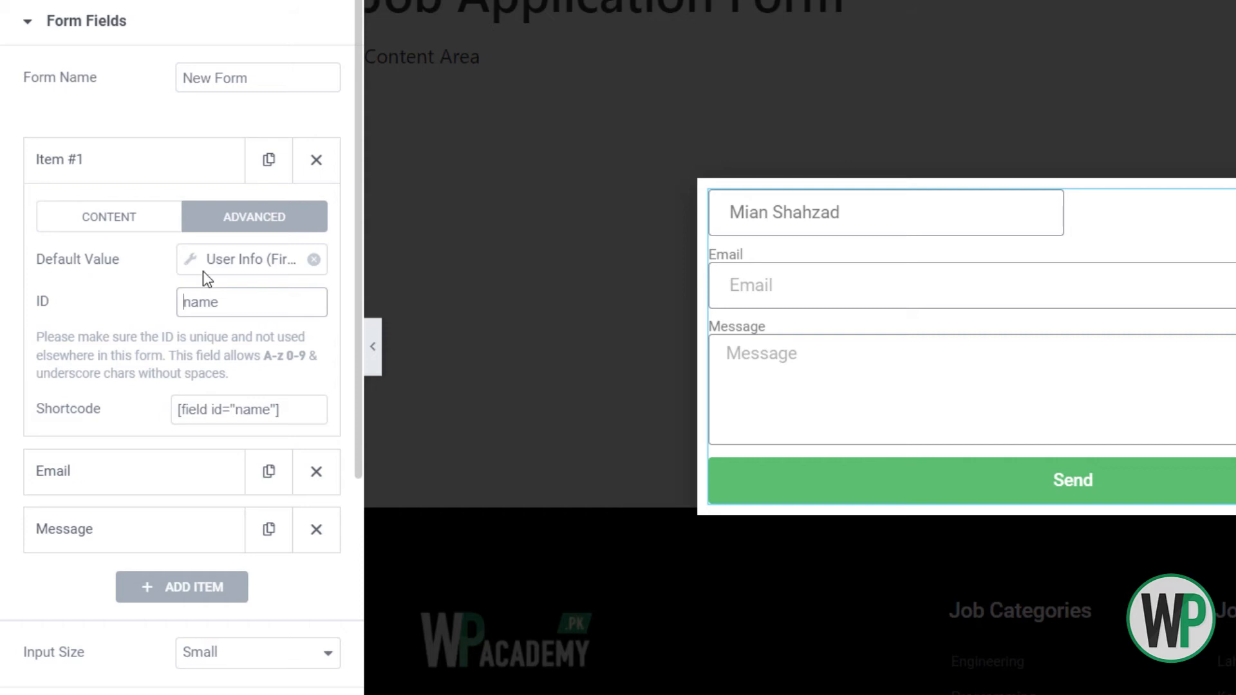
type("first")
key("End")
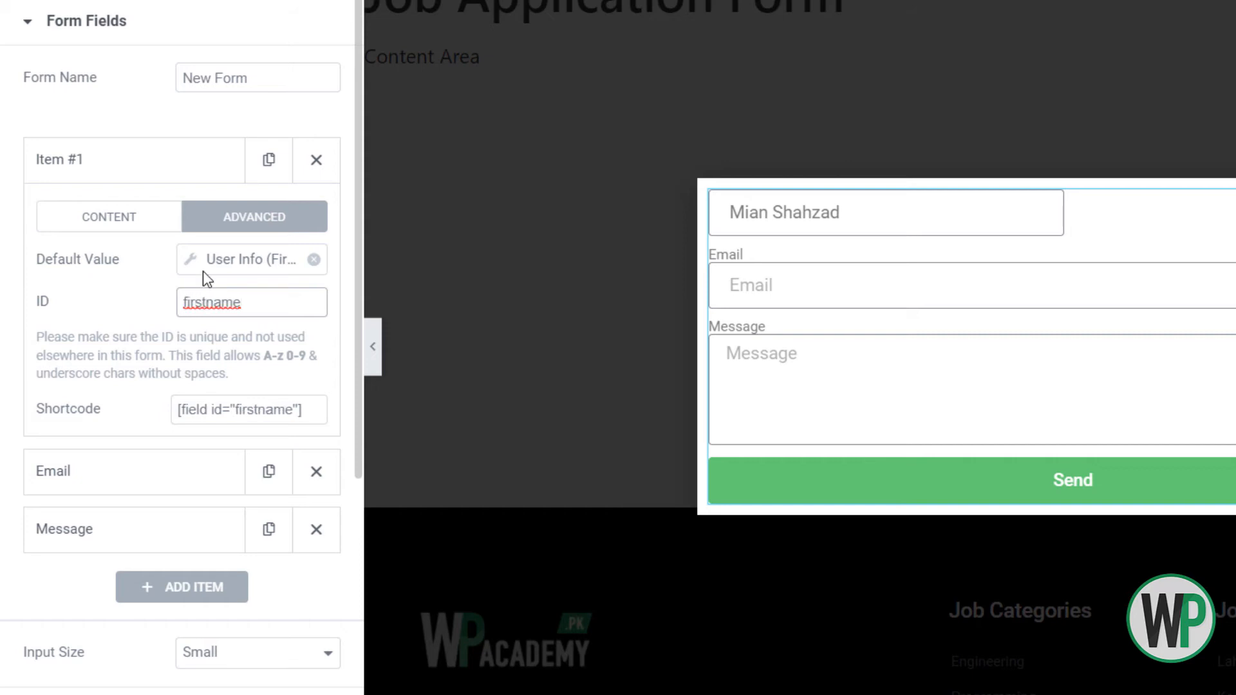
key("Left")
key("Left")
key("Left")
key("Left")
type("_")
left_click_drag(312, 409, 174, 401)
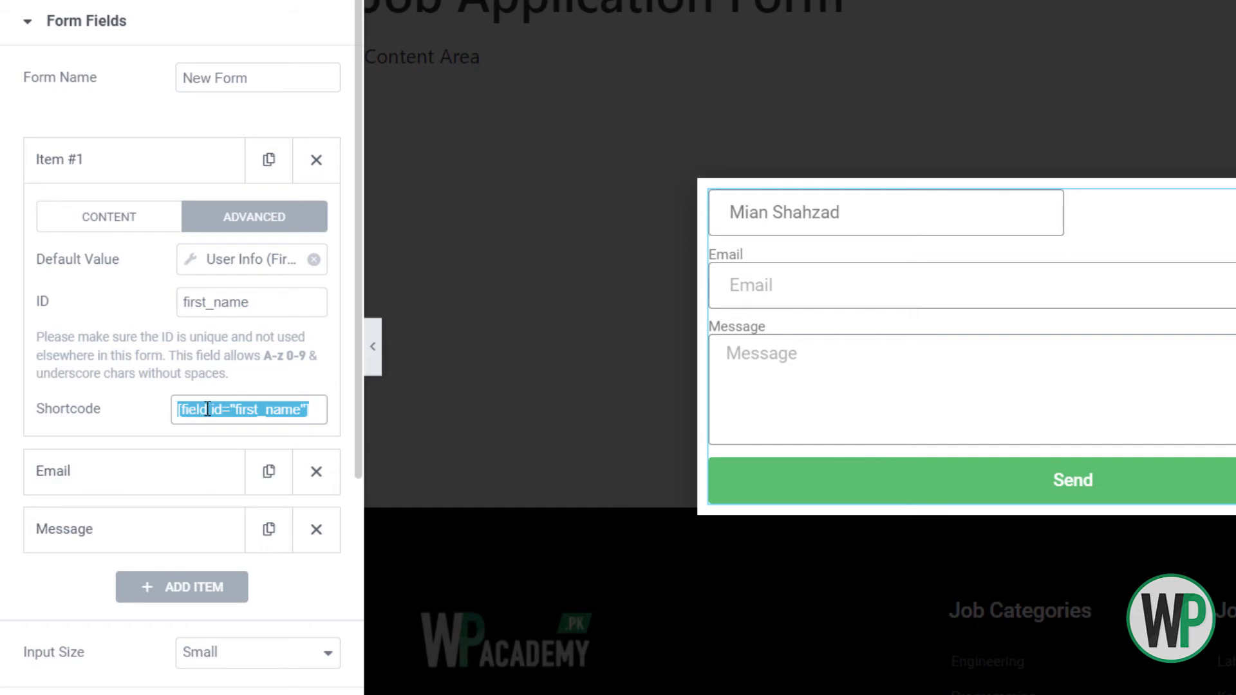
Try the Hidden type on the first field, and return the type to Text
left_click(130, 225)
left_click(219, 261)
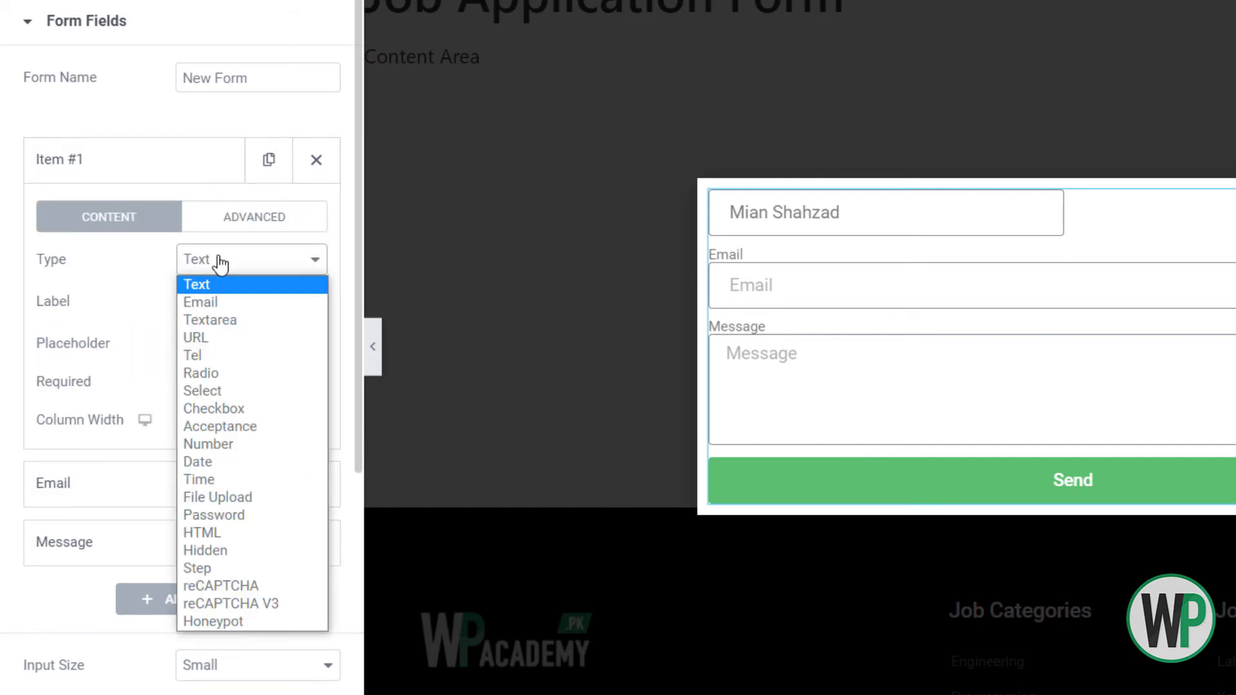
left_click(217, 261)
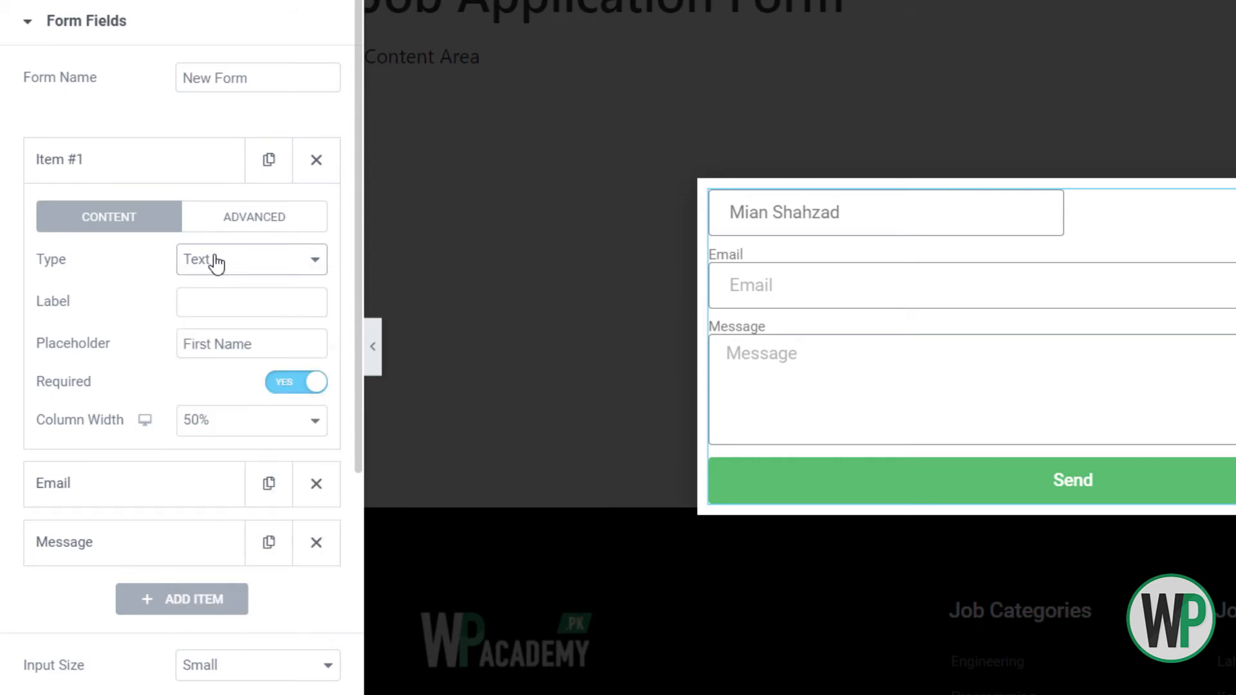
left_click(218, 262)
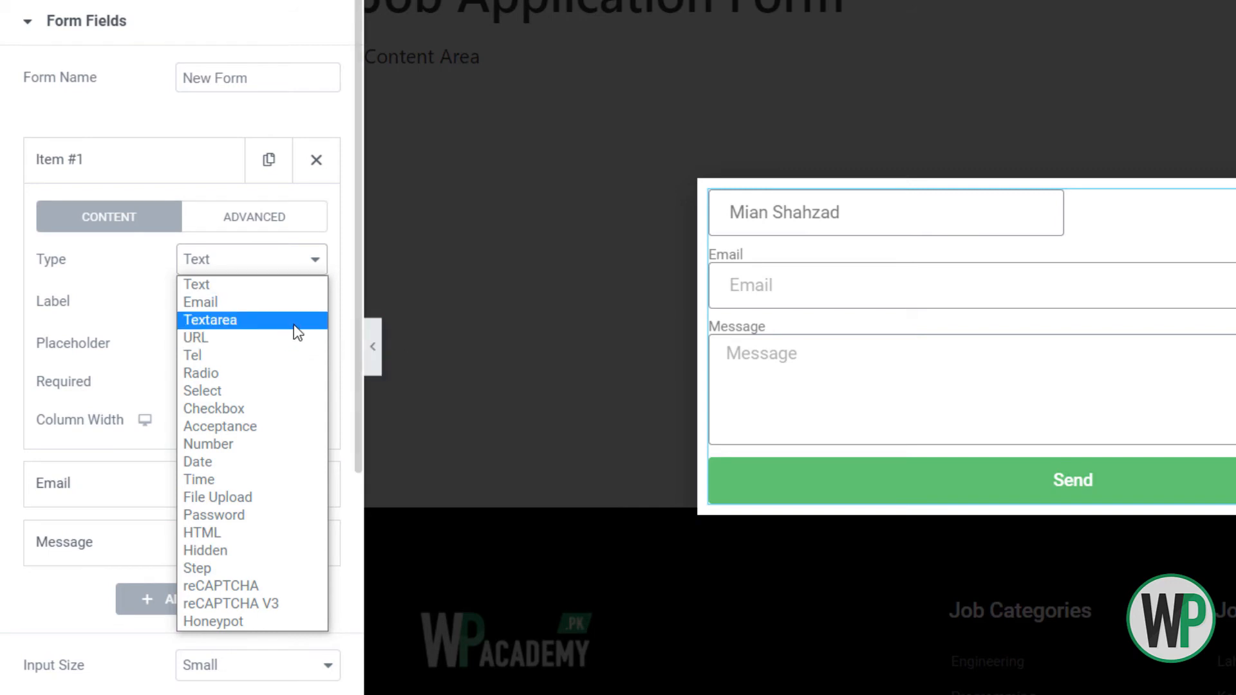
left_click(276, 551)
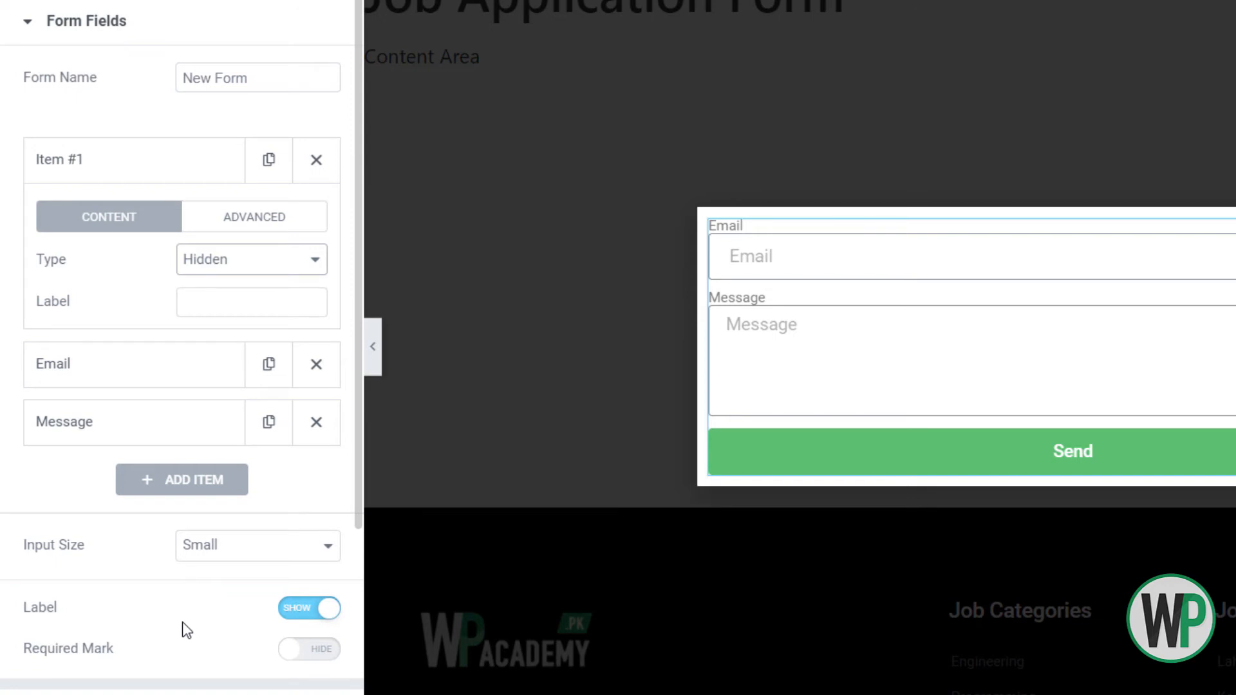
left_click(238, 262)
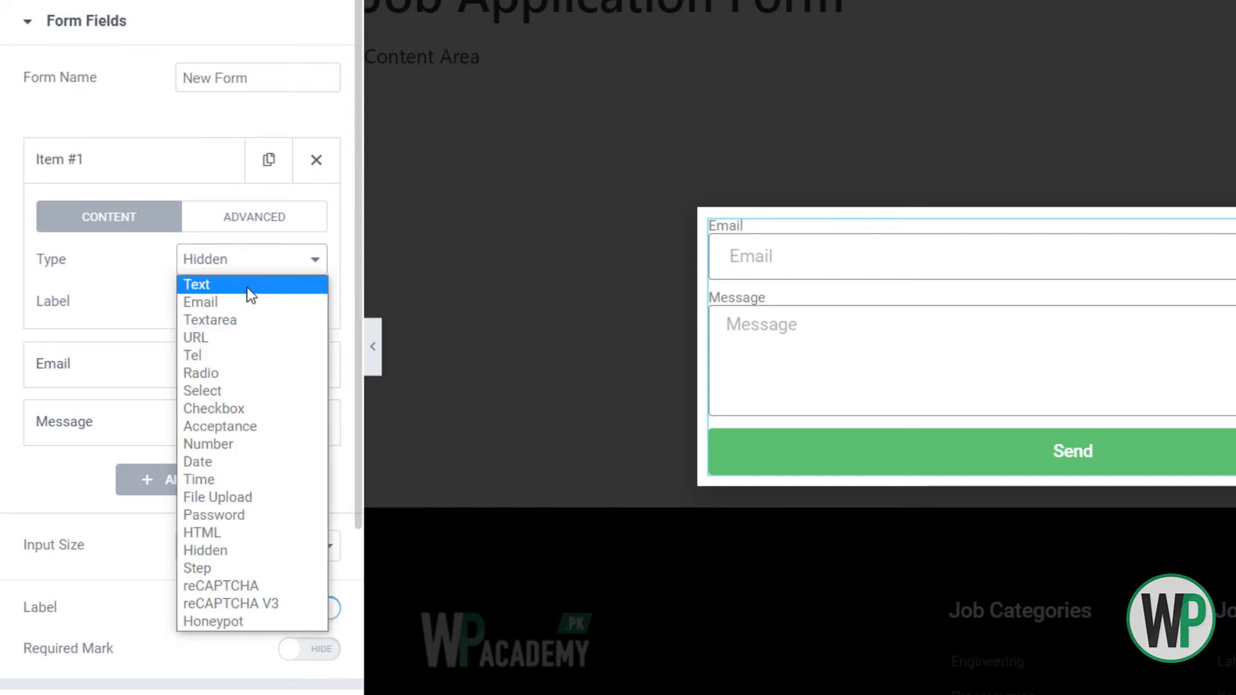
left_click(247, 289)
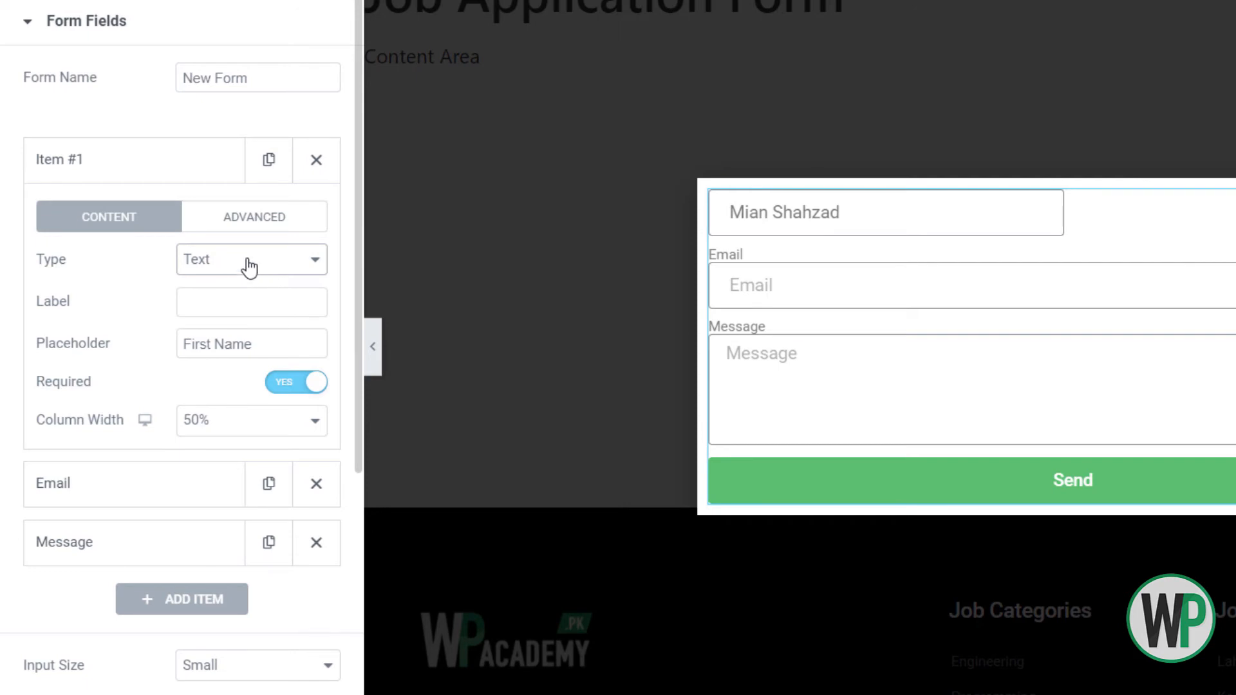
Enter "First Name" as the label of the unlabelled first field
left_click(255, 300)
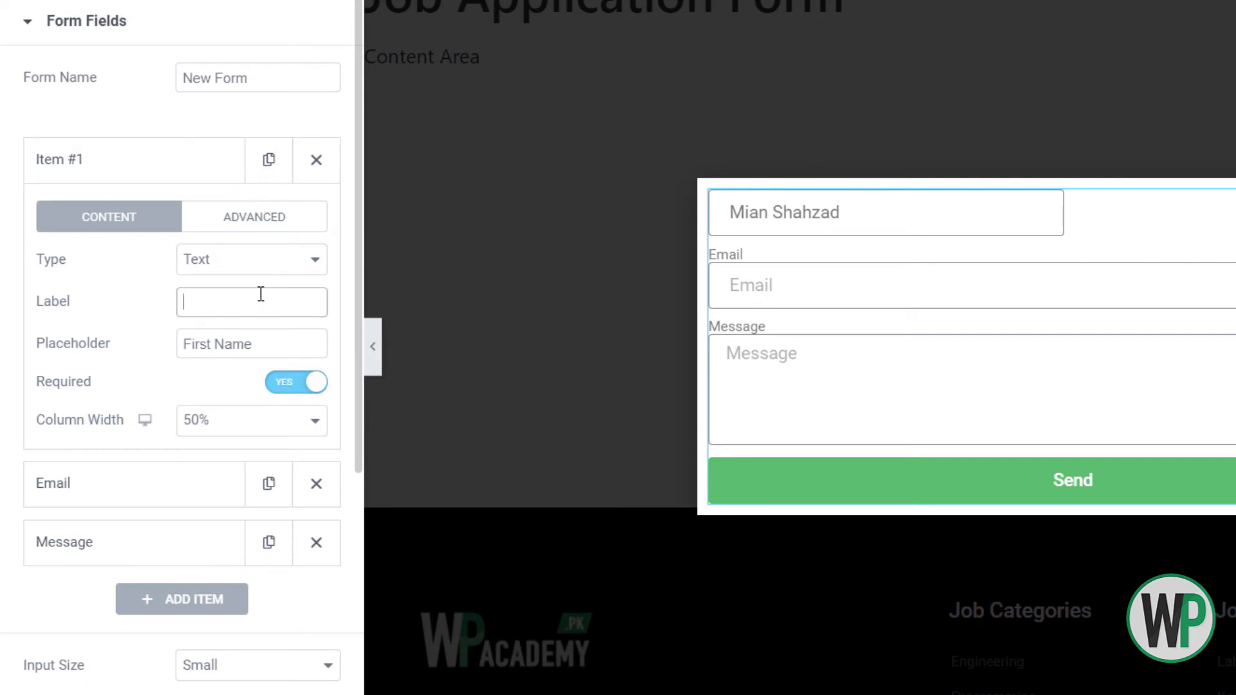
type("First Nae")
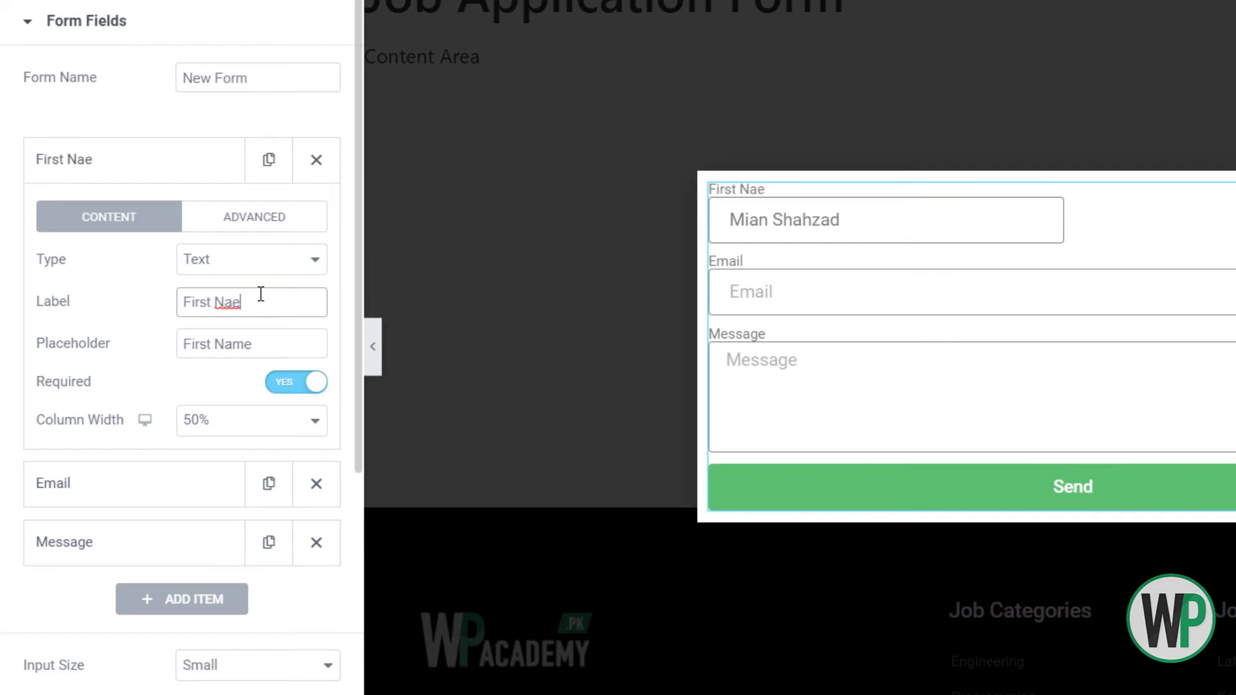
key("BackSpace")
type("me")
Hide the labels for the whole form and collapse the First Name field's settings
scroll(231, 543, "down", 3)
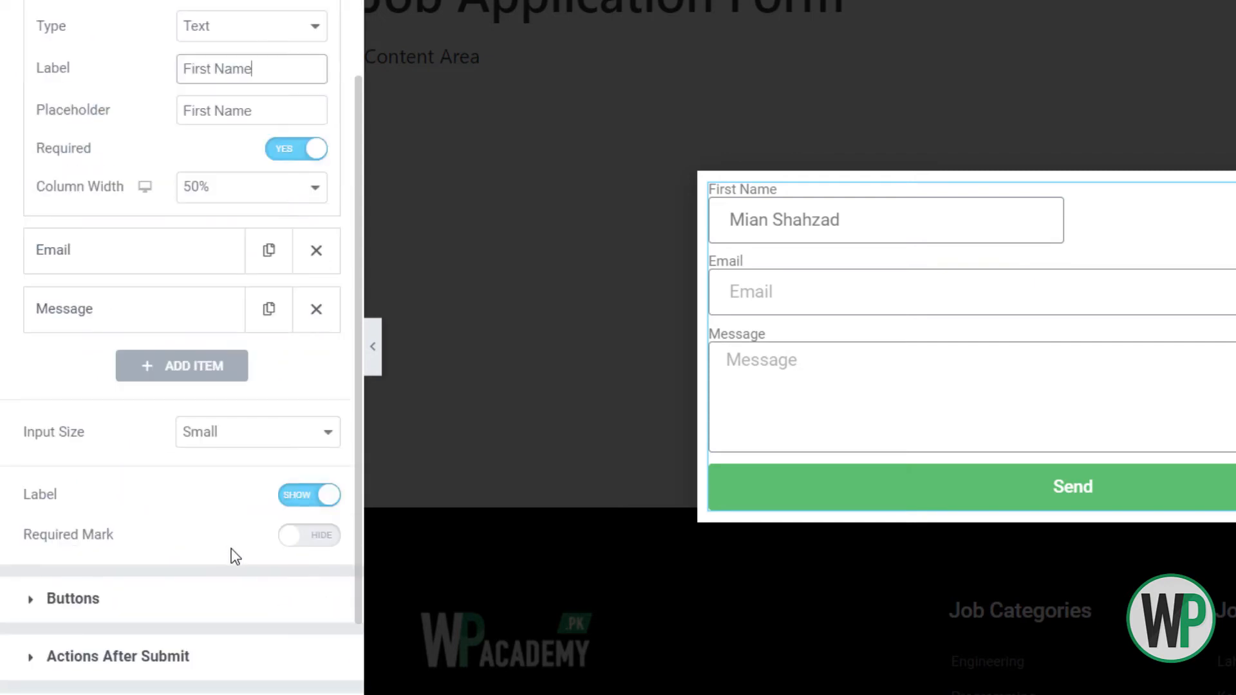
left_click(301, 503)
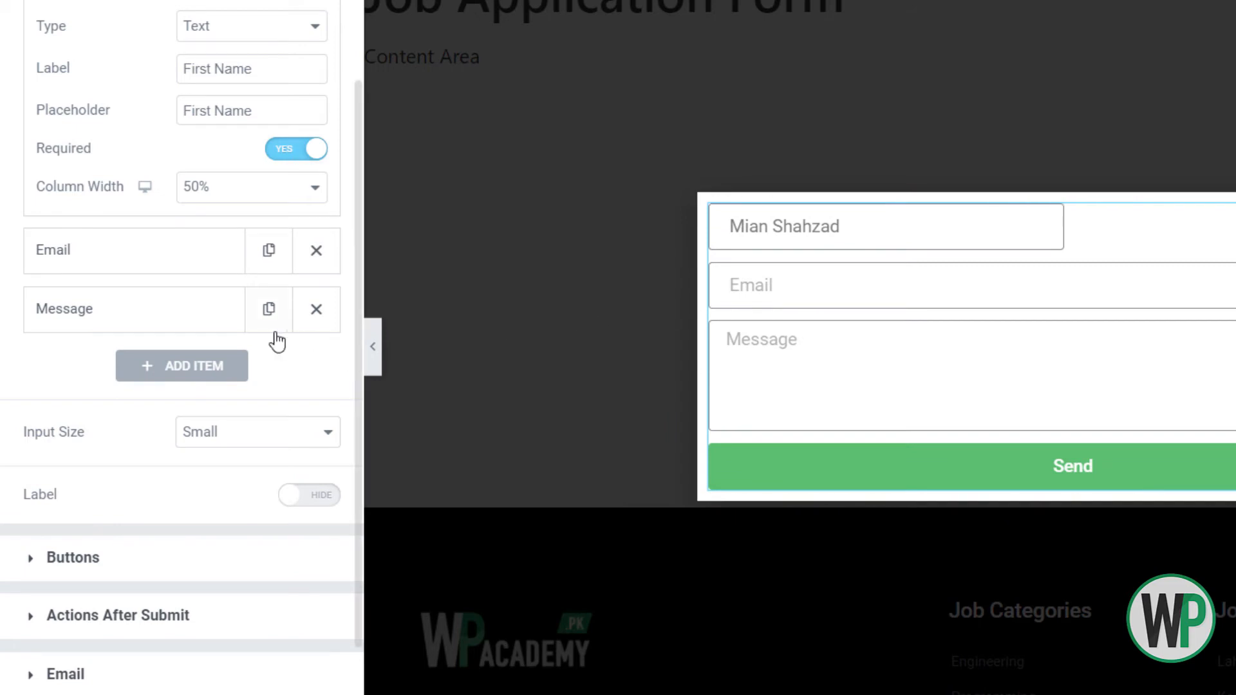
scroll(171, 219, "up", 3)
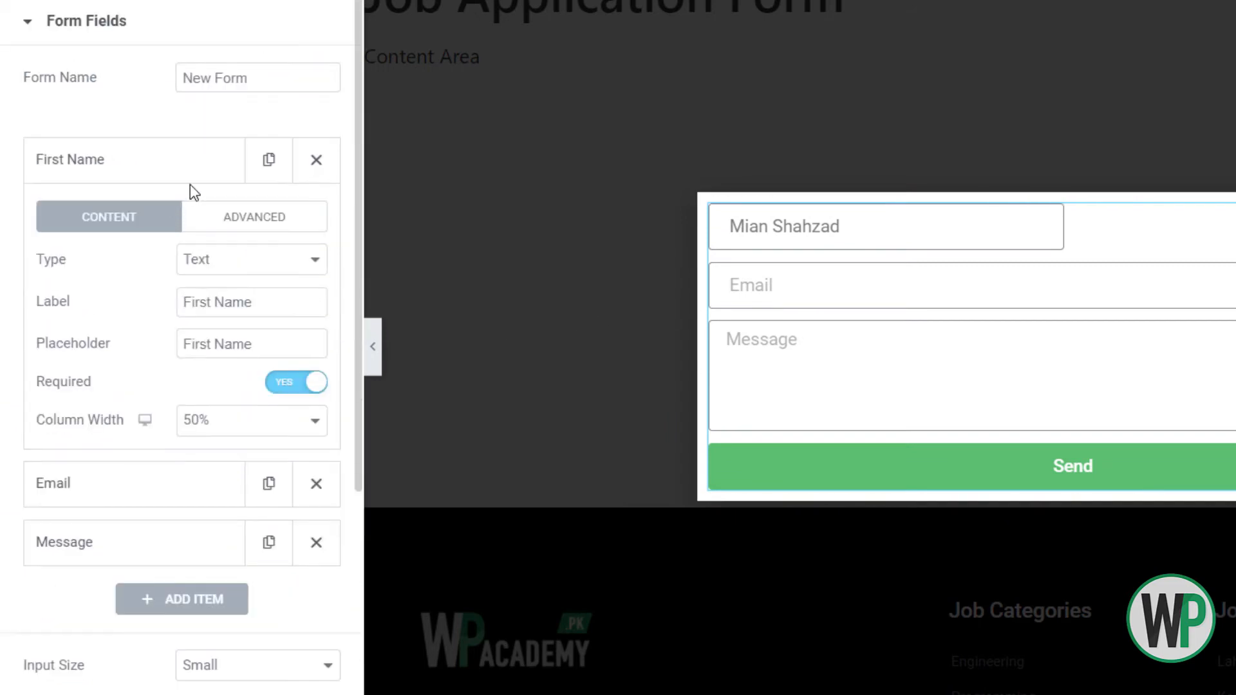
left_click(227, 169)
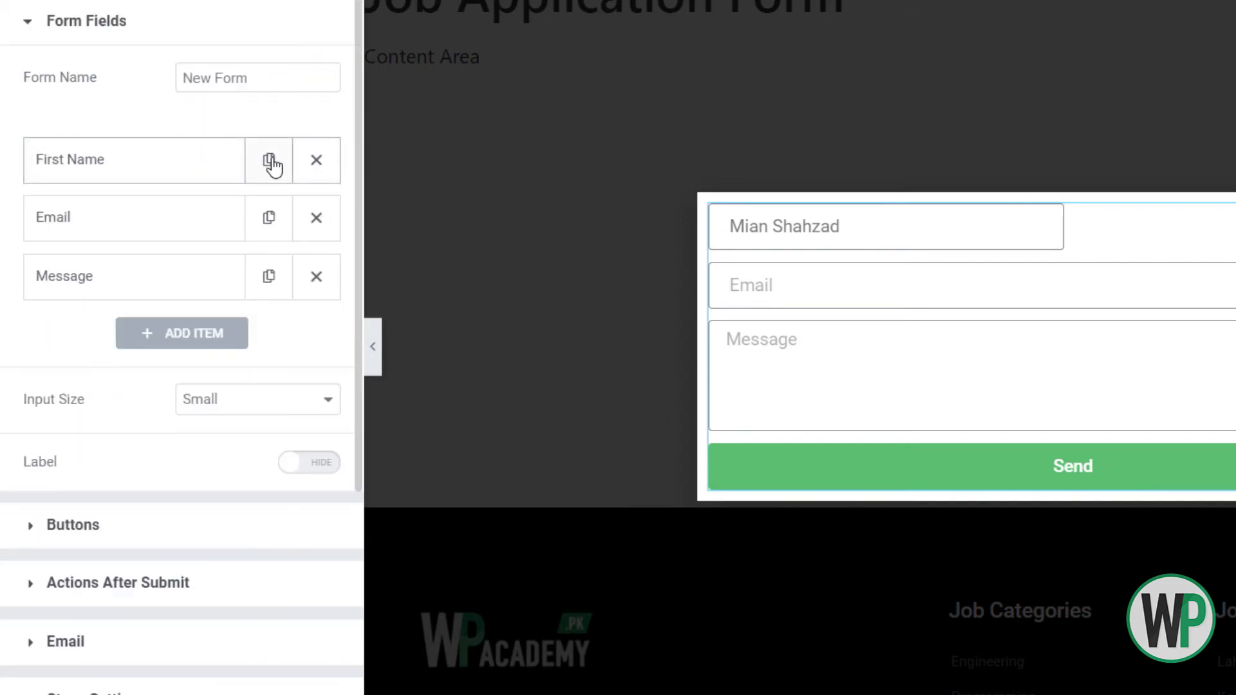
Duplicate the First Name field and change the copy's label and placeholder to "Last Name"
left_click(269, 161)
left_click(174, 218)
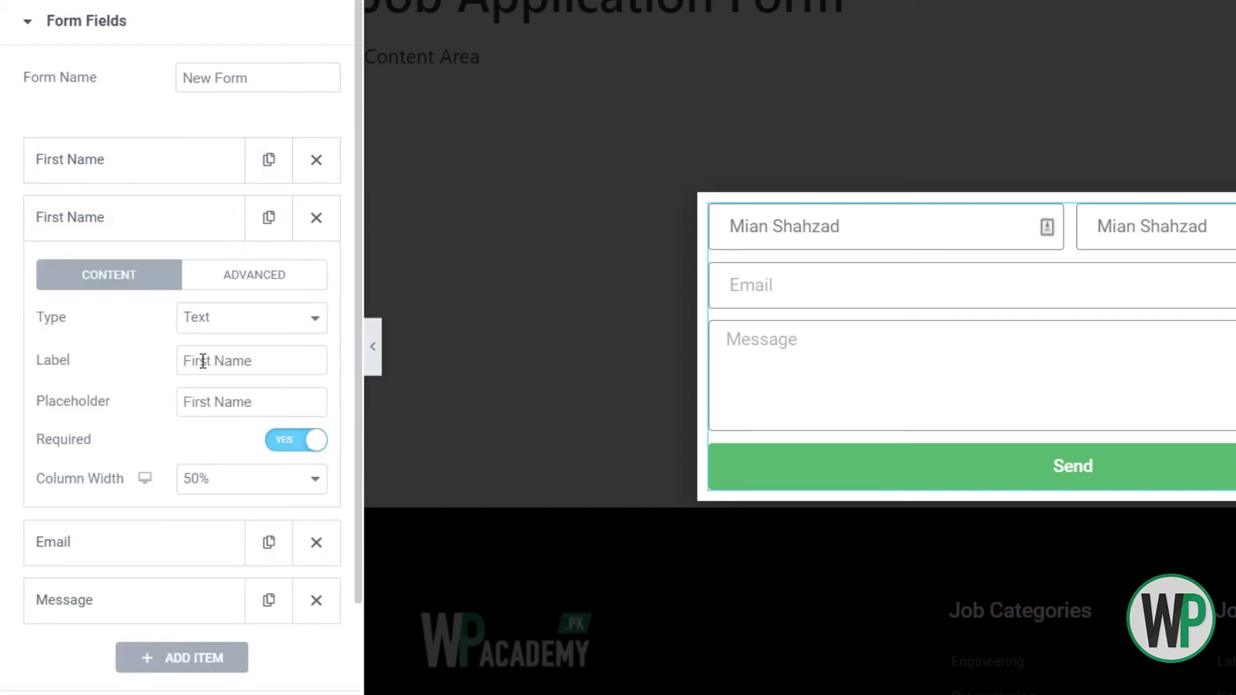
left_click_drag(202, 361, 132, 352)
type("La")
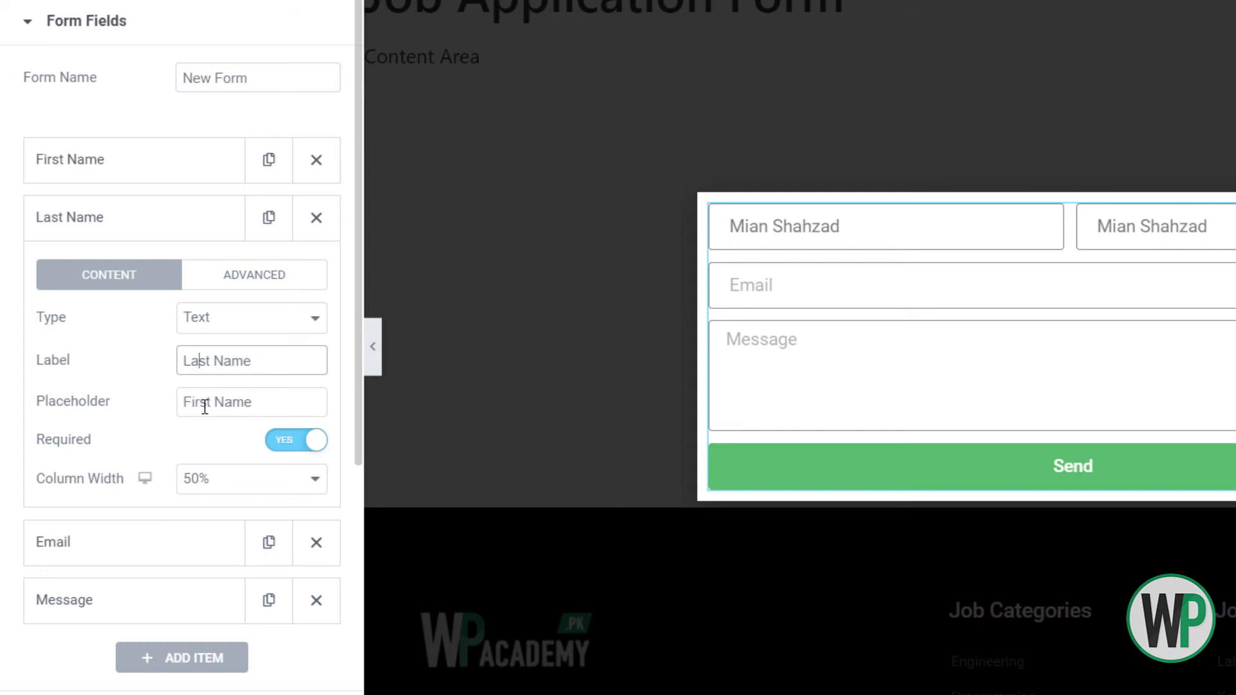
left_click_drag(205, 406, 182, 402)
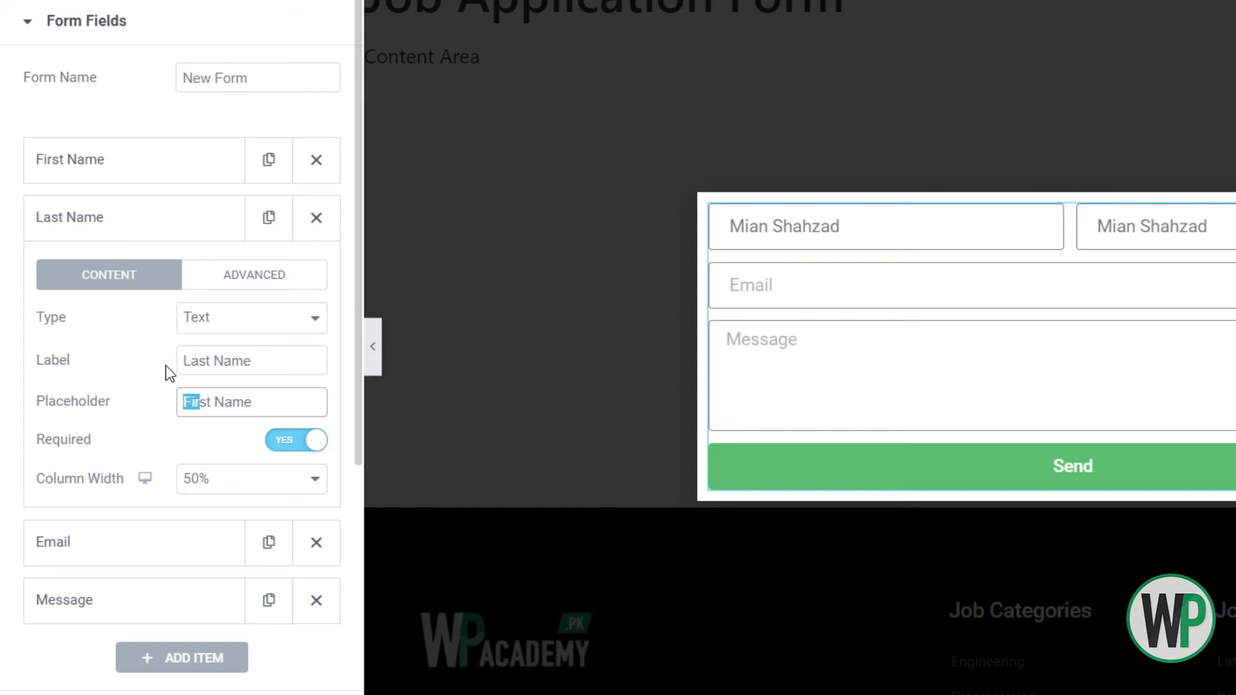
type("La")
Set the Last Name field's ID to "last_name"
left_click(289, 286)
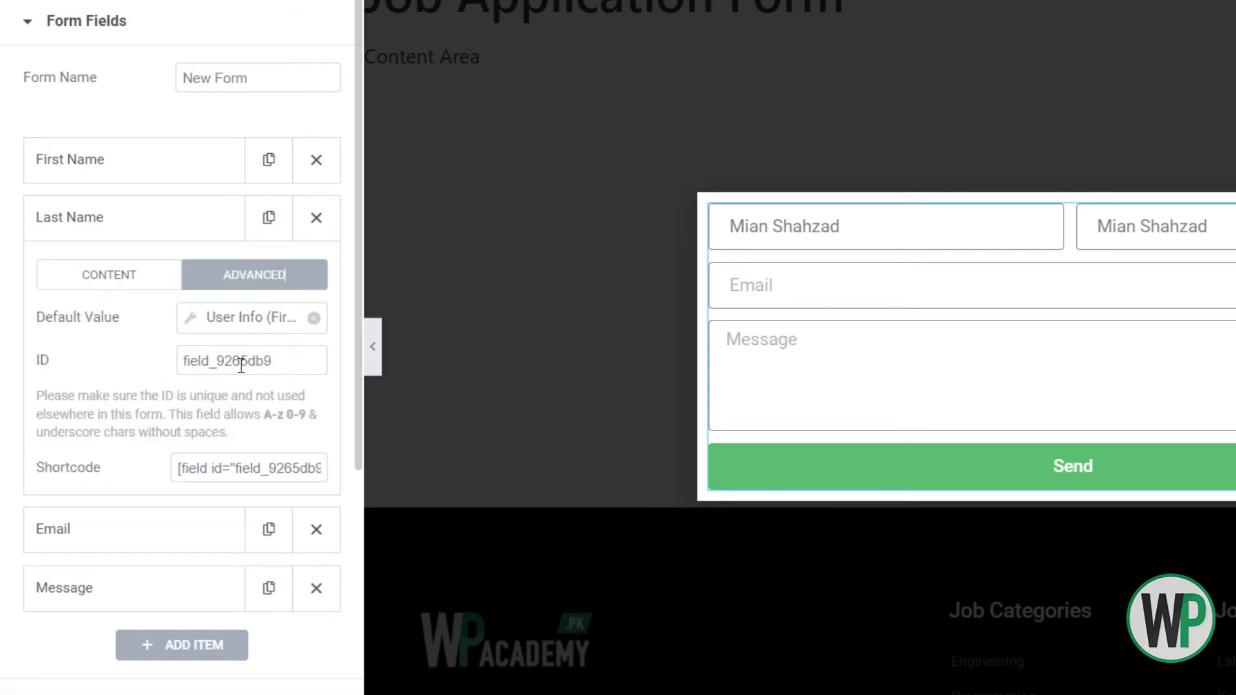
left_click_drag(240, 364, 183, 361)
left_click(257, 361)
left_click_drag(285, 361, 155, 366)
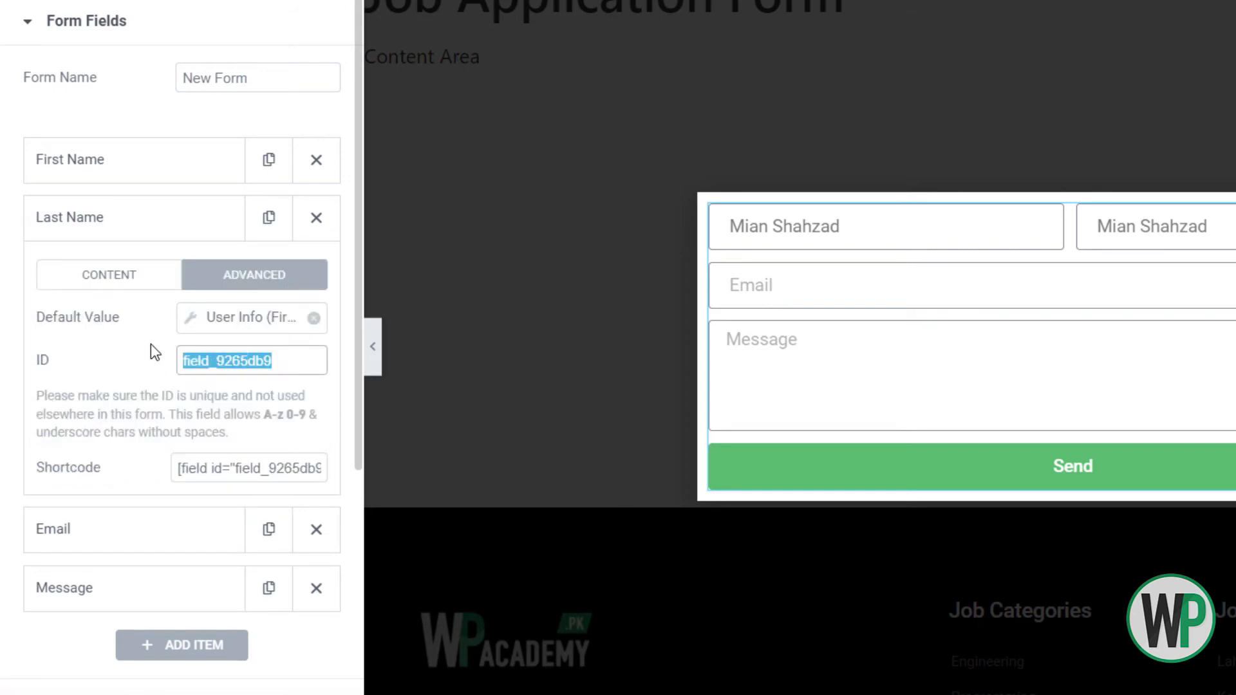
type("last")
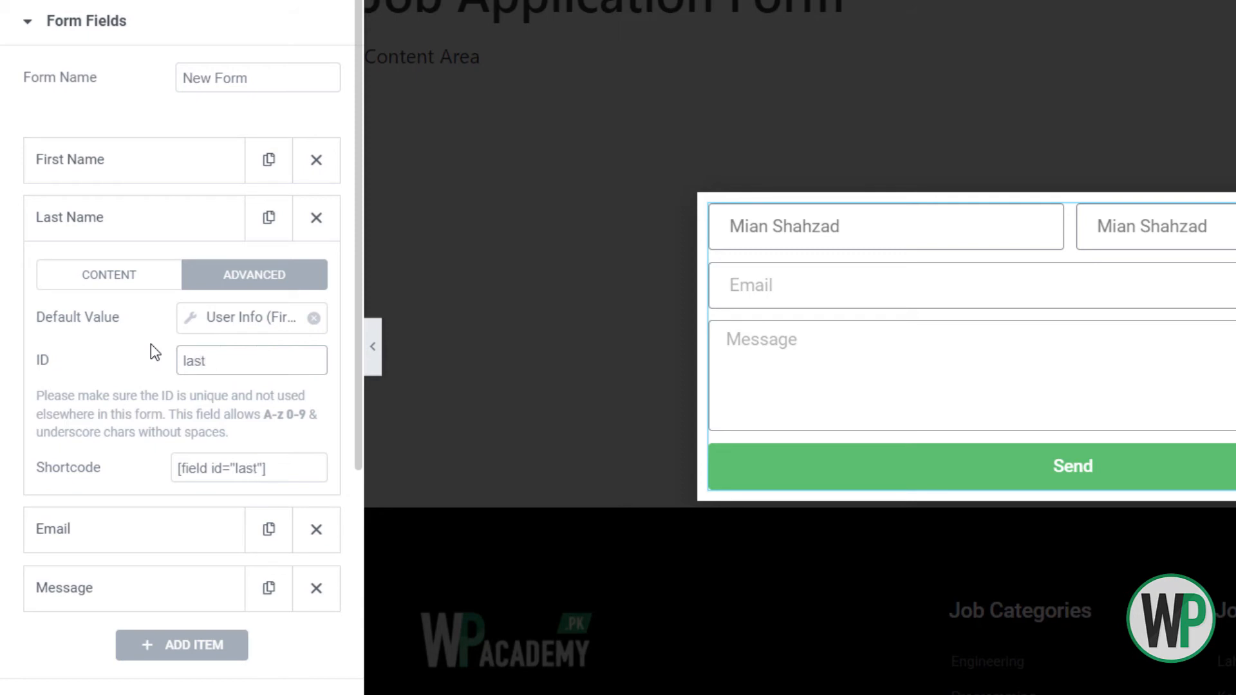
type("_name")
Switch the Last Name field's default user info value to Last Name and collapse the field's settings
left_click(263, 317)
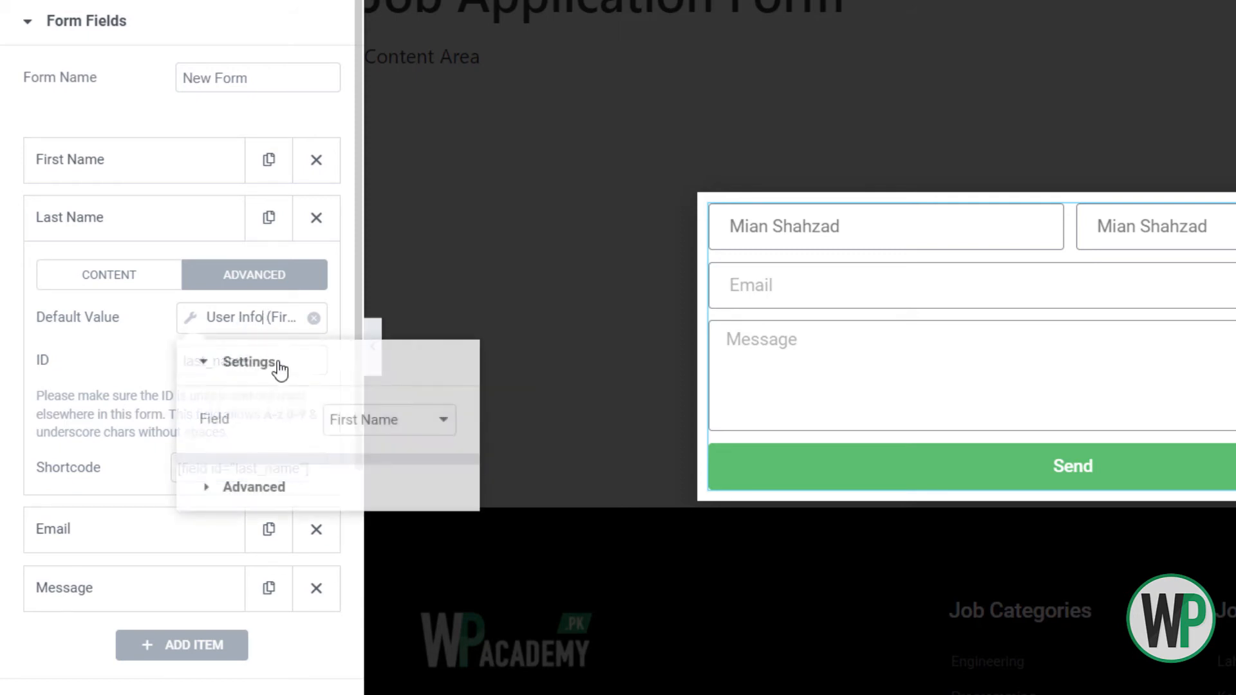
left_click(352, 421)
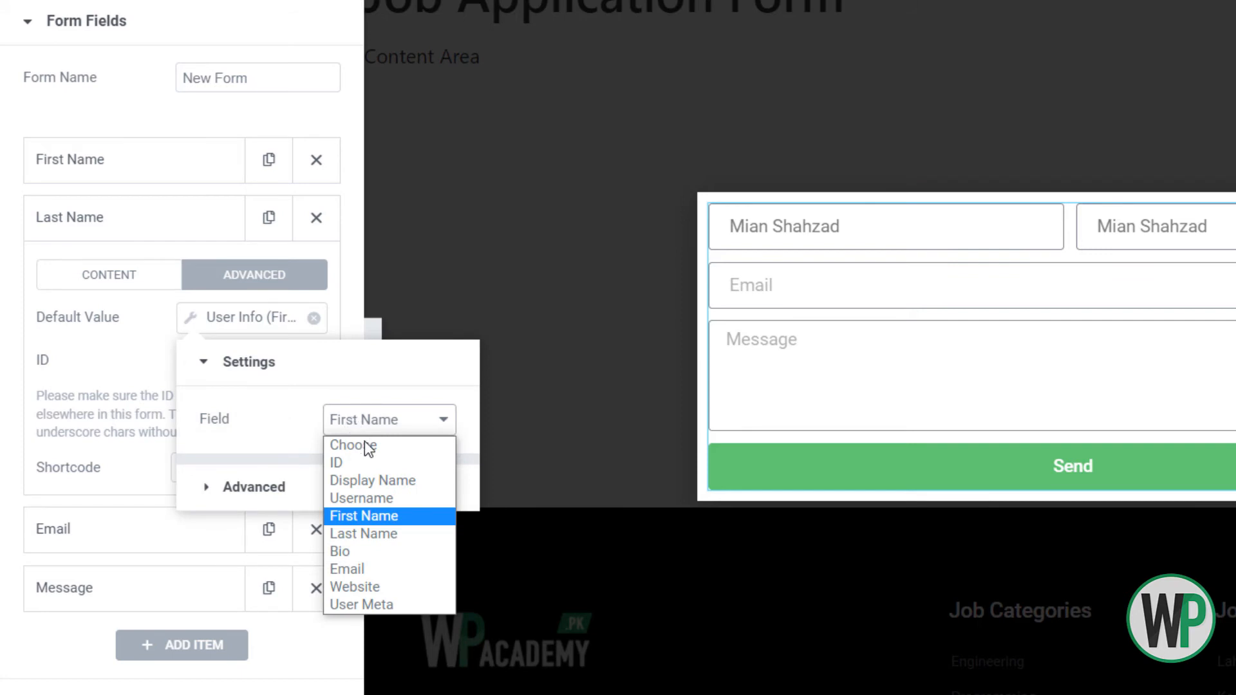
left_click(402, 533)
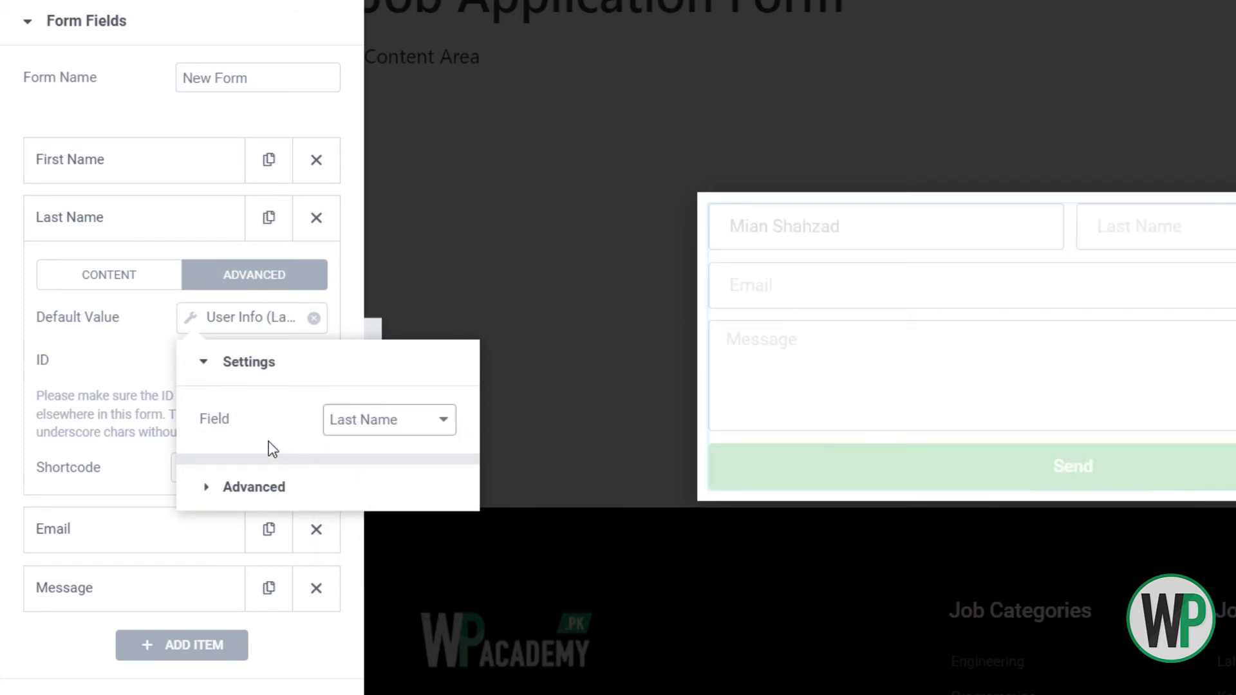
left_click(156, 237)
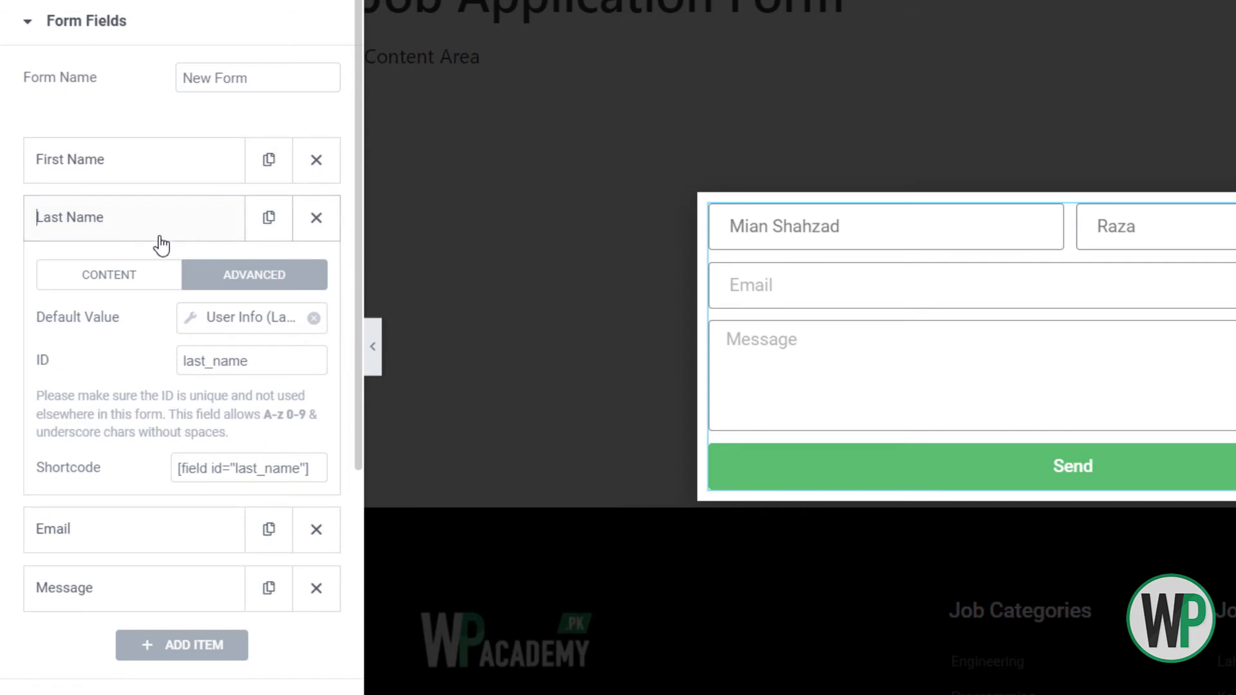
left_click(157, 221)
Assign the User Info dynamic tag as the Email field's default value
left_click(157, 284)
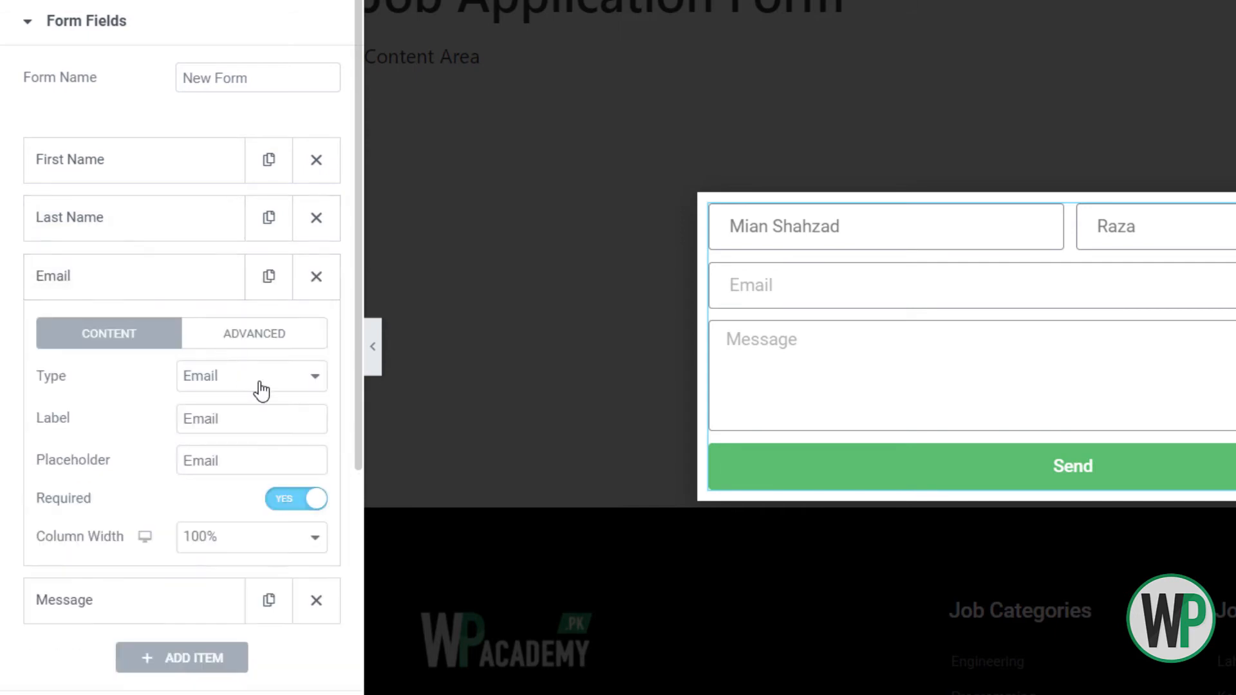
left_click(268, 343)
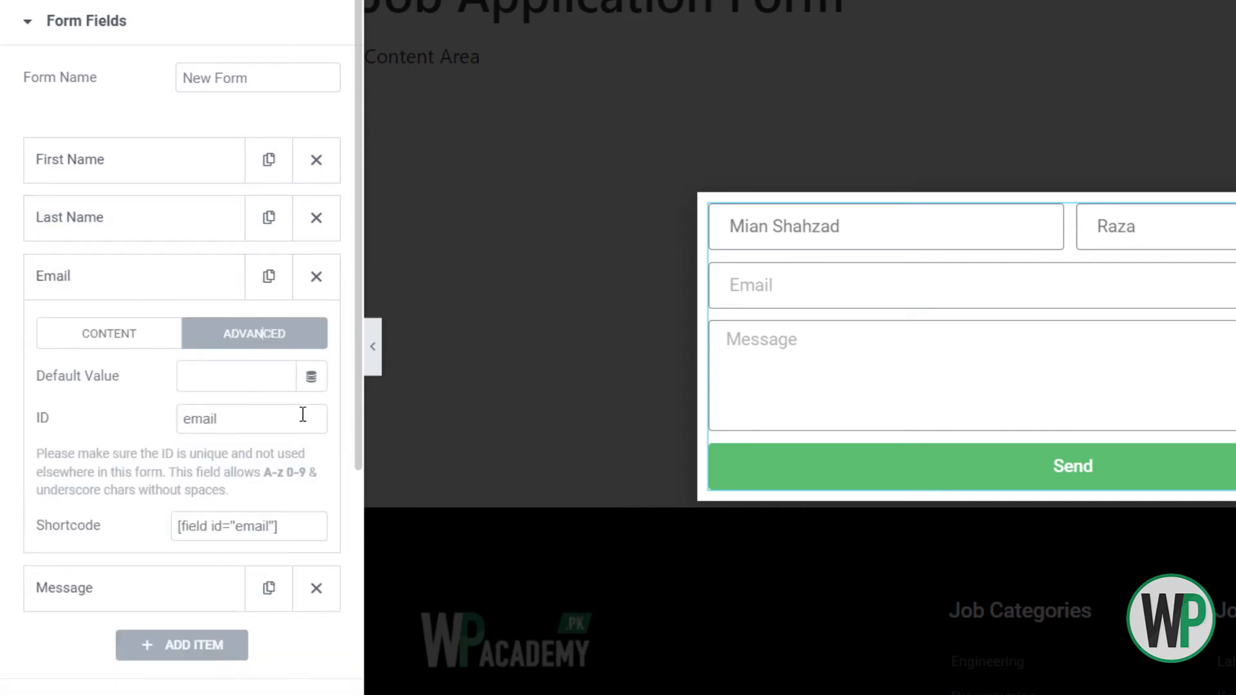
left_click(310, 378)
left_click_drag(312, 442, 314, 563)
left_click(233, 605)
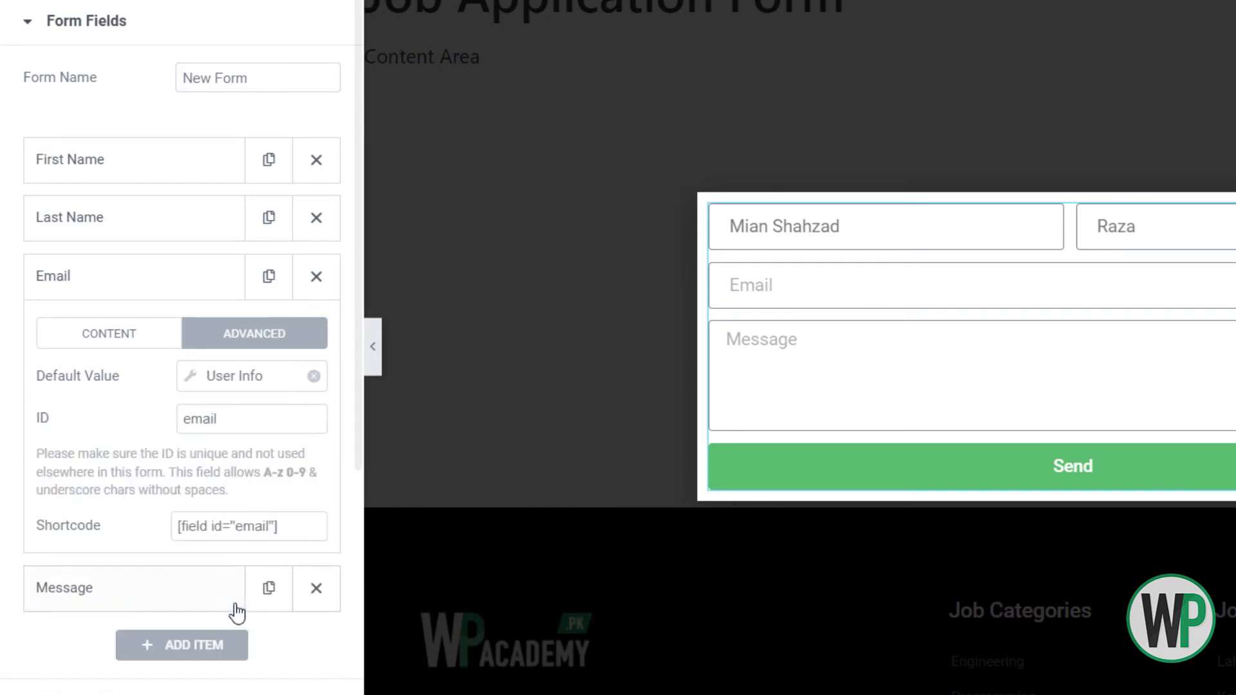
Choose Email as the user info source for the Email field's default value and collapse its settings
left_click(288, 385)
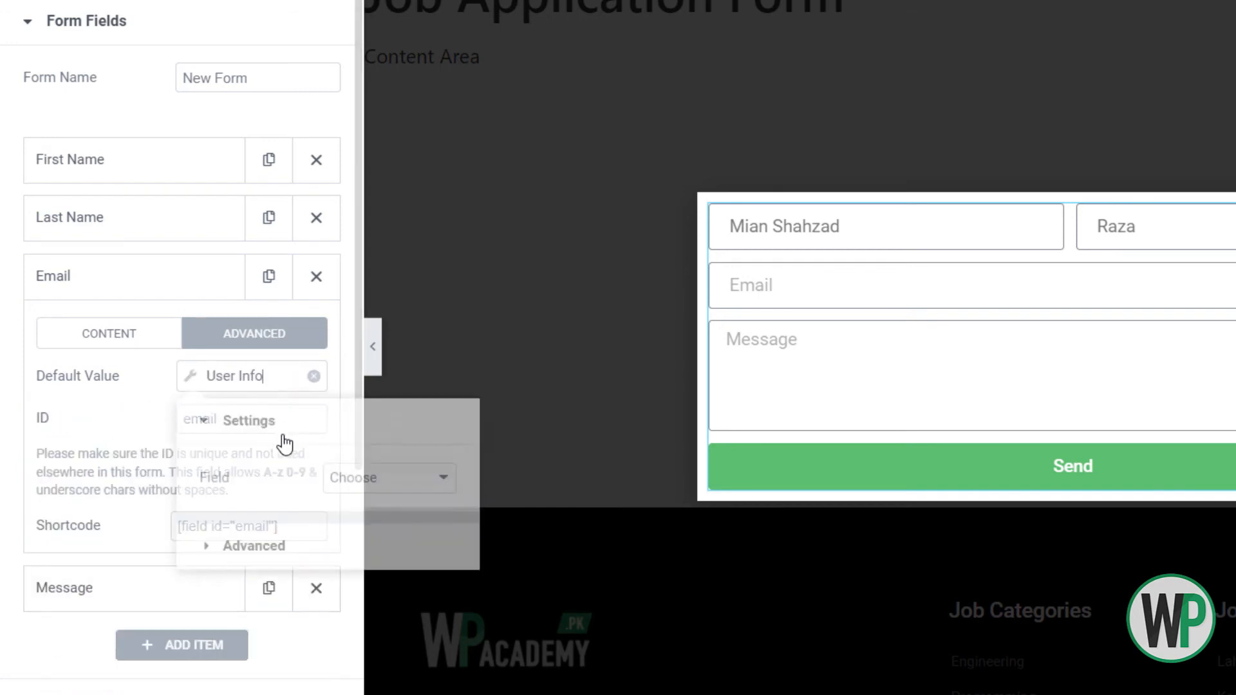
left_click(350, 479)
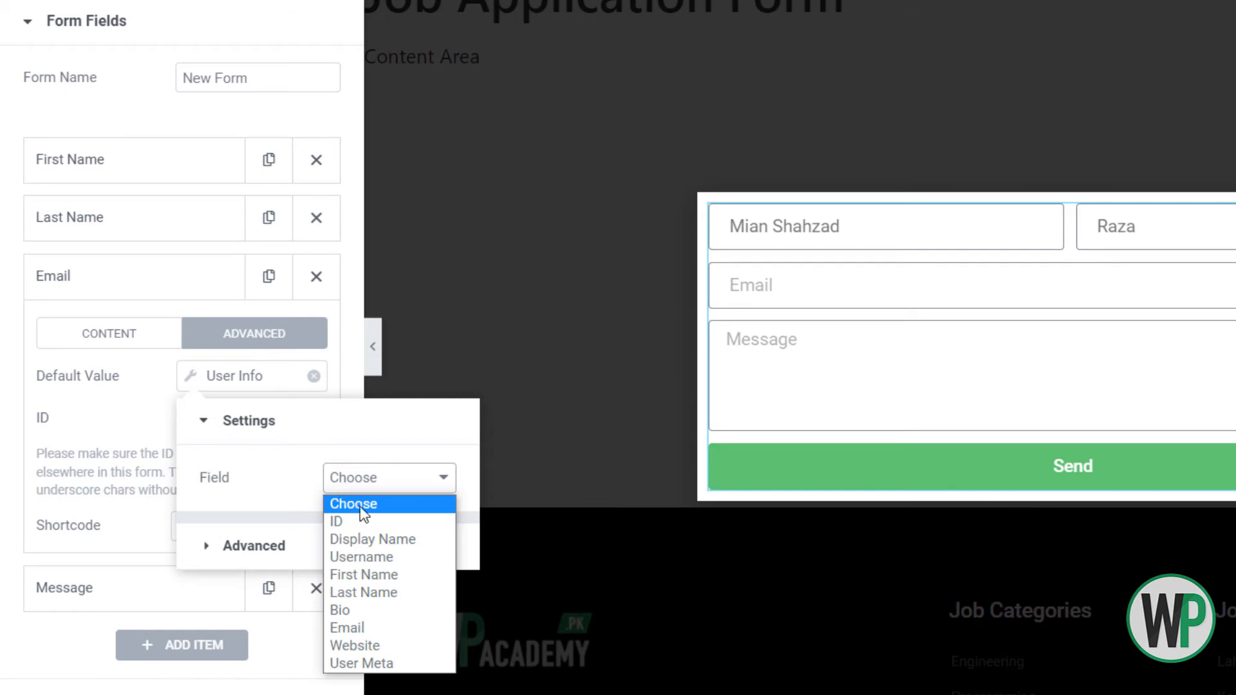
left_click(395, 626)
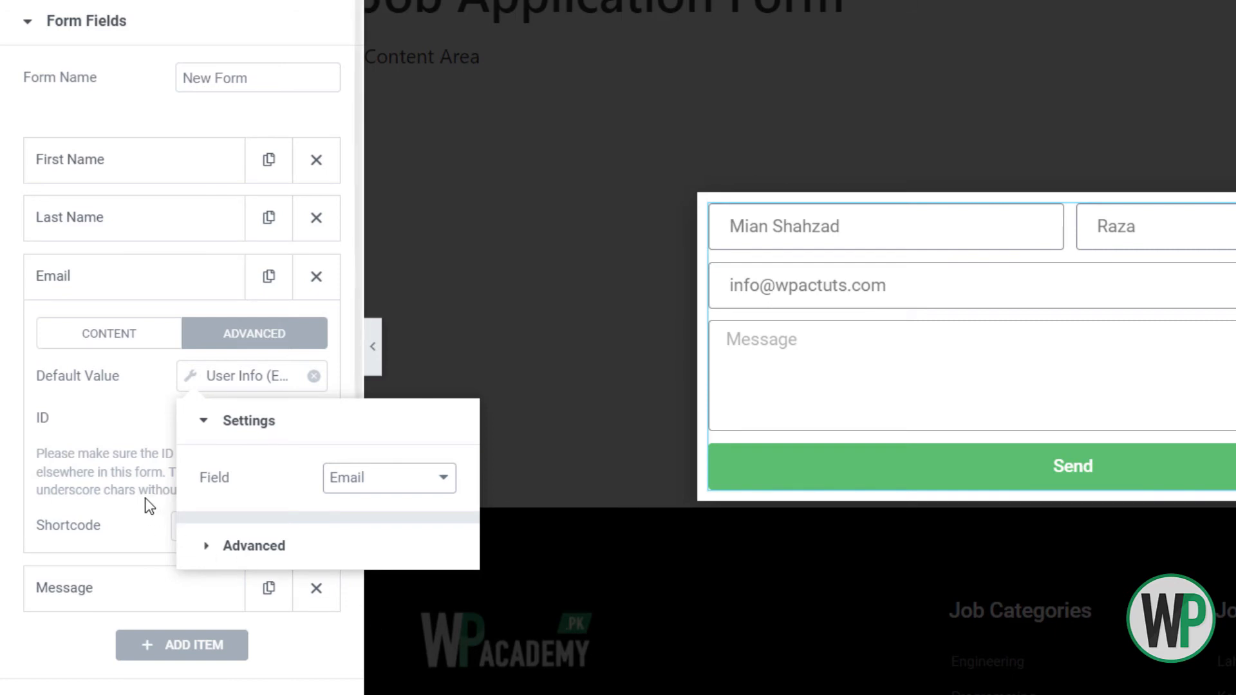
left_click(134, 421)
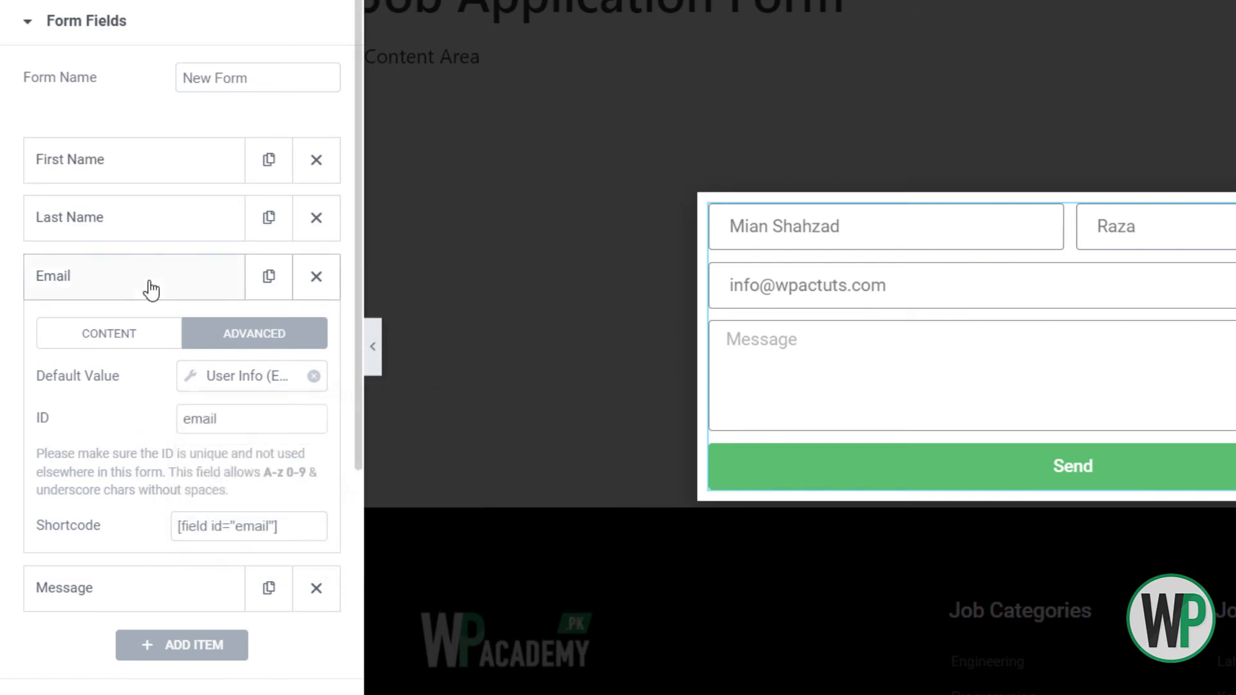
left_click(148, 285)
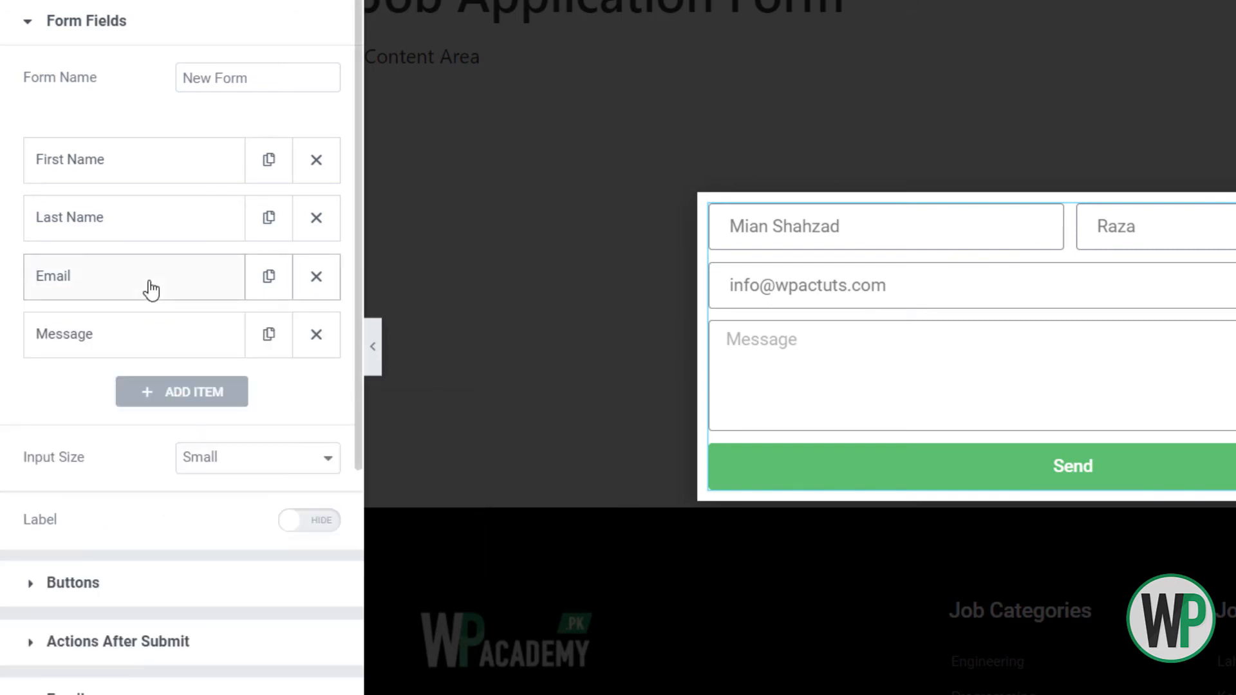
Delete the Message field and duplicate the Email field
left_click(315, 336)
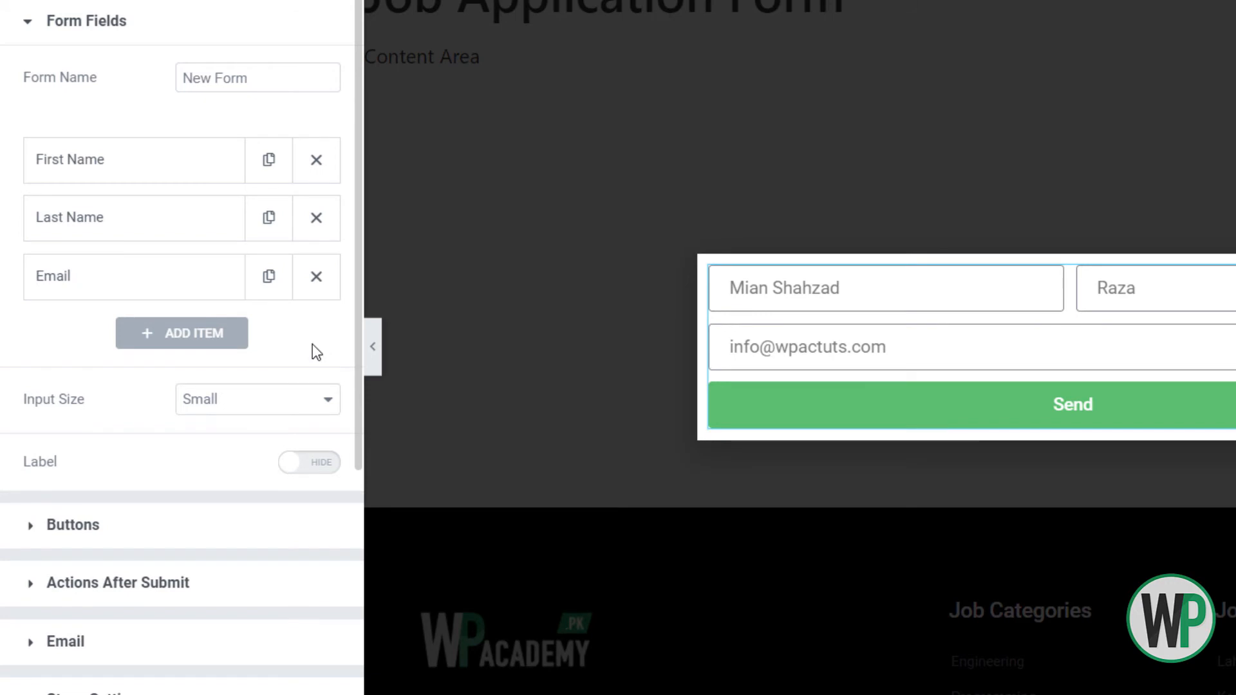
left_click(269, 290)
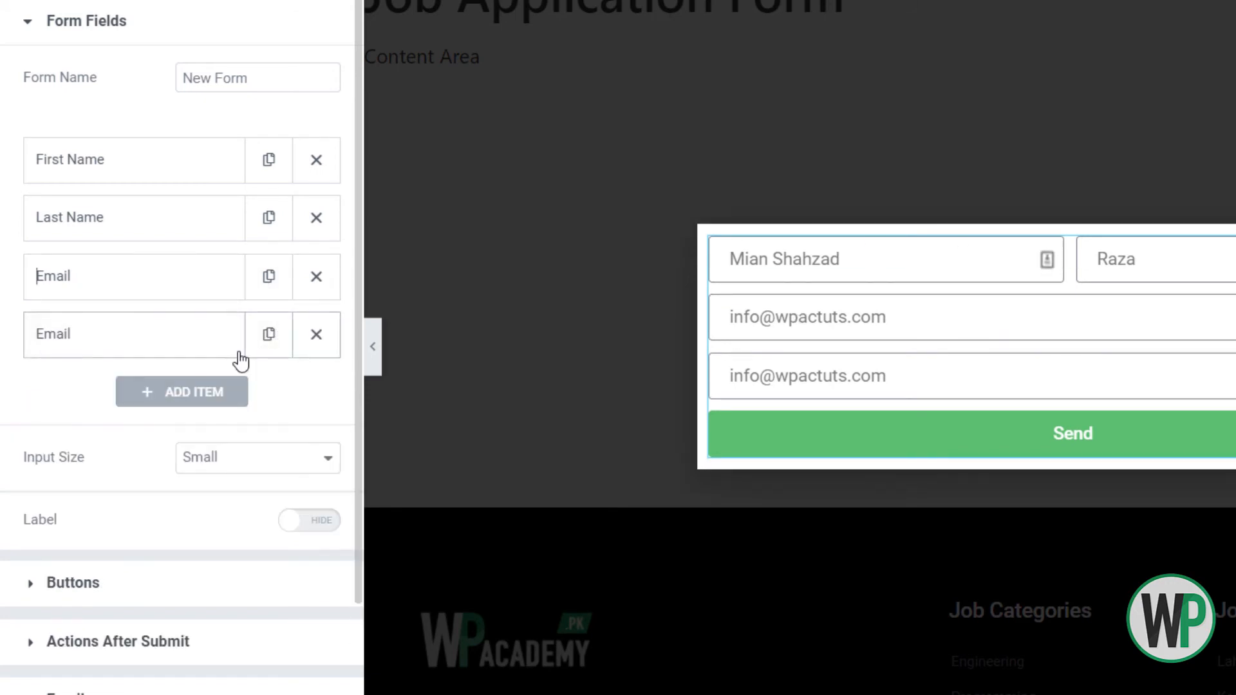
Change the duplicated Email field's default user info source to User Meta
left_click(233, 348)
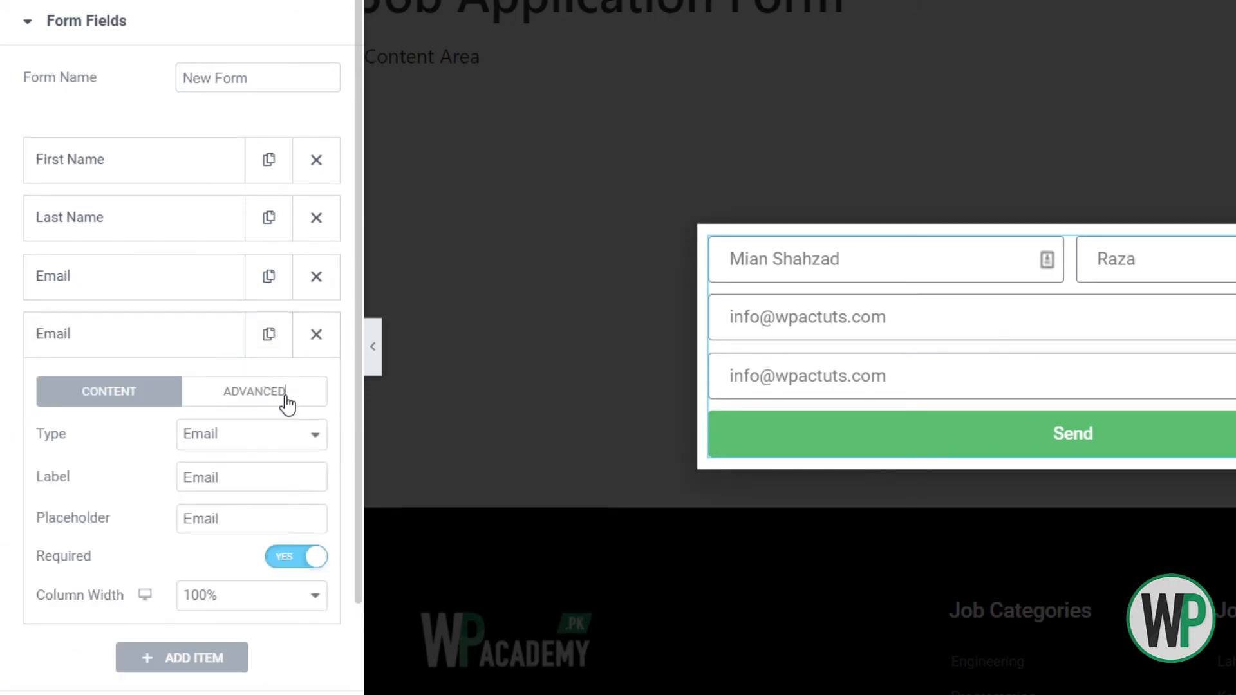
left_click(284, 394)
left_click(287, 433)
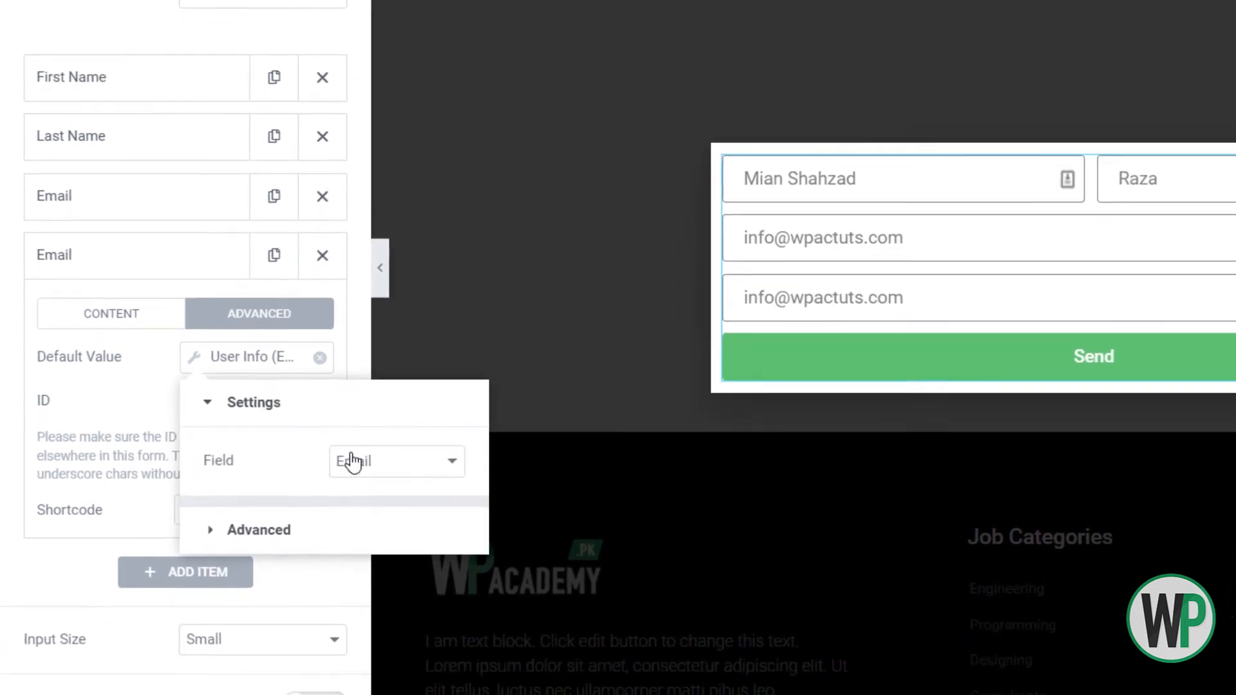
left_click(351, 461)
left_click(410, 647)
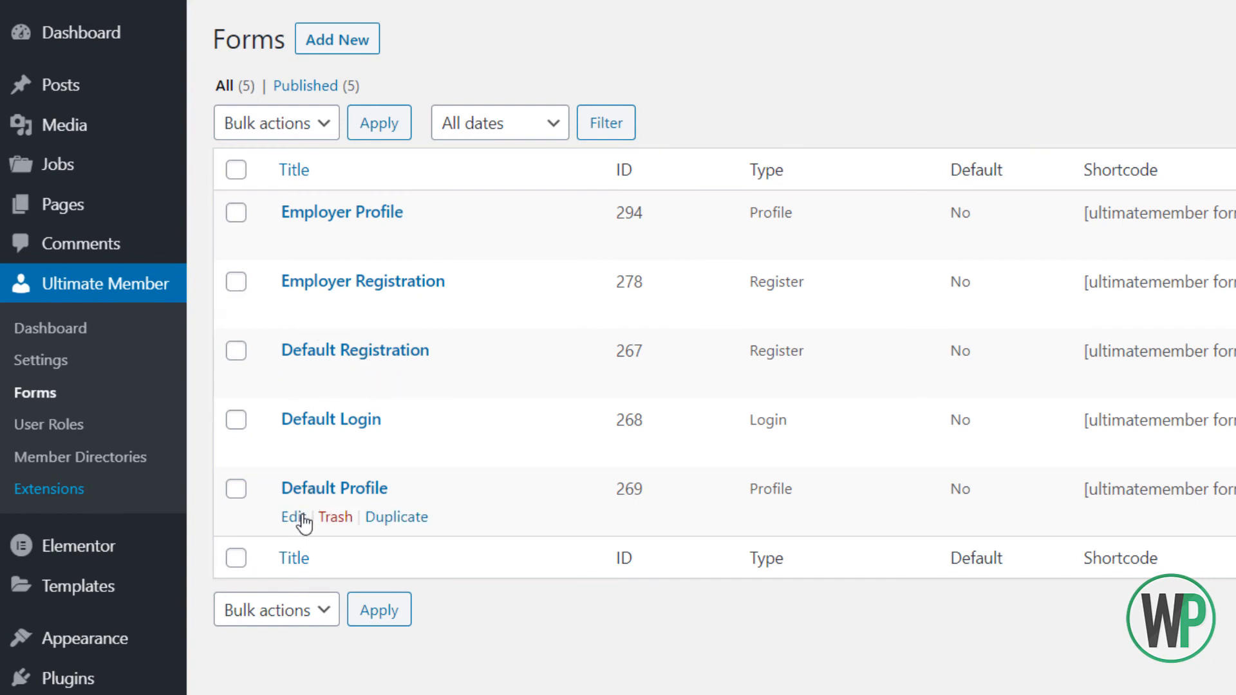
Open the Ultimate Member Default Profile form for editing and examine the fields in its form builder
left_click(301, 518)
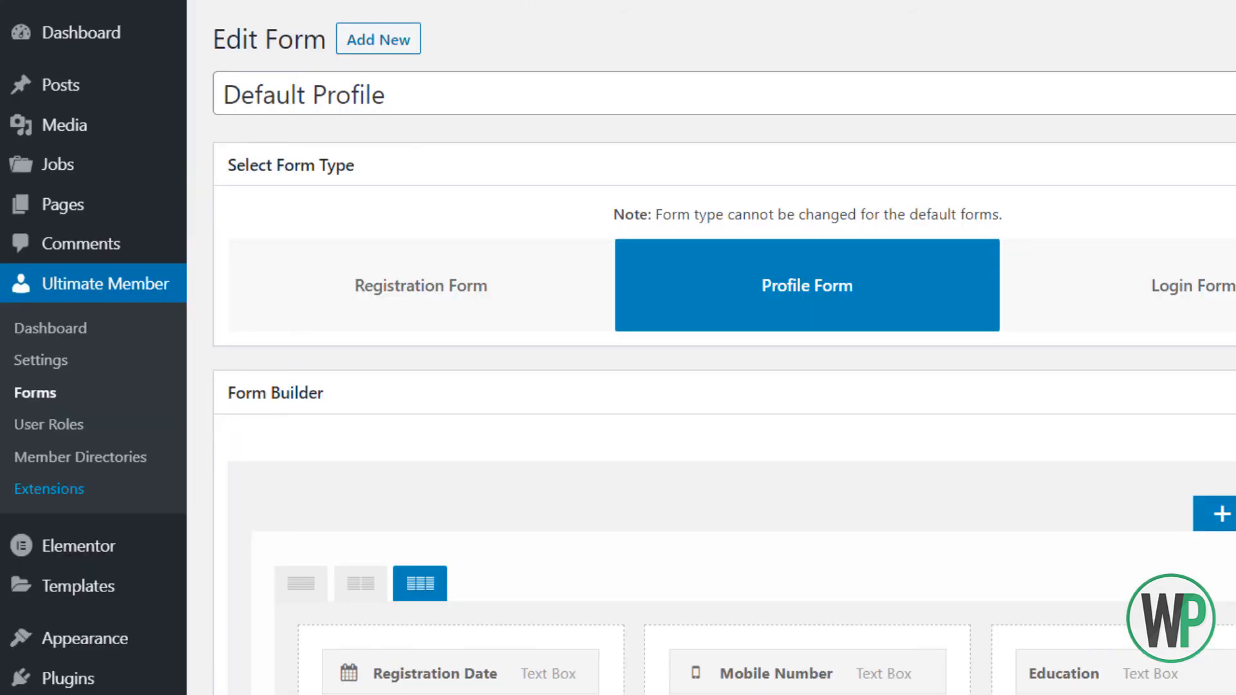
scroll(724, 347, "down", 6)
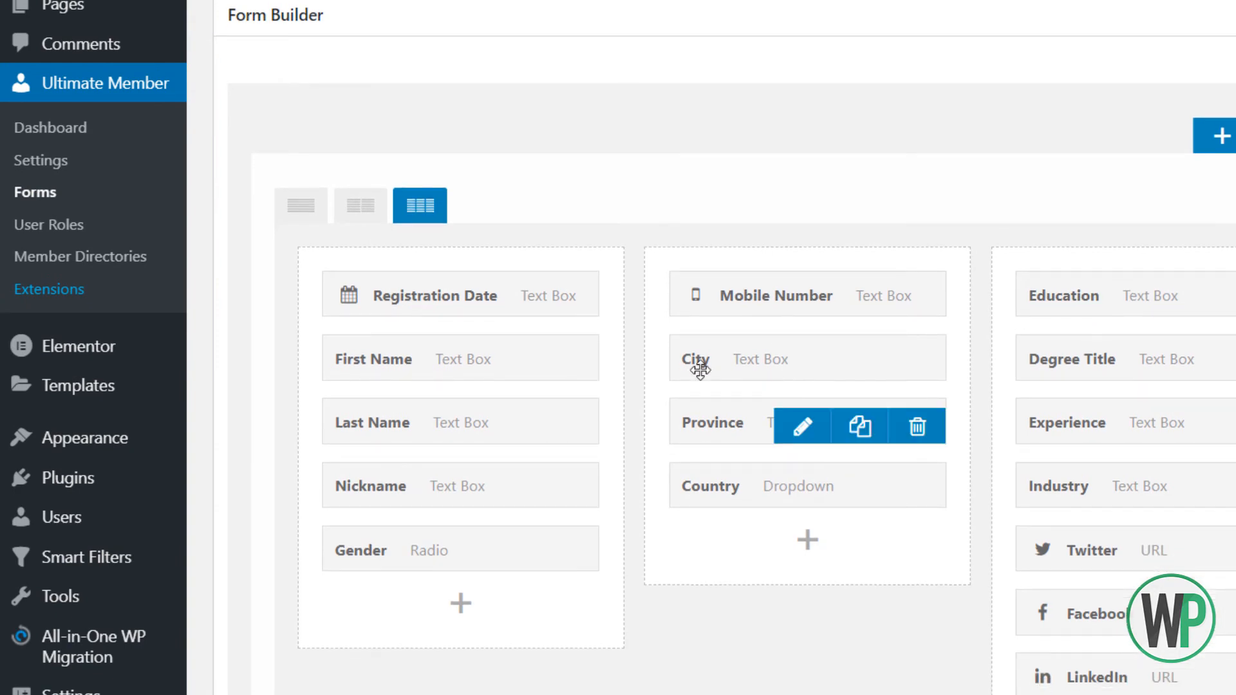
Copy the Mobile Number field's meta key from the Ultimate Member form and enter mobile_number as the fourth form field's User Meta key
left_click(812, 302)
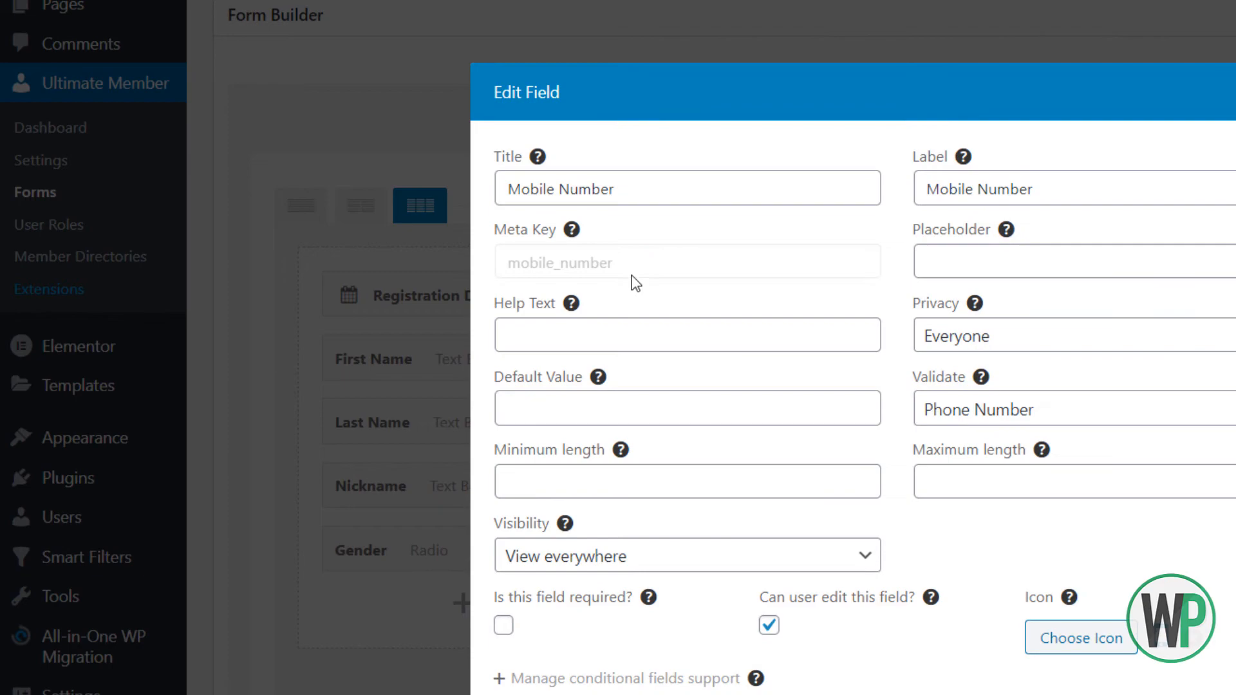
left_click_drag(634, 264, 503, 258)
key("ctrl+c")
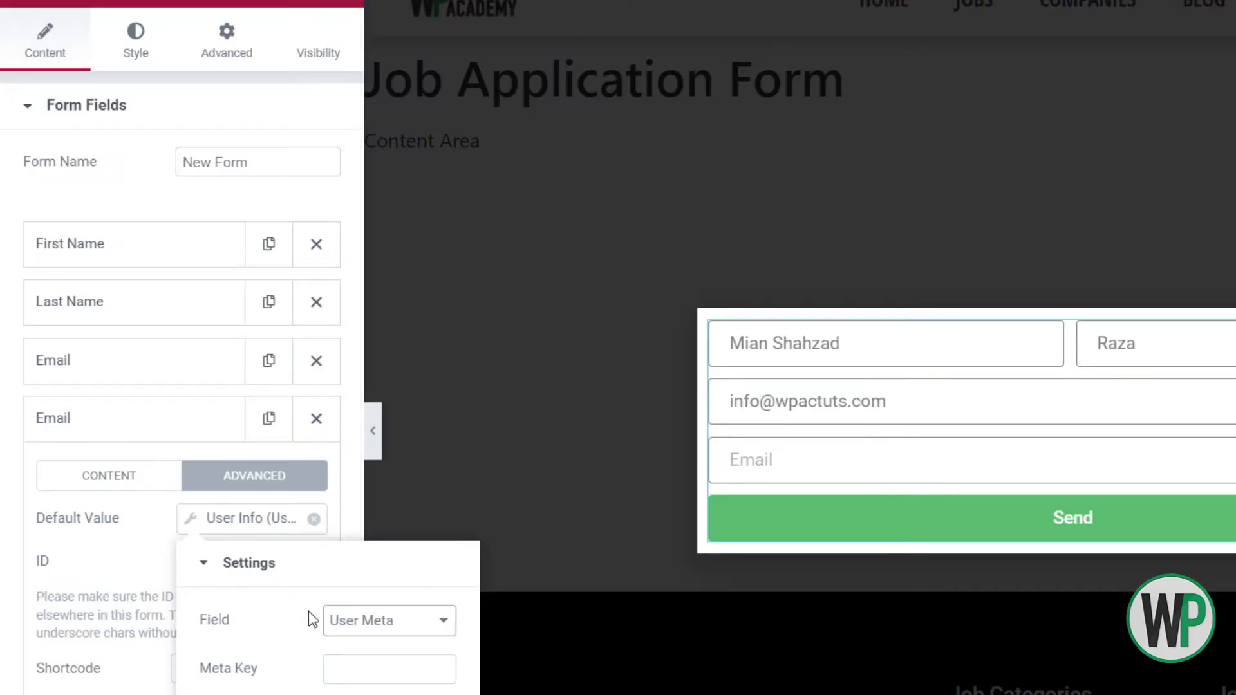
left_click(368, 664)
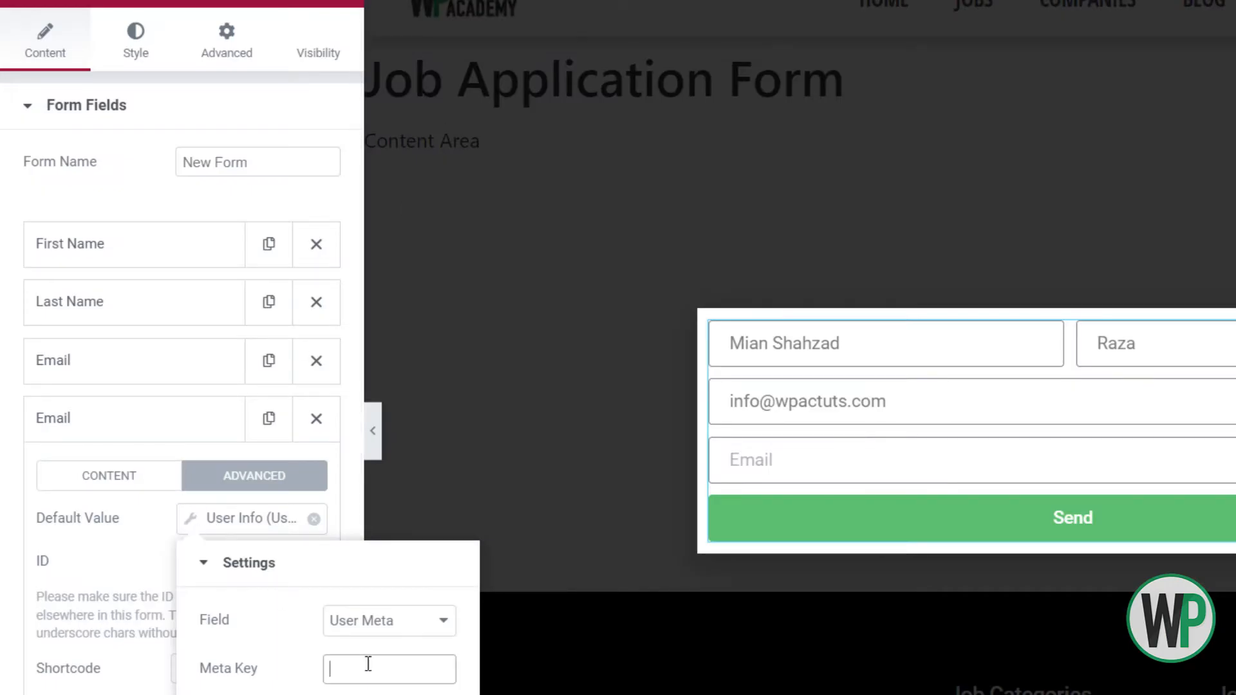
key("ctrl+v")
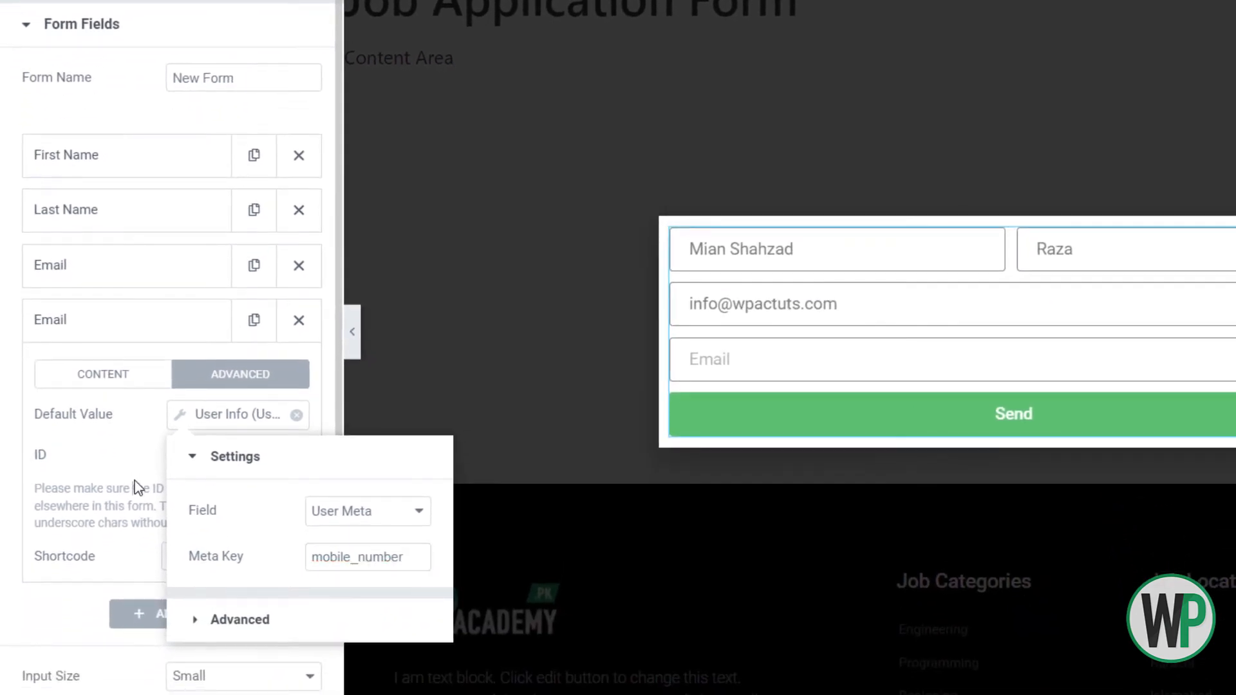
left_click(134, 480)
Change the fourth form field's type to Text and set both its label and placeholder to Phone
left_click(116, 386)
left_click(219, 427)
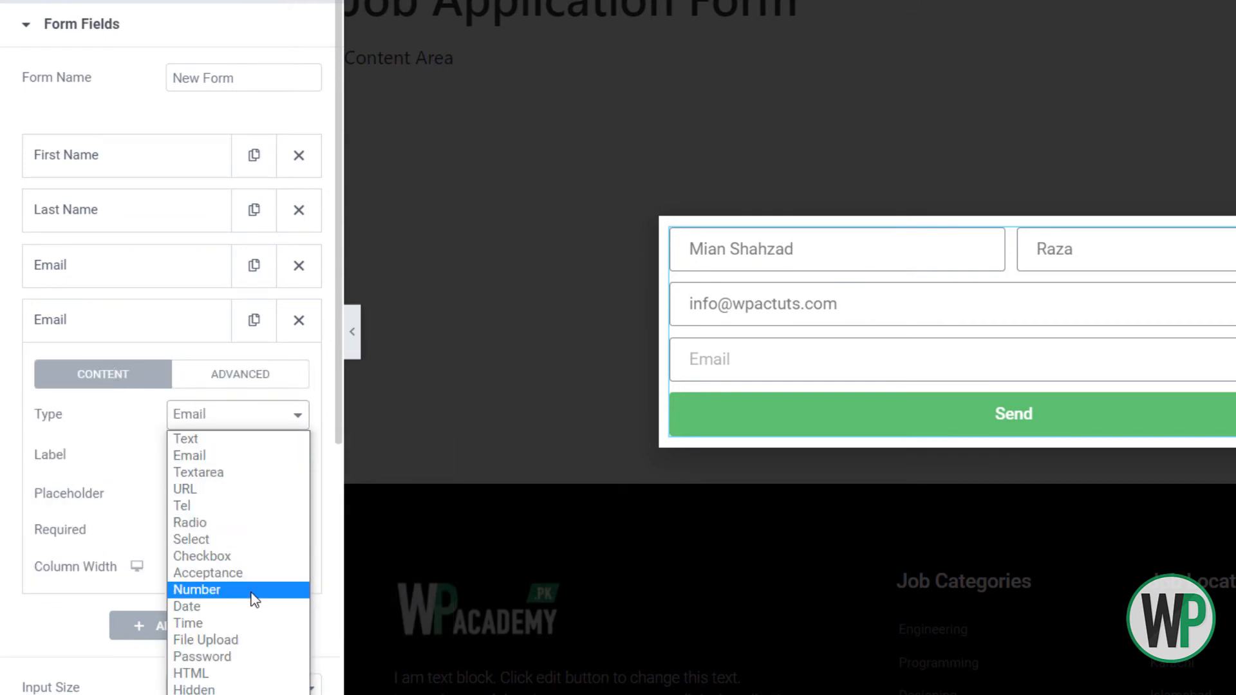
left_click(222, 439)
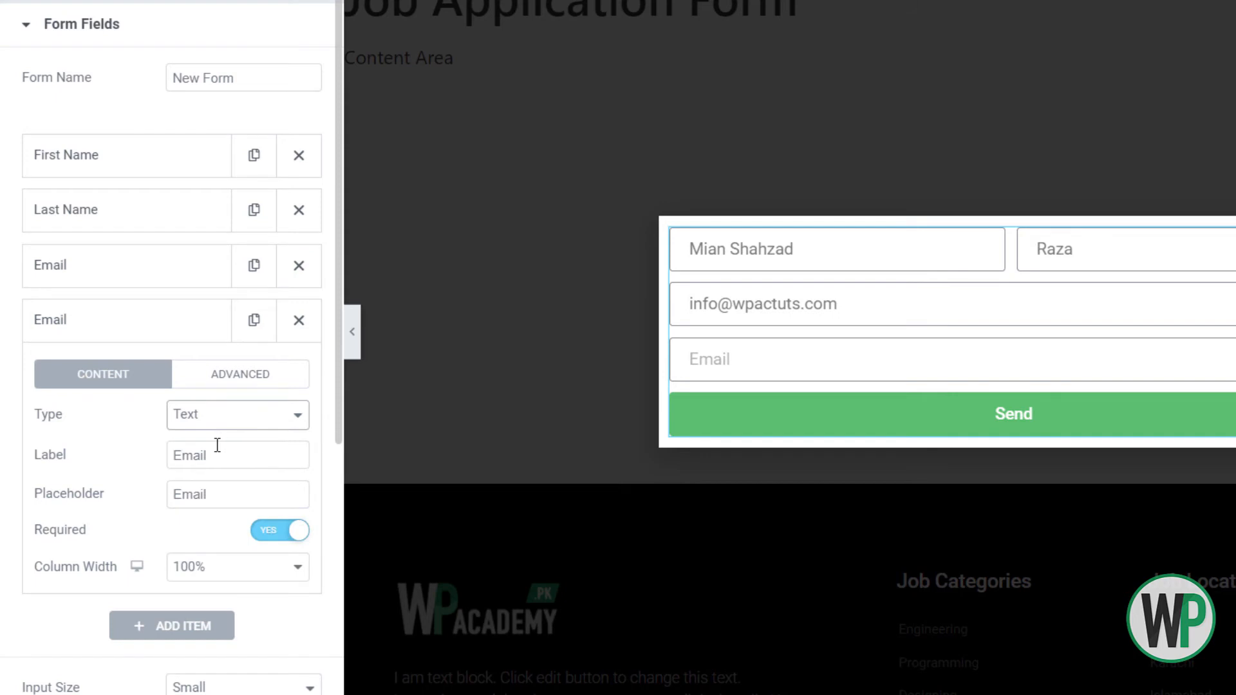
double_click(227, 456)
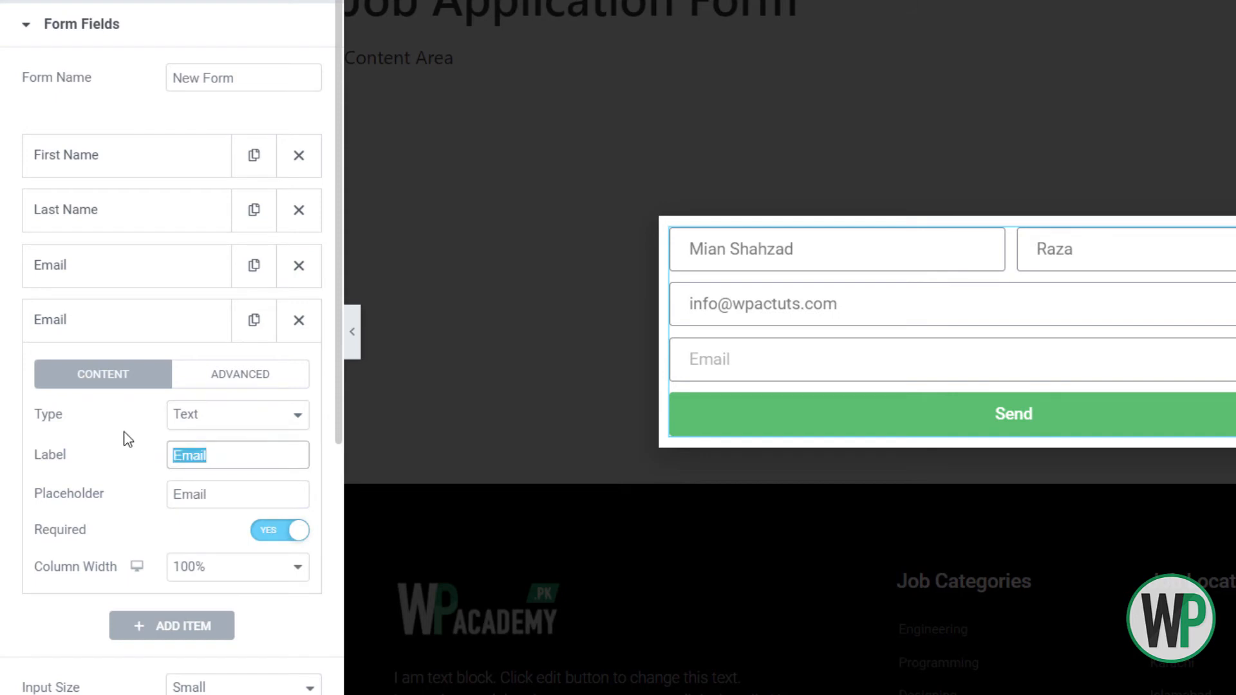
type("Phone")
key("Tab")
type("Phon4e")
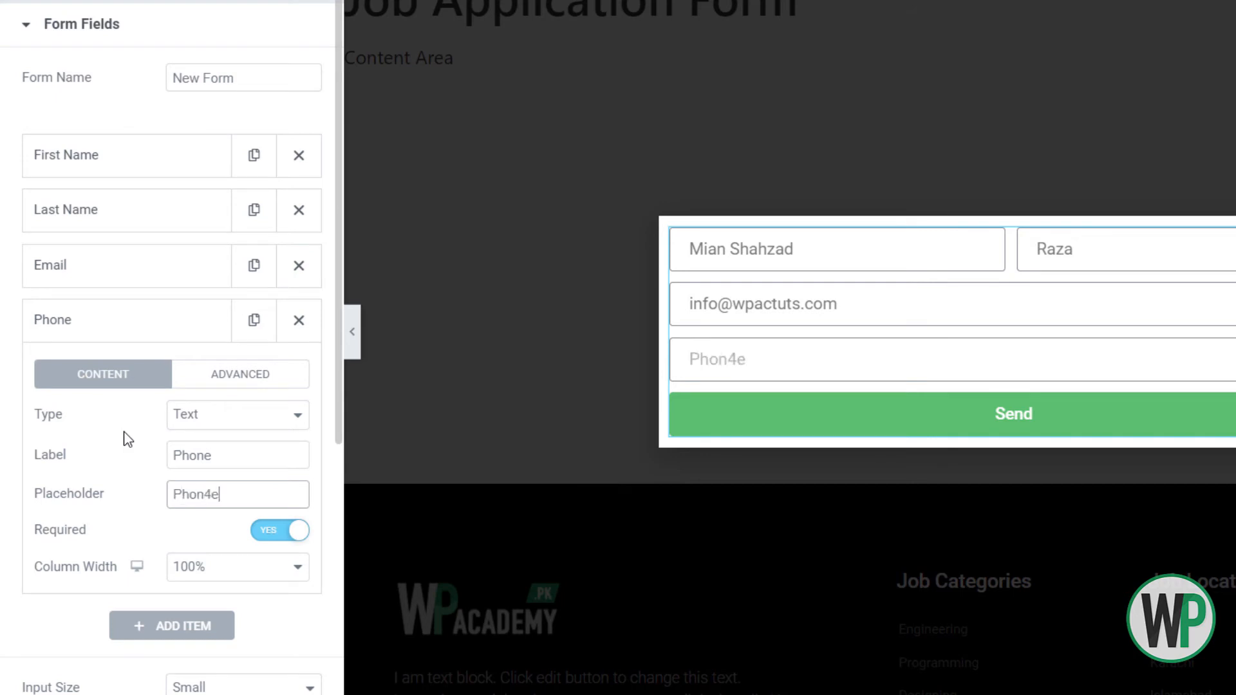
key("BackSpace")
key("BackSpace")
type("e")
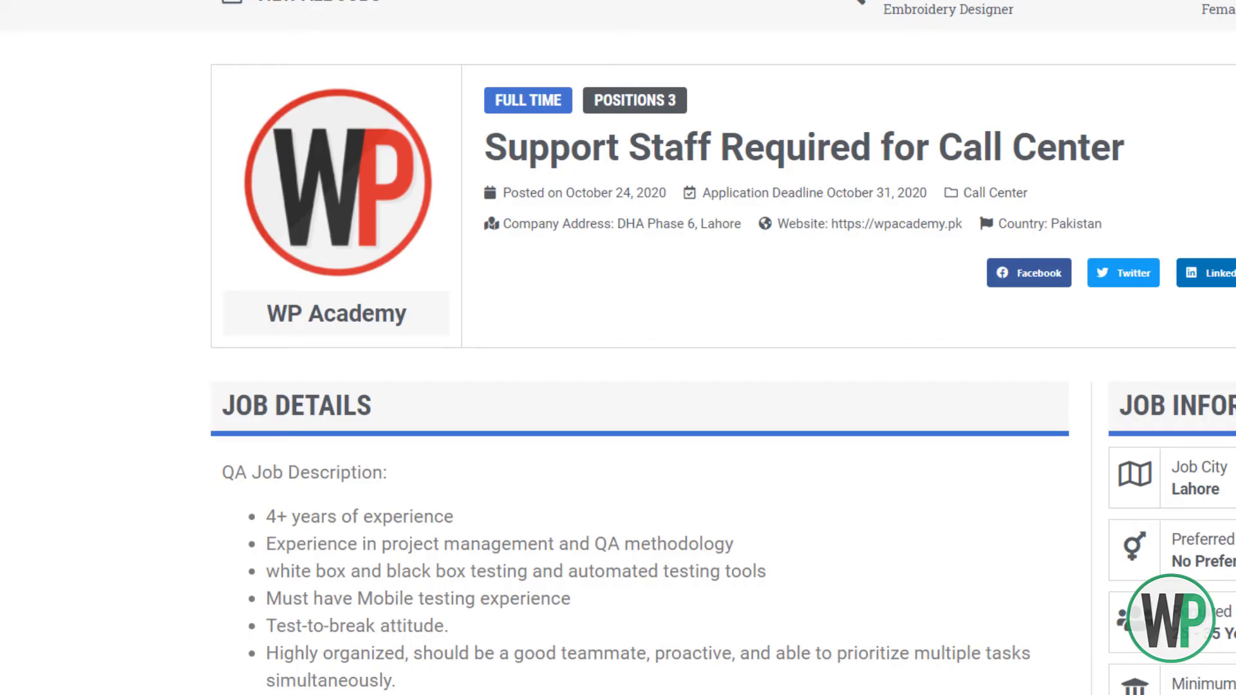
Switch to the site's account page and open the user's profile for editing
left_click(774, 3)
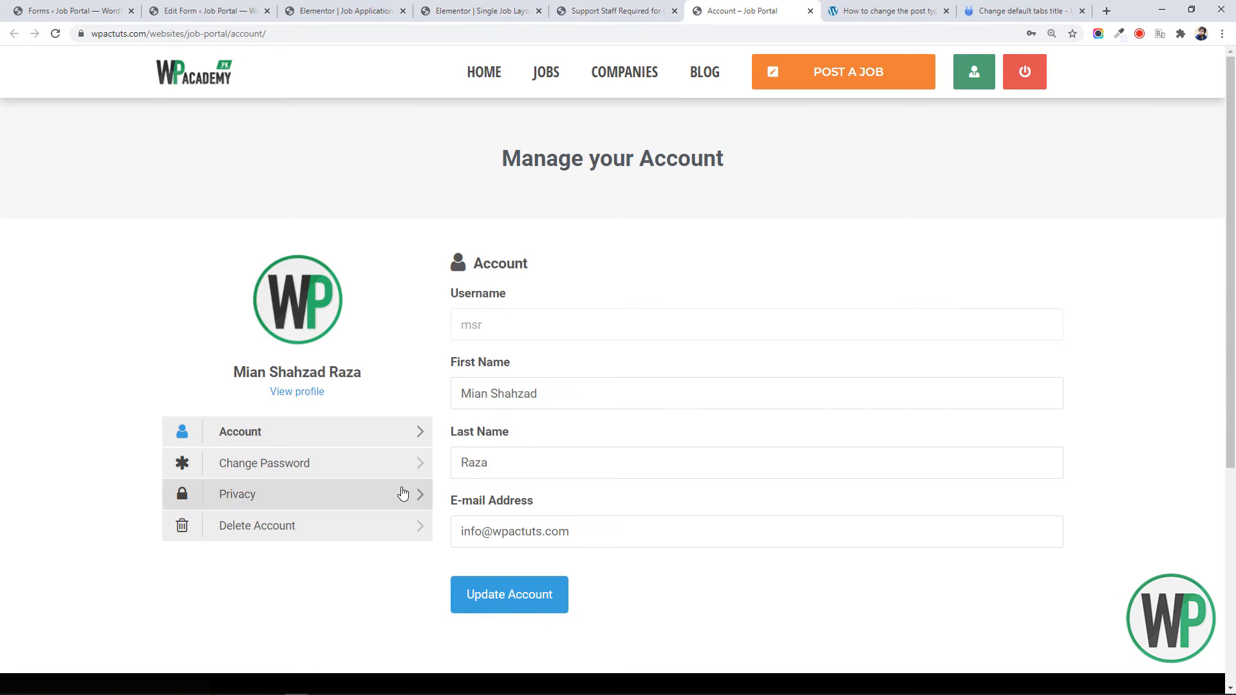
left_click(303, 392)
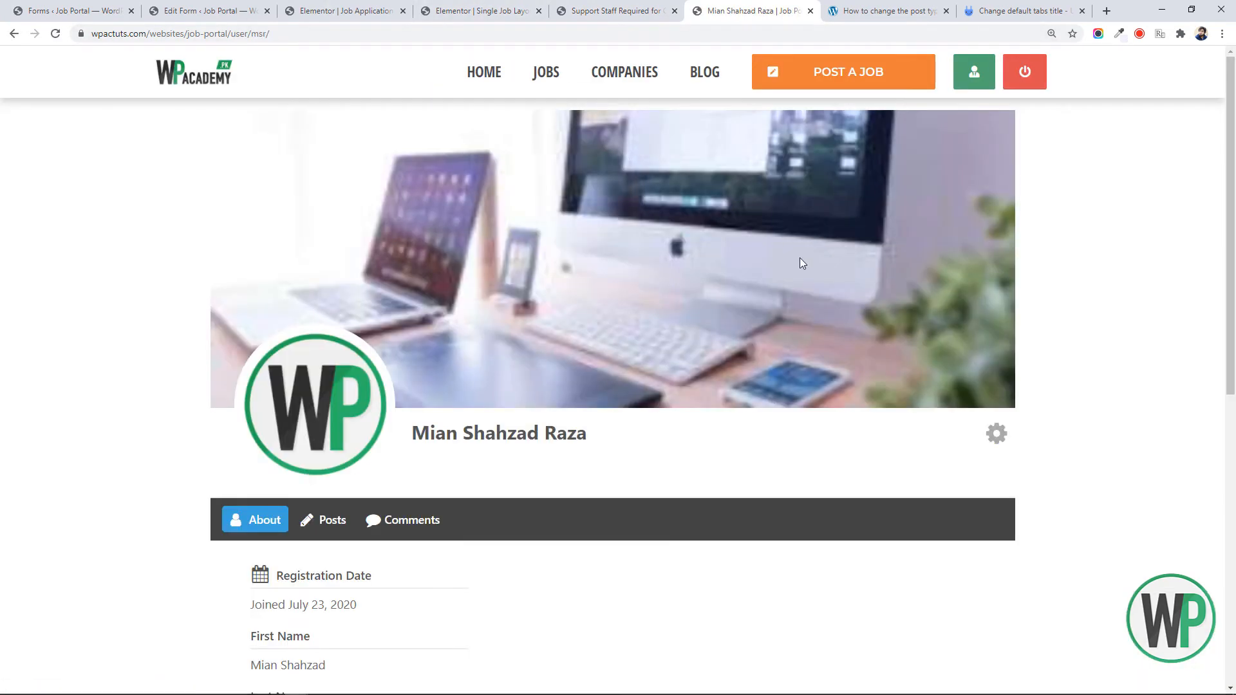
scroll(1102, 246, "down", 4)
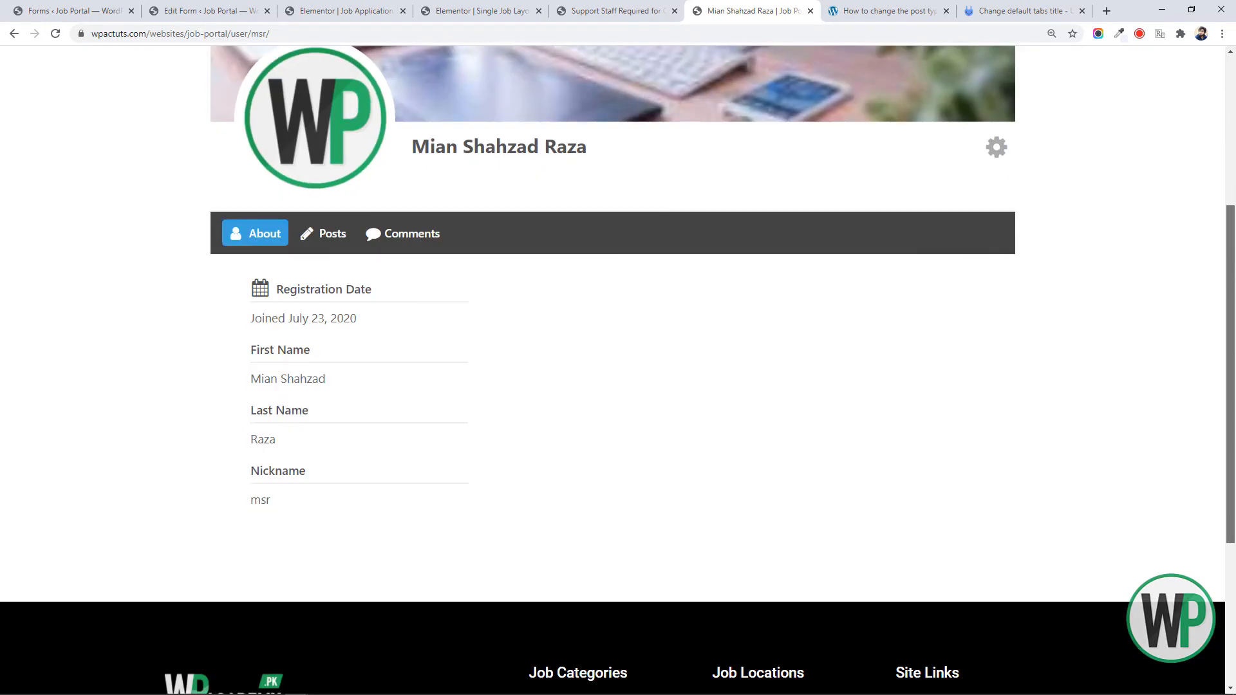
left_click(997, 157)
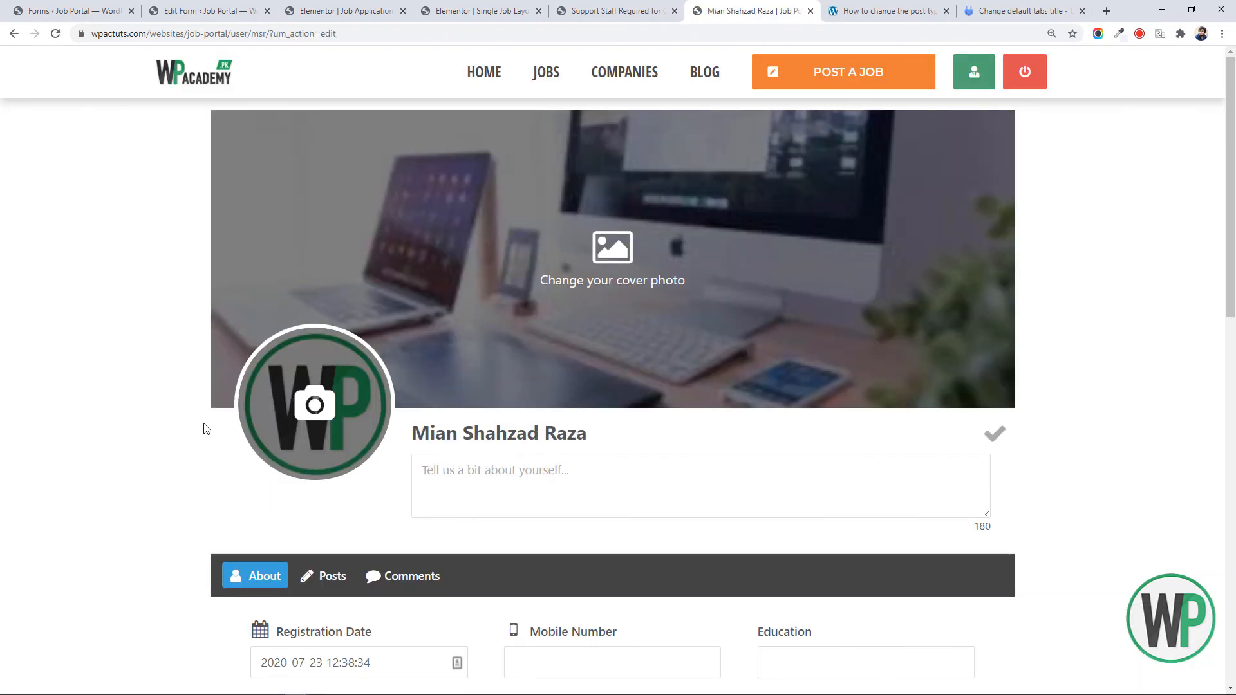
Fill in the profile with Male, the mobile number, Lahore, Punjab, Pakistan, Bachelors, BSCS, 7+ Years and Programming/Web Development, and save it
scroll(206, 427, "down", 4)
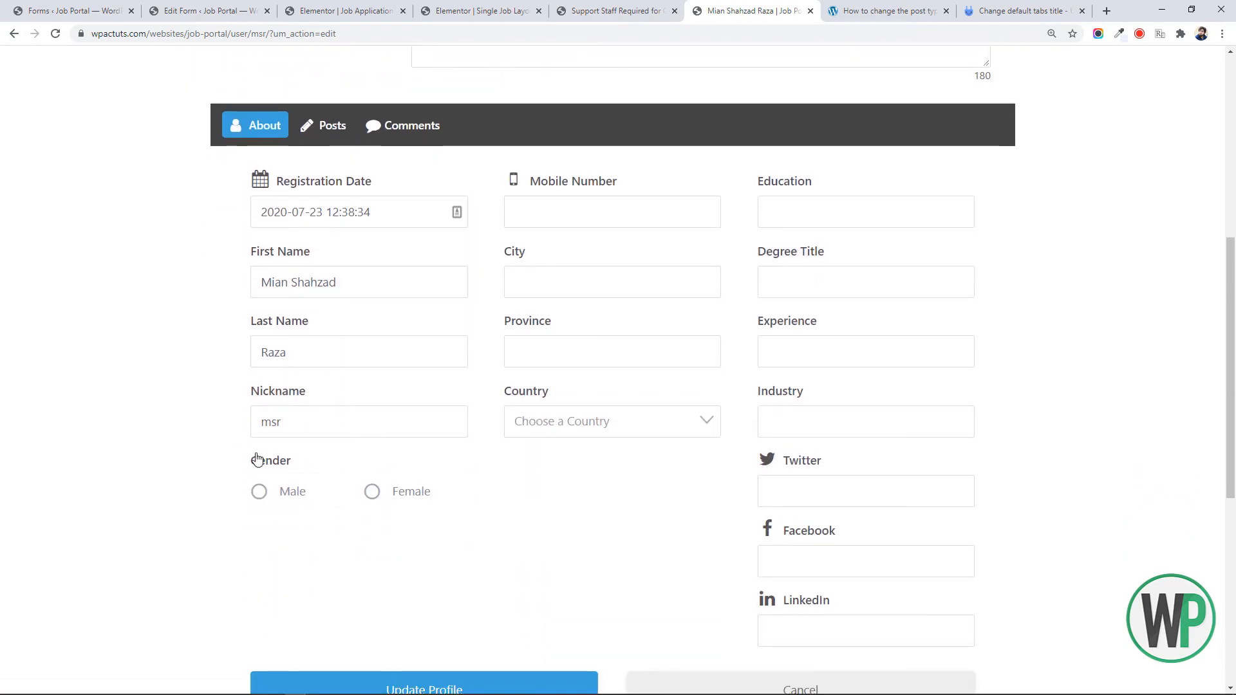
left_click(259, 491)
left_click(532, 211)
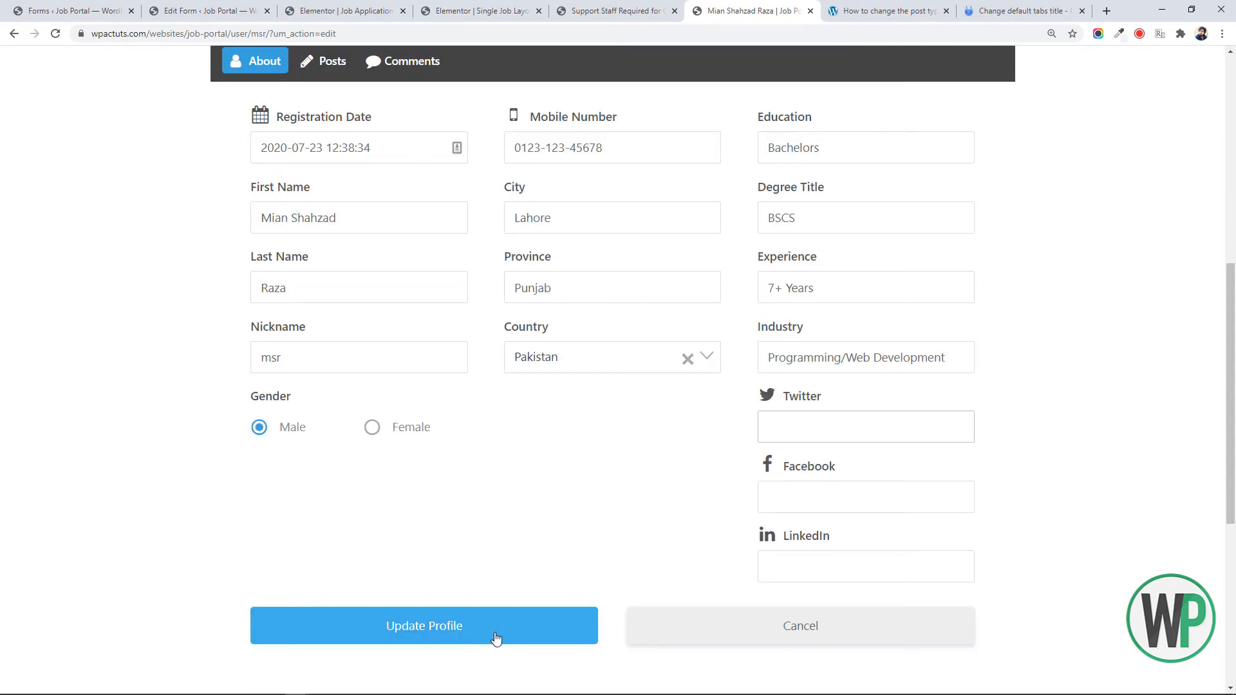
left_click(495, 638)
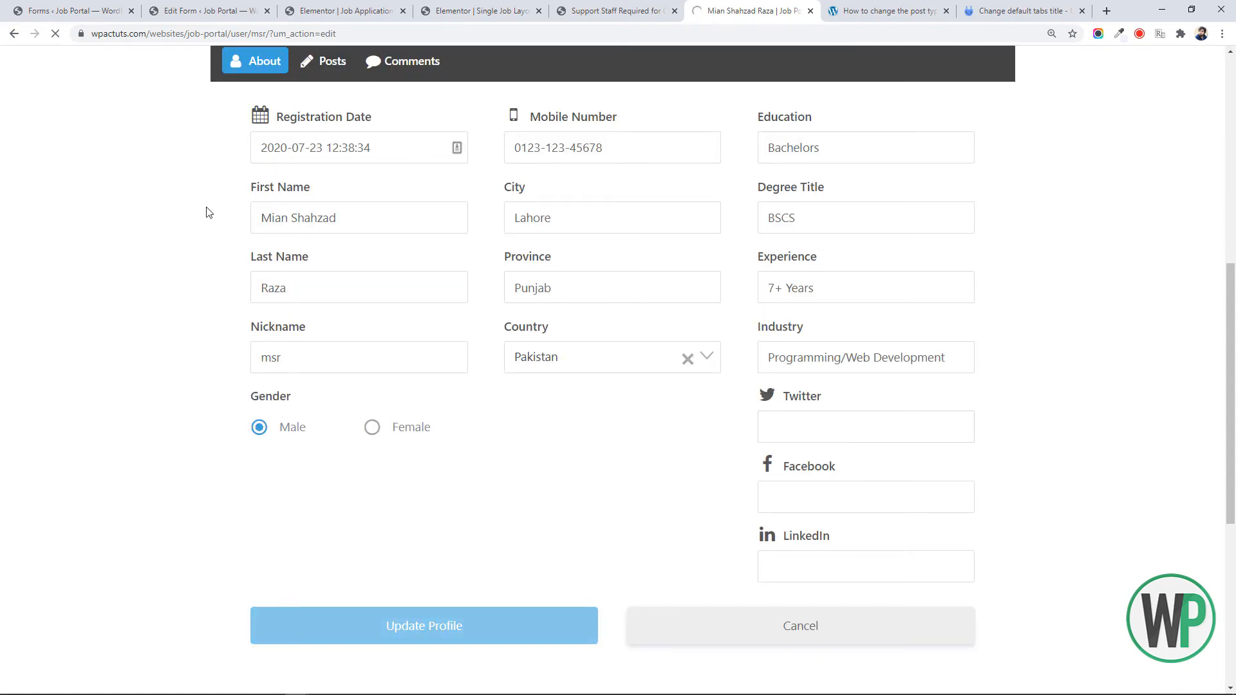
Return to the Job Application Form popup in Elementor and publish it without any conditions, triggers or advanced rules
left_click(327, 8)
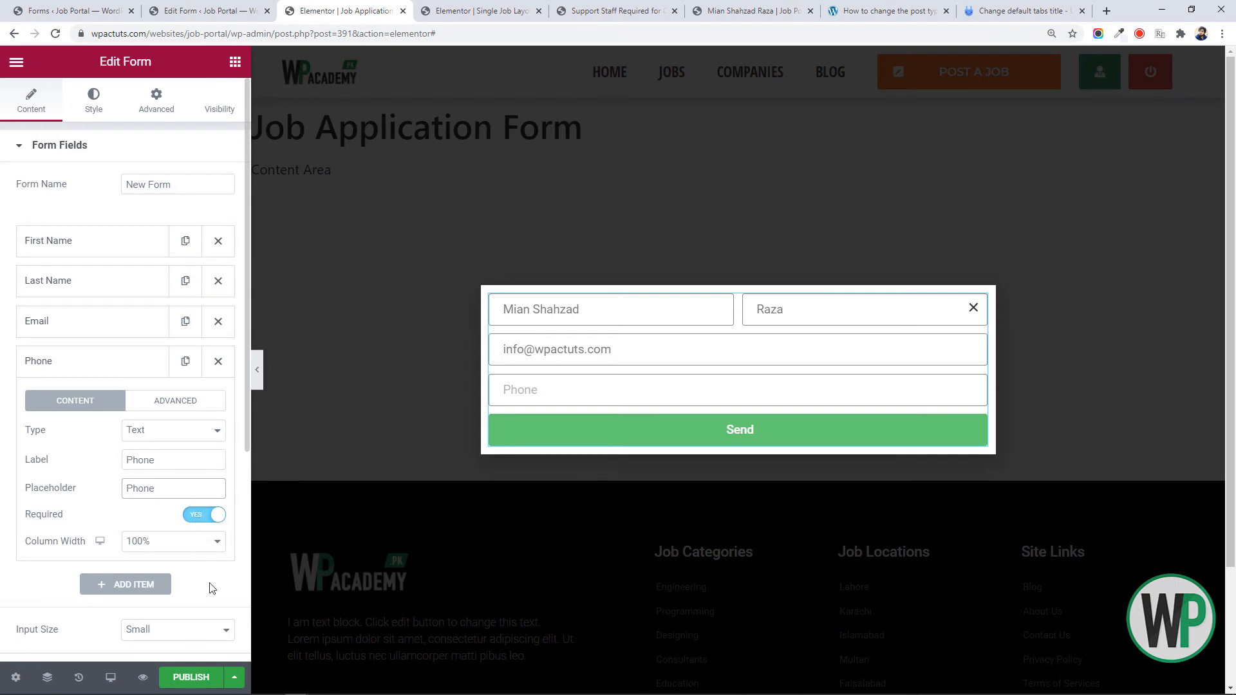
left_click(191, 677)
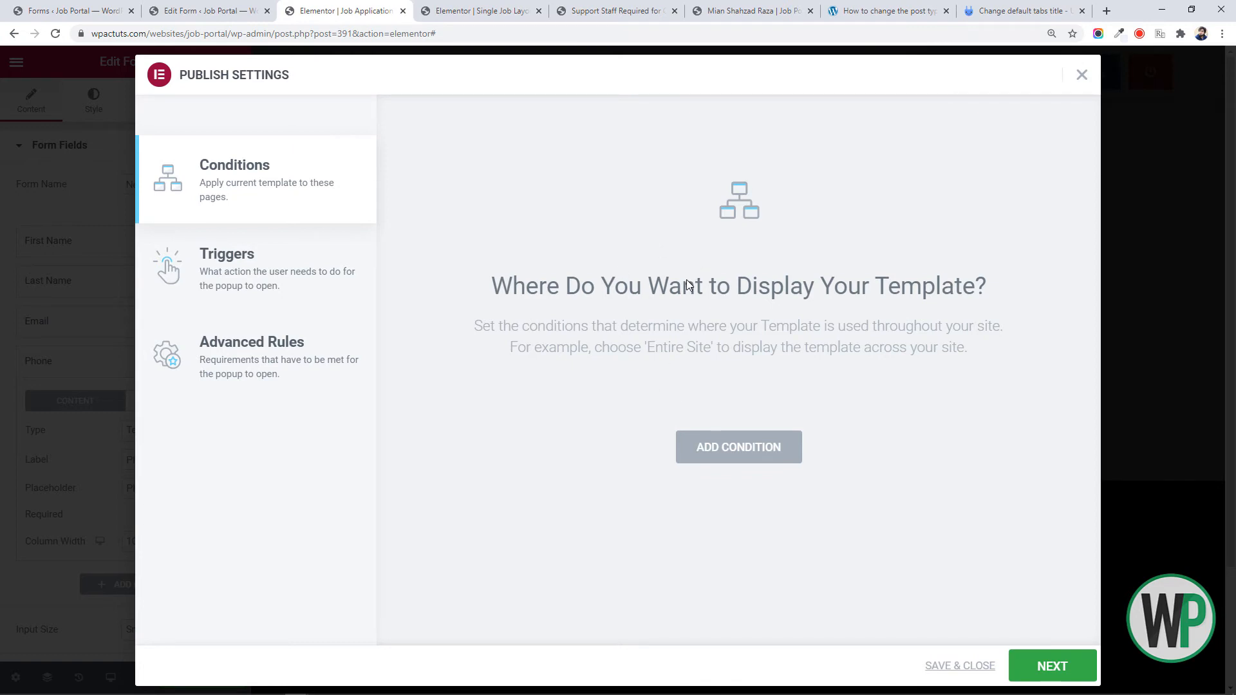
left_click(279, 289)
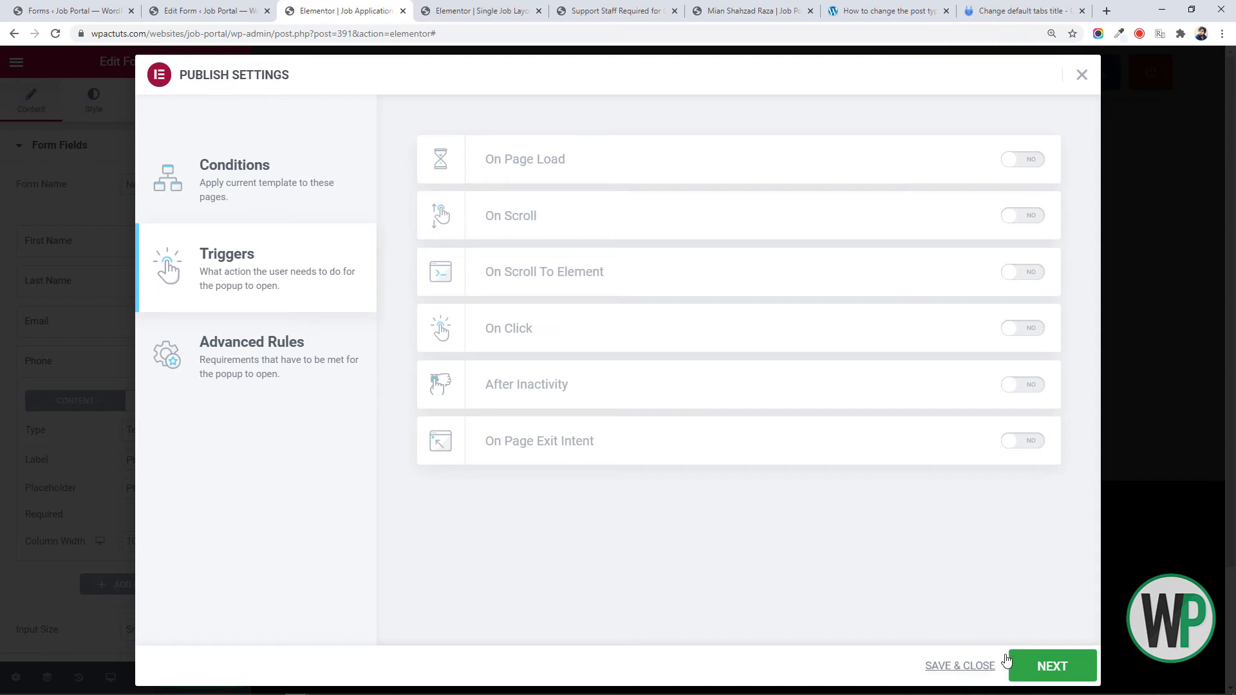
left_click(1041, 668)
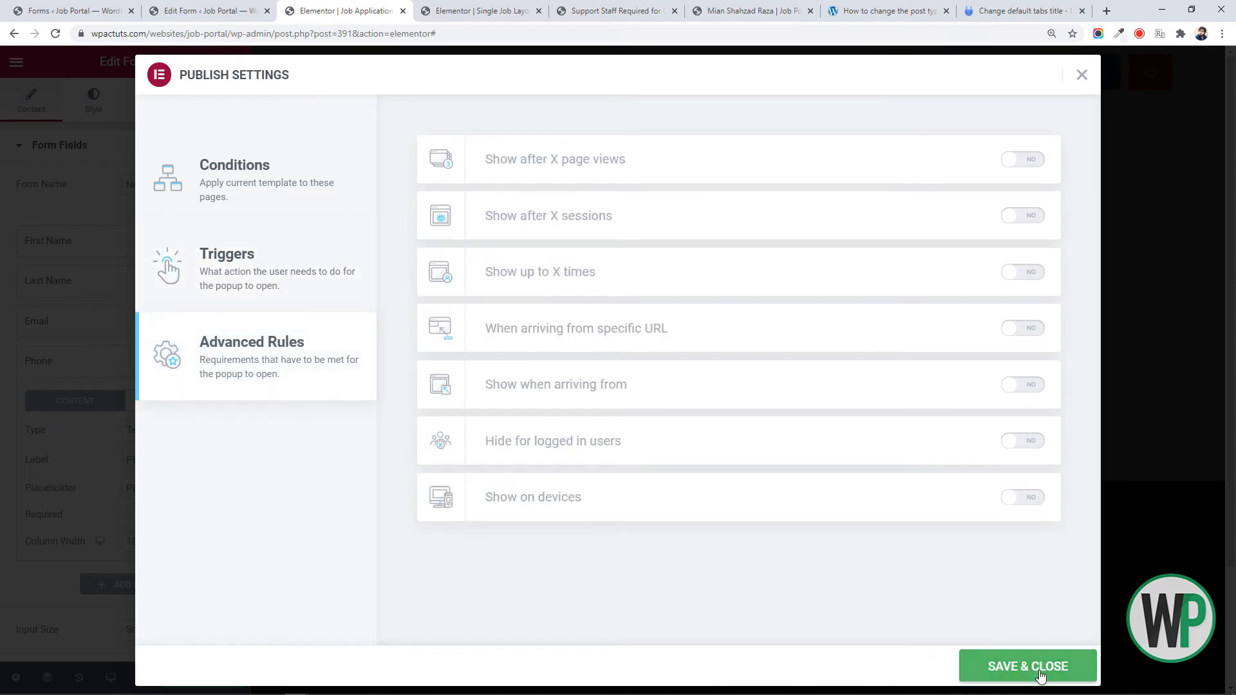
left_click(1040, 673)
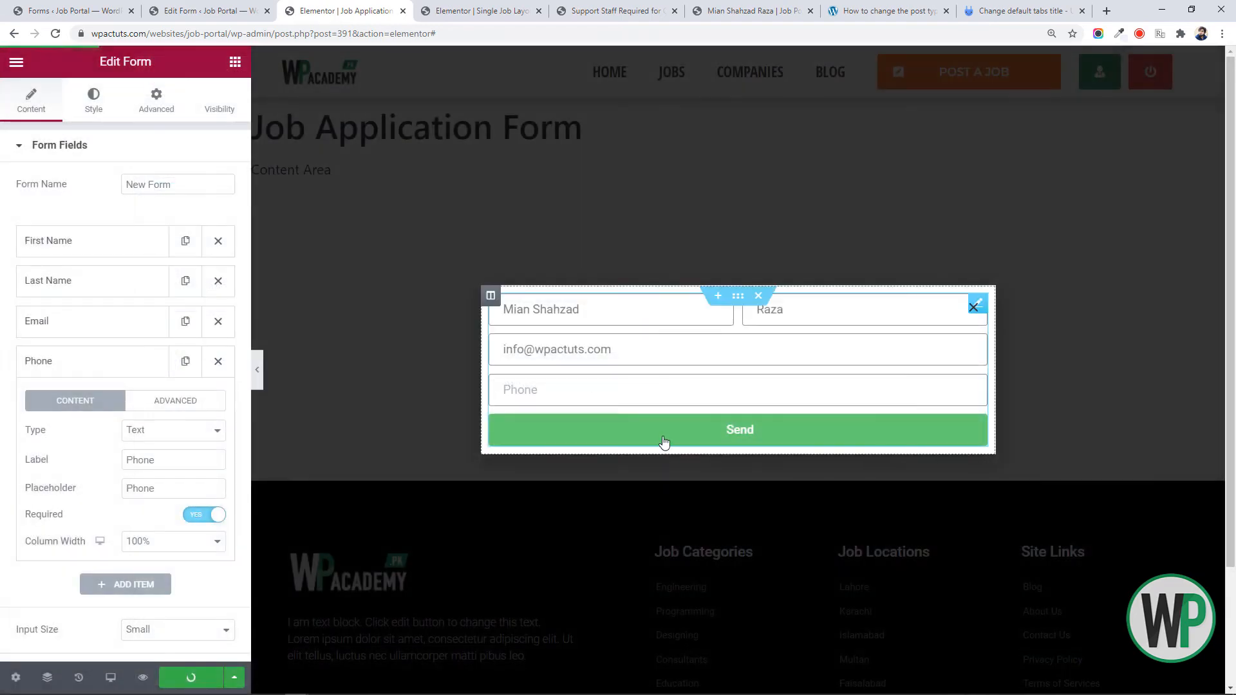
Reload the popup editor and open the form widget's First Name field settings
key("F5")
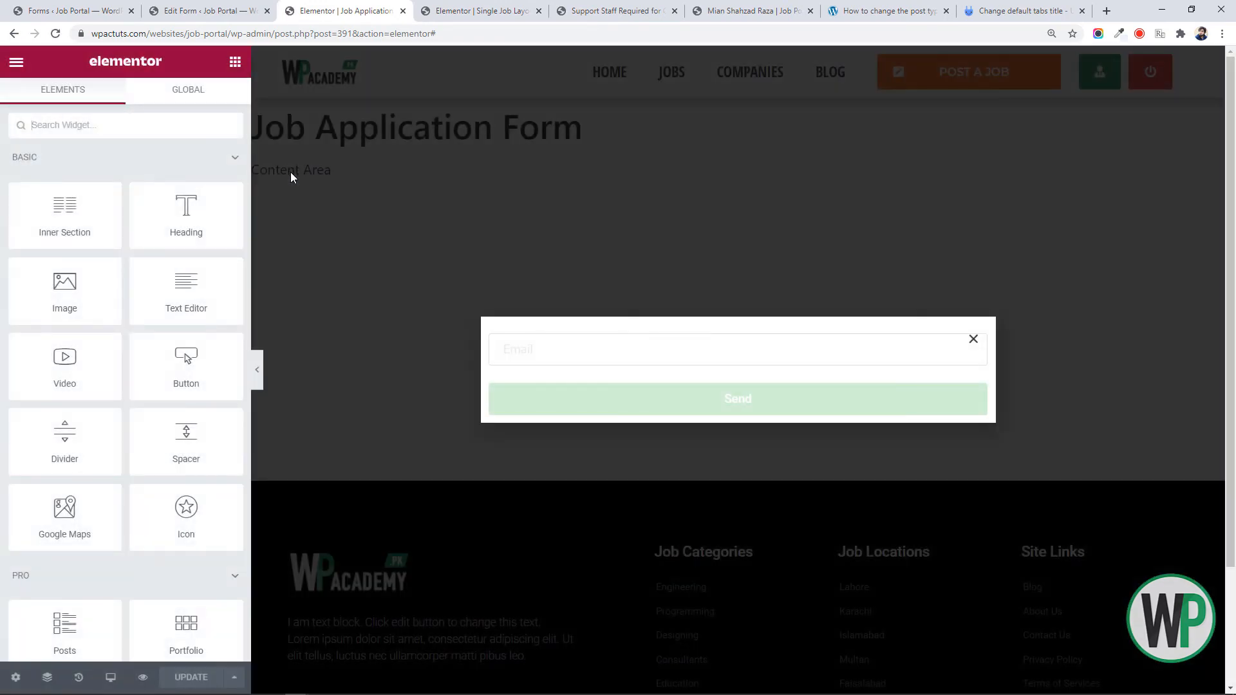
right_click(534, 344)
left_click(504, 350)
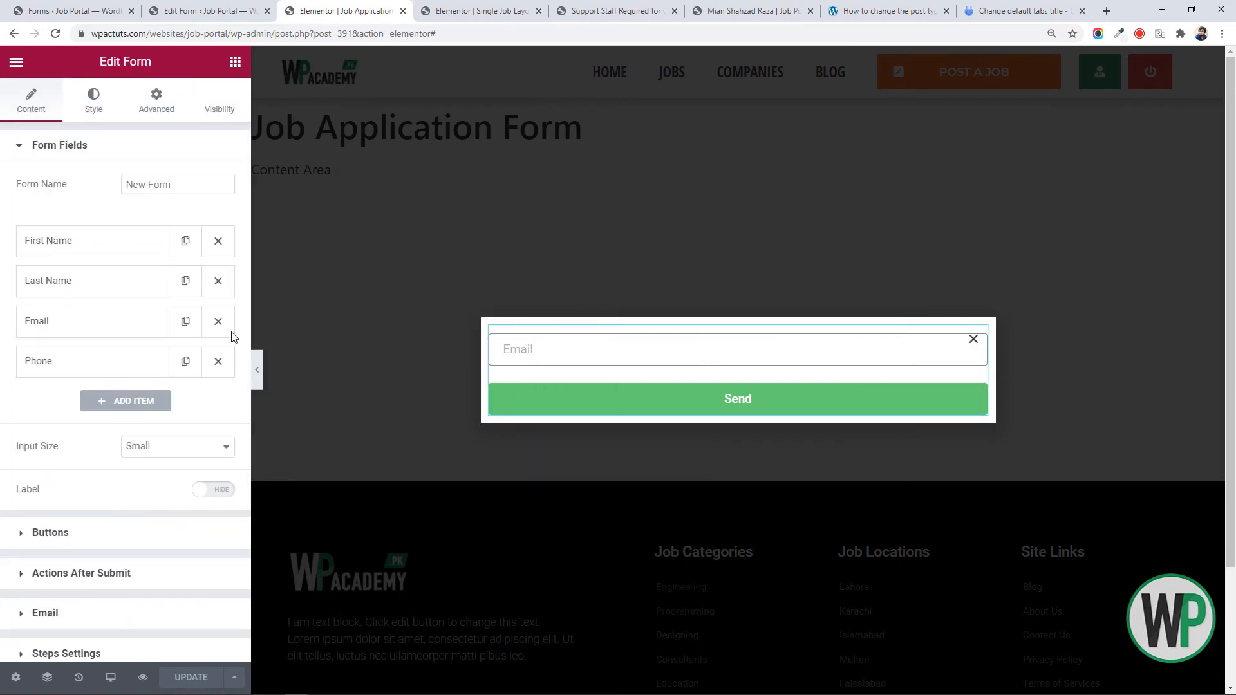
left_click(109, 256)
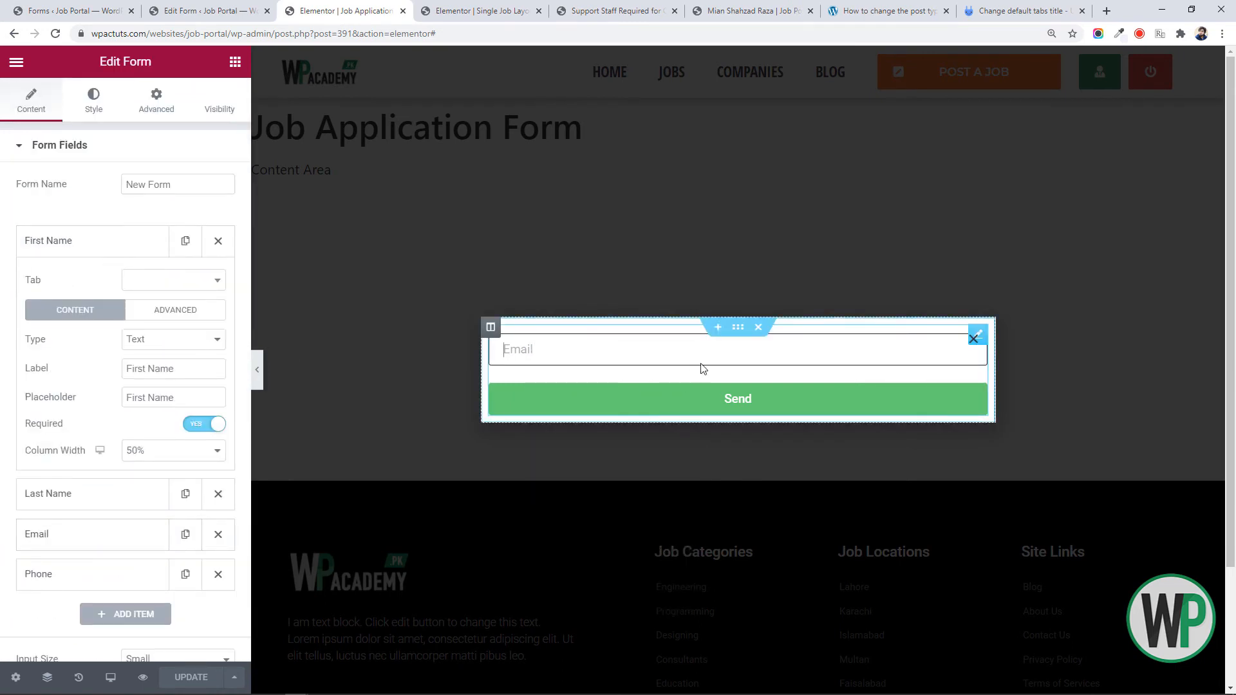
Set the Phone field's Tab to User & Role and clear it again to refresh the form preview
left_click(134, 583)
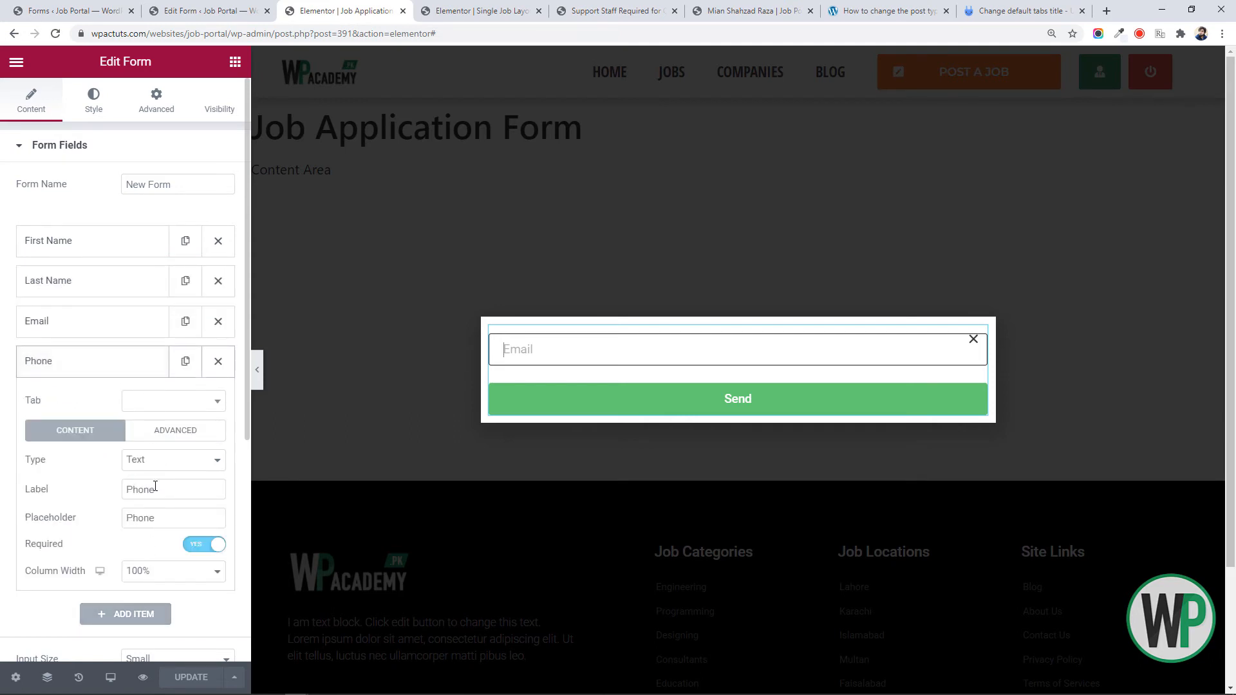
left_click(166, 407)
left_click(168, 445)
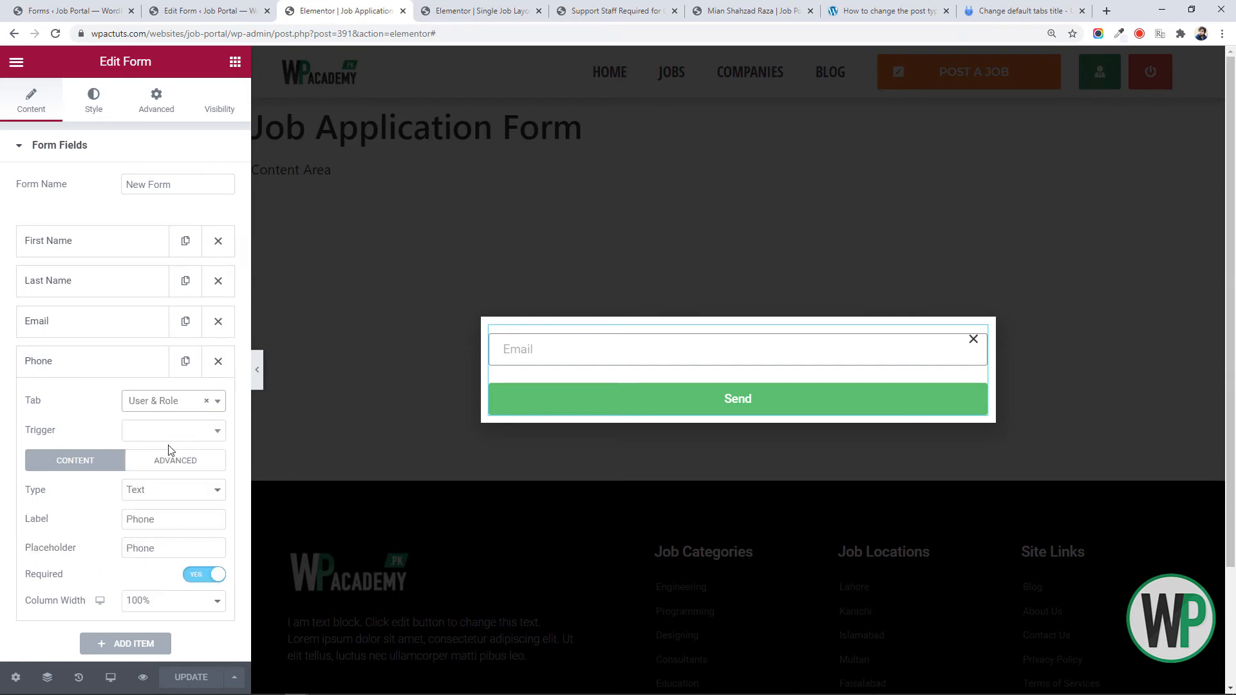
left_click(206, 401)
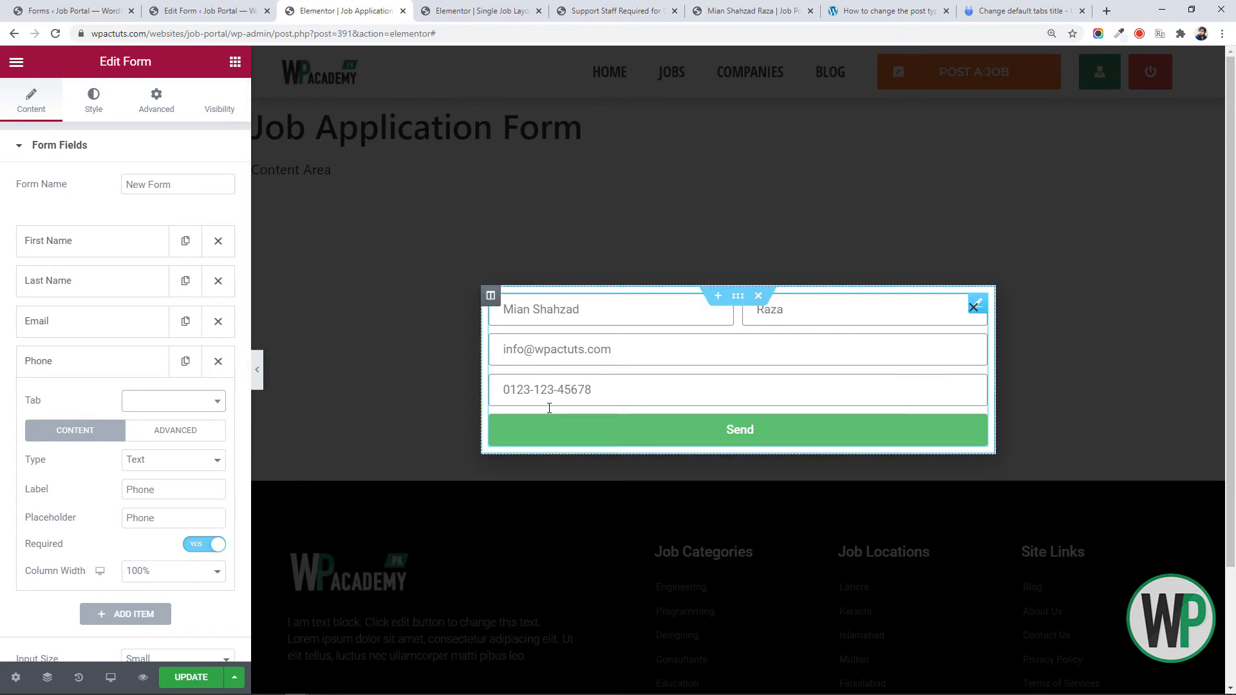
left_click(158, 361)
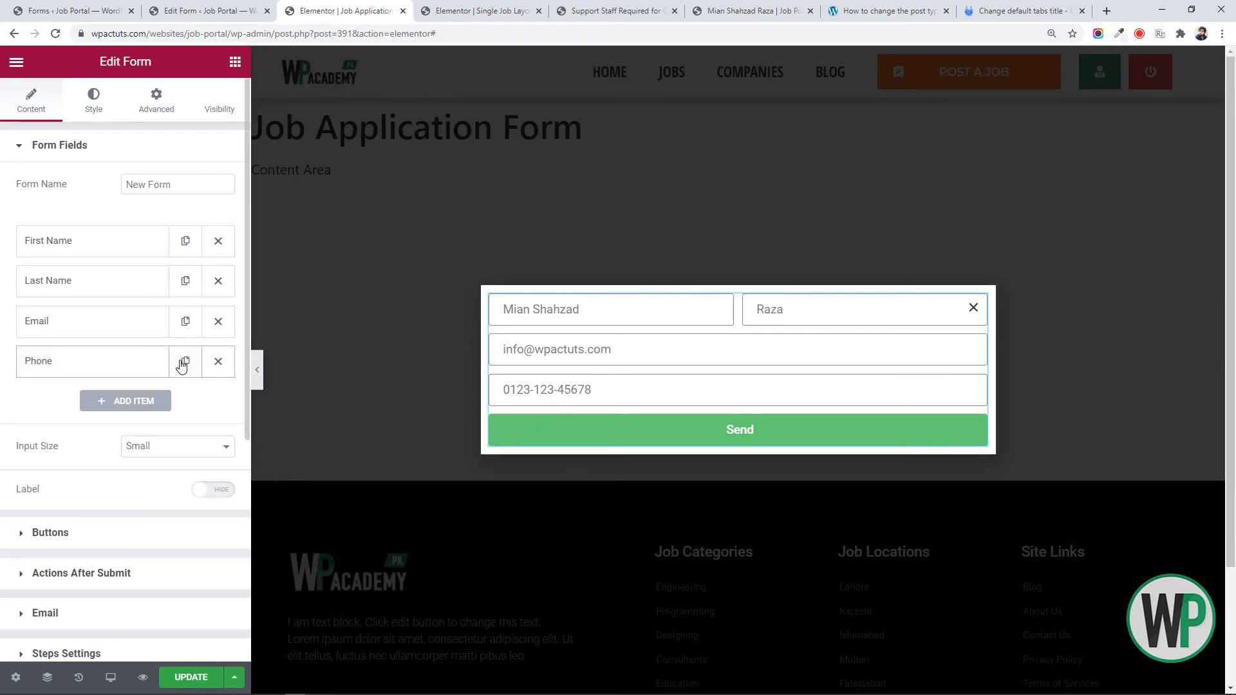
Add a fifth item to the form fields, leaving its Tab setting empty
left_click(152, 402)
left_click(177, 441)
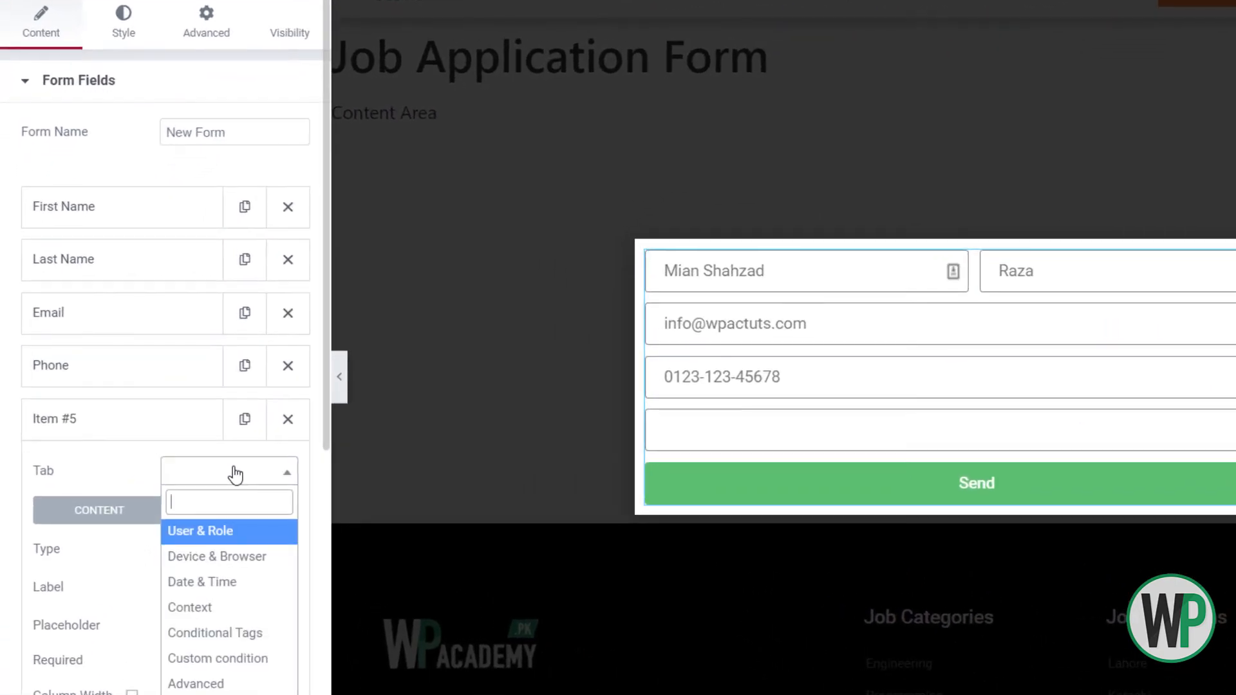
left_click(235, 475)
scroll(158, 450, "down", 2)
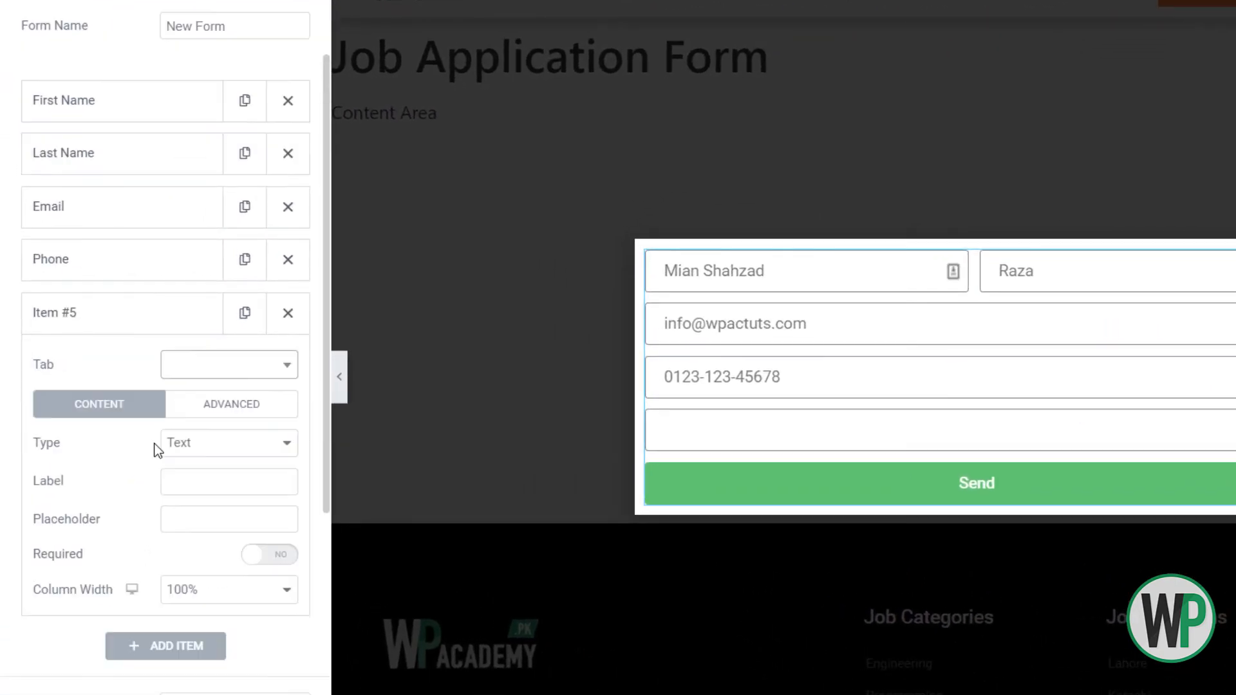
left_click(205, 434)
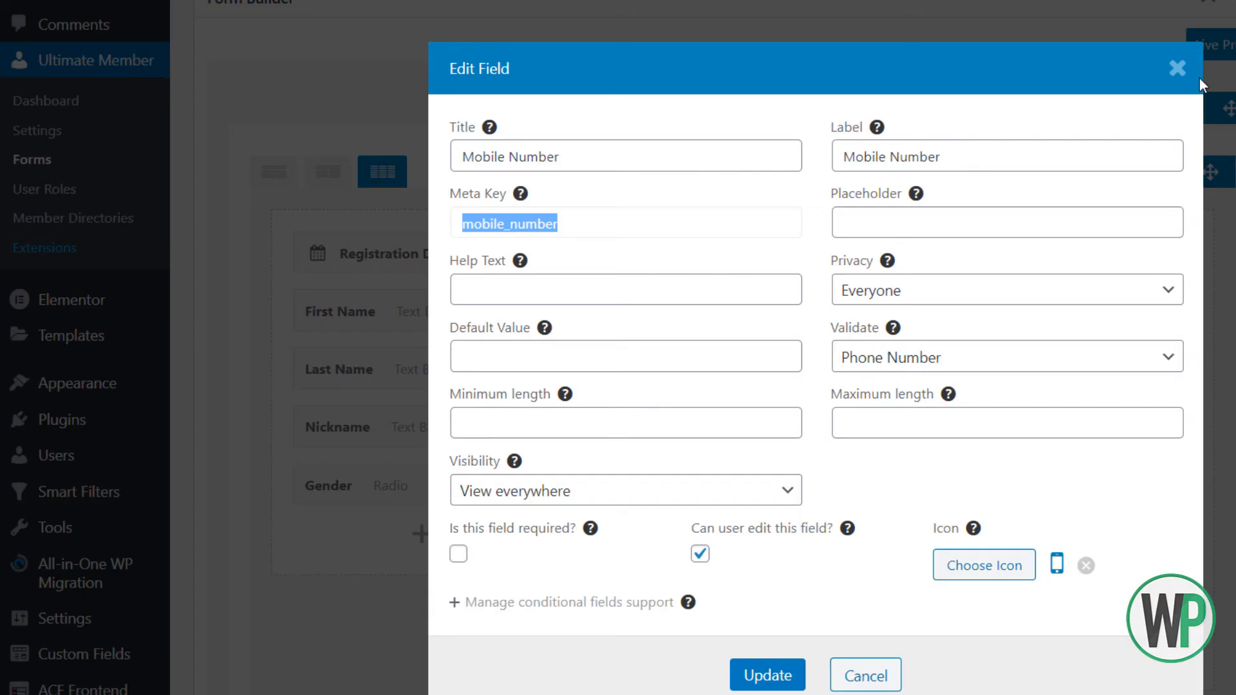
Set up the fifth form item as a required Text field with the label City and placeholder City
left_click(1177, 68)
mouse_move(742, 331)
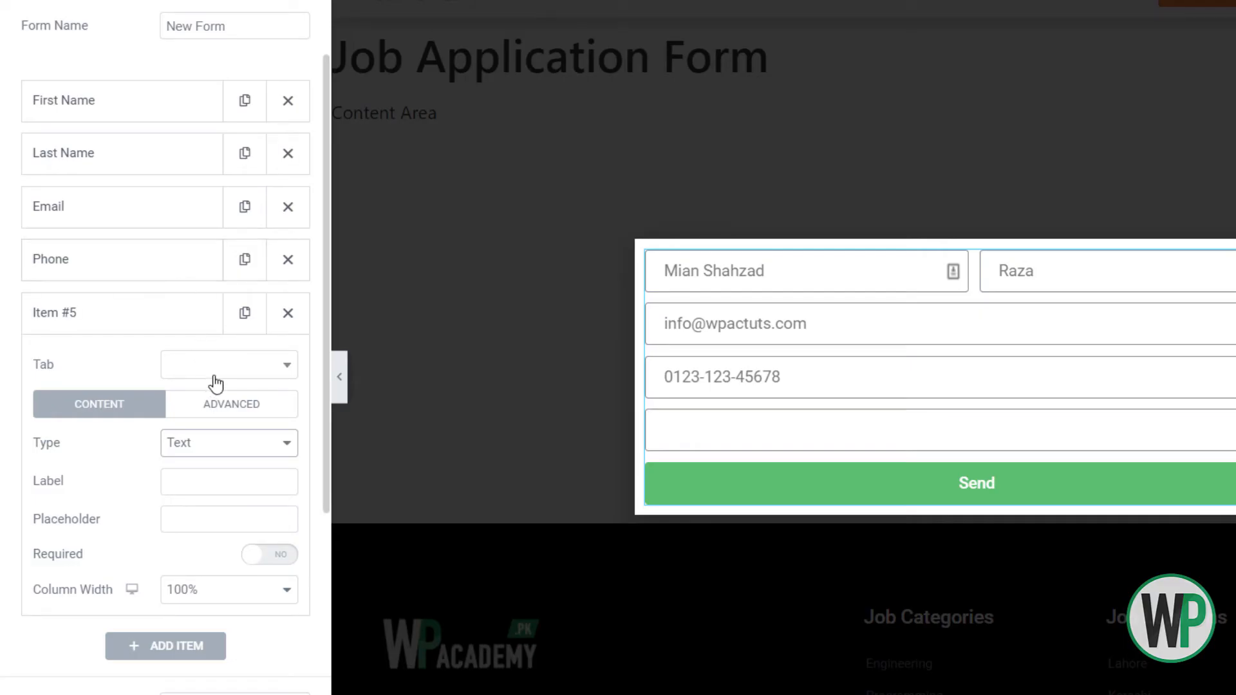
left_click(229, 443)
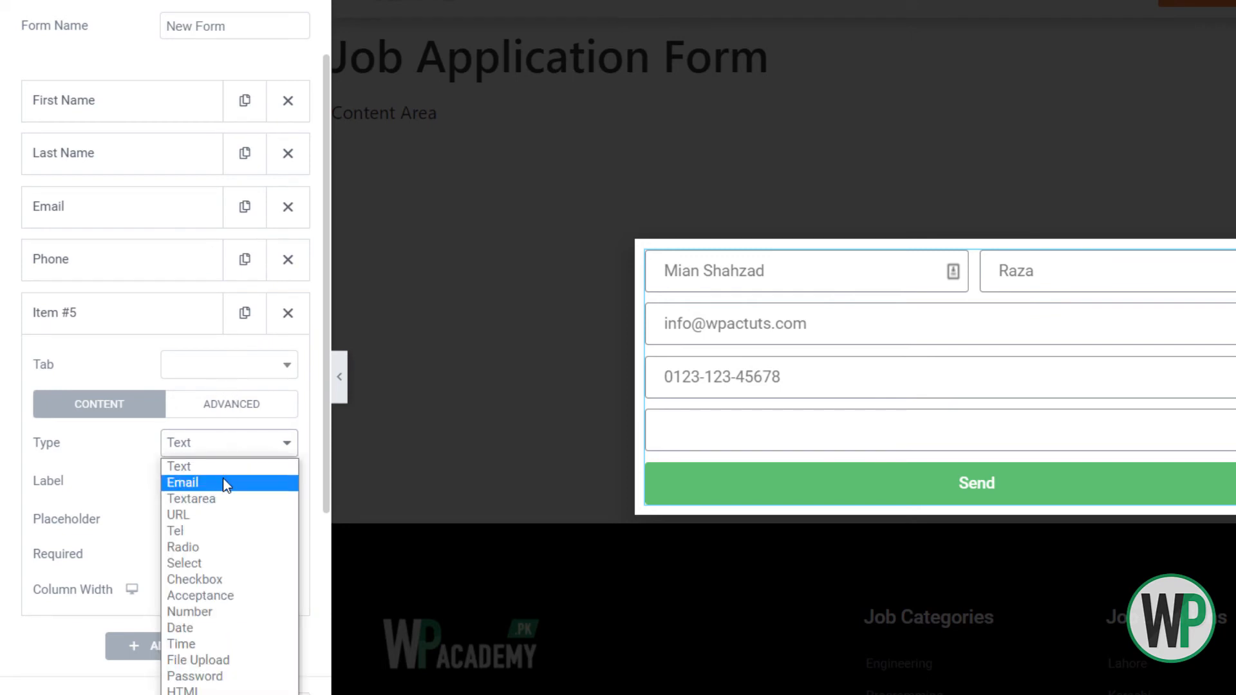
left_click(221, 469)
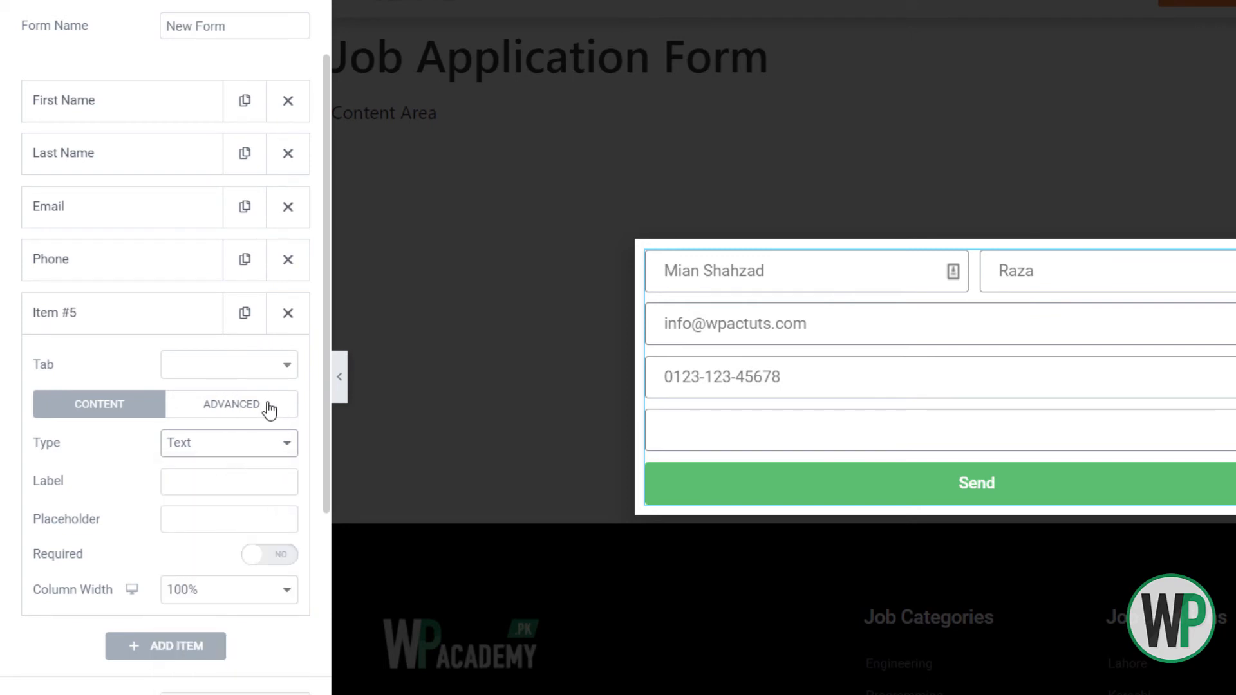
left_click(263, 474)
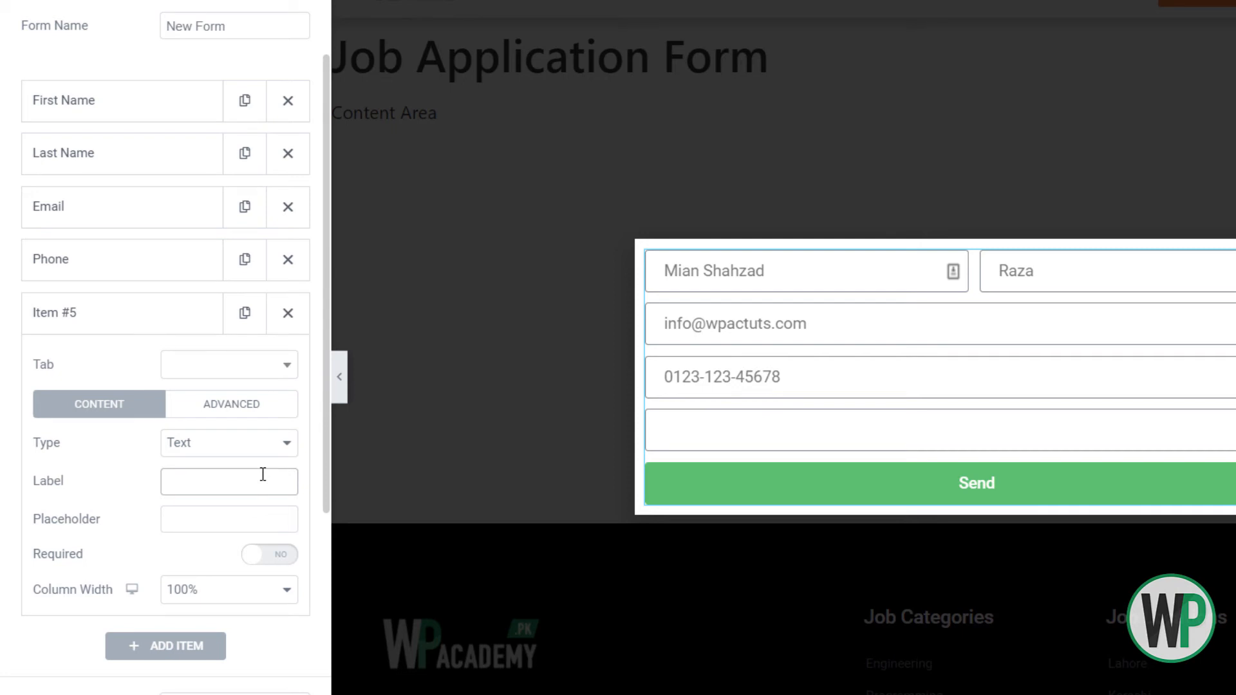
type("City")
left_click(259, 518)
type("C")
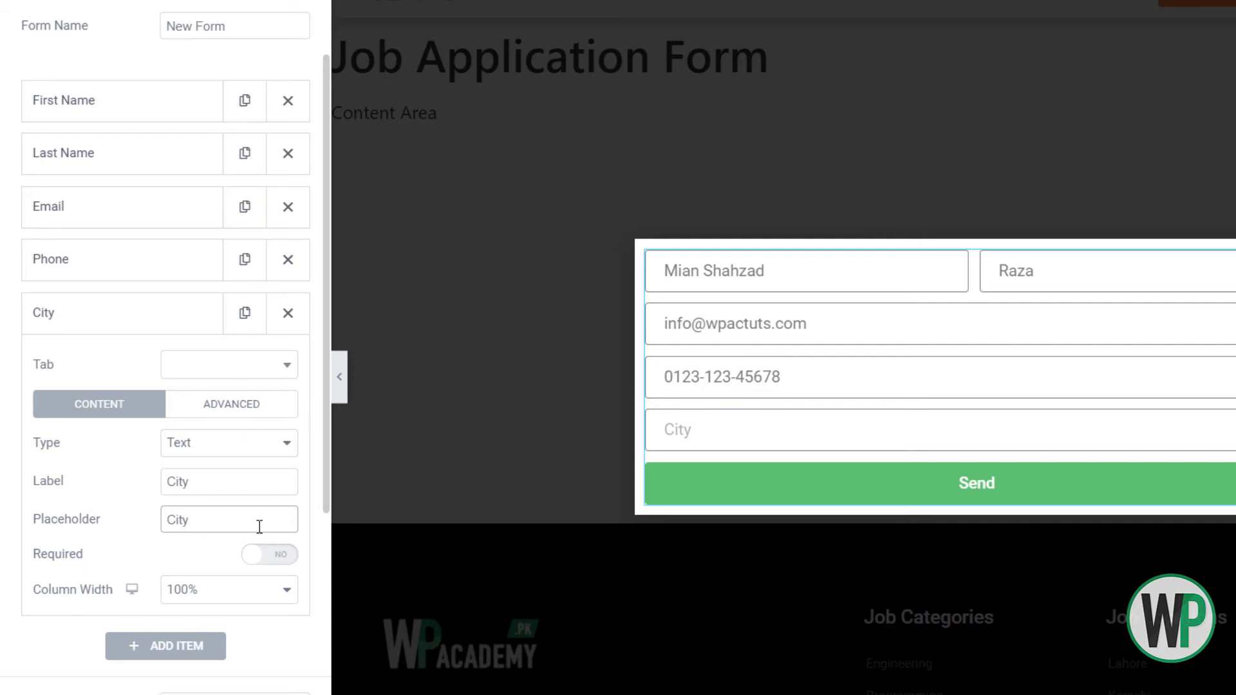
left_click(267, 553)
left_click(204, 275)
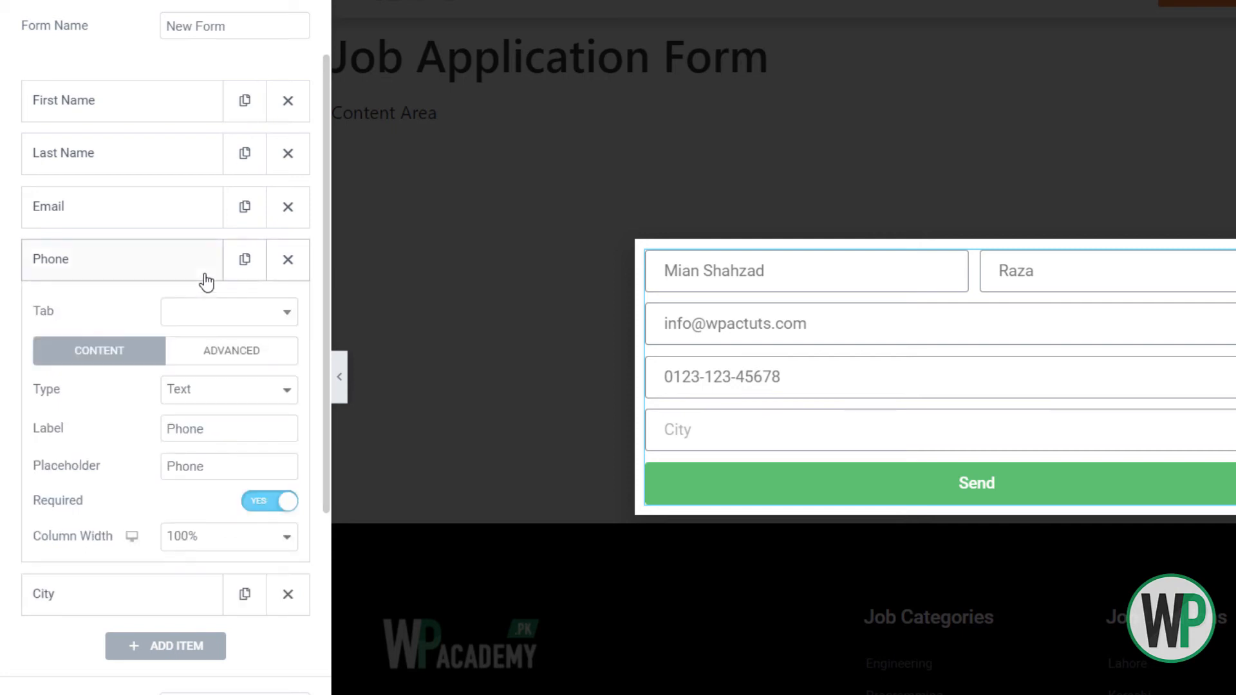
left_click(207, 278)
left_click(214, 317)
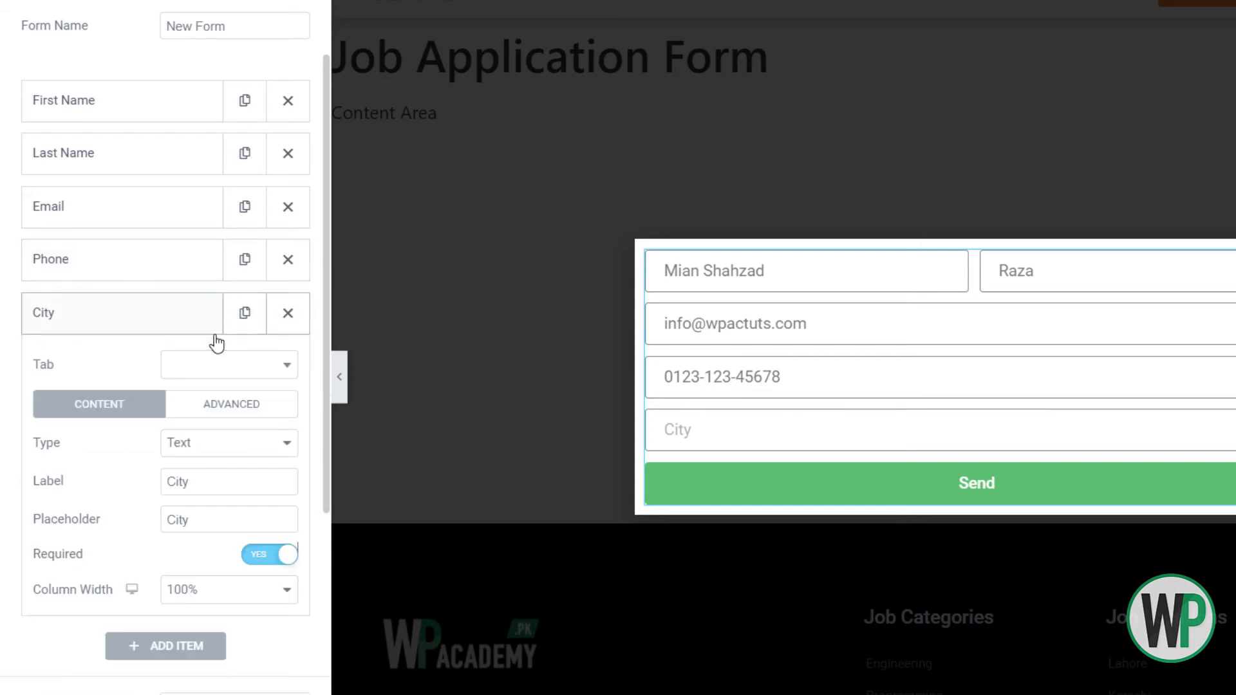
left_click(264, 442)
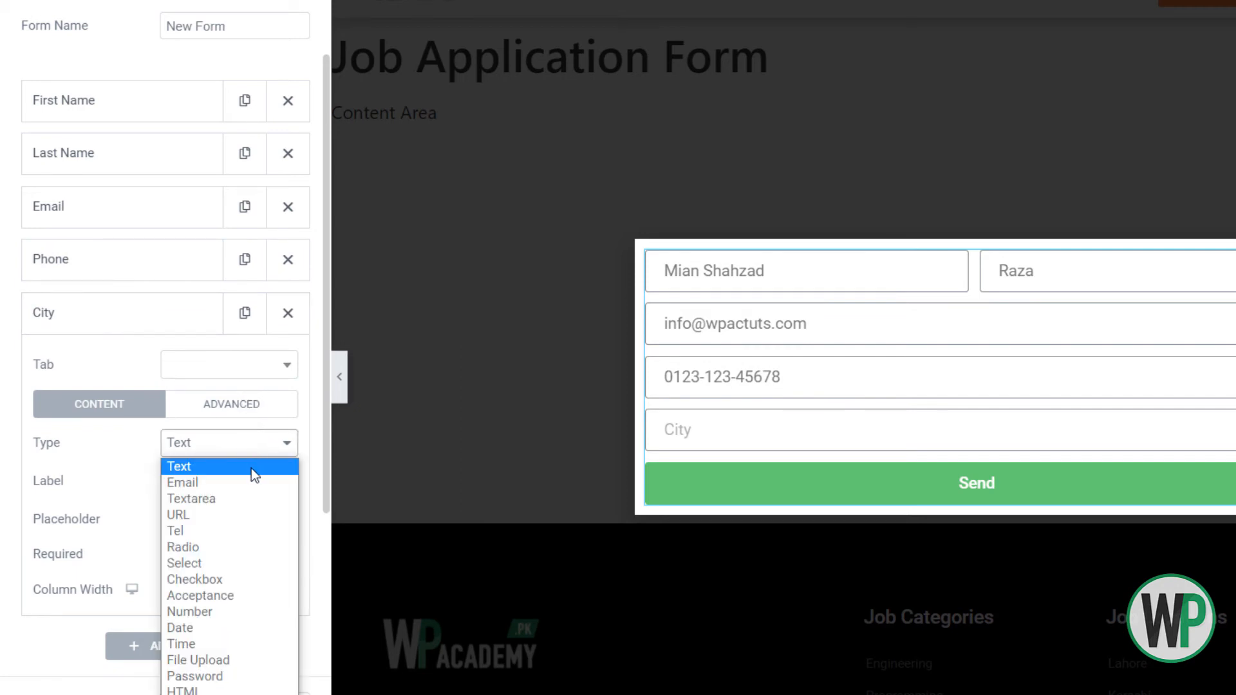
left_click(151, 462)
Set the City field's default value to the User Info dynamic tag with User Meta as its field
left_click(225, 410)
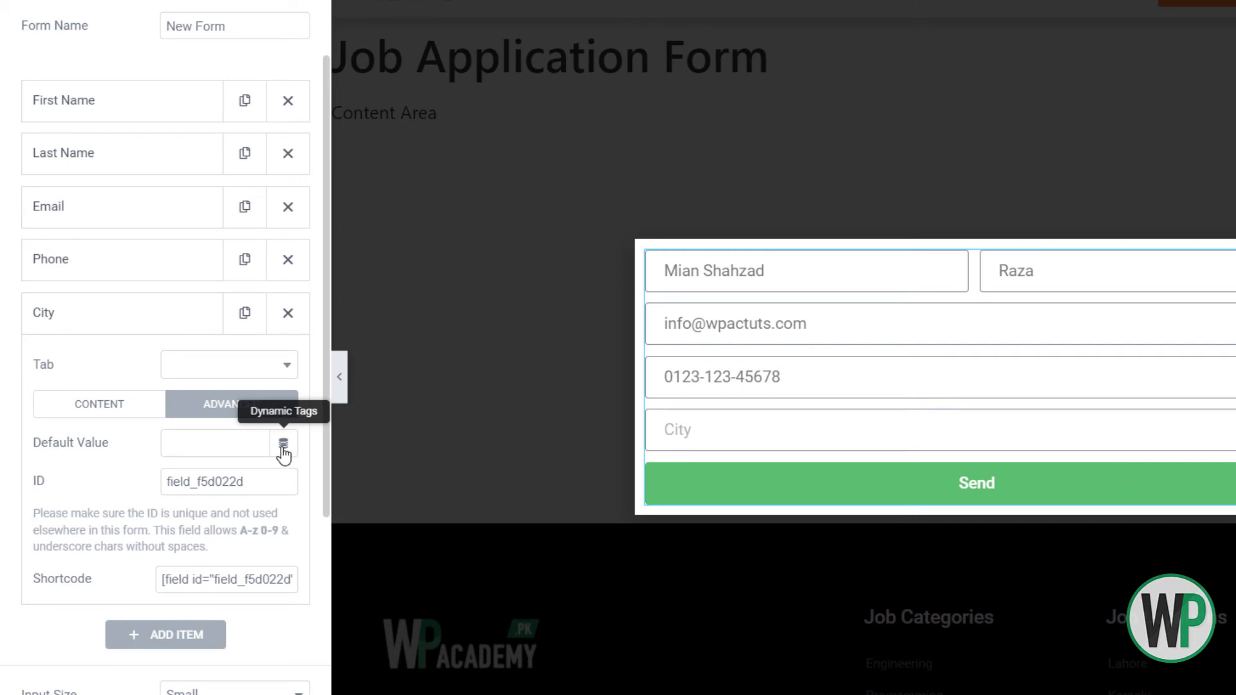
left_click(283, 444)
scroll(288, 508, "down", 5)
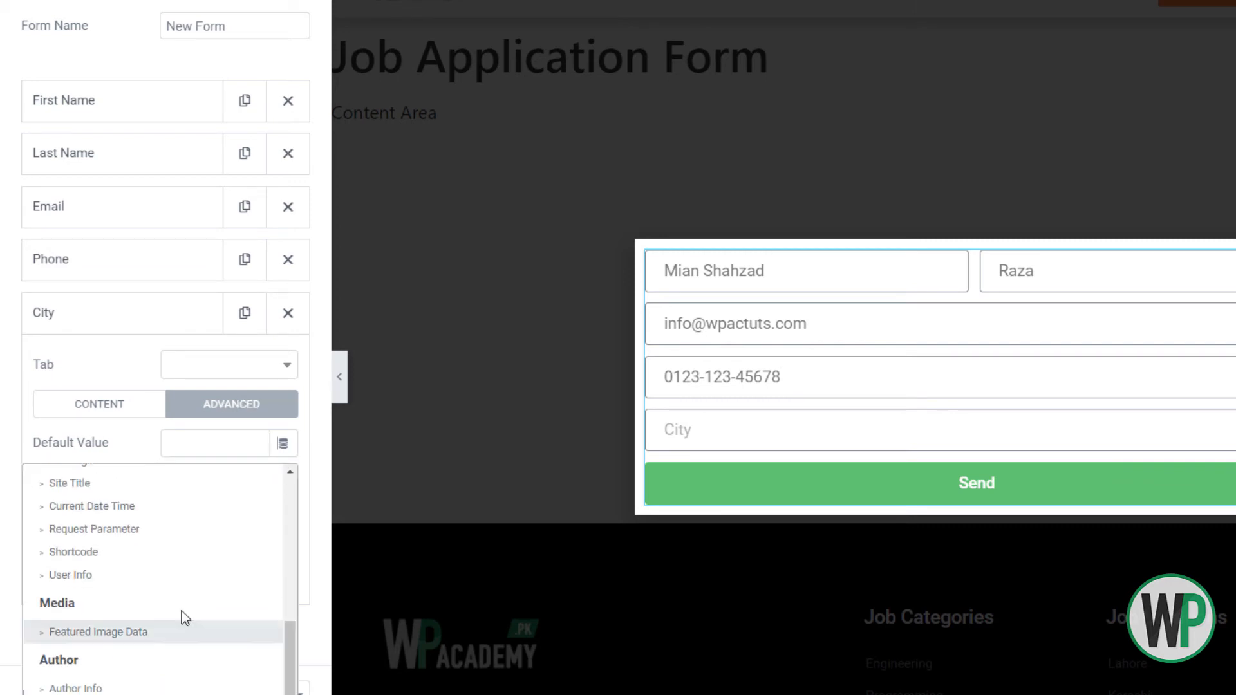
left_click(163, 577)
left_click(228, 444)
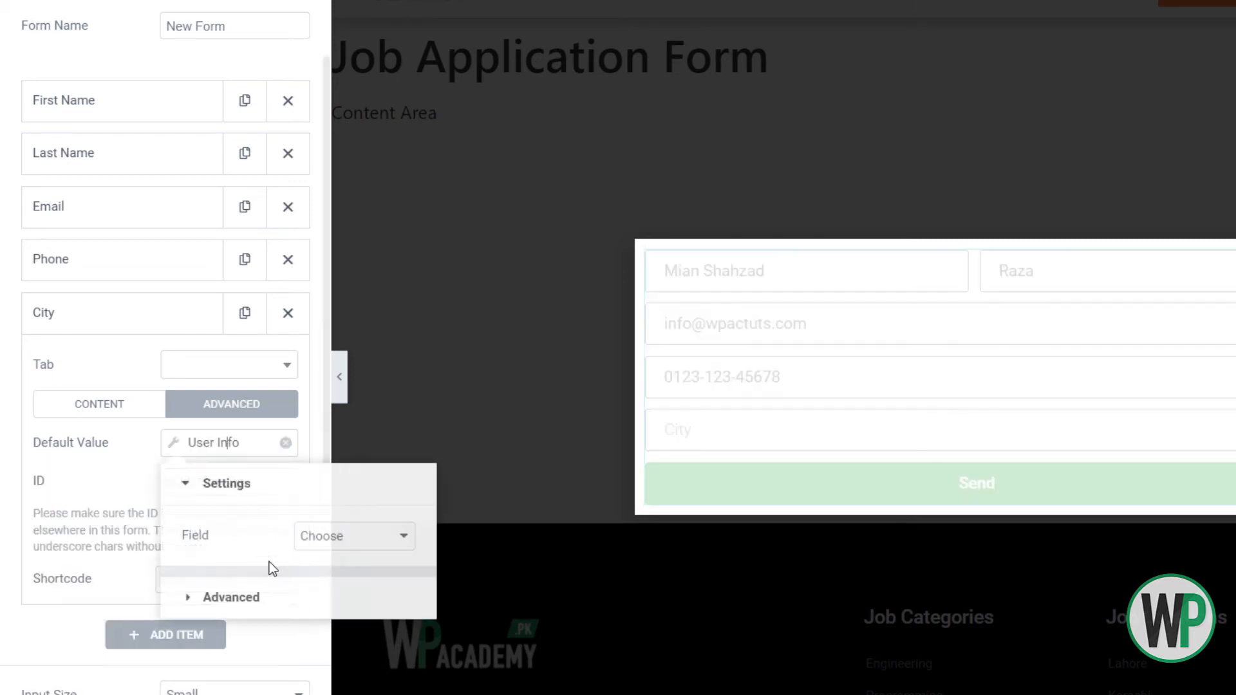
left_click(320, 543)
left_click(301, 605)
left_click(335, 572)
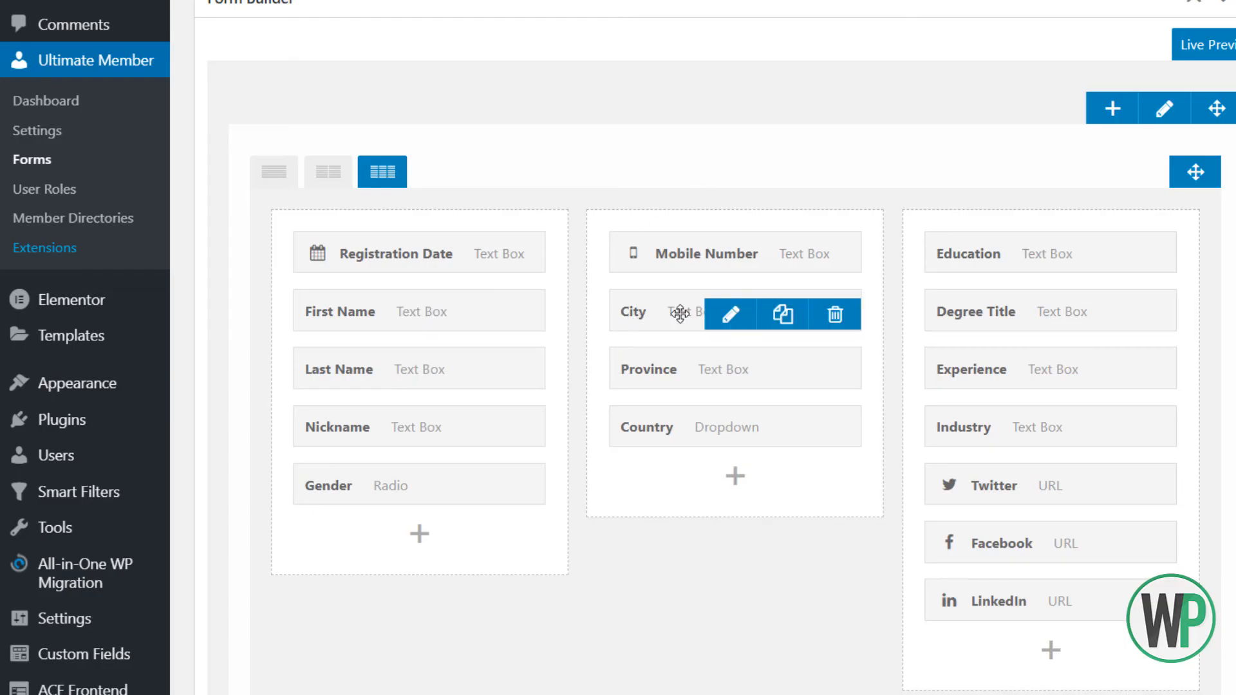
Copy the City field's meta key from the Ultimate Member form and enter lp_user_city as the dynamic tag's meta key
left_click(731, 321)
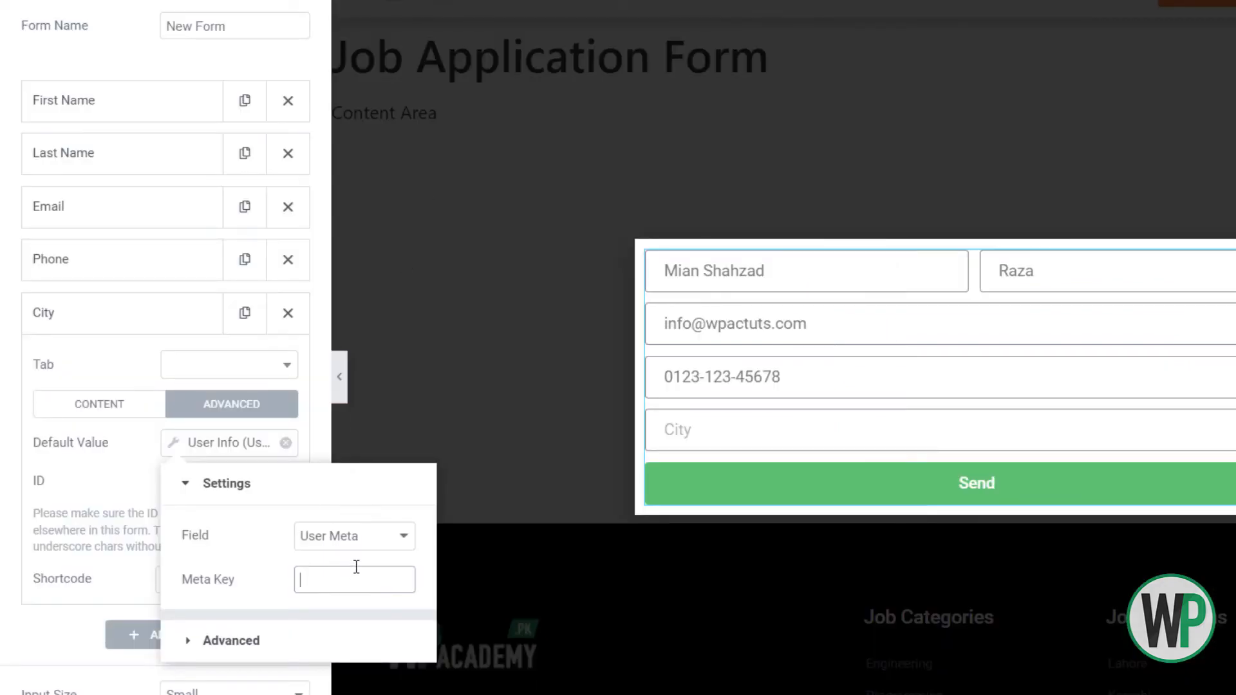
key("ctrl+v")
left_click(130, 464)
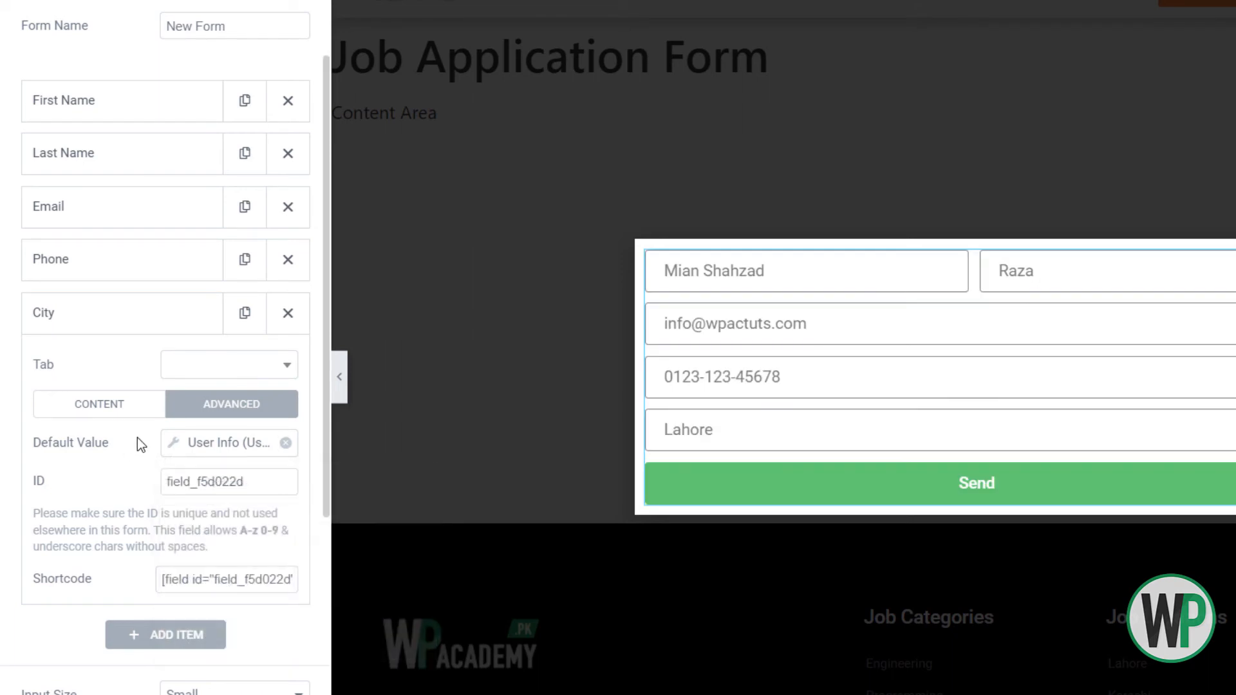
Set the City field's ID to city and collapse its settings
left_click_drag(252, 475, 99, 482)
type("city")
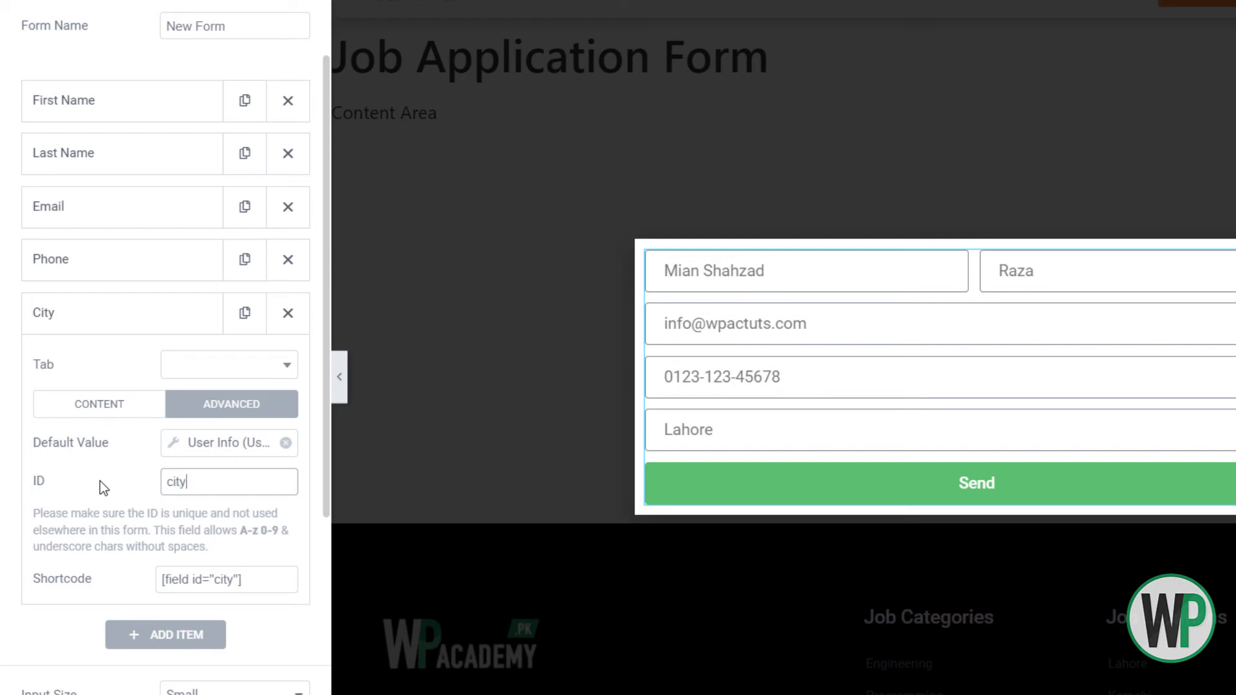
left_click(170, 312)
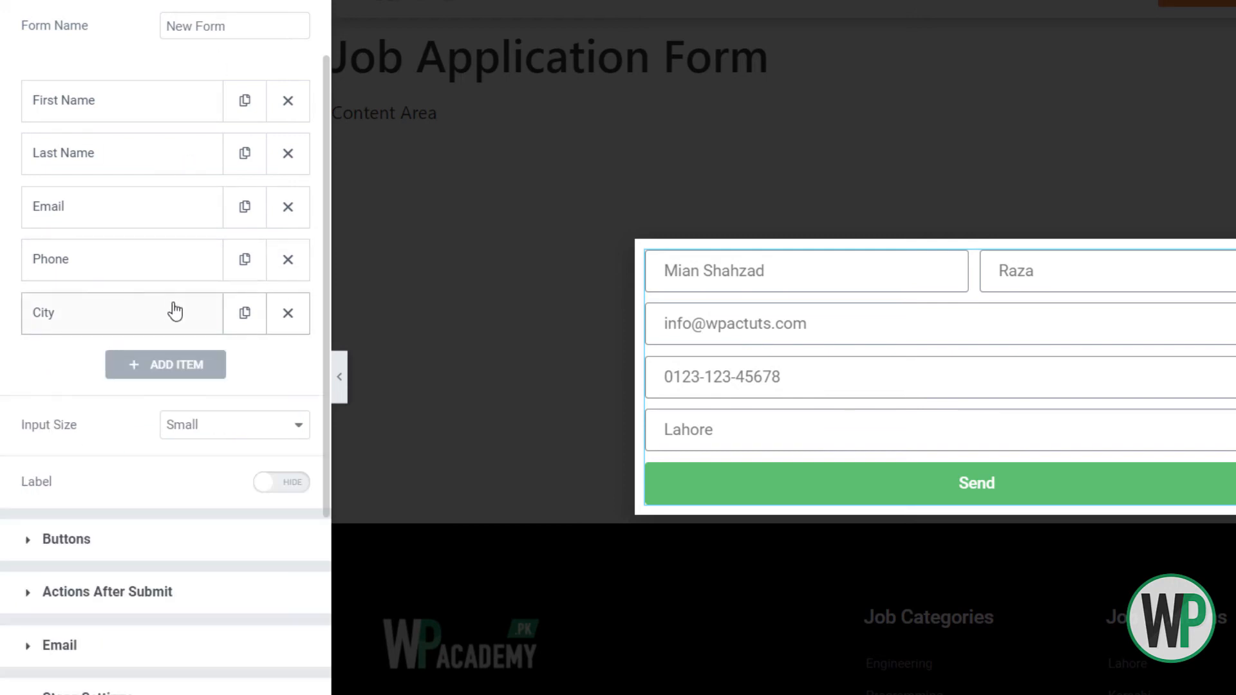
Duplicate the City form field and set the copy's type to Select
left_click(242, 315)
left_click(200, 379)
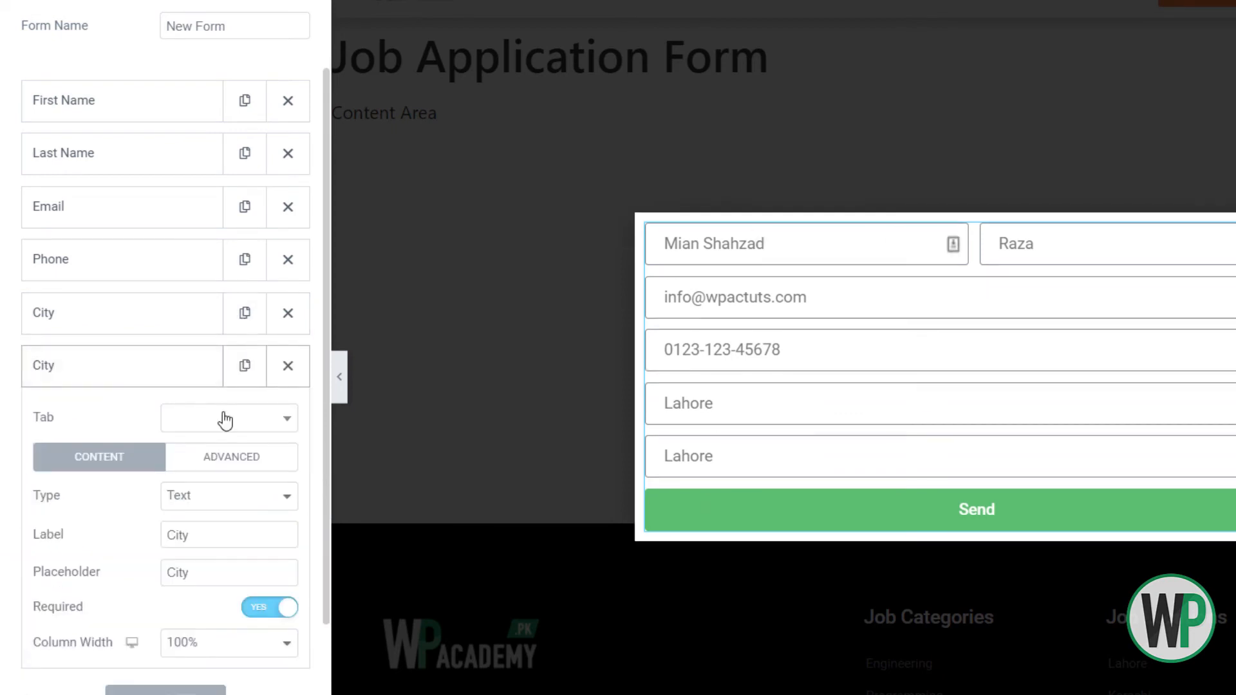
left_click(250, 499)
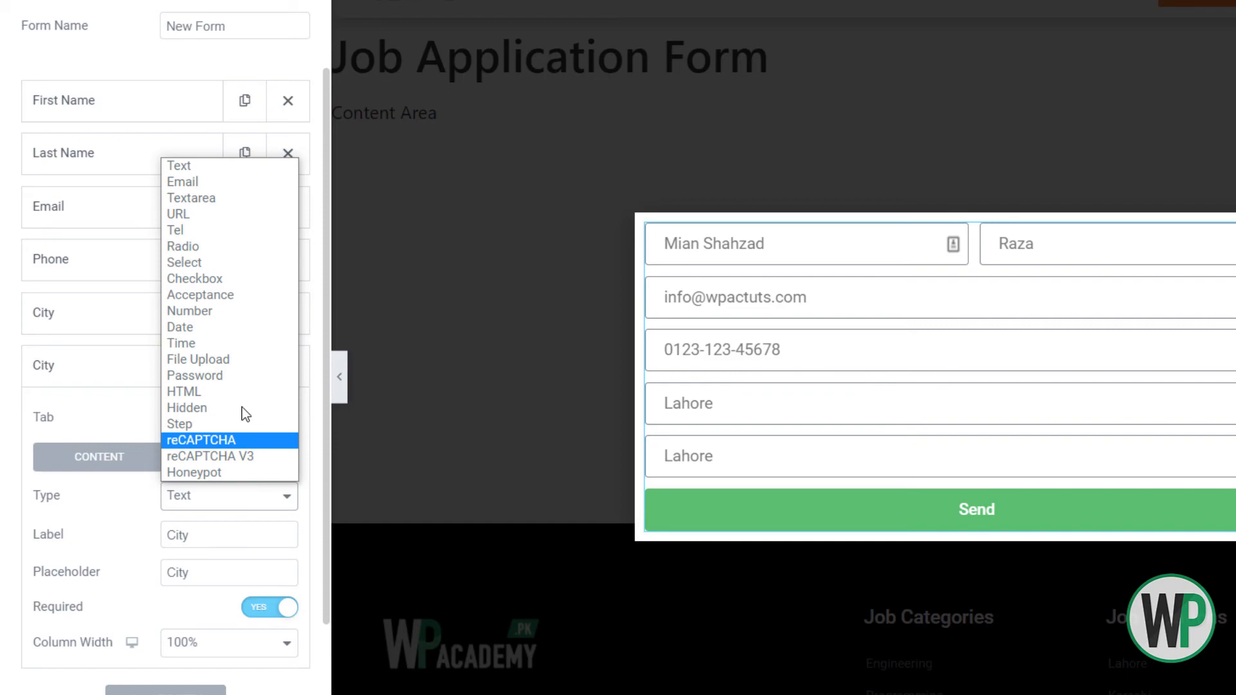
left_click(226, 263)
Change the copied field's User Meta key to country, taken from the Country field in the Ultimate Member form
left_click(251, 456)
left_click(264, 496)
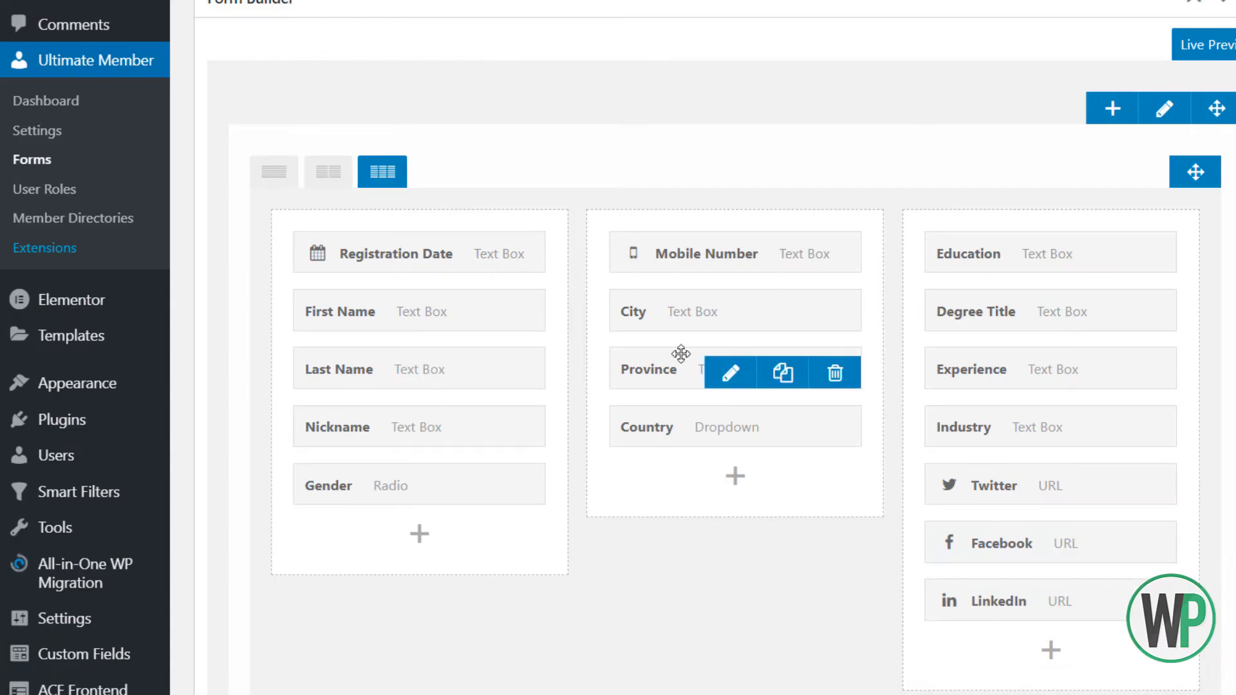
left_click(724, 370)
left_click(891, 158)
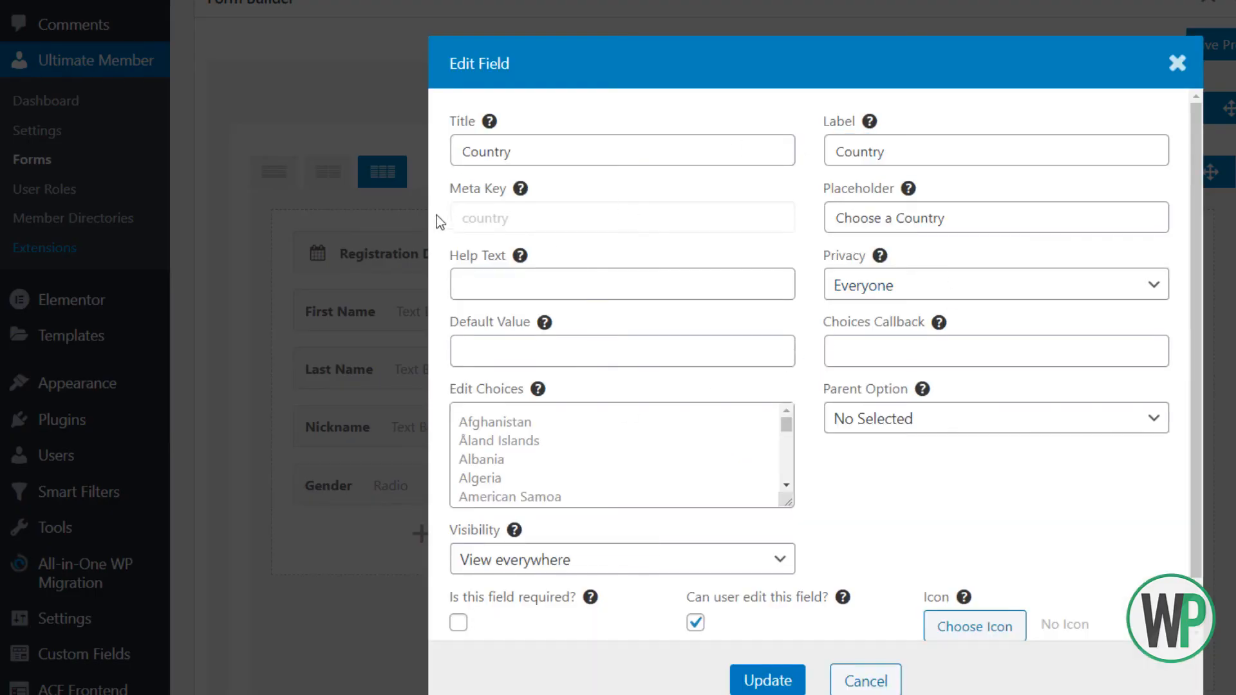
double_click(479, 219)
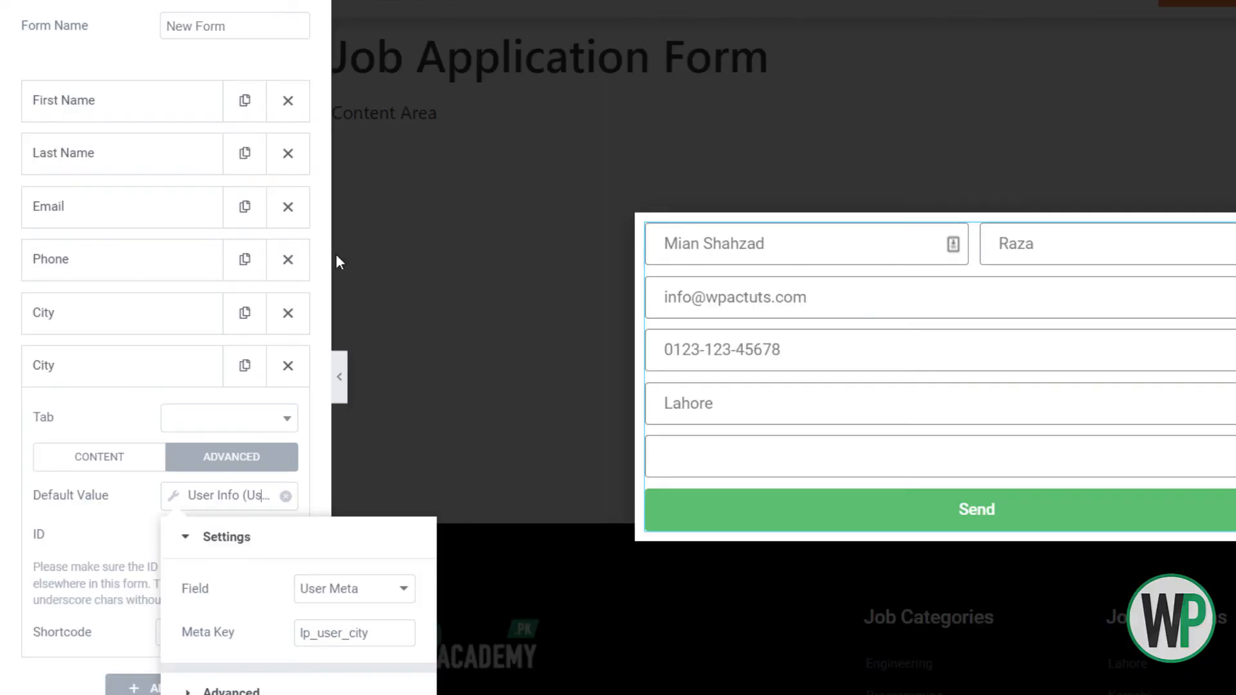
double_click(348, 630)
key("ctrl+v")
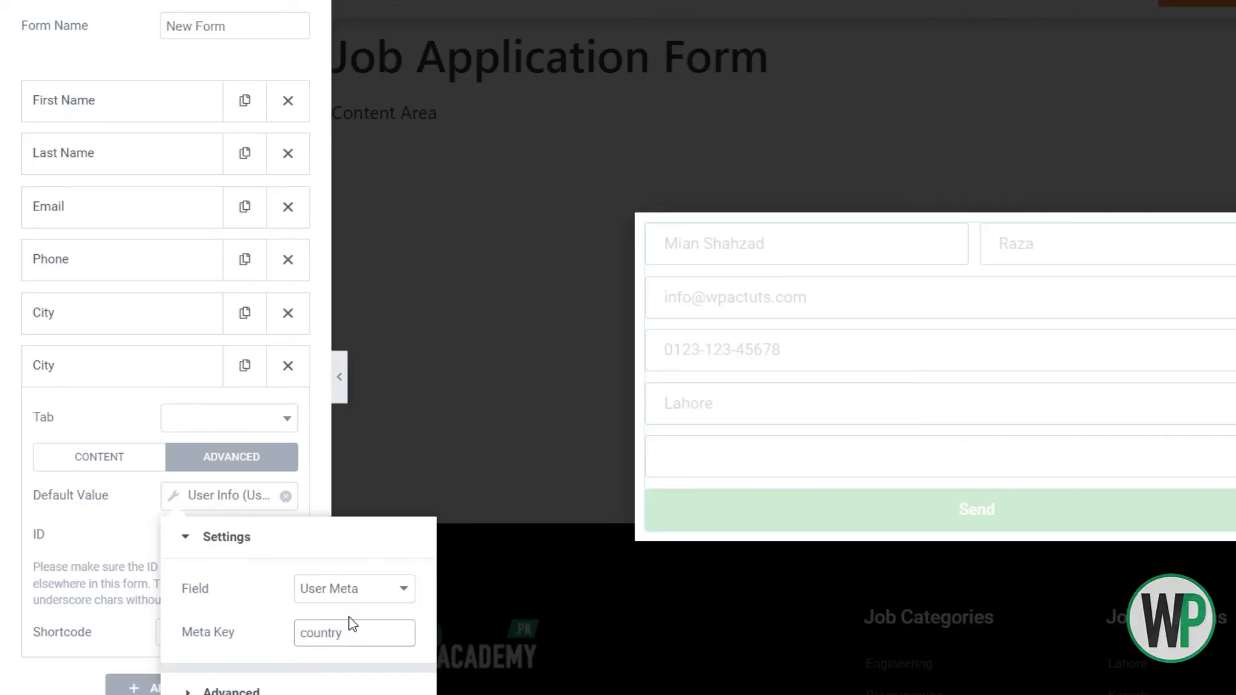
left_click(102, 565)
Label the copied field Country and change its type to Text
left_click(129, 458)
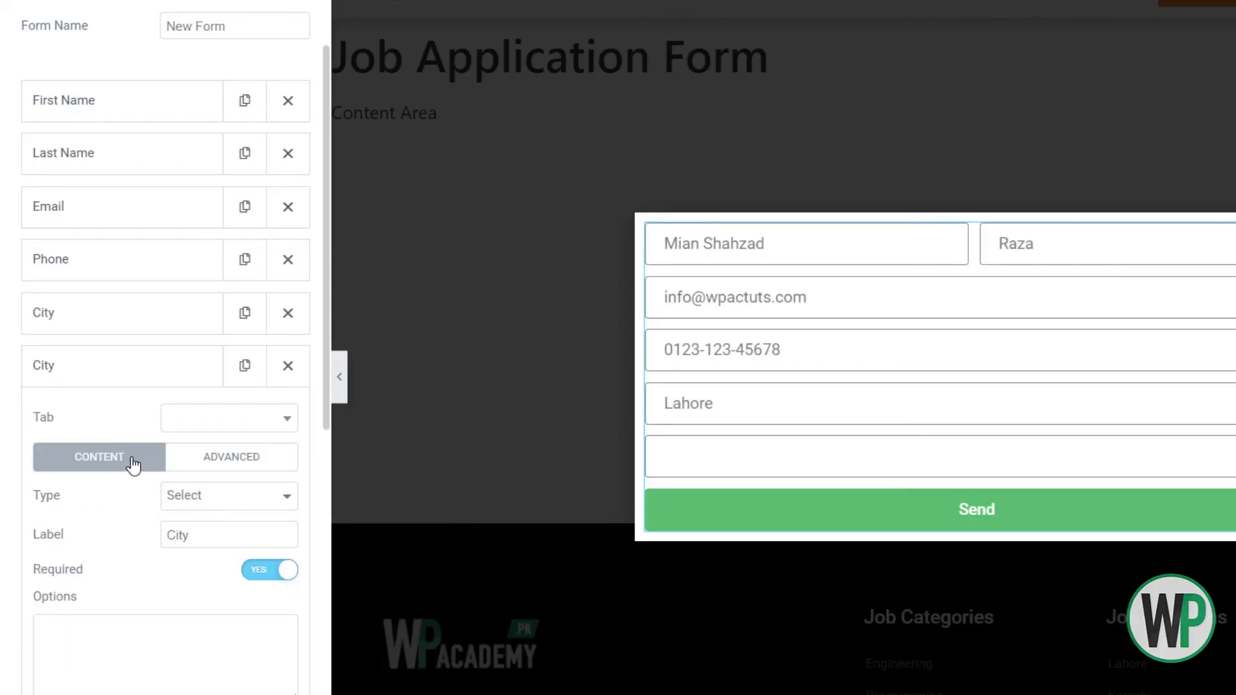
scroll(251, 606, "down", 2)
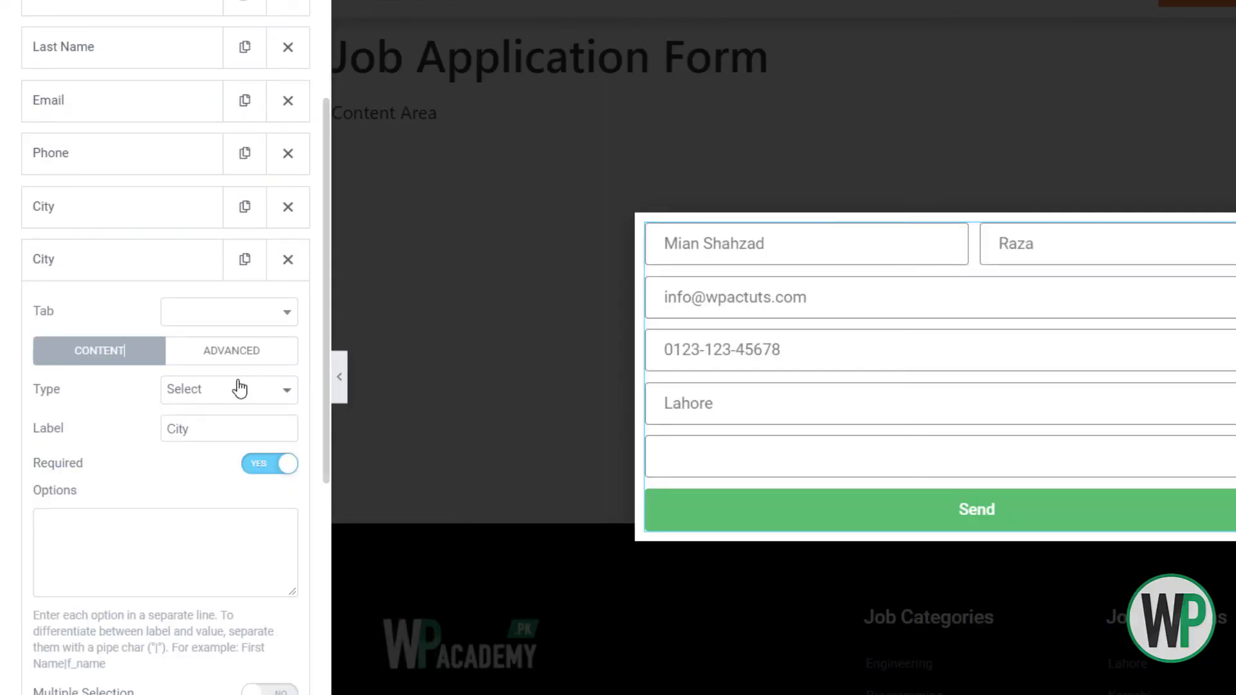
left_click_drag(219, 427, 146, 421)
type("Country")
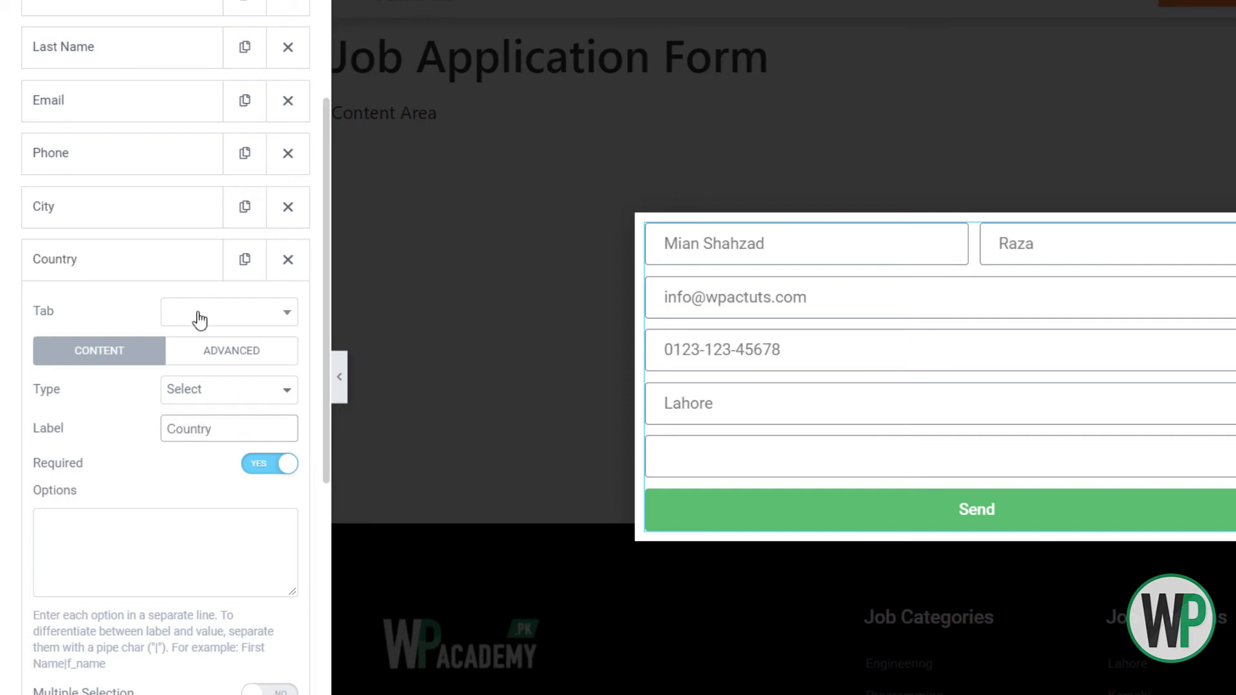
left_click(228, 389)
left_click(212, 419)
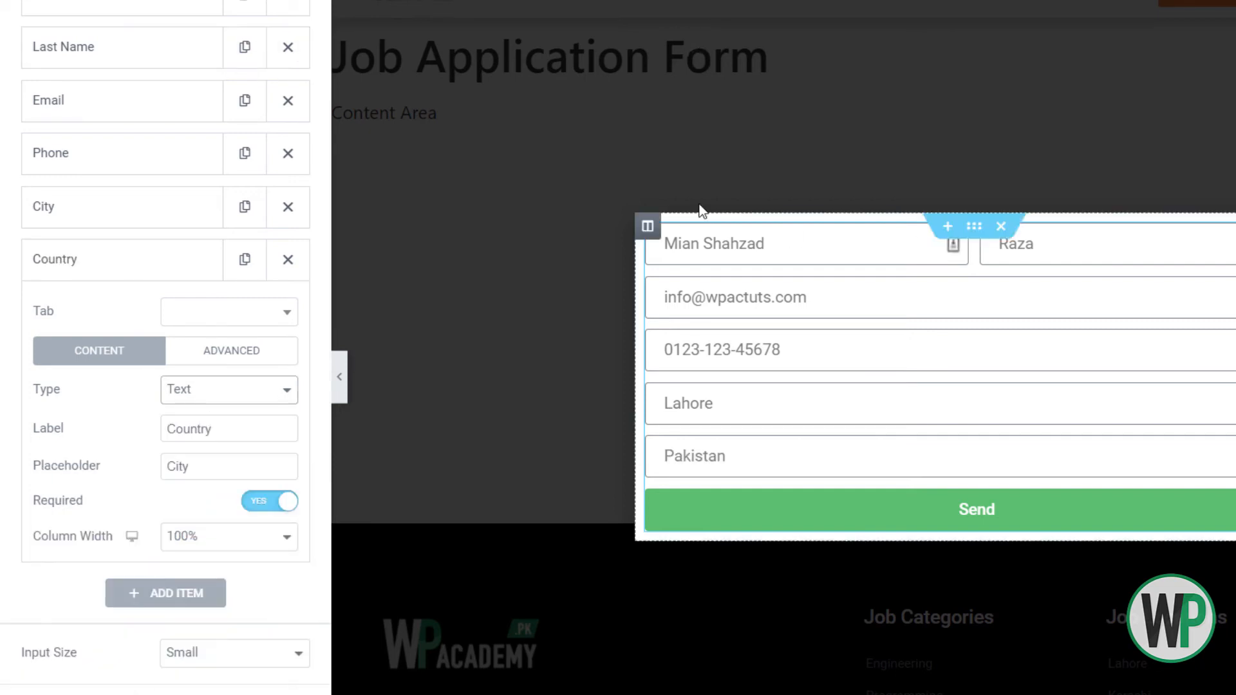
left_click(225, 390)
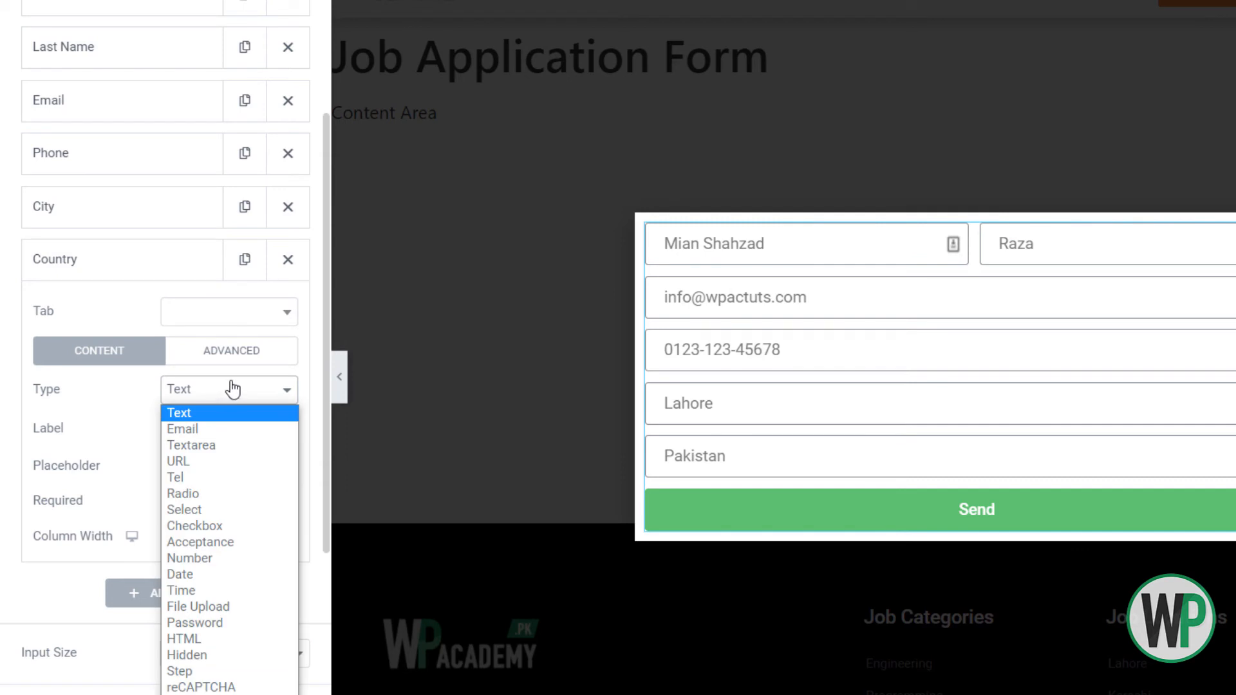
left_click(193, 386)
Set the Country field's ID to country and collapse its settings
left_click(232, 350)
double_click(234, 427)
type("countr")
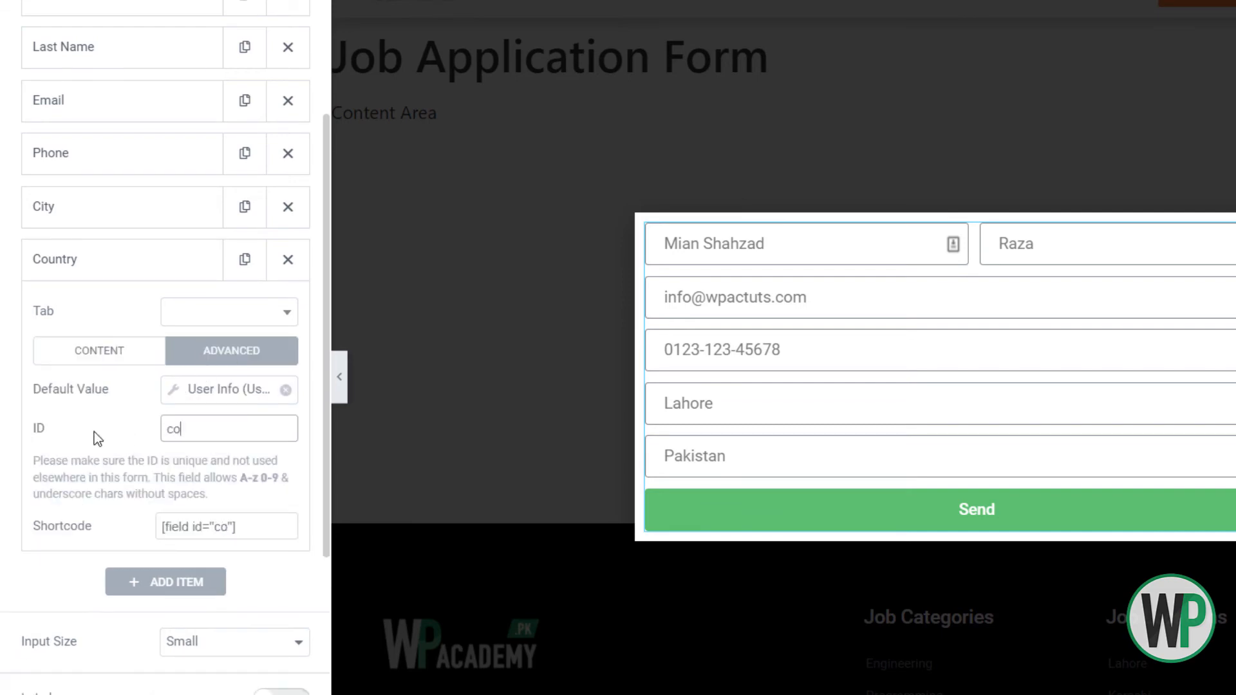
type("y")
left_click(140, 277)
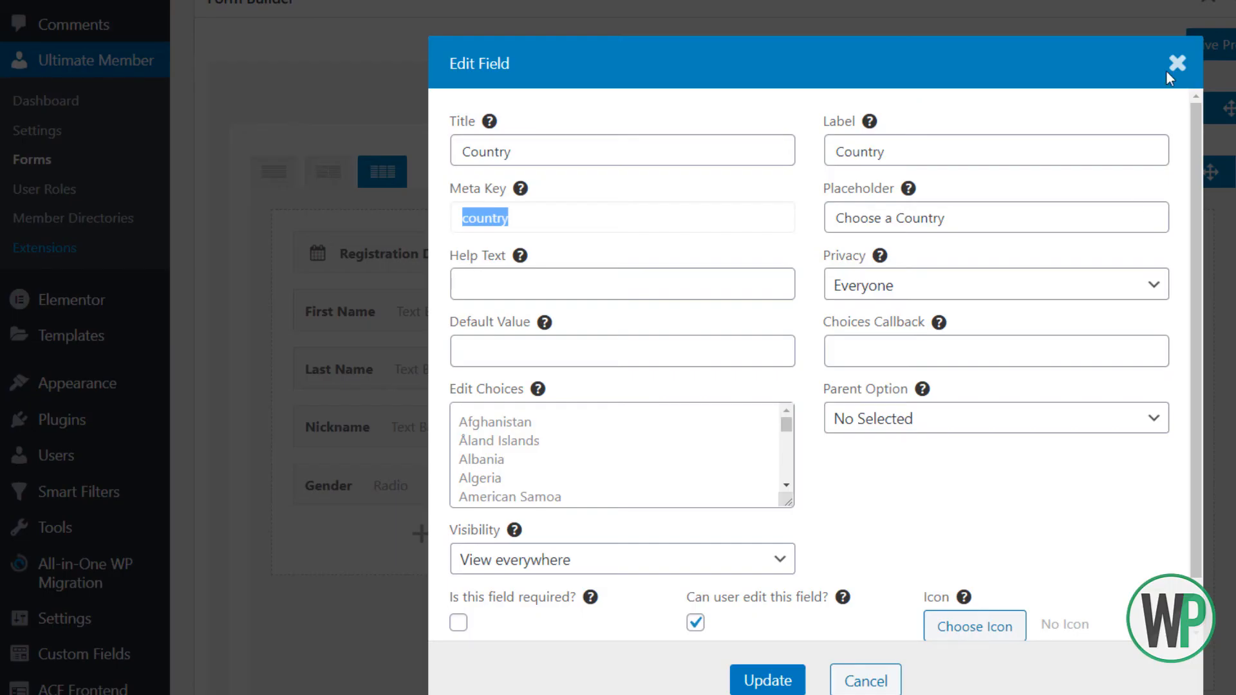
Duplicate the Country form field, open Education's field settings in Ultimate Member, and label the copy Education
left_click(1174, 65)
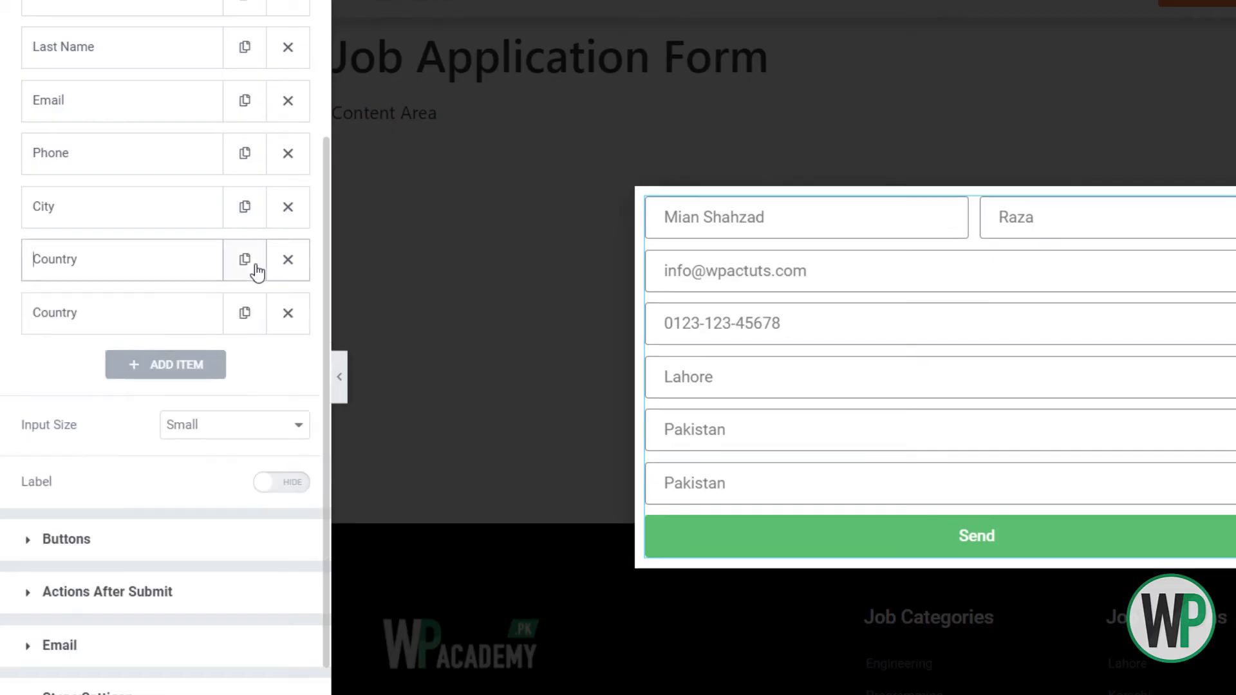
left_click(251, 263)
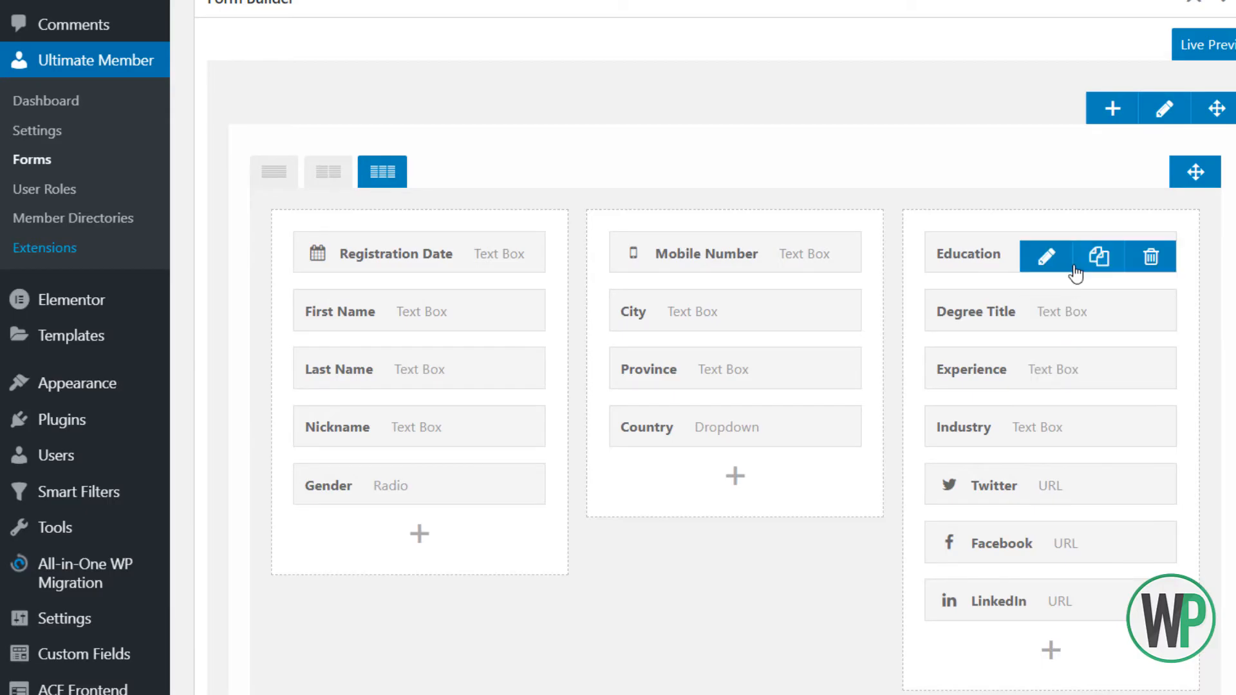
left_click(1070, 265)
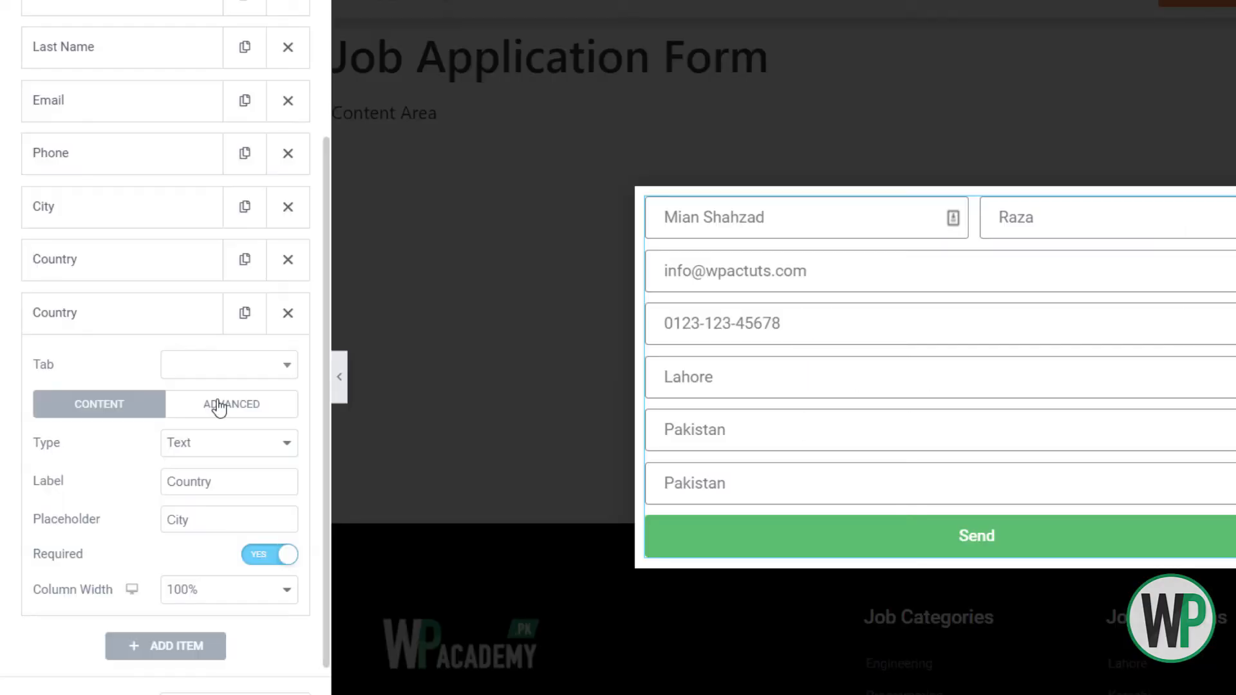
double_click(240, 484)
type("Education")
Set the Country field's placeholder to Country
double_click(231, 513)
left_click(193, 269)
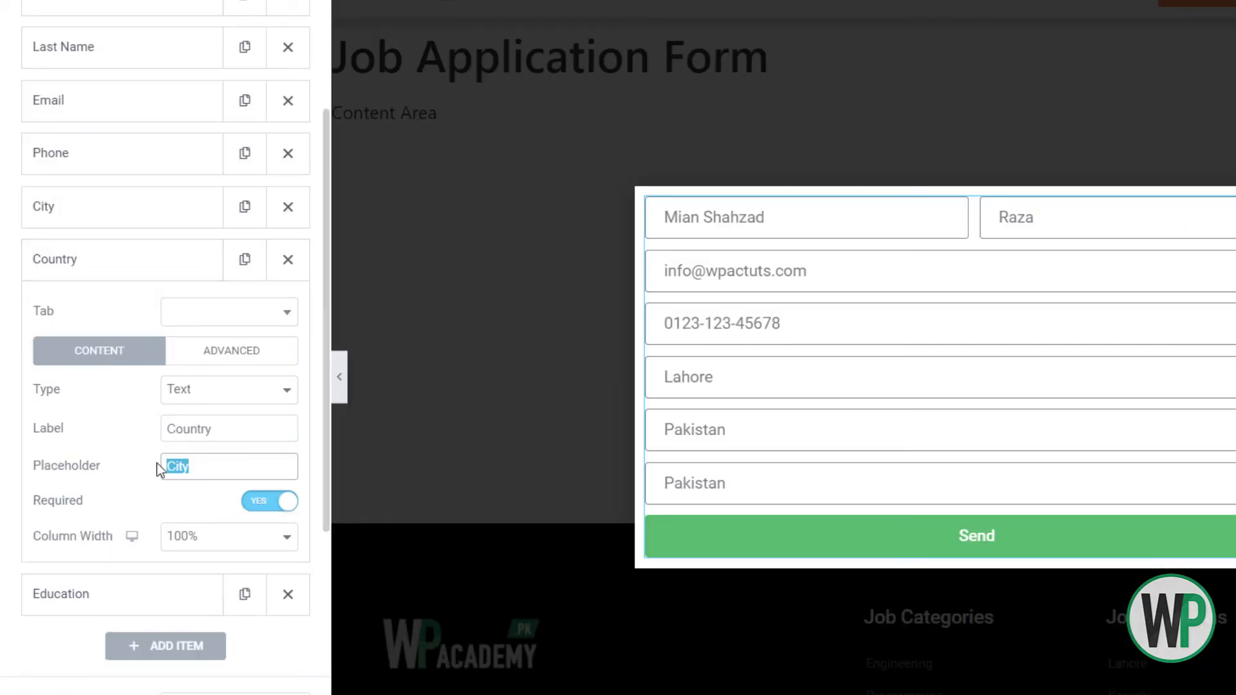
type("Country")
Set the Education field's default-value meta key to lp_user_education, as in its Ultimate Member settings, and its ID to education
left_click(165, 595)
left_click(228, 442)
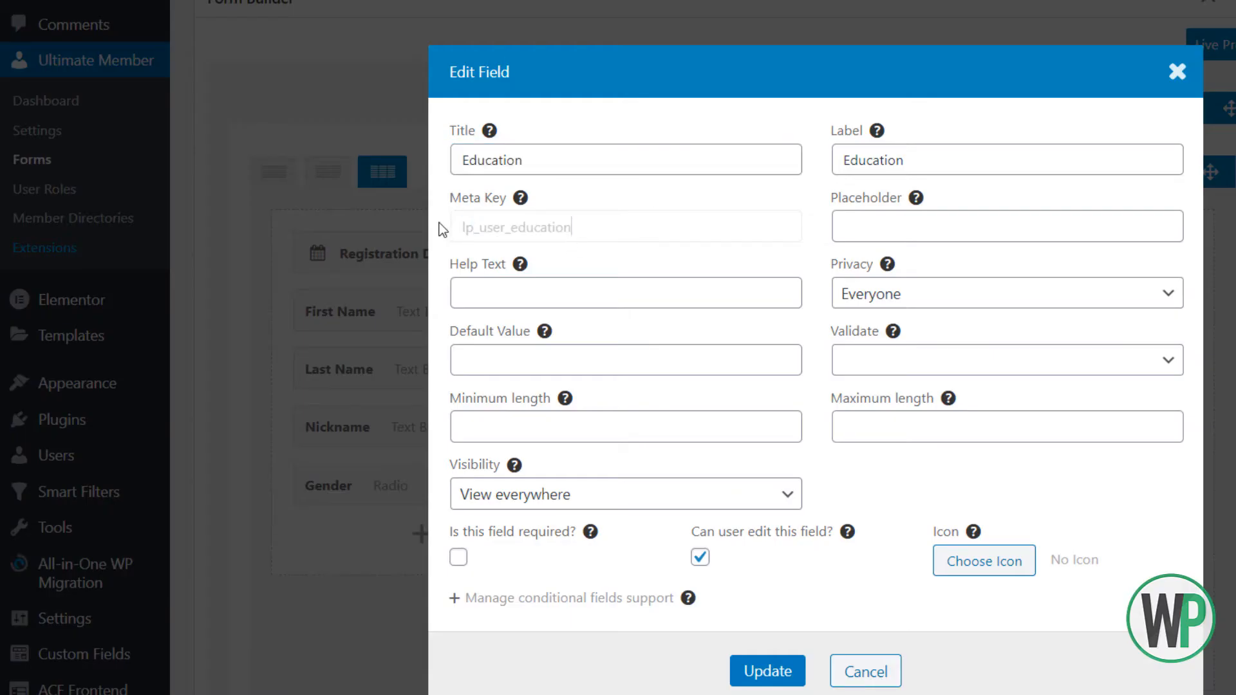
double_click(469, 226)
double_click(322, 580)
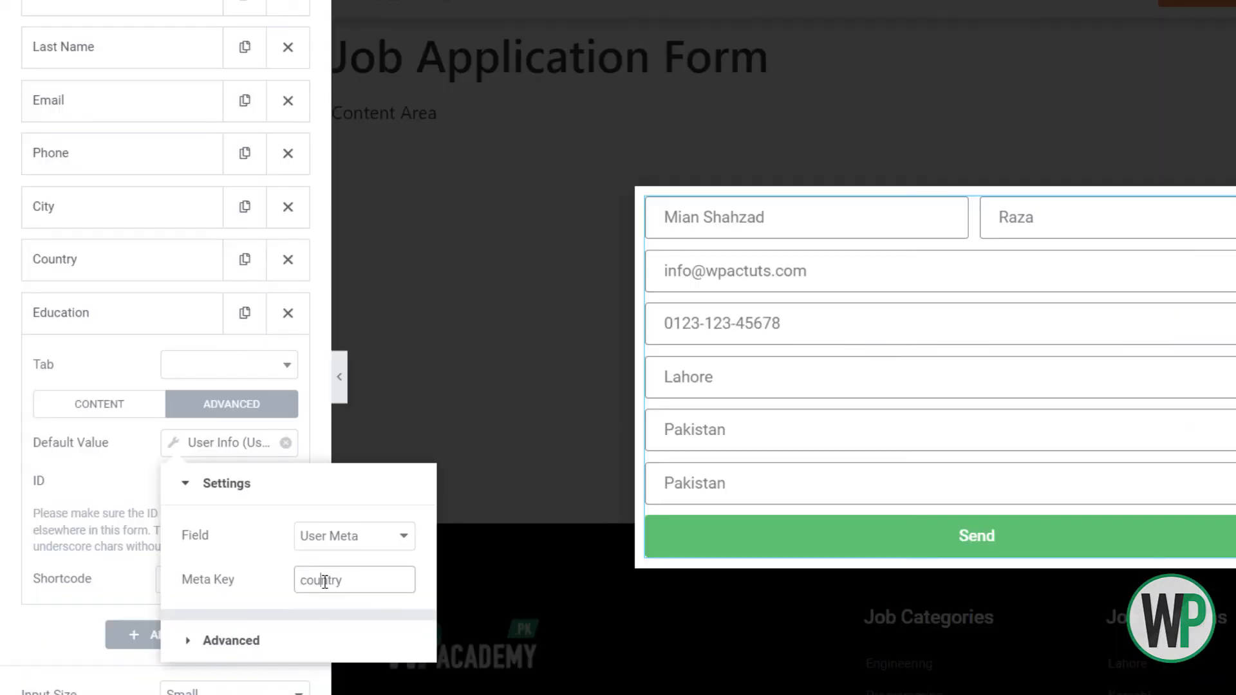
type("lp_user_education")
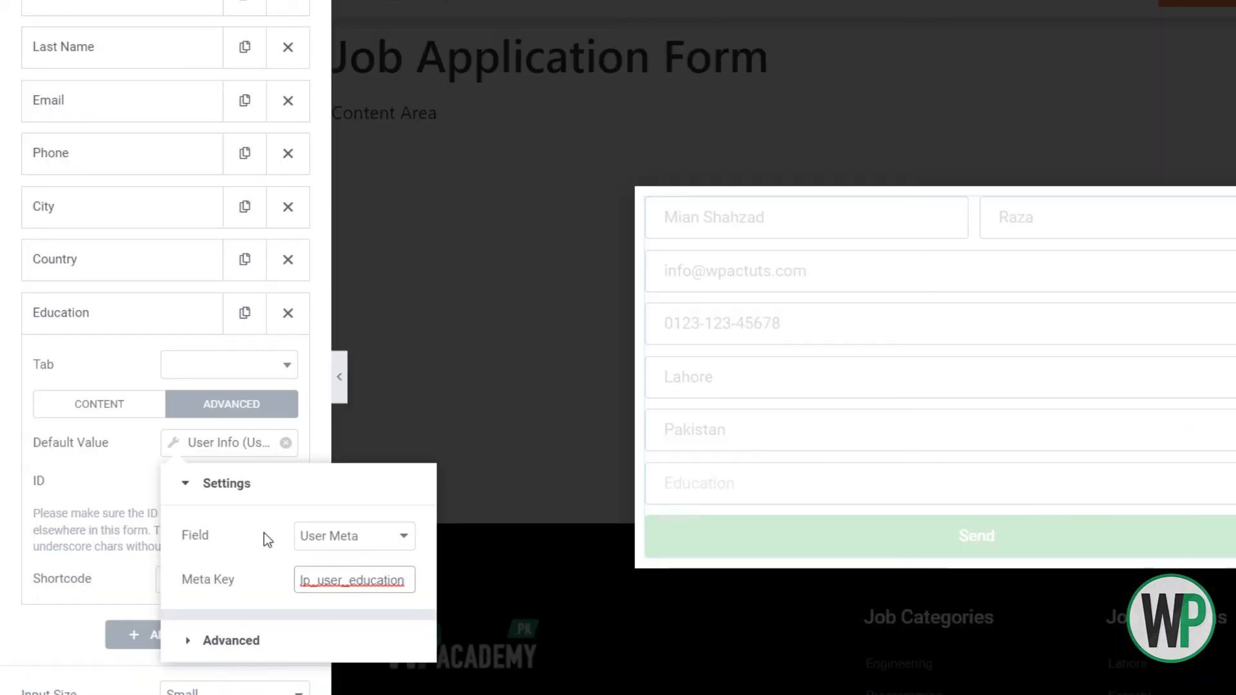
left_click(75, 506)
left_click_drag(248, 482, 152, 464)
type("education")
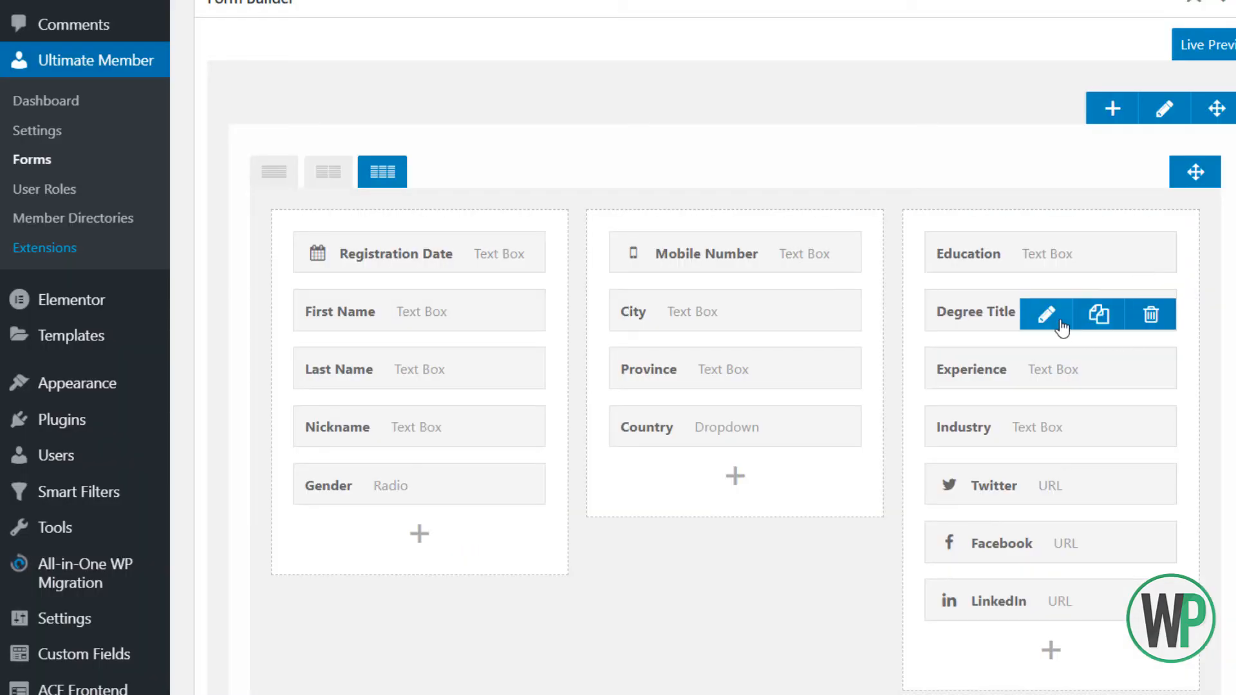
Duplicate the Education form field and set the copy's label and placeholder to Degree Title, copied from the Ultimate Member field
left_click(1046, 314)
left_click_drag(784, 221, 657, 220)
key("ctrl+c")
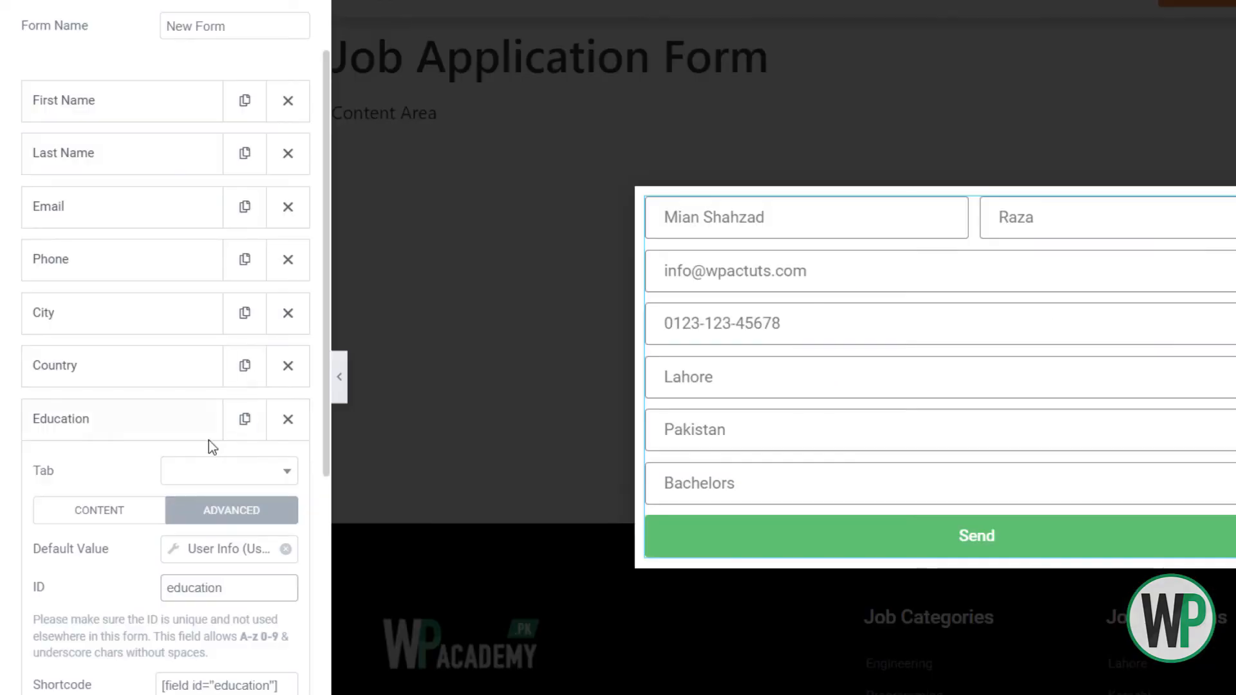
left_click(245, 419)
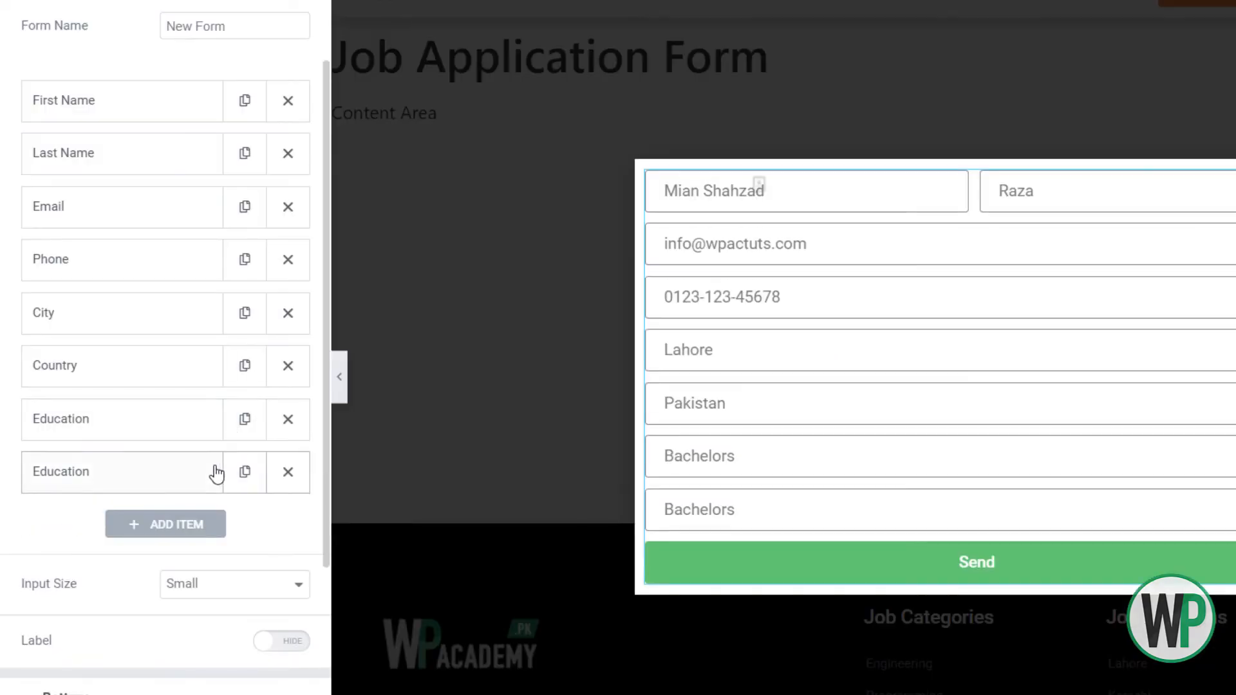
left_click(217, 473)
left_click_drag(251, 639, 158, 640)
key("ctrl+v")
left_click_drag(248, 673, 158, 678)
key("ctrl+v")
Set the Degree Title field's ID to degree and its default-value meta key to lp_user_degree
left_click(224, 566)
scroll(225, 570, "down", 2)
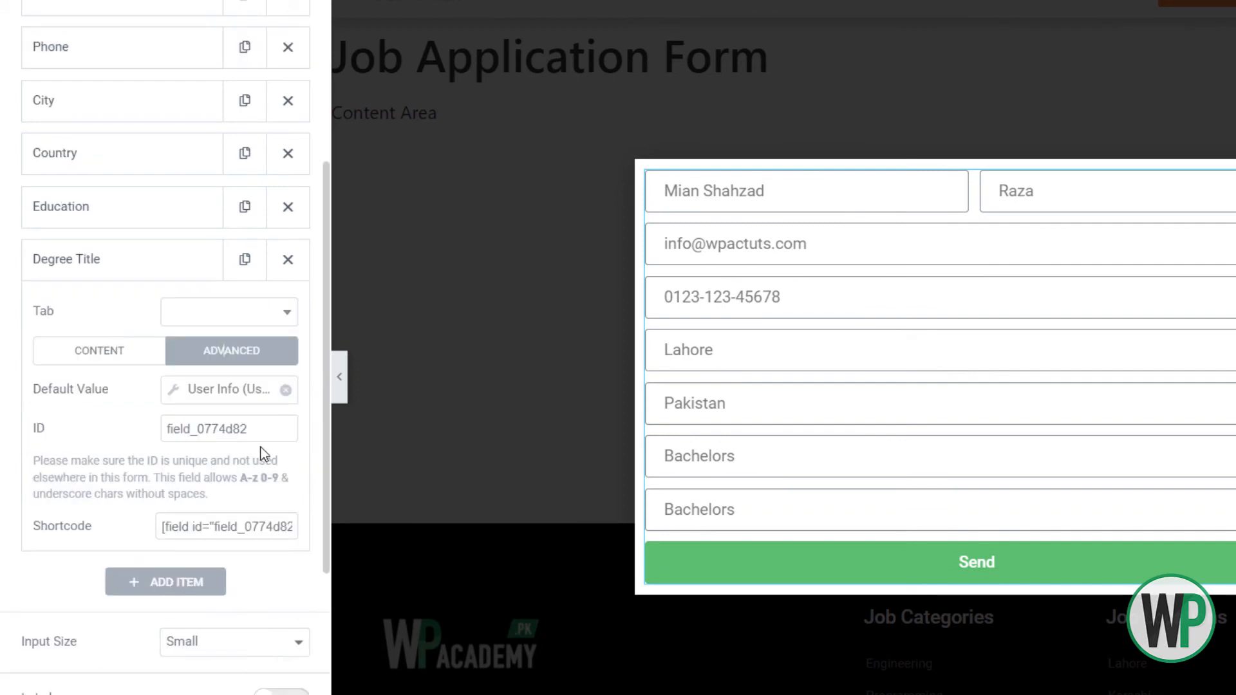
double_click(244, 428)
type("degree")
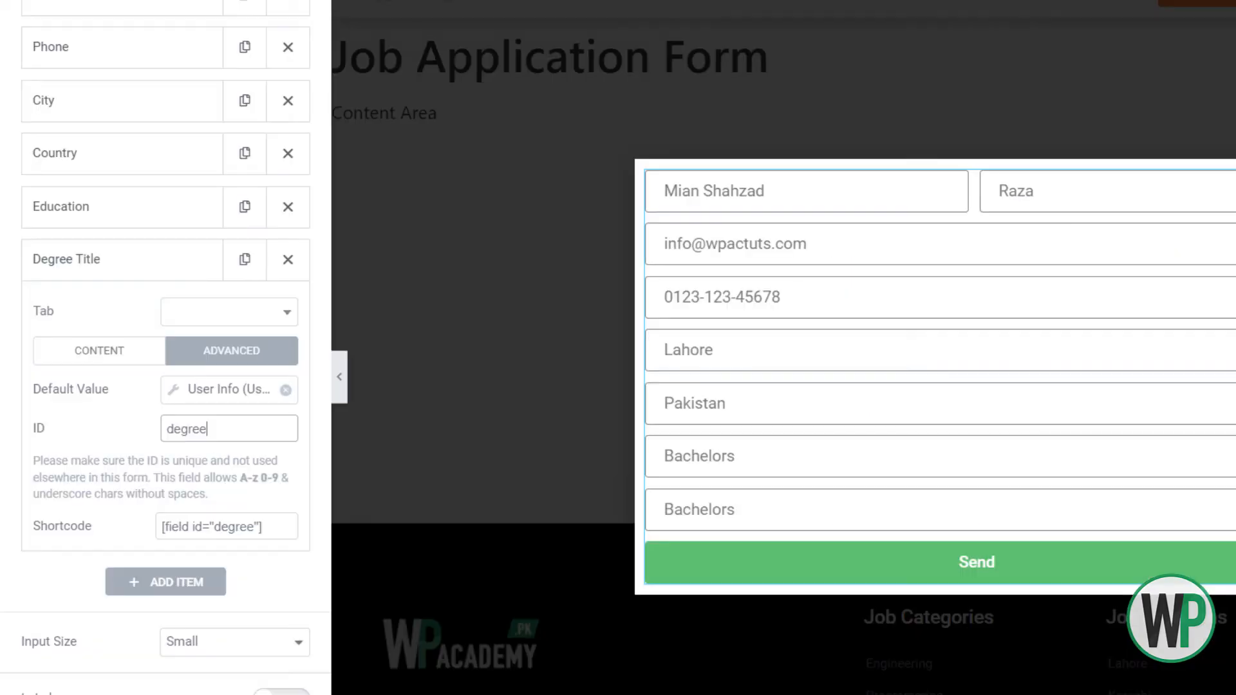
left_click(228, 388)
left_click_drag(296, 526, 411, 526)
type("lp_user_degree")
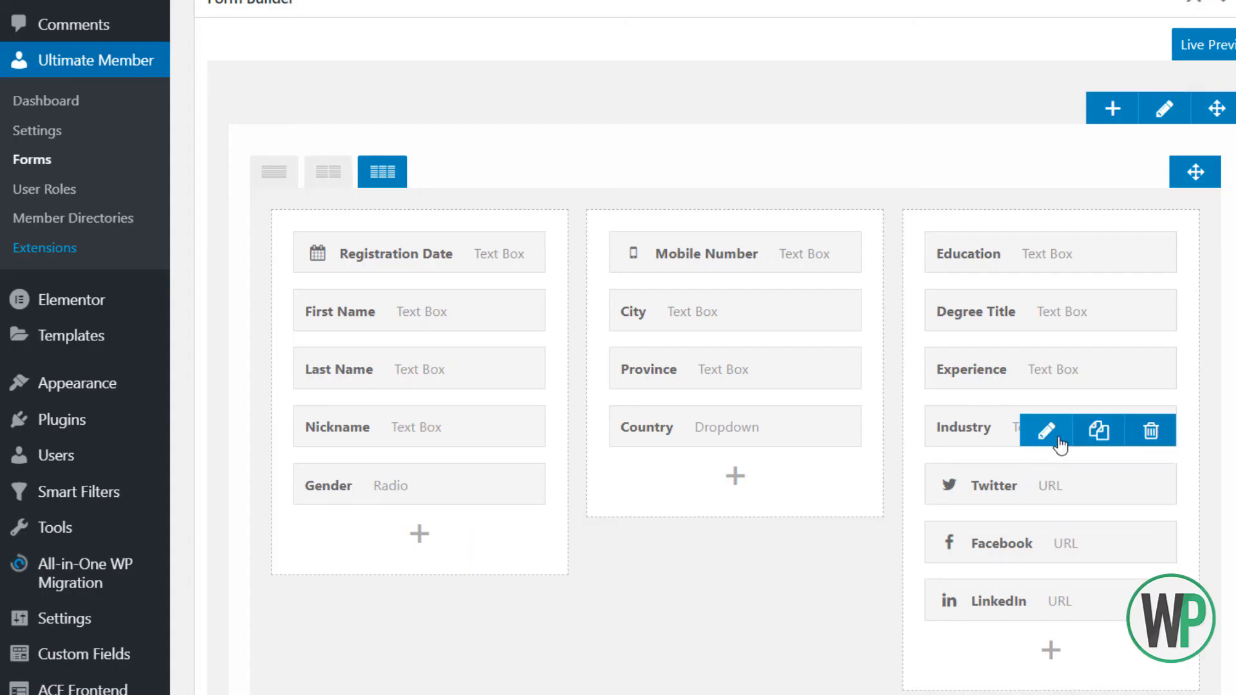
Duplicate the Degree Title form field and set the copy's label and placeholder to Experience, copied from the Ultimate Member field
left_click(1047, 375)
double_click(607, 161)
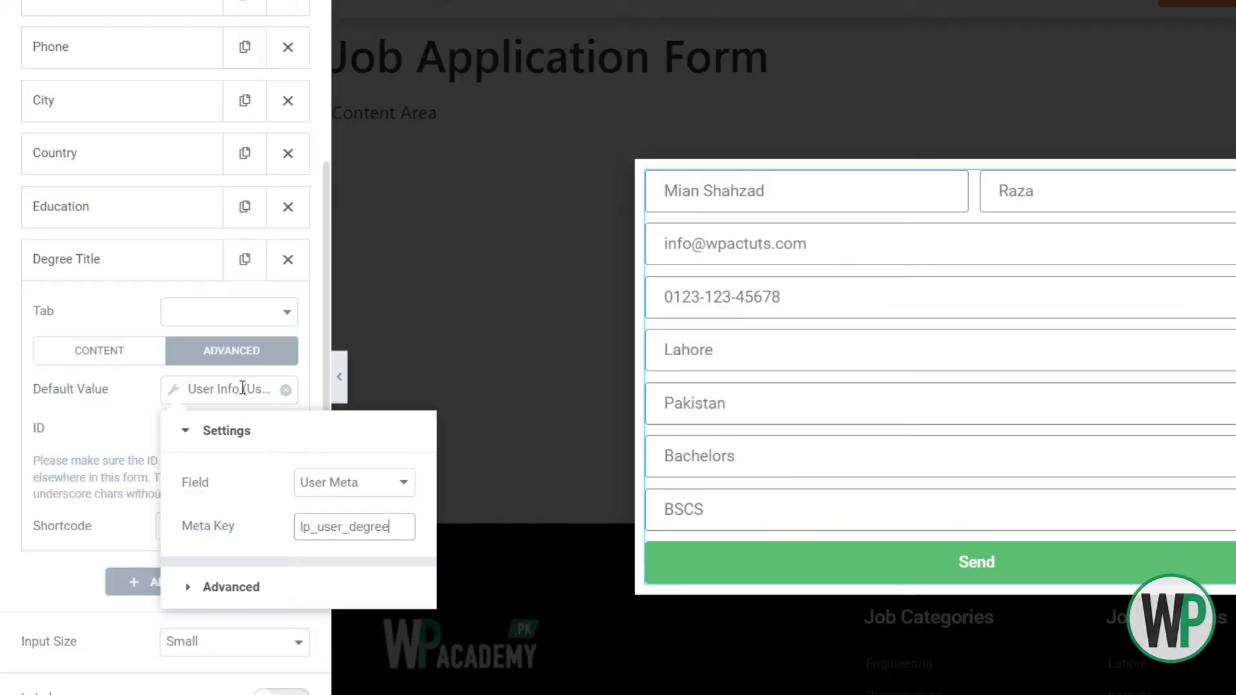
left_click(226, 253)
left_click(224, 257)
left_click(136, 353)
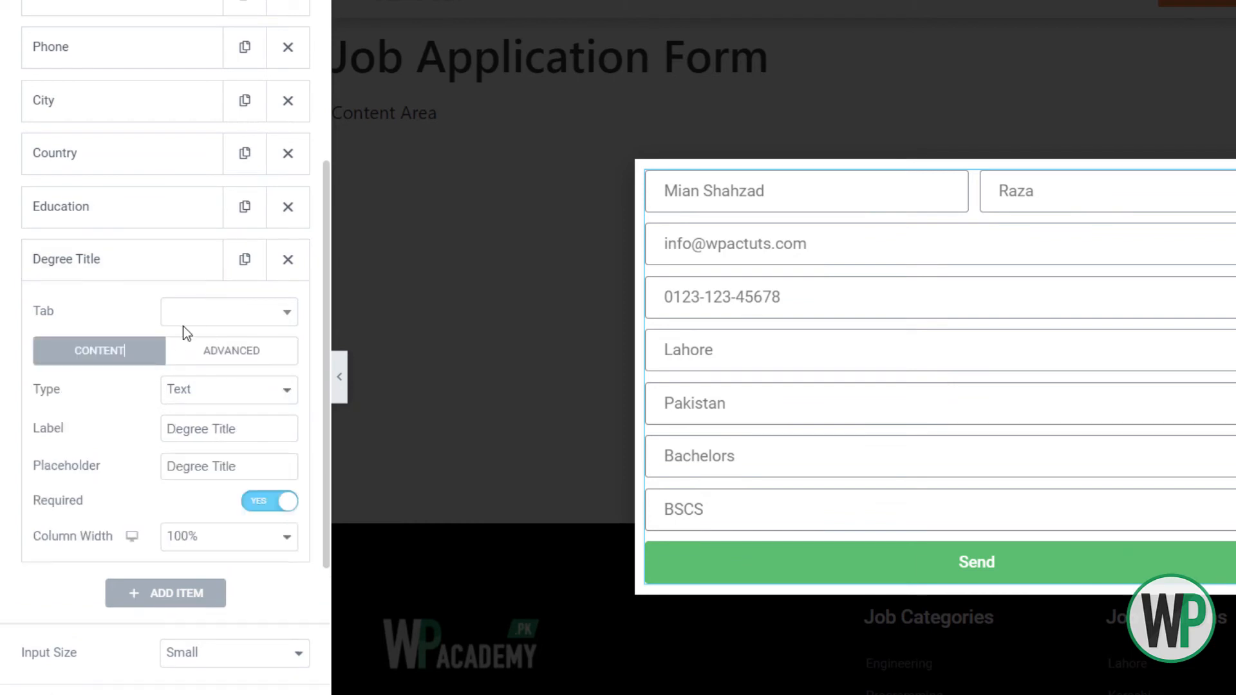
left_click(244, 259)
left_click(187, 315)
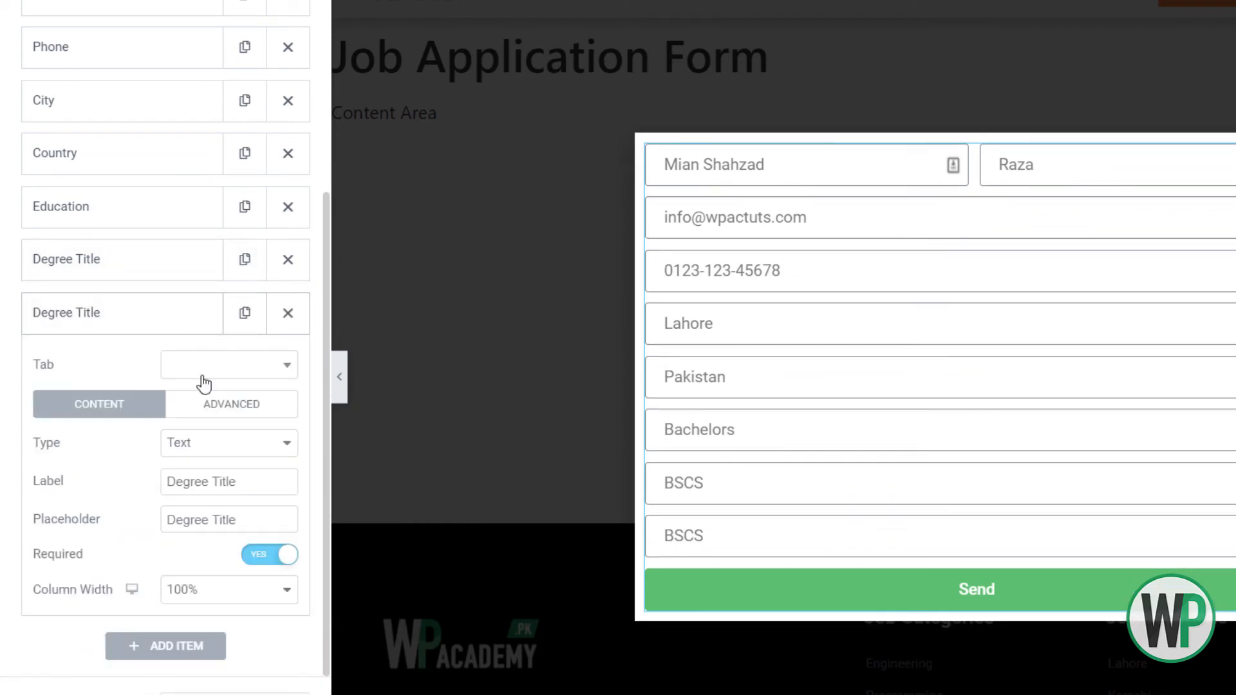
triple_click(249, 482)
type("Experience")
triple_click(240, 516)
Copy Experience's meta key lp_user_experience from Ultimate Member into the Experience form field's default-value settings
left_click(255, 403)
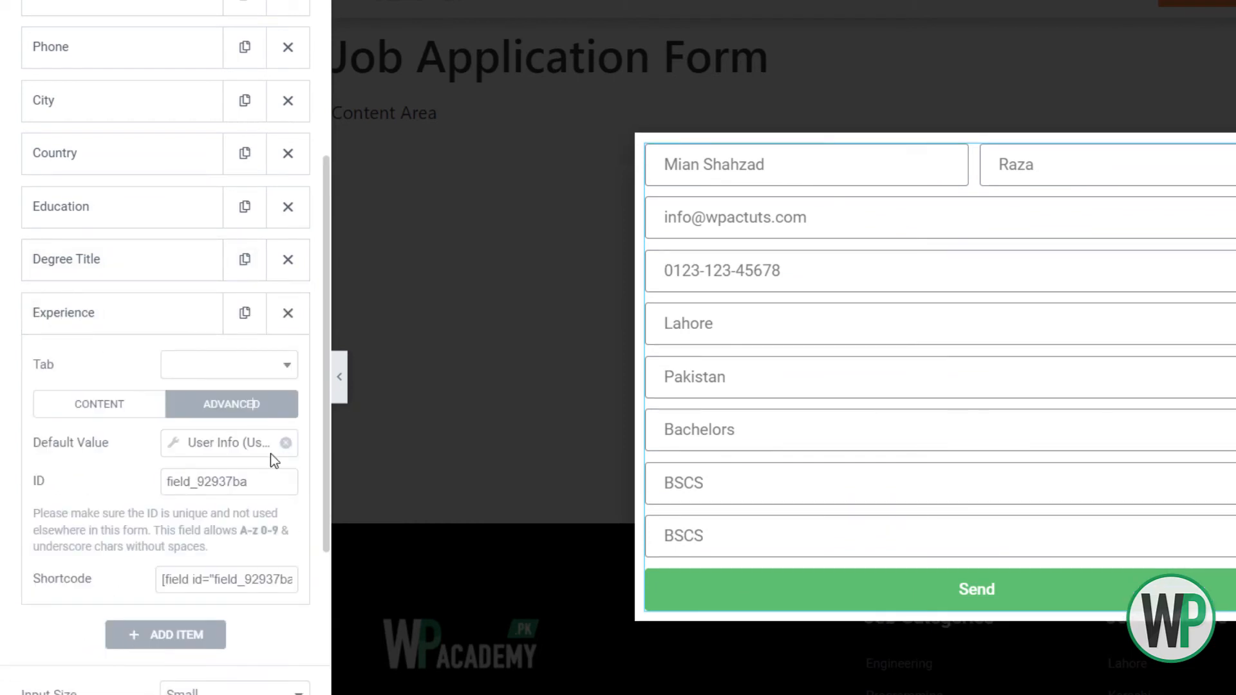
left_click(271, 453)
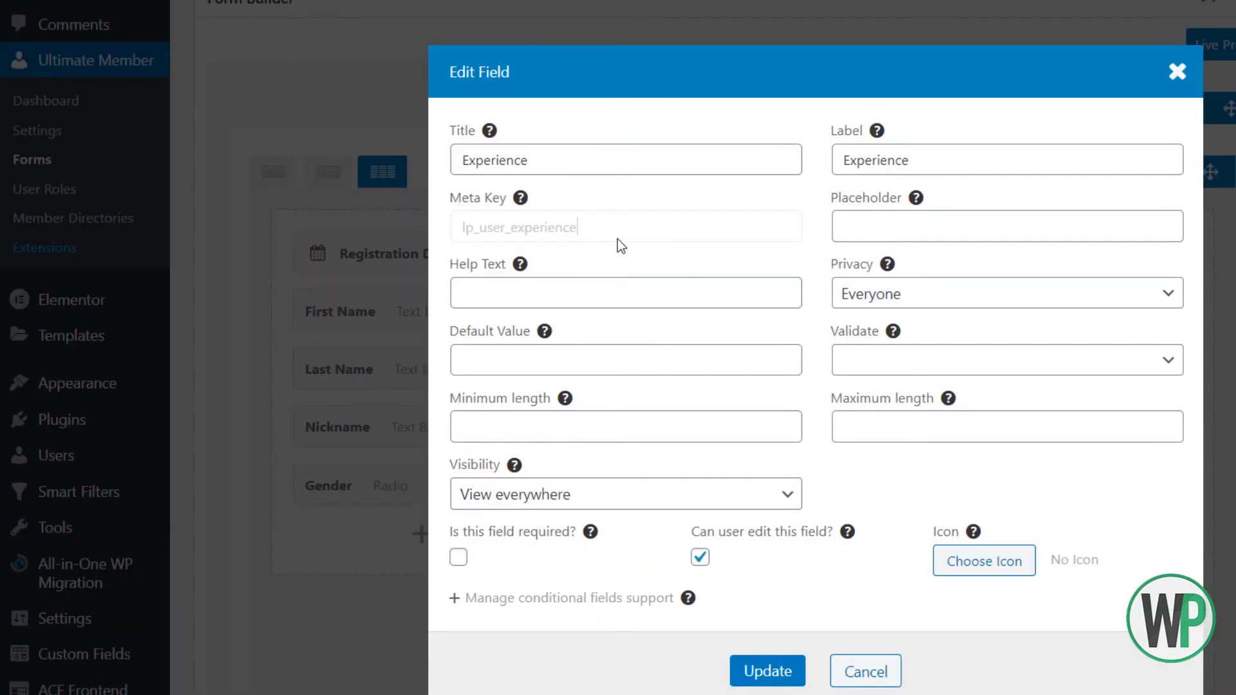
double_click(617, 239)
key("ctrl+c")
left_click(364, 579)
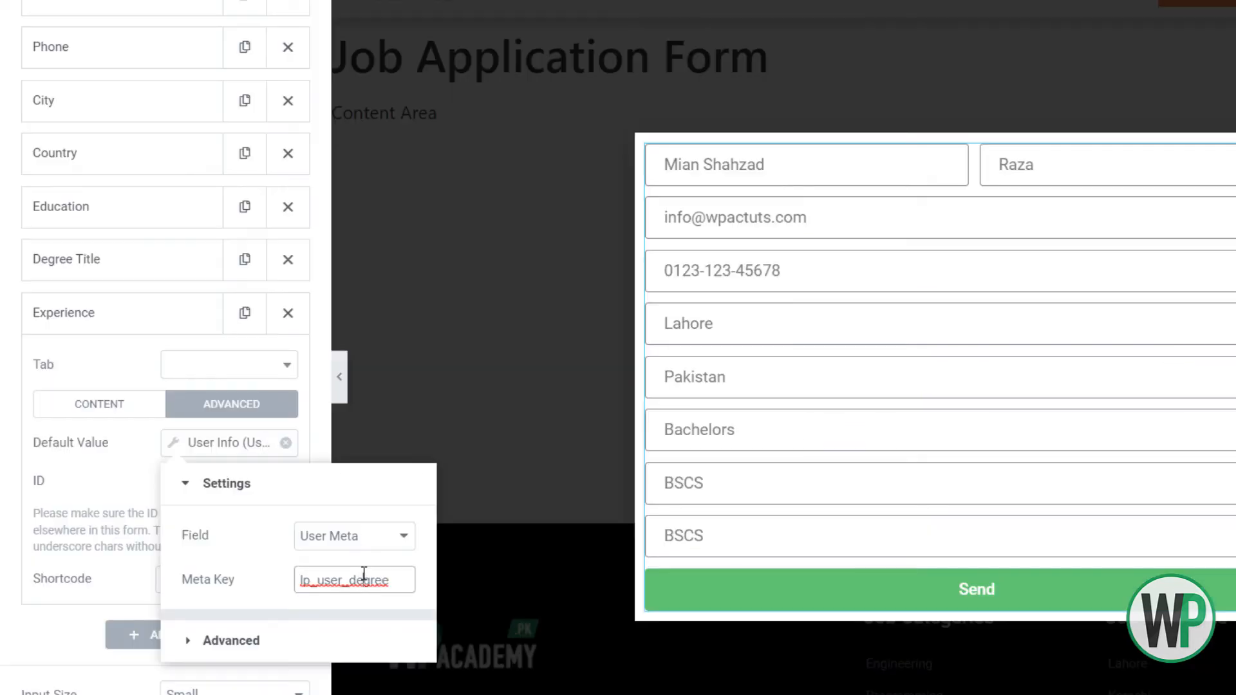
double_click(364, 576)
key("ctrl+v")
Set the Experience field's ID to experience and collapse its settings
left_click(113, 508)
double_click(239, 487)
type("ex")
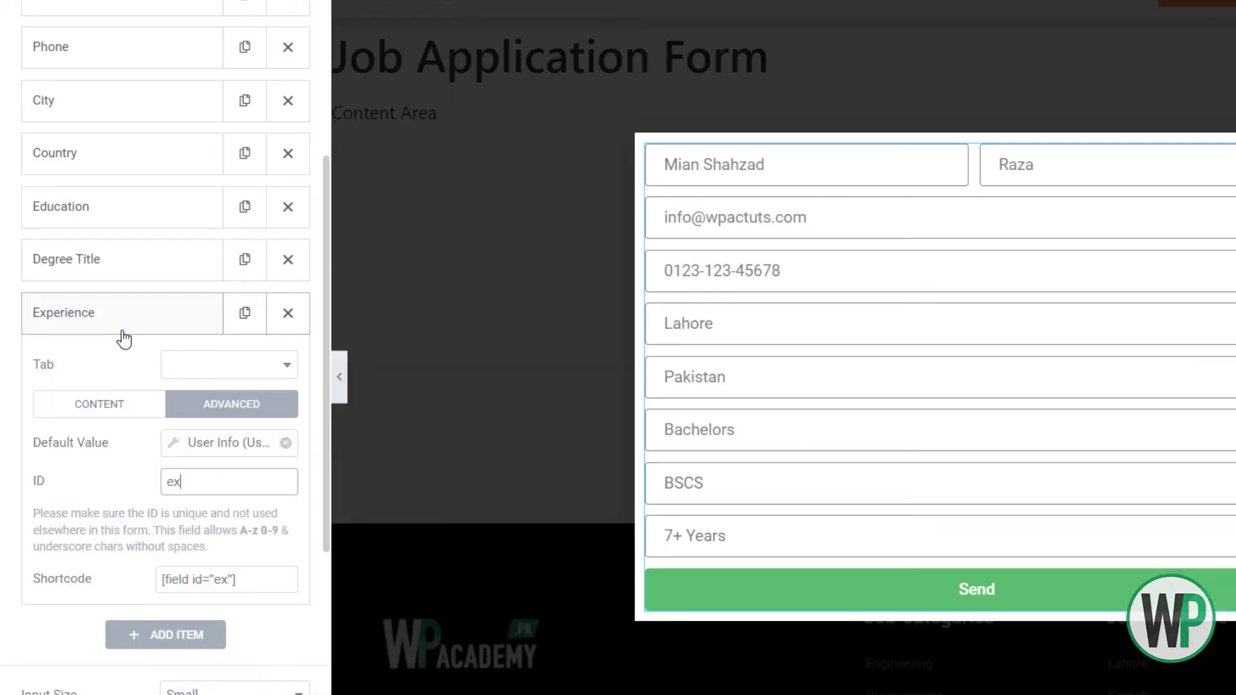
type("perience")
left_click(167, 319)
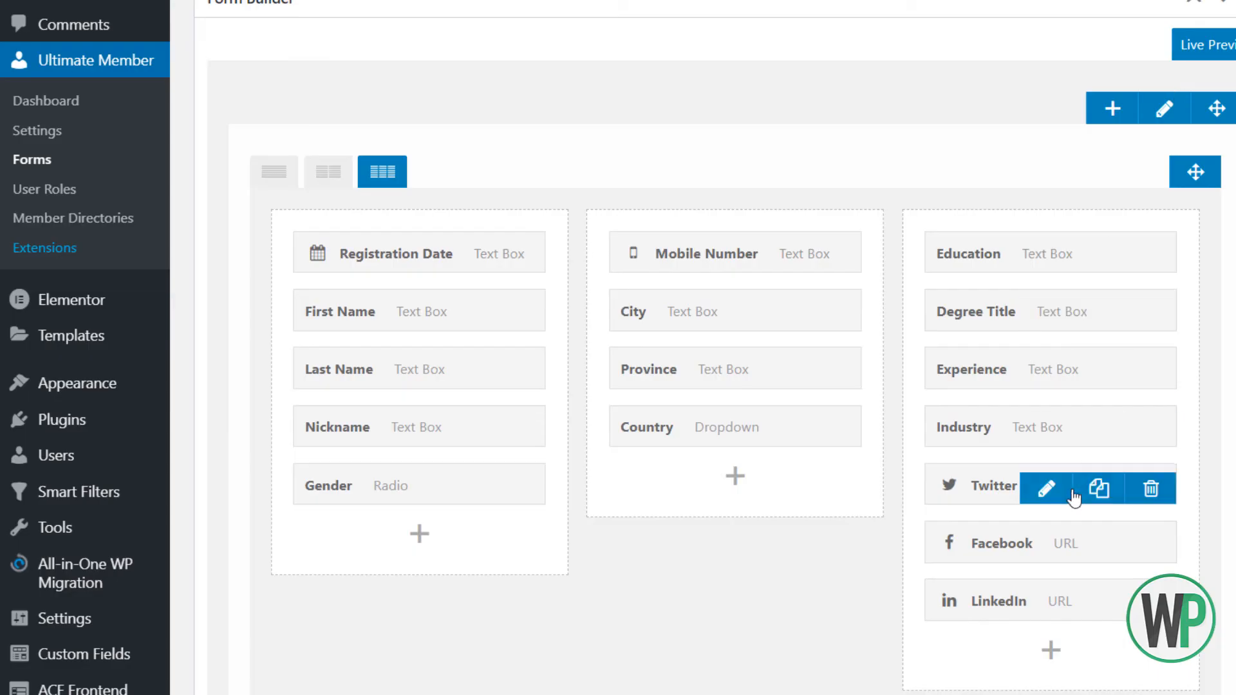
Open Industry's field settings in Ultimate Member, copy its title, and label the duplicated Experience form field Industry
left_click(1047, 486)
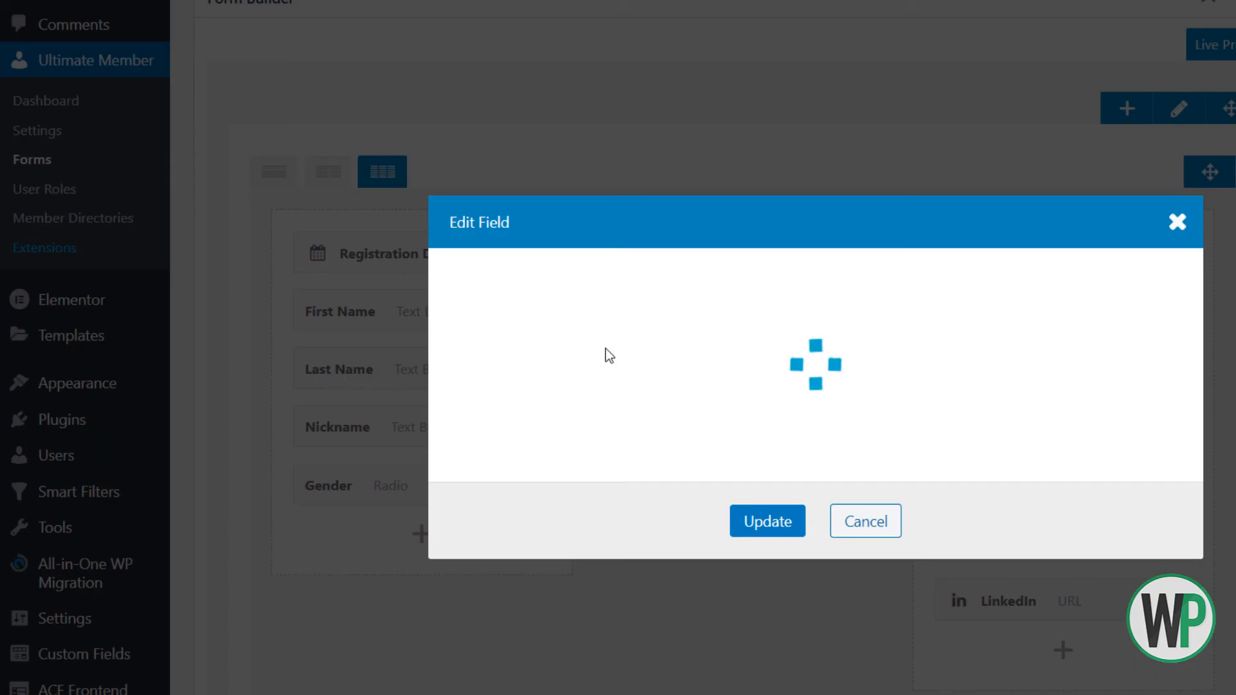
double_click(576, 168)
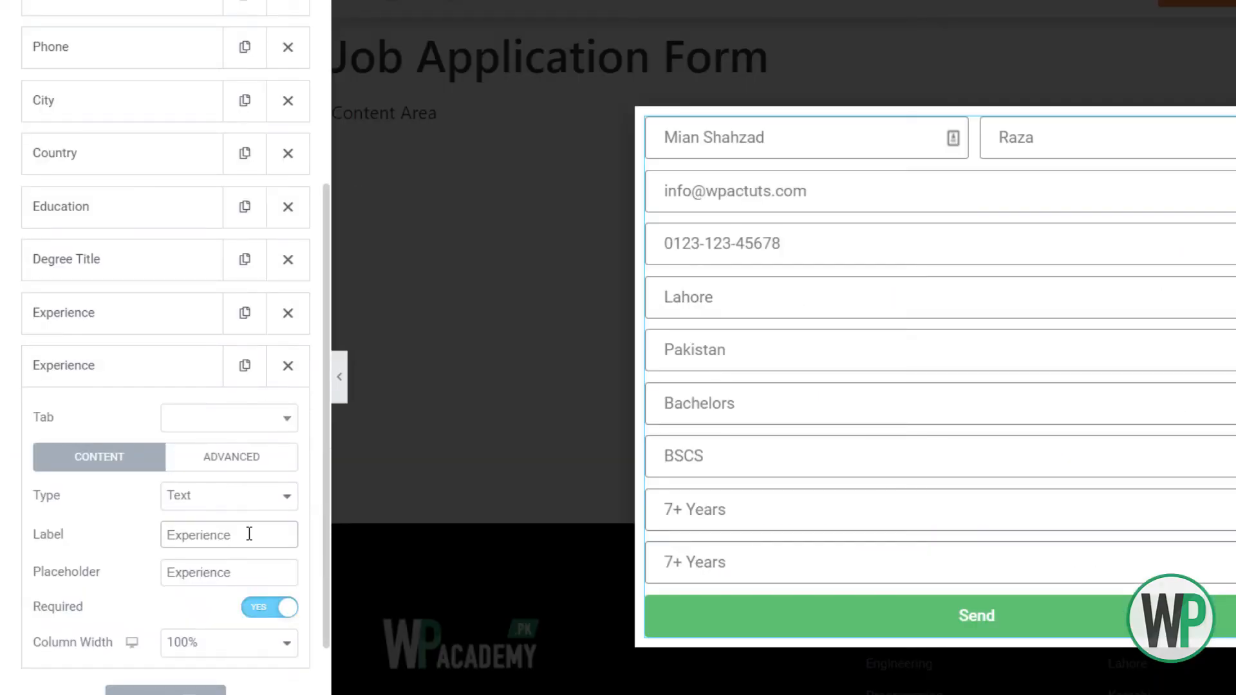
double_click(249, 533)
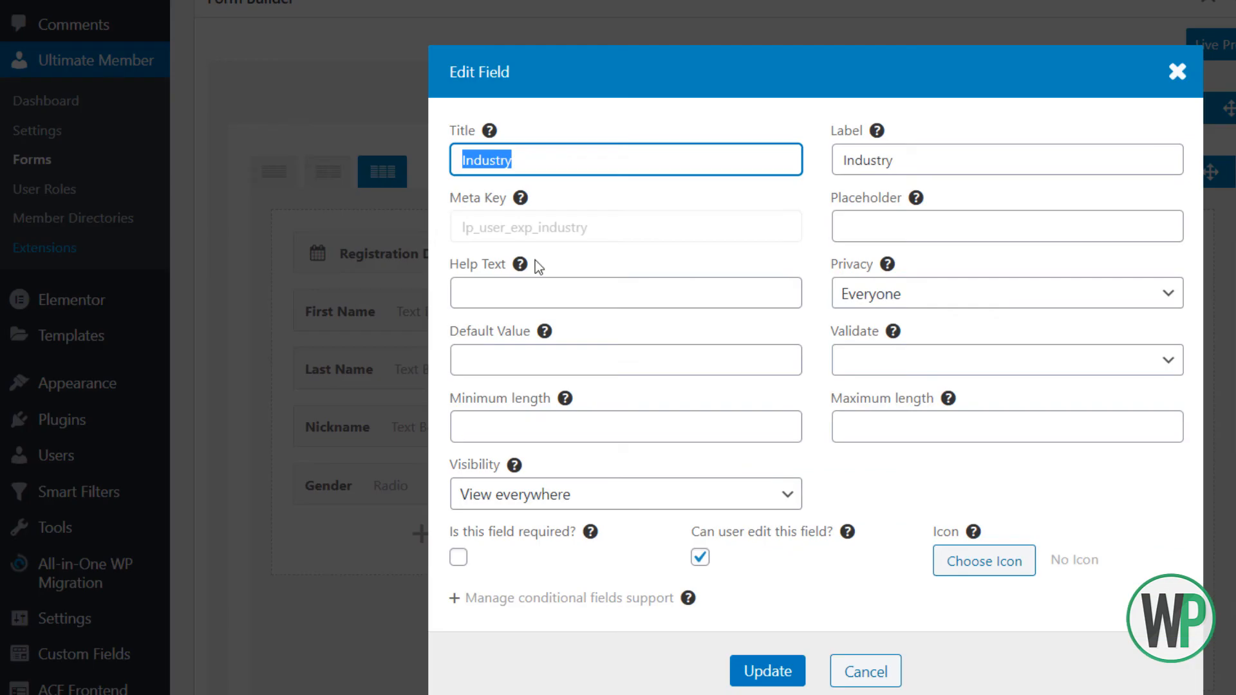
Copy Industry's meta key lp_user_exp_industry from Ultimate Member into the Industry form field's default-value settings
double_click(477, 237)
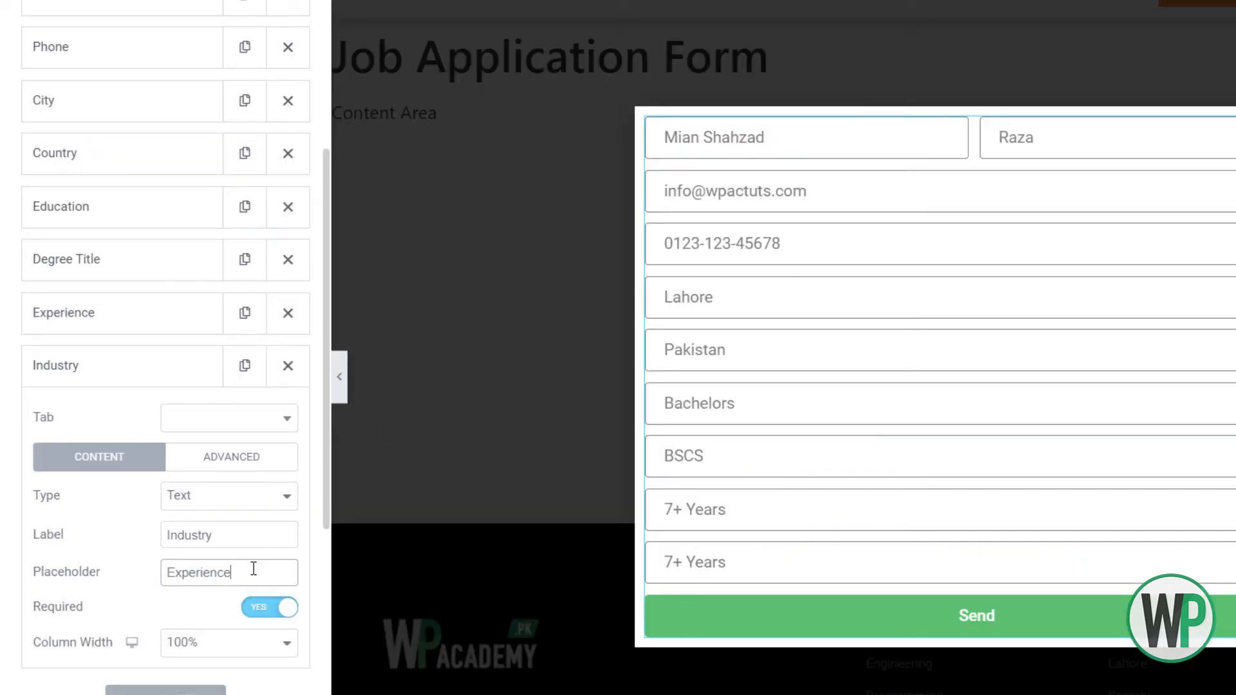
type("lp_user_exp_industry")
key("ctrl+z")
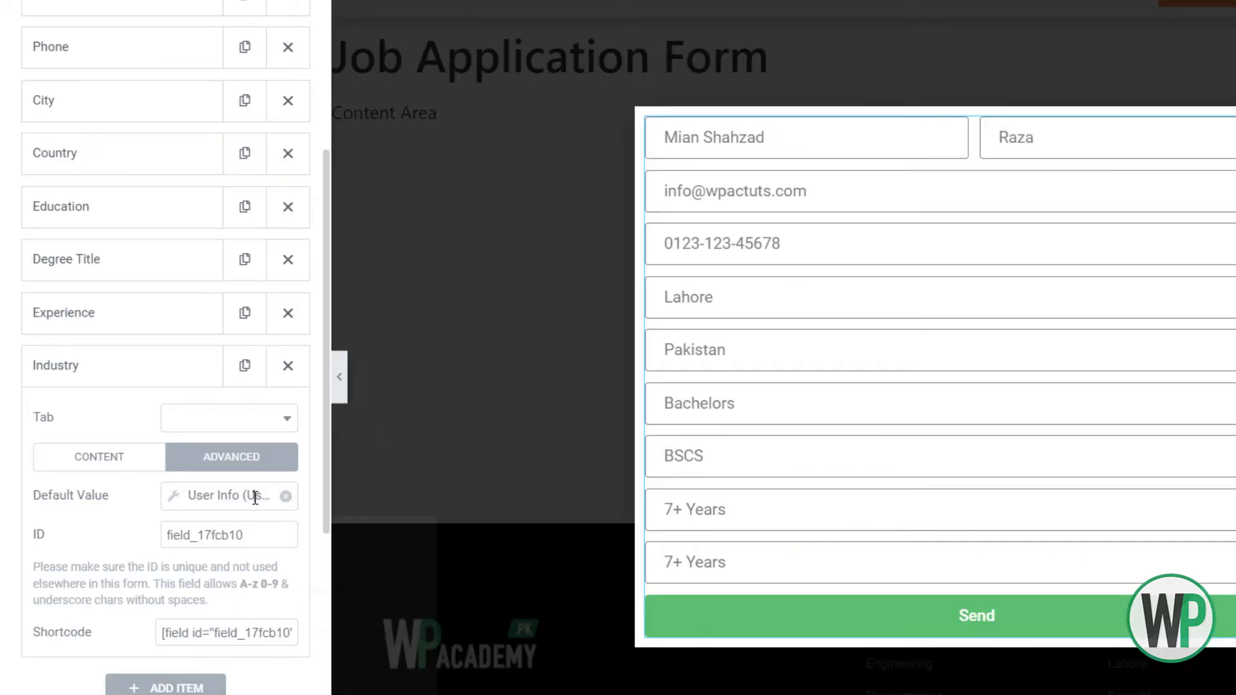
left_click(255, 498)
double_click(323, 627)
type("lp_user_exp_industry")
Set the Industry field's ID to industry
left_click(205, 499)
double_click(201, 537)
type("indu")
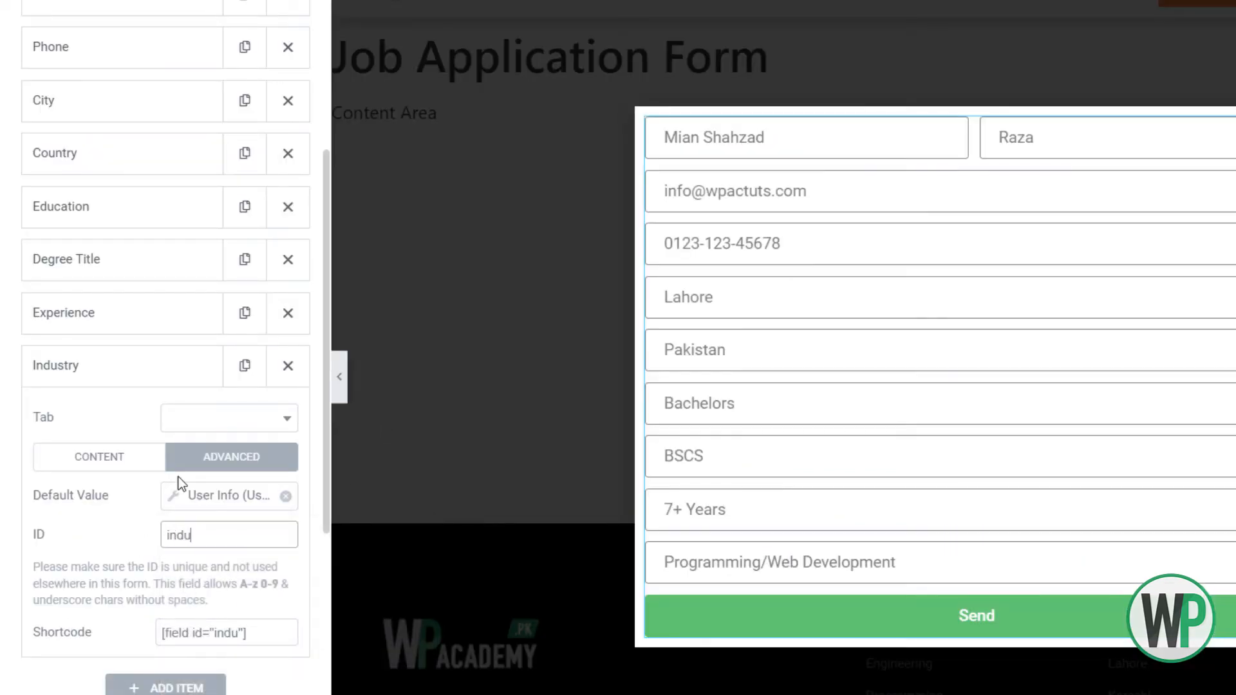
type("stry")
Copy the Industry field's label into its placeholder and collapse the field's settings
left_click(120, 377)
left_click(121, 375)
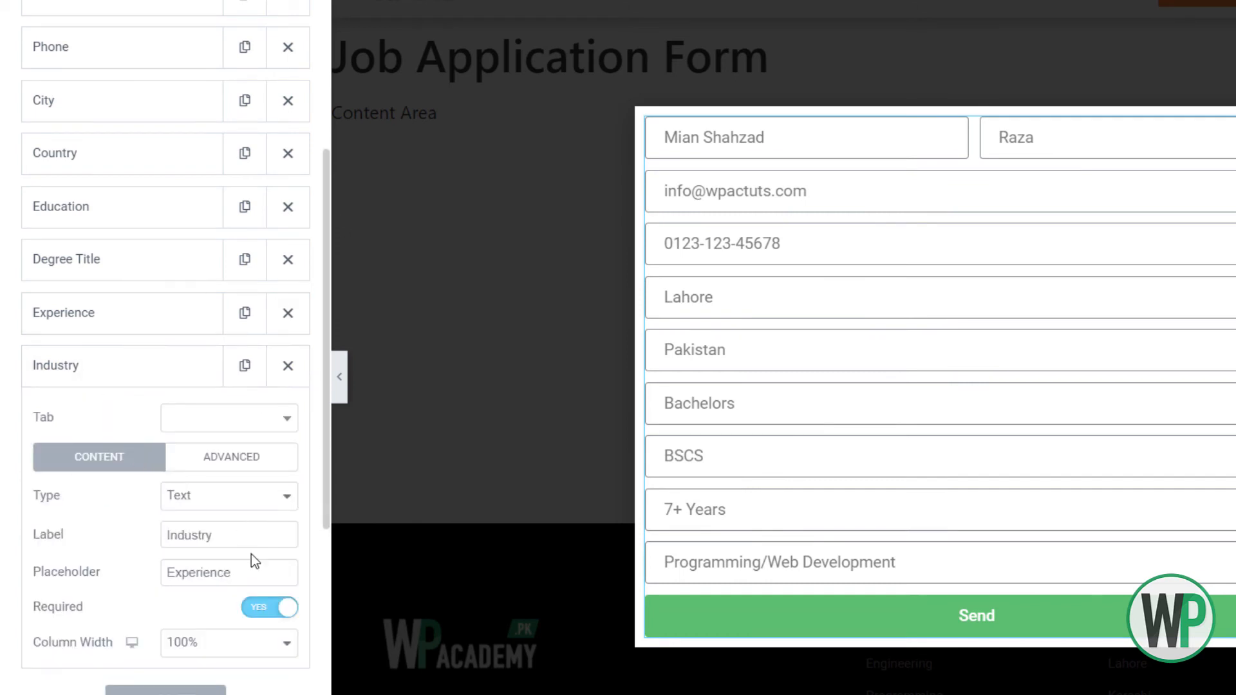
double_click(239, 538)
key("ctrl+c")
double_click(231, 573)
key("ctrl+v")
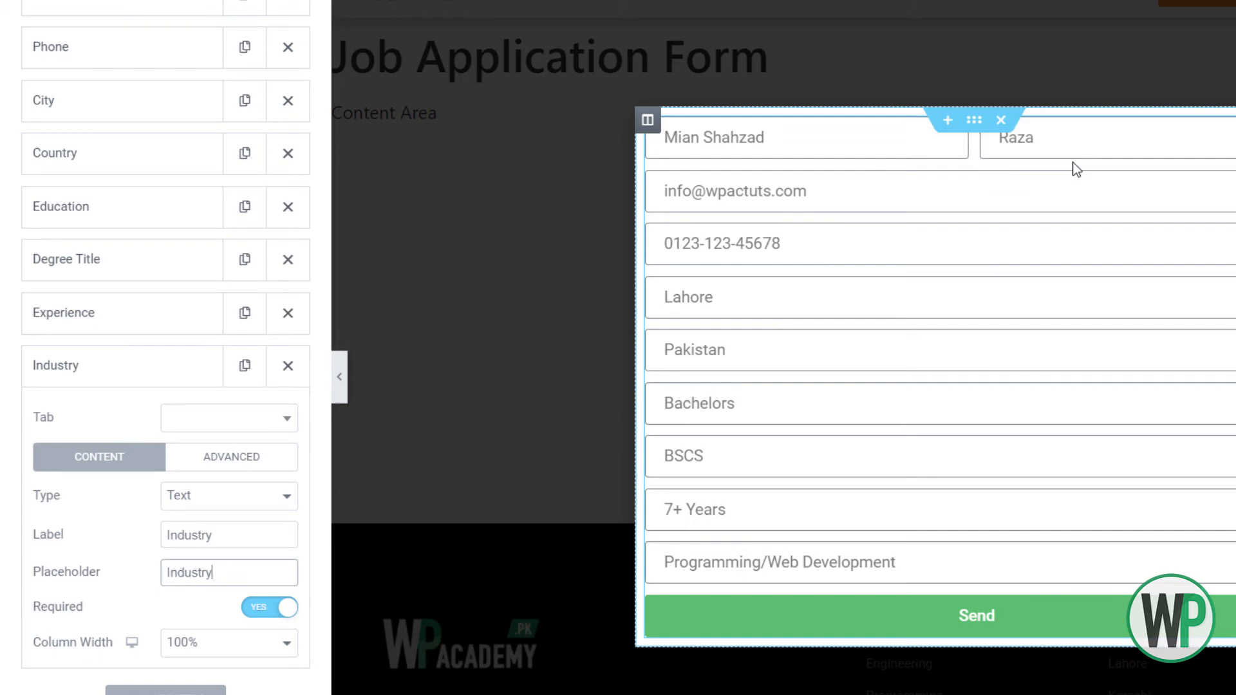
left_click(99, 372)
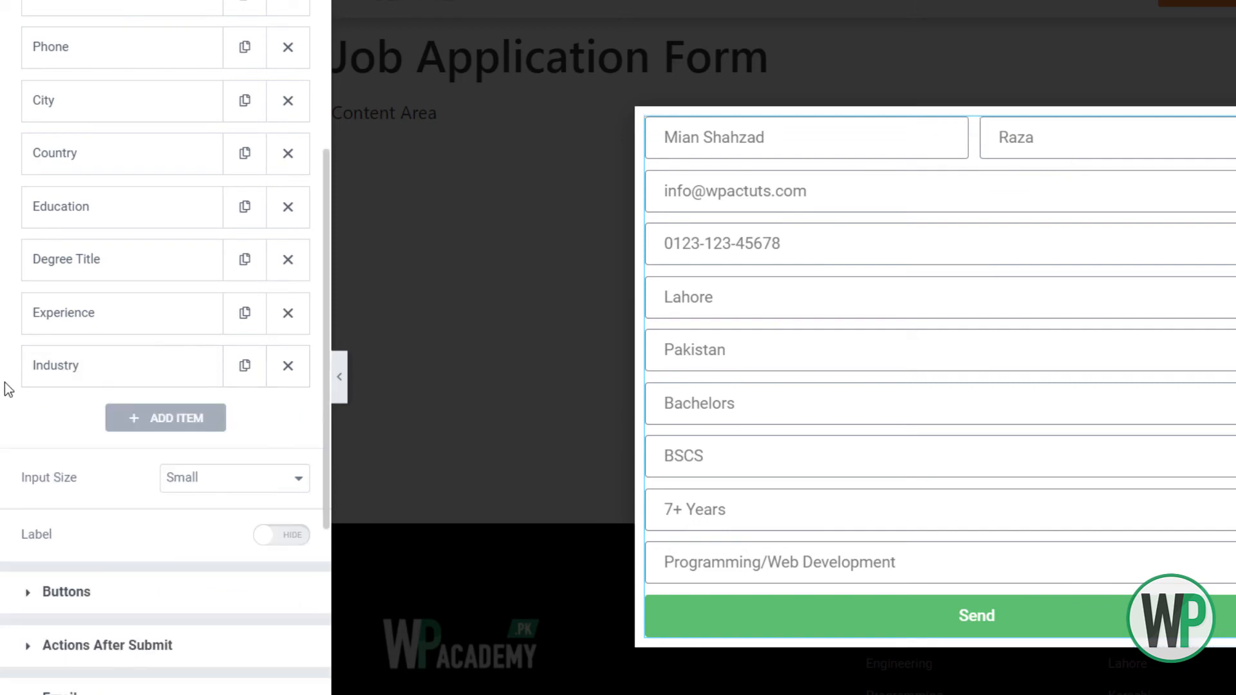
Add a new form field below Industry and change its type to File Upload
left_click(165, 417)
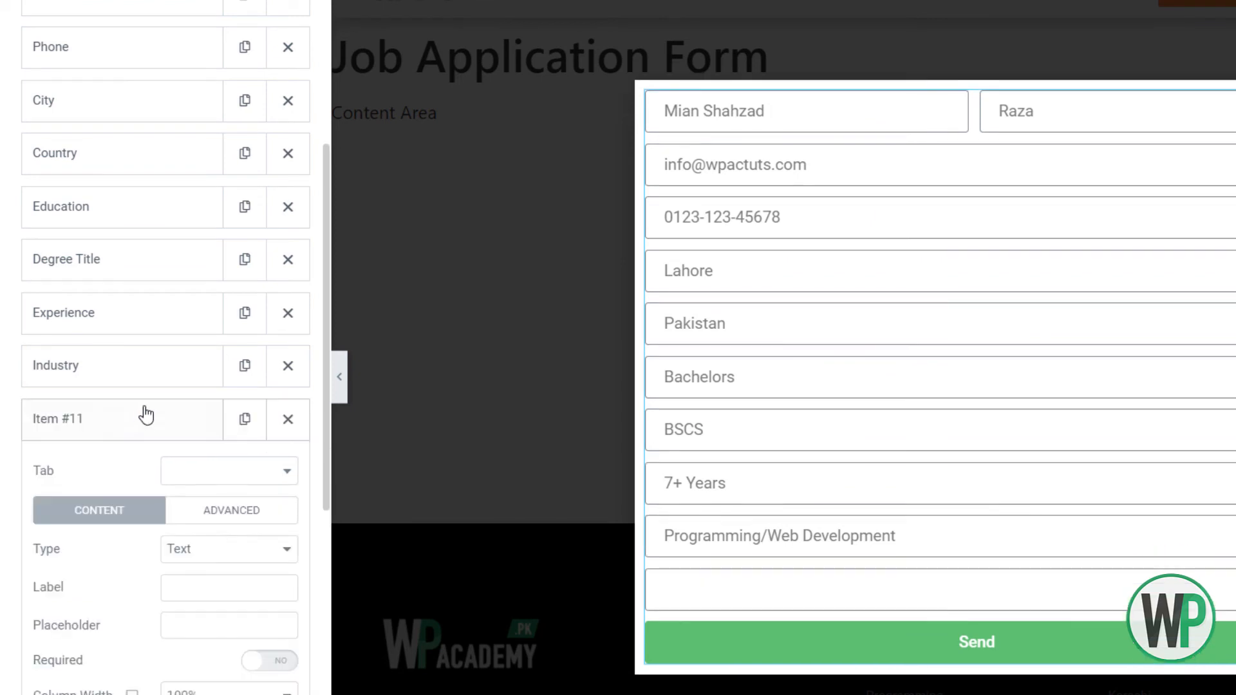
left_click(226, 476)
left_click(225, 476)
left_click(257, 549)
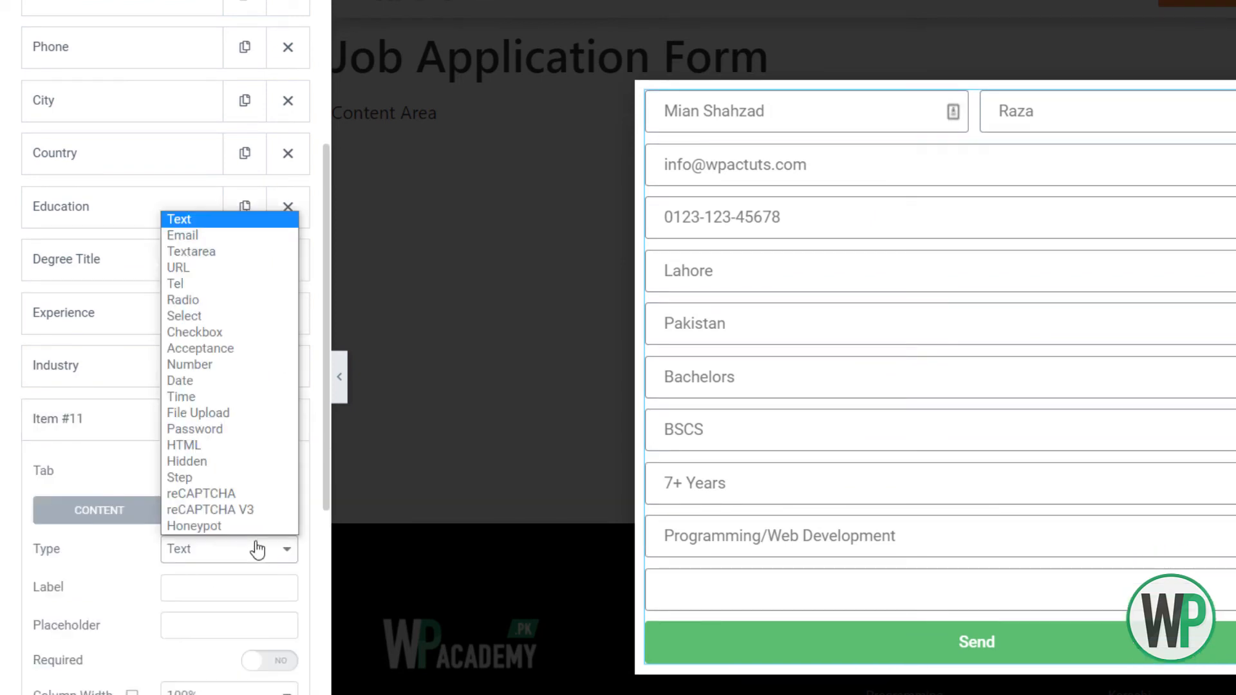
left_click(241, 415)
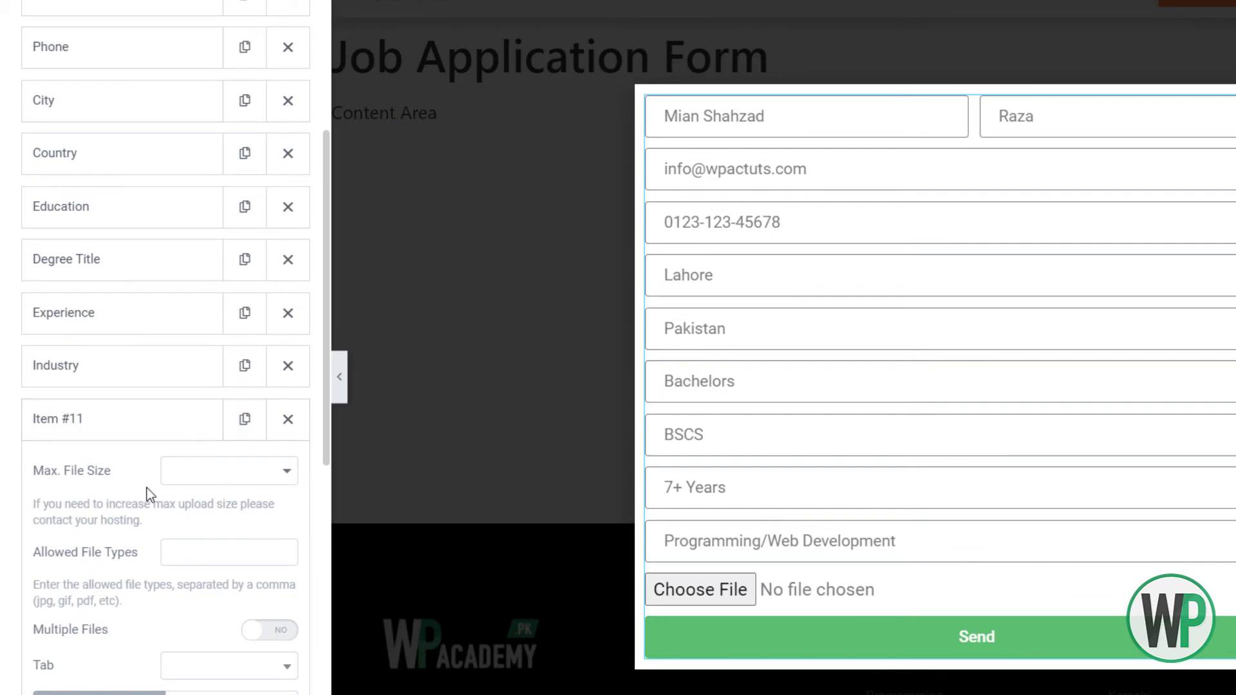
Set the maximum file size of the new file upload field to 10MB
scroll(154, 489, "down", 3)
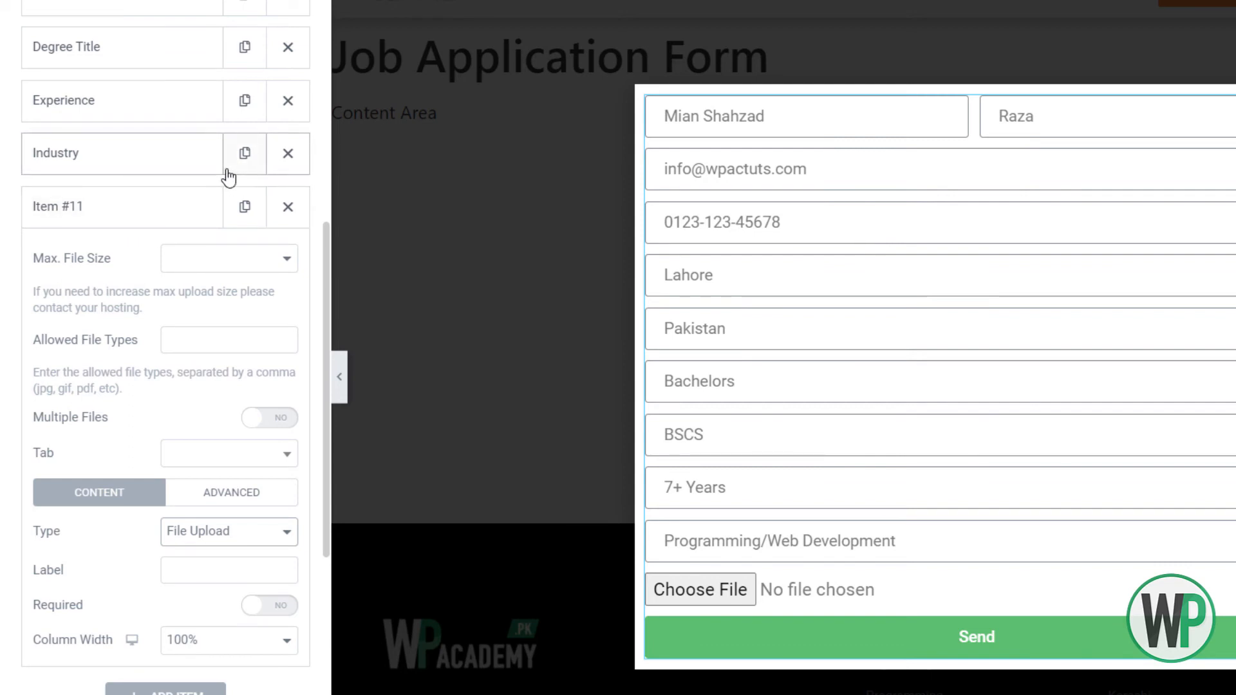
left_click(213, 262)
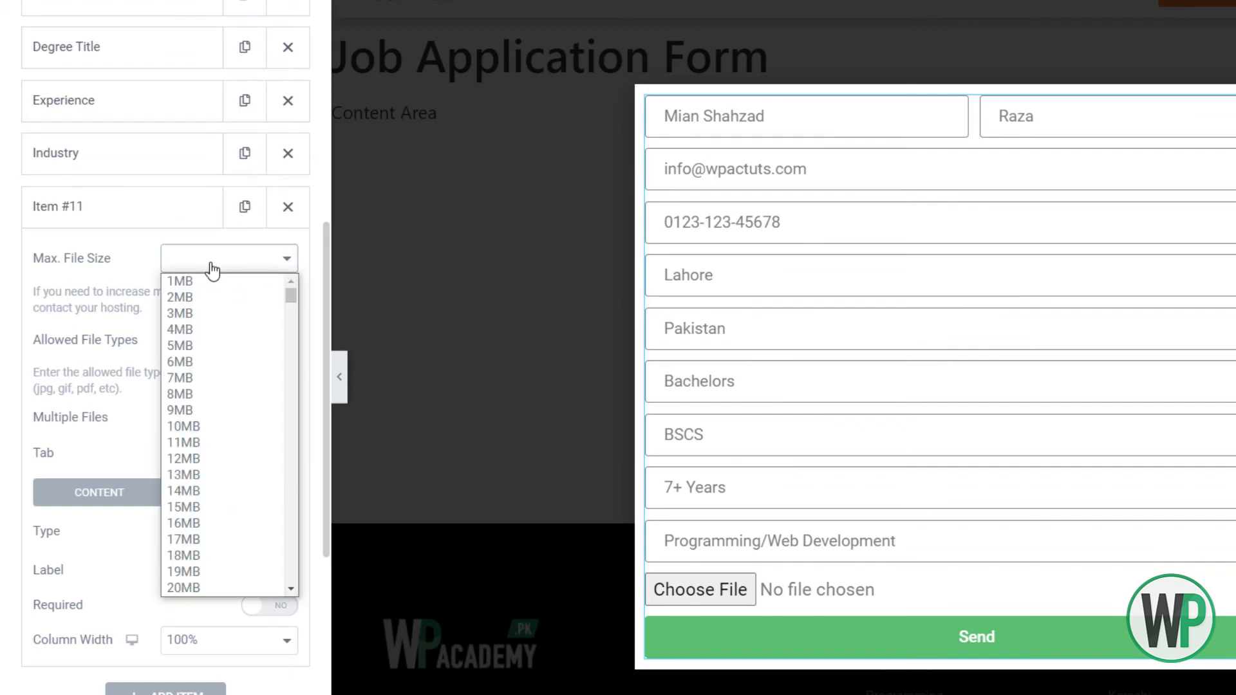
left_click(219, 426)
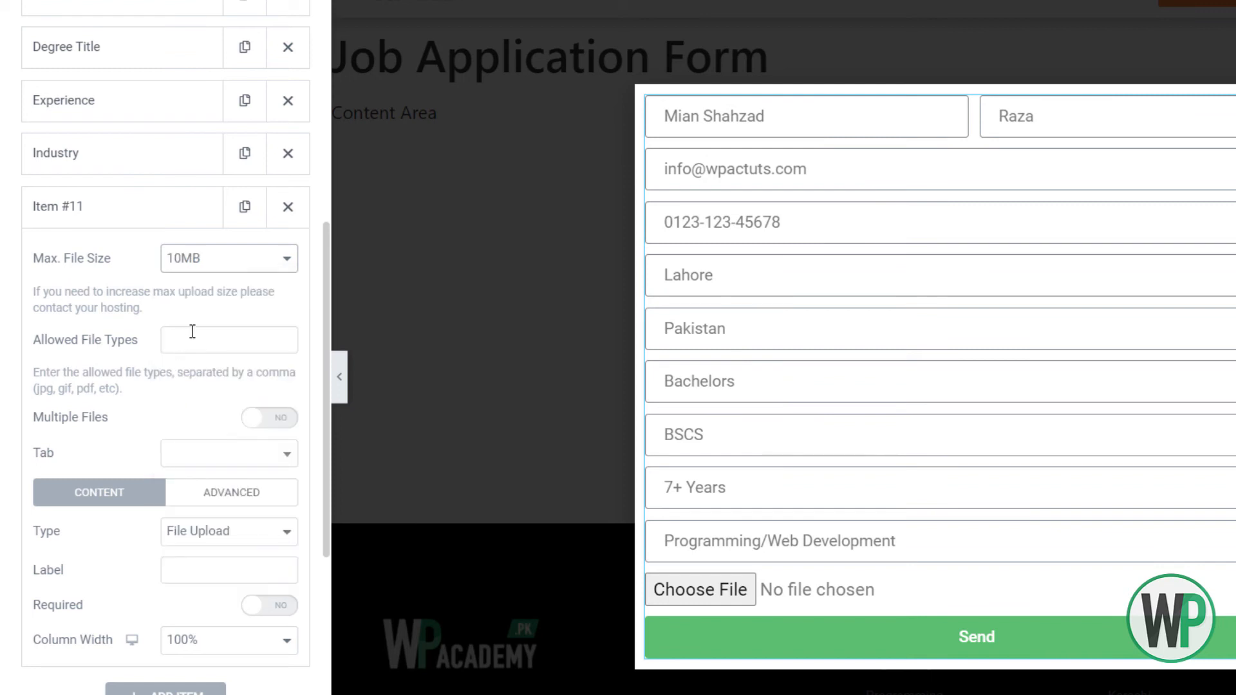
left_click(211, 261)
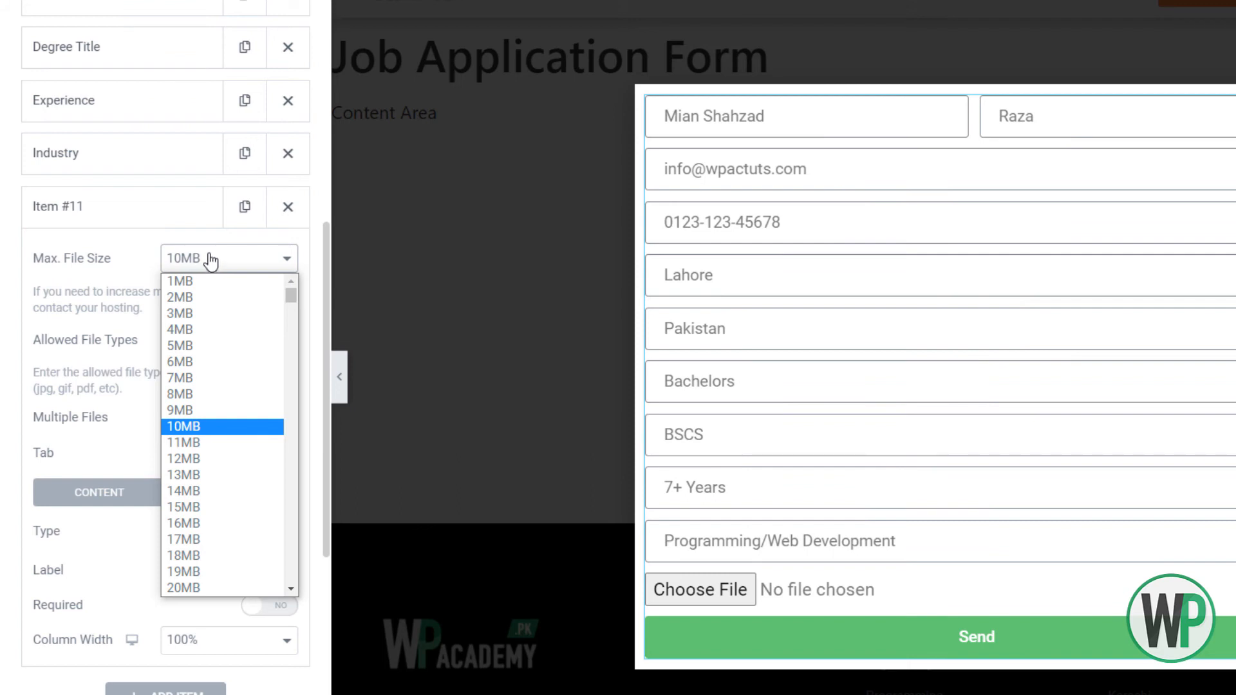
left_click(203, 424)
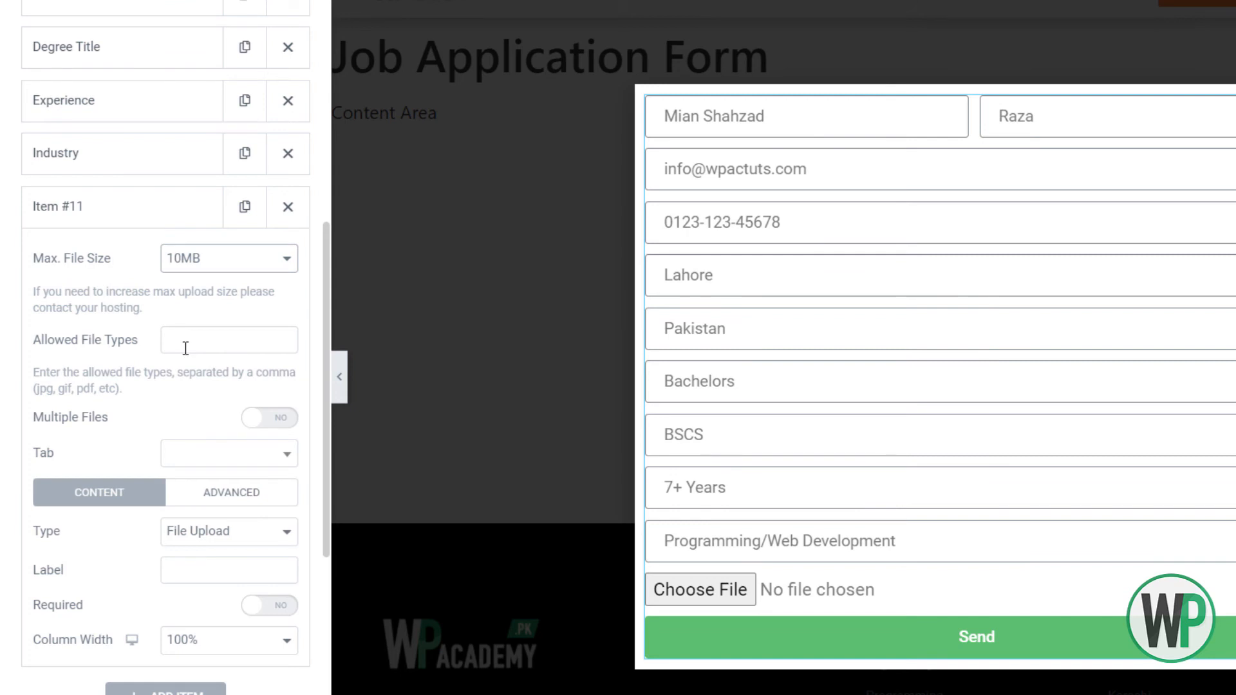
Restrict the upload field's allowed file types to pdf,doc,docx,png,jpg
left_click(185, 348)
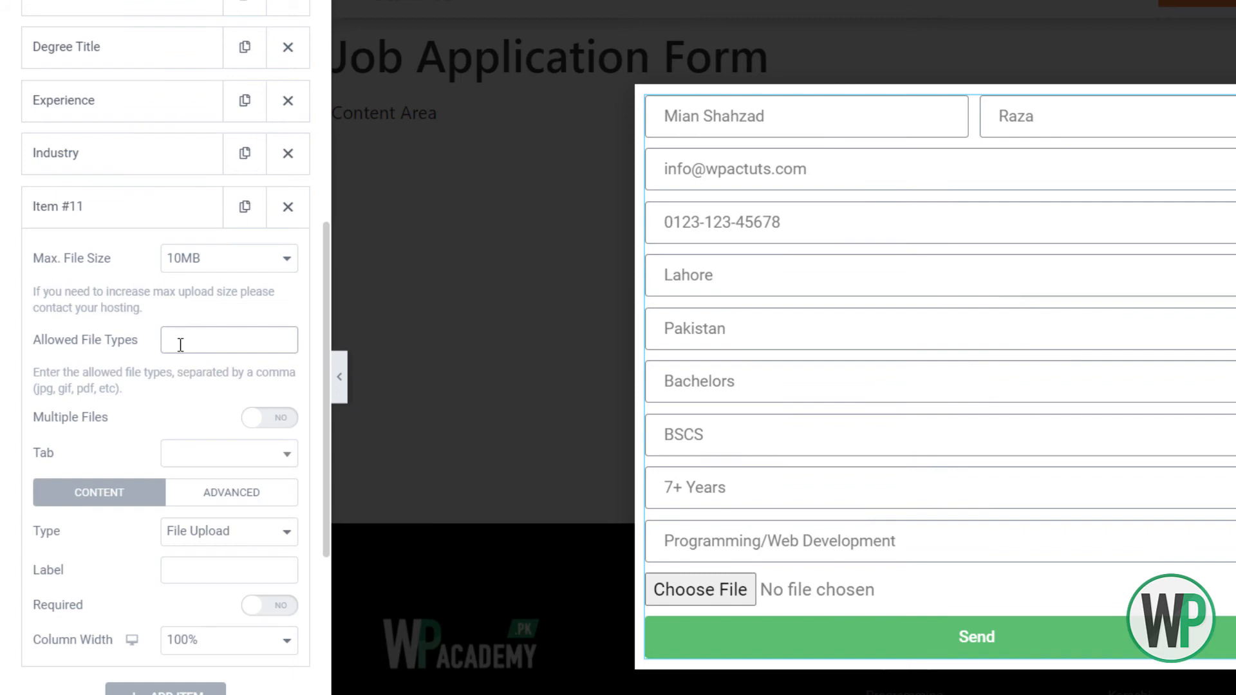
scroll(195, 342, "up", 2)
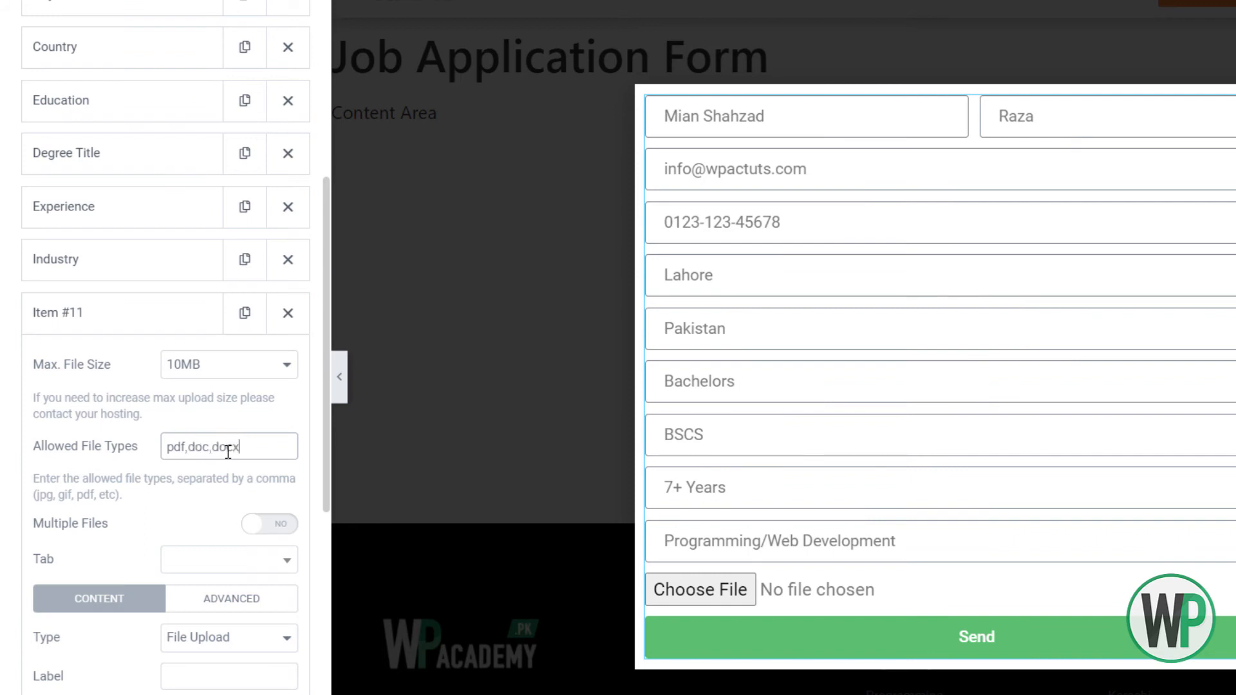
left_click(228, 452)
left_click_drag(293, 446, 162, 428)
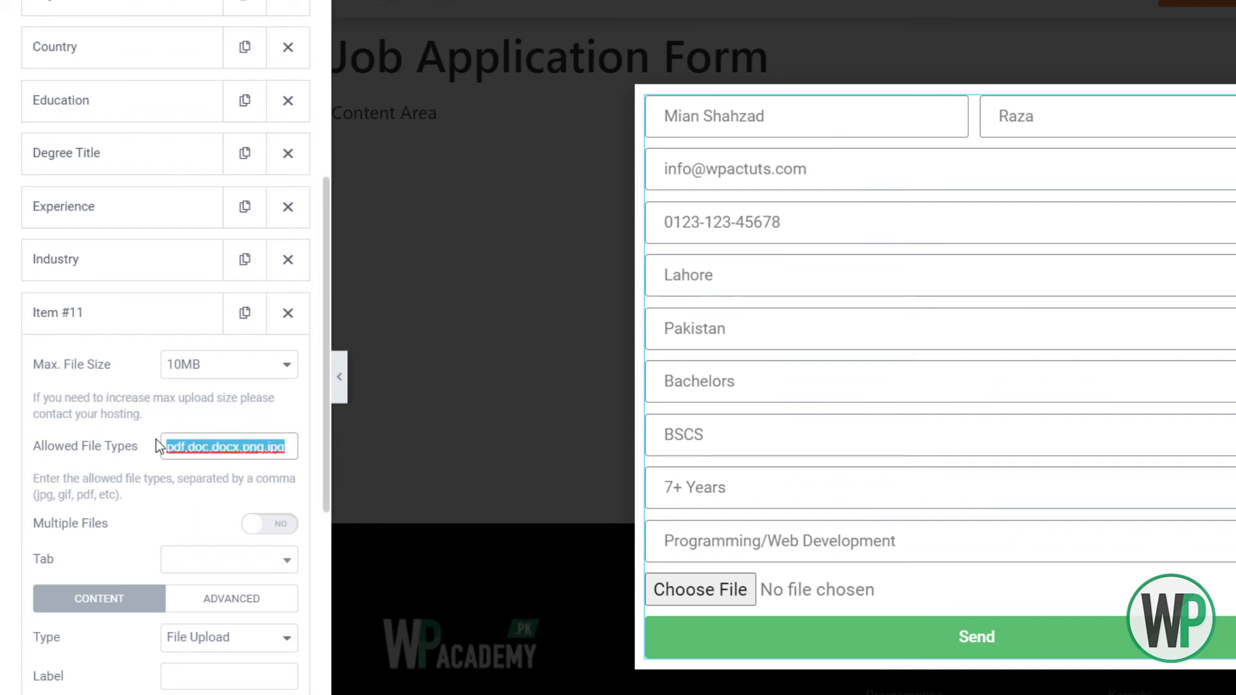
scroll(156, 458, "down", 2)
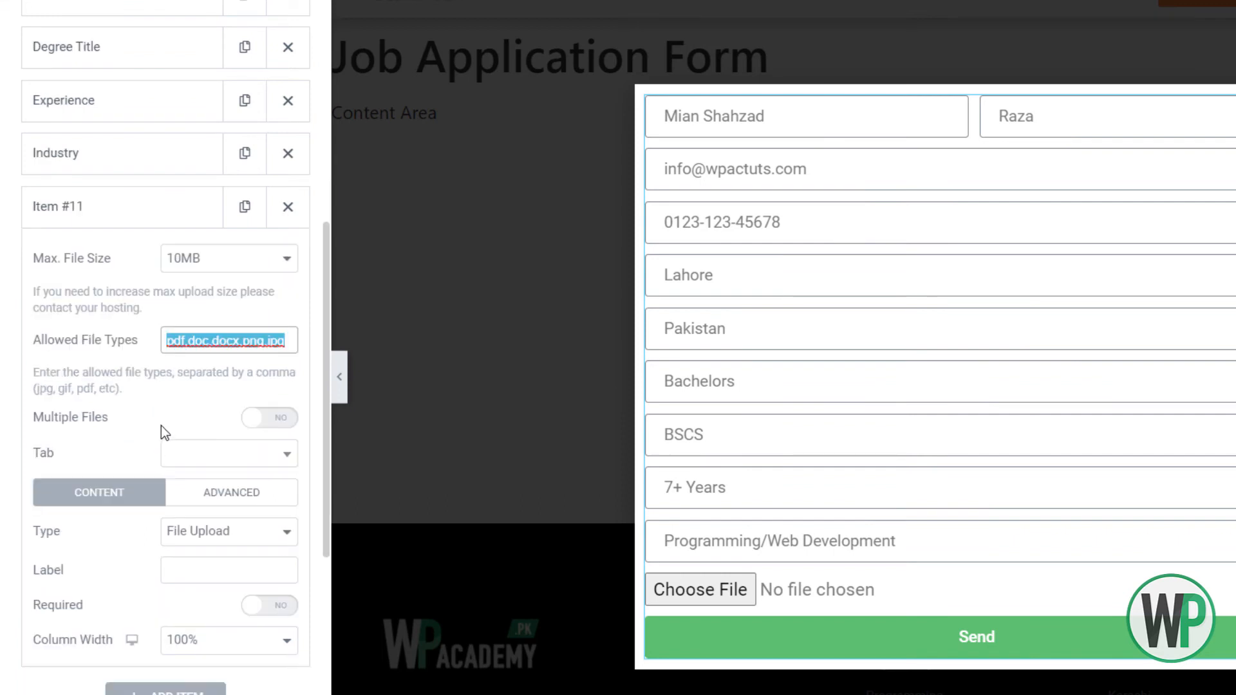
left_click(264, 419)
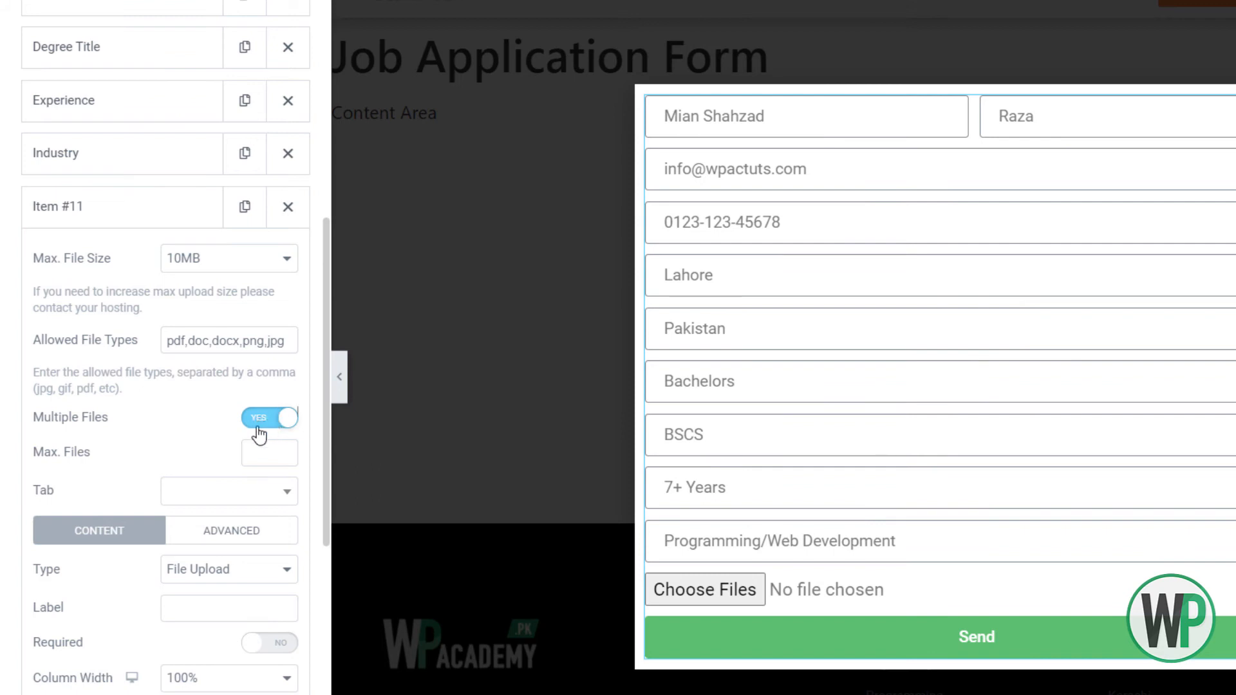
left_click(258, 449)
left_click(259, 418)
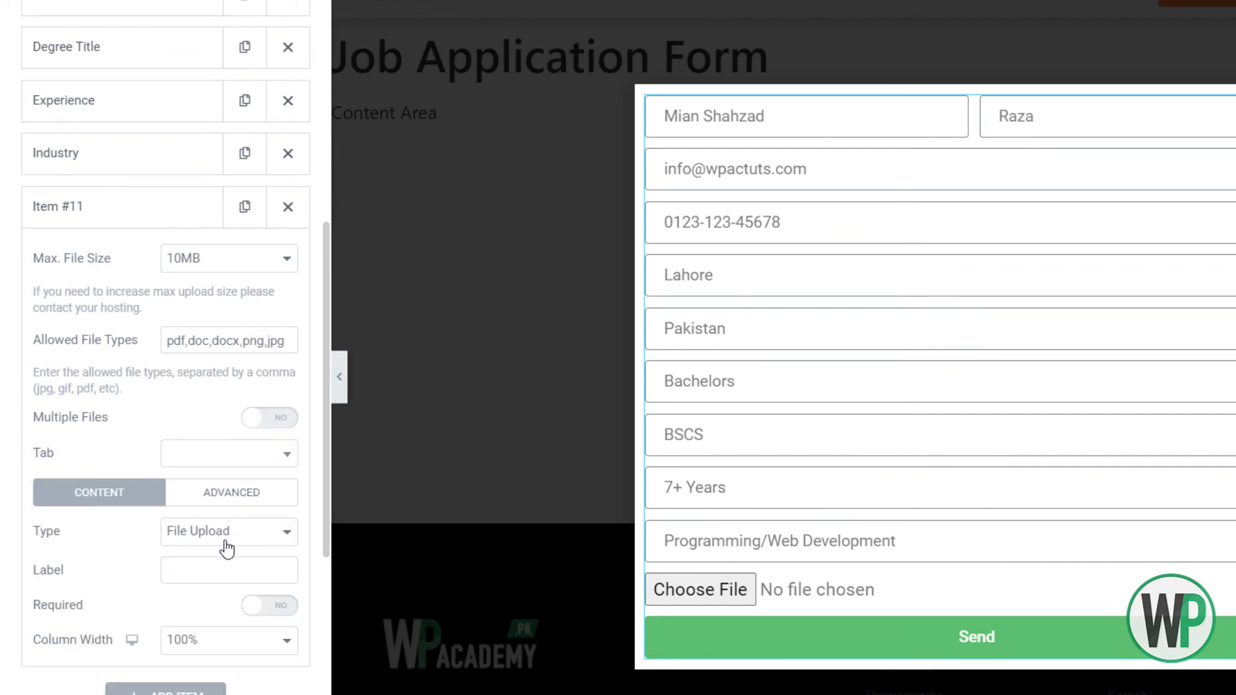
Set the file upload field's ID to resume and return to its content settings
left_click(234, 496)
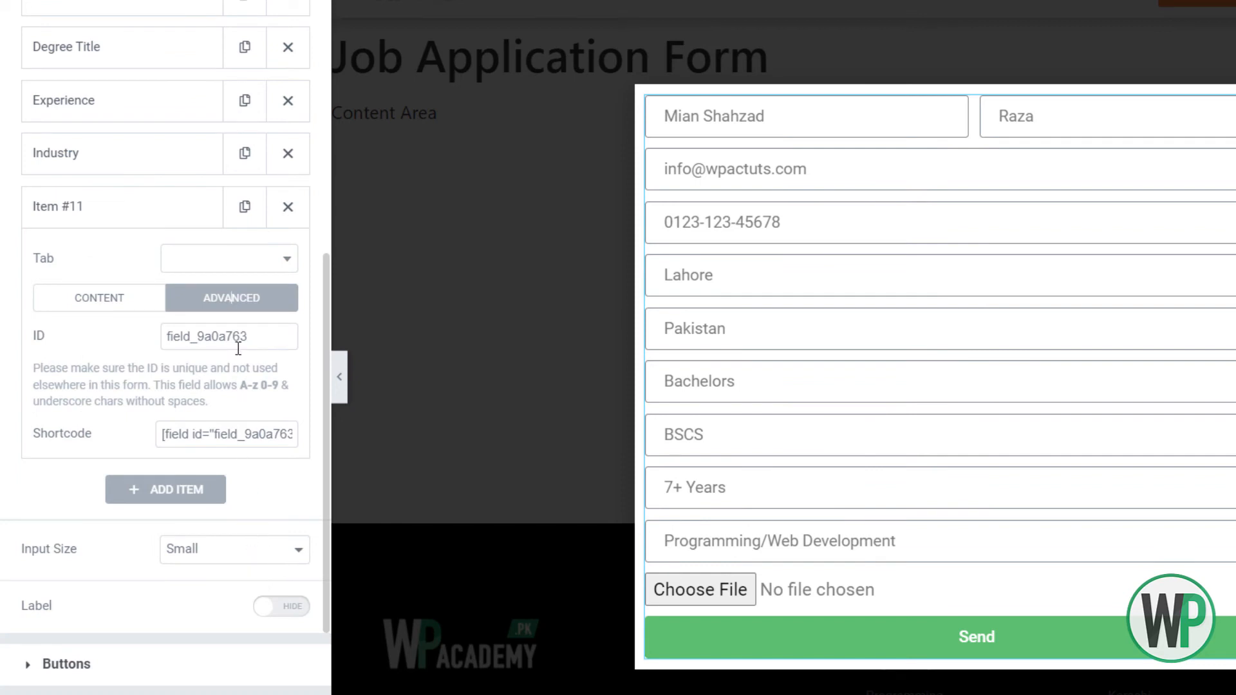
left_click_drag(264, 341, 160, 334)
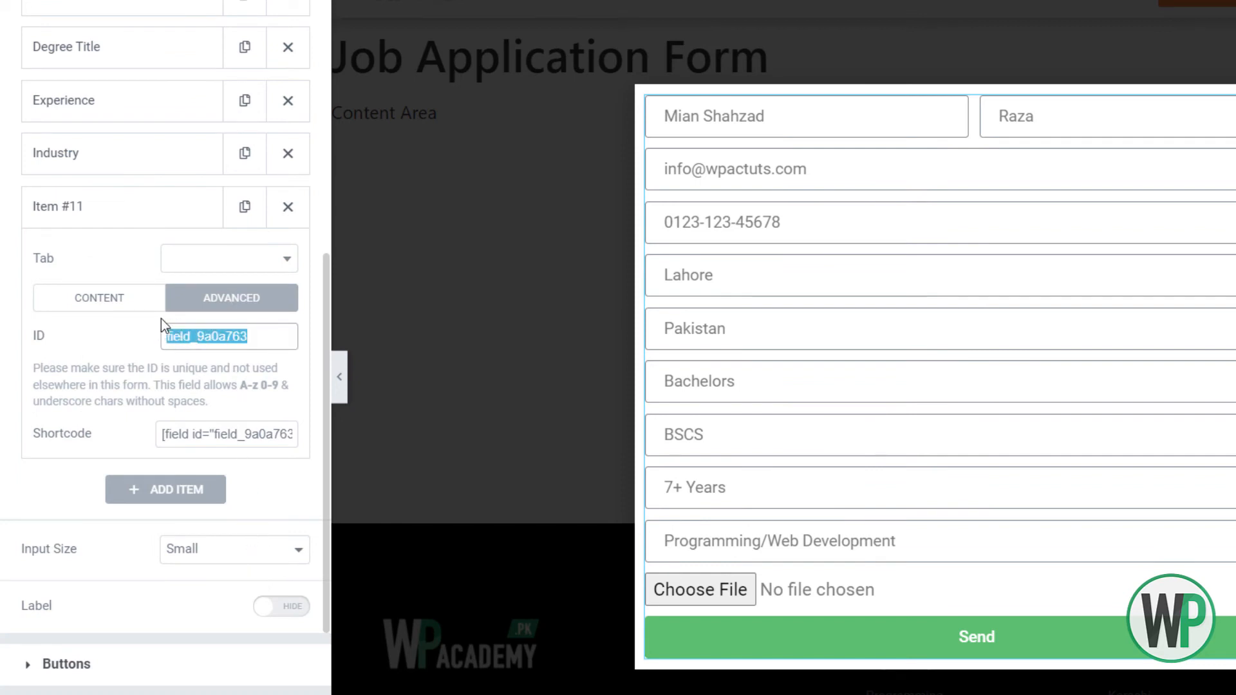
type("resume")
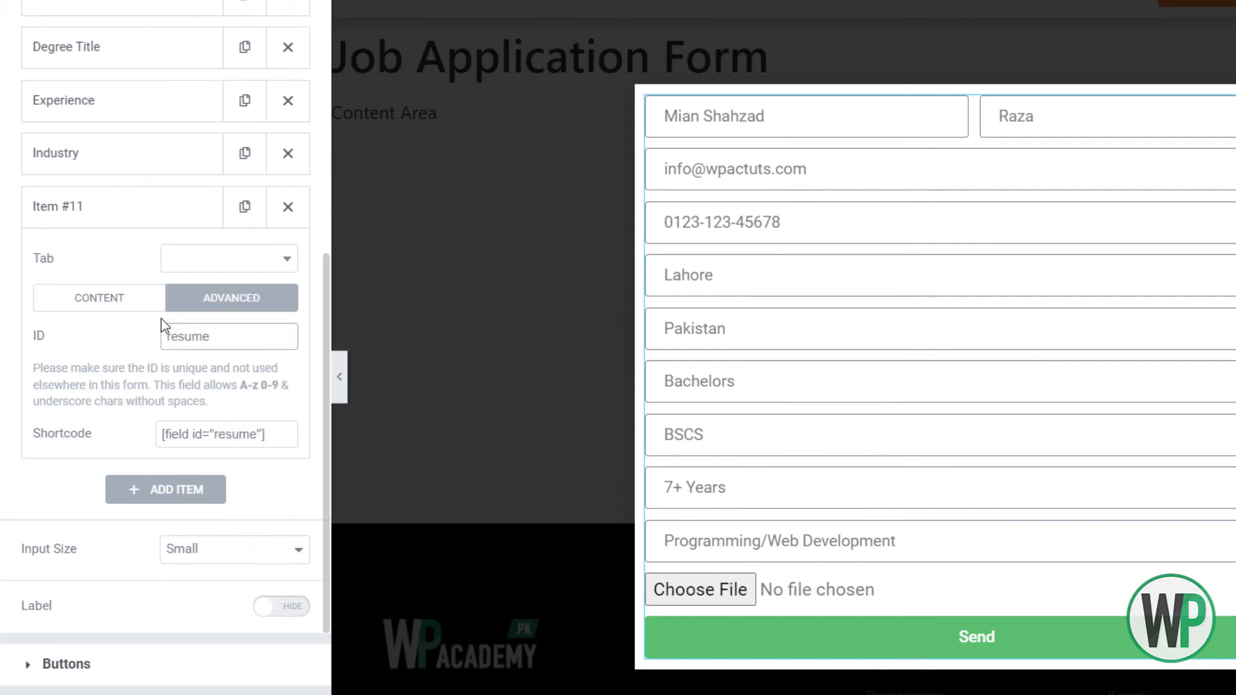
left_click(116, 294)
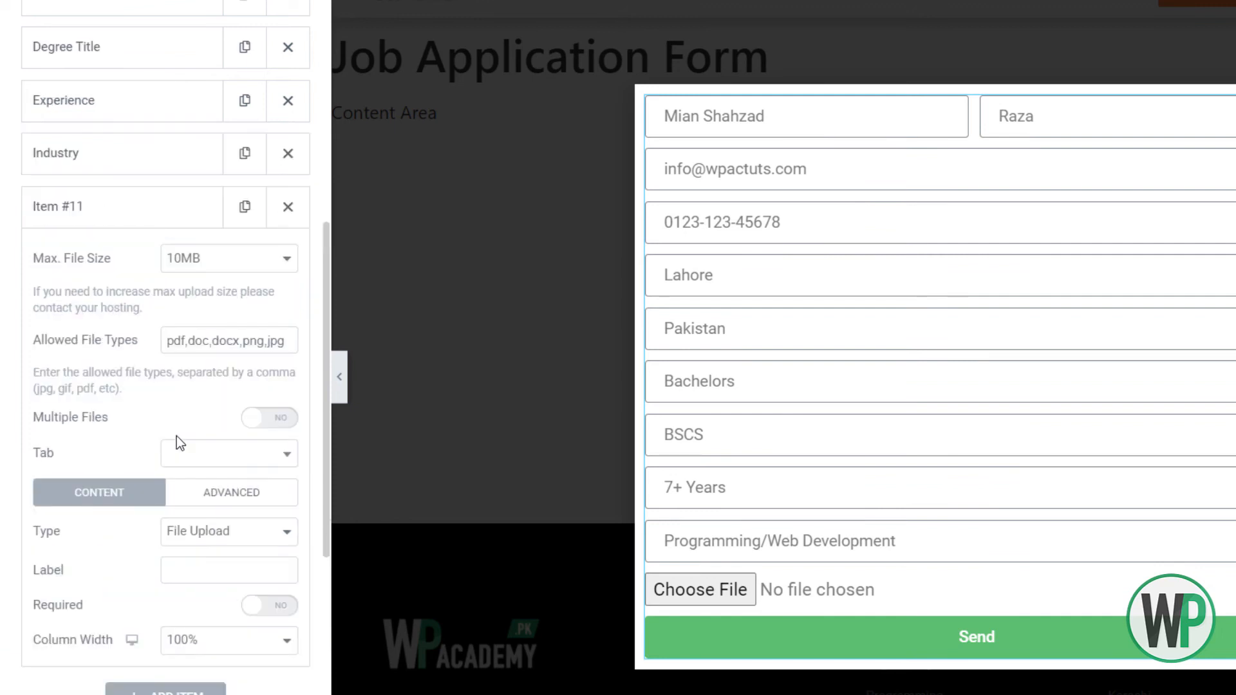
Change the form's submit button text to Submit Application
scroll(157, 444, "down", 2)
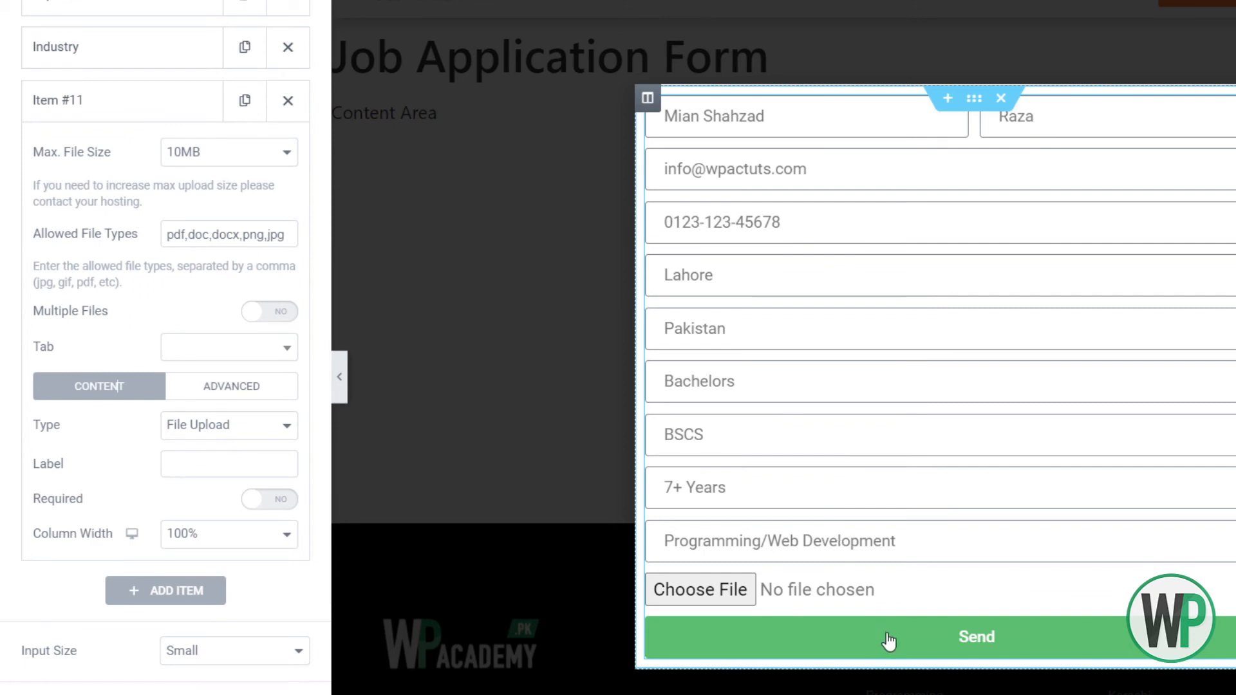
scroll(125, 119, "up", 10)
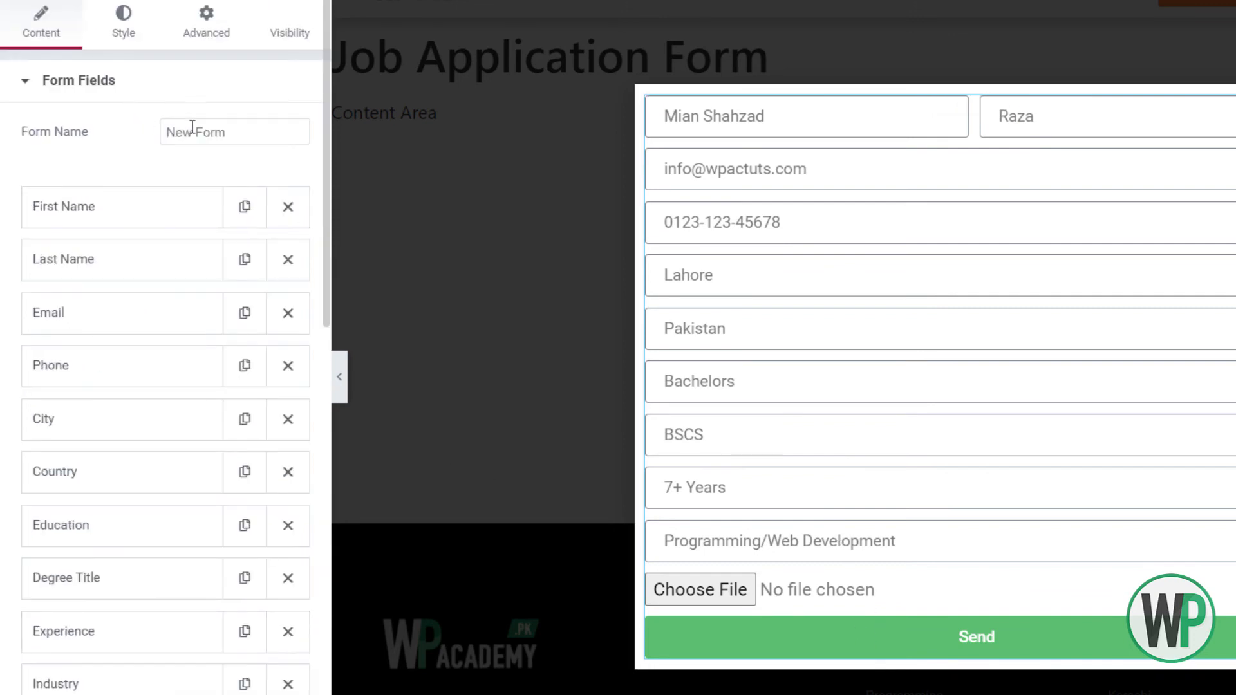
scroll(193, 207, "down", 15)
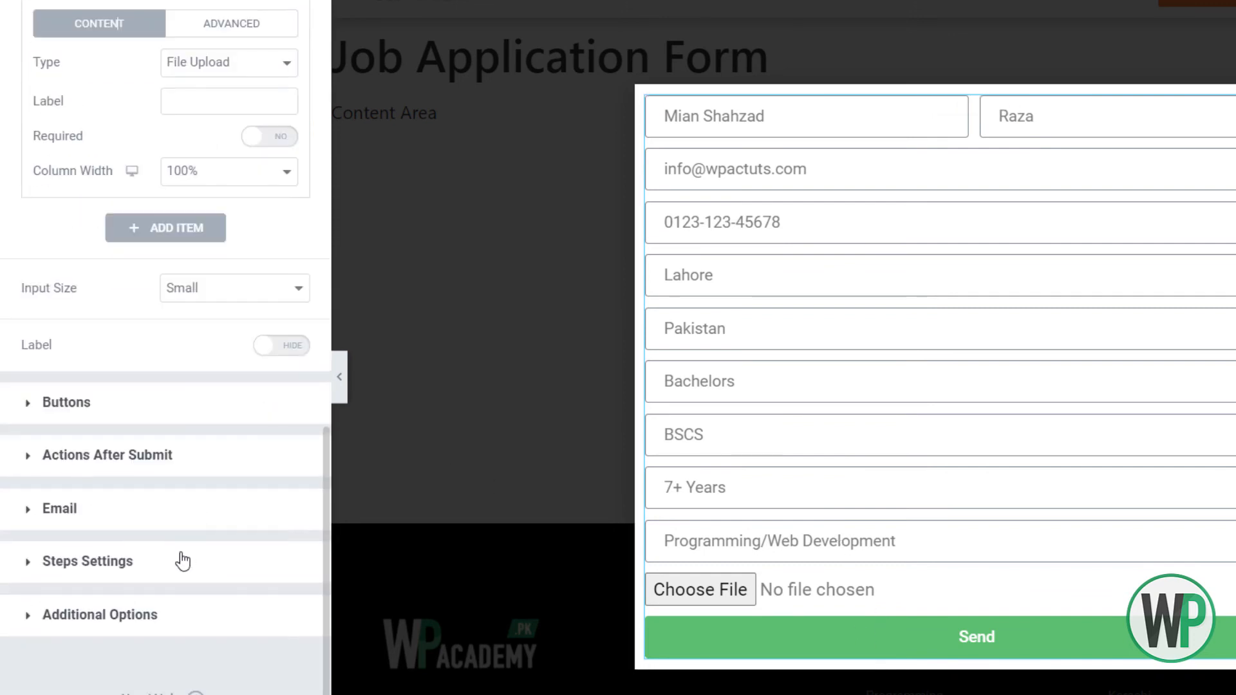
left_click(161, 407)
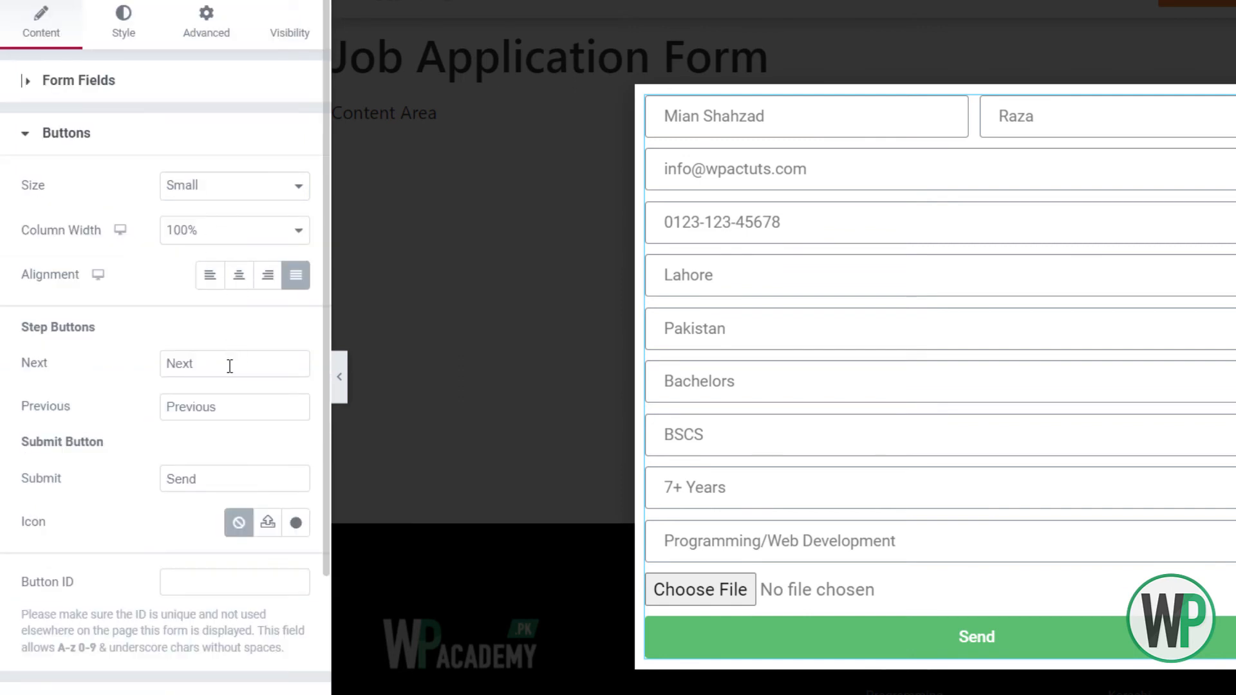
left_click(230, 468)
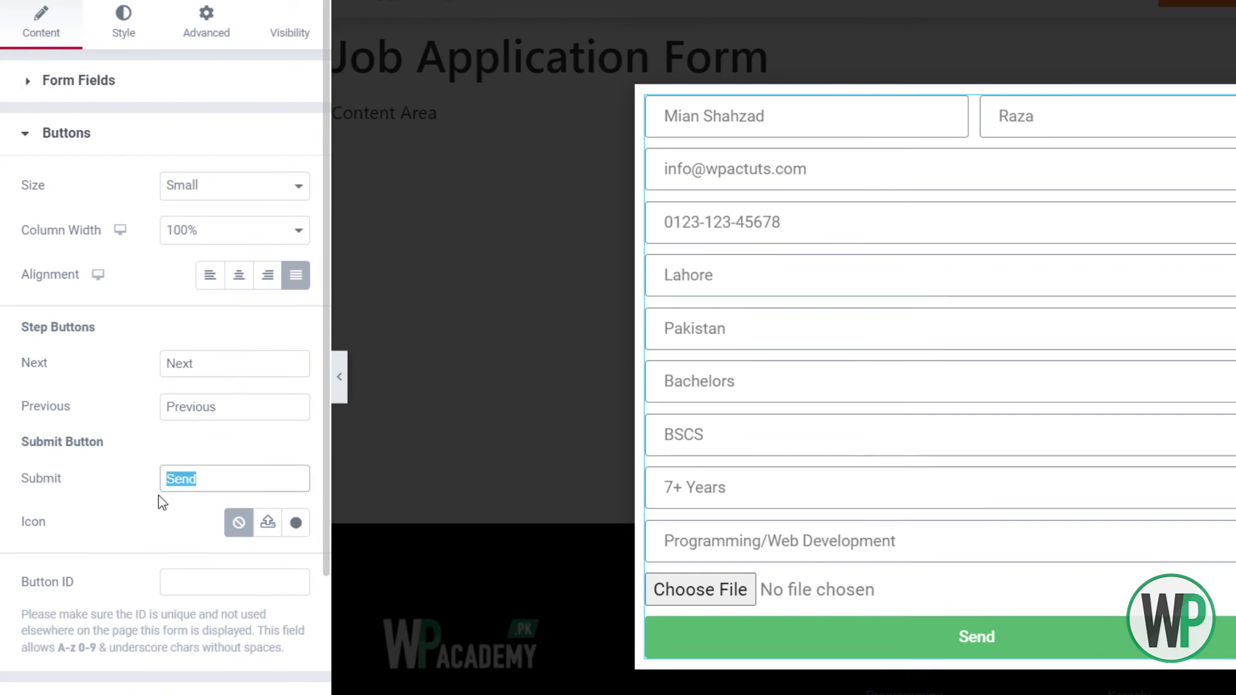
type("Submit ")
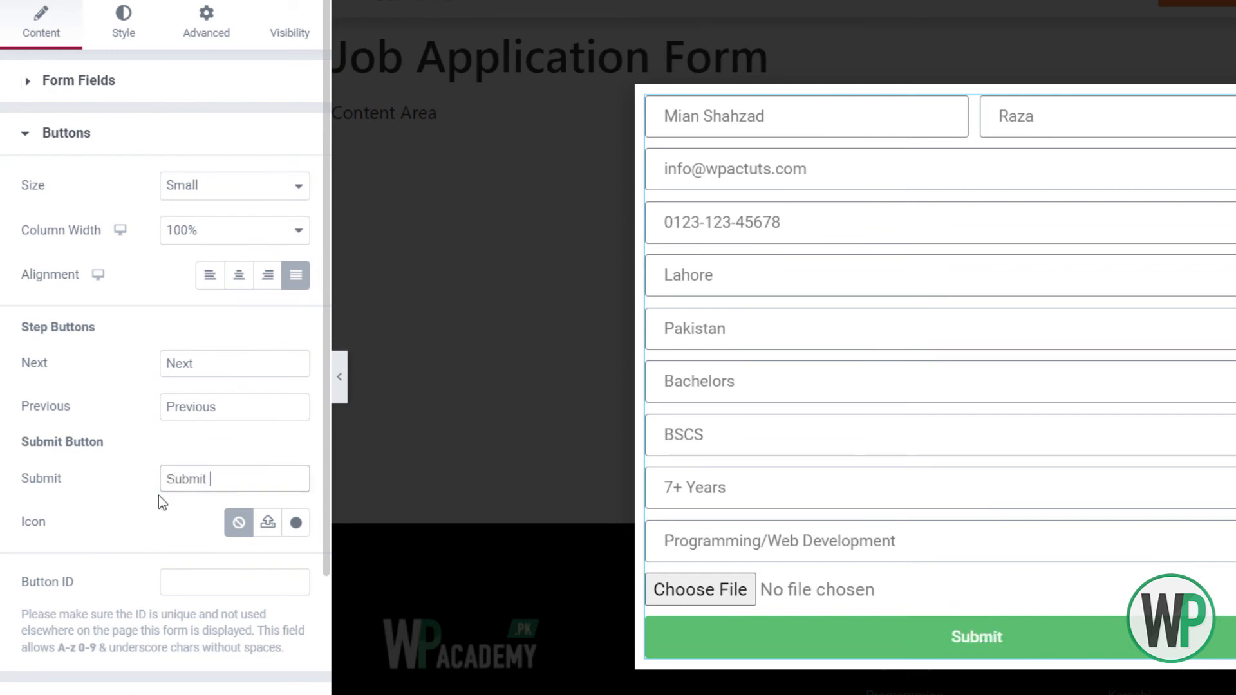
type("Applica")
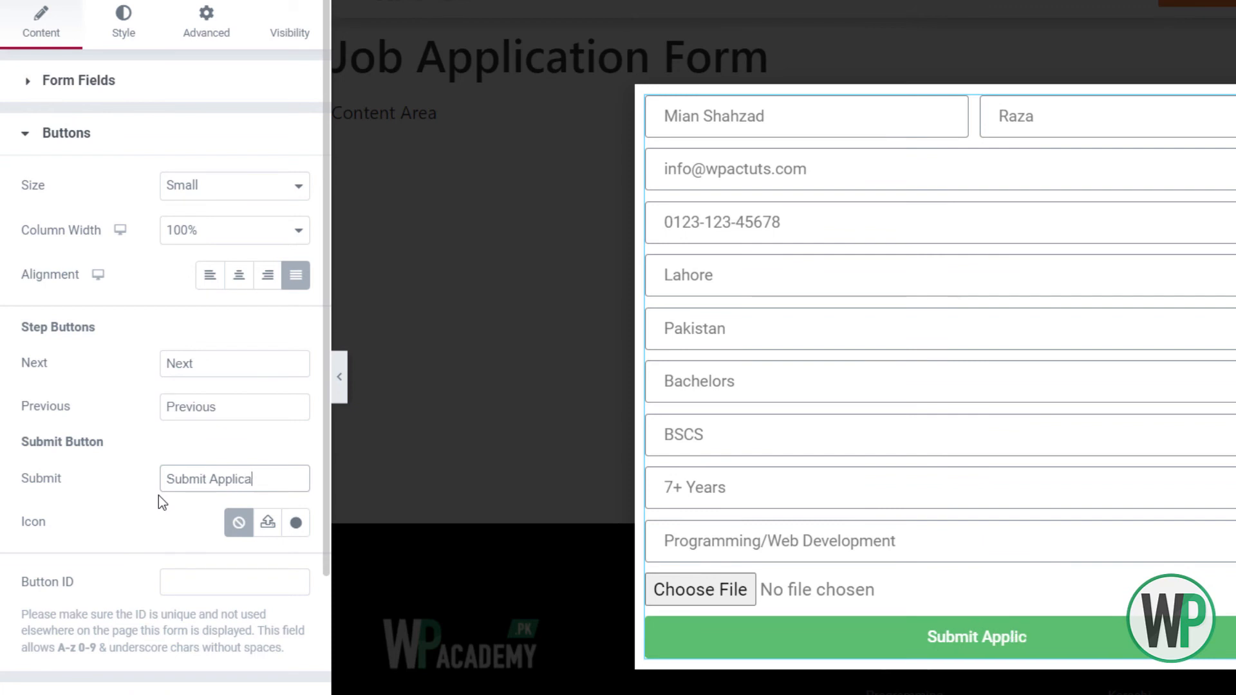
type("tion")
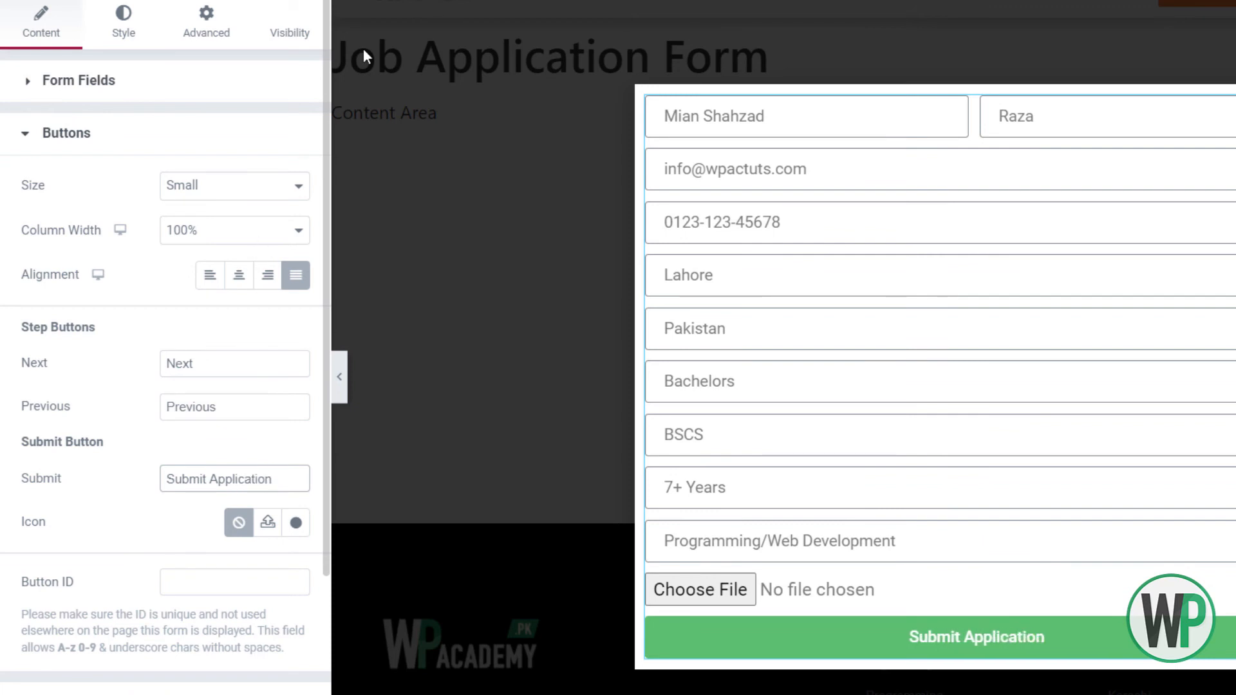
Set the form's rows gap to 20 and save the popup without adding display conditions
left_click(119, 30)
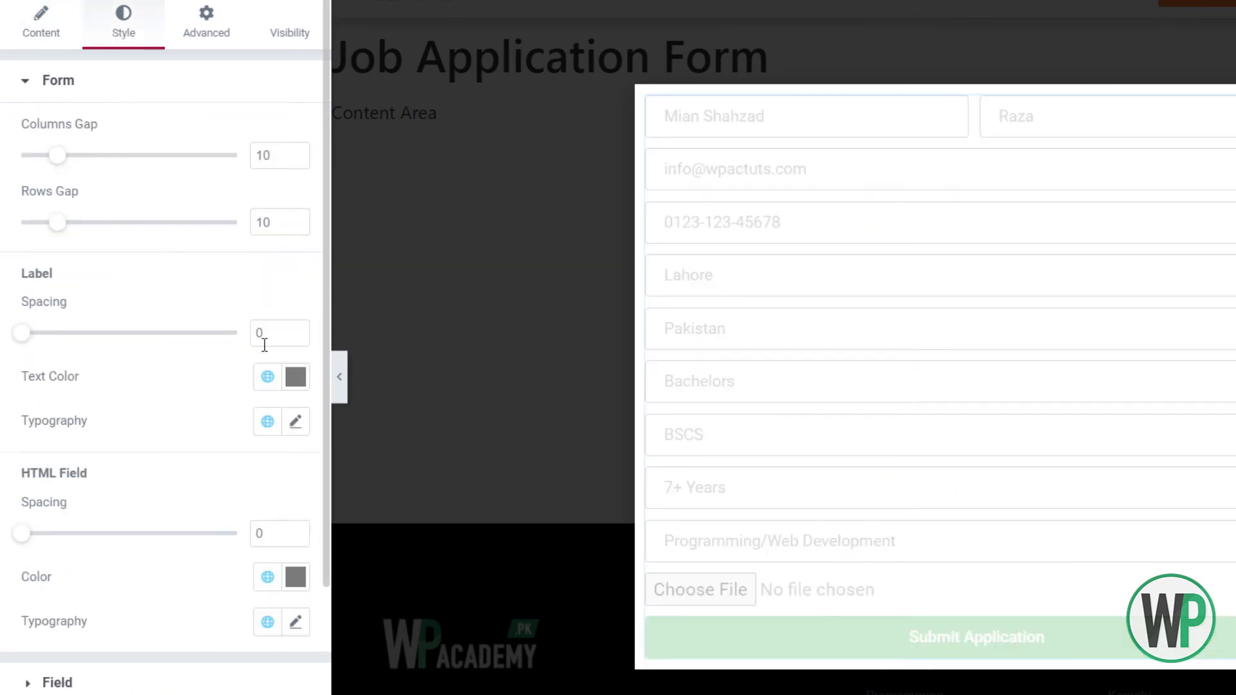
right_click(215, 361)
left_click_drag(58, 222, 104, 225)
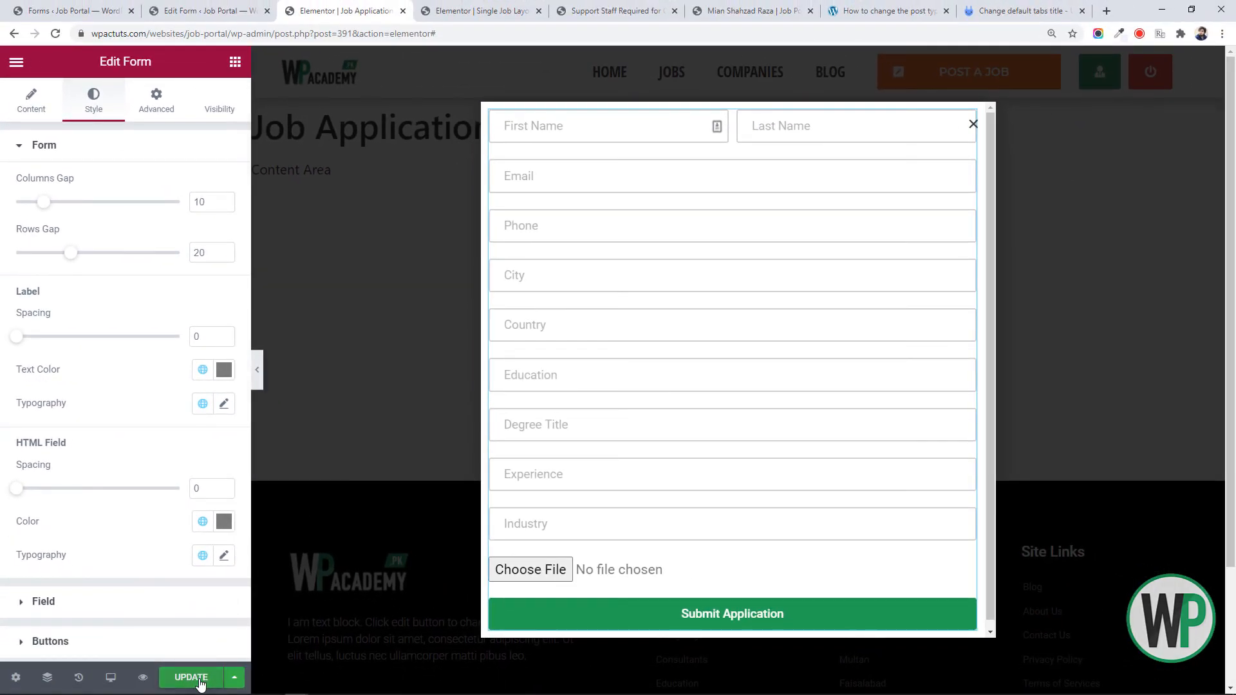
left_click(191, 677)
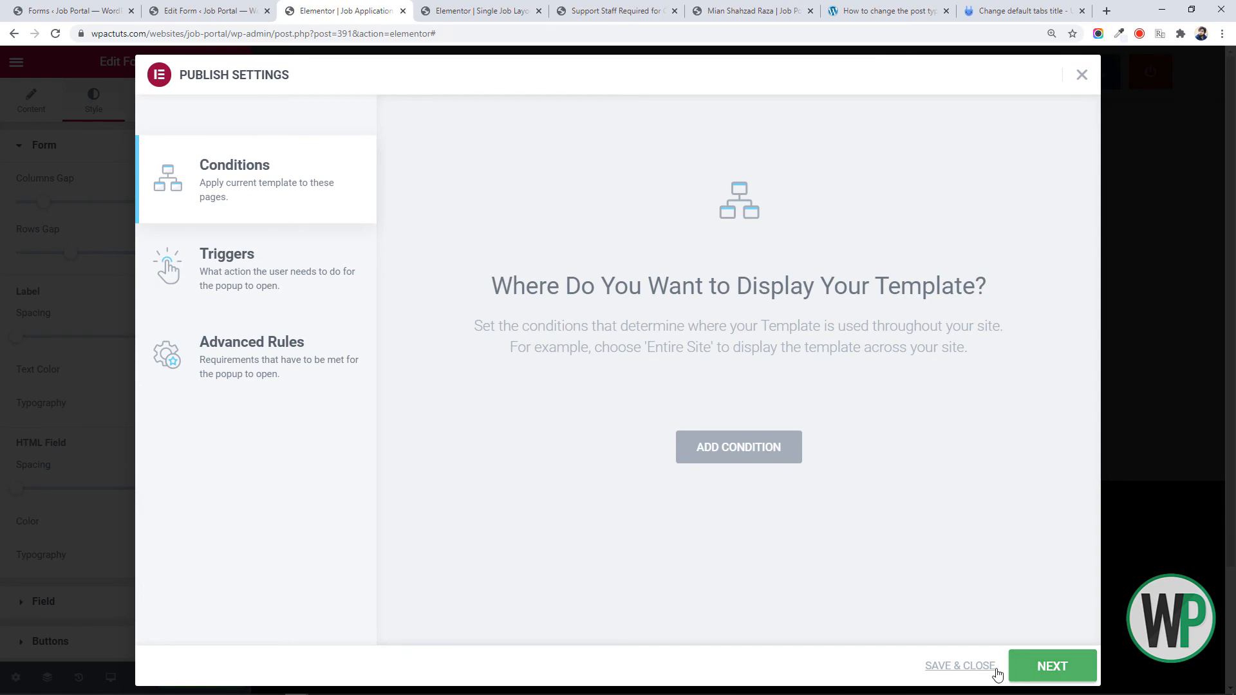
left_click(960, 666)
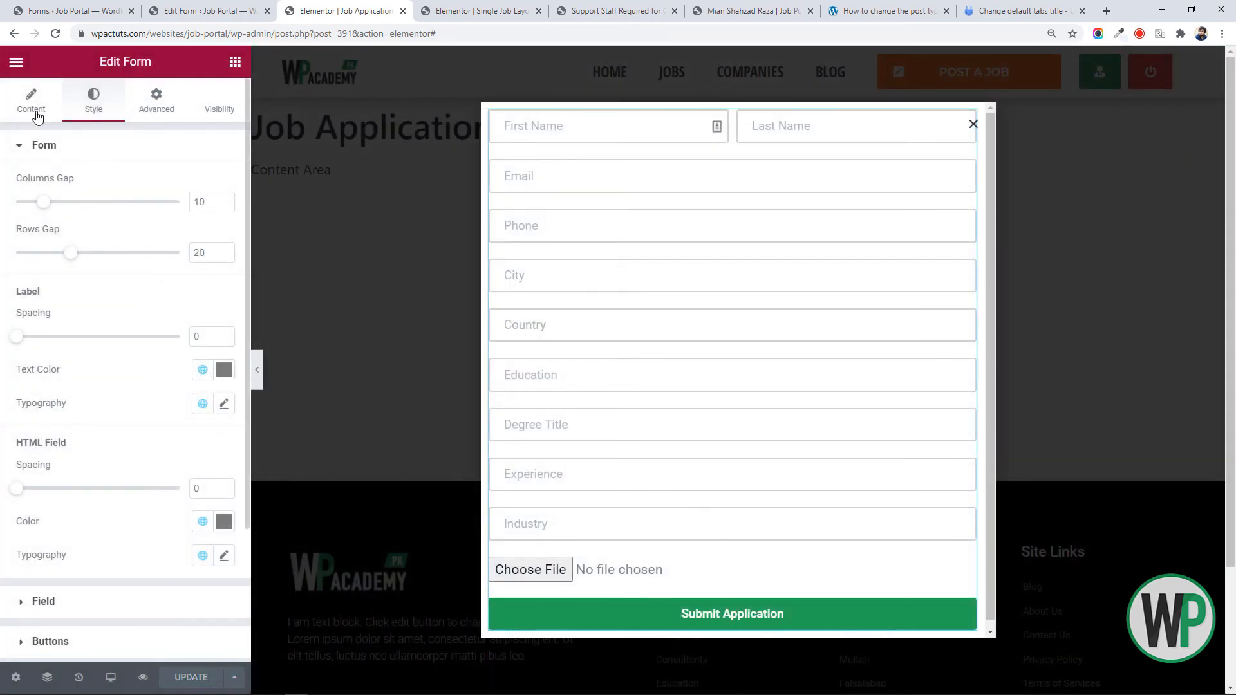
left_click(15, 677)
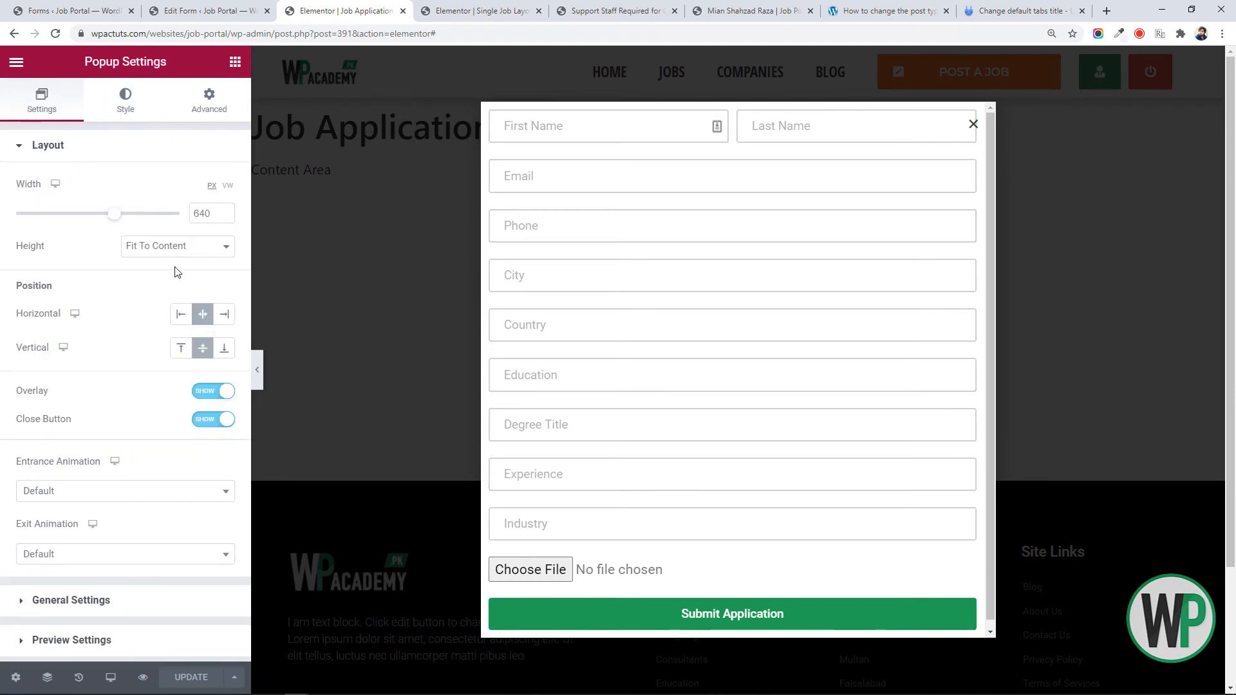
left_click(193, 491)
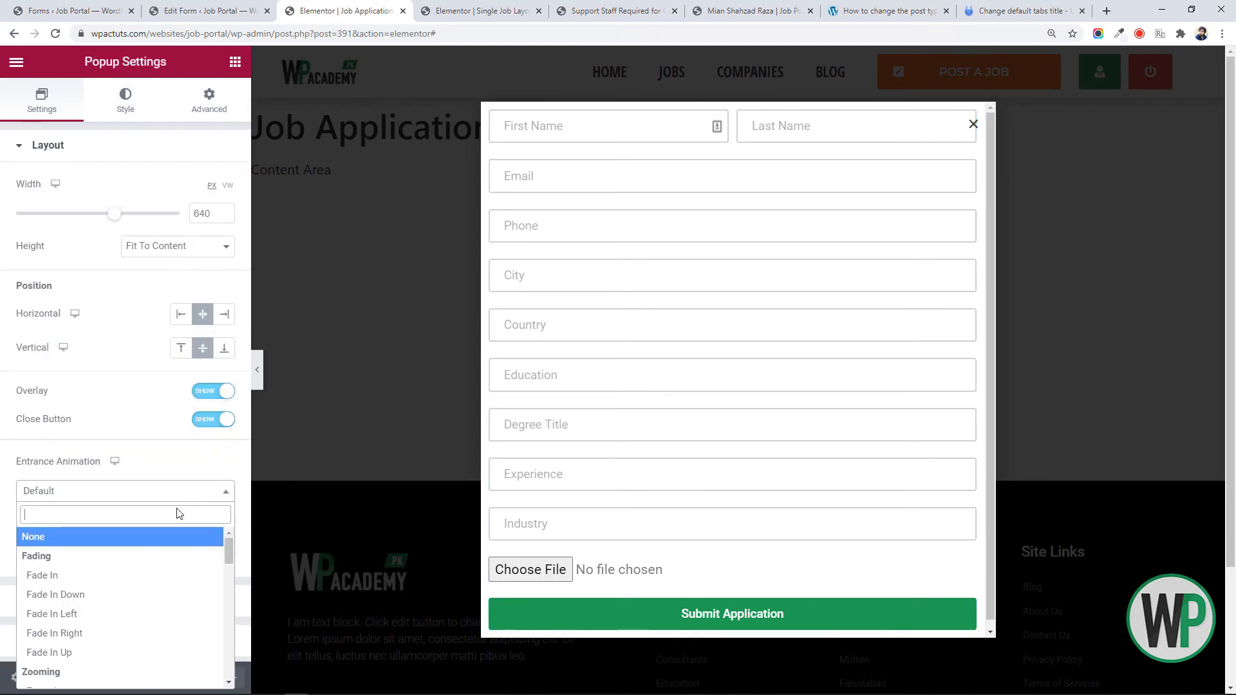
left_click(86, 362)
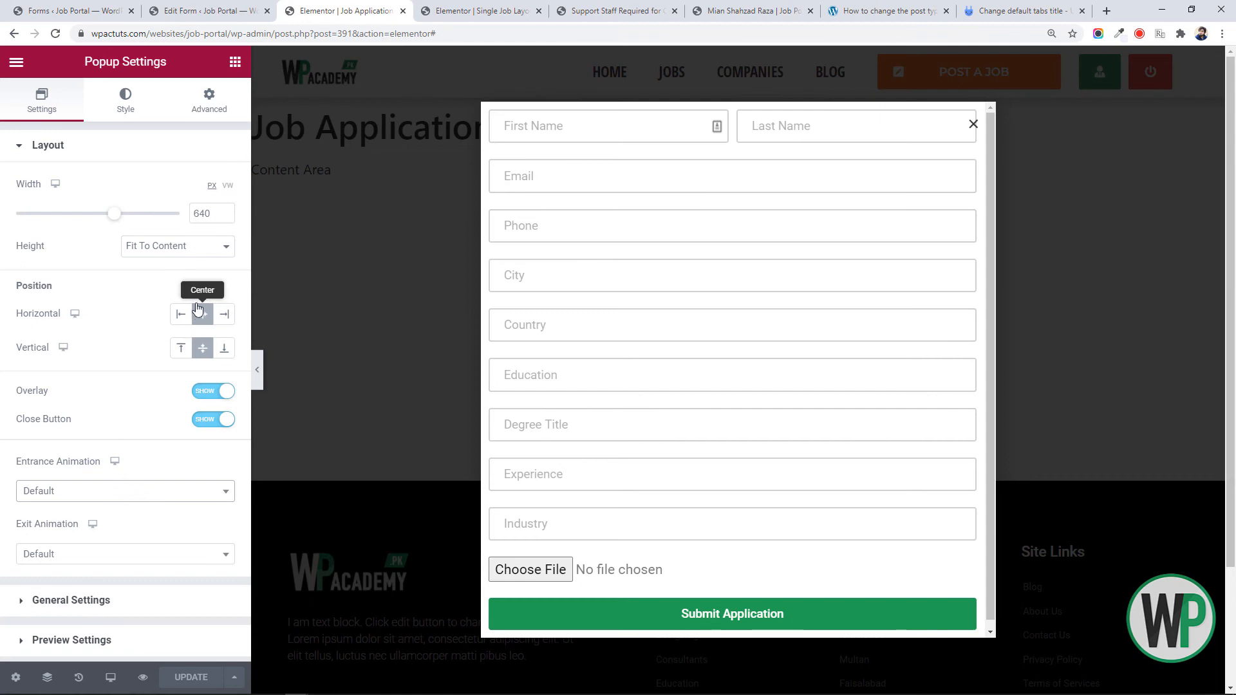
Switch to the Single Job Layout template, reload its editor and open the Apply For Job button for editing
left_click(478, 11)
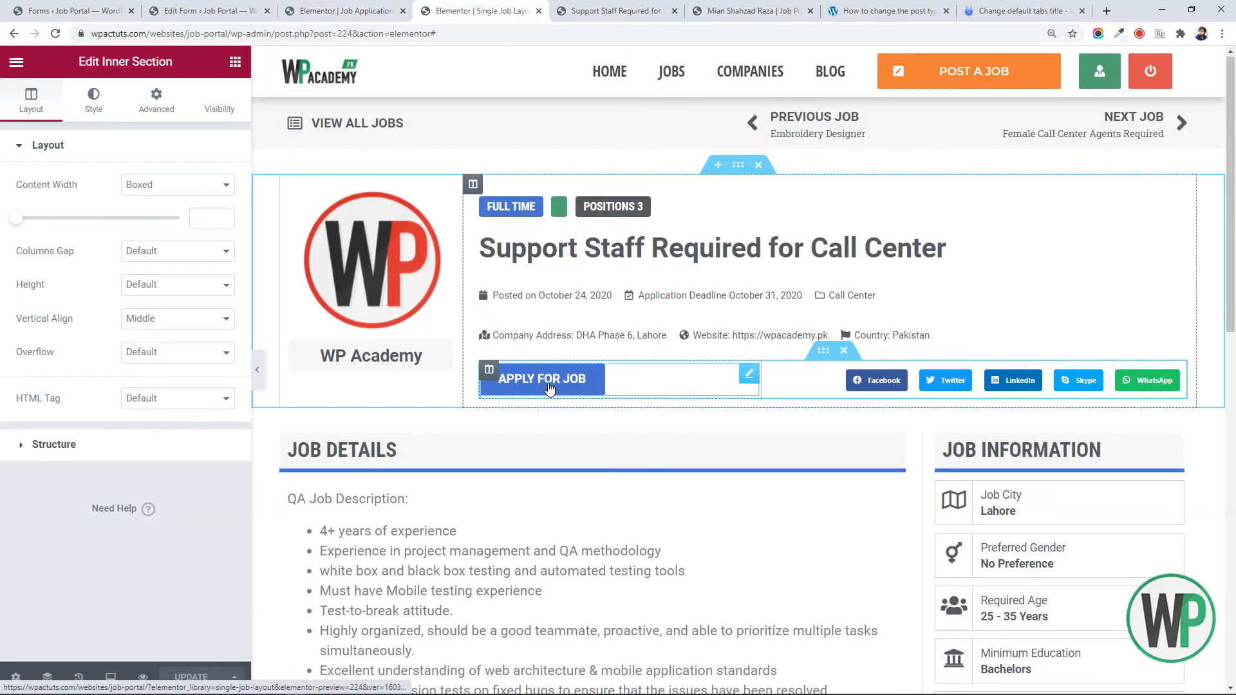
left_click(57, 35)
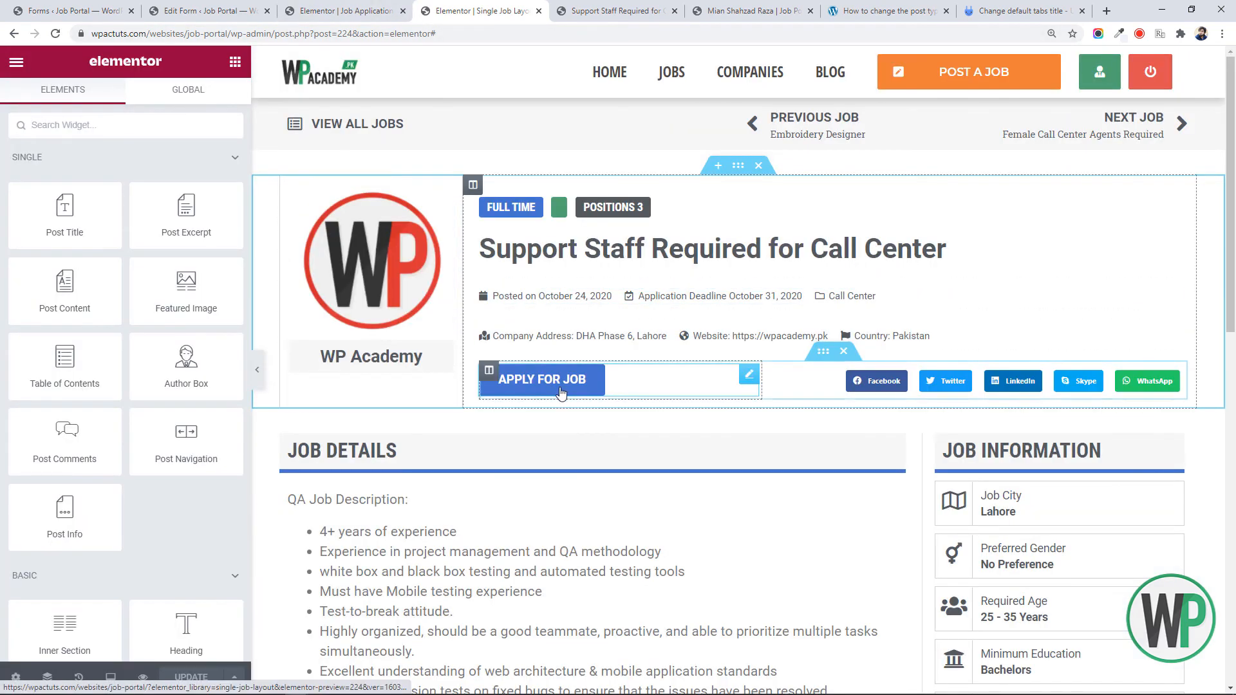
right_click(560, 393)
left_click(582, 406)
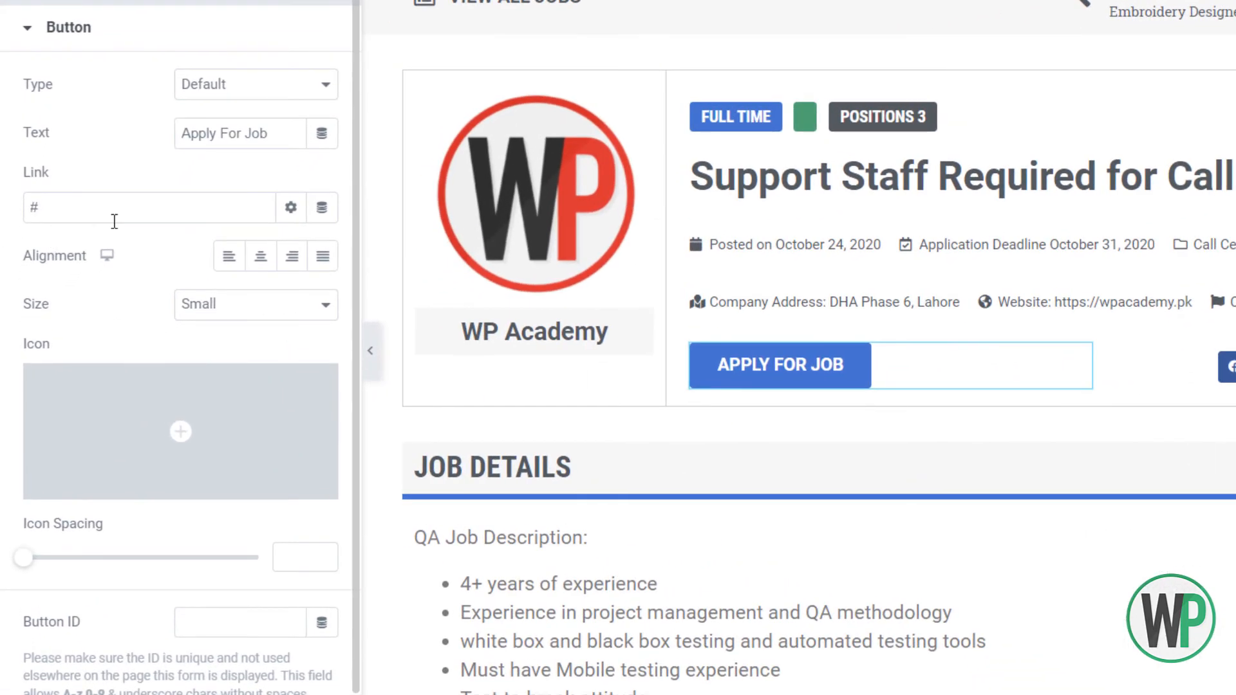
Link the Apply For Job button dynamically to the Popup action with Open Popup selected
left_click(321, 208)
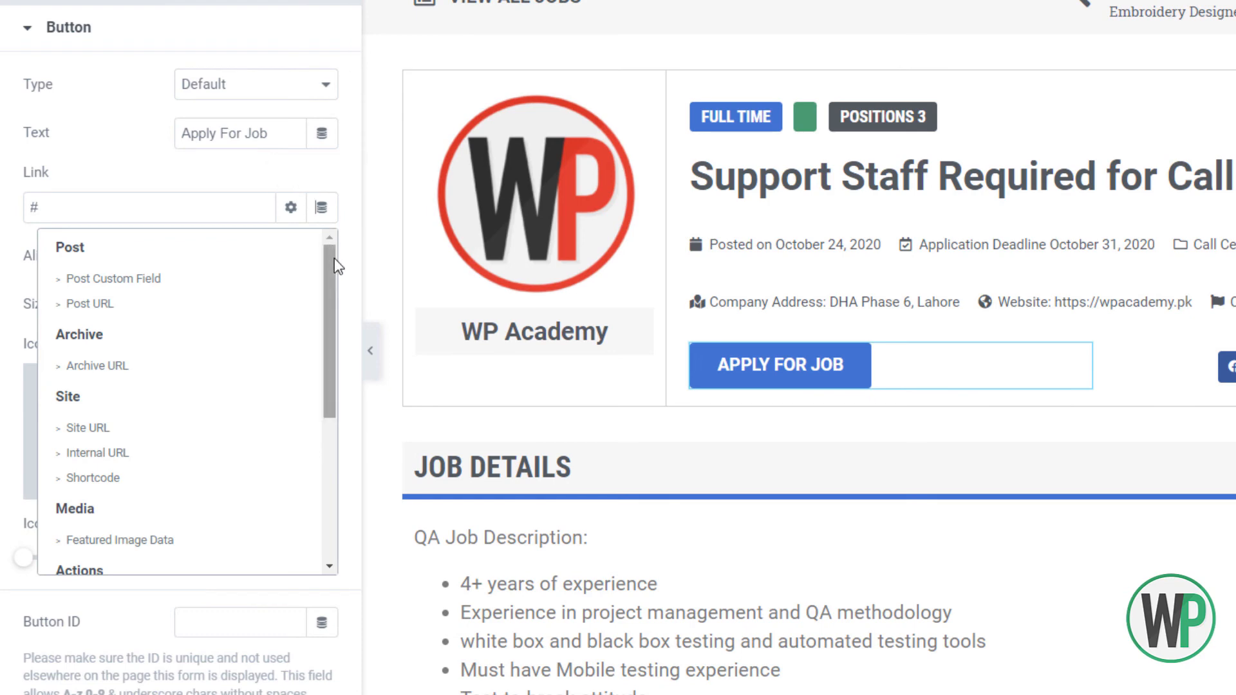
left_click_drag(319, 265, 338, 407)
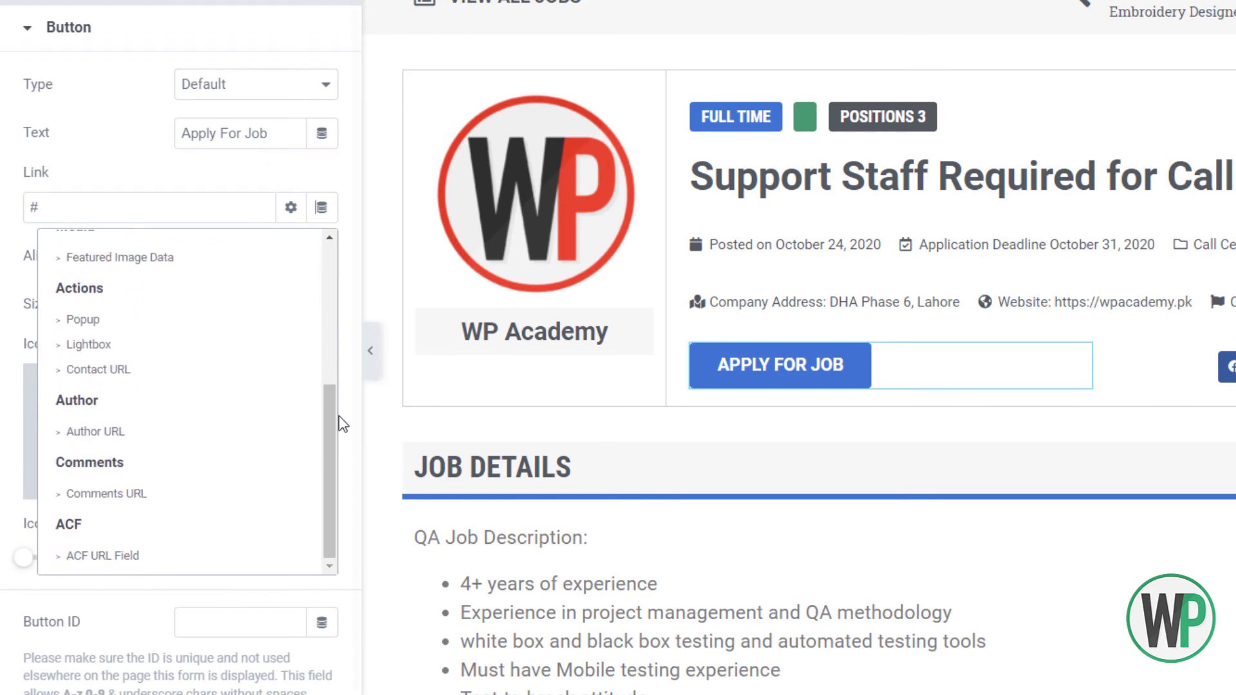
left_click(91, 322)
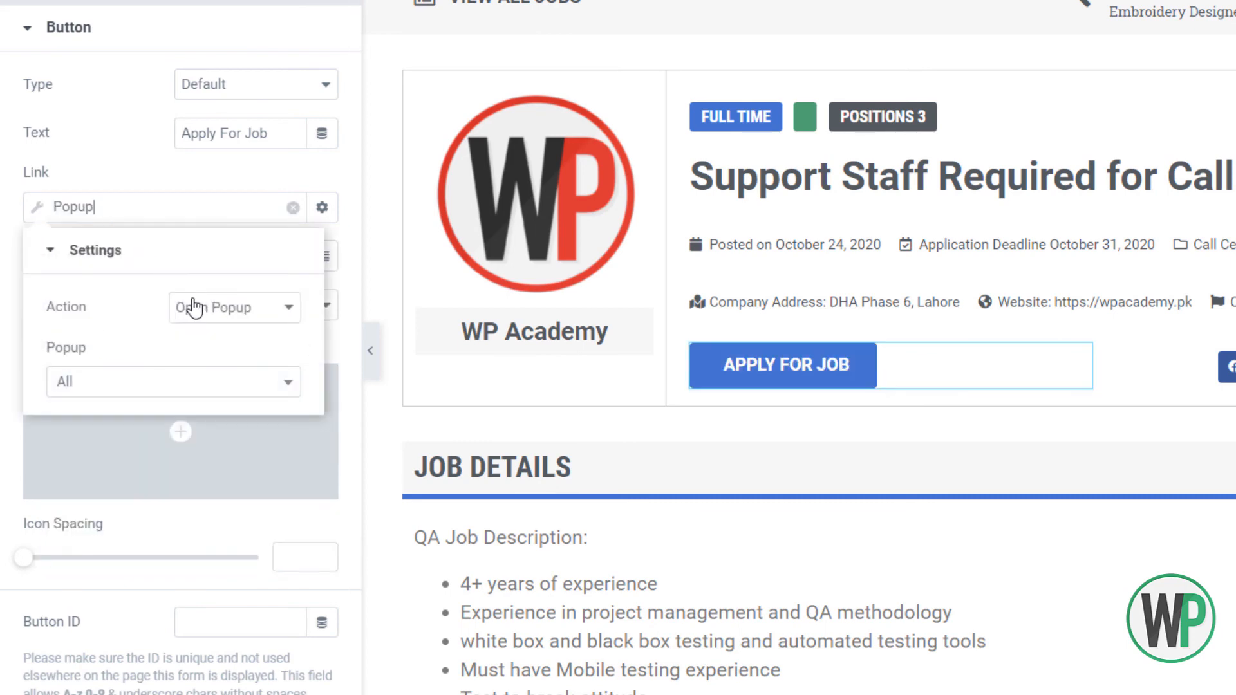
left_click(203, 314)
left_click(203, 316)
Look up the saved popups and choose the Job Application Form template as the popup the button opens
left_click(219, 381)
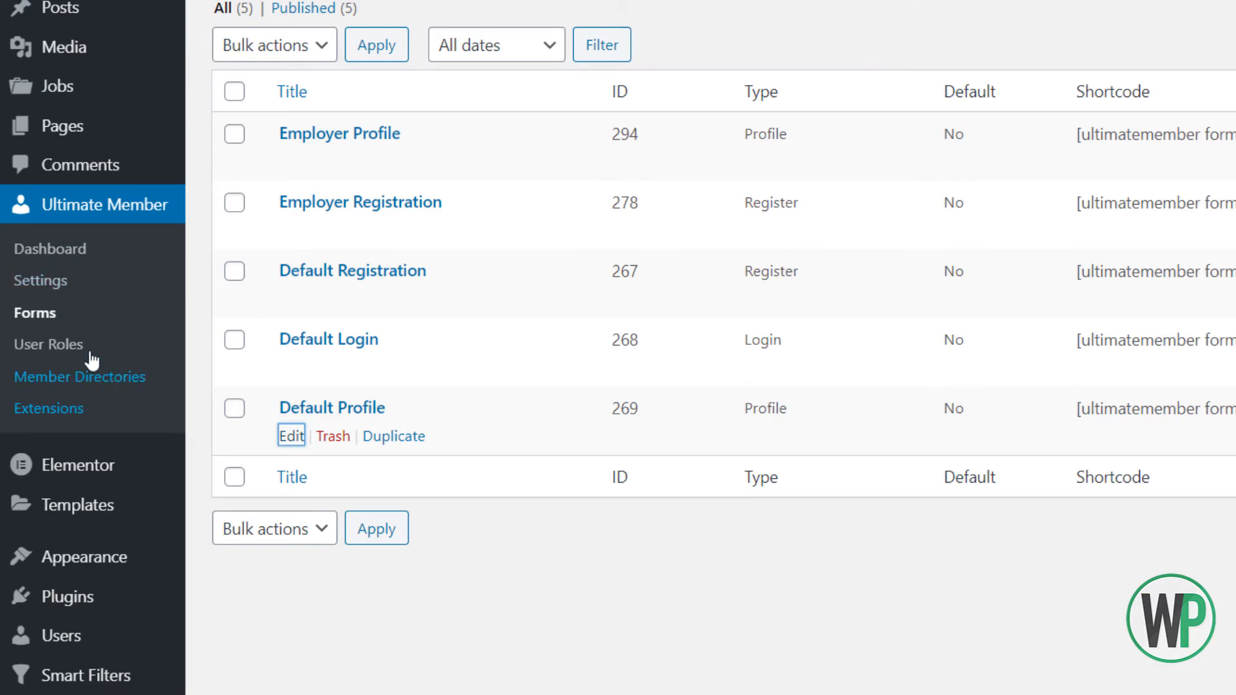
mouse_move(156, 521)
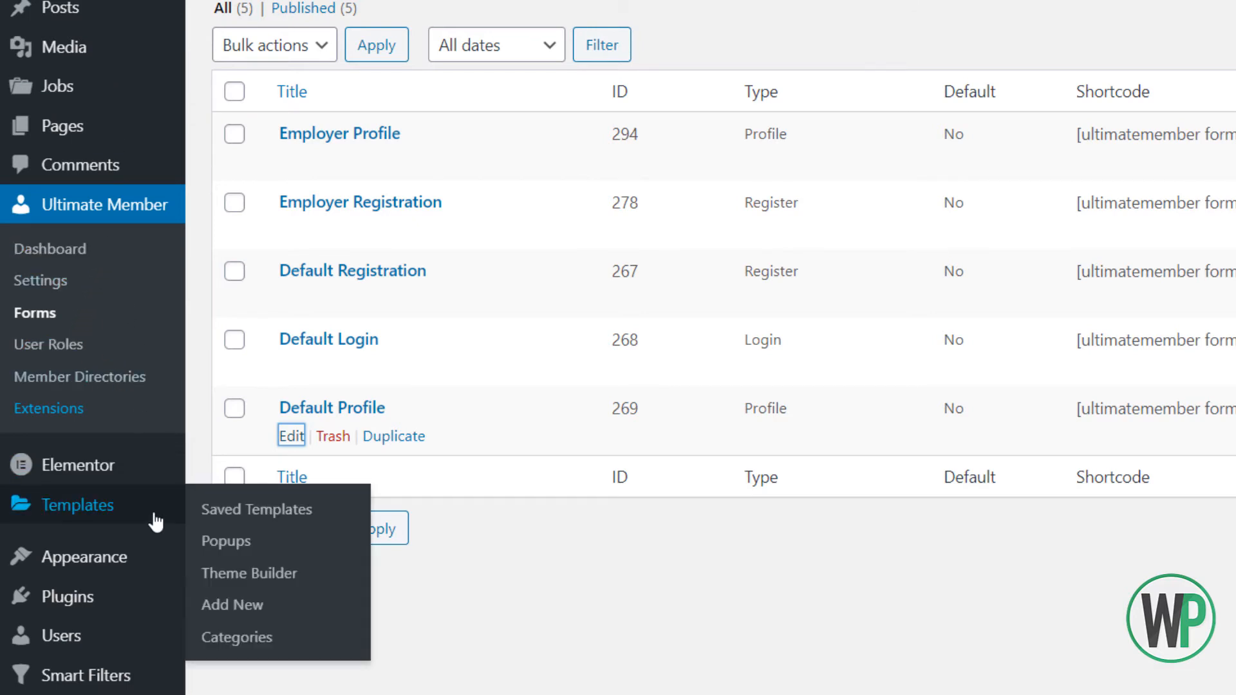
left_click(232, 547)
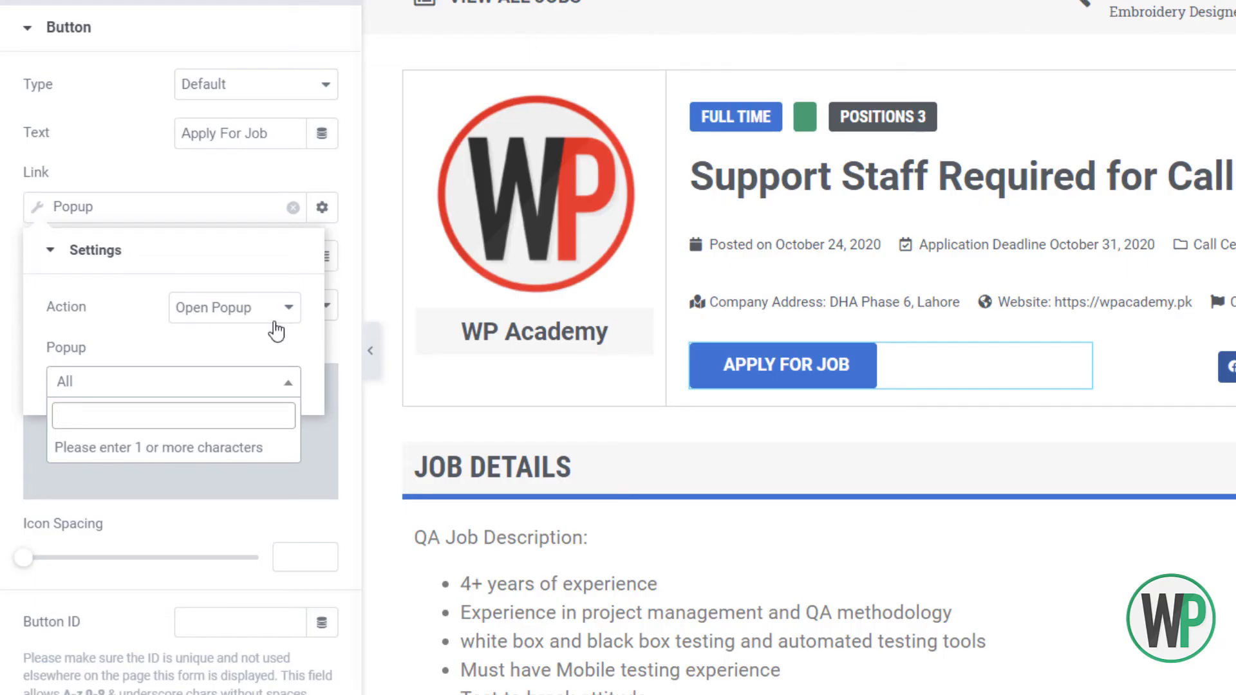
type("job")
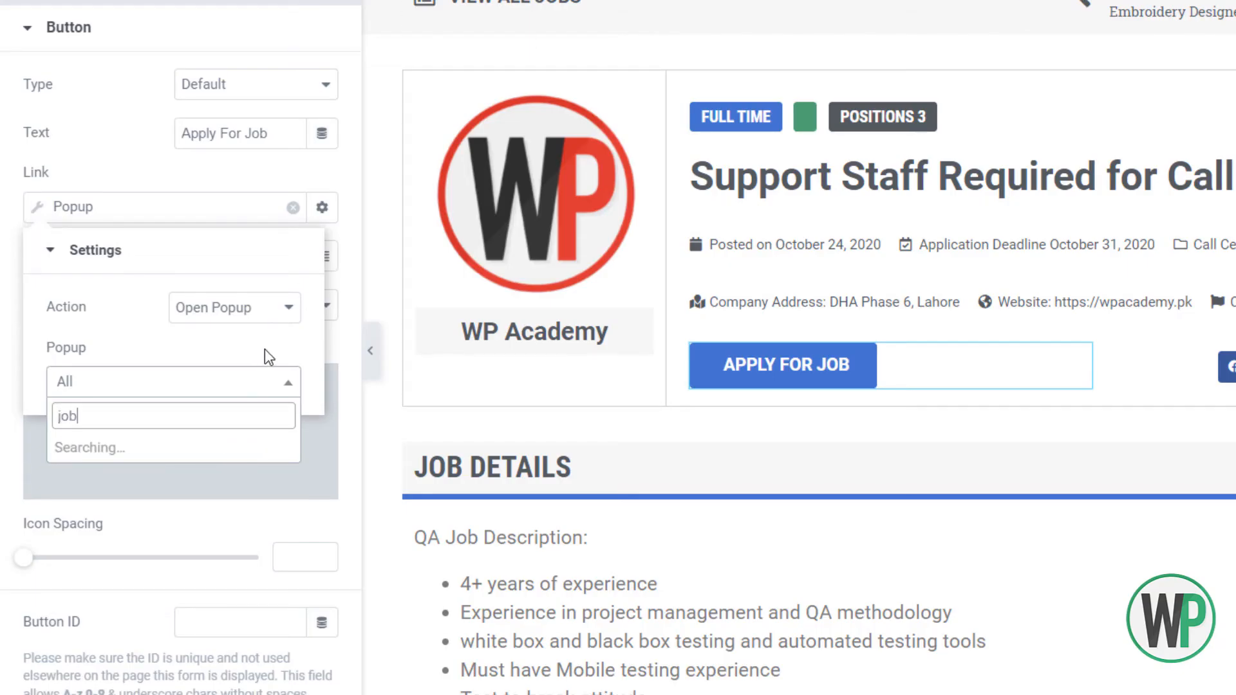
left_click(221, 444)
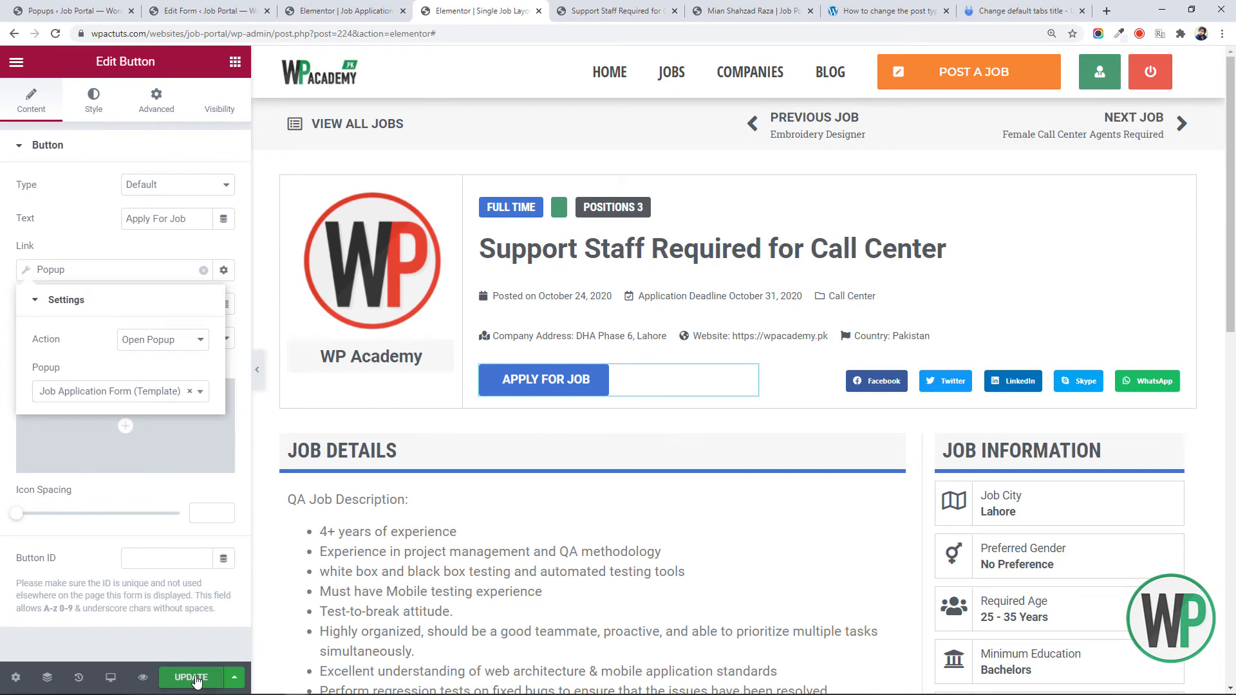
Update the Single Job Layout template and reload the live Support Staff job page to check the Apply For Job button
left_click(168, 579)
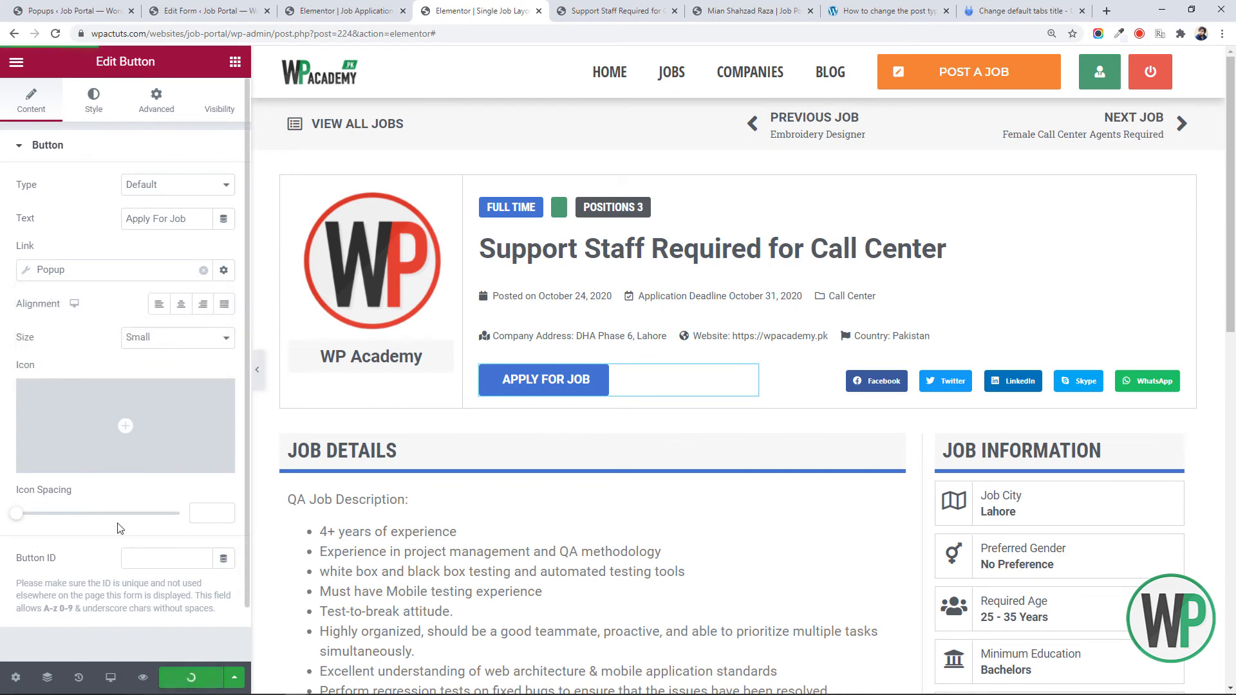
left_click(651, 5)
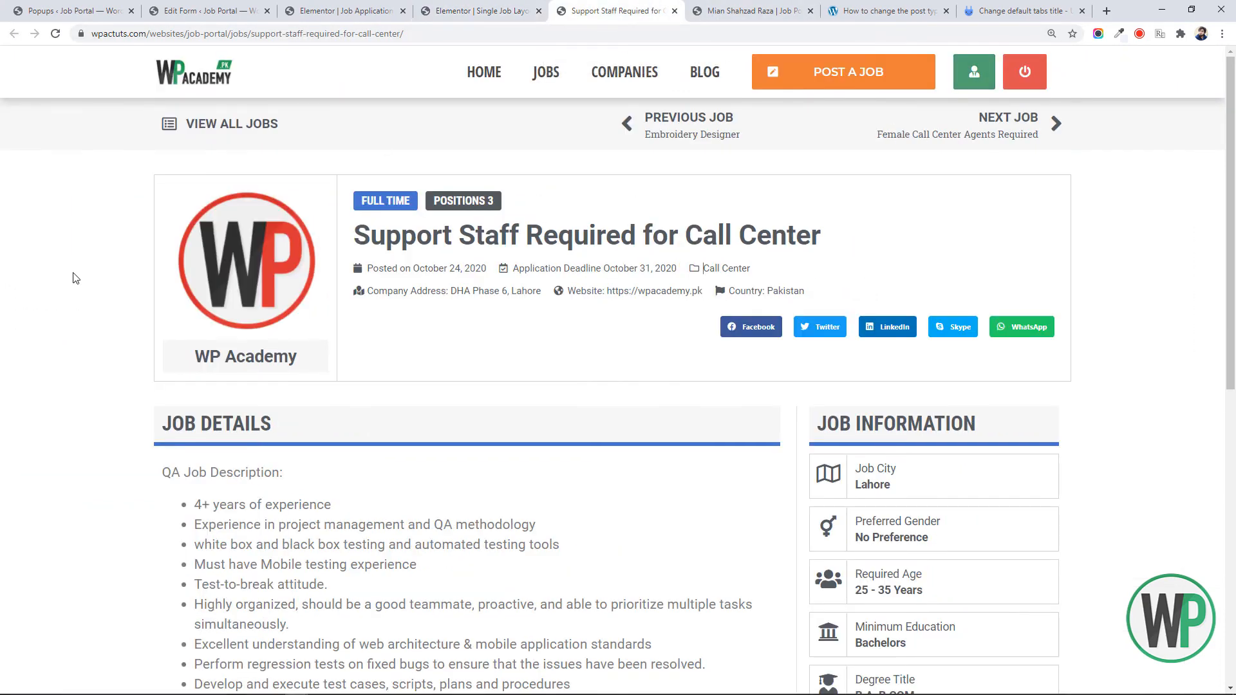
key("F5")
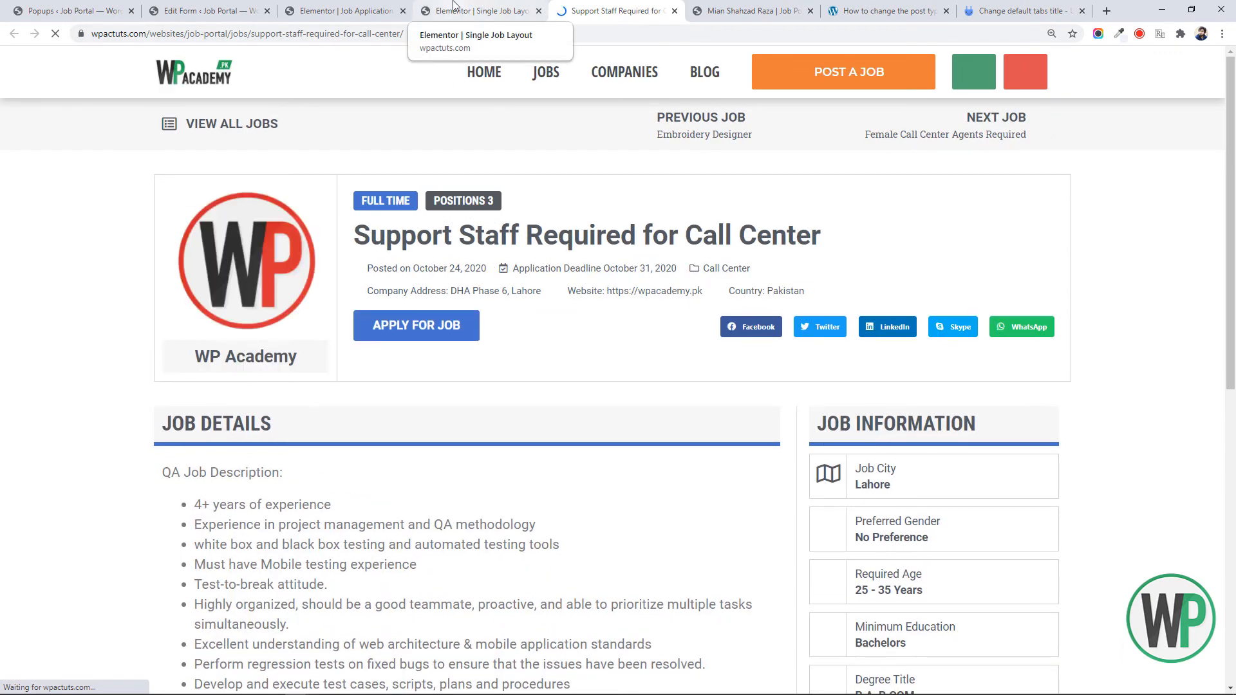
Unlink the margins of the inner section holding the Apply For Job button, set its top margin to 20 px and update the template
left_click(509, 4)
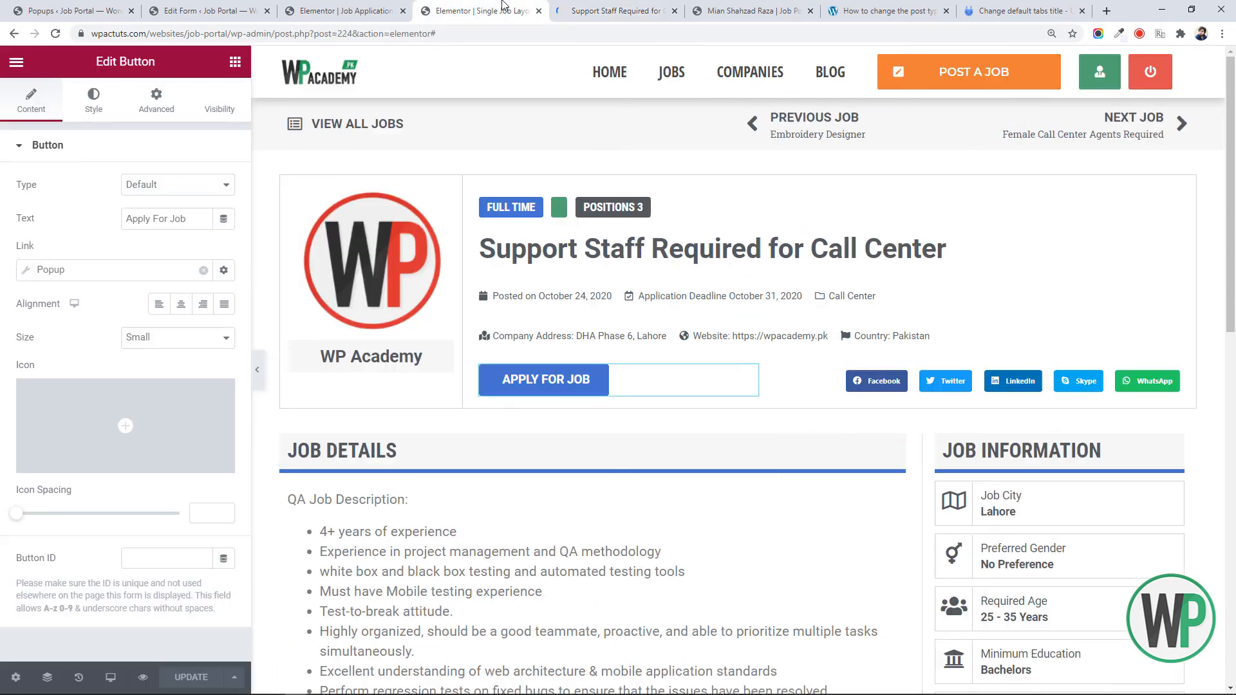
right_click(819, 352)
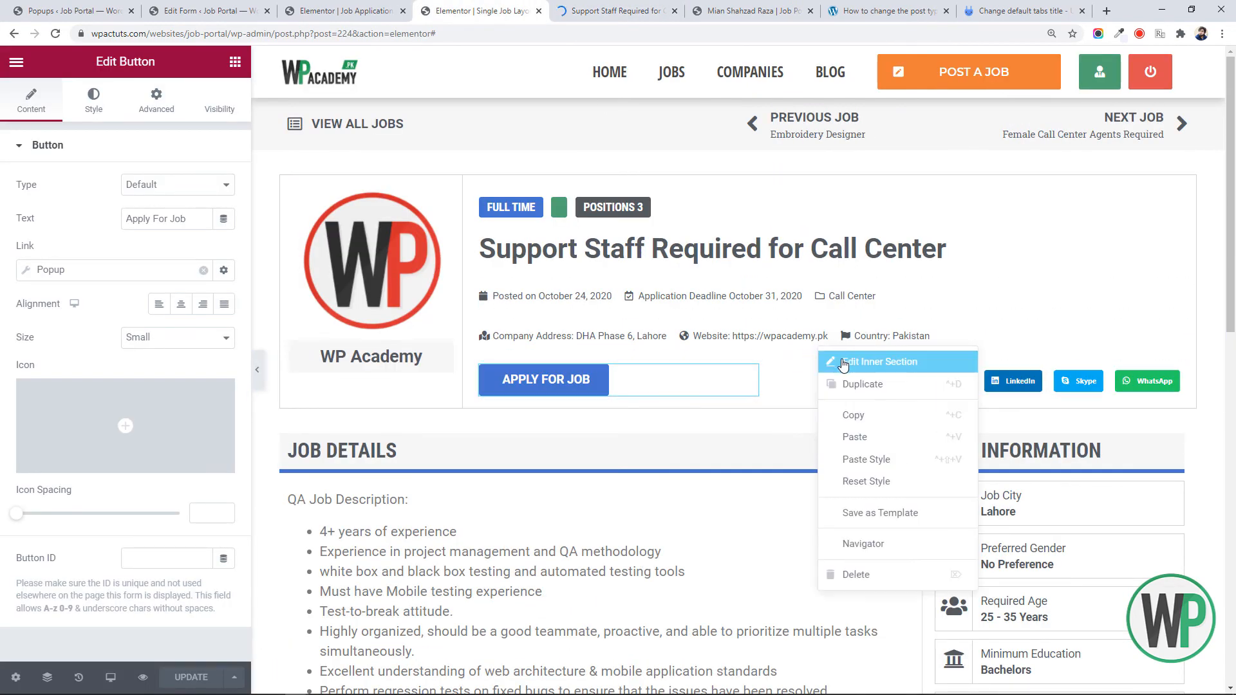
left_click(843, 357)
left_click(155, 103)
left_click(213, 213)
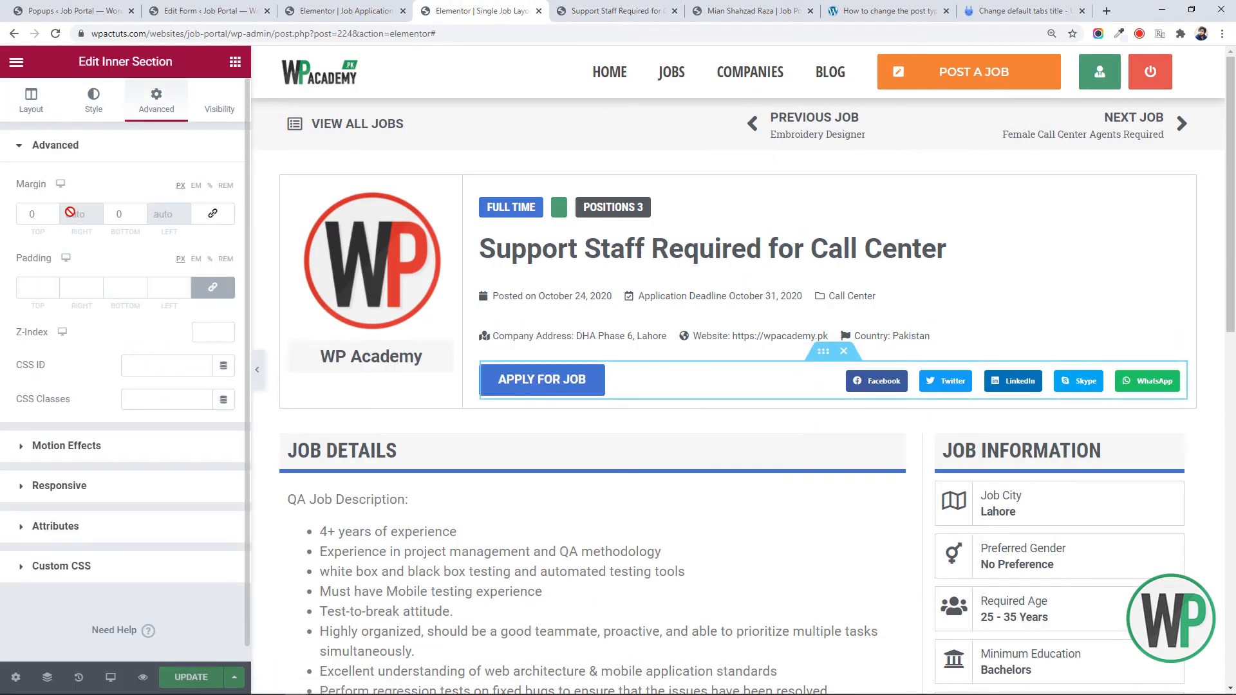
left_click(31, 215)
type("20")
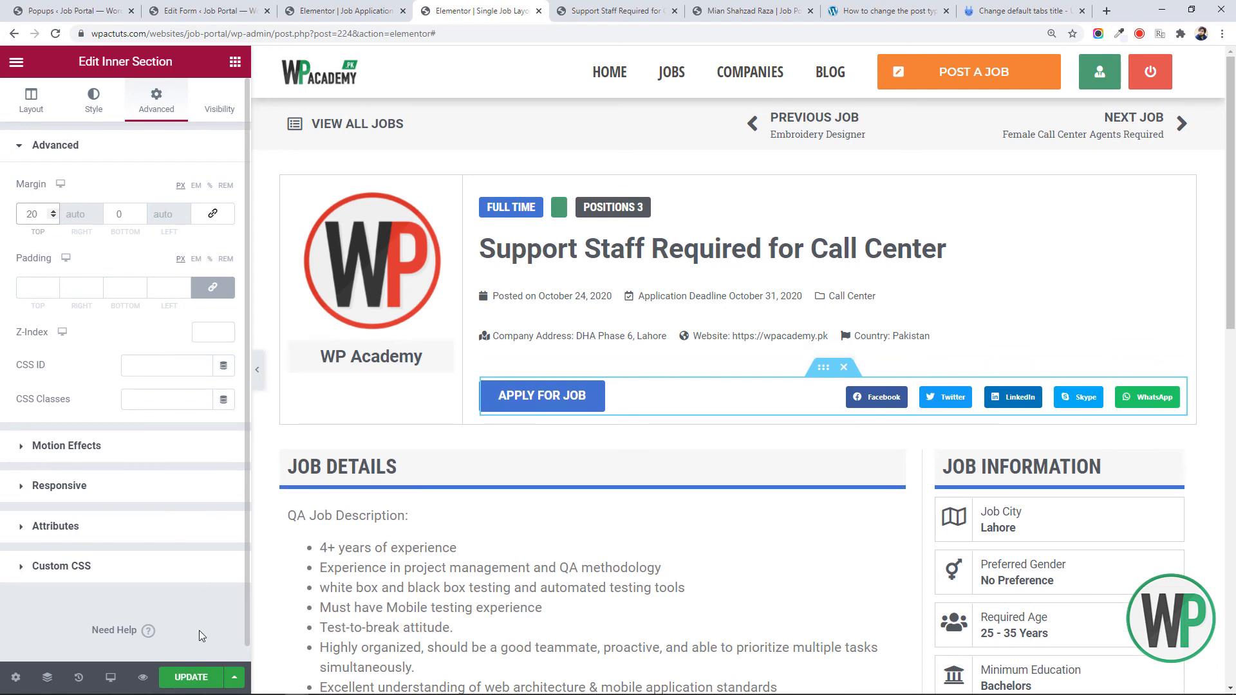
left_click(191, 677)
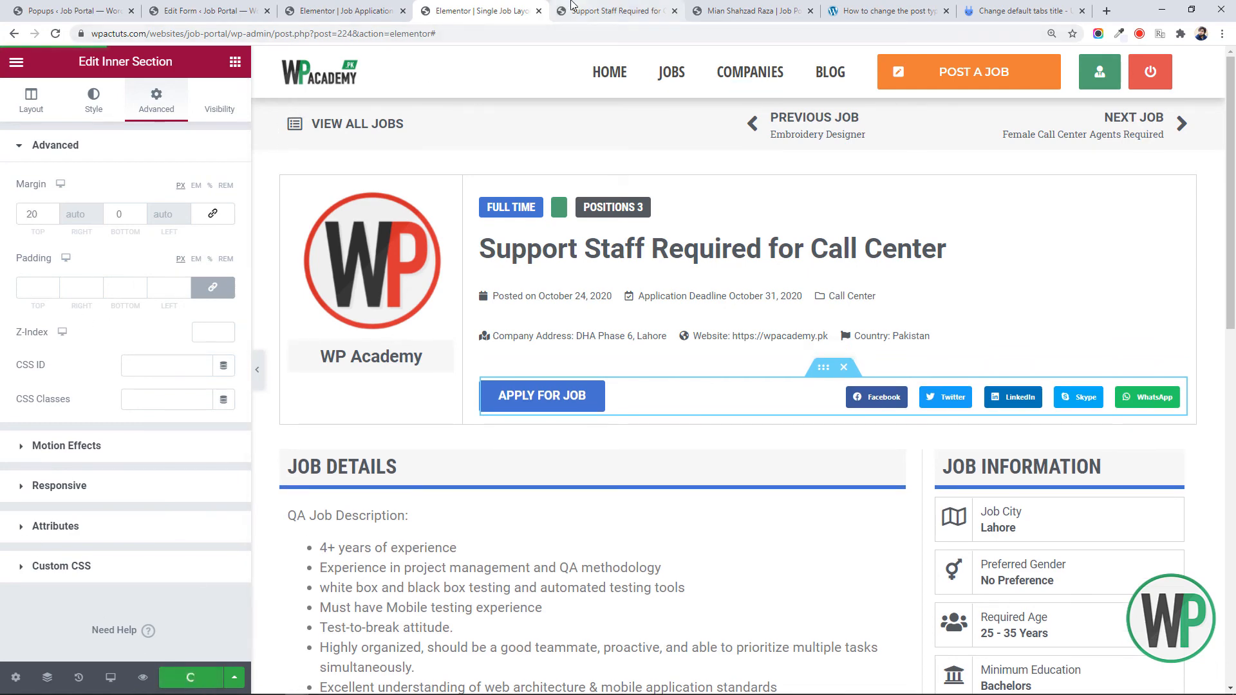
Reload the live job page, open the application popup to check its prefilled fields and file upload, and close it
left_click(592, 6)
key("F5")
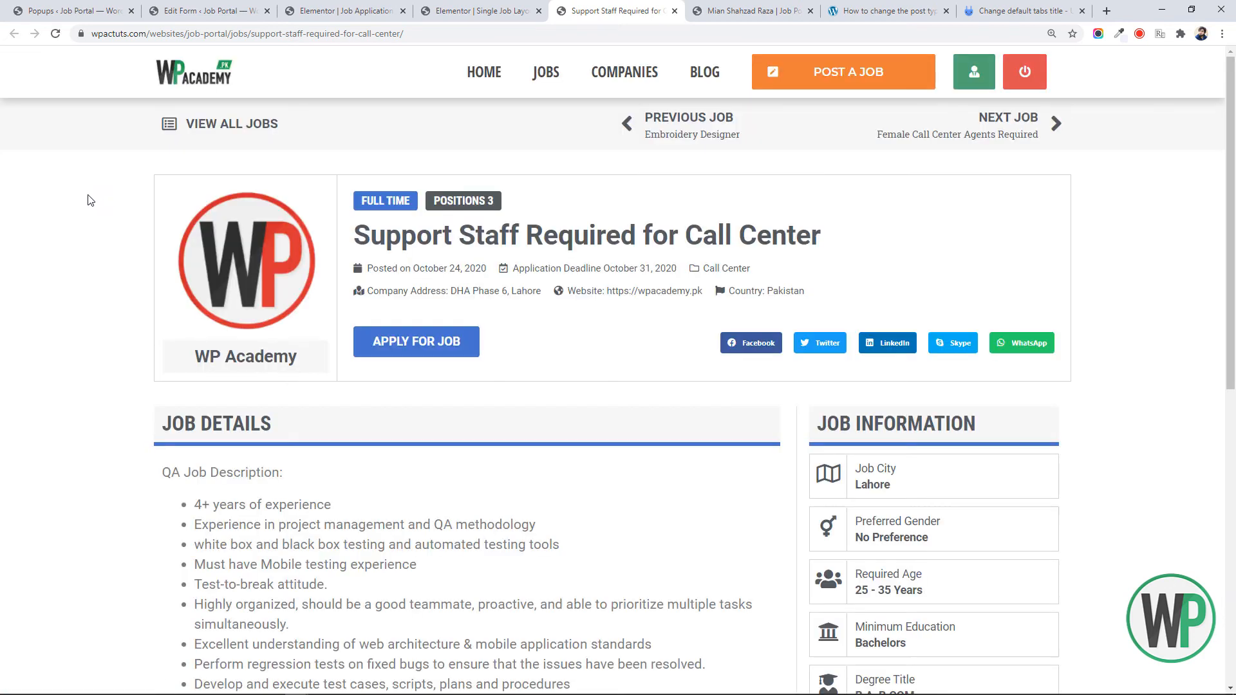
left_click(454, 347)
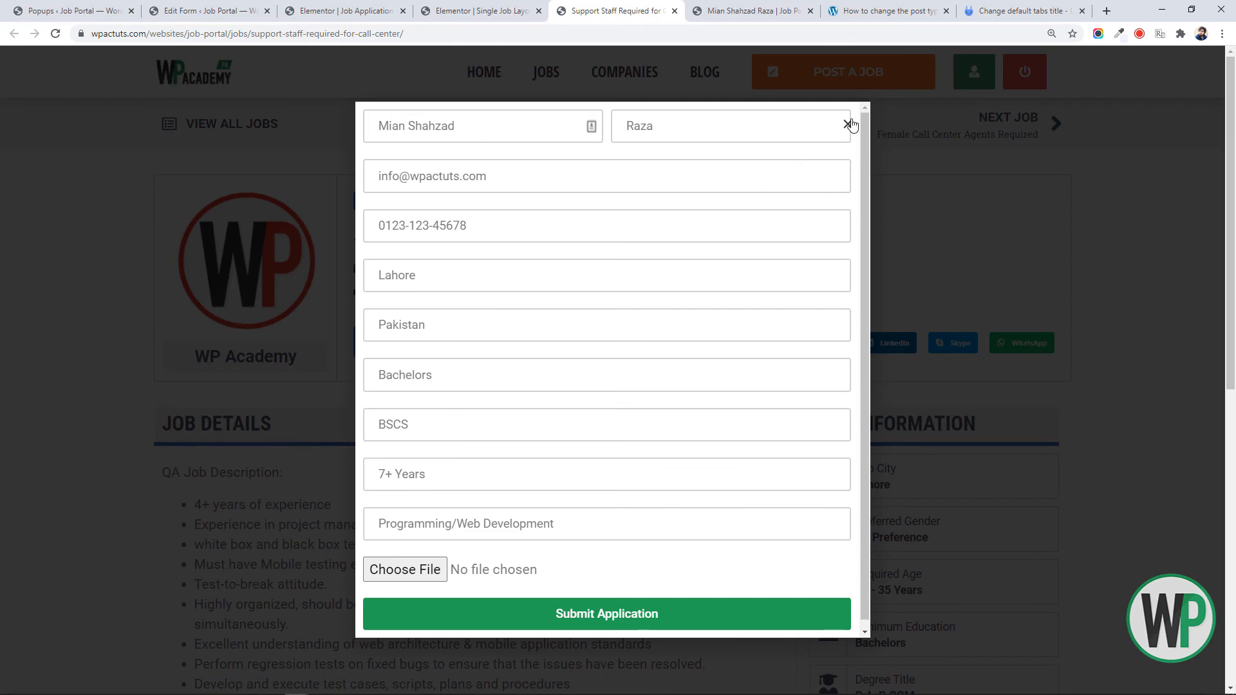
mouse_move(863, 126)
left_mouse_down()
mouse_move(866, 222)
mouse_move(868, 120)
left_mouse_up()
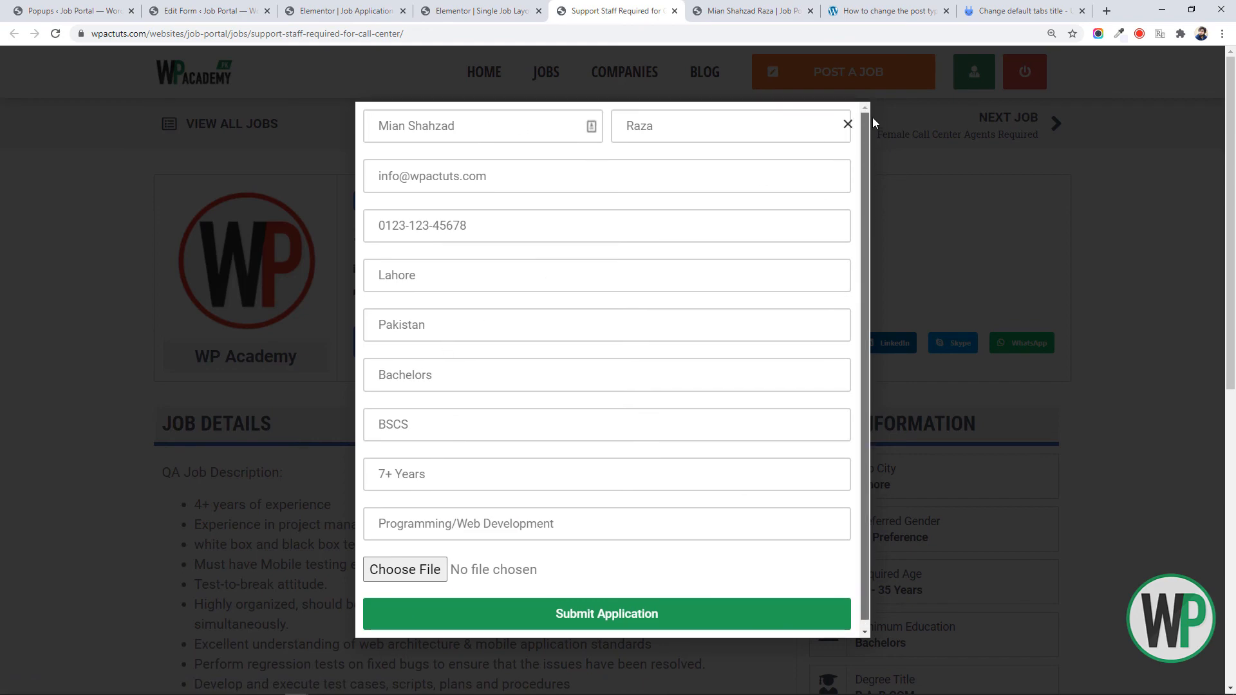
left_click(583, 179)
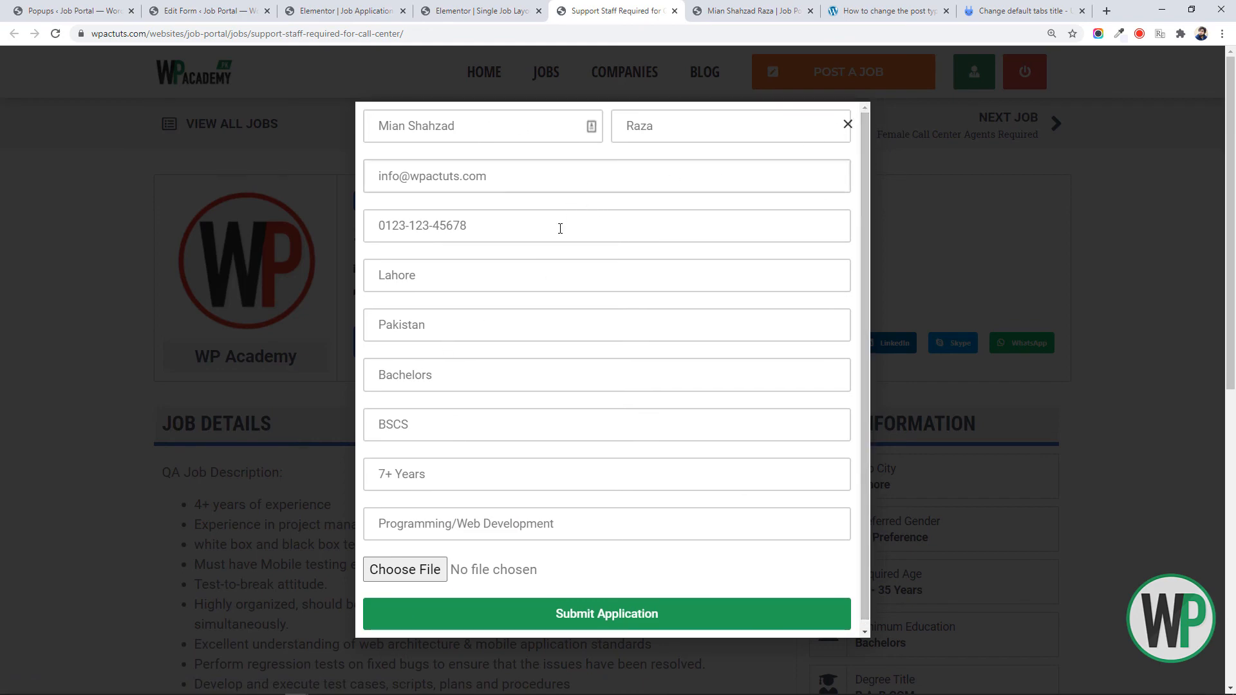
left_click(561, 286)
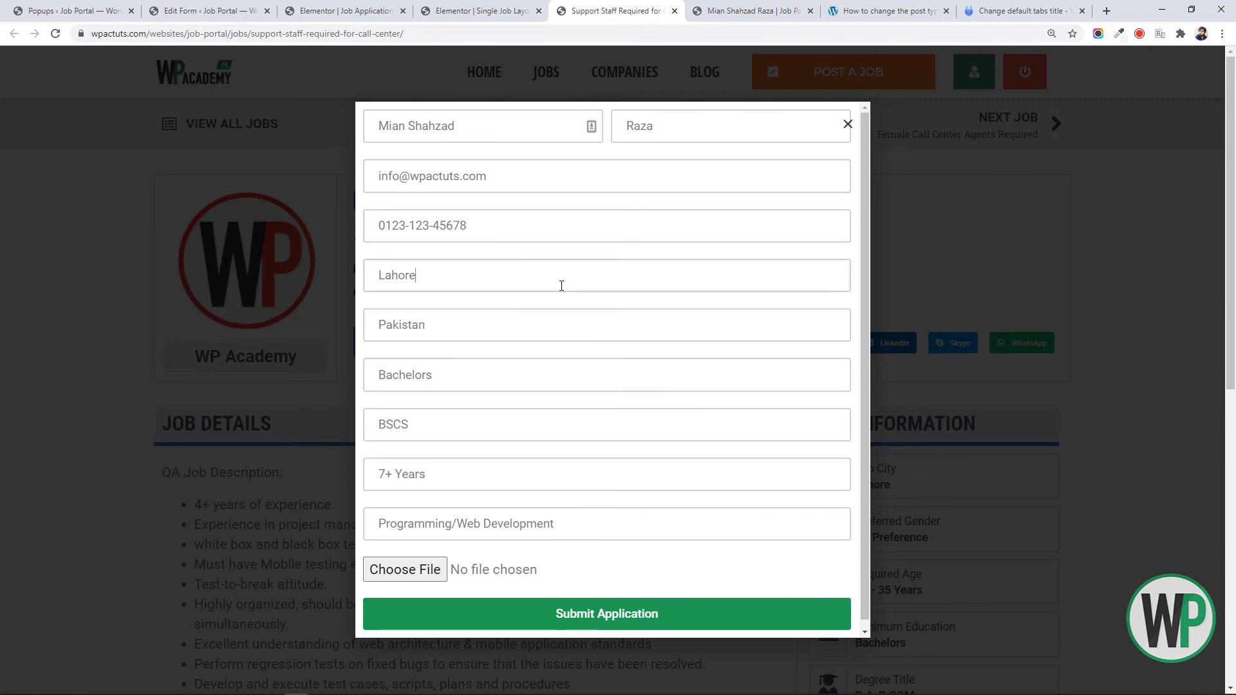
left_click(580, 376)
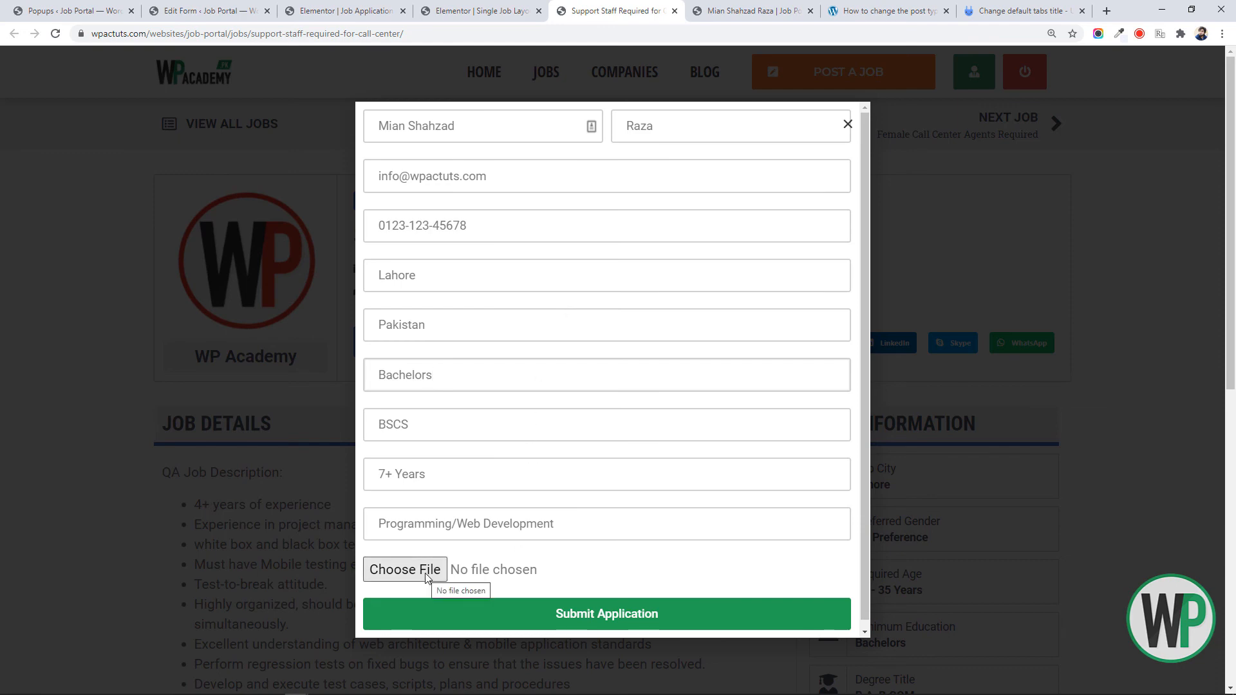
left_click(848, 124)
Open the form in the Job Application Form popup for editing and review its actions after submit
left_click(319, 8)
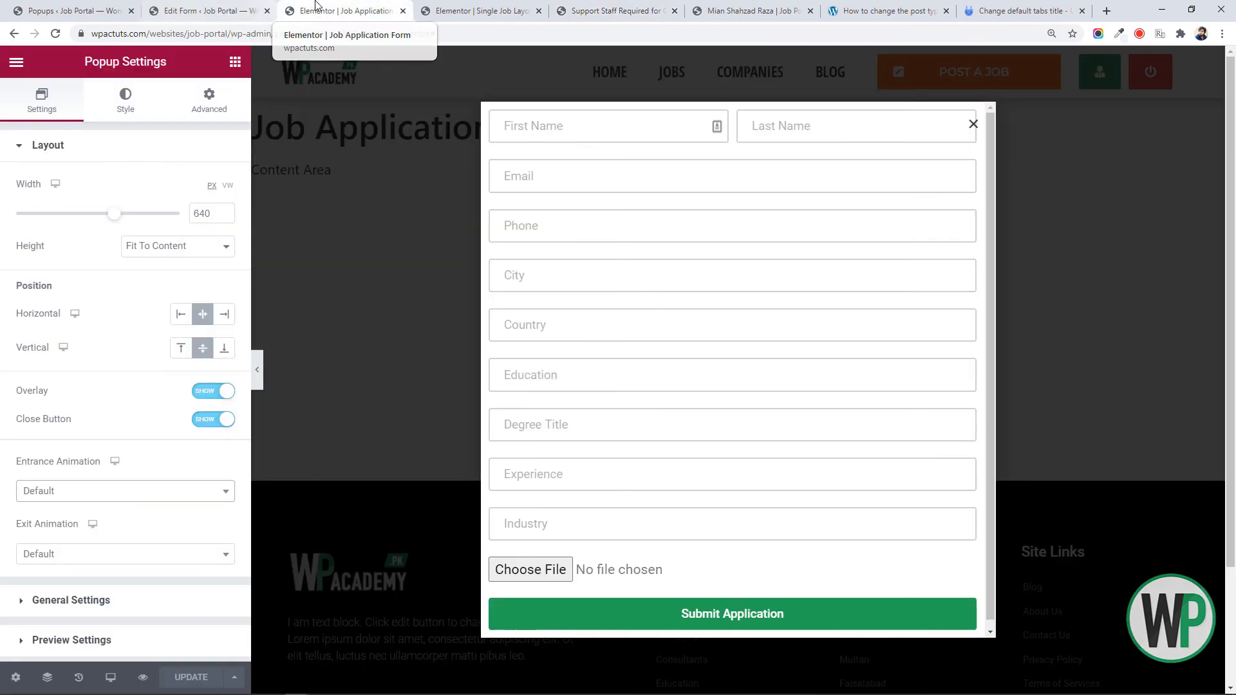
right_click(555, 189)
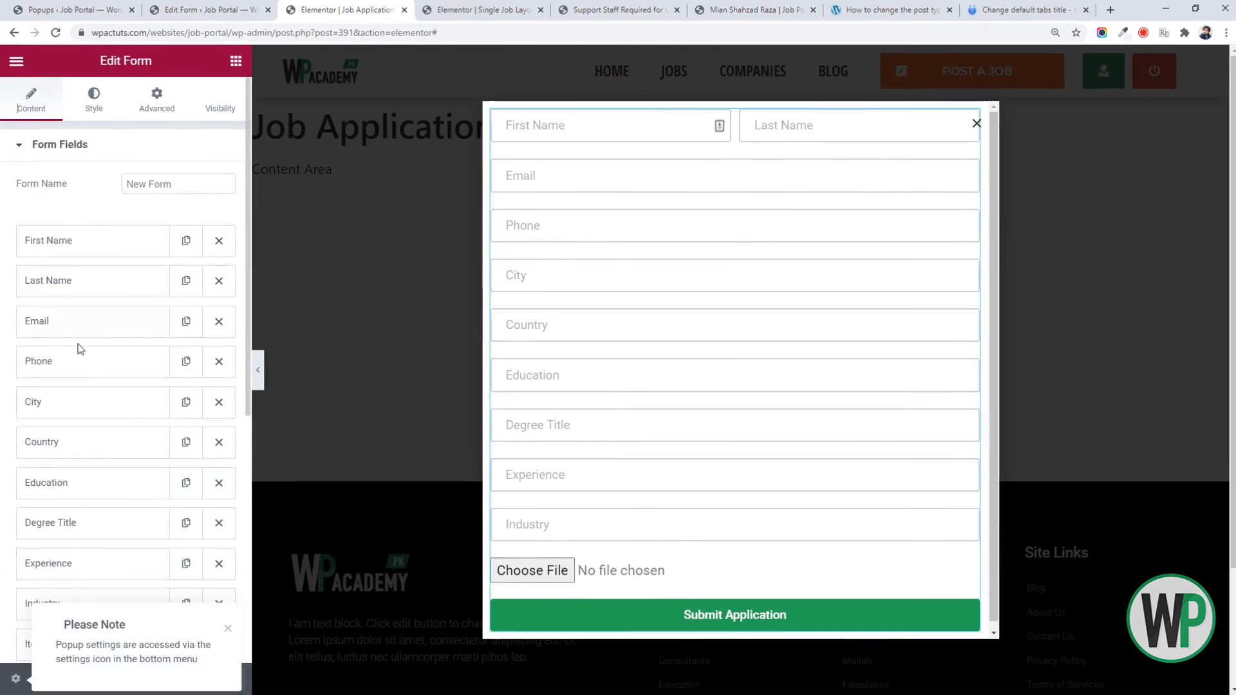
scroll(77, 345, "down", 5)
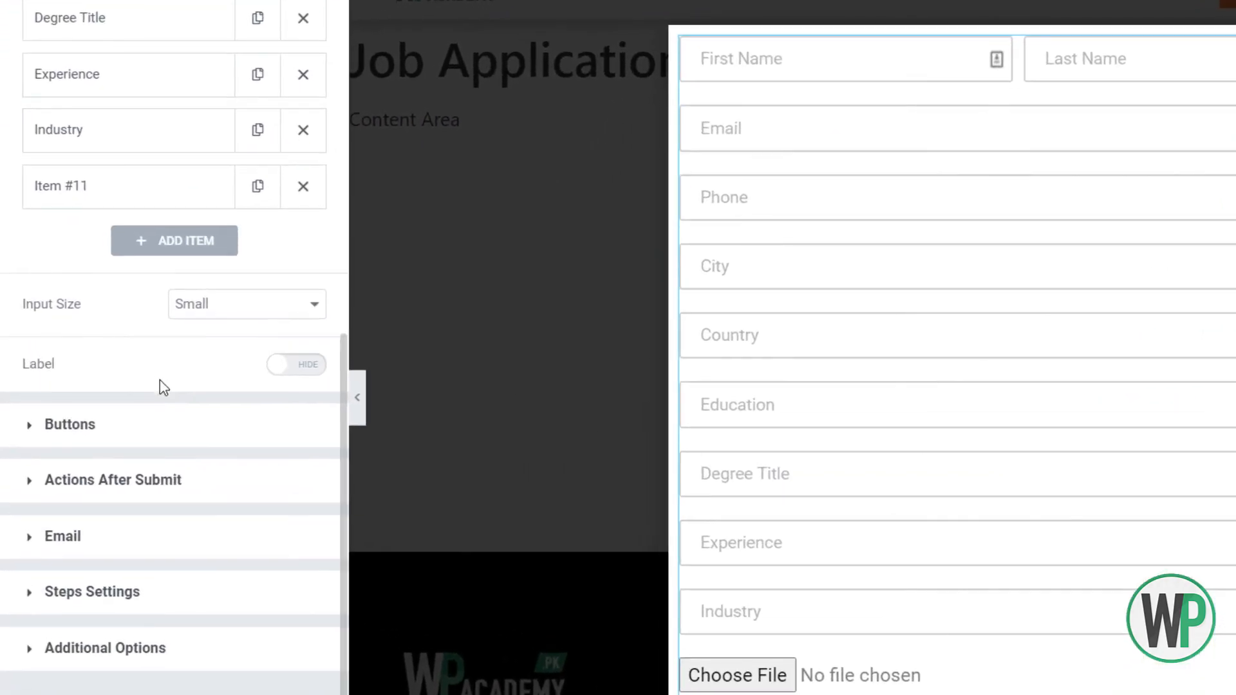
left_click(164, 482)
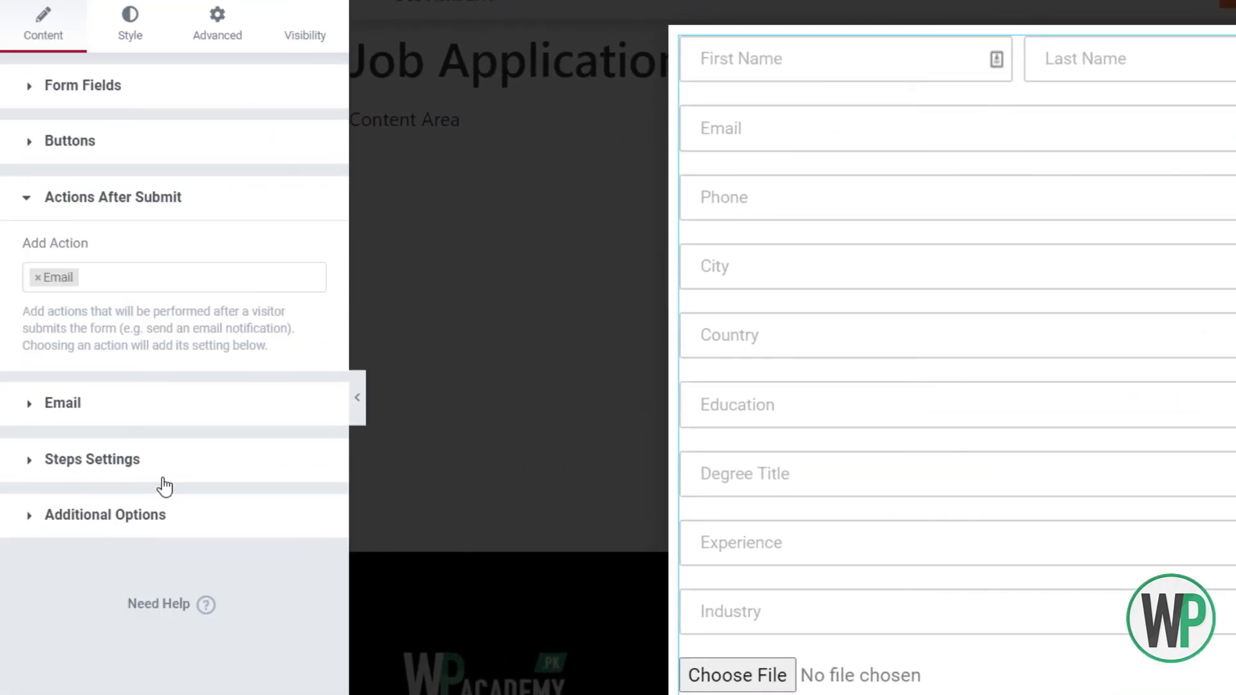
left_click(118, 278)
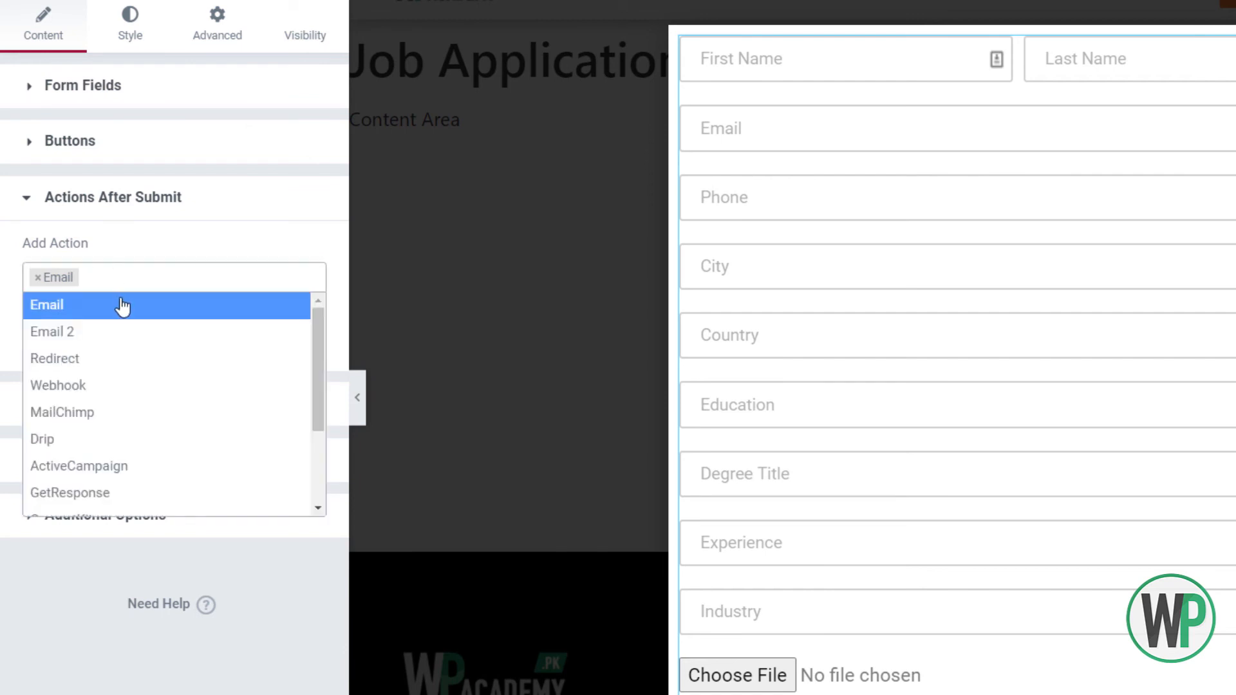
left_click(132, 271)
Review the form's email notification settings and set Reply-To to Email Field
left_click(168, 399)
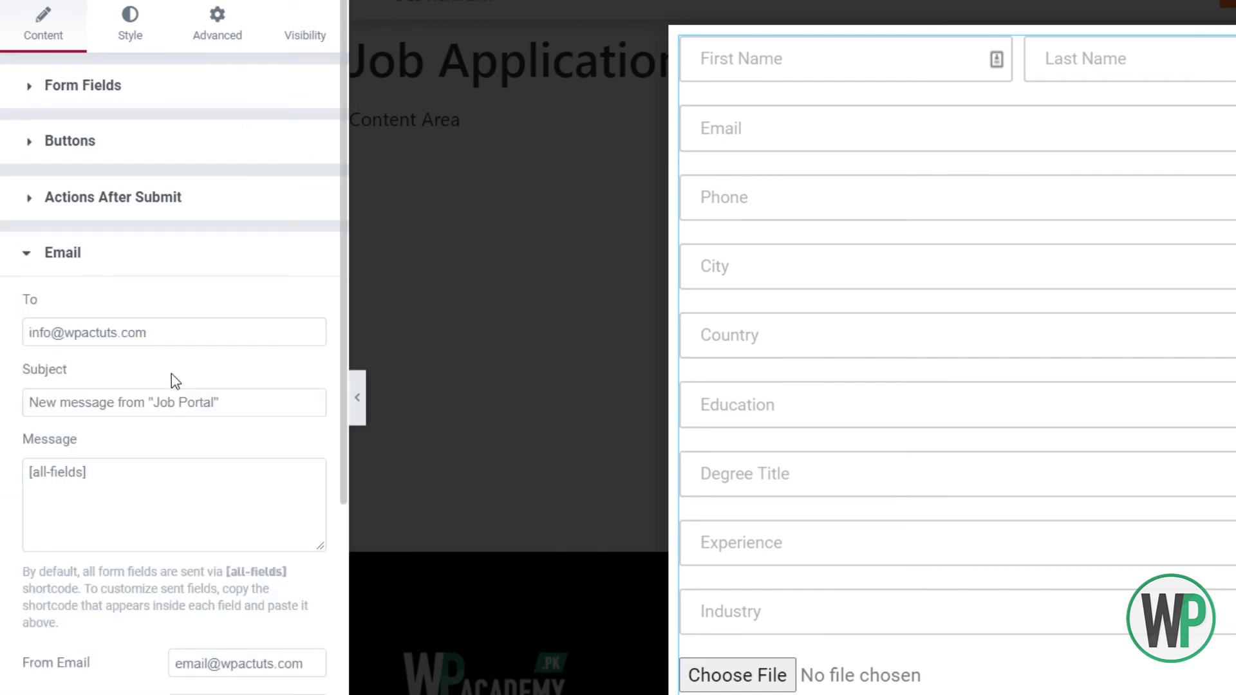
scroll(176, 348, "down", 3)
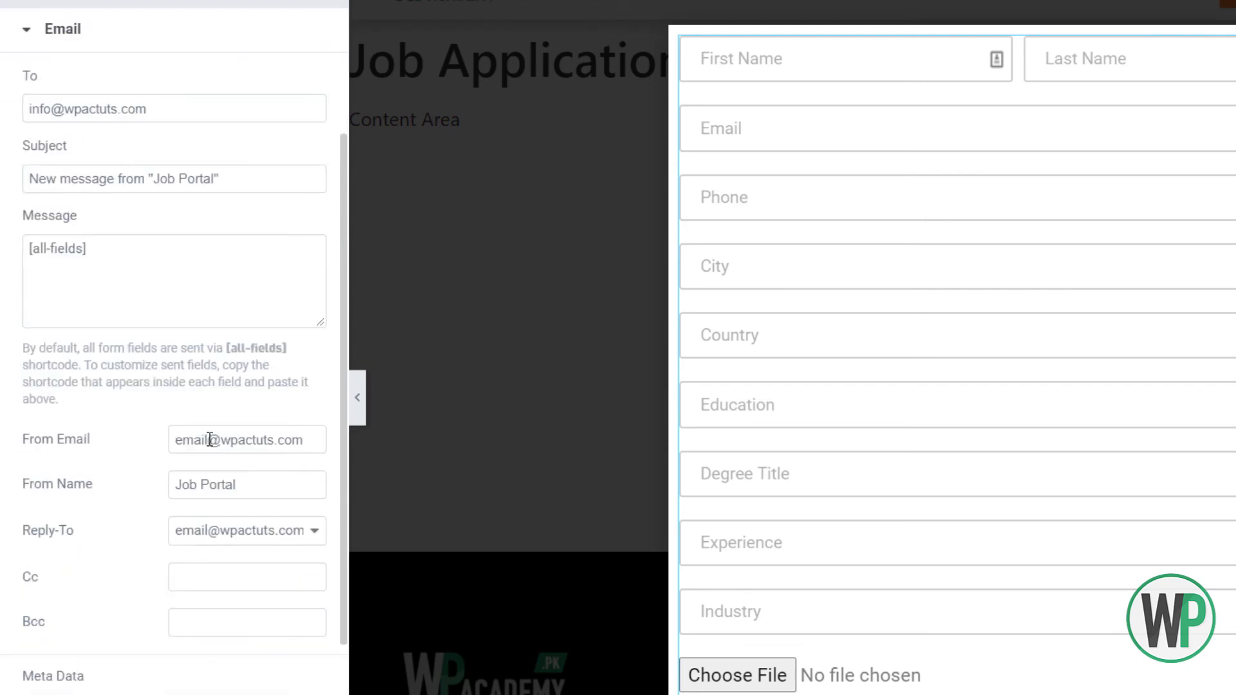
left_click_drag(210, 439, 176, 435)
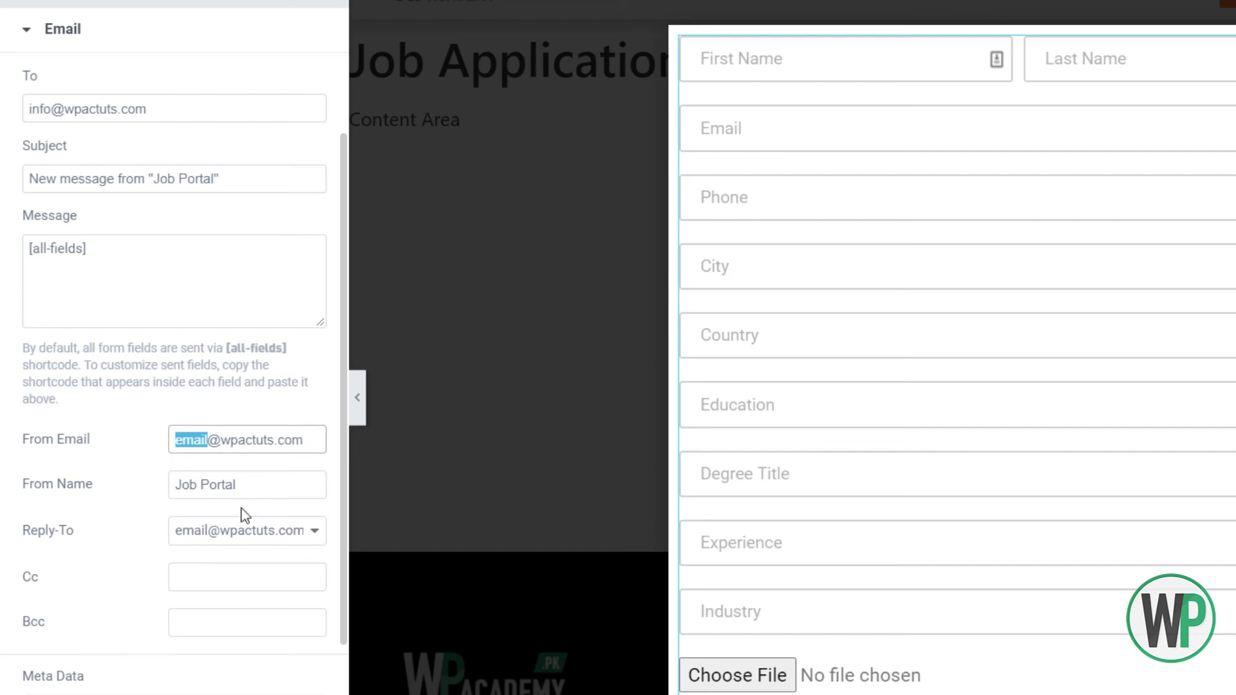
left_click(263, 532)
left_click(264, 534)
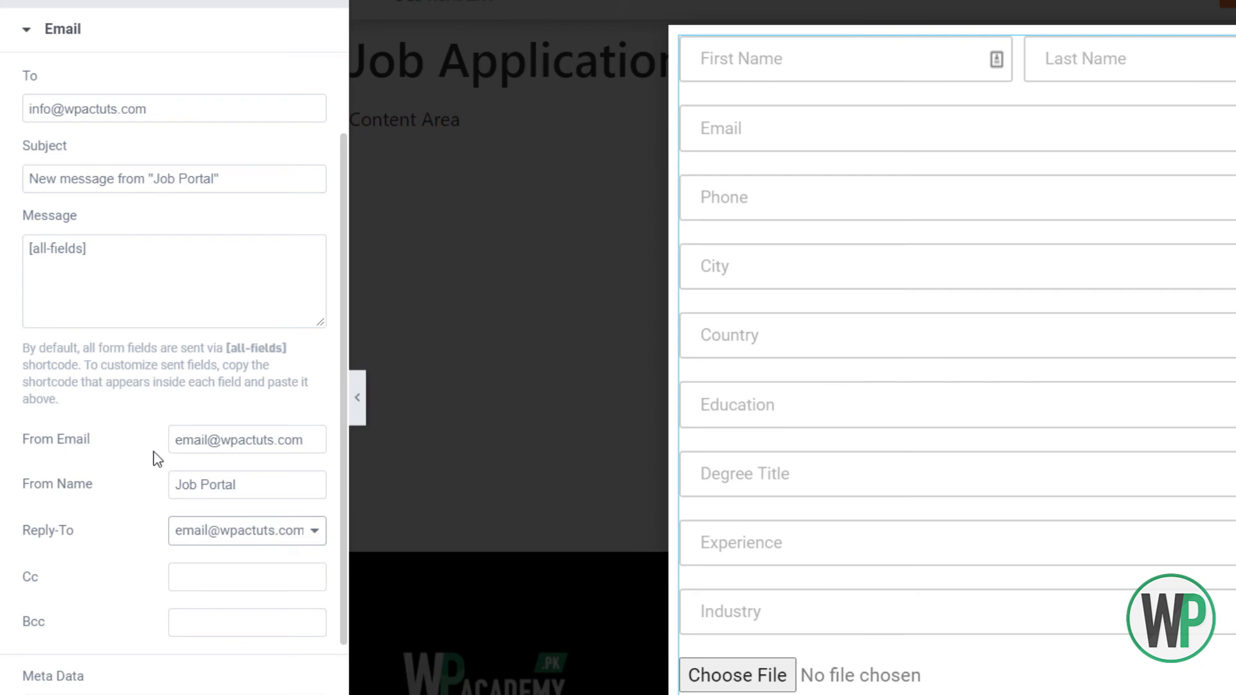
left_click_drag(207, 438, 175, 430)
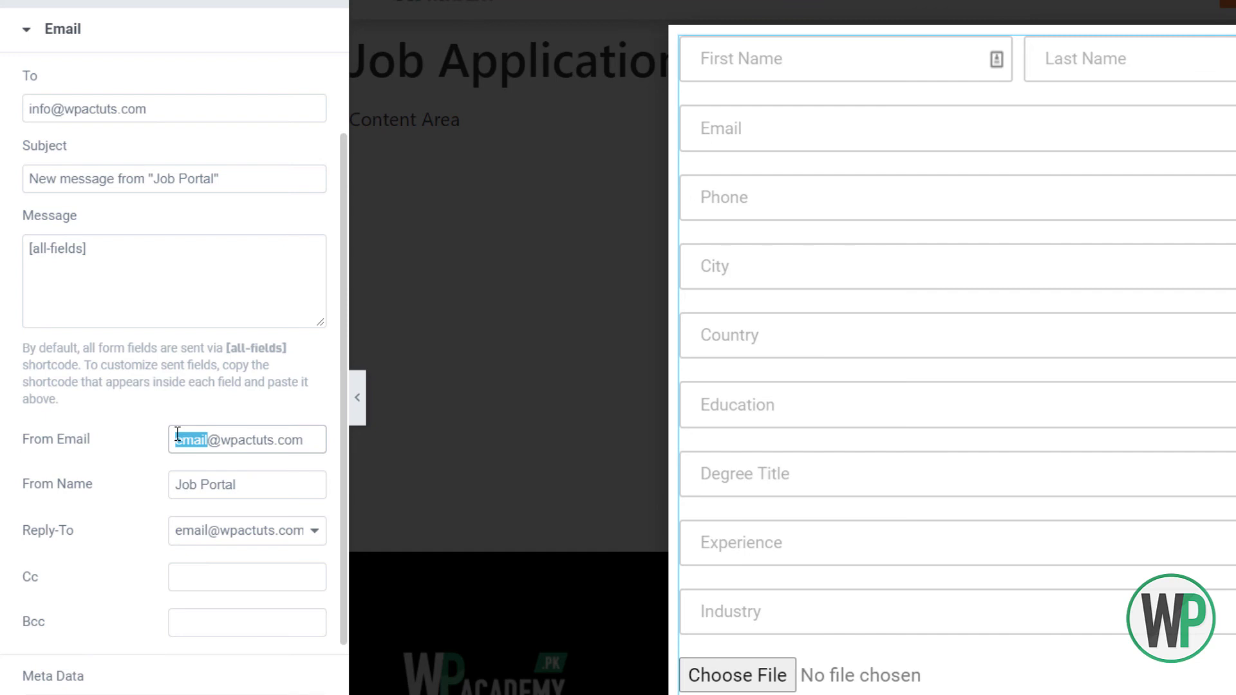
left_click(219, 540)
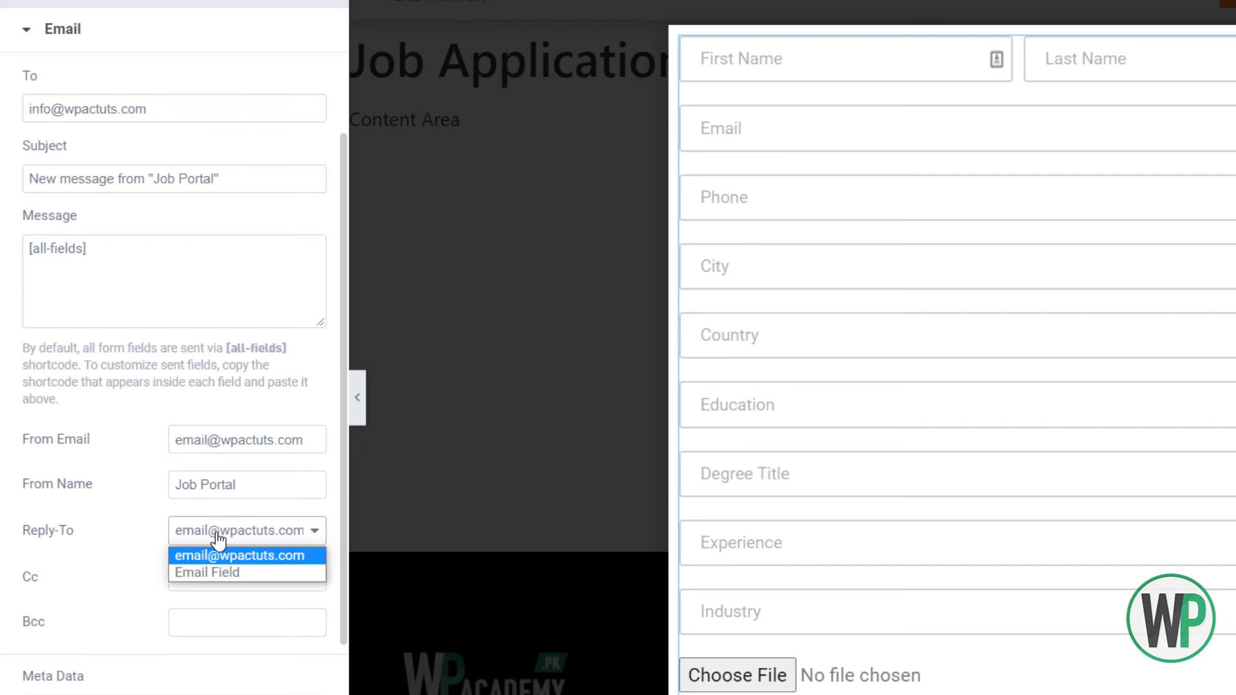
left_click(236, 572)
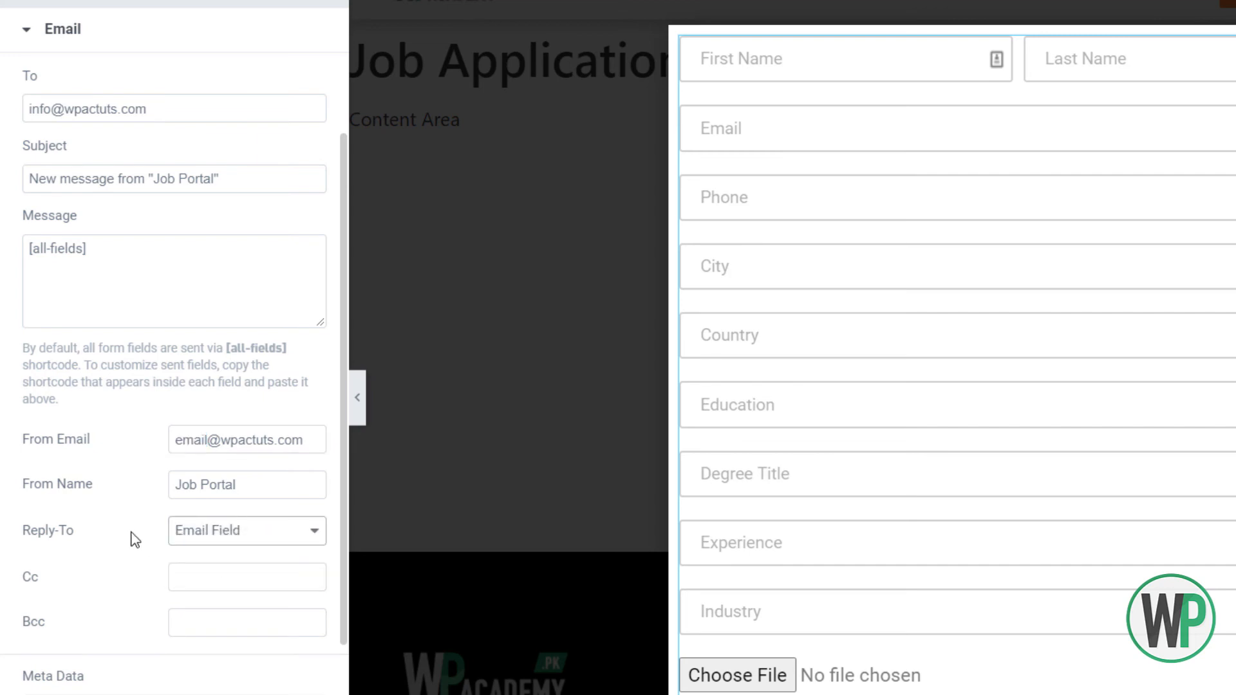
scroll(118, 456, "up", 3)
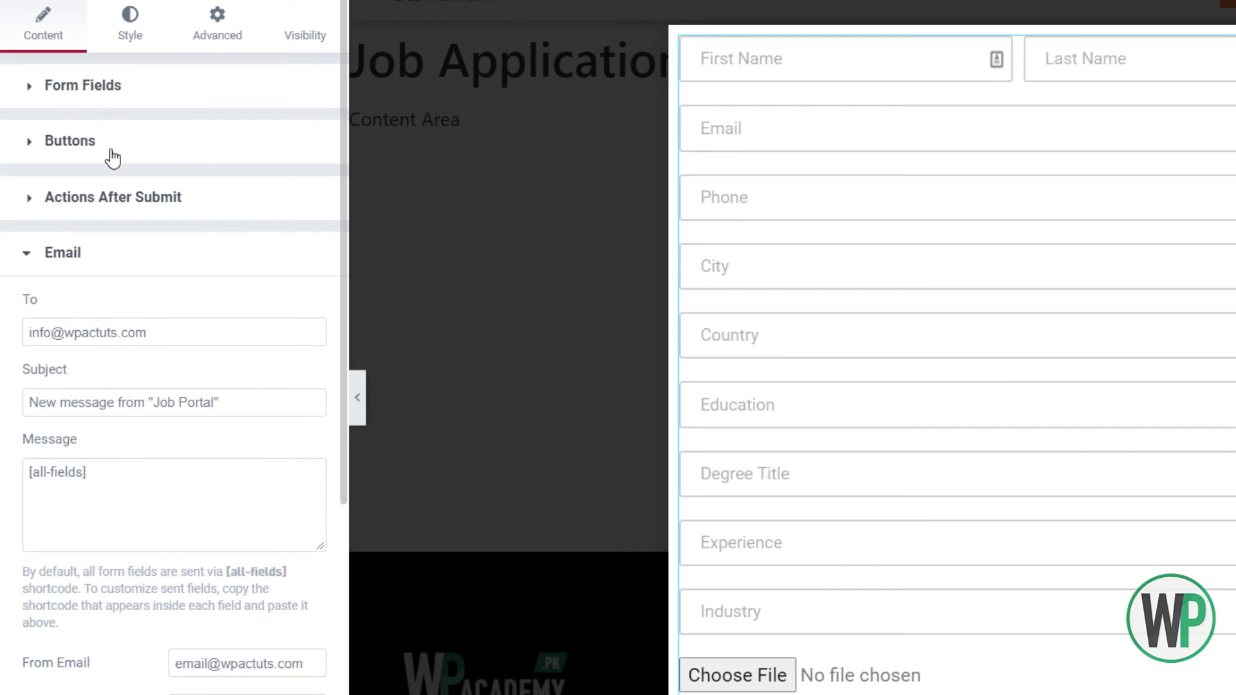
Remove Credit from the notification email's meta data and keep Send As set to HTML
scroll(137, 270, "down", 5)
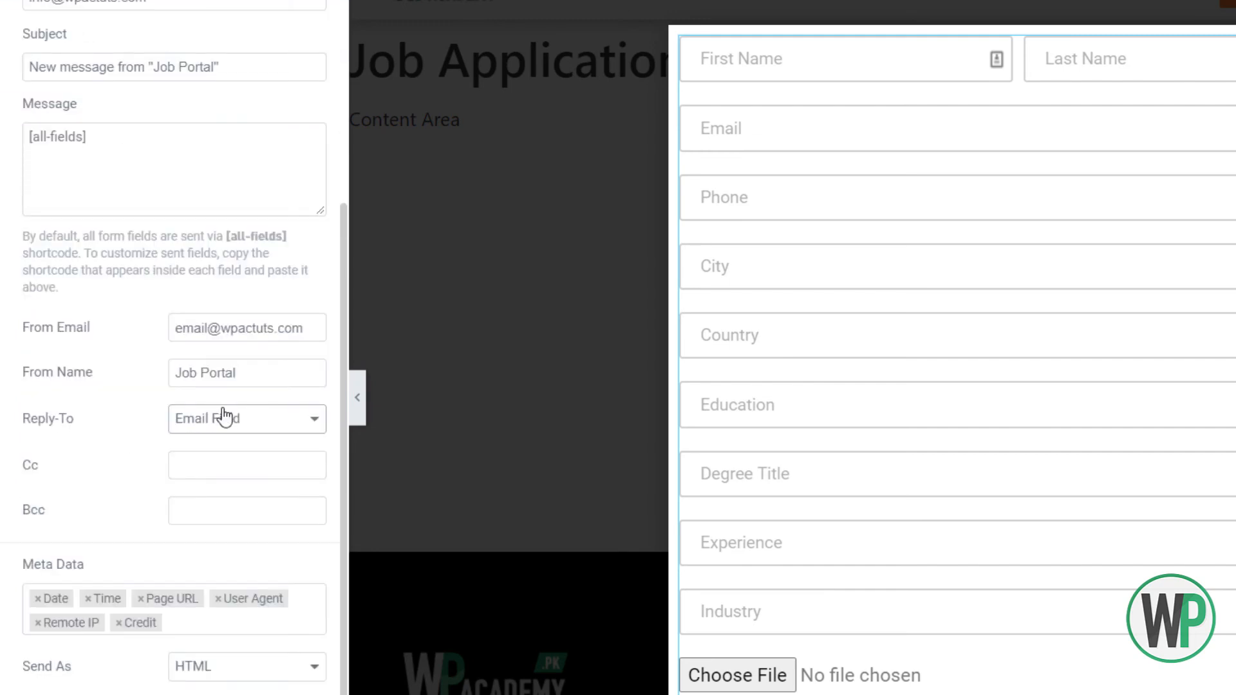
left_click(224, 417)
left_click(226, 417)
scroll(135, 476, "down", 2)
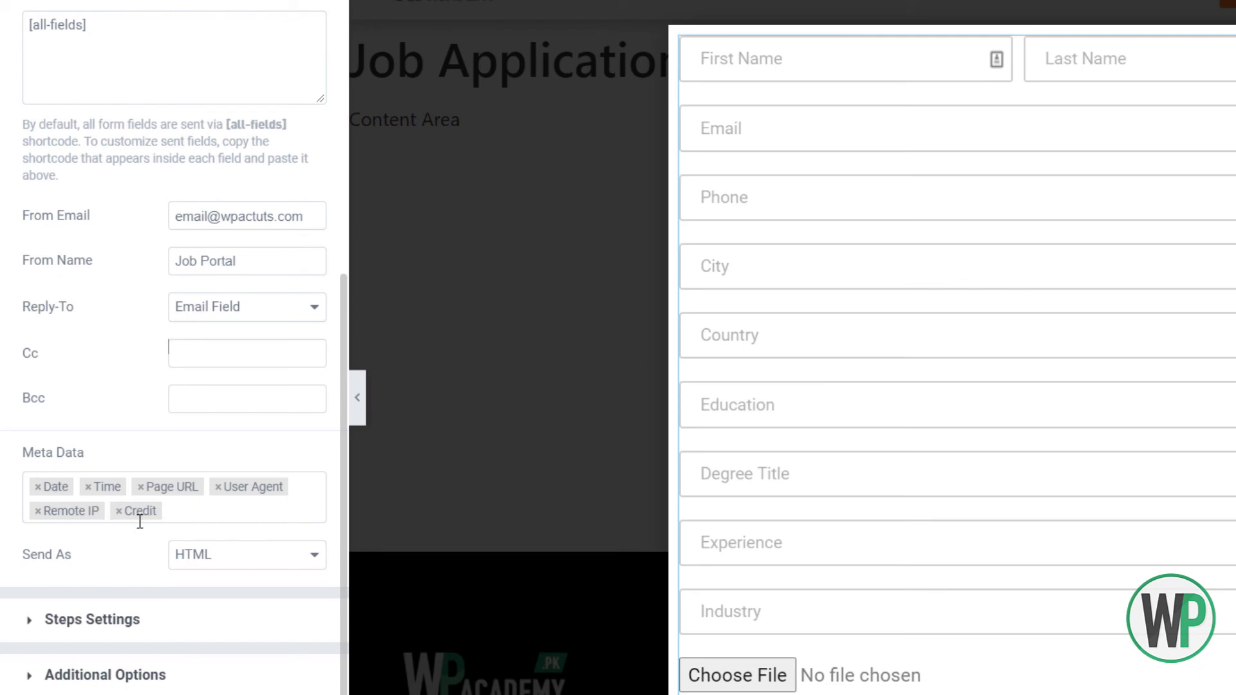
left_click(119, 512)
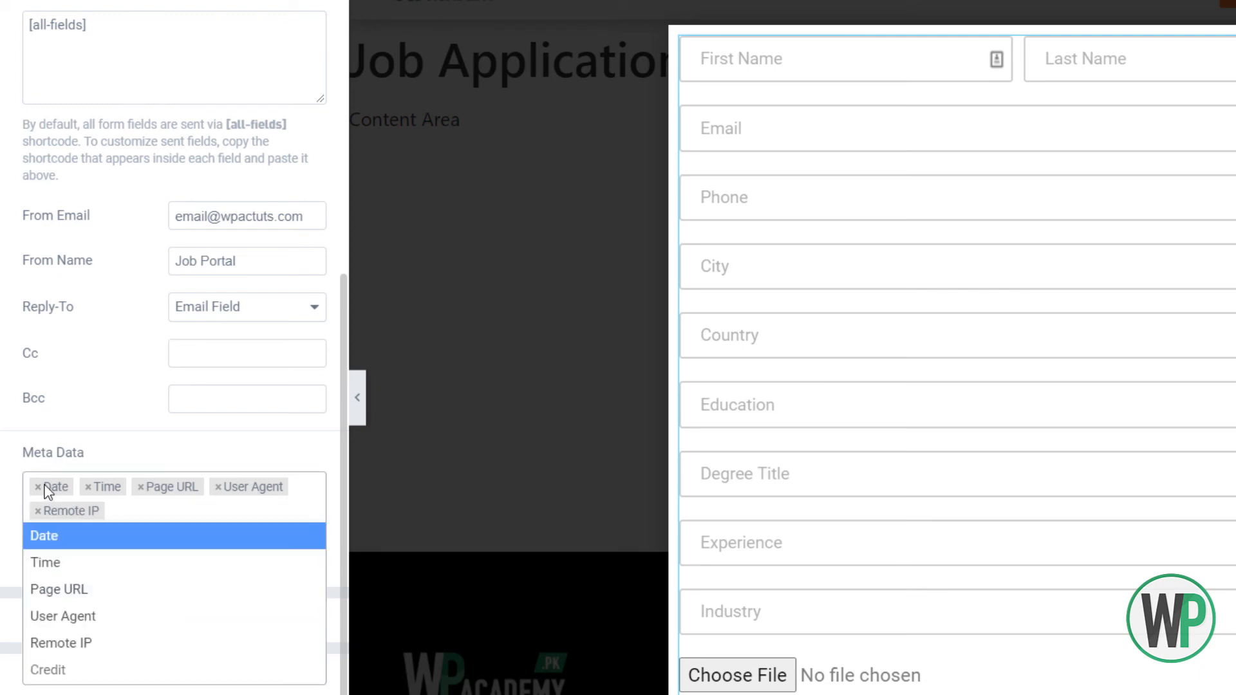
left_click(30, 457)
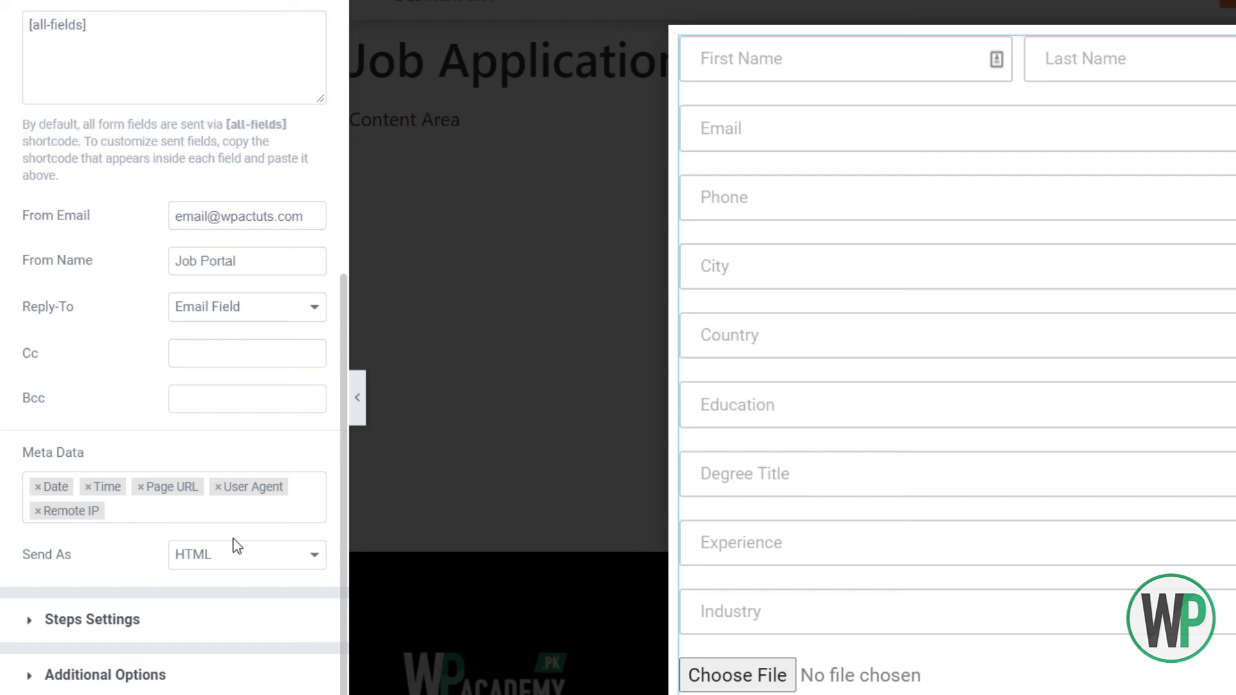
left_click(256, 552)
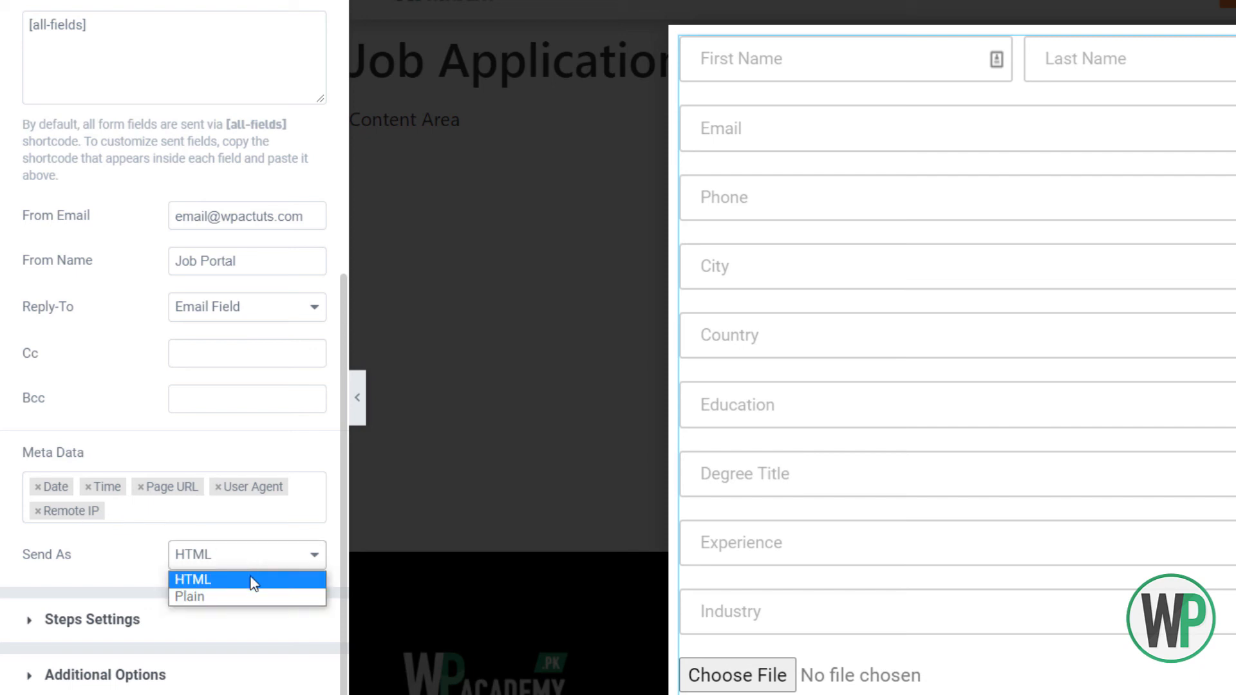
left_click(151, 551)
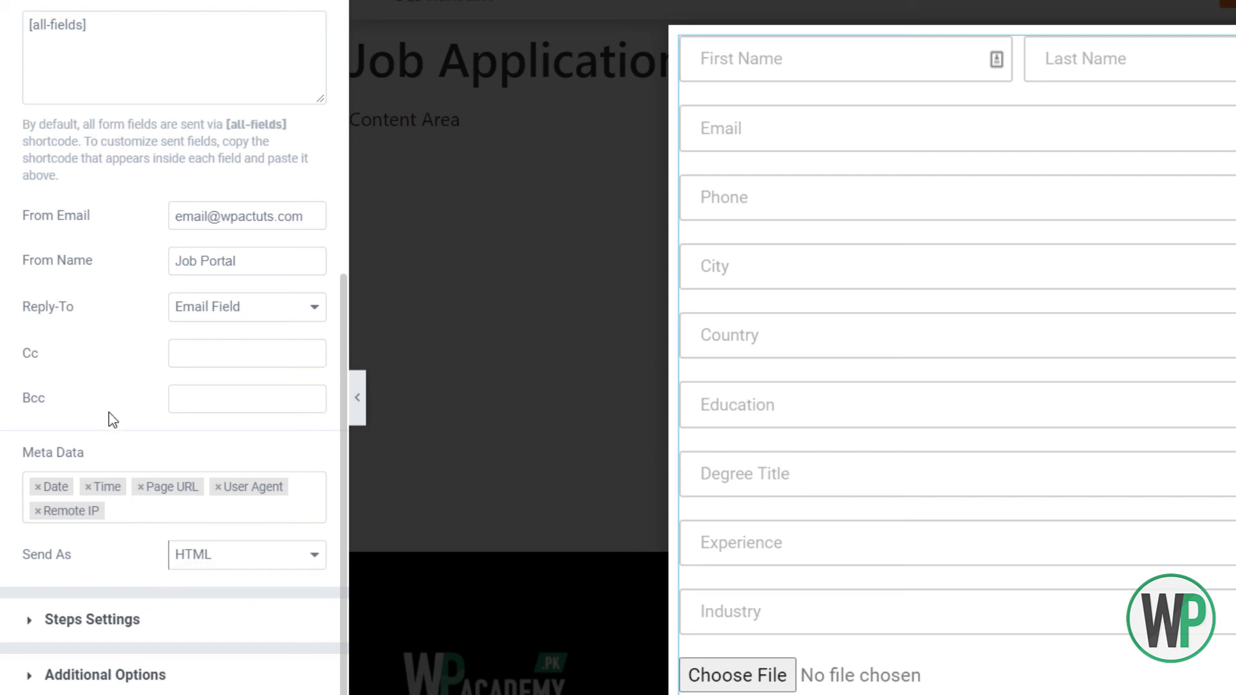
Examine the notification email's message content and the [all-fields] shortcode it uses
scroll(113, 418, "up", 2)
scroll(132, 395, "up", 2)
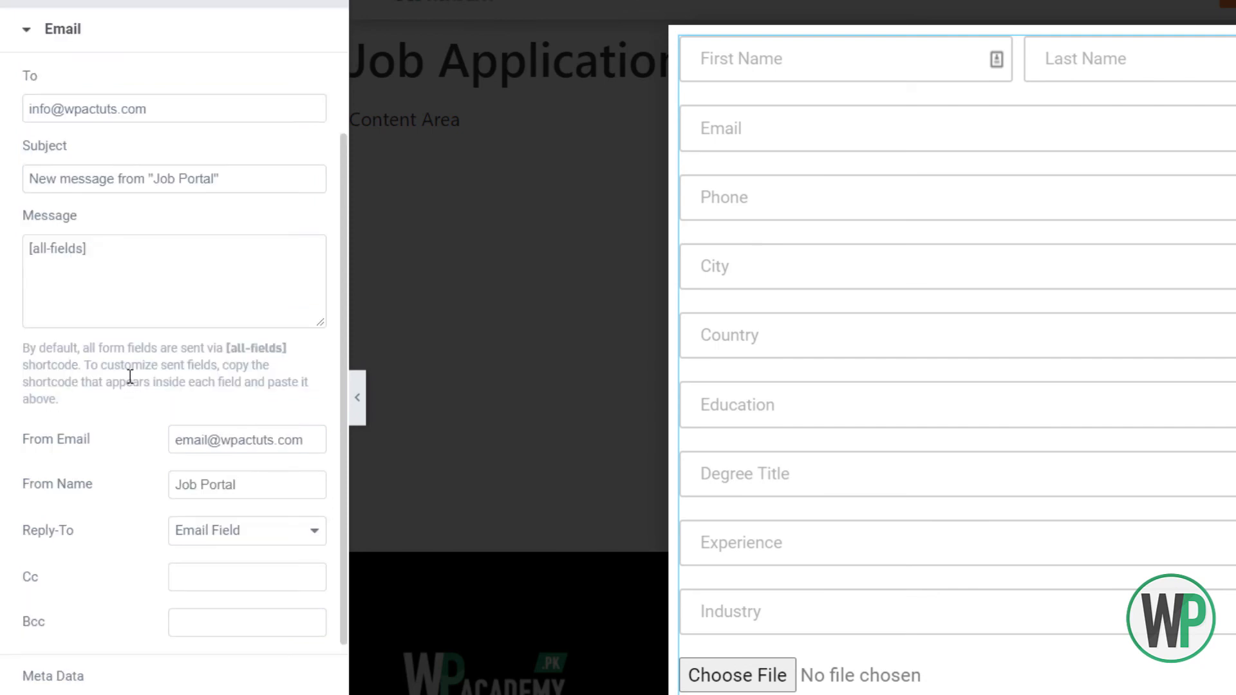
triple_click(122, 264)
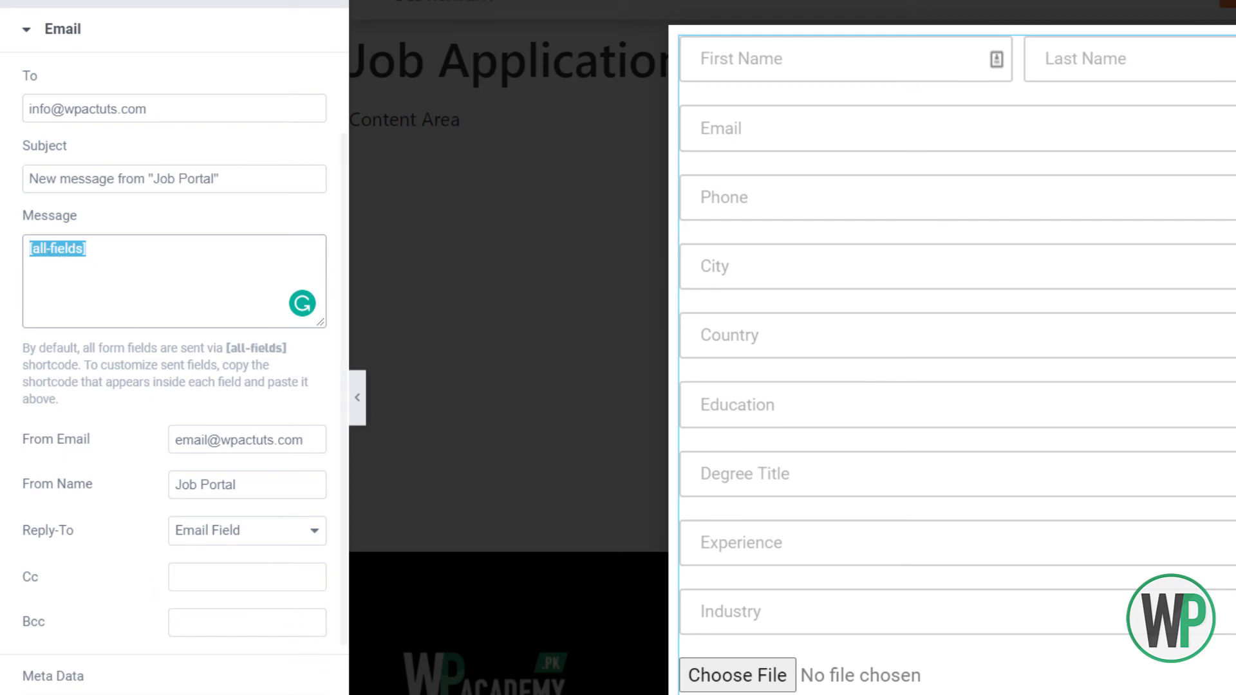
scroll(151, 377, "up", 2)
left_click(151, 376)
left_click_drag(148, 376, 21, 368)
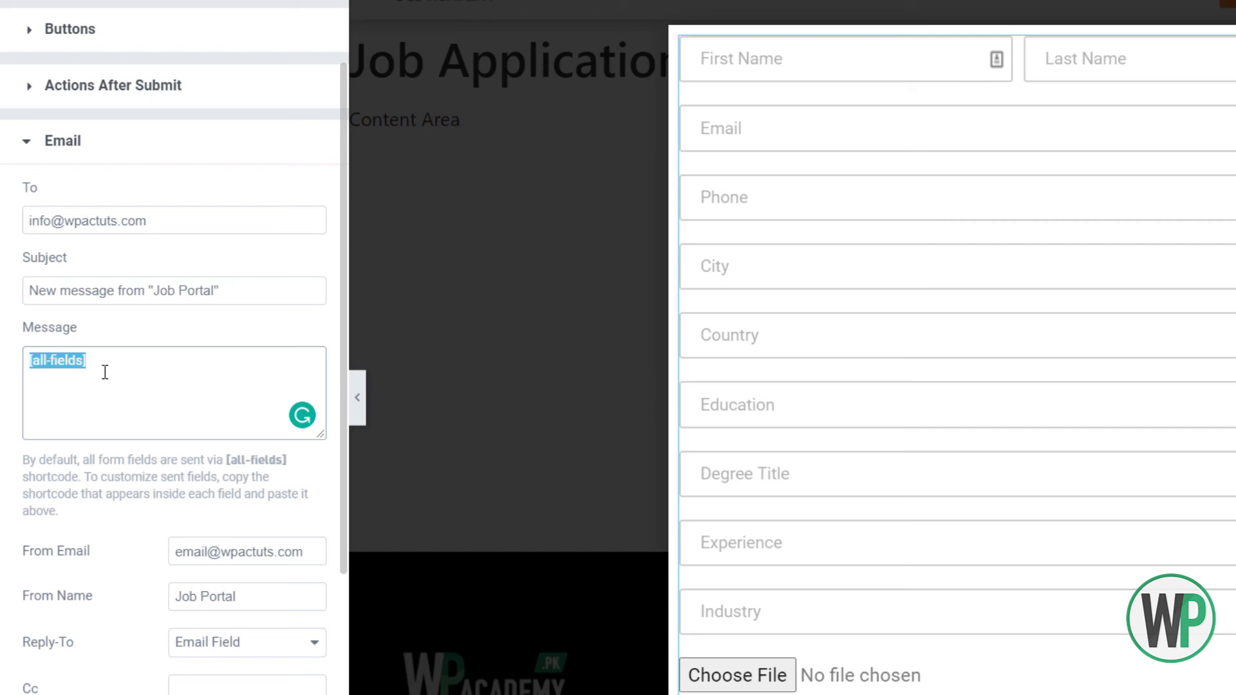
left_click_drag(84, 366, 47, 368)
left_click(183, 384)
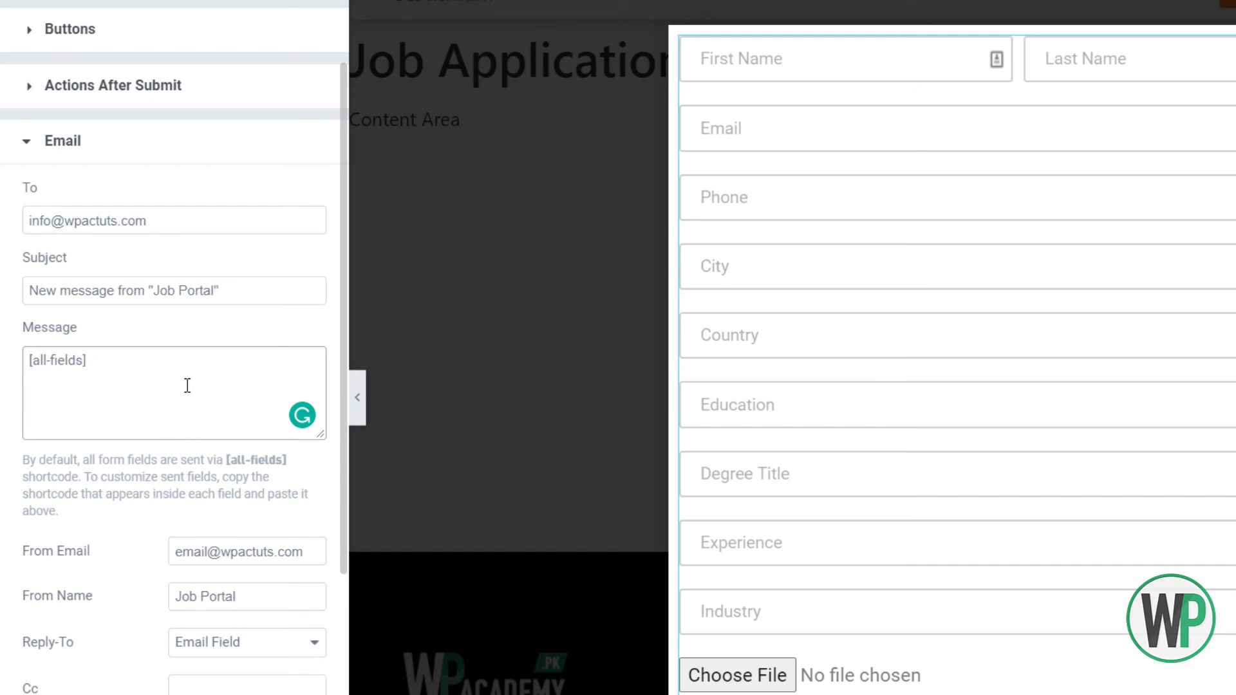
scroll(187, 385, "down", 2)
Clear the recipient address in the notification email's To field
scroll(197, 377, "up", 4)
left_click_drag(160, 332, 26, 330)
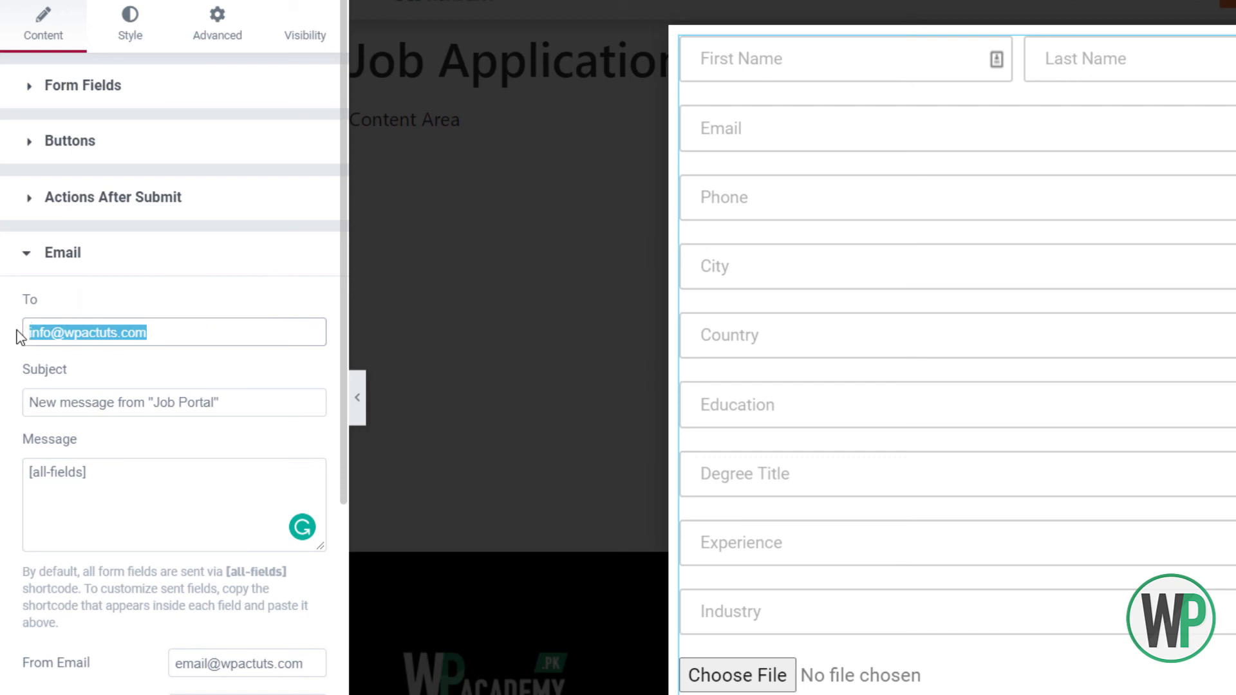
key("BackSpace")
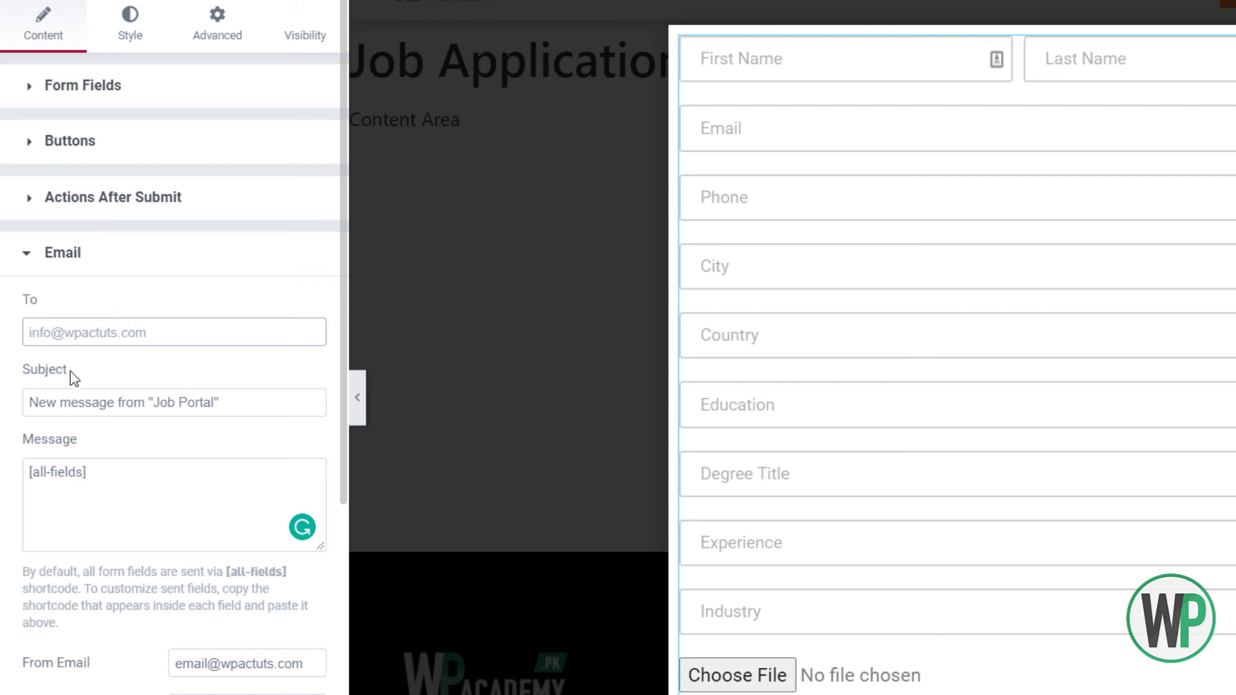
Label the form's unnamed file upload field "Resume" and collapse its settings
left_click(83, 93)
left_click(86, 94)
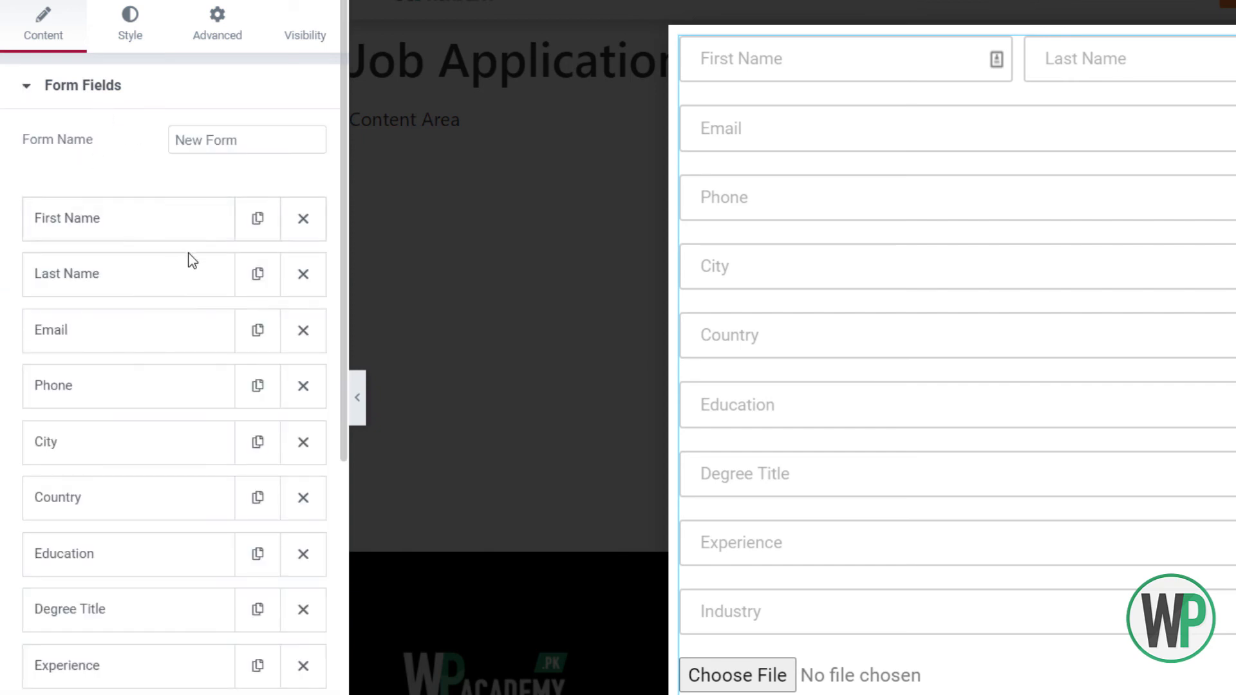
scroll(191, 262, "down", 3)
left_click(165, 554)
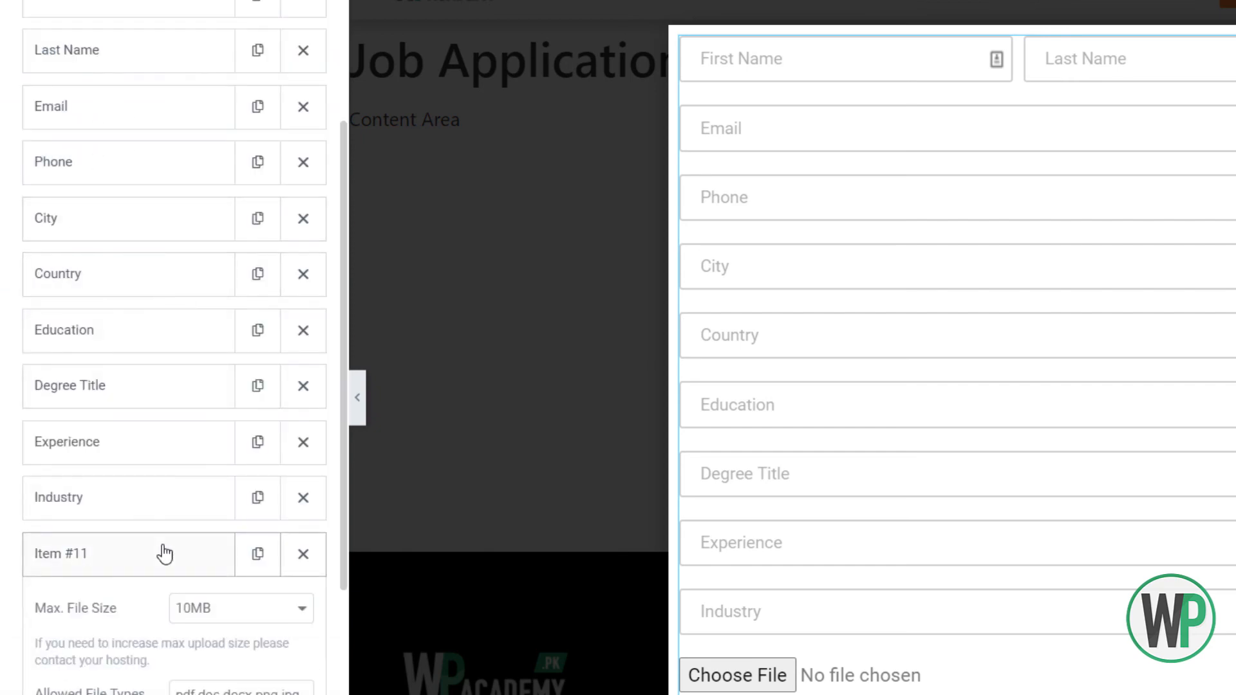
scroll(173, 556, "down", 3)
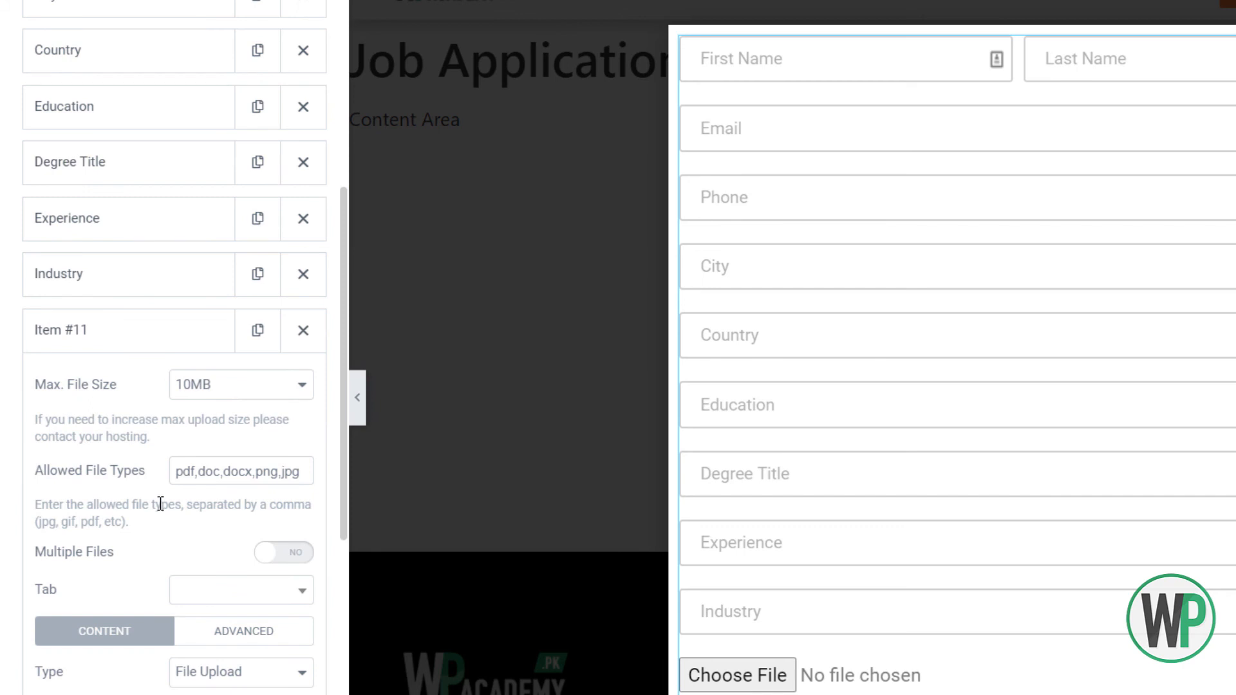
scroll(160, 503, "down", 2)
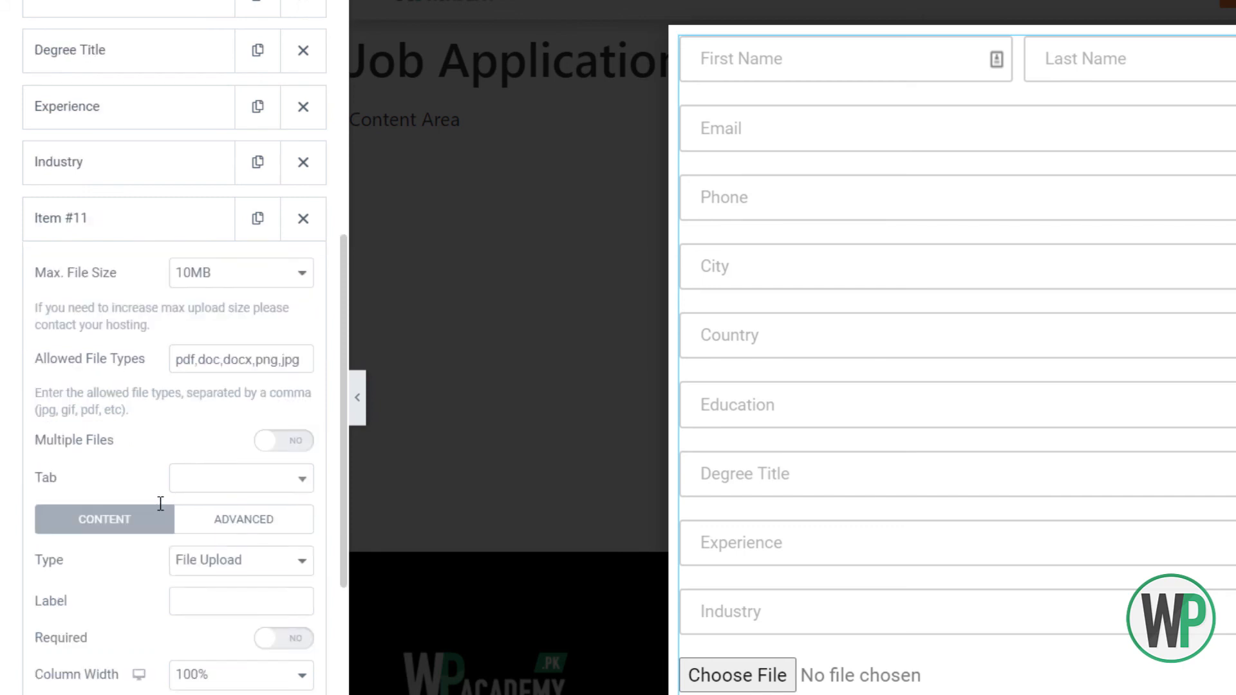
left_click(204, 595)
type("Resume")
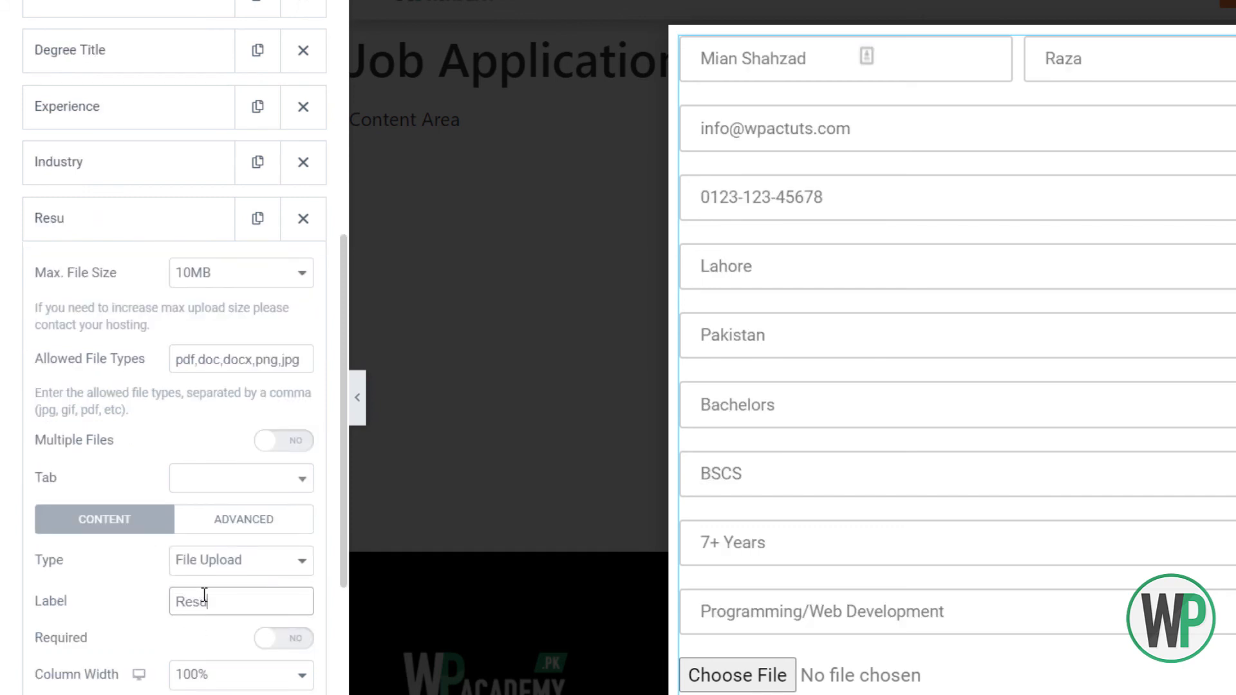
left_click(135, 238)
Add a new form field after Resume and set its type to Email
left_click(185, 273)
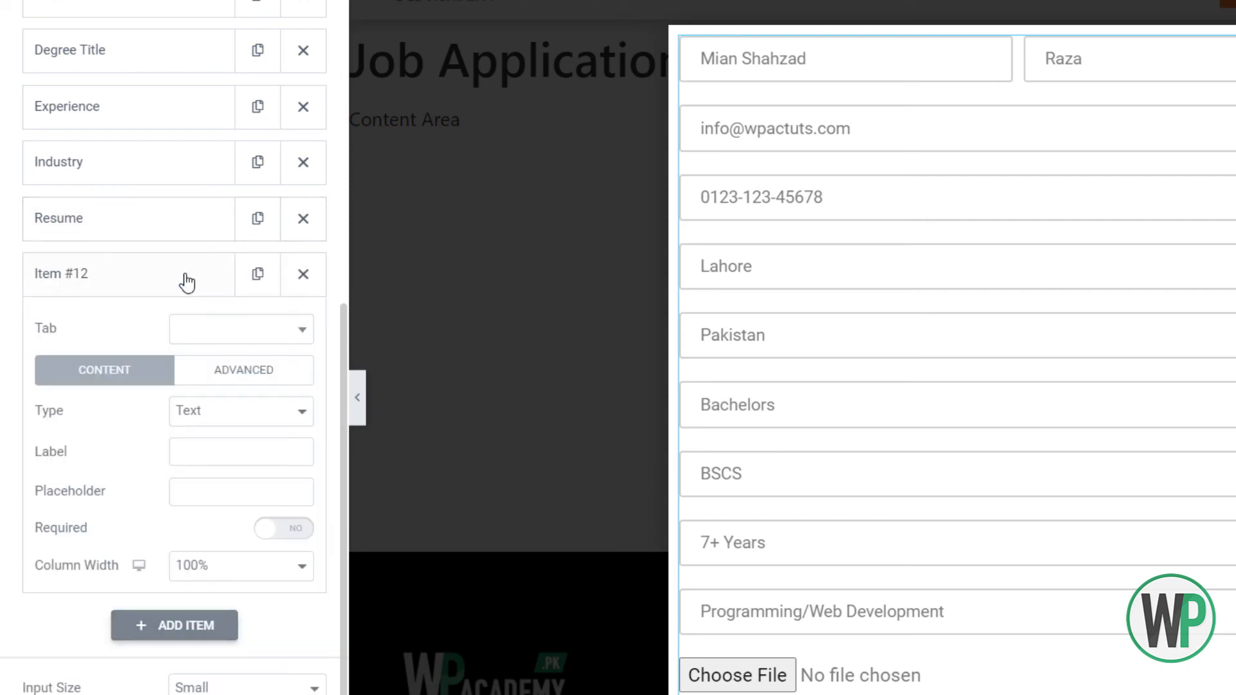
left_click(242, 412)
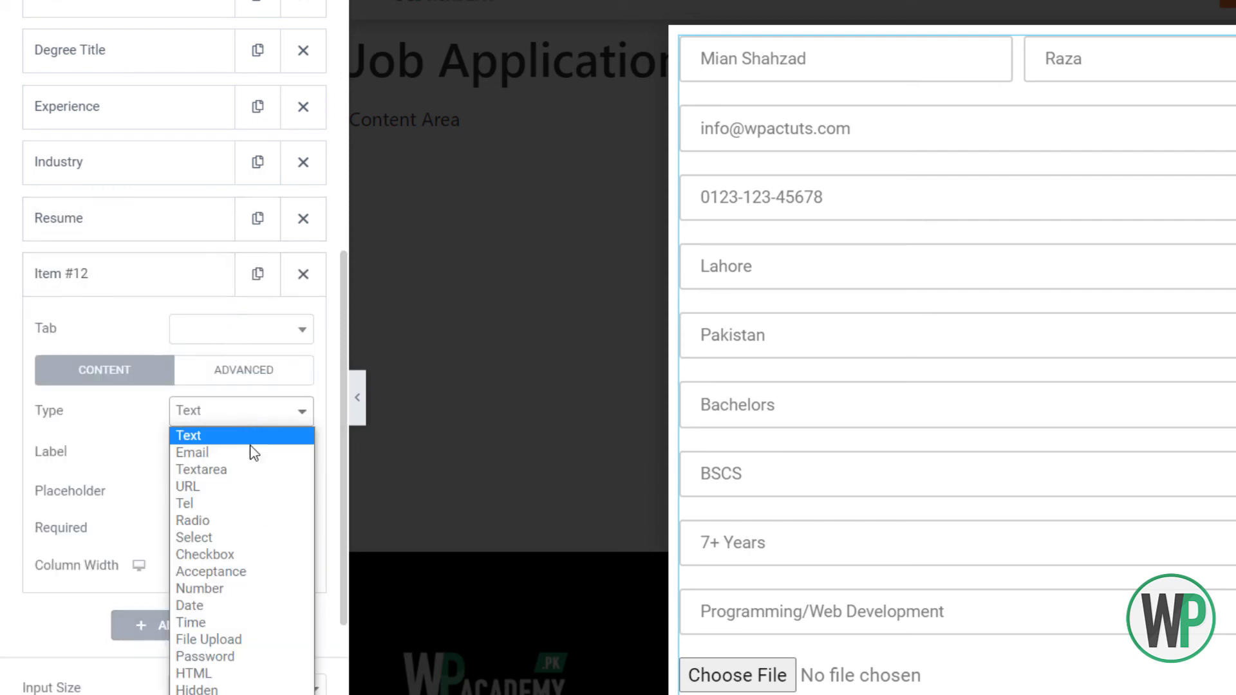
left_click(238, 454)
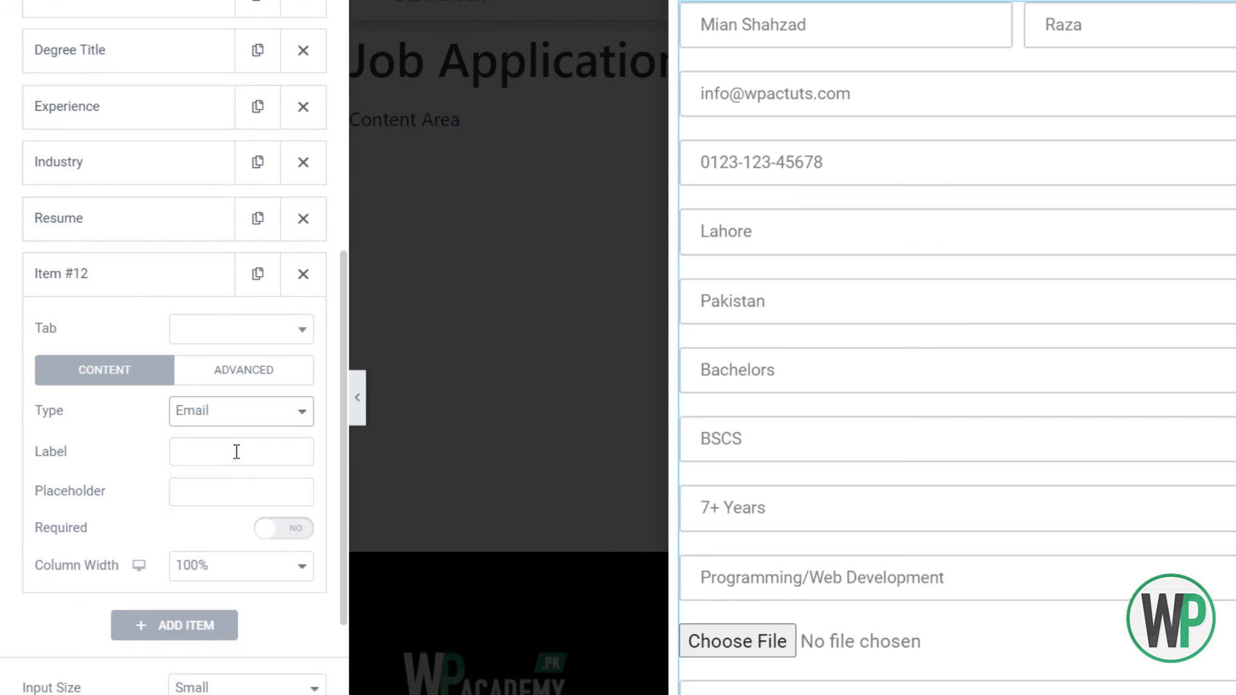
Assign the Author Meta dynamic tag as the new email field's default value
left_click(252, 380)
left_click(297, 412)
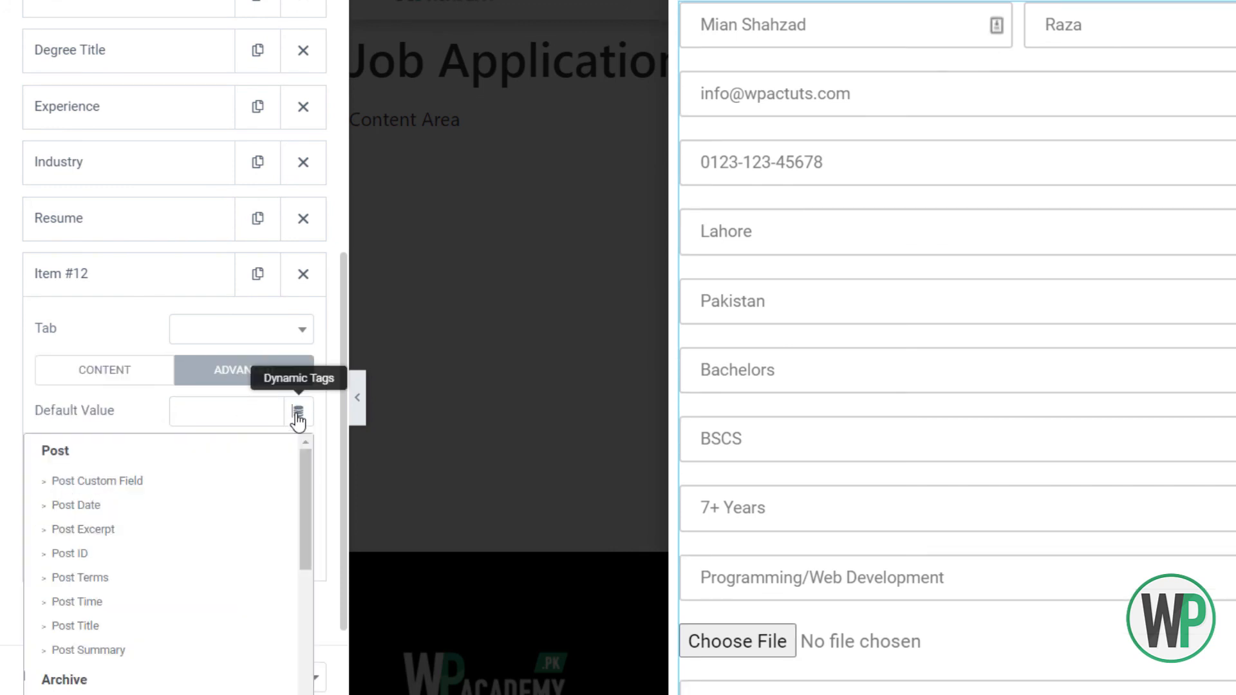
left_click_drag(308, 469, 295, 539)
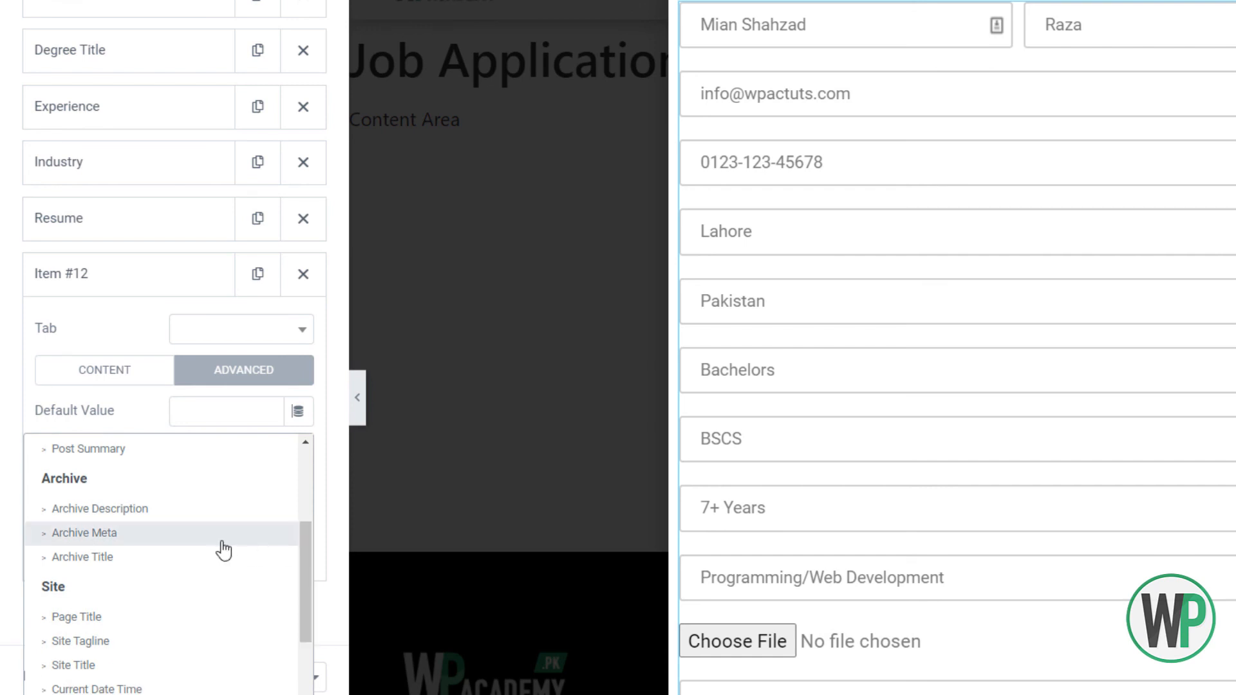
left_click_drag(223, 572, 299, 660)
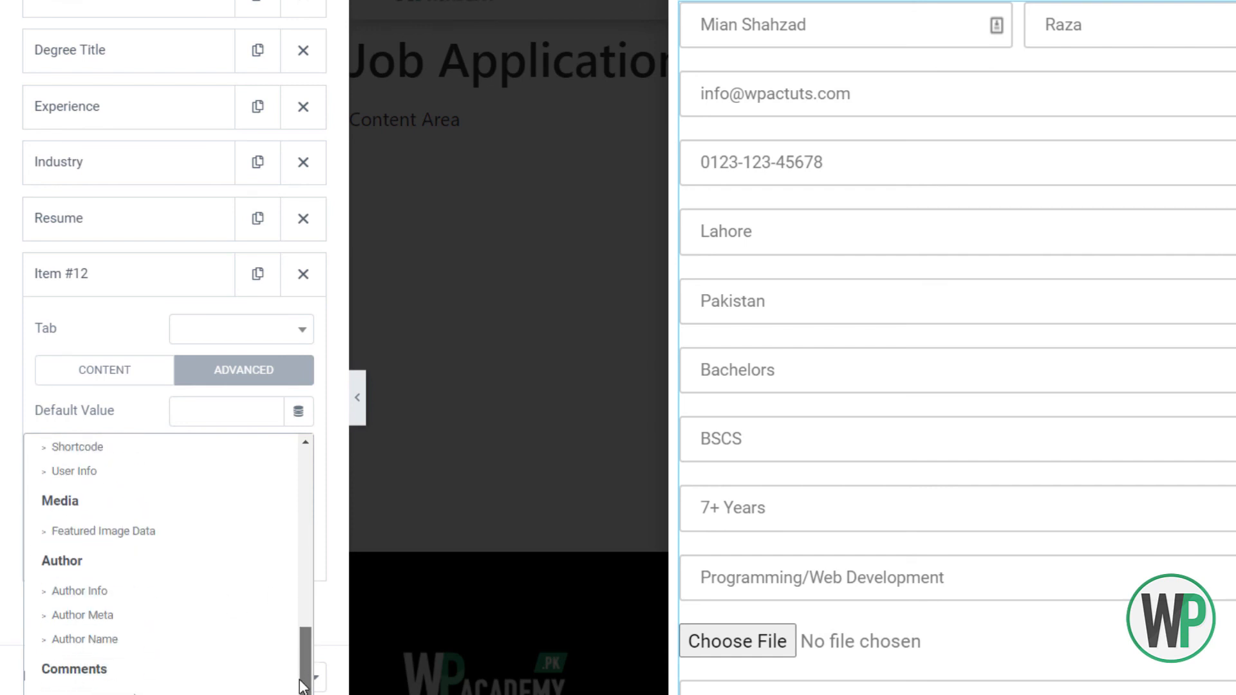
left_click(177, 614)
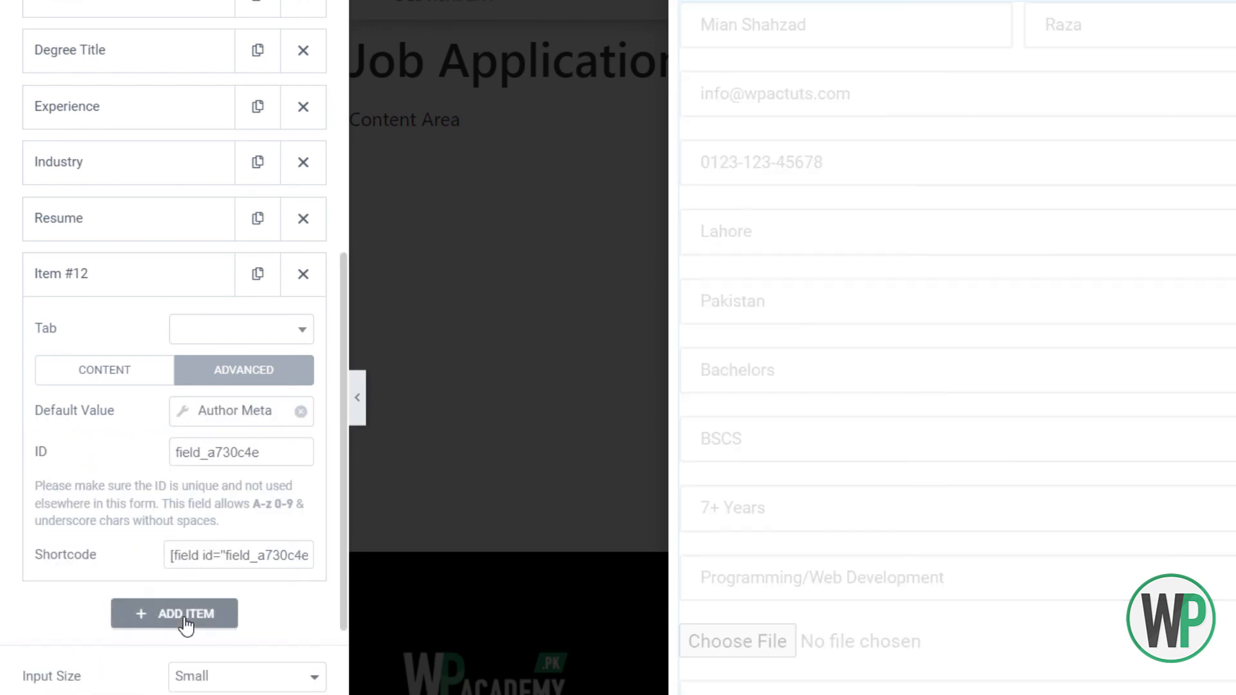
Open the Author Meta settings, then copy the Contact Email field's meta key from Ultimate Member's Employer Profile form in the WordPress admin
left_click(245, 411)
left_click(316, 508)
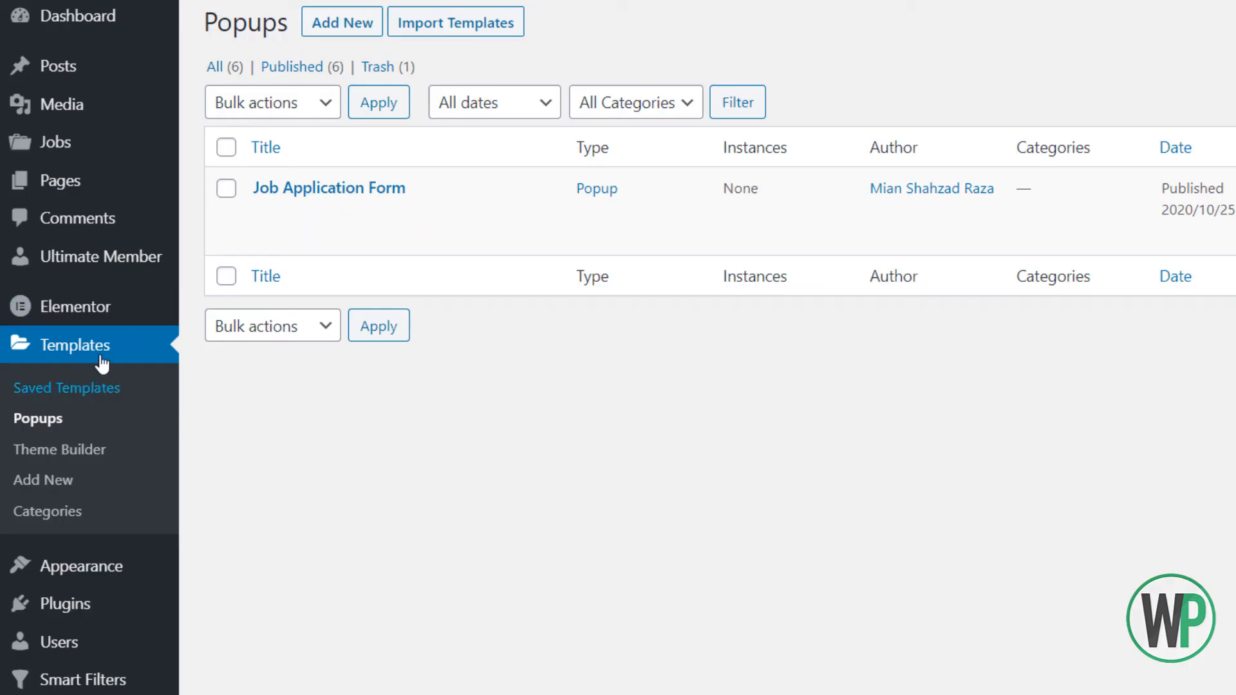
mouse_move(141, 252)
left_click(367, 2)
mouse_move(307, 222)
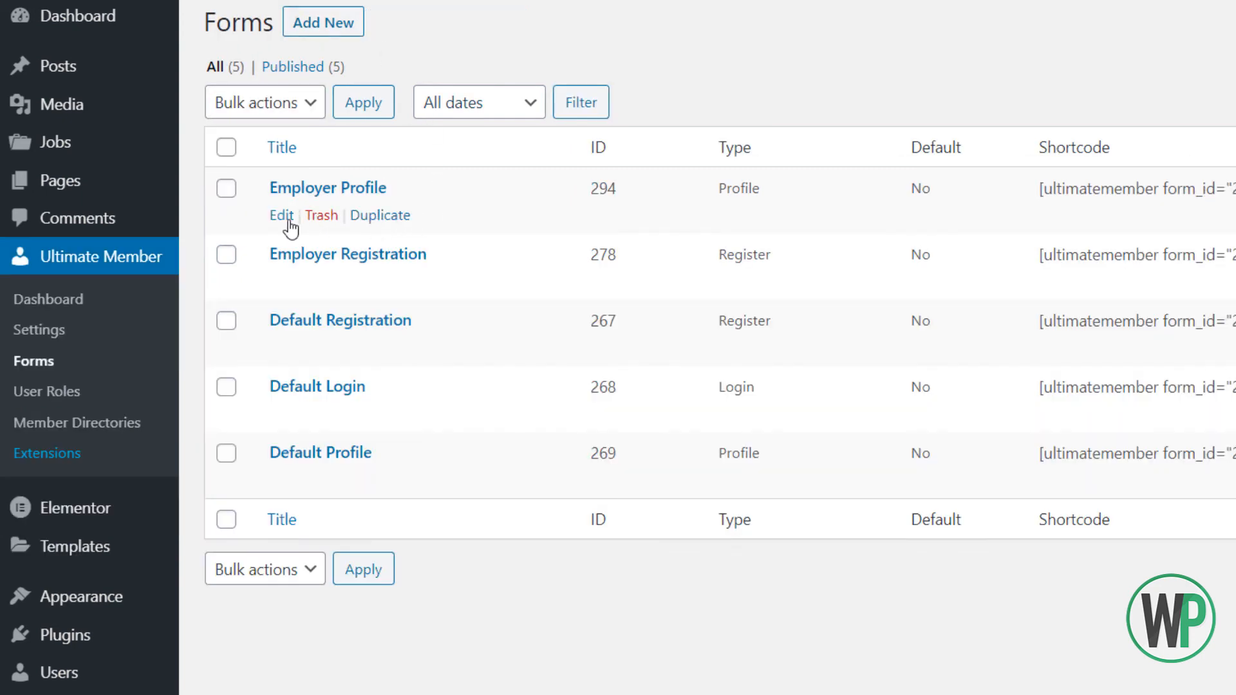
left_click(283, 216)
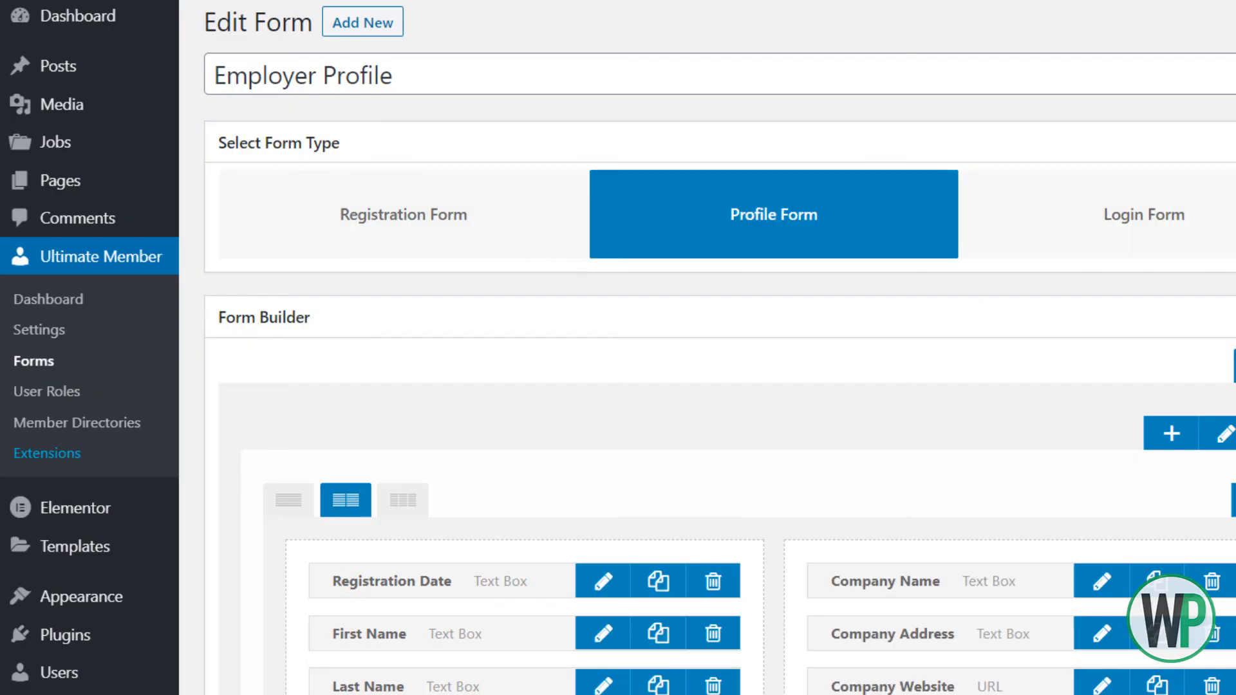
scroll(708, 386, "down", 5)
left_click(1097, 446)
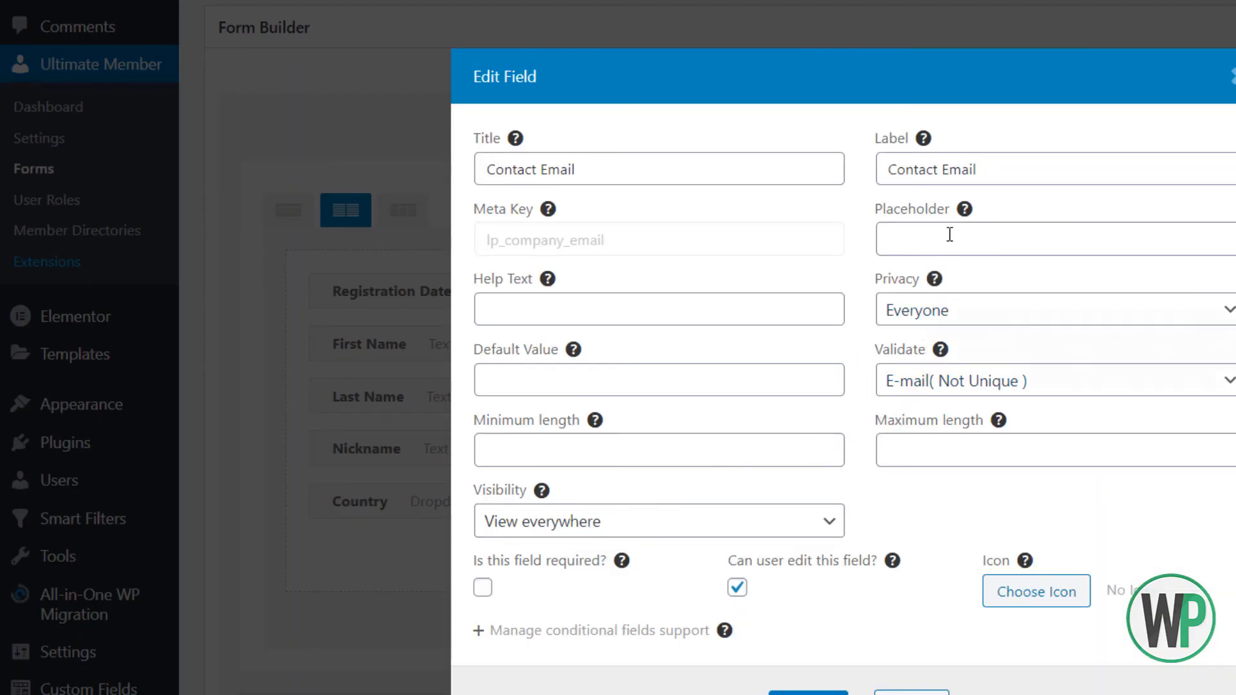
left_click_drag(605, 240, 461, 244)
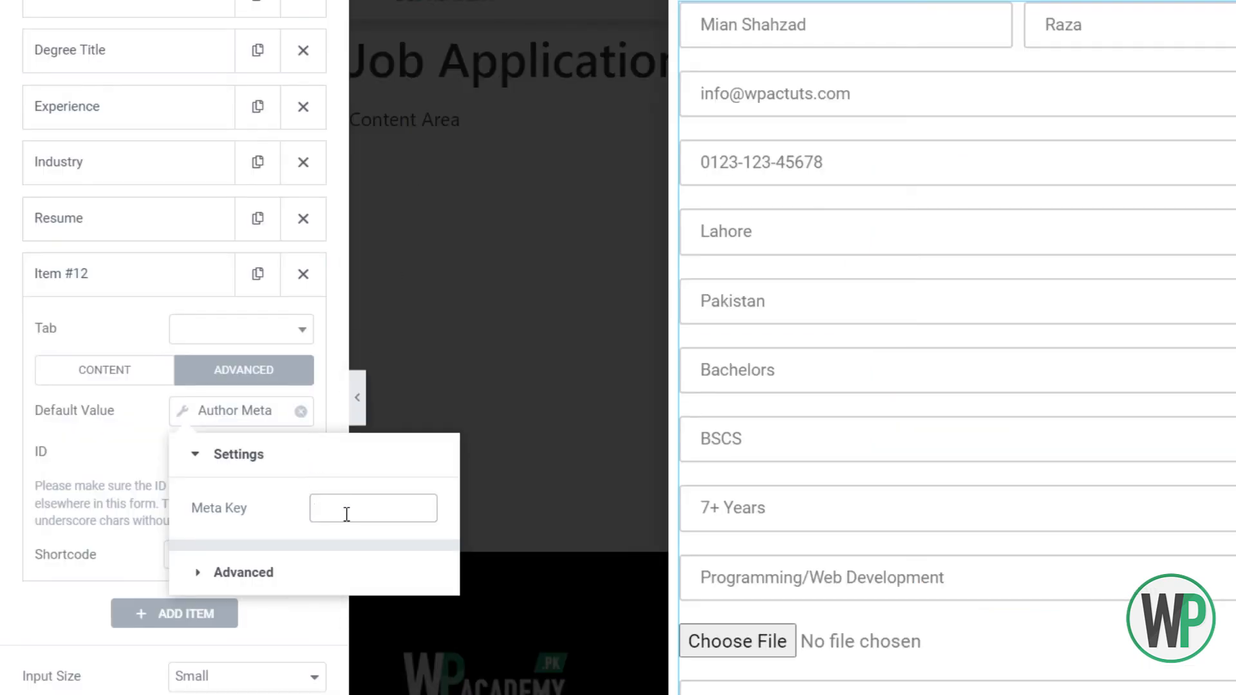
Set the Author Meta key to lp_company_email in the popup editor and update the popup, keeping its publish settings
type("lp_company_email")
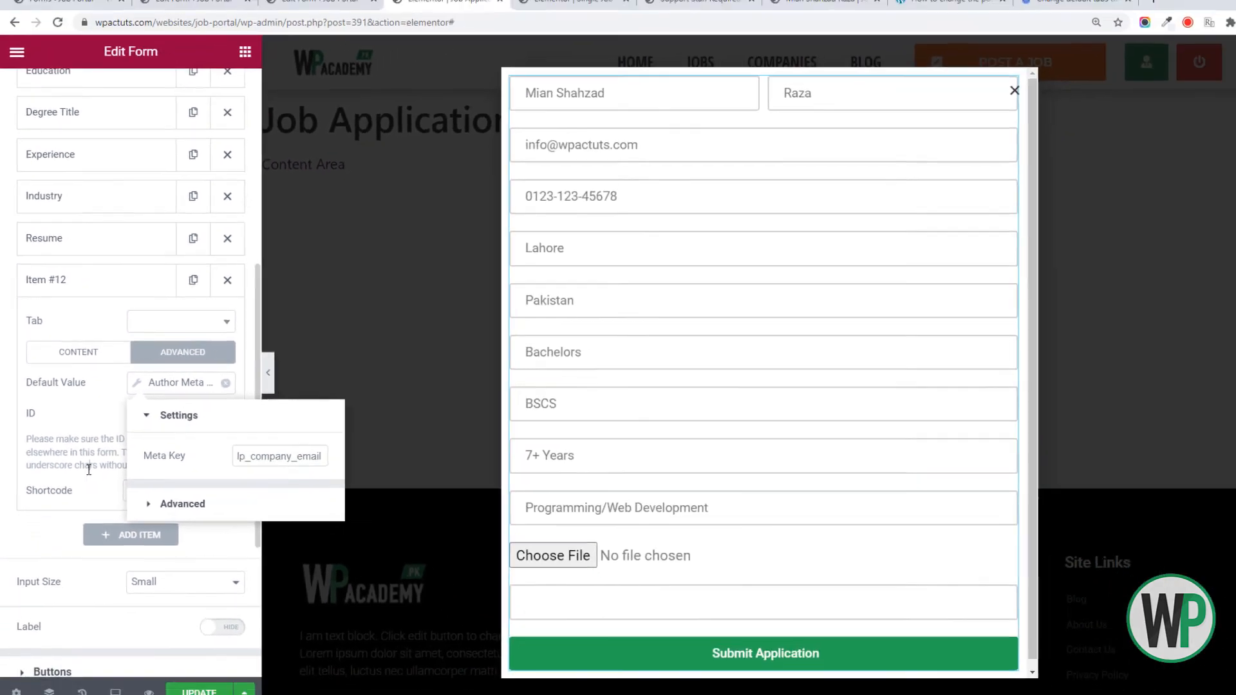
left_click(114, 523)
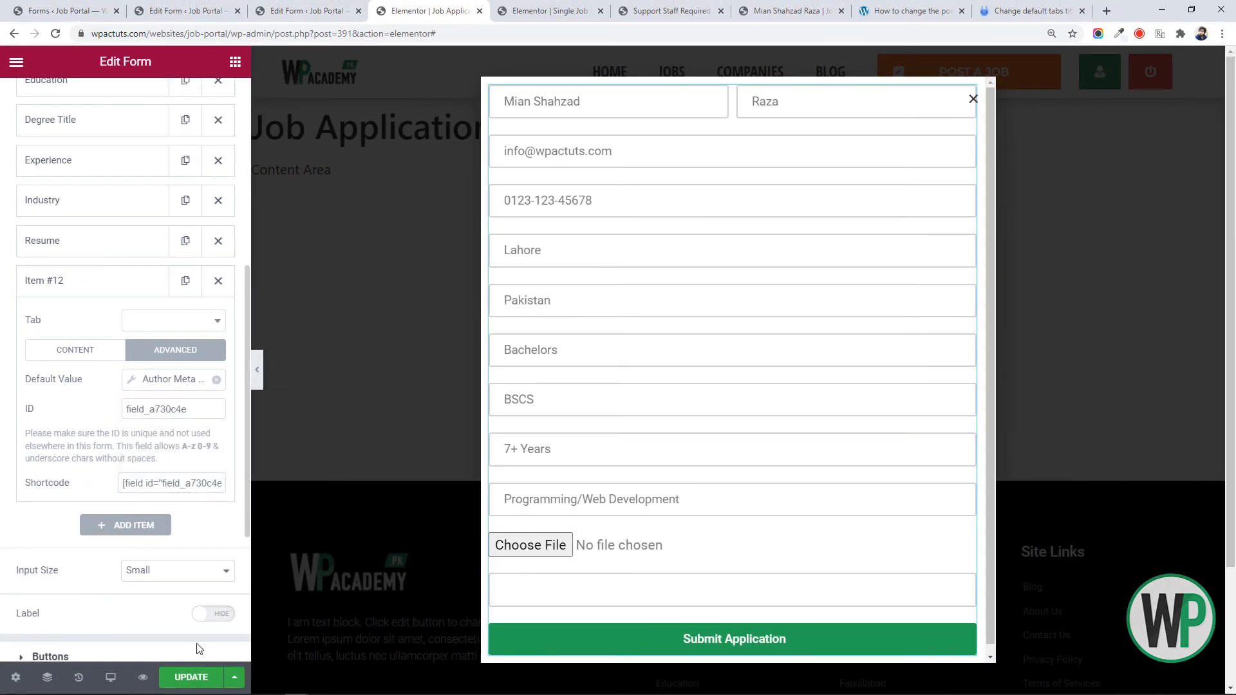
left_click(192, 677)
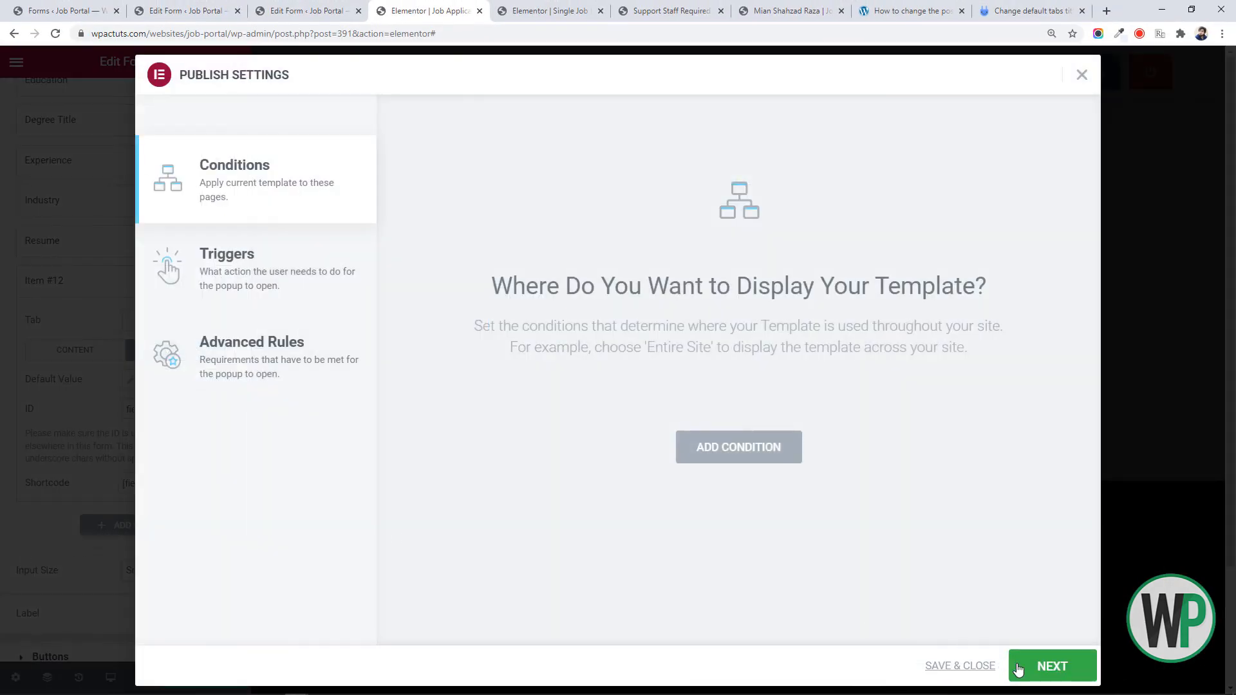
left_click(1019, 670)
left_click(1026, 672)
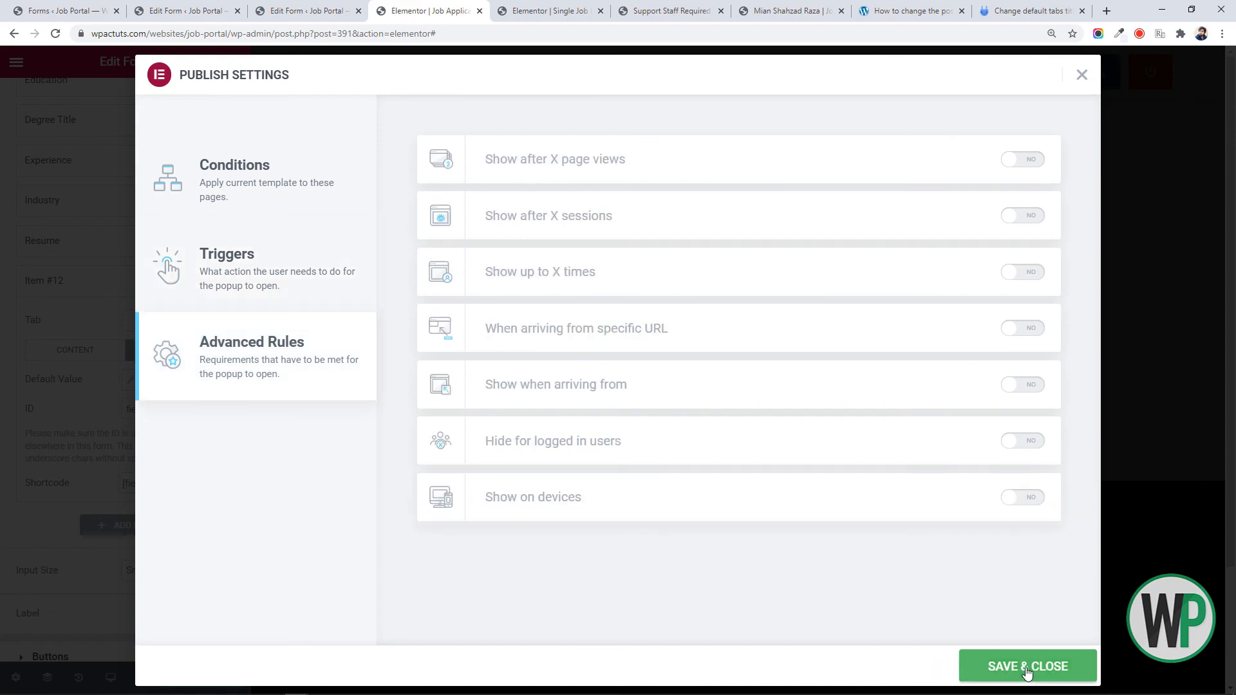
left_click(1034, 666)
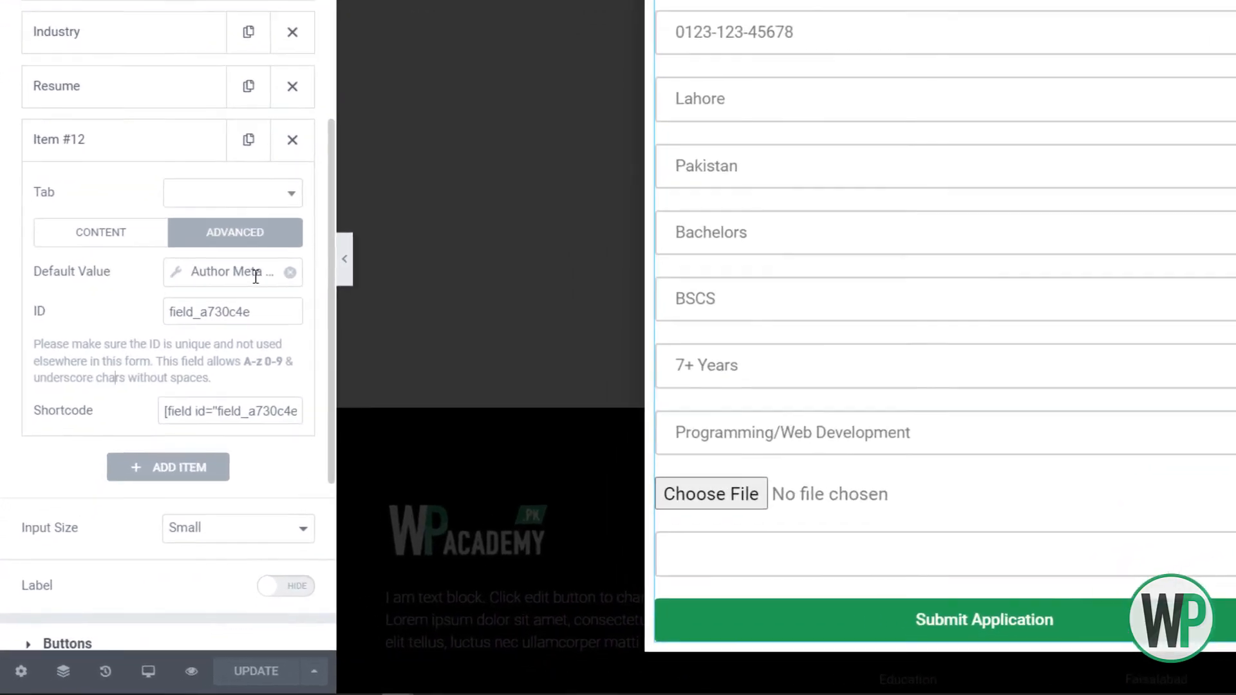
Check the new field's Author Meta key, then change the field's type from Email to Hidden
left_click(257, 264)
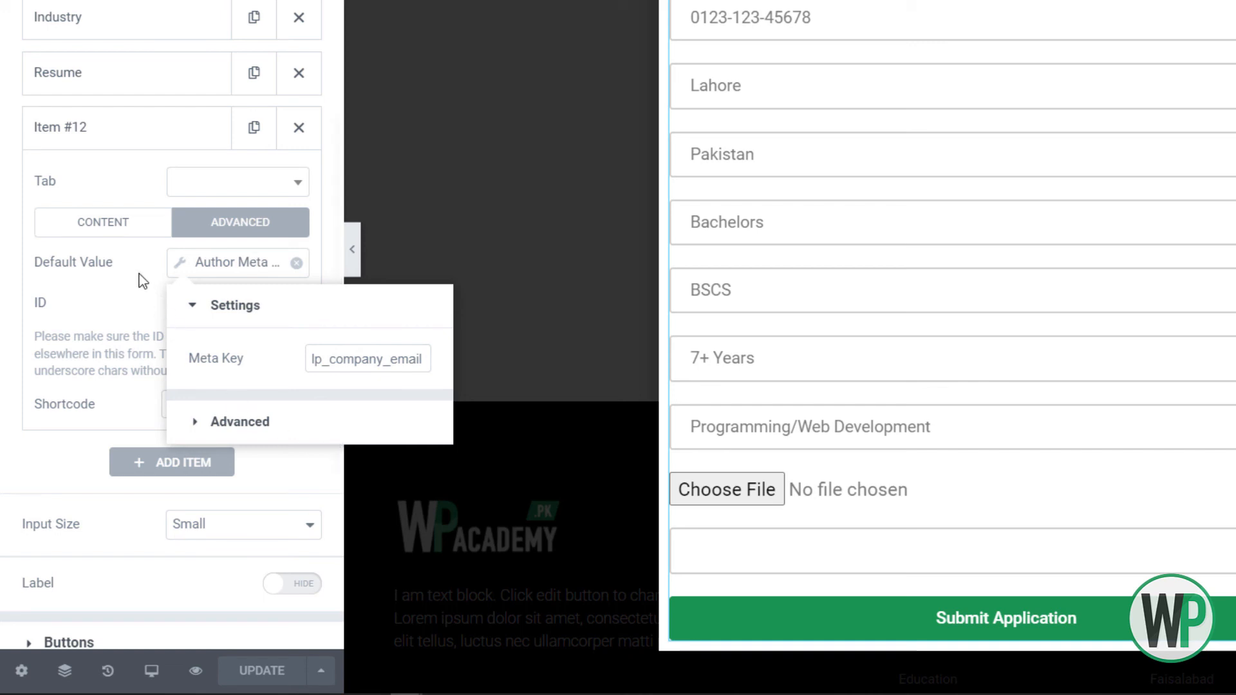
left_click(109, 231)
left_click(196, 269)
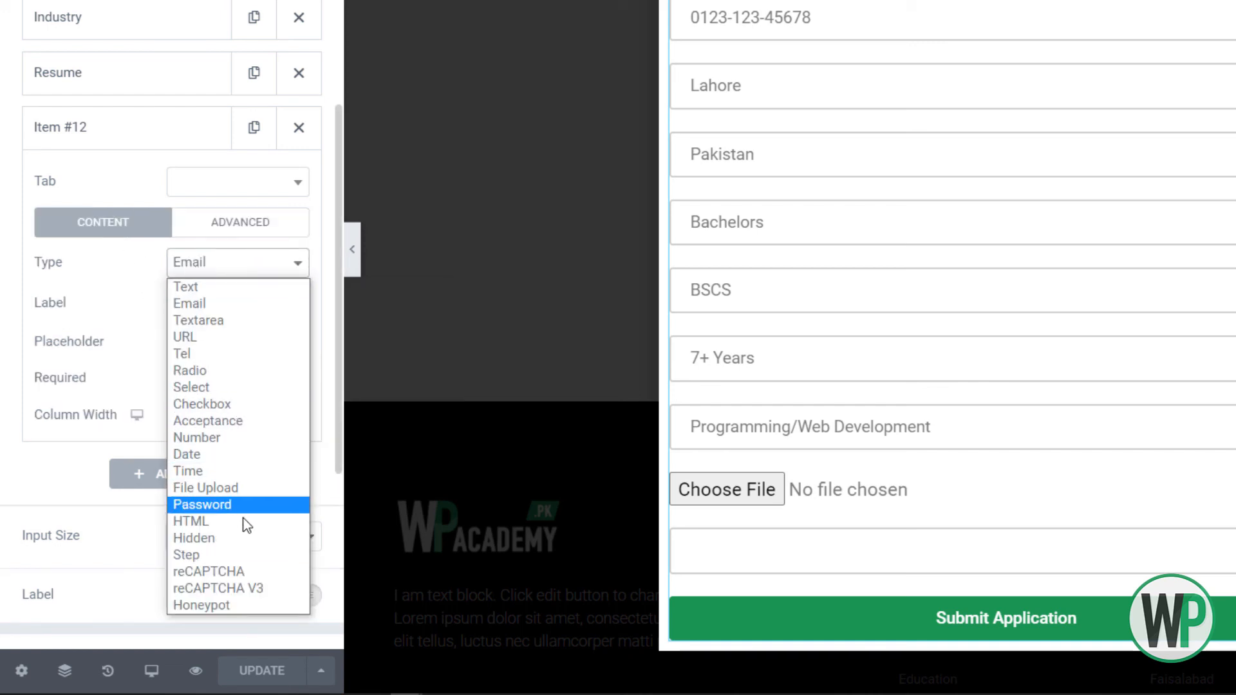
left_click(249, 539)
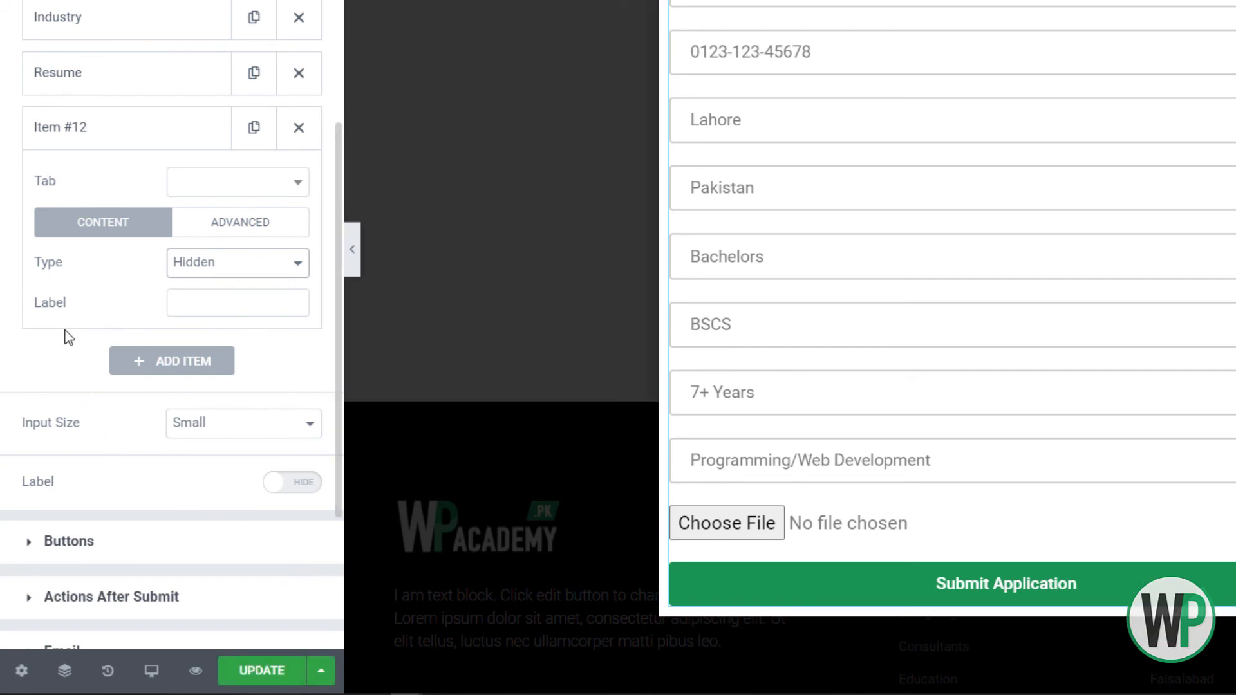
Set the hidden field's ID to company_email
left_click(204, 234)
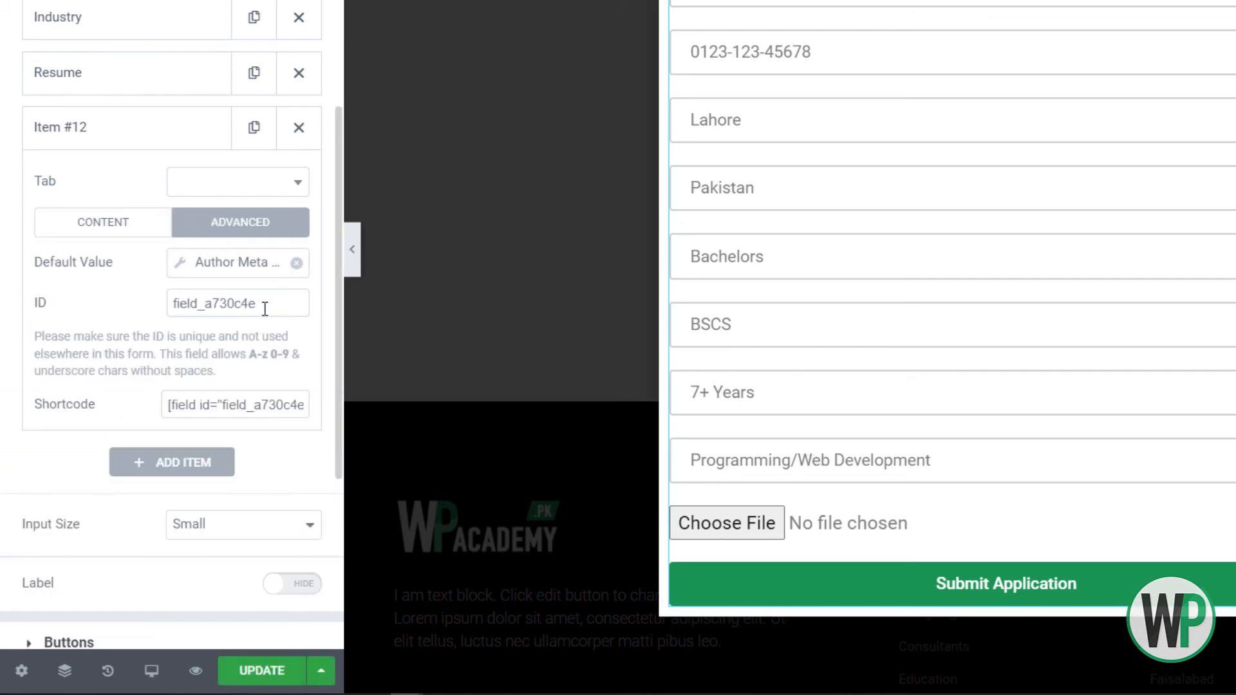
left_click_drag(261, 303, 168, 302)
type("com")
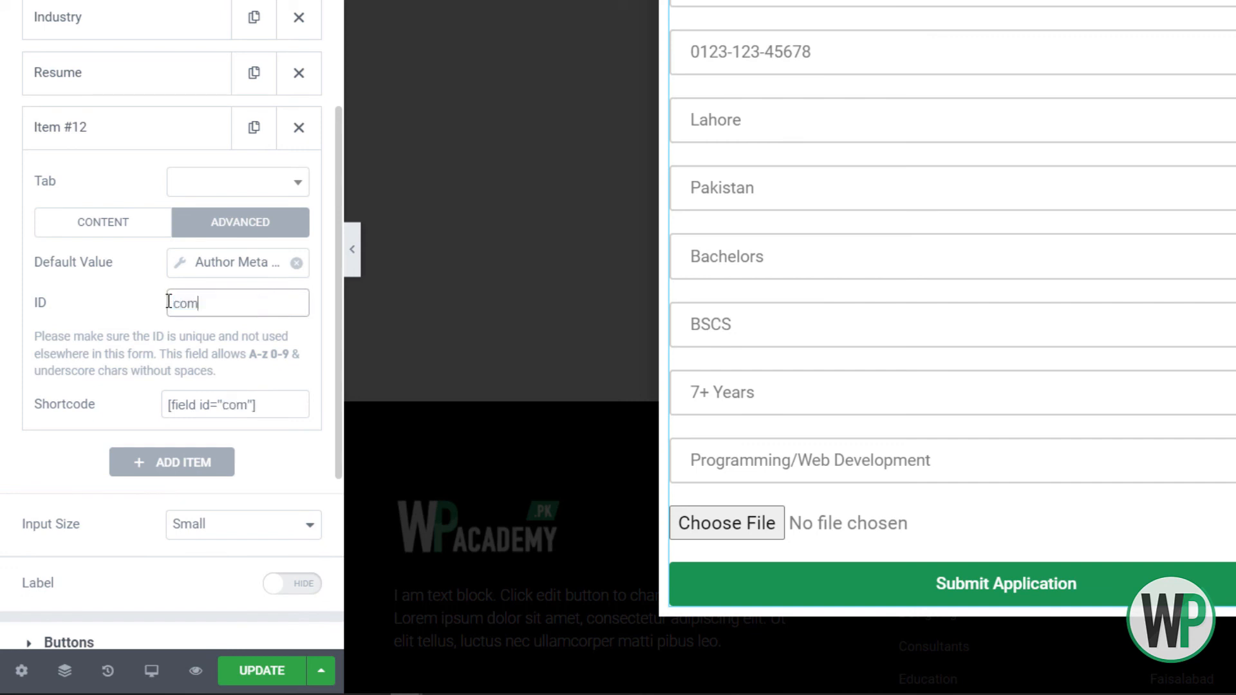
type("pany_ed")
key("BackSpace")
type("mail")
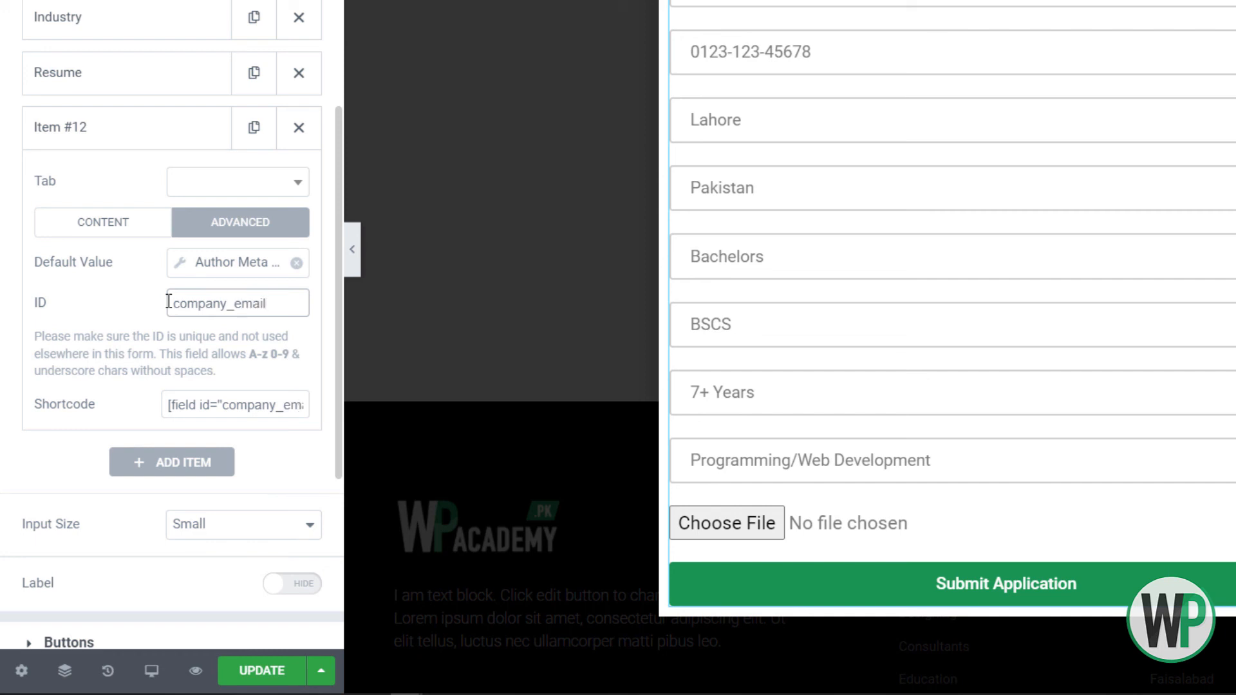
Enter [company_email] as the recipient in the form's Email action settings
key("ctrl+a")
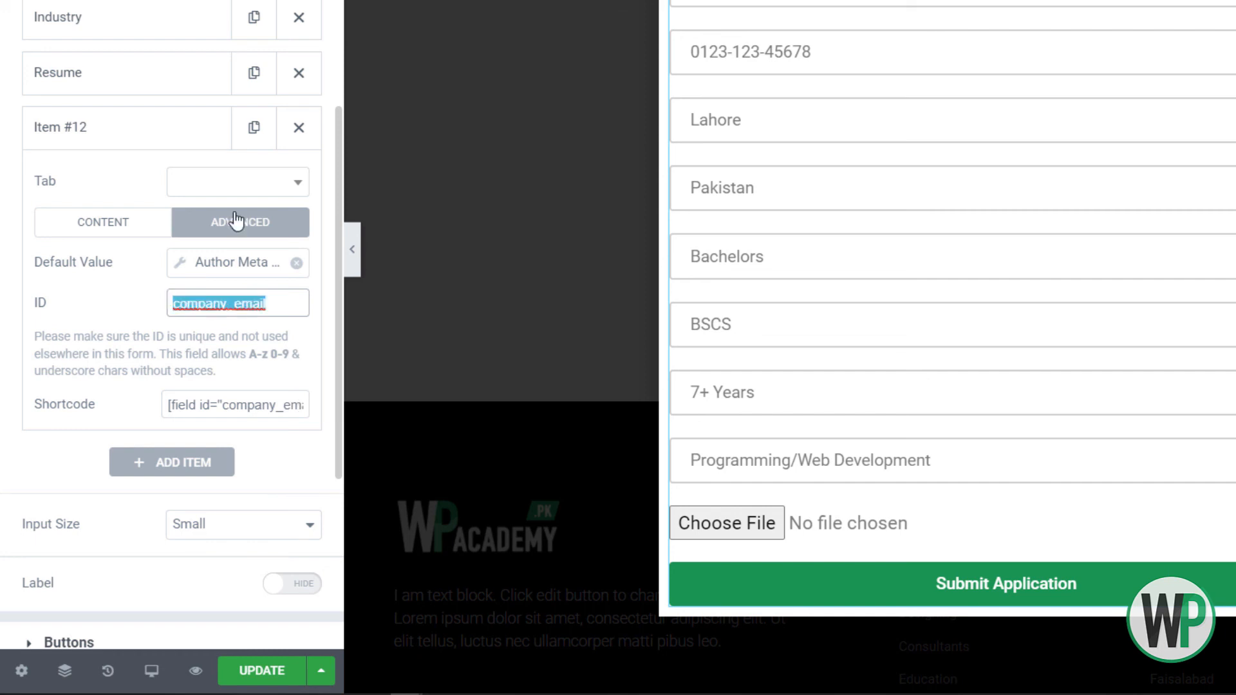
scroll(218, 269, "up", 2)
scroll(139, 457, "down", 6)
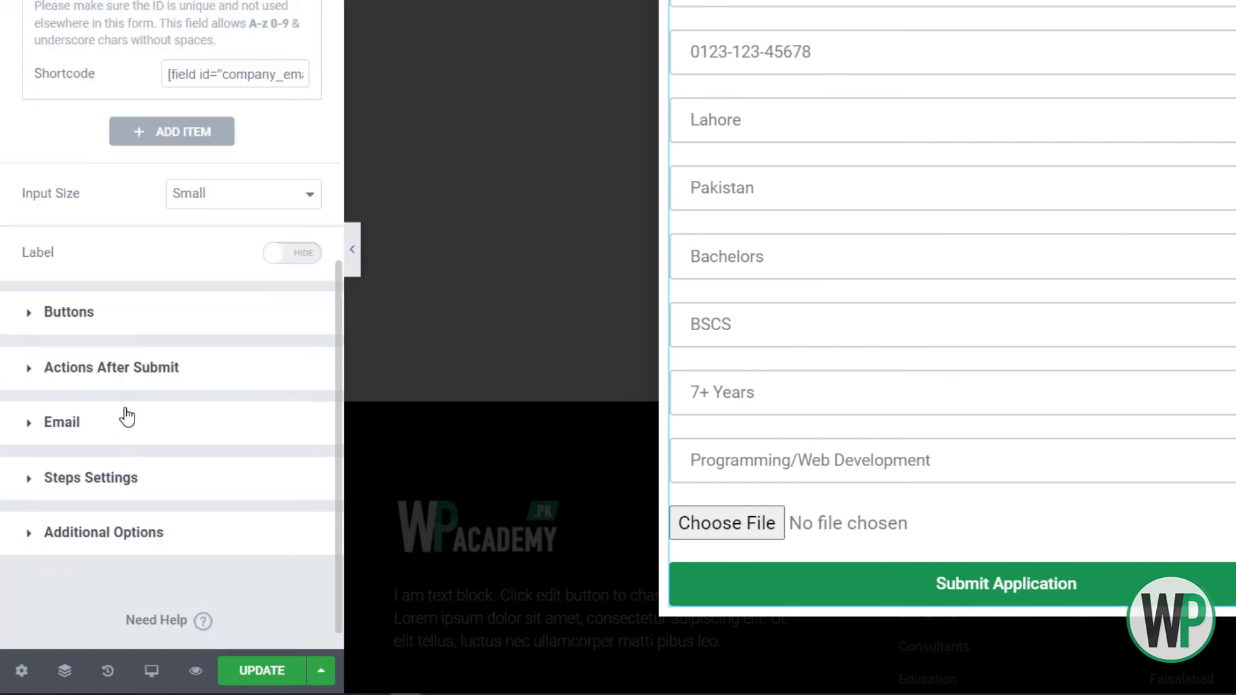
left_click(169, 385)
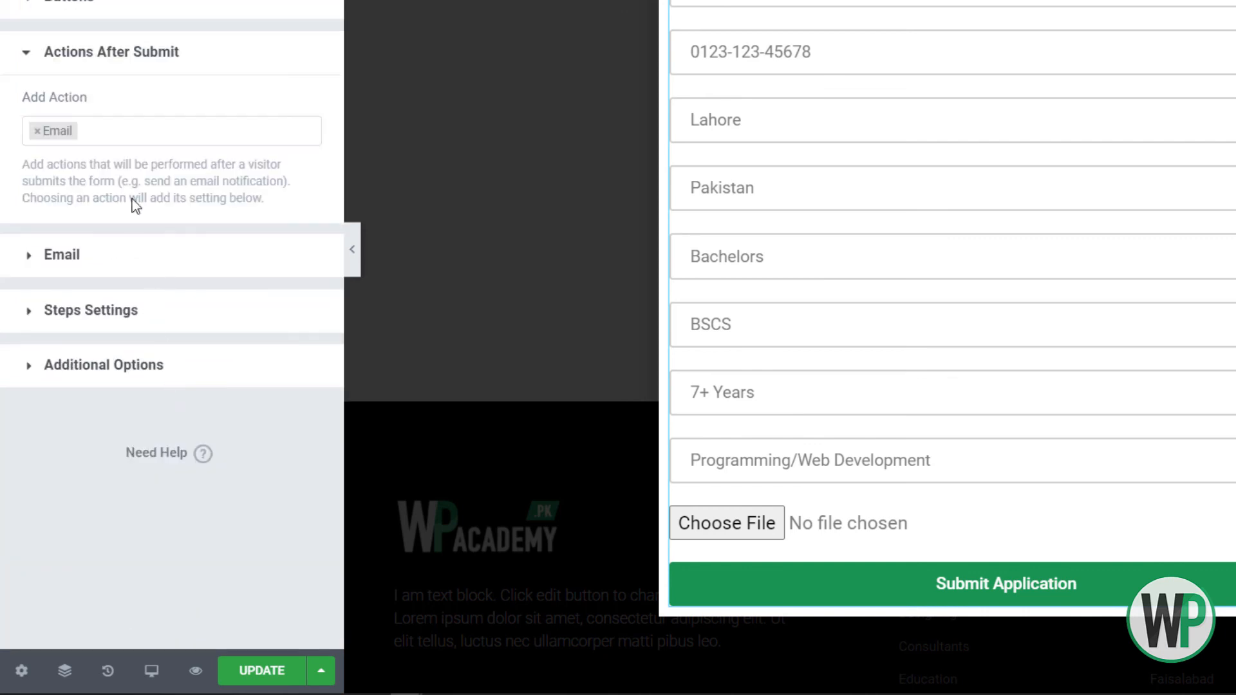
left_click(119, 259)
left_click(154, 184)
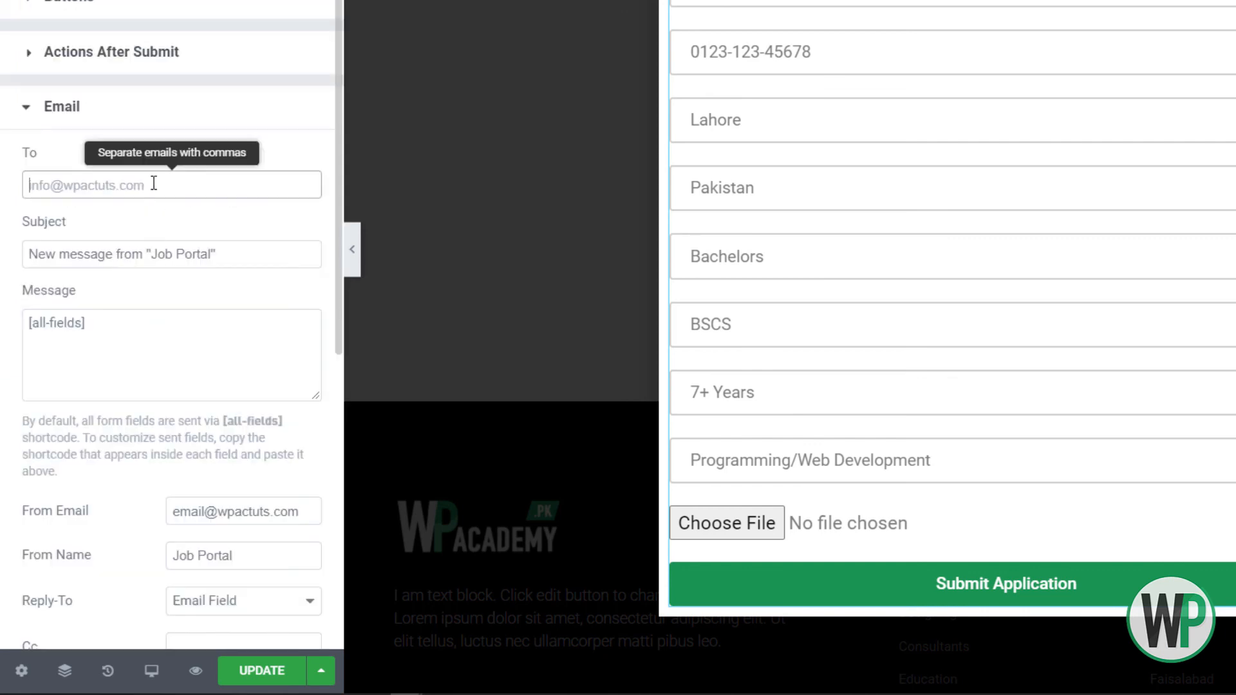
type("[company_email")
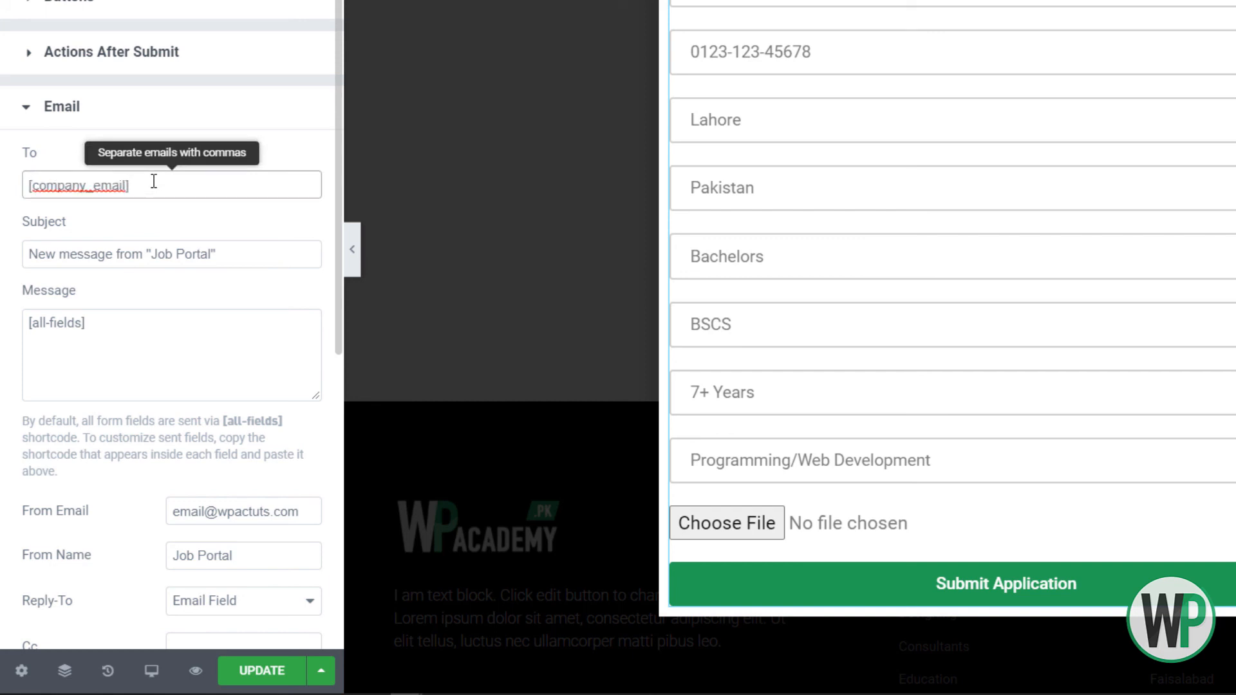
left_click(134, 2)
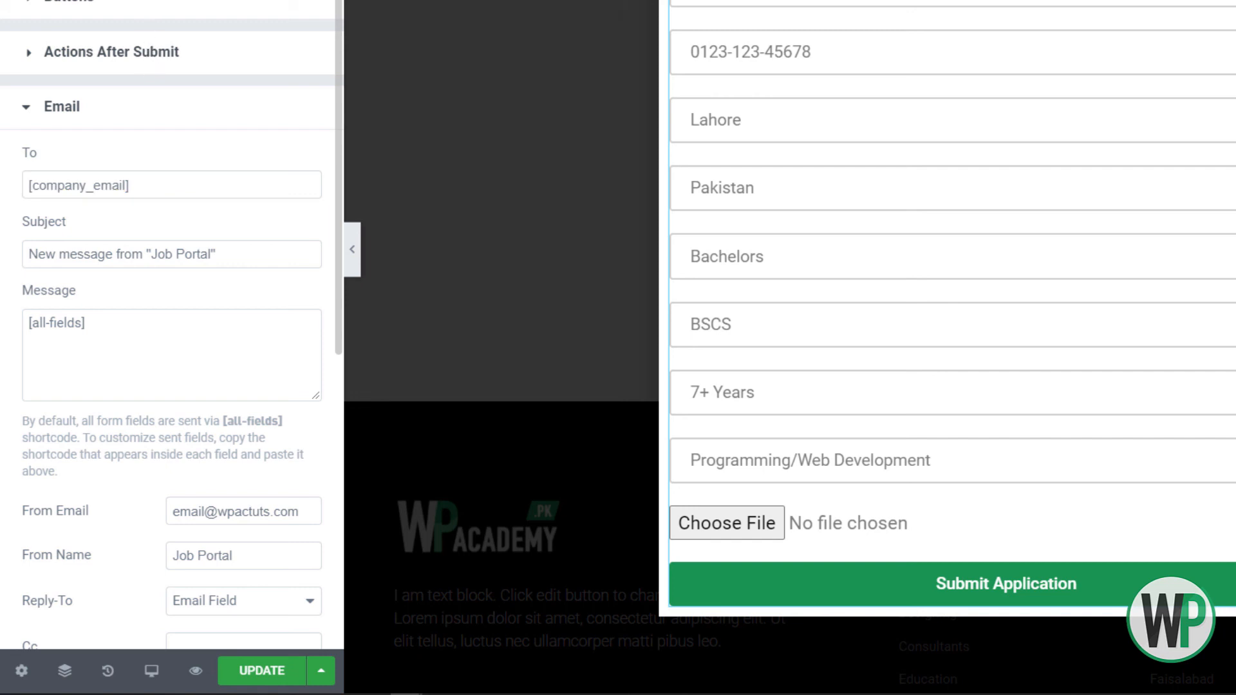
left_click(62, 107)
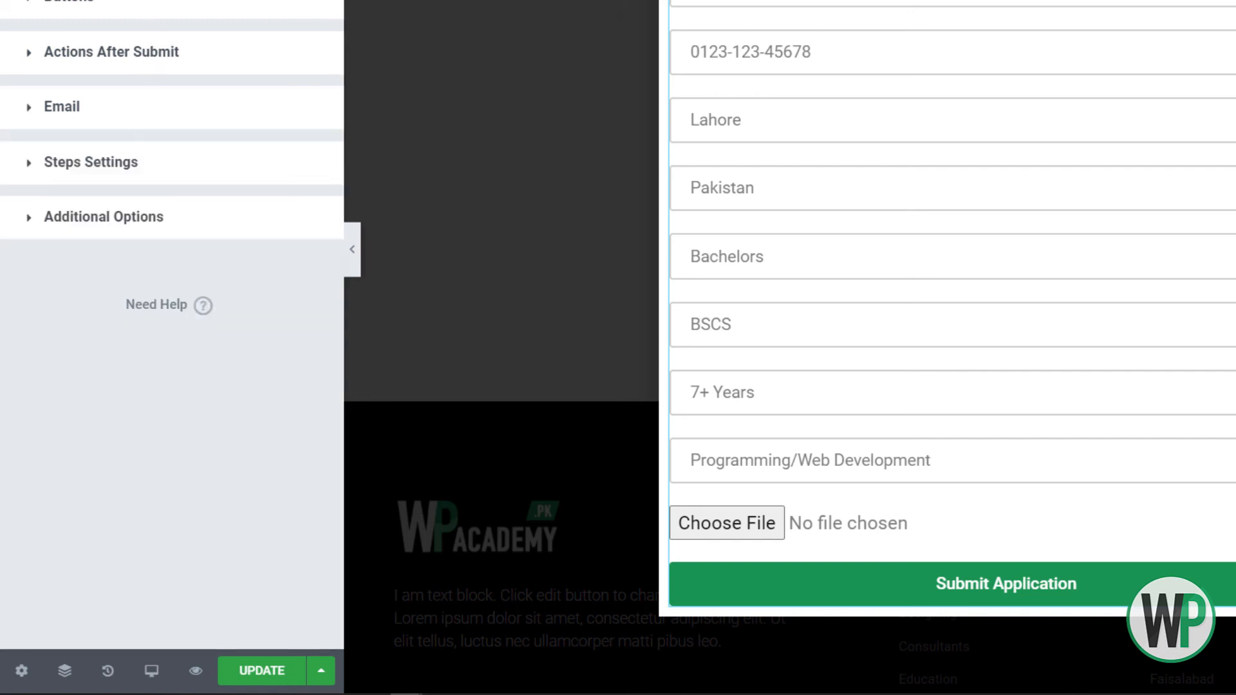
Label the hidden form field below Resume as Company Email
left_click(167, 24)
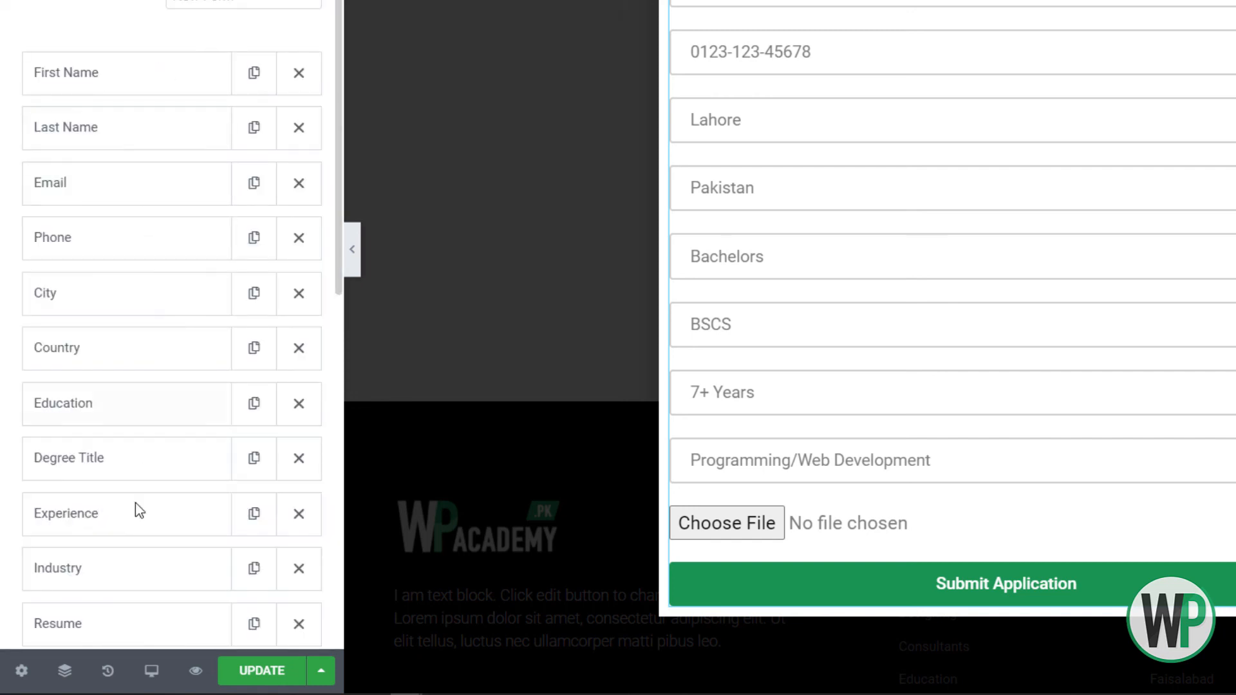
scroll(140, 510, "down", 5)
left_click(135, 354)
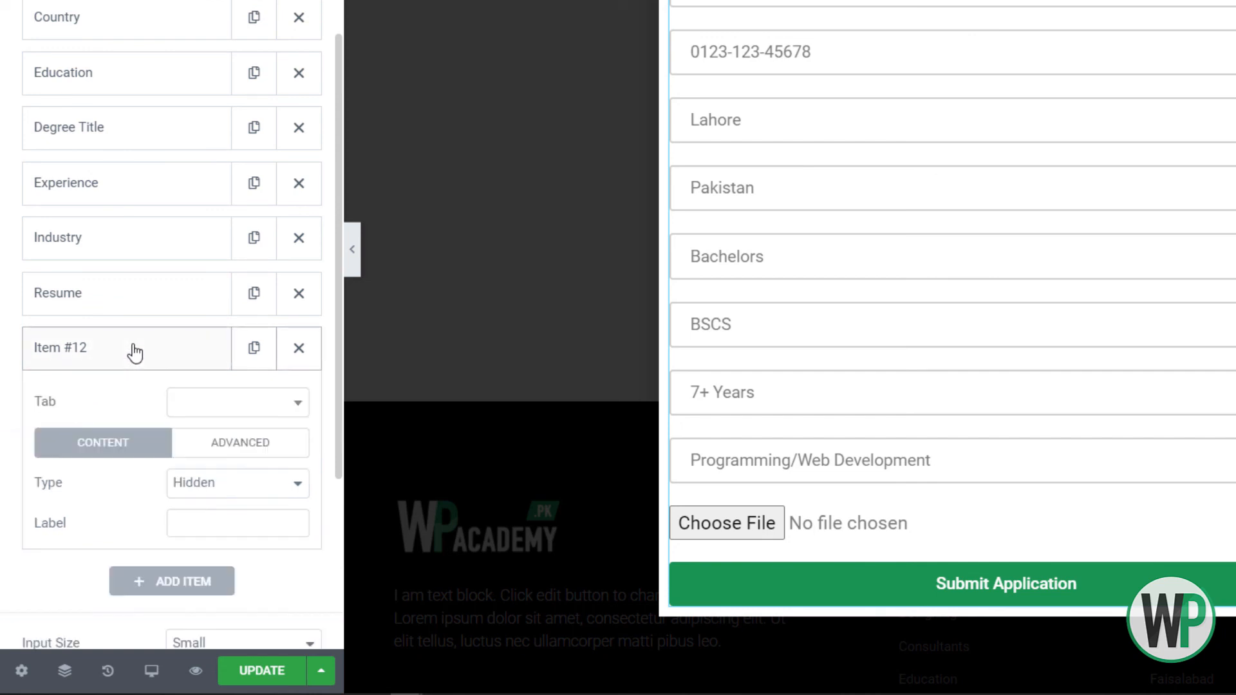
left_click(219, 518)
type("Company")
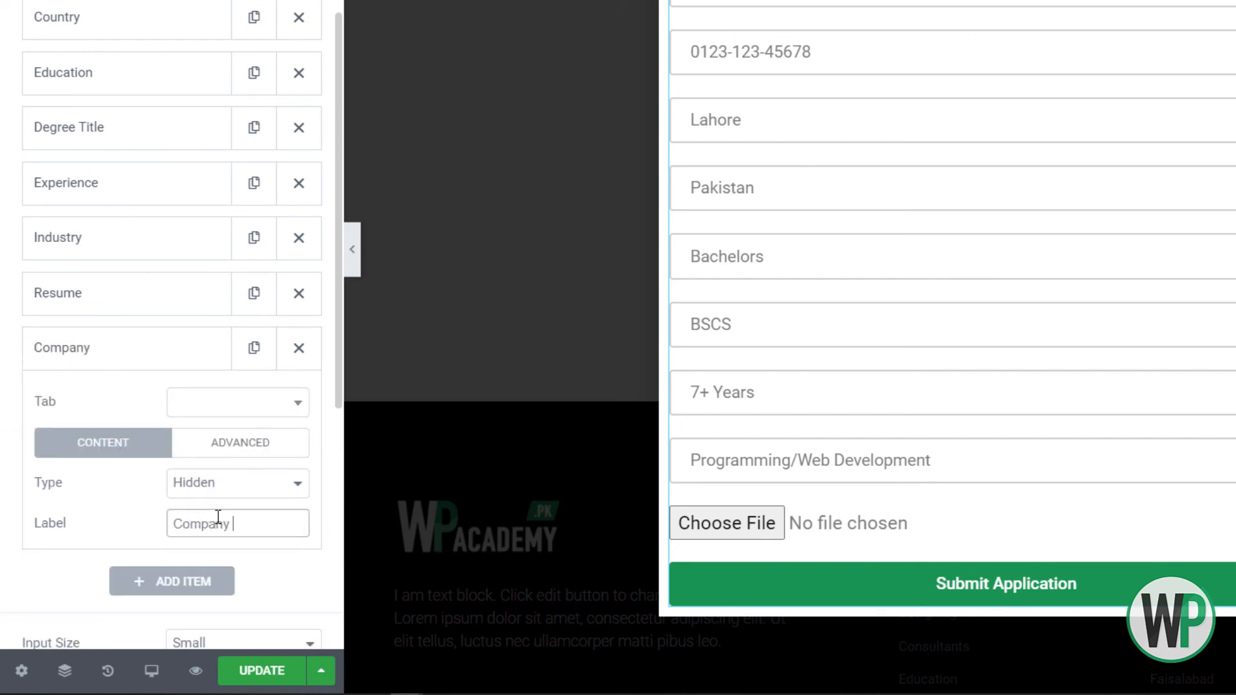
type(" Email")
Copy the Company Email field's shortcode and use [field id="company_email"] as the email notification's recipient
left_click(283, 449)
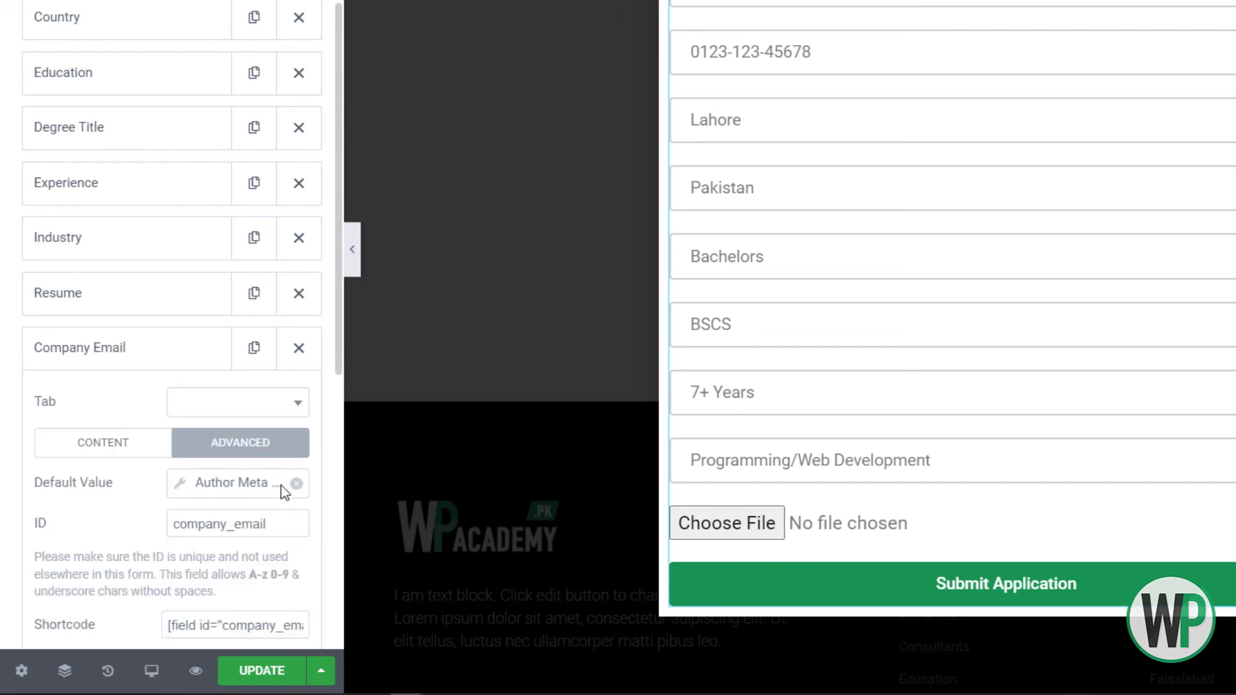
scroll(254, 561, "down", 3)
left_click(228, 403)
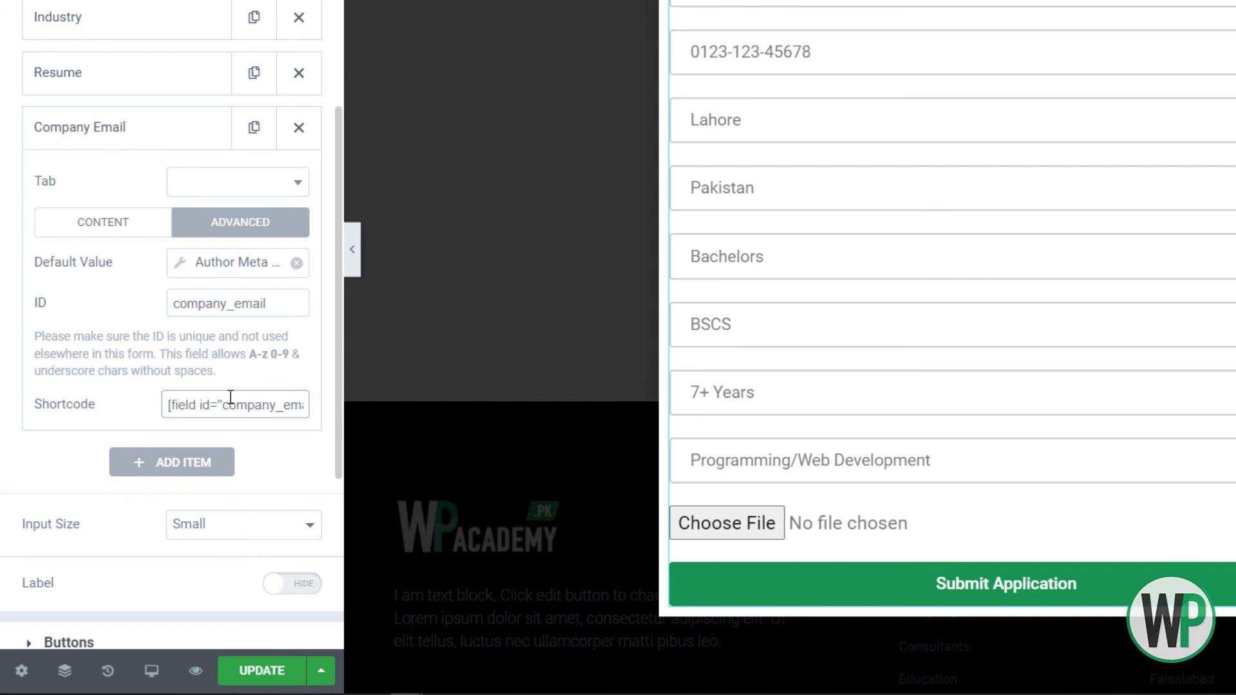
left_click(230, 395)
key("ctrl+c")
scroll(225, 422, "down", 5)
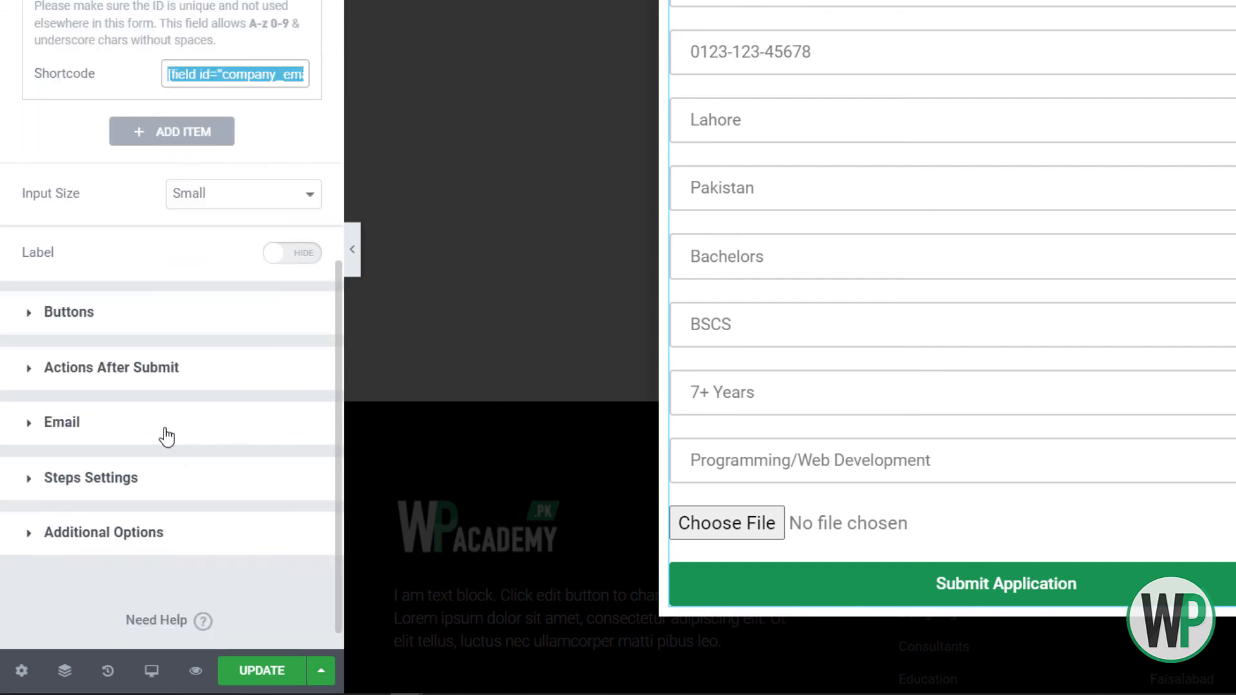
left_click(160, 426)
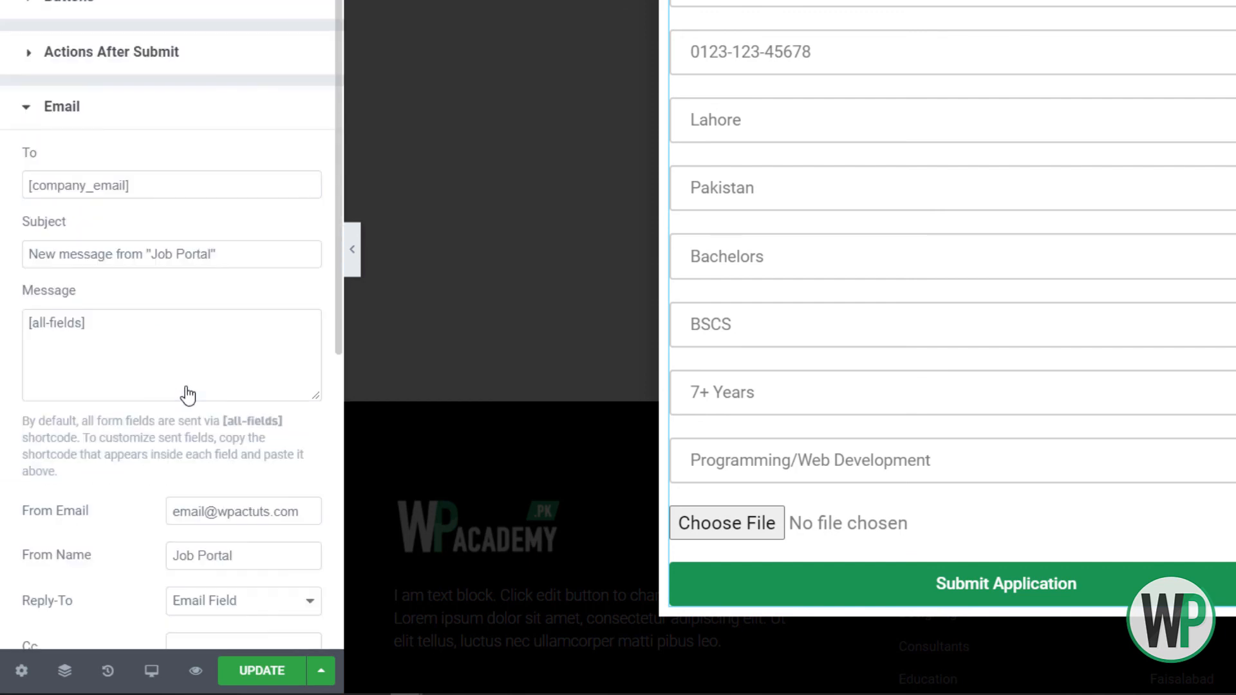
left_click_drag(193, 192, 11, 185)
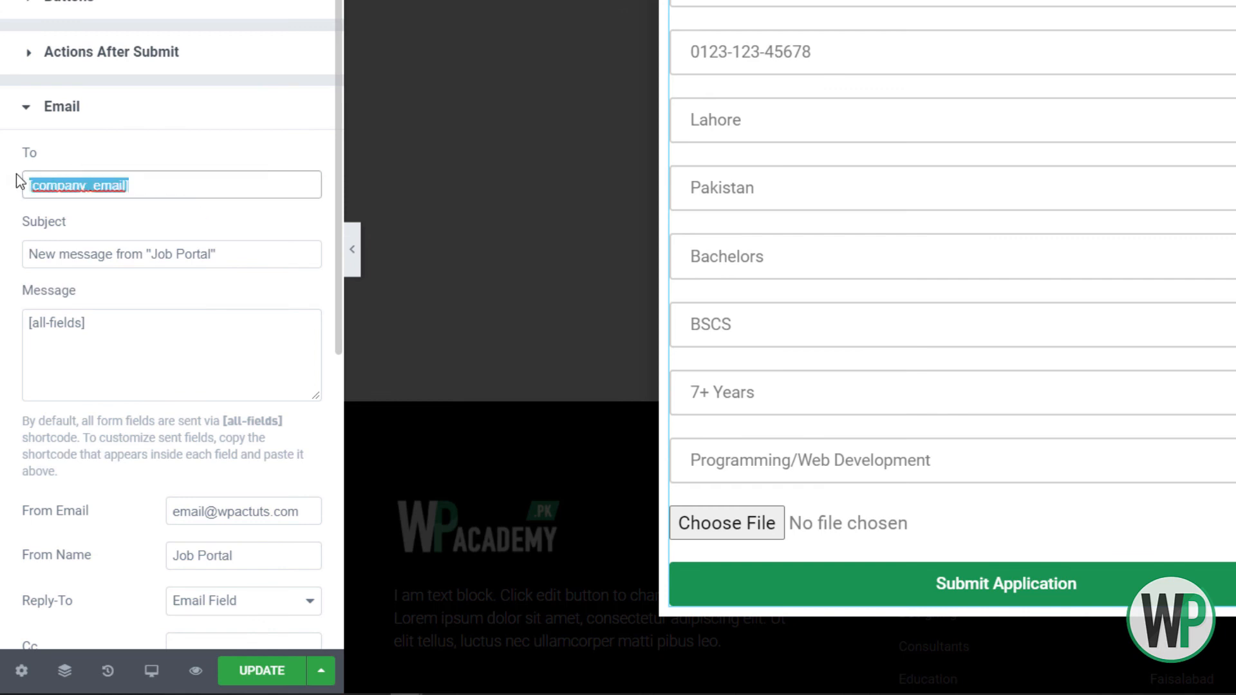
key("ctrl+v")
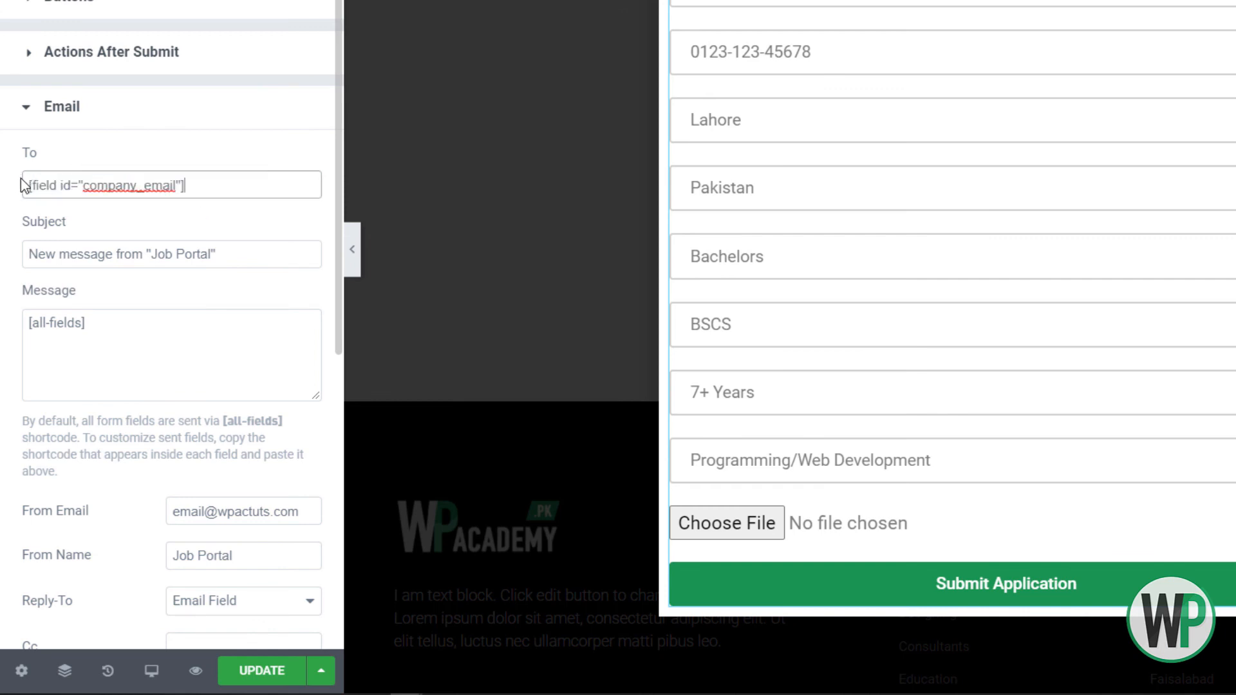
Change the notification's subject to New Job Application Received "Job Portal"
left_click(166, 258)
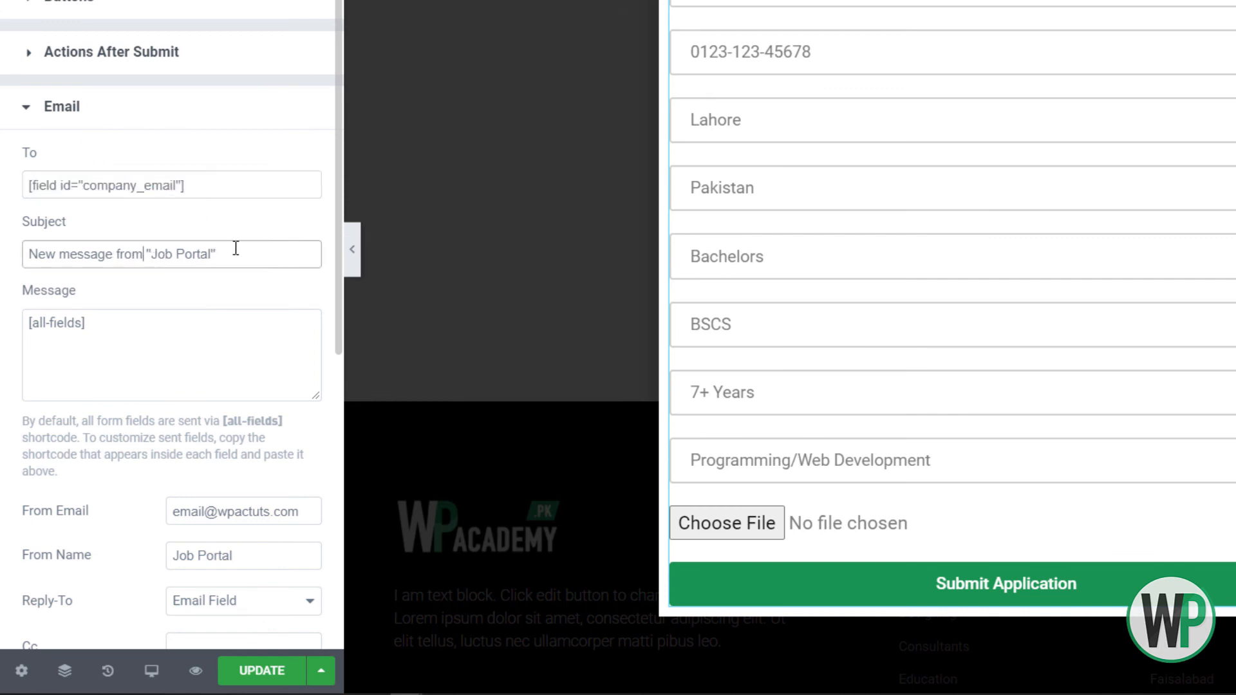
left_click_drag(234, 251, 59, 258)
key("ctrl+a")
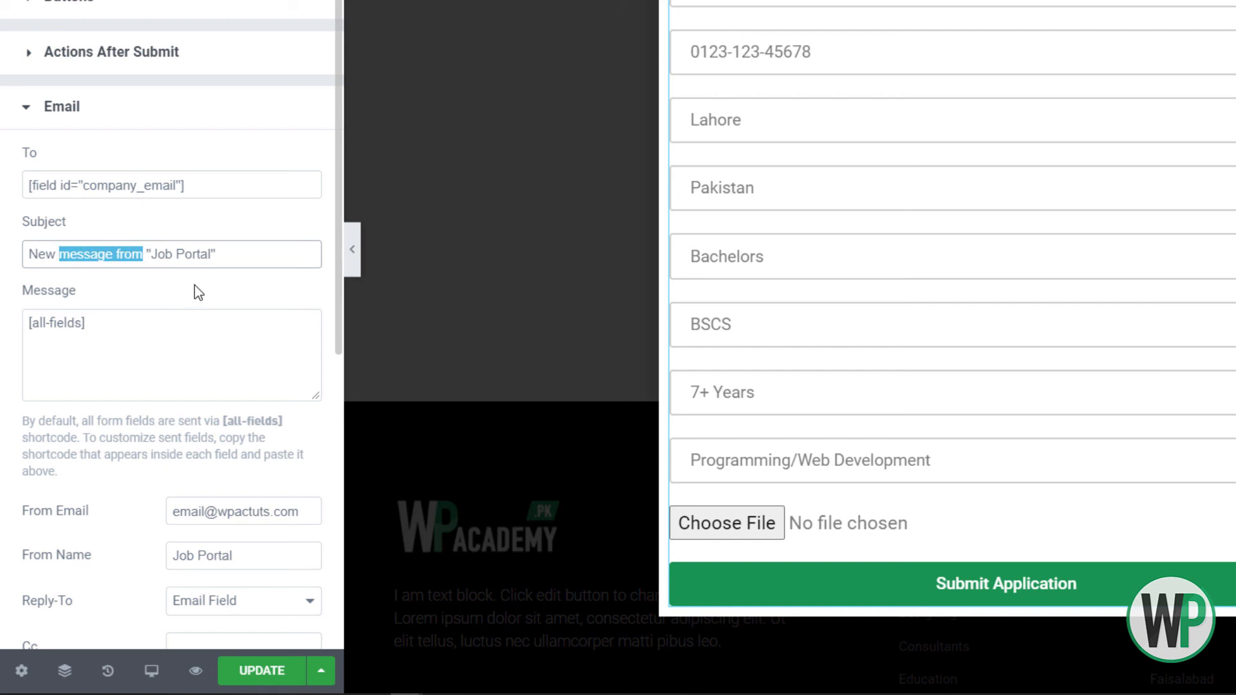
type("Job A")
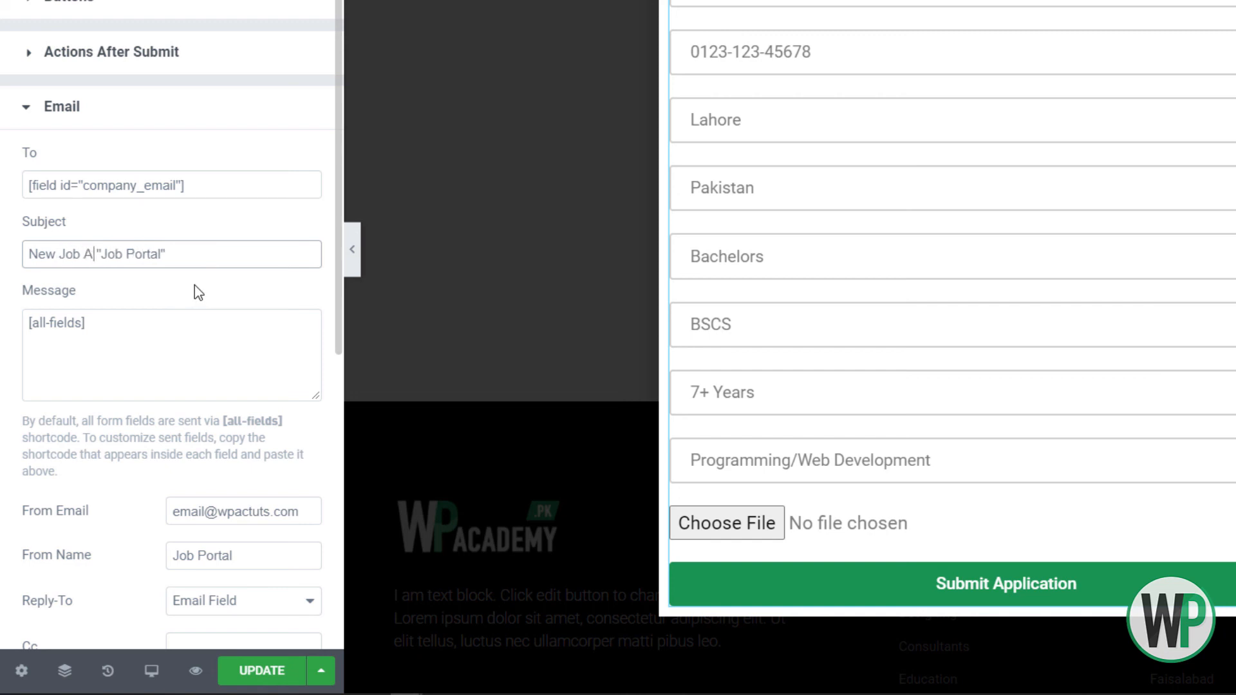
type("pplication Rec")
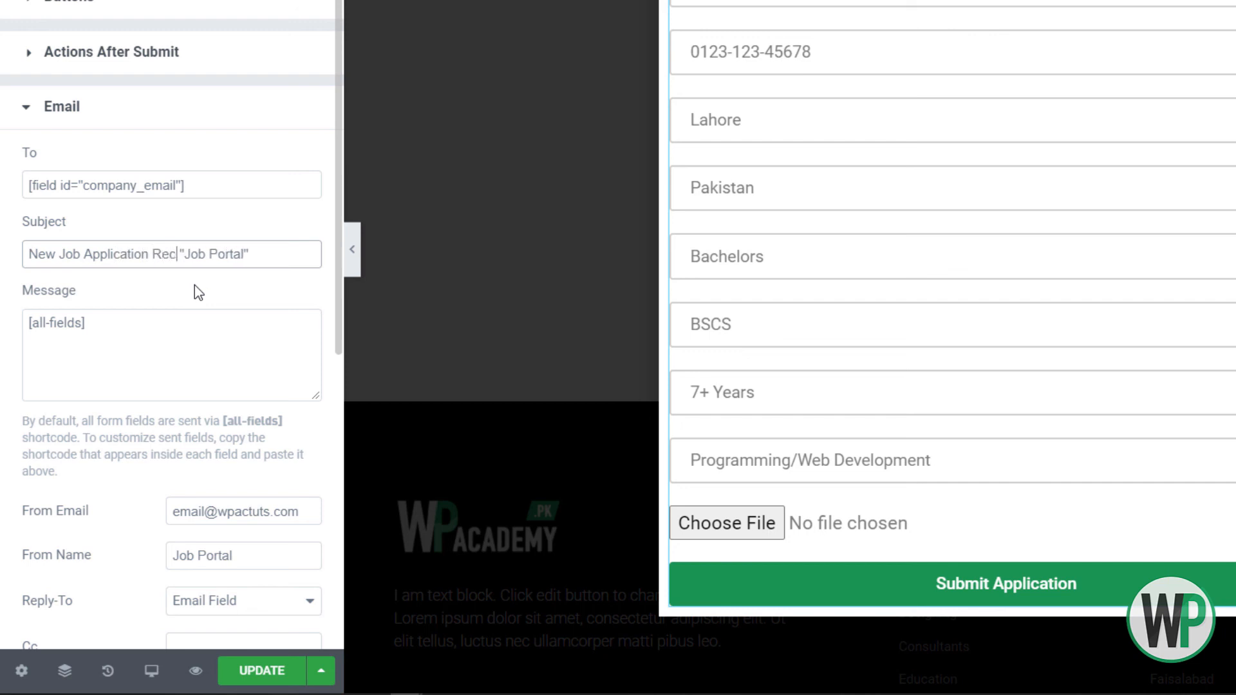
type("eived")
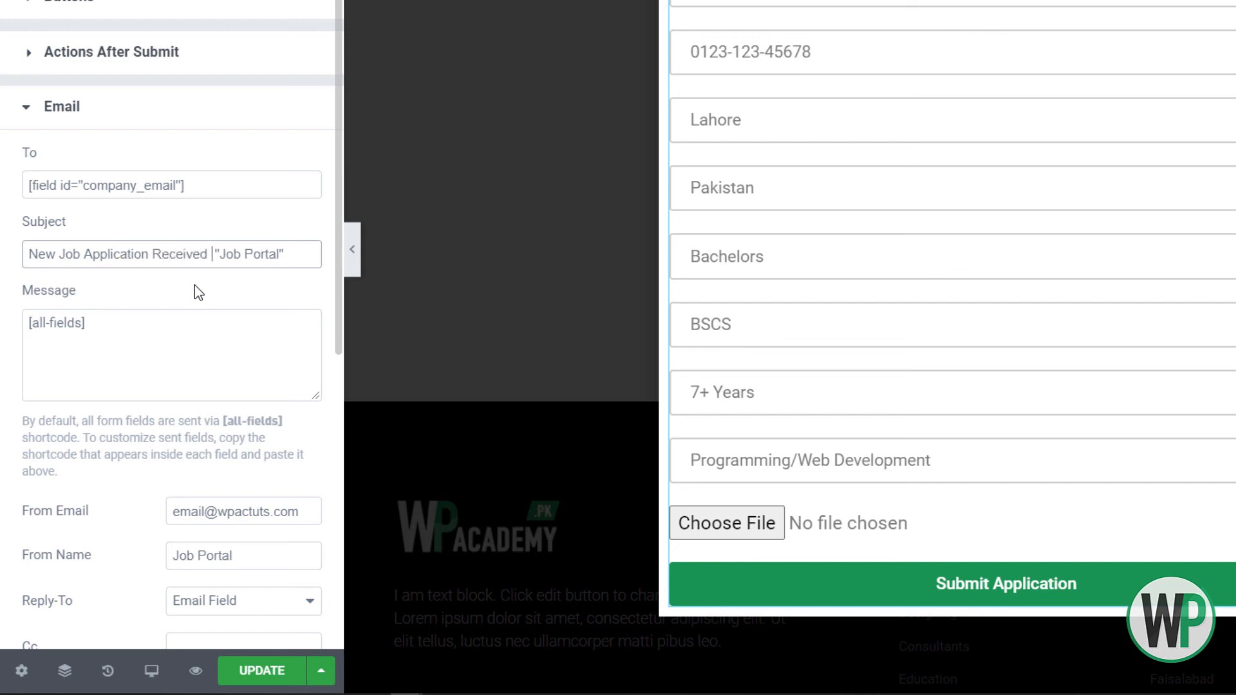
key("BackSpace")
Review the notification's recipient, subject, message, sender, reply-to and metadata settings
scroll(235, 265, "down", 1)
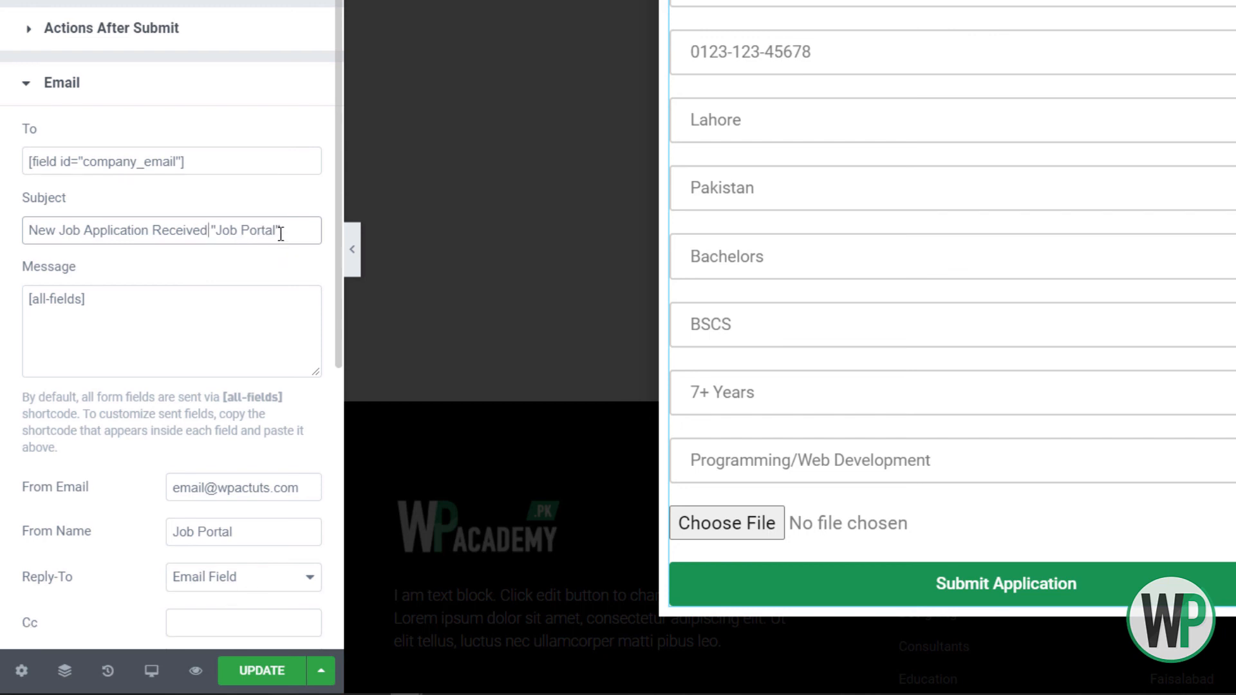
left_click_drag(280, 230, 213, 228)
left_click_drag(186, 161, 3, 148)
left_click_drag(287, 235, 213, 230)
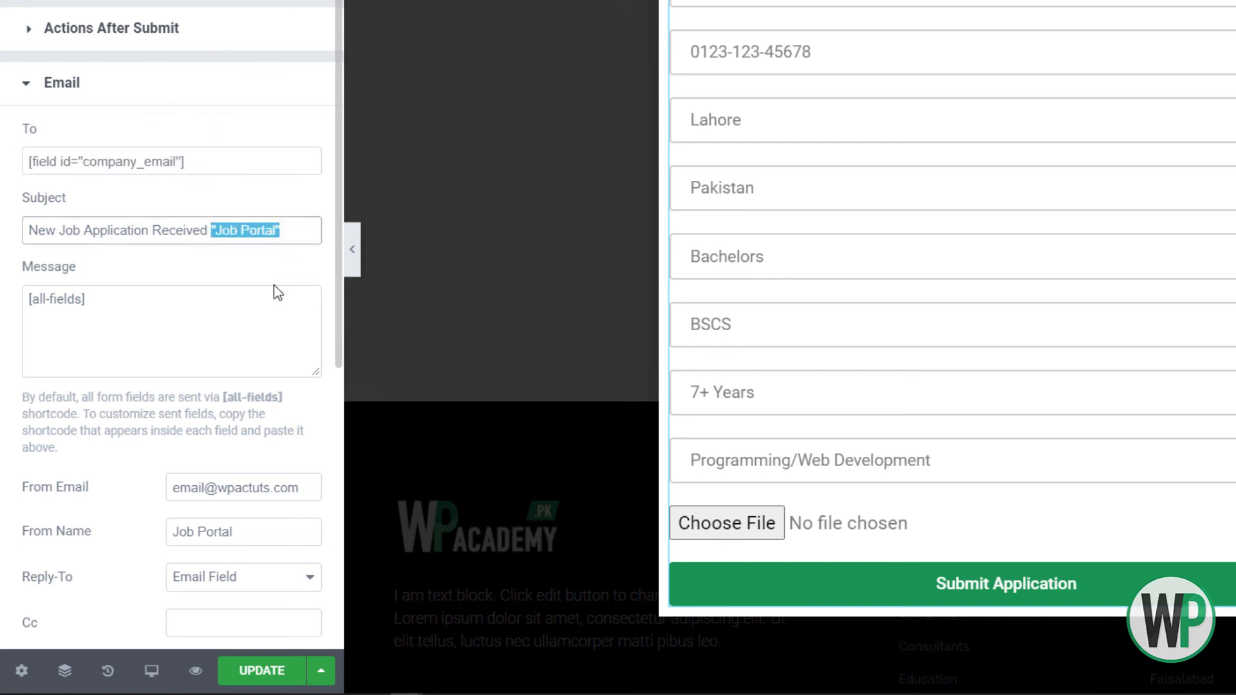
left_click(255, 312)
scroll(251, 312, "down", 7)
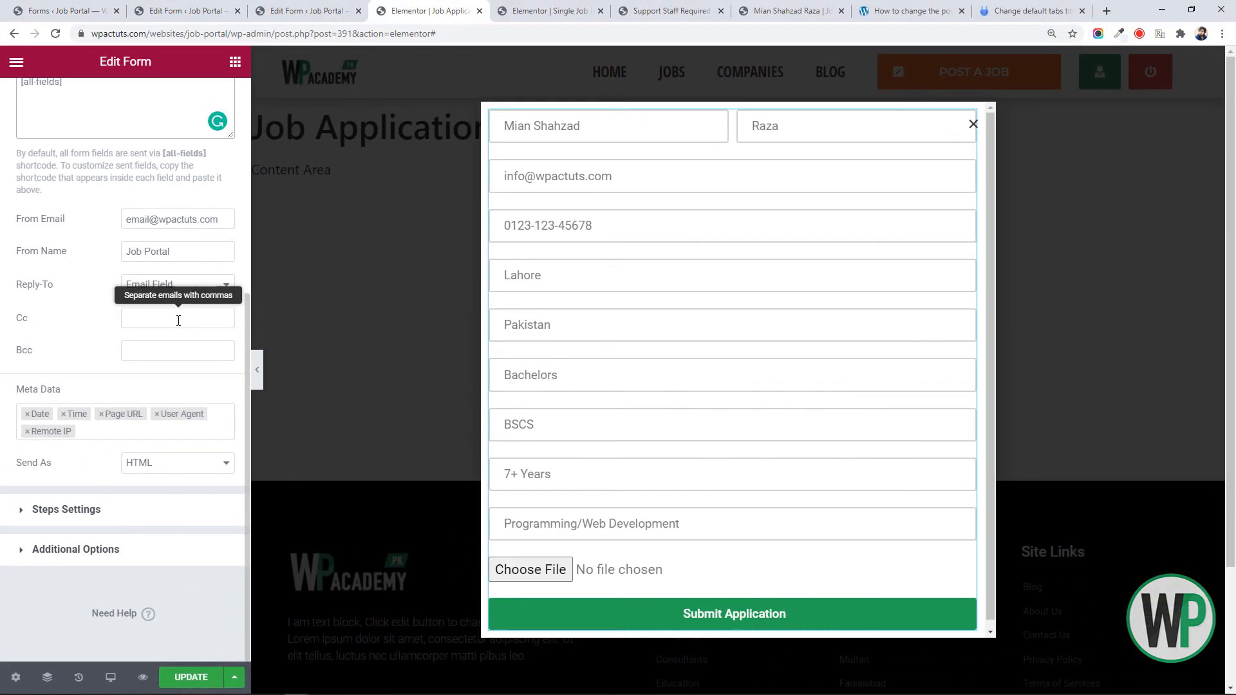
scroll(233, 197, "up", 1)
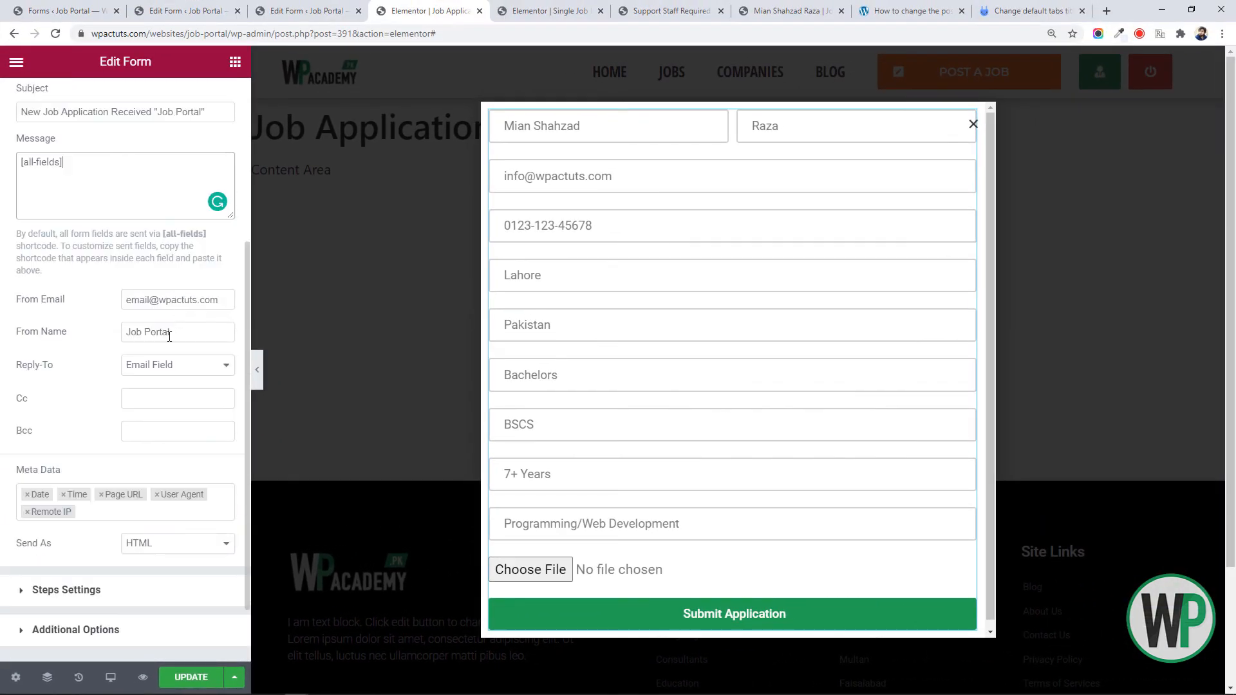
scroll(215, 357, "down", 1)
scroll(158, 430, "up", 5)
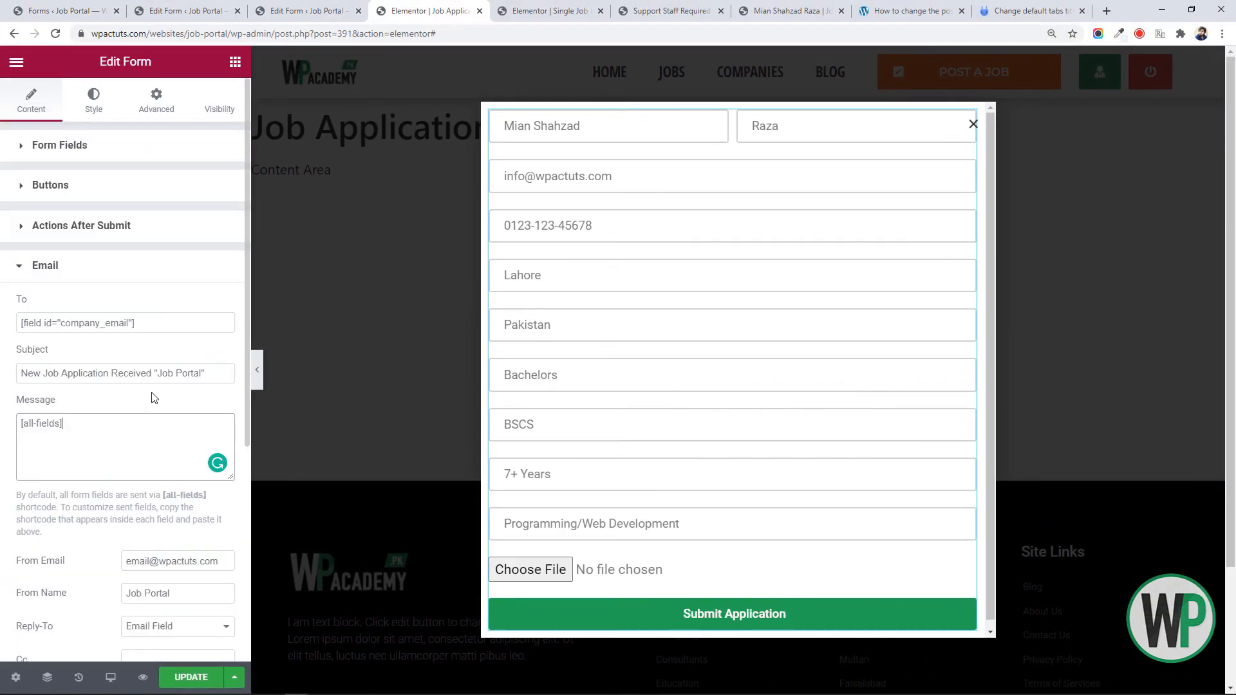
Update the popup, keeping its display conditions, triggers and advanced rules
left_click(197, 678)
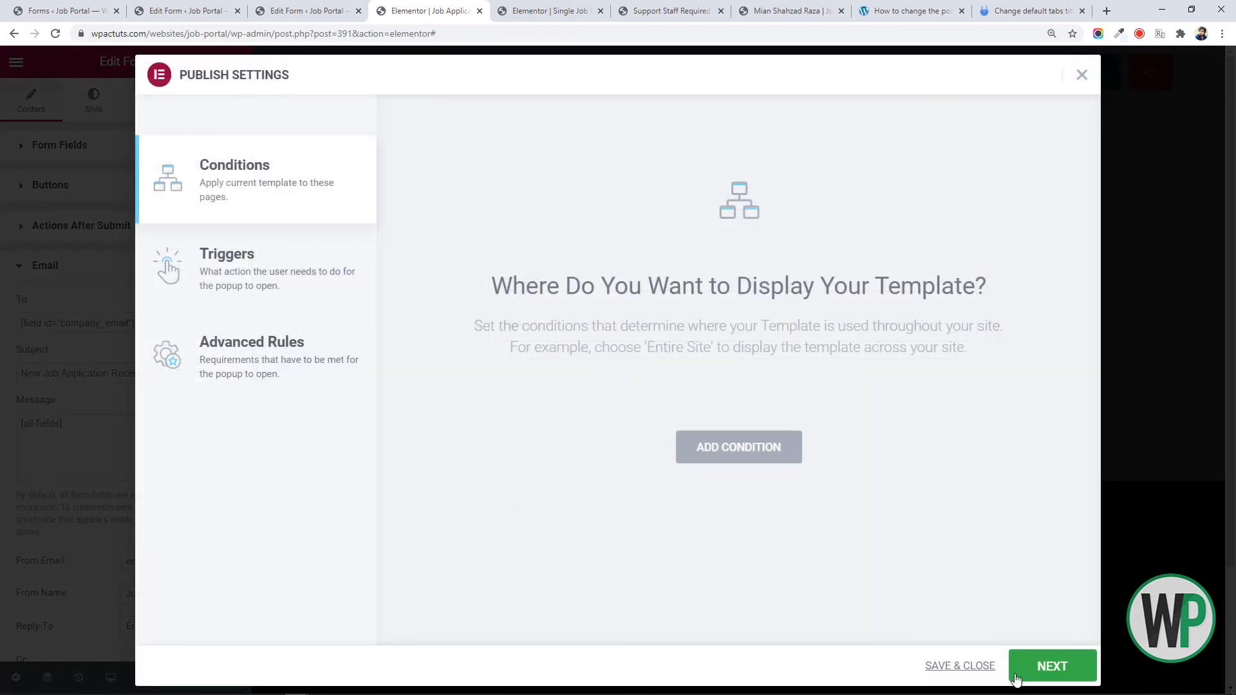
left_click(1016, 676)
left_click(1018, 676)
left_click(1040, 674)
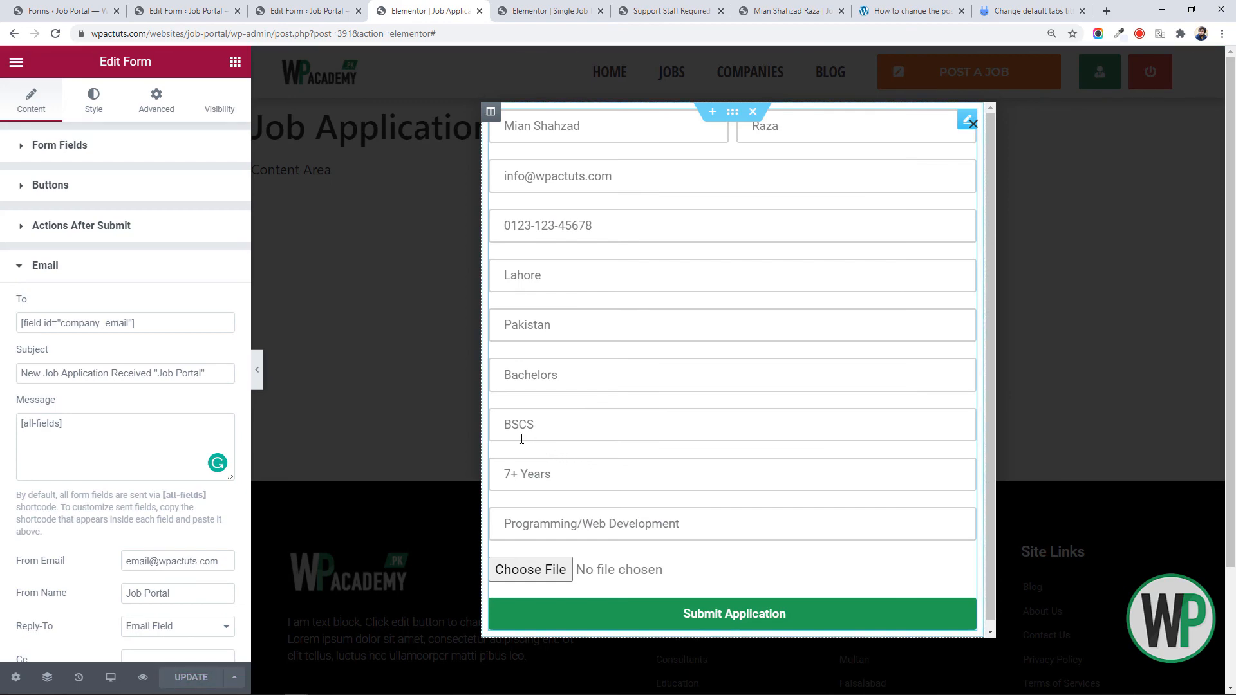
Reload the Support Staff Required for Call Center job page, open its application popup and attach bg.png as the resume
left_click(669, 10)
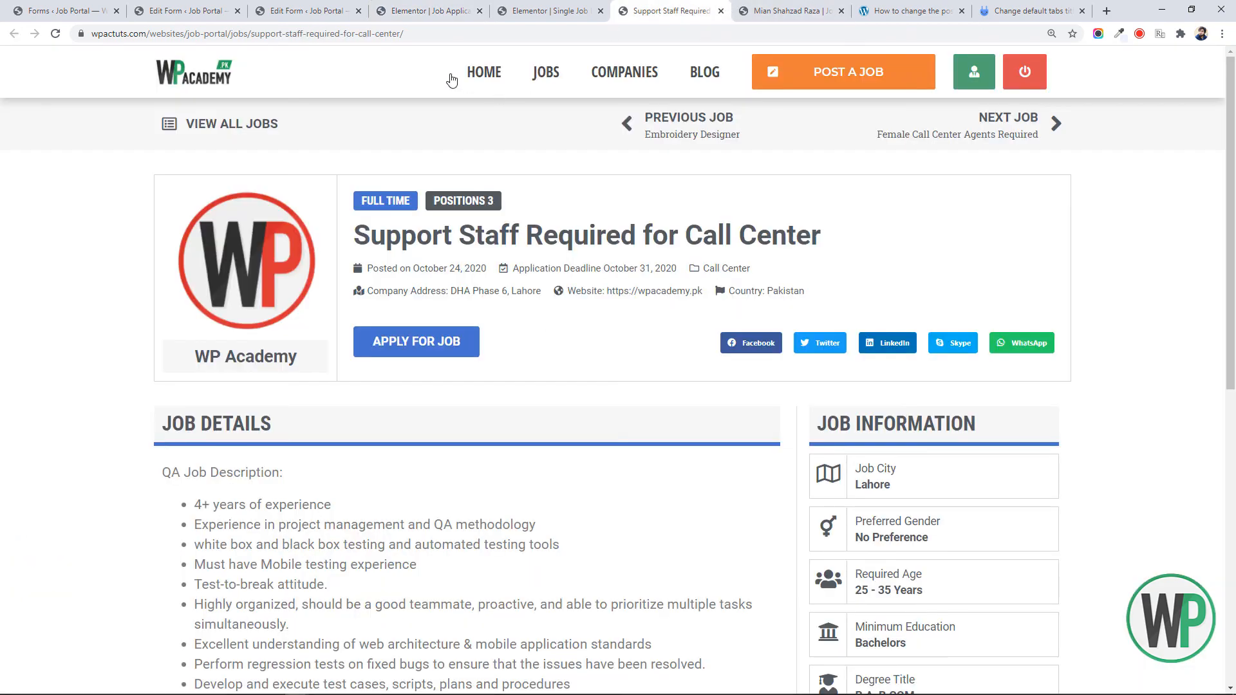
key("F5")
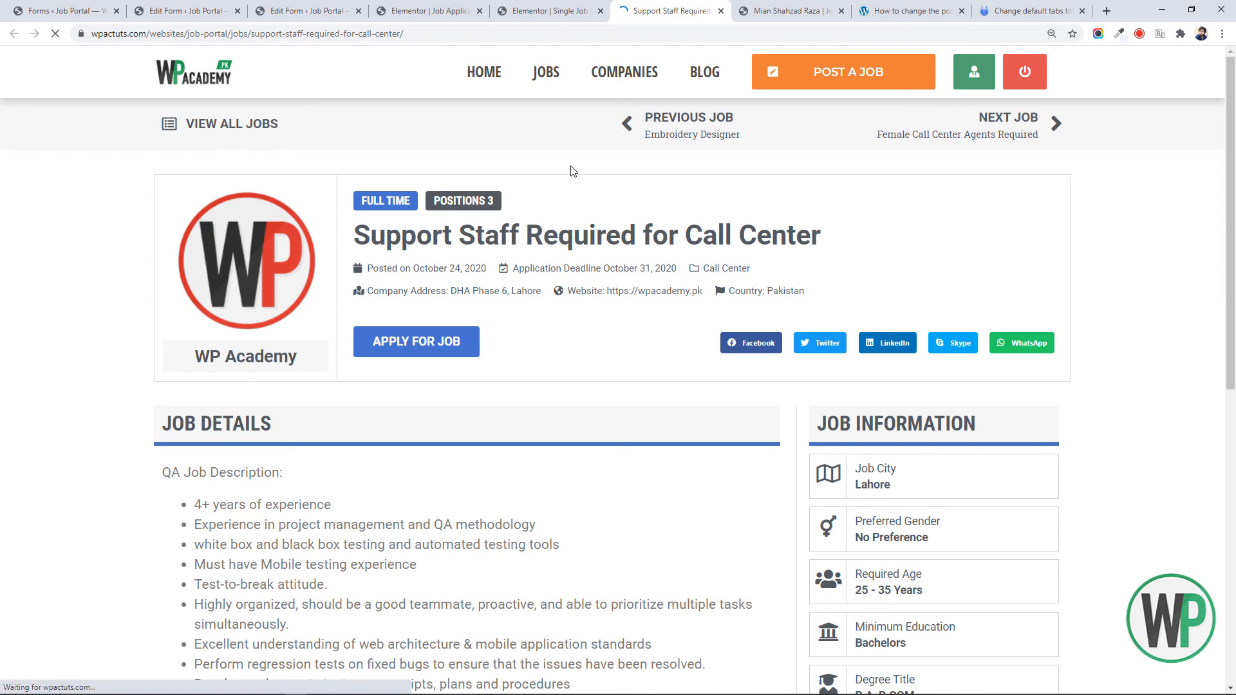
left_click(453, 346)
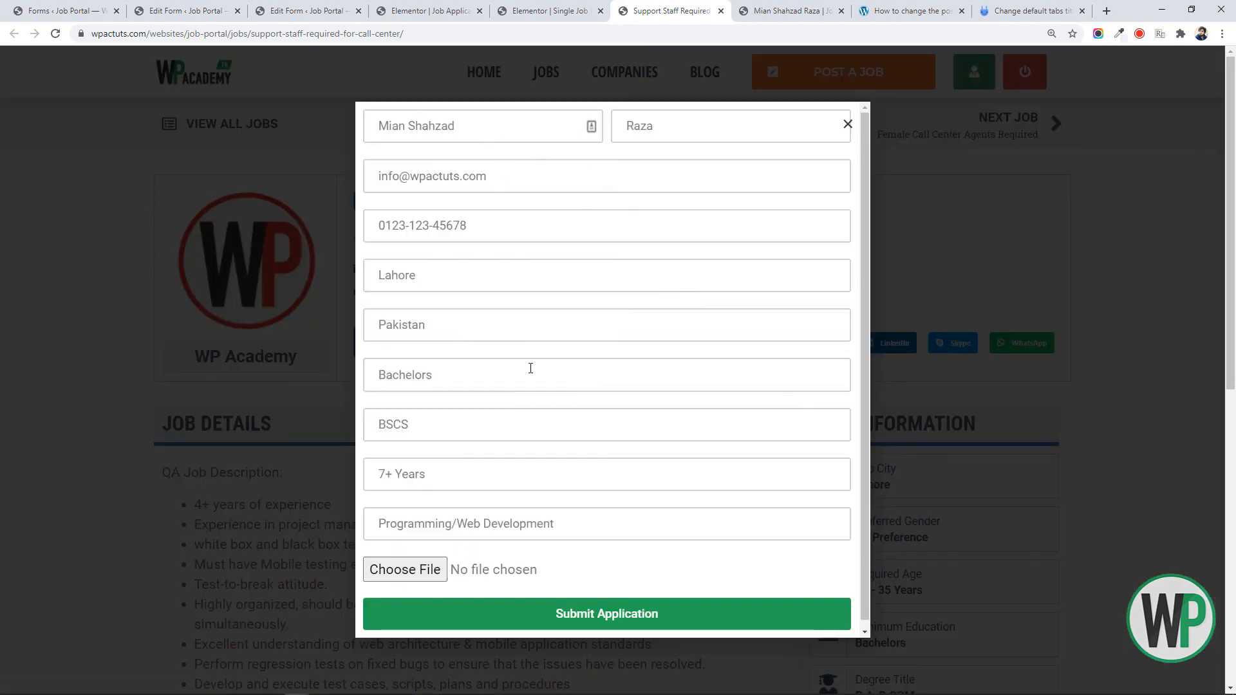
left_click(437, 569)
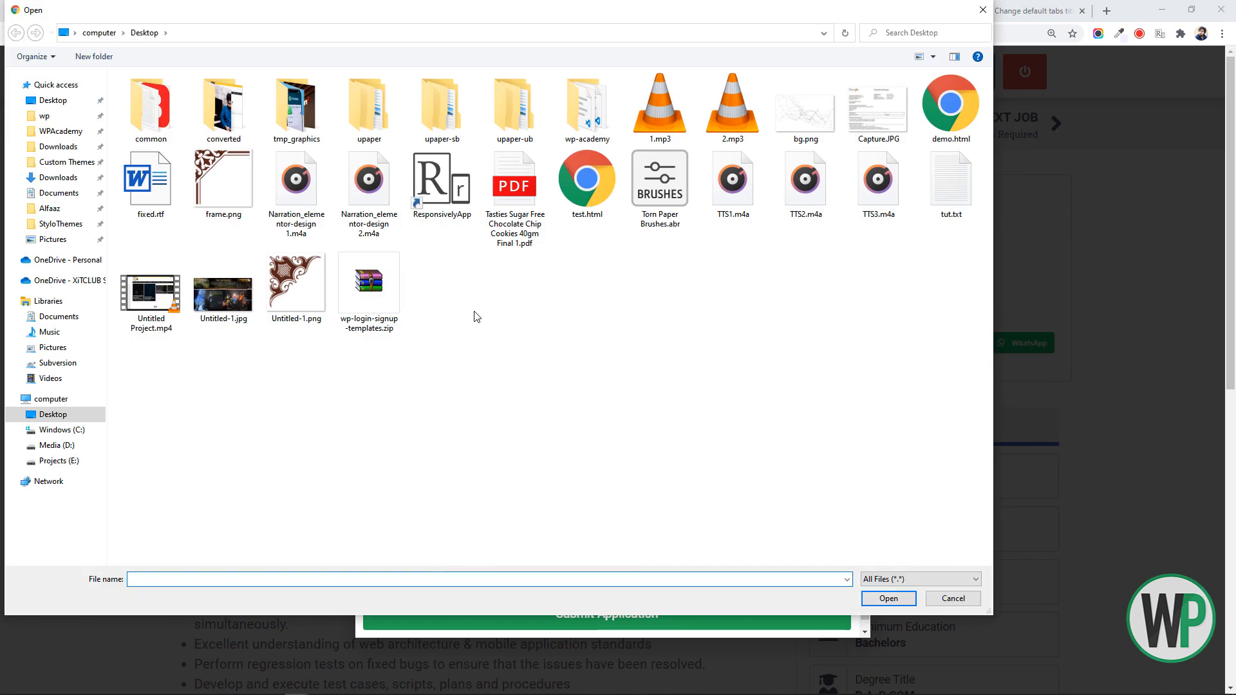
left_click(802, 129)
double_click(802, 127)
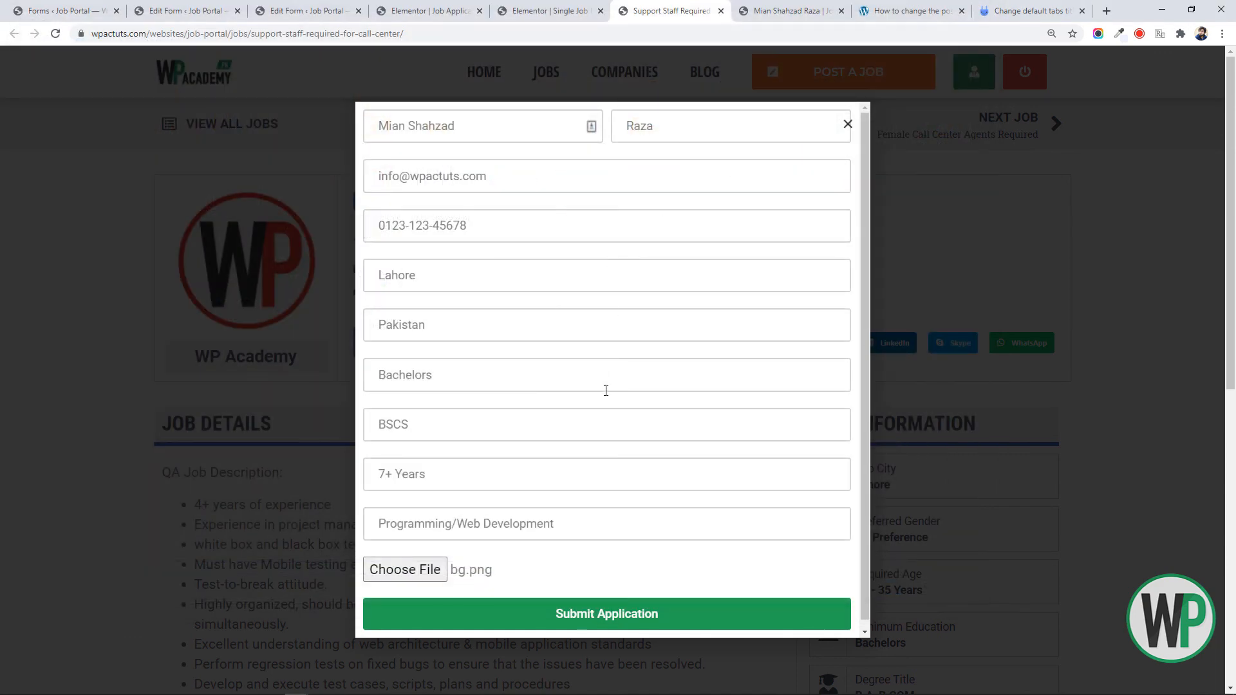
Submit the test job application and check the form's response message
left_click_drag(861, 545, 861, 571)
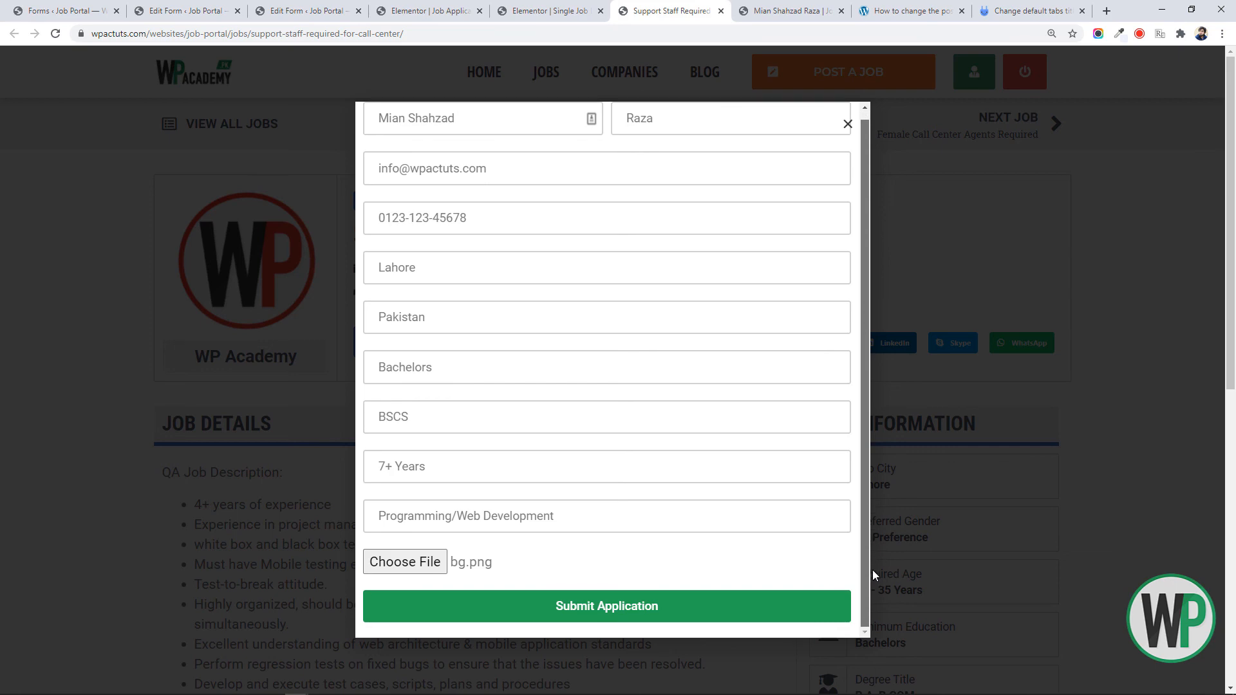
left_click(670, 608)
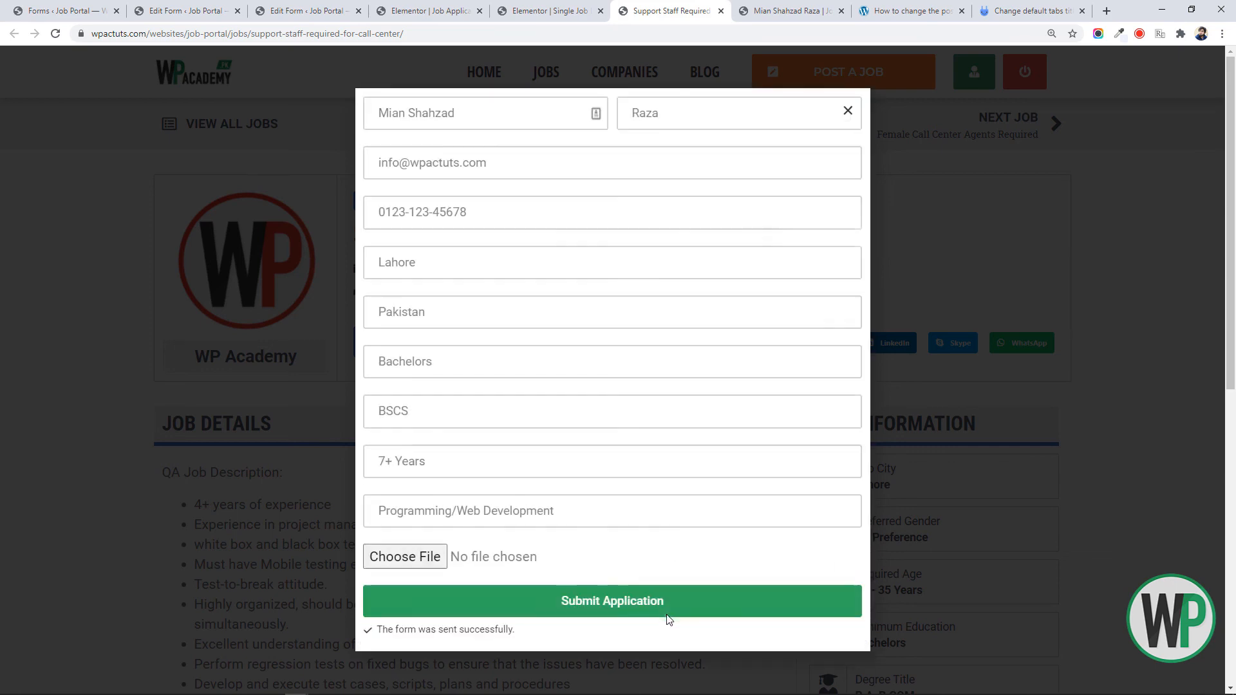
left_click_drag(519, 632, 438, 624)
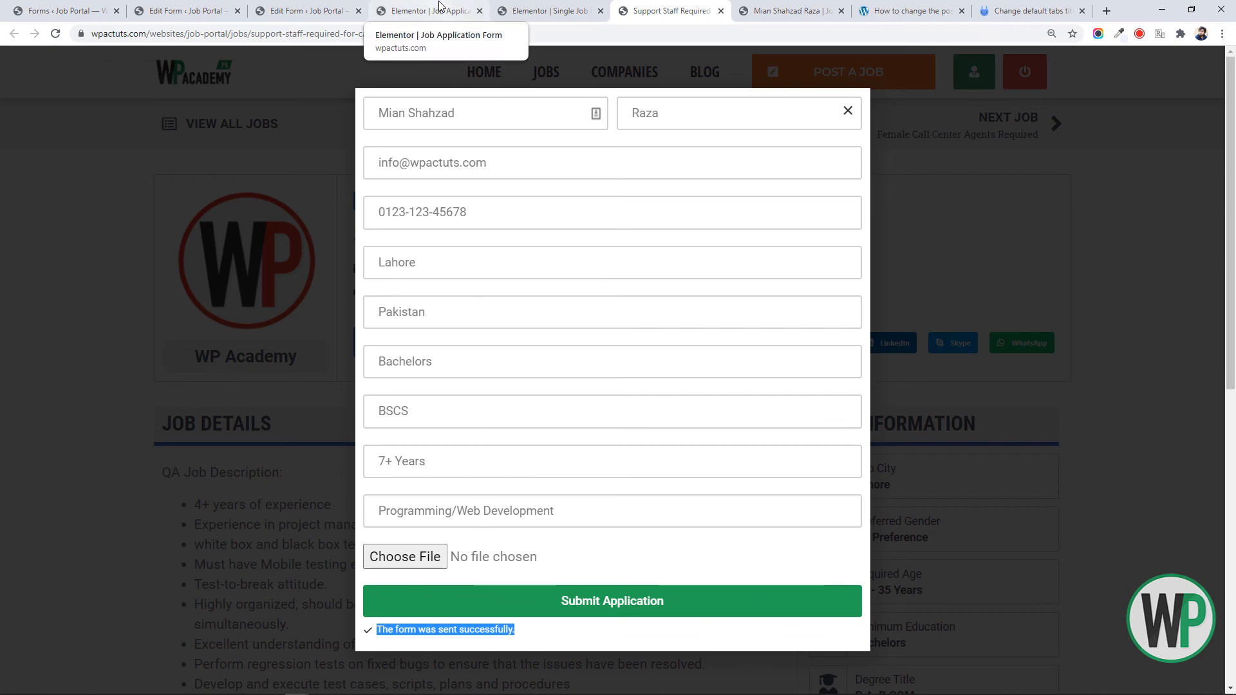
Try enabling custom messages in the application form's additional options in the popup editor
left_click(579, 11)
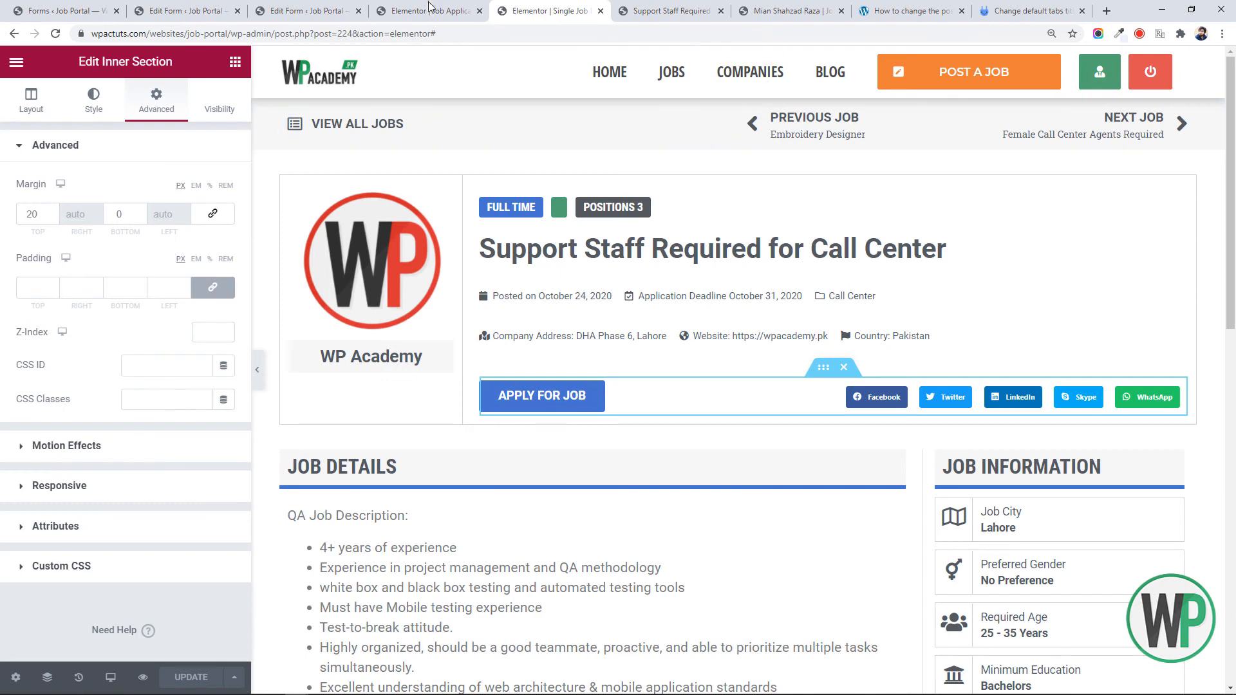
left_click(354, 10)
left_click(184, 10)
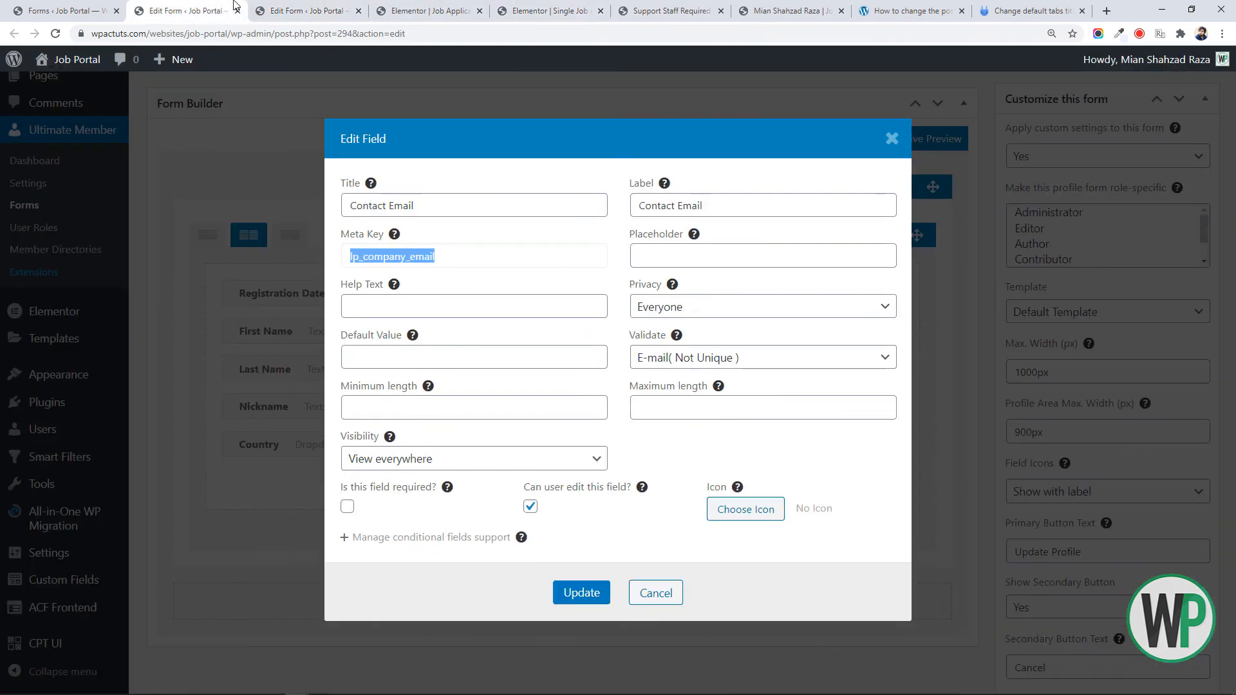
left_click(424, 10)
scroll(187, 521, "down", 5)
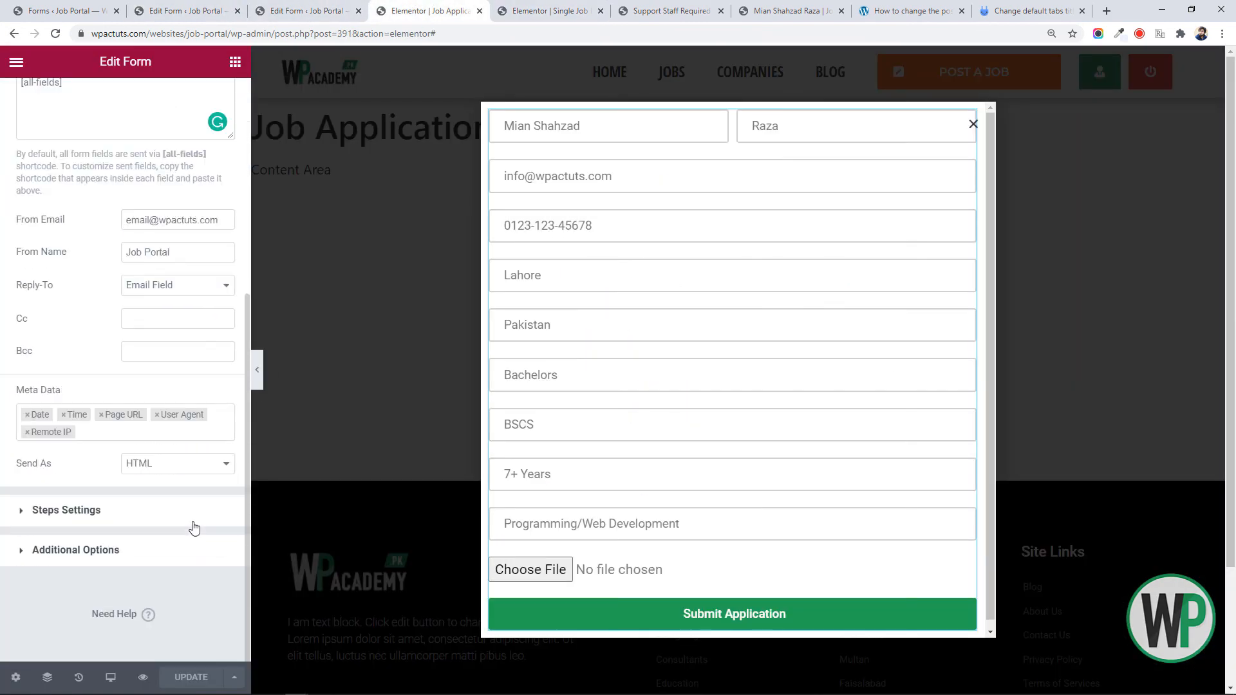
left_click(129, 550)
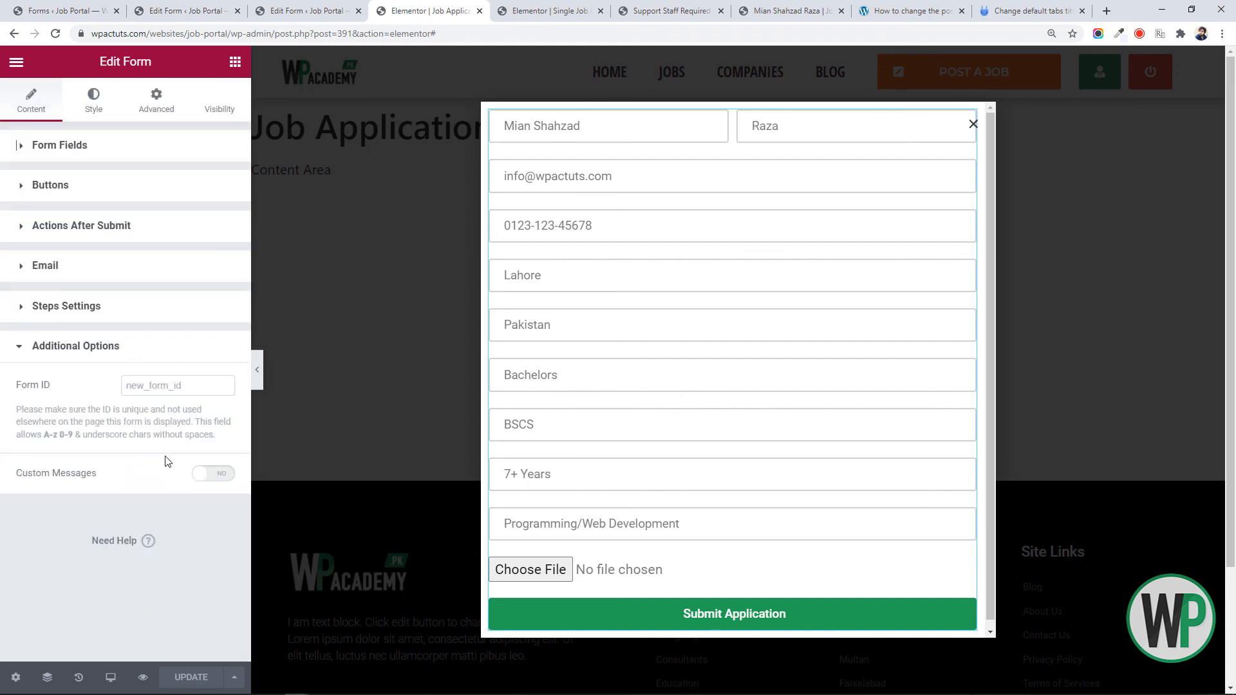
left_click(217, 480)
scroll(159, 502, "down", 2)
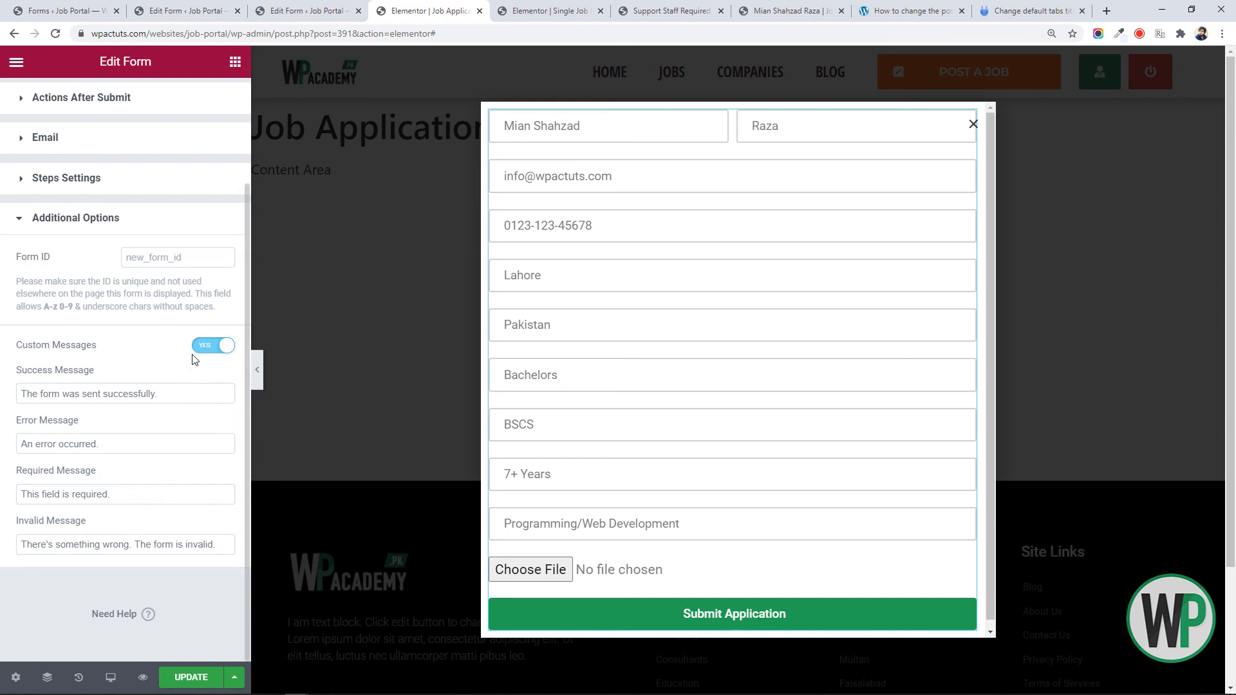
scroll(172, 358, "up", 2)
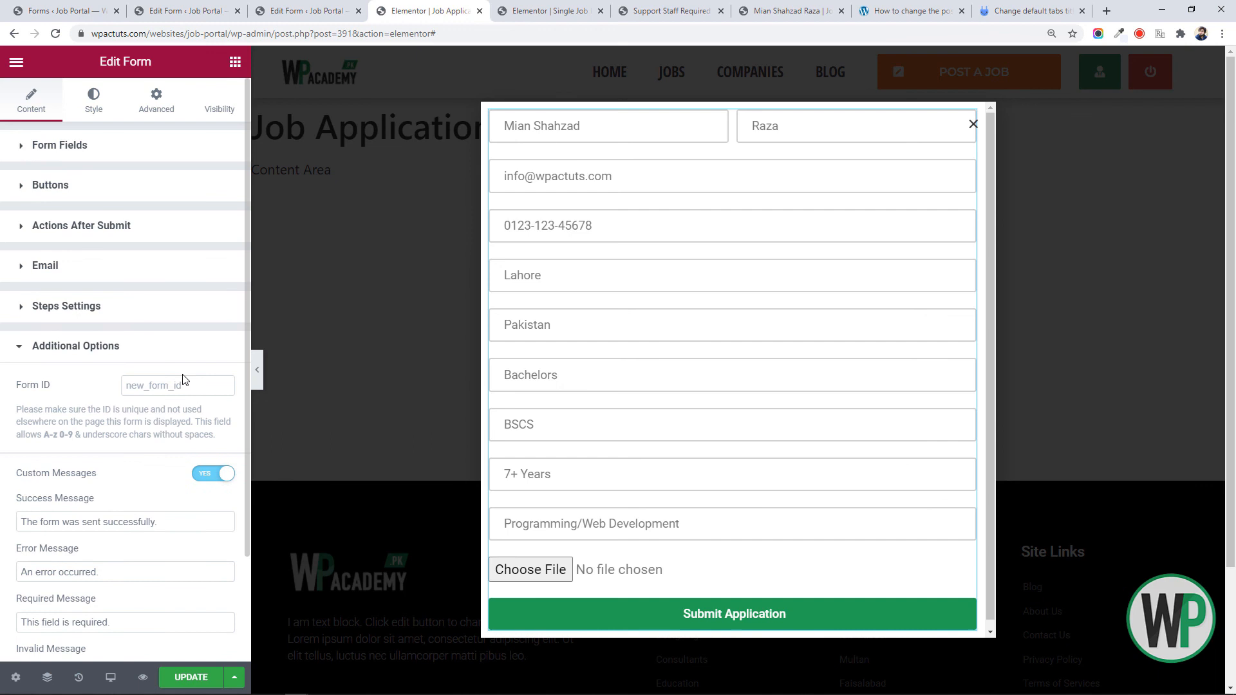
left_click(207, 476)
Try adding Popup as an action after submit, inspect its action choices, and remove it again
left_click(114, 232)
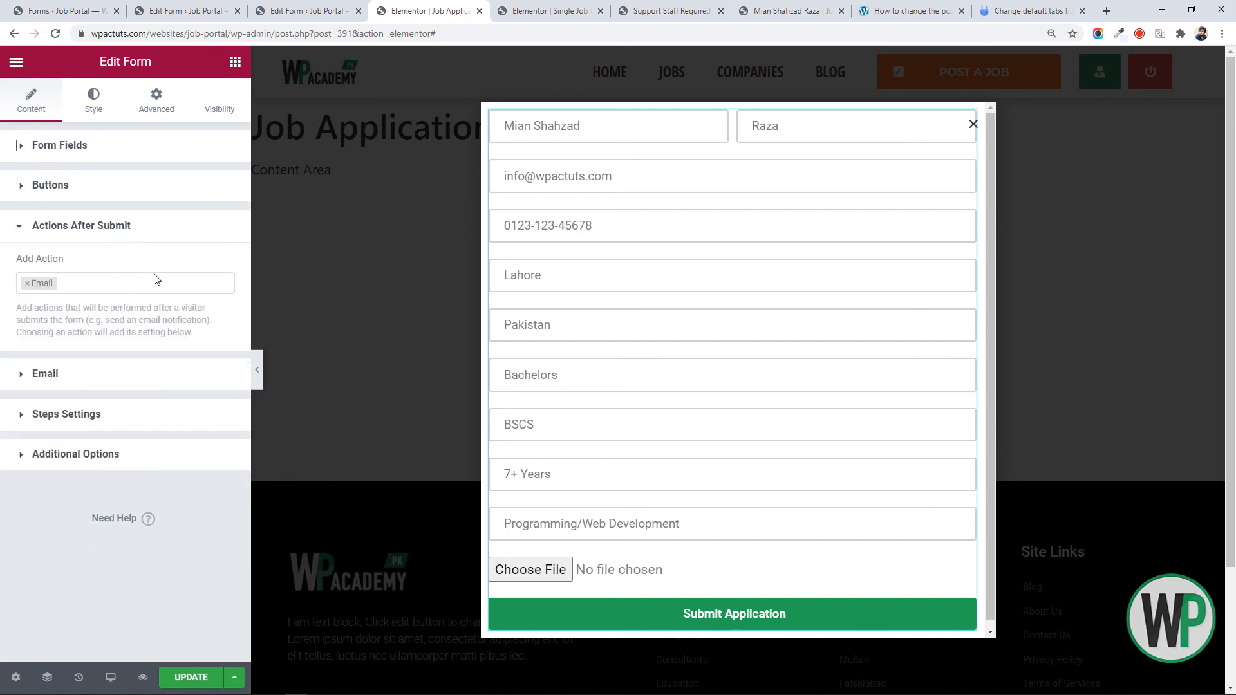
left_click(157, 283)
scroll(219, 407, "down", 3)
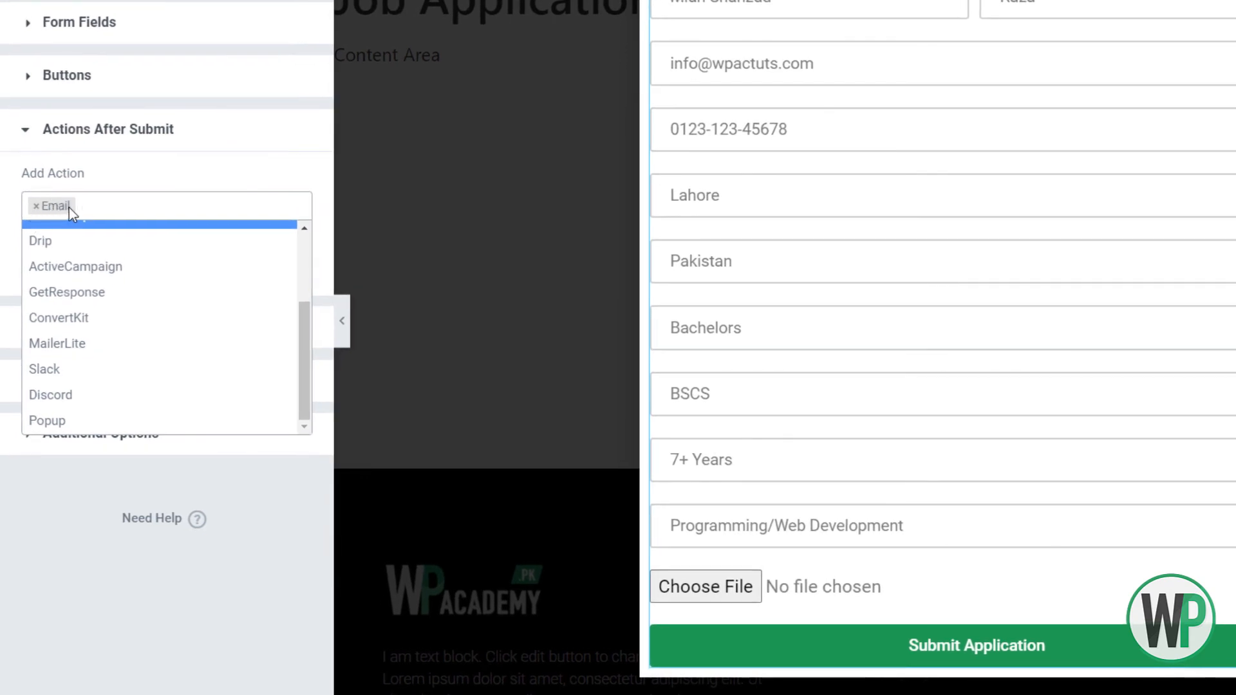
left_click(117, 425)
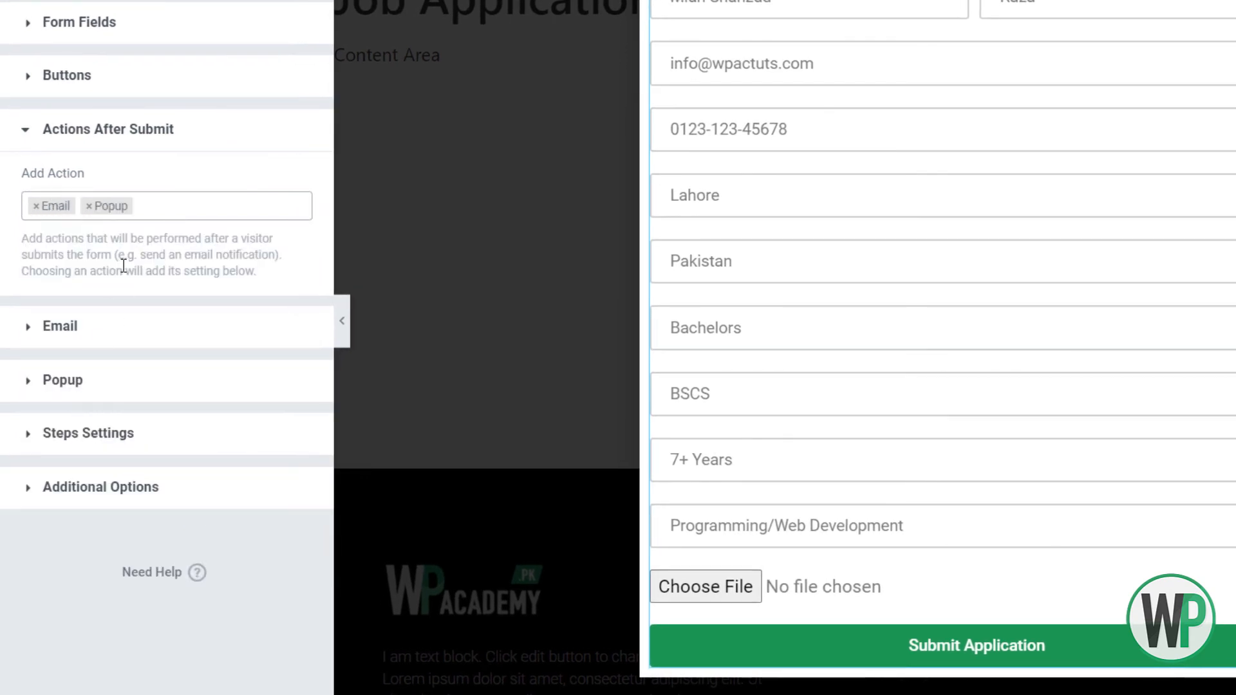
left_click(116, 380)
left_click(221, 286)
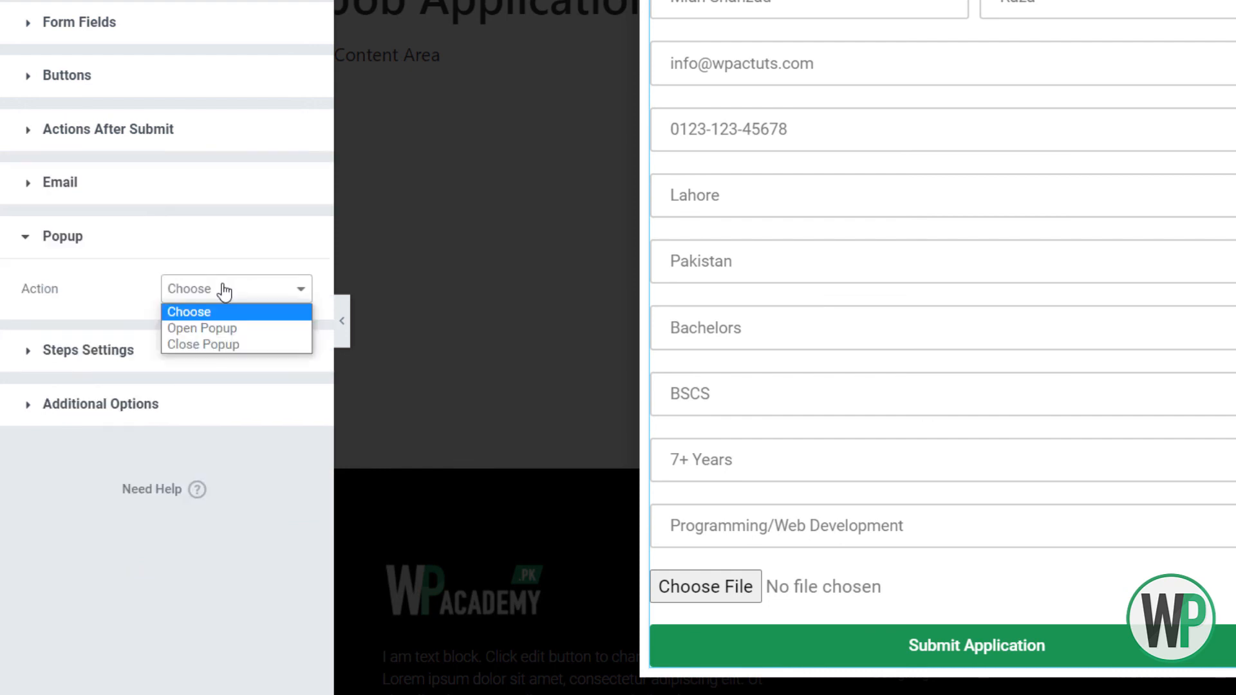
left_click(221, 286)
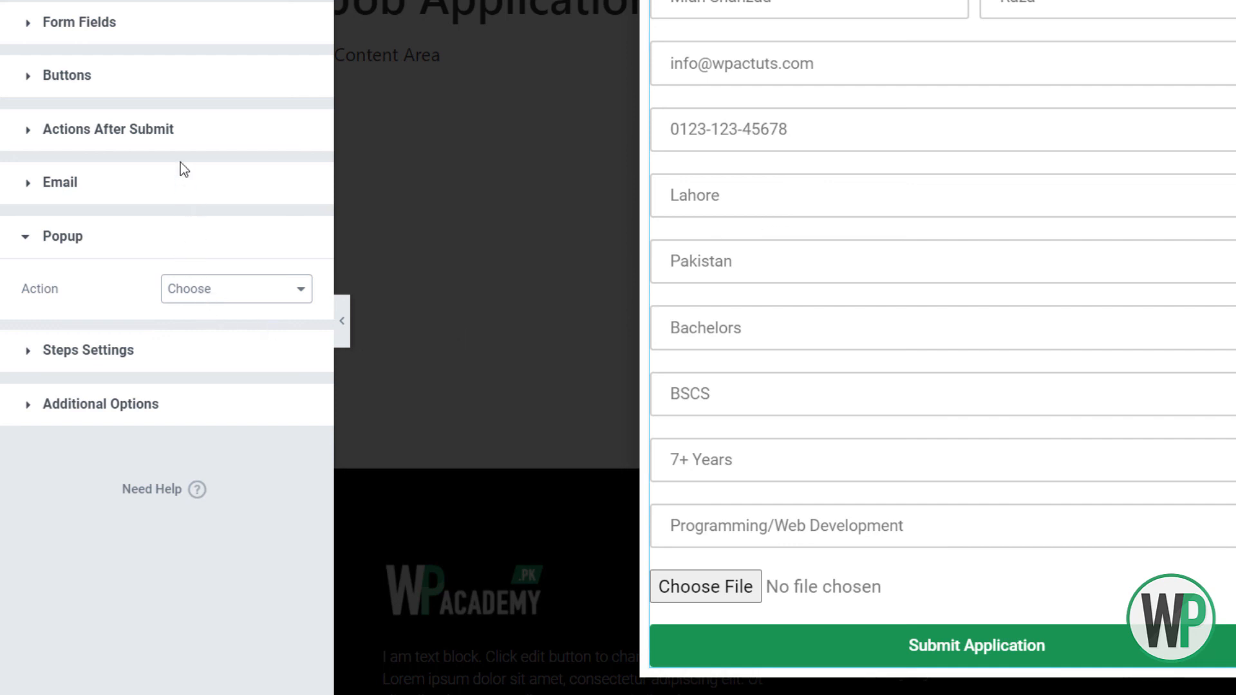
left_click(177, 185)
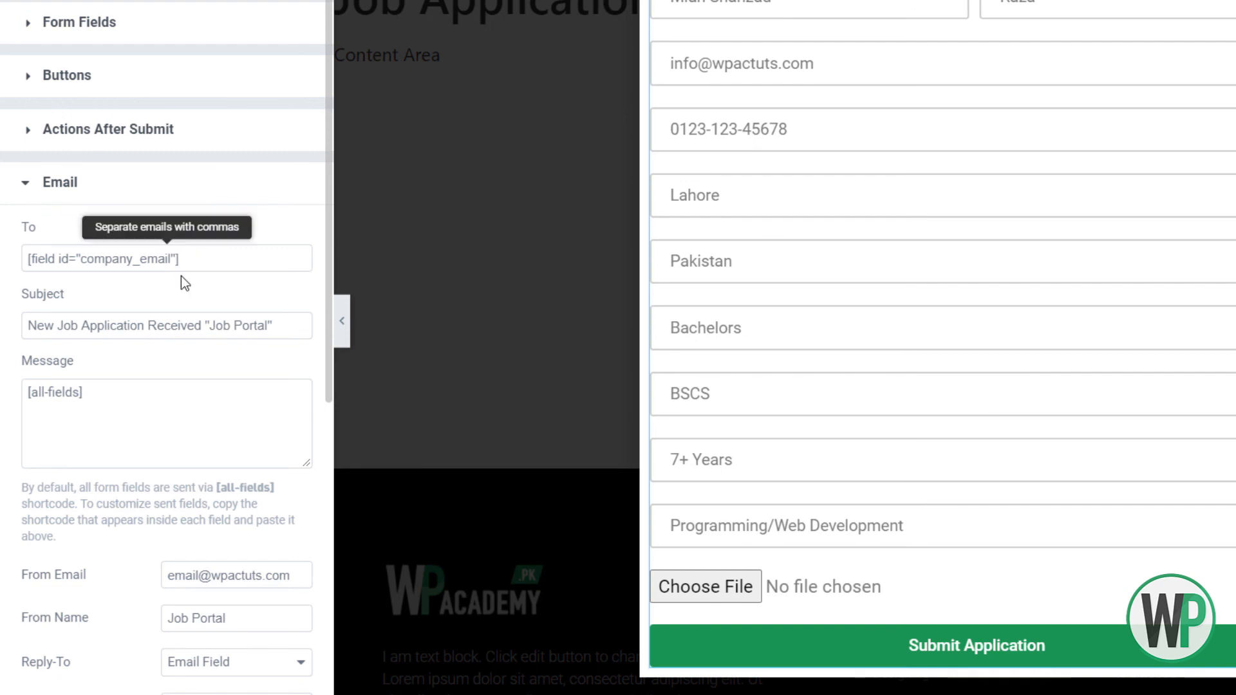
left_click(159, 146)
left_click(89, 206)
left_click(127, 206)
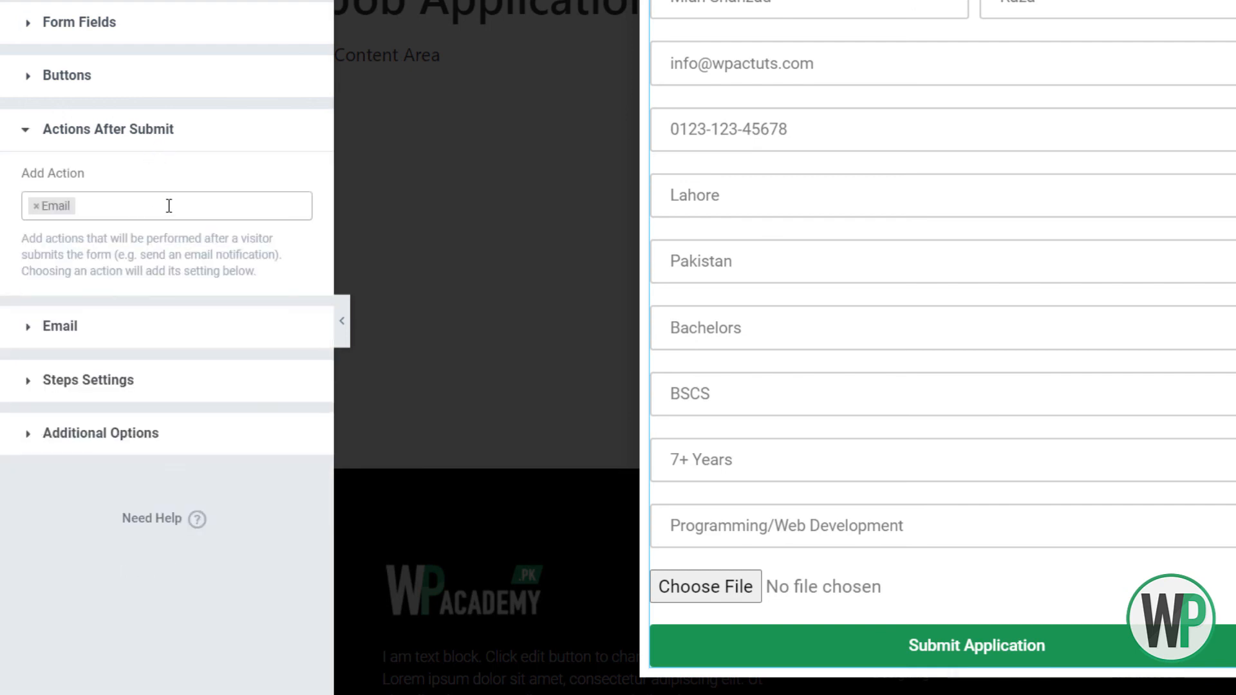
Add Redirect to the form's actions after submit and open its Redirect To setting
left_click(168, 205)
mouse_move(307, 272)
left_mouse_down()
mouse_move(300, 350)
mouse_move(308, 263)
left_mouse_up()
left_click(137, 283)
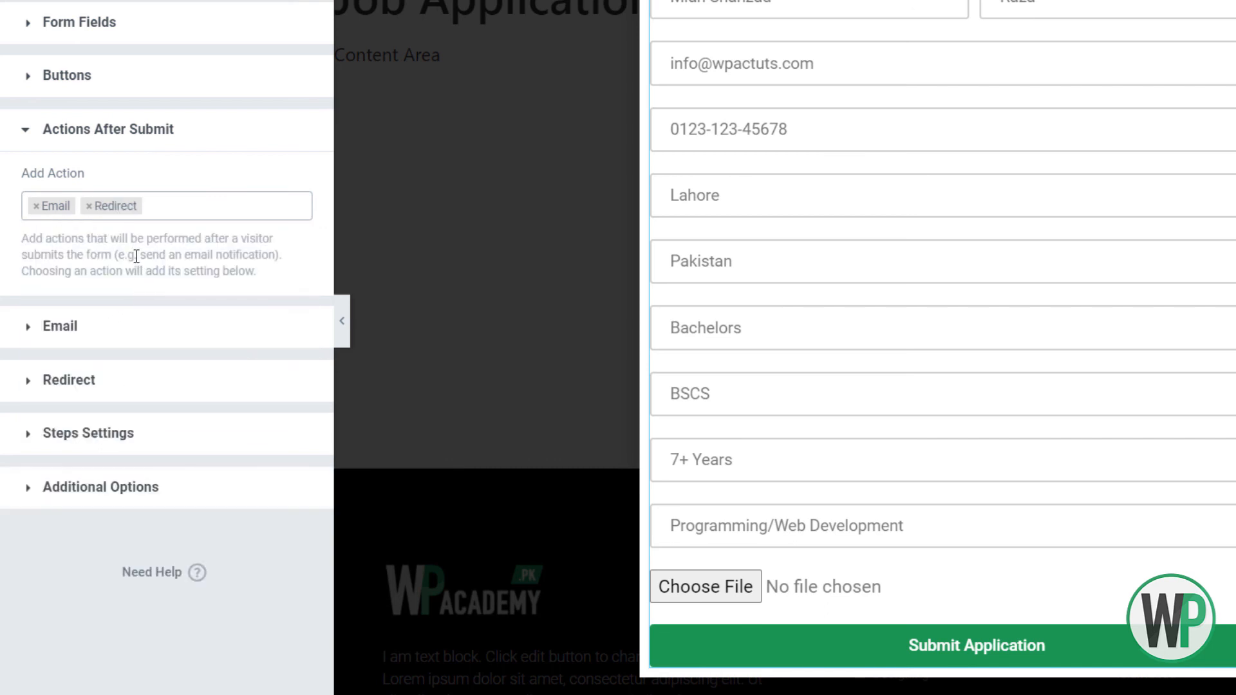
left_click(150, 378)
left_click(159, 318)
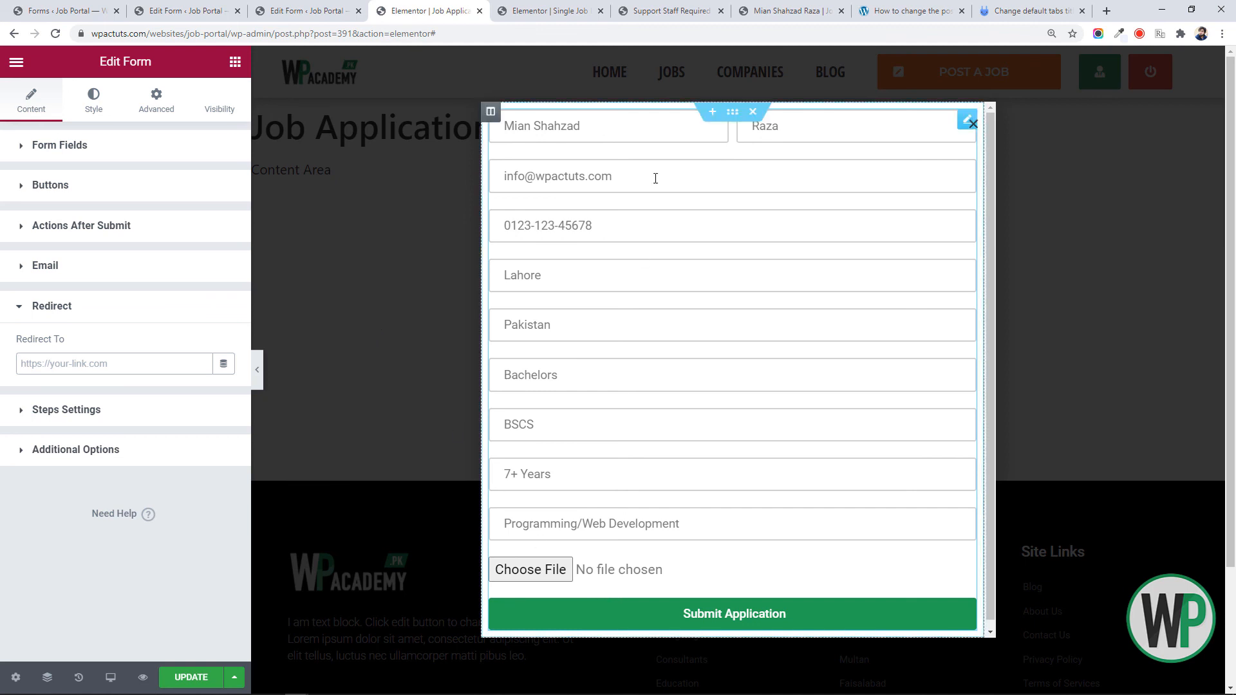
Switch to the Mail app, open the New Job Application Received "Job Portal" email, and examine its subject and applicant details
left_click(780, 10)
left_click(711, 10)
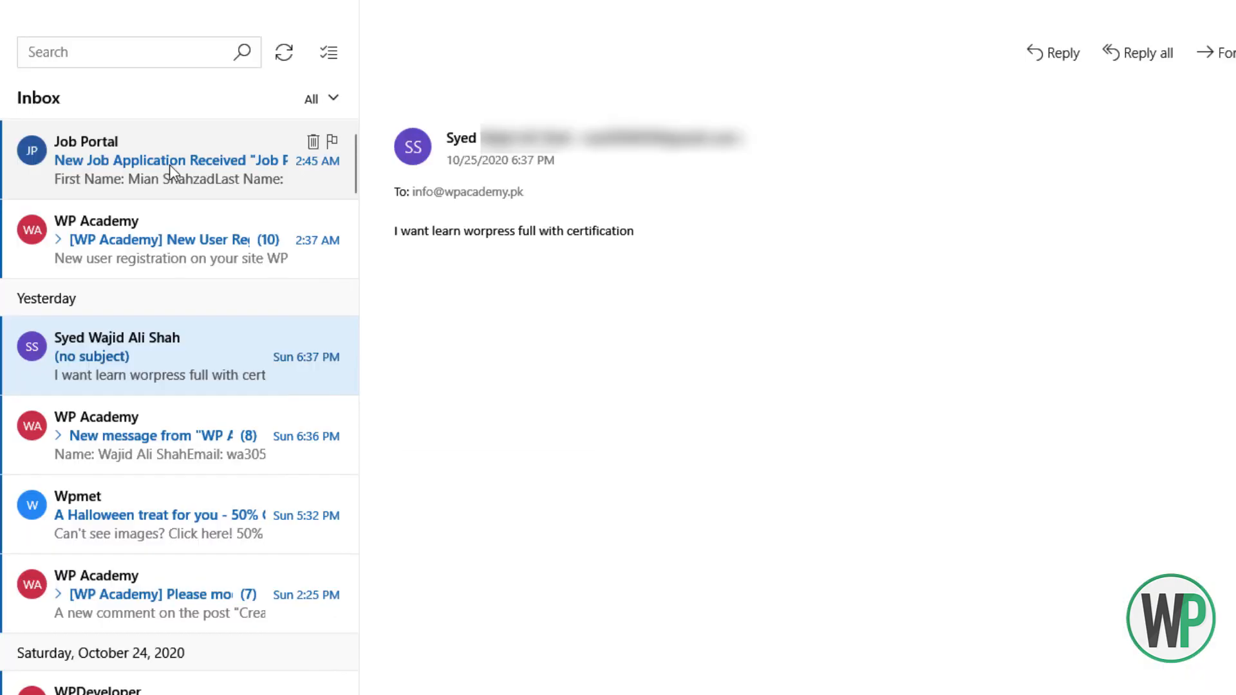
left_click(169, 180)
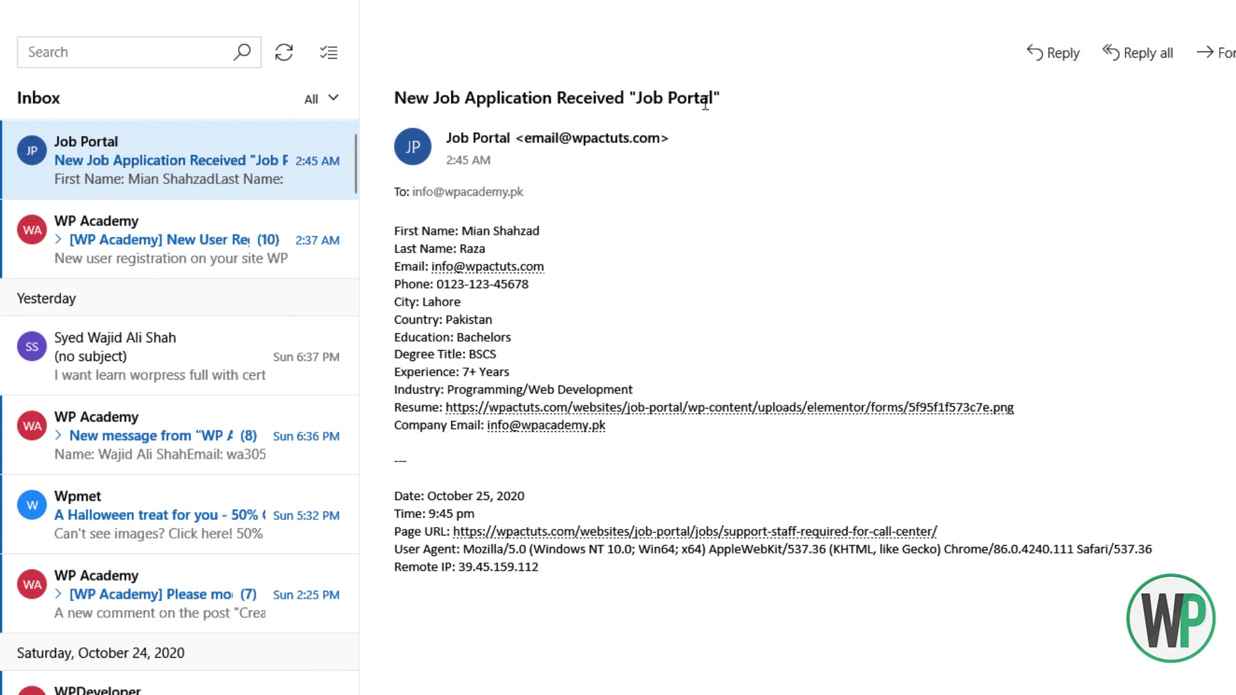
left_click_drag(724, 97, 394, 87)
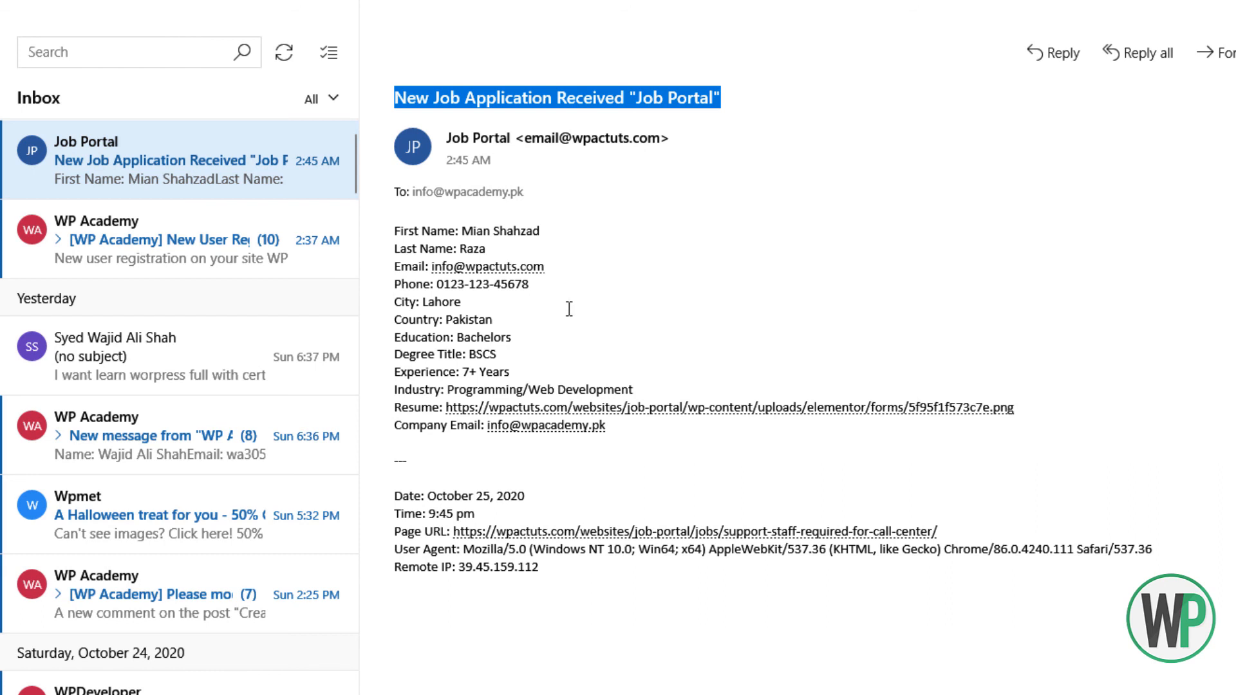
left_click_drag(392, 230, 556, 389)
left_click(592, 365)
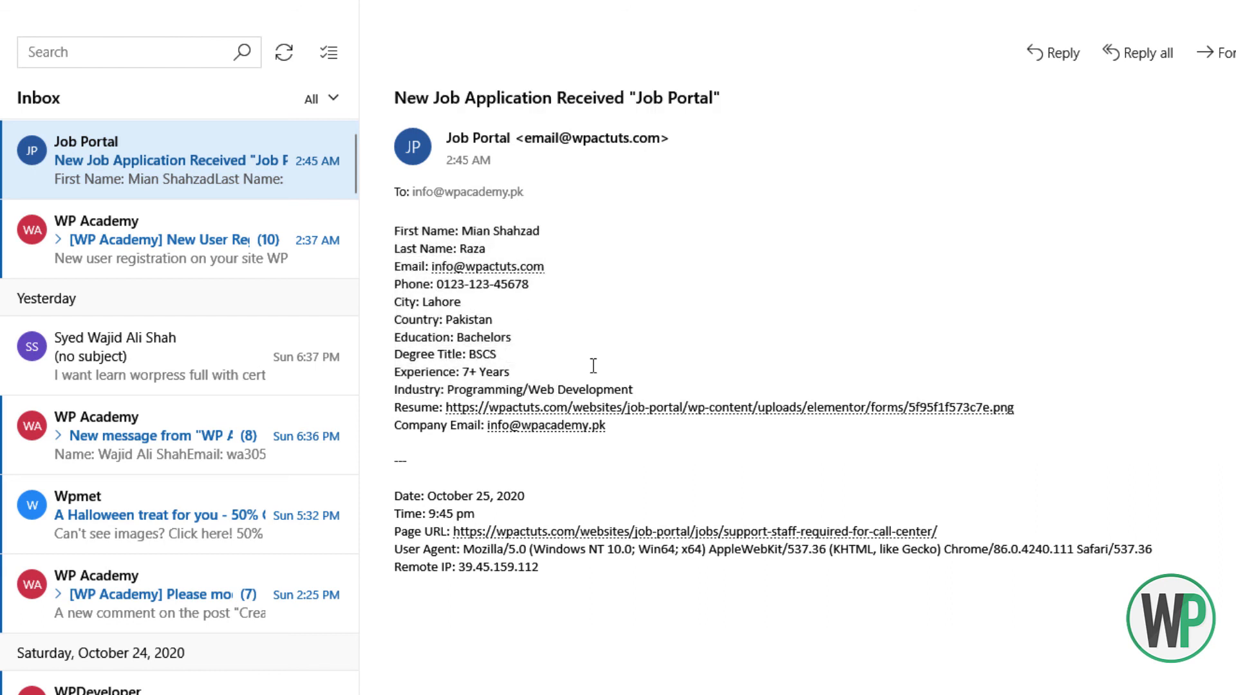
Download the attached image from the email's Resume link, view it and close the viewer
left_click(626, 414)
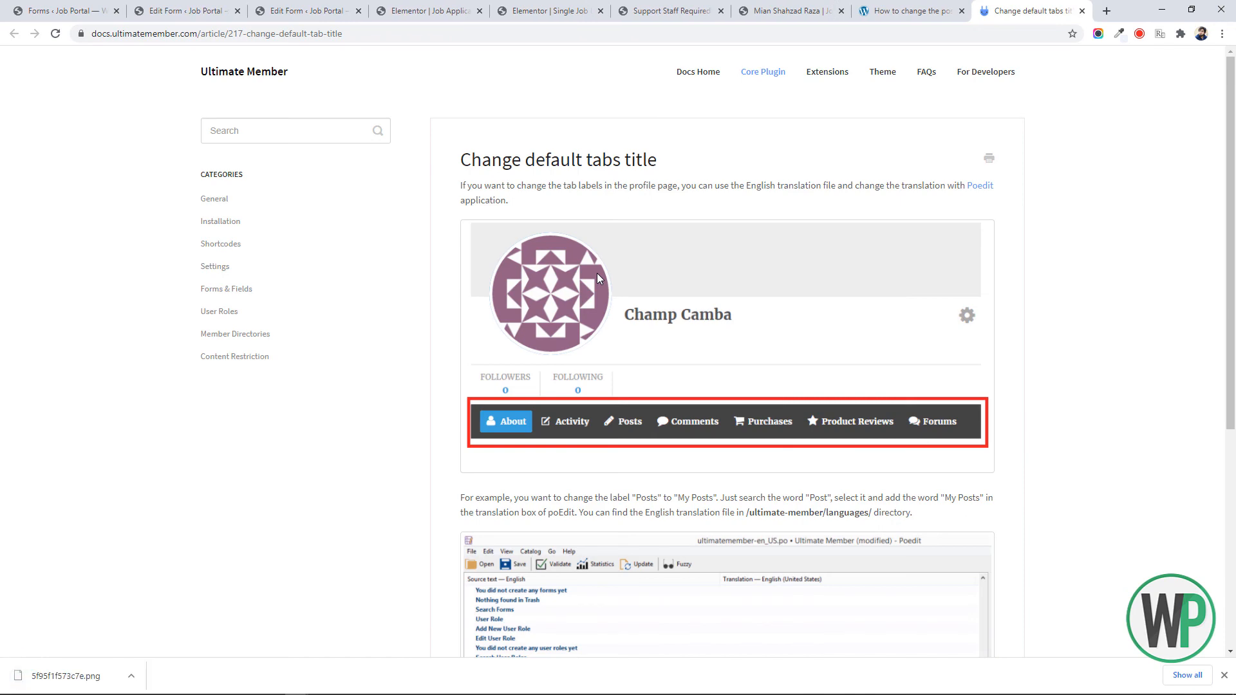
left_click(124, 674)
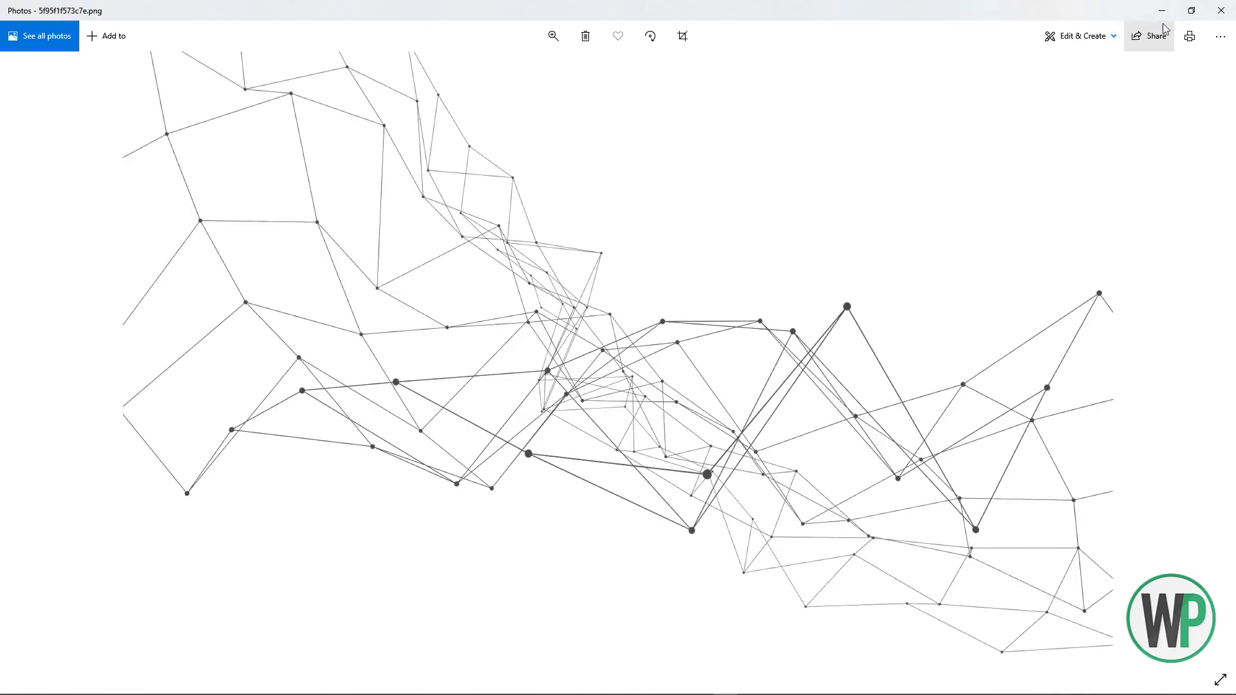
left_click(1218, 7)
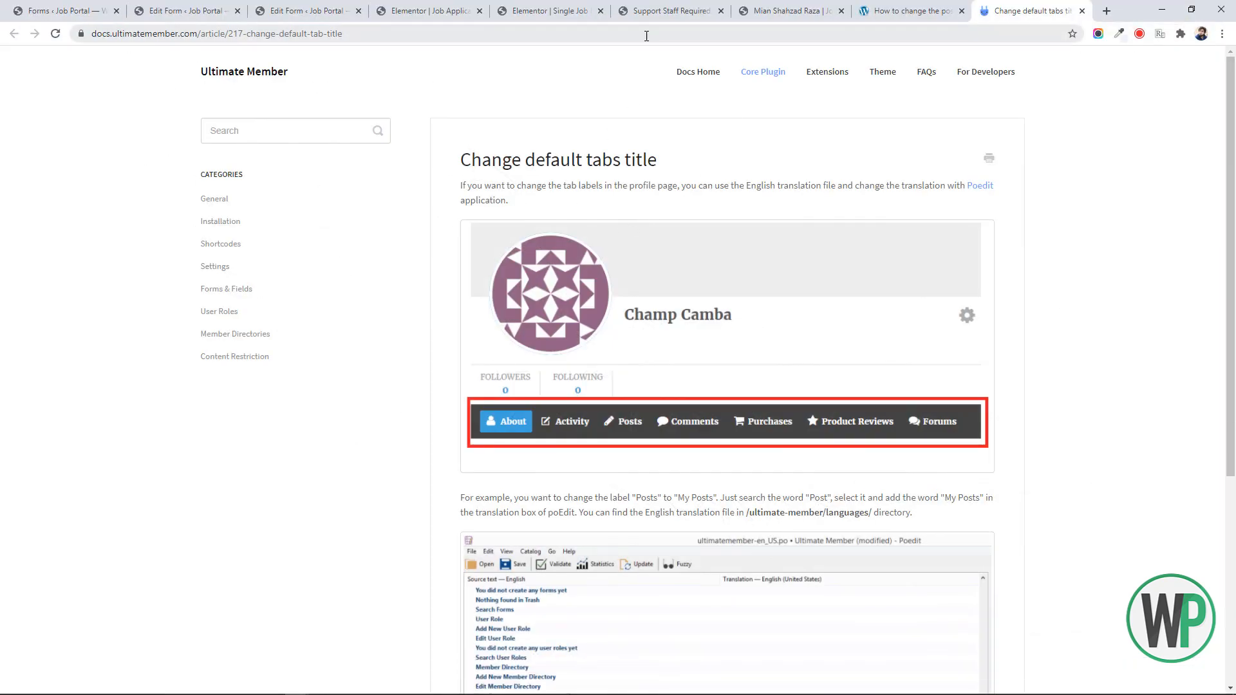
Compare the received notification email with the application popup on the job page, and return to the popup editor
left_click(451, 5)
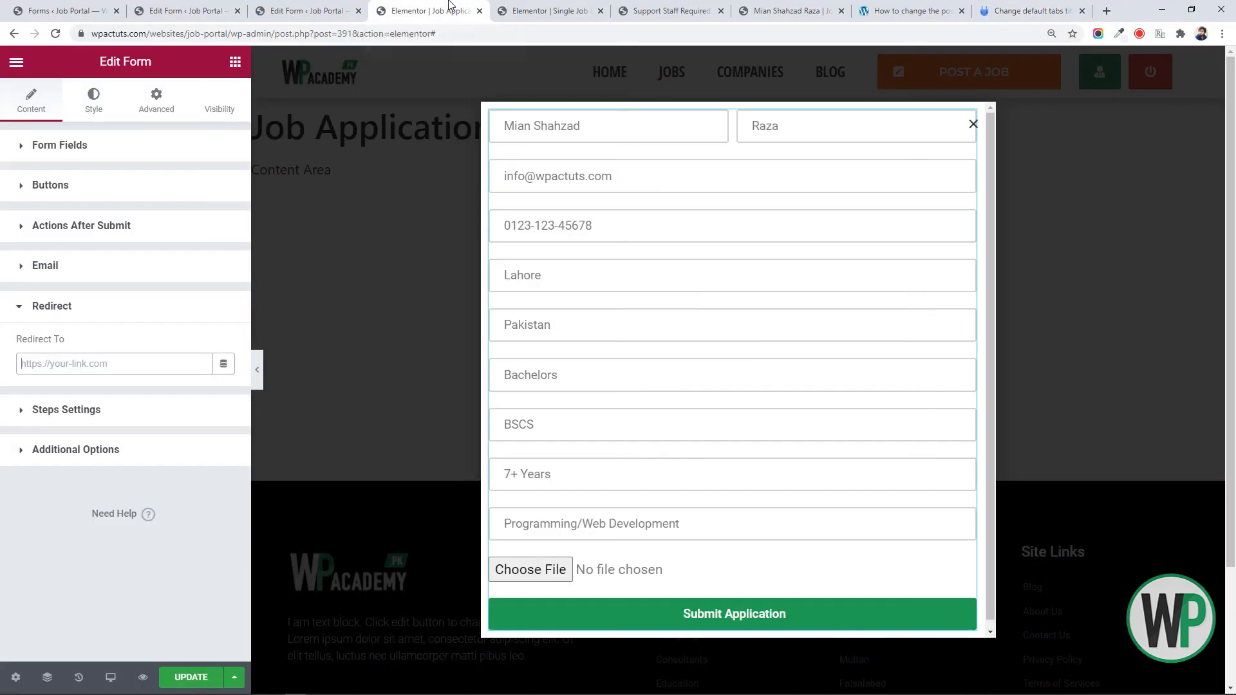
key("alt+Tab")
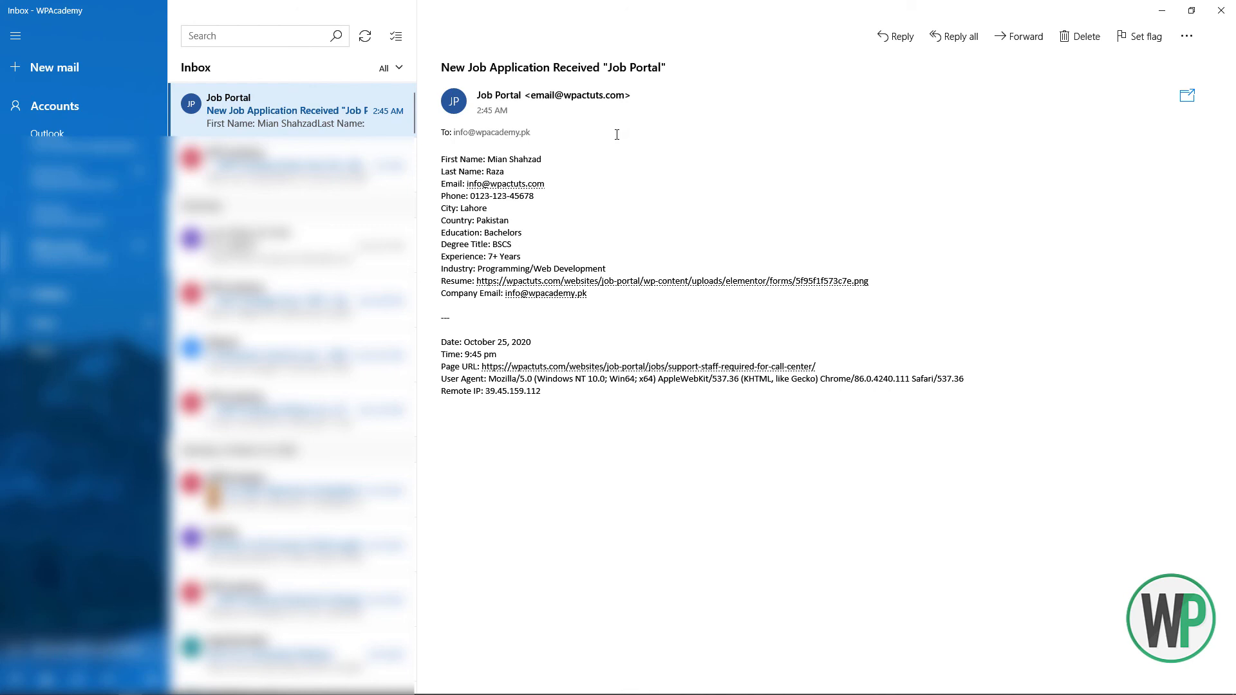
key("alt+Tab")
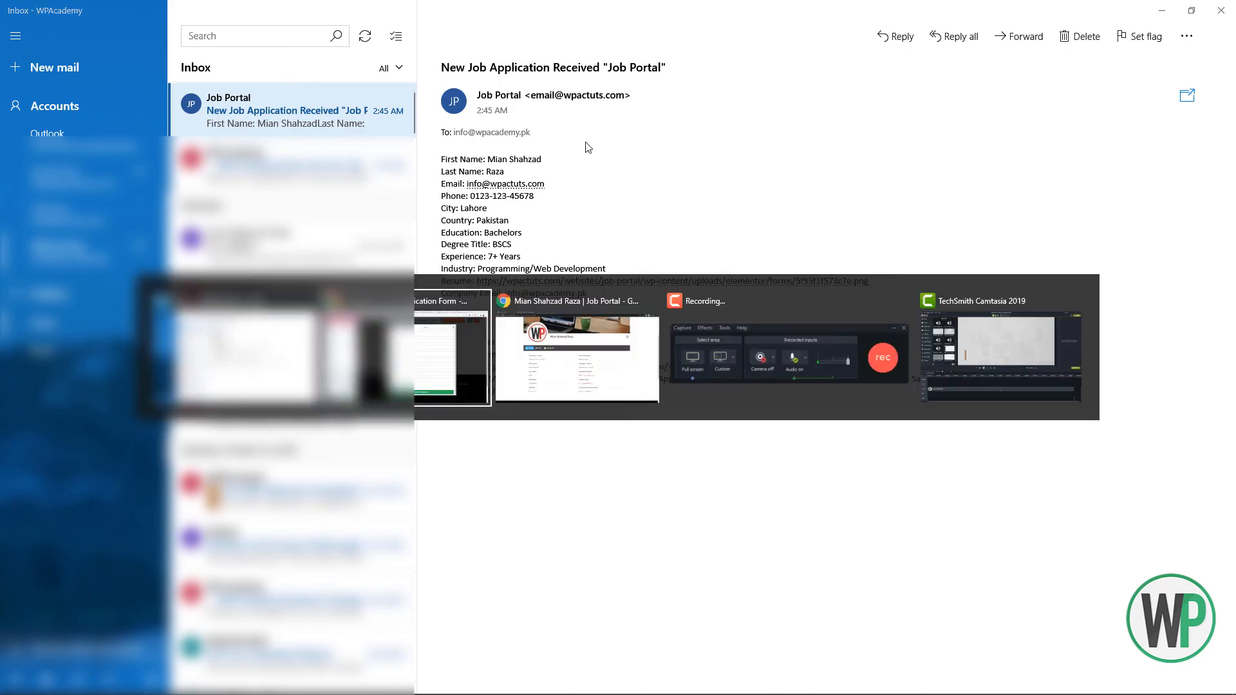
left_click(711, 6)
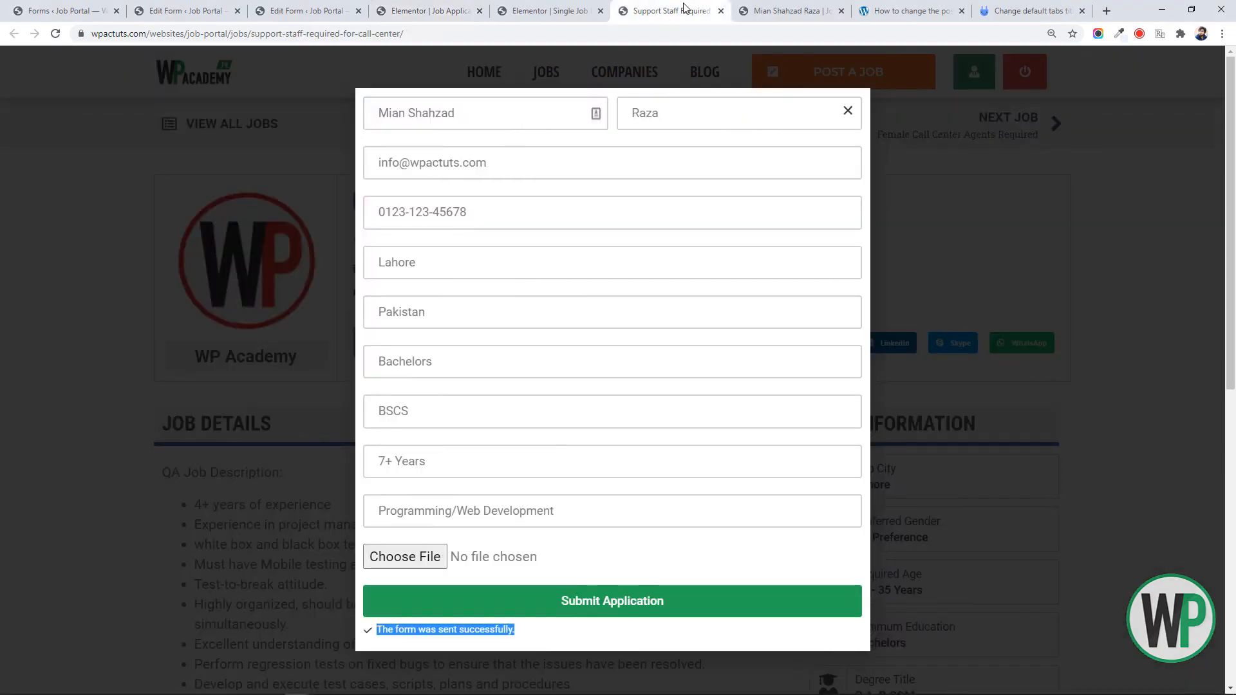
left_click(418, 8)
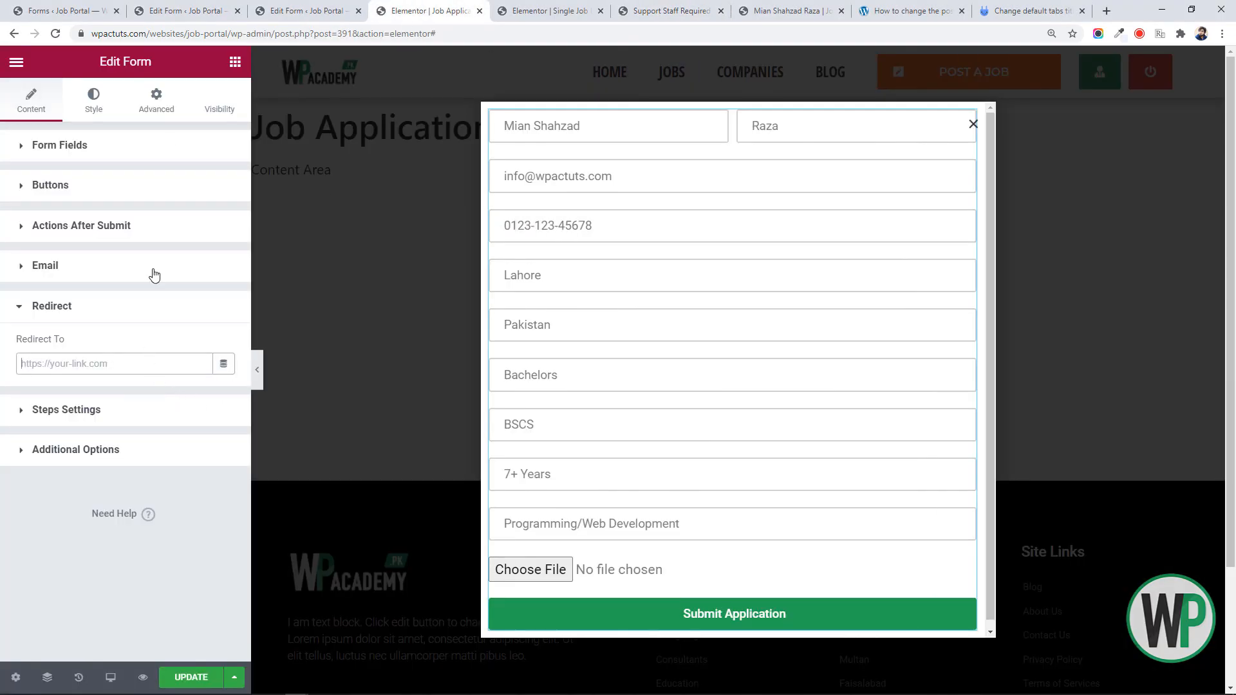
Open a new WordPress page in a separate browser tab and close the profile form editing tab
left_click(97, 9)
mouse_move(75, 221)
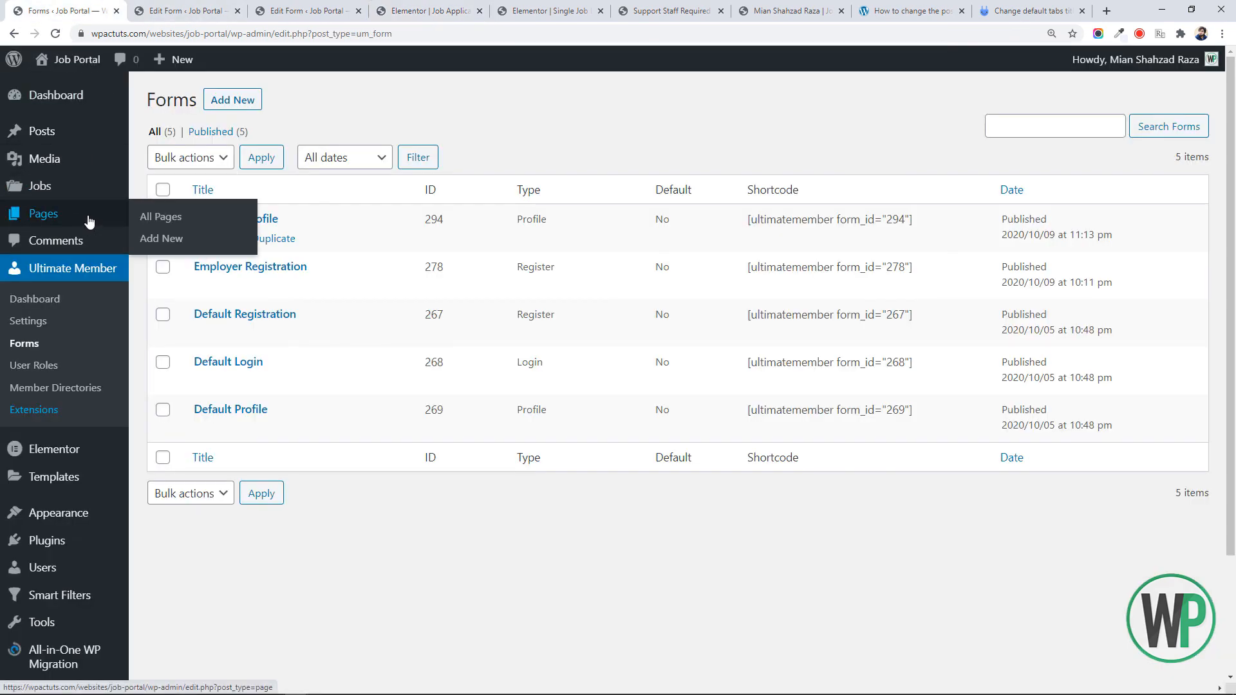
right_click(143, 225)
left_click(193, 243)
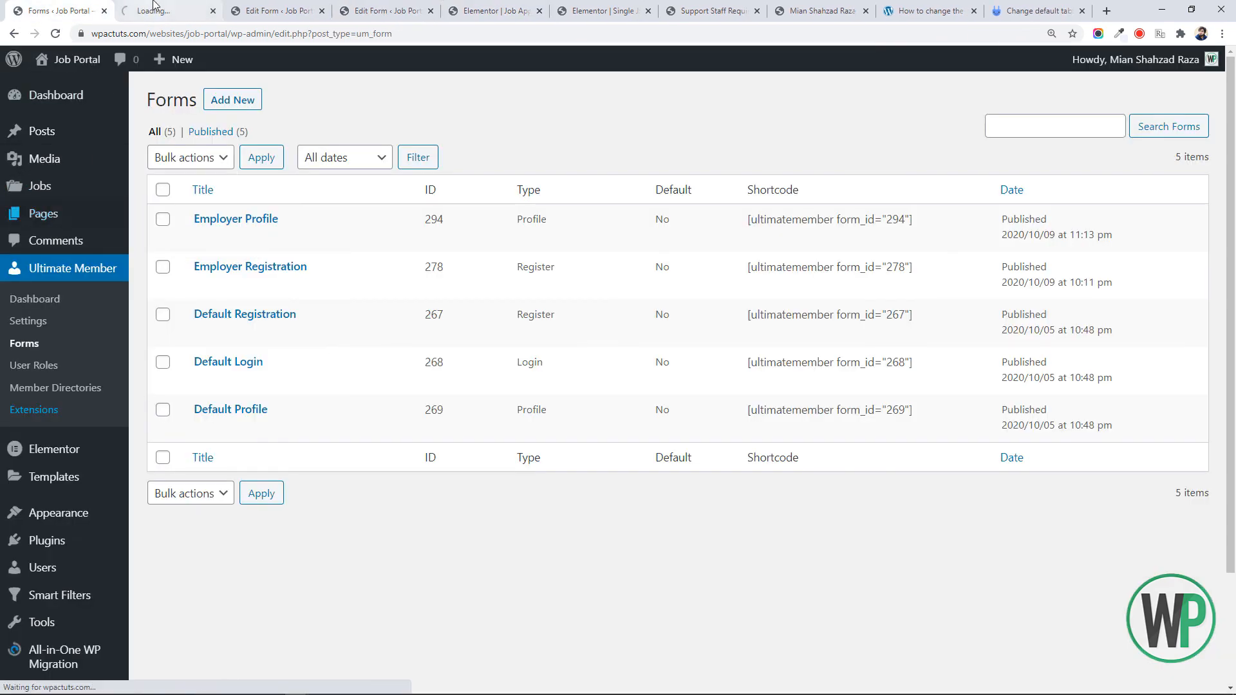
left_click(153, 5)
left_click(257, 9)
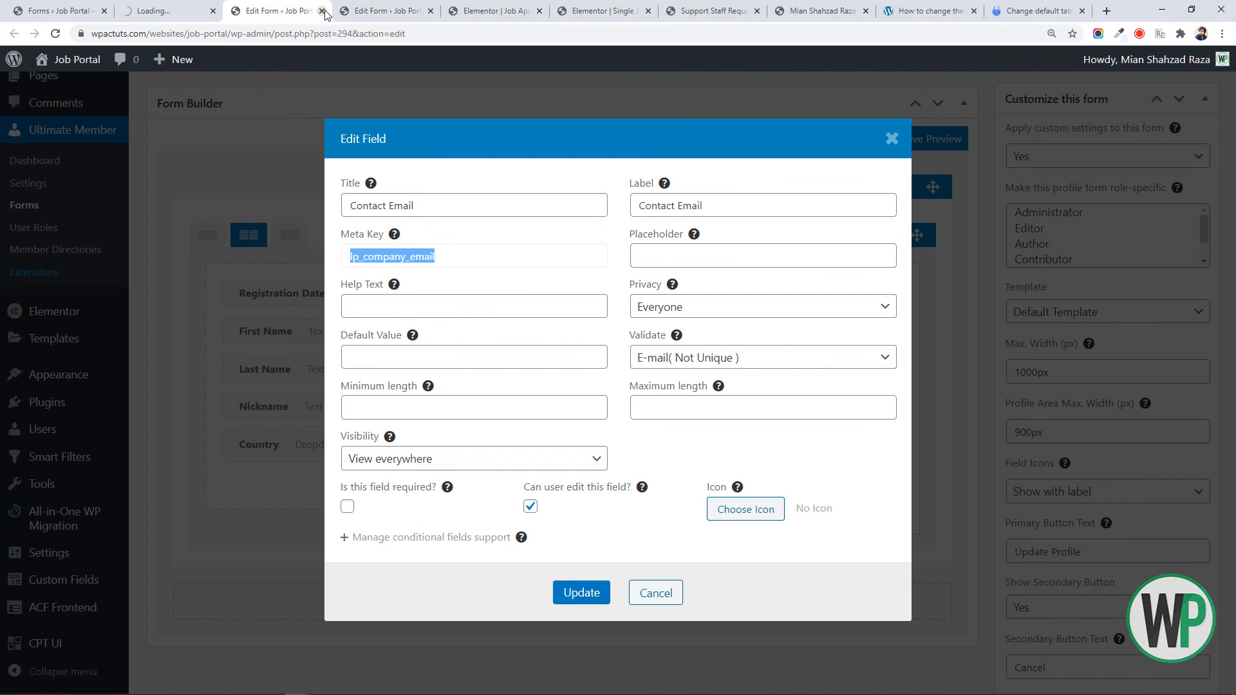
left_click(321, 11)
left_click(190, 9)
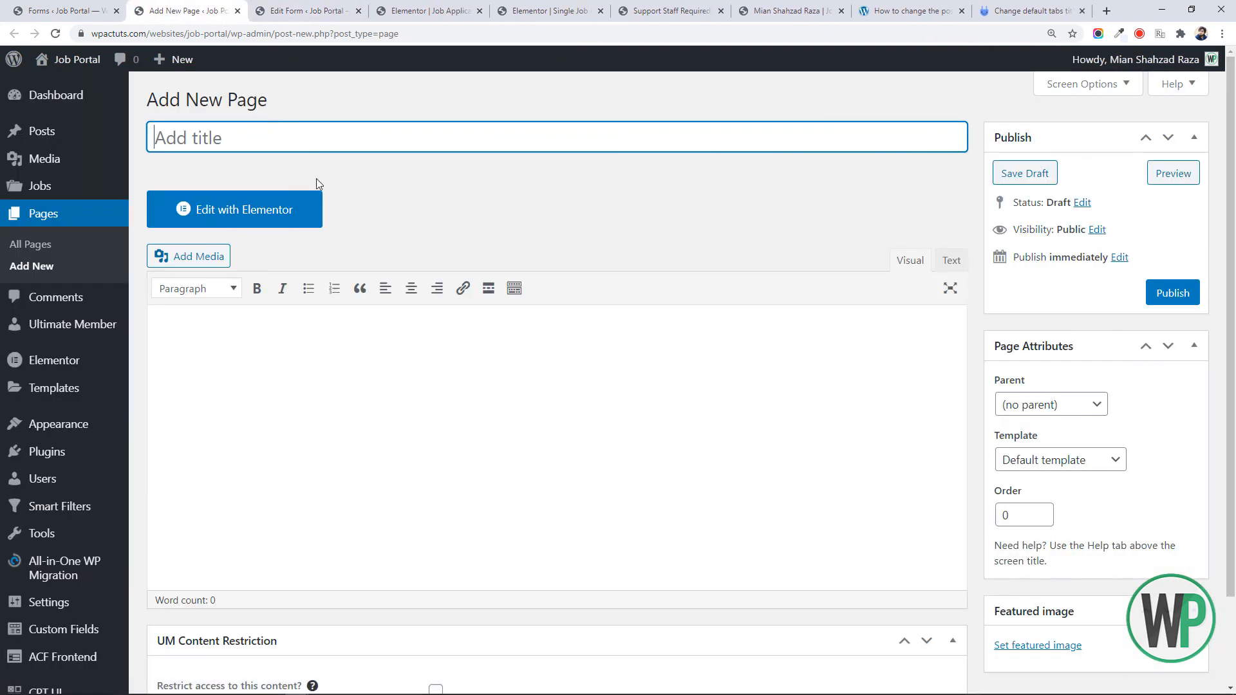
Title the page Application Received, set its template to Elementor Full Width, publish it and open it in Elementor
type("Application Received")
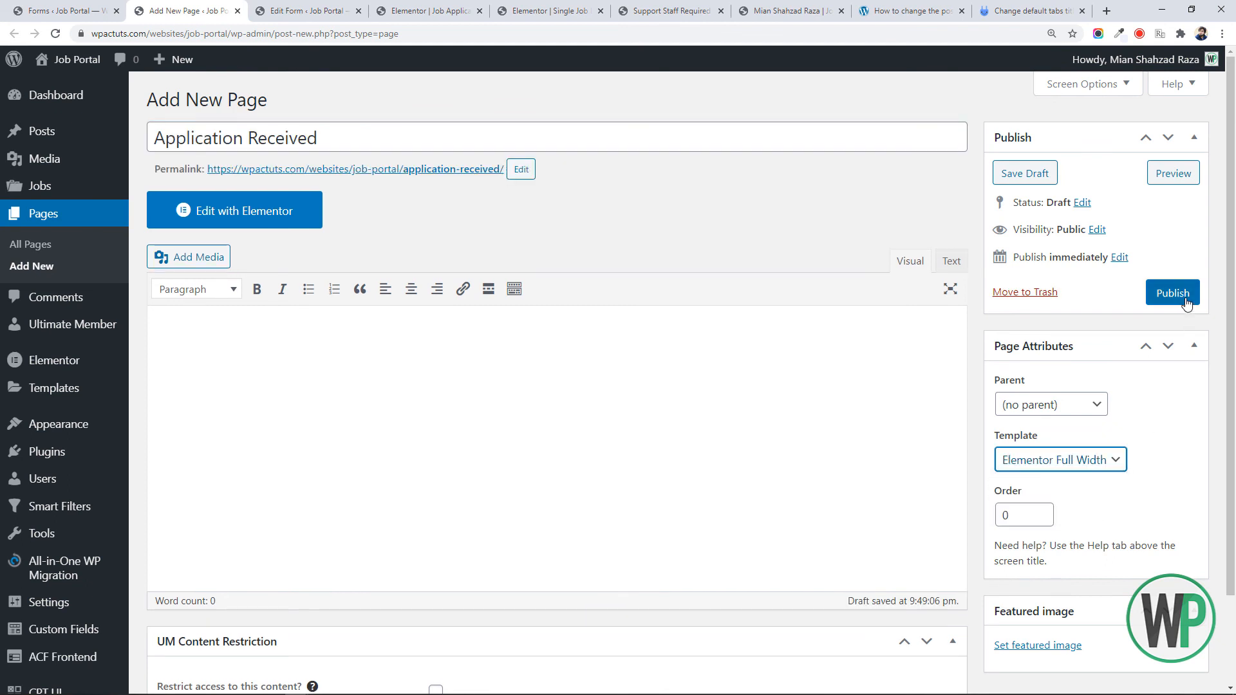
left_click(1184, 294)
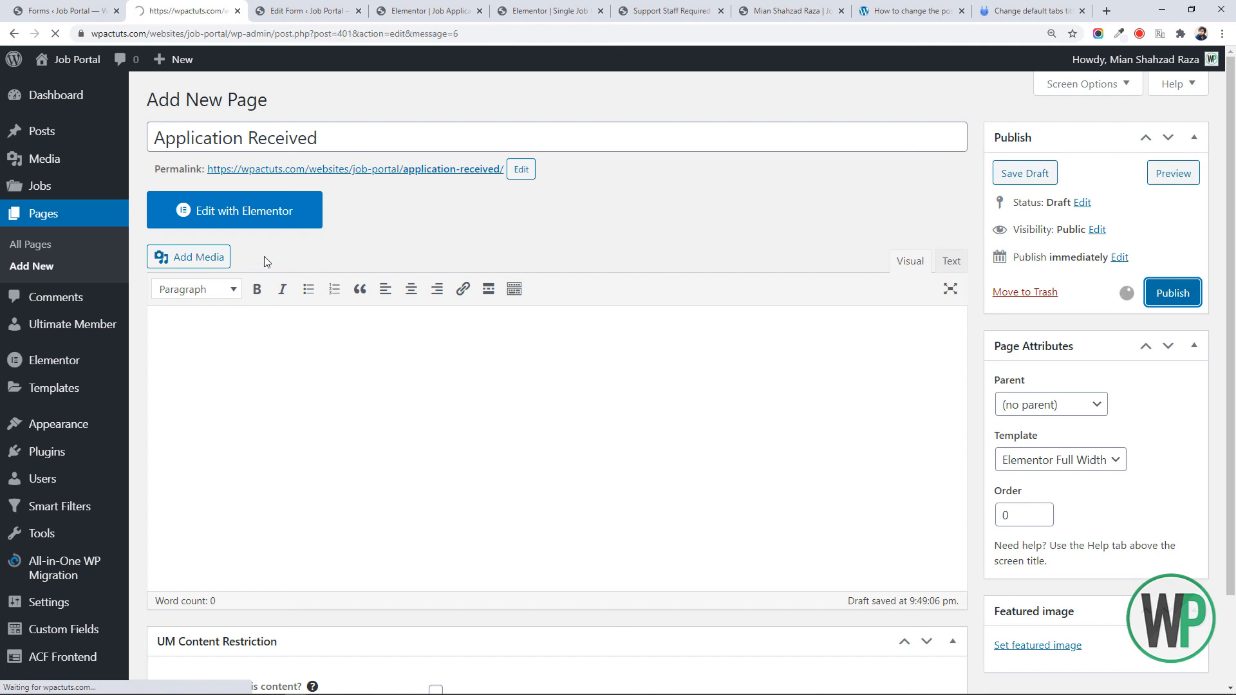
left_click(285, 260)
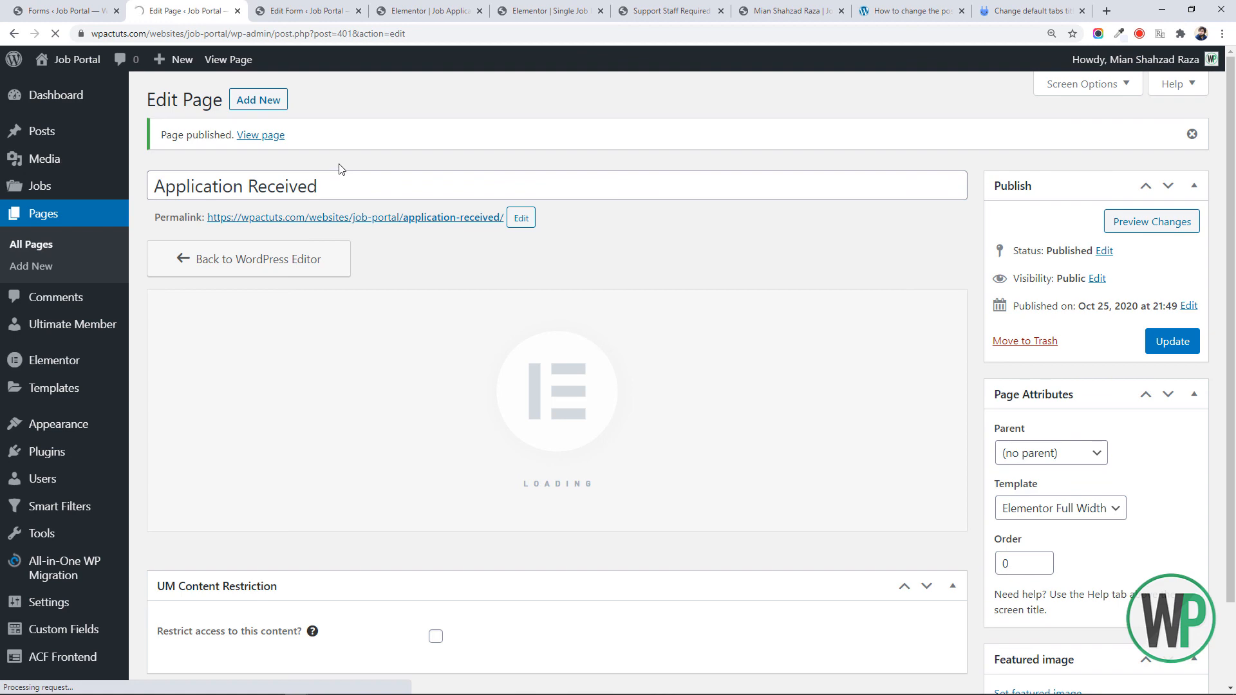
Show the WordPress Pages list in the first browser tab and return to the Application Received page
left_click(64, 10)
left_click(45, 213)
left_click(185, 9)
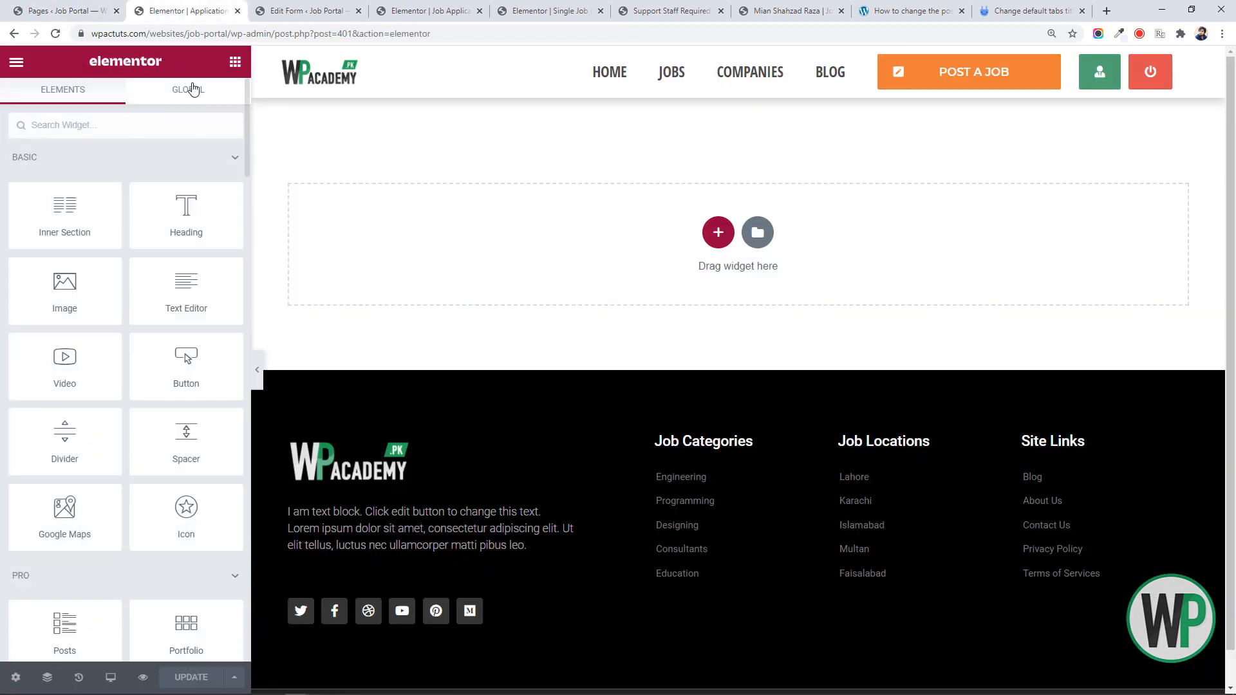
Add a single-column section with Fit To Screen height and a classic light grey global background color
left_click(717, 232)
left_click(543, 276)
left_click(174, 284)
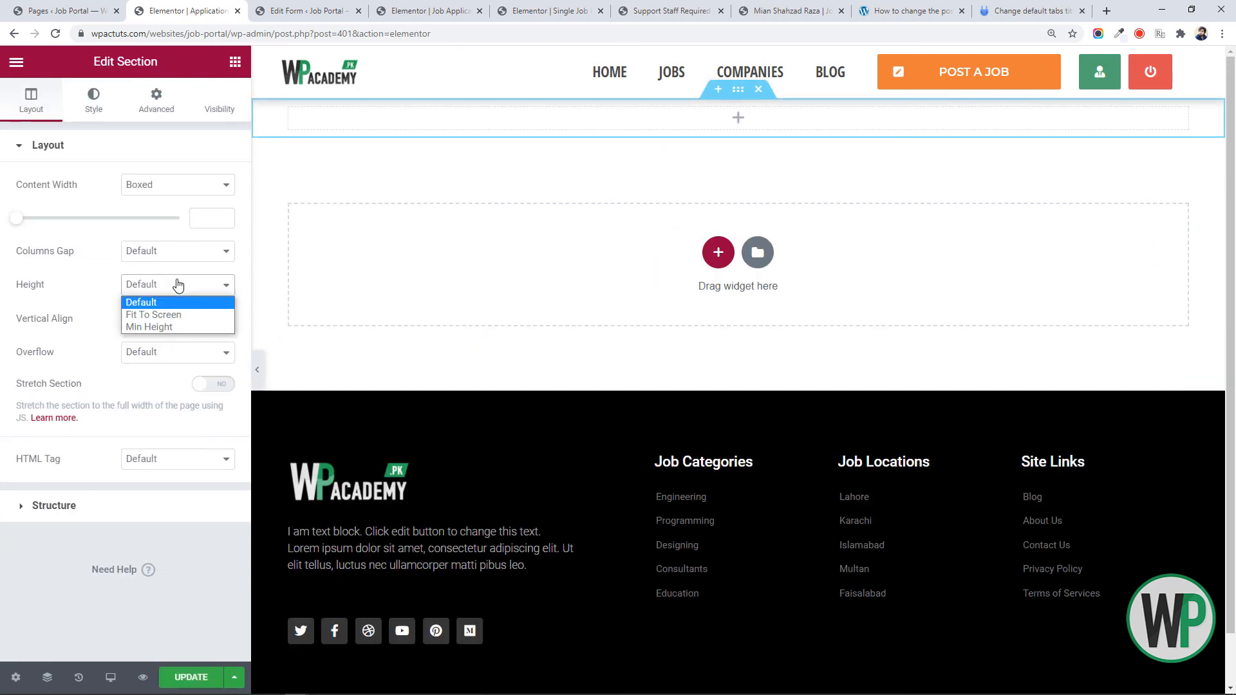
left_click(178, 320)
left_click(93, 100)
left_click(159, 218)
left_click(202, 251)
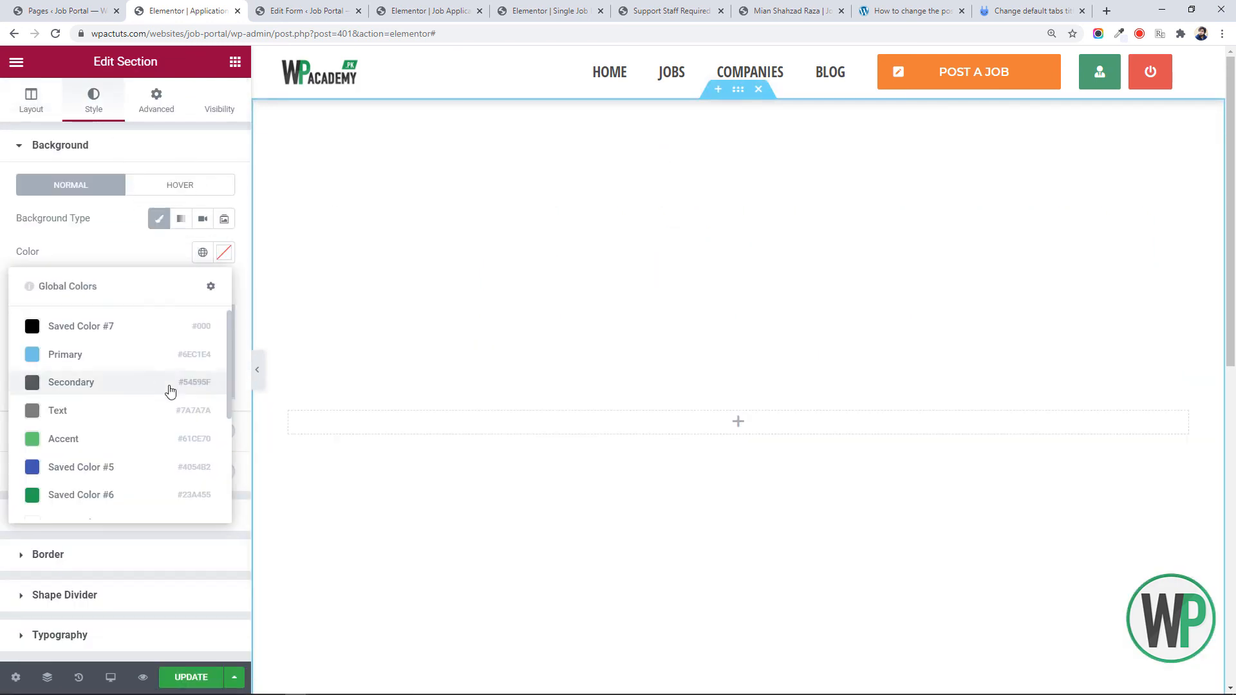
scroll(165, 505, "down", 3)
left_click(144, 473)
Add a Heading widget to the section with the title "Application Received Successfully!"
left_click(235, 62)
left_click_drag(187, 218, 660, 422)
left_click_drag(161, 205, 1, 183)
type("Thank You")
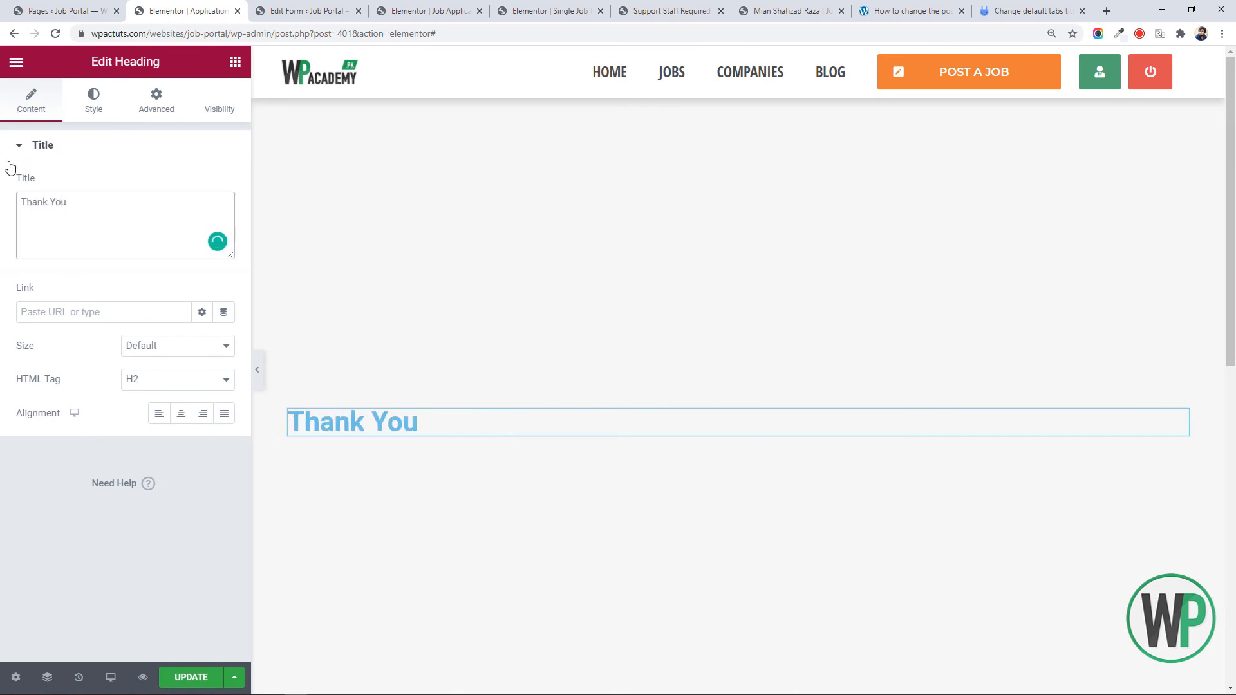
key("ctrl+a")
type("Applicta")
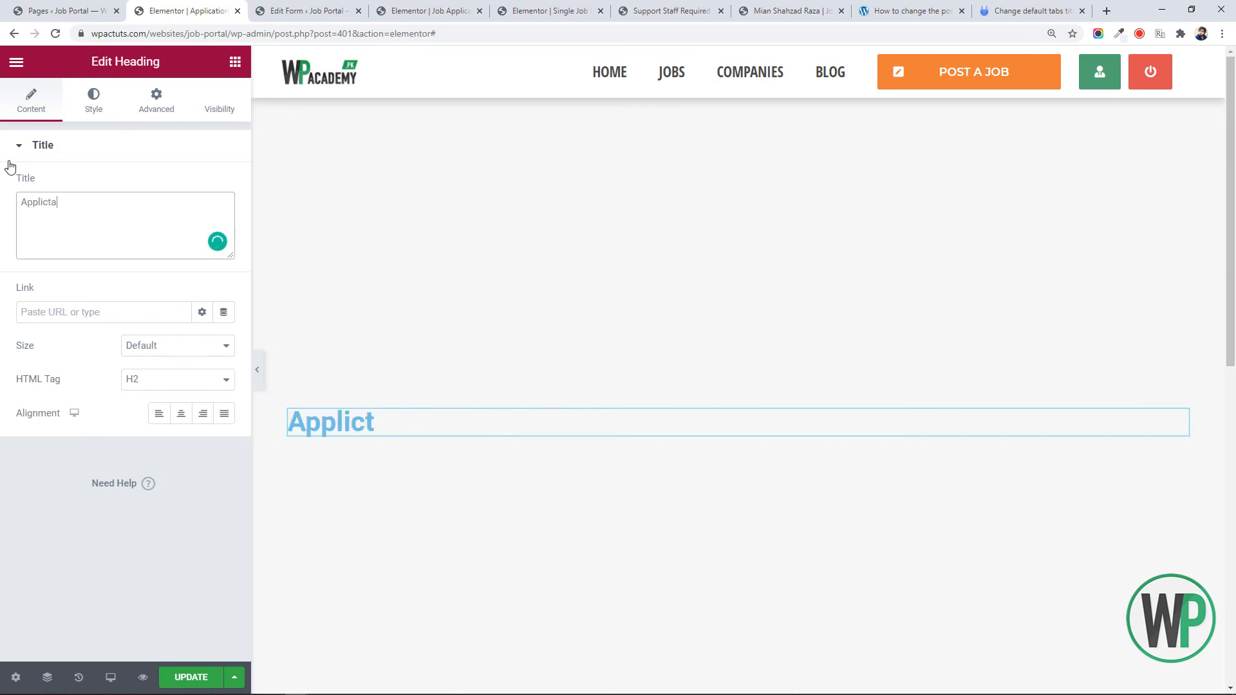
type("ion Received")
mouse_move(45, 202)
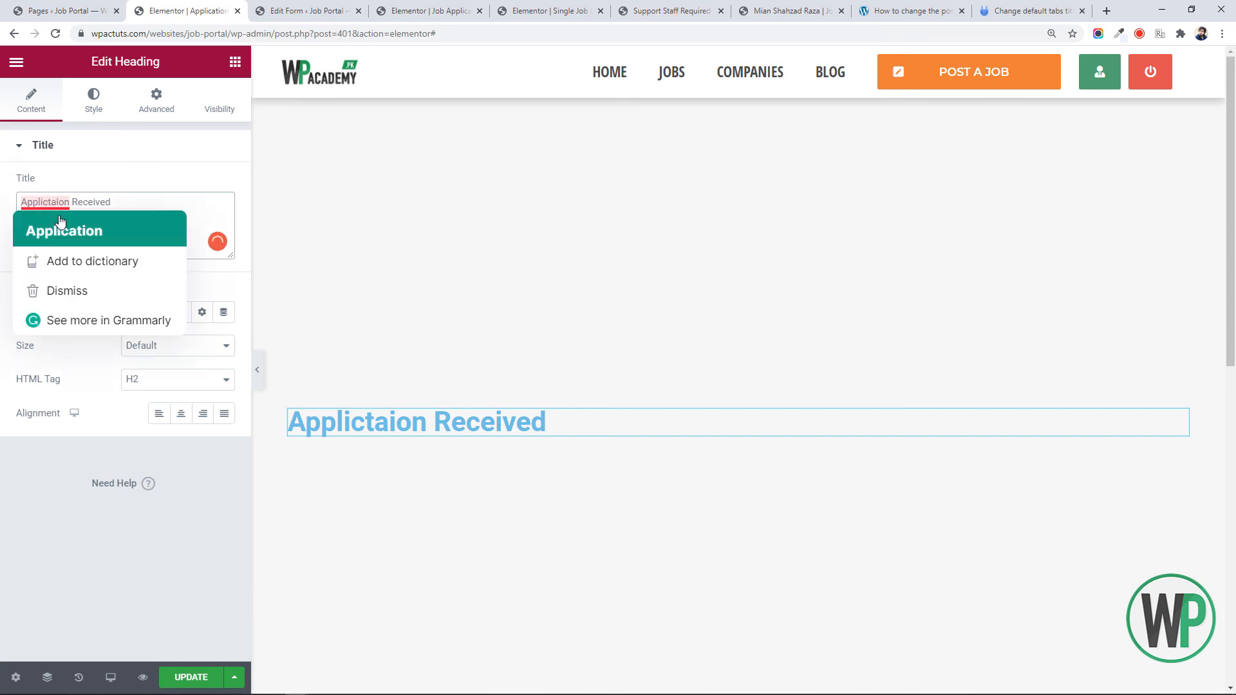
left_click(64, 229)
type("Successfully!")
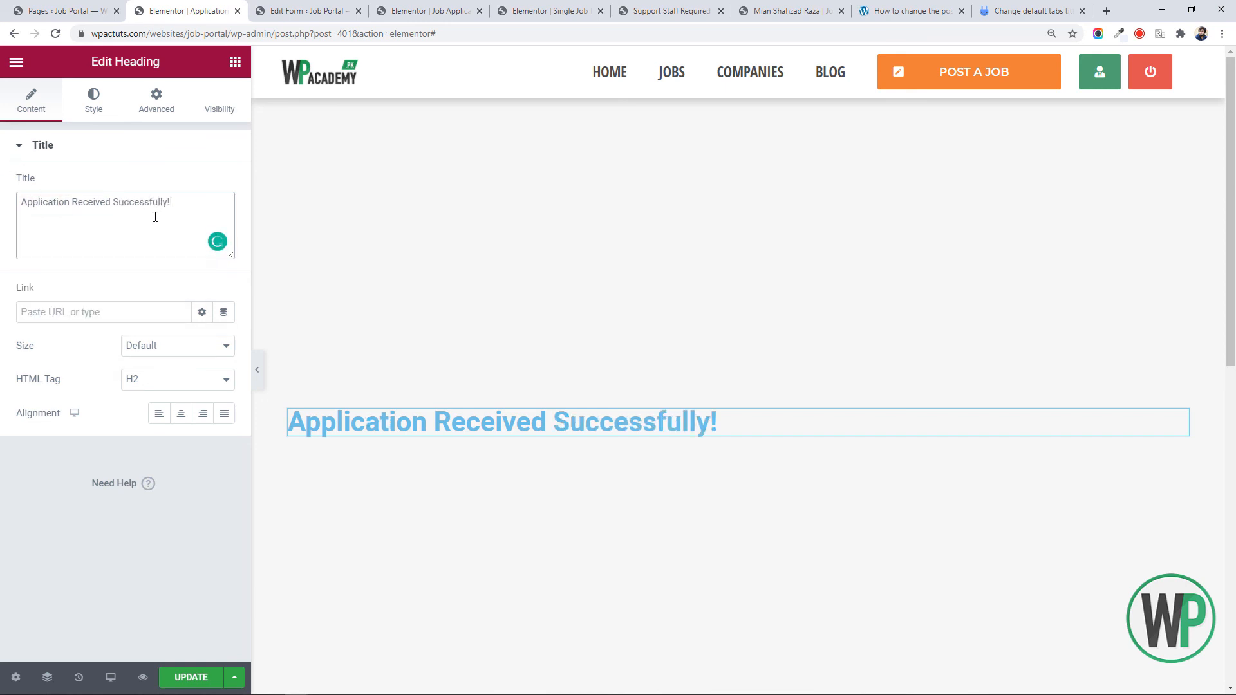
Center the heading and set its text color to the Secondary global color
left_click(180, 413)
left_click(93, 100)
left_click(202, 184)
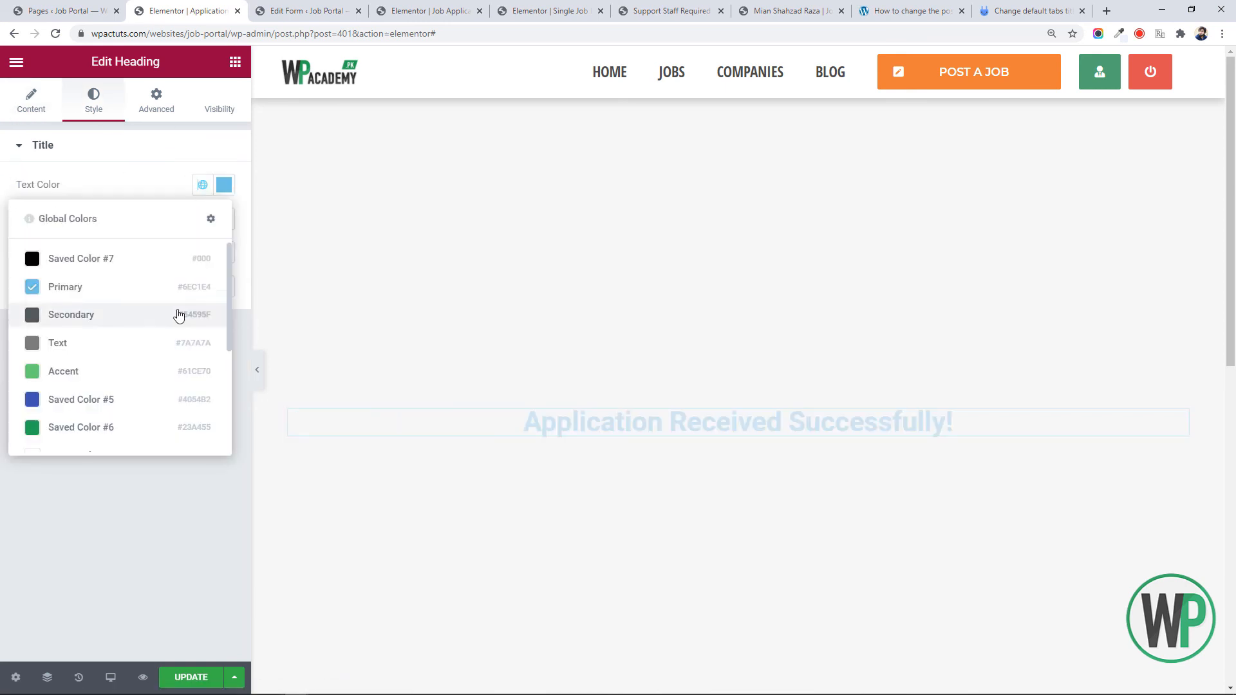
left_click(179, 313)
Set the section's boxed content width to 800
right_click(582, 223)
left_click(617, 237)
left_click(32, 113)
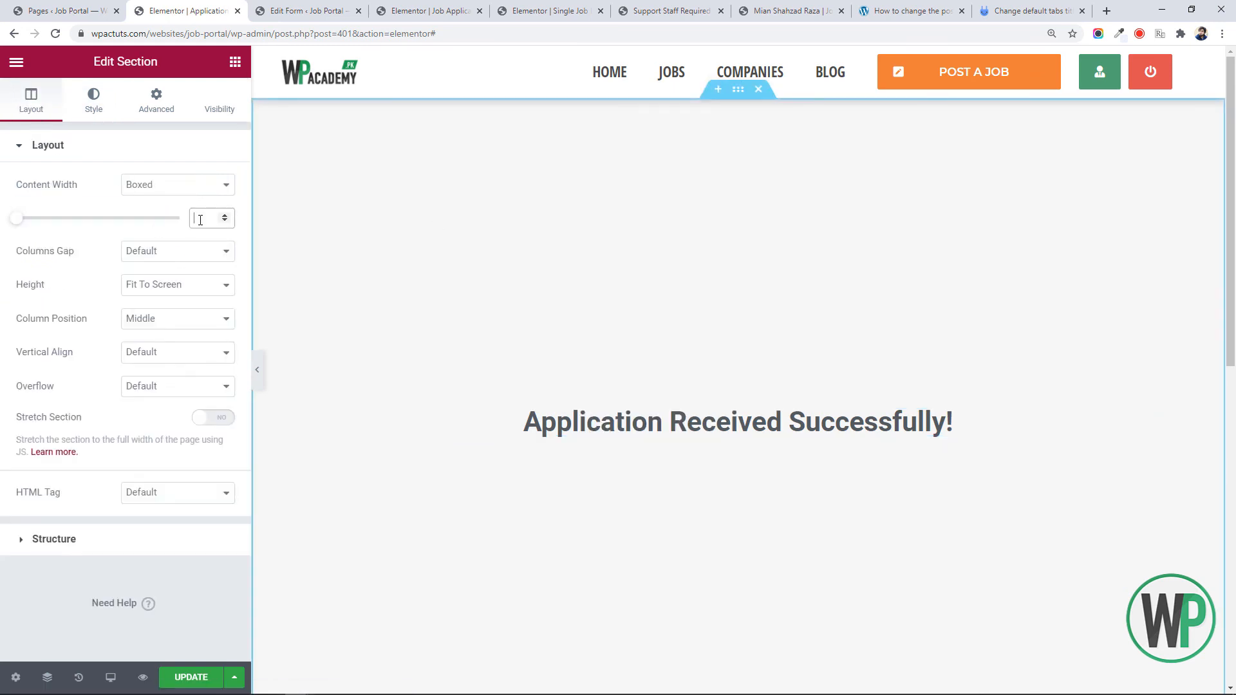
left_click(199, 218)
type("800")
Edit the heading's typography and set its size to 3 em
right_click(677, 412)
left_click(709, 425)
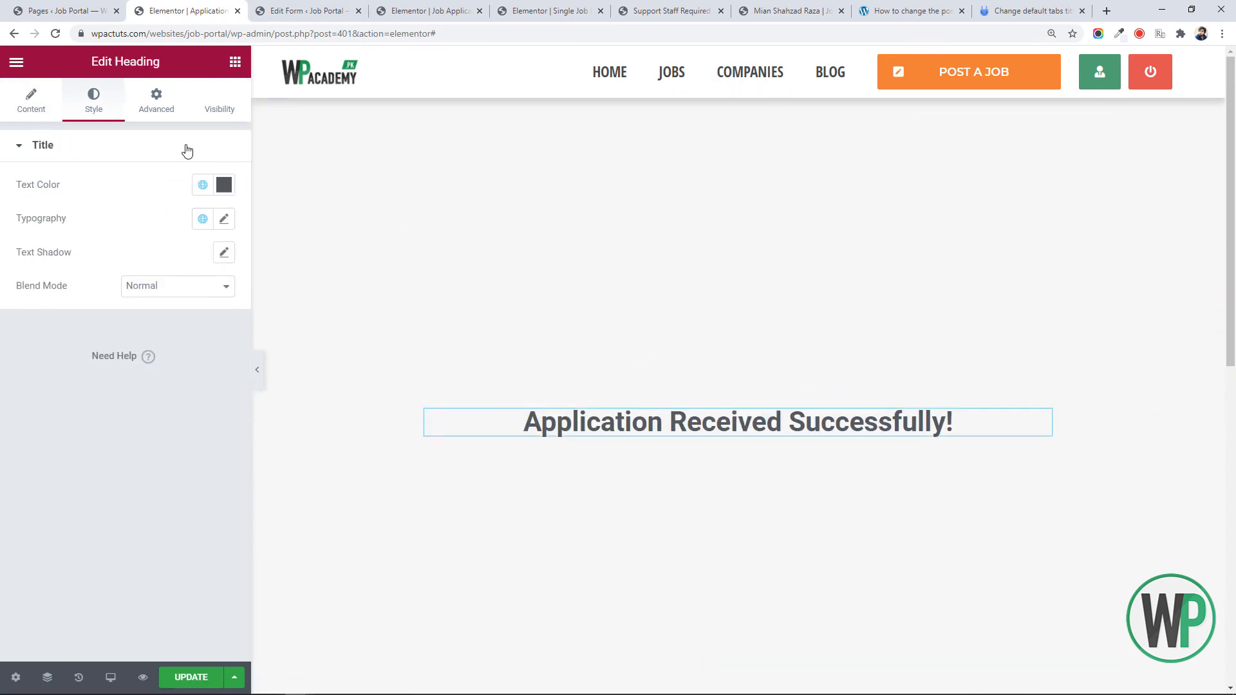
left_click(224, 219)
left_click(204, 356)
type("3")
double_click(183, 356)
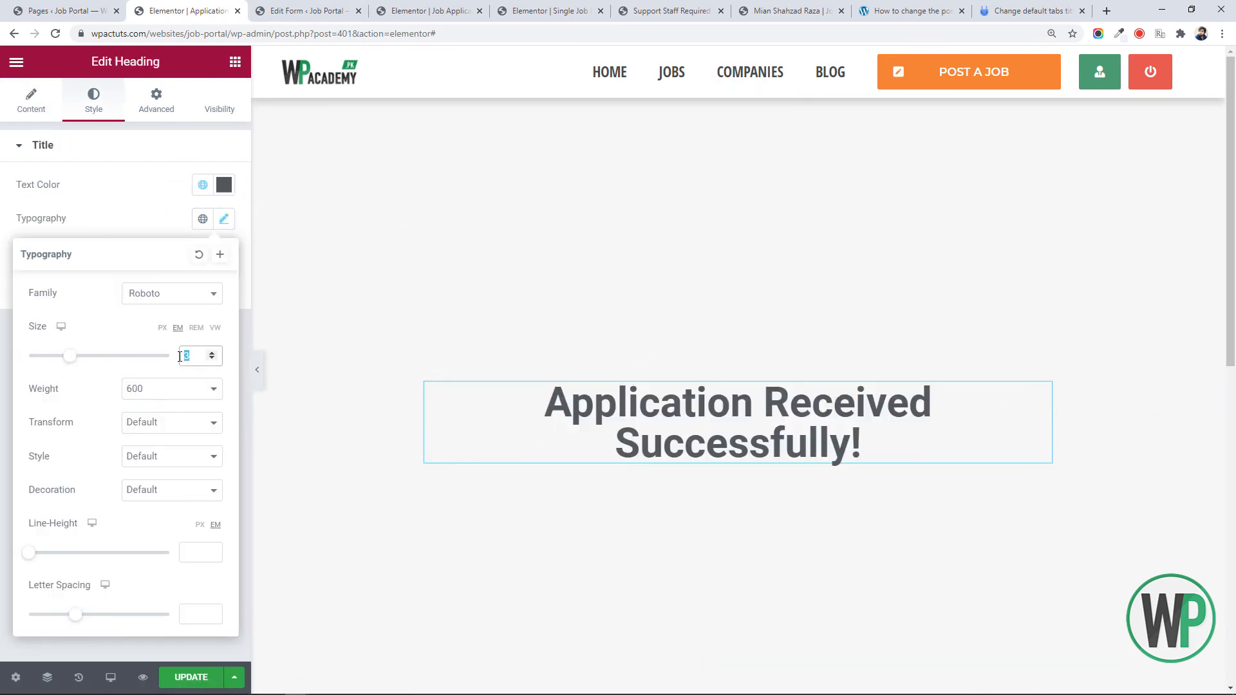
type("4")
double_click(184, 358)
type("3")
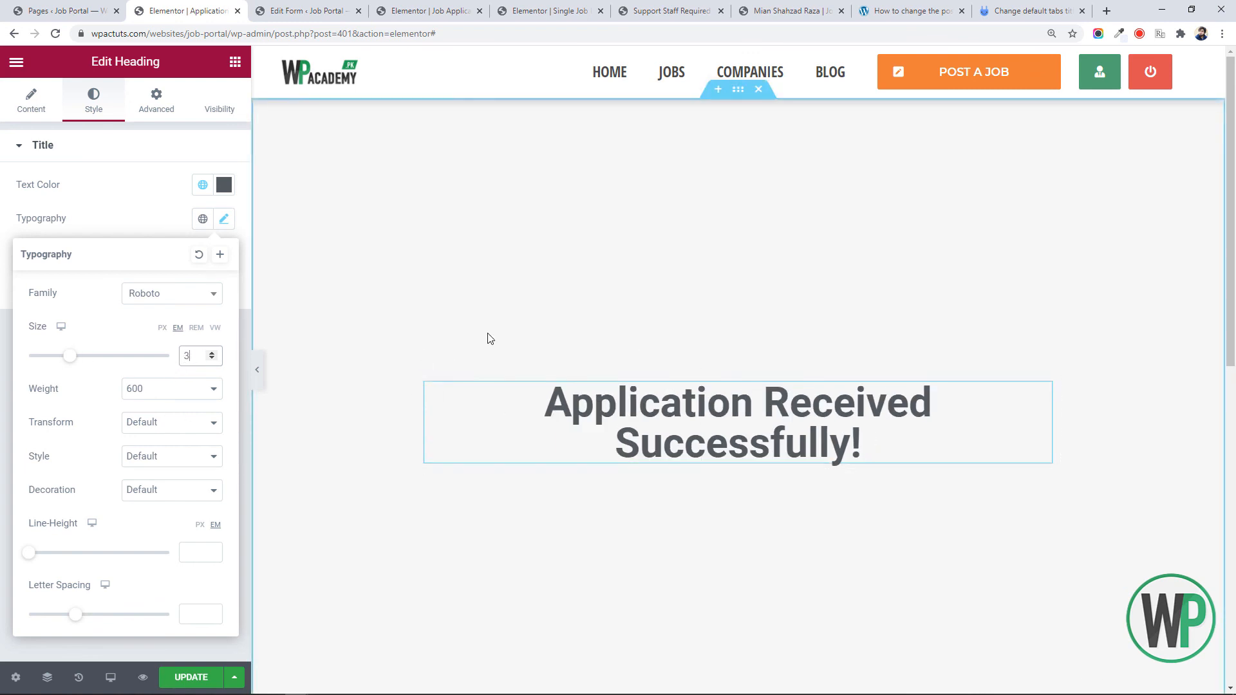
Set the heading's weight to Bold, its font family to Poppins and its line height to 1.3 em
left_click(171, 389)
left_click(182, 540)
left_click(152, 390)
left_click(152, 390)
left_click(166, 293)
type("pop")
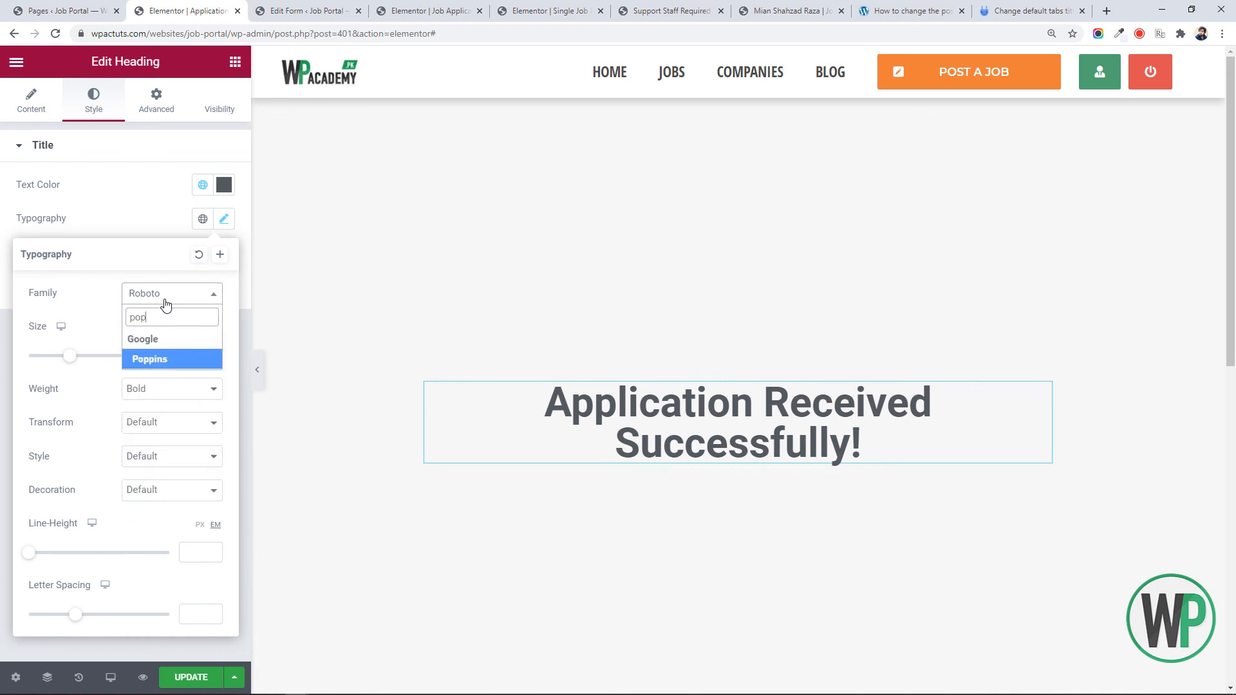
left_click(177, 362)
left_click(193, 552)
type("1.3")
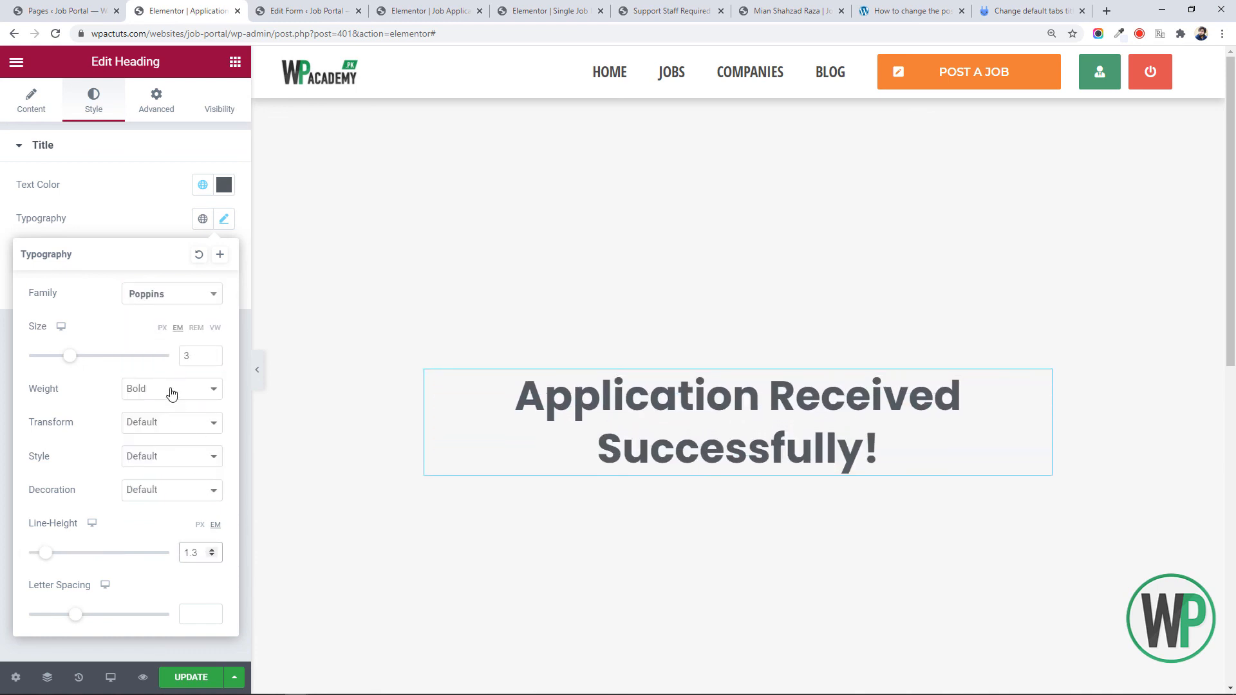
Transform the heading to Uppercase and set its weight to 900
left_click(171, 422)
left_click(173, 444)
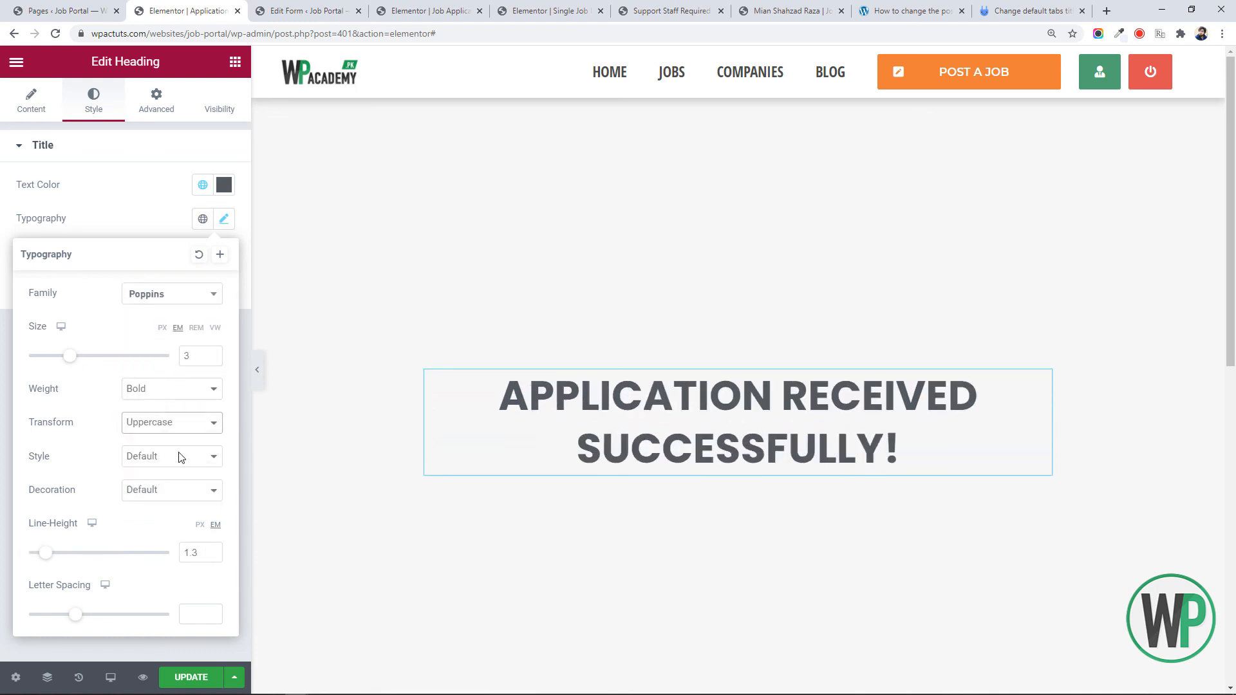
left_click(171, 389)
left_click(180, 505)
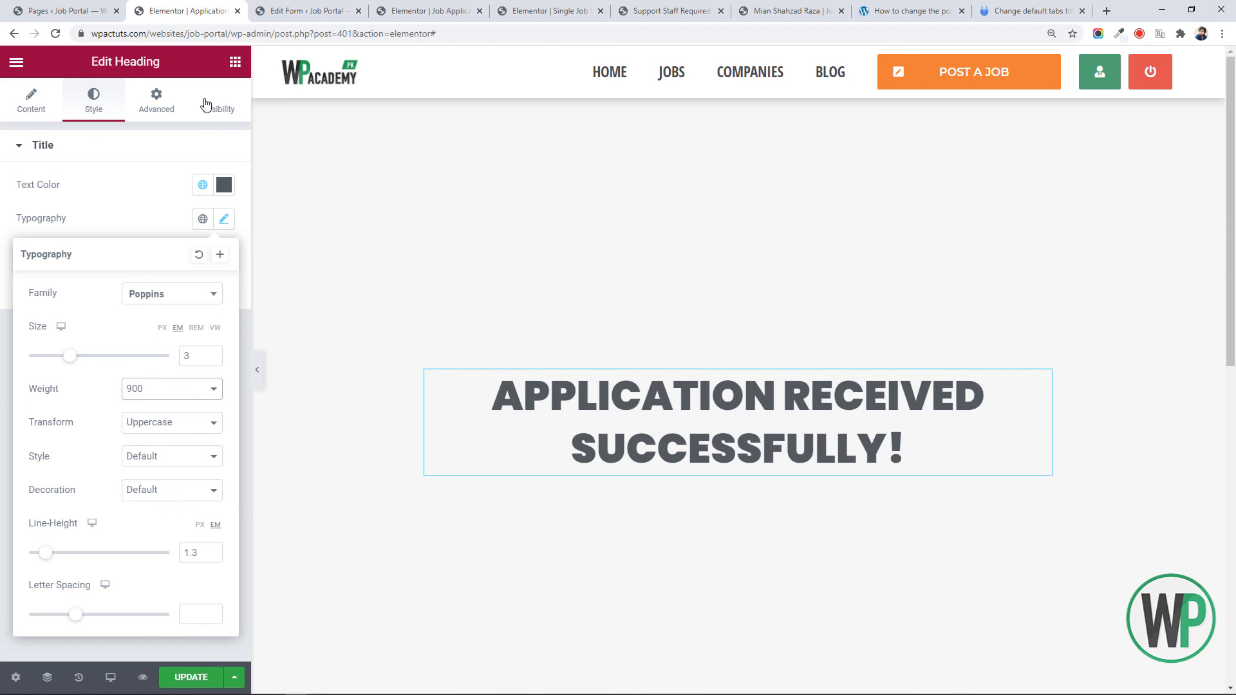
Add a Text Editor widget below the heading and center its text
left_click(270, 168)
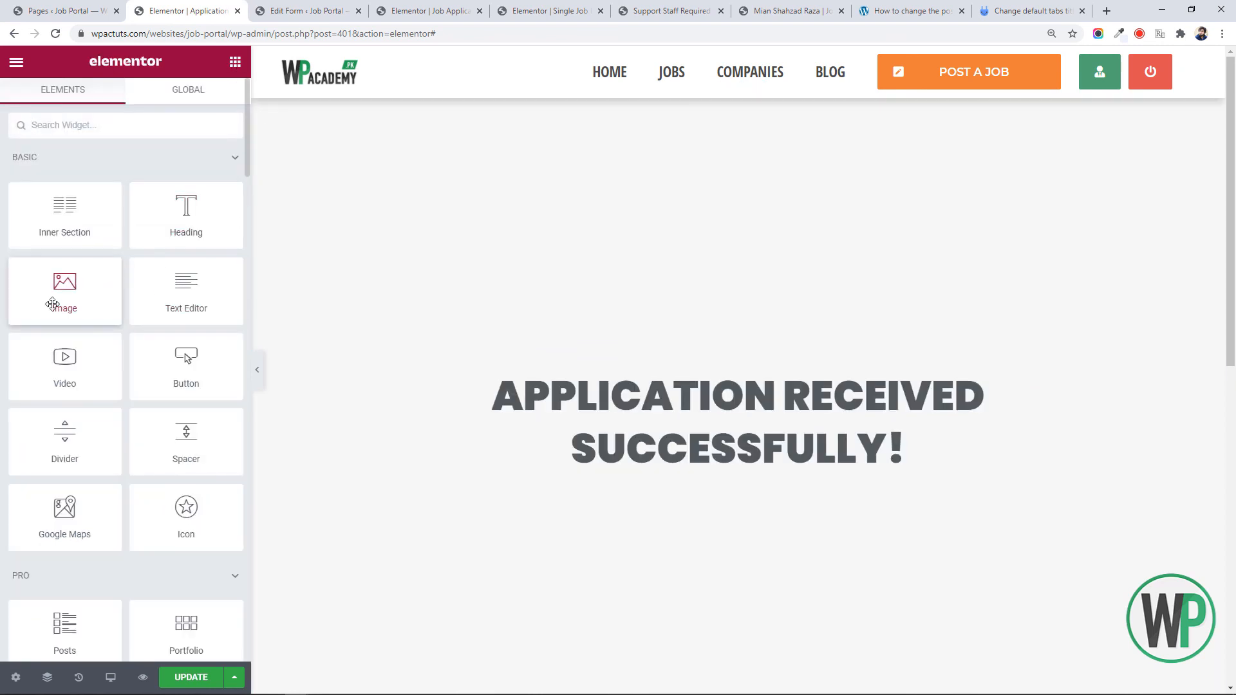
left_click_drag(161, 284, 707, 470)
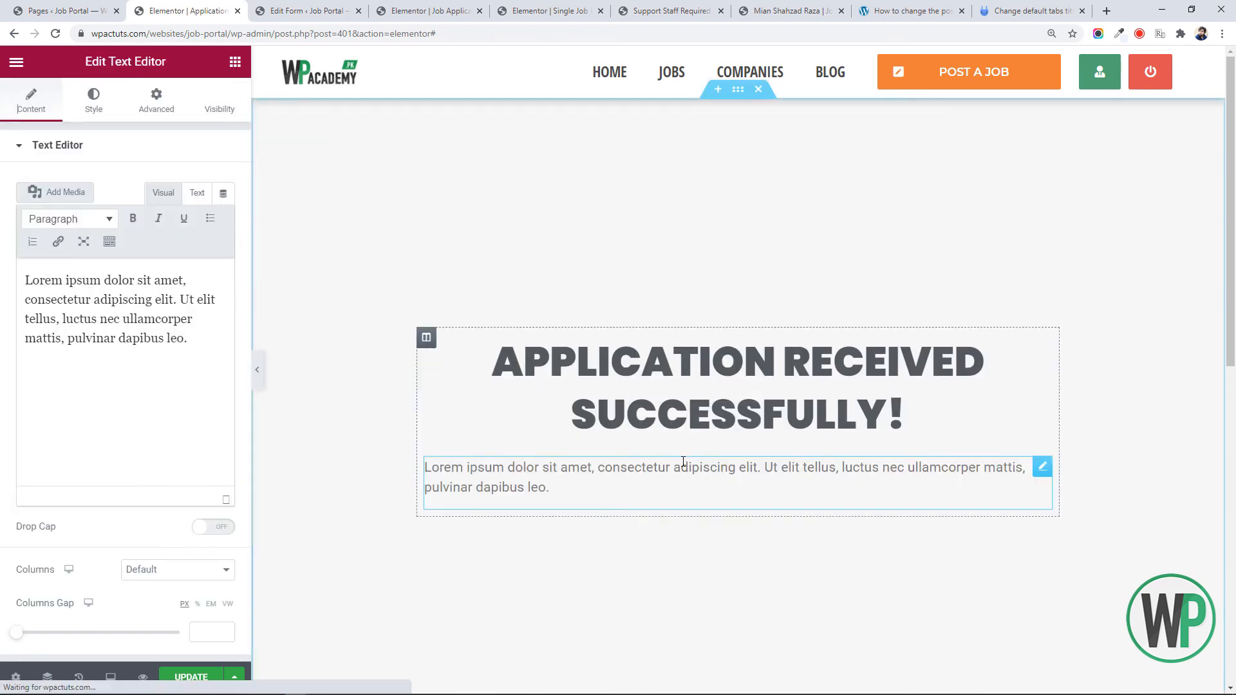
left_click(108, 116)
left_click(60, 111)
Replace the placeholder text with a message confirming the application, saying the employer will contact by email, and wishing luck for the next job
left_click(198, 342)
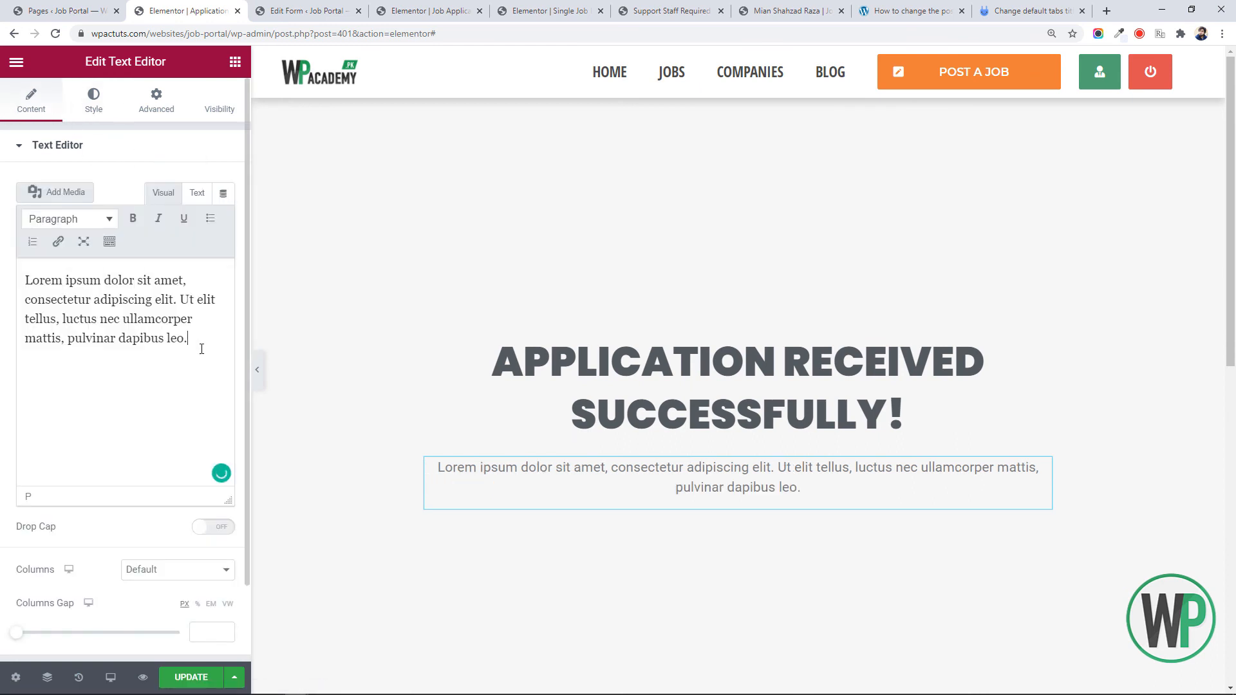
key("ctrl+a")
type("You have succes")
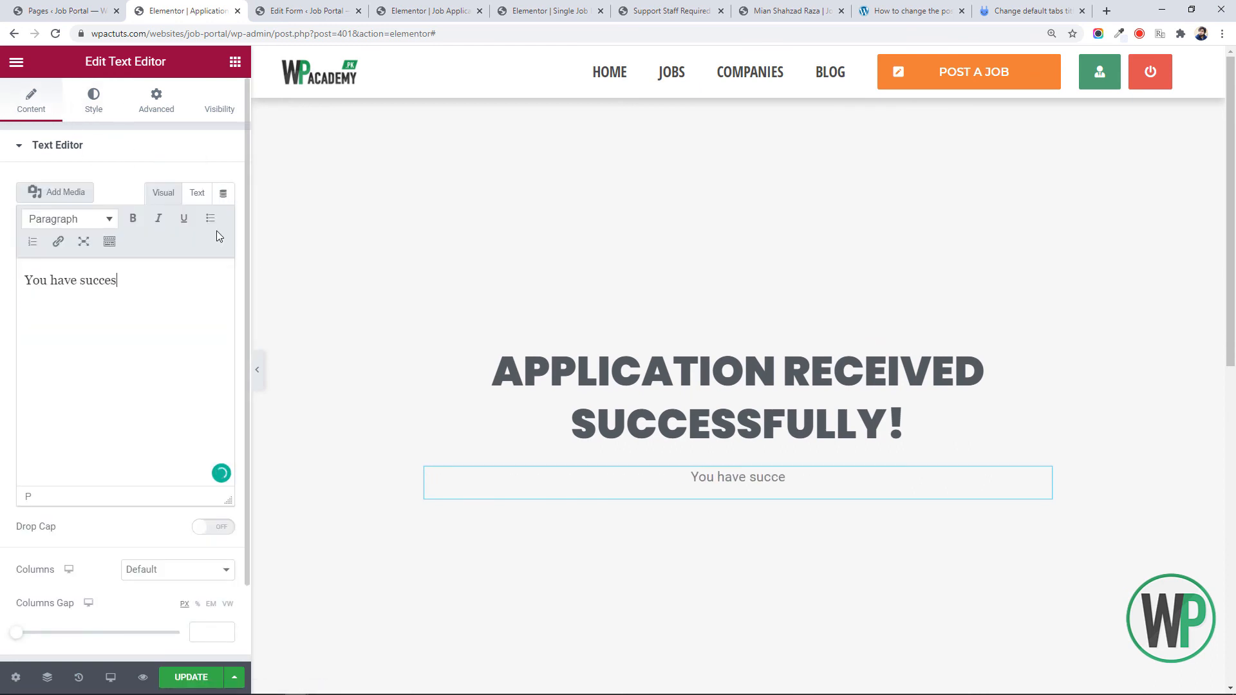
type("sfully Applied for the Job. ")
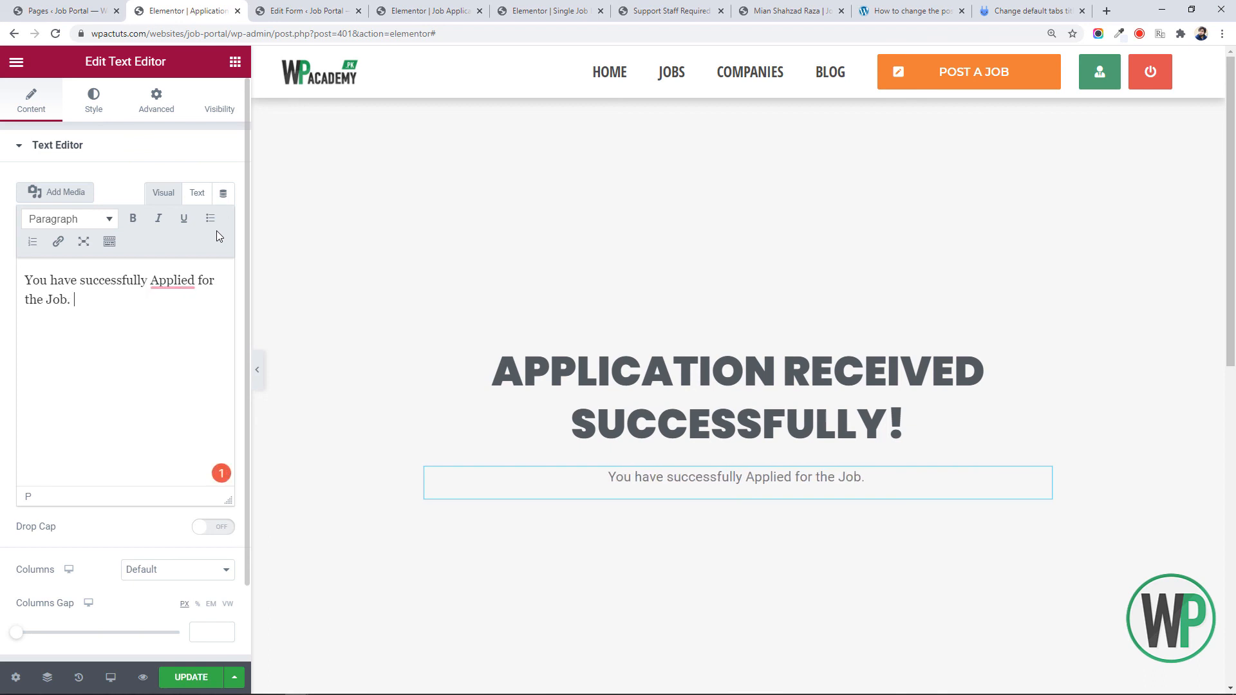
type("The employer wi")
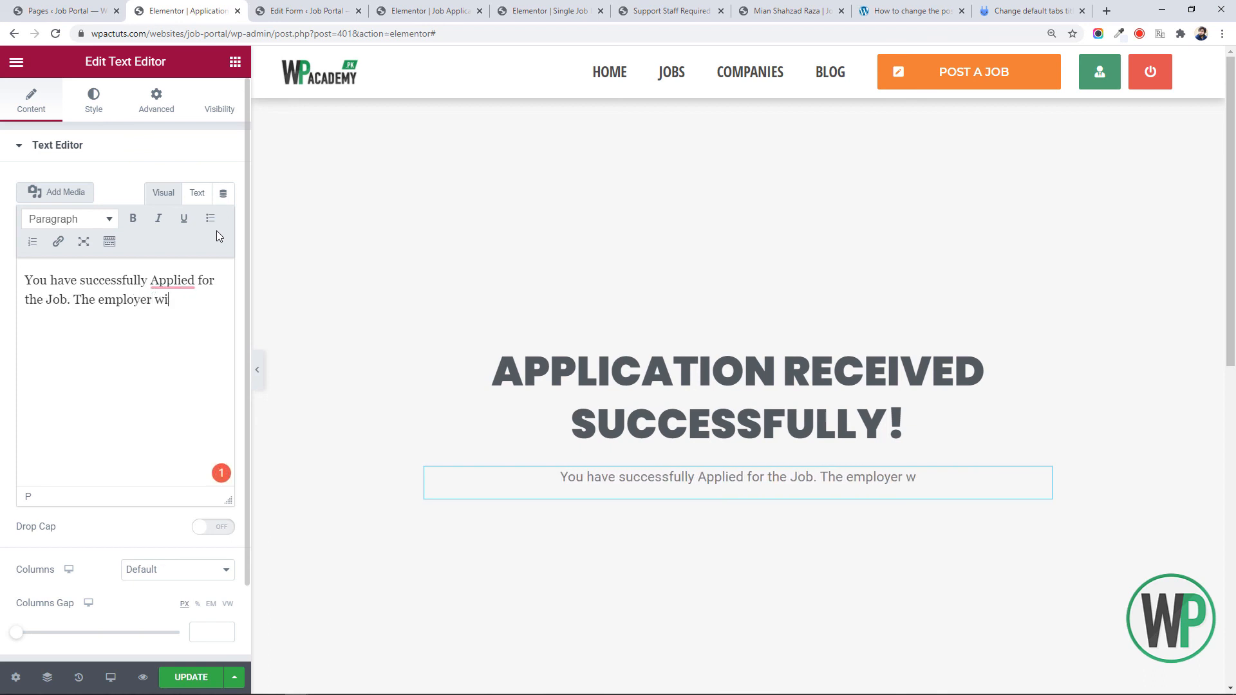
type("ll contact you directly on ")
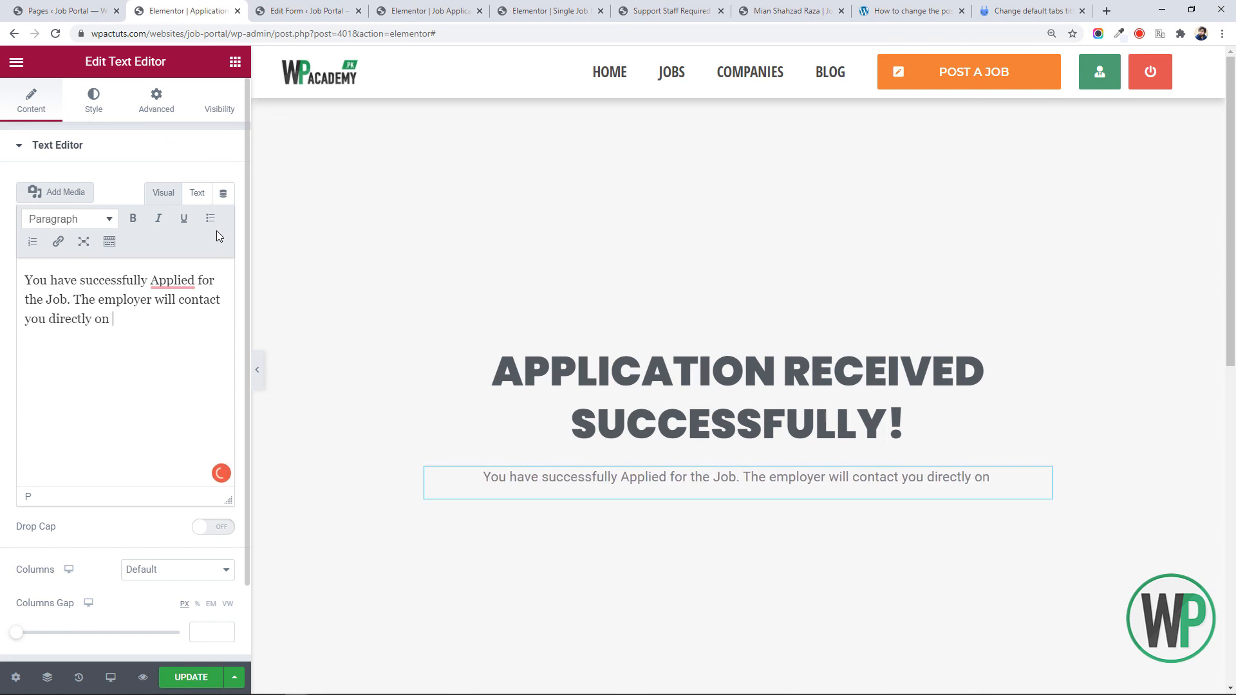
type("your given email address.")
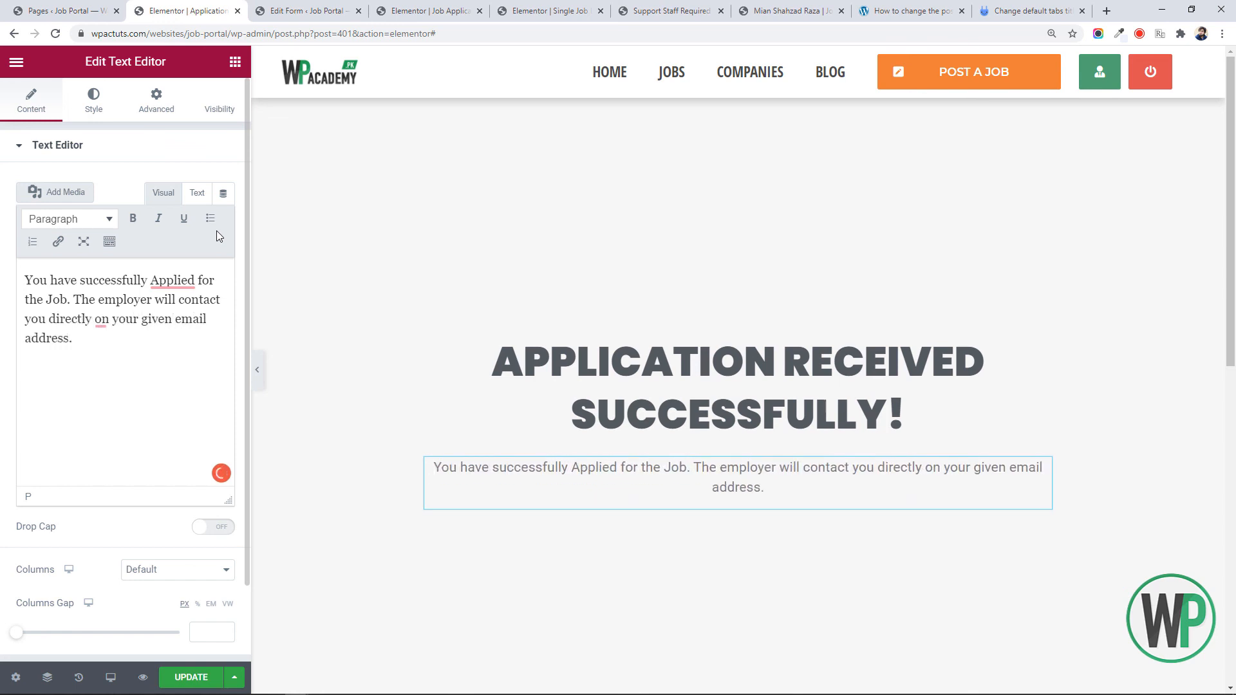
type(" We wish you luck")
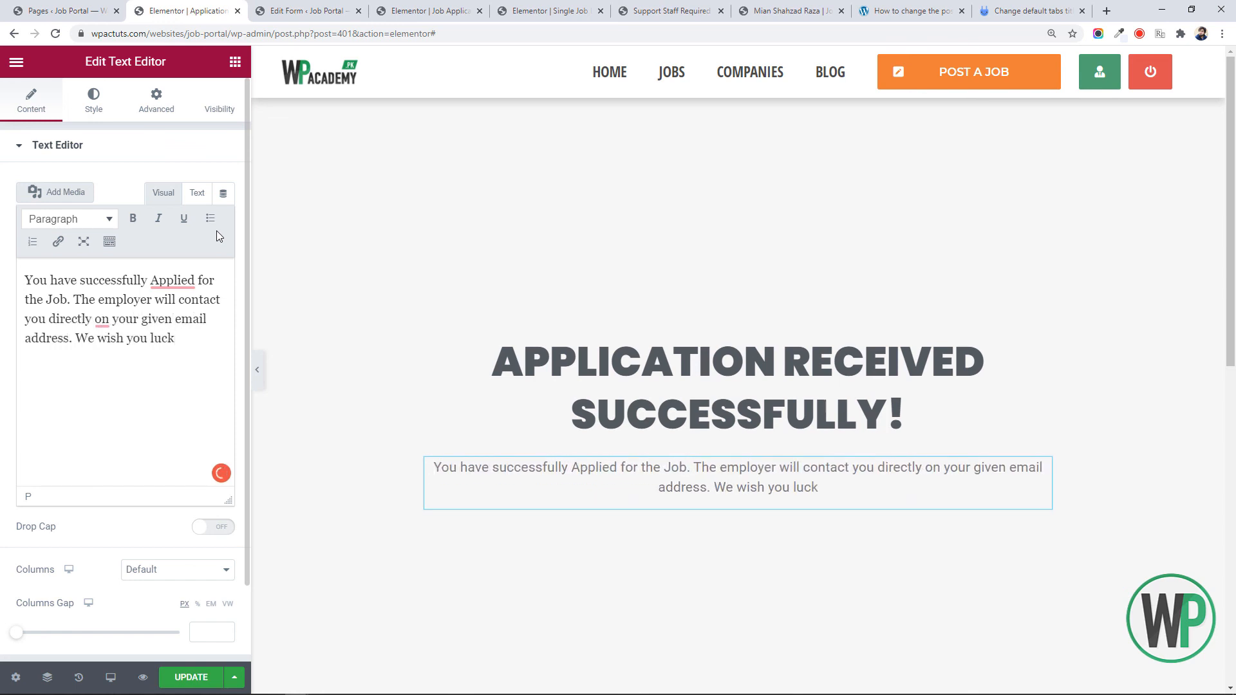
type(" for your next job.")
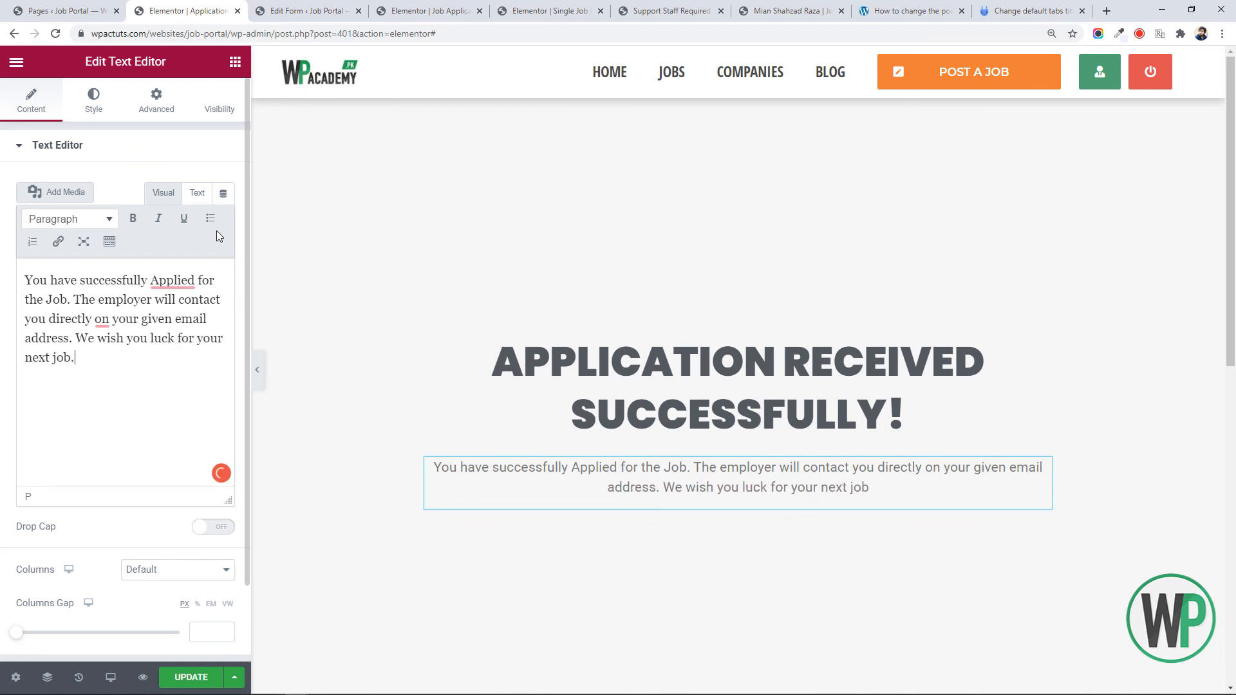
Correct "Applied" to "applied" in the message using the suggested spelling
scroll(216, 230, "down", 1)
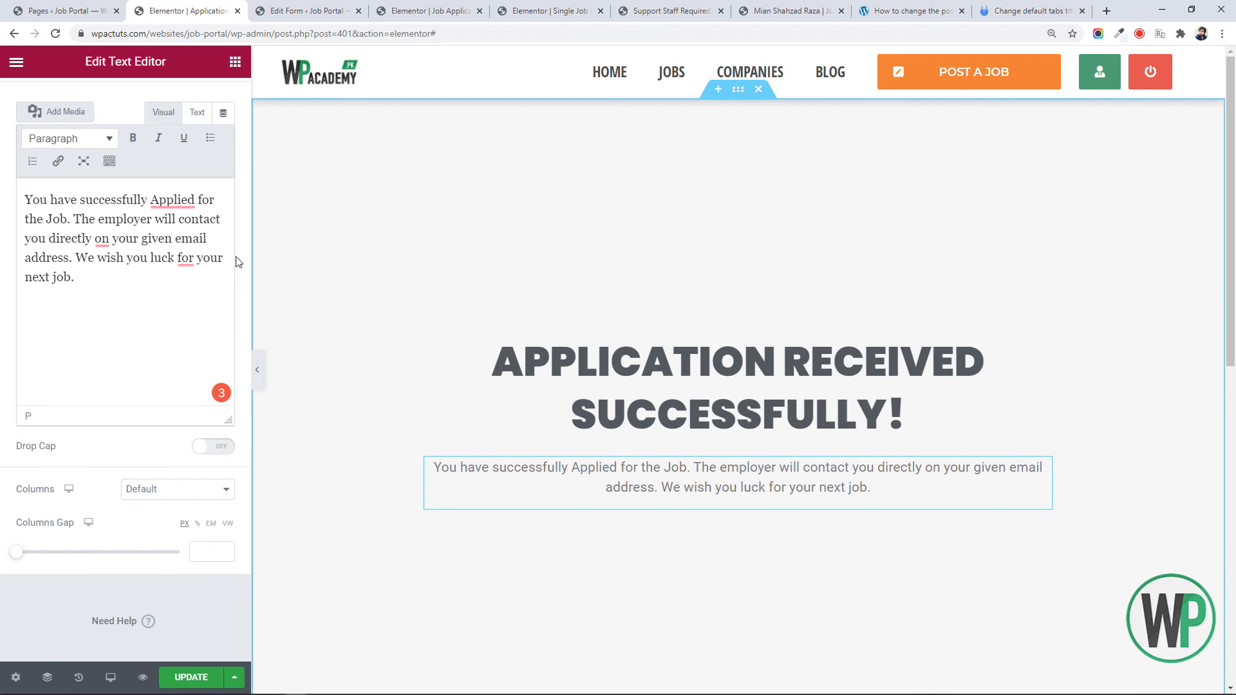
mouse_move(171, 201)
left_click(173, 243)
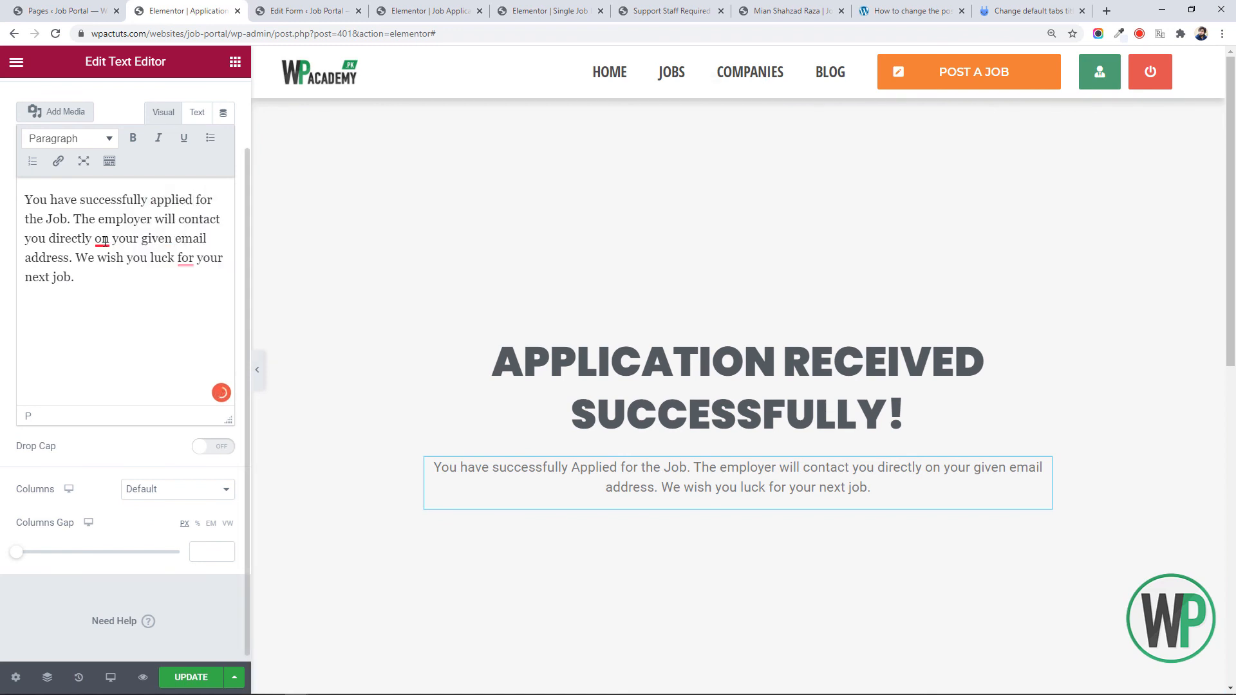
Correct the prepositions in the message to "directly at your given email" and "luck with your next job", and update the page
mouse_move(104, 240)
left_click(103, 278)
mouse_move(185, 261)
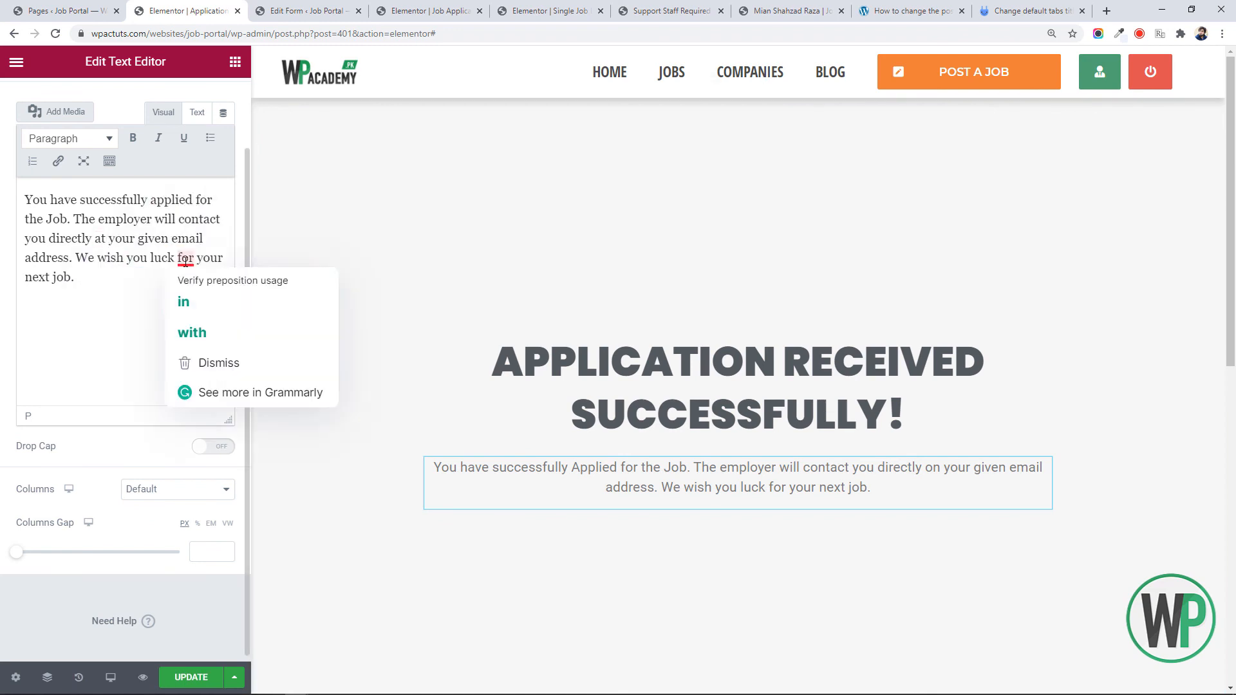
left_click(197, 332)
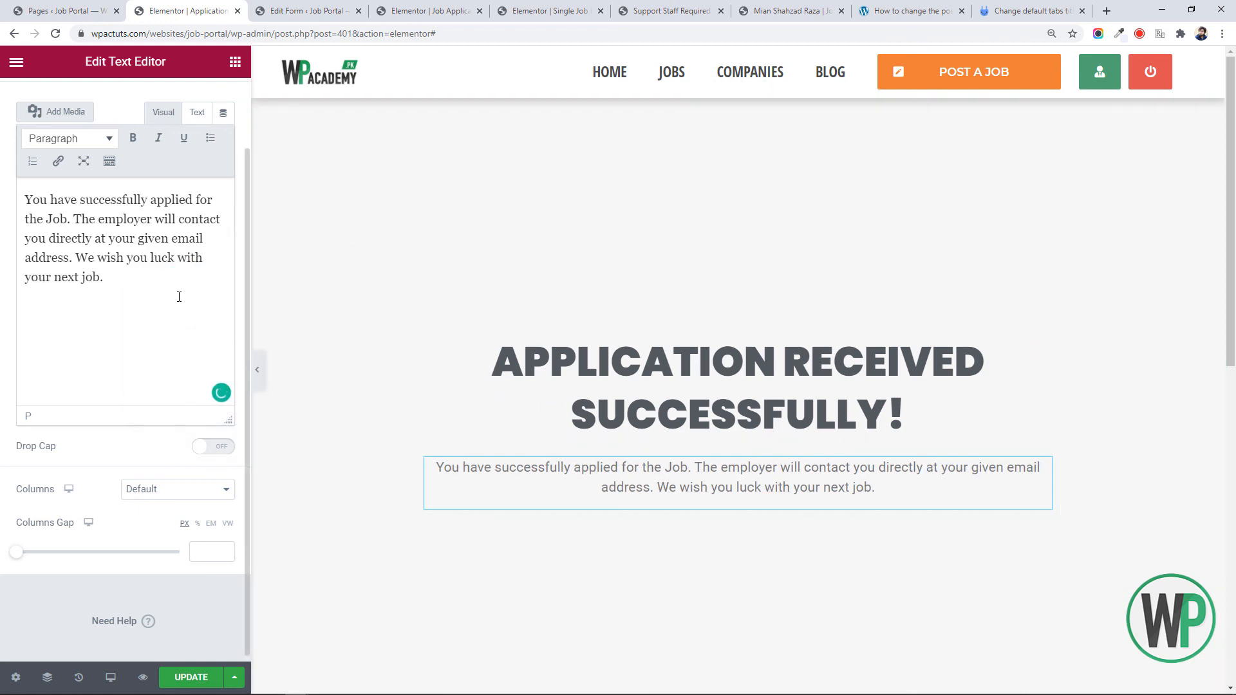
key("ctrl+a")
left_click(115, 289)
left_click(201, 675)
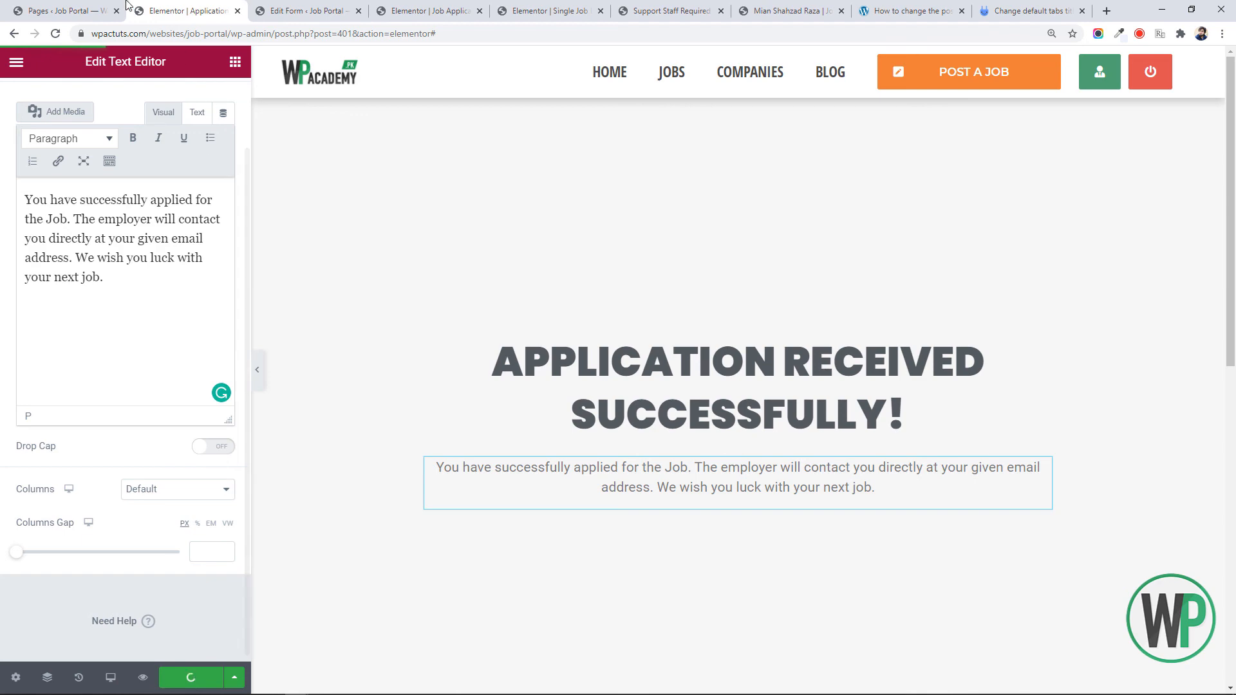
Copy the Application Received page's link from the pages list and set it as the Job Application form's redirect URL
left_click(61, 10)
scroll(337, 303, "down", 6)
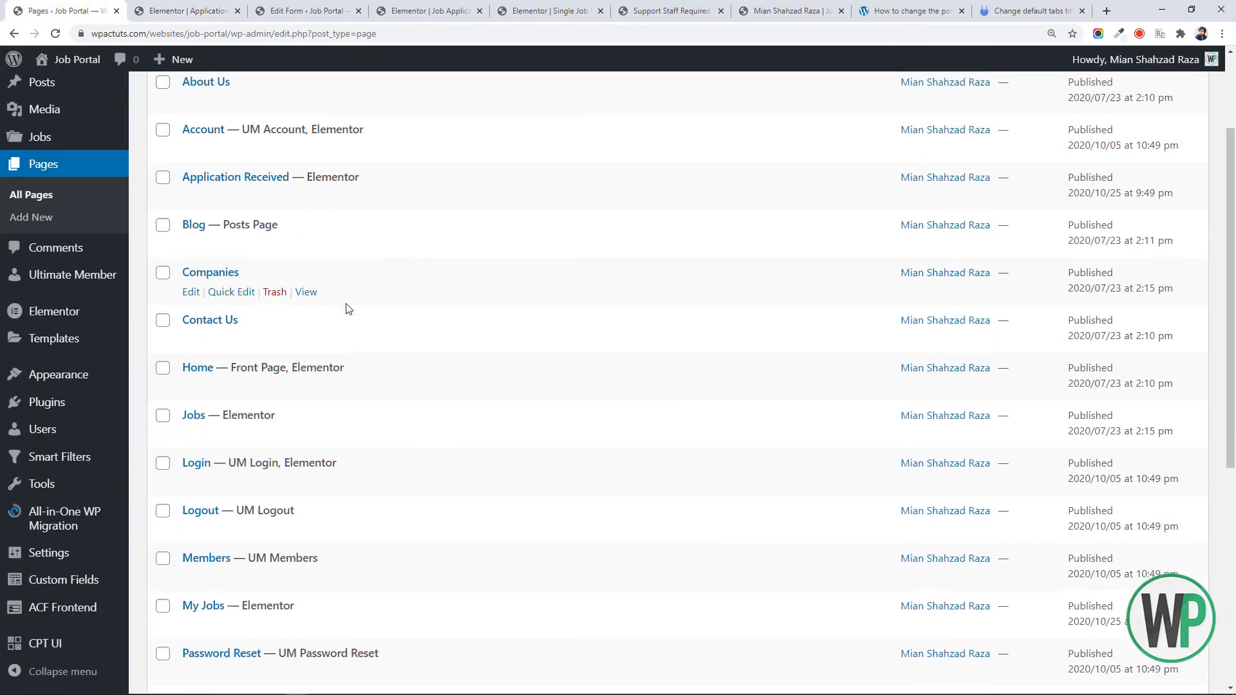
scroll(345, 332, "up", 5)
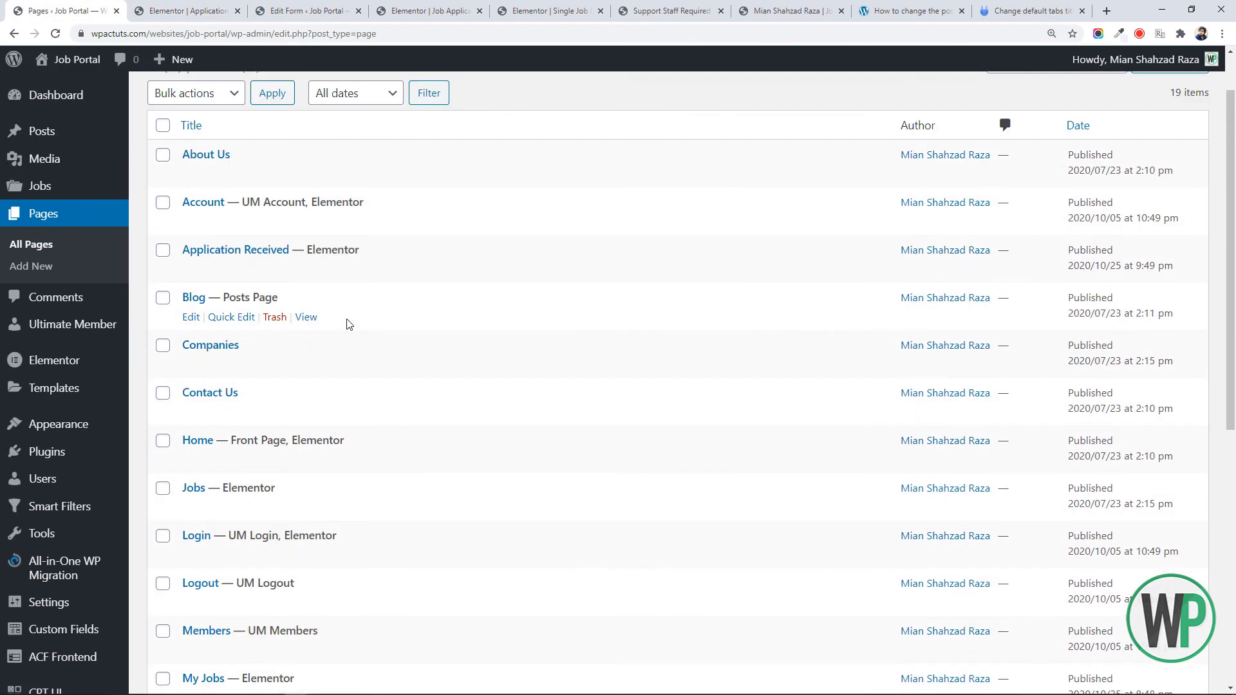
right_click(308, 270)
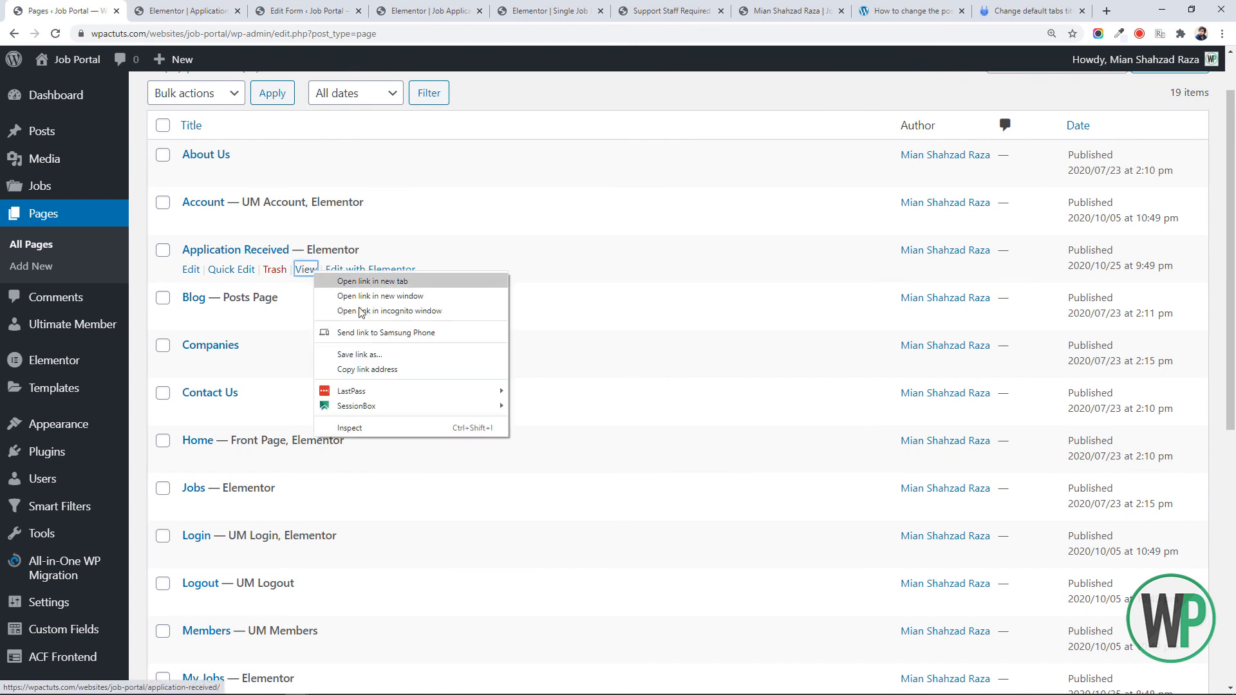
left_click(389, 368)
left_click(419, 7)
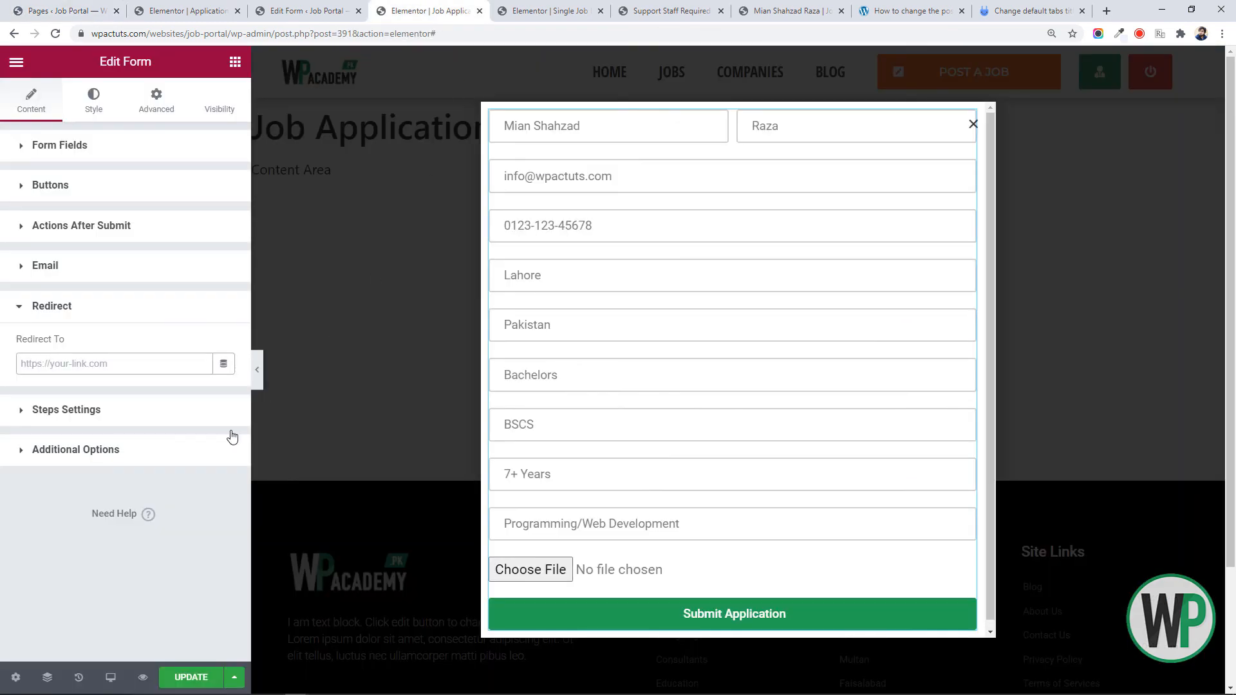
type("https://wpactuts.com/websites/job-portal/application-received/")
Update the Job Application popup, leaving its conditions, triggers and advanced rules unchanged
left_click(191, 677)
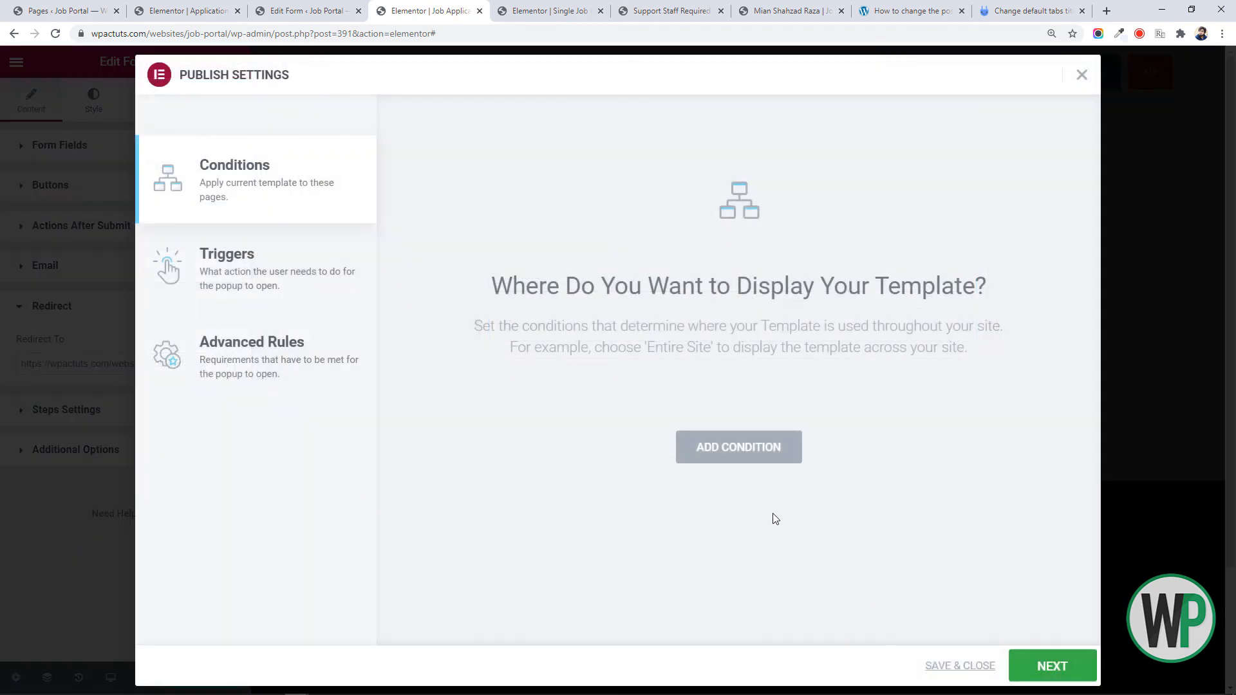
left_click(1056, 668)
left_click(1053, 665)
left_click(1052, 663)
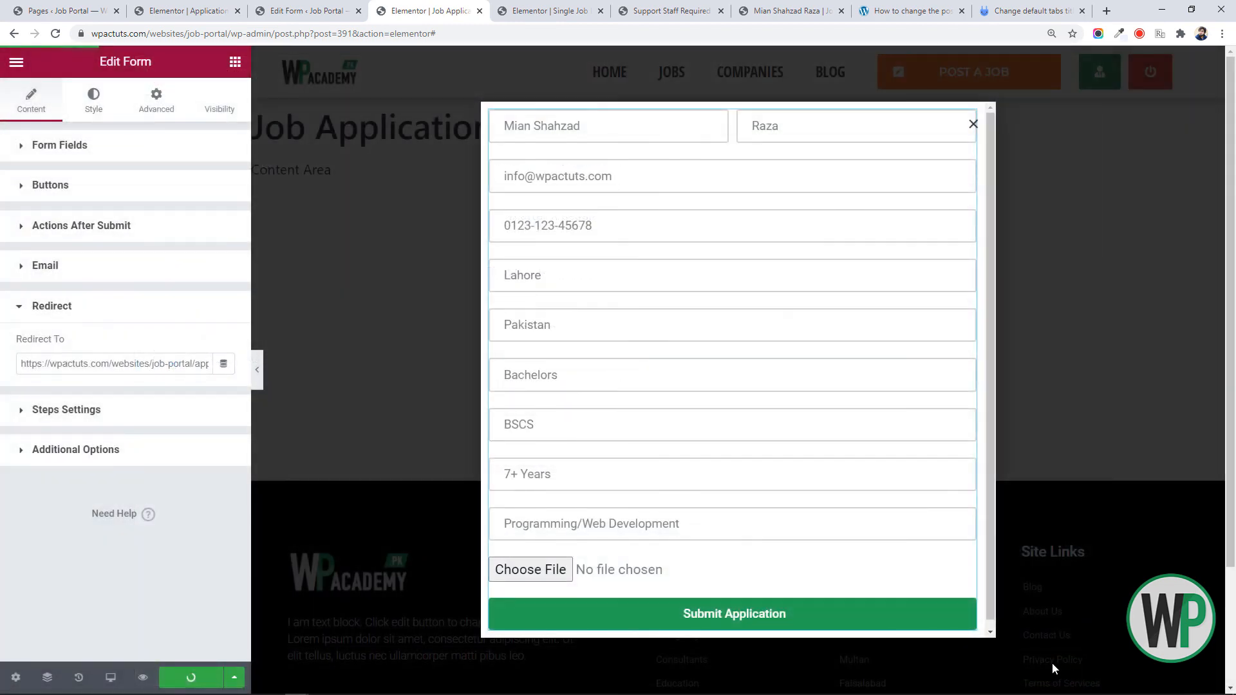
Close the old application popup on the Support Staff job page, reload the page and reopen the application form
left_click(701, 18)
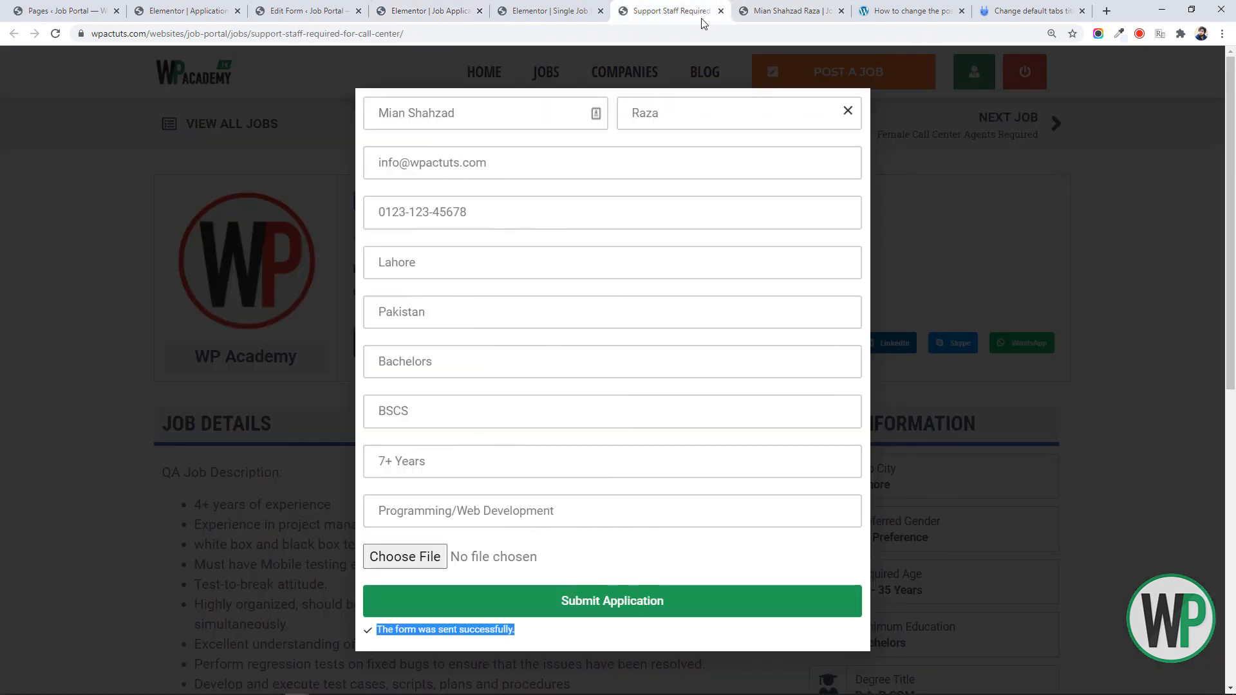
left_click(849, 113)
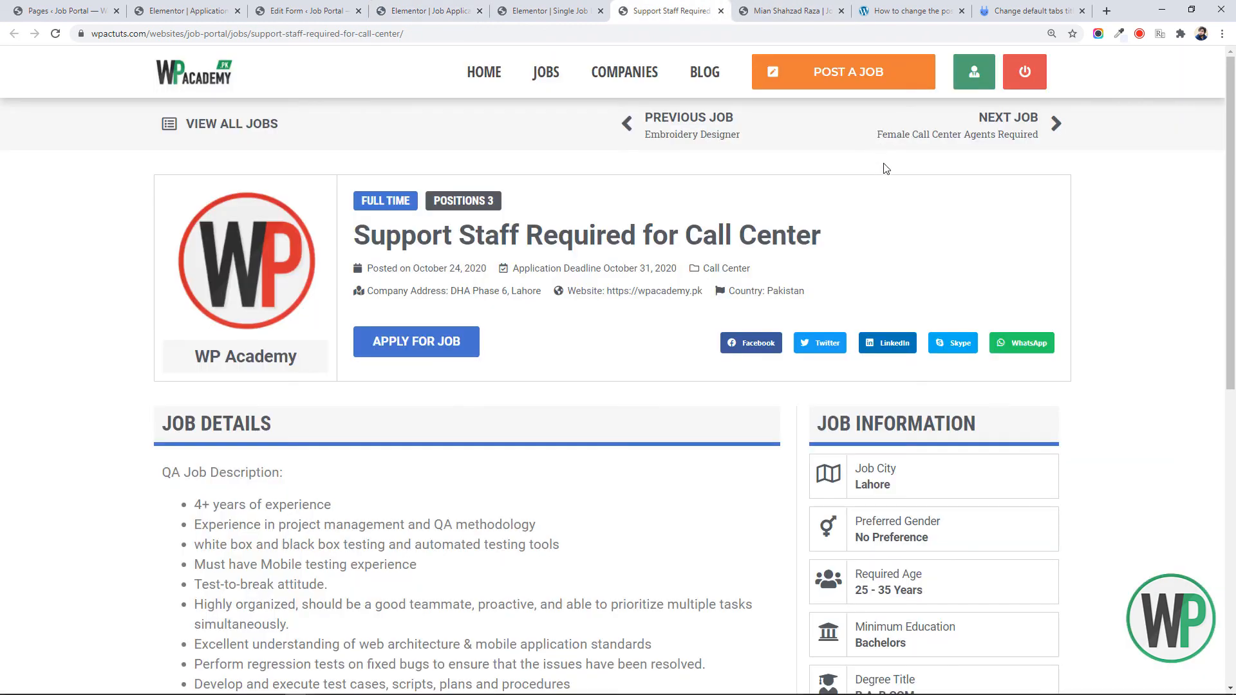
key("F5")
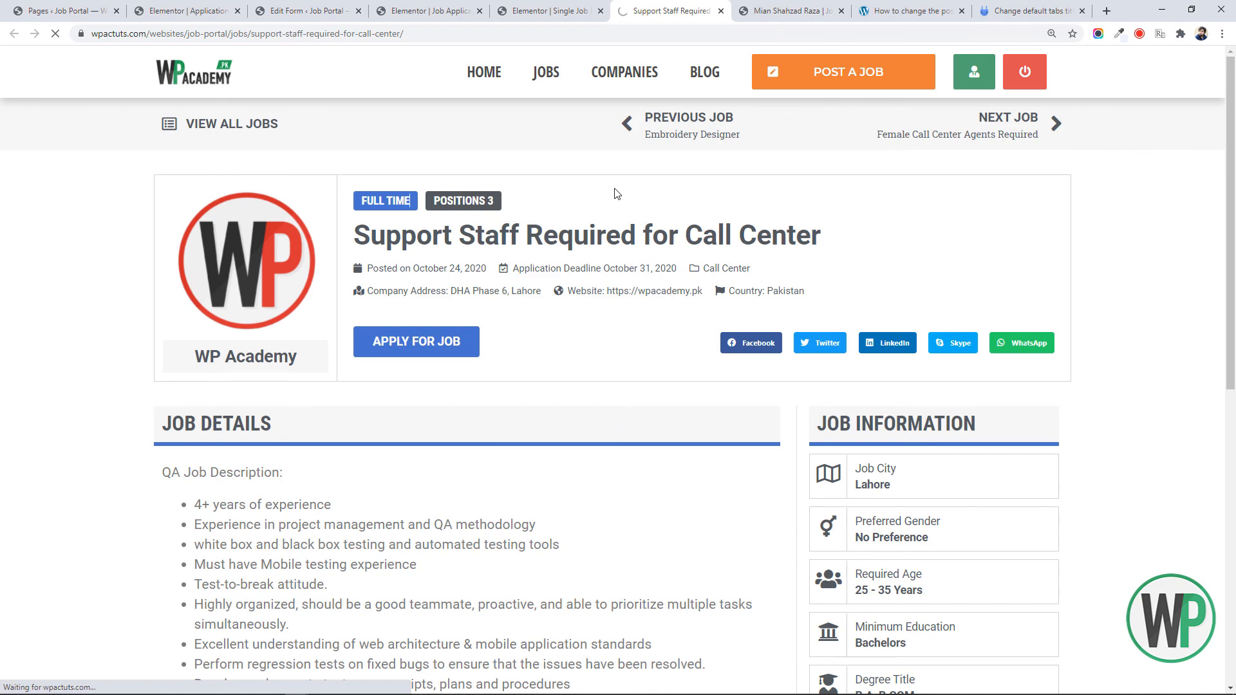
left_click(433, 355)
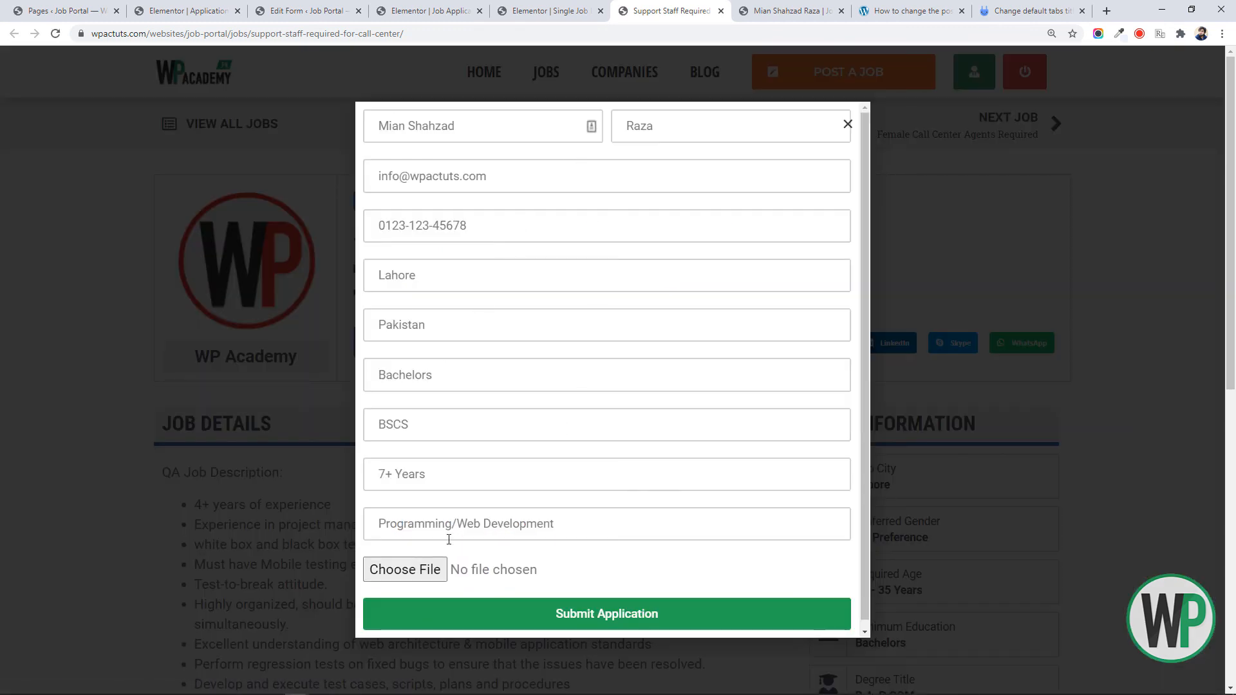
Attach bg.png from the Desktop to the application form, submit it and review the page it redirects to
left_click(409, 569)
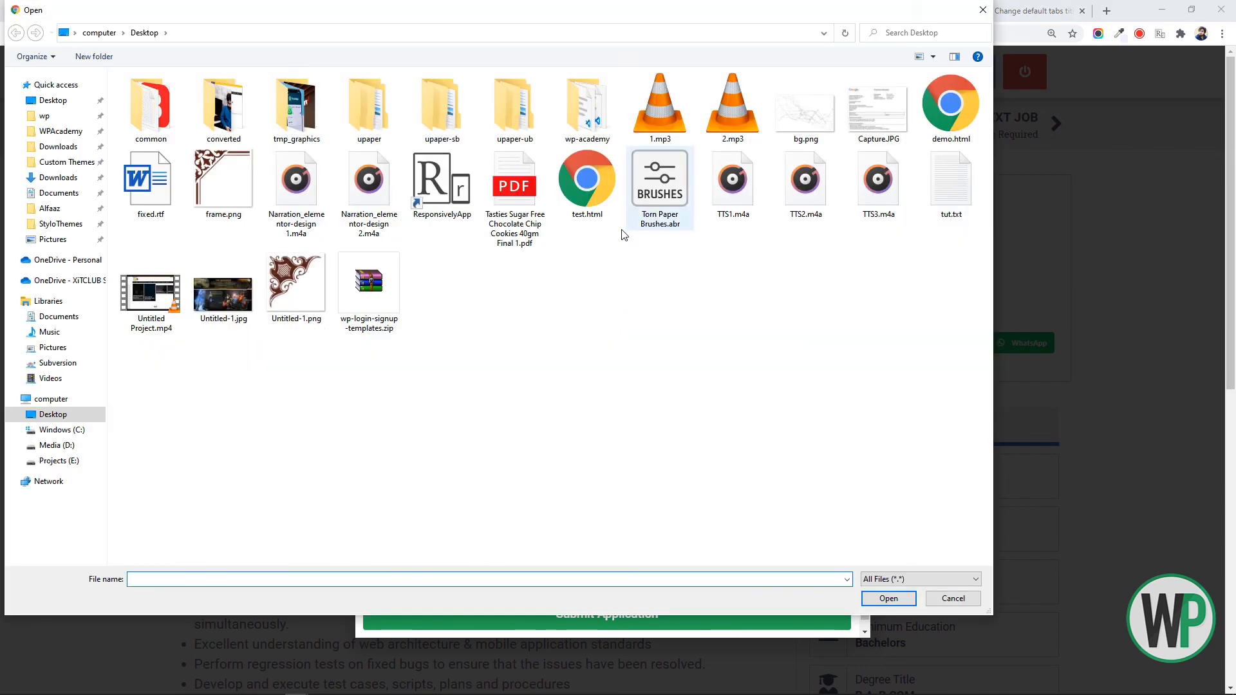
left_click(809, 124)
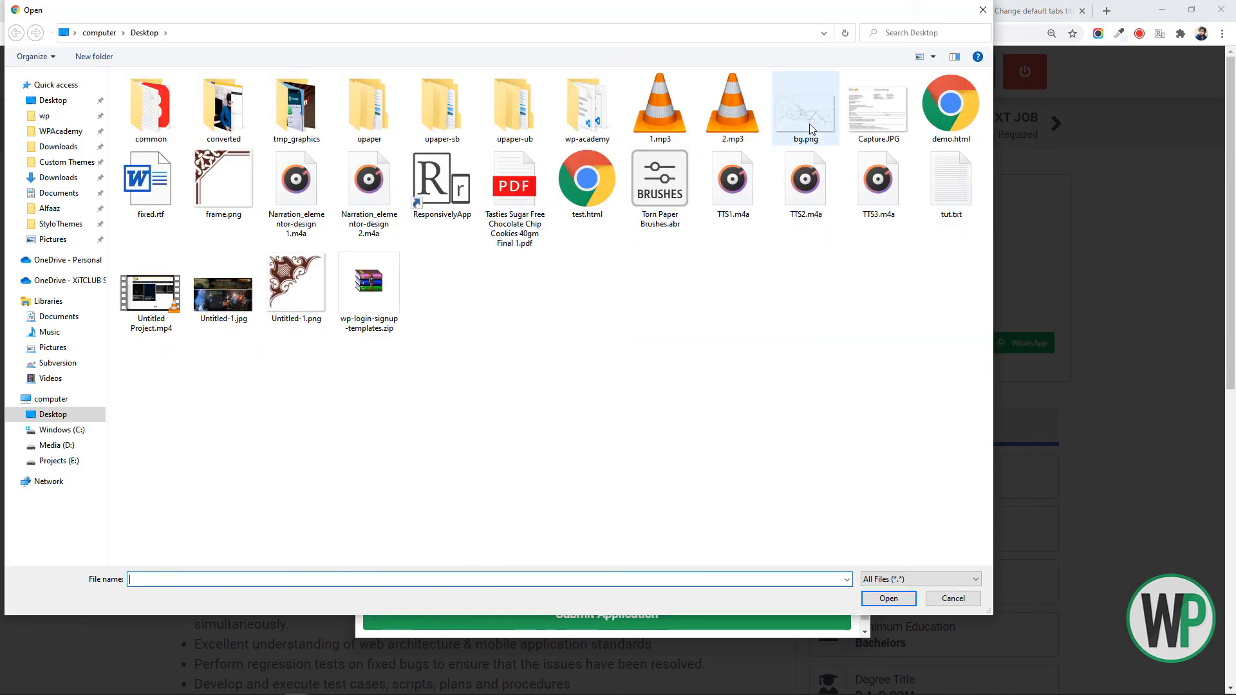
double_click(809, 122)
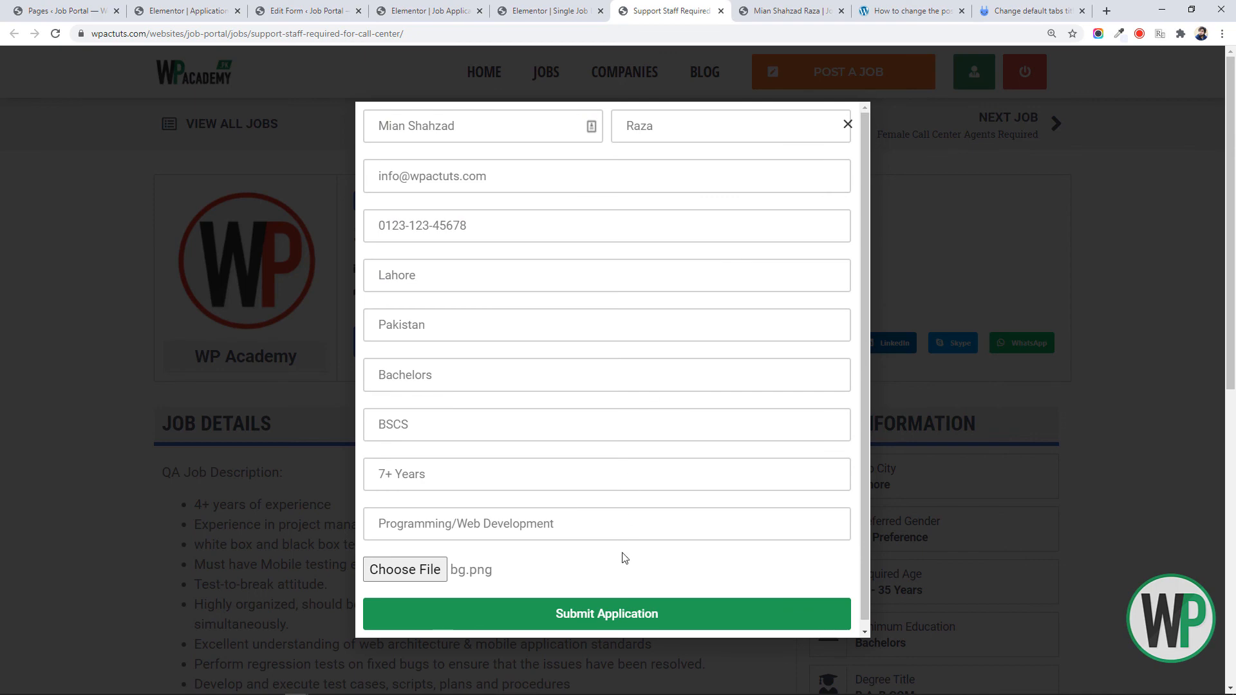
left_click(628, 611)
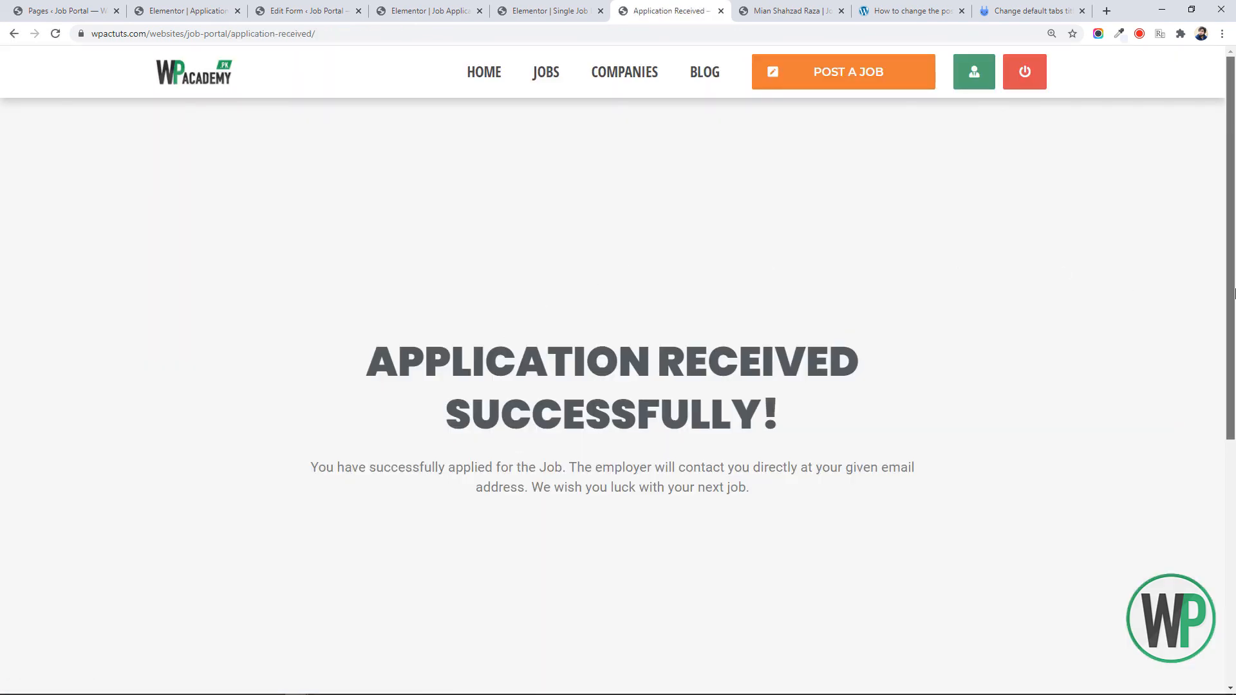
scroll(1234, 293, "down", 3)
scroll(1222, 218, "up", 3)
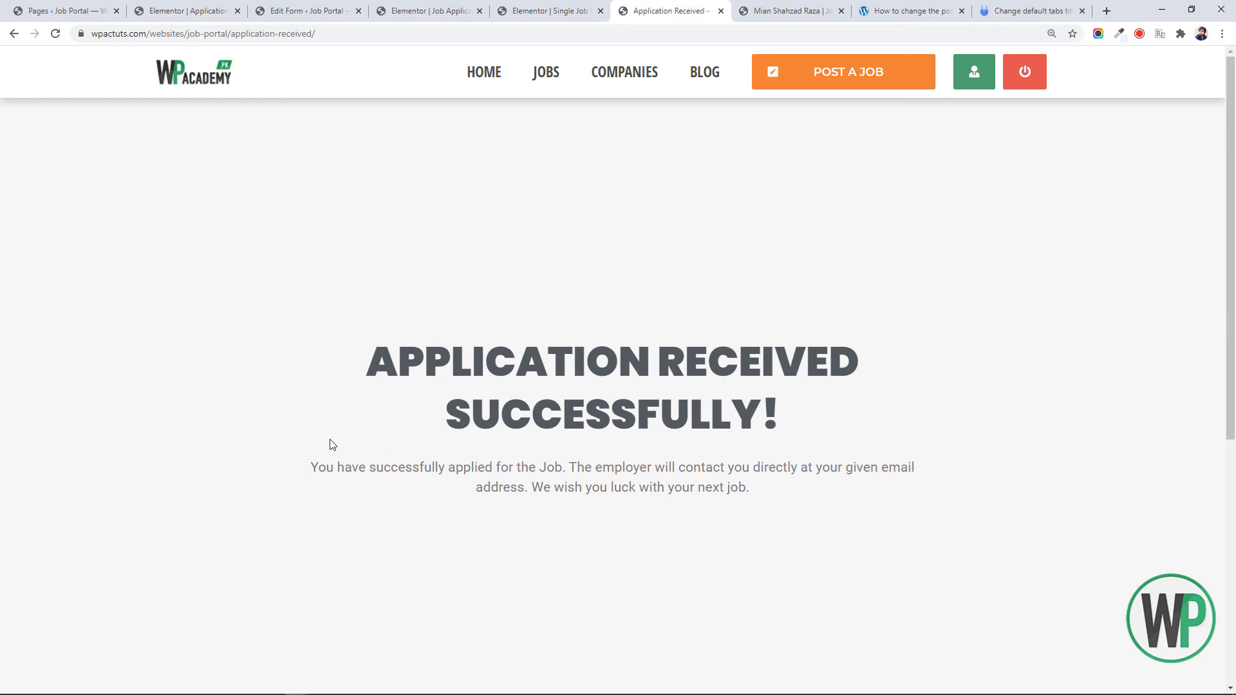
Switch to the Mail app, check the newest "New Job Application Received" email, and return to the browser
key("alt+Tab")
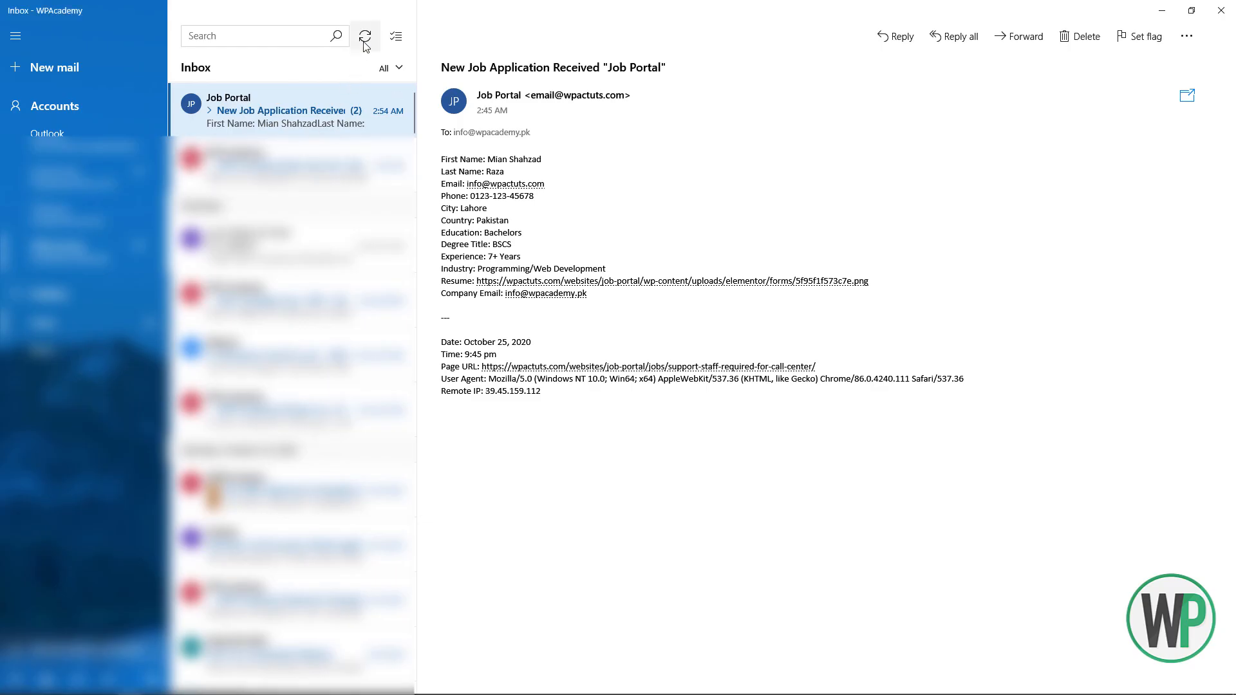
left_click(348, 98)
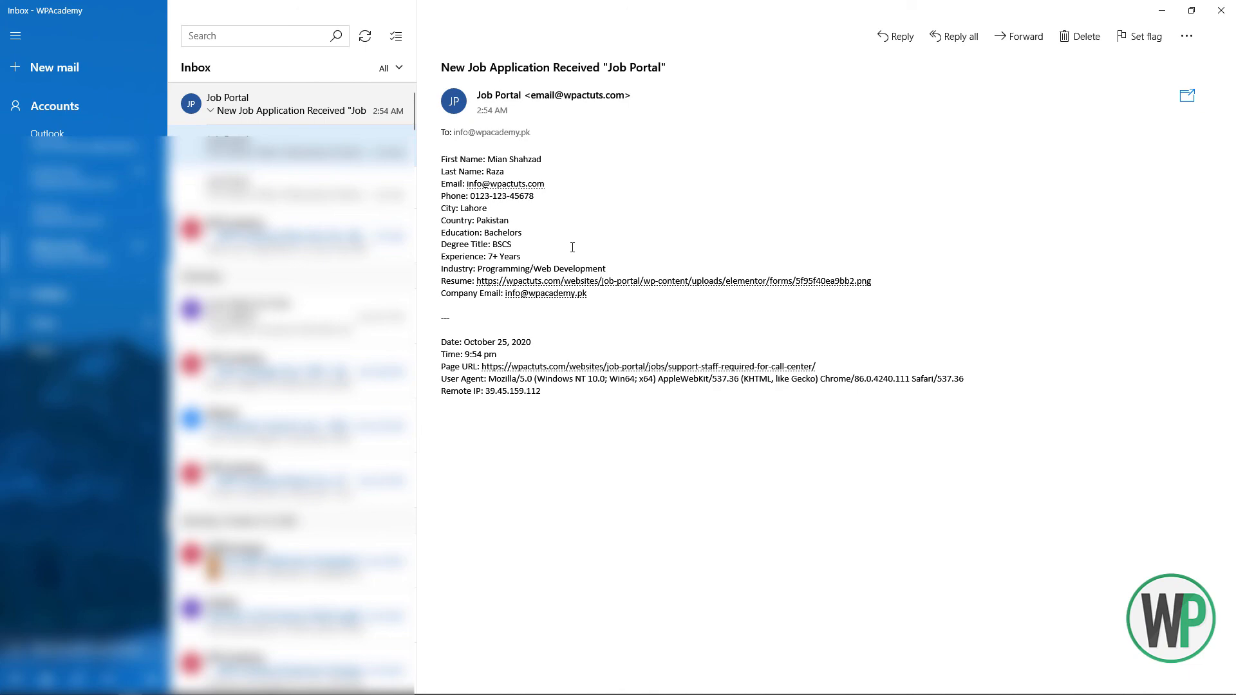
key("alt+Tab")
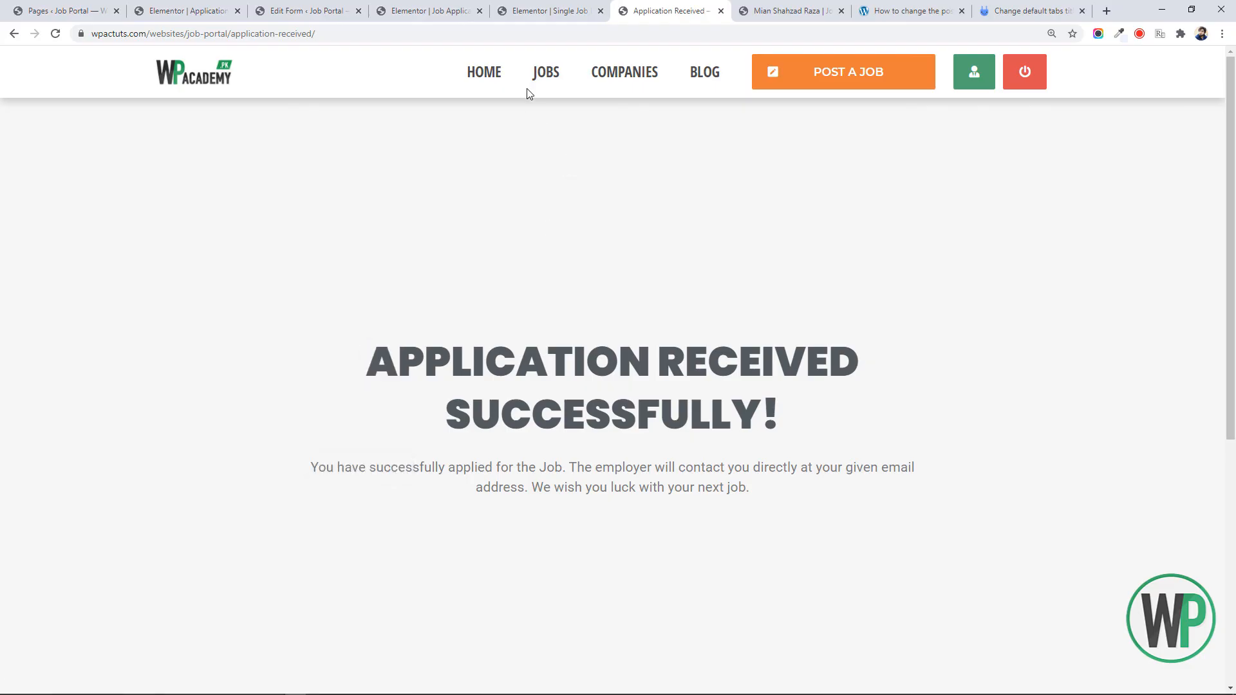
left_click(497, 7)
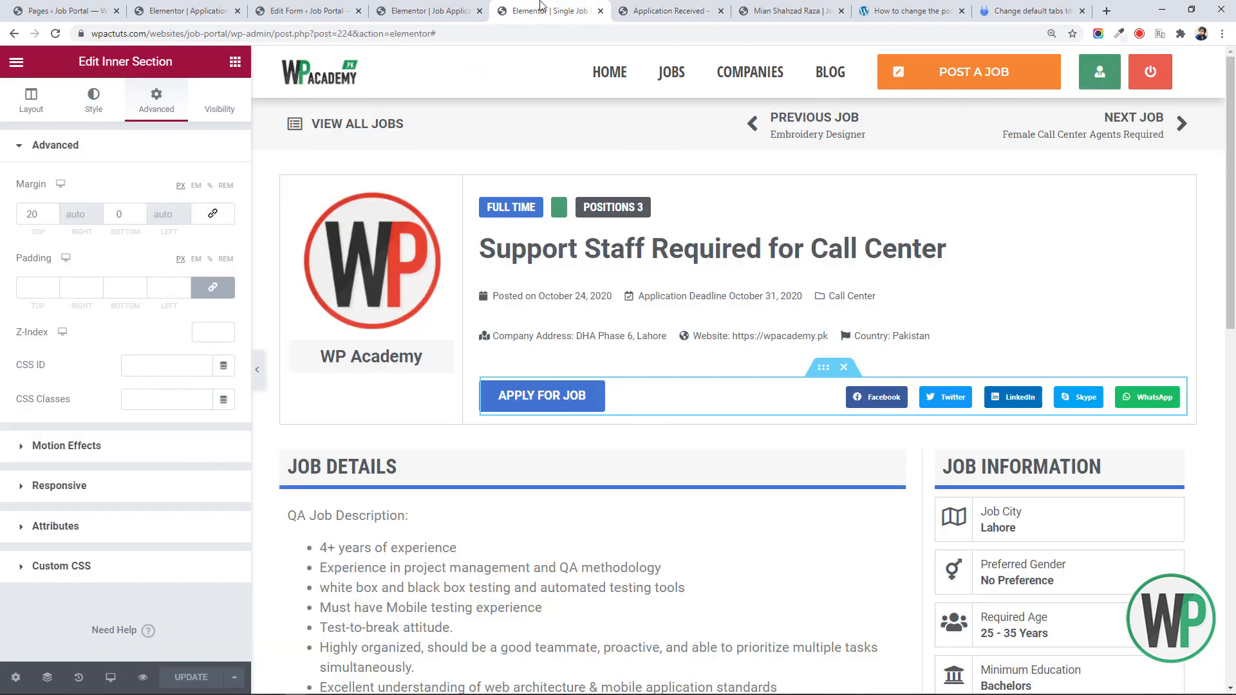
left_click(679, 5)
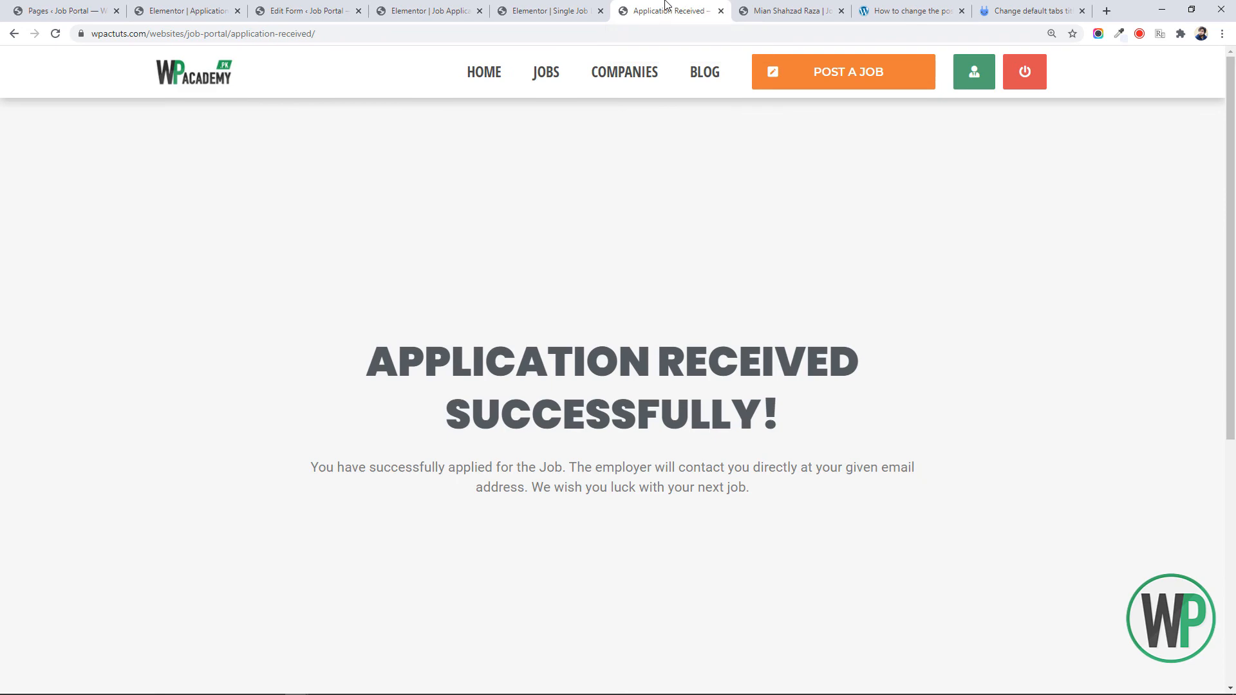
scroll(1205, 268, "down", 3)
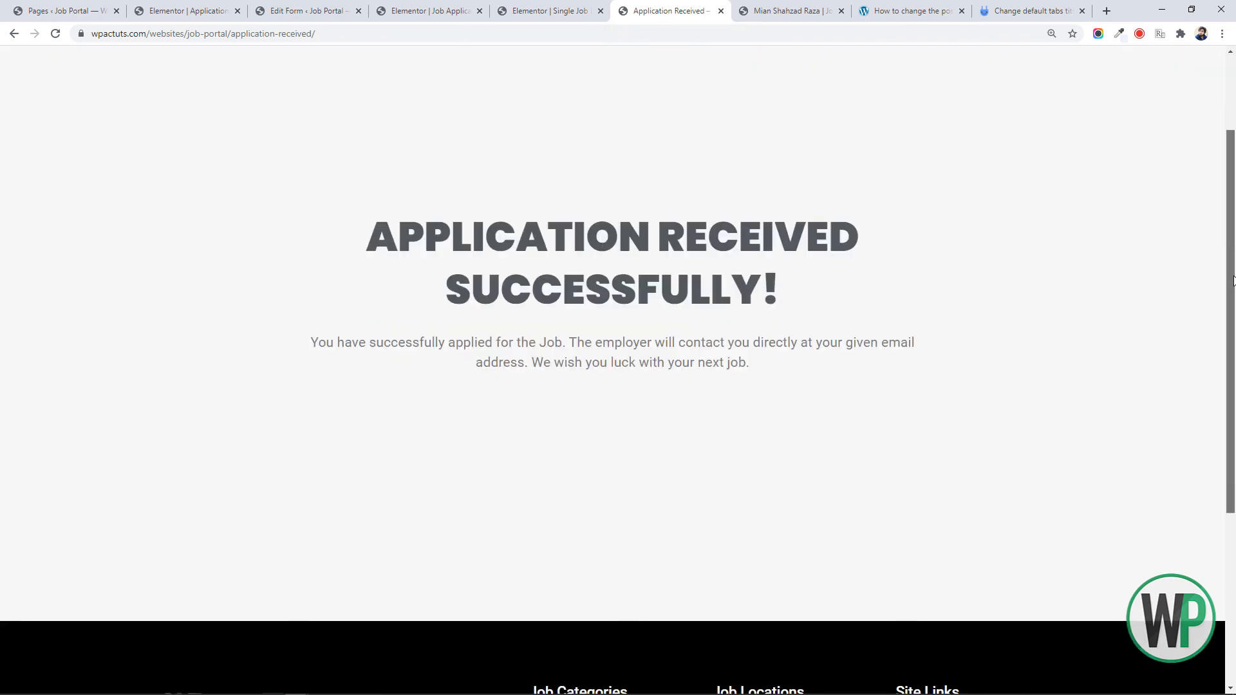
left_click(571, 9)
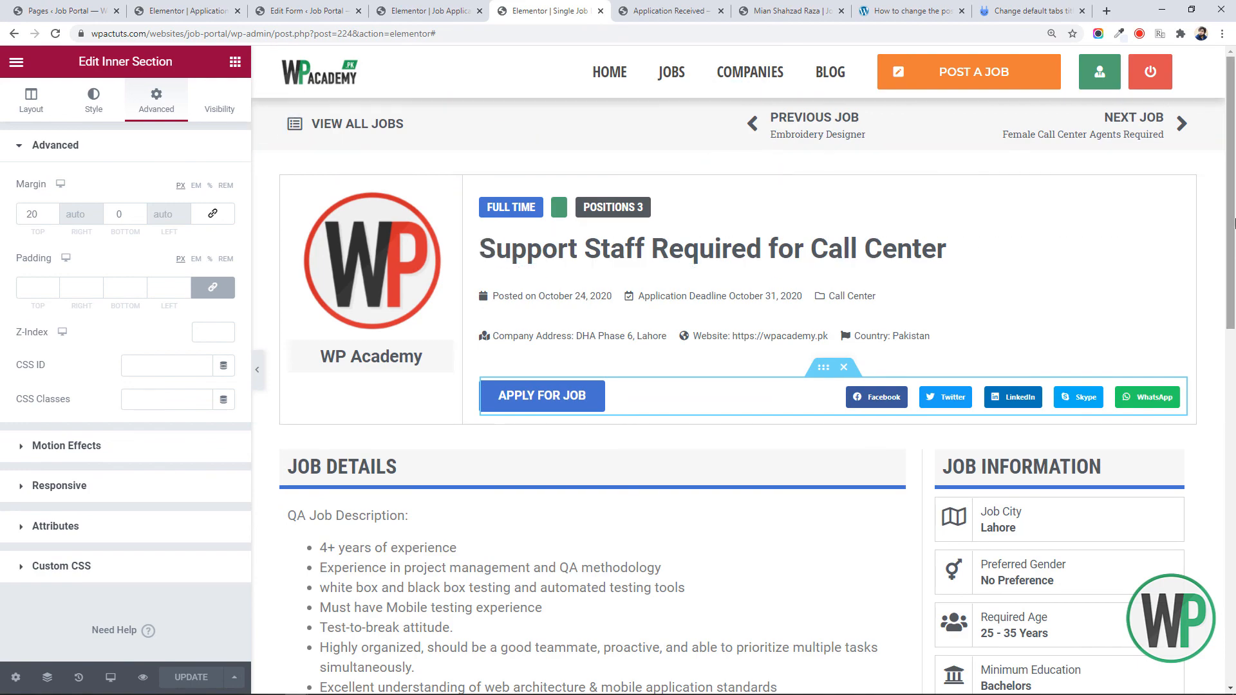
mouse_move(1231, 225)
left_mouse_down()
mouse_move(1232, 392)
mouse_move(1232, 238)
left_mouse_up()
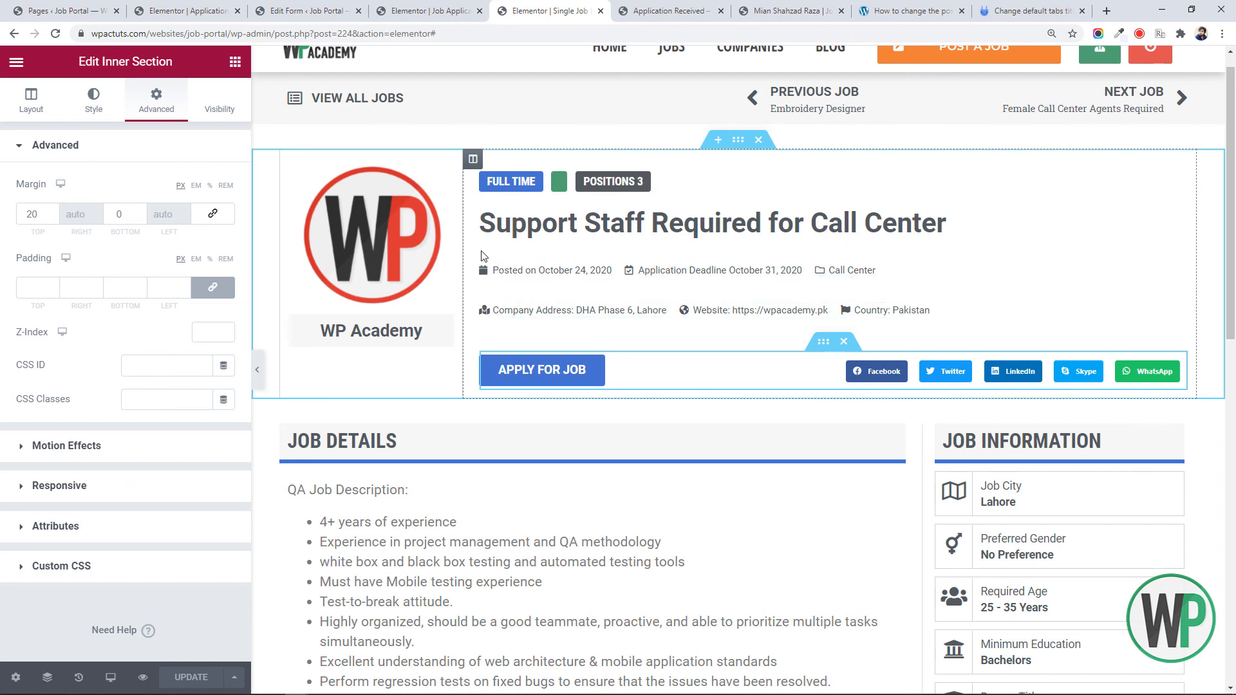
scroll(1234, 186, "up", 1)
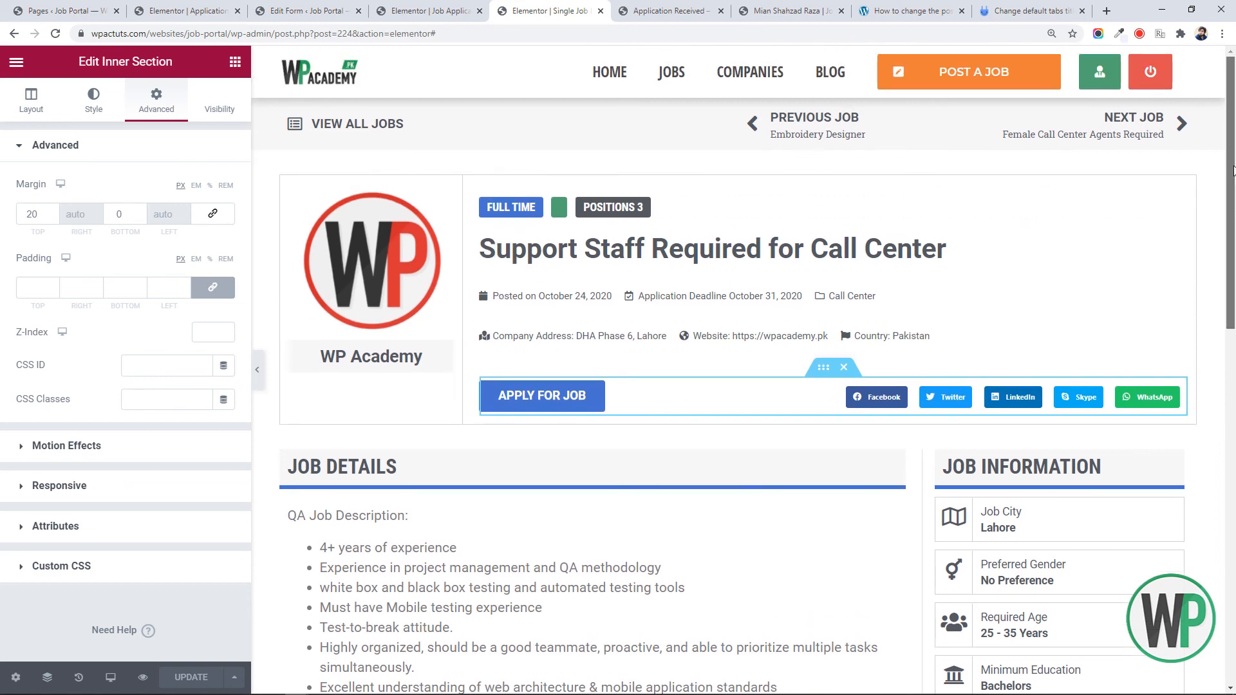